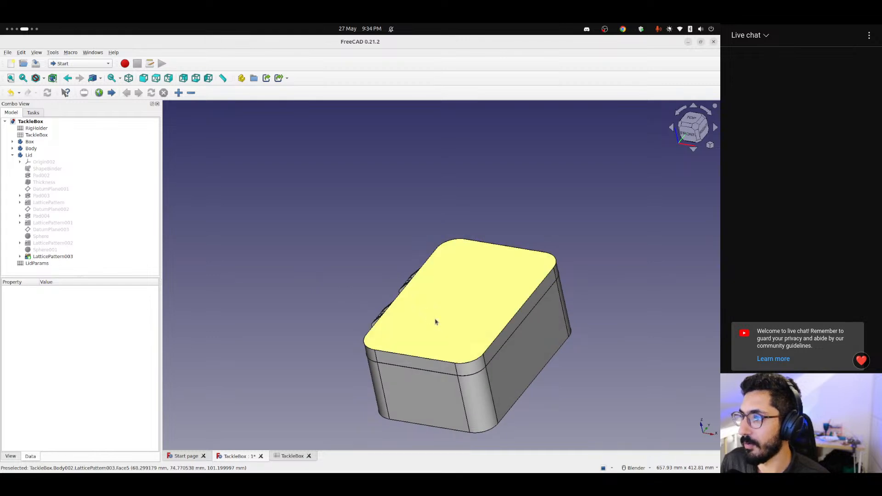
Examine the closed tackle box and the two hinges joining its lid to the box from several angles
{"action": "middle_click_drag", "start_coordinate": [435, 321], "coordinate": [561, 303], "text": "shift"}
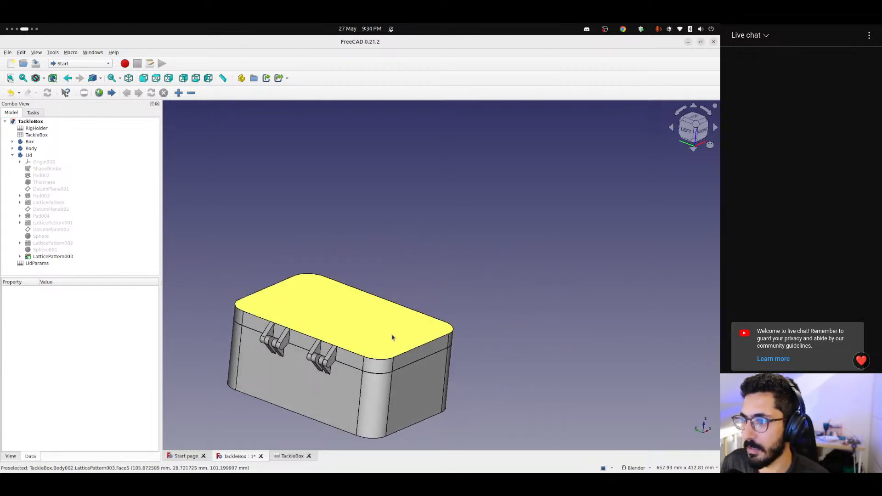
{"action": "middle_click_drag", "start_coordinate": [374, 339], "coordinate": [388, 332]}
{"action": "middle_click_drag", "start_coordinate": [388, 332], "coordinate": [450, 313], "text": "shift"}
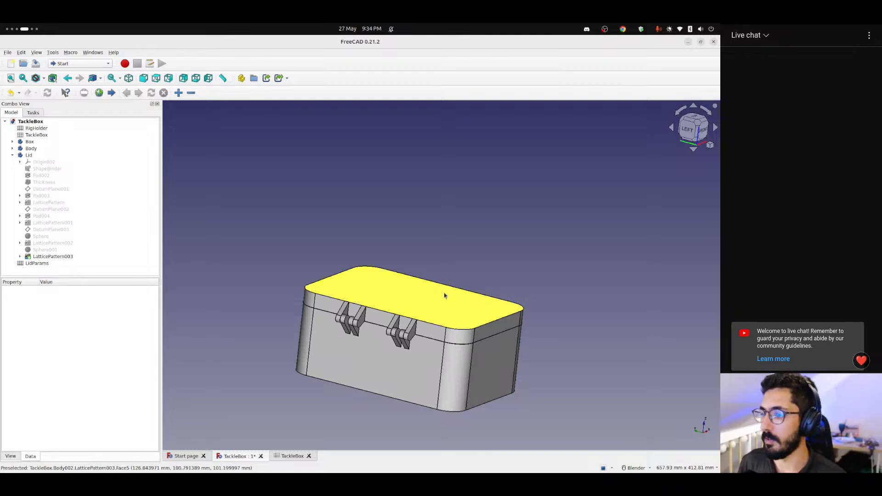
{"action": "key", "text": "alt+Tab"}
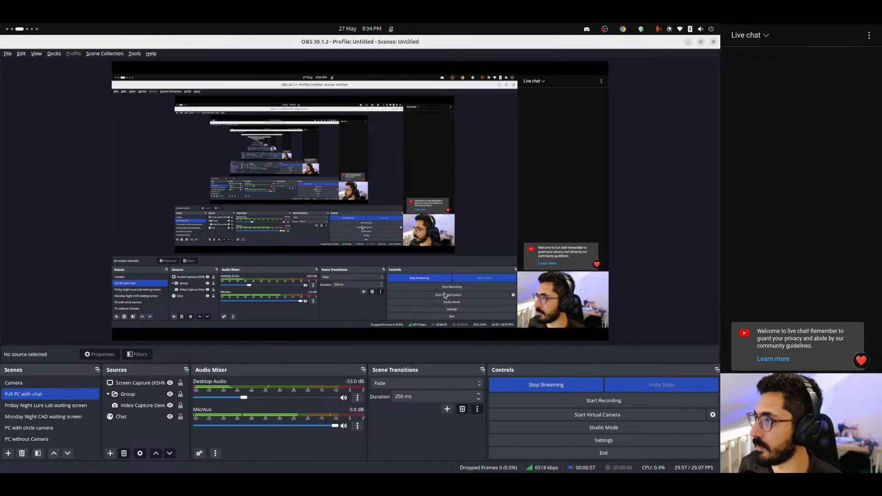
{"action": "key", "text": "alt+Tab"}
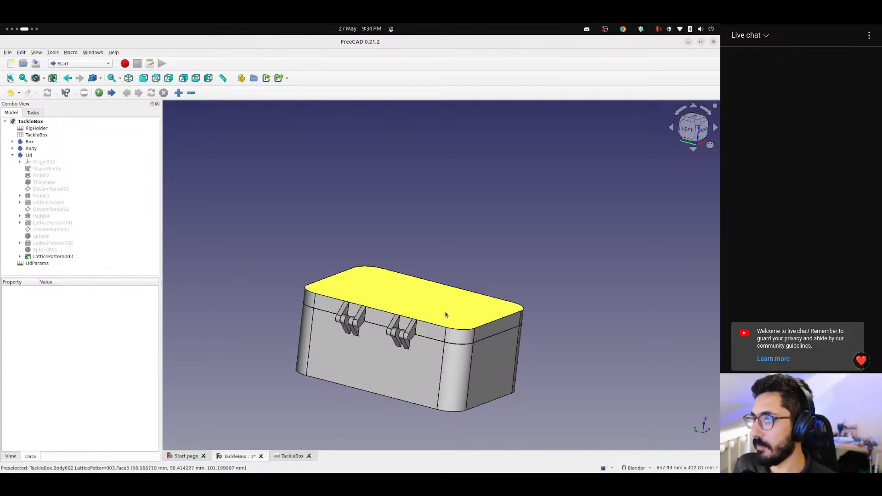
{"action": "middle_click_drag", "start_coordinate": [444, 315], "coordinate": [383, 333]}
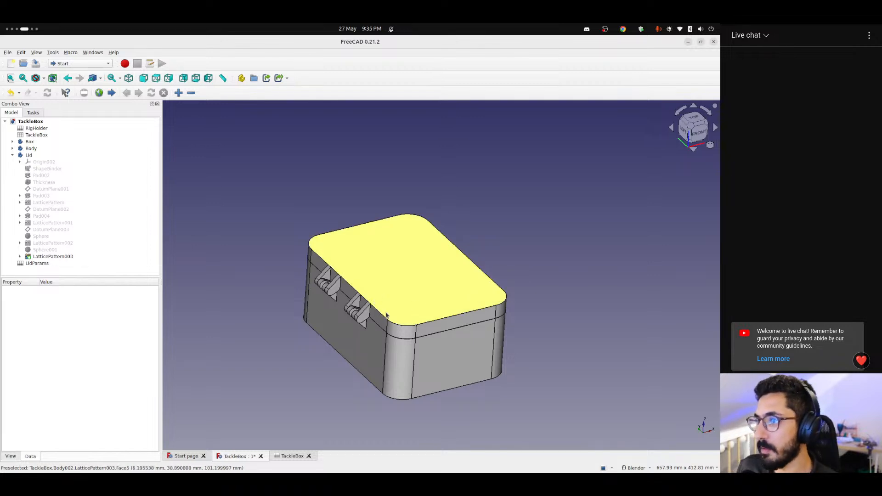
{"action": "scroll", "coordinate": [386, 314], "scroll_direction": "up", "scroll_amount": 5}
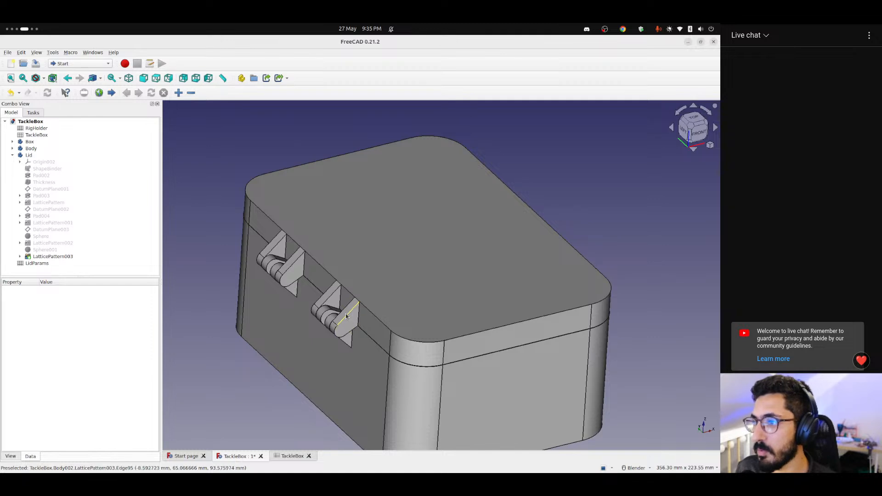
{"action": "middle_click_drag", "start_coordinate": [357, 314], "coordinate": [359, 285]}
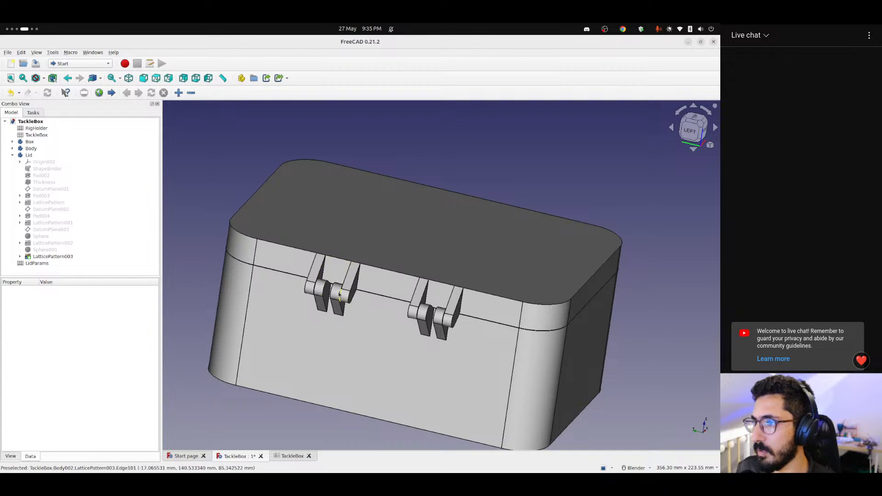
{"action": "middle_click_drag", "start_coordinate": [368, 270], "coordinate": [361, 266]}
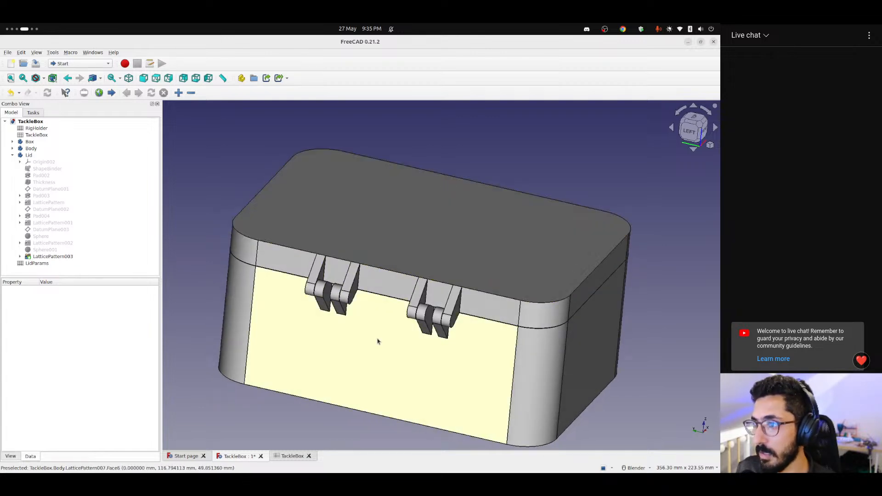
Open the LidParams spreadsheet and review its hinge parameters, comparing them with the hinges on the model
{"action": "left_click", "coordinate": [291, 456]}
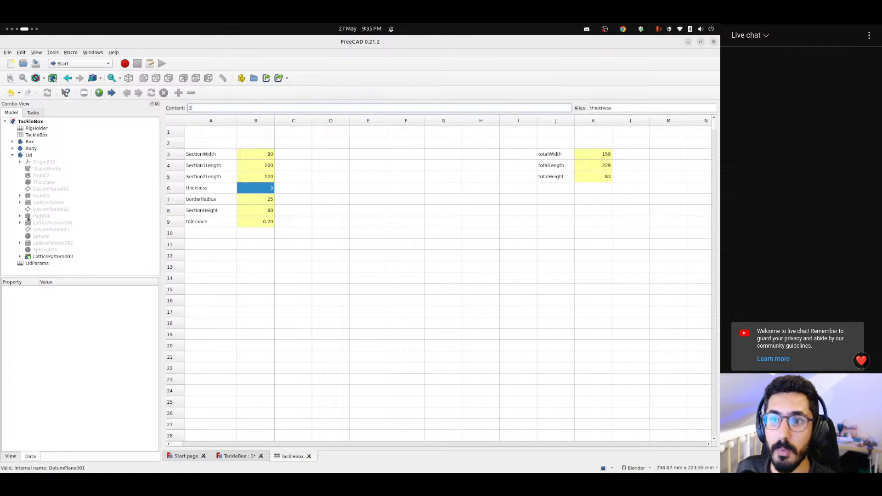
{"action": "double_click", "coordinate": [32, 263]}
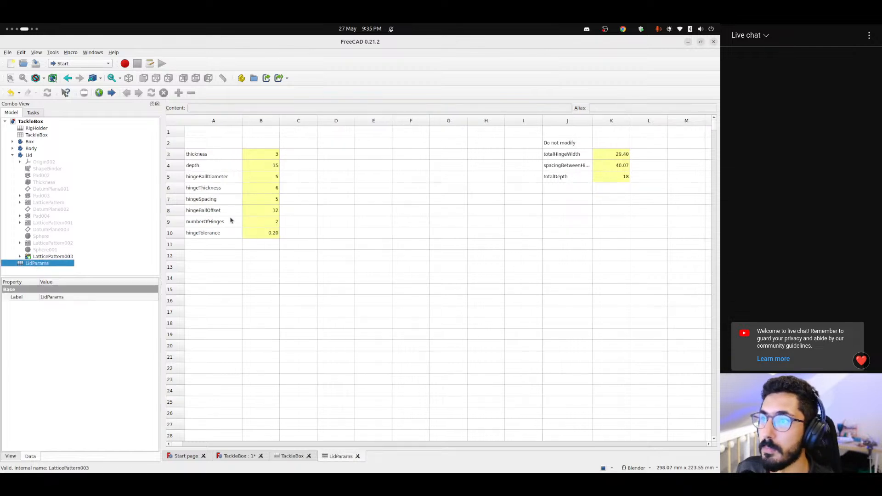
{"action": "left_click", "coordinate": [275, 223]}
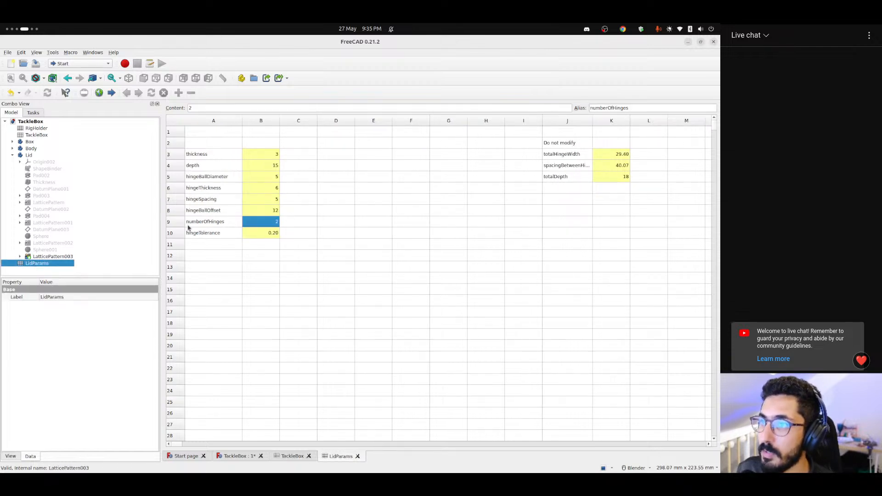
{"action": "left_click_drag", "start_coordinate": [256, 201], "coordinate": [266, 226]}
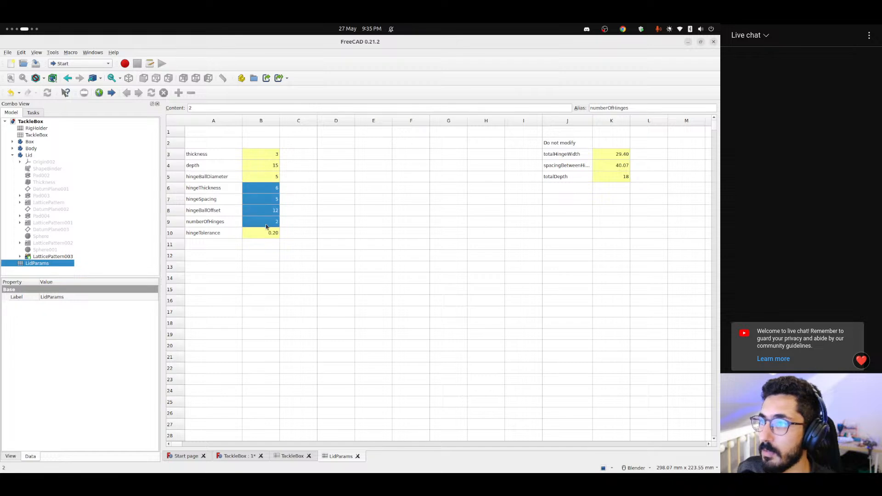
{"action": "left_click", "coordinate": [307, 236]}
{"action": "left_click", "coordinate": [248, 456]}
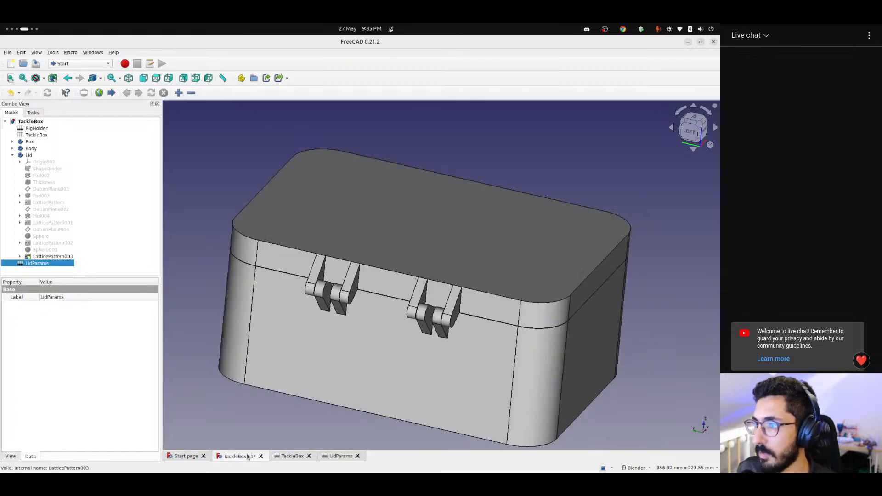
{"action": "middle_click_drag", "start_coordinate": [427, 336], "coordinate": [469, 326]}
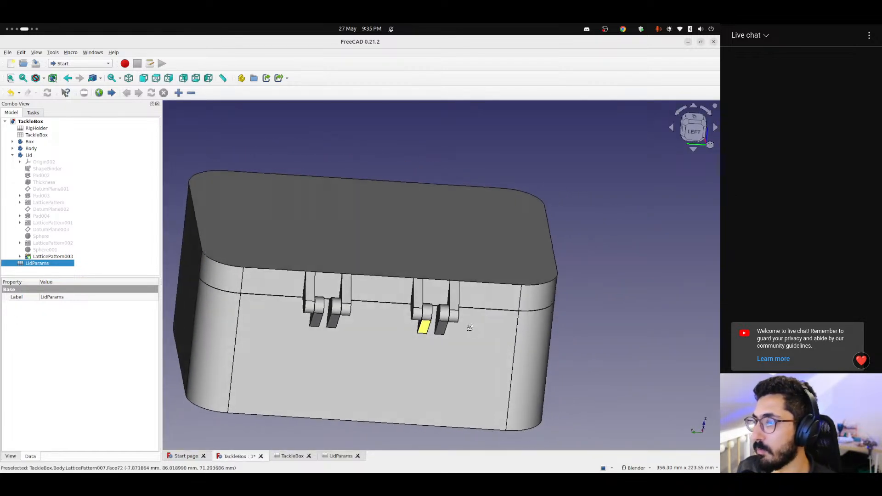
Set numberOfHinges to 1 in the LidParams spreadsheet and check the effect on the model
{"action": "left_click", "coordinate": [340, 456]}
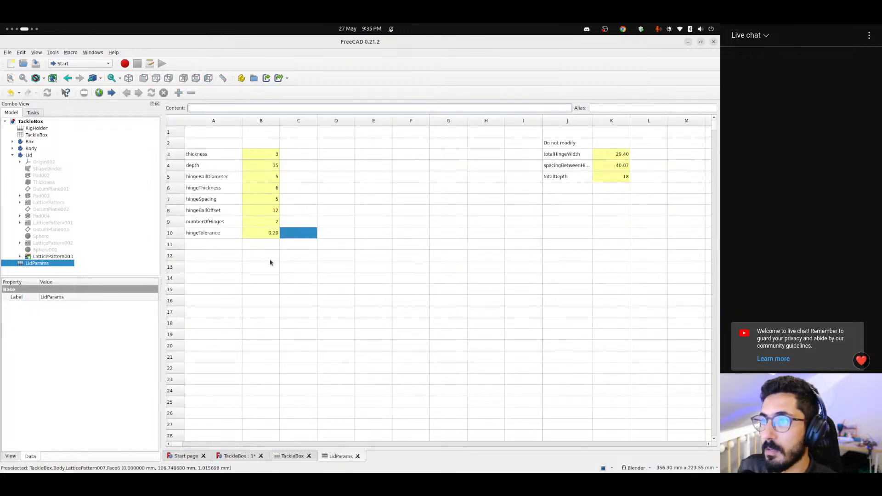
{"action": "left_click", "coordinate": [272, 222]}
{"action": "type", "text": "1"}
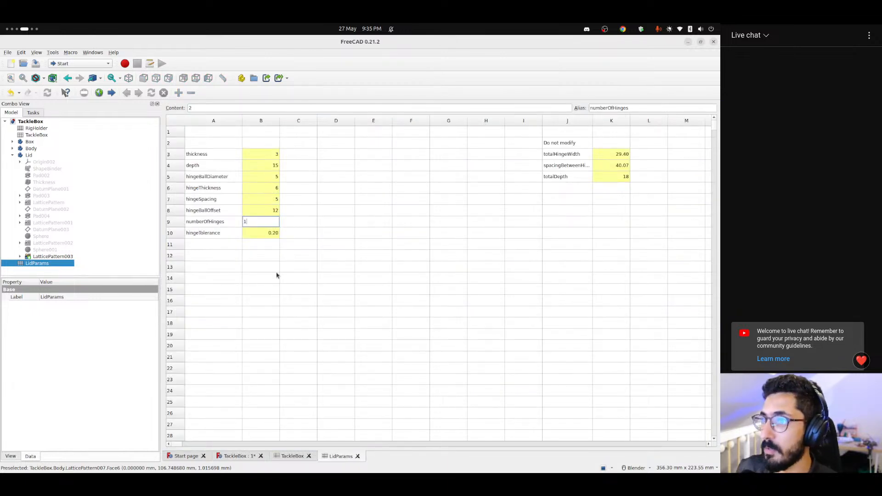
{"action": "key", "text": "Return"}
{"action": "left_click", "coordinate": [243, 456]}
{"action": "left_click", "coordinate": [341, 457]}
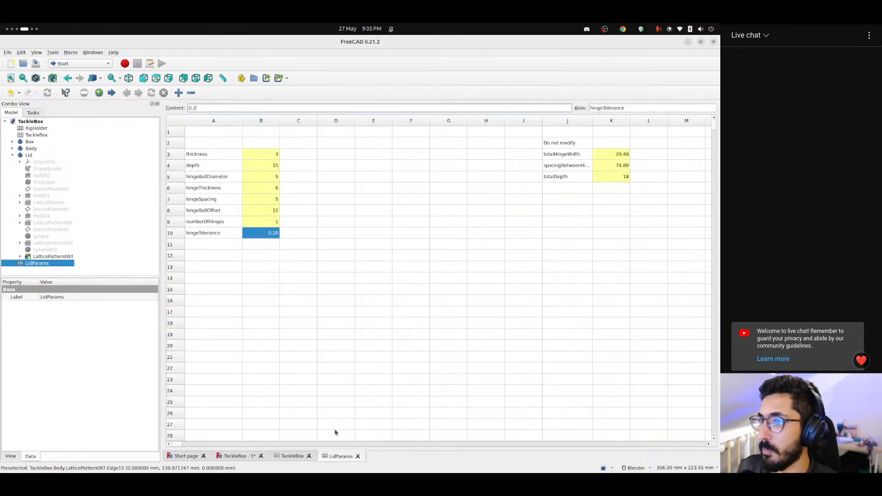
Restore numberOfHinges to 2 in the LidParams spreadsheet
{"action": "left_click", "coordinate": [271, 222]}
{"action": "type", "text": "2"}
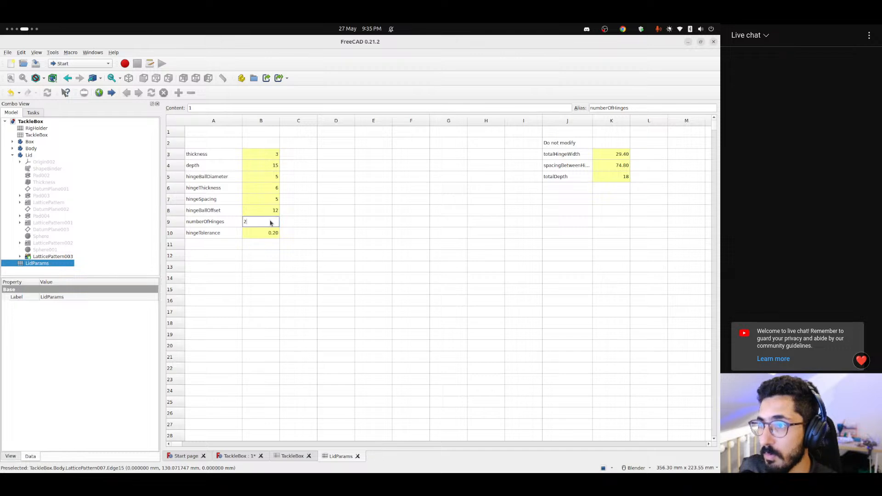
{"action": "key", "text": "Return"}
{"action": "left_click", "coordinate": [216, 245]}
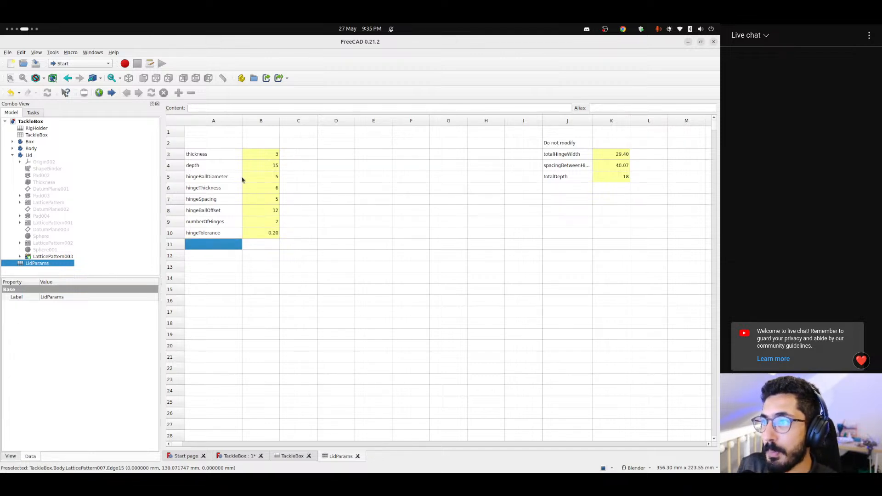
Hide the Lid body in the model and inspect the exposed hinge balls on the box up close
{"action": "left_click", "coordinate": [235, 455]}
{"action": "scroll", "coordinate": [372, 352], "scroll_direction": "up", "scroll_amount": 3}
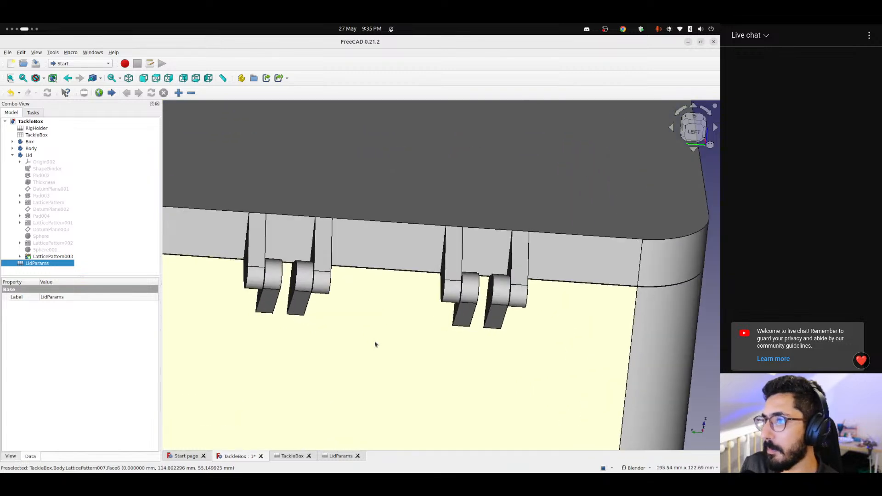
{"action": "left_click", "coordinate": [40, 157]}
{"action": "key", "text": "space"}
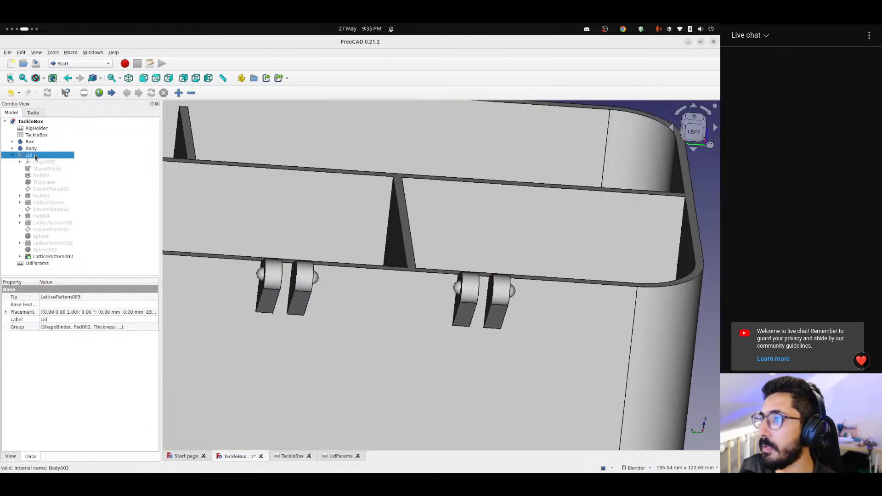
{"action": "scroll", "coordinate": [255, 275], "scroll_direction": "up", "scroll_amount": 3}
{"action": "scroll", "coordinate": [260, 274], "scroll_direction": "up", "scroll_amount": 5}
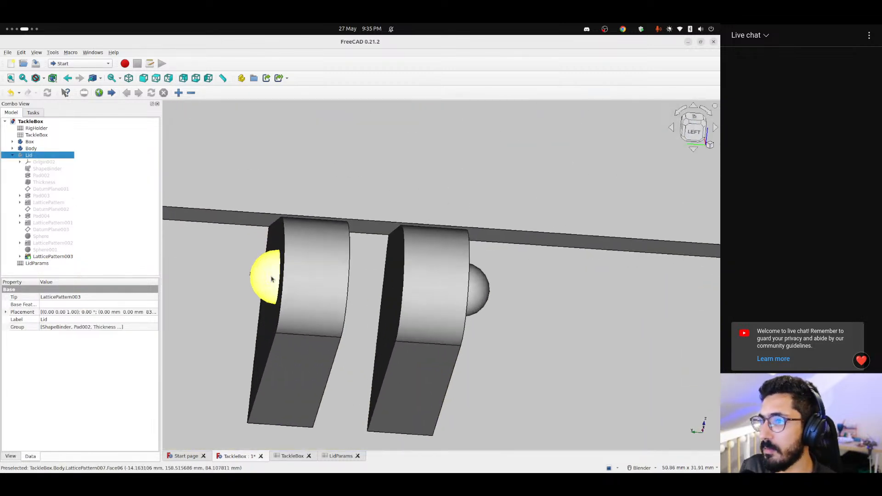
{"action": "middle_click_drag", "start_coordinate": [401, 279], "coordinate": [373, 281]}
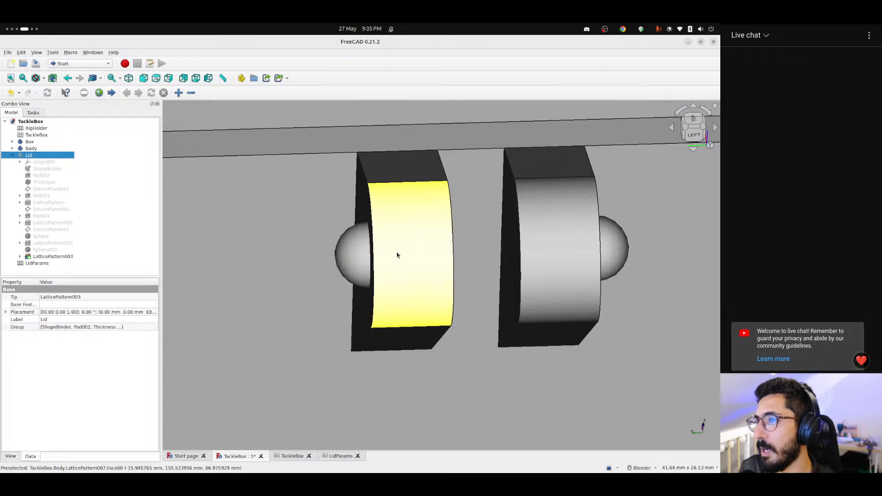
{"action": "mouse_move", "coordinate": [397, 252]}
{"action": "middle_mouse_down"}
{"action": "mouse_move", "coordinate": [378, 255]}
{"action": "mouse_move", "coordinate": [390, 255]}
{"action": "middle_mouse_up"}
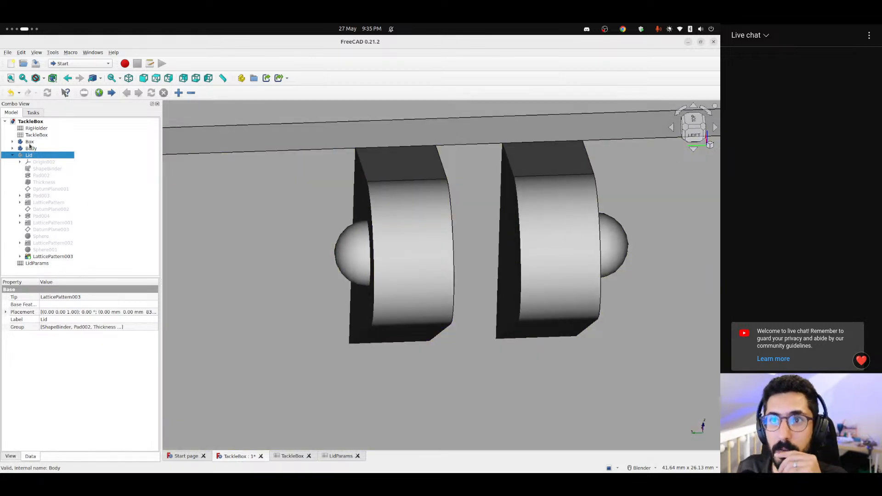
Open the Sphere002 hinge ball inside the Box body for editing
{"action": "left_click", "coordinate": [29, 143]}
{"action": "left_click", "coordinate": [12, 142]}
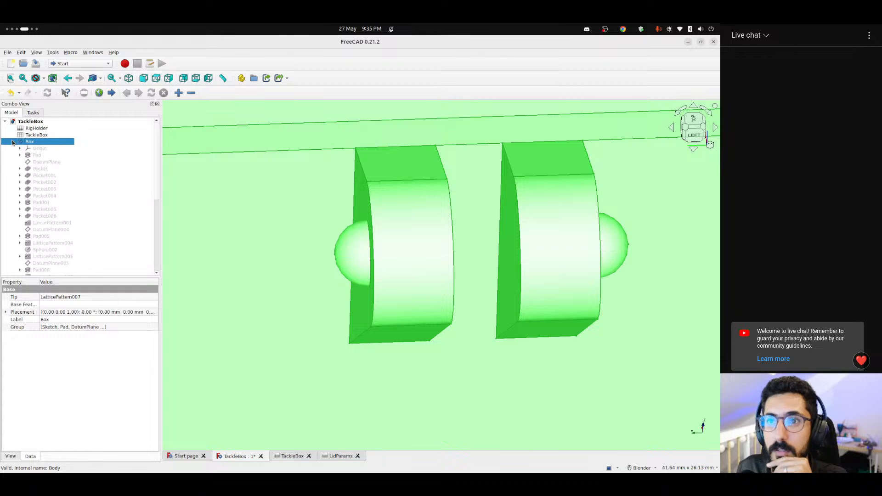
{"action": "scroll", "coordinate": [52, 207], "scroll_direction": "down", "scroll_amount": 5}
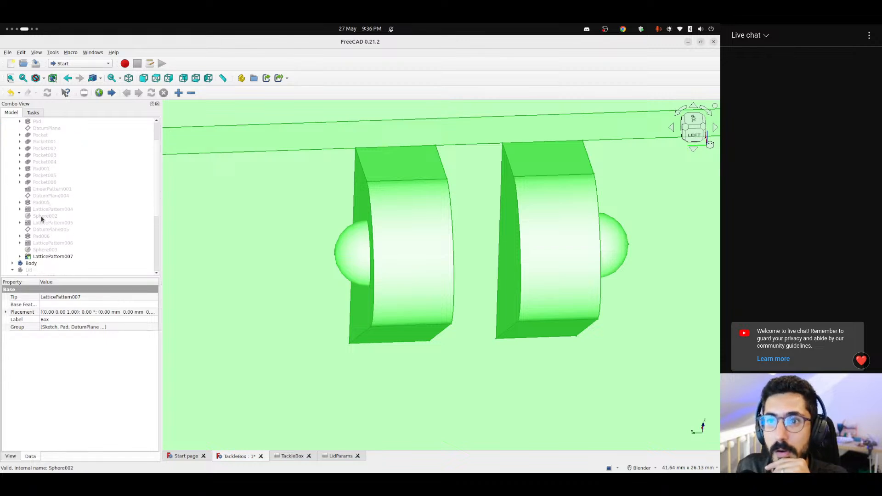
{"action": "left_click", "coordinate": [54, 217]}
{"action": "double_click", "coordinate": [54, 217]}
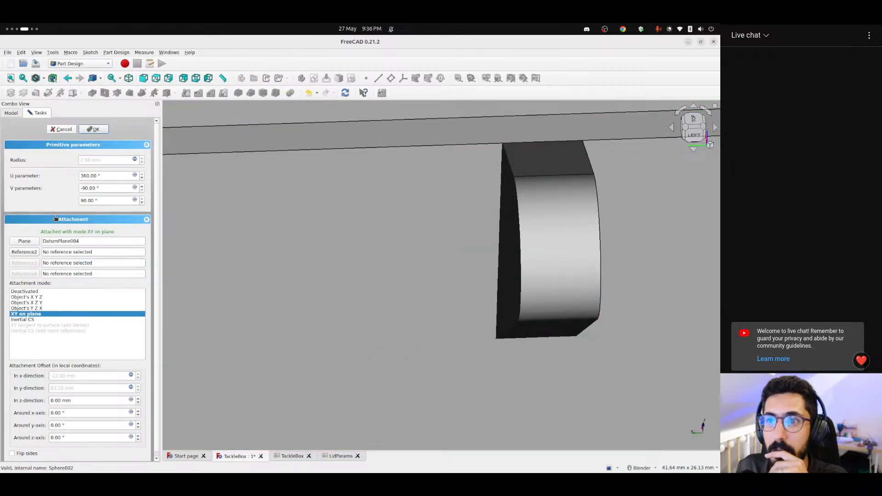
Examine how far the hinge ball protrudes from its knuckle, looking straight on from the left side
{"action": "scroll", "coordinate": [388, 232], "scroll_direction": "down", "scroll_amount": 5}
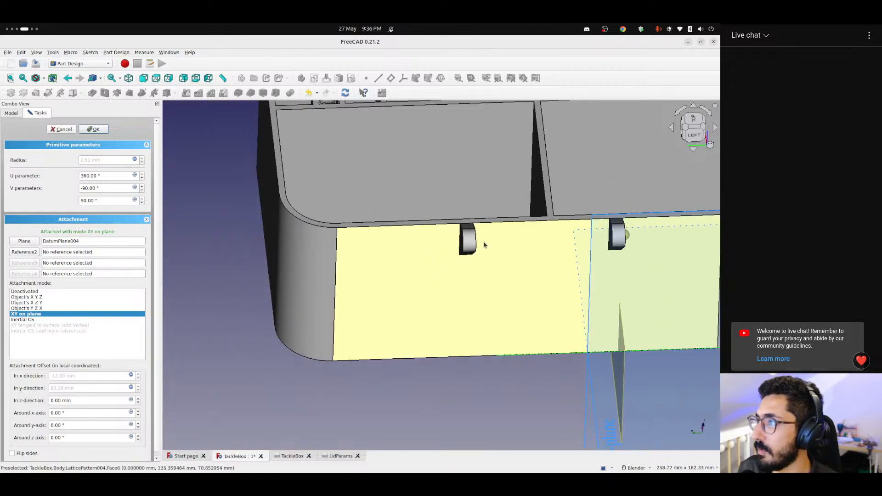
{"action": "middle_click_drag", "start_coordinate": [546, 242], "coordinate": [330, 258], "text": "shift"}
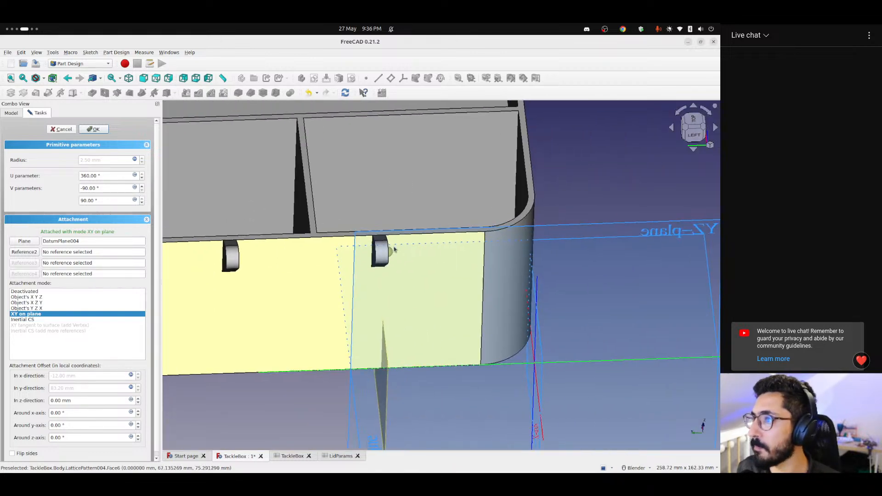
{"action": "scroll", "coordinate": [394, 249], "scroll_direction": "up", "scroll_amount": 5}
{"action": "left_click", "coordinate": [693, 135]}
{"action": "scroll", "coordinate": [387, 293], "scroll_direction": "up", "scroll_amount": 3}
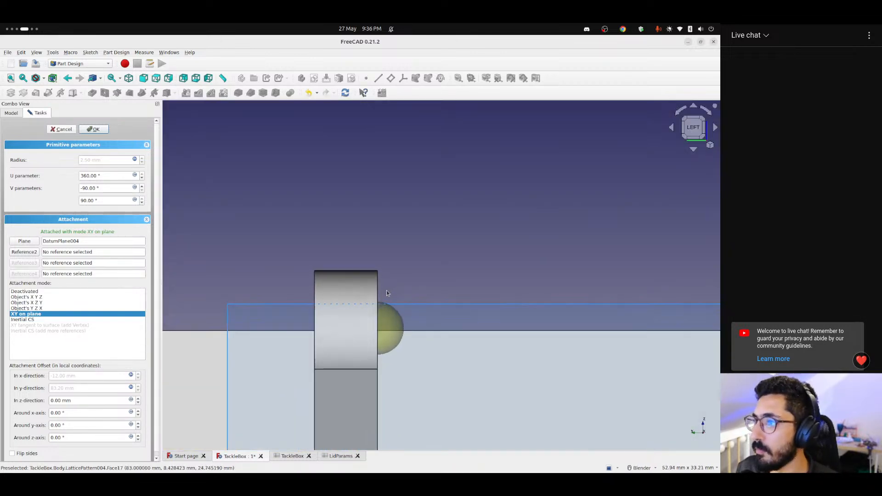
{"action": "scroll", "coordinate": [386, 293], "scroll_direction": "up", "scroll_amount": 2}
{"action": "middle_click_drag", "start_coordinate": [406, 266], "coordinate": [441, 260], "text": "shift"}
Close the TackleBox spreadsheet and review the hingeBallDiameter and hingeThickness entries in the LidParams spreadsheet
{"action": "left_click", "coordinate": [291, 456]}
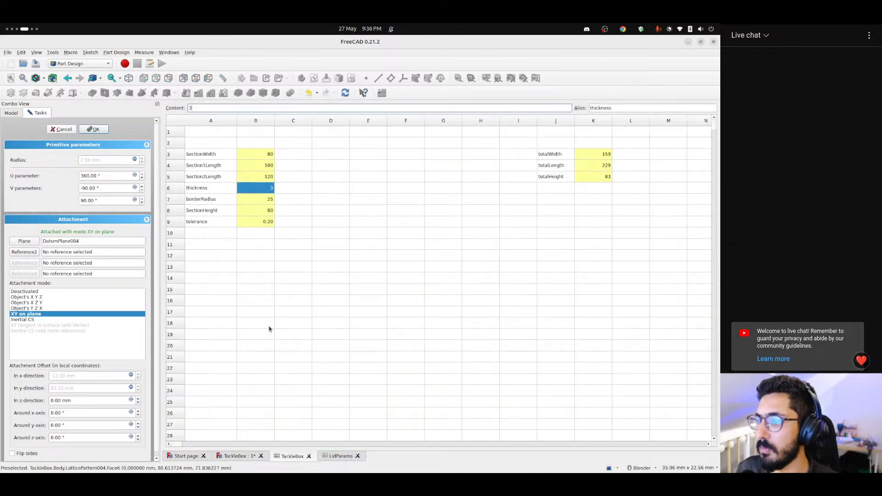
{"action": "left_click", "coordinate": [310, 456]}
{"action": "left_click", "coordinate": [296, 455]}
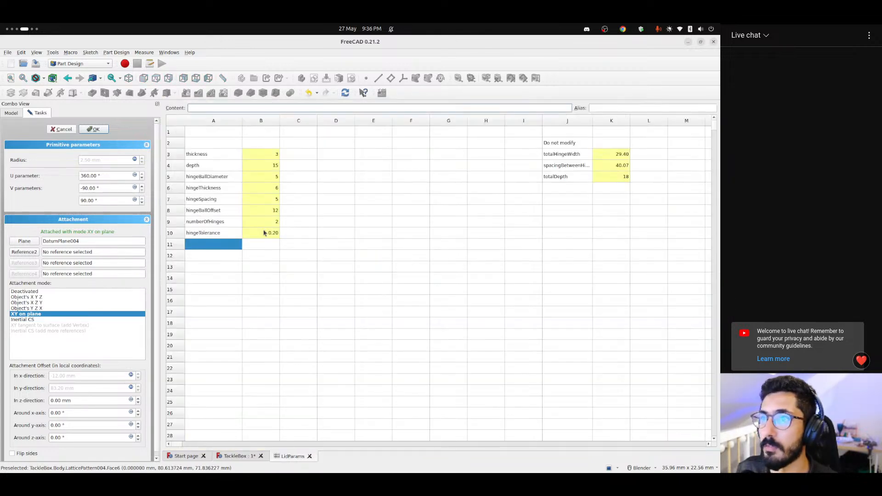
{"action": "left_click", "coordinate": [210, 189]}
{"action": "left_click", "coordinate": [231, 177]}
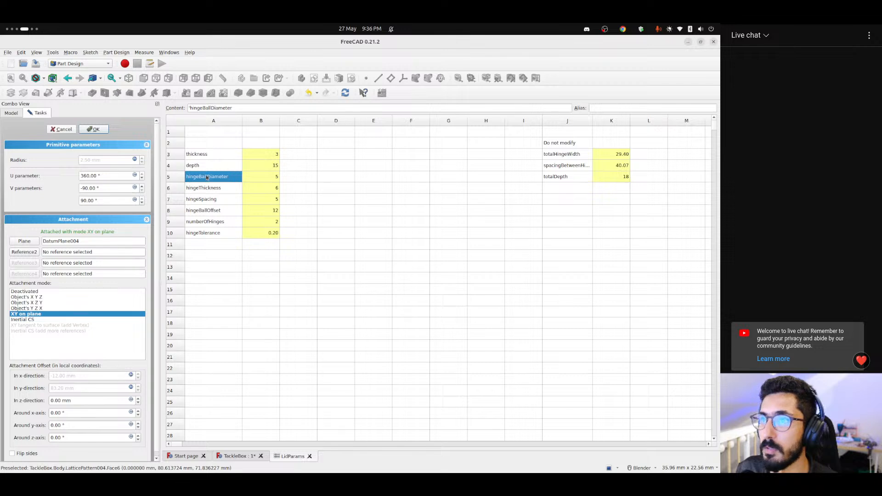
{"action": "left_click", "coordinate": [214, 189]}
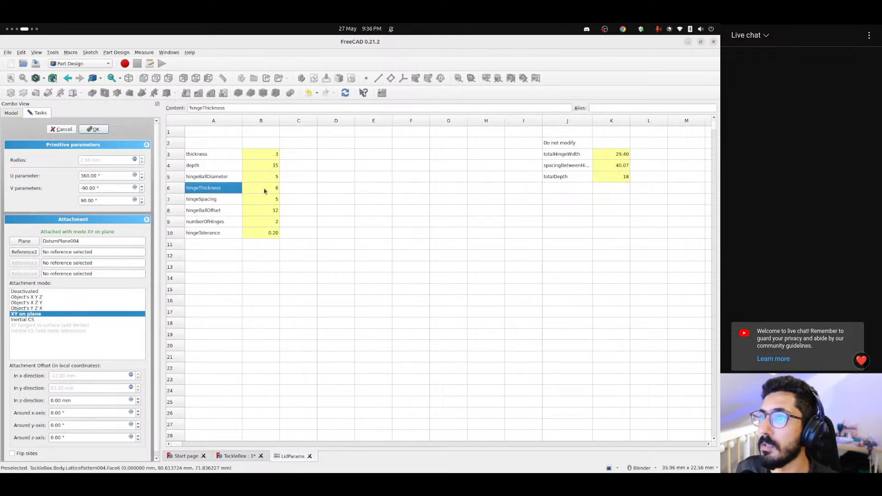
Add a hingeBallOffset entry with the value 1 in row 11 of the LidParams spreadsheet
{"action": "left_click", "coordinate": [214, 246]}
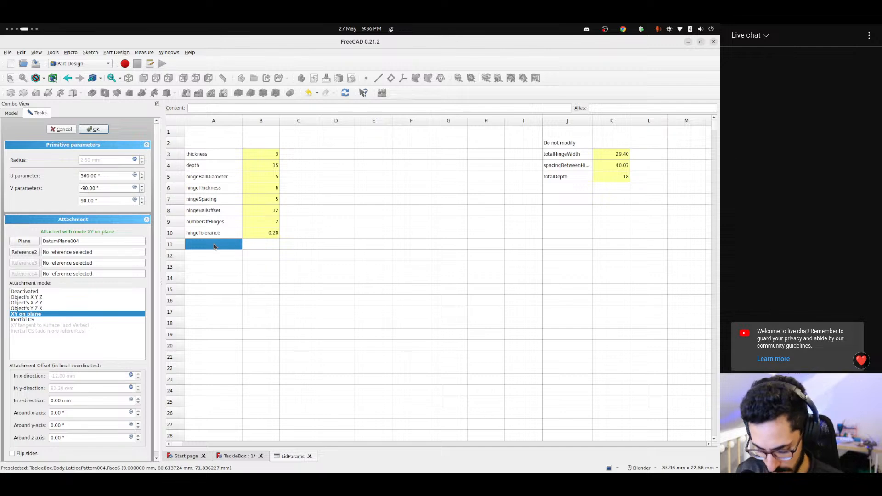
{"action": "type", "text": "hingeBallOffset"}
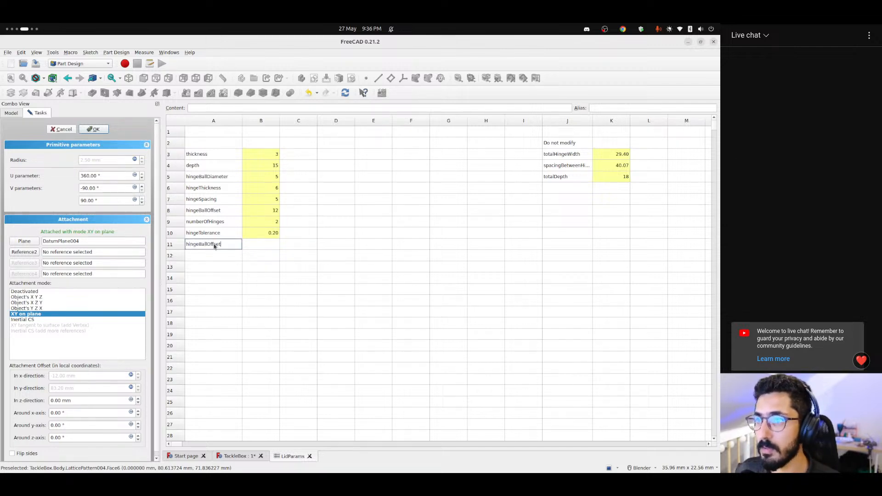
{"action": "key", "text": "Return"}
{"action": "key", "text": "Tab"}
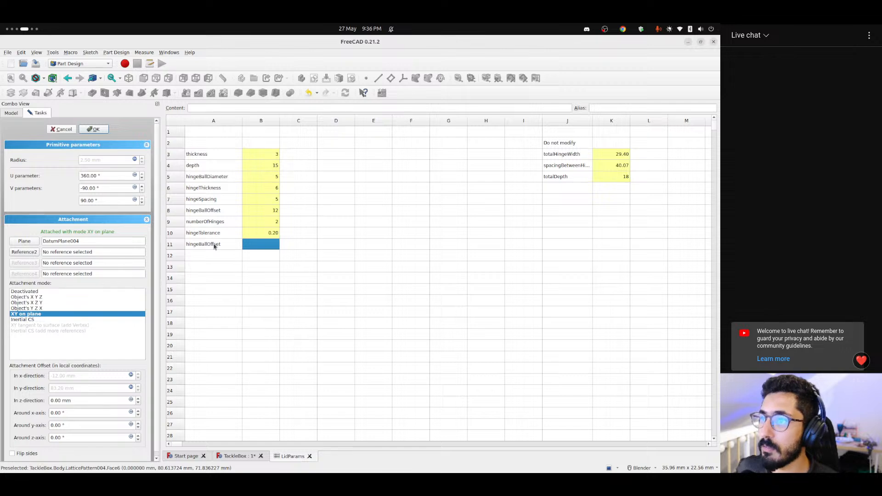
{"action": "type", "text": "1"}
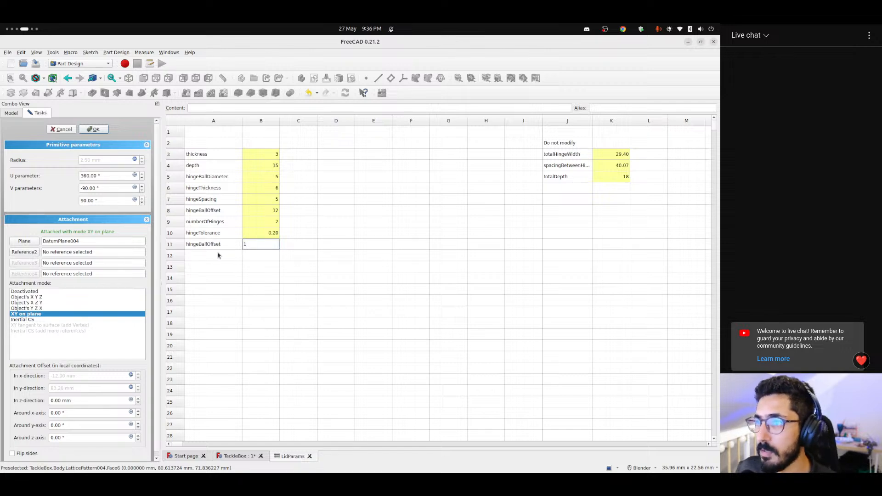
{"action": "left_click", "coordinate": [209, 245]}
Check the formulas behind the hinge ball's x and y attachment offsets in the model without changing them
{"action": "left_click", "coordinate": [234, 455]}
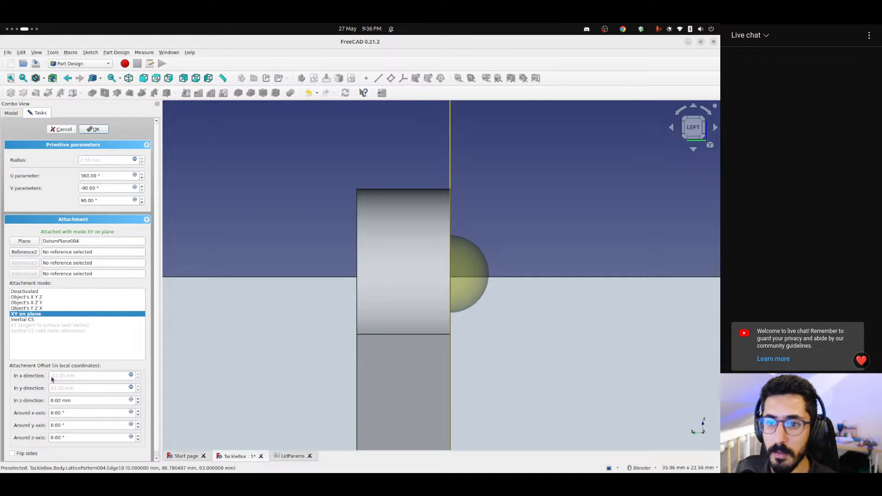
{"action": "left_click", "coordinate": [131, 375]}
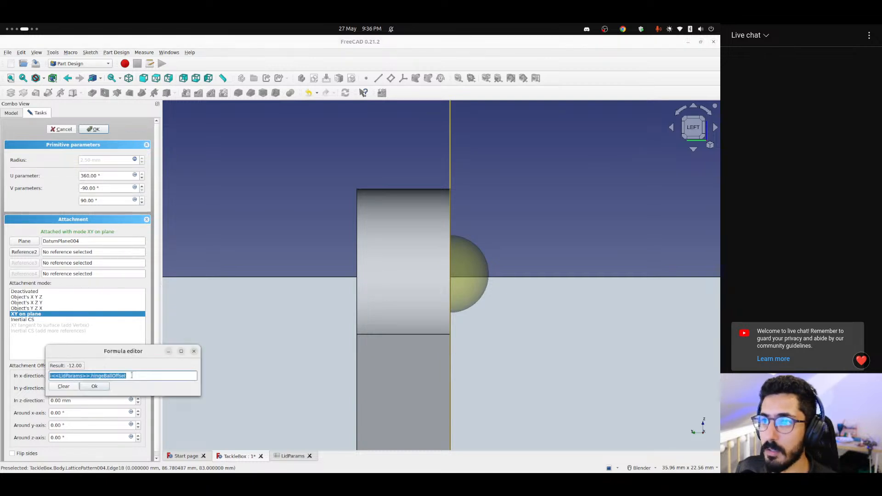
{"action": "left_click", "coordinate": [195, 352]}
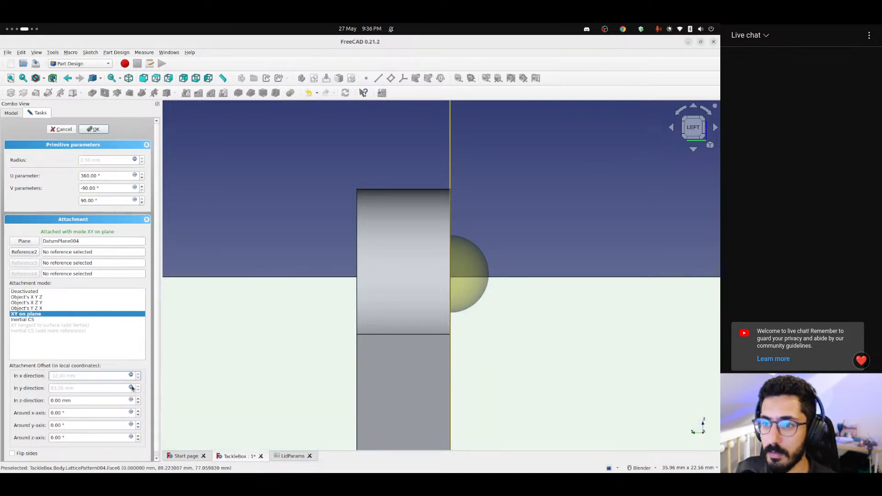
{"action": "left_click", "coordinate": [131, 388]}
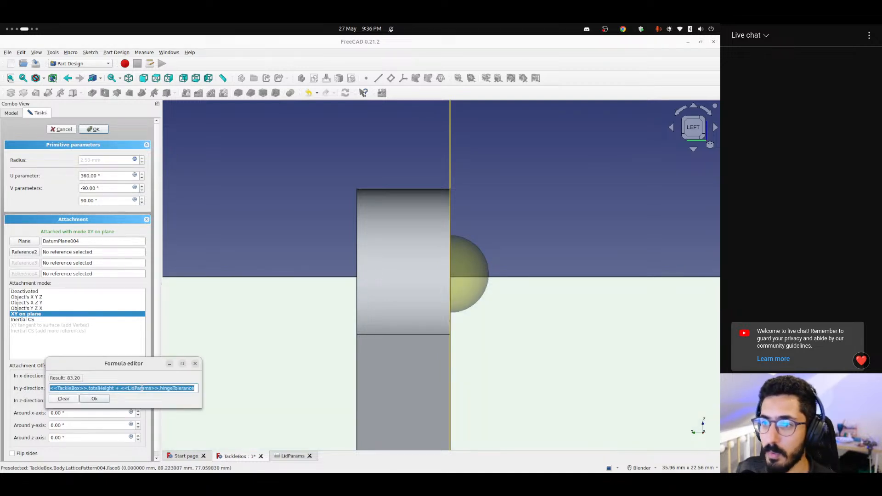
{"action": "left_click", "coordinate": [190, 390]}
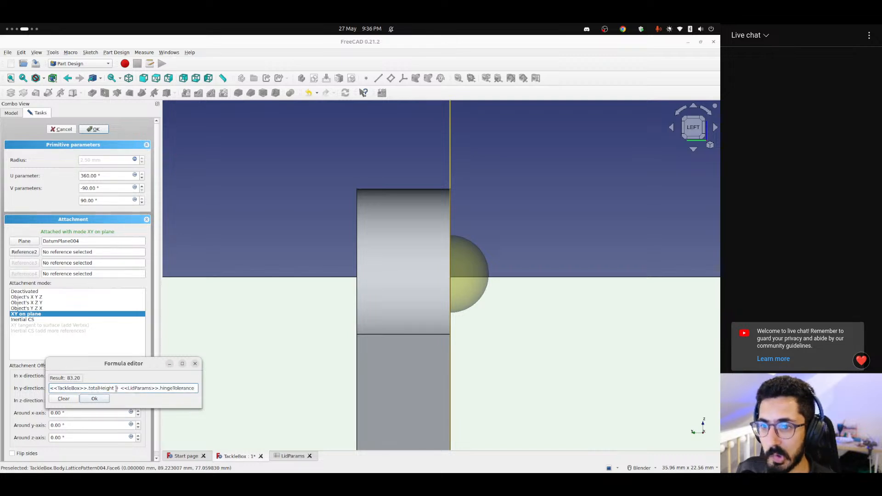
{"action": "left_click_drag", "start_coordinate": [116, 388], "coordinate": [33, 389]}
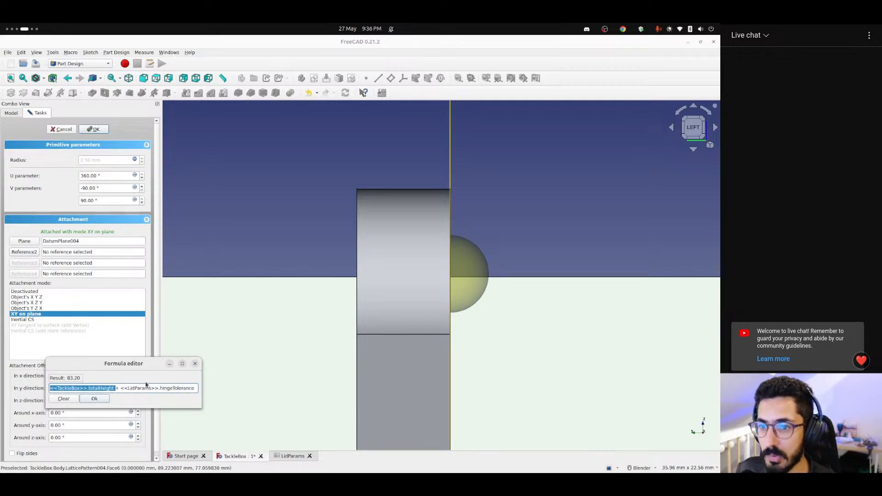
{"action": "left_click", "coordinate": [86, 397]}
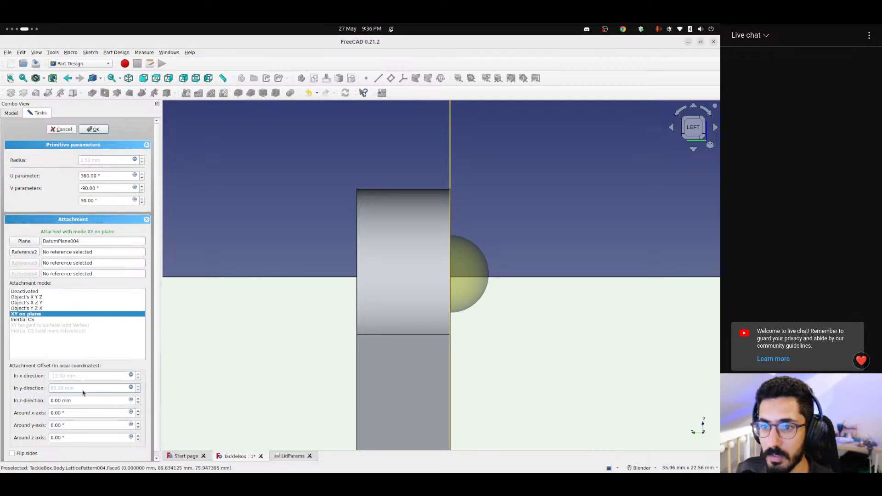
{"action": "left_click", "coordinate": [131, 376]}
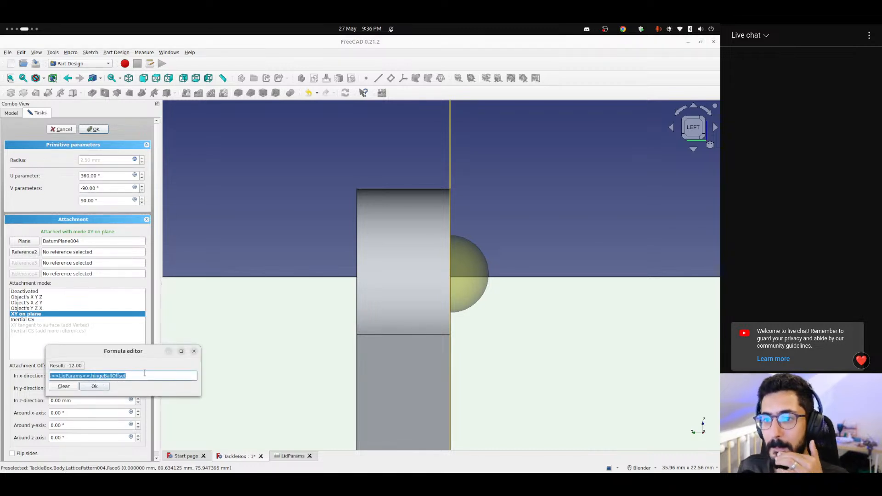
{"action": "left_click", "coordinate": [194, 351]}
Check the existing hingeBallOffset entry in row 8 of LidParams and its alias, and return to the model
{"action": "left_click", "coordinate": [292, 456]}
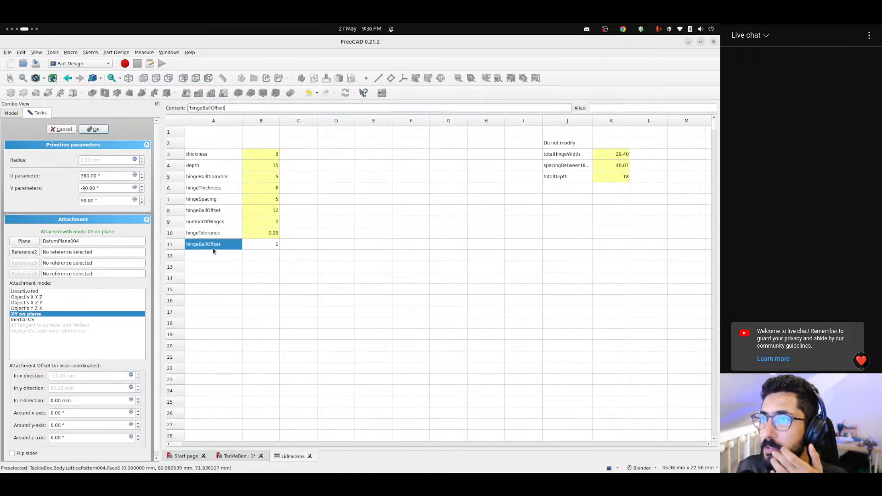
{"action": "left_click", "coordinate": [215, 212]}
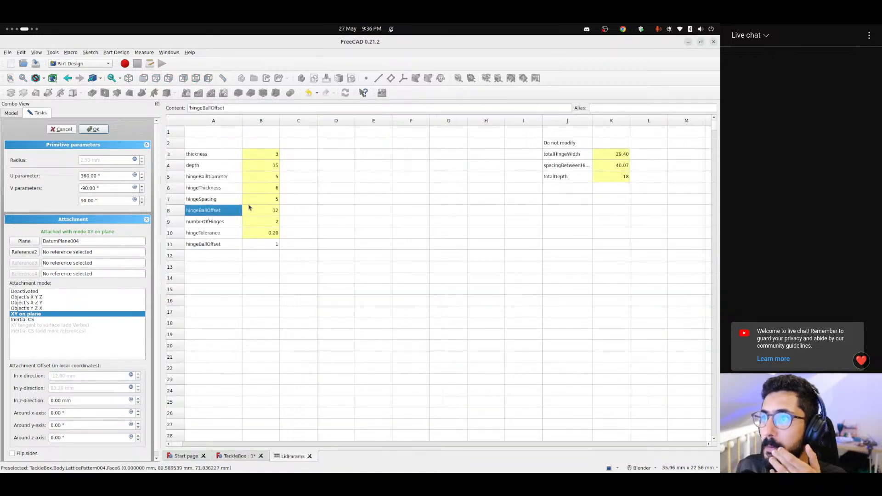
{"action": "left_click", "coordinate": [263, 211]}
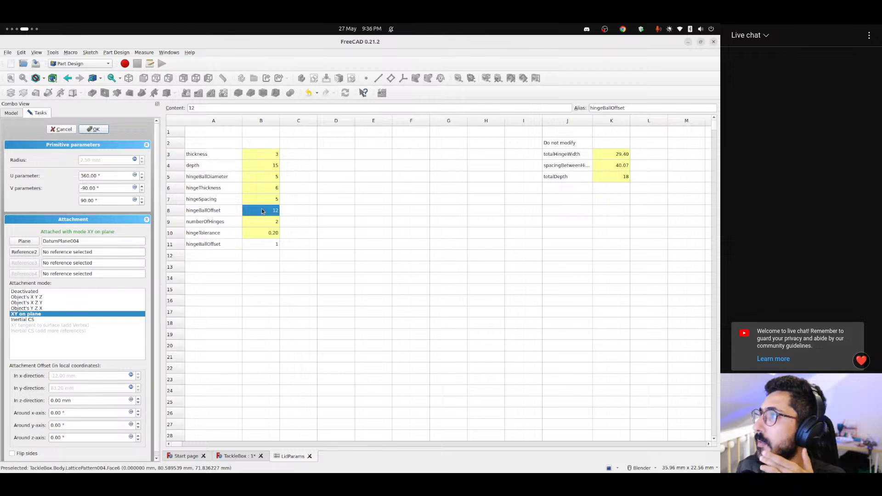
{"action": "left_click", "coordinate": [235, 456]}
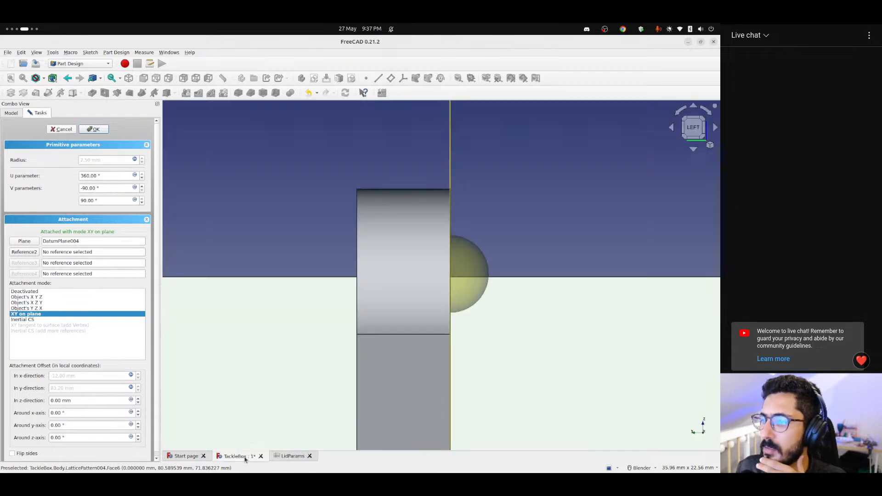
Examine the hinge ball's position on the box wall from several angles and leave the sphere's editing without changes
{"action": "scroll", "coordinate": [399, 345], "scroll_direction": "down", "scroll_amount": 5}
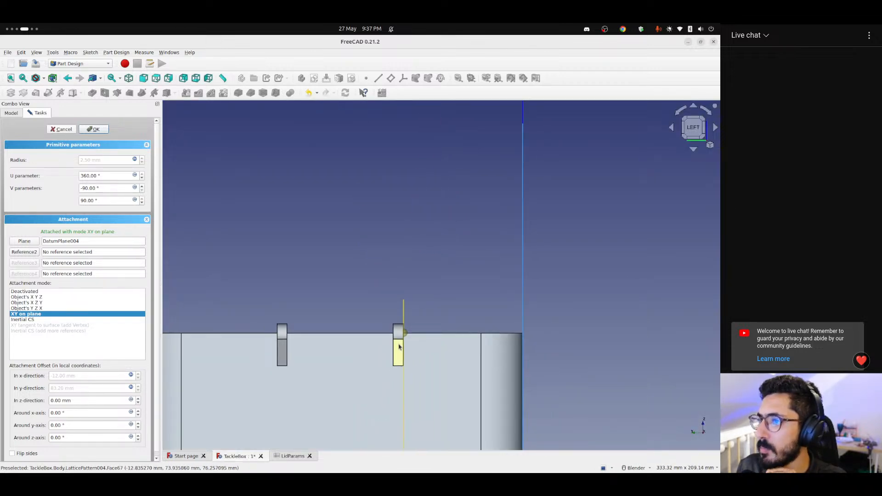
{"action": "scroll", "coordinate": [399, 346], "scroll_direction": "down", "scroll_amount": 2}
{"action": "scroll", "coordinate": [399, 346], "scroll_direction": "up", "scroll_amount": 6}
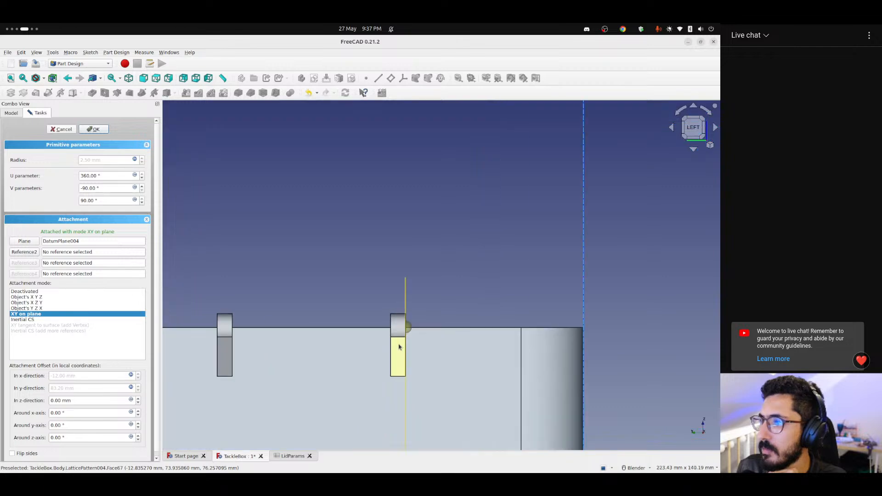
{"action": "scroll", "coordinate": [398, 346], "scroll_direction": "down", "scroll_amount": 3}
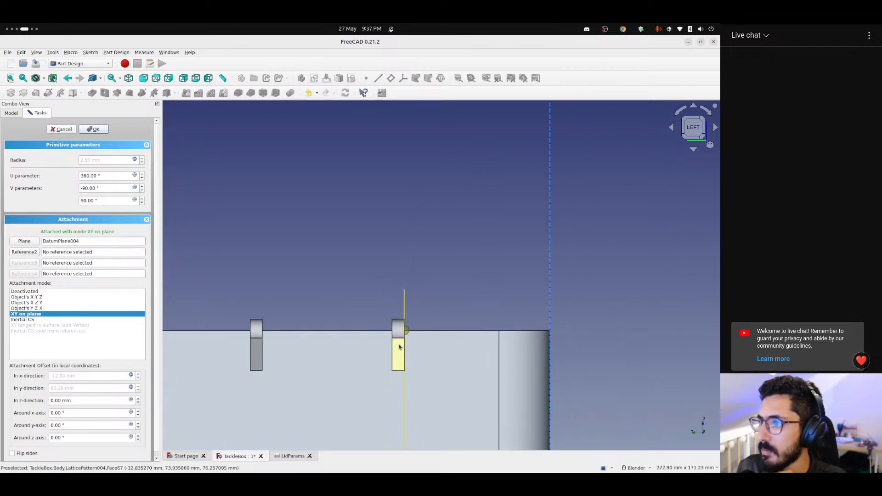
{"action": "middle_click_drag", "start_coordinate": [400, 348], "coordinate": [307, 369]}
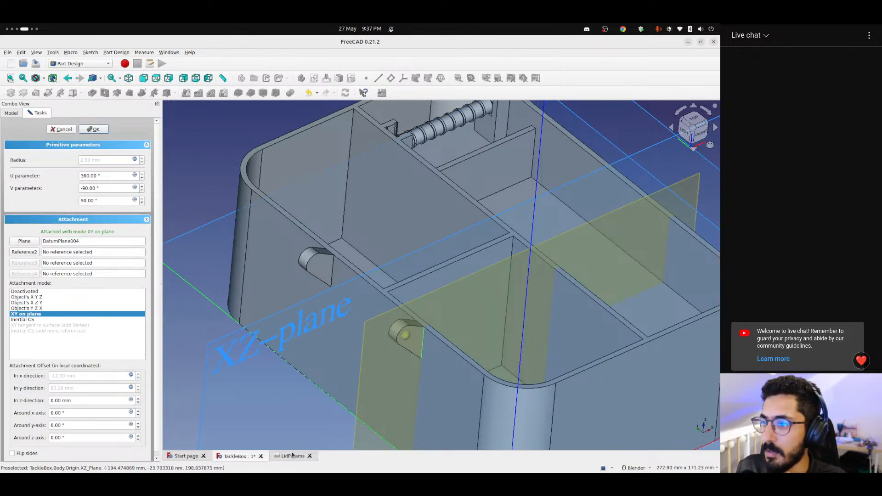
{"action": "middle_click_drag", "start_coordinate": [387, 345], "coordinate": [423, 368]}
{"action": "scroll", "coordinate": [410, 370], "scroll_direction": "down", "scroll_amount": 3}
{"action": "scroll", "coordinate": [410, 370], "scroll_direction": "down", "scroll_amount": 1}
{"action": "scroll", "coordinate": [410, 367], "scroll_direction": "up", "scroll_amount": 5}
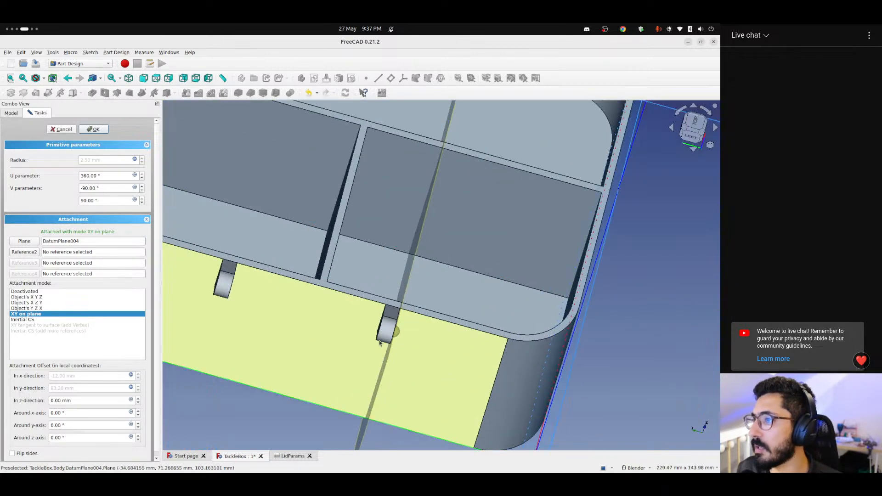
{"action": "left_click", "coordinate": [62, 128]}
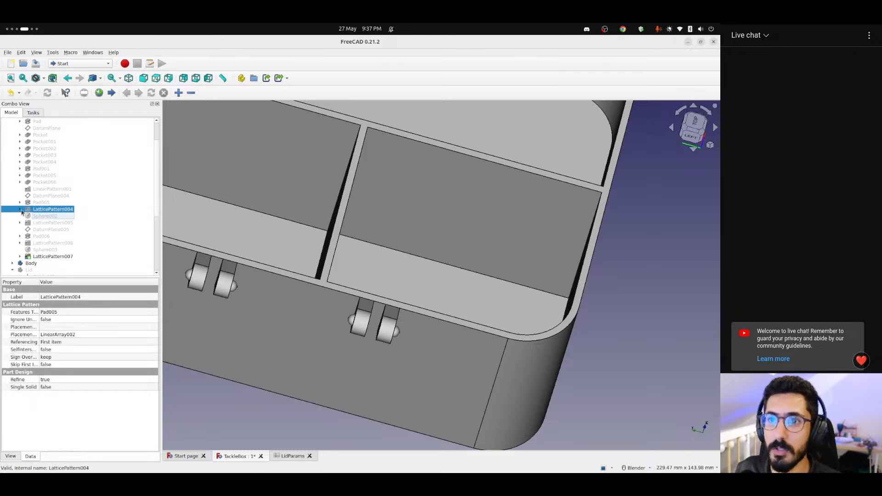
Inspect where DatumPlane004 and Sphere002 sit on the hinge knuckle, and toggle the datum plane's visibility
{"action": "left_click", "coordinate": [49, 216]}
{"action": "left_click", "coordinate": [44, 196]}
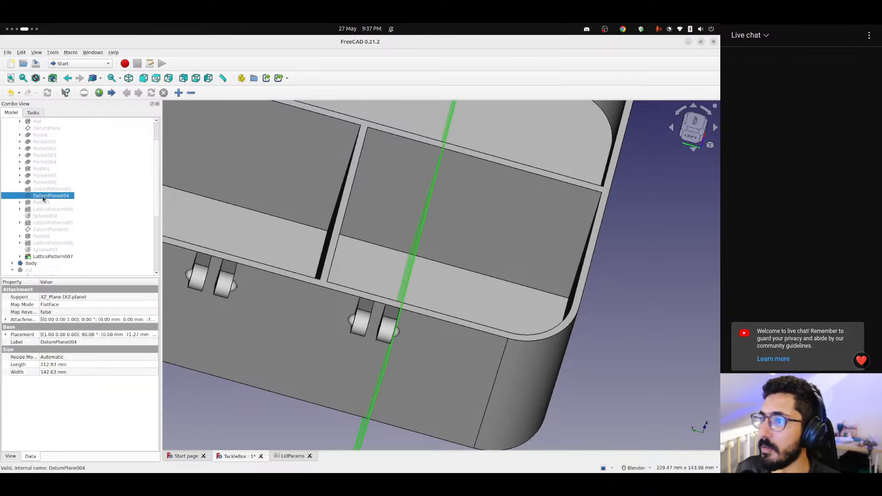
{"action": "middle_click_drag", "start_coordinate": [384, 331], "coordinate": [423, 322]}
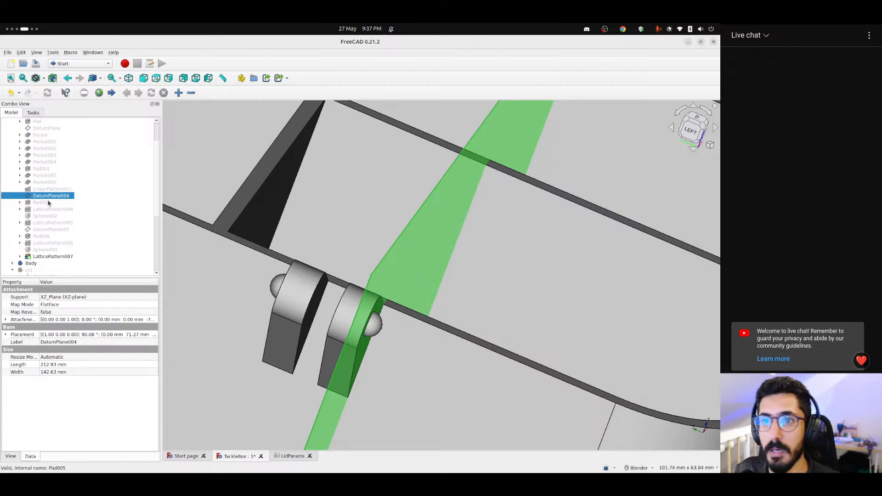
{"action": "left_click", "coordinate": [40, 217]}
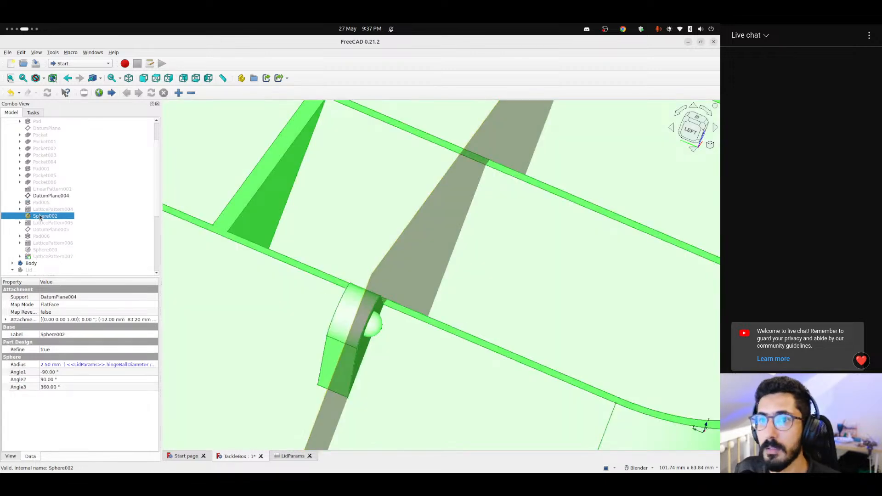
{"action": "left_click", "coordinate": [39, 196]}
{"action": "key", "text": "space"}
Set the Sphere002 hinge ball's attachment offset in the z-direction to -2 mm
{"action": "double_click", "coordinate": [42, 217]}
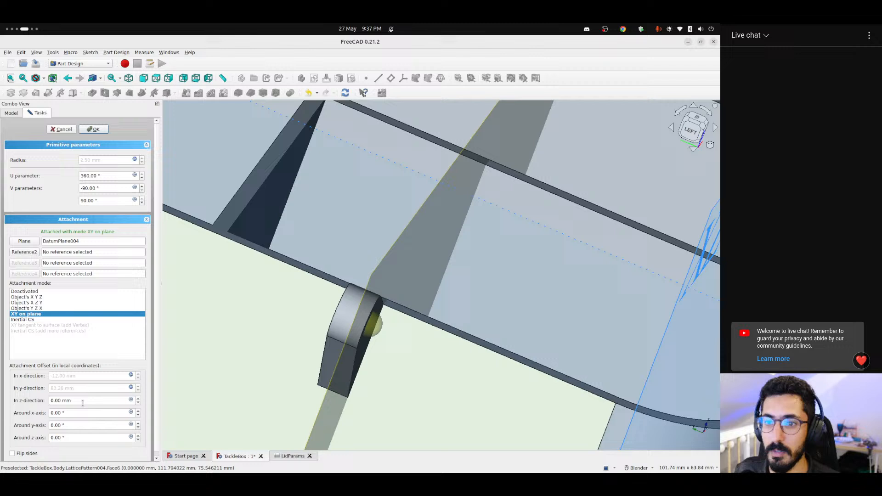
{"action": "left_click", "coordinate": [82, 400]}
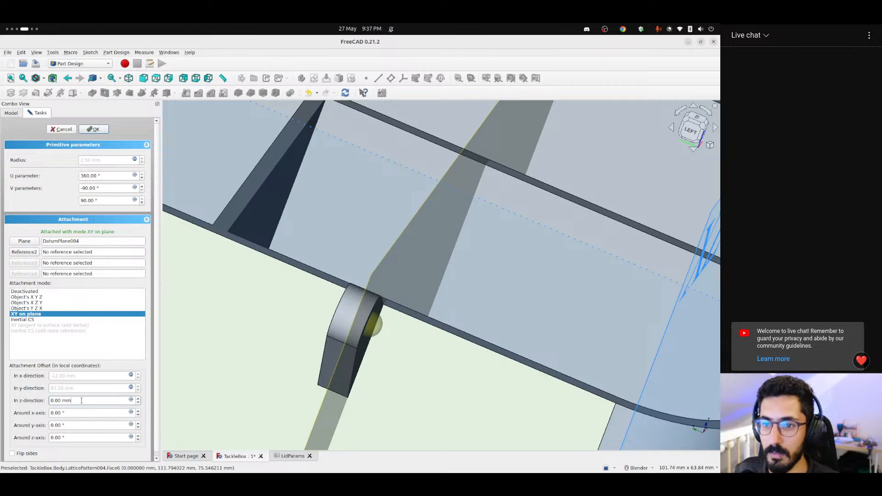
{"action": "scroll", "coordinate": [81, 400], "scroll_direction": "down", "scroll_amount": 1}
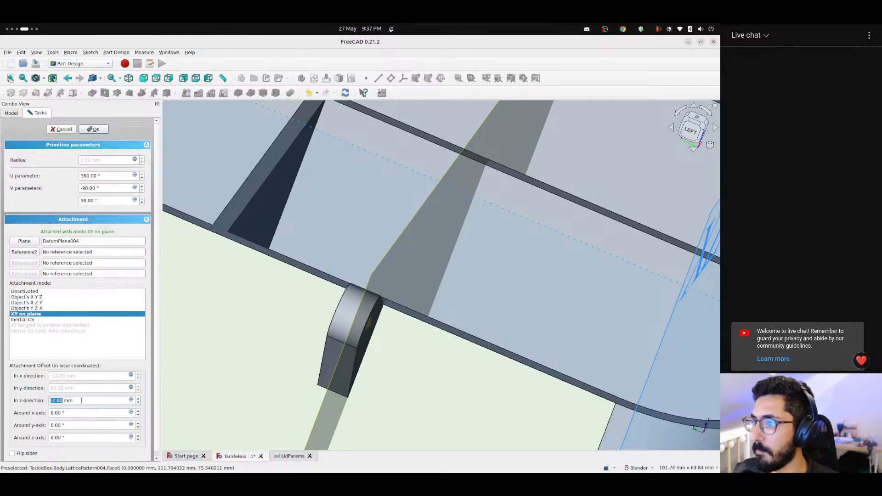
{"action": "key", "text": "Return"}
Check the duplicate hingeBallOffset label in row 11 of LidParams and examine the hinge ball on the box wall
{"action": "left_click", "coordinate": [292, 456]}
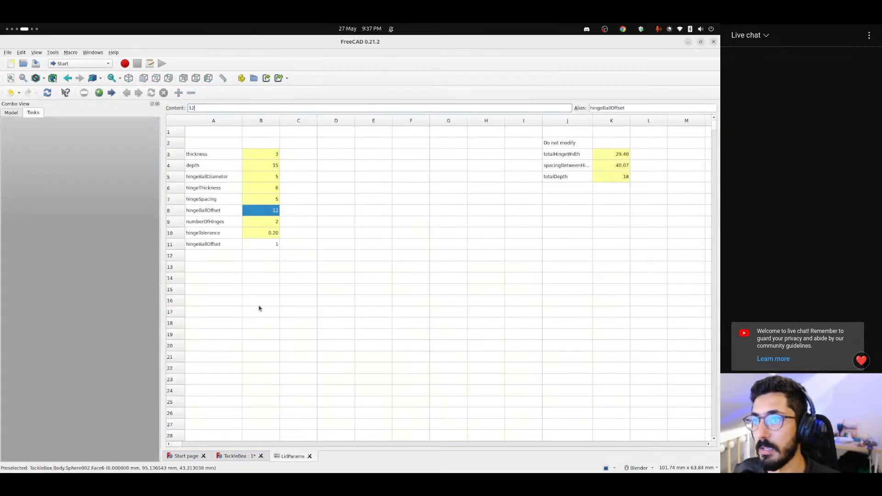
{"action": "left_click", "coordinate": [214, 245]}
{"action": "left_click_drag", "start_coordinate": [225, 108], "coordinate": [213, 110]}
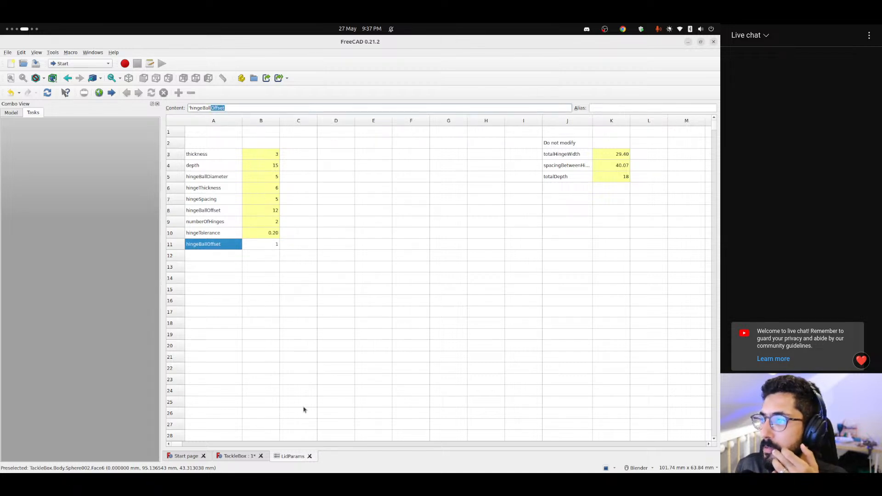
{"action": "left_click", "coordinate": [237, 458]}
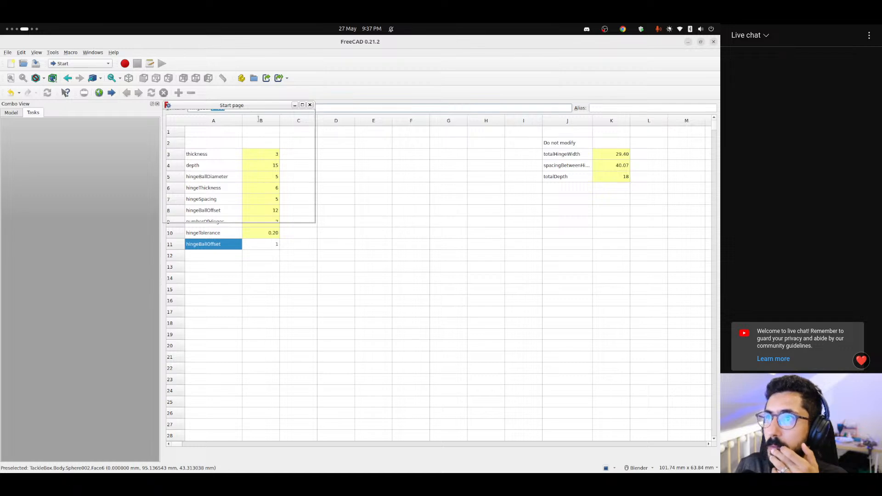
{"action": "left_click", "coordinate": [233, 455]}
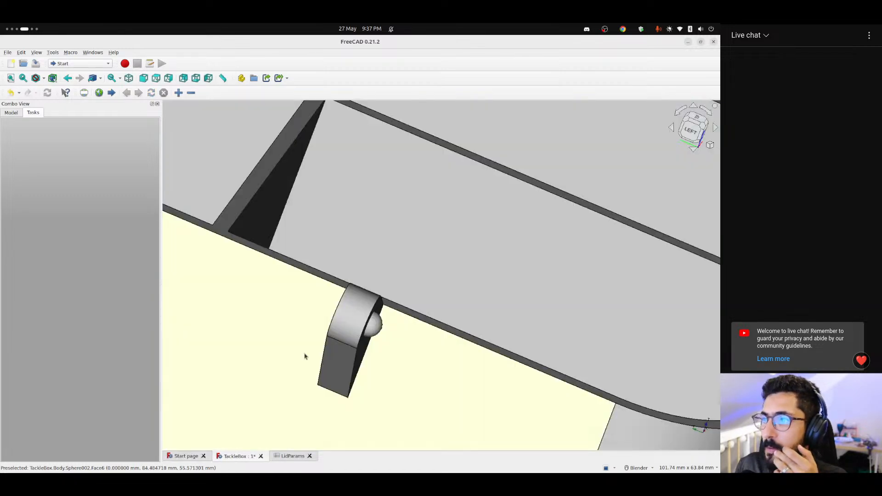
{"action": "scroll", "coordinate": [390, 322], "scroll_direction": "up", "scroll_amount": 2}
{"action": "mouse_move", "coordinate": [390, 322]}
{"action": "middle_mouse_down"}
{"action": "mouse_move", "coordinate": [407, 307]}
{"action": "mouse_move", "coordinate": [364, 311]}
{"action": "mouse_move", "coordinate": [394, 315]}
{"action": "mouse_move", "coordinate": [387, 309]}
{"action": "middle_mouse_up"}
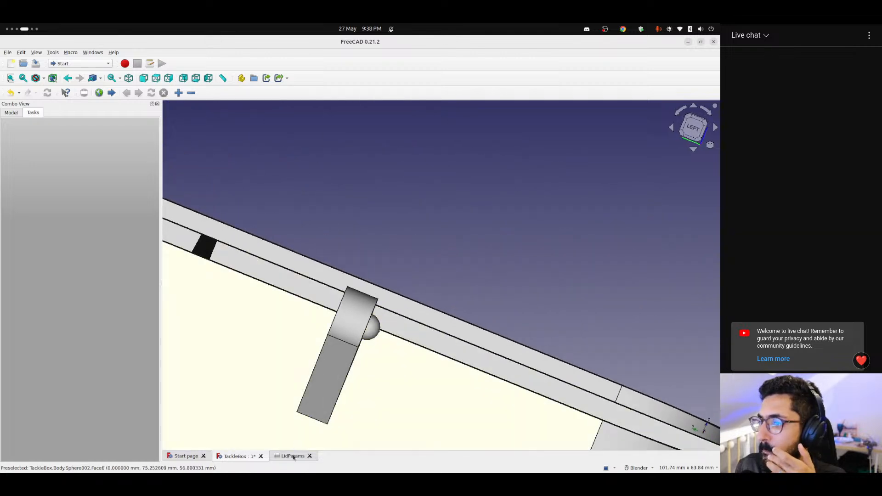
Copy the hingeBallOffset label text from cell A11 of the LidParams spreadsheet
{"action": "left_click", "coordinate": [293, 457]}
{"action": "left_click", "coordinate": [261, 247]}
{"action": "left_click", "coordinate": [226, 253]}
{"action": "left_click", "coordinate": [224, 246]}
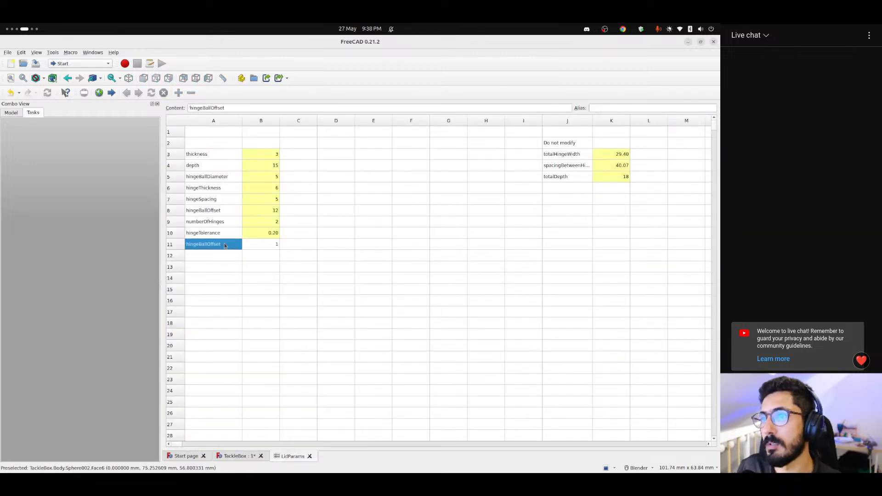
{"action": "left_click", "coordinate": [248, 290]}
{"action": "left_click", "coordinate": [229, 247]}
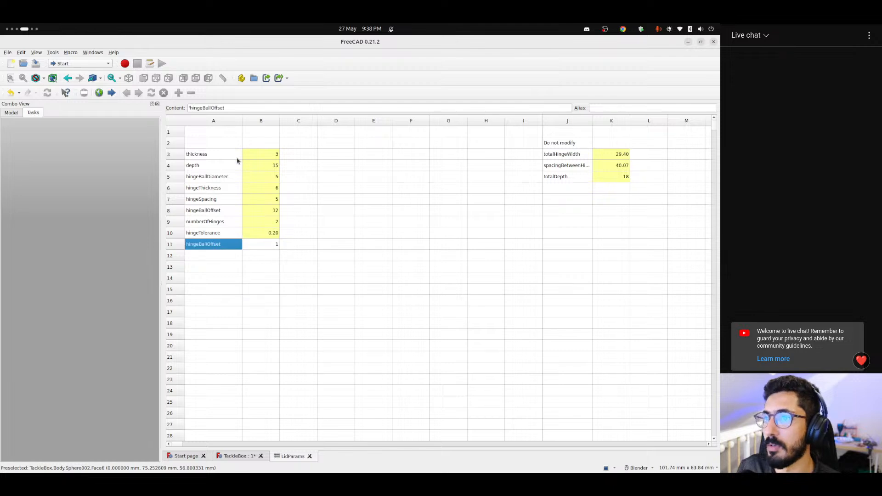
{"action": "double_click", "coordinate": [213, 108]}
{"action": "key", "text": "ctrl+c"}
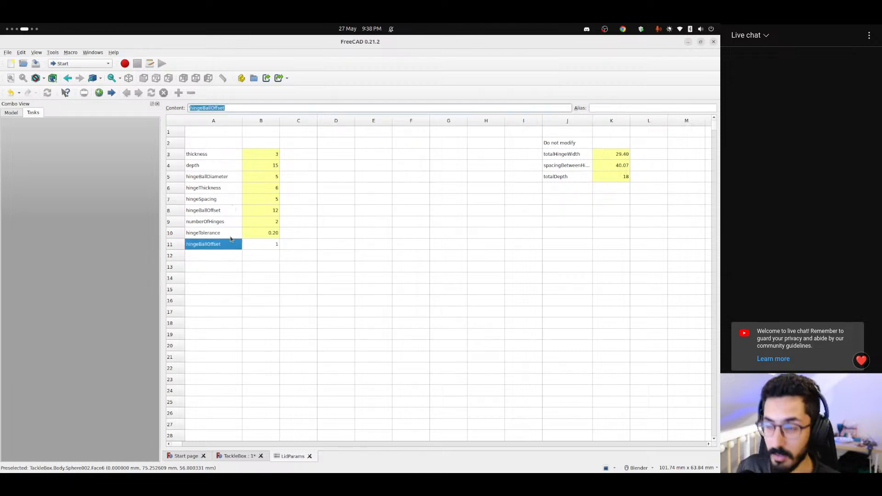
Rename the label in cell A11 to hingeBallOffset2 and copy the new name
{"action": "left_click", "coordinate": [225, 256]}
{"action": "left_click", "coordinate": [221, 245]}
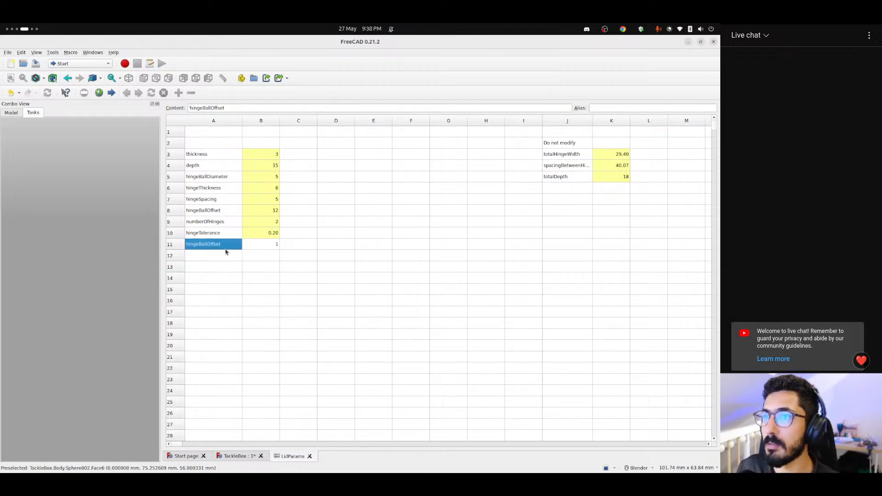
{"action": "left_click", "coordinate": [232, 110]}
{"action": "key", "text": "ctrl+a"}
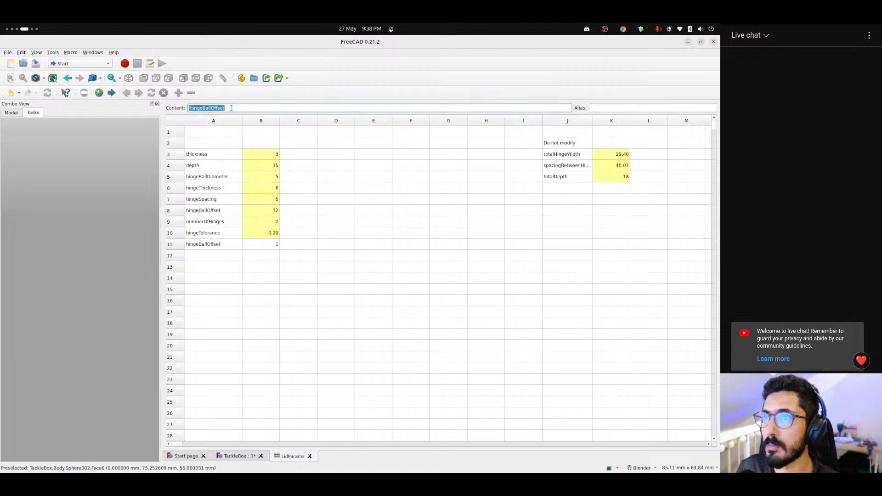
{"action": "key", "text": "ctrl+v"}
{"action": "type", "text": "2"}
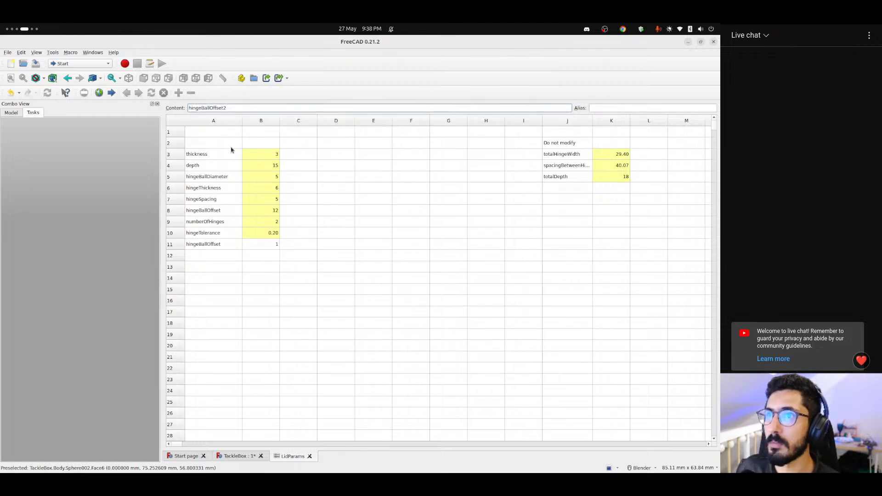
{"action": "key", "text": "BackSpace"}
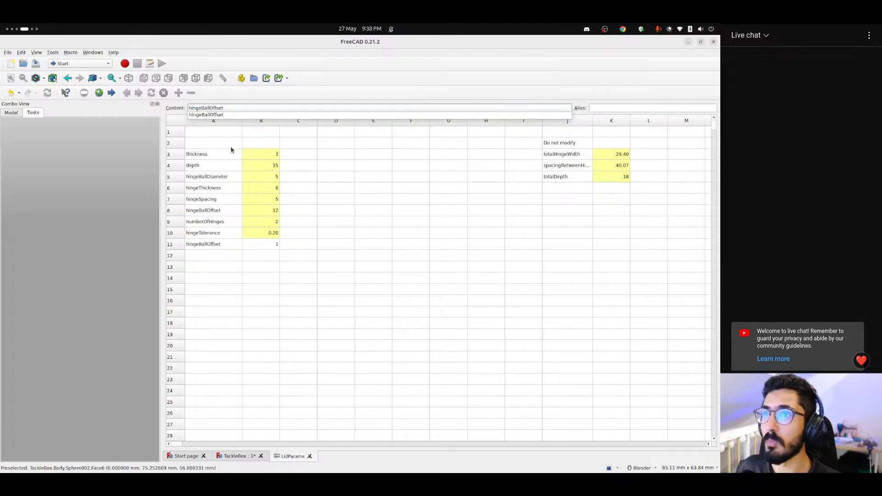
{"action": "type", "text": "2"}
{"action": "key", "text": "ctrl+a"}
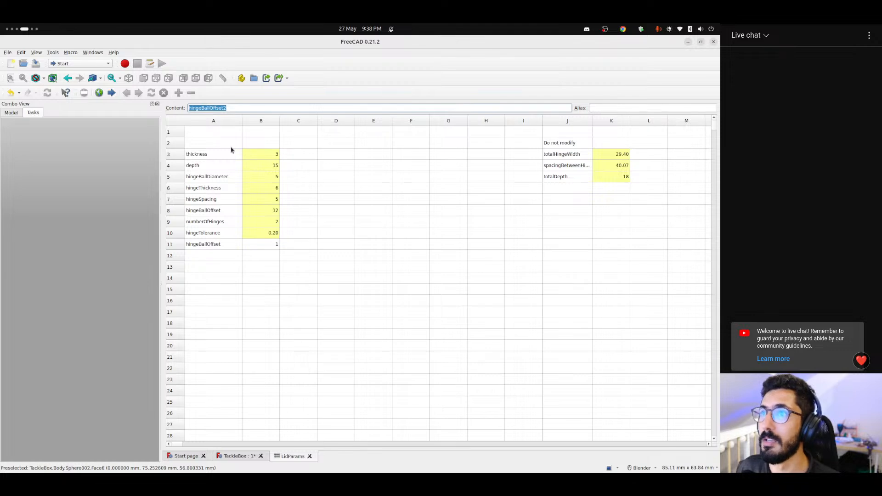
{"action": "key", "text": "ctrl+c"}
{"action": "key", "text": "Return"}
{"action": "left_click", "coordinate": [227, 246]}
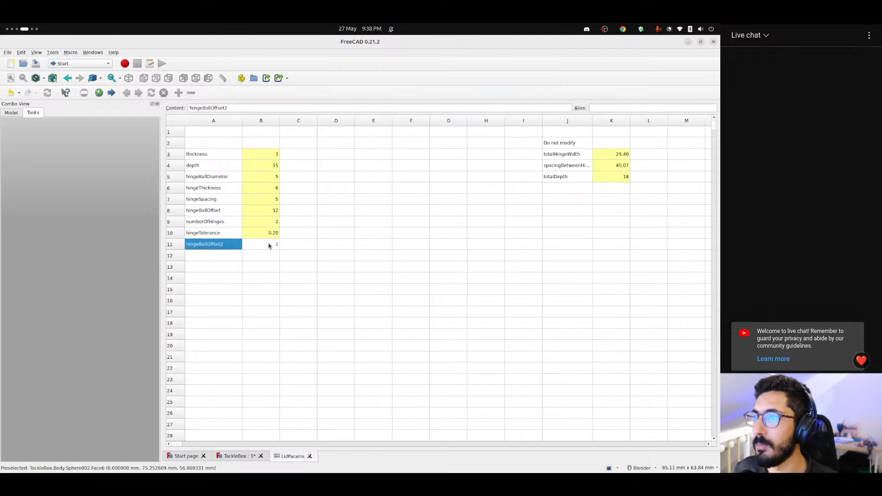
Assign the alias hingeBallOffset2 to cell B11 of LidParams
{"action": "left_click", "coordinate": [270, 243]}
{"action": "left_click", "coordinate": [636, 107]}
{"action": "key", "text": "ctrl+v"}
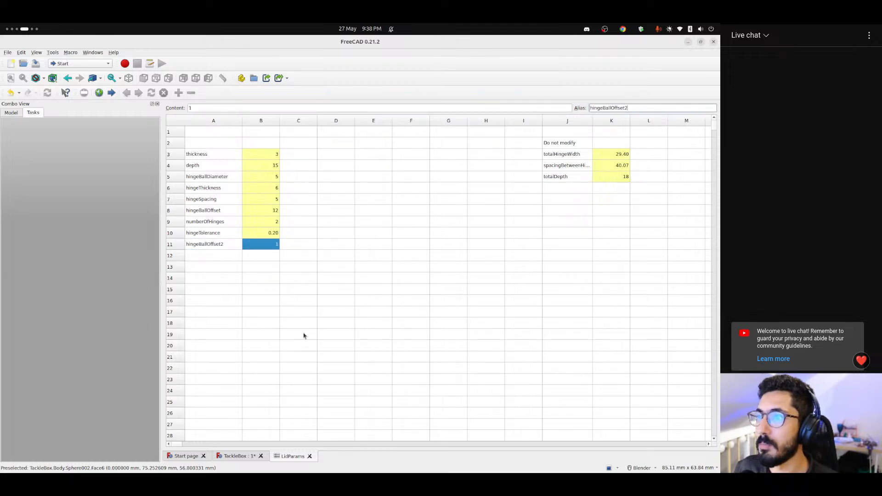
{"action": "key", "text": "Return"}
Return to the TackleBox model, open Sphere002 for editing and set its z-direction attachment offset to -1 mm
{"action": "left_click", "coordinate": [234, 456]}
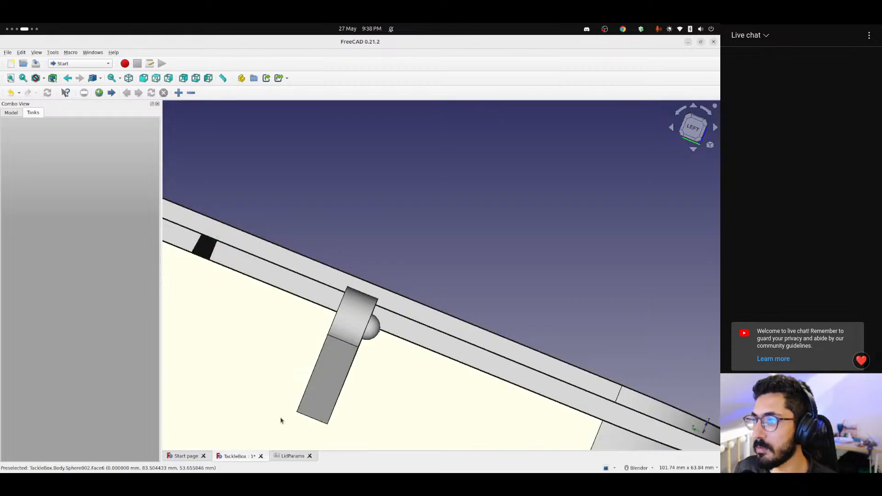
{"action": "left_click", "coordinate": [11, 113]}
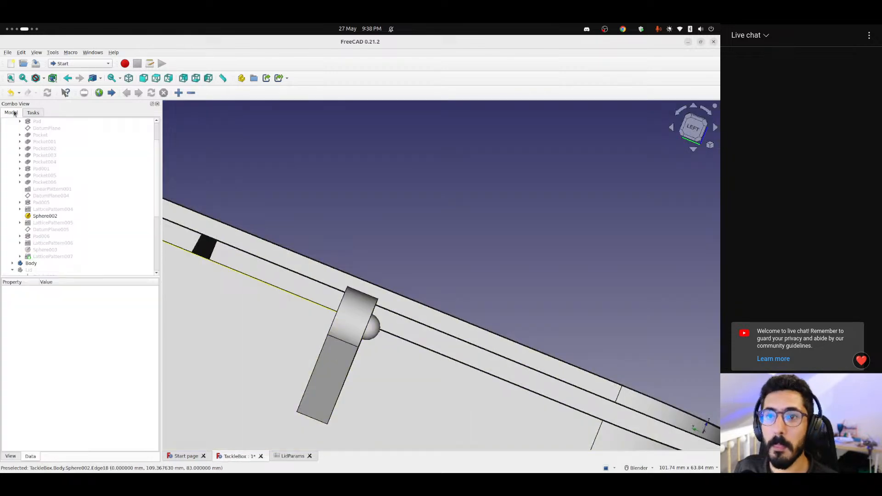
{"action": "left_click", "coordinate": [45, 216]}
{"action": "double_click", "coordinate": [44, 216]}
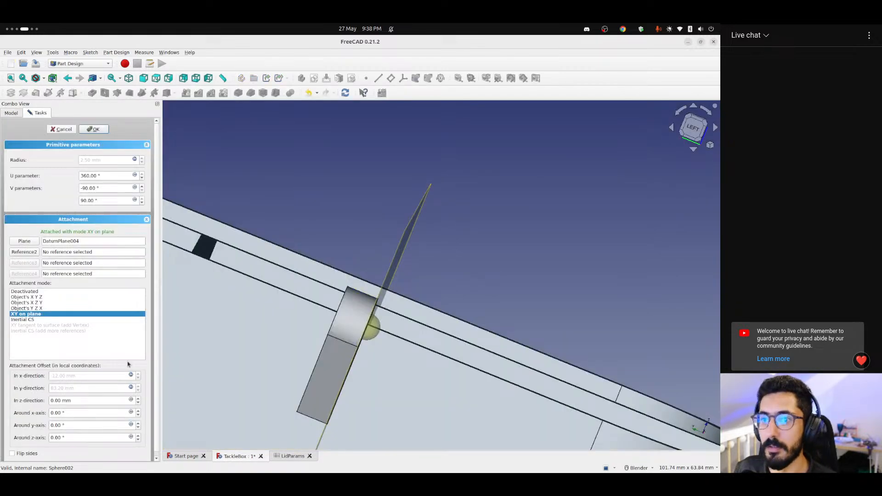
{"action": "left_click", "coordinate": [100, 401]}
{"action": "scroll", "coordinate": [99, 401], "scroll_direction": "down", "scroll_amount": 1}
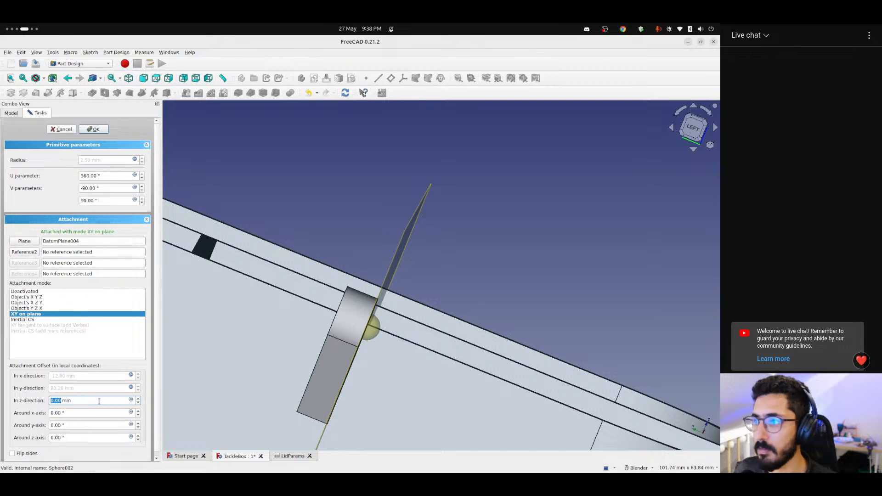
Link Sphere002's z-direction attachment offset to the formula <<LidParams>>.hingeBallOffset2
{"action": "left_click", "coordinate": [129, 400]}
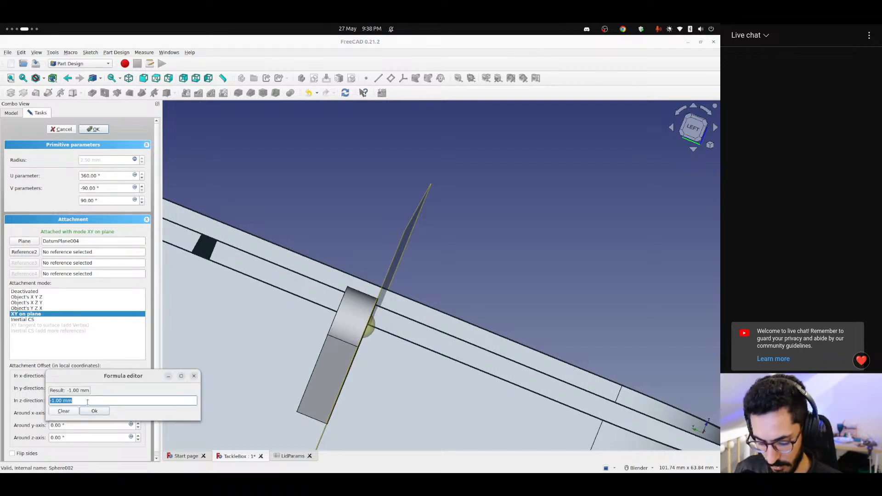
{"action": "type", "text": "<<Lid"}
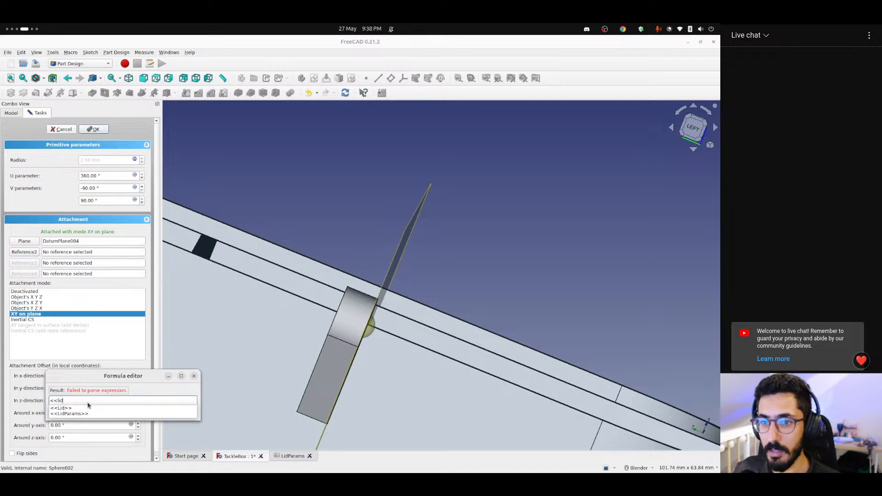
{"action": "key", "text": "Down"}
{"action": "key", "text": "Down"}
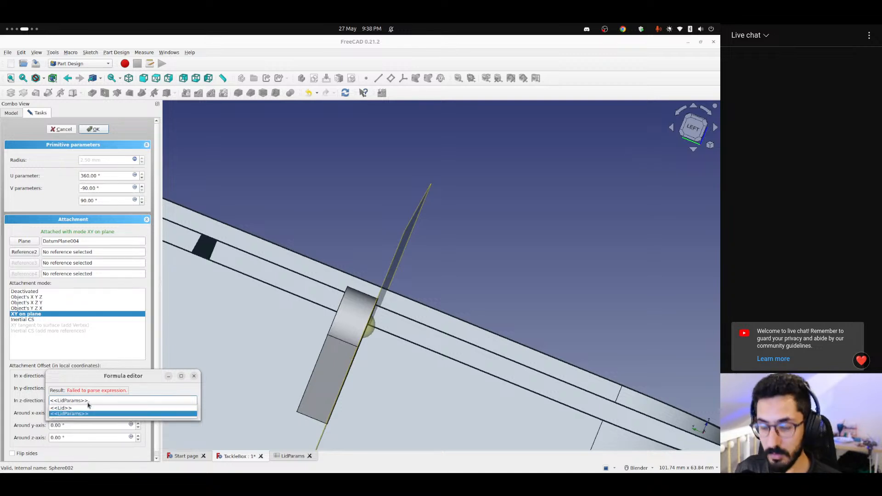
{"action": "key", "text": "ctrl+v"}
{"action": "key", "text": "Return"}
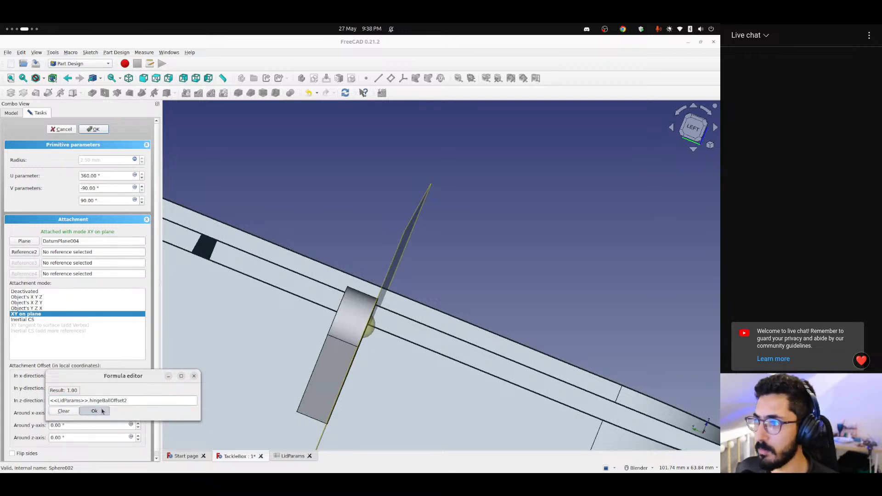
{"action": "left_click", "coordinate": [102, 411]}
Negate Sphere002's z-direction offset formula to -<<LidParams>>.hingeBallOffset2 and accept the sphere's changes
{"action": "left_click", "coordinate": [130, 399]}
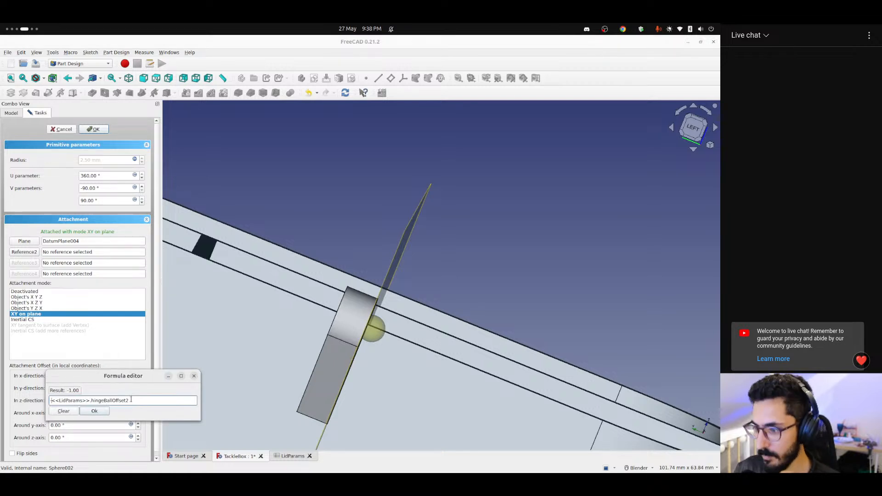
{"action": "key", "text": "Return"}
{"action": "left_click", "coordinate": [92, 130]}
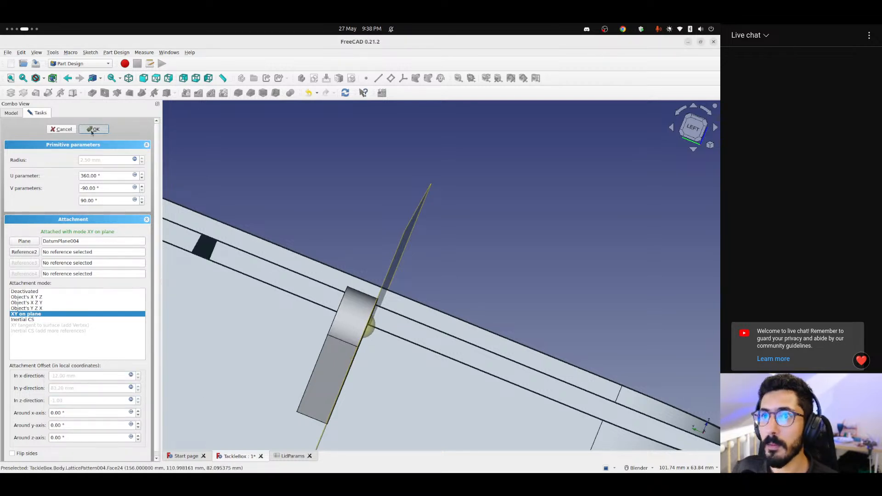
Show LatticePattern007 to display the complete pairs of hinge knuckles on the box wall
{"action": "scroll", "coordinate": [345, 322], "scroll_direction": "down", "scroll_amount": 5}
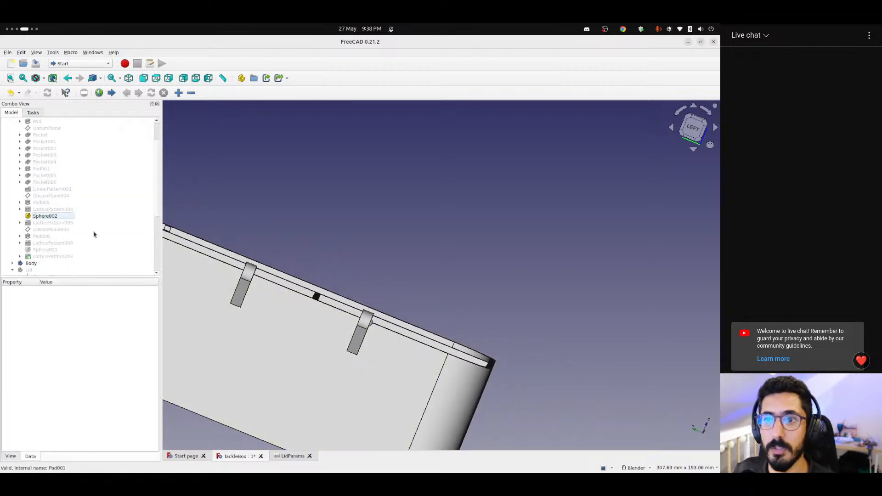
{"action": "left_click", "coordinate": [44, 257]}
{"action": "left_click", "coordinate": [350, 274]}
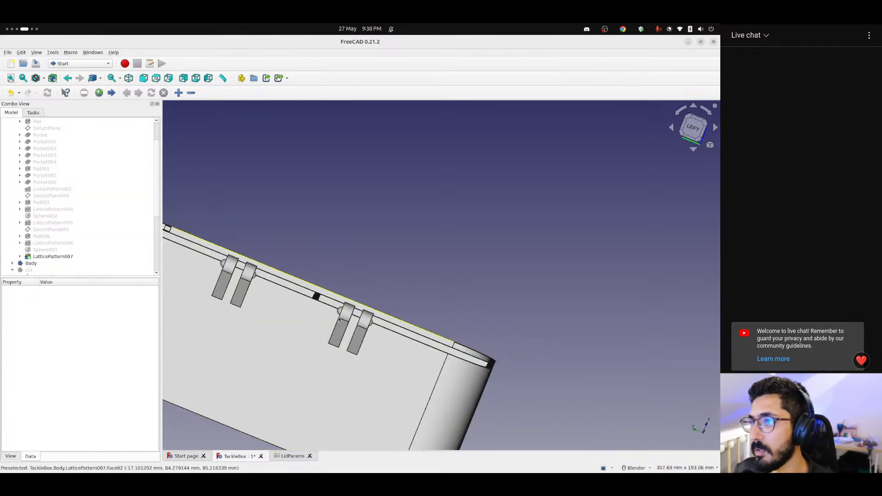
Open Sphere003 for editing and try z-direction attachment offsets of -1 mm and 0 mm
{"action": "left_click", "coordinate": [41, 217]}
{"action": "left_click", "coordinate": [40, 251]}
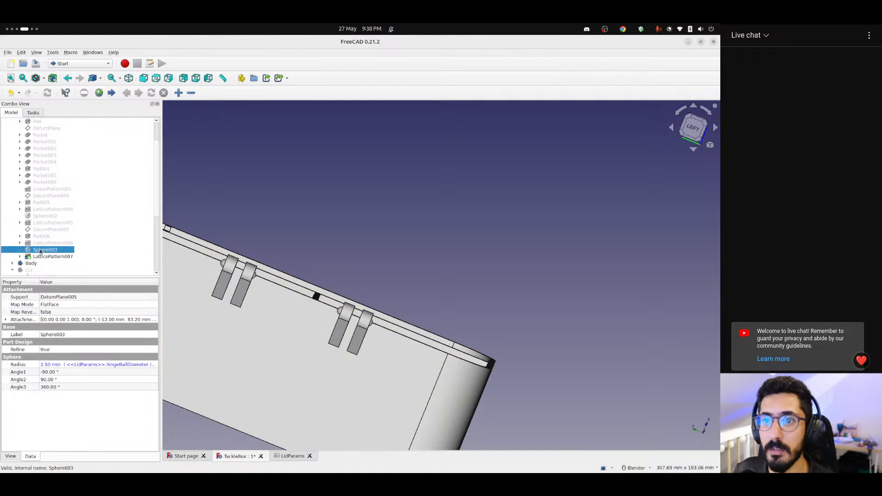
{"action": "double_click", "coordinate": [44, 251]}
{"action": "scroll", "coordinate": [324, 309], "scroll_direction": "up", "scroll_amount": 5}
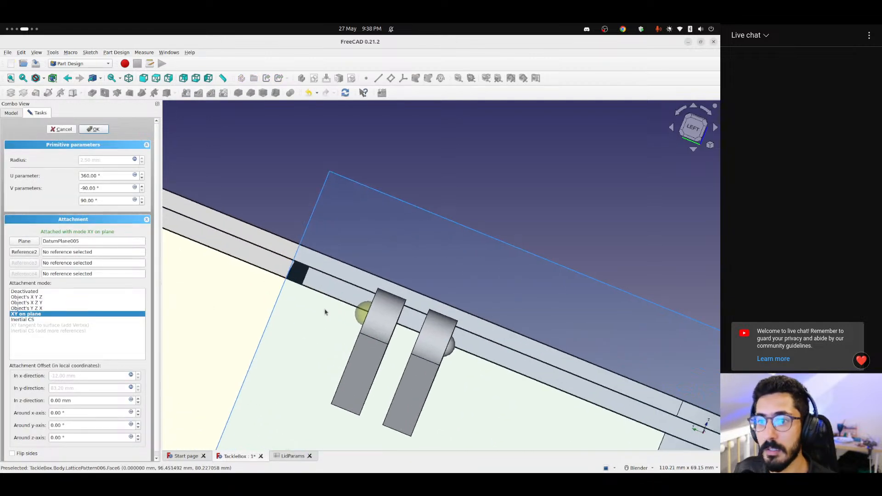
{"action": "left_click", "coordinate": [76, 400]}
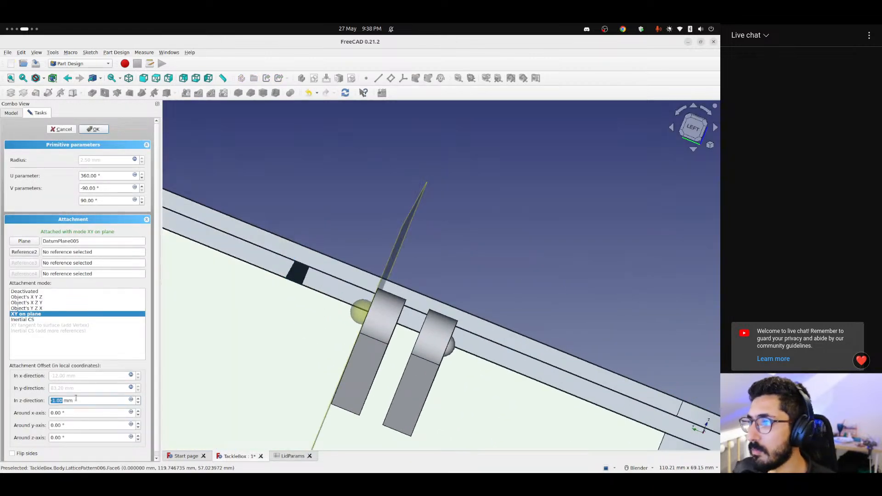
{"action": "double_click", "coordinate": [75, 400]}
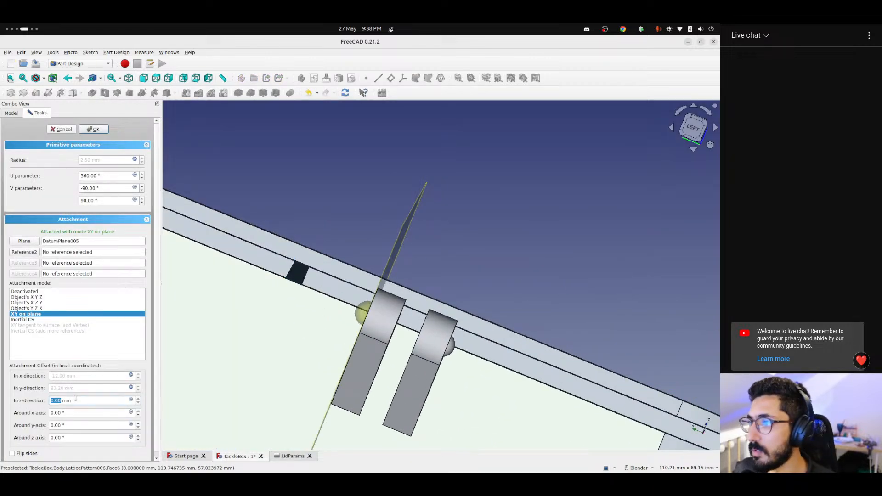
Link Sphere003's z-direction attachment offset to the formula <<LidParams>>.hingeBallOffset2 and accept the sphere's changes
{"action": "left_click", "coordinate": [131, 400]}
{"action": "key", "text": "ctrl+v"}
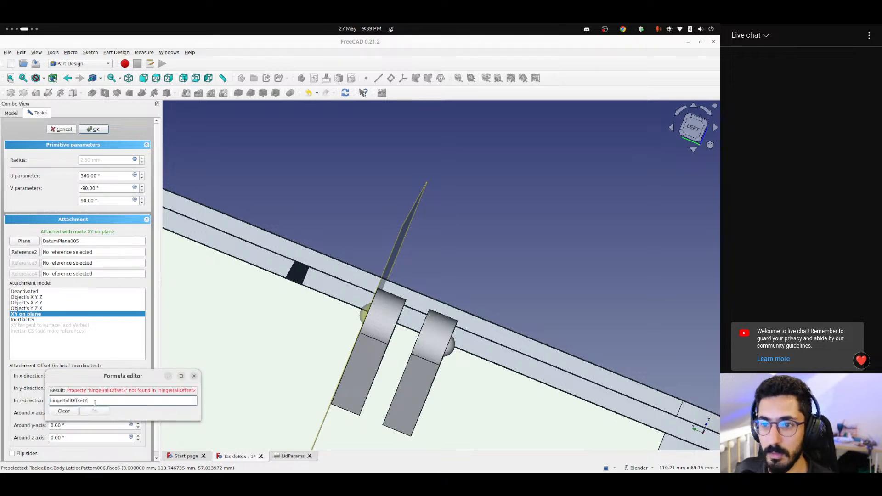
{"action": "key", "text": "ctrl+a"}
{"action": "type", "text": "<<lid"}
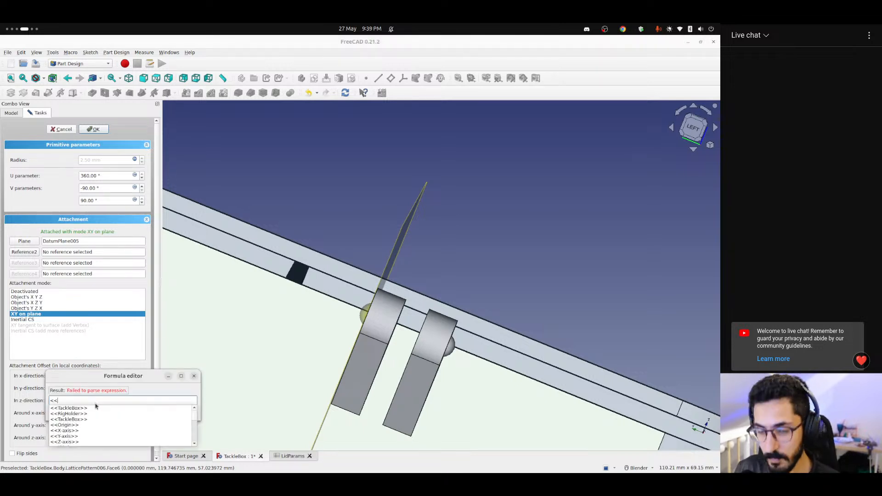
{"action": "key", "text": "Down"}
{"action": "key", "text": "Down"}
{"action": "type", "text": "."}
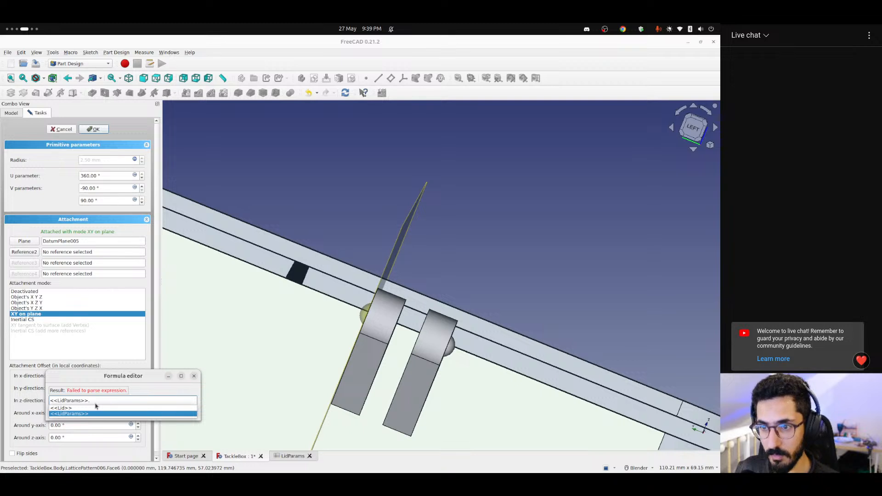
{"action": "key", "text": "ctrl+v"}
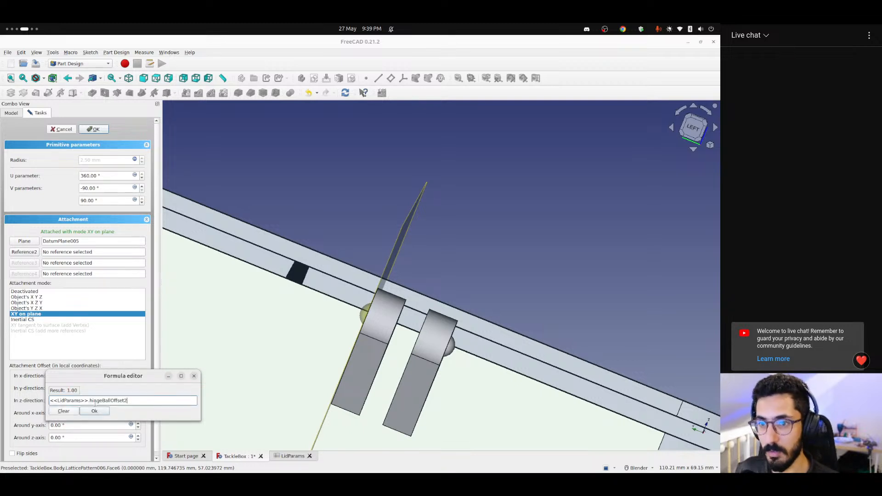
{"action": "left_click", "coordinate": [101, 411]}
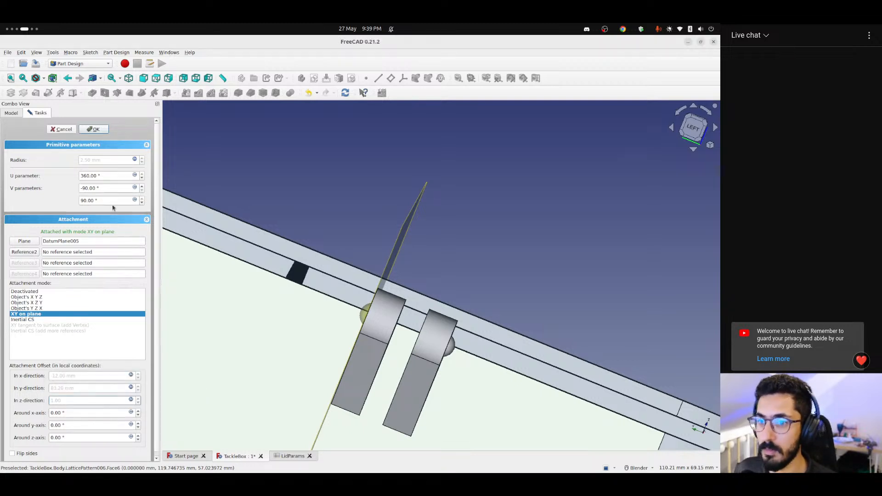
{"action": "left_click", "coordinate": [94, 129]}
Try a hingeBallOffset2 value of 0.5 in the LidParams spreadsheet and examine the hinge balls from the left side
{"action": "scroll", "coordinate": [384, 168], "scroll_direction": "down", "scroll_amount": 6}
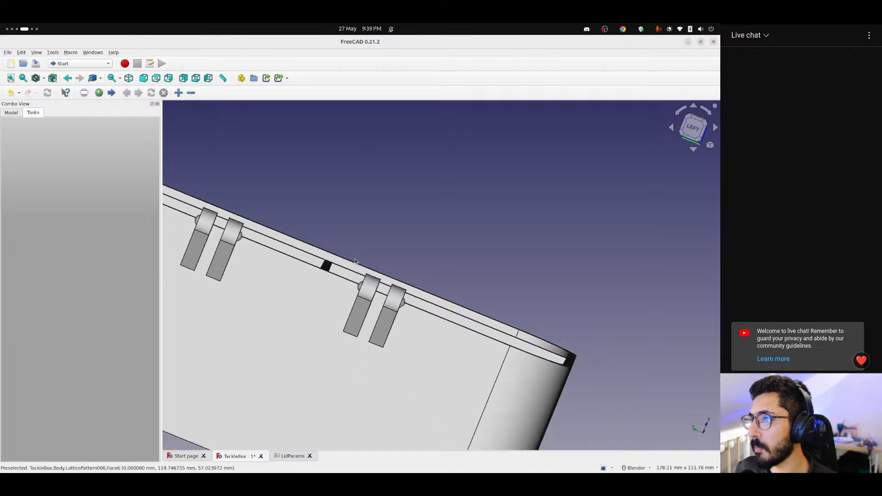
{"action": "middle_click_drag", "start_coordinate": [348, 224], "coordinate": [332, 265]}
{"action": "scroll", "coordinate": [333, 265], "scroll_direction": "up", "scroll_amount": 4}
{"action": "middle_click_drag", "start_coordinate": [379, 246], "coordinate": [328, 268]}
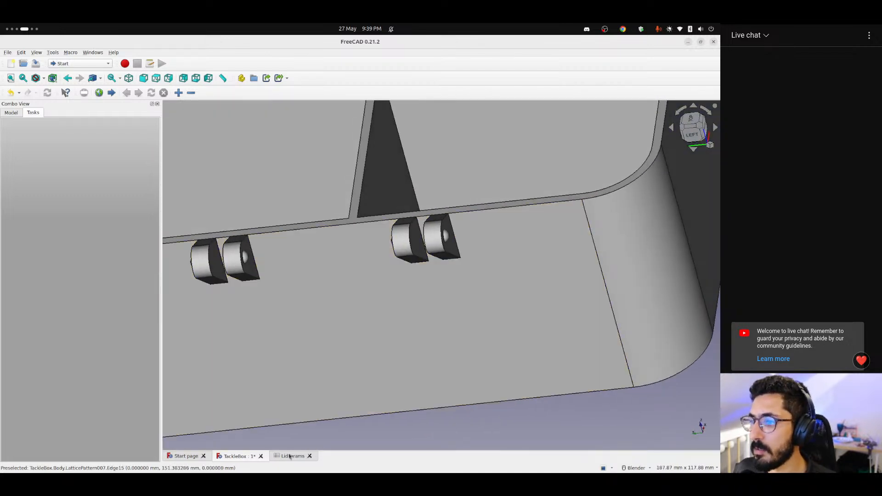
{"action": "left_click", "coordinate": [292, 455]}
{"action": "left_click", "coordinate": [273, 247]}
{"action": "type", "text": "0."}
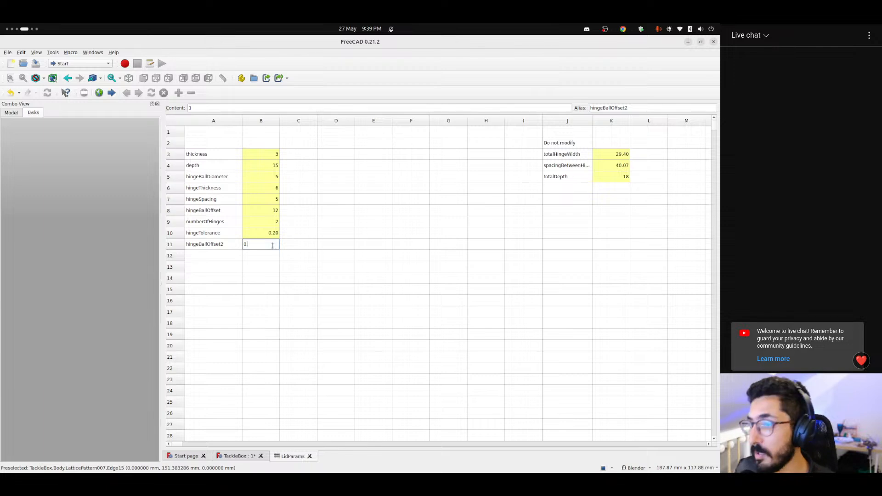
{"action": "key", "text": "Return"}
{"action": "left_click", "coordinate": [250, 459]}
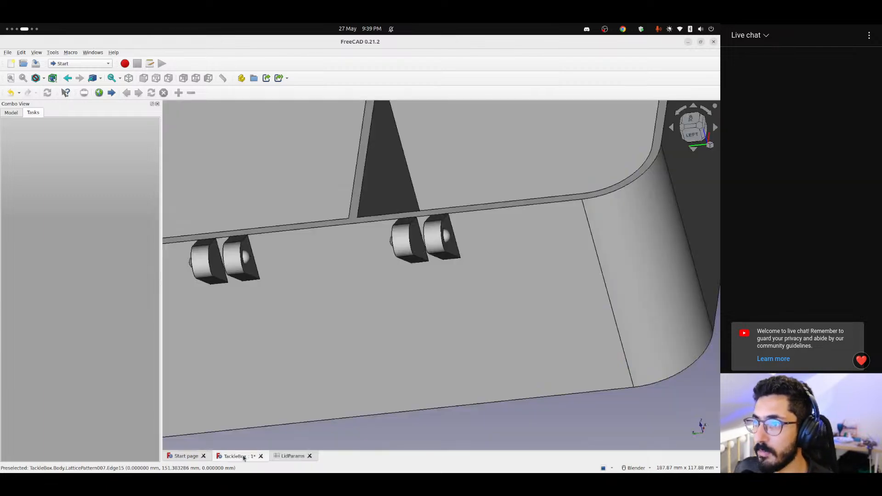
{"action": "middle_click_drag", "start_coordinate": [439, 254], "coordinate": [487, 247]}
{"action": "scroll", "coordinate": [393, 252], "scroll_direction": "up", "scroll_amount": 4}
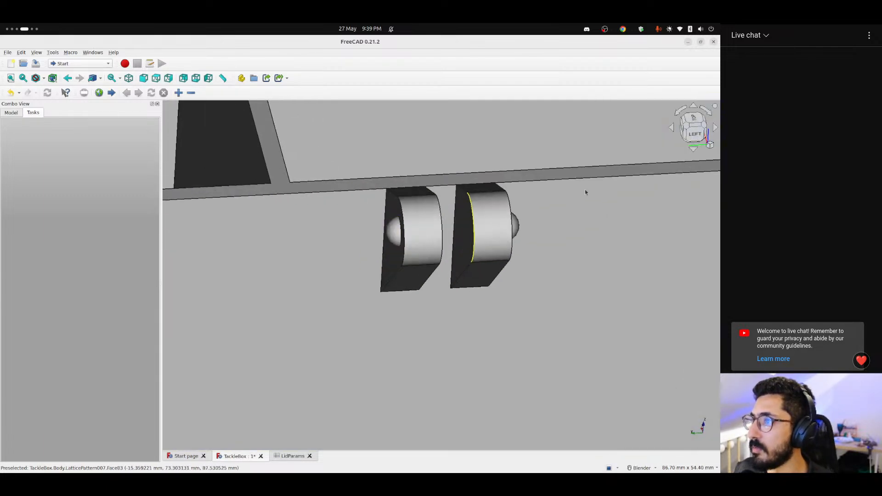
{"action": "left_click", "coordinate": [695, 134]}
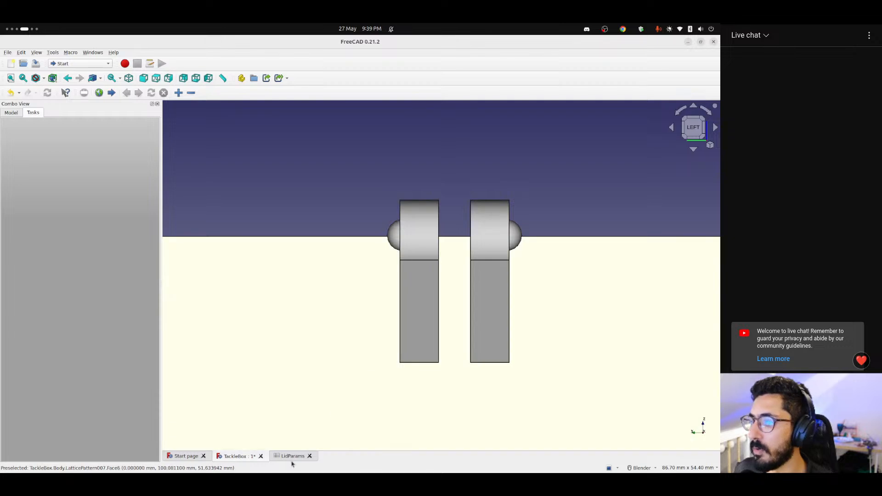
Set hingeBallOffset2 to 1 in the LidParams spreadsheet and return to the TackleBox model to check the hinge balls
{"action": "left_click", "coordinate": [291, 456]}
{"action": "left_click", "coordinate": [260, 244]}
{"action": "type", "text": "1"}
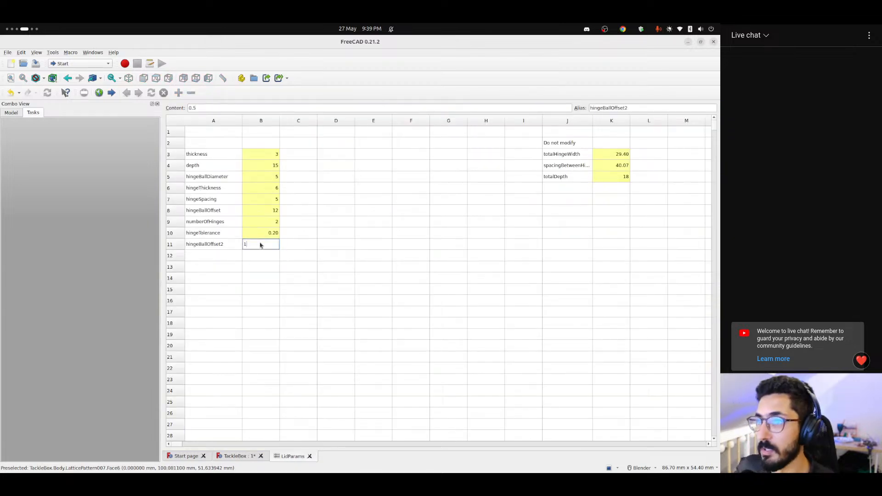
{"action": "key", "text": "Return"}
{"action": "left_click", "coordinate": [239, 456]}
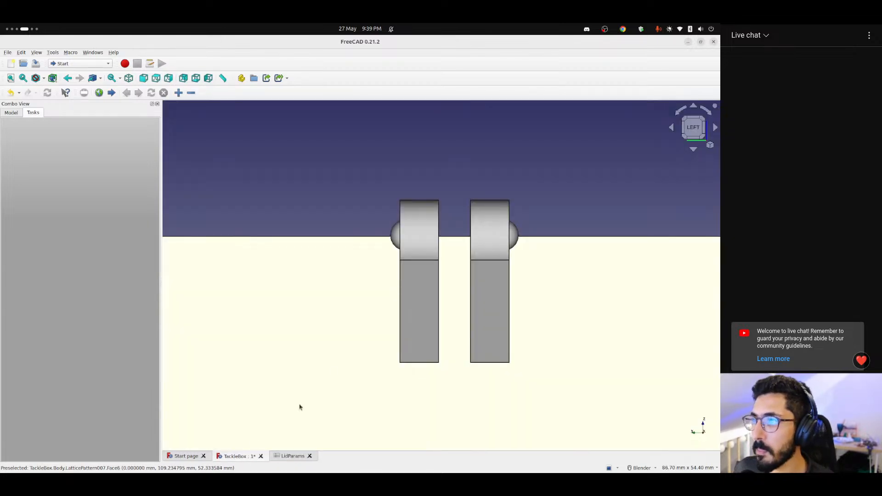
{"action": "scroll", "coordinate": [421, 260], "scroll_direction": "down", "scroll_amount": 5}
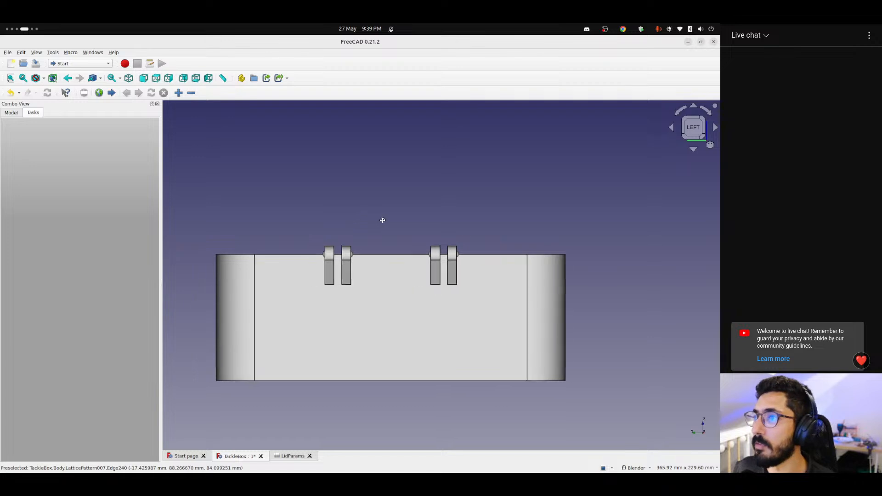
Hide the Box body, show the Lid body, and examine the ball sockets in the lid's hinge knuckles
{"action": "left_click", "coordinate": [12, 112]}
{"action": "scroll", "coordinate": [51, 156], "scroll_direction": "up", "scroll_amount": 2}
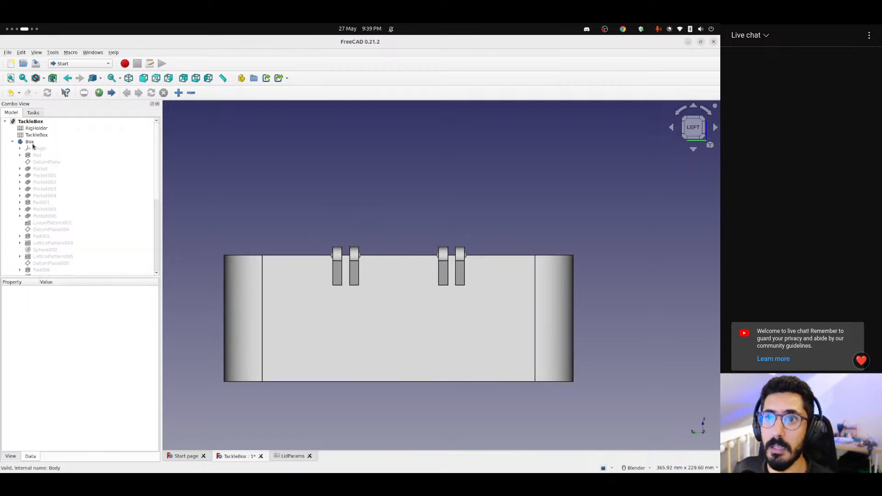
{"action": "left_click", "coordinate": [33, 144]}
{"action": "key", "text": "space"}
{"action": "scroll", "coordinate": [44, 246], "scroll_direction": "down", "scroll_amount": 4}
{"action": "middle_click_drag", "start_coordinate": [368, 313], "coordinate": [456, 279]}
{"action": "left_click", "coordinate": [32, 215]}
{"action": "key", "text": "space"}
{"action": "left_click", "coordinate": [29, 223]}
{"action": "key", "text": "space"}
{"action": "left_click", "coordinate": [459, 330]}
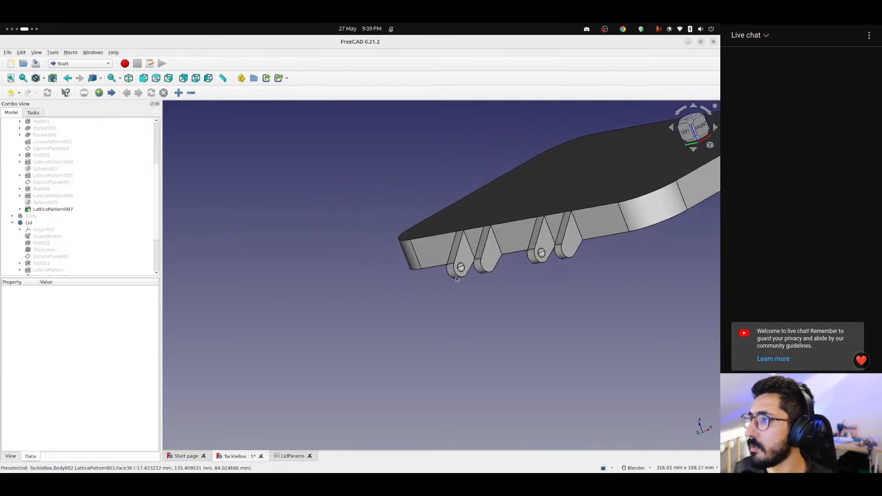
{"action": "scroll", "coordinate": [457, 276], "scroll_direction": "up", "scroll_amount": 12}
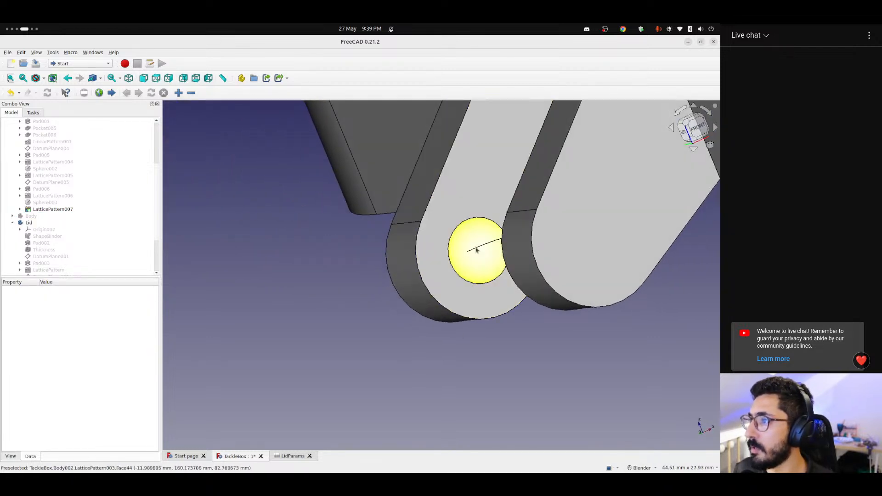
{"action": "middle_click_drag", "start_coordinate": [476, 250], "coordinate": [530, 262]}
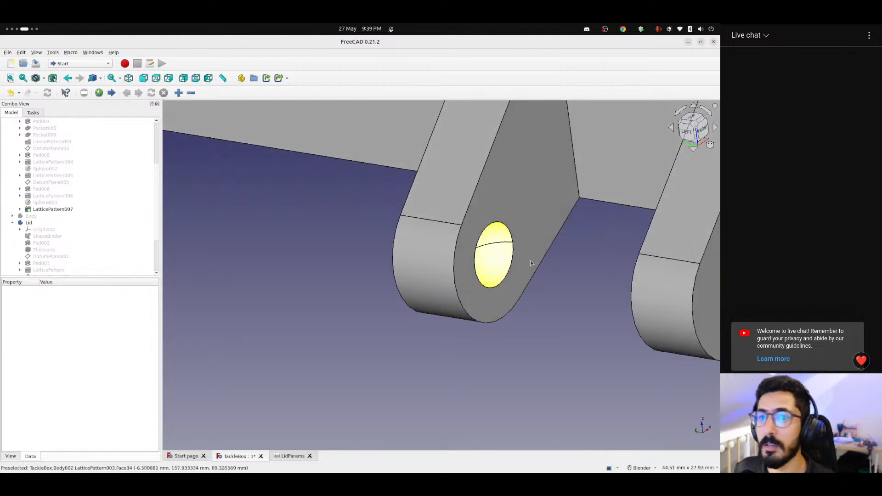
Open the Lid's Sphere for editing and set its z-direction attachment offset to 1 mm
{"action": "scroll", "coordinate": [50, 230], "scroll_direction": "down", "scroll_amount": 3}
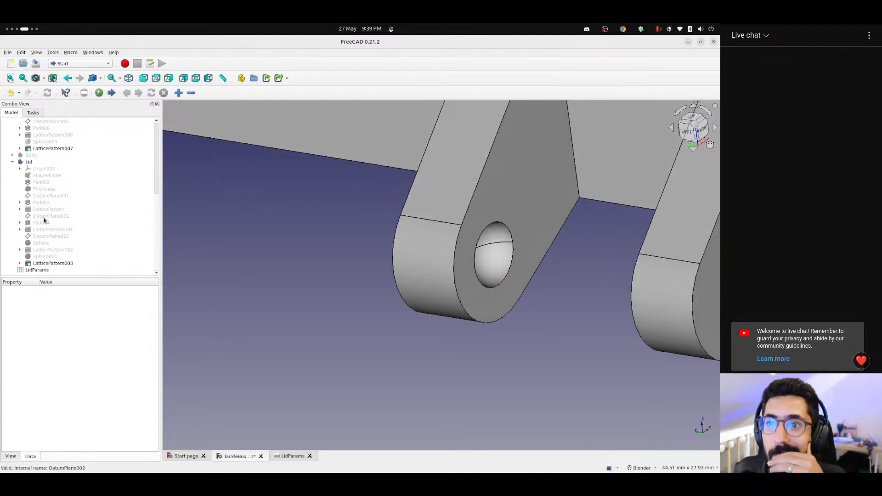
{"action": "left_click", "coordinate": [44, 218]}
{"action": "left_click", "coordinate": [44, 244]}
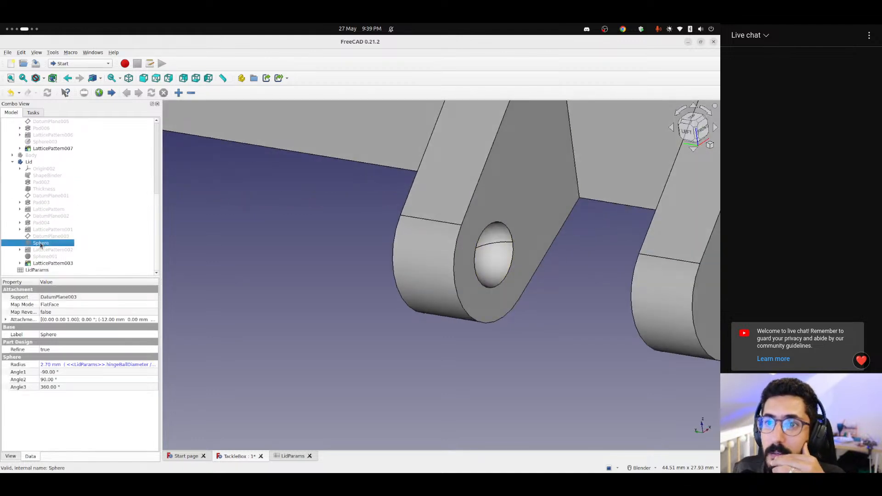
{"action": "double_click", "coordinate": [40, 243]}
{"action": "middle_click_drag", "start_coordinate": [508, 271], "coordinate": [197, 261]}
{"action": "left_click", "coordinate": [687, 131]}
{"action": "scroll", "coordinate": [548, 256], "scroll_direction": "down", "scroll_amount": 5}
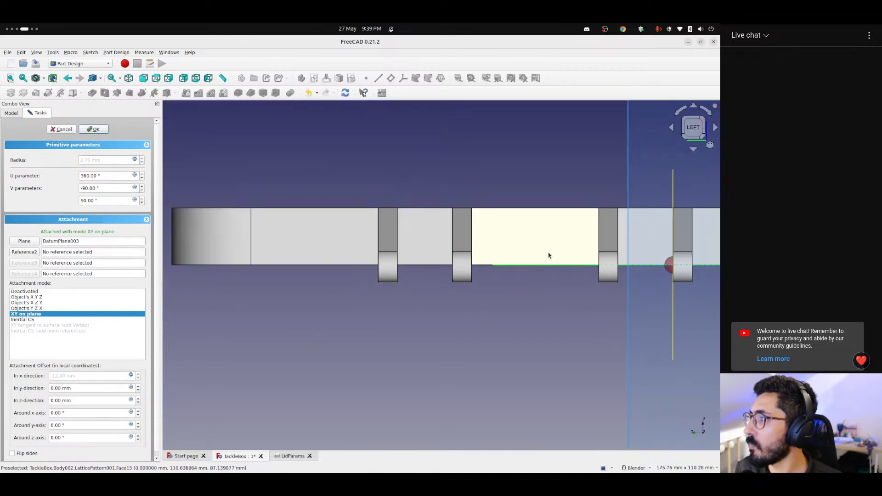
{"action": "middle_click_drag", "start_coordinate": [585, 257], "coordinate": [402, 232], "text": "shift"}
{"action": "scroll", "coordinate": [424, 278], "scroll_direction": "up", "scroll_amount": 6}
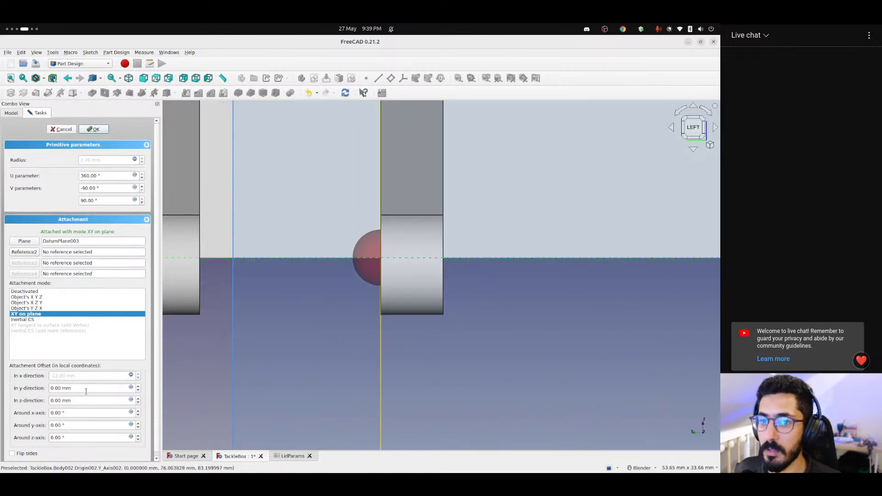
{"action": "left_click", "coordinate": [76, 401]}
{"action": "scroll", "coordinate": [74, 401], "scroll_direction": "up", "scroll_amount": 1}
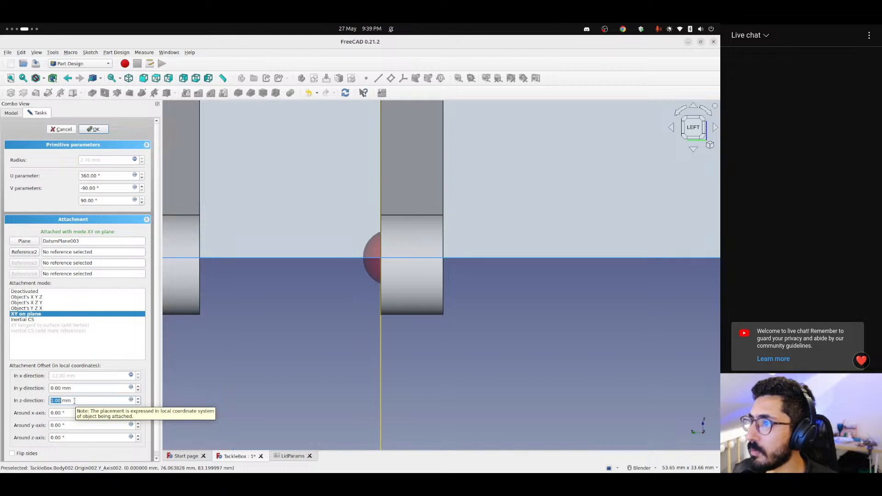
Link the Lid Sphere's z-direction attachment offset to <<LidParams>>.hingeBallOffset2 and accept the sphere's changes
{"action": "left_click", "coordinate": [131, 400]}
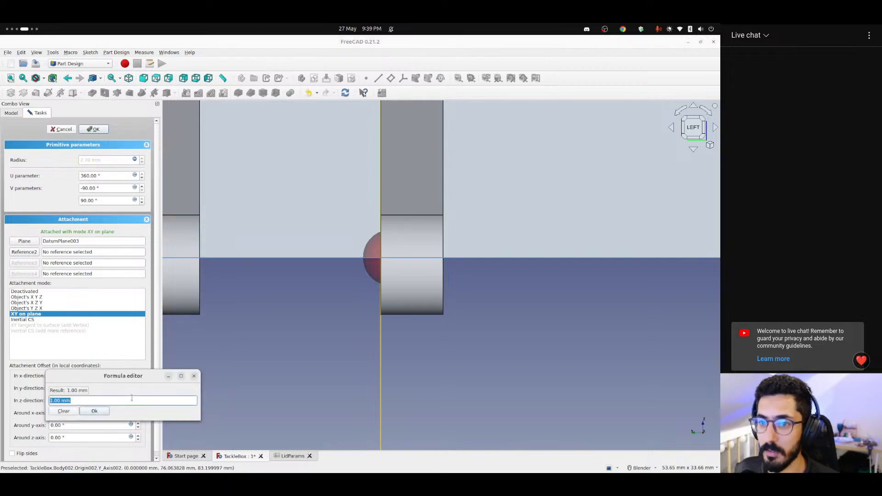
{"action": "type", "text": "<<LidParams>>."}
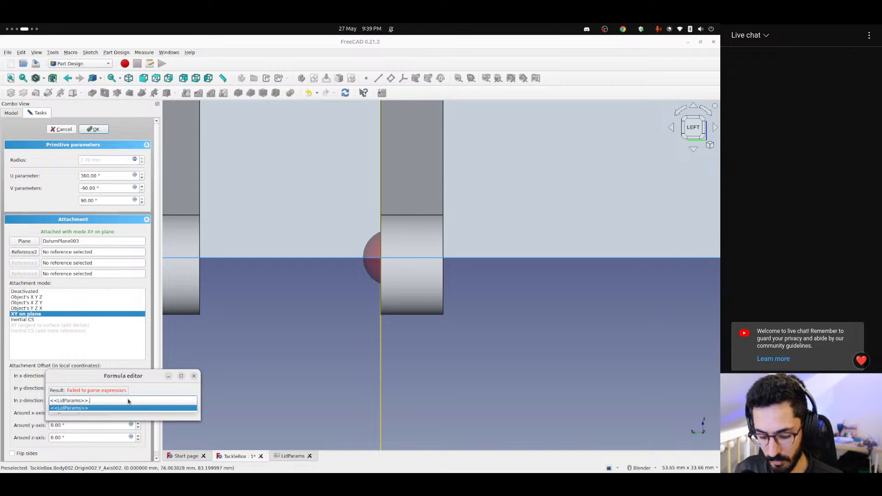
{"action": "type", "text": "hingeba"}
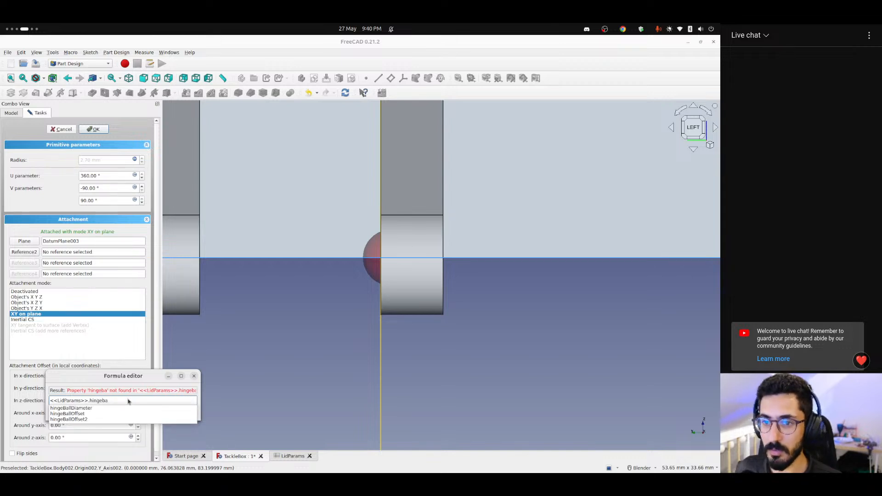
{"action": "key", "text": "Down"}
{"action": "key", "text": "Down"}
{"action": "key", "text": "Down"}
{"action": "key", "text": "Return"}
{"action": "left_click", "coordinate": [94, 411]}
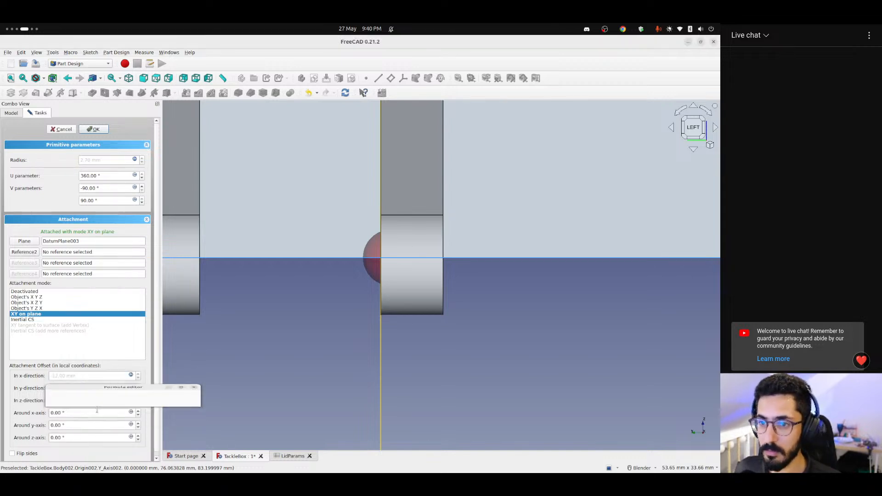
{"action": "left_click", "coordinate": [94, 129]}
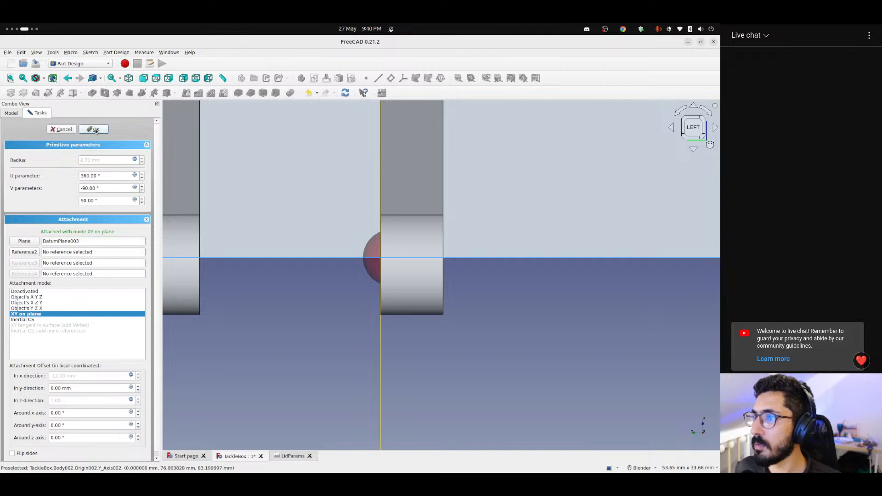
Open the Lid's Sphere001 for editing and examine where it sits against the hinge knuckle
{"action": "scroll", "coordinate": [329, 247], "scroll_direction": "down", "scroll_amount": 2}
{"action": "scroll", "coordinate": [328, 247], "scroll_direction": "down", "scroll_amount": 2}
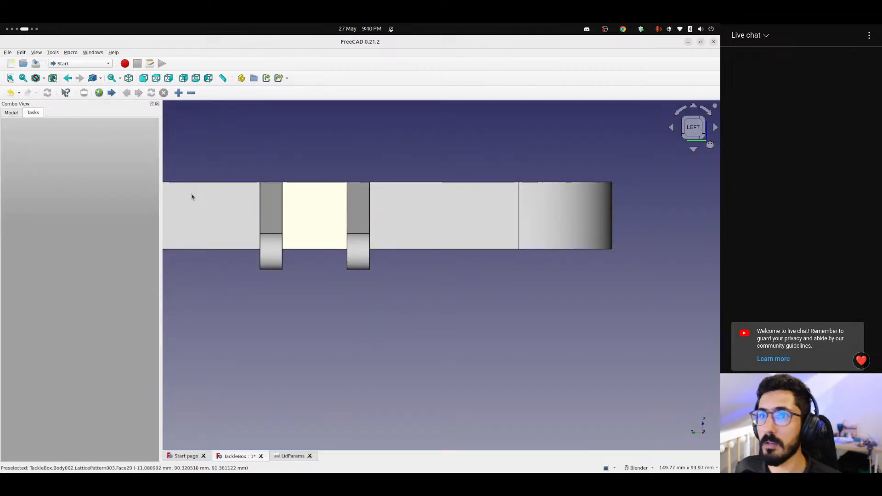
{"action": "left_click", "coordinate": [11, 112]}
{"action": "double_click", "coordinate": [41, 256]}
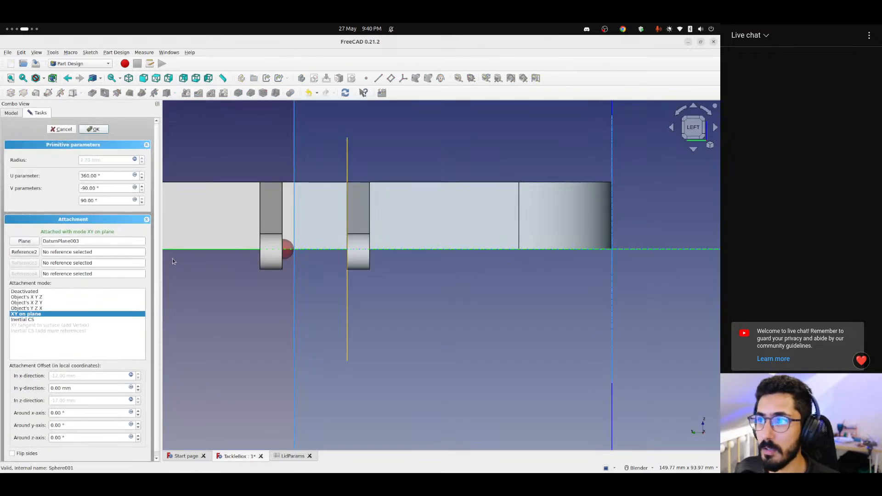
{"action": "scroll", "coordinate": [300, 244], "scroll_direction": "up", "scroll_amount": 3}
{"action": "scroll", "coordinate": [300, 243], "scroll_direction": "up", "scroll_amount": 2}
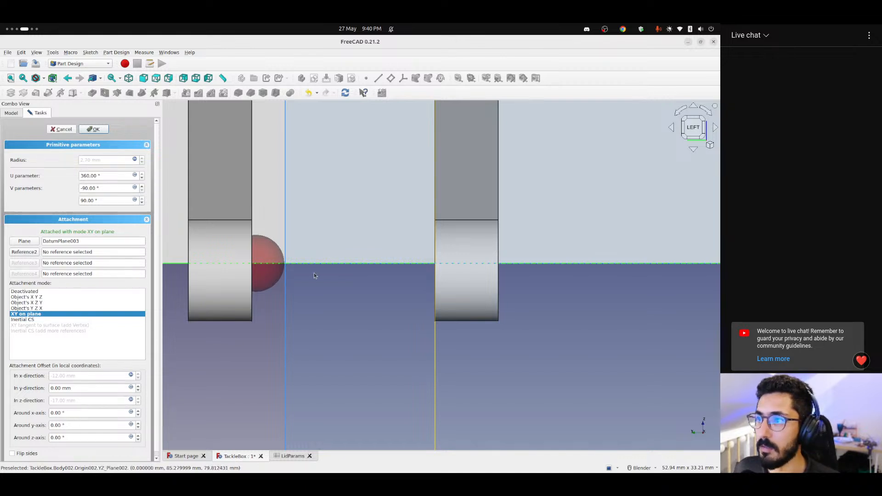
{"action": "scroll", "coordinate": [315, 271], "scroll_direction": "down", "scroll_amount": 3}
{"action": "scroll", "coordinate": [83, 388], "scroll_direction": "up", "scroll_amount": 1}
{"action": "scroll", "coordinate": [83, 388], "scroll_direction": "down", "scroll_amount": 3}
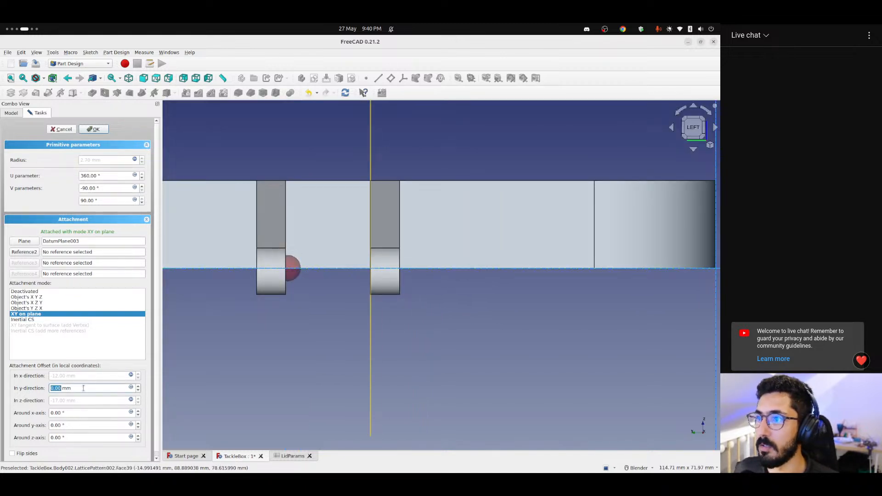
{"action": "scroll", "coordinate": [83, 388], "scroll_direction": "up", "scroll_amount": 2}
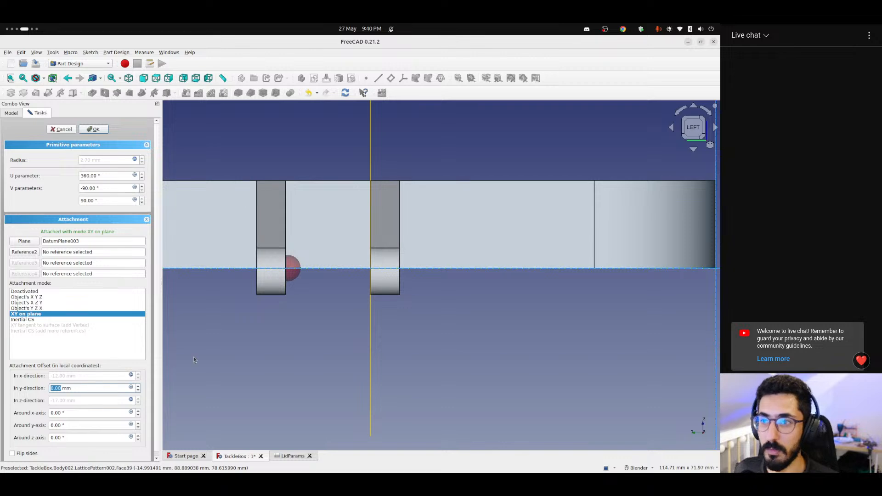
{"action": "middle_click_drag", "start_coordinate": [194, 359], "coordinate": [145, 390]}
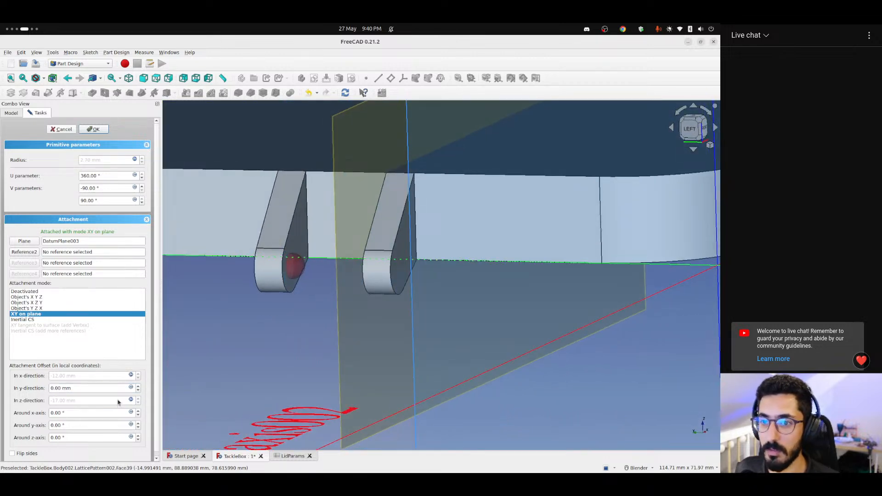
Try adding + 1 to the end of Sphere001's z-direction attachment offset expression
{"action": "left_click", "coordinate": [131, 400]}
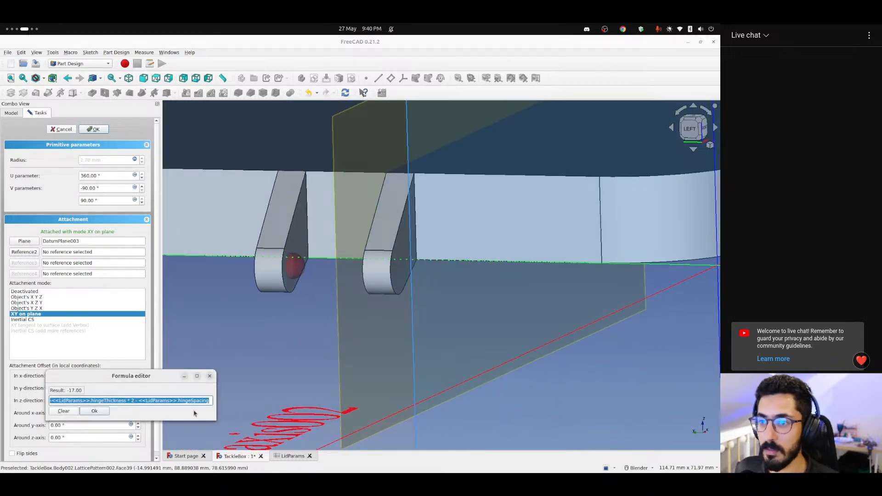
{"action": "left_click", "coordinate": [210, 400]}
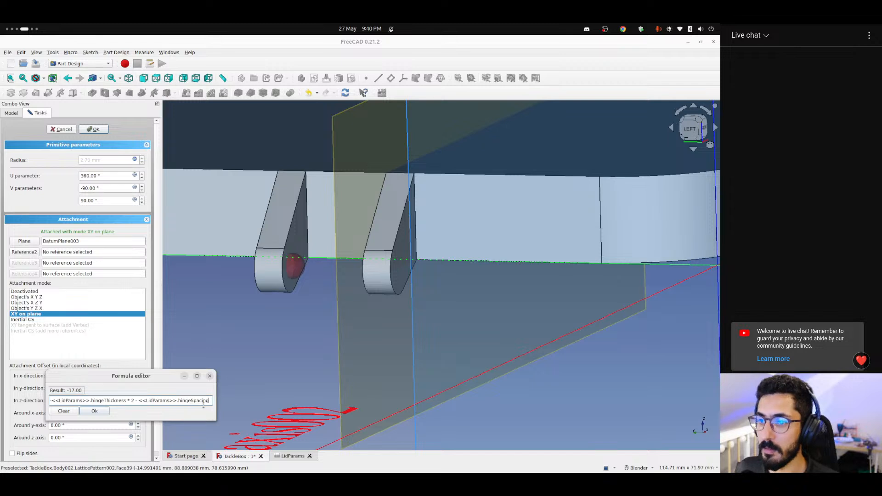
{"action": "type", "text": "+ 1"}
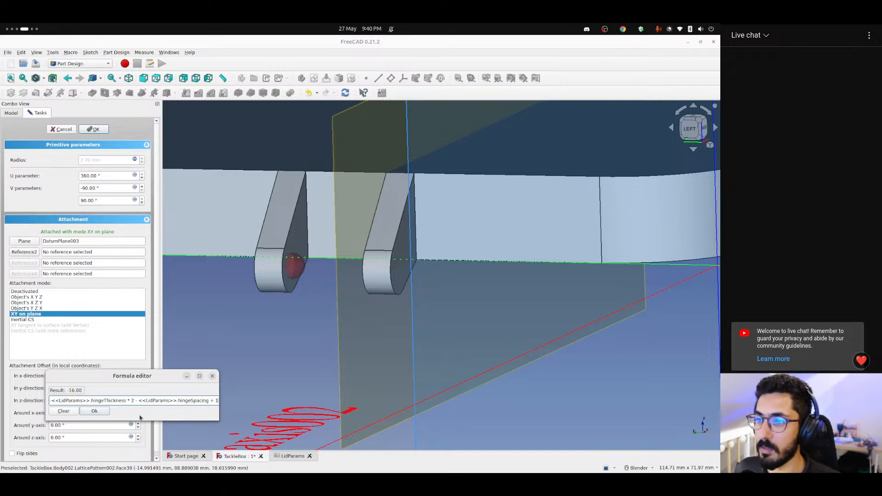
{"action": "left_click", "coordinate": [94, 411]}
End Sphere001's z-direction offset expression with - <<LidParams>>.hingeBallOffset2 in place of + 1, and accept the sphere's changes
{"action": "left_click", "coordinate": [131, 400]}
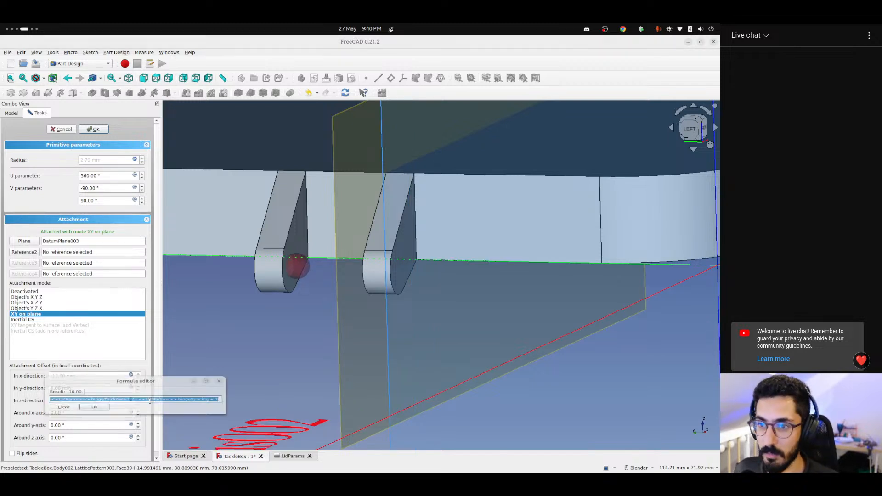
{"action": "left_click", "coordinate": [219, 400]}
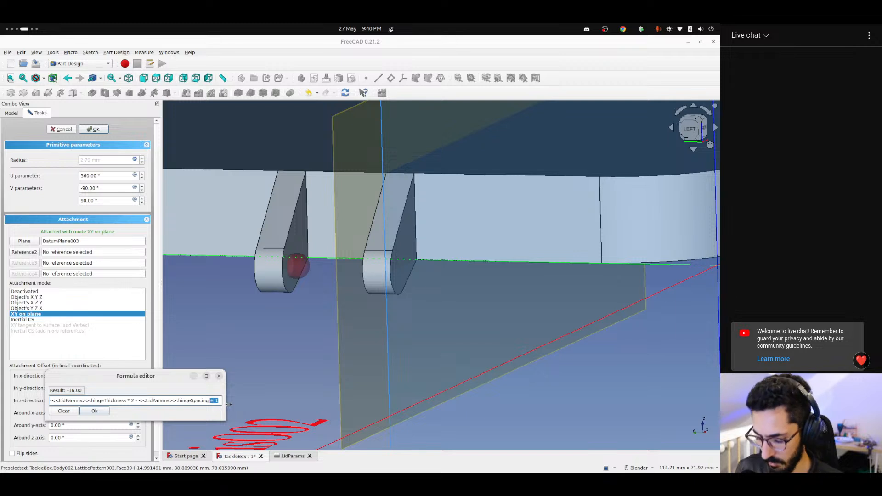
{"action": "type", "text": "- <<LidParams>>."}
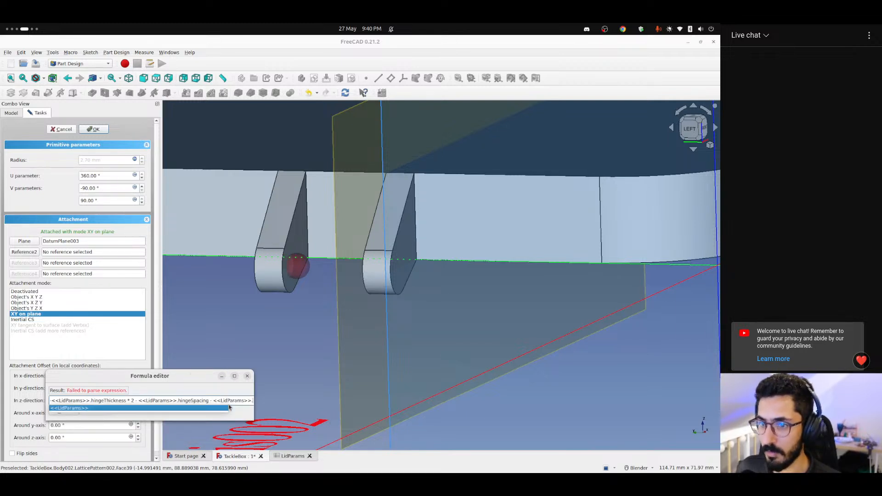
{"action": "type", "text": "hingeBallOffset2"}
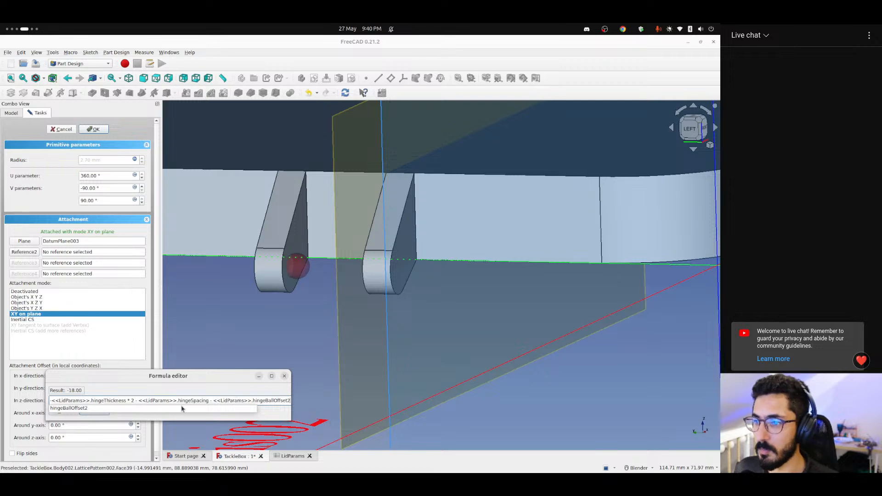
{"action": "key", "text": "Return"}
{"action": "key", "text": "Return"}
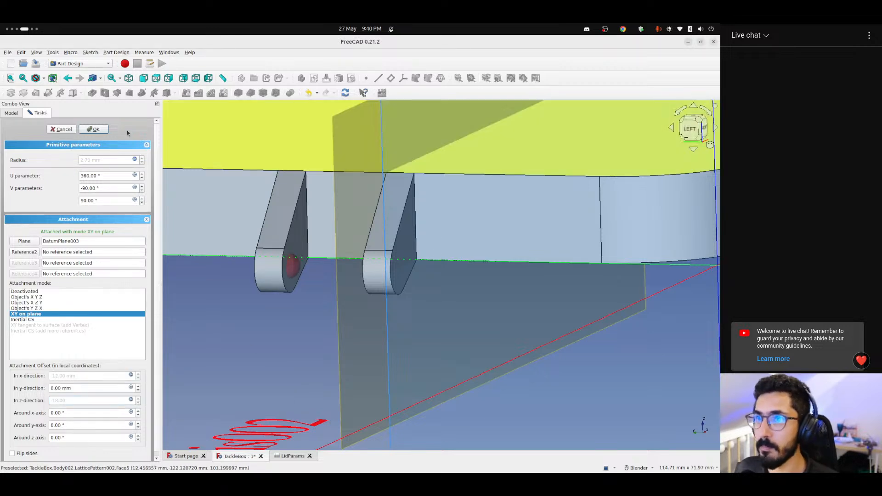
{"action": "left_click", "coordinate": [92, 129]}
Check the sockets in the lid's knuckles, collapse the Lid and Box tree entries, and show the Box body
{"action": "middle_click_drag", "start_coordinate": [292, 266], "coordinate": [437, 300]}
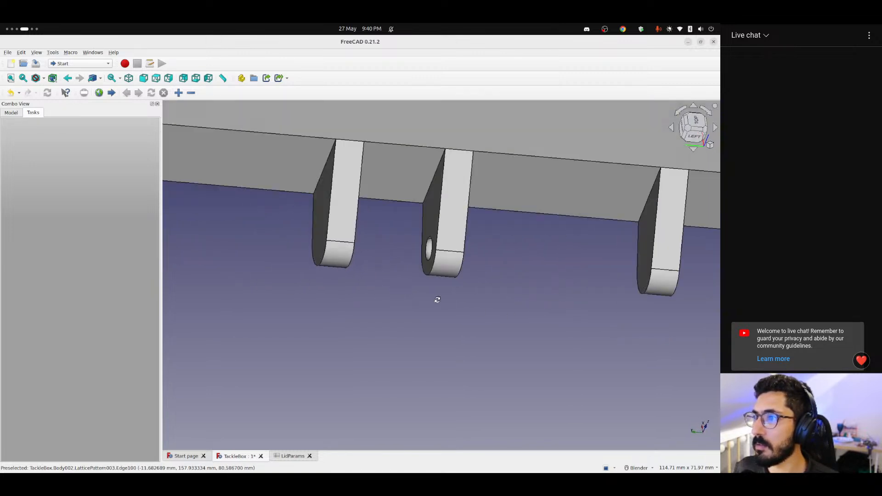
{"action": "scroll", "coordinate": [438, 299], "scroll_direction": "down", "scroll_amount": 5}
{"action": "left_click", "coordinate": [11, 112]}
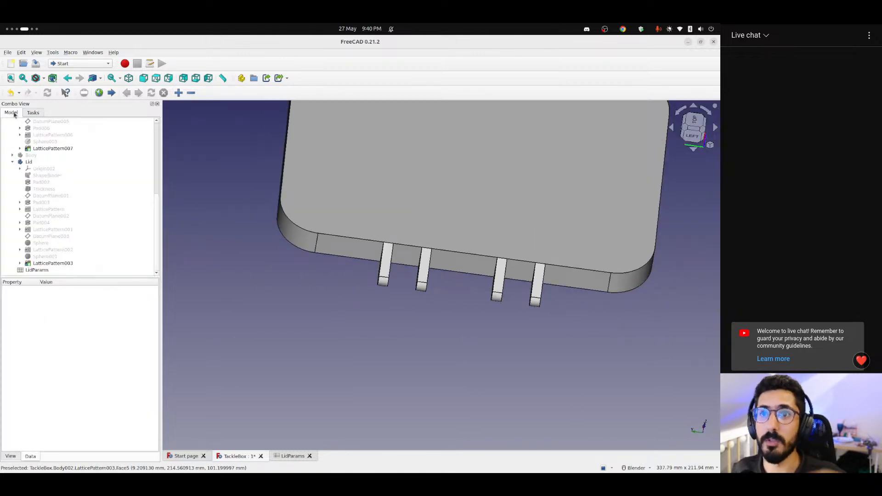
{"action": "left_click", "coordinate": [12, 162]}
{"action": "scroll", "coordinate": [60, 175], "scroll_direction": "up", "scroll_amount": 5}
{"action": "left_click", "coordinate": [12, 142]}
{"action": "left_click", "coordinate": [39, 142]}
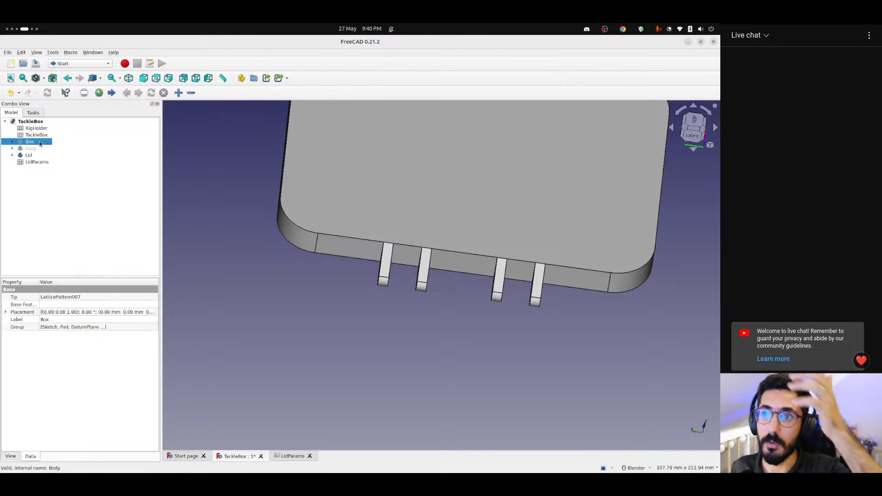
{"action": "key", "text": "space"}
Examine how the lid's and box's hinge knuckles fit together and look over the closed tackle box
{"action": "scroll", "coordinate": [426, 298], "scroll_direction": "up", "scroll_amount": 1}
{"action": "left_click", "coordinate": [376, 370]}
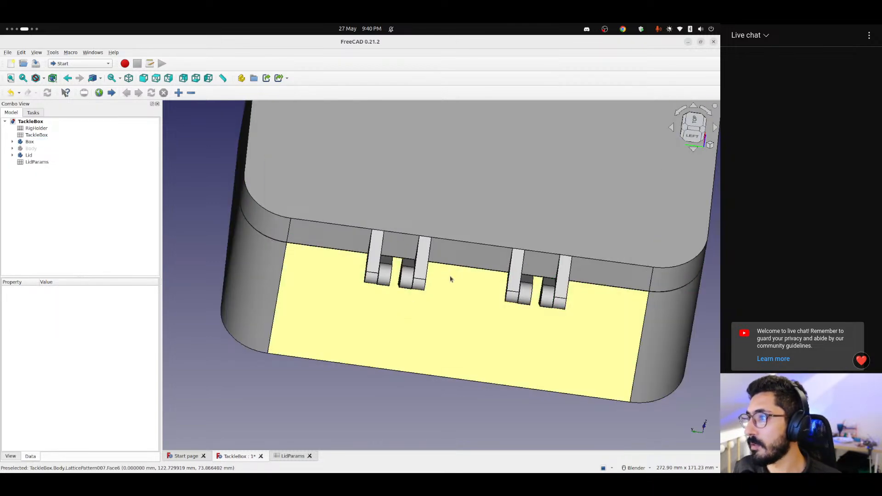
{"action": "middle_click_drag", "start_coordinate": [450, 278], "coordinate": [440, 219]}
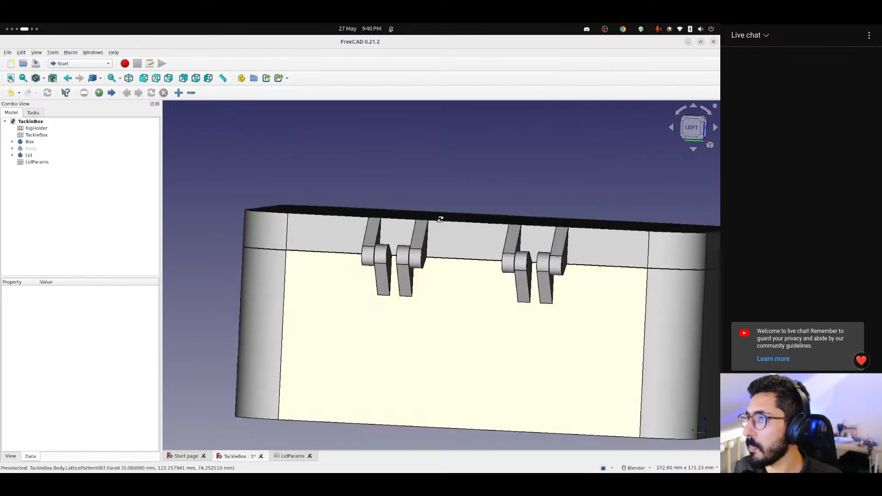
{"action": "middle_click_drag", "start_coordinate": [462, 277], "coordinate": [394, 303]}
{"action": "scroll", "coordinate": [393, 304], "scroll_direction": "up", "scroll_amount": 2}
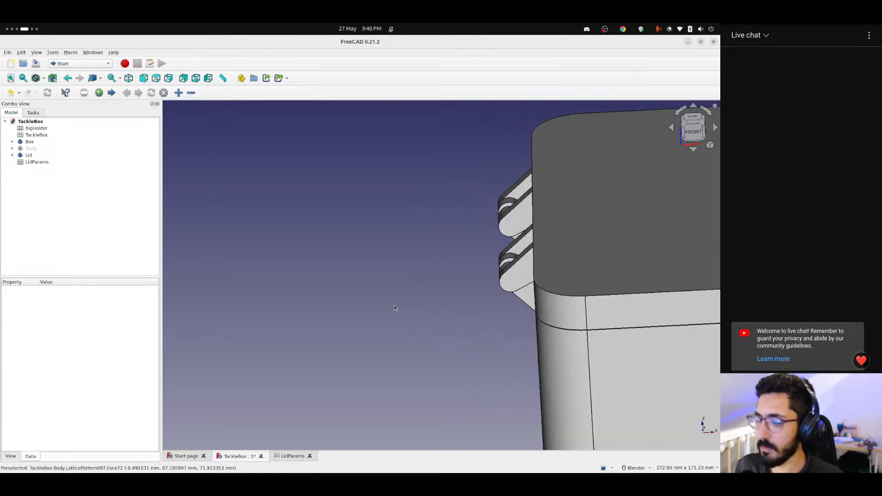
{"action": "middle_click_drag", "start_coordinate": [641, 262], "coordinate": [447, 280], "text": "shift"}
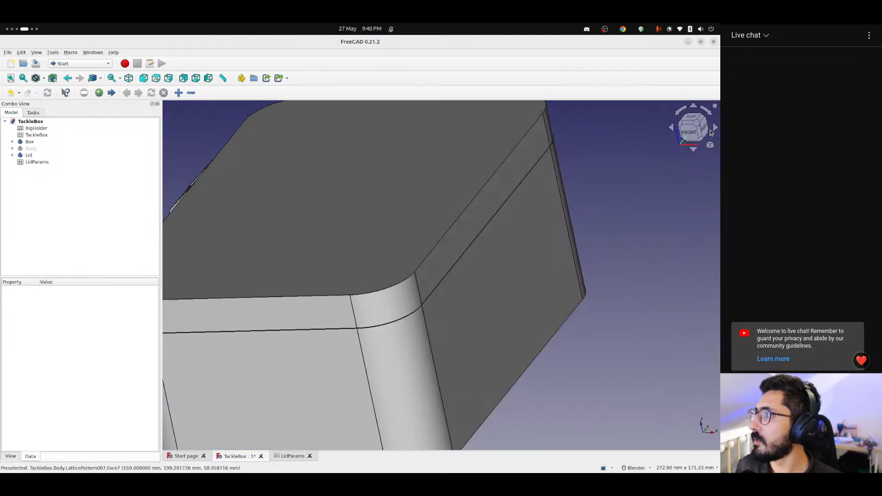
{"action": "left_click", "coordinate": [691, 135]}
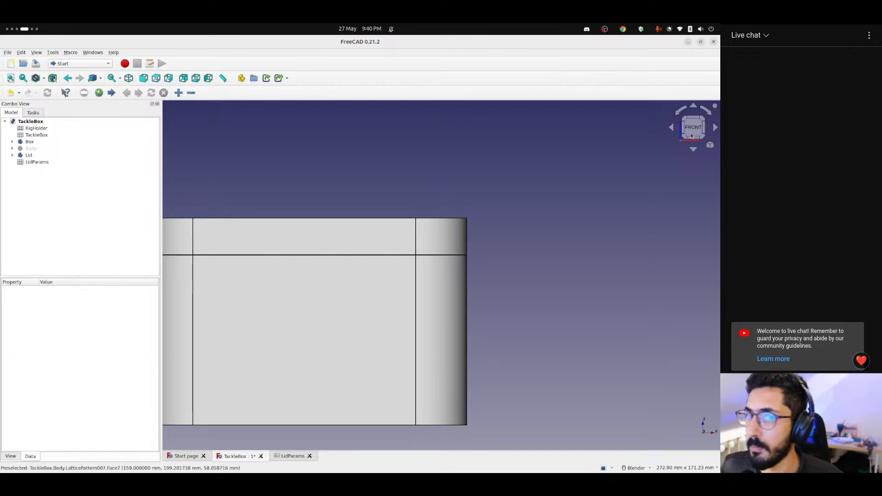
{"action": "key", "text": "ctrl+alt+Left"}
{"action": "key", "text": "ctrl+alt+Right"}
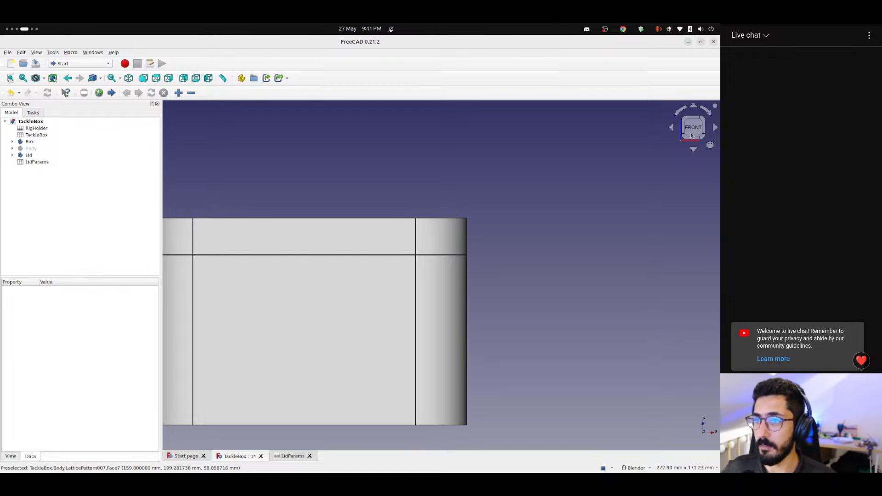
{"action": "middle_click_drag", "start_coordinate": [345, 283], "coordinate": [274, 336]}
{"action": "scroll", "coordinate": [480, 235], "scroll_direction": "down", "scroll_amount": 4}
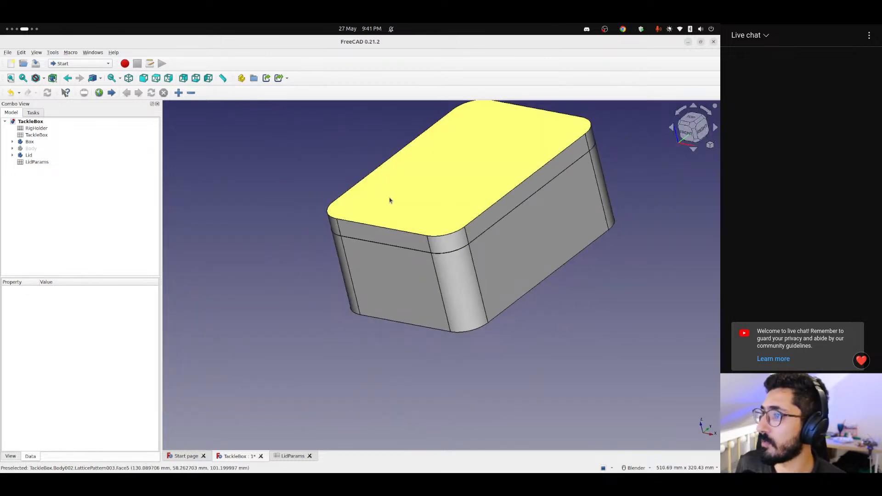
Hide the Lid body and examine the box's compartments and hinge knuckles
{"action": "left_click", "coordinate": [29, 155]}
{"action": "key", "text": "space"}
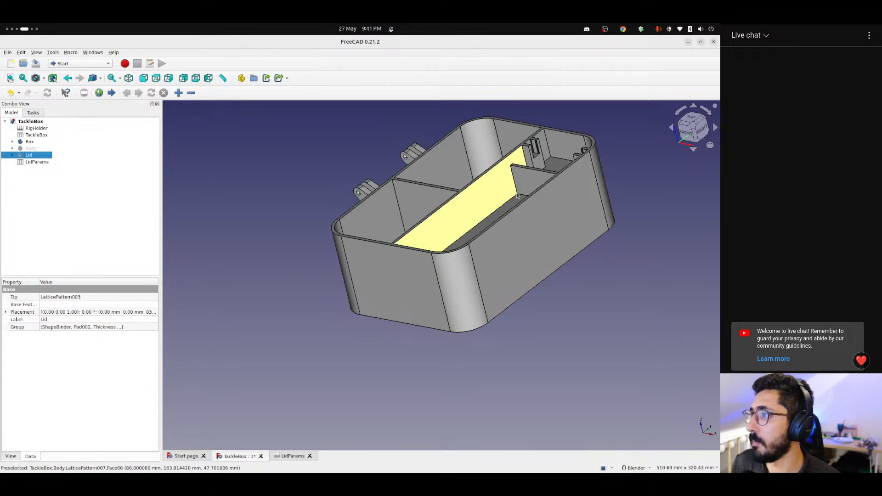
{"action": "middle_click_drag", "start_coordinate": [468, 258], "coordinate": [519, 179]}
{"action": "left_click", "coordinate": [698, 135]}
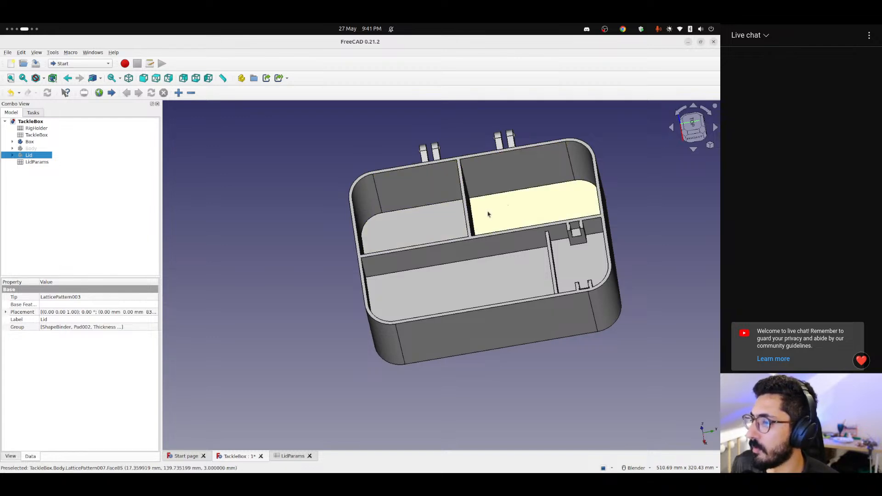
{"action": "middle_click_drag", "start_coordinate": [427, 225], "coordinate": [455, 235]}
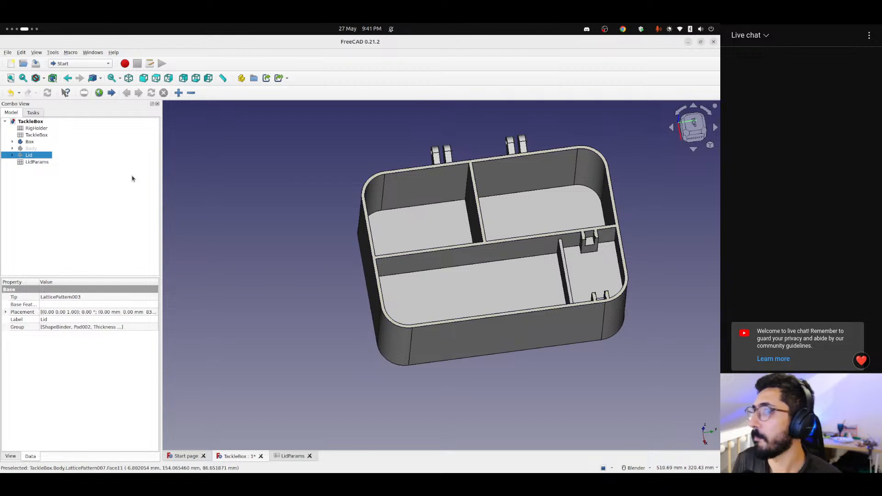
Show the Body and the Lid together with the Box
{"action": "left_click", "coordinate": [23, 147]}
{"action": "key", "text": "space"}
{"action": "left_click", "coordinate": [25, 155]}
{"action": "key", "text": "space"}
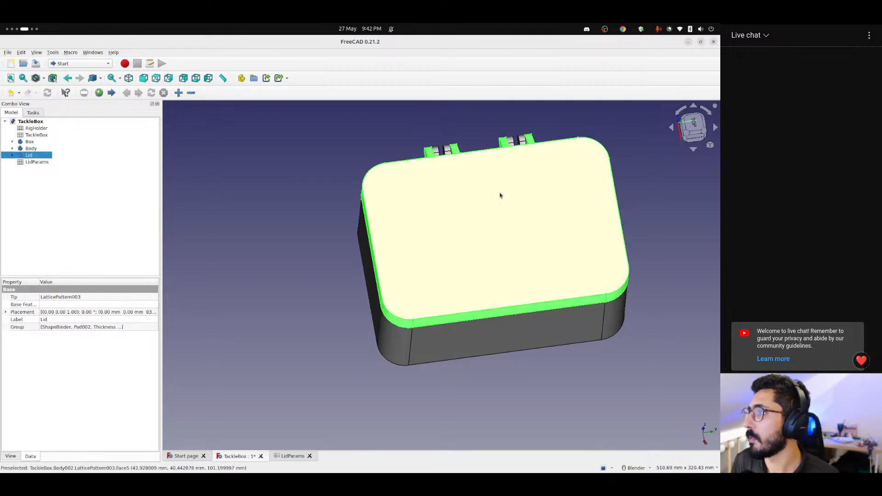
{"action": "left_click", "coordinate": [664, 172]}
Examine the closed tackle box's sides and hinges, ending with the standard right view
{"action": "left_click", "coordinate": [689, 138]}
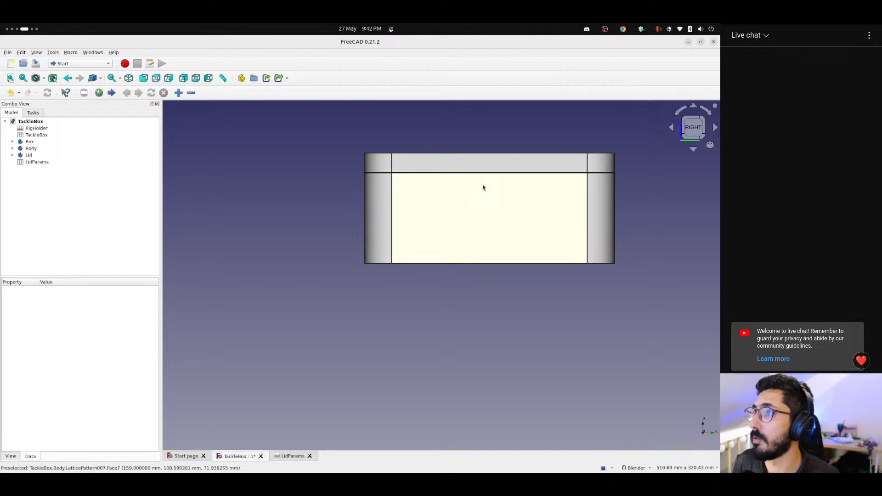
{"action": "middle_click_drag", "start_coordinate": [456, 185], "coordinate": [444, 268], "text": "shift"}
{"action": "scroll", "coordinate": [327, 256], "scroll_direction": "up", "scroll_amount": 5}
{"action": "scroll", "coordinate": [326, 247], "scroll_direction": "down", "scroll_amount": 5}
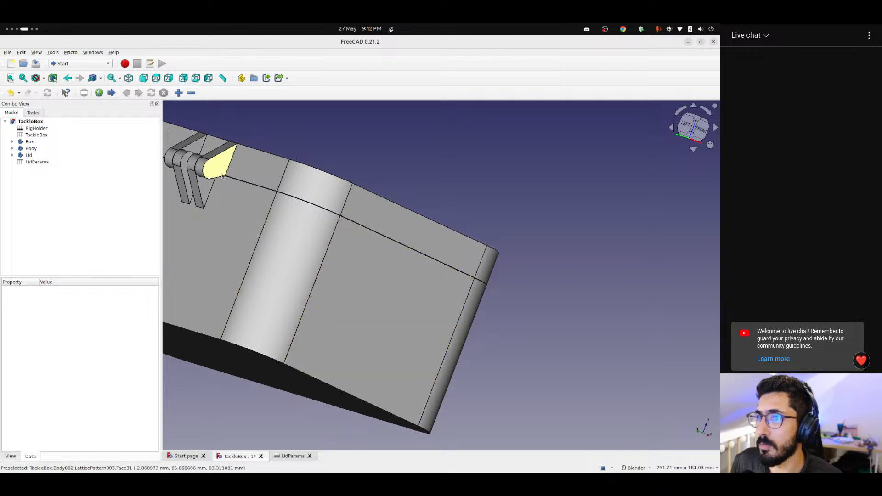
{"action": "middle_click_drag", "start_coordinate": [395, 248], "coordinate": [276, 254]}
{"action": "middle_click_drag", "start_coordinate": [456, 259], "coordinate": [156, 260]}
{"action": "left_click", "coordinate": [691, 126]}
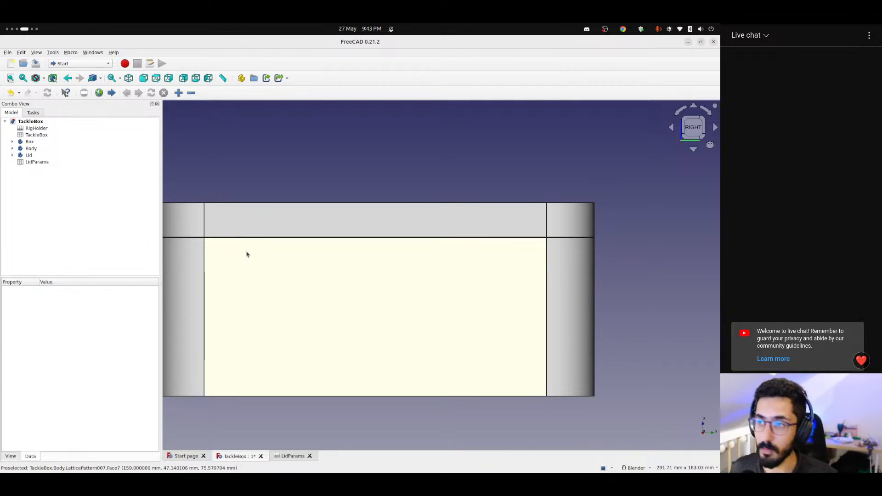
Review the hinge parameters in the LidParams spreadsheet, particularly the hingeSpacing row
{"action": "left_click", "coordinate": [289, 456]}
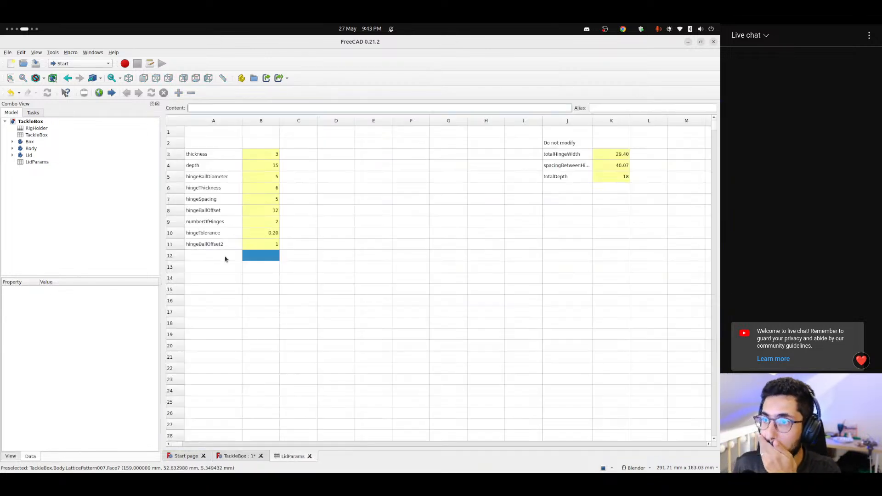
{"action": "left_click", "coordinate": [208, 258]}
{"action": "left_click", "coordinate": [212, 203]}
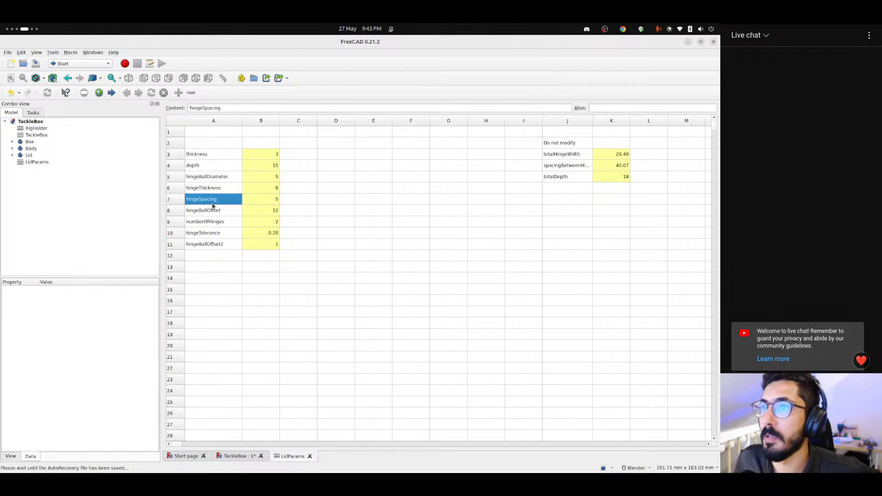
{"action": "left_click_drag", "start_coordinate": [212, 206], "coordinate": [260, 199]}
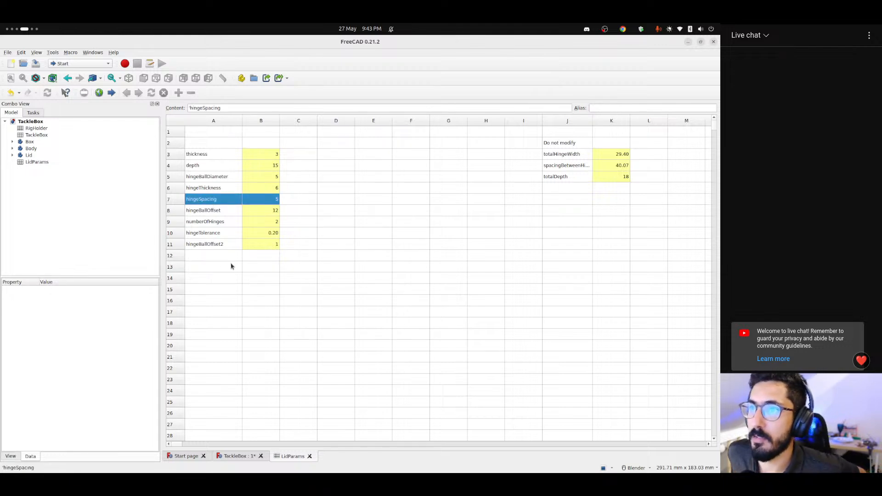
Create a new spreadsheet in the TackleBox document and rename it SnapLock
{"action": "left_click", "coordinate": [242, 453]}
{"action": "left_click", "coordinate": [80, 63]}
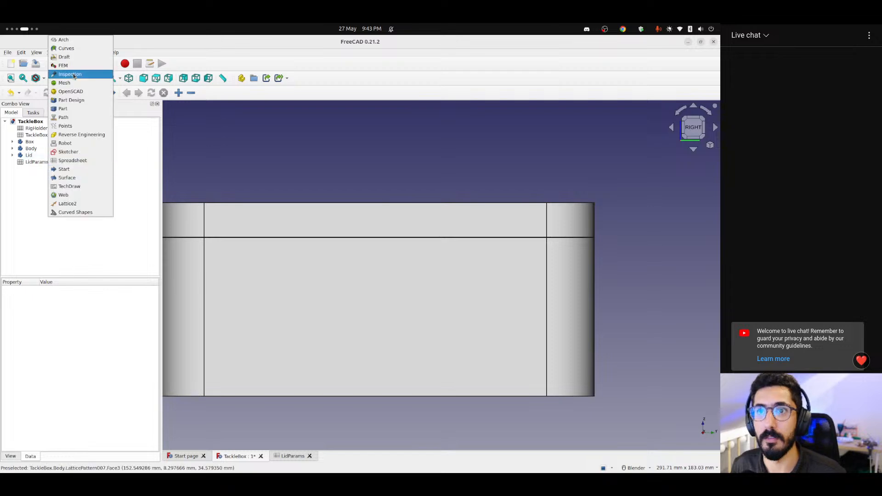
{"action": "left_click", "coordinate": [69, 165]}
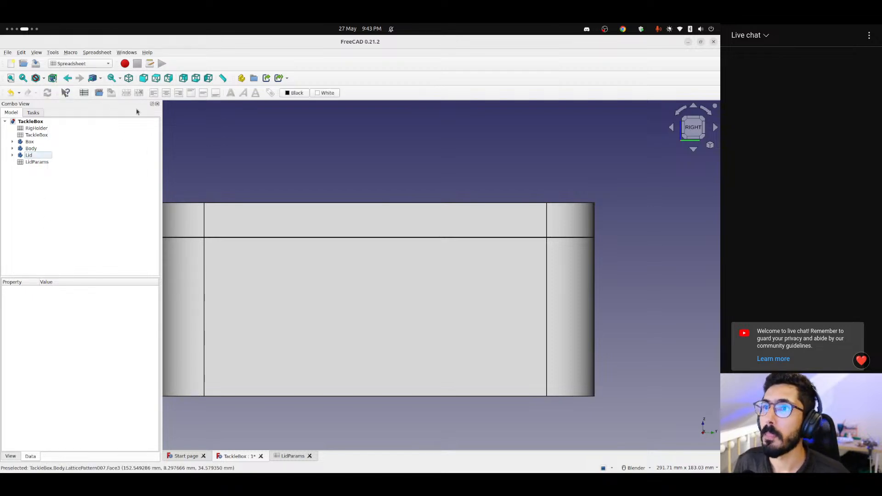
{"action": "left_click", "coordinate": [82, 93]}
{"action": "right_click", "coordinate": [39, 168]}
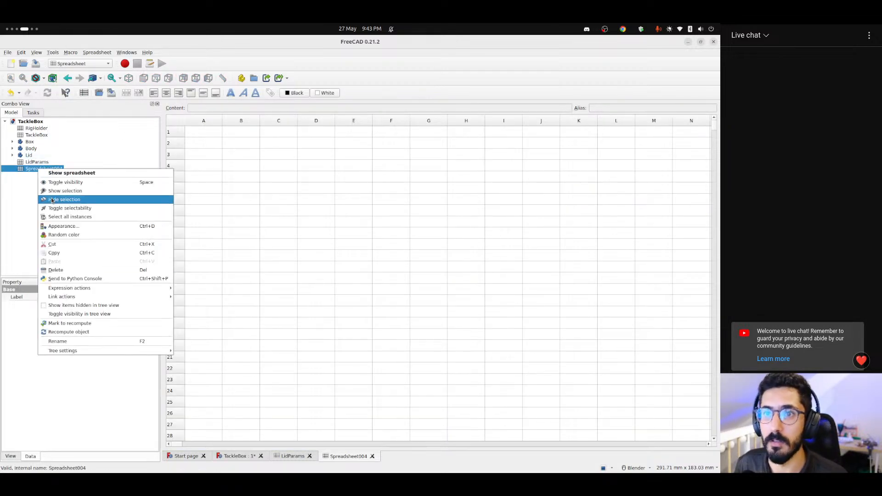
{"action": "left_click", "coordinate": [68, 343]}
{"action": "type", "text": "S"}
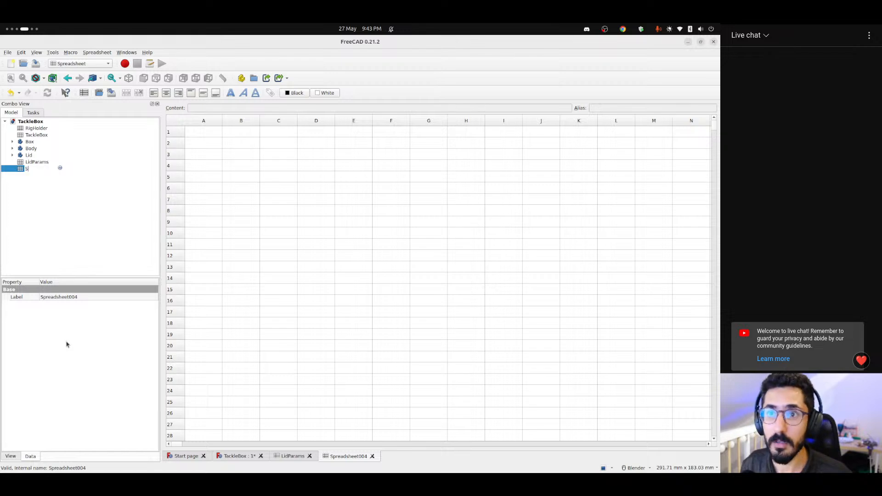
{"action": "type", "text": "napL"}
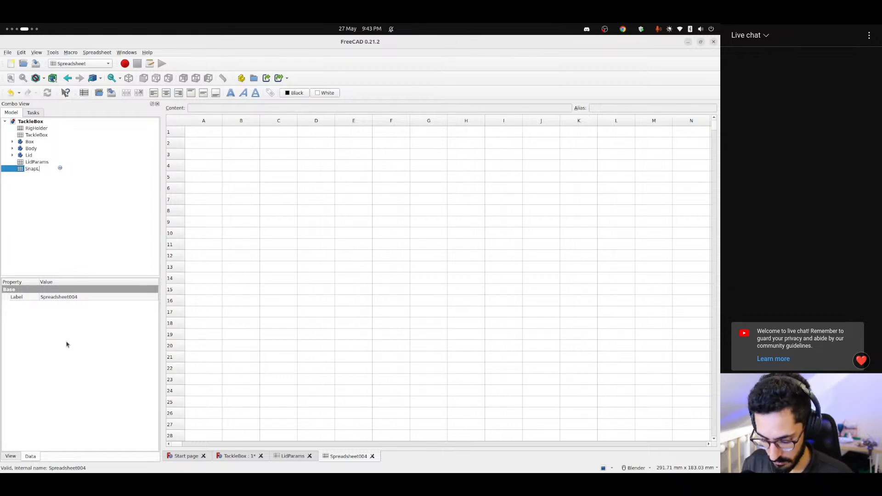
{"action": "type", "text": "ock"}
{"action": "key", "text": "Return"}
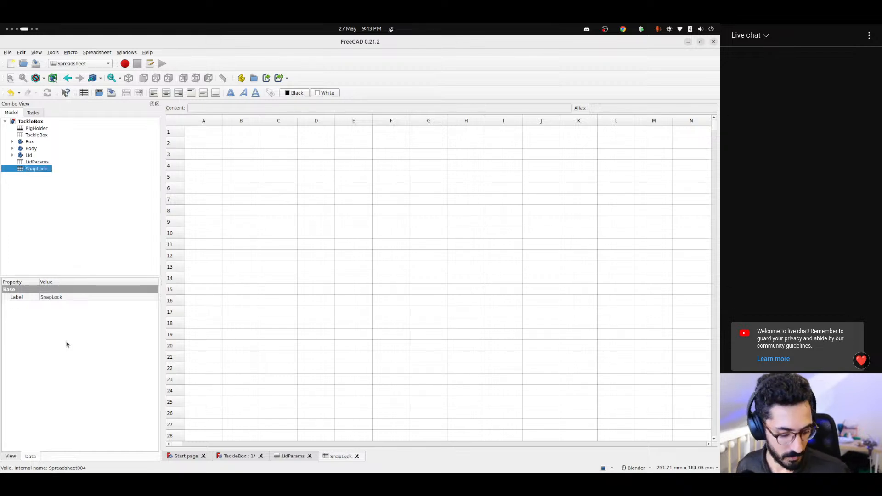
{"action": "left_click", "coordinate": [207, 166]}
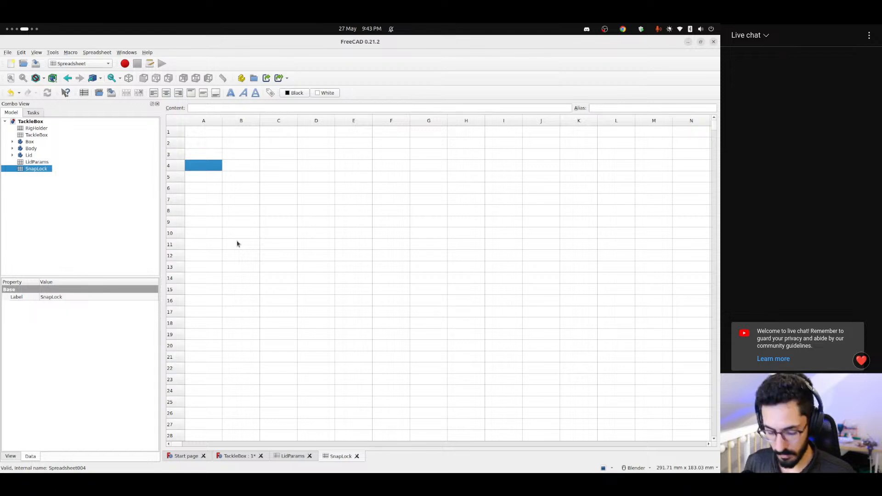
{"action": "type", "text": "widt"}
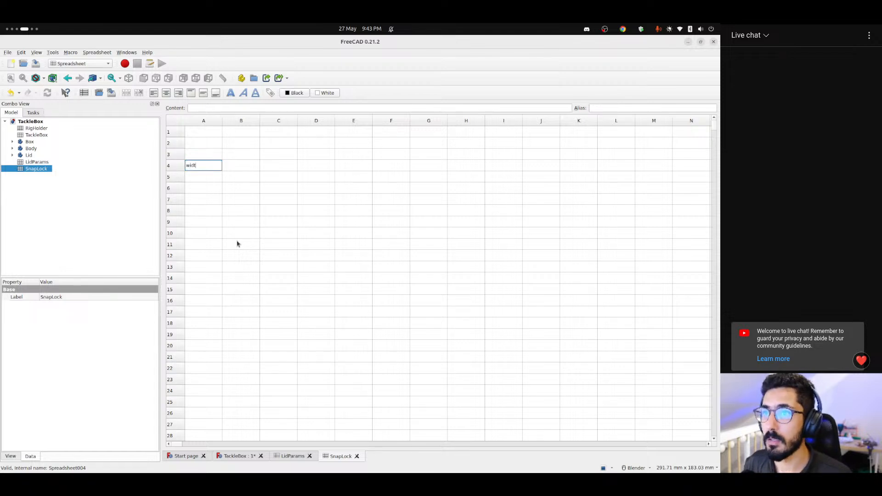
{"action": "key", "text": "BackSpace"}
{"action": "key", "text": "BackSpace"}
Add a width parameter with the value 10 in row 2 of the SnapLock spreadsheet, label in A2 and value in B2
{"action": "left_click", "coordinate": [206, 141]}
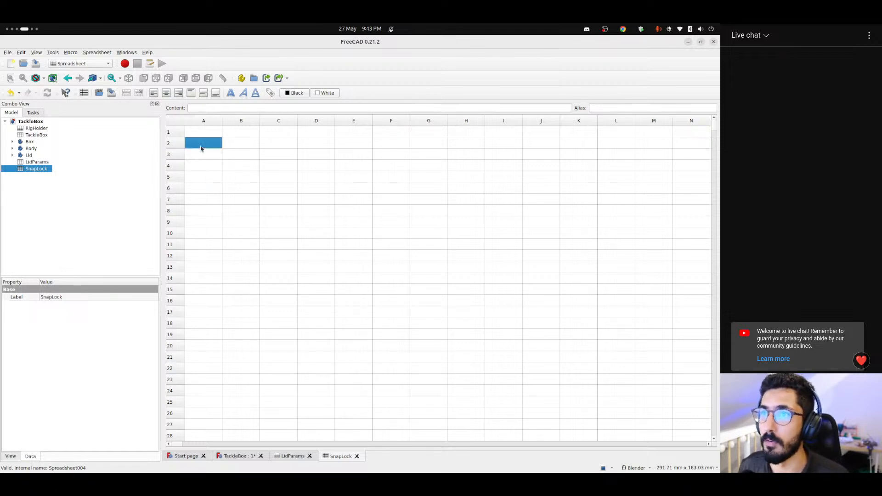
{"action": "type", "text": "width"}
{"action": "key", "text": "Return"}
{"action": "key", "text": "Up"}
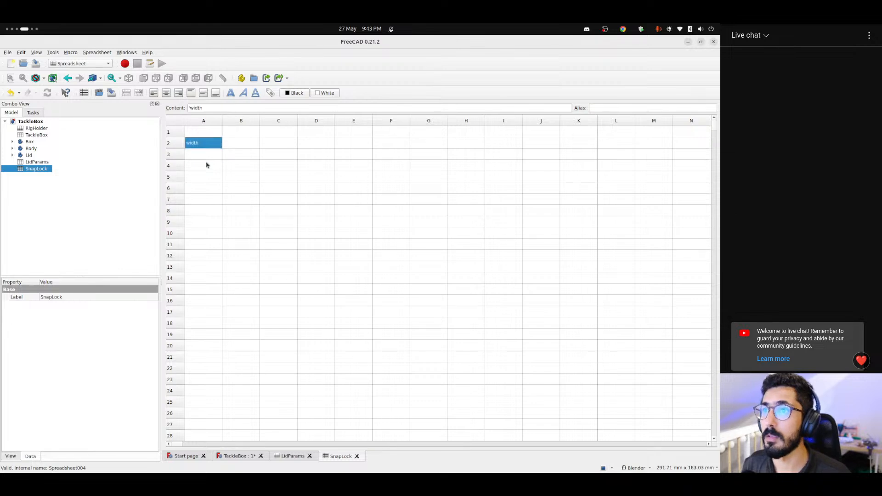
{"action": "key", "text": "Right"}
{"action": "type", "text": "10"}
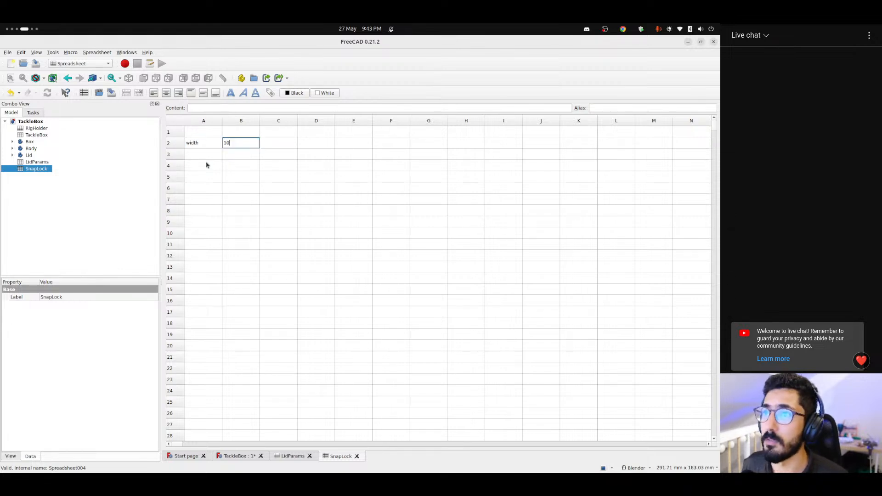
{"action": "key", "text": "Return"}
Add a height parameter with the value 15 in row 3, label in A3 and value in B3
{"action": "type", "text": "height"}
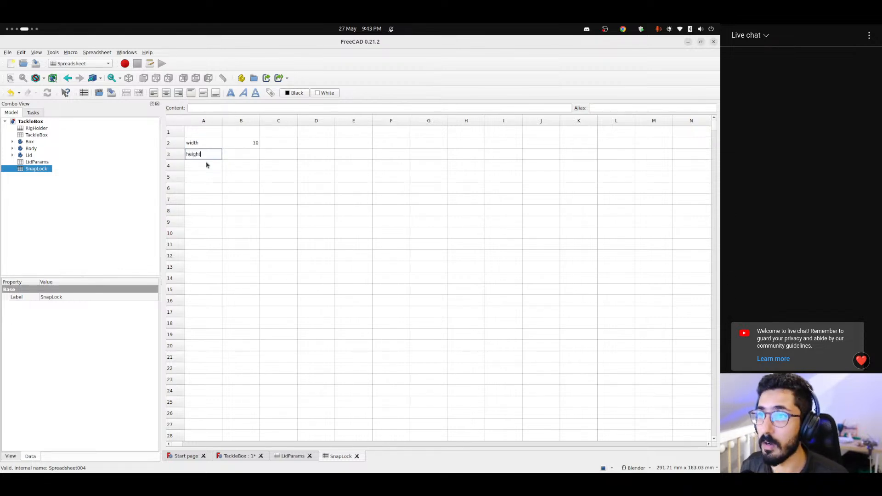
{"action": "key", "text": "Up"}
{"action": "key", "text": "Right"}
{"action": "type", "text": "15"}
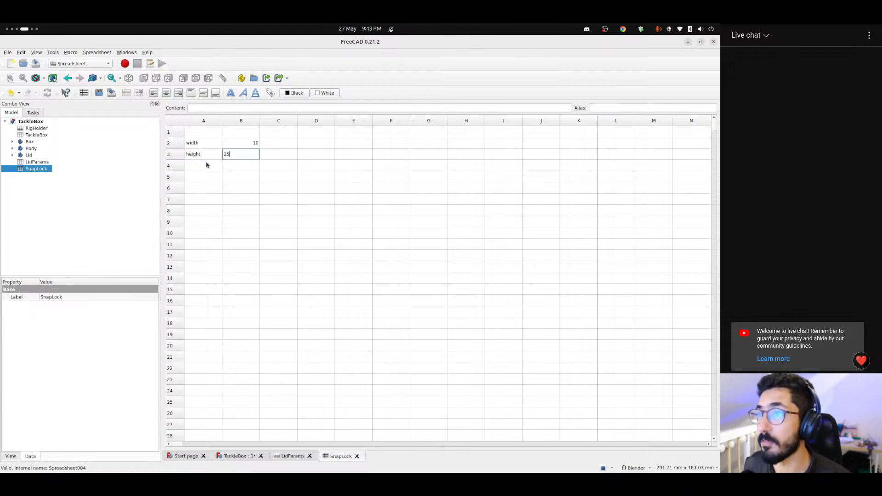
{"action": "key", "text": "Return"}
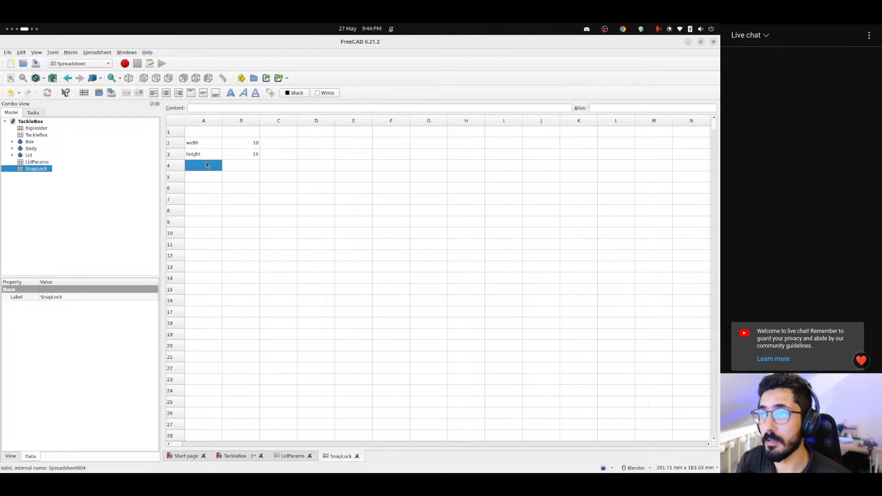
Add a tolerance parameter with the value 0.2 in row 4, label in A4 and value in B4
{"action": "type", "text": "tolerance"}
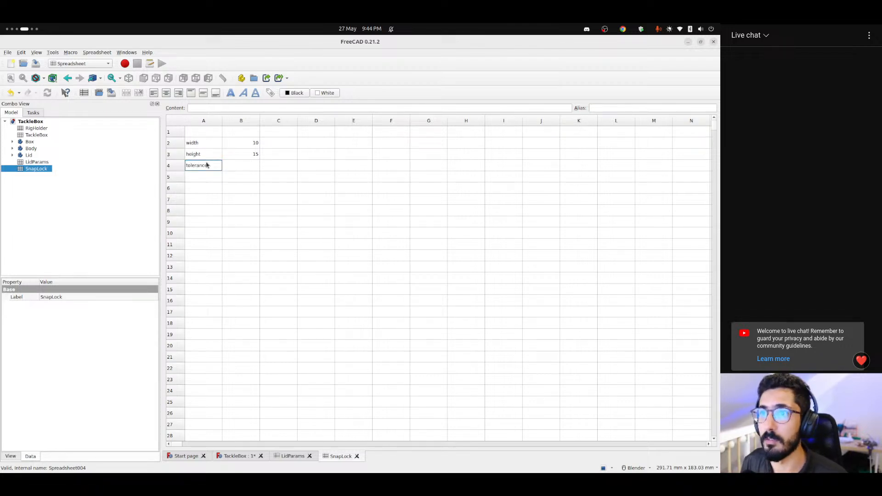
{"action": "key", "text": "Tab"}
{"action": "type", "text": "0.2"}
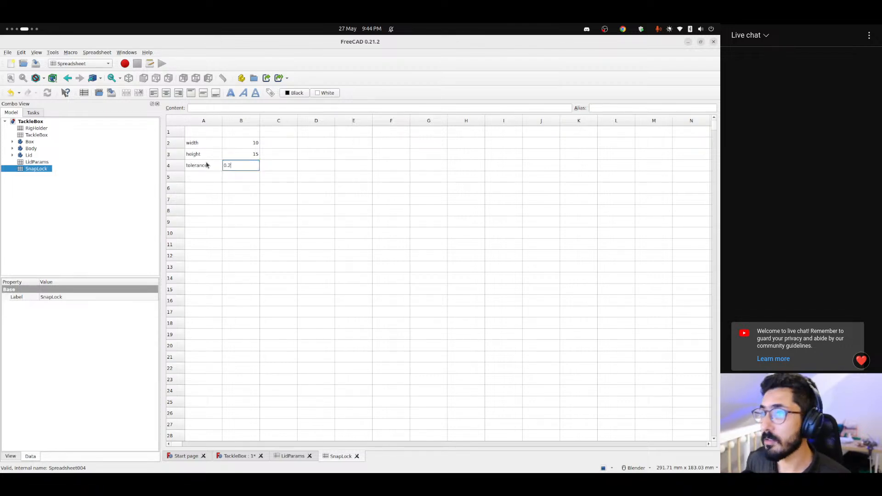
{"action": "key", "text": "Return"}
Assign the alias tolerance to value cell B4 of the SnapLock spreadsheet
{"action": "left_click", "coordinate": [206, 165]}
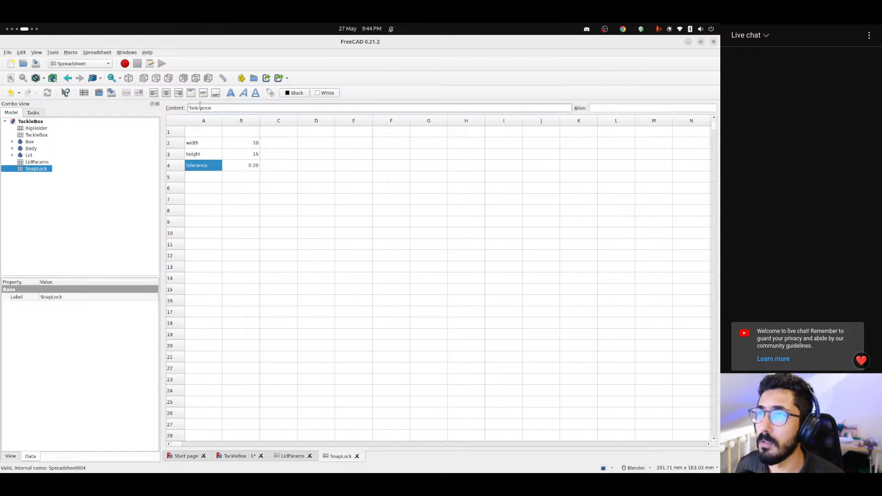
{"action": "left_click", "coordinate": [256, 175]}
{"action": "left_click", "coordinate": [258, 167]}
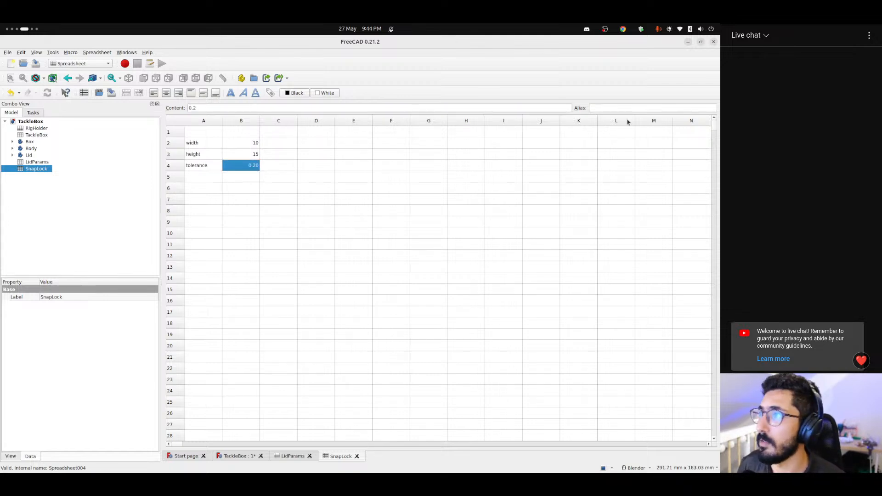
{"action": "left_click", "coordinate": [636, 108]}
{"action": "type", "text": "tolerance"}
{"action": "key", "text": "Return"}
Assign the alias height to cell B3 and the alias width to cell B2
{"action": "left_click", "coordinate": [250, 156]}
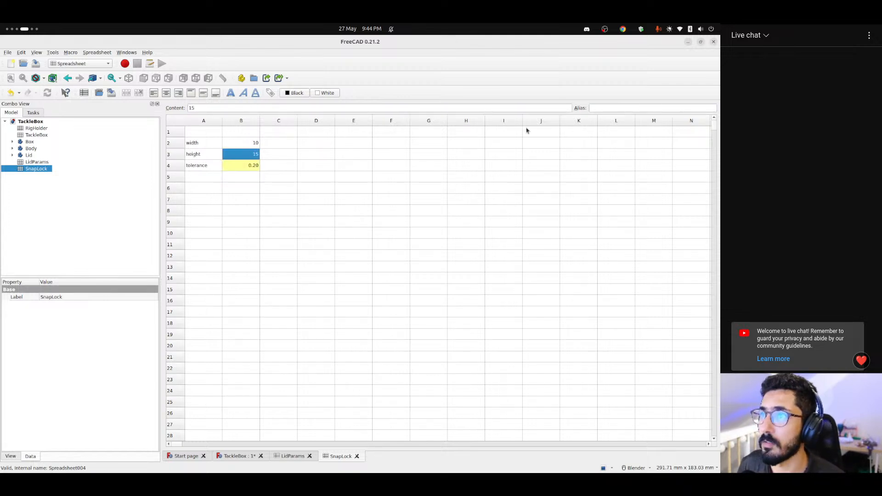
{"action": "left_click", "coordinate": [608, 107]}
{"action": "type", "text": "height"}
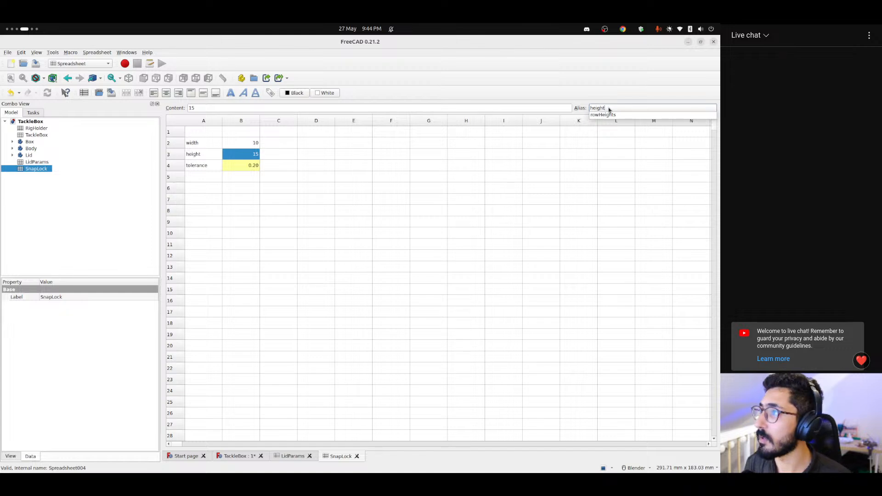
{"action": "left_click", "coordinate": [241, 145]}
{"action": "left_click", "coordinate": [618, 107]}
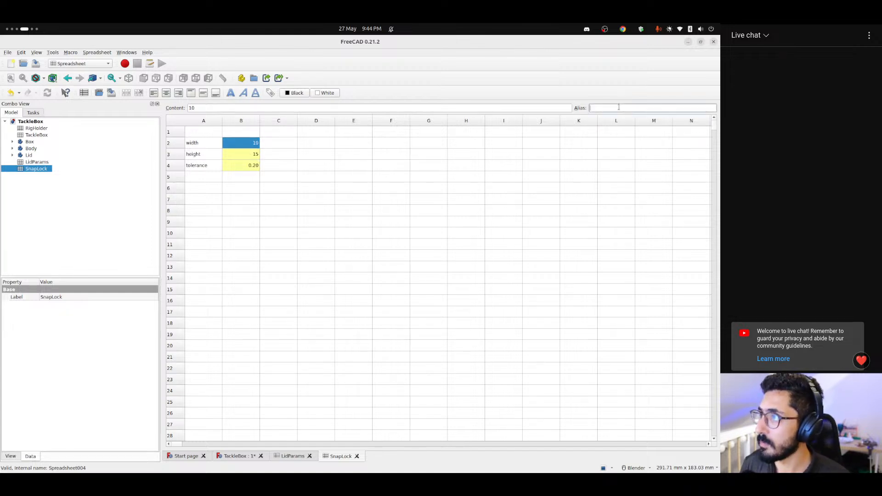
{"action": "type", "text": "width"}
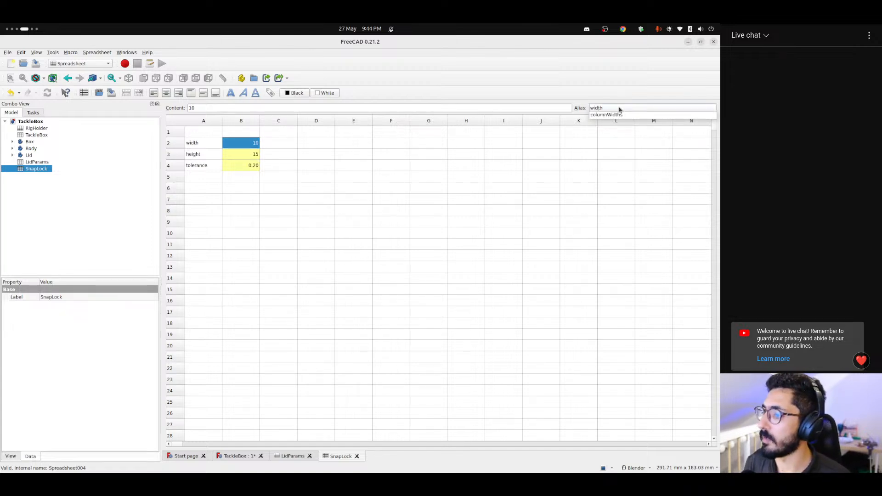
{"action": "key", "text": "Return"}
{"action": "left_click", "coordinate": [270, 169]}
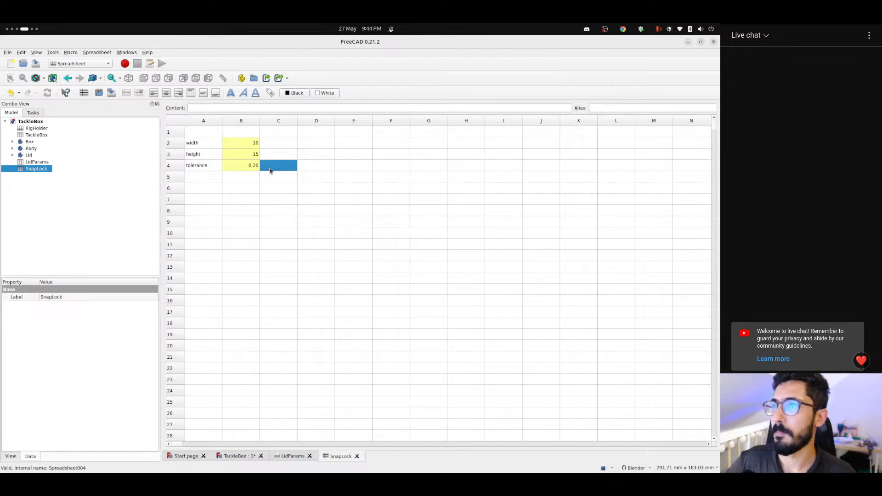
{"action": "left_click", "coordinate": [233, 181]}
Check the YouTube Studio live stream dashboard and the Artlist music player in the browser, and return to the SnapLock spreadsheet in FreeCAD
{"action": "mouse_move", "coordinate": [1, 414]}
{"action": "key", "text": "ctrl+alt+Right"}
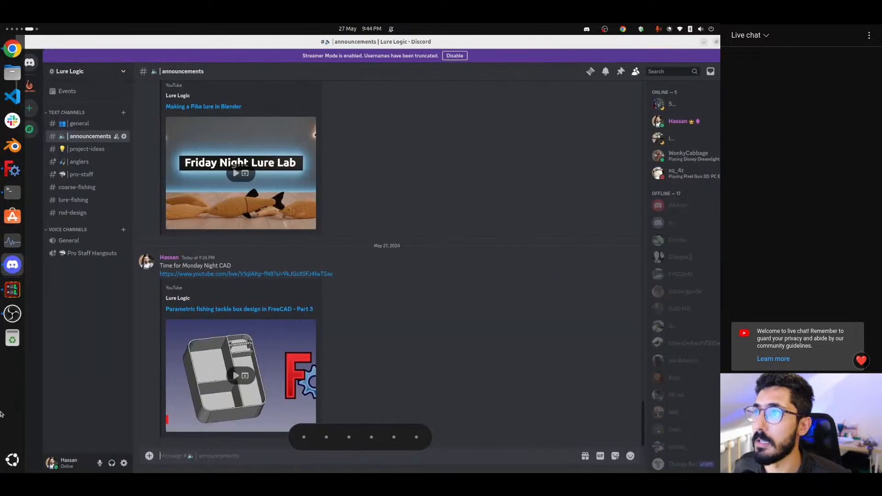
{"action": "key", "text": "ctrl+alt+Left"}
{"action": "key", "text": "ctrl+alt+Left"}
{"action": "key", "text": "ctrl+alt+Left"}
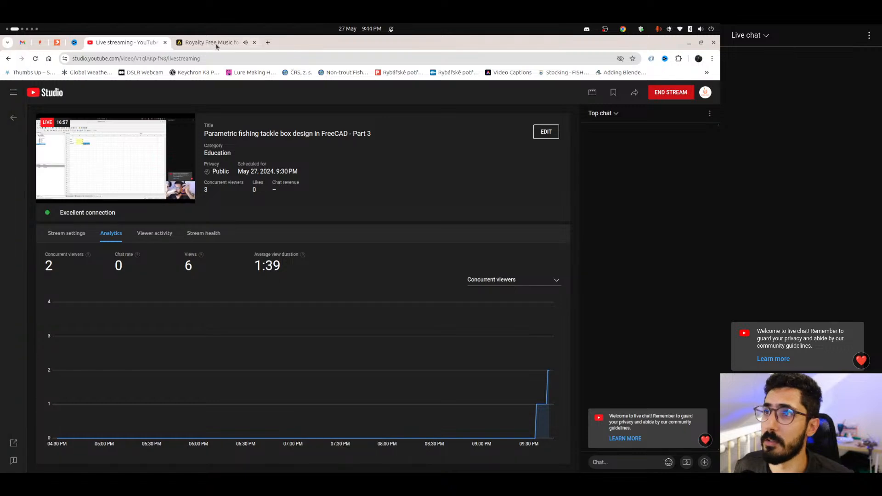
{"action": "left_click", "coordinate": [217, 45]}
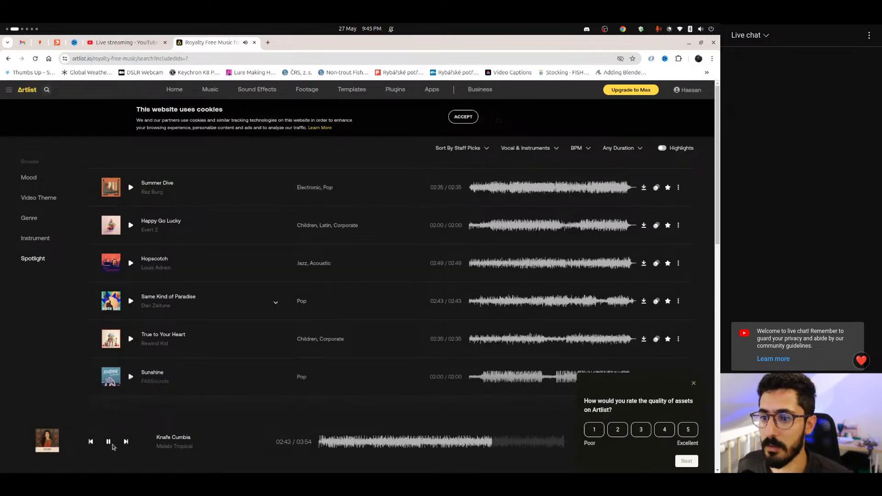
{"action": "key", "text": "ctrl+alt+Right"}
{"action": "key", "text": "ctrl+alt+Right"}
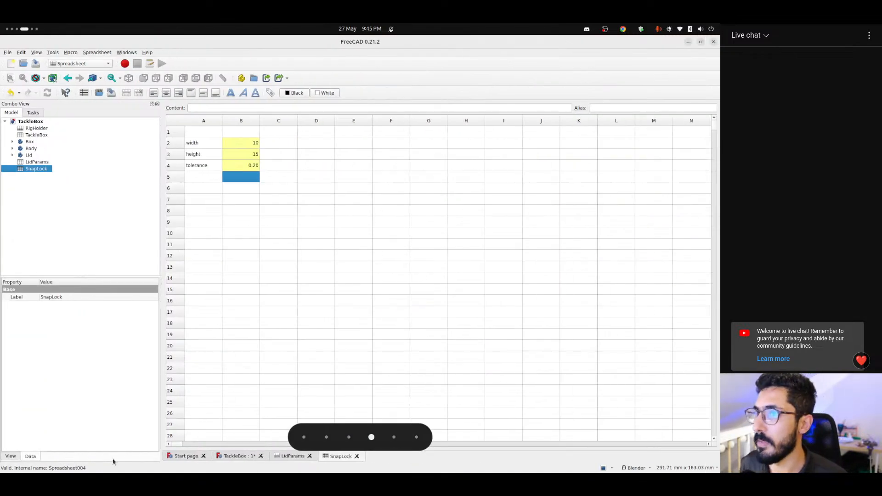
Add a thickness parameter with the value 5 in row 5, label in A5 and value in B5
{"action": "left_click", "coordinate": [248, 147]}
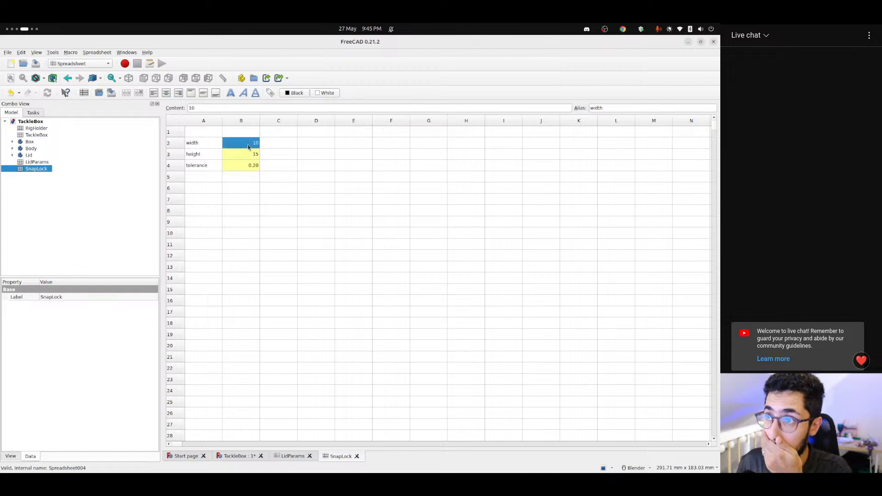
{"action": "left_click", "coordinate": [248, 156]}
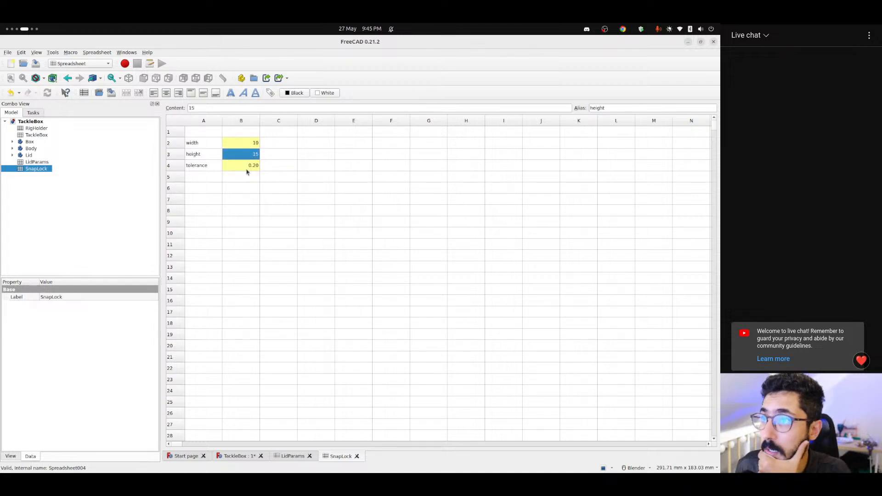
{"action": "left_click", "coordinate": [247, 168]}
{"action": "left_click", "coordinate": [203, 178]}
{"action": "type", "text": "th"}
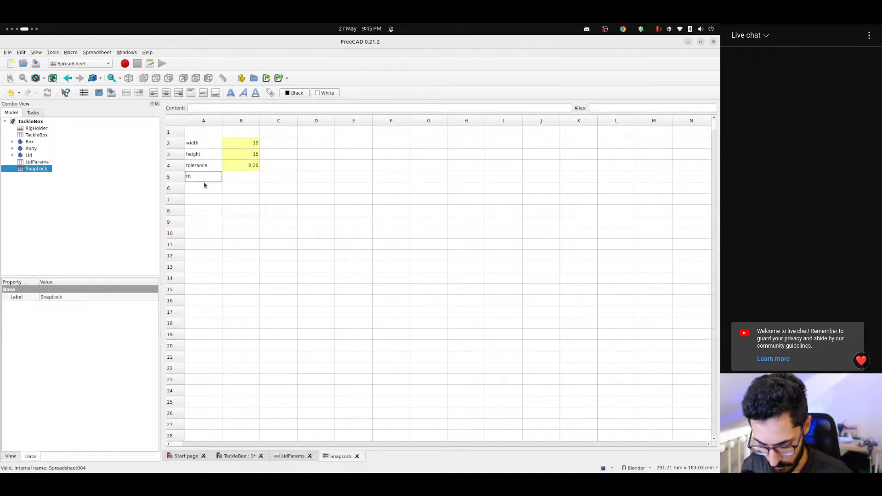
{"action": "type", "text": "ickness"}
{"action": "key", "text": "Tab"}
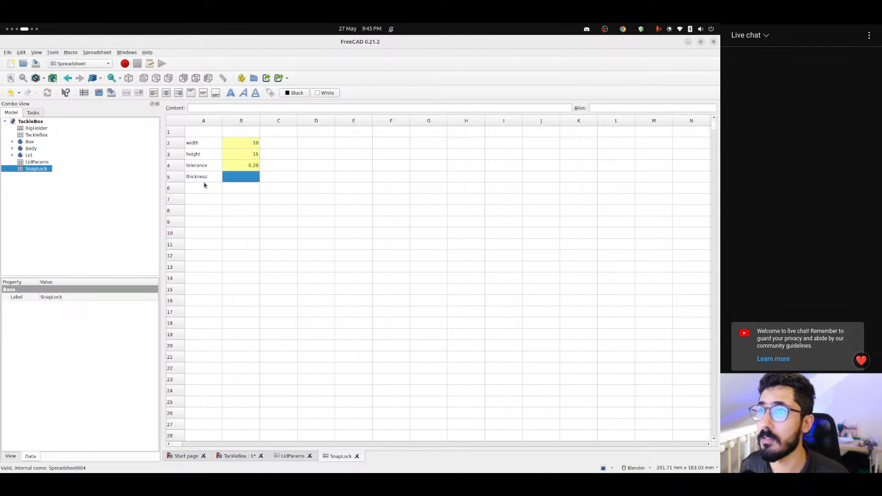
{"action": "type", "text": "5"}
{"action": "key", "text": "Return"}
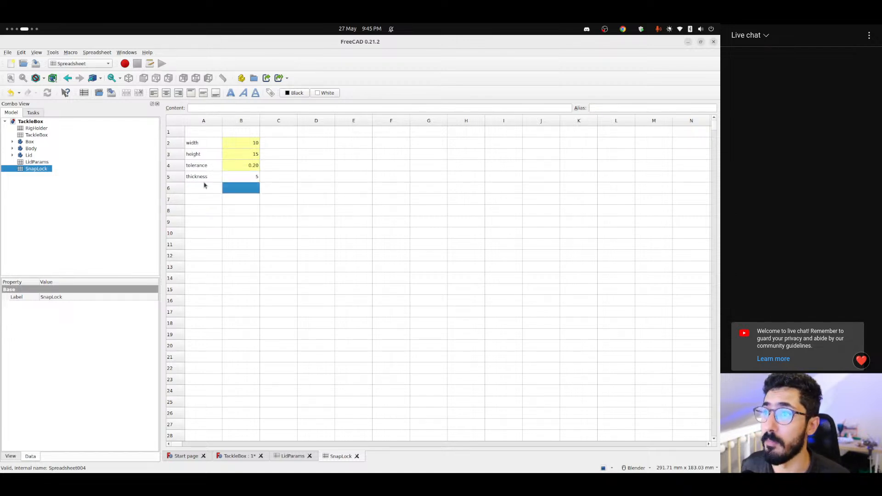
Assign the alias thickness to value cell B5 of the SnapLock spreadsheet
{"action": "key", "text": "Up"}
{"action": "left_click", "coordinate": [200, 177]}
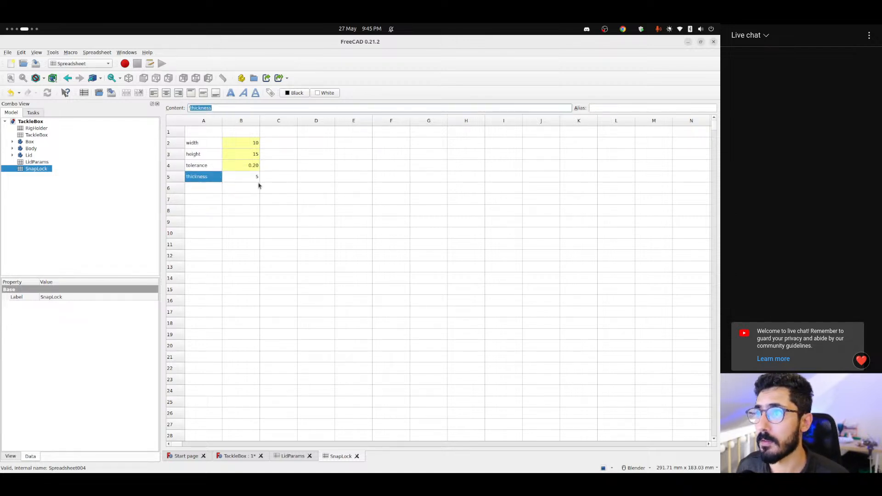
{"action": "left_click", "coordinate": [253, 179]}
{"action": "type", "text": "thickness"}
{"action": "key", "text": "Return"}
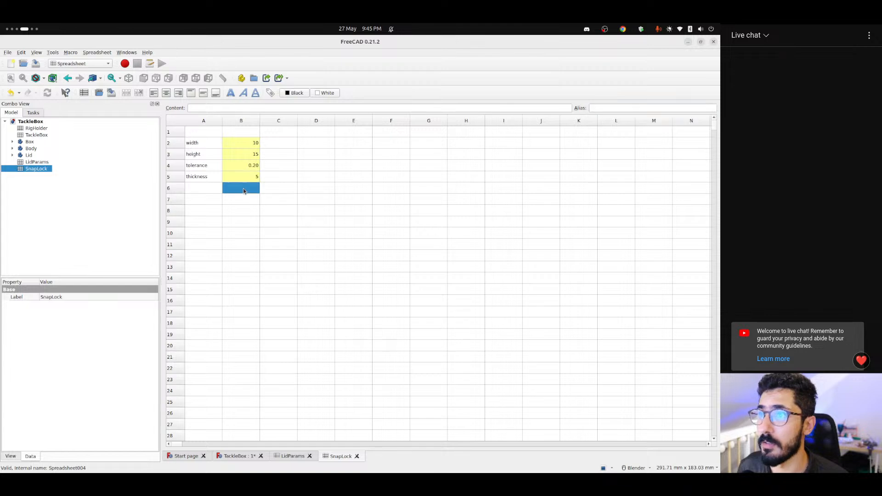
{"action": "left_click", "coordinate": [203, 174]}
{"action": "left_click", "coordinate": [253, 178]}
{"action": "left_click", "coordinate": [218, 175]}
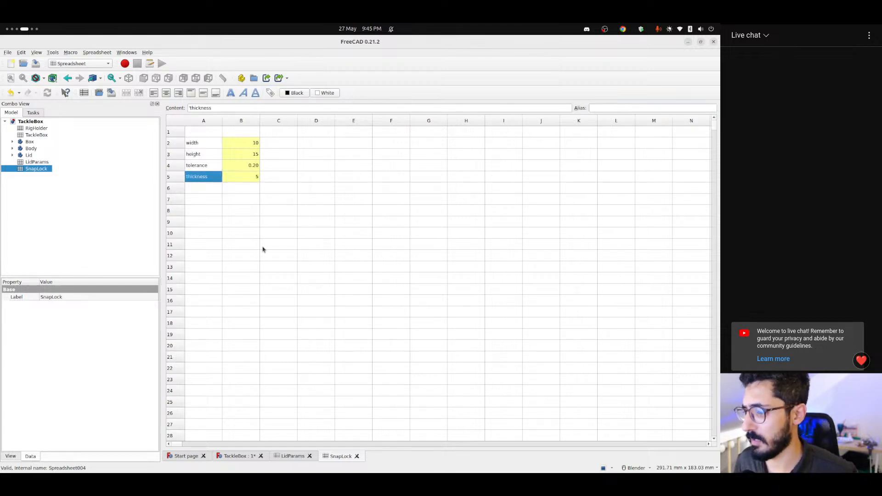
Examine the box model and the numberOfHinges parameter in the LidParams spreadsheet, and return to cell A6 of the SnapLock spreadsheet
{"action": "left_click", "coordinate": [234, 456]}
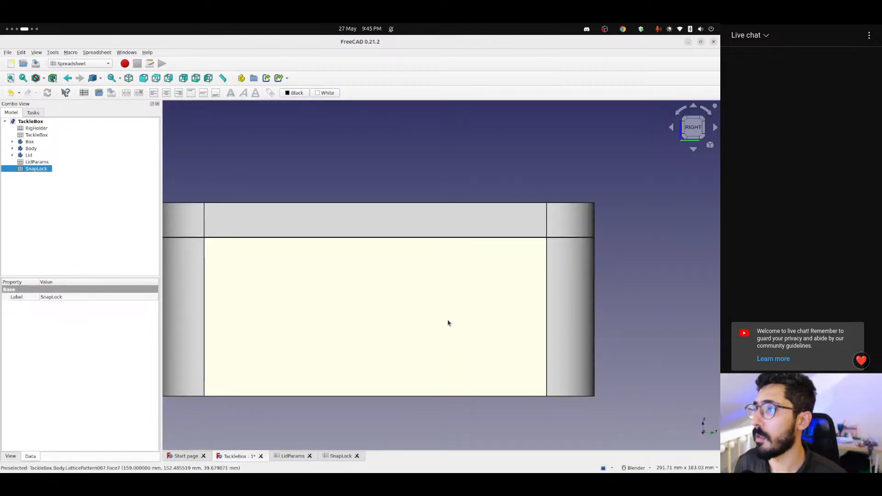
{"action": "left_click", "coordinate": [281, 456]}
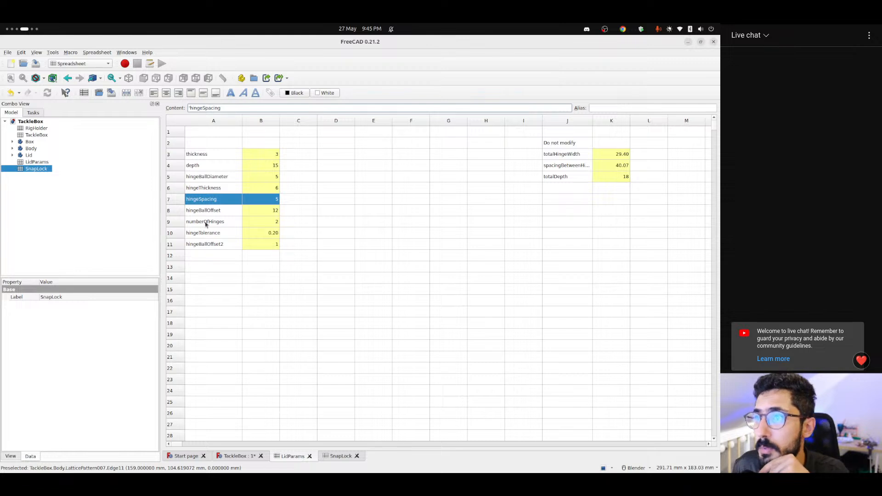
{"action": "left_click_drag", "start_coordinate": [205, 223], "coordinate": [266, 224]}
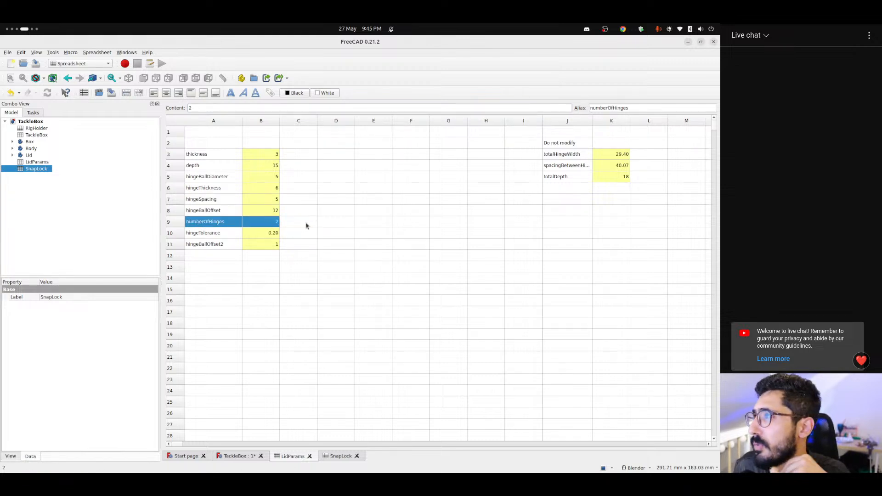
{"action": "left_click", "coordinate": [306, 226]}
{"action": "left_click", "coordinate": [264, 224]}
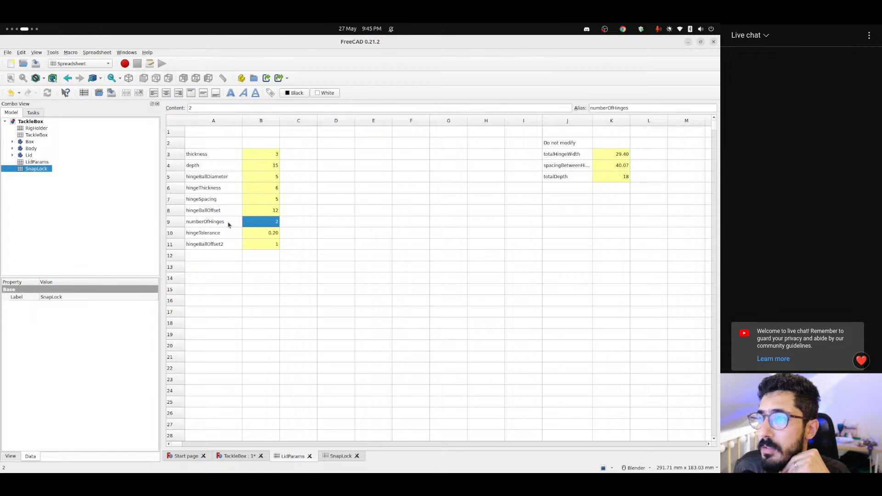
{"action": "left_click", "coordinate": [229, 225]}
{"action": "left_click", "coordinate": [335, 452]}
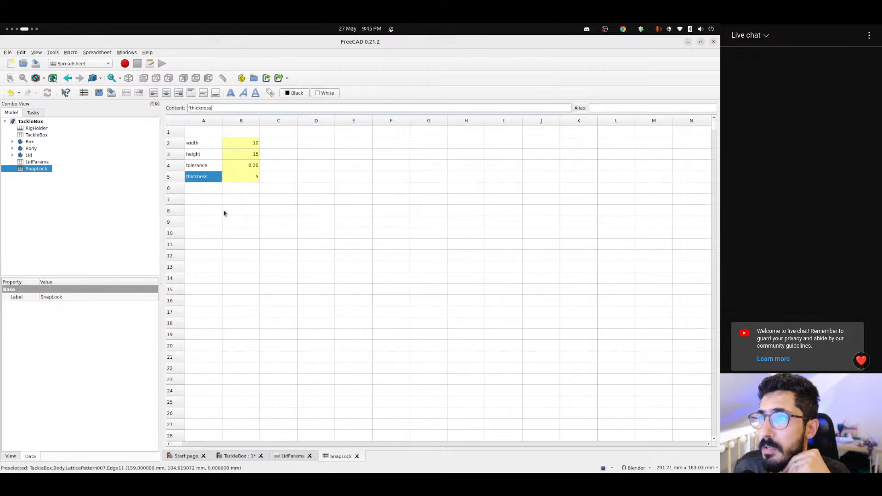
{"action": "left_click", "coordinate": [210, 190]}
{"action": "left_click", "coordinate": [290, 456]}
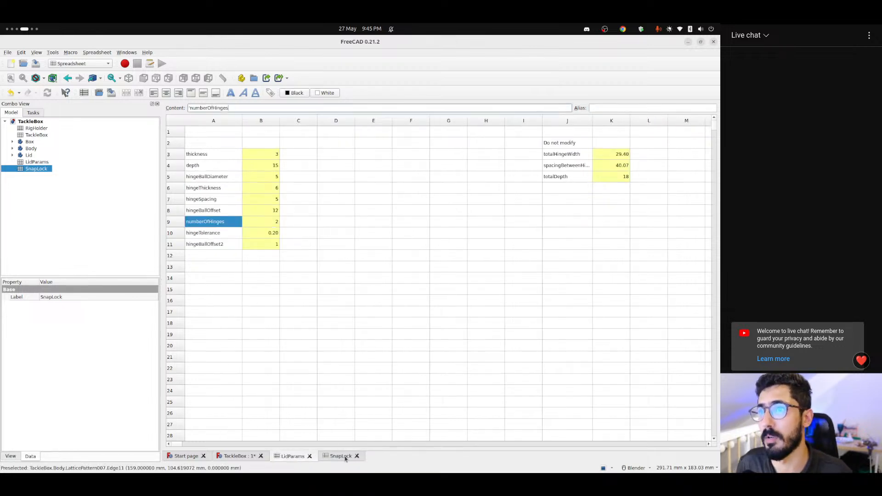
{"action": "left_click", "coordinate": [331, 453]}
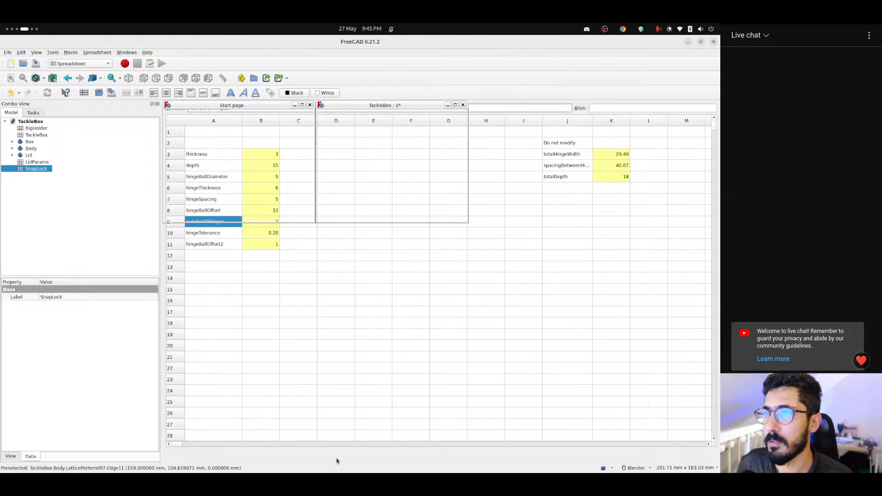
{"action": "left_click", "coordinate": [355, 107]}
{"action": "left_click", "coordinate": [333, 460]}
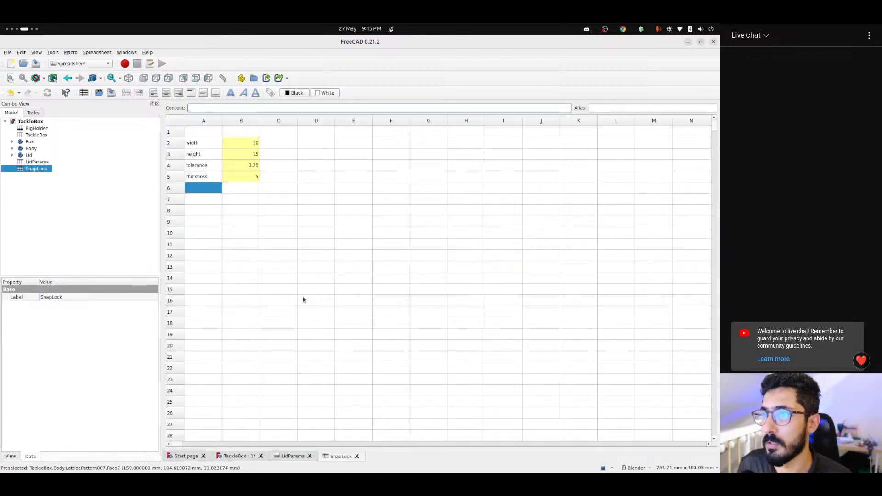
Add an nbOfLocks parameter with the value 2 in row 6, label in A6 and value in B6
{"action": "type", "text": "nv"}
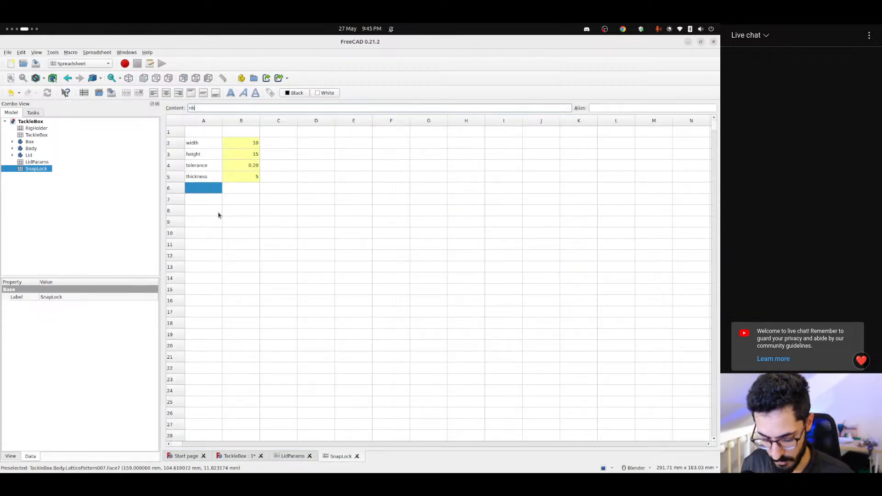
{"action": "type", "text": "OfL"}
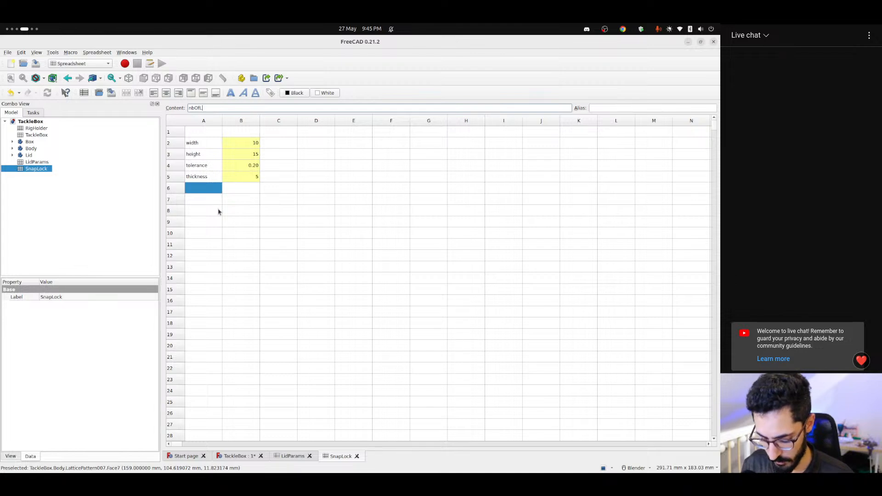
{"action": "type", "text": "ocks"}
{"action": "key", "text": "Return"}
{"action": "key", "text": "Up"}
{"action": "key", "text": "Right"}
{"action": "key", "text": "Down"}
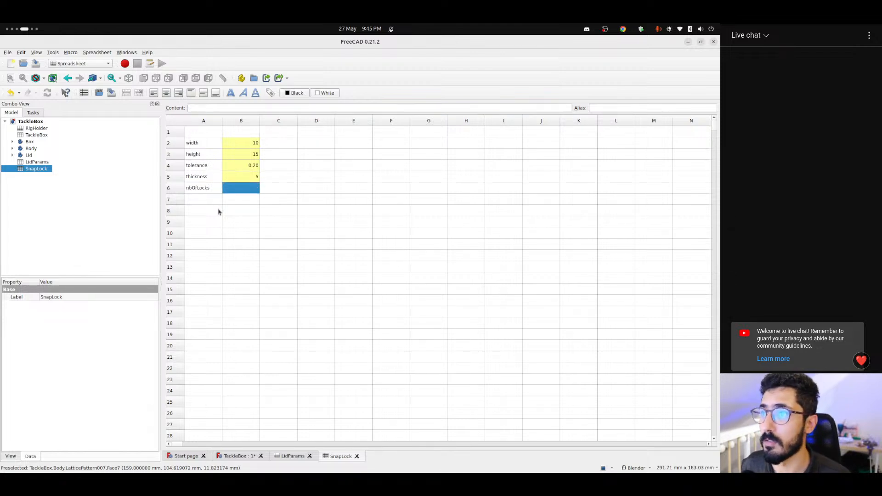
{"action": "type", "text": "2"}
{"action": "key", "text": "Return"}
{"action": "key", "text": "Up"}
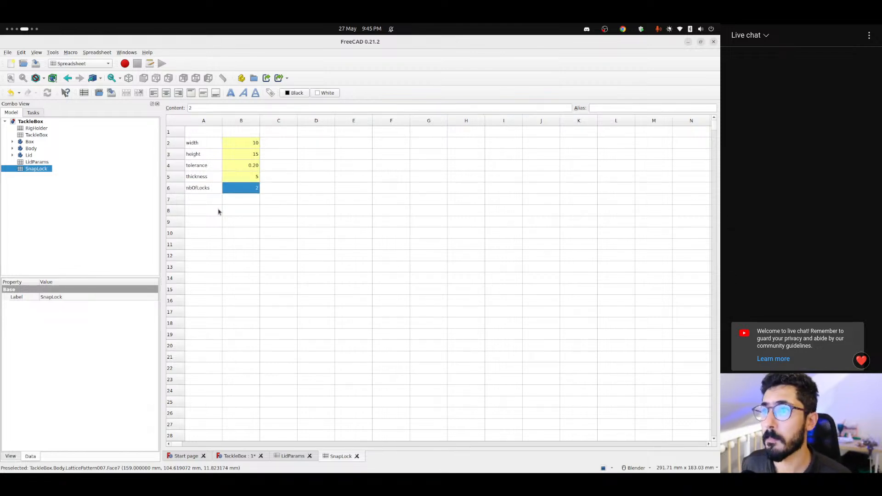
Assign an alias to the nbOfLocks value cell B6 of the SnapLock spreadsheet
{"action": "left_click", "coordinate": [200, 191]}
{"action": "left_click", "coordinate": [257, 191]}
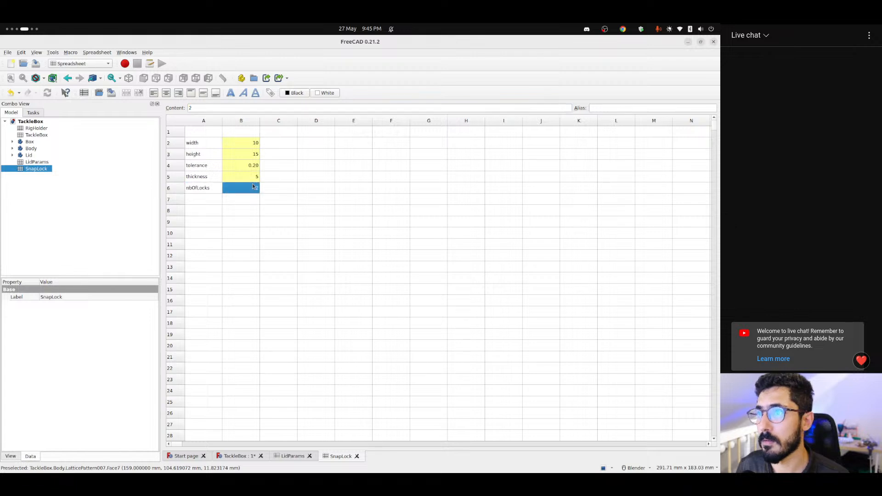
{"action": "left_click", "coordinate": [239, 207]}
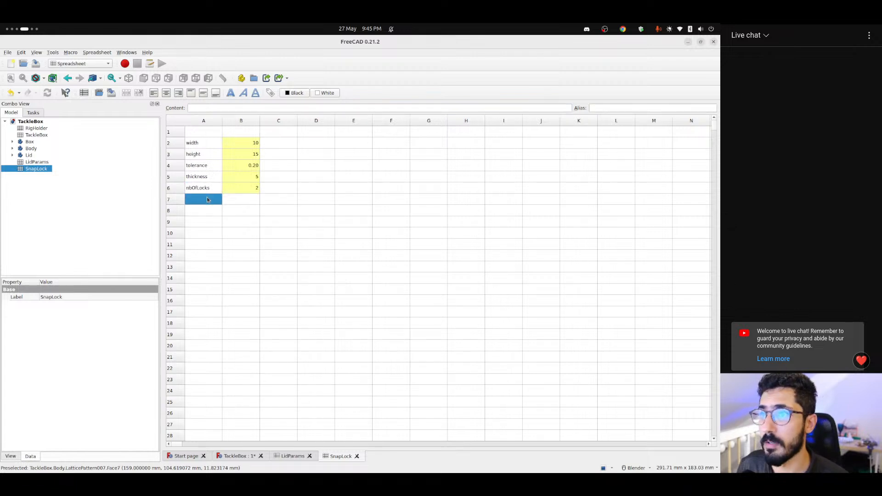
Enter the label totalLockWidth in cell J2 of the SnapLock spreadsheet
{"action": "left_click", "coordinate": [538, 144]}
{"action": "type", "text": "to"}
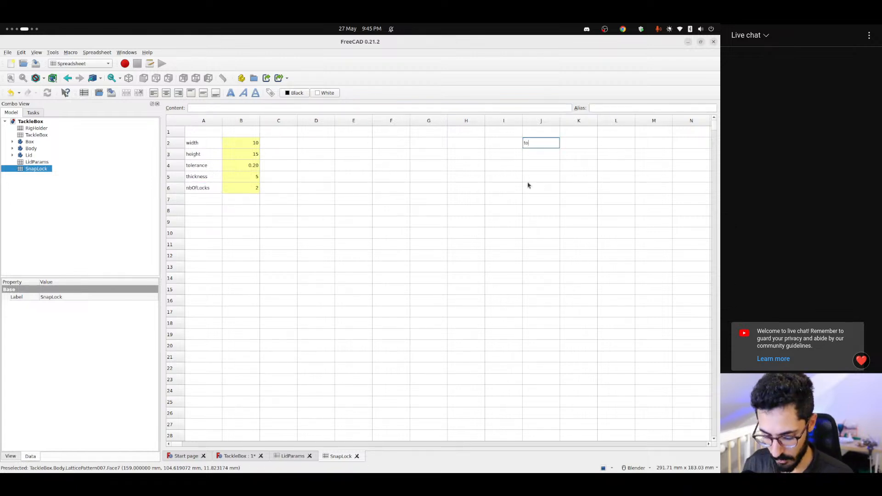
{"action": "type", "text": "talLockWidth"}
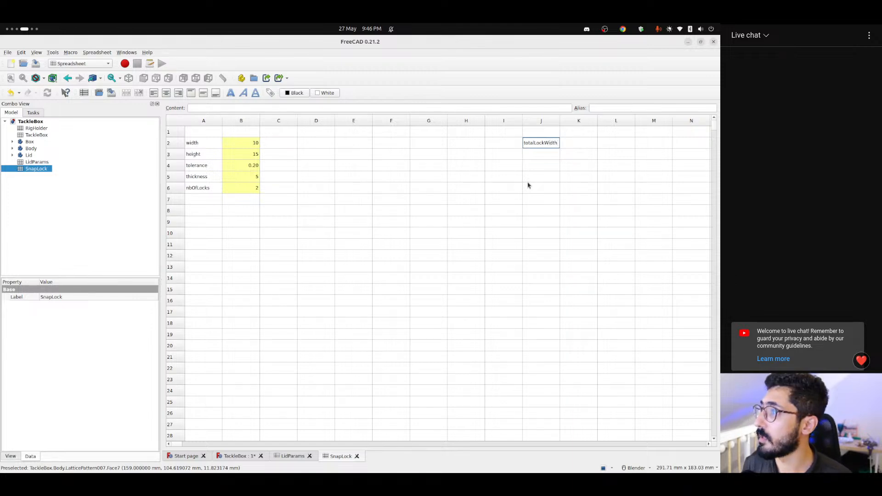
{"action": "key", "text": "Return"}
{"action": "key", "text": "Up"}
{"action": "key", "text": "Right"}
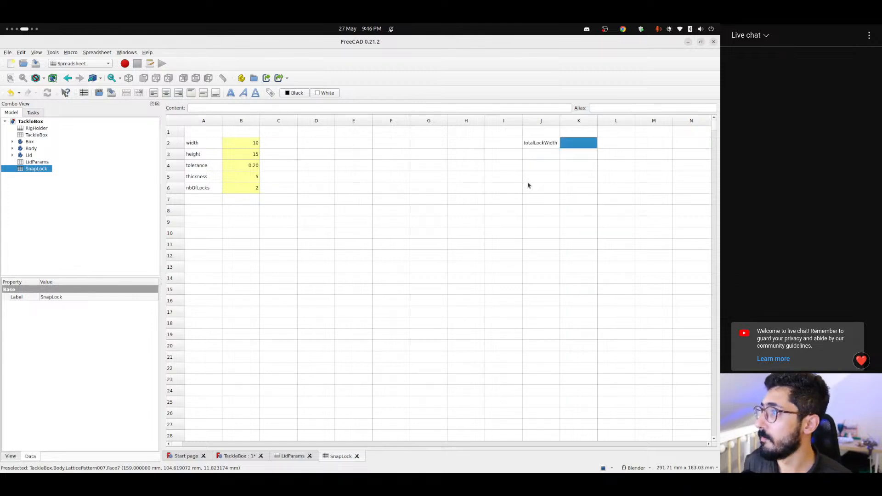
{"action": "key", "text": "Left"}
{"action": "key", "text": "Right"}
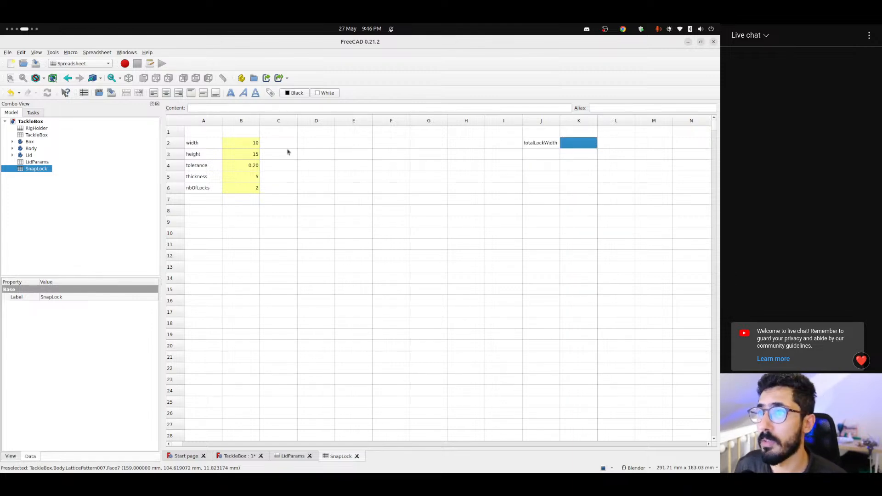
{"action": "left_click", "coordinate": [208, 143]}
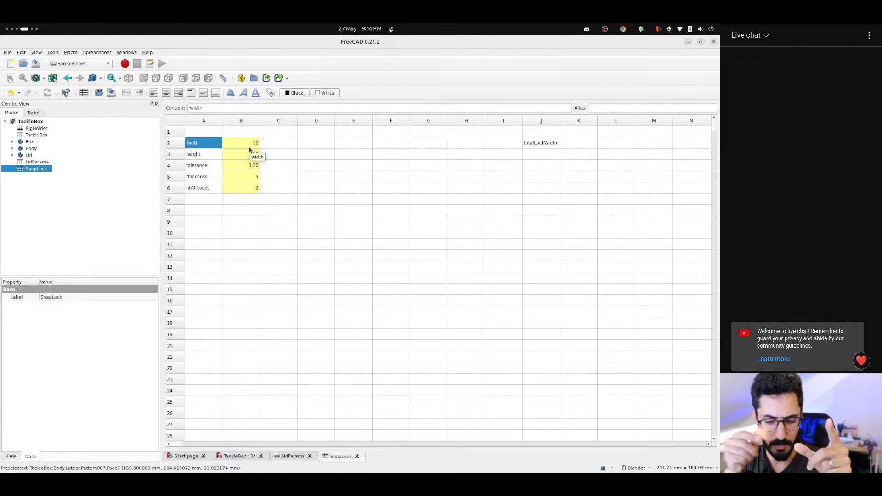
{"action": "scroll", "coordinate": [249, 150], "scroll_direction": "right", "scroll_amount": 8}
{"action": "scroll", "coordinate": [243, 185], "scroll_direction": "left", "scroll_amount": 8}
{"action": "left_click_drag", "start_coordinate": [229, 176], "coordinate": [256, 180]}
{"action": "left_click", "coordinate": [244, 211]}
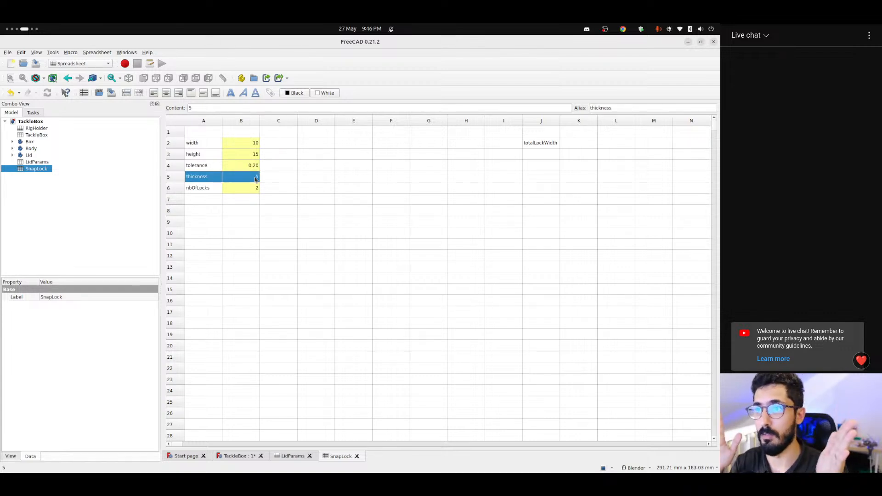
Try to enter the formula = width + tolerance * 2 + thickness * 2 in cell K2 beside totalLockWidth
{"action": "left_click", "coordinate": [579, 142]}
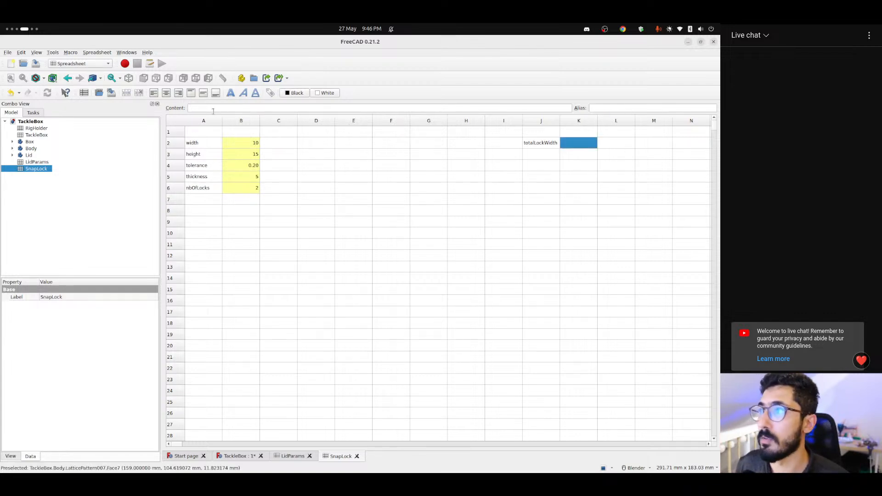
{"action": "left_click", "coordinate": [217, 108]}
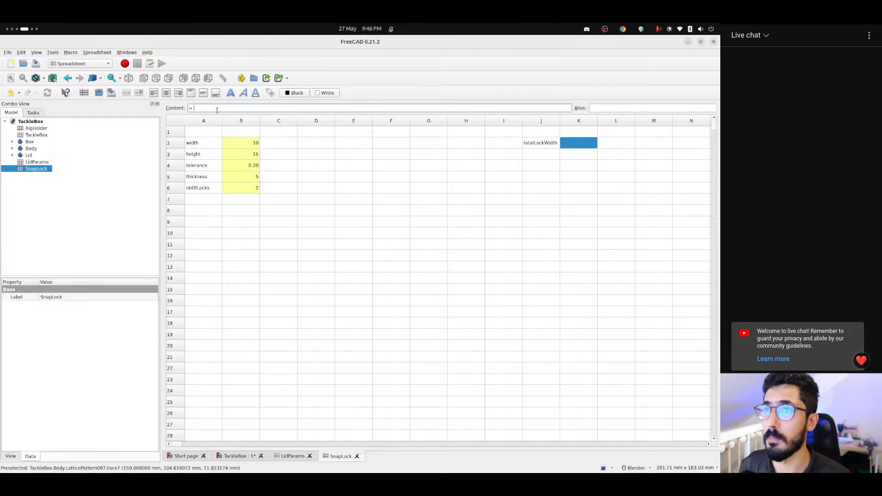
{"action": "type", "text": "=wi"}
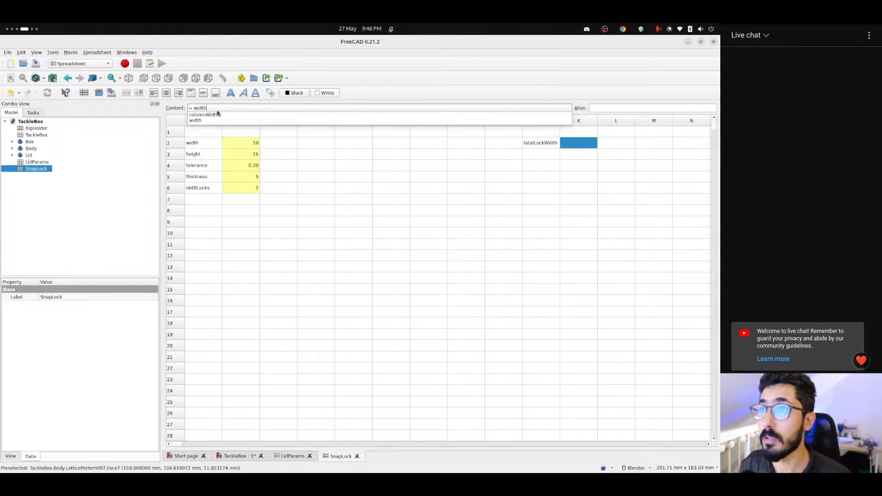
{"action": "type", "text": "dth + tolerance * 2 +"}
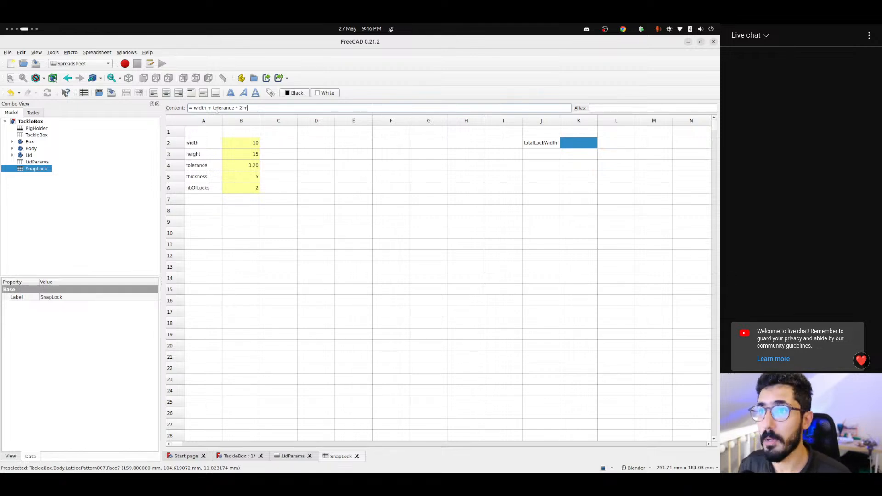
{"action": "type", "text": " thick"}
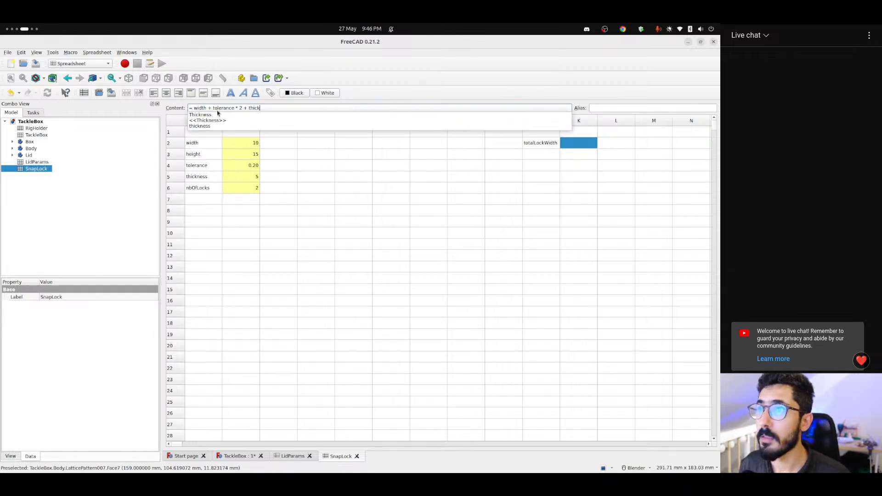
{"action": "key", "text": "Down"}
{"action": "key", "text": "Down"}
{"action": "key", "text": "Down"}
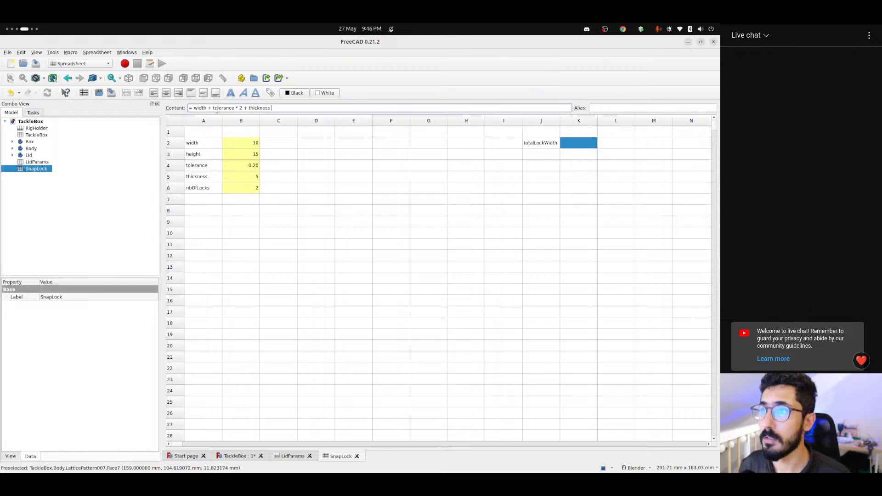
{"action": "type", "text": "* 2"}
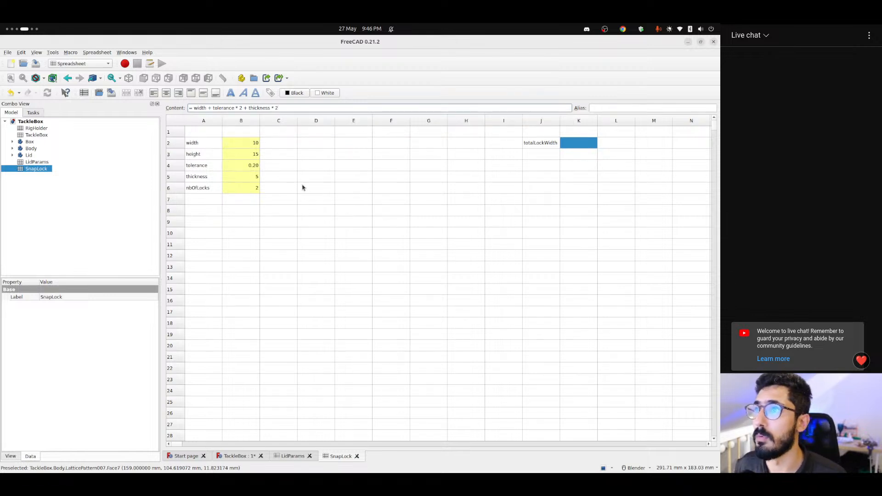
{"action": "left_click", "coordinate": [284, 177]}
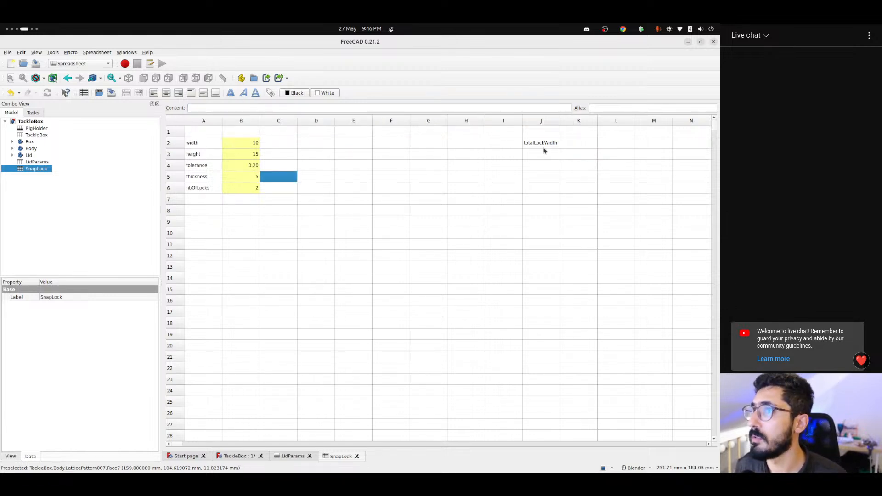
Set the totalLockWidth value in cell K2 to the formula = width + tolerance * 2 + thickness * 2
{"action": "left_click", "coordinate": [579, 144]}
{"action": "left_click", "coordinate": [226, 105]}
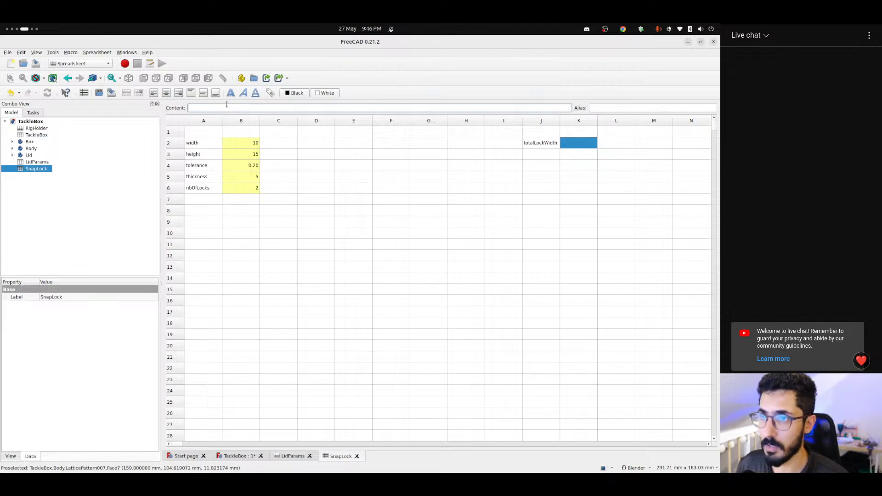
{"action": "type", "text": "= wi"}
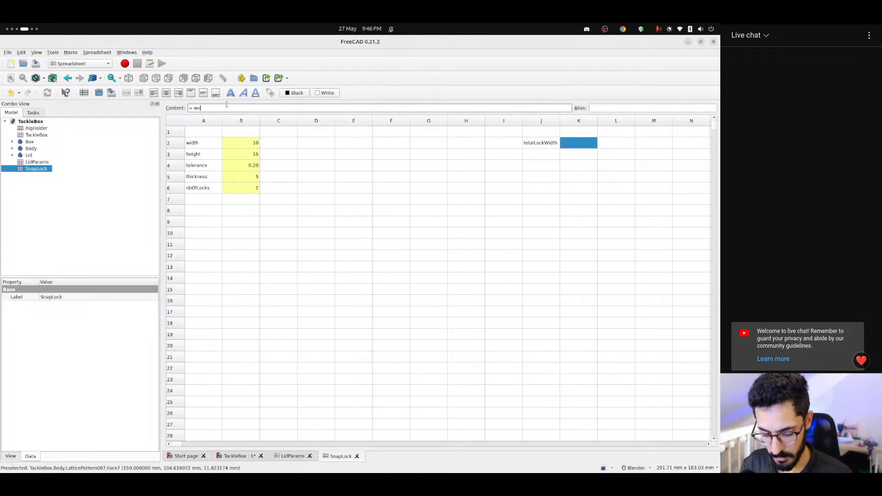
{"action": "type", "text": "dth "}
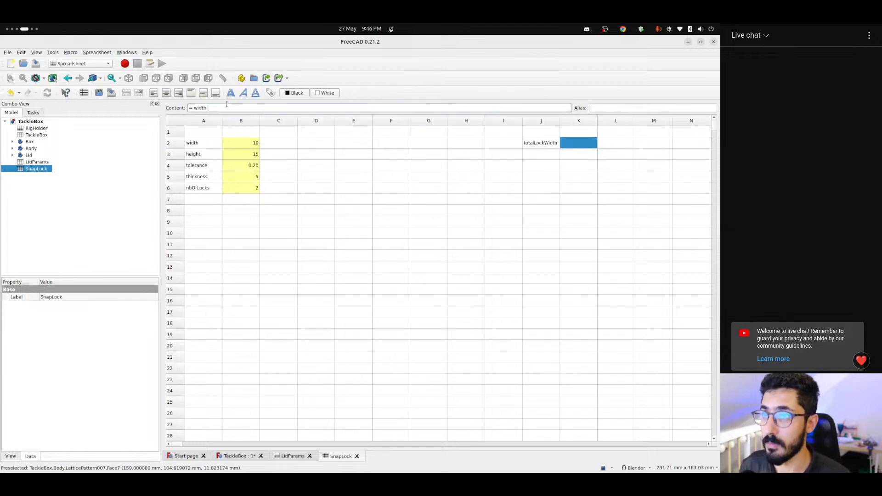
{"action": "type", "text": "+ tolerance "}
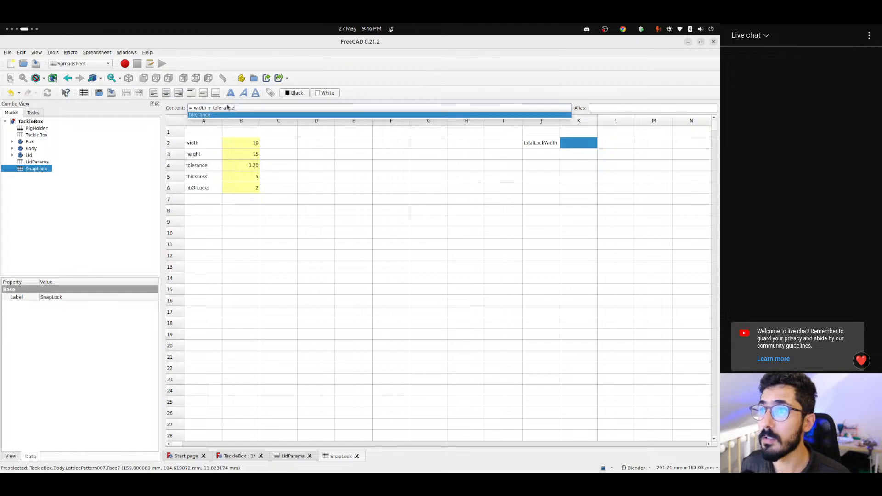
{"action": "type", "text": "* 2 +"}
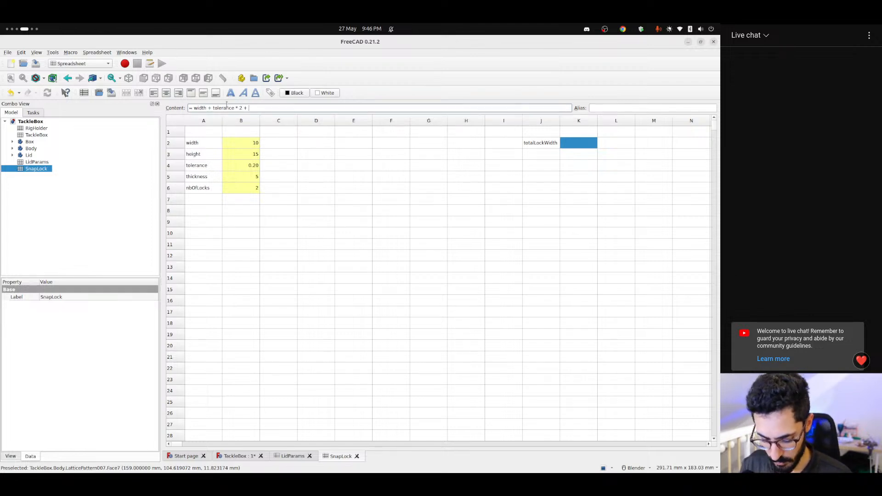
{"action": "type", "text": " thickness "}
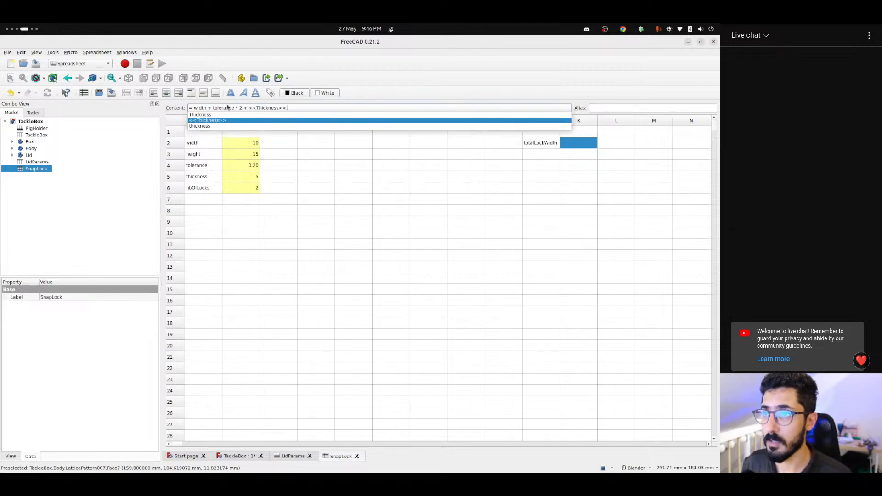
{"action": "type", "text": "* 2"}
{"action": "key", "text": "Return"}
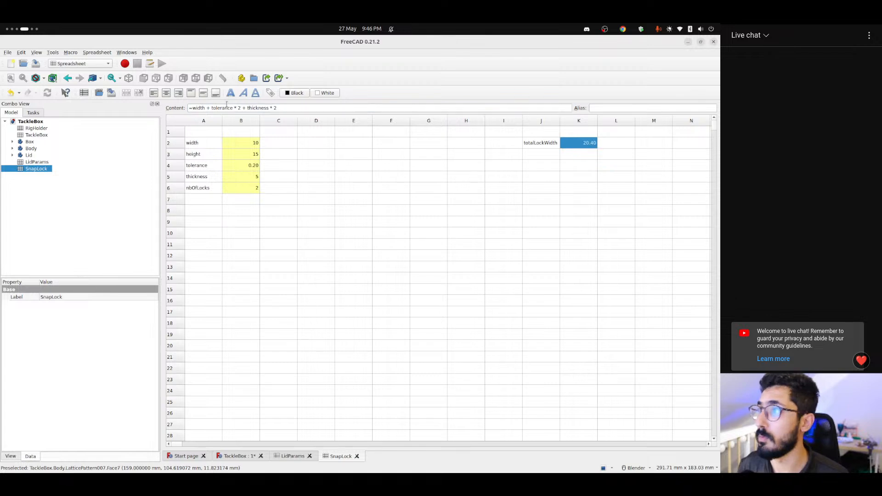
Assign the alias totalLockWidth to its value cell K2 in the SnapLock spreadsheet
{"action": "left_click", "coordinate": [577, 158]}
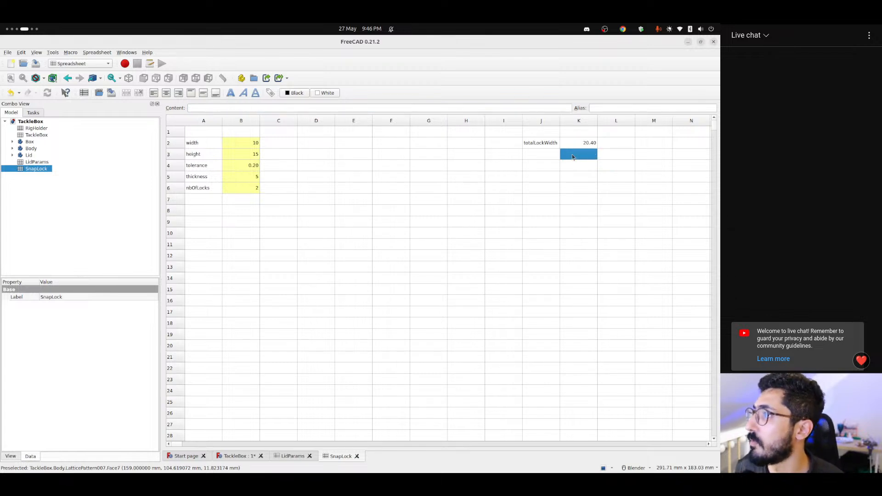
{"action": "left_click", "coordinate": [553, 143]}
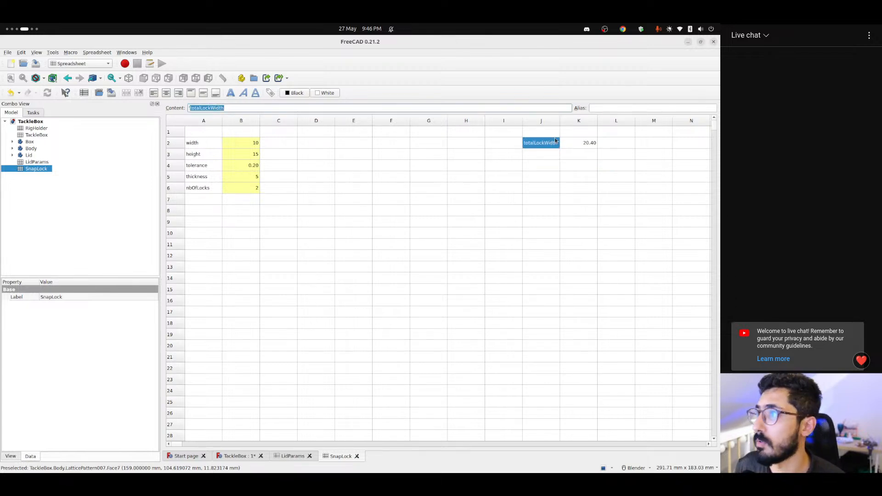
{"action": "left_click", "coordinate": [581, 144]}
{"action": "left_click", "coordinate": [538, 152]}
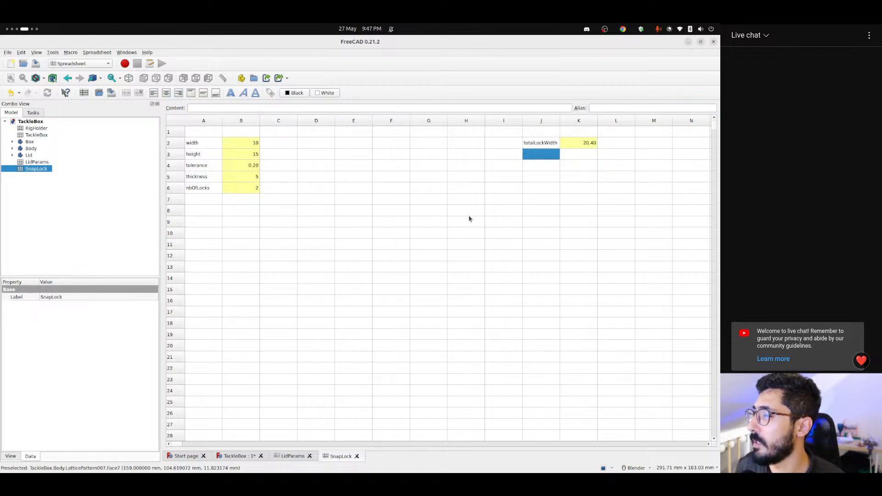
Copy the spacingBetweenHinges formula from cell K4 of the LidParams spreadsheet
{"action": "left_click", "coordinate": [291, 456]}
{"action": "left_click", "coordinate": [571, 164]}
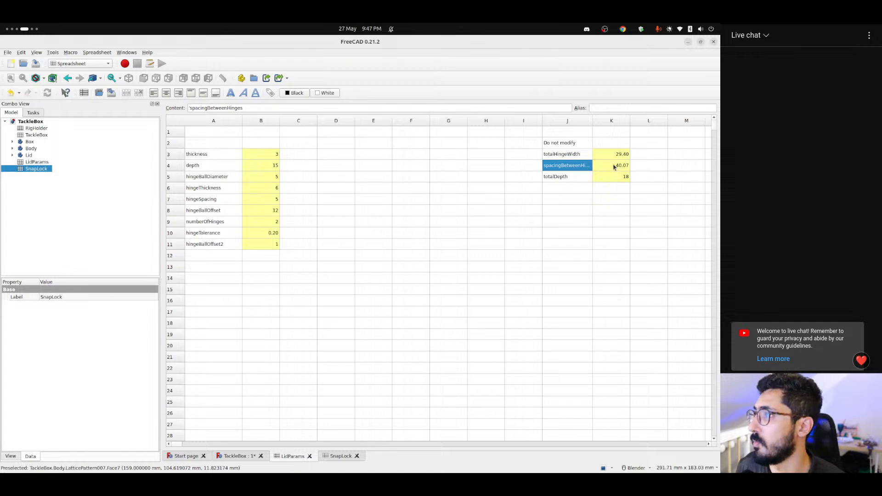
{"action": "left_click", "coordinate": [615, 167]}
{"action": "left_click", "coordinate": [225, 106]}
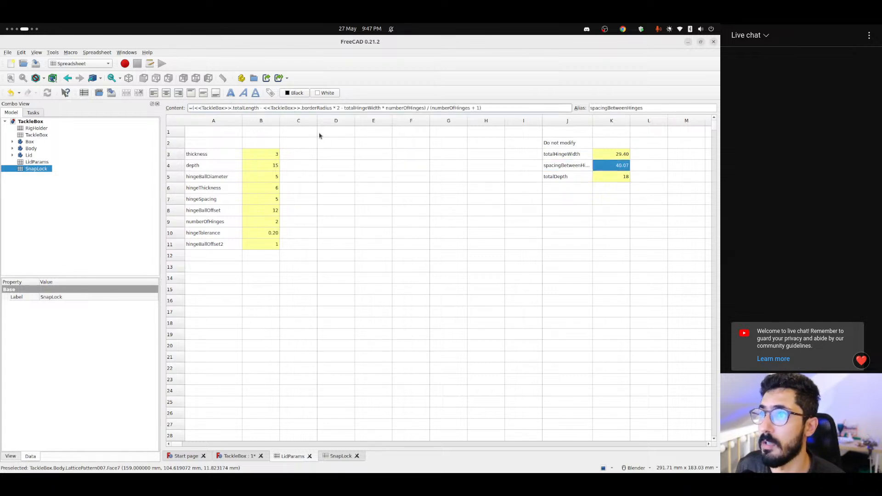
{"action": "key", "text": "ctrl+a"}
{"action": "key", "text": "ctrl+c"}
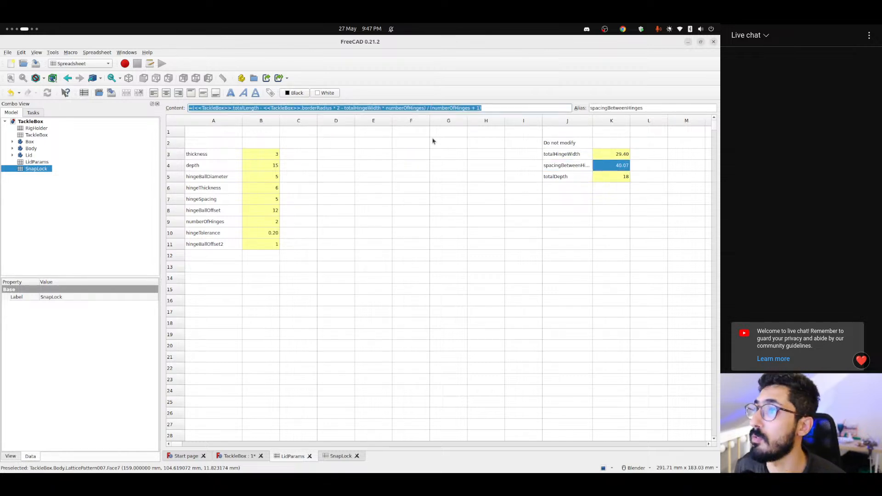
Enter the label spacingBetweenLocks in cell J3 of the SnapLock spreadsheet
{"action": "left_click", "coordinate": [343, 456]}
{"action": "left_click", "coordinate": [534, 159]}
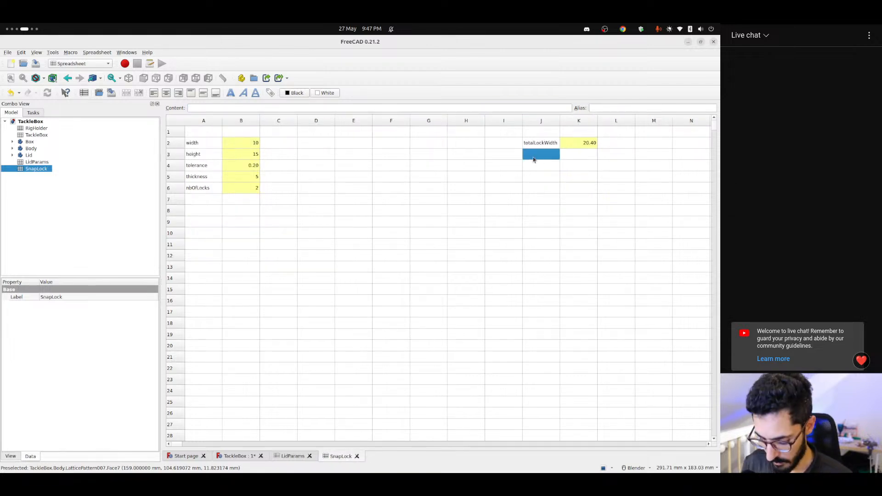
{"action": "type", "text": "spacingBetwee"}
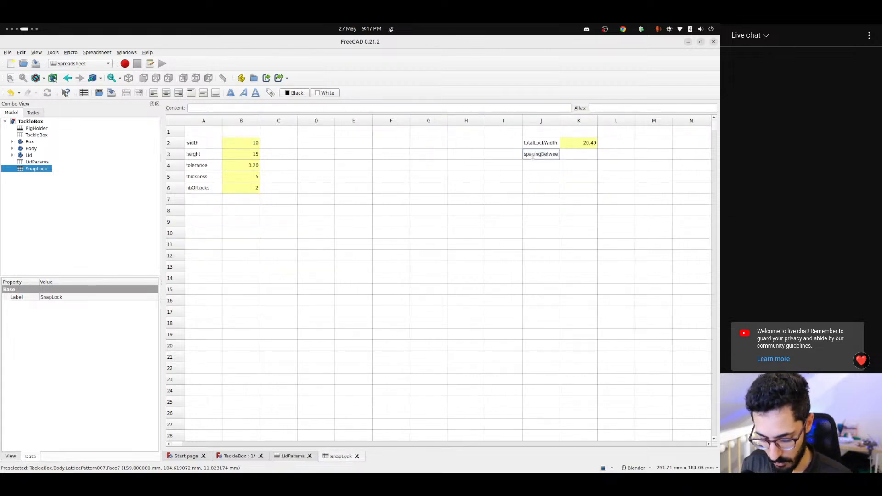
{"action": "type", "text": "nLocks"}
{"action": "key", "text": "Return"}
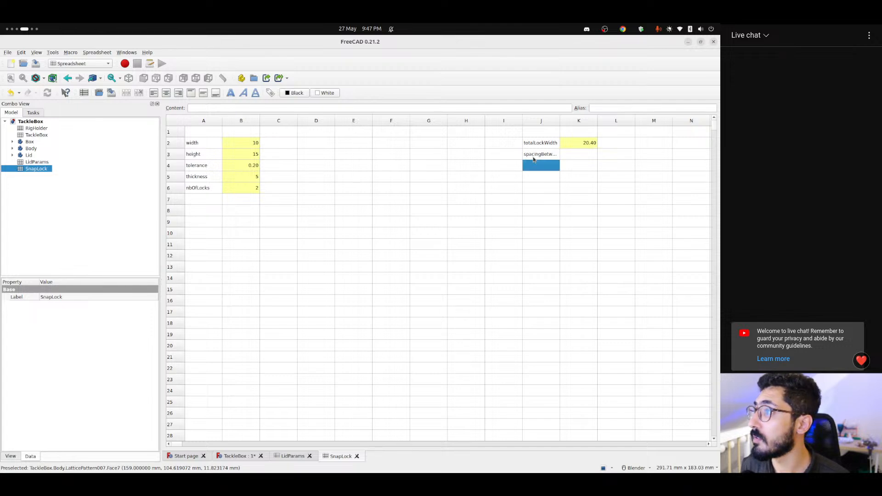
Paste the copied hinge spacing formula into cell K3 beside spacingBetweenLocks, keeping a single leading equals sign
{"action": "key", "text": "Up"}
{"action": "key", "text": "Right"}
{"action": "left_click", "coordinate": [237, 109]}
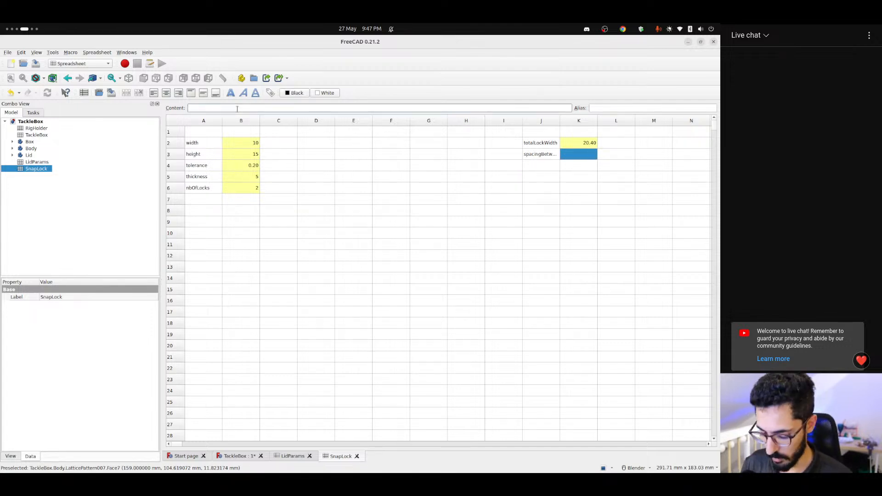
{"action": "type", "text": "="}
{"action": "key", "text": "ctrl+v"}
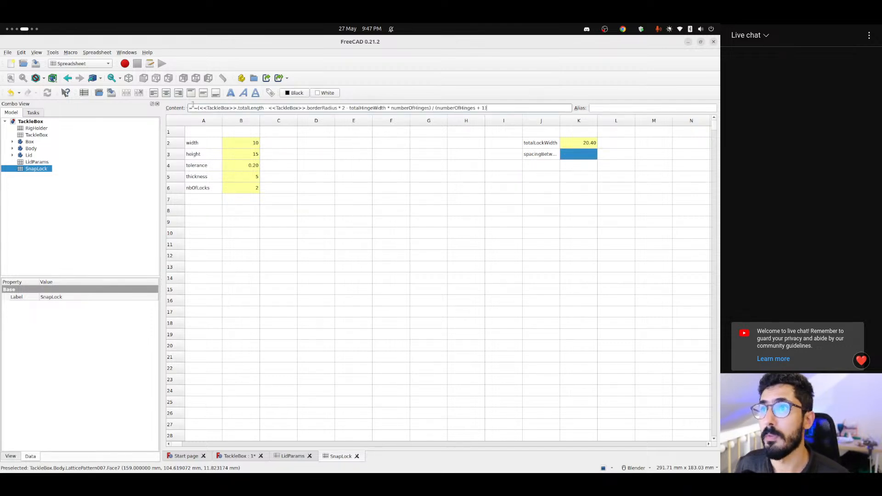
{"action": "left_click", "coordinate": [195, 107]}
{"action": "key", "text": "BackSpace"}
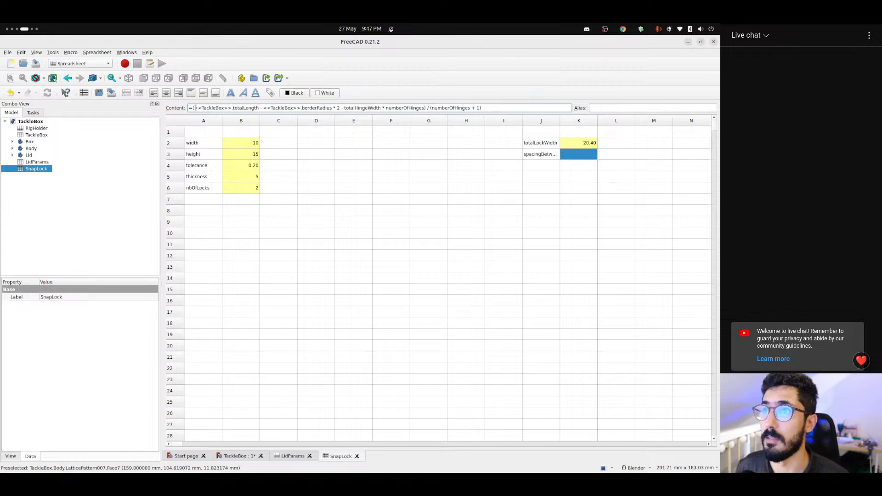
Adapt the K3 formula to the locks by replacing totalHingeWidth with totalLockWidth and both numberOfHinges references with nbOfLocks
{"action": "double_click", "coordinate": [245, 108]}
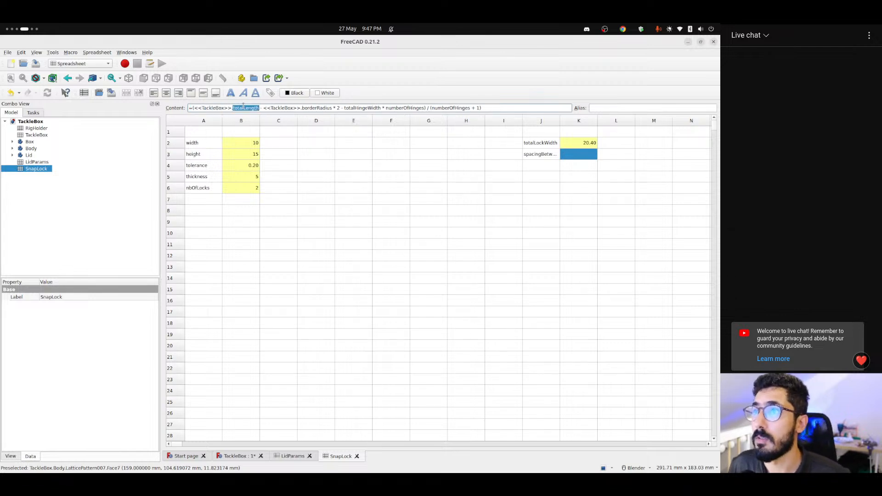
{"action": "double_click", "coordinate": [317, 108]}
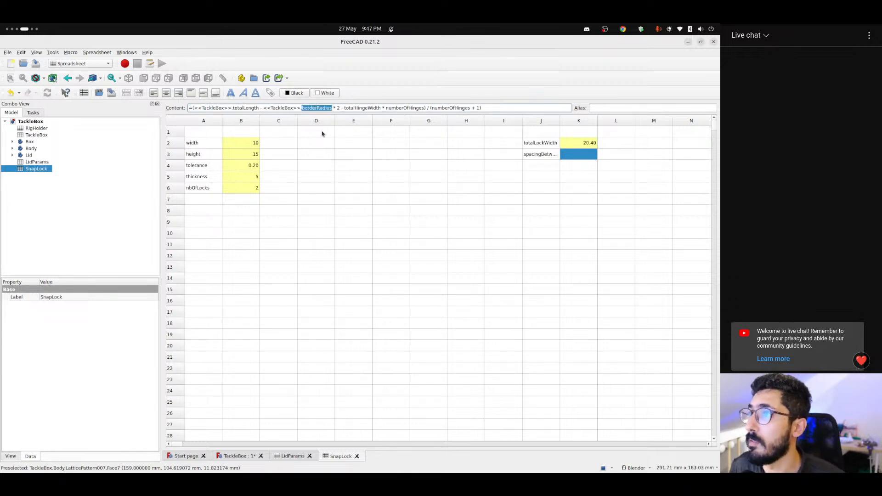
{"action": "left_click_drag", "start_coordinate": [339, 108], "coordinate": [261, 109]}
{"action": "left_click_drag", "start_coordinate": [348, 108], "coordinate": [378, 108]}
{"action": "double_click", "coordinate": [366, 107]}
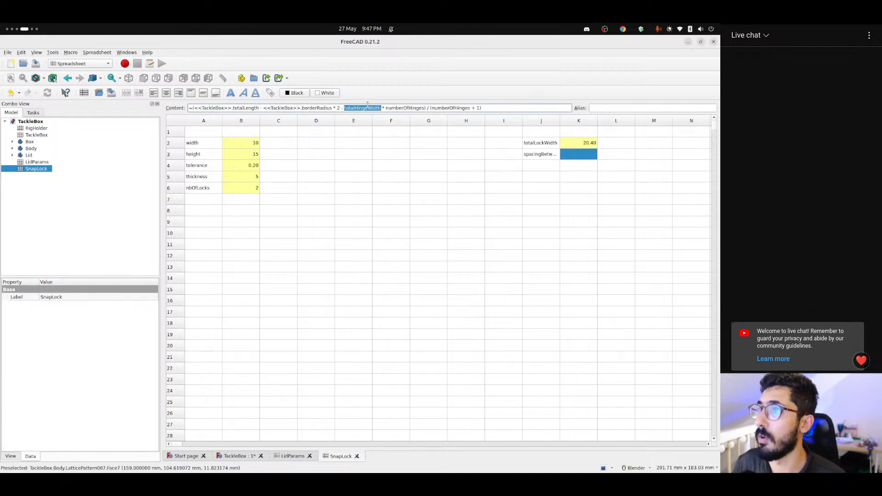
{"action": "type", "text": "totalLockWidth"}
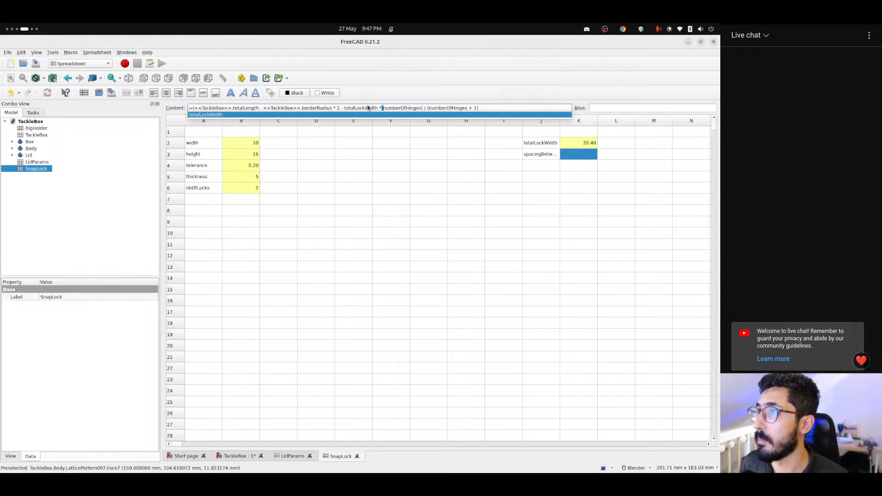
{"action": "key", "text": "ctrl+shift+Right"}
{"action": "type", "text": "nv"}
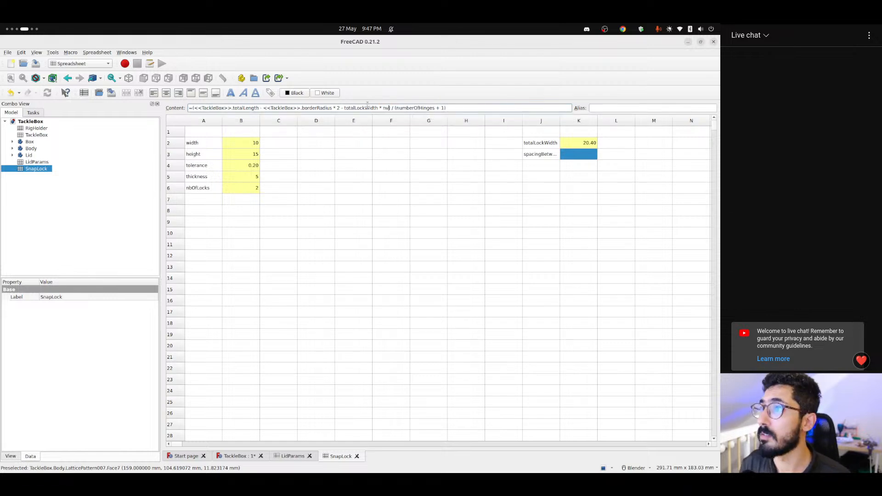
{"action": "key", "text": "BackSpace"}
{"action": "type", "text": "bOfL"}
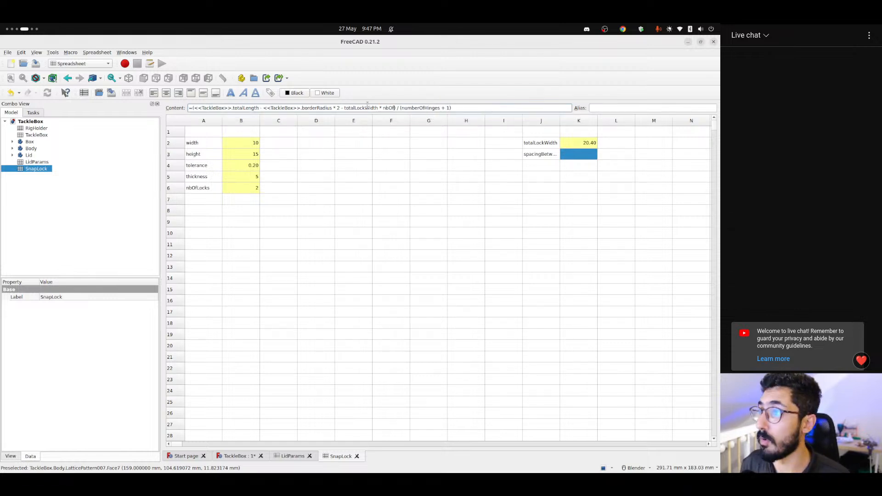
{"action": "type", "text": "ocks"}
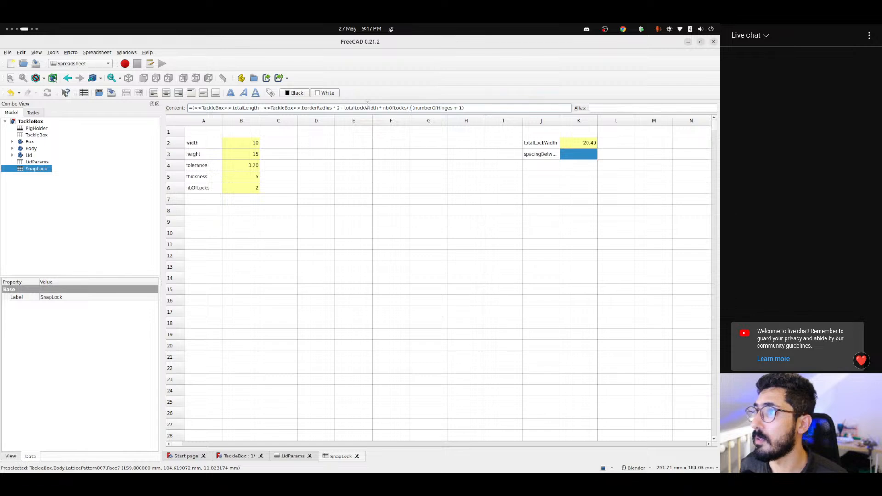
{"action": "key", "text": "ctrl+shift+Right"}
{"action": "type", "text": "nbOfLocks"}
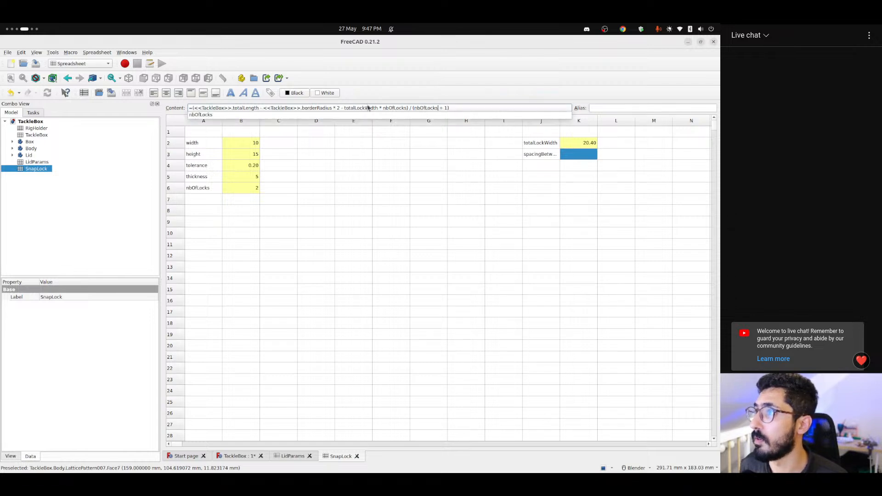
{"action": "key", "text": "Return"}
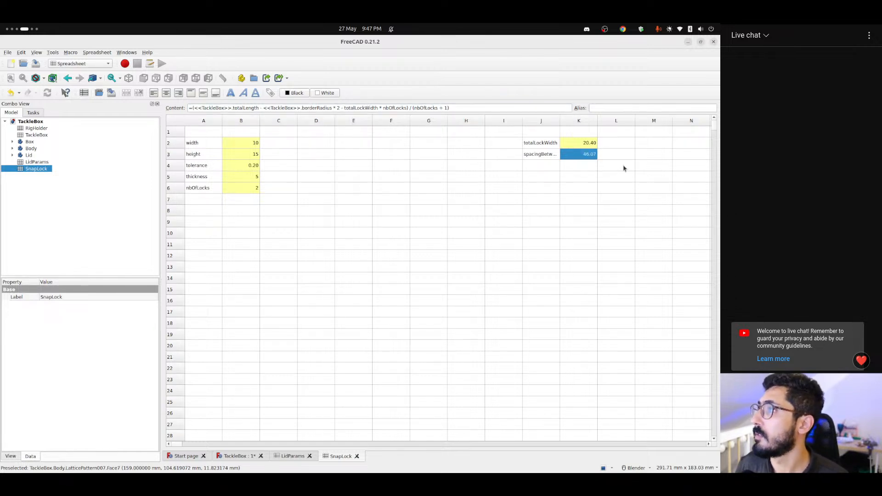
Assign an alias matching the spacingBetweenLocks label to its value cell K3
{"action": "left_click", "coordinate": [578, 168]}
{"action": "left_click", "coordinate": [589, 156]}
{"action": "left_click", "coordinate": [536, 154]}
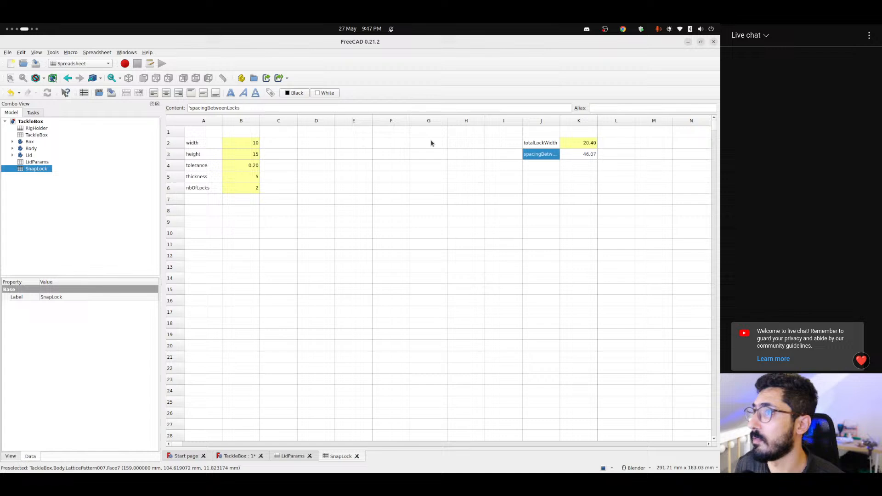
{"action": "double_click", "coordinate": [225, 109]}
{"action": "left_click", "coordinate": [584, 166]}
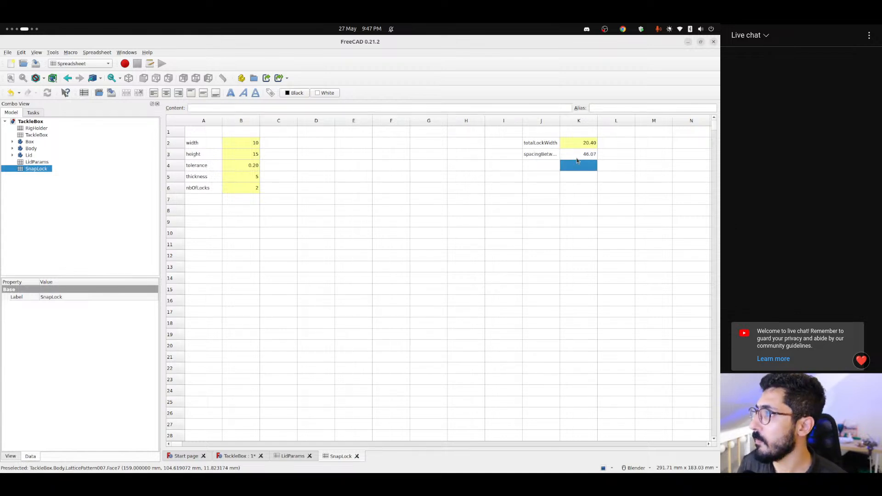
{"action": "left_click", "coordinate": [578, 152]}
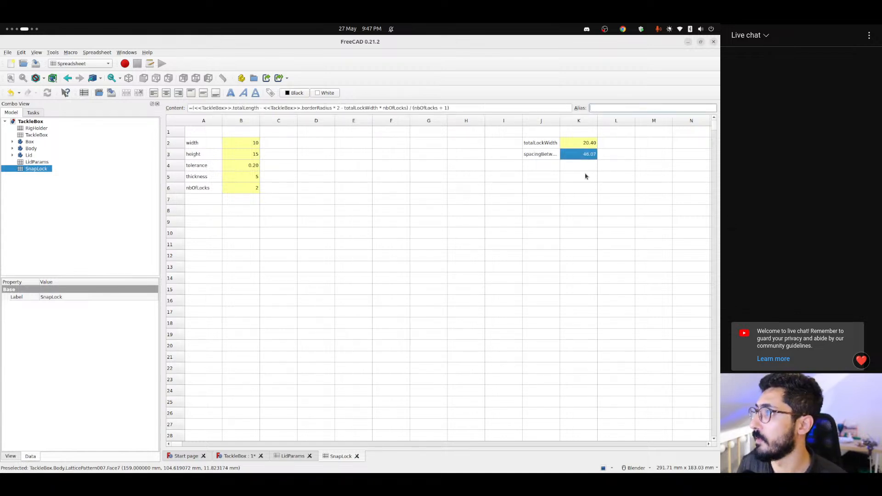
{"action": "left_click", "coordinate": [542, 164]}
Widen column J of the SnapLock spreadsheet to fit the full spacingBetweenLocks label
{"action": "left_click", "coordinate": [542, 155]}
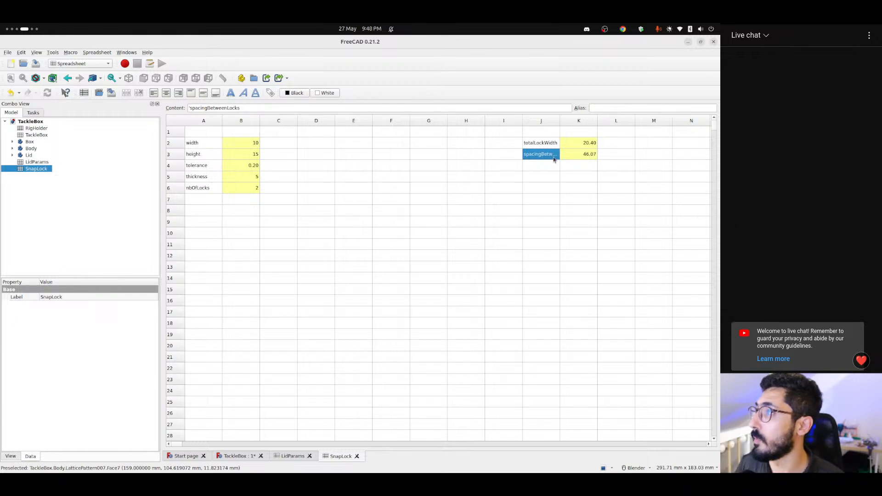
{"action": "left_click", "coordinate": [552, 169]}
{"action": "left_click", "coordinate": [547, 145]}
{"action": "double_click", "coordinate": [559, 118]}
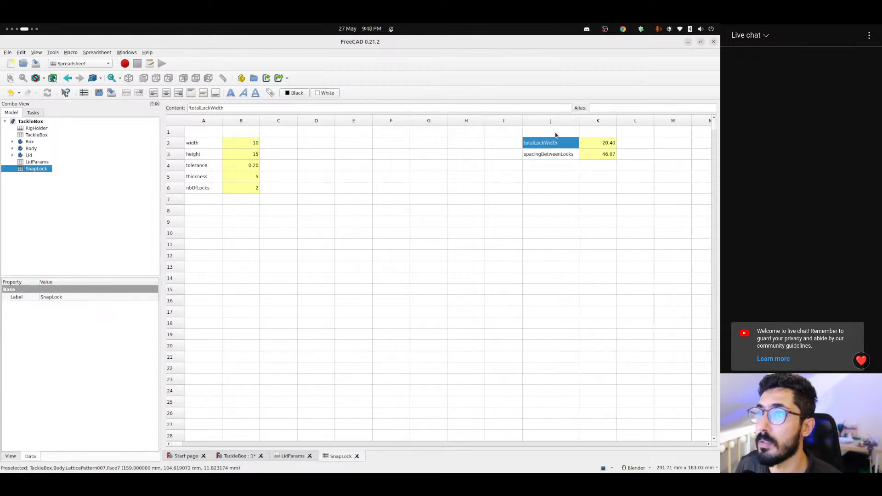
Save the TackleBox document with the completed SnapLock parameters
{"action": "left_click", "coordinate": [203, 178]}
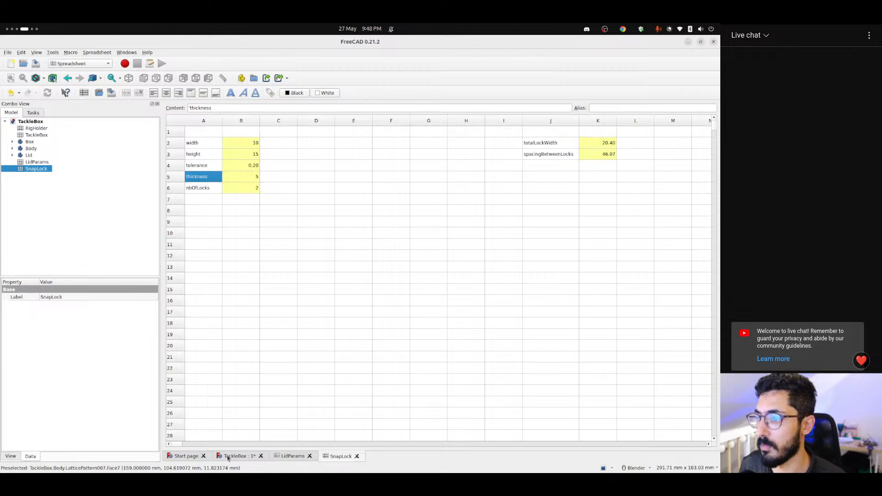
{"action": "left_click", "coordinate": [298, 327]}
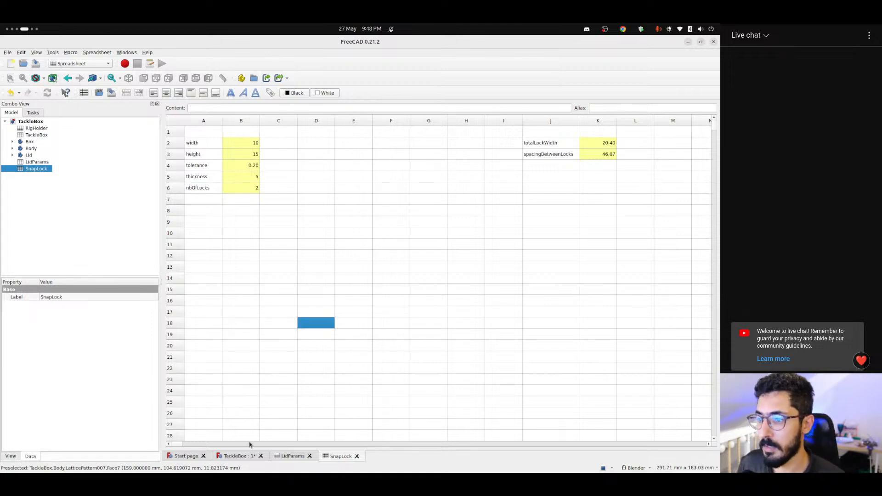
{"action": "key", "text": "ctrl+s"}
Examine the closed tackle box in the 3D model and show it from the right side
{"action": "left_click", "coordinate": [236, 456]}
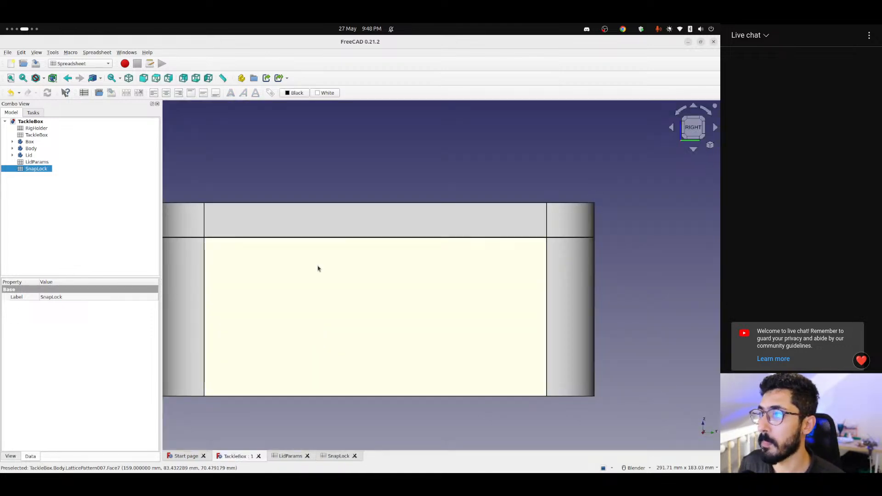
{"action": "scroll", "coordinate": [316, 267], "scroll_direction": "down", "scroll_amount": 3}
{"action": "middle_click_drag", "start_coordinate": [360, 282], "coordinate": [335, 318], "text": "shift"}
{"action": "scroll", "coordinate": [373, 317], "scroll_direction": "up", "scroll_amount": 3}
{"action": "middle_click_drag", "start_coordinate": [379, 291], "coordinate": [375, 334]}
{"action": "middle_click_drag", "start_coordinate": [333, 288], "coordinate": [498, 235], "text": "shift"}
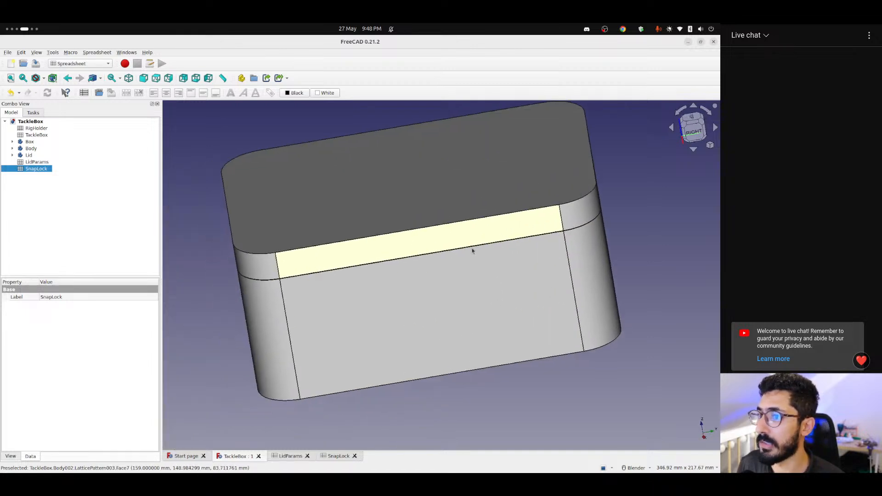
{"action": "left_click", "coordinate": [694, 132]}
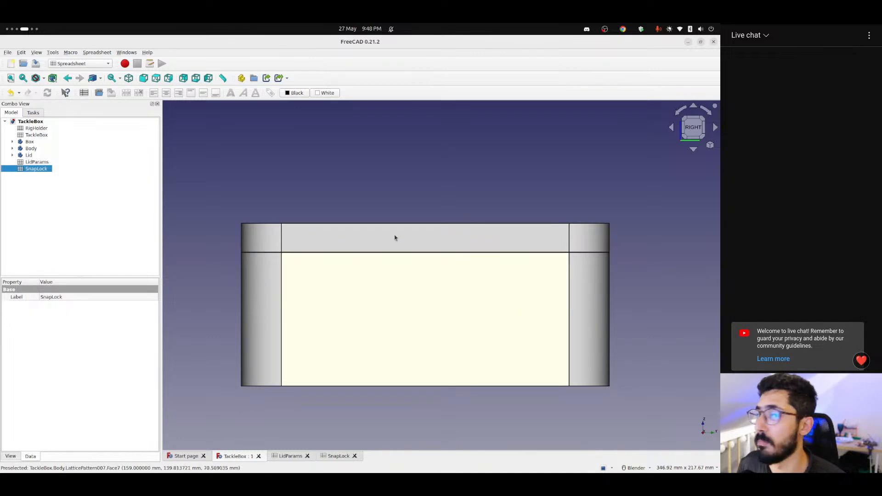
Make the Lid body the active body and clear the selection
{"action": "left_click", "coordinate": [29, 155]}
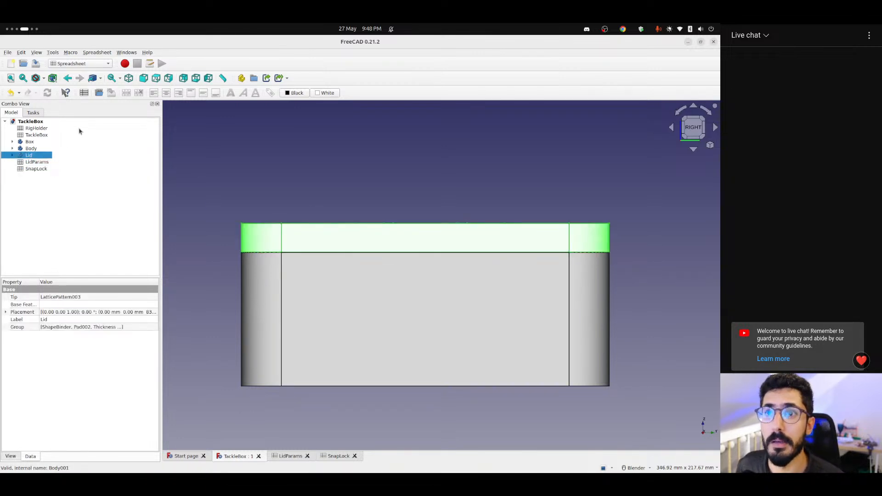
{"action": "right_click", "coordinate": [27, 158]}
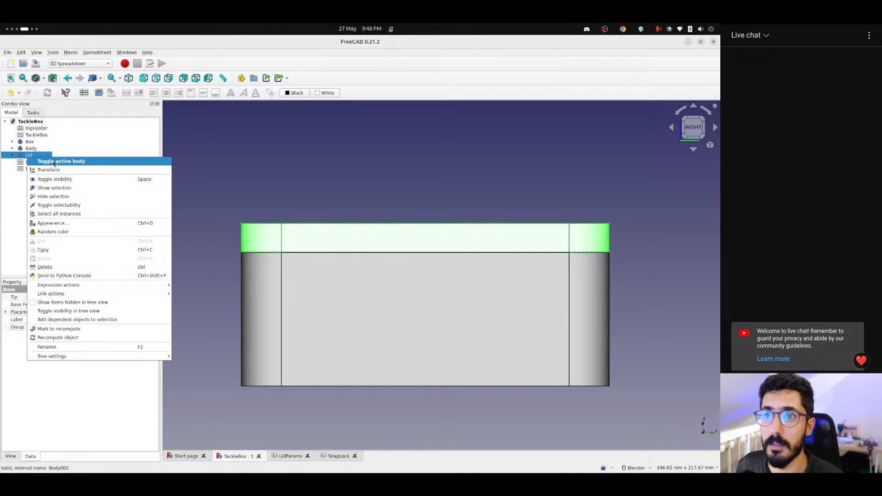
{"action": "left_click", "coordinate": [54, 162]}
{"action": "left_click", "coordinate": [10, 113]}
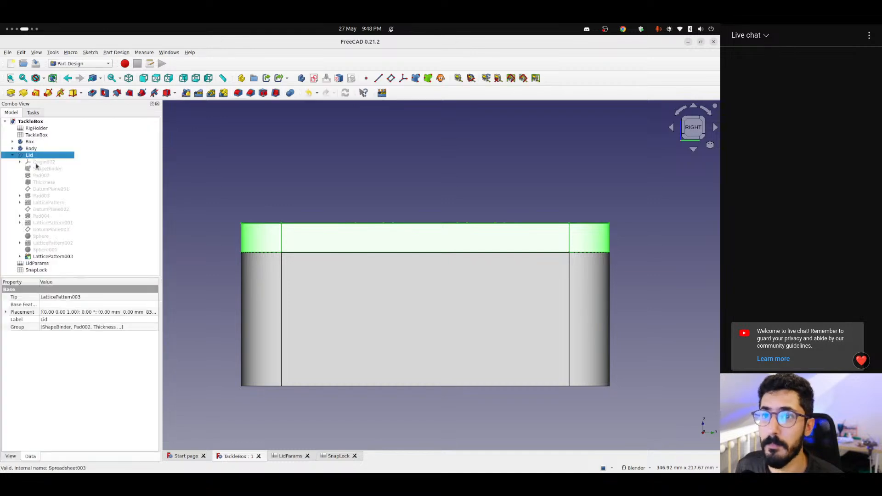
{"action": "left_click", "coordinate": [167, 186]}
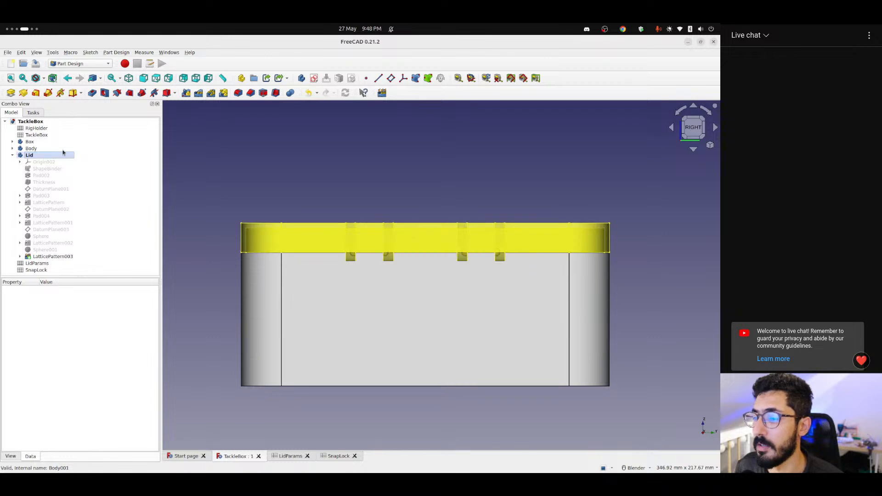
Check the spacingBetweenLocks entry in the SnapLock spreadsheet and return to the TackleBox model
{"action": "middle_click_drag", "start_coordinate": [469, 203], "coordinate": [448, 227], "text": "shift"}
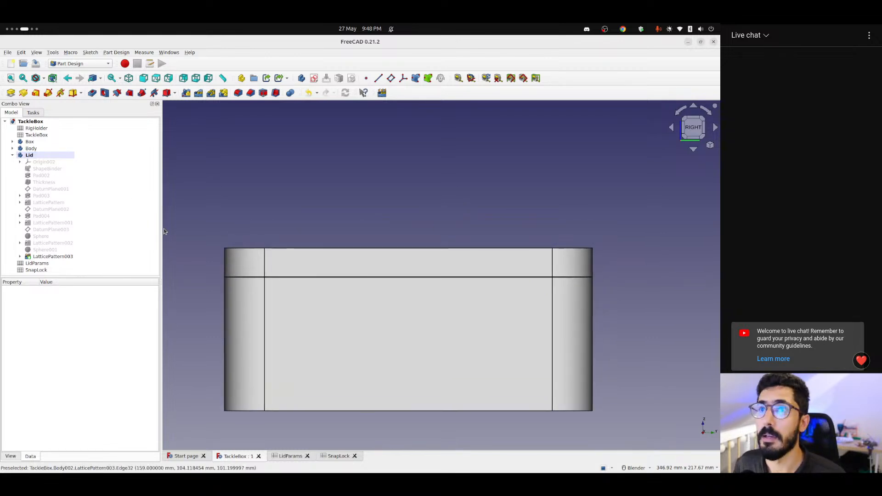
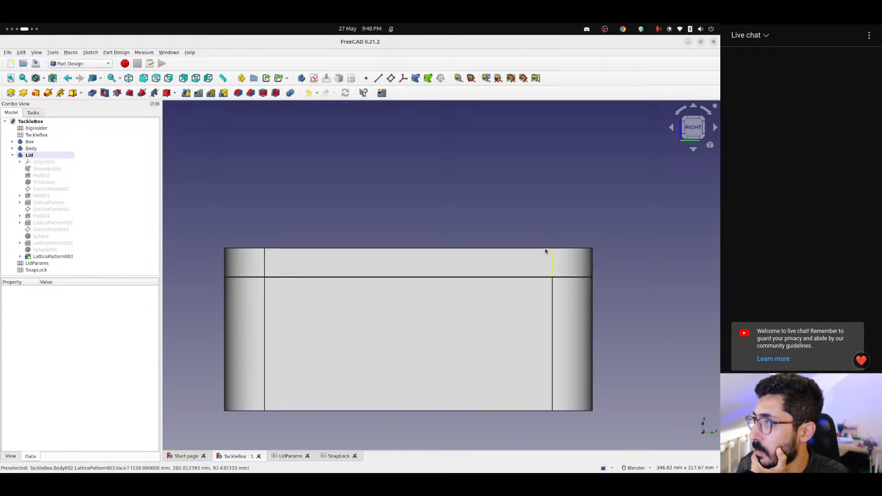
{"action": "left_click", "coordinate": [336, 455]}
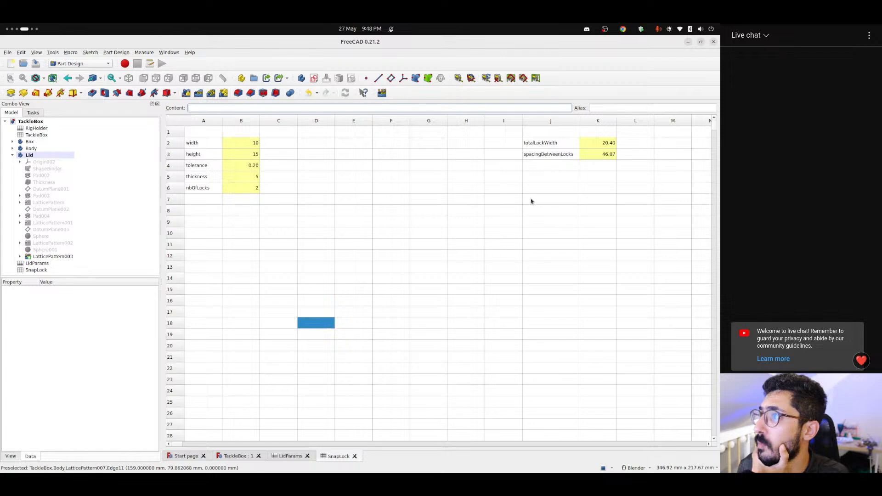
{"action": "left_click", "coordinate": [563, 156]}
{"action": "left_click", "coordinate": [246, 455]}
{"action": "middle_click_drag", "start_coordinate": [520, 294], "coordinate": [507, 313]}
{"action": "scroll", "coordinate": [506, 269], "scroll_direction": "down", "scroll_amount": 1}
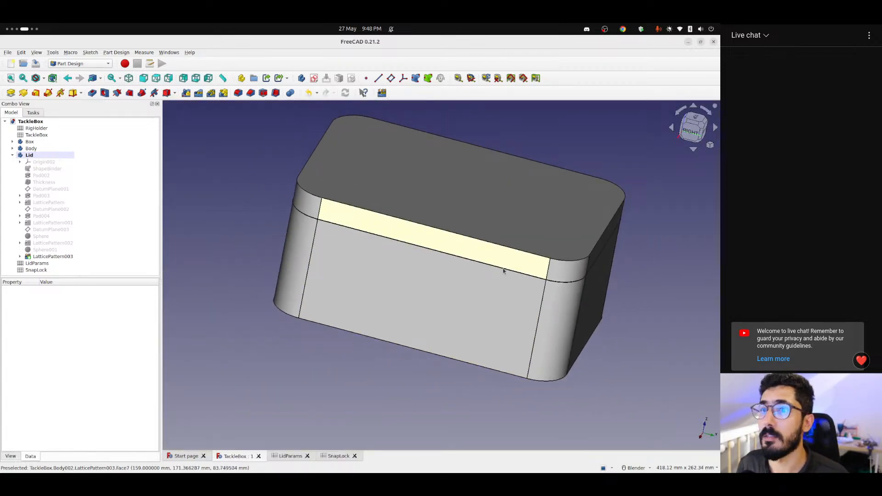
Show the Lid body's origin and start a new datum plane attached to its XZ plane
{"action": "left_click", "coordinate": [38, 163]}
{"action": "key", "text": "space"}
{"action": "middle_click_drag", "start_coordinate": [398, 307], "coordinate": [433, 291]}
{"action": "left_click", "coordinate": [686, 128]}
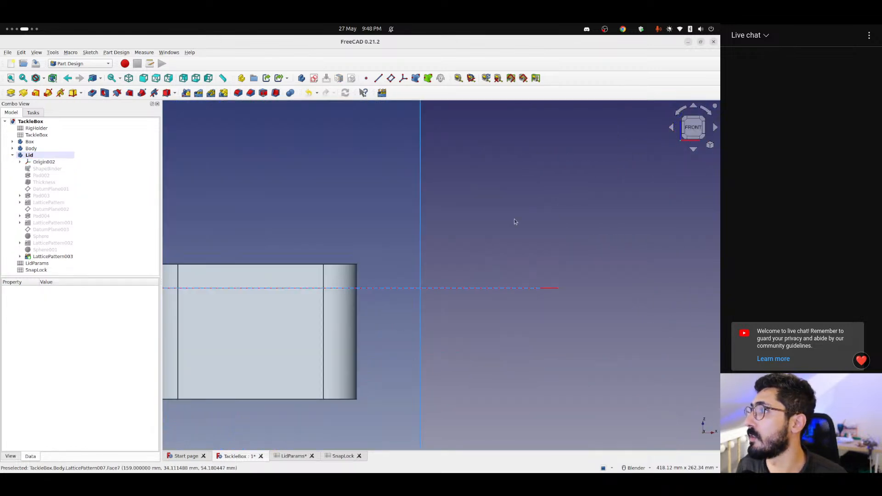
{"action": "middle_click_drag", "start_coordinate": [318, 276], "coordinate": [554, 224], "text": "shift"}
{"action": "middle_click_drag", "start_coordinate": [448, 269], "coordinate": [443, 308]}
{"action": "scroll", "coordinate": [525, 287], "scroll_direction": "down", "scroll_amount": 5}
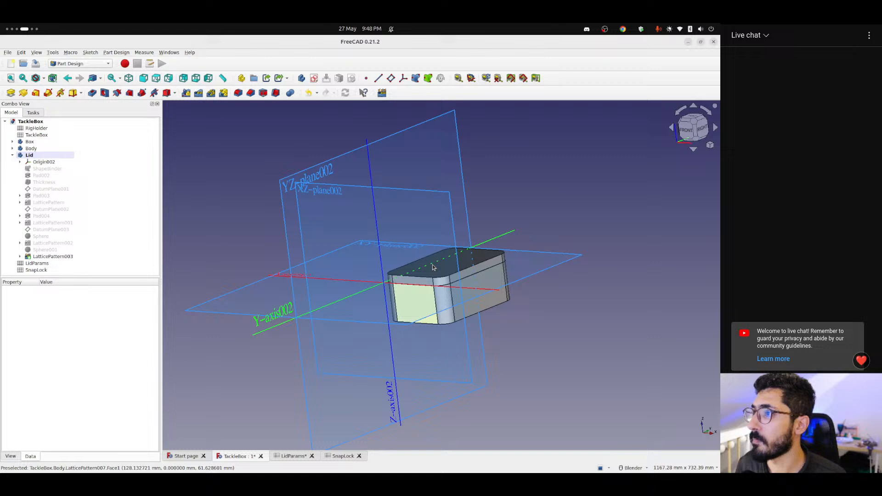
{"action": "left_click", "coordinate": [447, 198]}
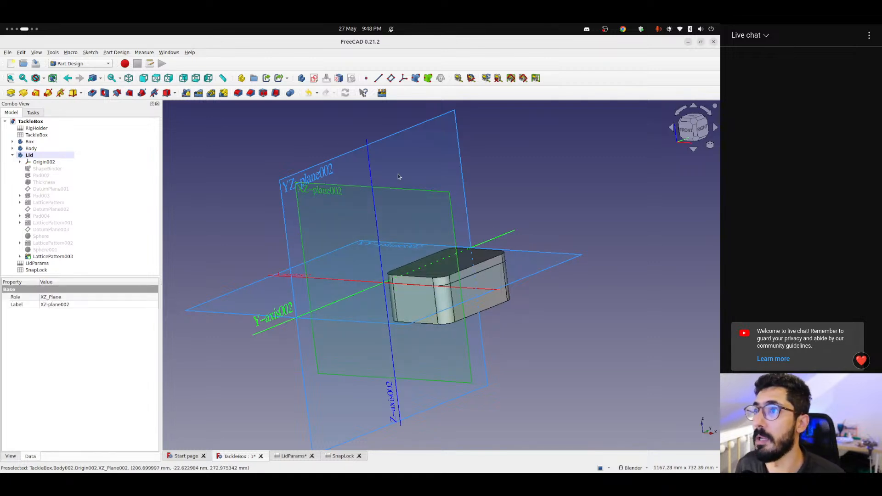
{"action": "left_click", "coordinate": [390, 78]}
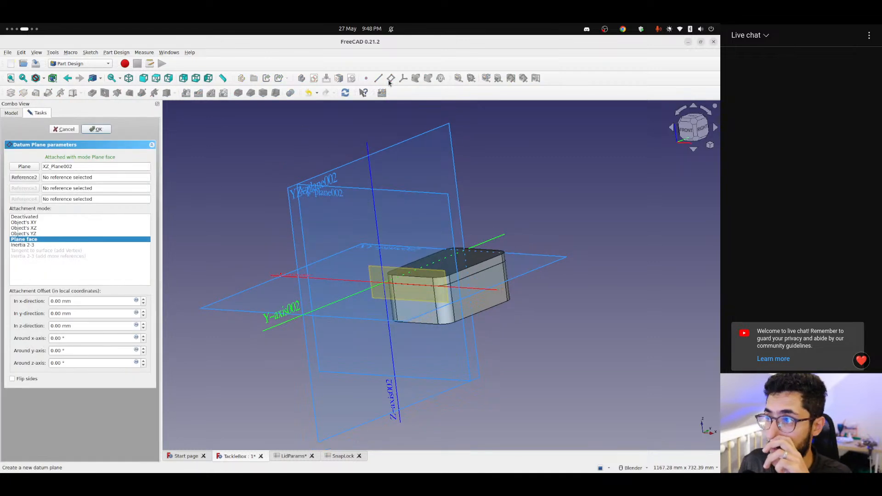
Try z-direction offsets of 17 mm and -31 mm on the datum plane to find the direction toward the box
{"action": "left_click", "coordinate": [81, 326]}
{"action": "scroll", "coordinate": [80, 326], "scroll_direction": "up", "scroll_amount": 16}
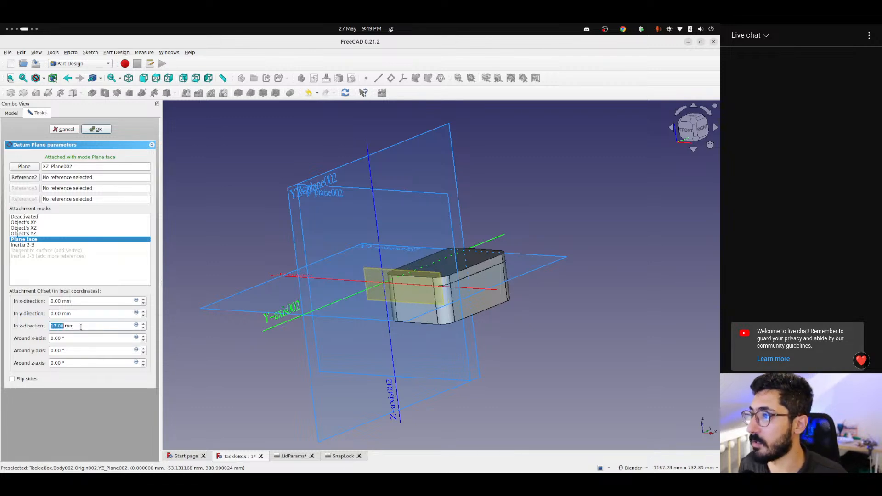
{"action": "middle_click_drag", "start_coordinate": [500, 373], "coordinate": [383, 346]}
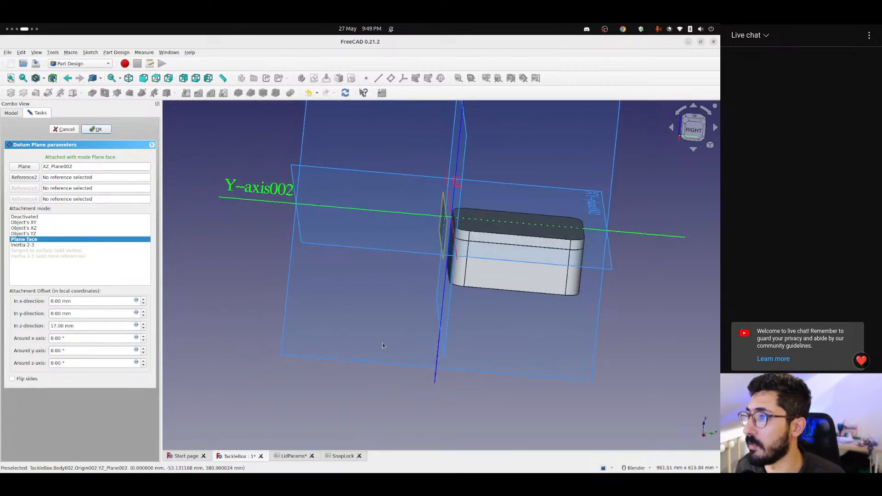
{"action": "left_click", "coordinate": [77, 326]}
{"action": "scroll", "coordinate": [77, 326], "scroll_direction": "up", "scroll_amount": 13}
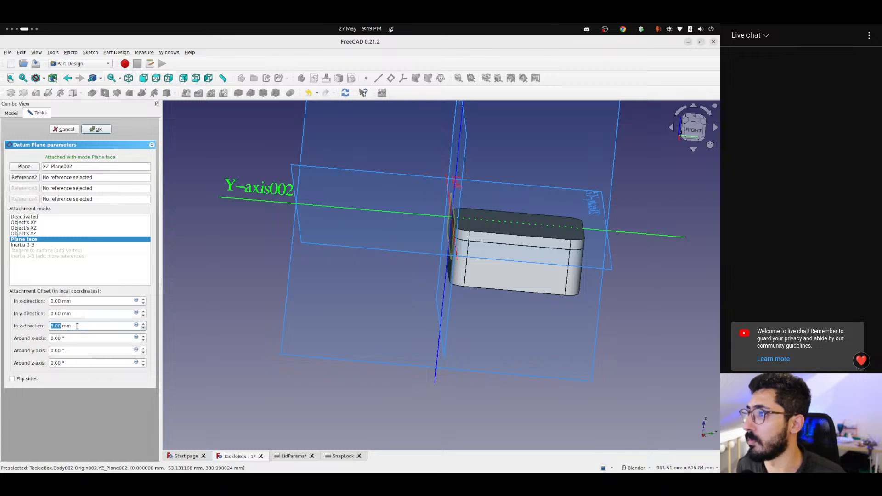
{"action": "scroll", "coordinate": [77, 326], "scroll_direction": "up", "scroll_amount": 1}
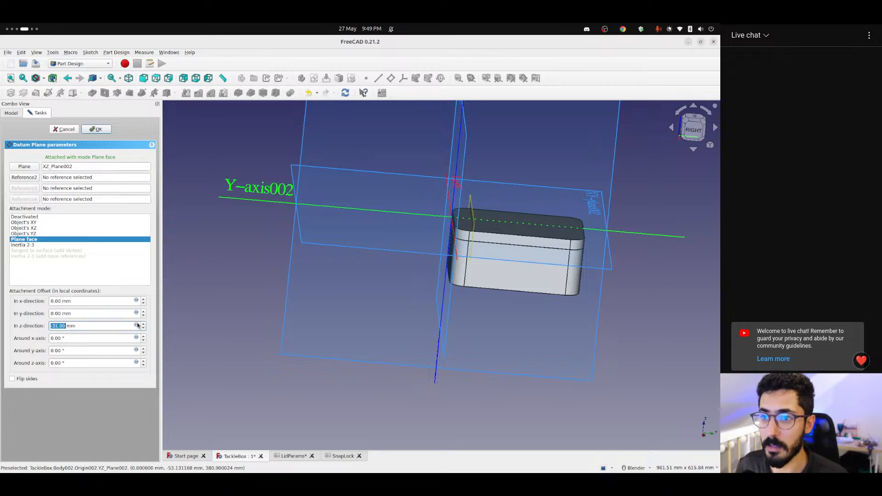
Set the datum plane's z offset to the expression -<<TackleBox>>.borderRadius - <<SnapLock>>.spacingBetweenLocks and accept the plane
{"action": "left_click", "coordinate": [136, 326]}
{"action": "type", "text": "-"}
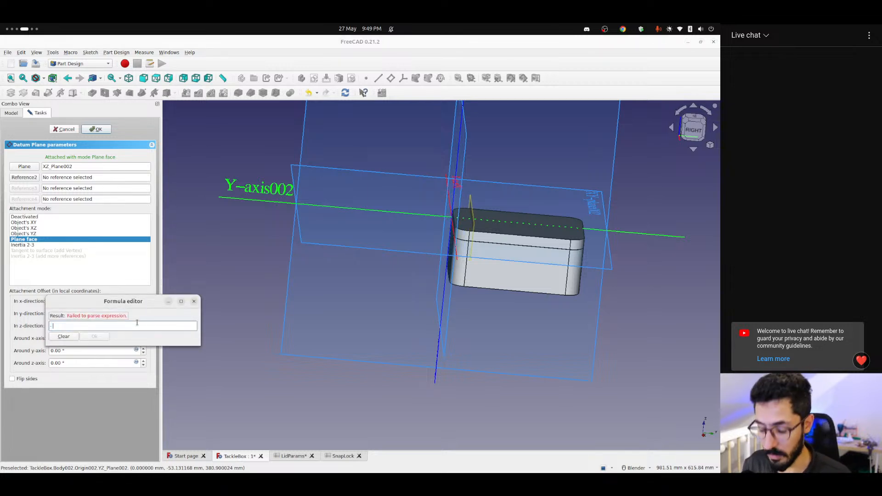
{"action": "type", "text": " <<"}
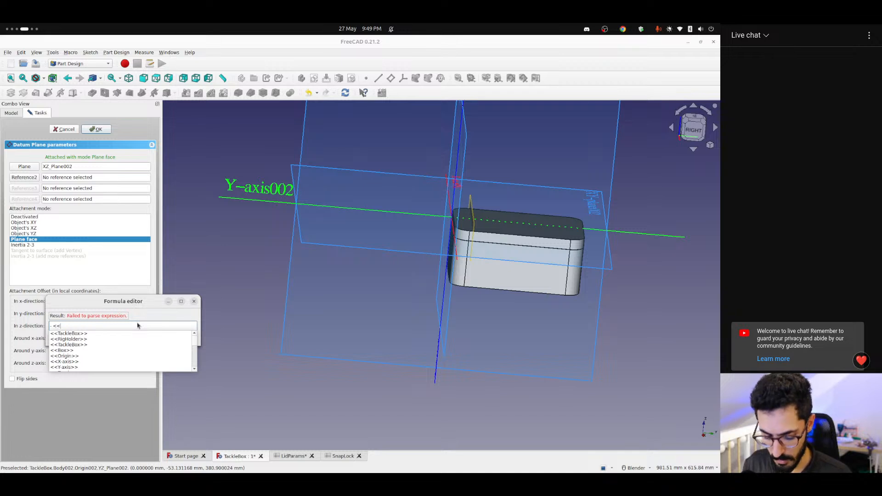
{"action": "type", "text": "tac"}
{"action": "key", "text": "Down"}
{"action": "key", "text": "Down"}
{"action": "type", "text": "b"}
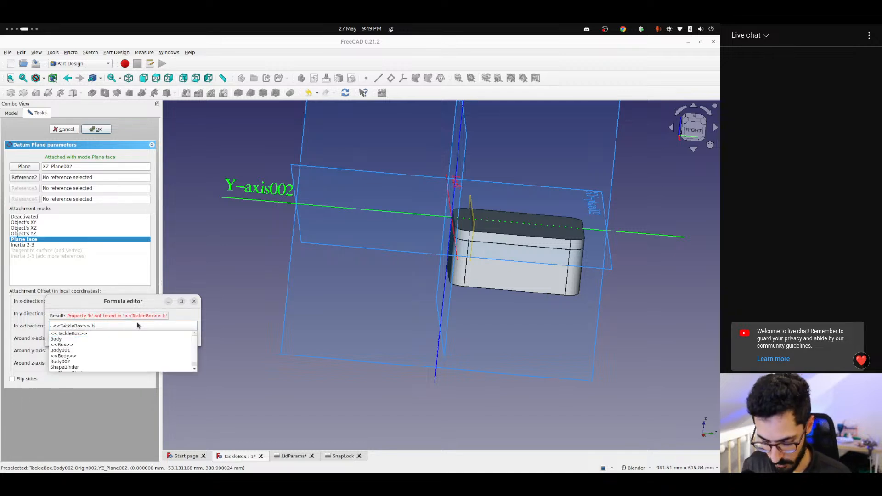
{"action": "type", "text": "order"}
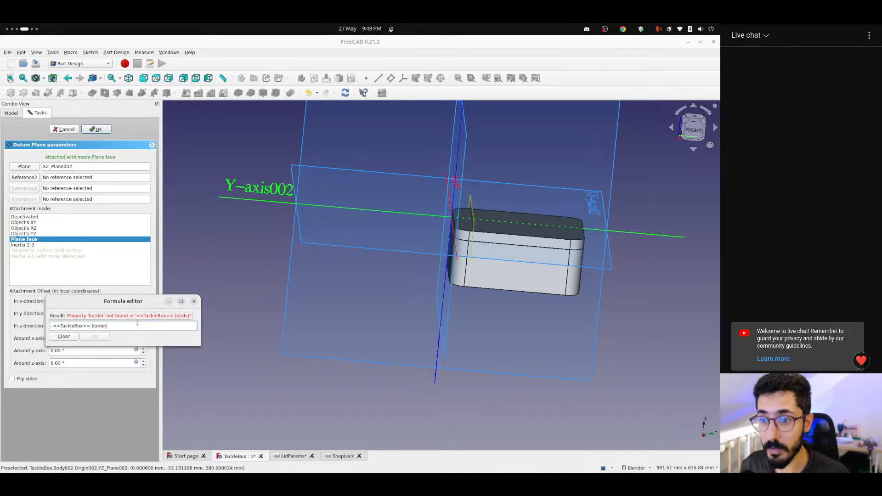
{"action": "type", "text": "Radius"}
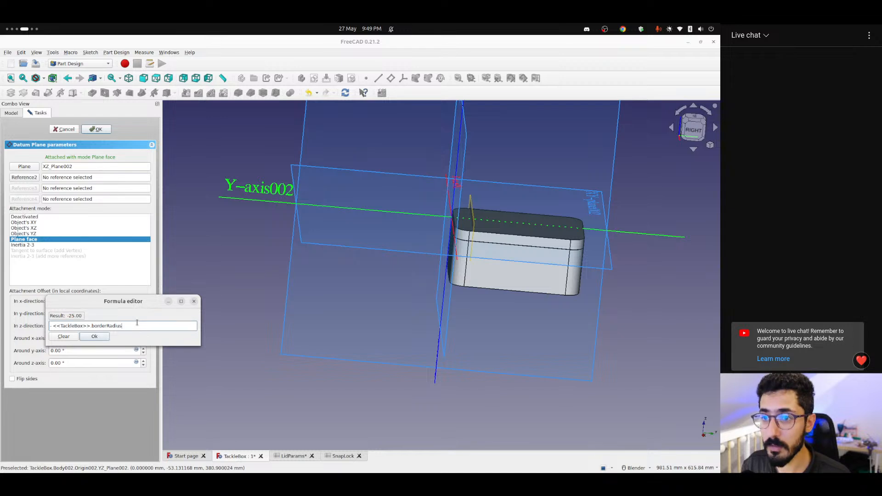
{"action": "type", "text": " - "}
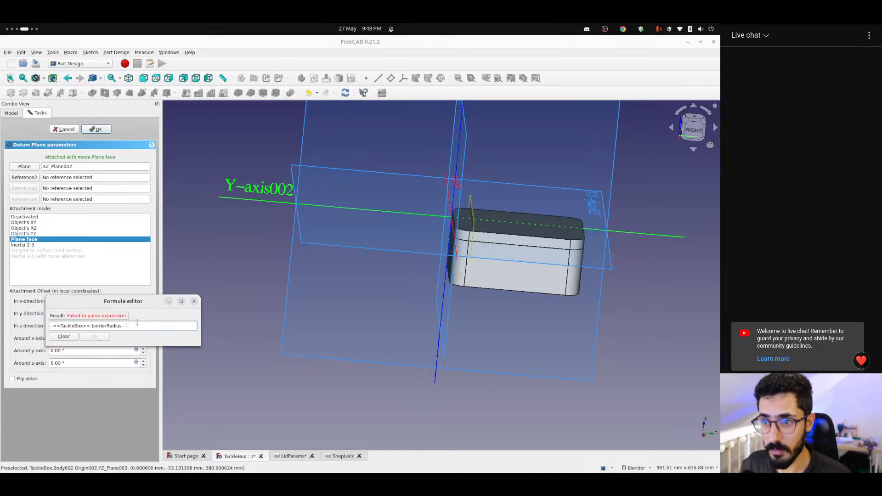
{"action": "type", "text": "<<"}
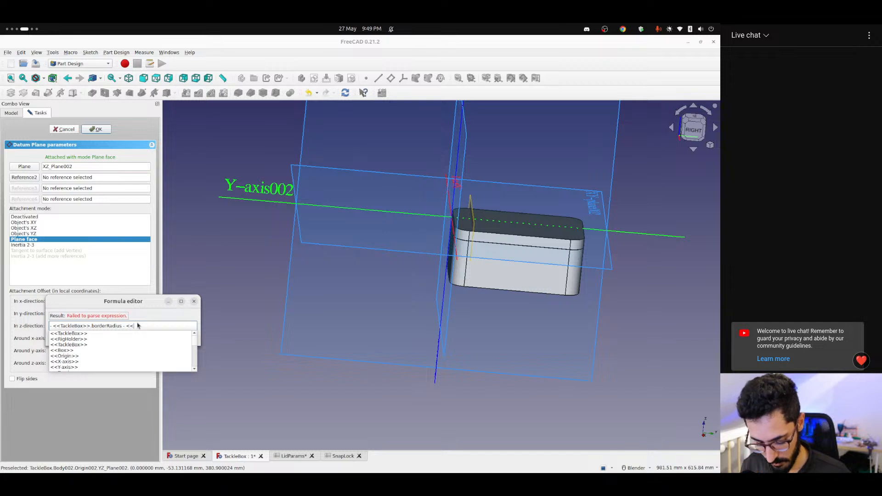
{"action": "type", "text": "SnapLock>>."}
{"action": "key", "text": "Down"}
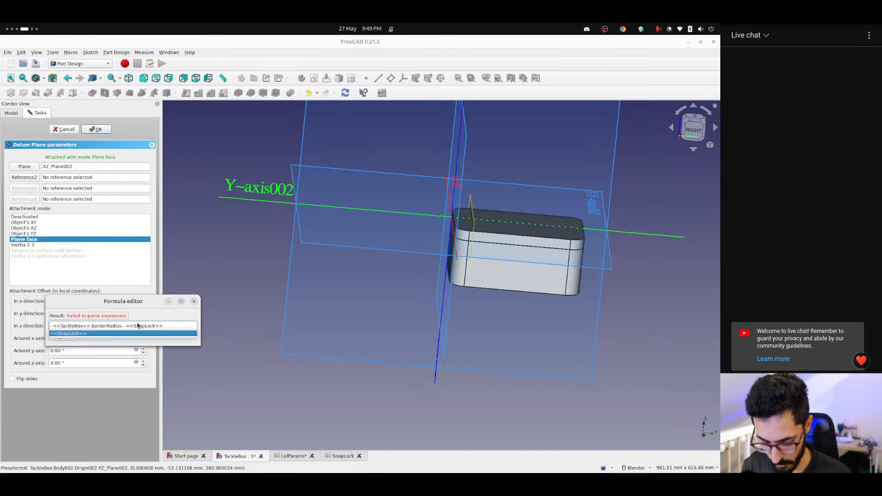
{"action": "key", "text": "Return"}
{"action": "type", "text": "spacingBetweenLocks"}
{"action": "key", "text": "Down"}
{"action": "key", "text": "Return"}
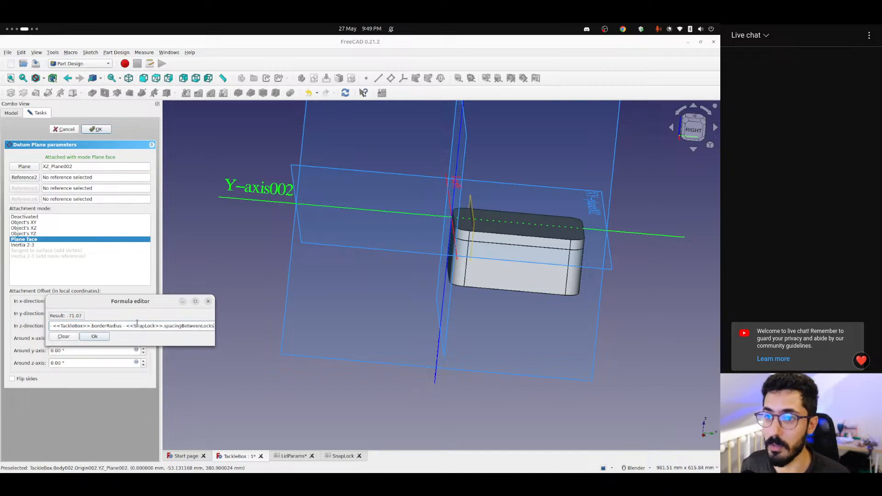
{"action": "left_click", "coordinate": [95, 337]}
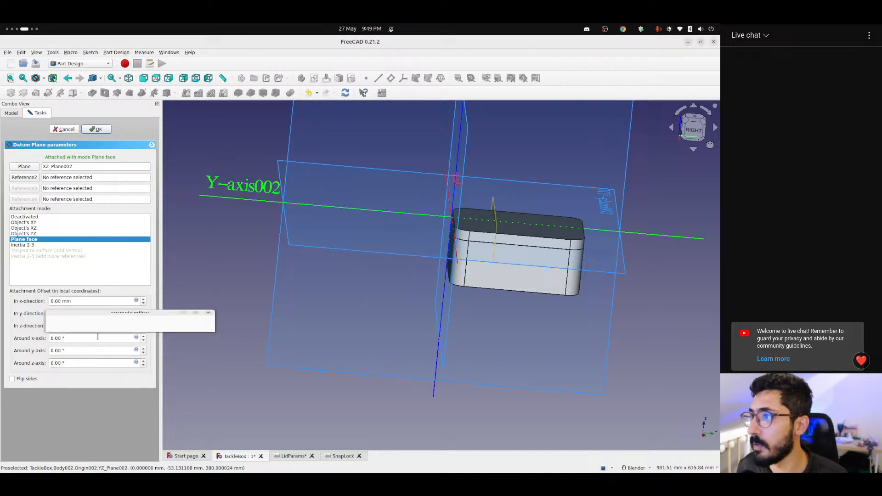
{"action": "left_click", "coordinate": [97, 129]}
Hide the Lid origin and create a new sketch on the new datum plane
{"action": "left_click", "coordinate": [44, 161]}
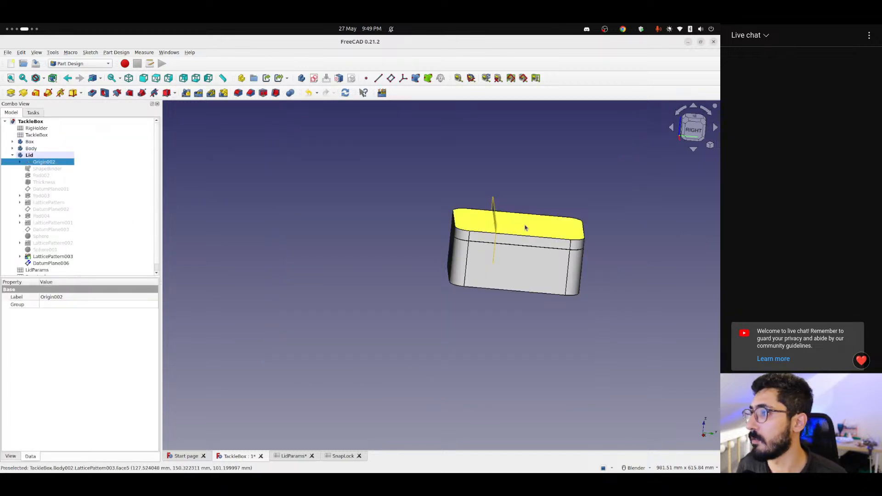
{"action": "scroll", "coordinate": [524, 228], "scroll_direction": "up", "scroll_amount": 4}
{"action": "middle_click_drag", "start_coordinate": [525, 228], "coordinate": [486, 258]}
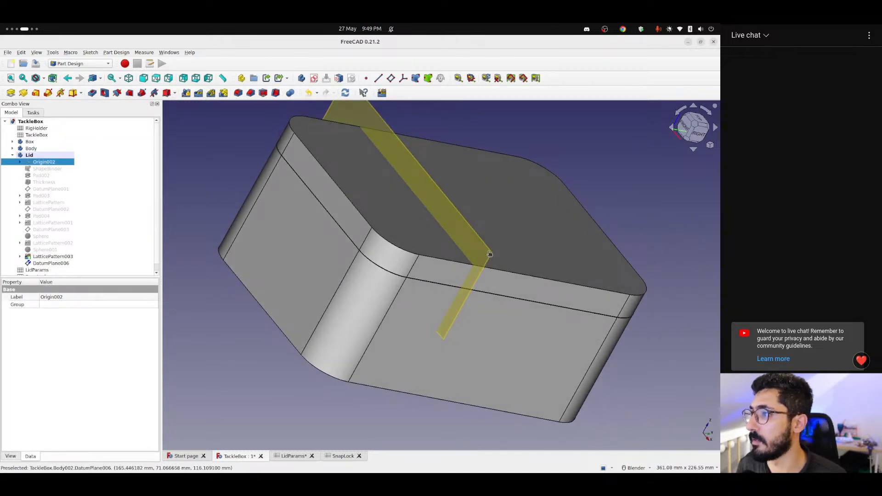
{"action": "left_click", "coordinate": [489, 253]}
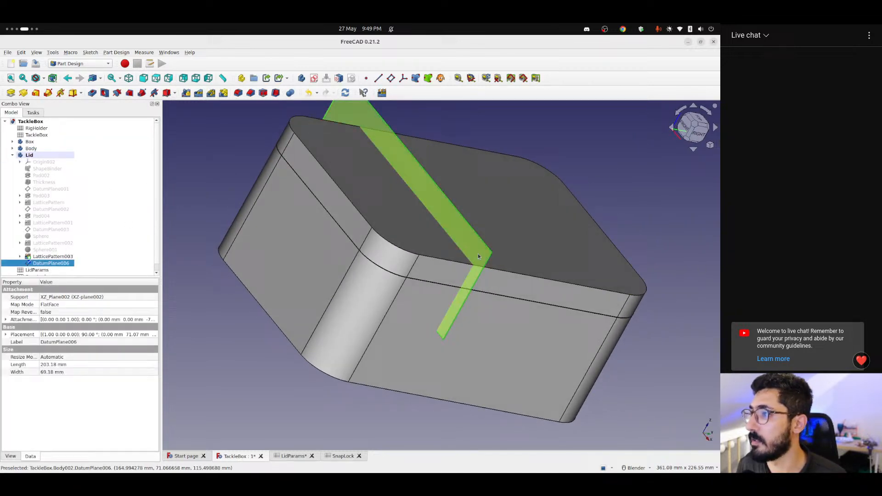
{"action": "left_click", "coordinate": [313, 79]}
{"action": "scroll", "coordinate": [501, 233], "scroll_direction": "up", "scroll_amount": 10}
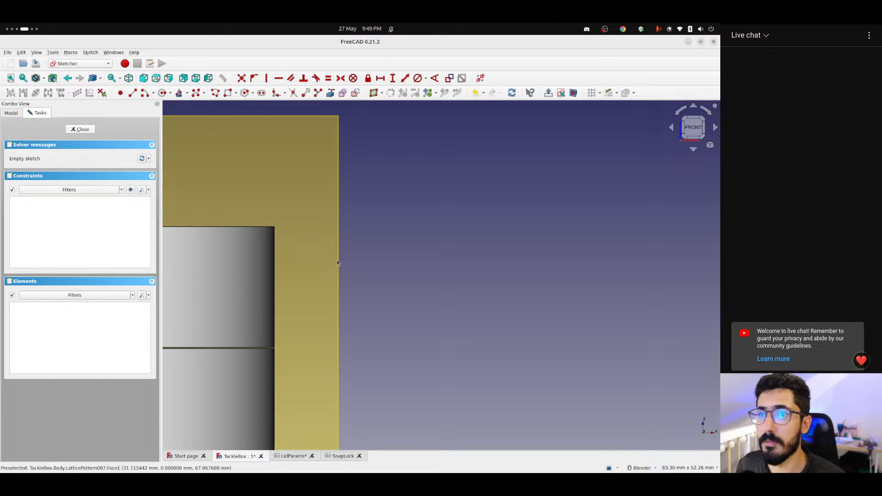
Examine the box's front profile from the hinge side to the lid's opposite outer edge
{"action": "left_click", "coordinate": [10, 113]}
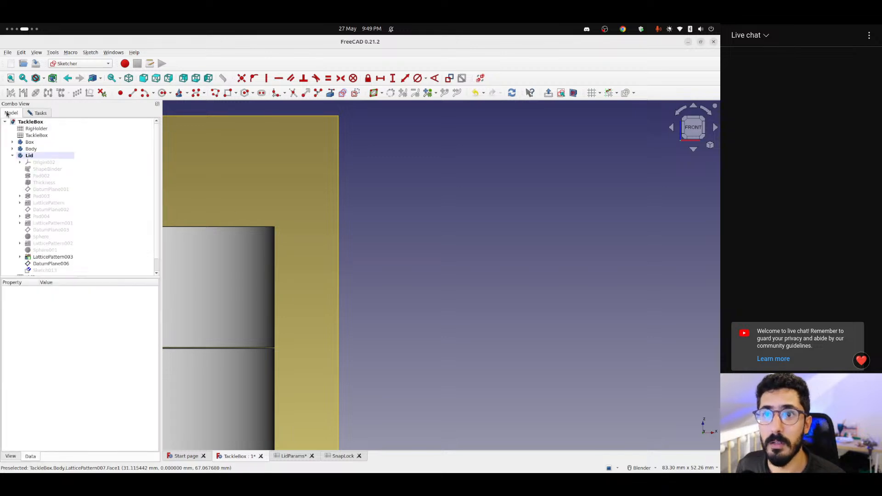
{"action": "scroll", "coordinate": [58, 205], "scroll_direction": "down", "scroll_amount": 1}
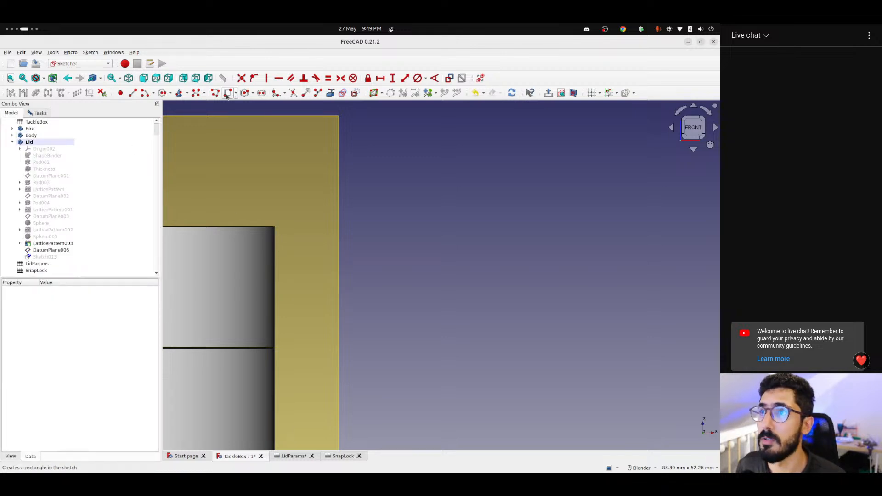
{"action": "scroll", "coordinate": [321, 238], "scroll_direction": "down", "scroll_amount": 5}
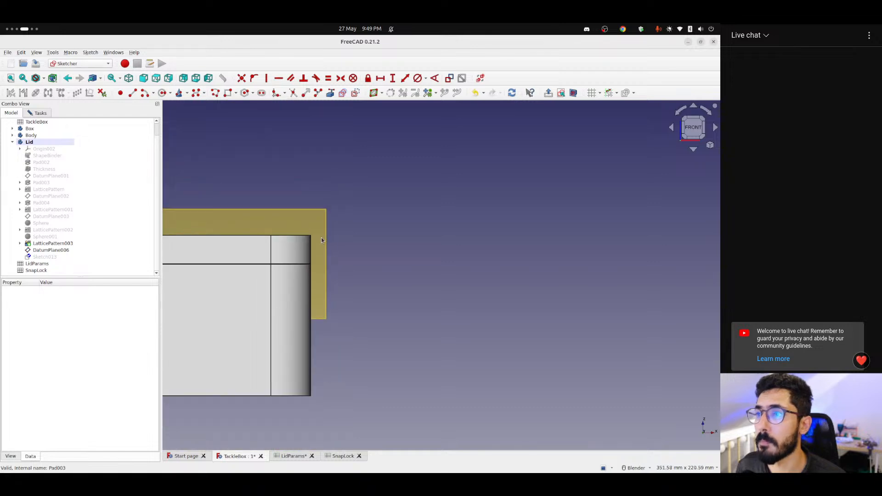
{"action": "scroll", "coordinate": [319, 239], "scroll_direction": "down", "scroll_amount": 1}
{"action": "middle_click_drag", "start_coordinate": [236, 246], "coordinate": [327, 242], "text": "shift"}
{"action": "scroll", "coordinate": [292, 243], "scroll_direction": "up", "scroll_amount": 6}
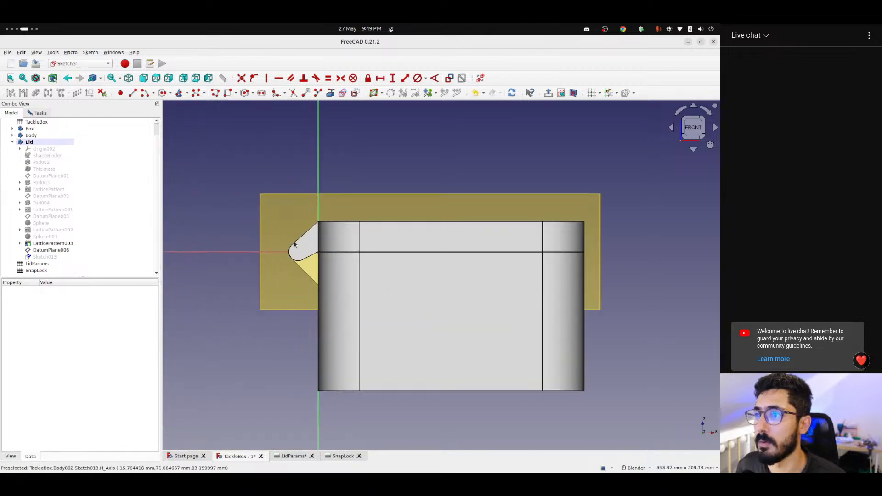
{"action": "scroll", "coordinate": [381, 221], "scroll_direction": "down", "scroll_amount": 1}
{"action": "middle_click_drag", "start_coordinate": [398, 223], "coordinate": [169, 228], "text": "shift"}
{"action": "scroll", "coordinate": [384, 224], "scroll_direction": "up", "scroll_amount": 7}
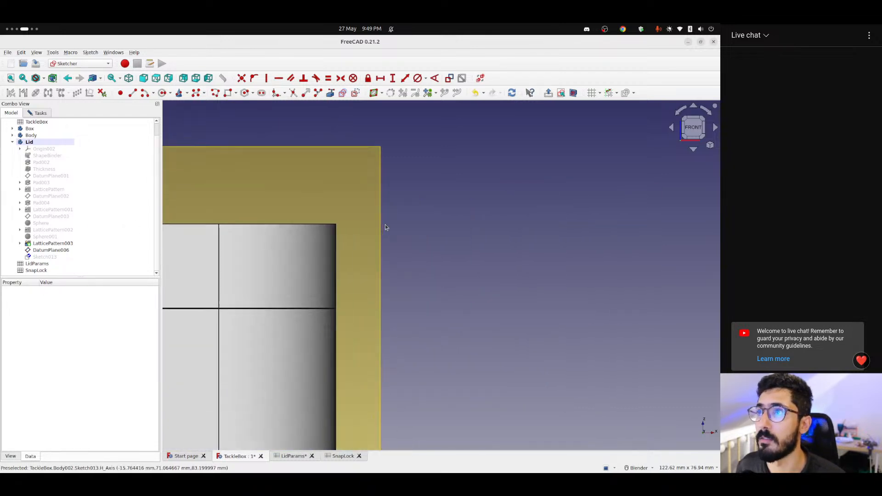
{"action": "middle_click_drag", "start_coordinate": [333, 227], "coordinate": [313, 206], "text": "shift"}
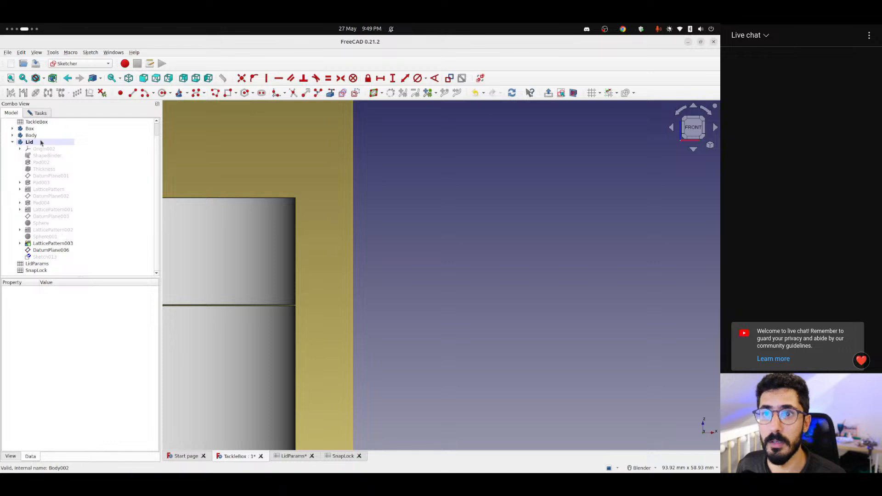
Hide the new datum plane and sketch a rectangle against the lid's outer wall opposite the hinges, above the horizontal axis
{"action": "left_click", "coordinate": [49, 251]}
{"action": "key", "text": "space"}
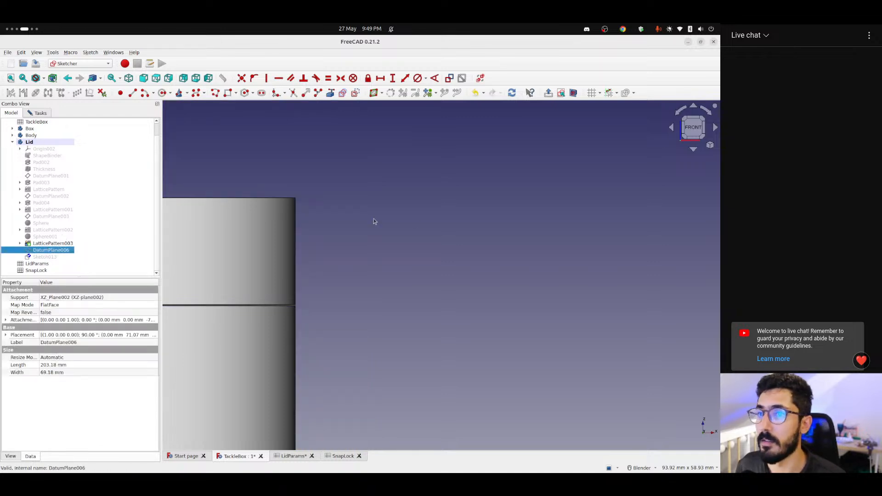
{"action": "left_click", "coordinate": [372, 240]}
{"action": "left_click", "coordinate": [229, 94]}
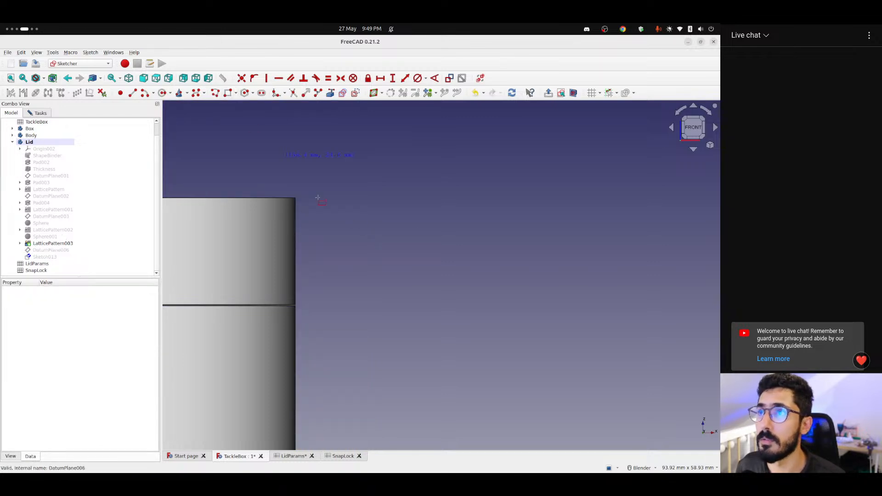
{"action": "left_click", "coordinate": [296, 212]}
{"action": "left_click", "coordinate": [356, 294]}
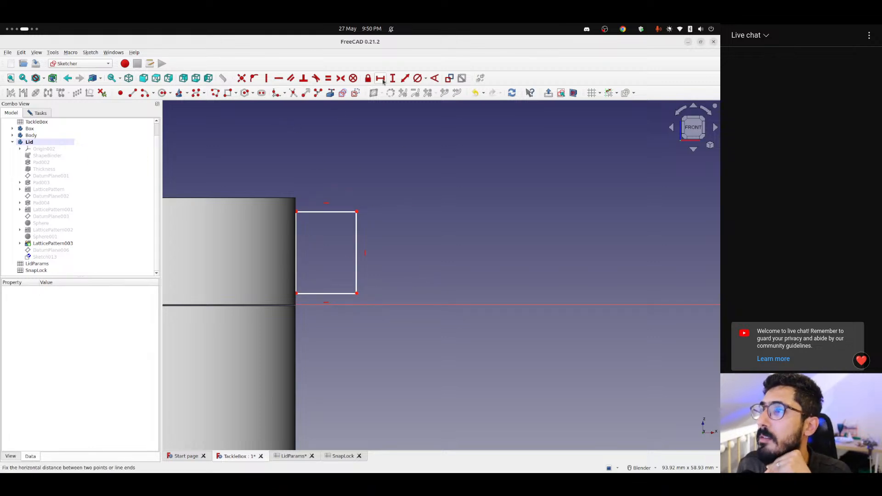
Turn on the section view at the sketch plane and hide the Box and the hinge Body
{"action": "scroll", "coordinate": [318, 173], "scroll_direction": "down", "scroll_amount": 4}
{"action": "scroll", "coordinate": [316, 174], "scroll_direction": "up", "scroll_amount": 3}
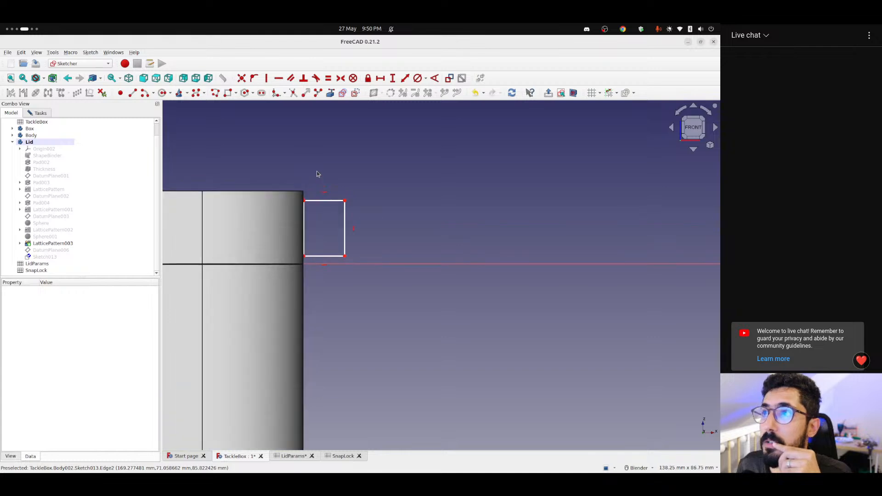
{"action": "left_click", "coordinate": [561, 94]}
{"action": "scroll", "coordinate": [238, 171], "scroll_direction": "down", "scroll_amount": 4}
{"action": "middle_click_drag", "start_coordinate": [248, 161], "coordinate": [502, 177], "text": "shift"}
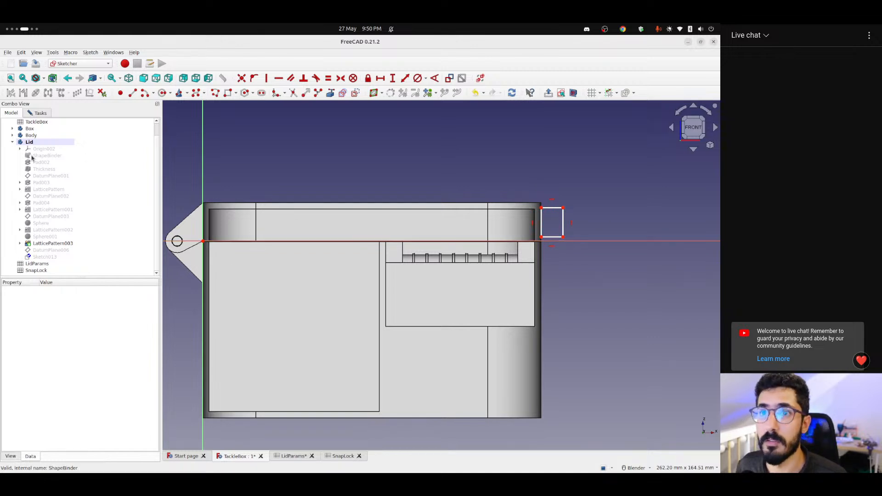
{"action": "left_click", "coordinate": [30, 129]}
{"action": "key", "text": "space"}
{"action": "left_click", "coordinate": [34, 136]}
{"action": "key", "text": "space"}
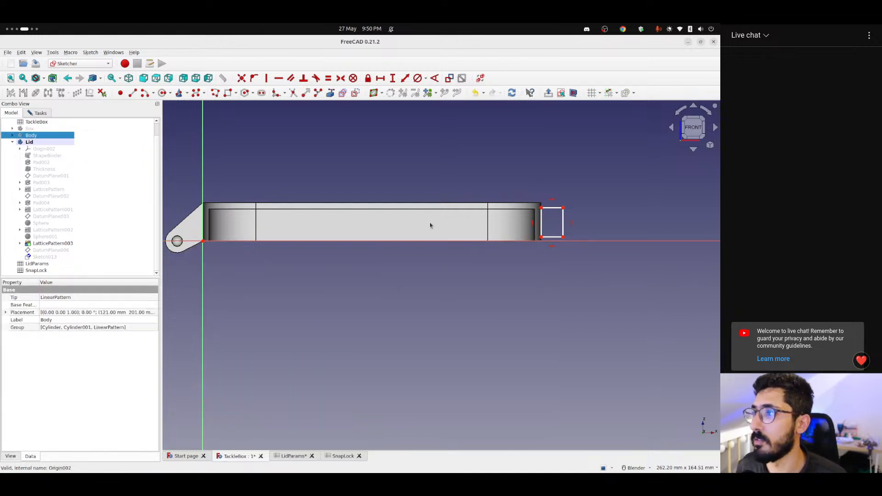
Stretch the rectangle so its upper edge meets the lid's top and its lower edge sits close to the horizontal axis
{"action": "scroll", "coordinate": [492, 216], "scroll_direction": "up", "scroll_amount": 2}
{"action": "middle_click_drag", "start_coordinate": [530, 216], "coordinate": [305, 231], "text": "shift"}
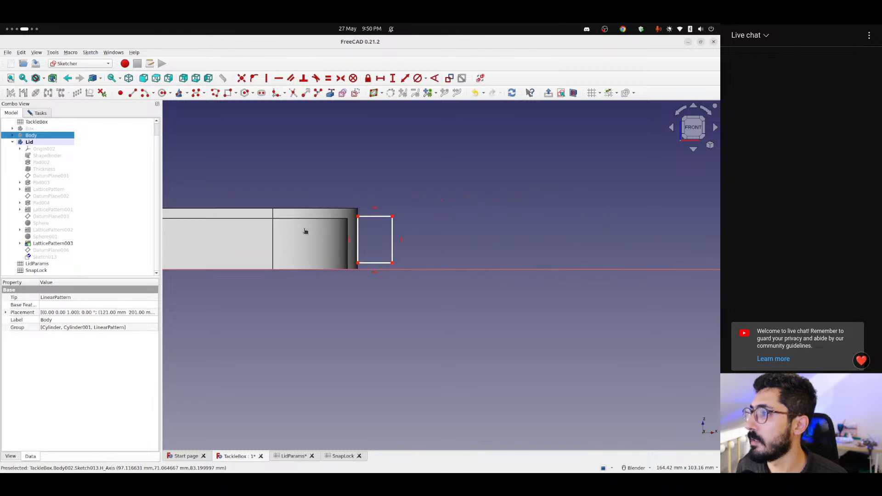
{"action": "left_click_drag", "start_coordinate": [369, 213], "coordinate": [372, 210]}
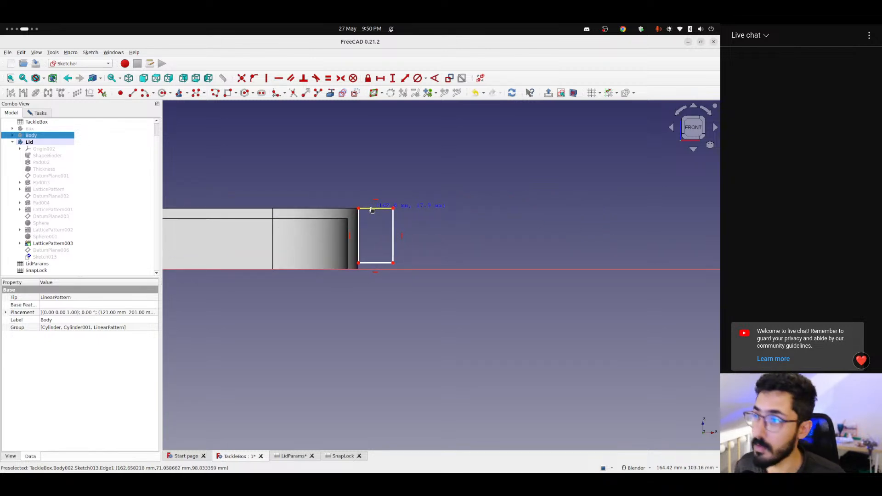
{"action": "left_click_drag", "start_coordinate": [372, 210], "coordinate": [372, 210]}
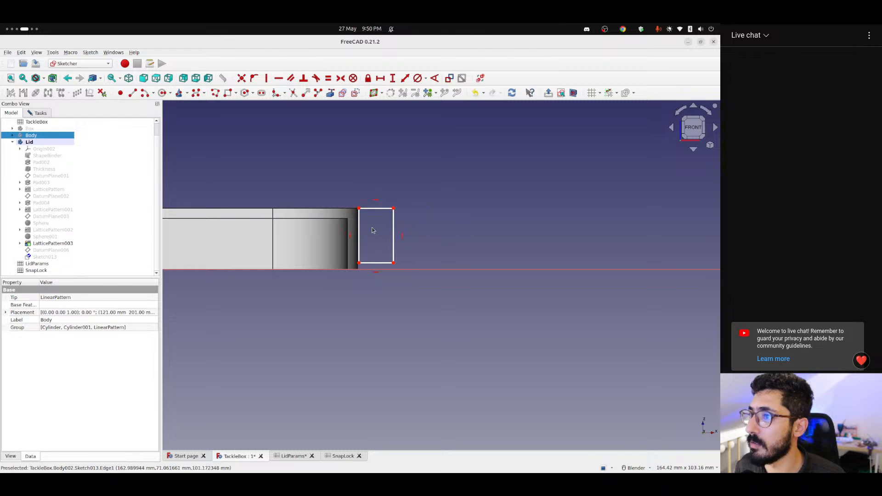
{"action": "left_click_drag", "start_coordinate": [371, 262], "coordinate": [372, 270]}
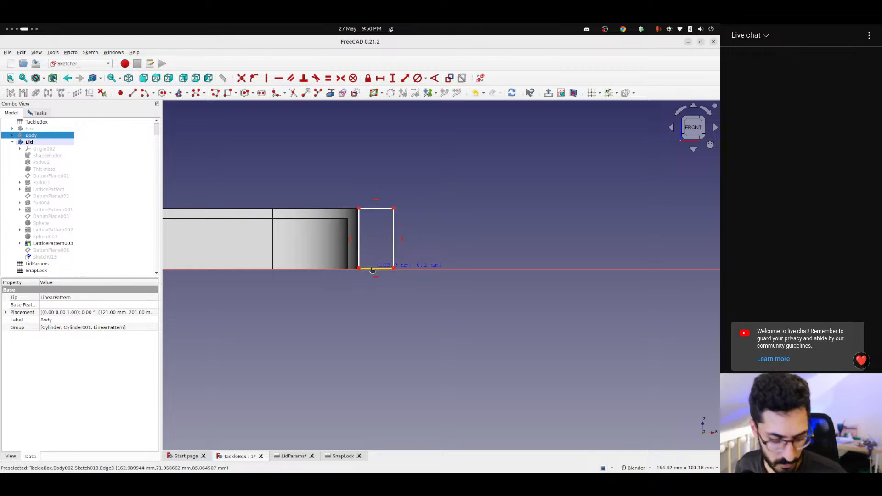
Constrain the rectangle's lower lid-side corner onto the horizontal axis and adjust its upper edge
{"action": "scroll", "coordinate": [372, 250], "scroll_direction": "up", "scroll_amount": 3}
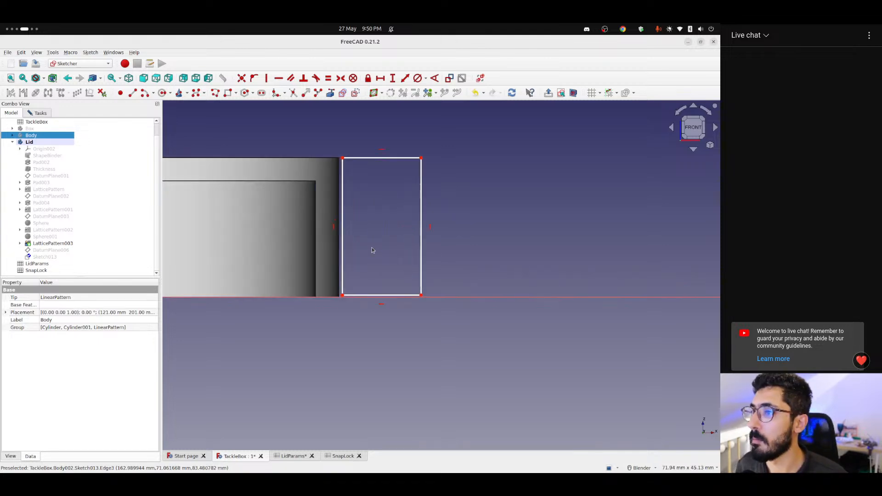
{"action": "left_click", "coordinate": [344, 298]}
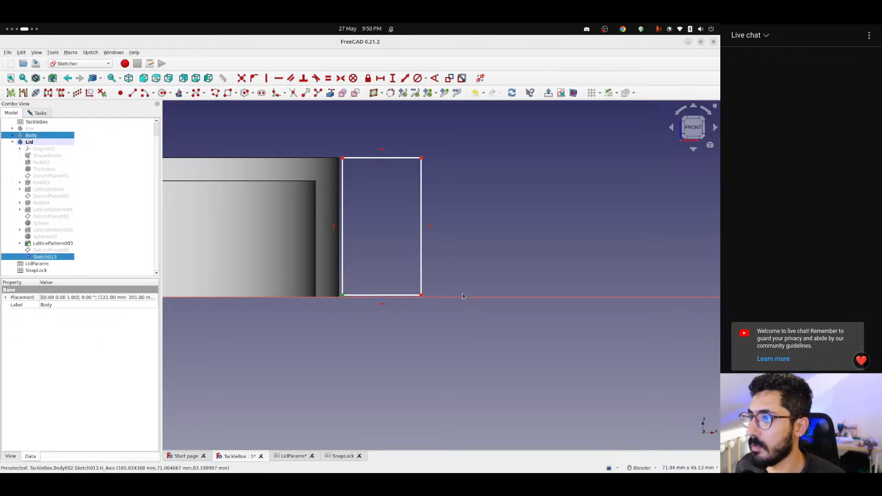
{"action": "left_click", "coordinate": [444, 299]}
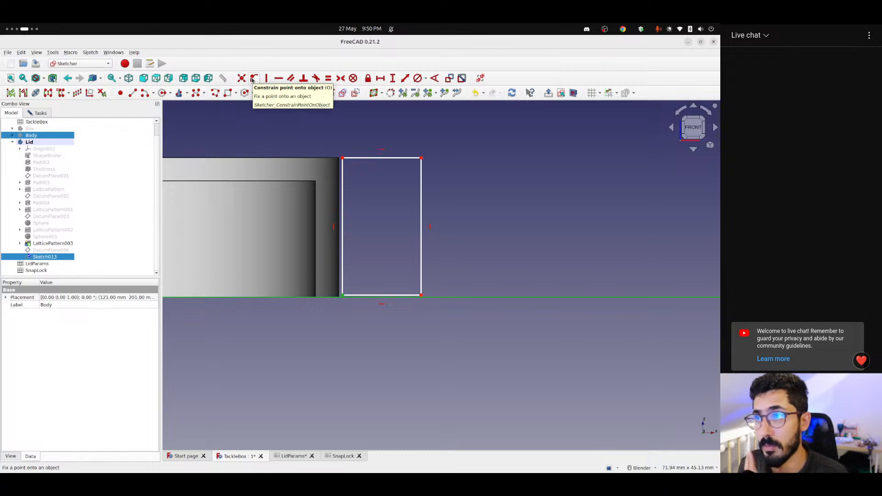
{"action": "left_click", "coordinate": [253, 79]}
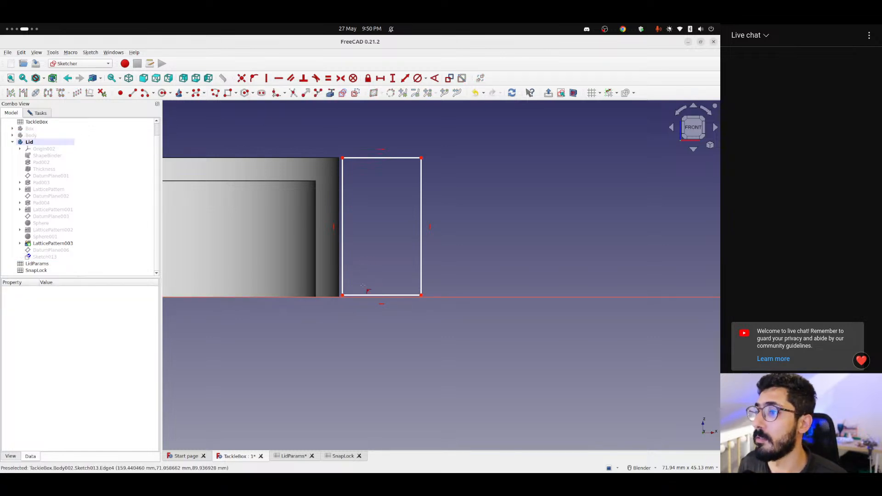
{"action": "left_click", "coordinate": [343, 295]}
{"action": "left_click", "coordinate": [335, 298]}
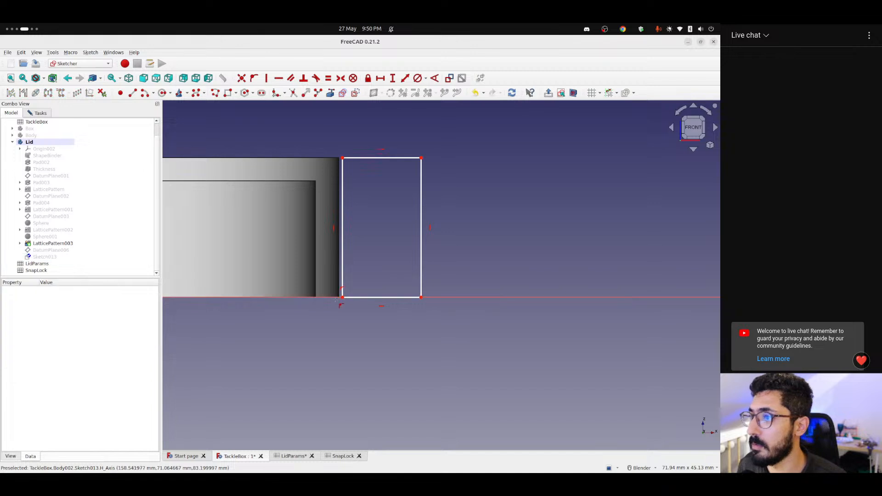
{"action": "mouse_move", "coordinate": [369, 158]}
{"action": "left_mouse_down"}
{"action": "mouse_move", "coordinate": [382, 156]}
{"action": "mouse_move", "coordinate": [386, 130]}
{"action": "mouse_move", "coordinate": [366, 160]}
{"action": "left_mouse_up"}
Constrain the horizontal distance from the origin to the rectangle's lid-side edge to <<TackleBox>>.totalWidth and place the dimension below the lid
{"action": "scroll", "coordinate": [366, 161], "scroll_direction": "down", "scroll_amount": 7}
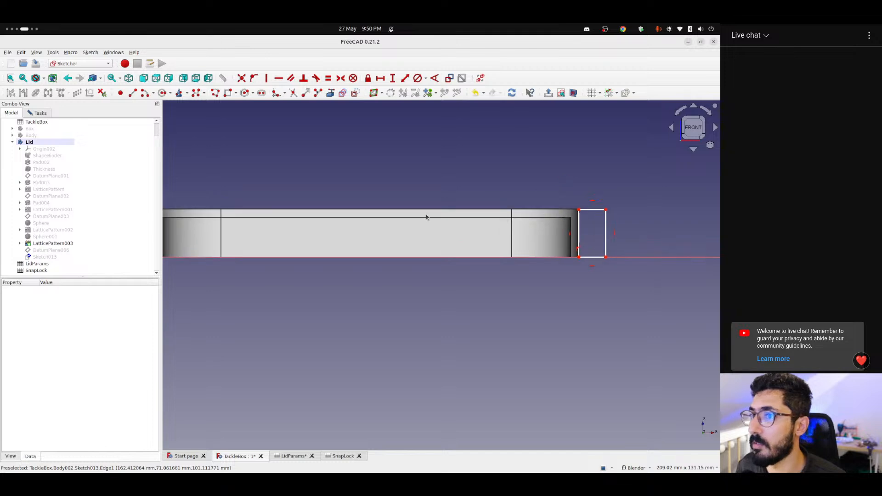
{"action": "middle_click_drag", "start_coordinate": [419, 216], "coordinate": [449, 236], "text": "shift"}
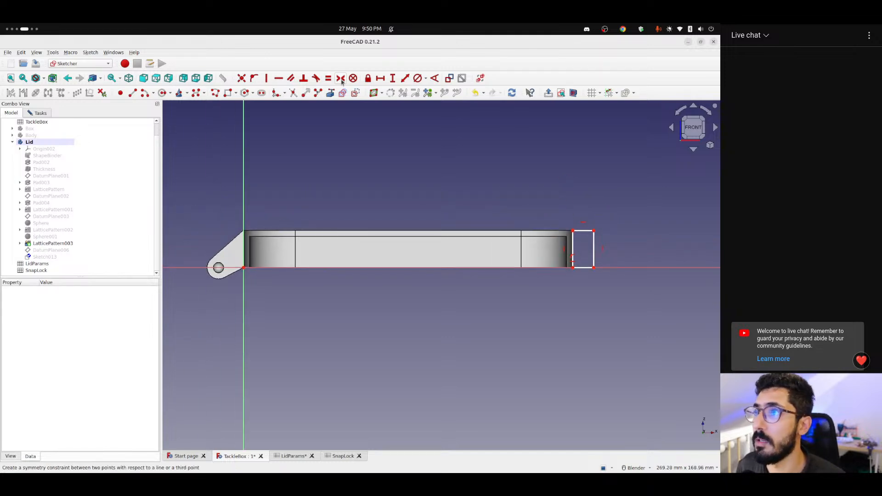
{"action": "left_click", "coordinate": [379, 78]}
{"action": "left_click", "coordinate": [244, 268]}
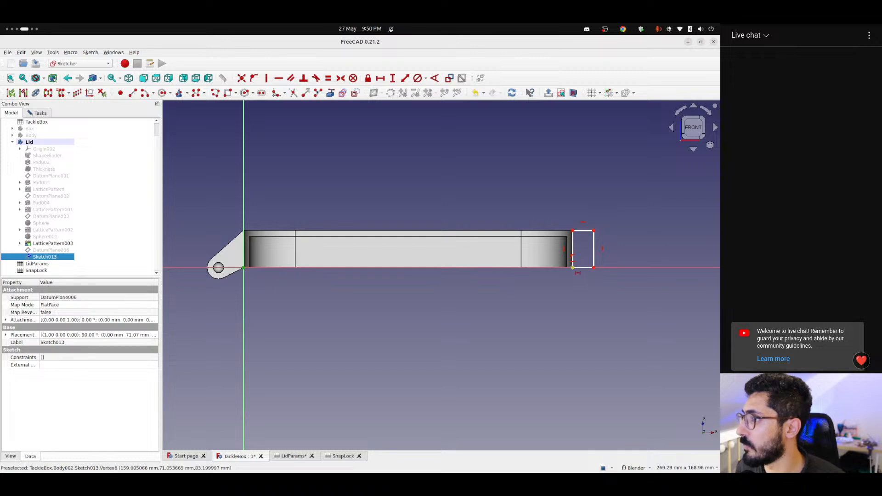
{"action": "left_click", "coordinate": [573, 231]}
{"action": "left_click", "coordinate": [403, 244]}
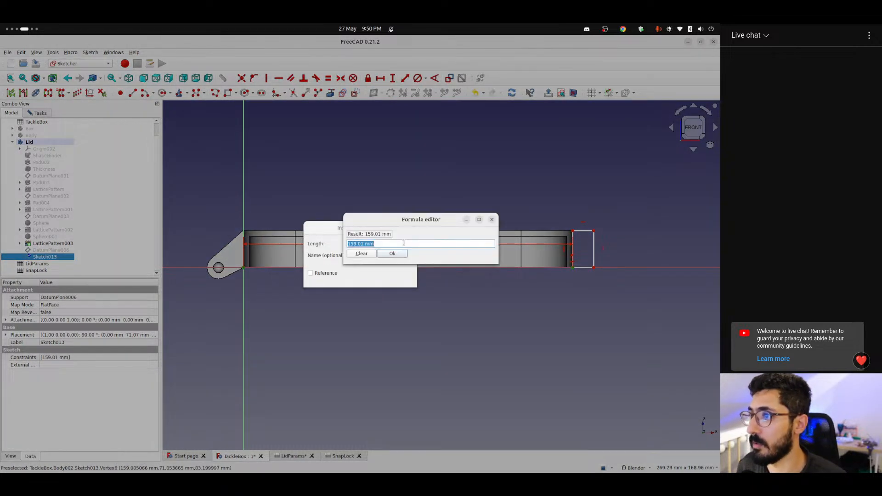
{"action": "type", "text": "<<Tack"}
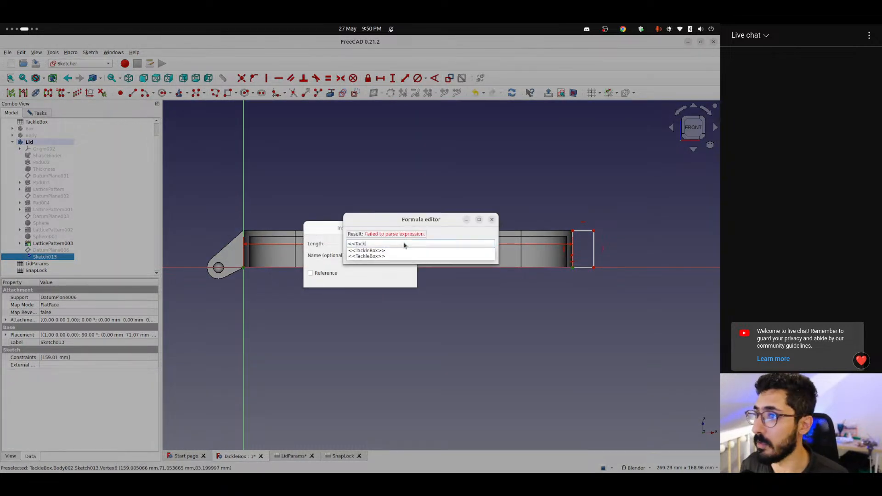
{"action": "key", "text": "Down"}
{"action": "key", "text": "BackSpace"}
{"action": "type", "text": "."}
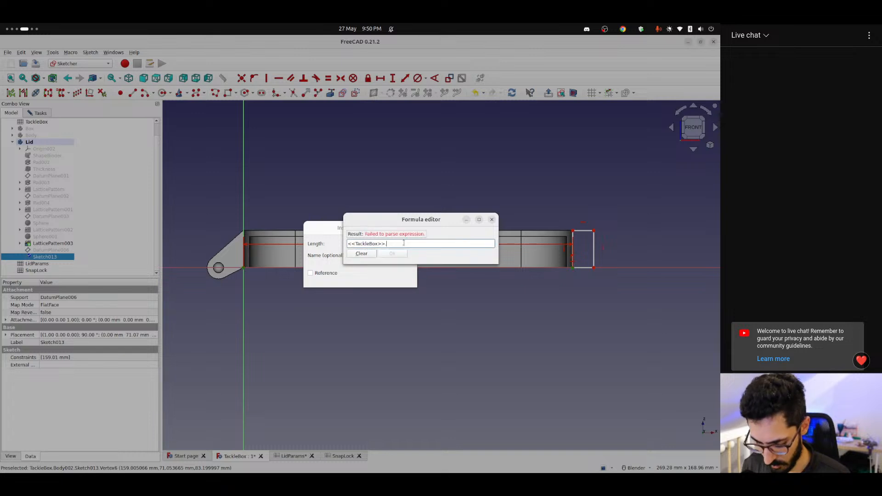
{"action": "type", "text": "total"}
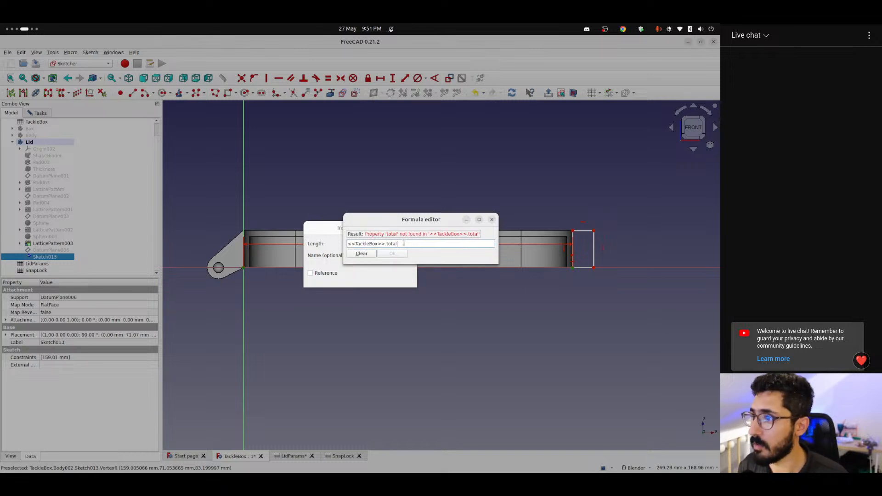
{"action": "type", "text": "Width"}
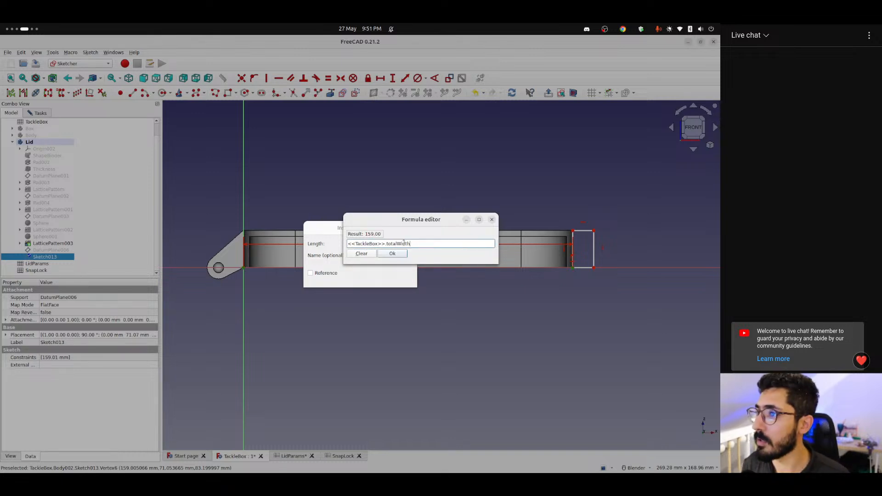
{"action": "key", "text": "Return"}
{"action": "left_click", "coordinate": [399, 279]}
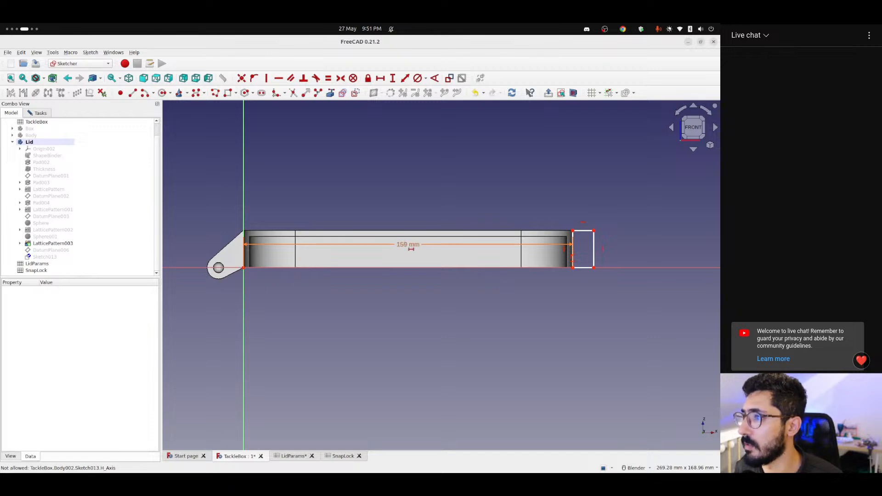
{"action": "key", "text": "Escape"}
{"action": "left_click_drag", "start_coordinate": [404, 244], "coordinate": [425, 317]}
Examine how the rectangle meets the lid's outer wall, from close up and in the front view
{"action": "scroll", "coordinate": [544, 240], "scroll_direction": "up", "scroll_amount": 6}
{"action": "middle_click_drag", "start_coordinate": [552, 254], "coordinate": [286, 269], "text": "shift"}
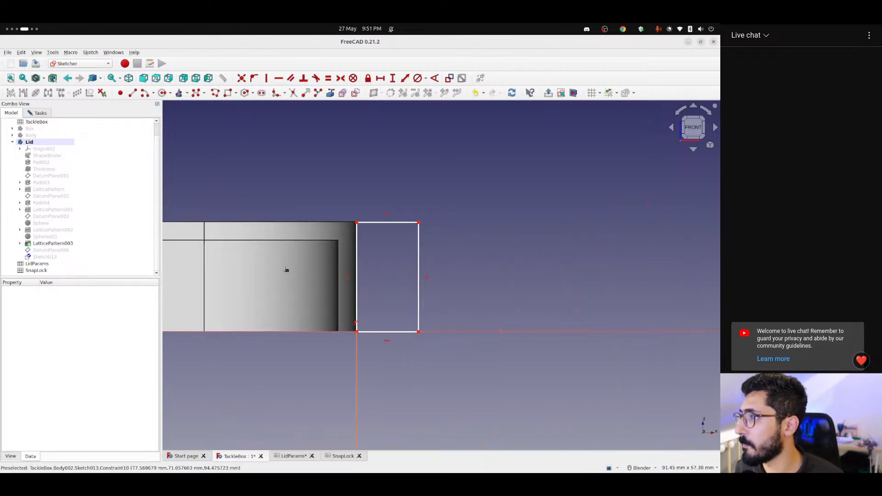
{"action": "scroll", "coordinate": [227, 248], "scroll_direction": "down", "scroll_amount": 4}
{"action": "mouse_move", "coordinate": [197, 255]}
{"action": "middle_mouse_down", "text": "shift"}
{"action": "mouse_move", "coordinate": [351, 267]}
{"action": "mouse_move", "coordinate": [263, 326]}
{"action": "middle_mouse_up", "text": "shift"}
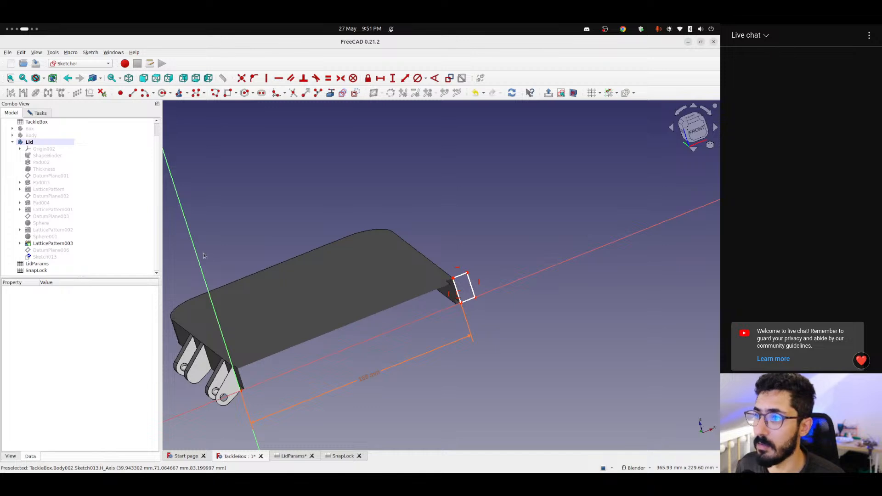
{"action": "left_click", "coordinate": [694, 130]}
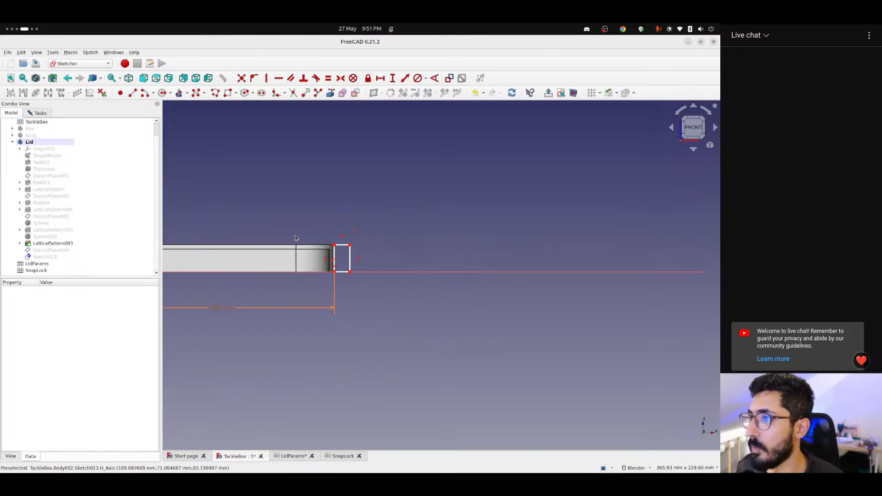
{"action": "scroll", "coordinate": [295, 238], "scroll_direction": "up", "scroll_amount": 7}
{"action": "middle_click_drag", "start_coordinate": [249, 234], "coordinate": [216, 208], "text": "shift"}
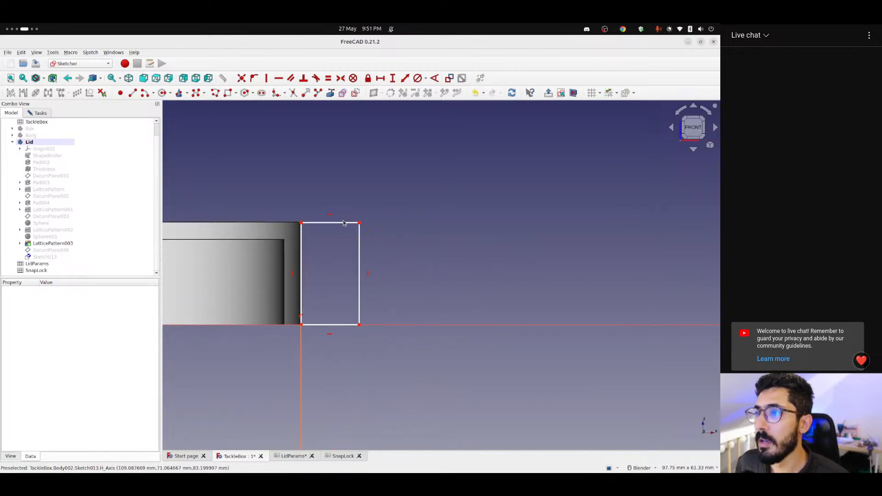
Widen the rectangle slightly and constrain its lid-side edge's vertical length to <<LidParams>>.totalDepth
{"action": "mouse_move", "coordinate": [334, 225]}
{"action": "left_mouse_down"}
{"action": "mouse_move", "coordinate": [349, 193]}
{"action": "mouse_move", "coordinate": [341, 224]}
{"action": "left_mouse_up"}
{"action": "left_click", "coordinate": [300, 240]}
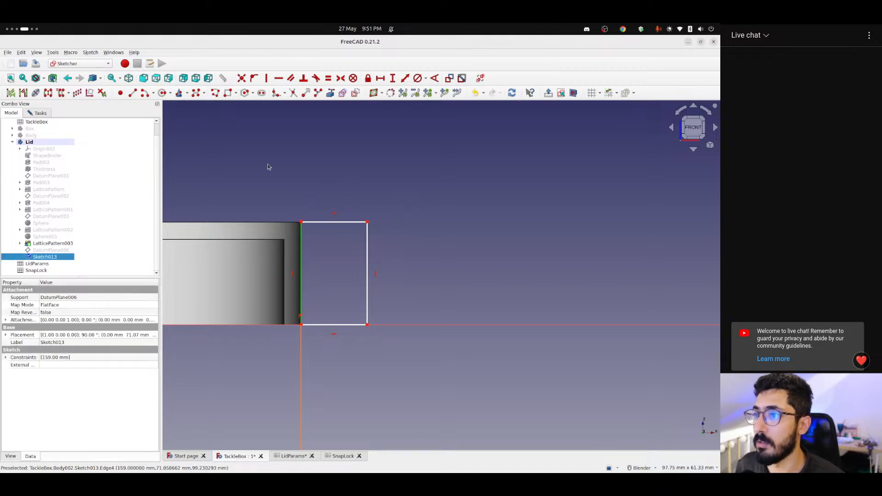
{"action": "left_click", "coordinate": [392, 78]}
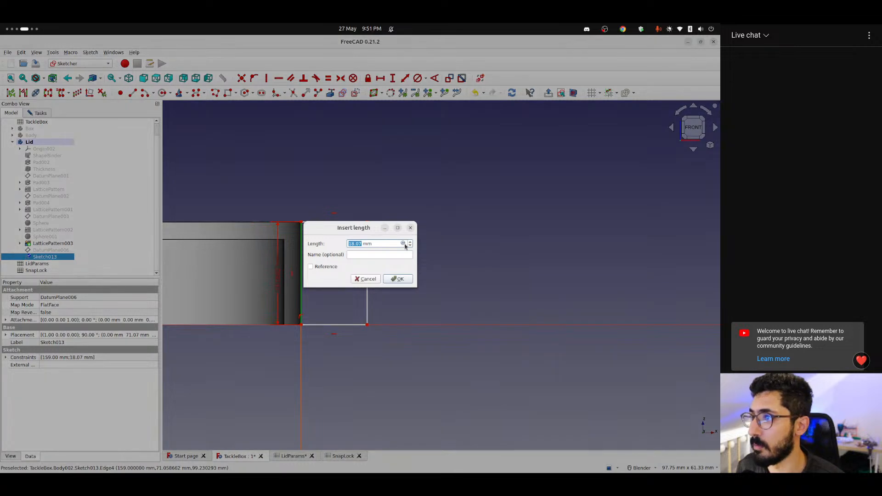
{"action": "type", "text": "=<<lid"}
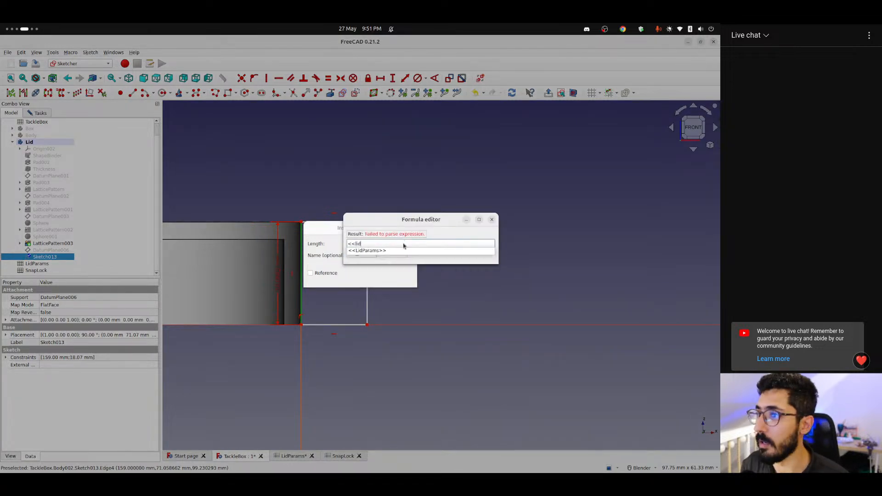
{"action": "key", "text": "Down"}
{"action": "key", "text": "Return"}
{"action": "type", "text": ".heigh"}
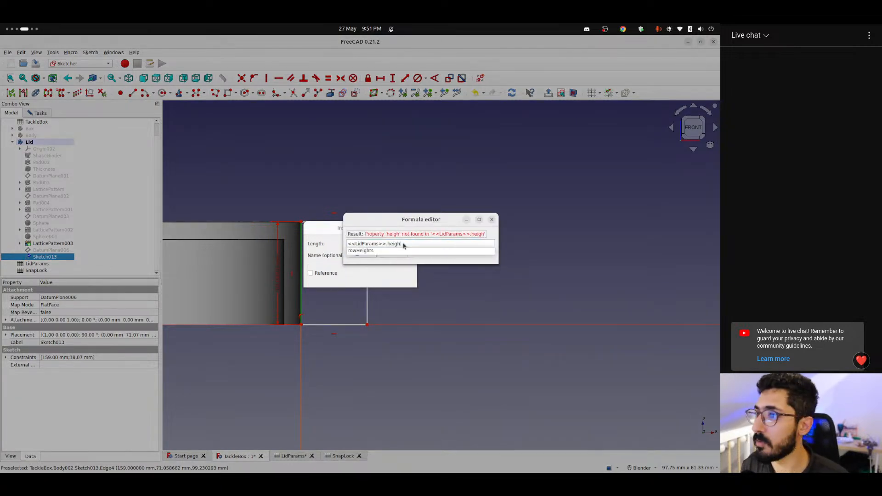
{"action": "key", "text": "BackSpace"}
{"action": "key", "text": "BackSpace"}
{"action": "key", "text": "BackSpace"}
{"action": "key", "text": "BackSpace"}
{"action": "key", "text": "BackSpace"}
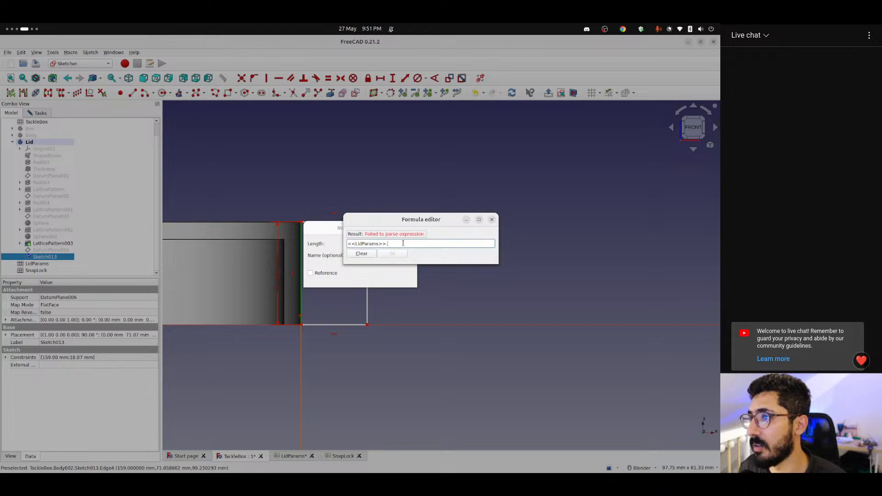
{"action": "type", "text": "d"}
{"action": "key", "text": "Down"}
{"action": "key", "text": "Down"}
{"action": "key", "text": "Down"}
{"action": "key", "text": "Down"}
{"action": "key", "text": "Down"}
{"action": "key", "text": "Return"}
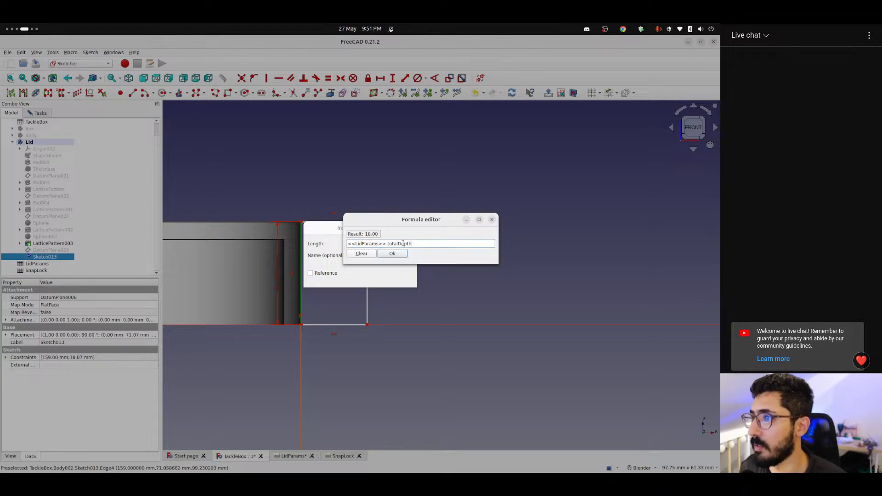
{"action": "left_click", "coordinate": [398, 253]}
{"action": "left_click", "coordinate": [395, 278]}
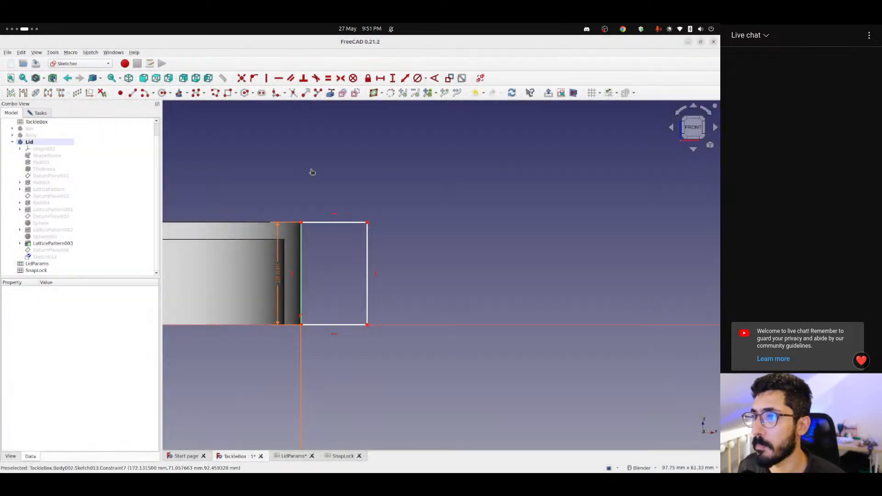
Widen the rectangle farther outward from the lid and open the SnapLock spreadsheet
{"action": "mouse_move", "coordinate": [320, 222]}
{"action": "left_mouse_down"}
{"action": "mouse_move", "coordinate": [321, 191]}
{"action": "mouse_move", "coordinate": [508, 234]}
{"action": "mouse_move", "coordinate": [367, 229]}
{"action": "mouse_move", "coordinate": [308, 238]}
{"action": "mouse_move", "coordinate": [343, 229]}
{"action": "mouse_move", "coordinate": [305, 225]}
{"action": "left_mouse_up"}
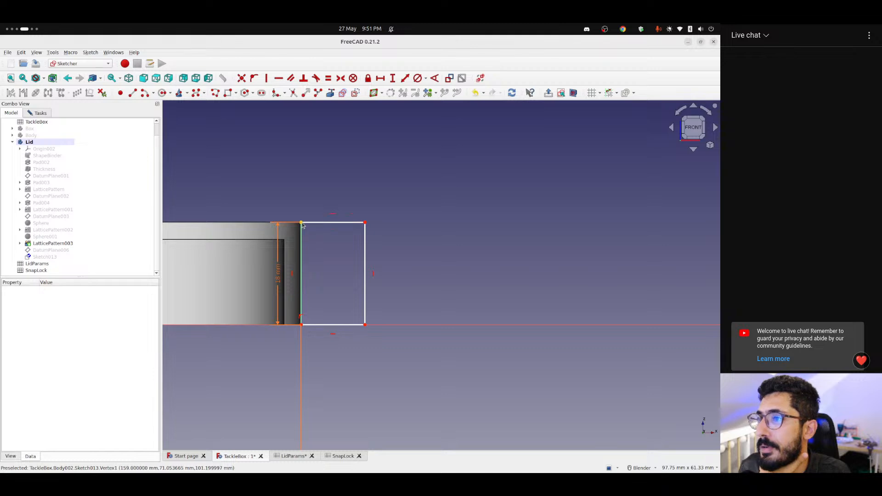
{"action": "mouse_move", "coordinate": [364, 222]}
{"action": "left_mouse_down"}
{"action": "mouse_move", "coordinate": [428, 224]}
{"action": "mouse_move", "coordinate": [353, 225]}
{"action": "mouse_move", "coordinate": [421, 225]}
{"action": "mouse_move", "coordinate": [381, 225]}
{"action": "left_mouse_up"}
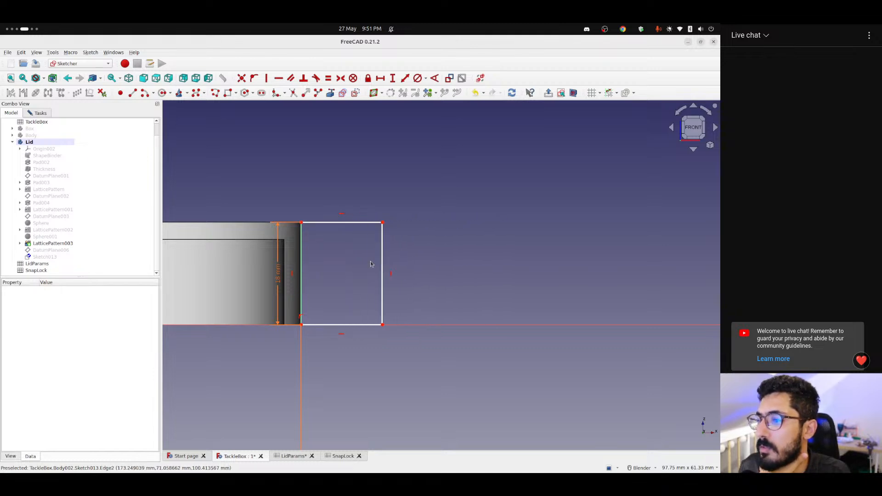
{"action": "left_click", "coordinate": [342, 459]}
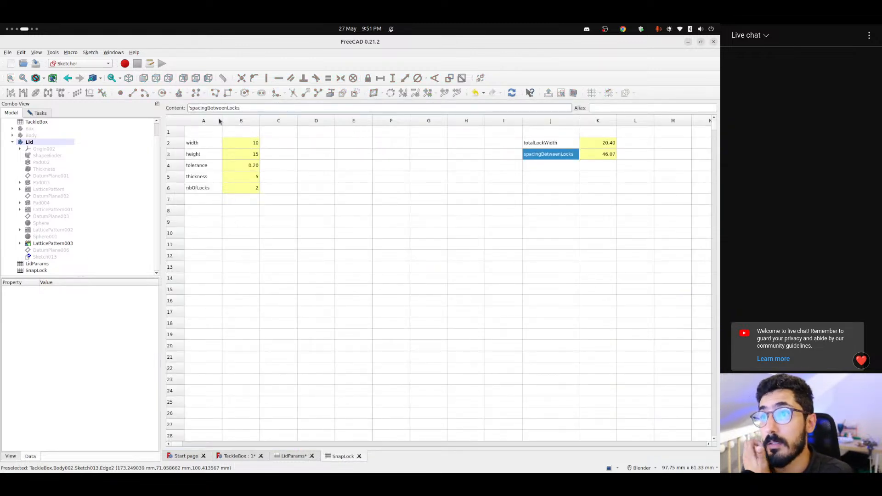
Set the thickness parameter in the SnapLock spreadsheet to 4
{"action": "left_click", "coordinate": [205, 146]}
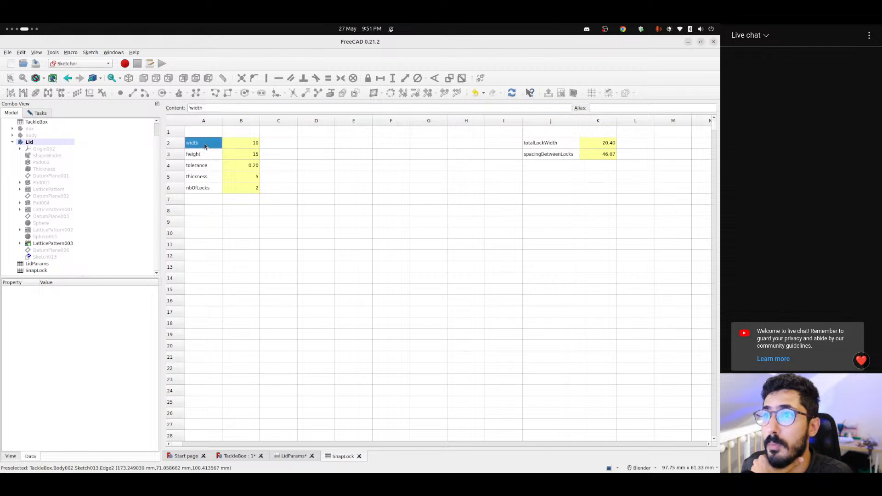
{"action": "left_click", "coordinate": [204, 159]}
{"action": "left_click", "coordinate": [203, 200]}
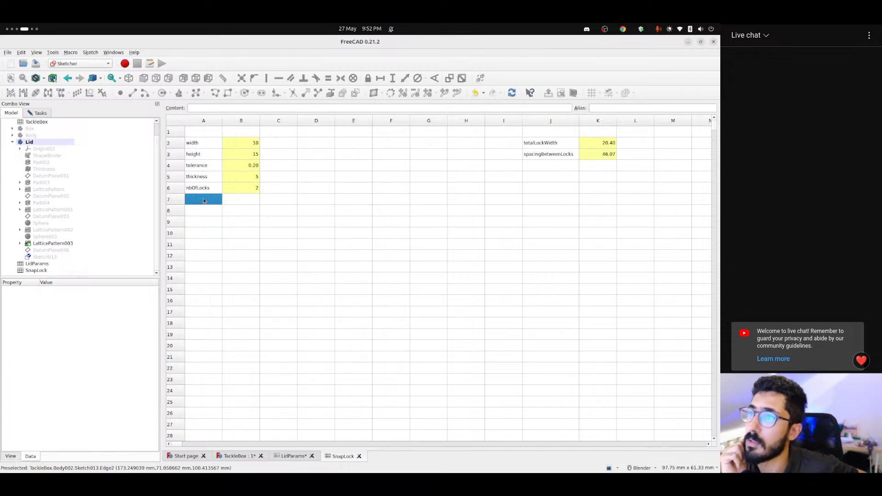
{"action": "left_click", "coordinate": [217, 176]}
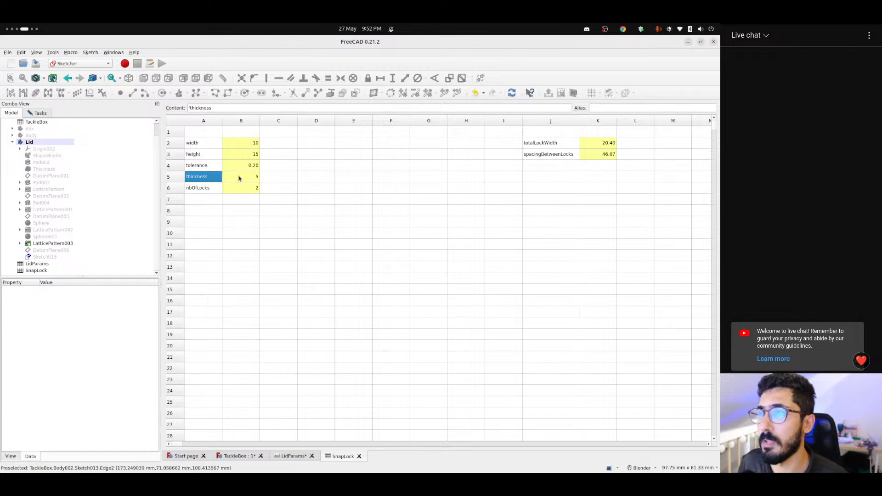
{"action": "left_click", "coordinate": [239, 178]}
{"action": "left_click", "coordinate": [211, 178]}
{"action": "left_click", "coordinate": [250, 176]}
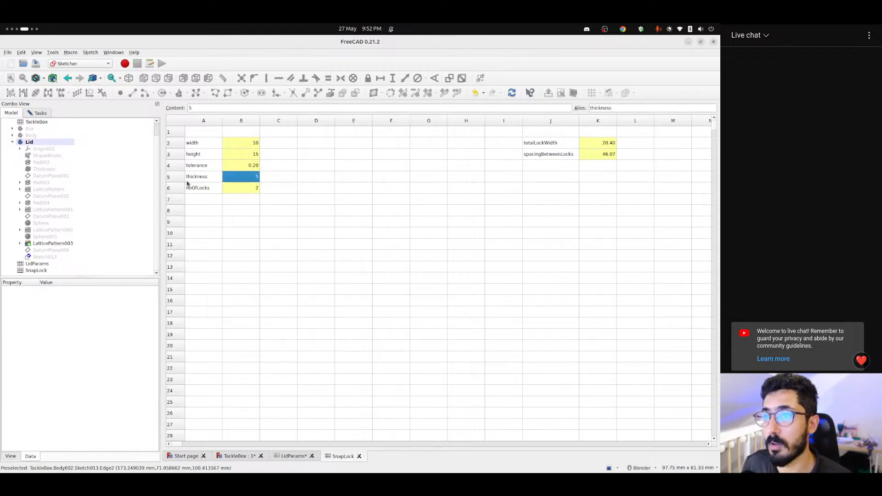
{"action": "type", "text": "4"}
{"action": "key", "text": "Return"}
Add a parameter label hingeThickness in cell A7, below nbOfLocks
{"action": "key", "text": "Return"}
{"action": "key", "text": "Left"}
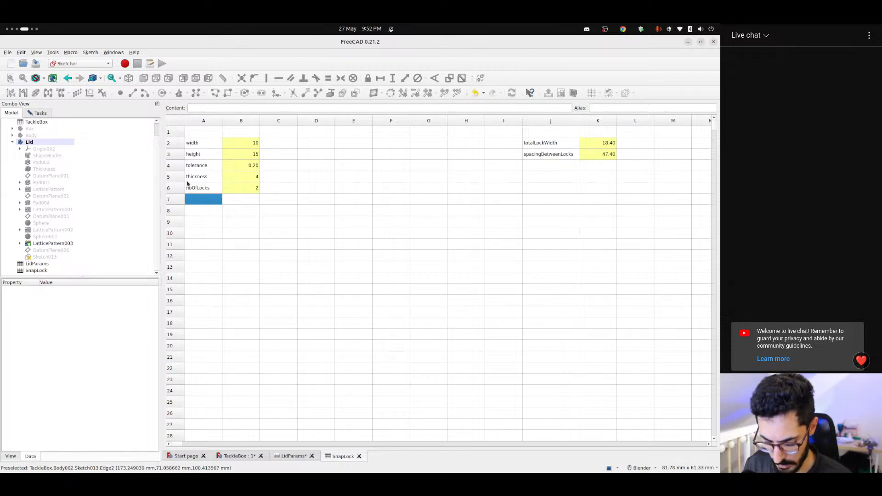
{"action": "type", "text": "hingeThickness"}
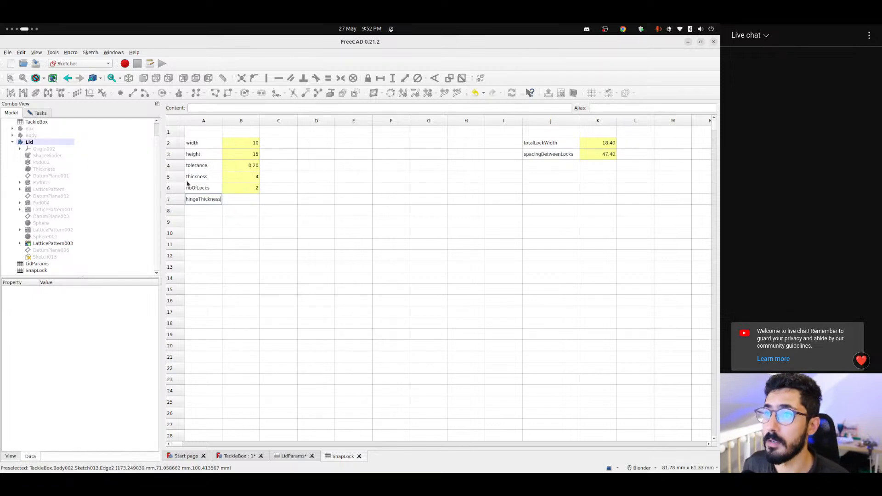
{"action": "key", "text": "Return"}
{"action": "key", "text": "Right"}
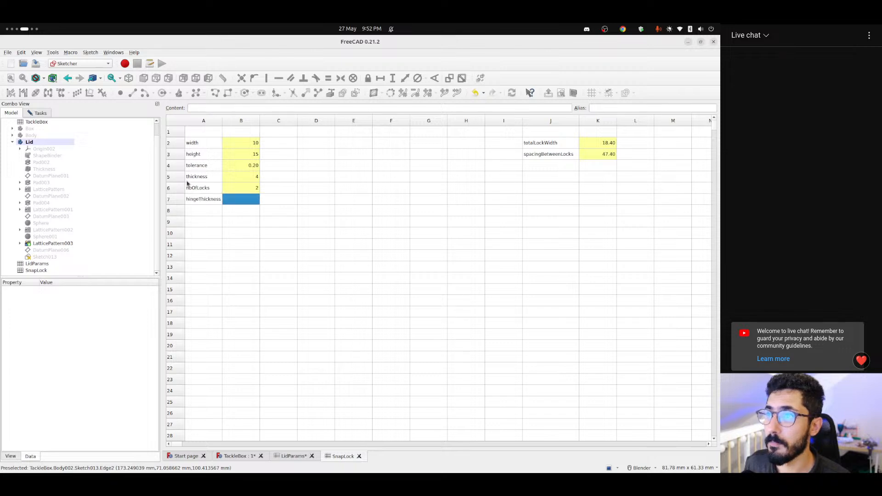
Rename the parameter label in cell A7 to hingeWidth
{"action": "key", "text": "Left"}
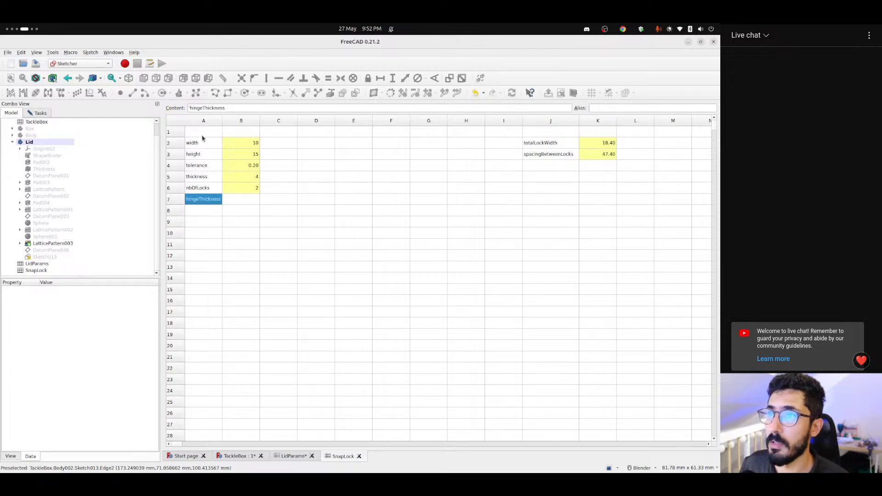
{"action": "left_click_drag", "start_coordinate": [202, 108], "coordinate": [244, 106]}
{"action": "type", "text": "Width"}
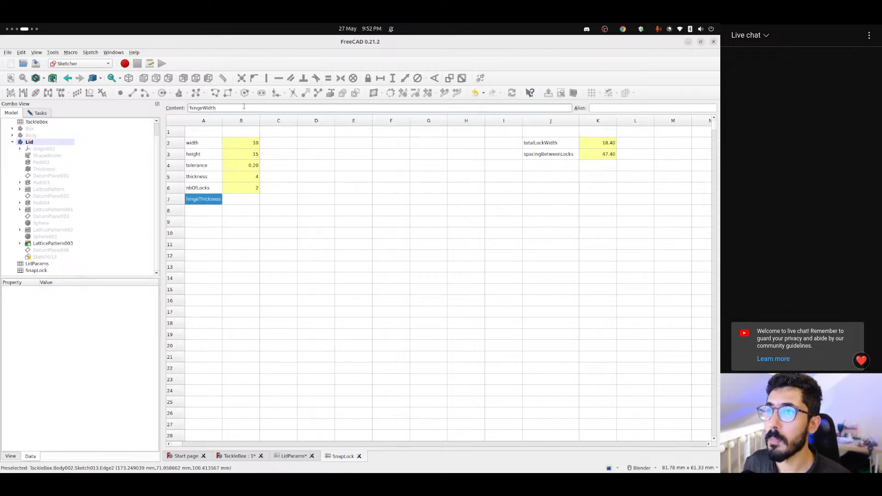
{"action": "key", "text": "Return"}
{"action": "left_click", "coordinate": [207, 221]}
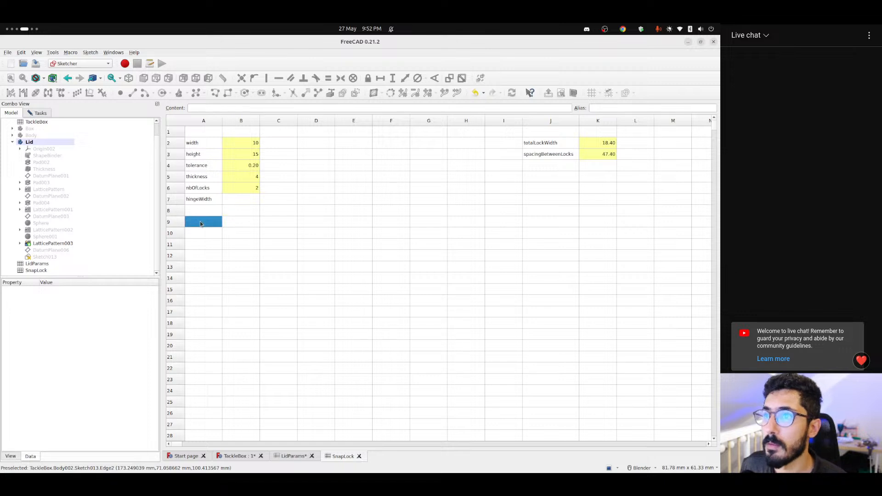
{"action": "left_click", "coordinate": [205, 203]}
{"action": "left_click", "coordinate": [201, 209]}
{"action": "left_click", "coordinate": [202, 202]}
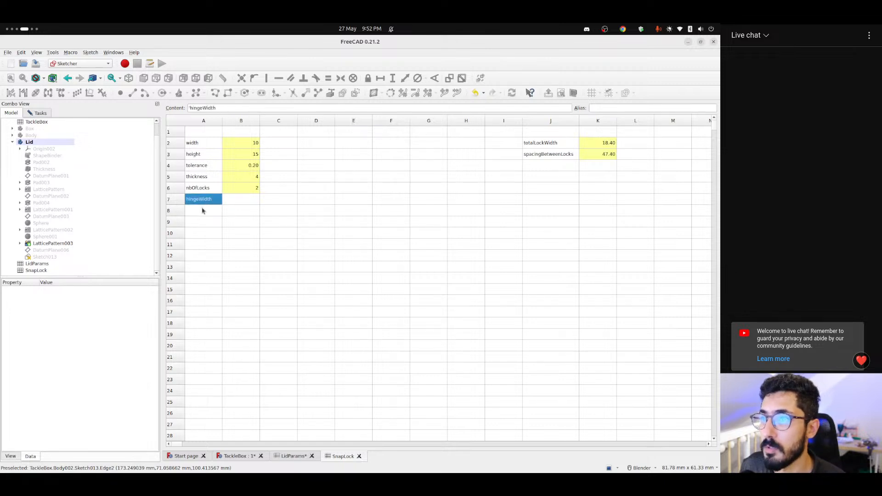
Enter 6 as the hingeWidth value in cell B7 and give the cell the alias hingeWidth
{"action": "left_click", "coordinate": [246, 201]}
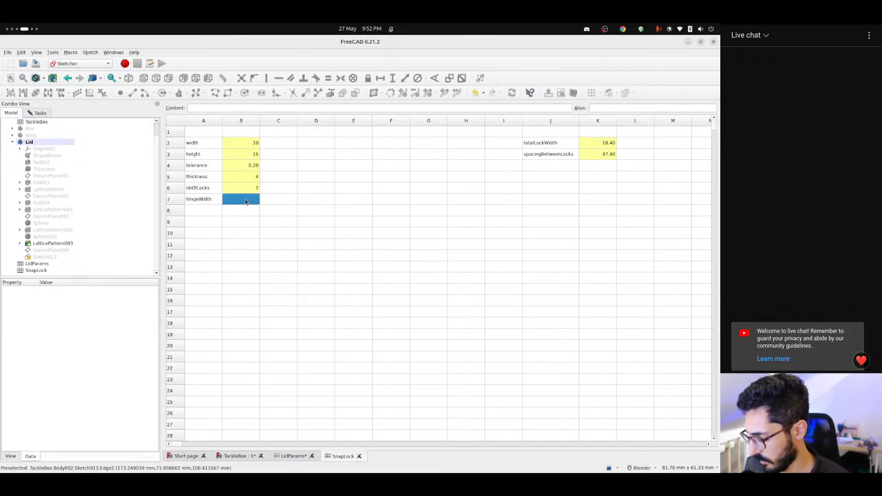
{"action": "type", "text": "6"}
{"action": "key", "text": "Return"}
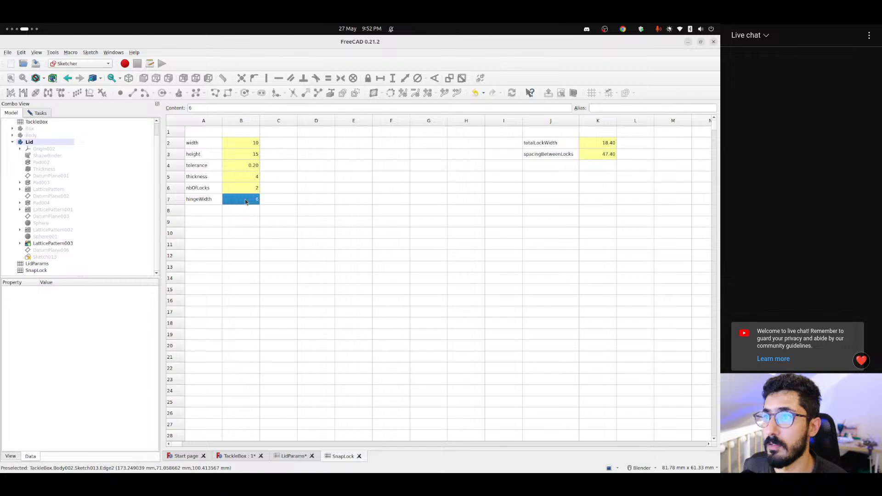
{"action": "left_click", "coordinate": [212, 202]}
{"action": "left_click", "coordinate": [246, 199]}
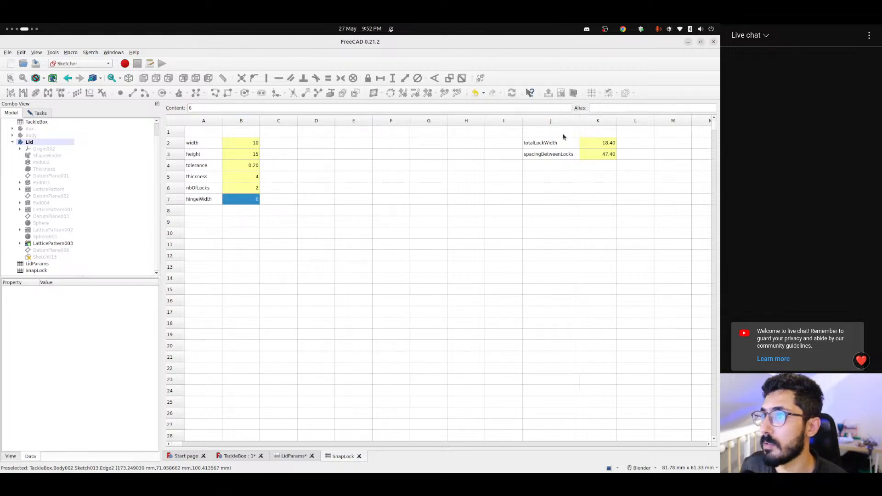
{"action": "left_click", "coordinate": [598, 109]}
{"action": "type", "text": "hingeWidth"}
{"action": "left_click", "coordinate": [261, 217]}
{"action": "left_click", "coordinate": [239, 210]}
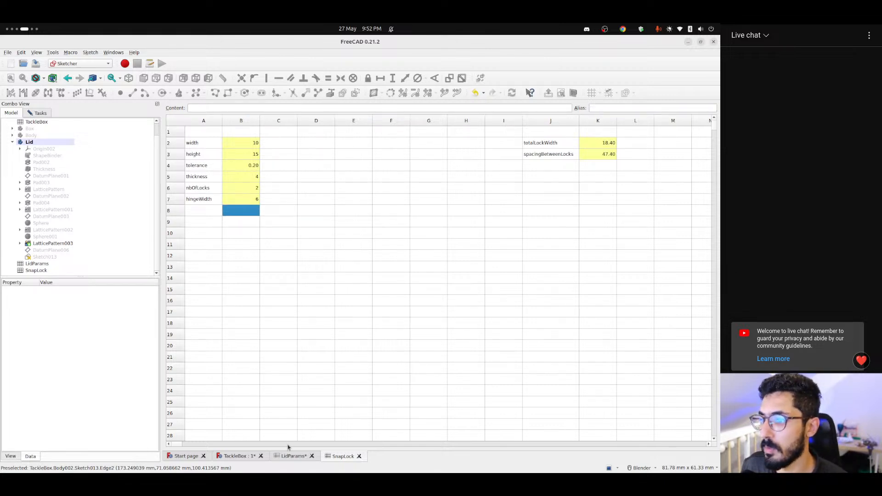
Return to the TackleBox sketch and stretch the rectangle's outer edge farther away from the lid
{"action": "left_click", "coordinate": [254, 457]}
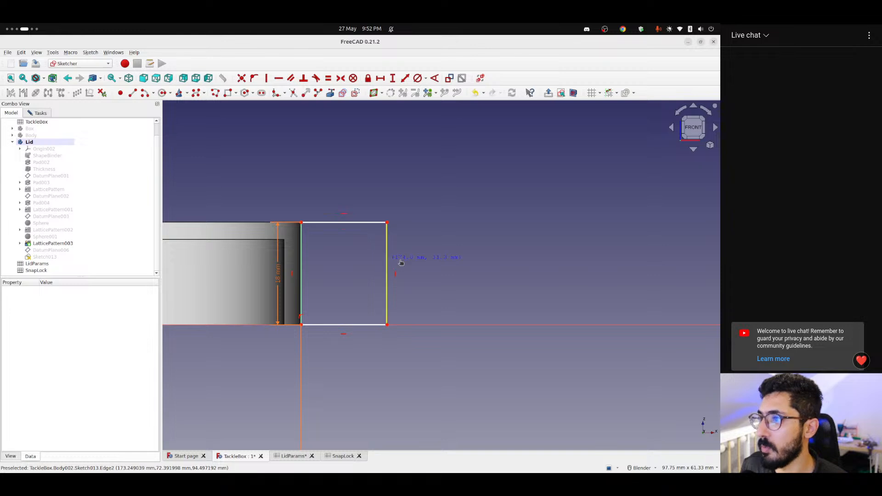
{"action": "left_click_drag", "start_coordinate": [401, 262], "coordinate": [492, 263]}
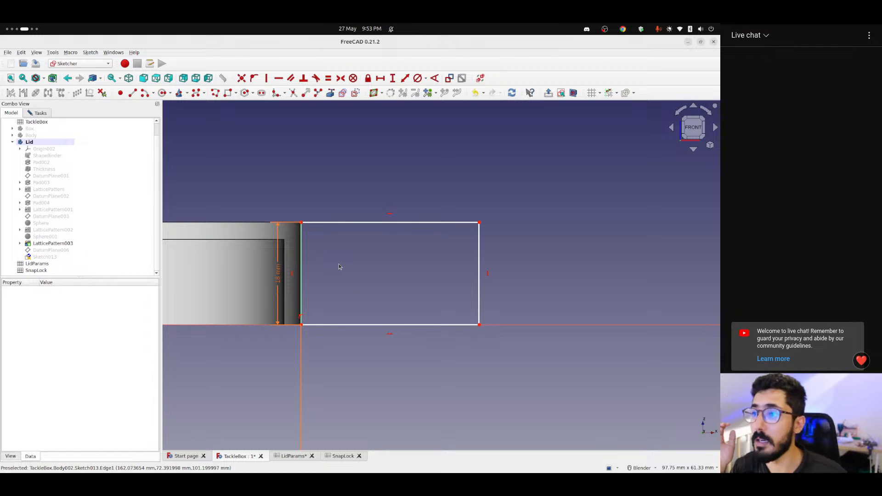
Return to the SnapLock spreadsheet and add a parameter label extraThickness in cell A8
{"action": "left_click", "coordinate": [294, 455]}
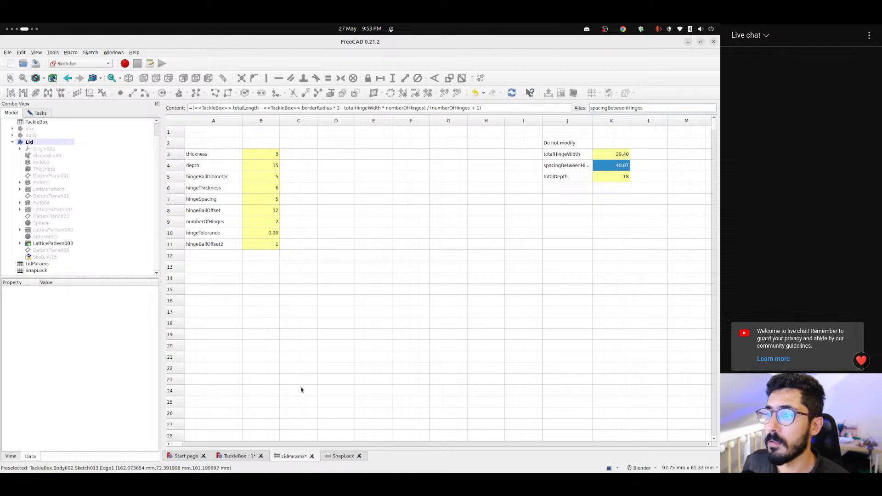
{"action": "left_click", "coordinate": [344, 455]}
{"action": "left_click", "coordinate": [201, 204]}
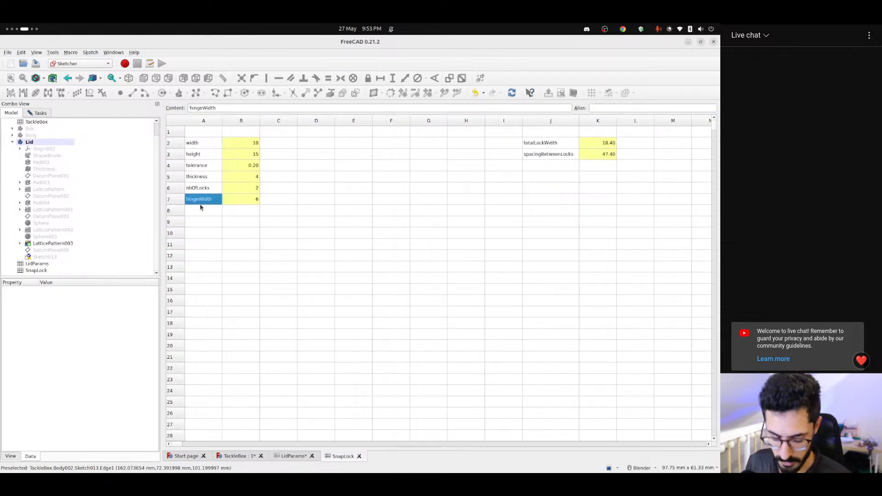
{"action": "left_click", "coordinate": [200, 210]}
{"action": "type", "text": "extra"}
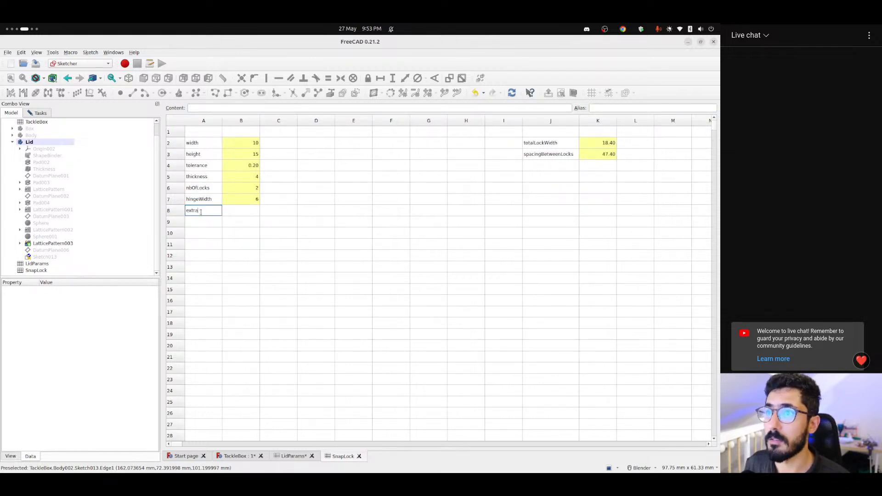
{"action": "type", "text": "Thickne"}
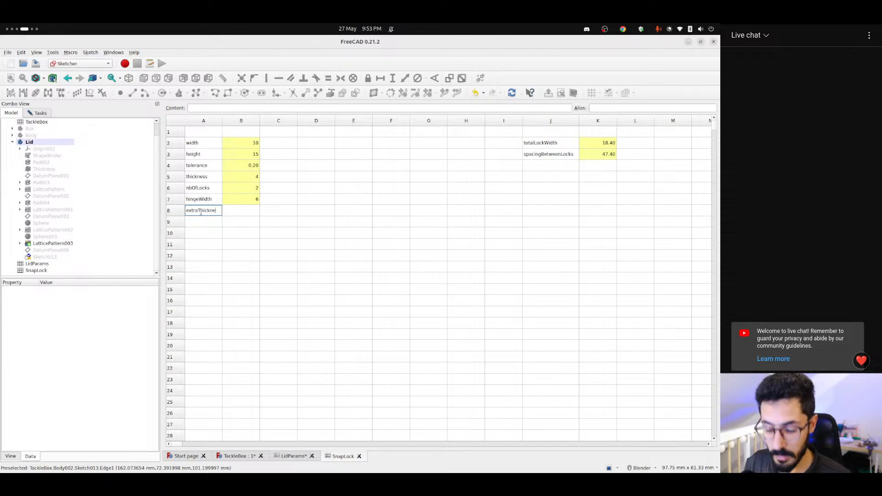
{"action": "type", "text": "ss"}
{"action": "key", "text": "Return"}
Enter 1 as the extraThickness value in cell B8 and give the cell the alias extraThickness
{"action": "key", "text": "Up"}
{"action": "key", "text": "Right"}
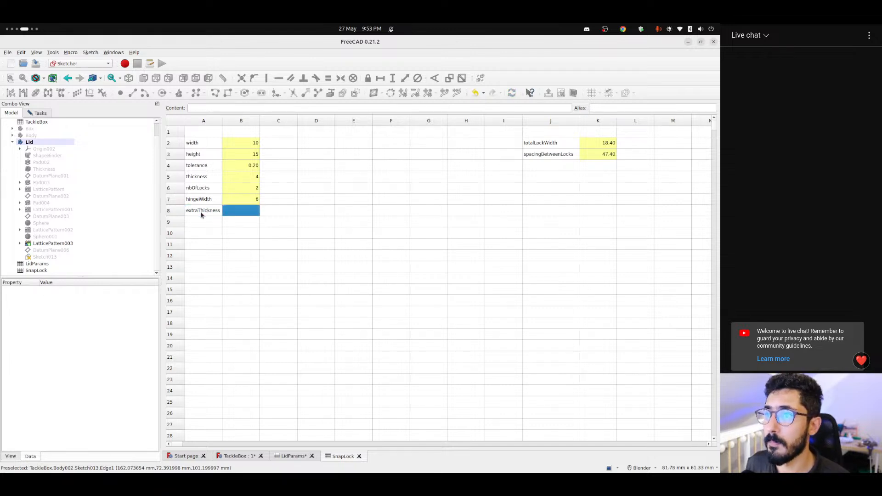
{"action": "type", "text": "1"}
{"action": "key", "text": "Return"}
{"action": "key", "text": "Up"}
{"action": "left_click", "coordinate": [201, 213]}
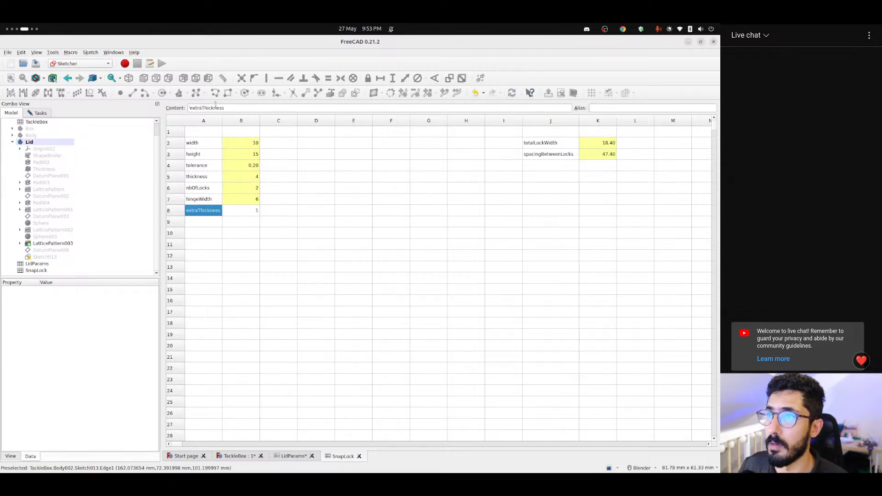
{"action": "double_click", "coordinate": [239, 108]}
{"action": "left_click", "coordinate": [242, 214]}
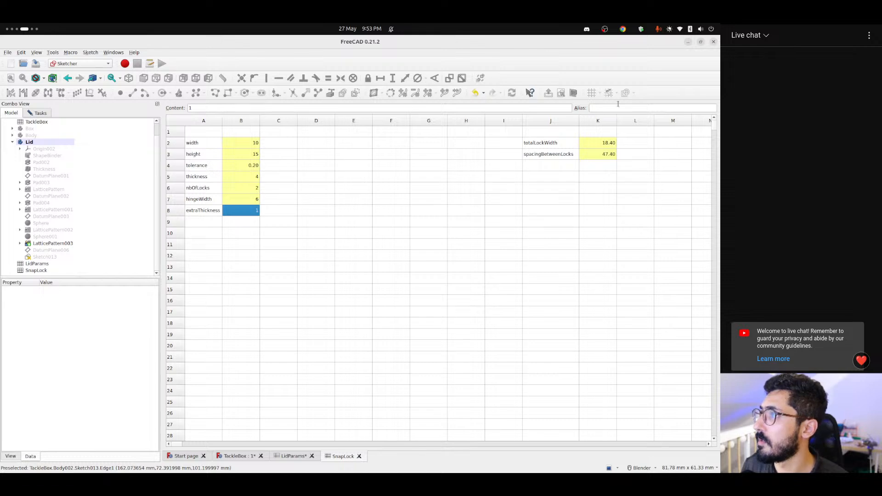
{"action": "left_click", "coordinate": [201, 213]}
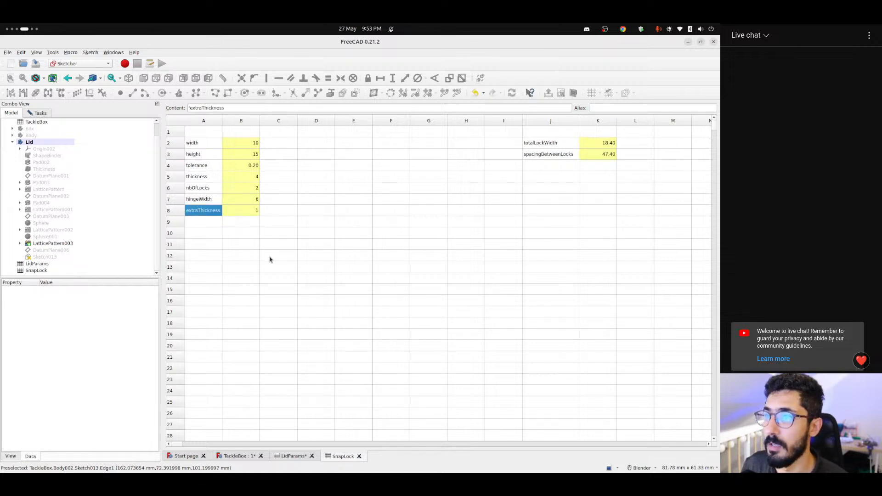
Close and reopen the SnapLock spreadsheet, and place it ahead of LidParams among the open documents
{"action": "left_click", "coordinate": [290, 456]}
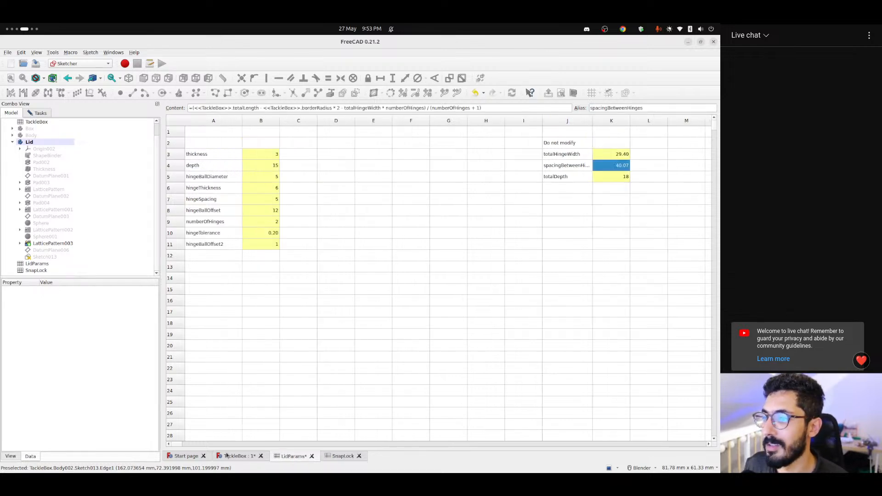
{"action": "left_click", "coordinate": [359, 456]}
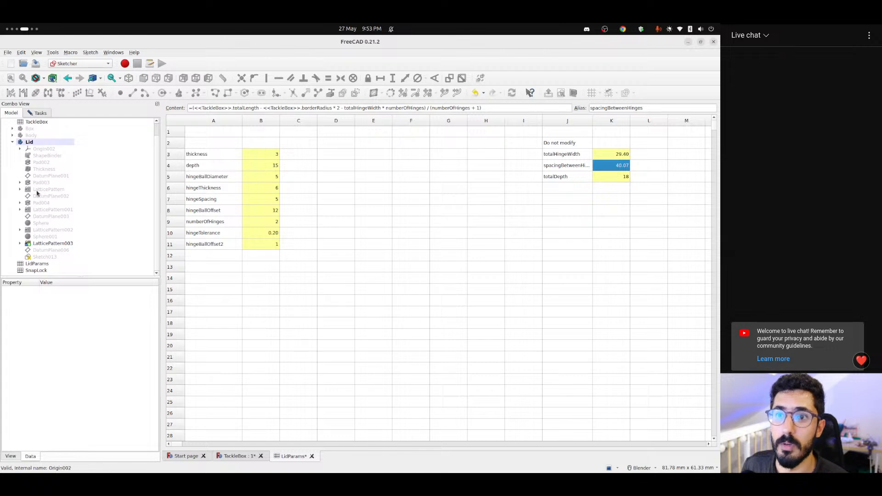
{"action": "double_click", "coordinate": [39, 270]}
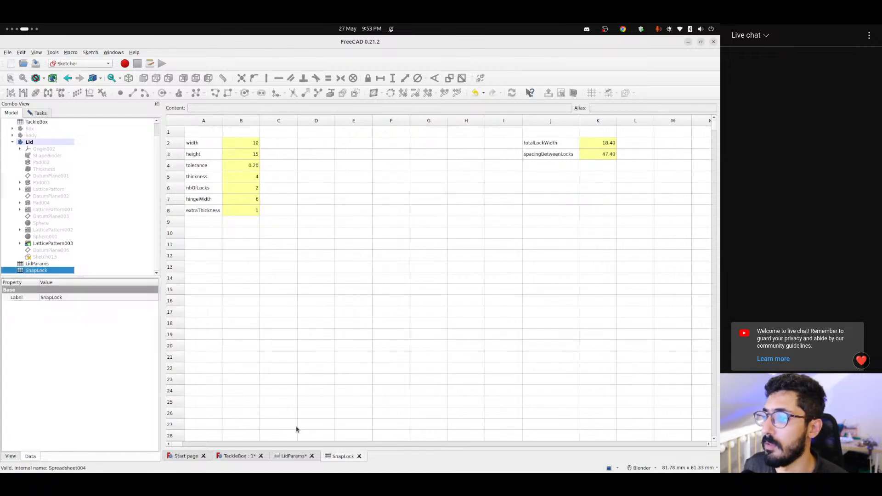
{"action": "left_click_drag", "start_coordinate": [346, 456], "coordinate": [295, 457]}
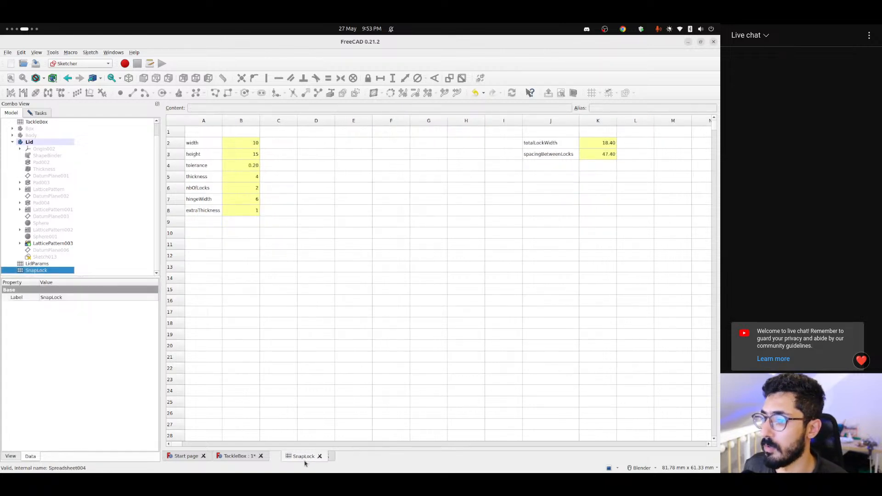
Add a computed parameter label totalThickness in cell J4, below spacingBetweenLocks
{"action": "left_click", "coordinate": [541, 166]}
{"action": "type", "text": "total"}
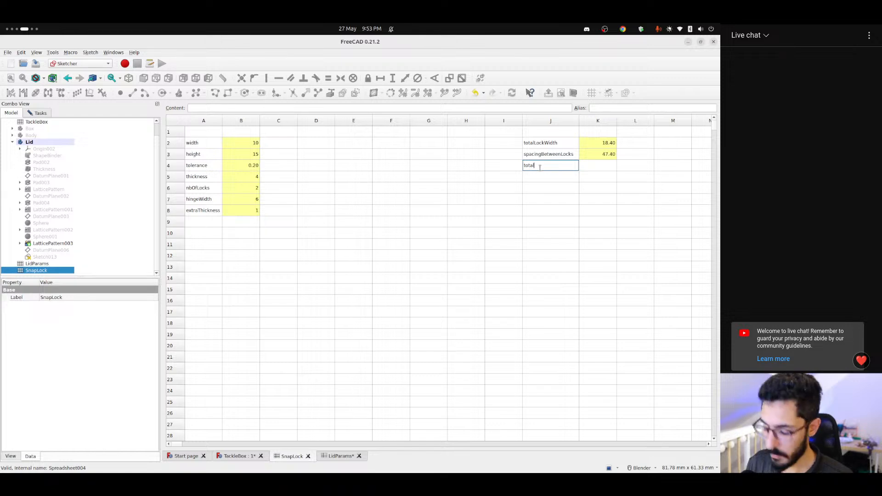
{"action": "type", "text": "Tickness"}
{"action": "key", "text": "Return"}
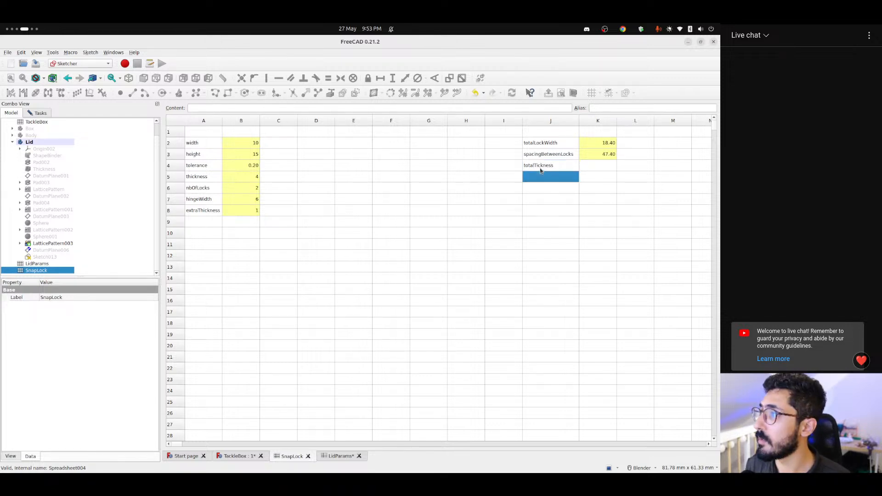
{"action": "key", "text": "Up"}
{"action": "key", "text": "Right"}
{"action": "key", "text": "Left"}
{"action": "type", "text": "tot"}
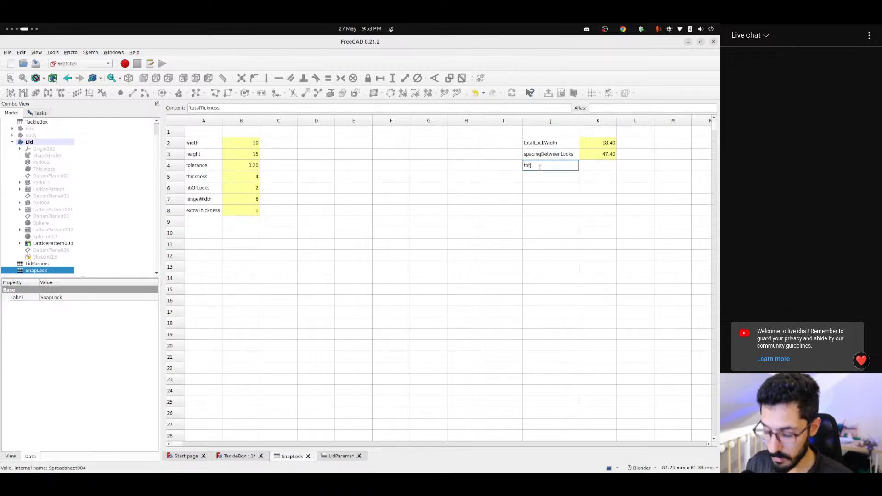
{"action": "type", "text": "alThickness"}
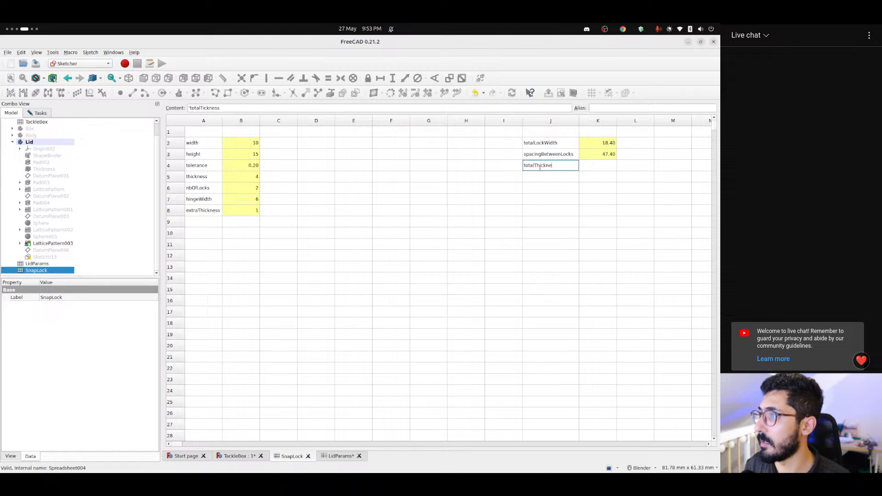
{"action": "key", "text": "Return"}
Enter the formula =thickness + extraThickness in cell K4, beside the totalThickness label
{"action": "key", "text": "Up"}
{"action": "key", "text": "Right"}
{"action": "type", "text": "="}
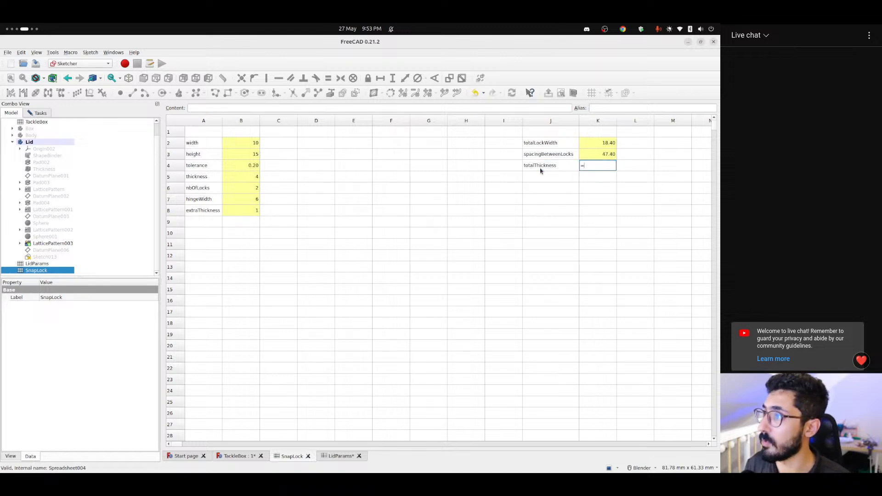
{"action": "type", "text": "thickne"}
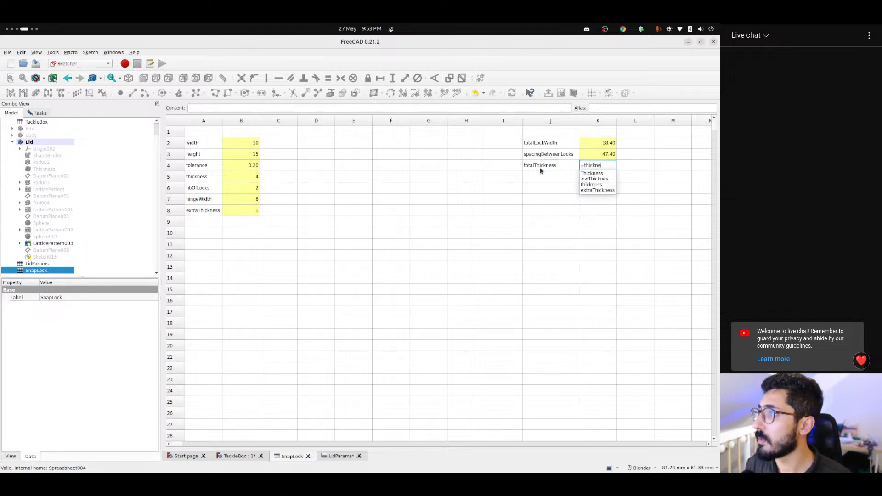
{"action": "key", "text": "Down"}
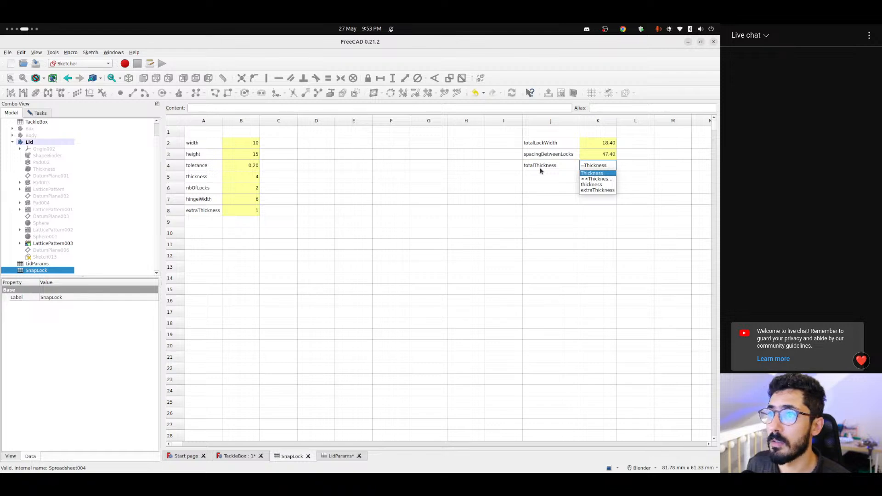
{"action": "key", "text": "BackSpace"}
{"action": "key", "text": "ctrl+shift+Left"}
{"action": "type", "text": "thickn"}
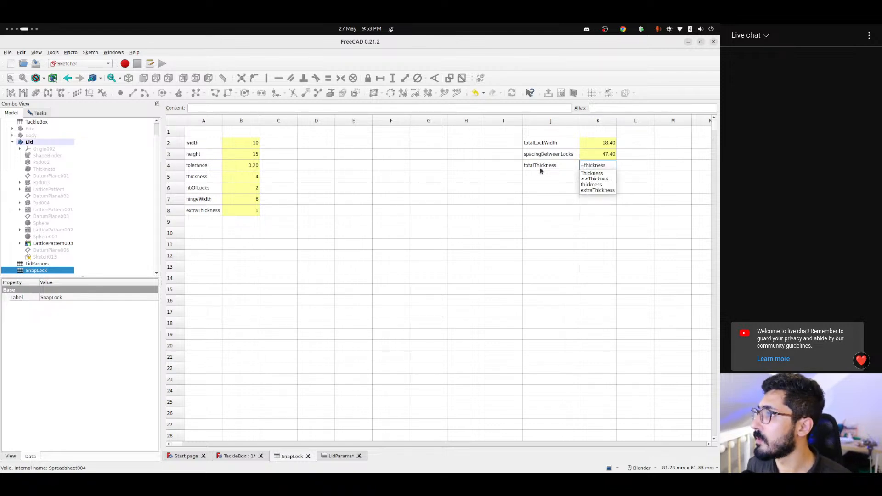
{"action": "type", "text": "ess"}
{"action": "key", "text": "Down"}
{"action": "key", "text": "Down"}
{"action": "key", "text": "Down"}
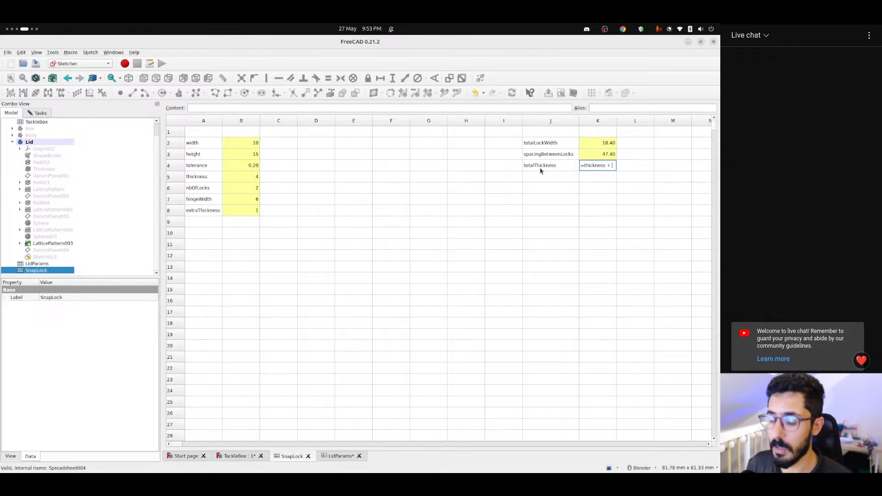
{"action": "type", "text": "+ extraThickness"}
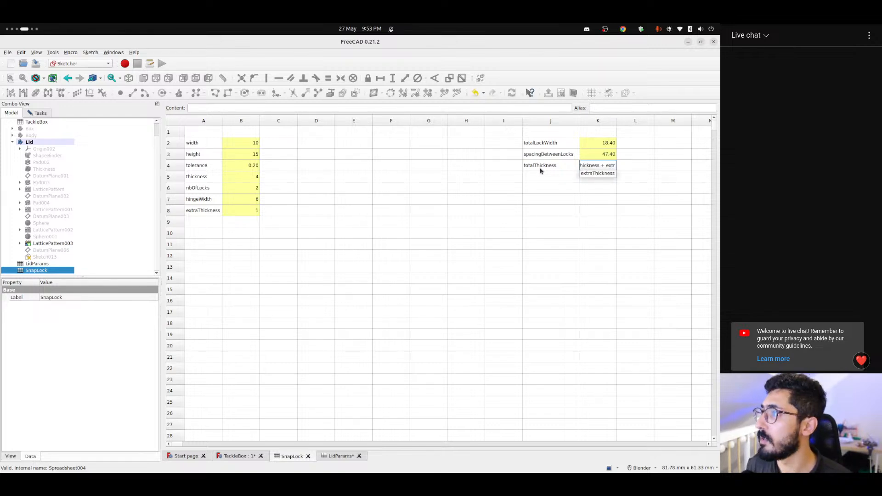
{"action": "key", "text": "Down"}
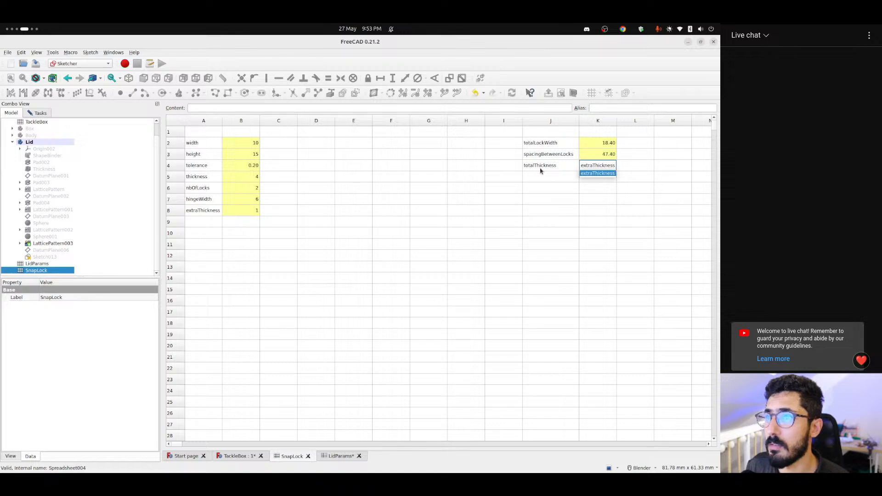
{"action": "key", "text": "Return"}
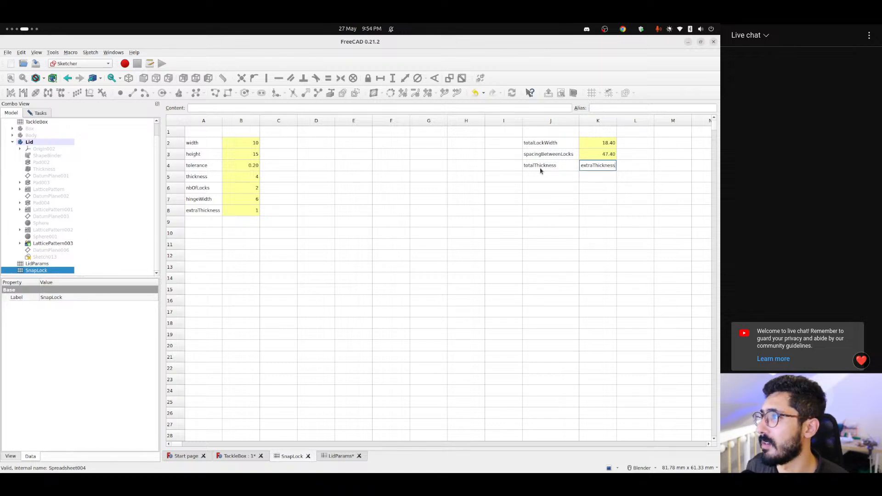
{"action": "key", "text": "Return"}
Give the computed thickness cell K4 the alias totalThickness, matching the label in J4
{"action": "left_click", "coordinate": [541, 169]}
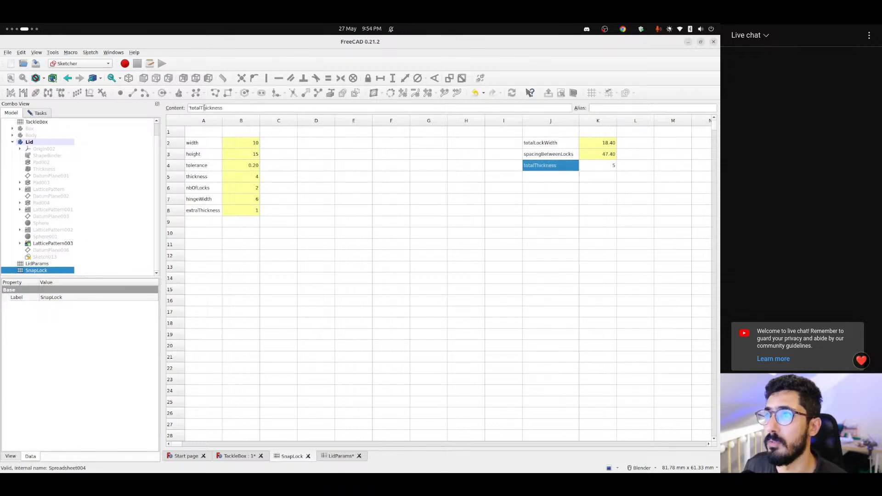
{"action": "left_click", "coordinate": [615, 164]}
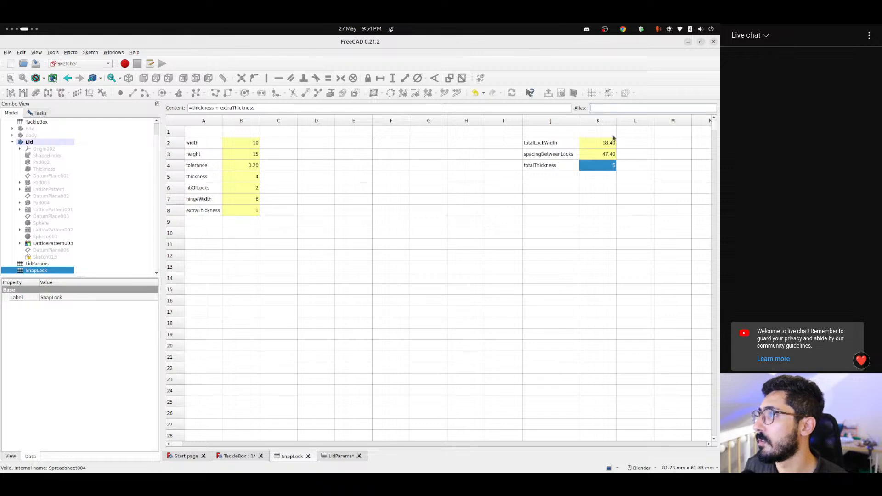
{"action": "left_click", "coordinate": [547, 167]}
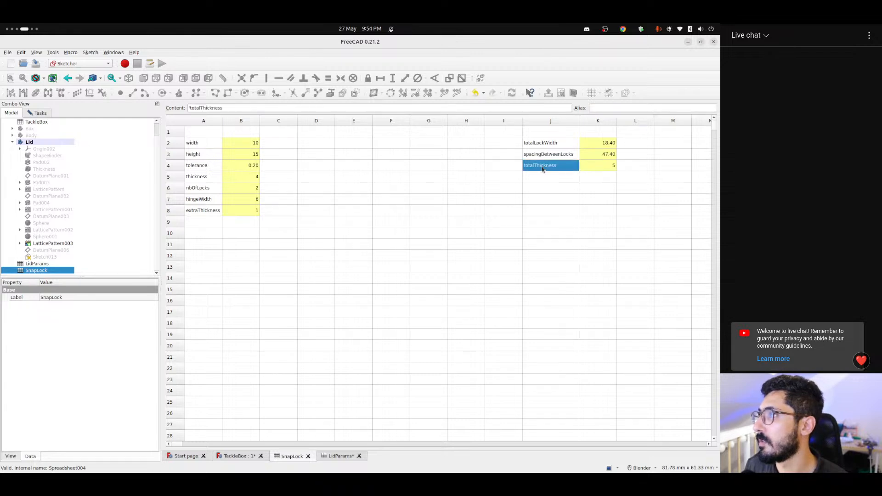
Return to the TackleBox sketch, constrain the rectangle's horizontal width to <<SnapLock>>.totalThickness, and close the sketch
{"action": "left_click", "coordinate": [248, 456]}
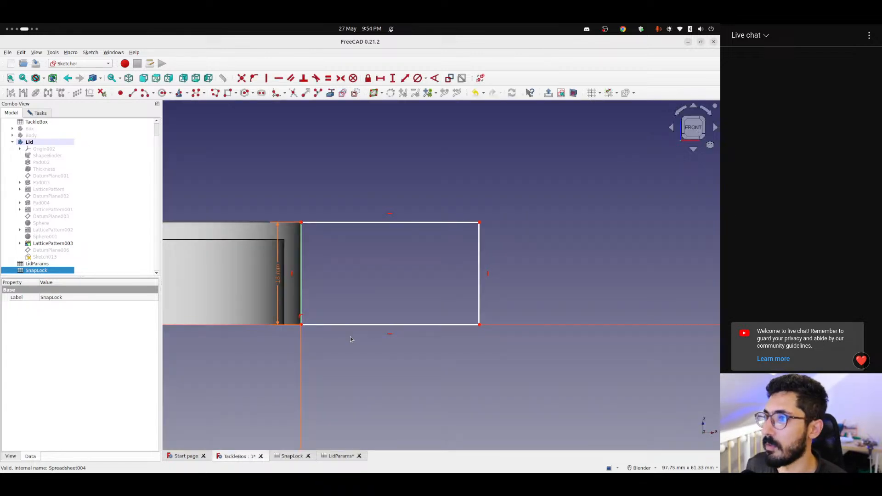
{"action": "left_click", "coordinate": [380, 80]}
{"action": "left_click", "coordinate": [375, 223]}
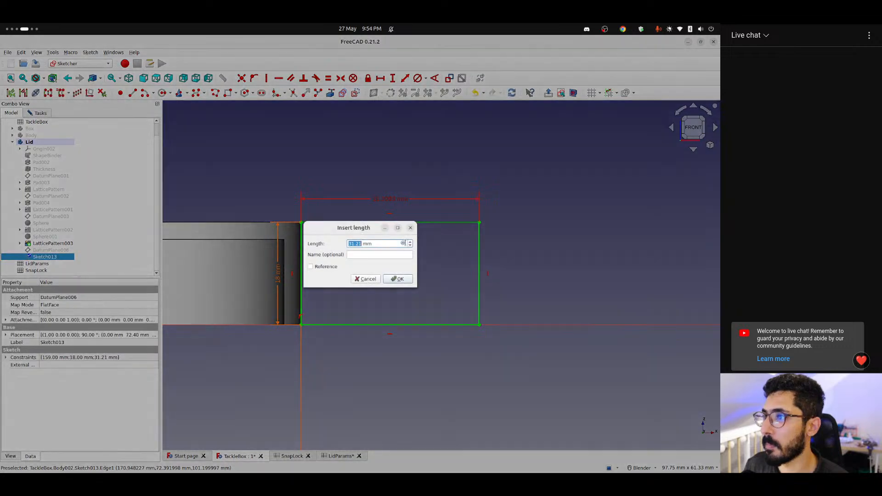
{"action": "left_click", "coordinate": [403, 243]}
{"action": "type", "text": "<<S"}
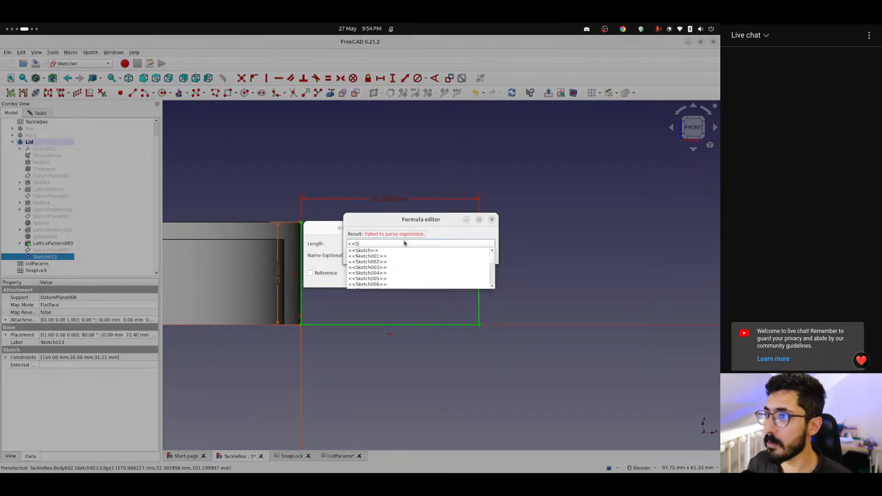
{"action": "type", "text": "napLock>>.totalThickness"}
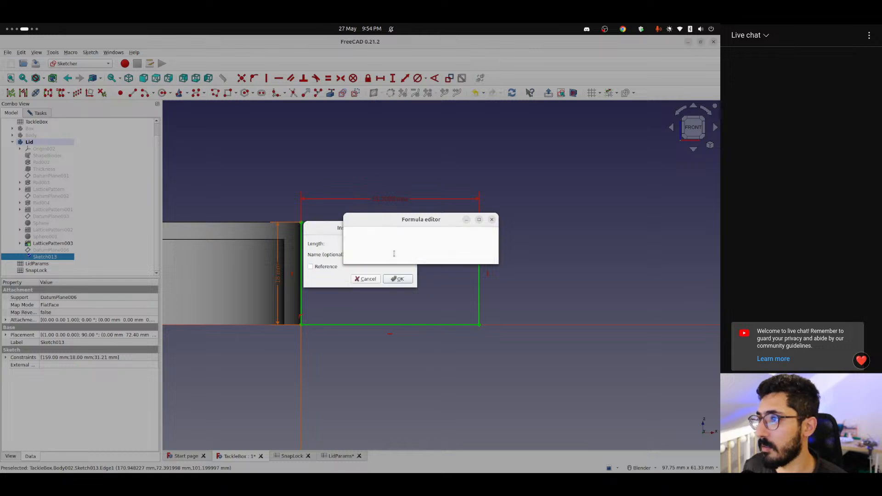
{"action": "left_click", "coordinate": [393, 254]}
{"action": "left_click", "coordinate": [398, 280]}
{"action": "scroll", "coordinate": [337, 260], "scroll_direction": "up", "scroll_amount": 2}
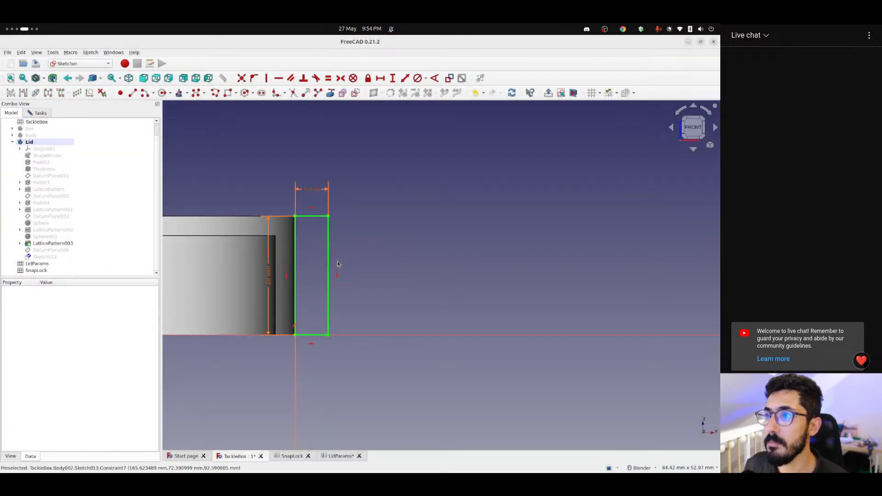
{"action": "left_click", "coordinate": [40, 113]}
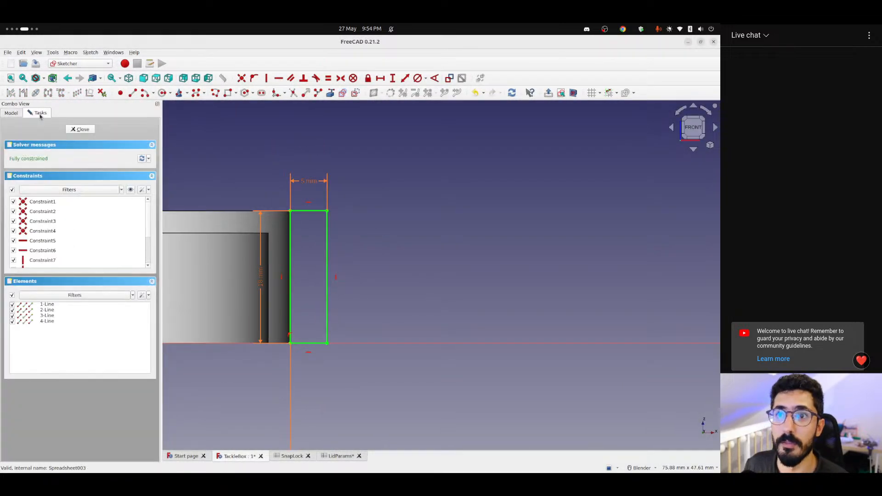
{"action": "left_click", "coordinate": [87, 131]}
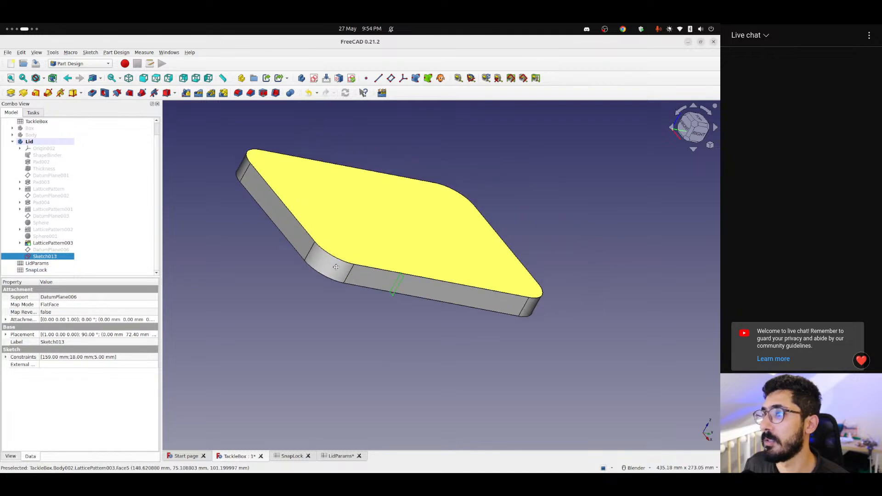
Examine the snap lock sketch's position along the lid's side wall, relative to the blocks beneath it, in the right view
{"action": "scroll", "coordinate": [259, 240], "scroll_direction": "up", "scroll_amount": 3}
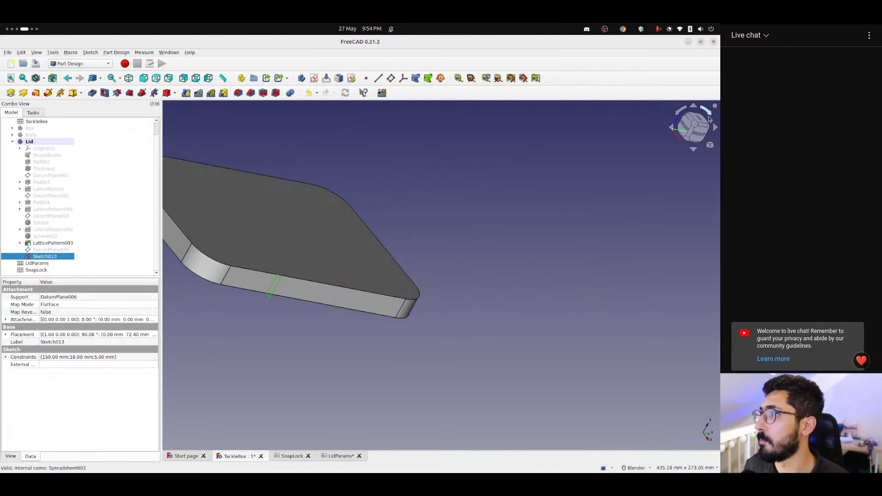
{"action": "left_click", "coordinate": [697, 136]}
{"action": "middle_click_drag", "start_coordinate": [285, 295], "coordinate": [366, 258], "text": "shift"}
{"action": "scroll", "coordinate": [372, 284], "scroll_direction": "up", "scroll_amount": 3}
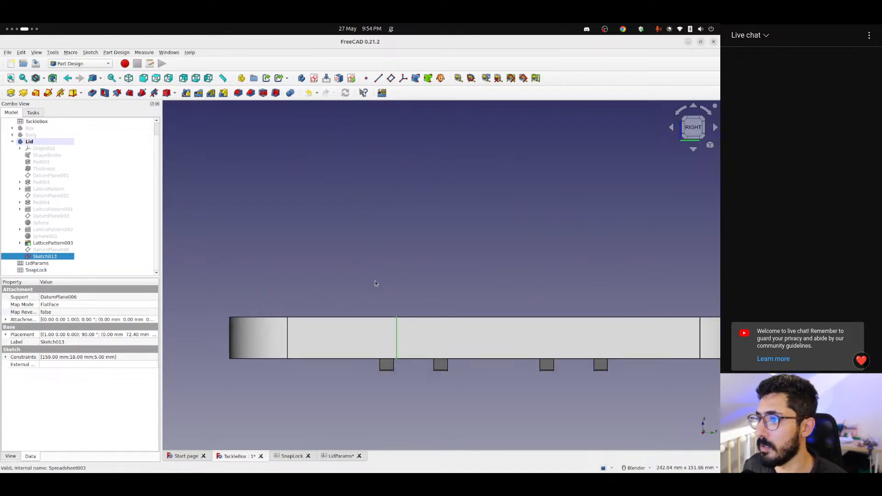
{"action": "middle_click_drag", "start_coordinate": [368, 304], "coordinate": [330, 240], "text": "shift"}
{"action": "middle_click_drag", "start_coordinate": [380, 276], "coordinate": [323, 260], "text": "shift"}
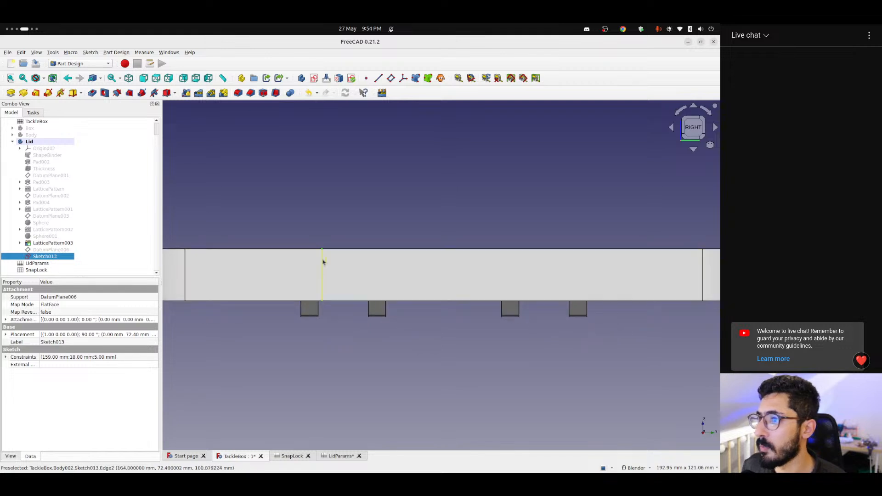
Pad the selected sketch on the lid's side in the reversed direction
{"action": "left_click", "coordinate": [322, 267]}
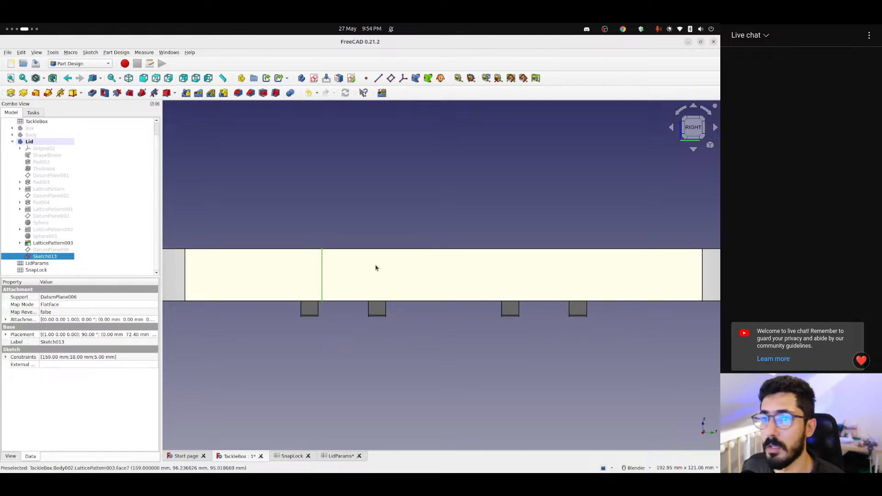
{"action": "middle_click_drag", "start_coordinate": [322, 259], "coordinate": [353, 255], "text": "shift"}
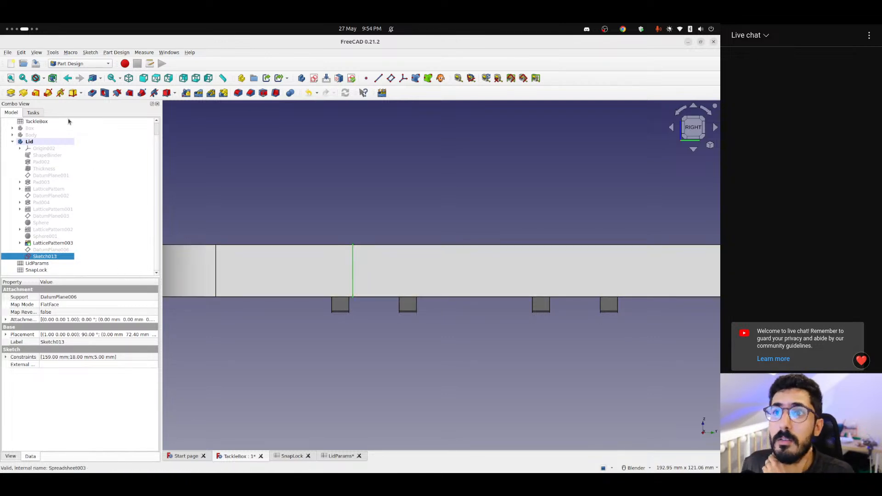
{"action": "left_click", "coordinate": [11, 93]}
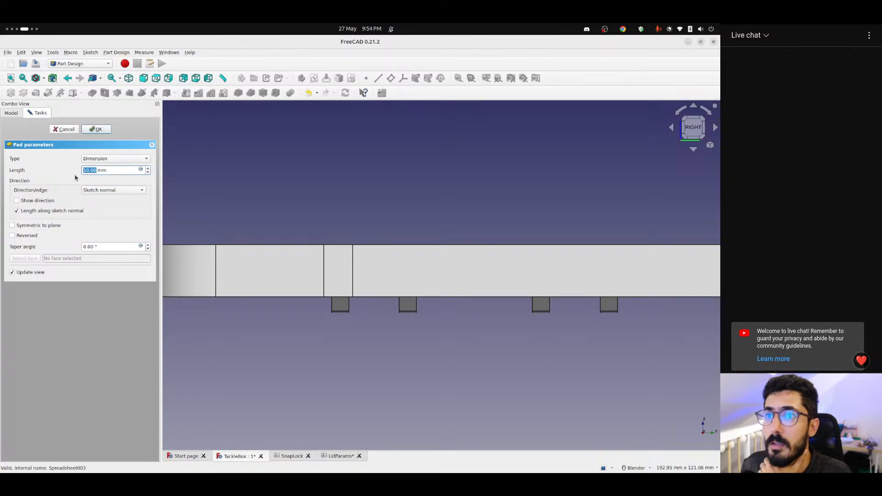
{"action": "left_click", "coordinate": [20, 237]}
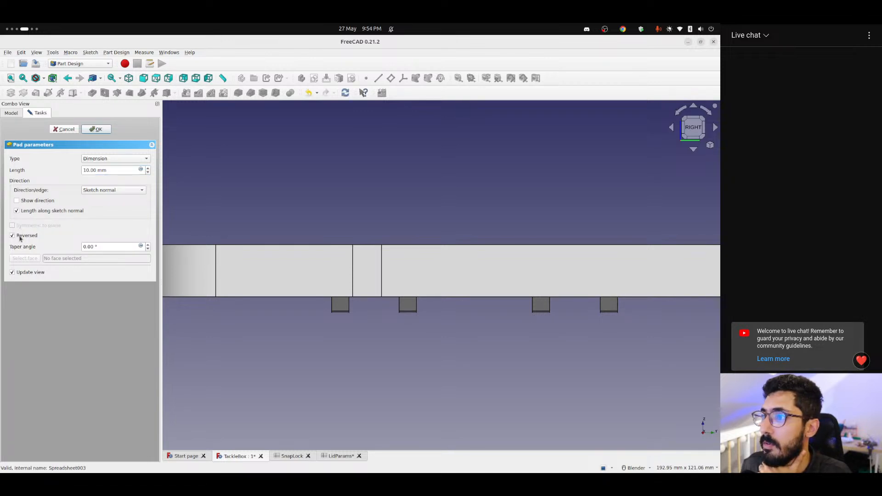
Link the pad length to the expression <<SnapLock>>.hingeWidth and finish the pad
{"action": "left_click", "coordinate": [140, 170]}
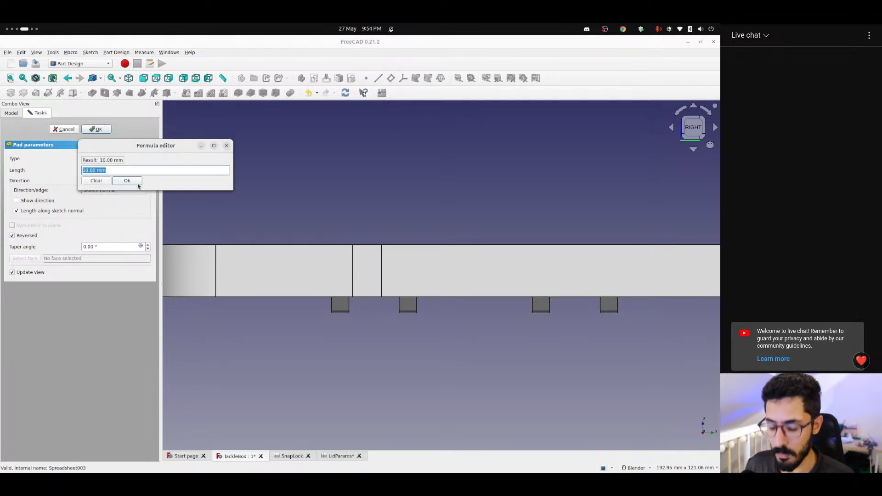
{"action": "type", "text": "<<sn"}
{"action": "key", "text": "Down"}
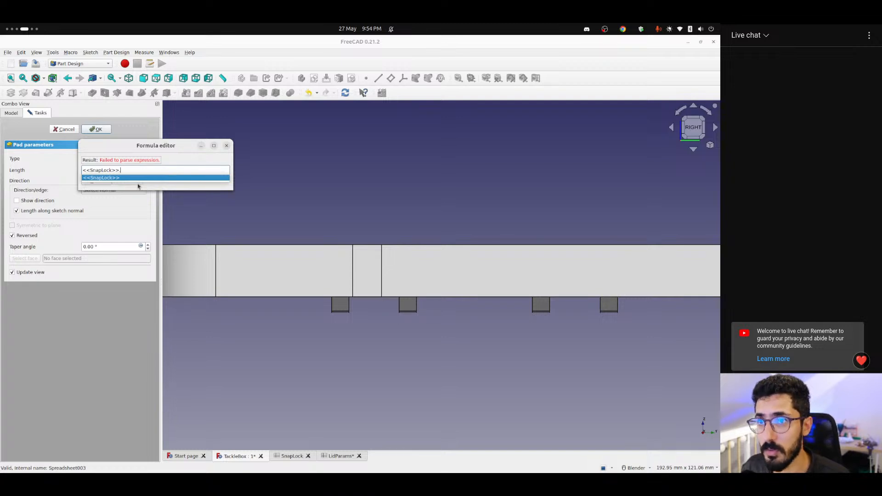
{"action": "type", "text": ".tota"}
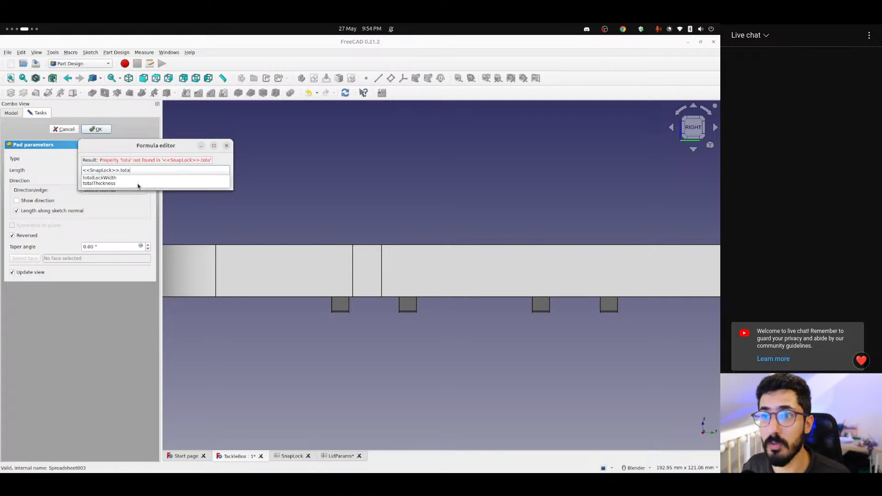
{"action": "key", "text": "Down"}
{"action": "key", "text": "Down"}
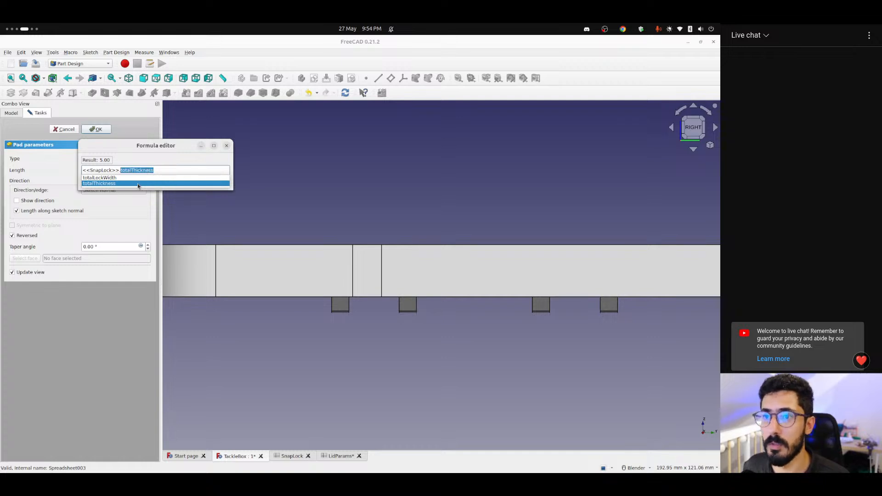
{"action": "type", "text": "lock"}
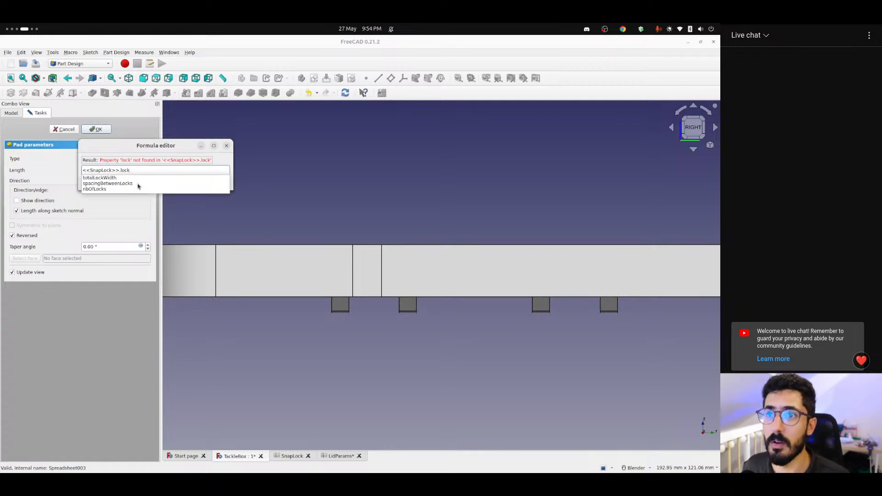
{"action": "key", "text": "Down"}
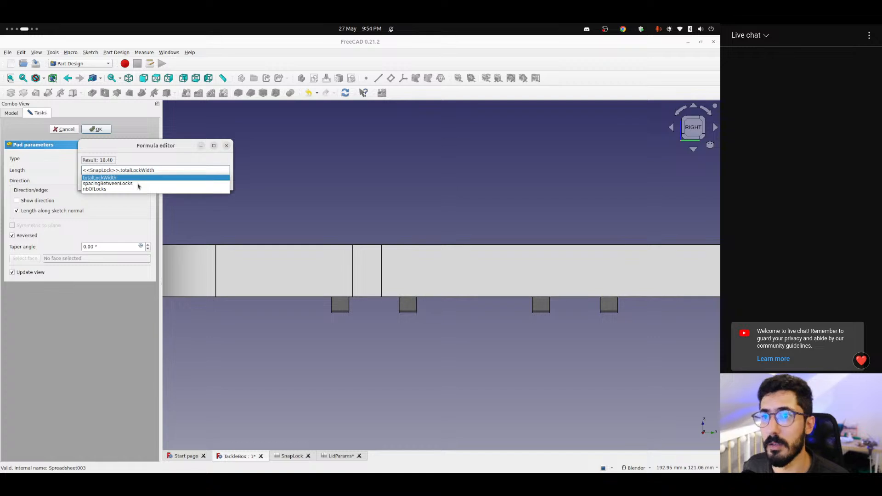
{"action": "key", "text": "ctrl+shift+Left"}
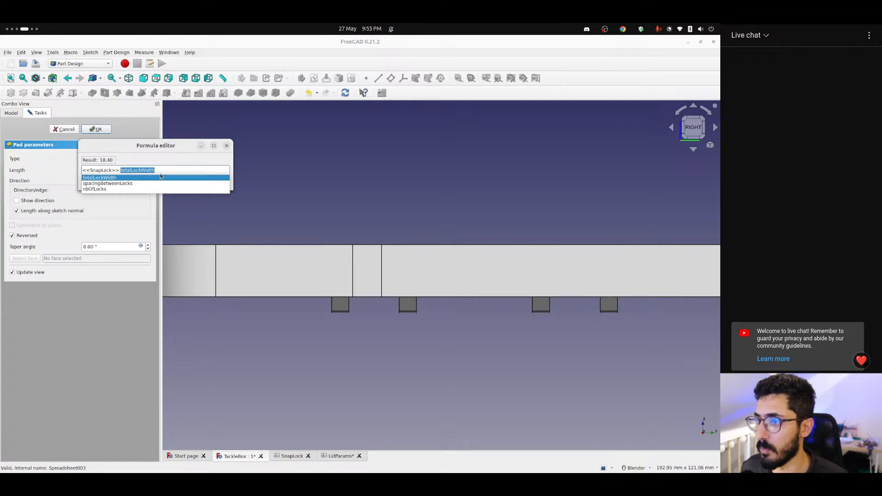
{"action": "type", "text": "w"}
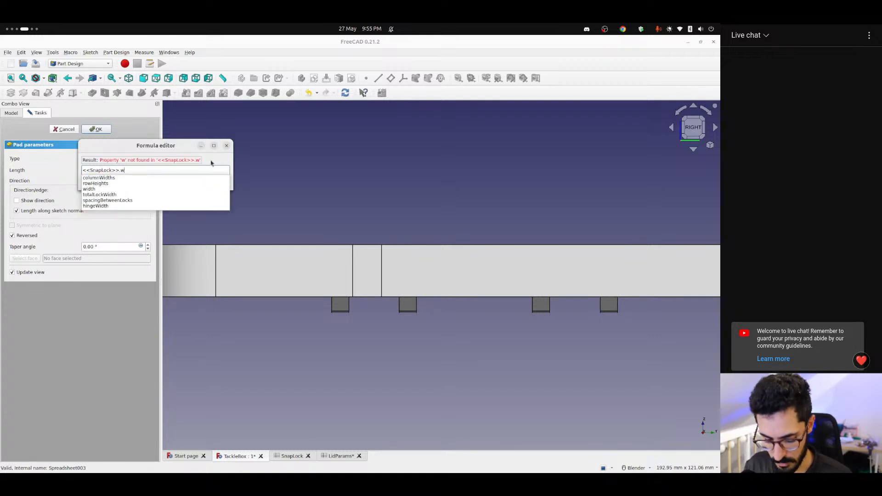
{"action": "type", "text": "idth"}
{"action": "left_click", "coordinate": [95, 195]}
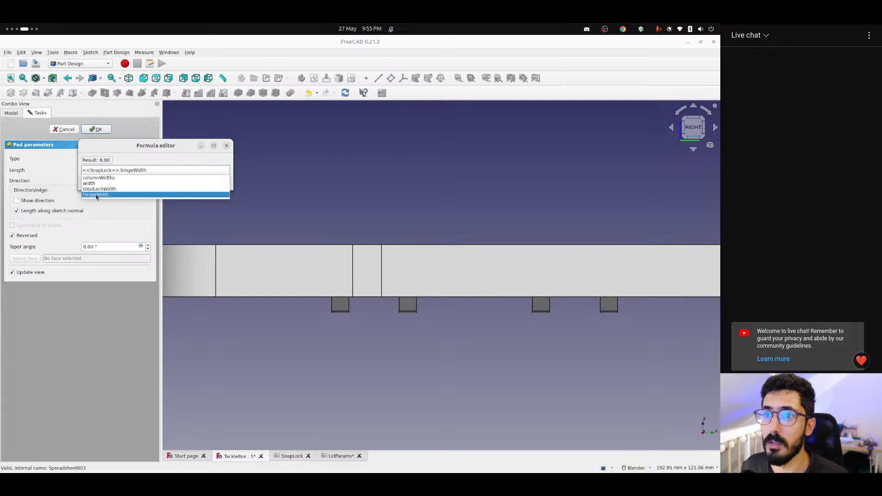
{"action": "left_click", "coordinate": [127, 180]}
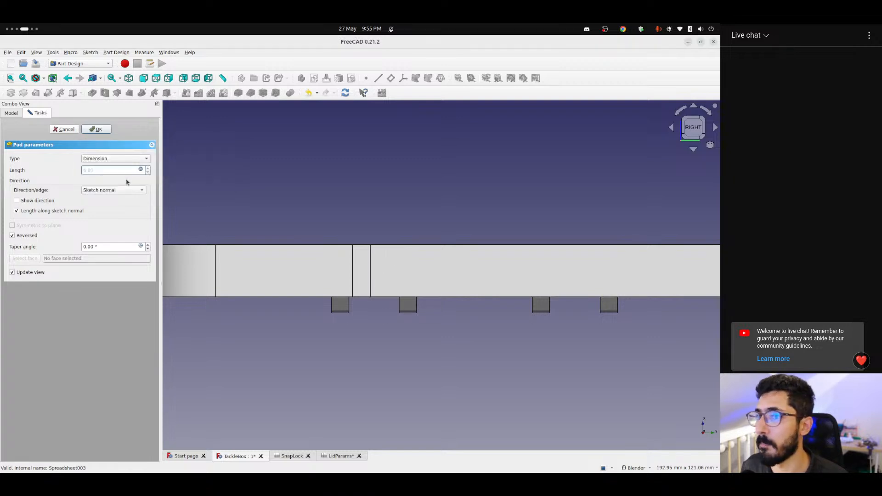
{"action": "left_click", "coordinate": [97, 129]}
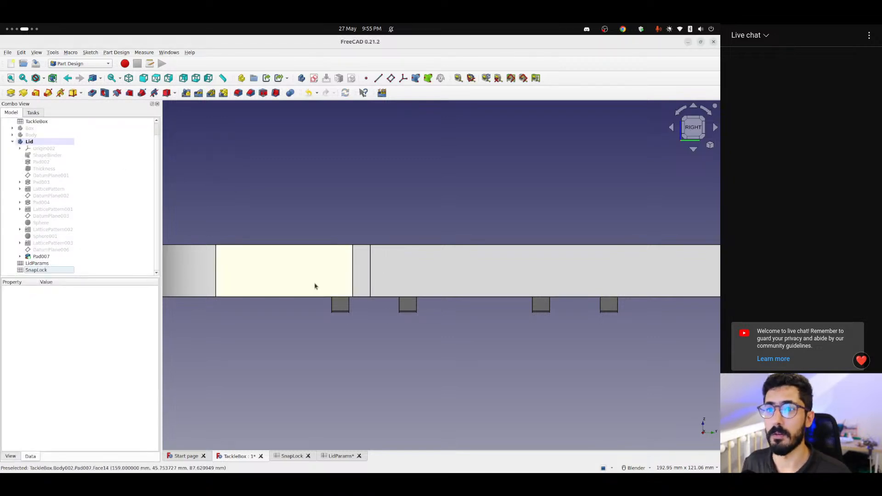
Switch to the Lattice2 workbench
{"action": "scroll", "coordinate": [328, 284], "scroll_direction": "up", "scroll_amount": 2}
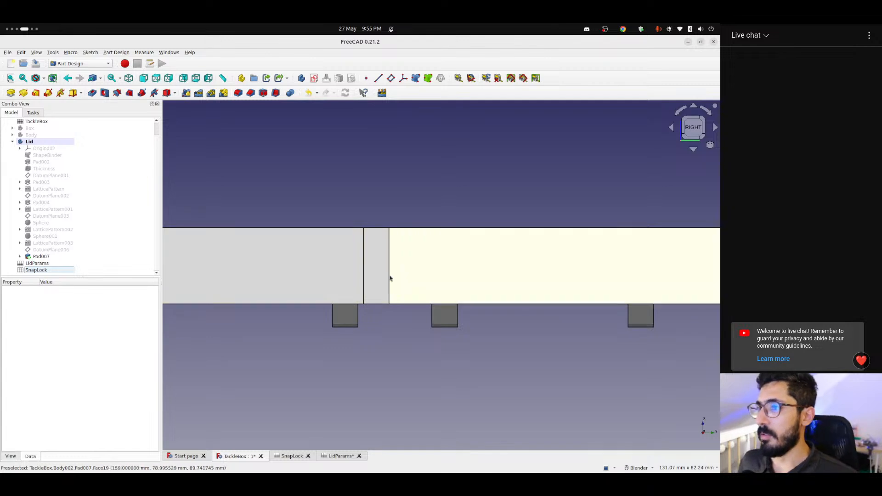
{"action": "scroll", "coordinate": [400, 293], "scroll_direction": "down", "scroll_amount": 3}
{"action": "middle_click_drag", "start_coordinate": [402, 296], "coordinate": [360, 303], "text": "shift"}
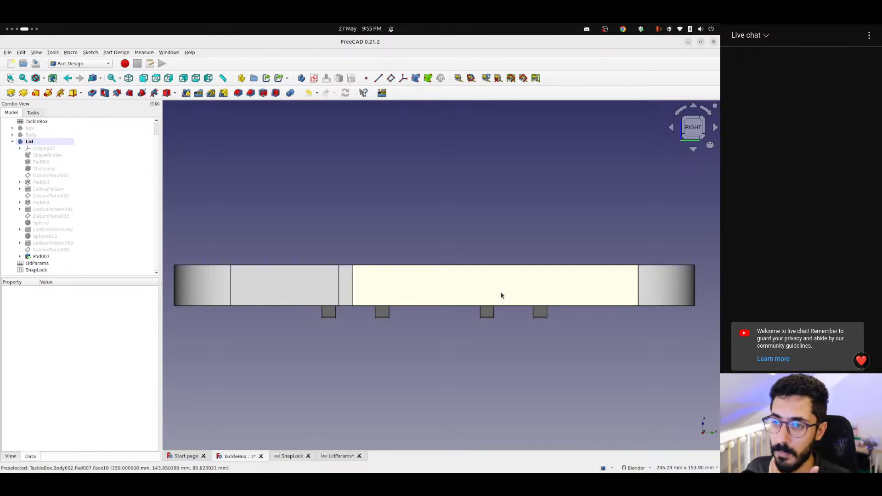
{"action": "left_click", "coordinate": [76, 64]}
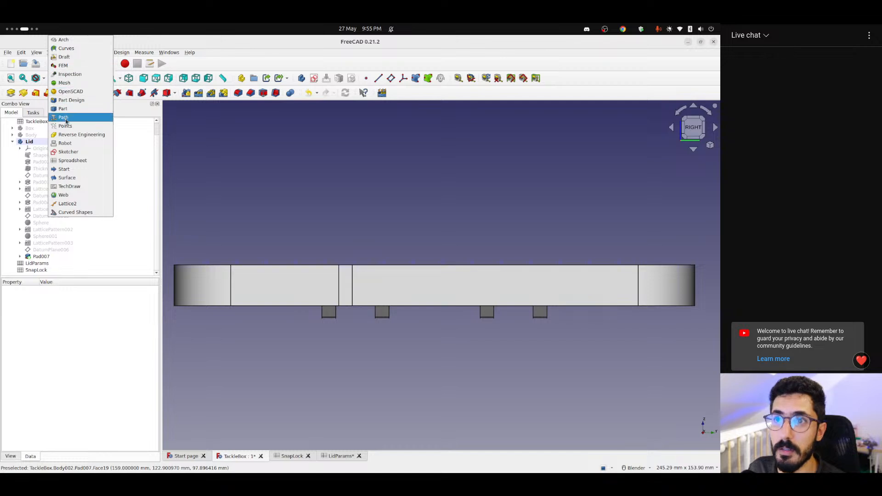
{"action": "left_click", "coordinate": [67, 203]}
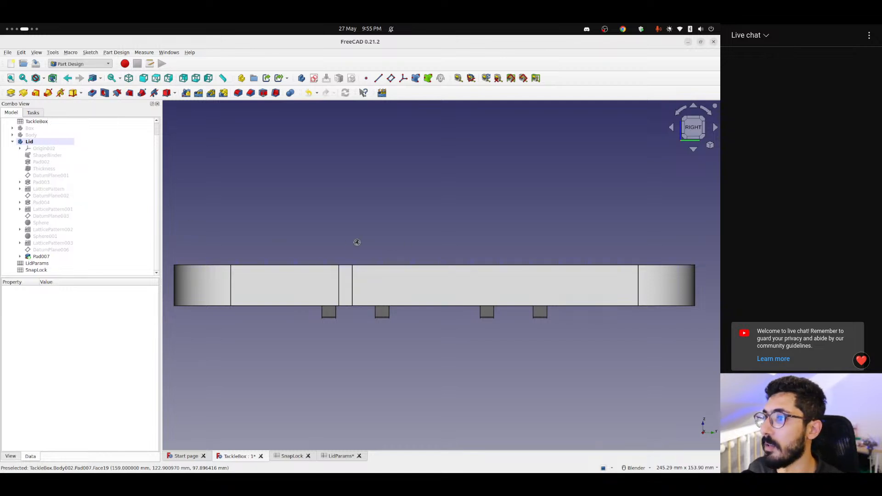
Examine the new tab on the lid's side, the hinge arms opposite and the nbOfLocks parameter in the SnapLock spreadsheet
{"action": "middle_click_drag", "start_coordinate": [366, 272], "coordinate": [394, 300]}
{"action": "scroll", "coordinate": [379, 270], "scroll_direction": "up", "scroll_amount": 4}
{"action": "scroll", "coordinate": [368, 266], "scroll_direction": "down", "scroll_amount": 3}
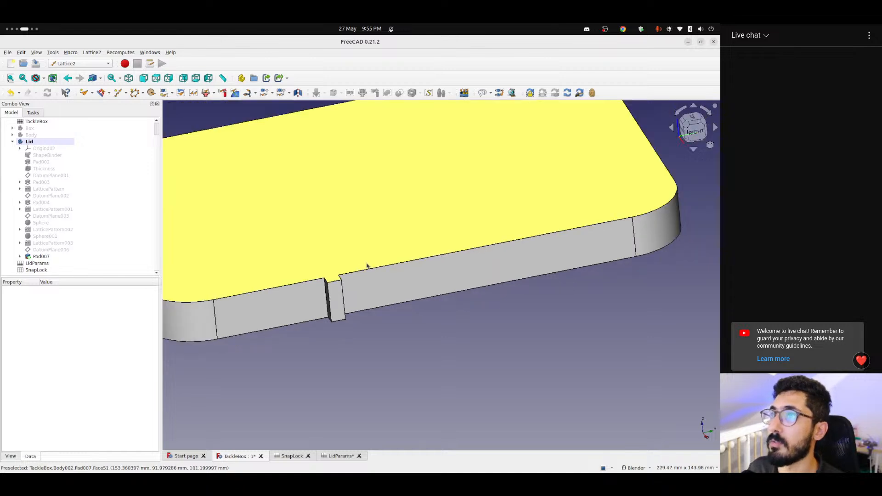
{"action": "middle_click_drag", "start_coordinate": [281, 258], "coordinate": [324, 264]}
{"action": "scroll", "coordinate": [303, 266], "scroll_direction": "down", "scroll_amount": 4}
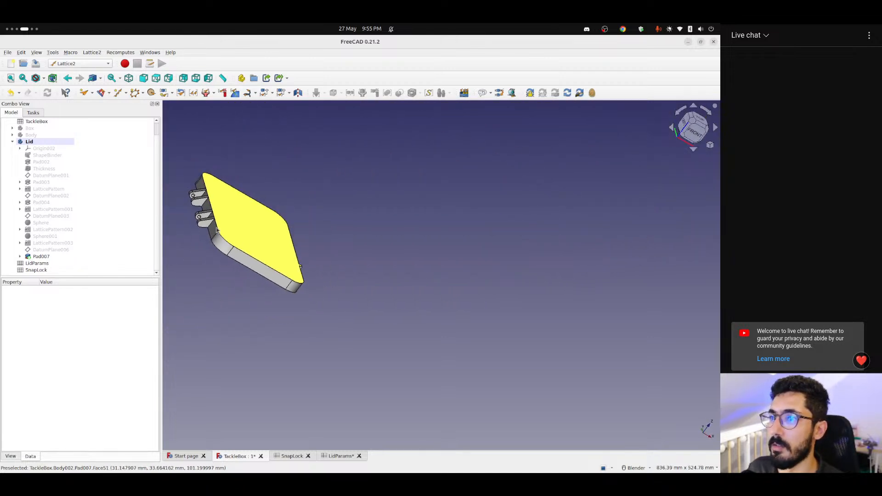
{"action": "middle_click_drag", "start_coordinate": [217, 231], "coordinate": [306, 293], "text": "shift"}
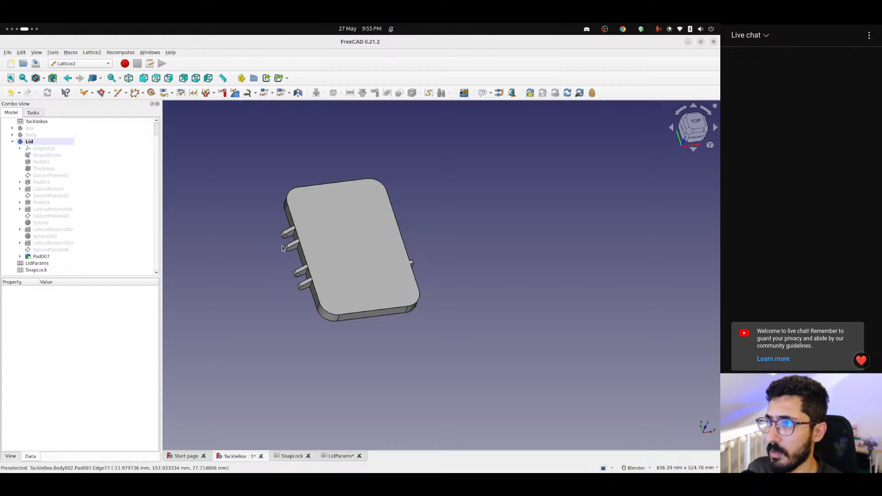
{"action": "left_click", "coordinate": [298, 456]}
{"action": "left_click", "coordinate": [238, 187]}
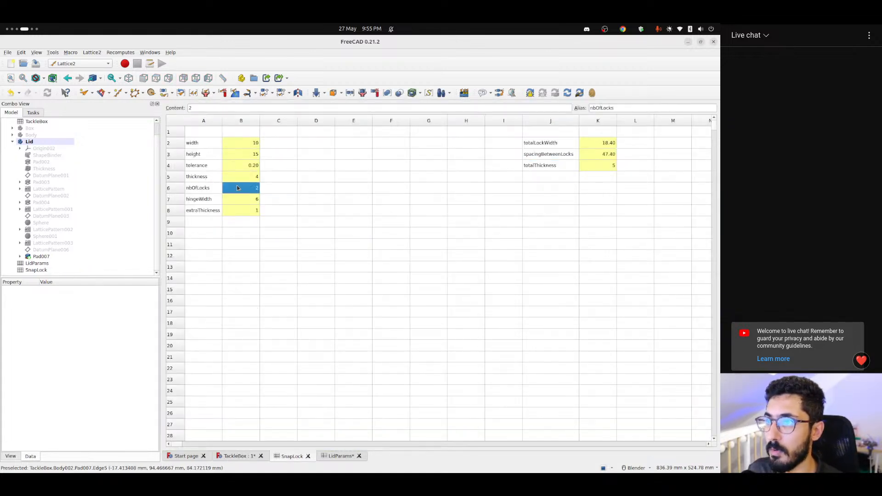
{"action": "left_click", "coordinate": [238, 457]}
{"action": "middle_click_drag", "start_coordinate": [342, 294], "coordinate": [254, 286]}
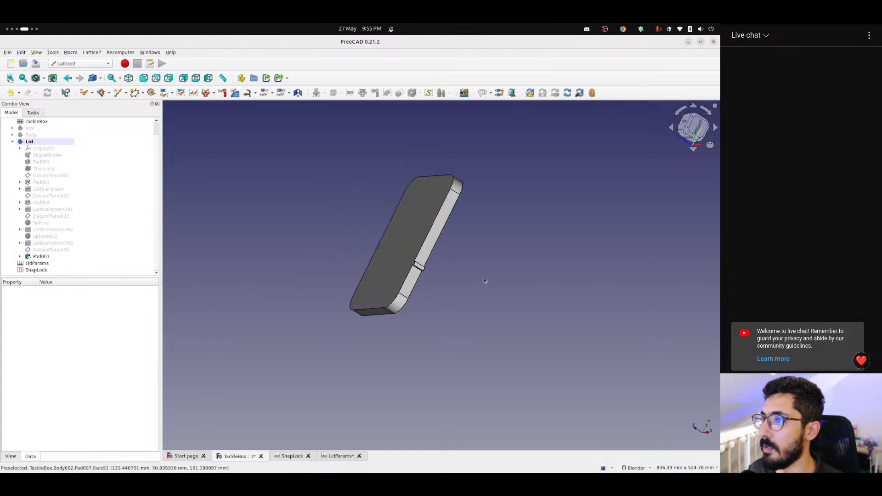
{"action": "scroll", "coordinate": [425, 255], "scroll_direction": "up", "scroll_amount": 6}
{"action": "middle_click_drag", "start_coordinate": [382, 257], "coordinate": [433, 270]}
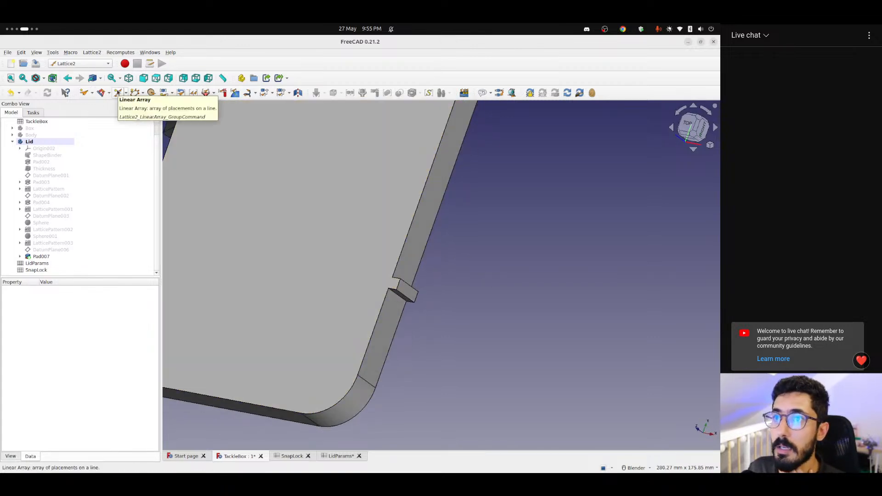
Add a linear array of placements to the Lid body and view it from the top
{"action": "left_click", "coordinate": [118, 93]}
{"action": "scroll", "coordinate": [363, 232], "scroll_direction": "down", "scroll_amount": 5}
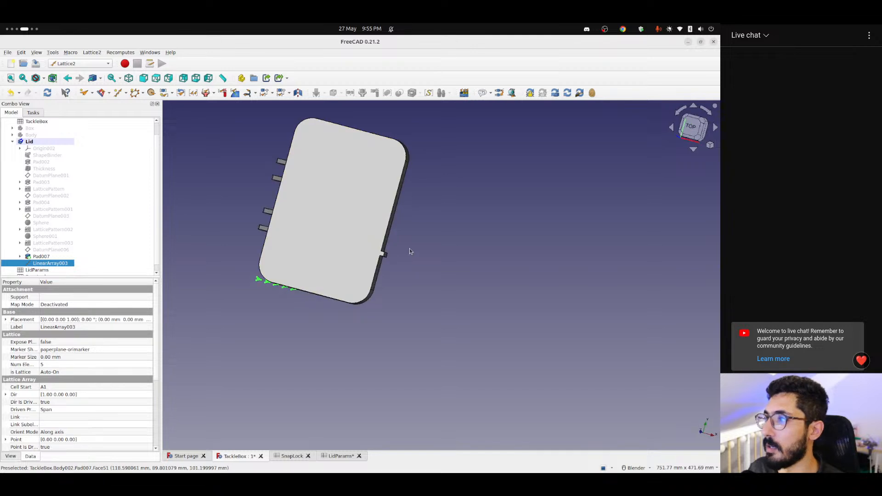
{"action": "key", "text": "2"}
{"action": "scroll", "coordinate": [330, 275], "scroll_direction": "up", "scroll_amount": 2}
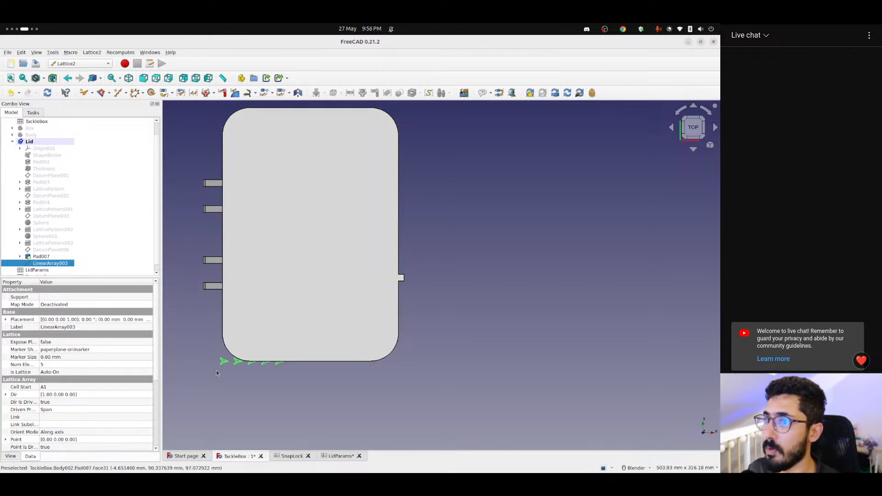
Set the linear array's direction to x 0, y 1, z 0 so it runs along the lid's long side
{"action": "left_click", "coordinate": [6, 394]}
{"action": "left_click", "coordinate": [50, 409]}
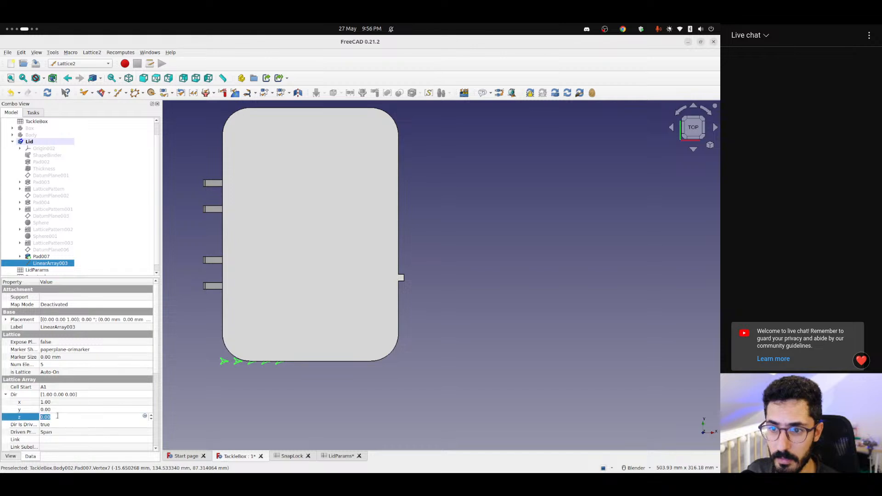
{"action": "type", "text": "1"}
{"action": "key", "text": "shift+Tab"}
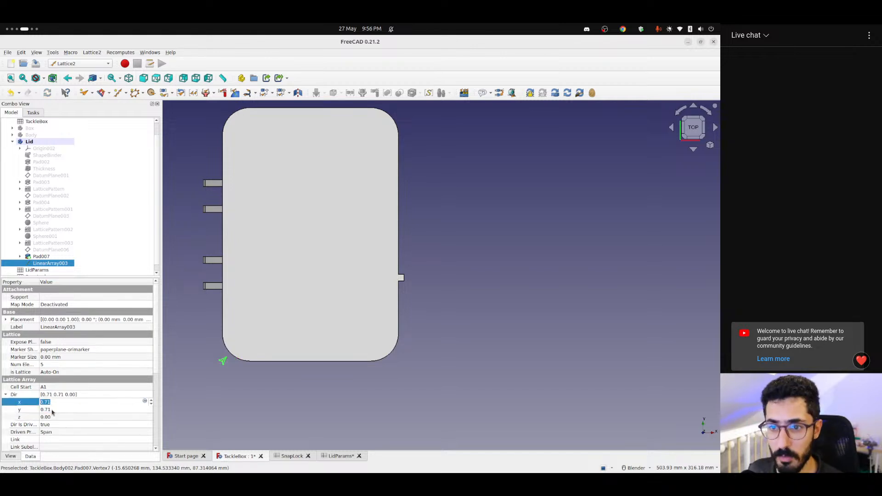
{"action": "type", "text": "0"}
{"action": "key", "text": "Return"}
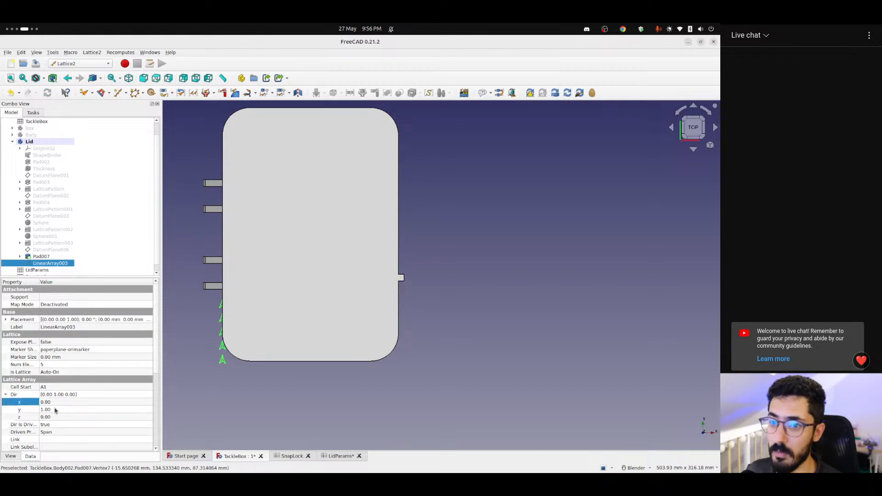
{"action": "left_click", "coordinate": [6, 395]}
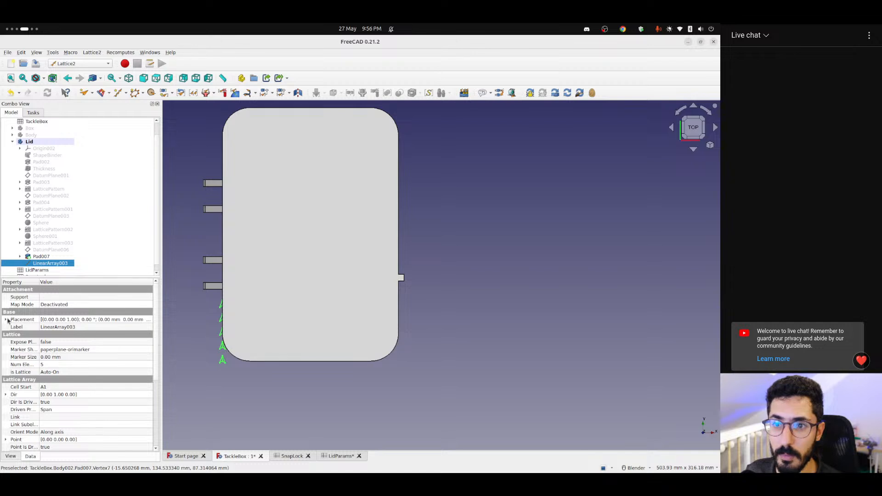
Set the linear array's placement position x to the expression <<TackleBox>>.totalWidth so it sits on the lid's tab side
{"action": "left_click", "coordinate": [7, 319]}
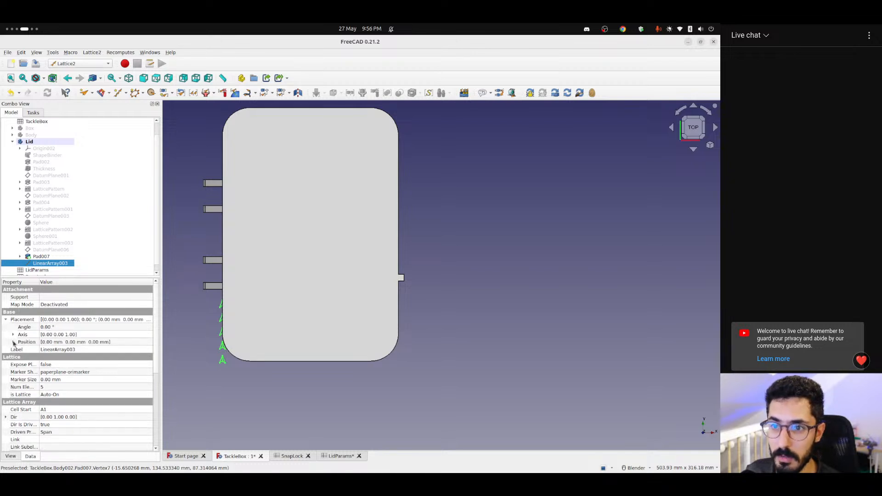
{"action": "left_click", "coordinate": [13, 342]}
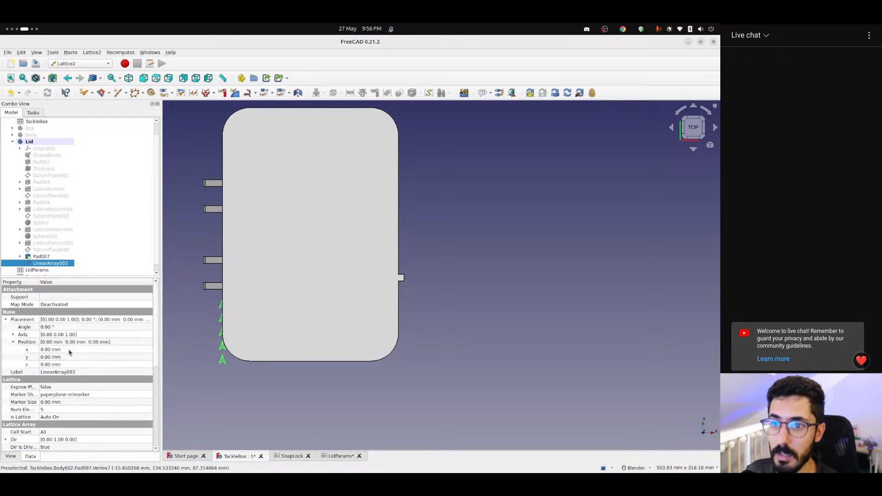
{"action": "left_click", "coordinate": [69, 350]}
{"action": "scroll", "coordinate": [69, 349], "scroll_direction": "up", "scroll_amount": 16}
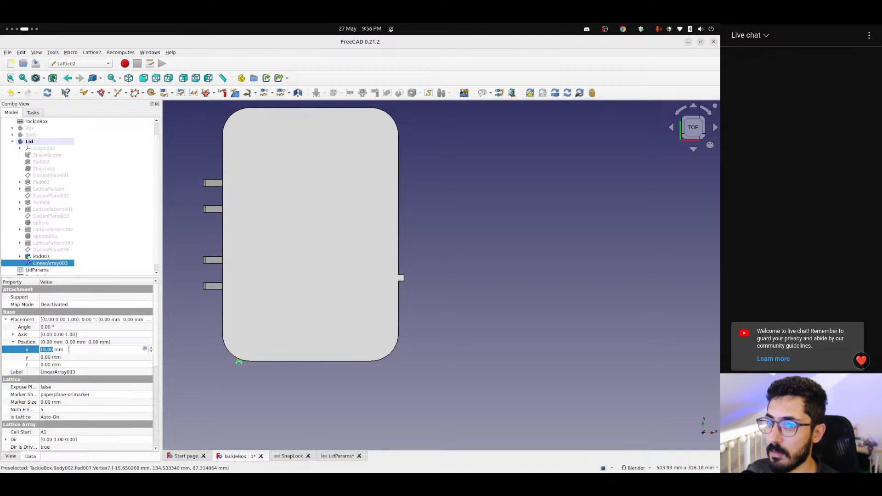
{"action": "left_click", "coordinate": [144, 349]}
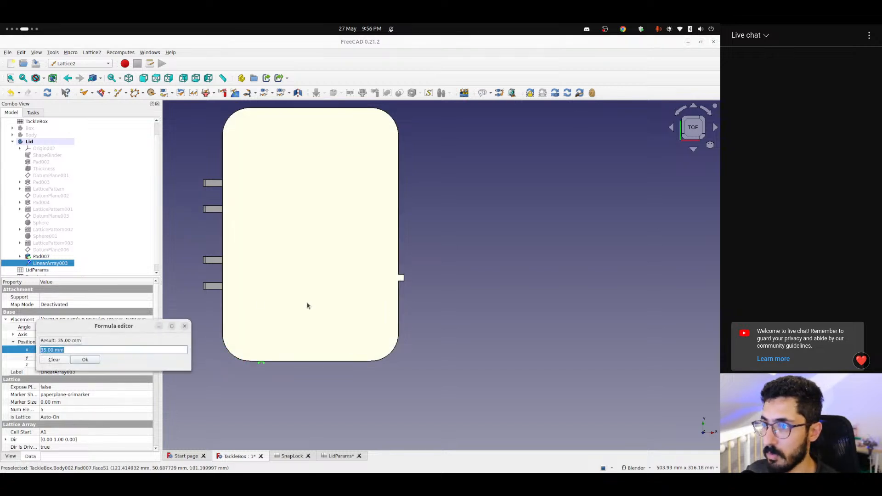
{"action": "type", "text": "<<Tack"}
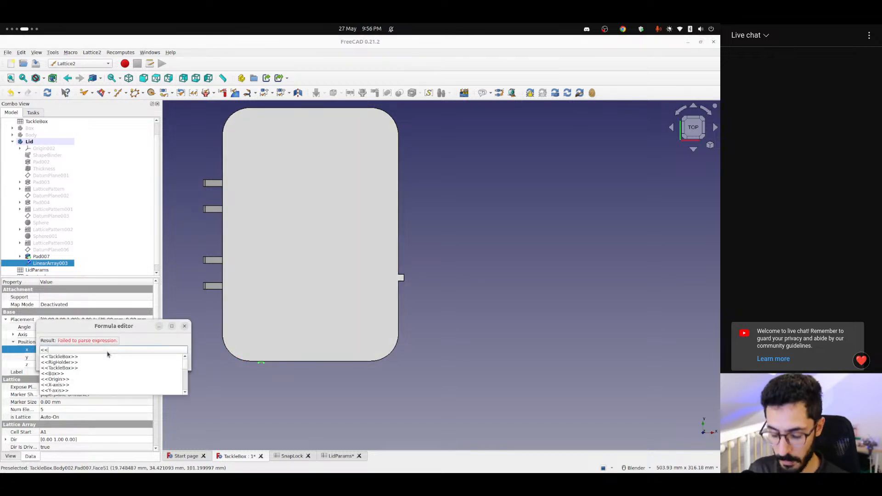
{"action": "key", "text": "Down"}
{"action": "key", "text": "Down"}
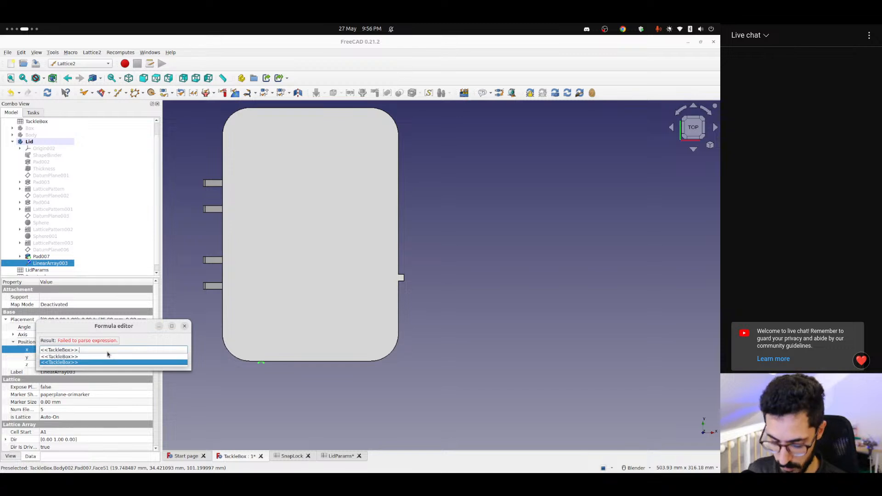
{"action": "type", "text": "leBox>>.totalWidth"}
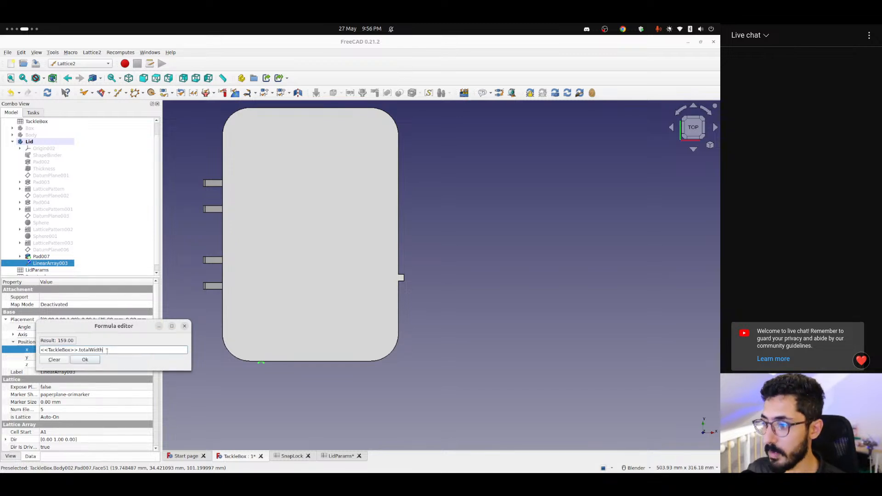
{"action": "key", "text": "Return"}
{"action": "scroll", "coordinate": [370, 369], "scroll_direction": "up", "scroll_amount": 4}
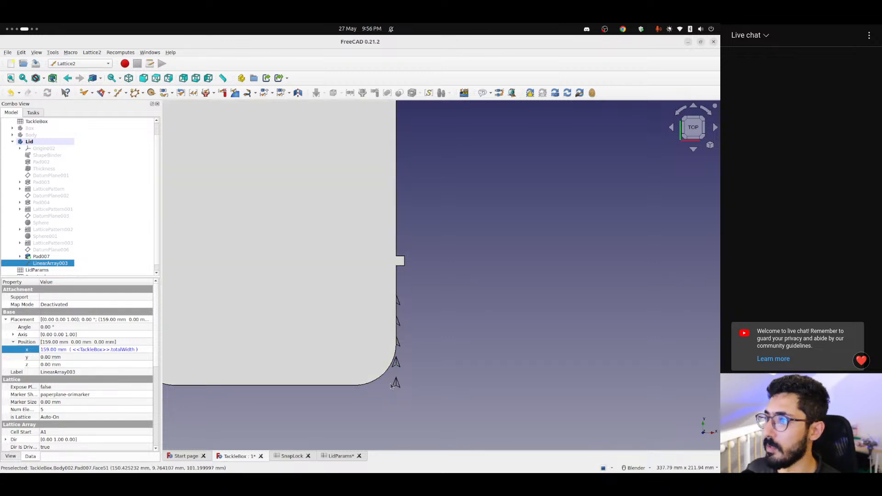
Set the linear array's placement position y to the expression <<TackleBox>>.borderRadius + <<SnapLock>>.spacingBetweenLocks
{"action": "left_click", "coordinate": [126, 358]}
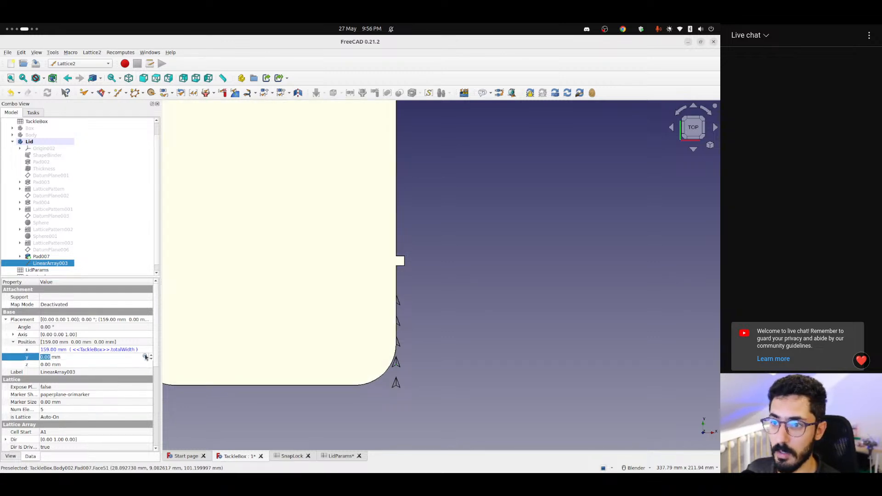
{"action": "left_click", "coordinate": [145, 357]}
{"action": "type", "text": "<<"}
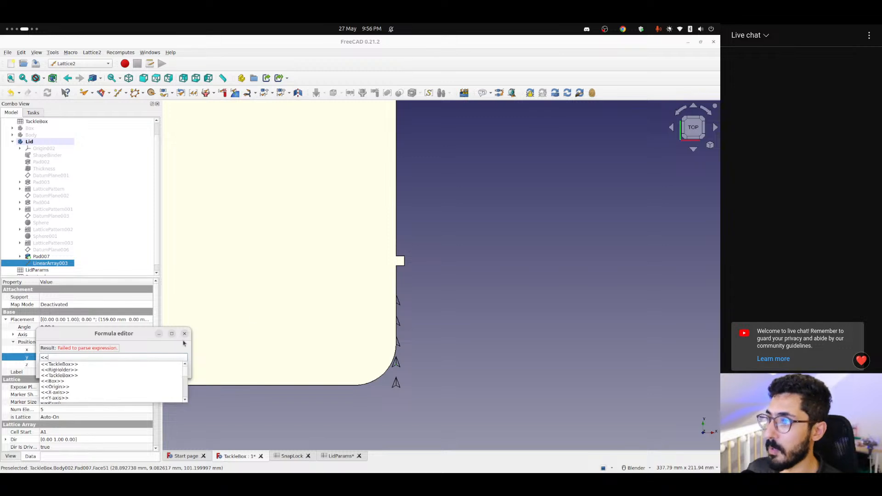
{"action": "left_click", "coordinate": [63, 365]}
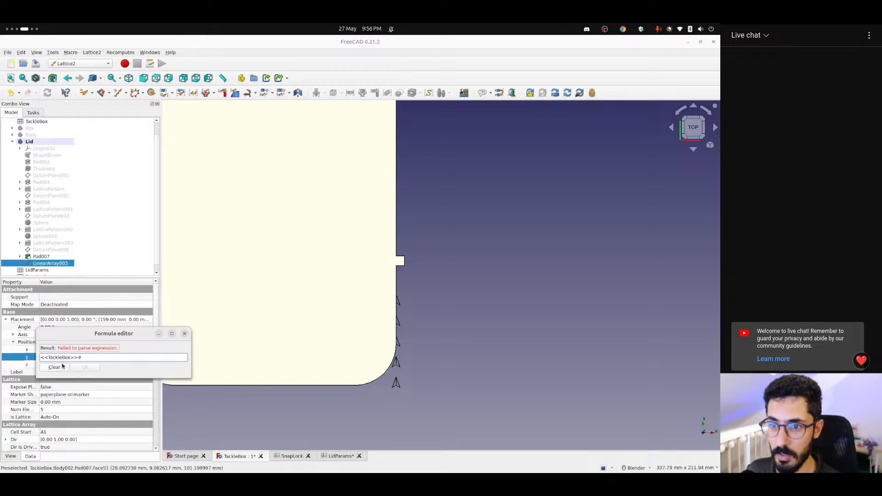
{"action": "key", "text": "BackSpace"}
{"action": "type", "text": ".bor"}
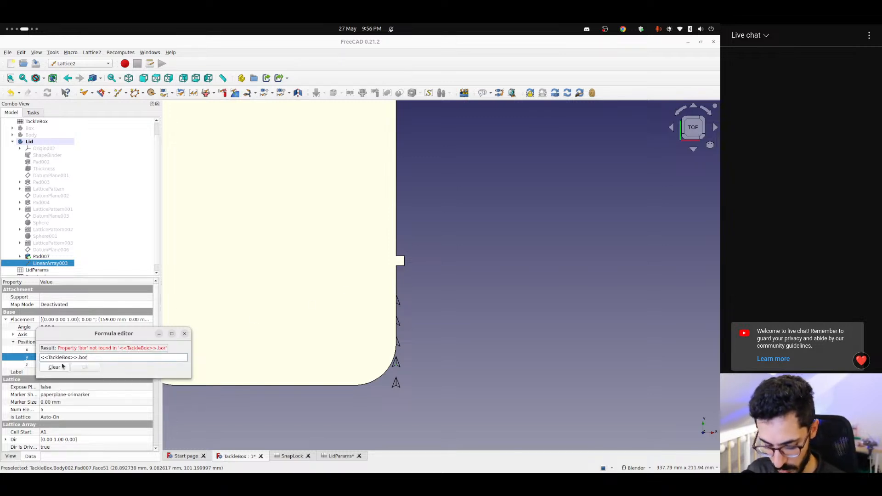
{"action": "type", "text": "derRadius"}
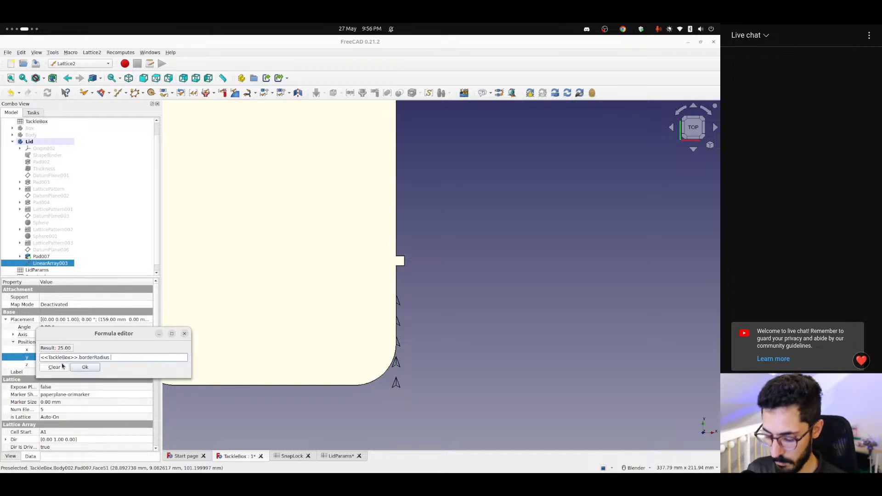
{"action": "type", "text": " + <<"}
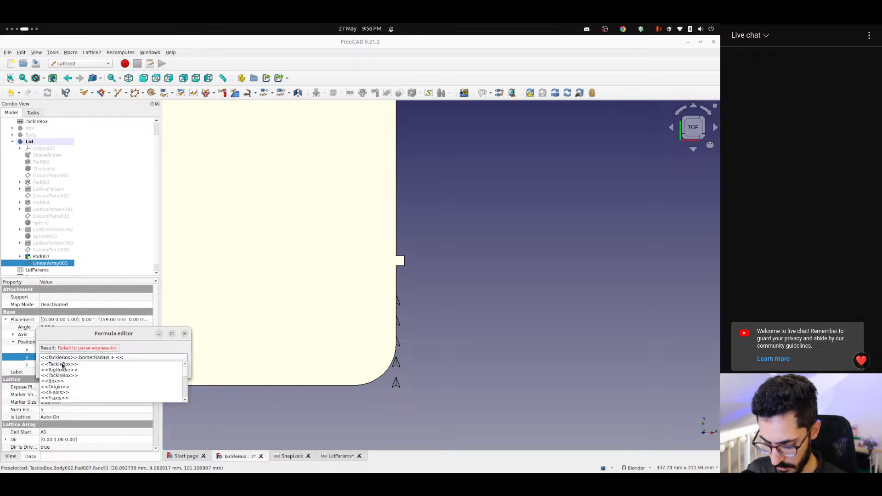
{"action": "type", "text": "SnapLock>>."}
{"action": "key", "text": "Down"}
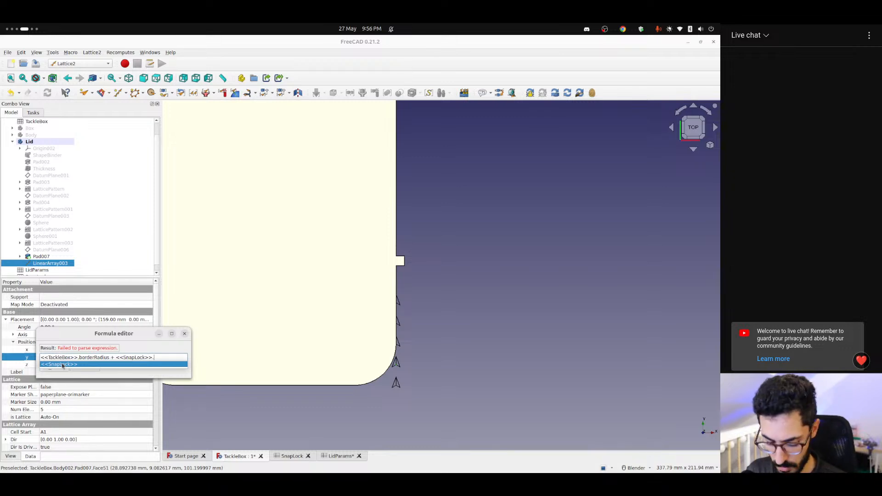
{"action": "type", "text": "span"}
{"action": "key", "text": "BackSpace"}
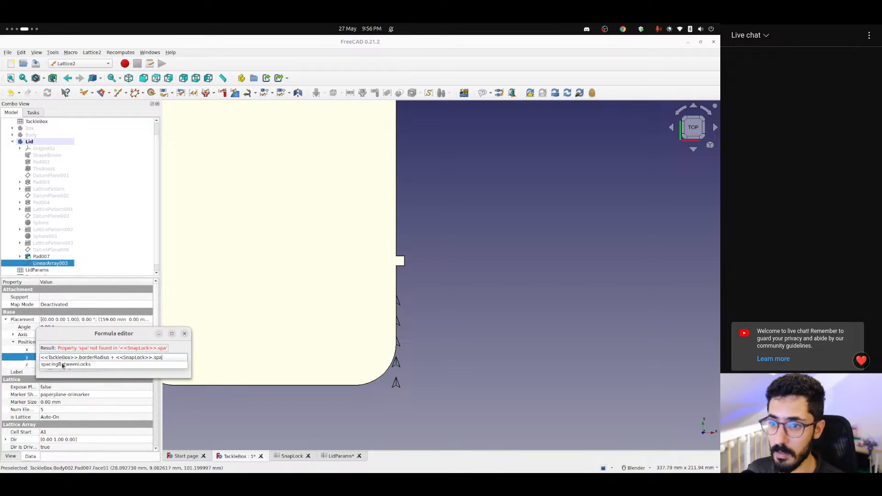
{"action": "key", "text": "Down"}
{"action": "key", "text": "Return"}
{"action": "left_click", "coordinate": [77, 368]}
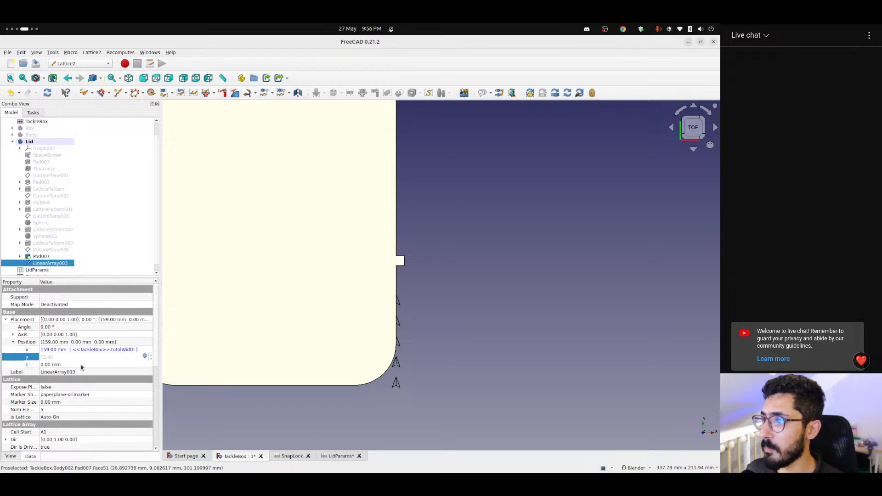
{"action": "left_click", "coordinate": [13, 365]}
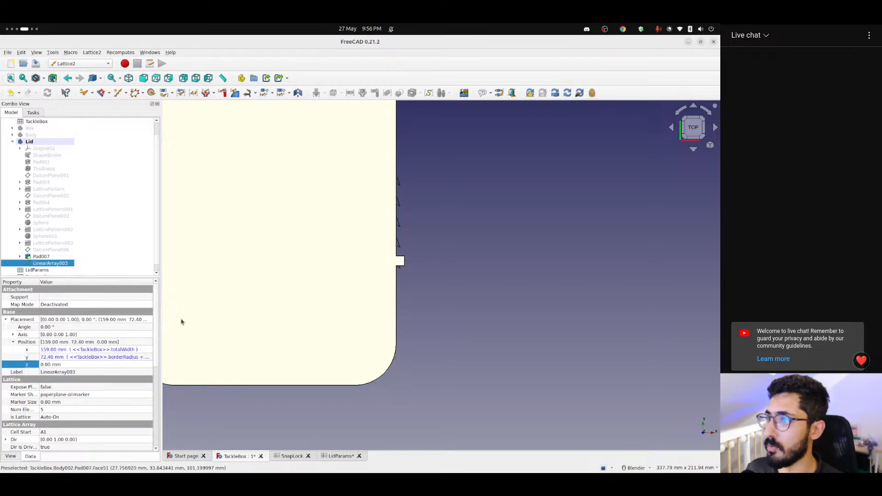
Check the array's start against the tab, and set the array's generator mode to StepN
{"action": "scroll", "coordinate": [407, 245], "scroll_direction": "up", "scroll_amount": 9}
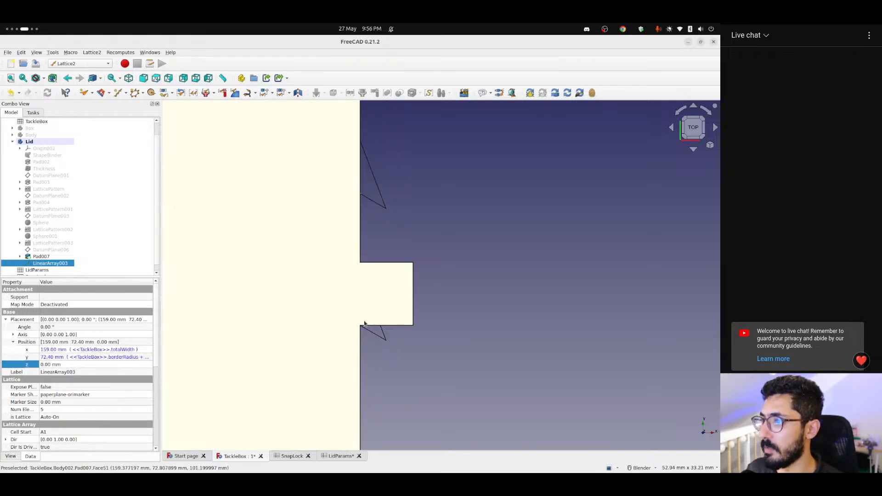
{"action": "scroll", "coordinate": [364, 324], "scroll_direction": "down", "scroll_amount": 10}
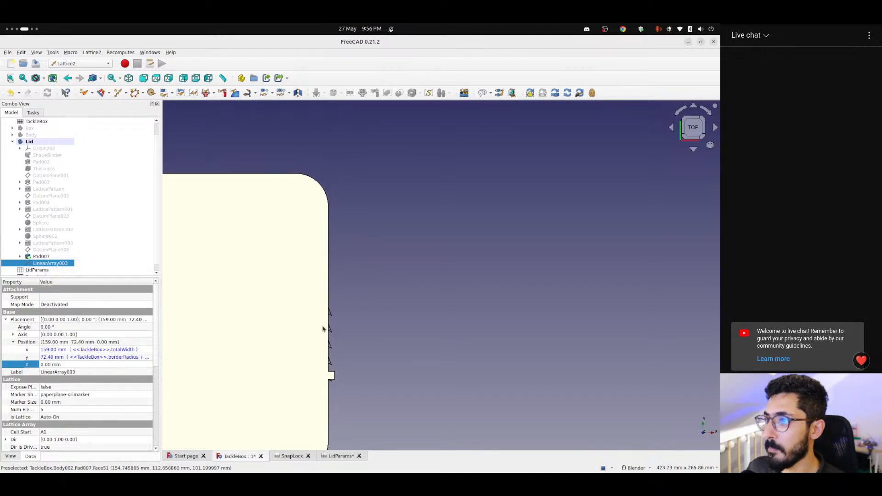
{"action": "left_click", "coordinate": [13, 342]}
{"action": "left_click", "coordinate": [5, 320]}
{"action": "scroll", "coordinate": [110, 403], "scroll_direction": "down", "scroll_amount": 5}
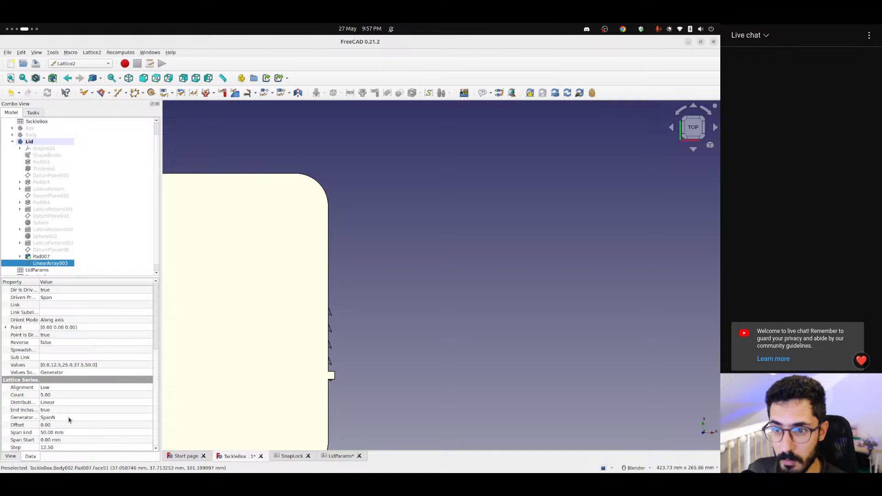
{"action": "left_click", "coordinate": [69, 418]}
{"action": "left_click", "coordinate": [65, 417]}
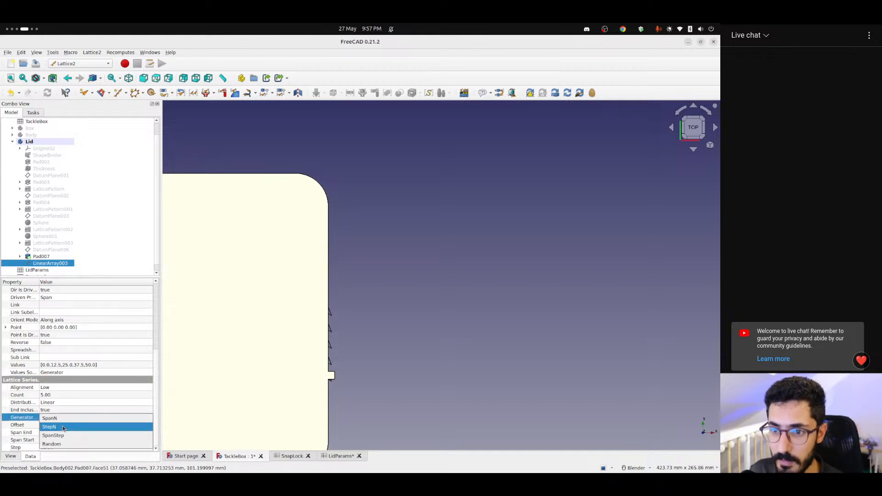
{"action": "left_click", "coordinate": [63, 427]}
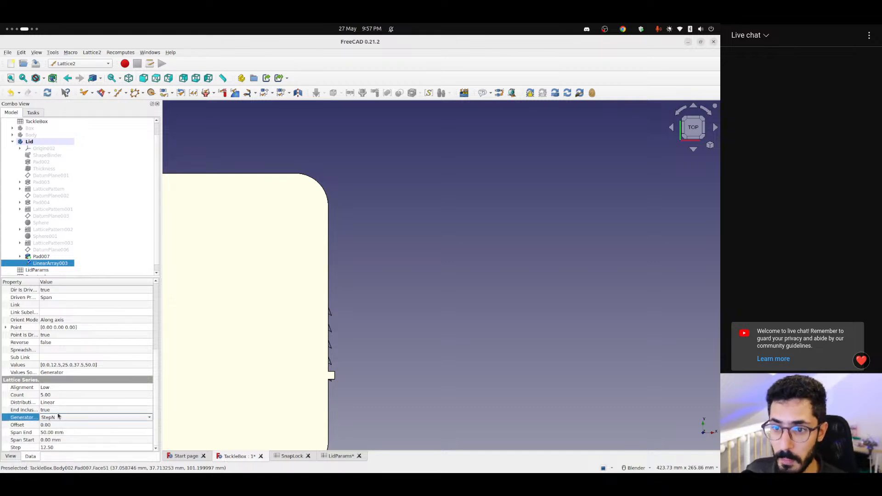
Set the linear array's step to the expression <<SnapLock>>.spacingBetweenLocks
{"action": "left_click", "coordinate": [55, 447]}
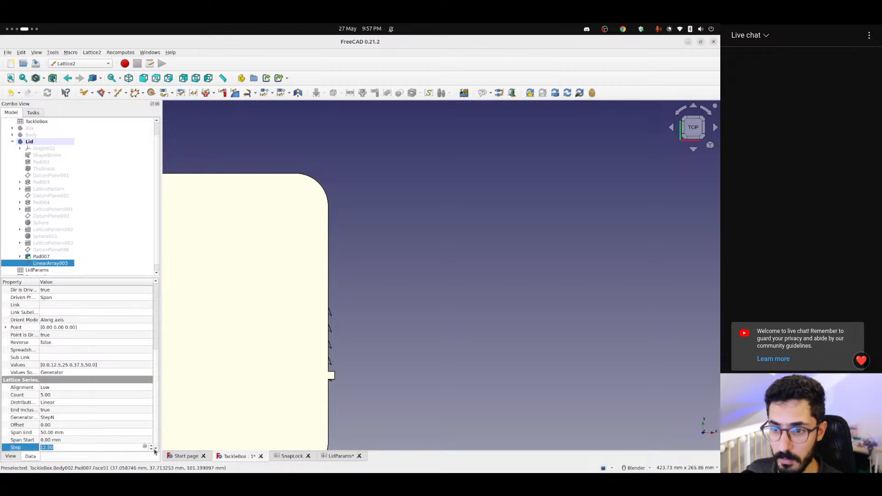
{"action": "left_click", "coordinate": [145, 447]}
{"action": "type", "text": "<<"}
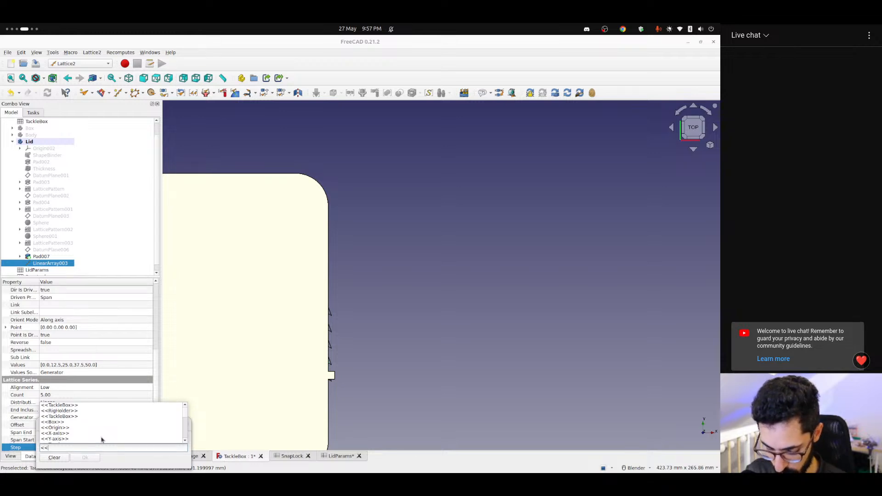
{"action": "type", "text": "SnapLock>>.spac"}
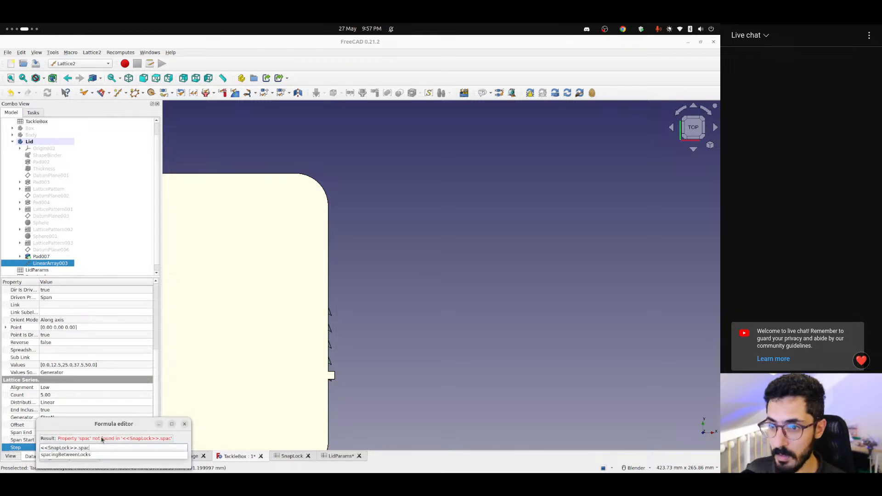
{"action": "key", "text": "Return"}
{"action": "left_click", "coordinate": [97, 456]}
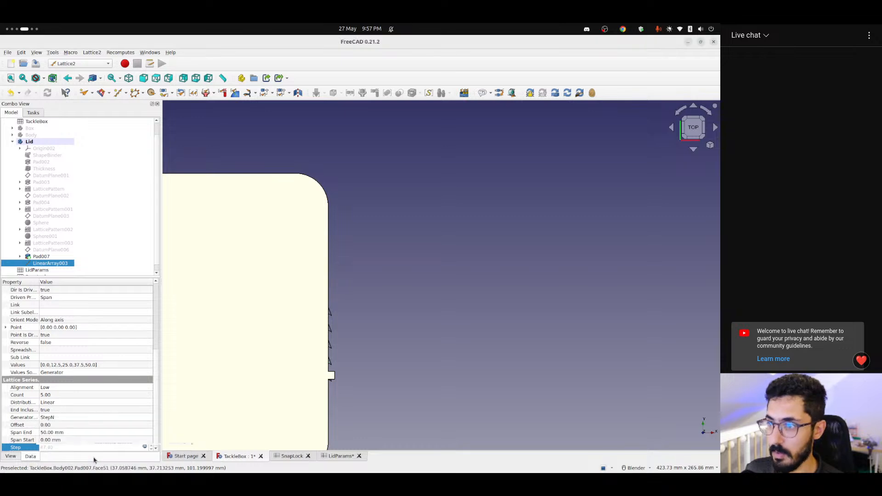
Set the linear array's count to the expression <<SnapLock>>.nbOfLocks
{"action": "left_click", "coordinate": [106, 395]}
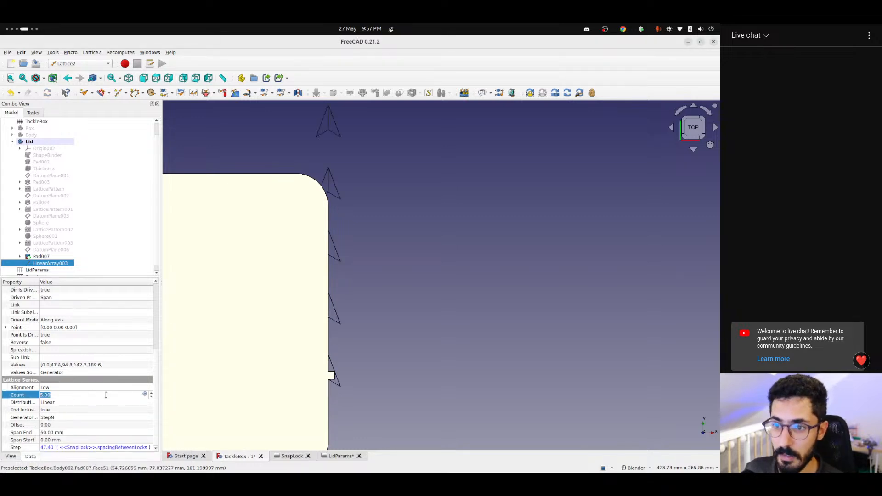
{"action": "left_click", "coordinate": [145, 395]}
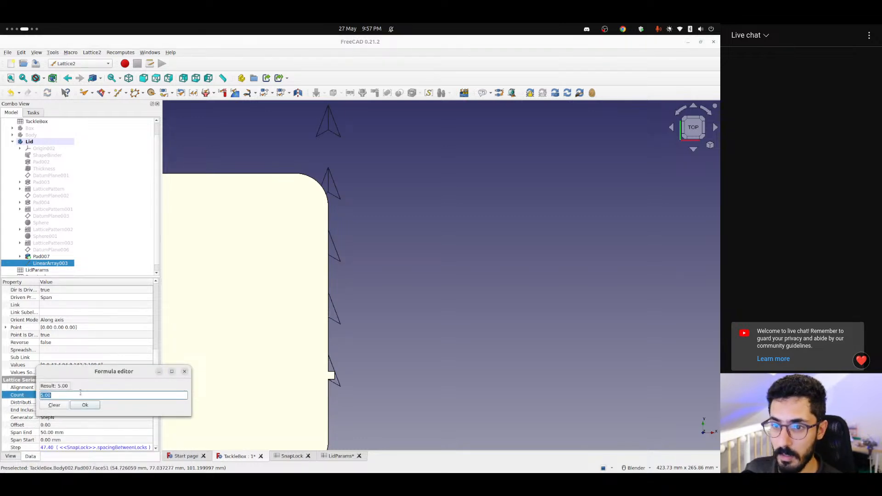
{"action": "type", "text": "<<SnapLock>>."}
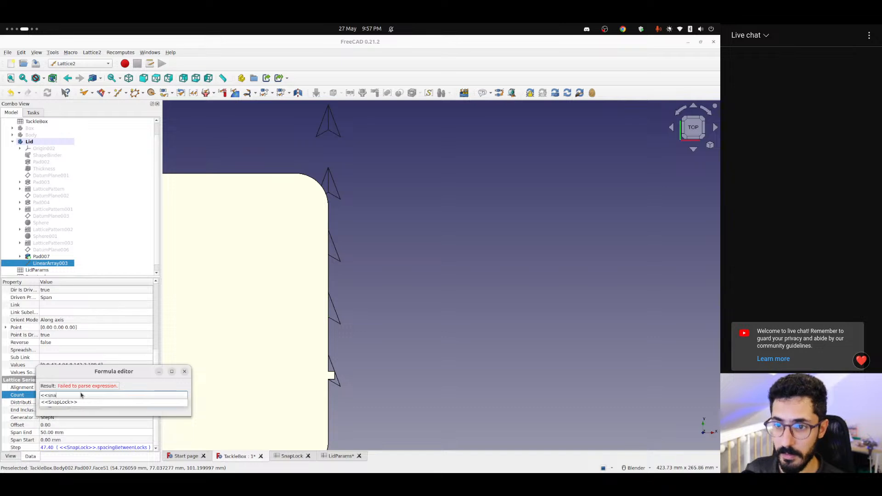
{"action": "type", "text": "nbOfLocks"}
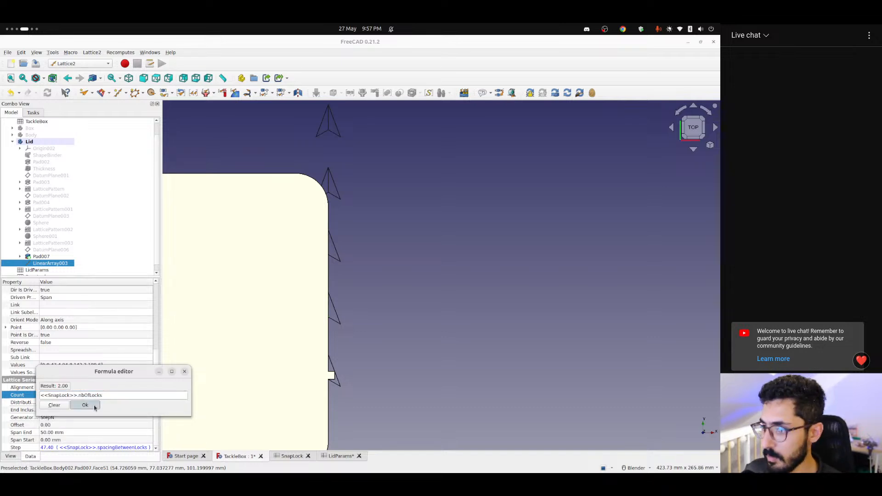
{"action": "left_click", "coordinate": [85, 405]}
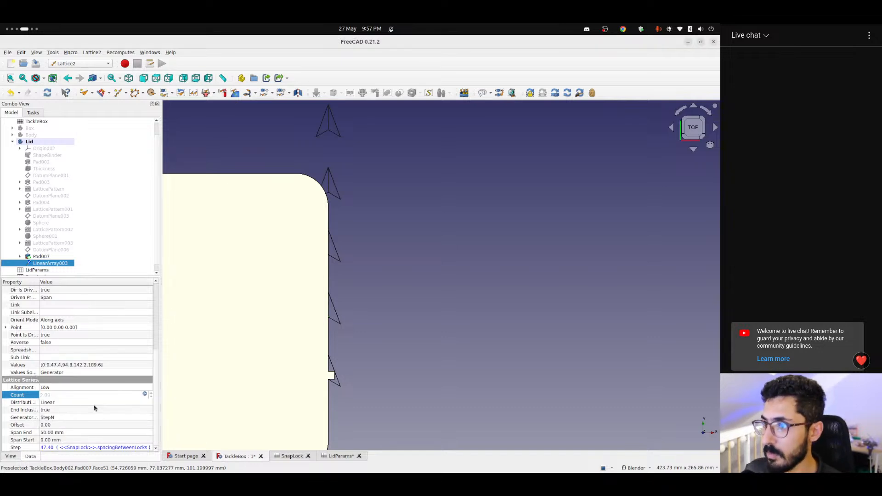
{"action": "left_click", "coordinate": [377, 339]}
Examine the array placements along the lid's tab side and open the SnapLock spreadsheet
{"action": "scroll", "coordinate": [360, 340], "scroll_direction": "down", "scroll_amount": 2}
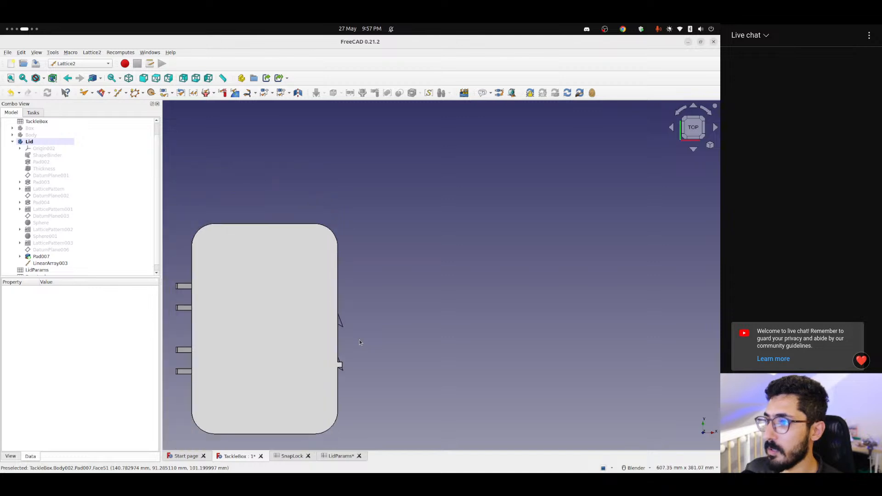
{"action": "middle_click_drag", "start_coordinate": [359, 340], "coordinate": [381, 334], "text": "shift"}
{"action": "scroll", "coordinate": [369, 327], "scroll_direction": "up", "scroll_amount": 1}
{"action": "scroll", "coordinate": [368, 327], "scroll_direction": "down", "scroll_amount": 1}
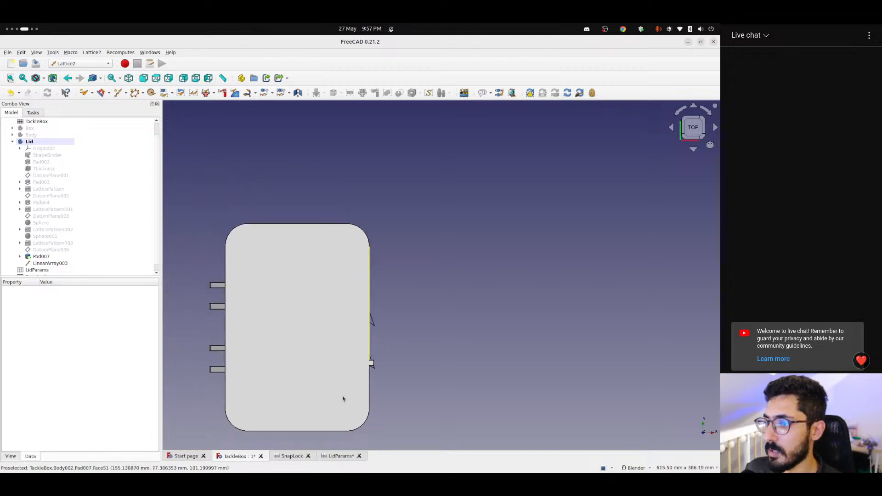
{"action": "left_click", "coordinate": [292, 456]}
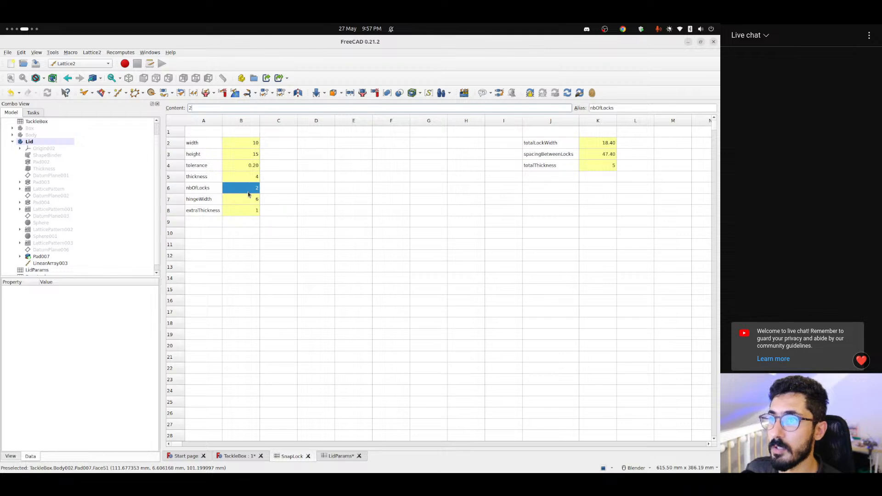
Set nbOfLocks to 3 in the SnapLock spreadsheet and check the array placements along the lid's tab side
{"action": "type", "text": "3"}
{"action": "key", "text": "Return"}
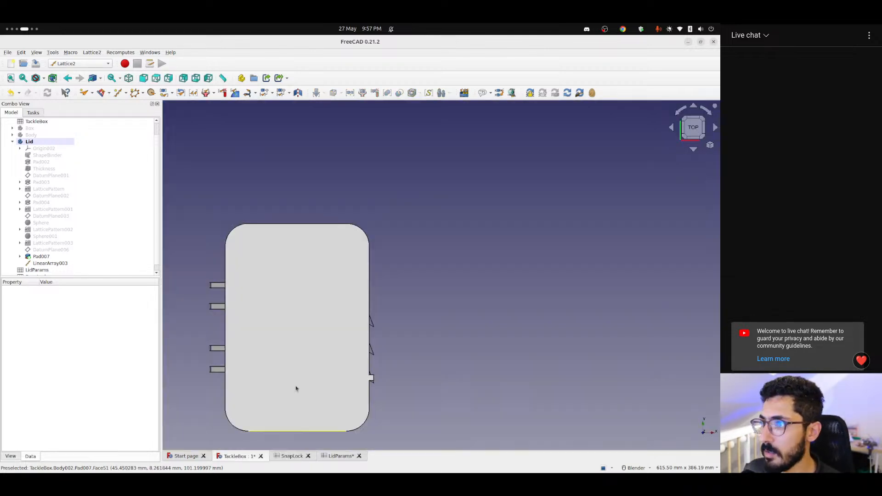
{"action": "left_click", "coordinate": [223, 456]}
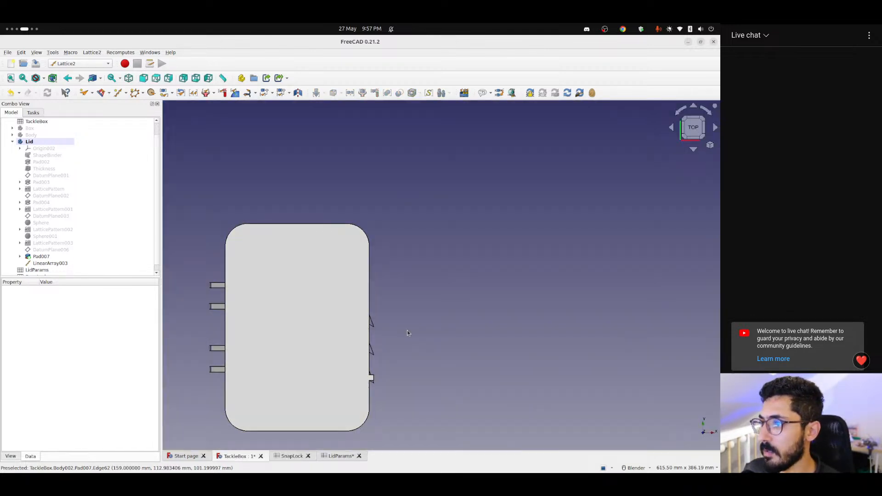
{"action": "scroll", "coordinate": [407, 332], "scroll_direction": "up", "scroll_amount": 3}
{"action": "middle_click_drag", "start_coordinate": [381, 351], "coordinate": [341, 331]}
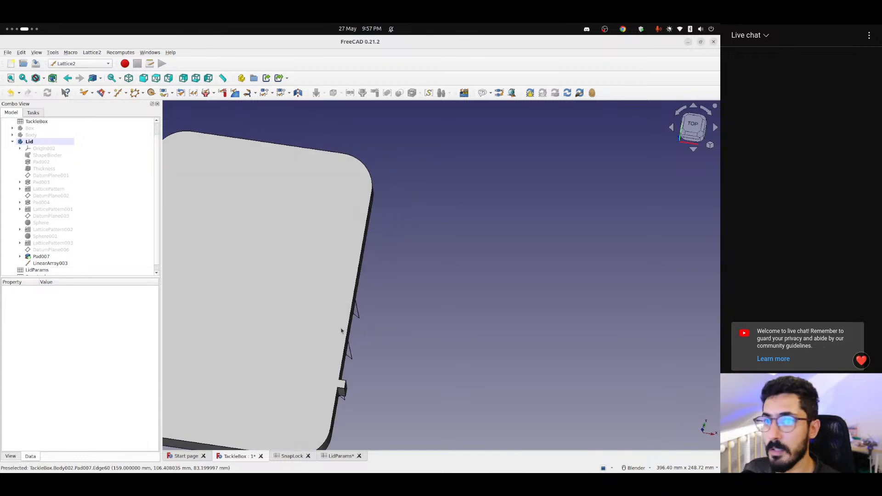
Set the linear array's span end to 60 mm and check its placements on the lid from above
{"action": "left_click", "coordinate": [50, 263]}
{"action": "scroll", "coordinate": [92, 388], "scroll_direction": "down", "scroll_amount": 5}
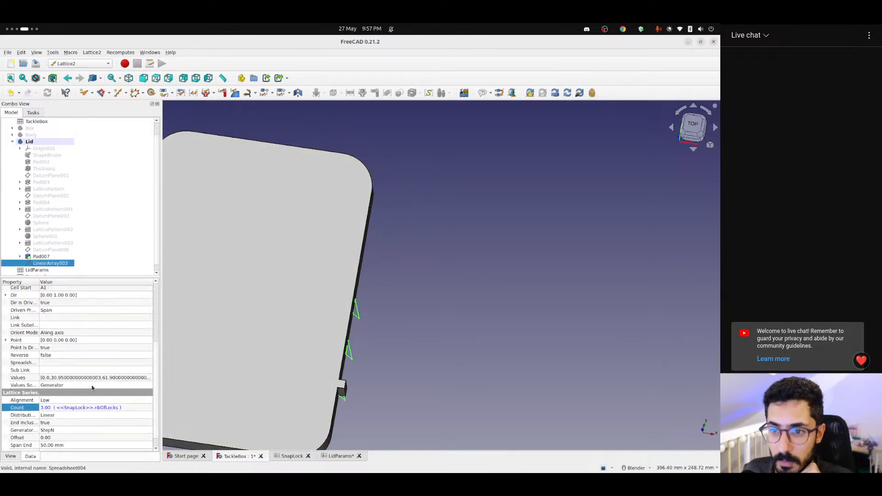
{"action": "scroll", "coordinate": [92, 388], "scroll_direction": "down", "scroll_amount": 1}
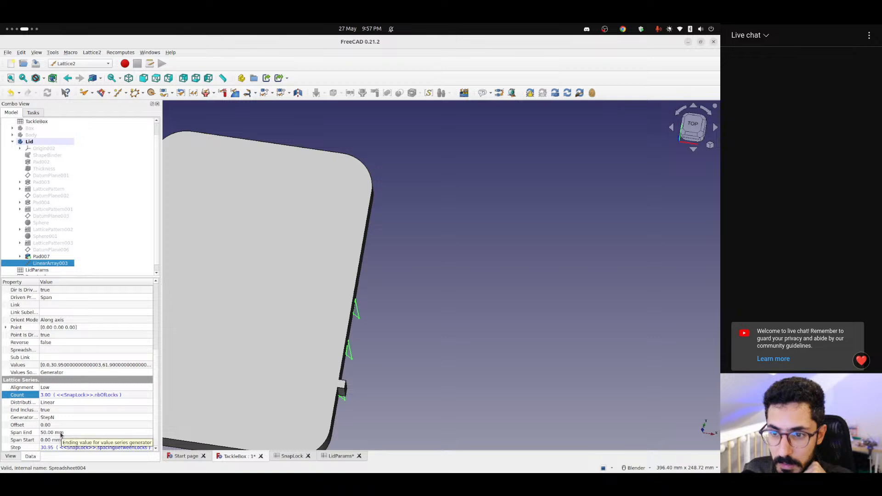
{"action": "left_click", "coordinate": [60, 432]}
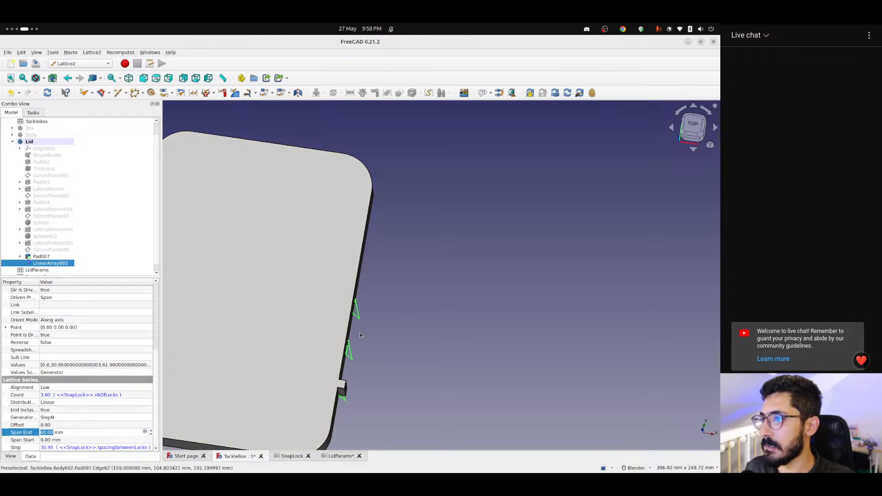
{"action": "scroll", "coordinate": [359, 332], "scroll_direction": "down", "scroll_amount": 3}
{"action": "left_click", "coordinate": [696, 113]}
{"action": "scroll", "coordinate": [376, 307], "scroll_direction": "up", "scroll_amount": 6}
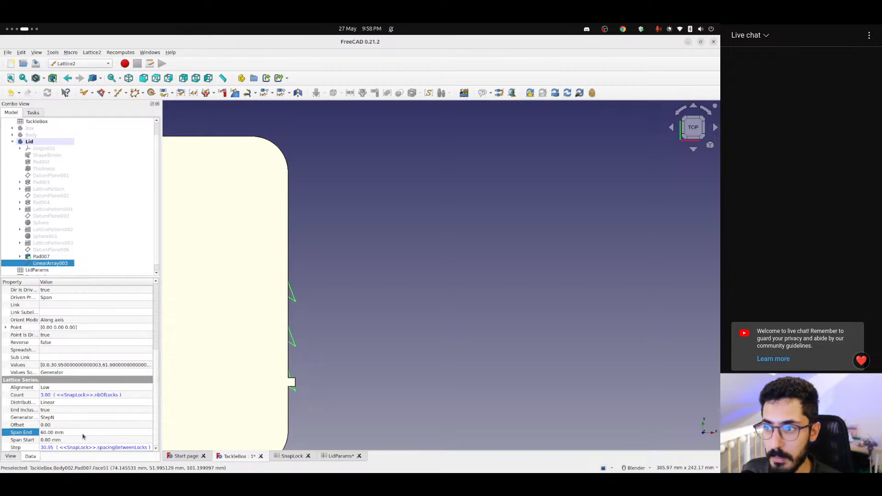
Read the spacingBetweenHinges formula in the LidParams spreadsheet
{"action": "left_click", "coordinate": [337, 456]}
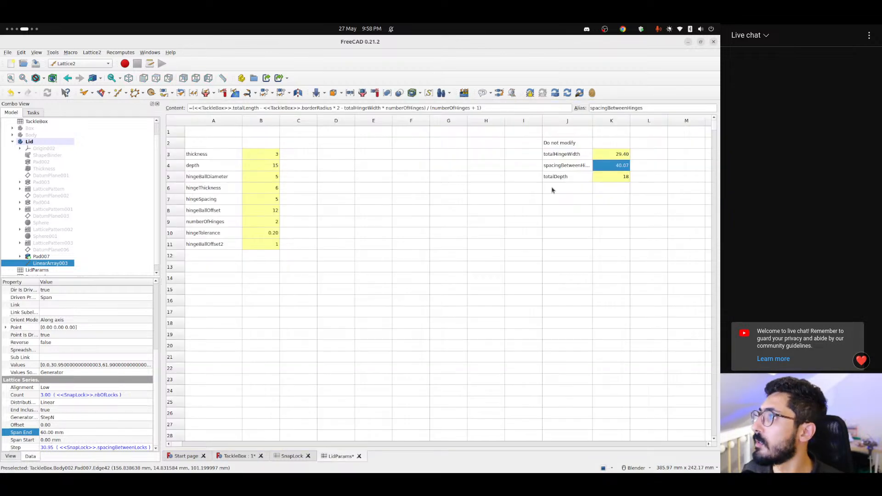
{"action": "left_click", "coordinate": [571, 169]}
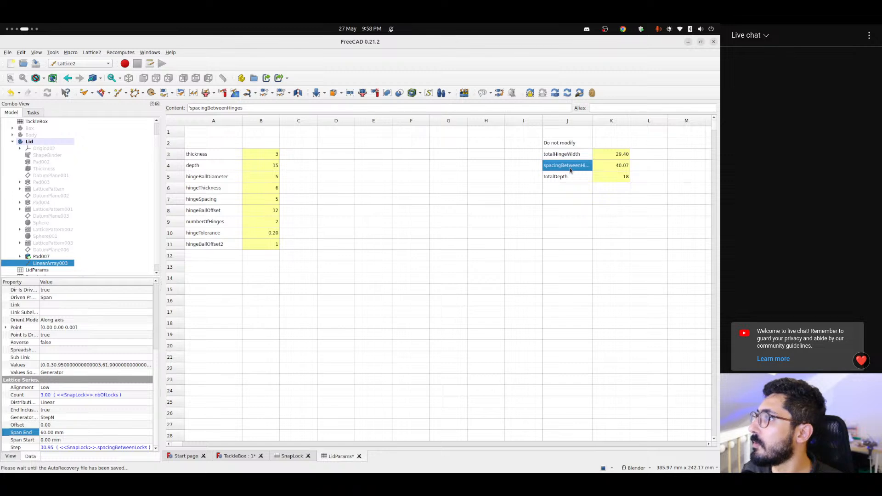
{"action": "left_click", "coordinate": [618, 166]}
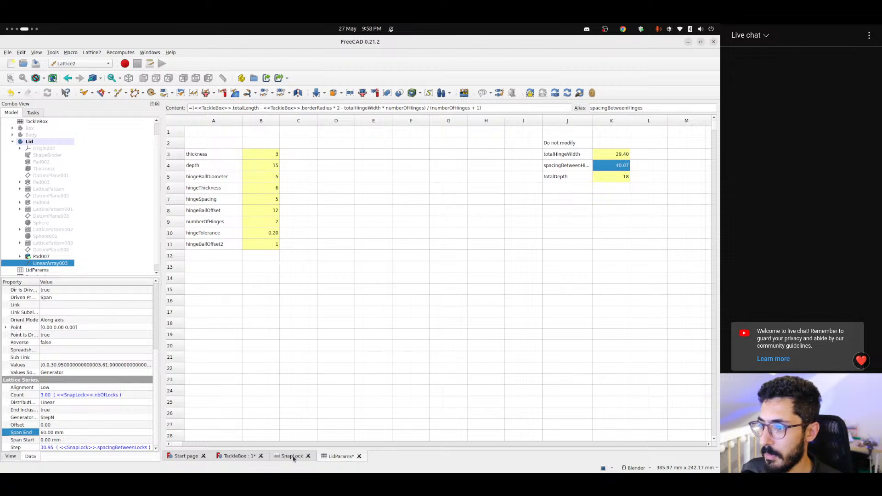
Review the linear array's step expression and the spacingBetweenLocks formula in the SnapLock spreadsheet
{"action": "left_click", "coordinate": [256, 456]}
{"action": "left_click", "coordinate": [55, 448]}
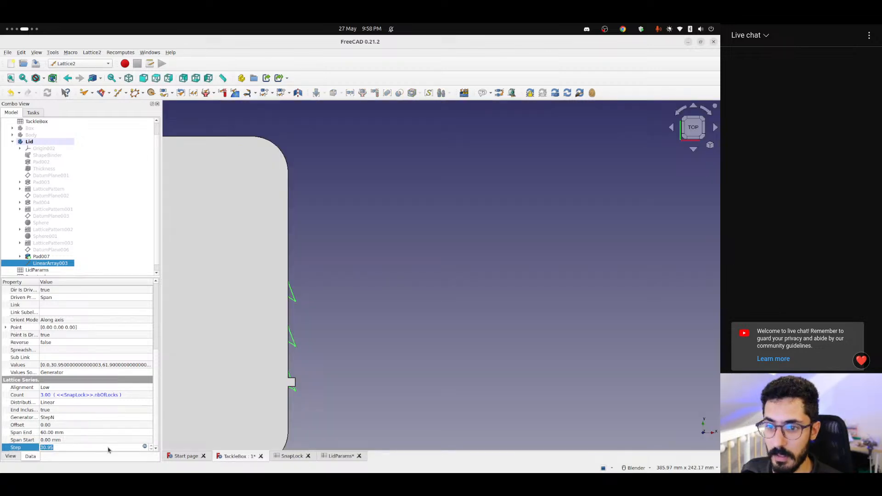
{"action": "left_click", "coordinate": [145, 447]}
{"action": "left_click", "coordinate": [102, 448]}
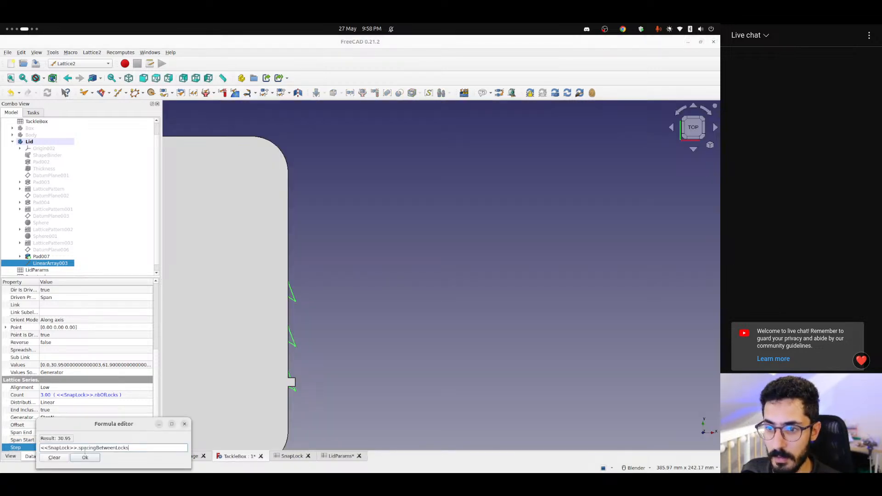
{"action": "left_click", "coordinate": [89, 459]}
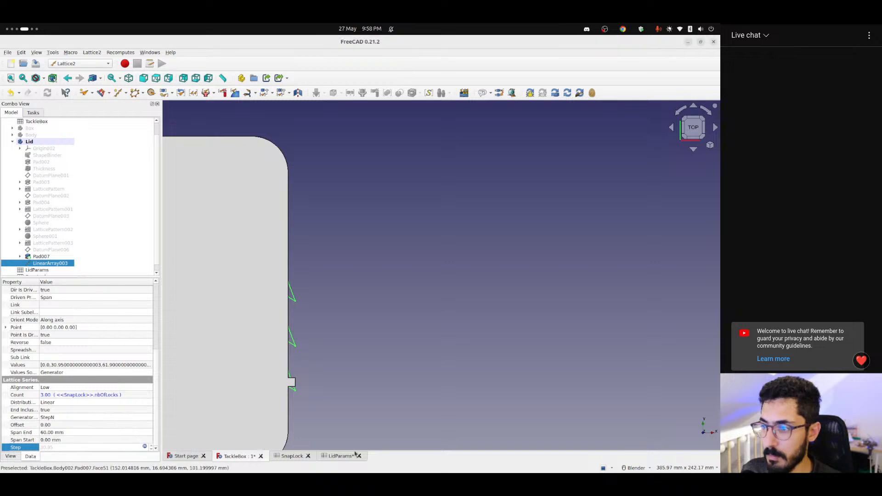
{"action": "left_click", "coordinate": [289, 456]}
{"action": "left_click", "coordinate": [605, 155]}
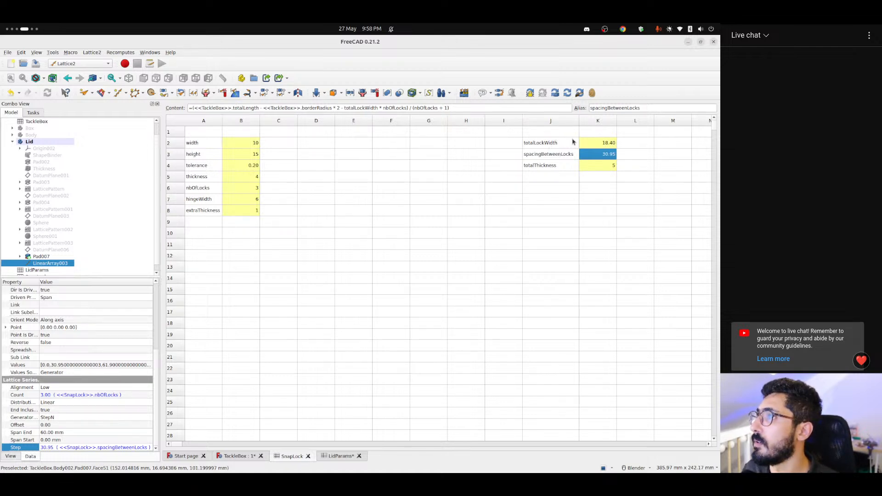
Examine how the array placements are spaced from the snap-lock tab along the lid's side
{"action": "left_click", "coordinate": [238, 456]}
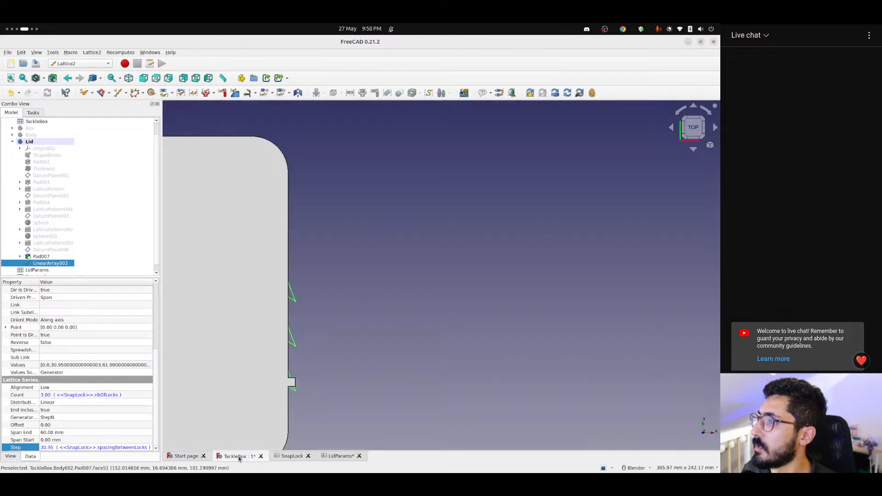
{"action": "scroll", "coordinate": [339, 327], "scroll_direction": "down", "scroll_amount": 2}
{"action": "left_click", "coordinate": [339, 327]}
{"action": "middle_click_drag", "start_coordinate": [308, 352], "coordinate": [195, 284]}
{"action": "scroll", "coordinate": [333, 376], "scroll_direction": "up", "scroll_amount": 6}
{"action": "scroll", "coordinate": [315, 348], "scroll_direction": "down", "scroll_amount": 3}
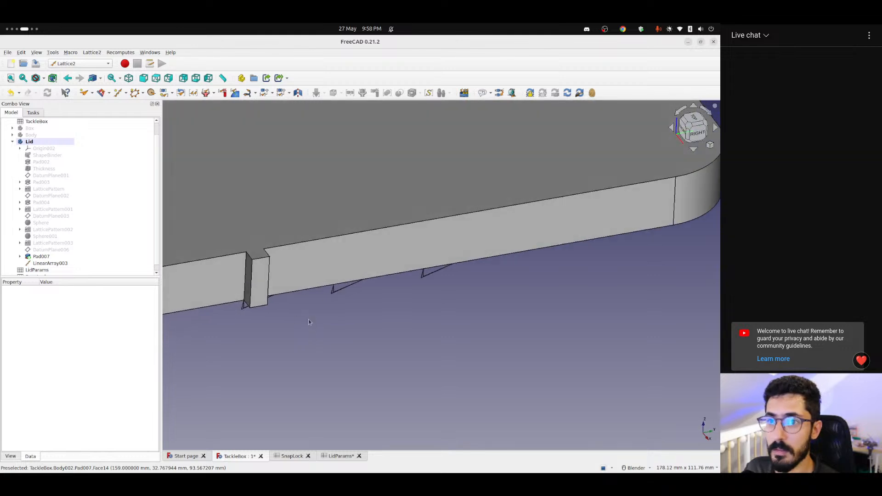
{"action": "left_click", "coordinate": [50, 263]}
{"action": "scroll", "coordinate": [402, 331], "scroll_direction": "down", "scroll_amount": 5}
{"action": "middle_click_drag", "start_coordinate": [376, 299], "coordinate": [372, 329], "text": "shift"}
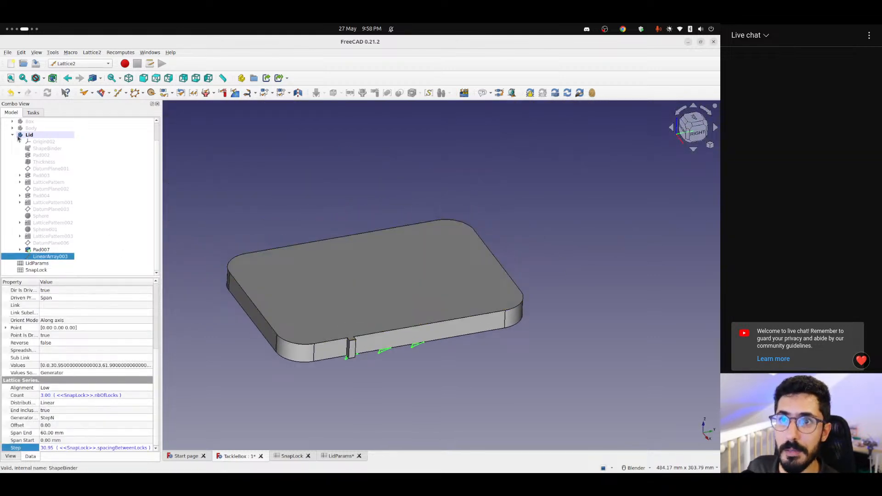
Inspect the step expression of the box's hinge array, LinearArray002 under LatticePattern006, as a reference
{"action": "left_click", "coordinate": [12, 142]}
{"action": "left_click", "coordinate": [13, 142]}
{"action": "scroll", "coordinate": [78, 220], "scroll_direction": "down", "scroll_amount": 1}
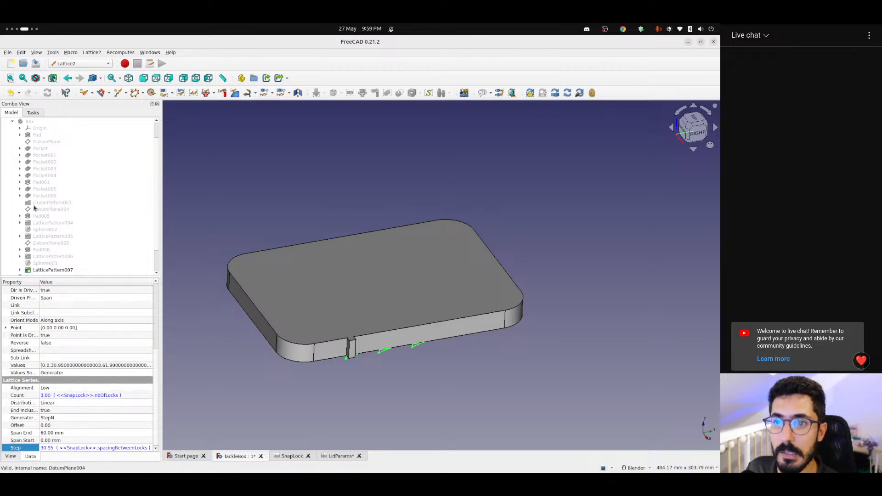
{"action": "left_click", "coordinate": [20, 256]}
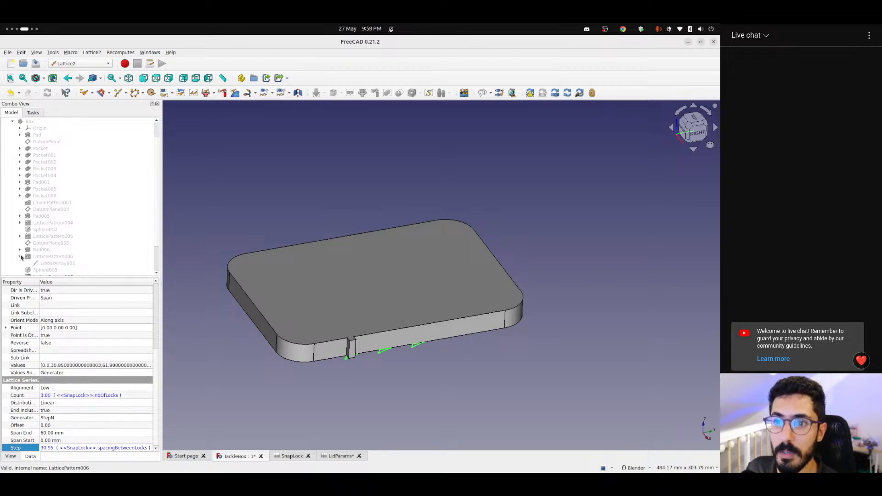
{"action": "left_click", "coordinate": [55, 263]}
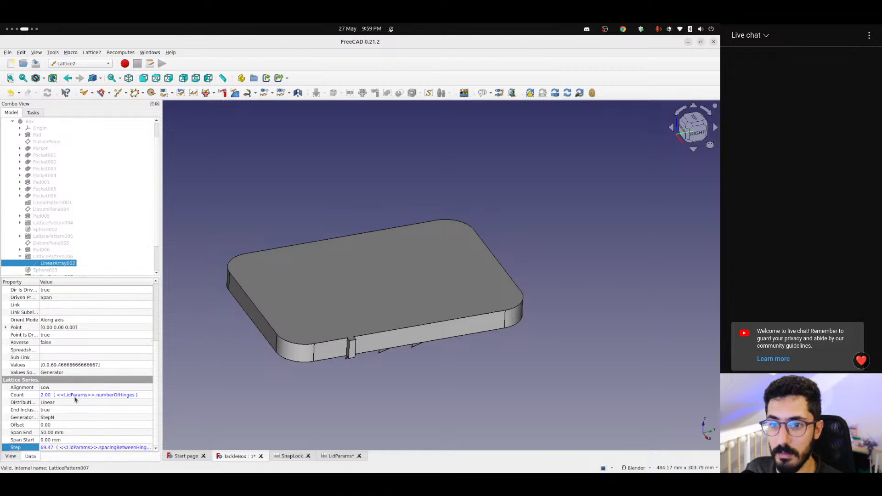
{"action": "left_click", "coordinate": [126, 449]}
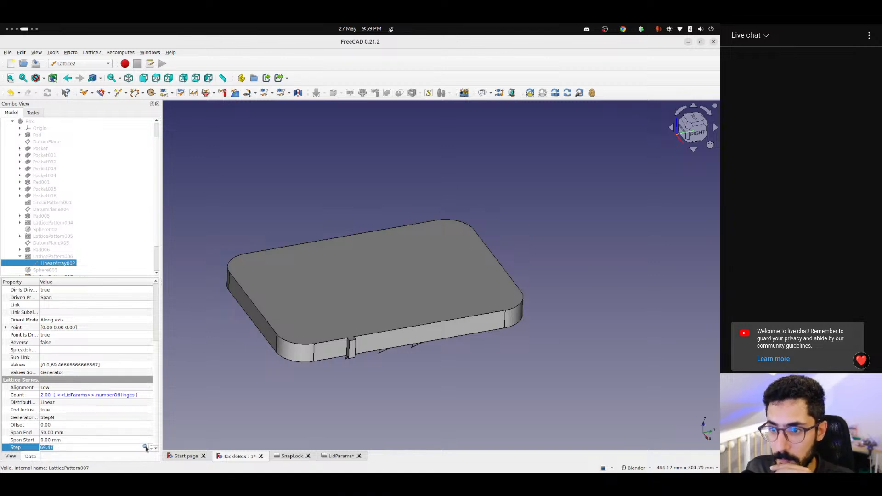
{"action": "left_click", "coordinate": [144, 447]}
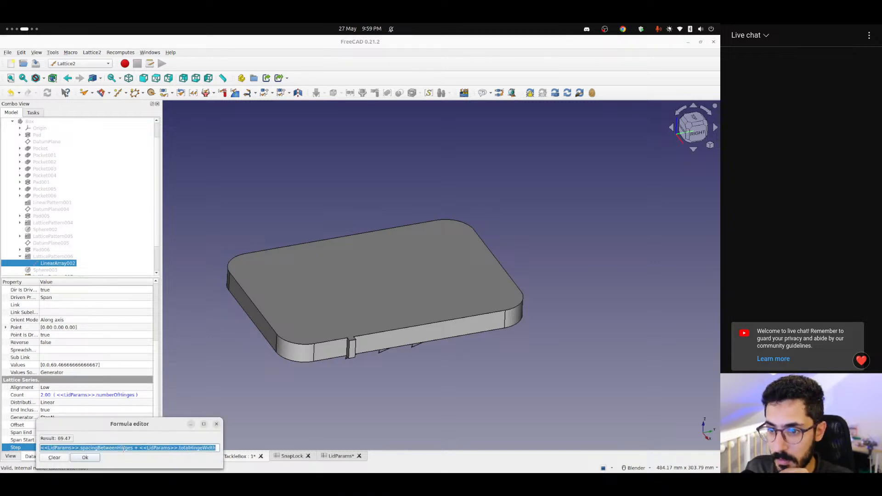
{"action": "left_click", "coordinate": [109, 447]}
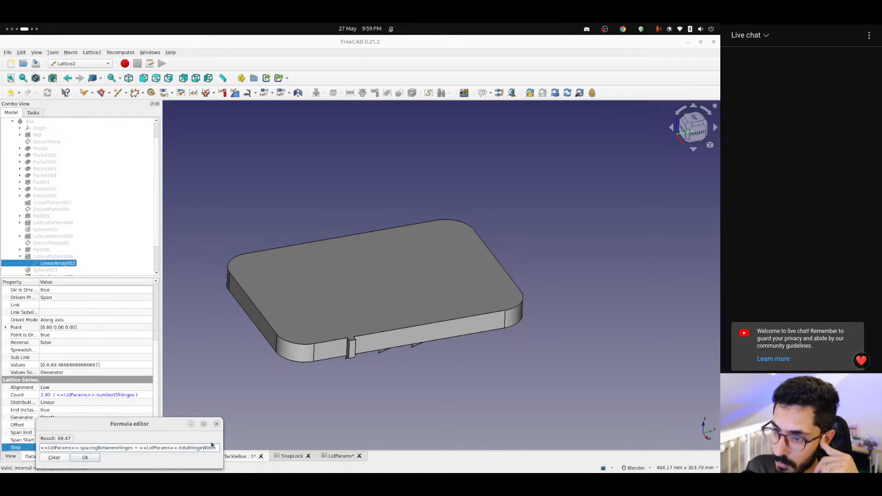
{"action": "left_click", "coordinate": [216, 426]}
Set the step of the lid's LinearArray003 to the expression <<SnapLock>>.spacingBetweenLocks + <<SnapLock>>.totalLockWidth
{"action": "scroll", "coordinate": [50, 250], "scroll_direction": "down", "scroll_amount": 2}
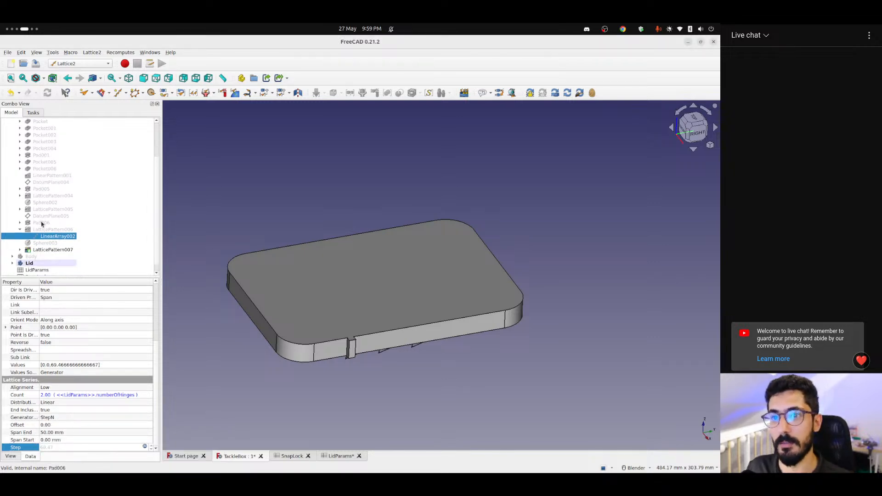
{"action": "left_click", "coordinate": [12, 256]}
{"action": "scroll", "coordinate": [46, 257], "scroll_direction": "down", "scroll_amount": 6}
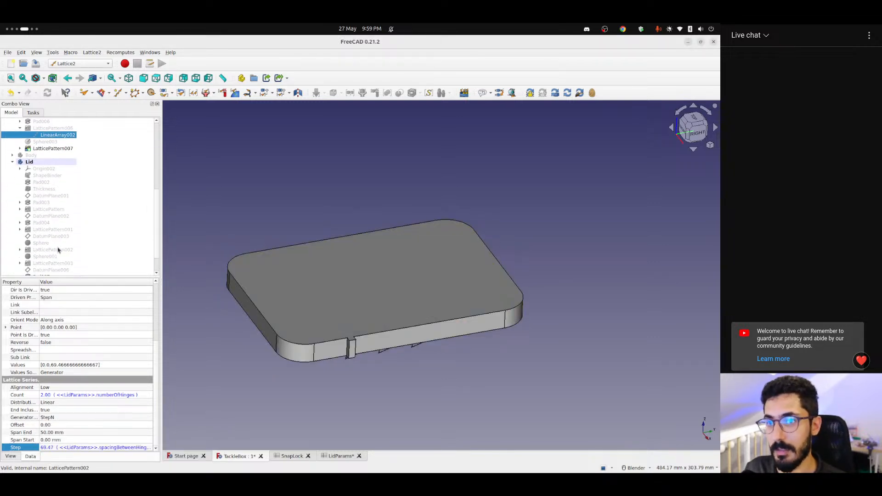
{"action": "double_click", "coordinate": [51, 257]}
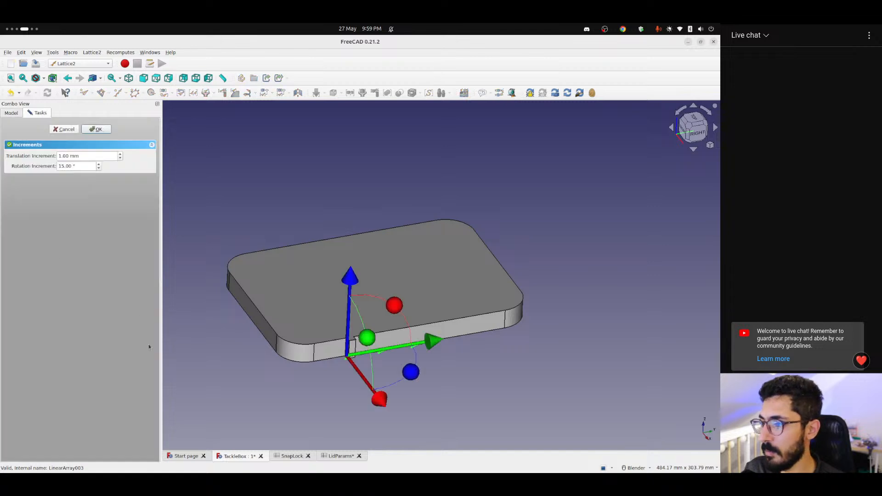
{"action": "left_click", "coordinate": [61, 130]}
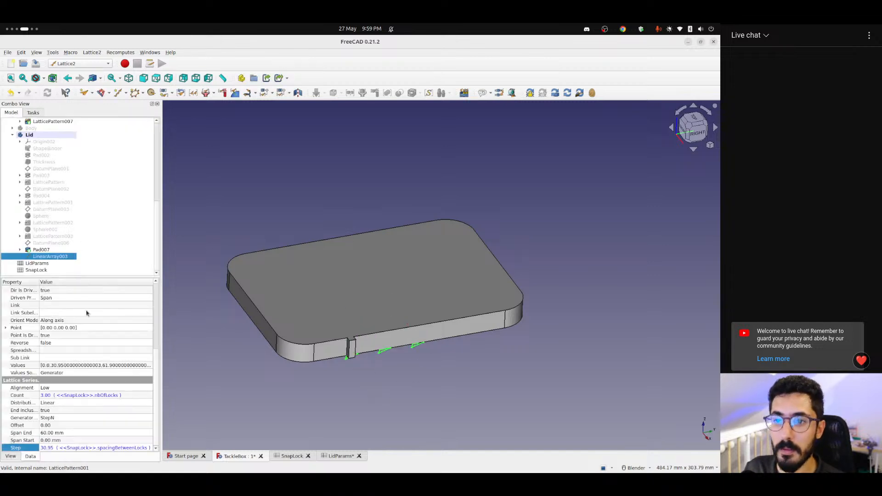
{"action": "left_click", "coordinate": [96, 450]}
{"action": "left_click", "coordinate": [146, 448]}
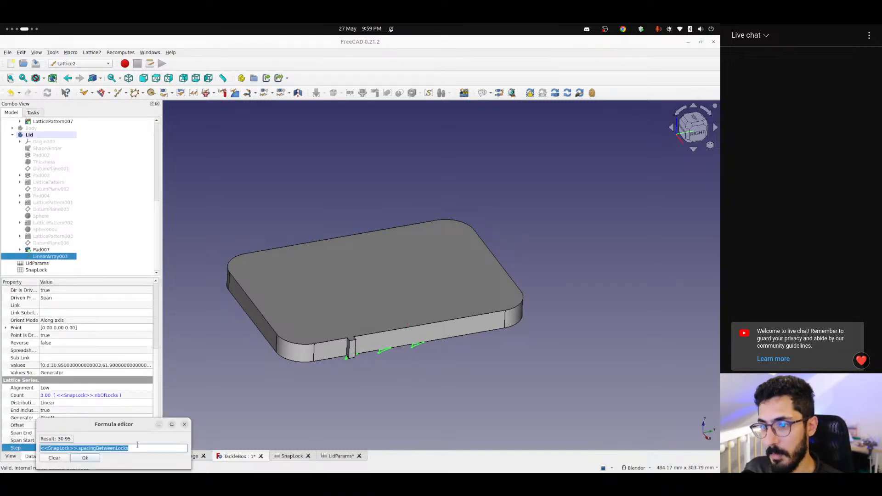
{"action": "left_click", "coordinate": [137, 448]}
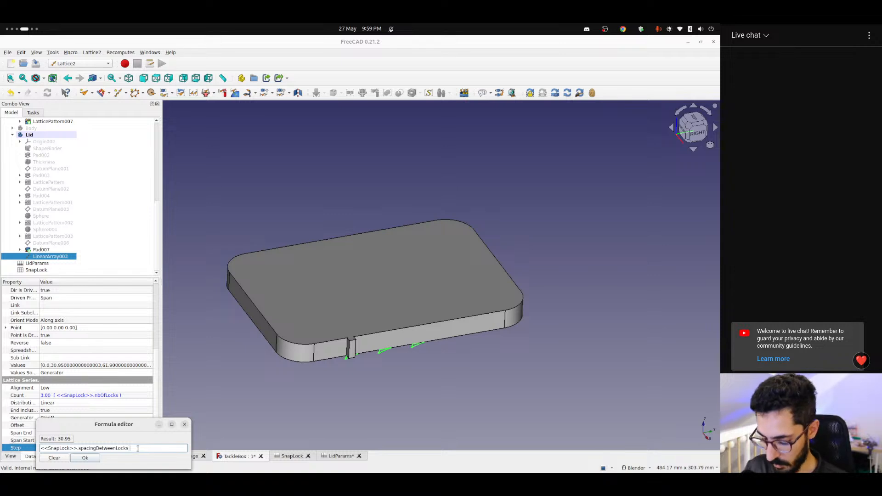
{"action": "type", "text": "+ <<sn"}
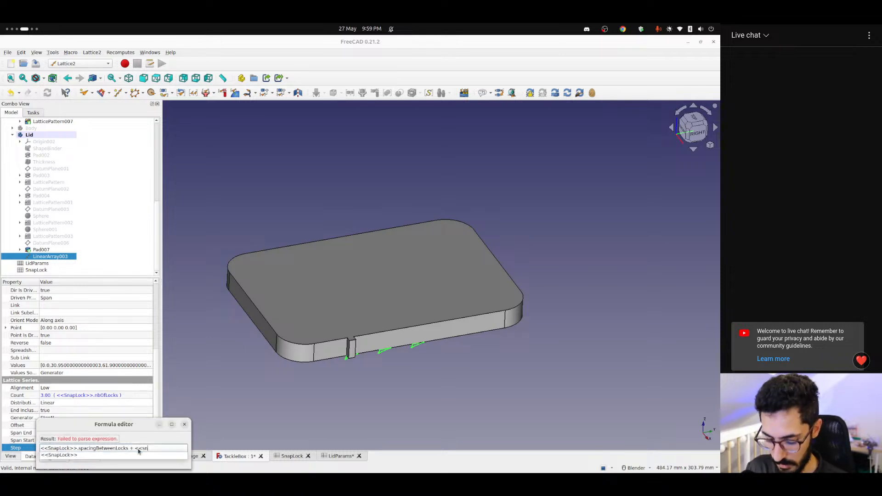
{"action": "type", "text": "ap"}
{"action": "key", "text": "Down"}
{"action": "type", "text": "total"}
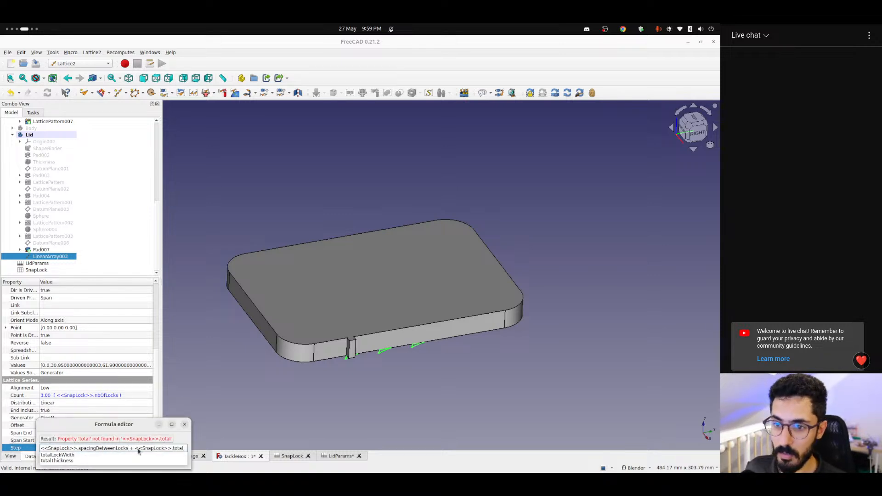
{"action": "key", "text": "Down"}
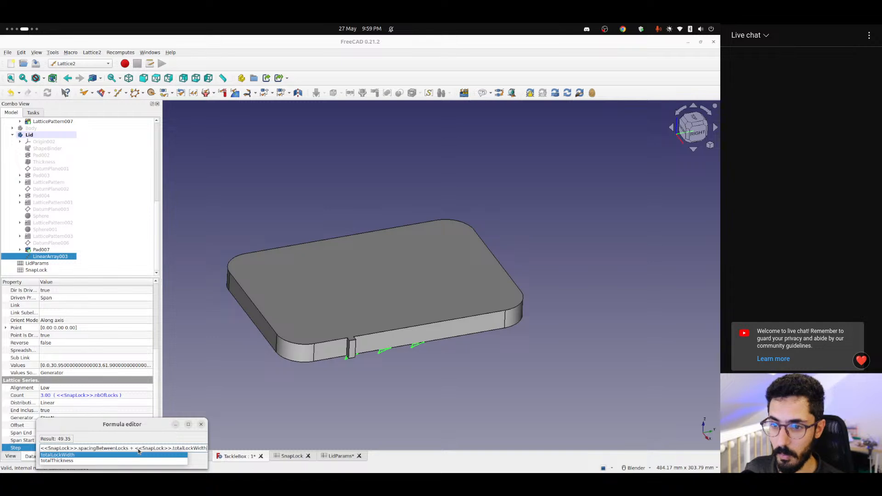
{"action": "key", "text": "Return"}
{"action": "left_click", "coordinate": [86, 458]}
{"action": "left_click", "coordinate": [293, 395]}
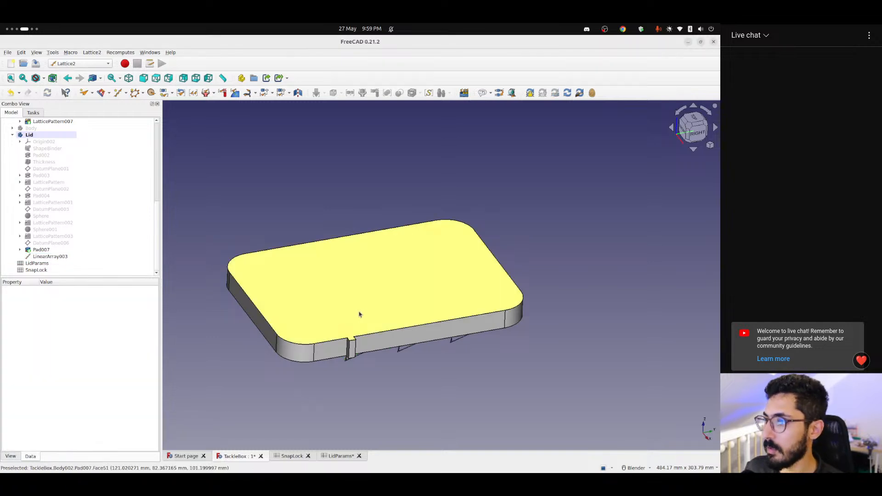
Check the respaced array placements along the lid's edge and return to the SnapLock spreadsheet
{"action": "middle_click_drag", "start_coordinate": [357, 311], "coordinate": [370, 333]}
{"action": "scroll", "coordinate": [416, 340], "scroll_direction": "up", "scroll_amount": 4}
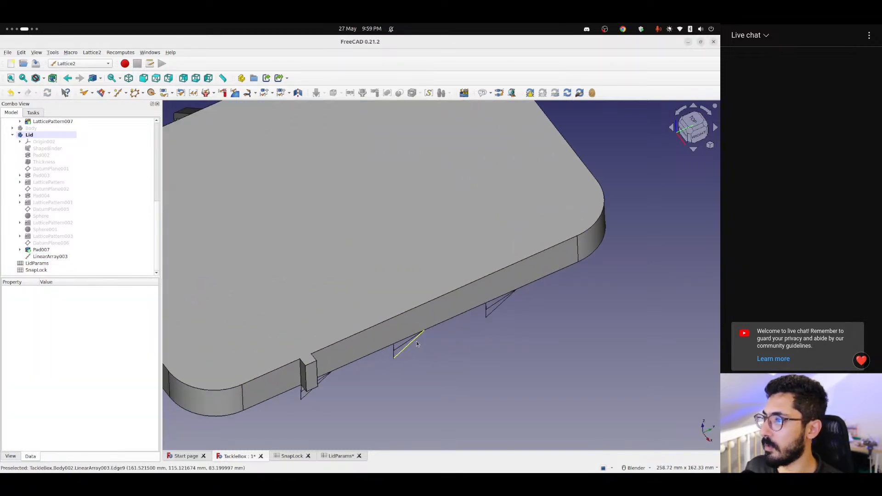
{"action": "left_click", "coordinate": [292, 456]}
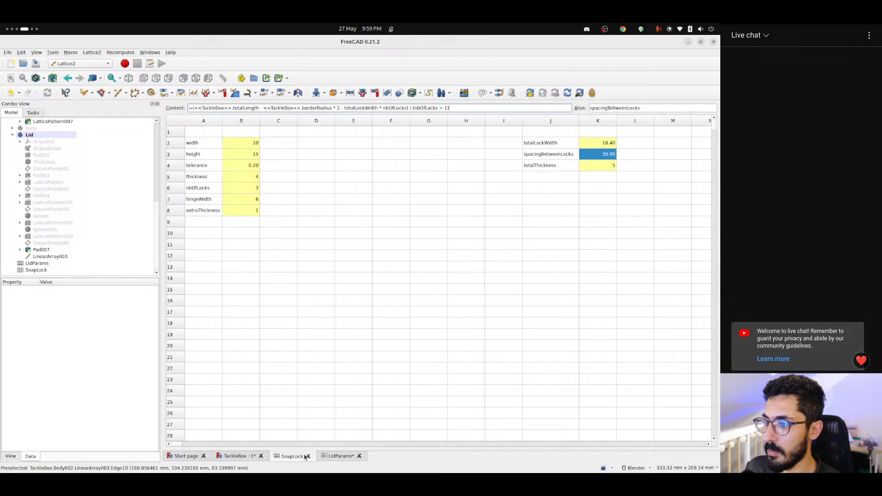
Set nbOfLocks to 2 in the SnapLock spreadsheet and review the spacingBetweenLocks formula
{"action": "left_click", "coordinate": [256, 212]}
{"action": "left_click", "coordinate": [241, 187]}
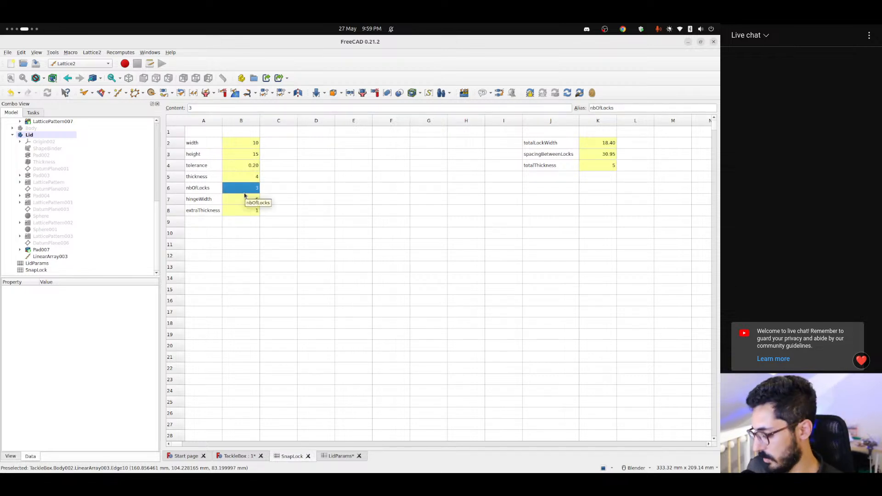
{"action": "type", "text": "2"}
{"action": "key", "text": "Return"}
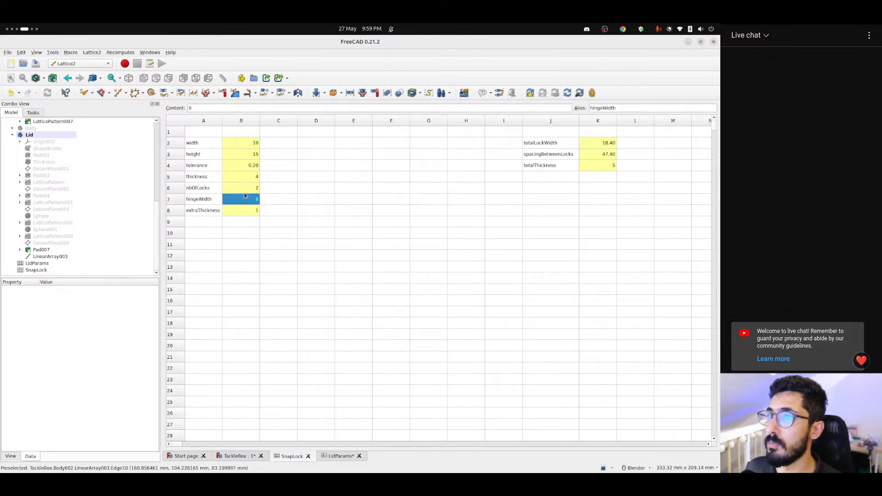
{"action": "left_click", "coordinate": [597, 154]}
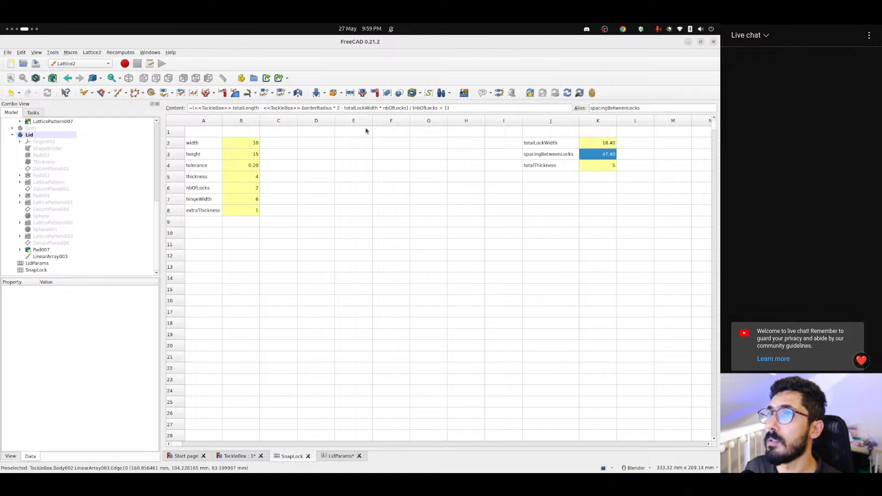
Check the updated LinearArray003 placements along the lid's edge from above
{"action": "left_click", "coordinate": [245, 456]}
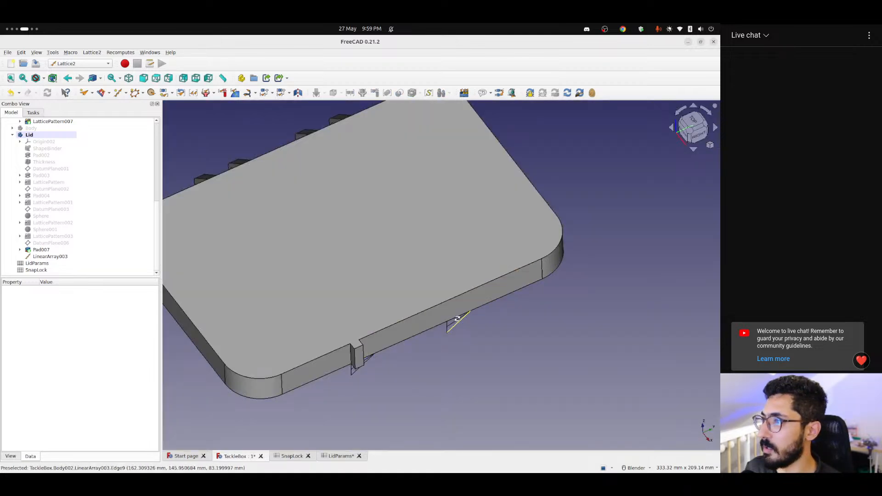
{"action": "middle_click_drag", "start_coordinate": [457, 313], "coordinate": [428, 327]}
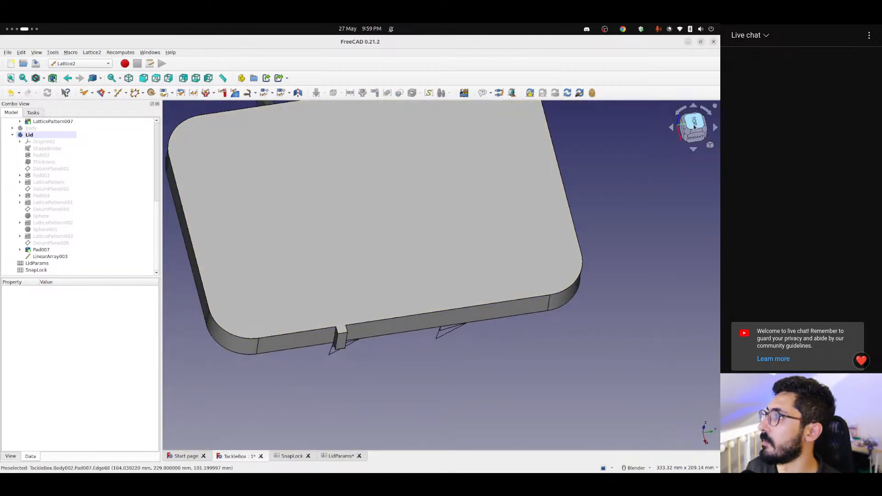
{"action": "key", "text": "2"}
{"action": "middle_click_drag", "start_coordinate": [345, 296], "coordinate": [342, 315], "text": "shift"}
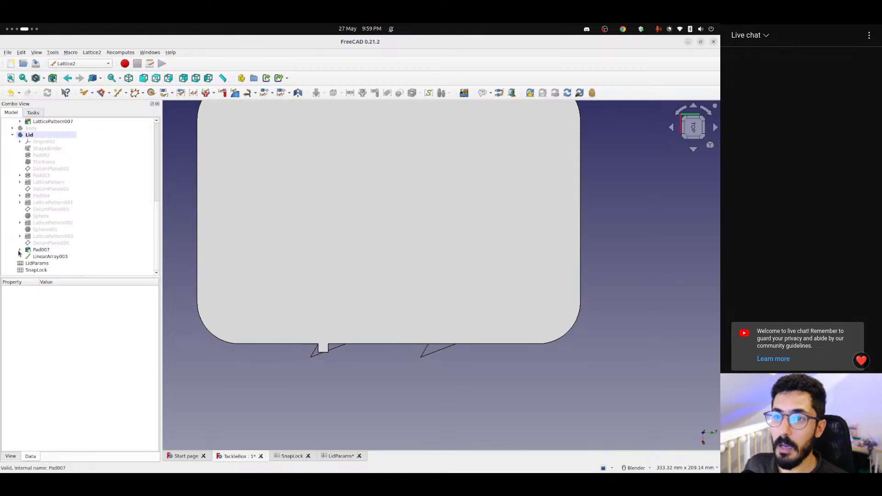
{"action": "scroll", "coordinate": [36, 235], "scroll_direction": "up", "scroll_amount": 1}
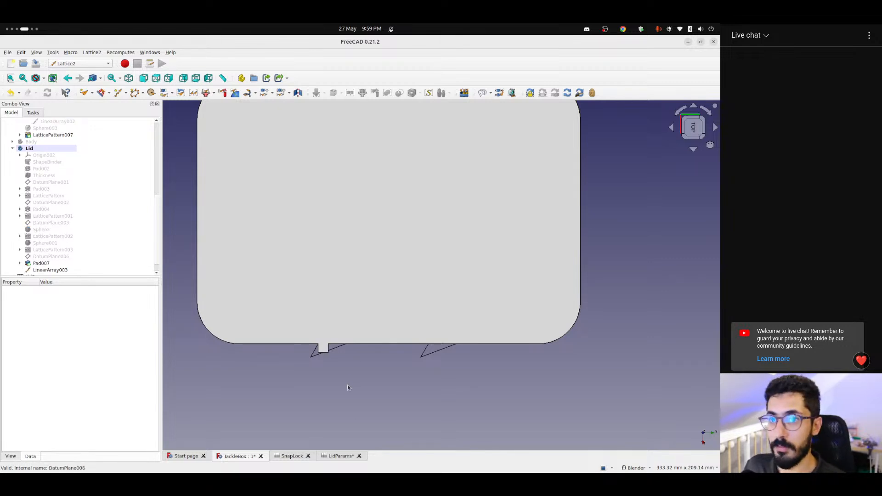
{"action": "scroll", "coordinate": [43, 257], "scroll_direction": "down", "scroll_amount": 1}
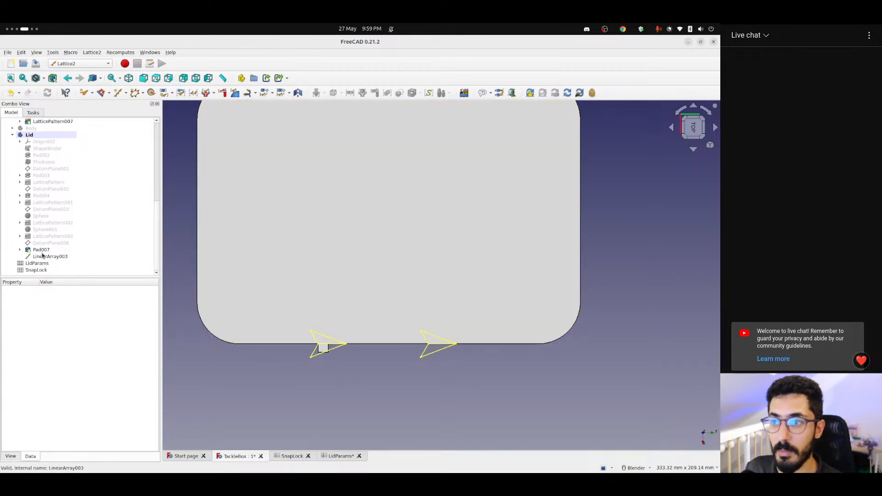
In Part Design, create a lattice pattern of the lid's Pad007 snap-lock tab over the LinearArray003 placements
{"action": "left_click", "coordinate": [43, 257]}
{"action": "left_click", "coordinate": [41, 249]}
{"action": "middle_click_drag", "start_coordinate": [381, 276], "coordinate": [363, 257]}
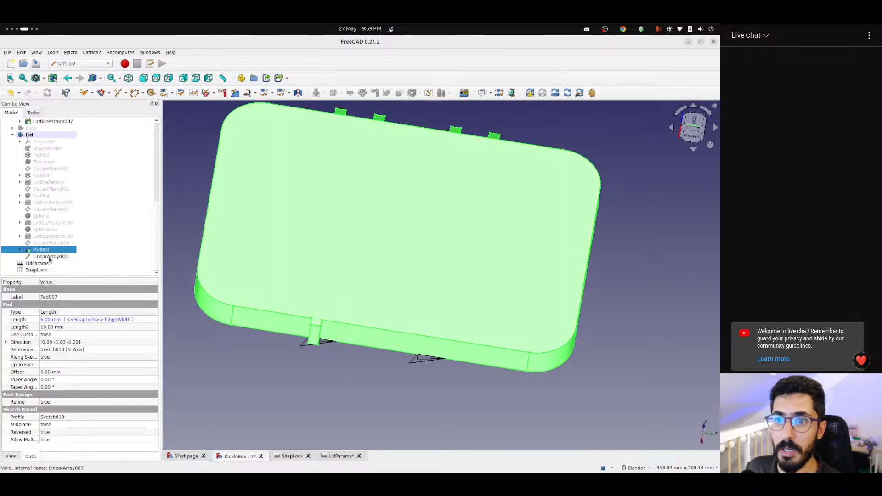
{"action": "left_click", "coordinate": [48, 257], "text": "ctrl"}
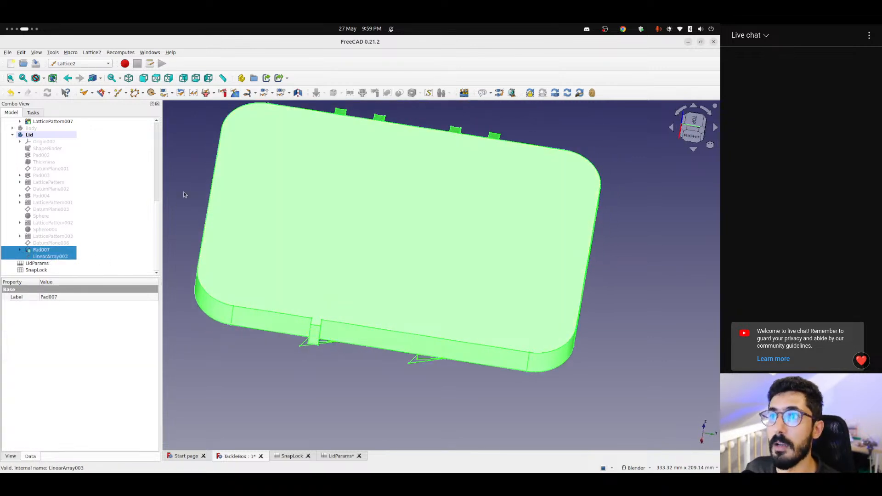
{"action": "left_click", "coordinate": [85, 63]}
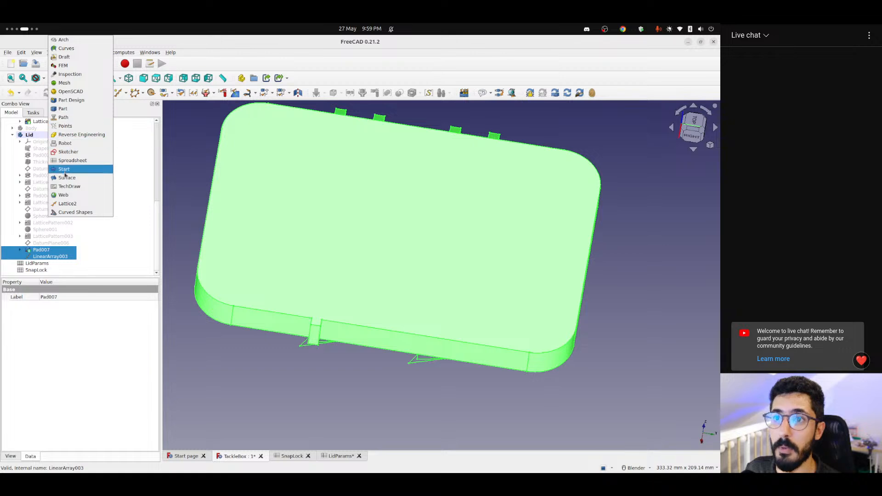
{"action": "left_click", "coordinate": [71, 100]}
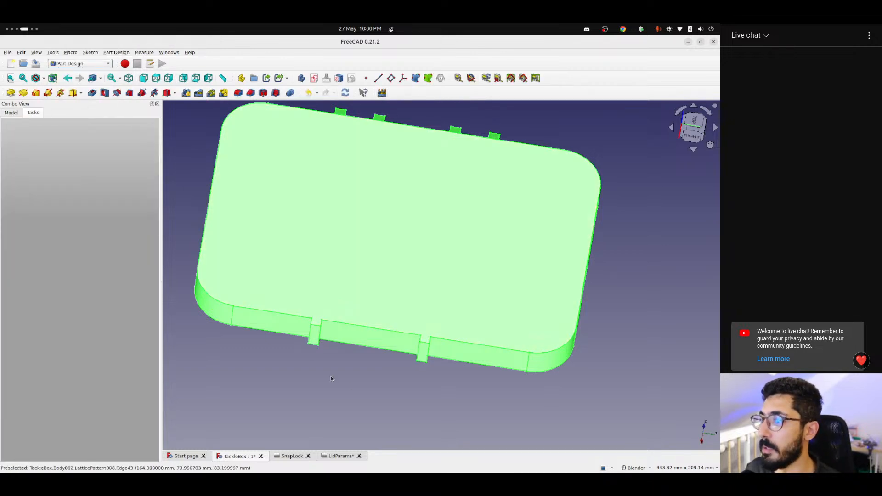
{"action": "left_click", "coordinate": [330, 378]}
{"action": "left_click", "coordinate": [12, 112]}
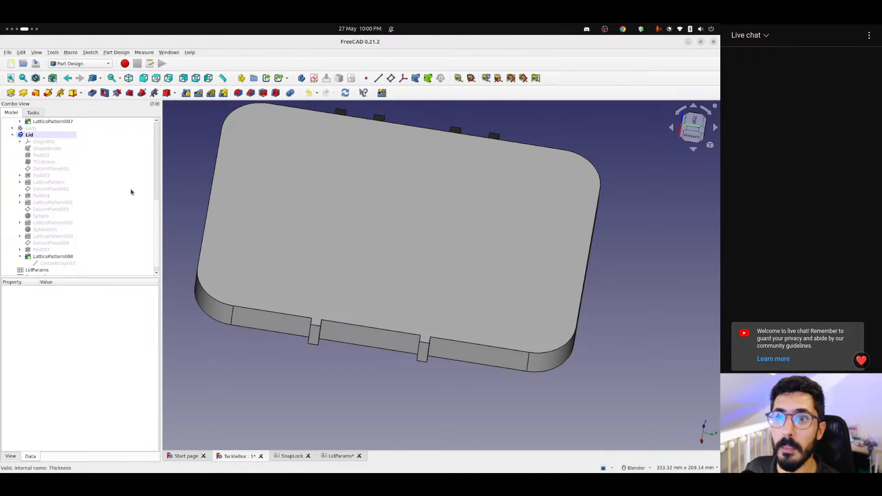
Inspect the patterned tabs along the lid's side and show DatumPlane006 at the first tab
{"action": "scroll", "coordinate": [346, 340], "scroll_direction": "up", "scroll_amount": 3}
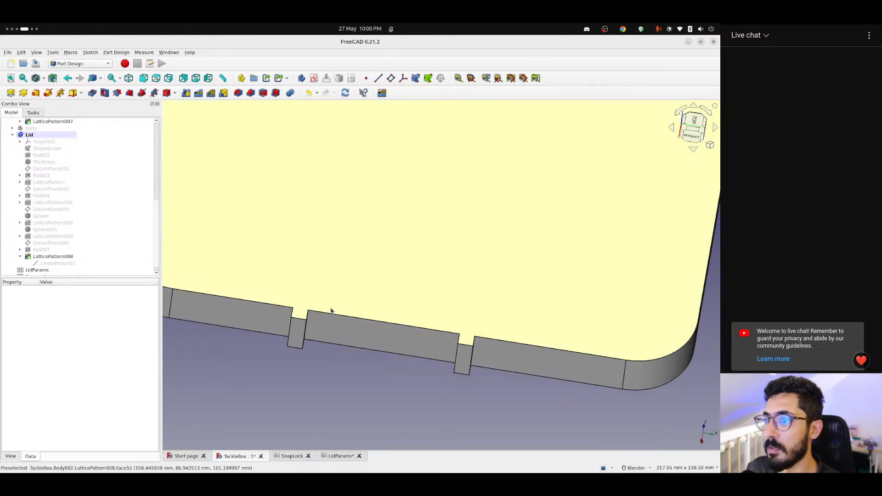
{"action": "scroll", "coordinate": [349, 317], "scroll_direction": "down", "scroll_amount": 2}
{"action": "middle_click_drag", "start_coordinate": [389, 328], "coordinate": [363, 330], "text": "shift"}
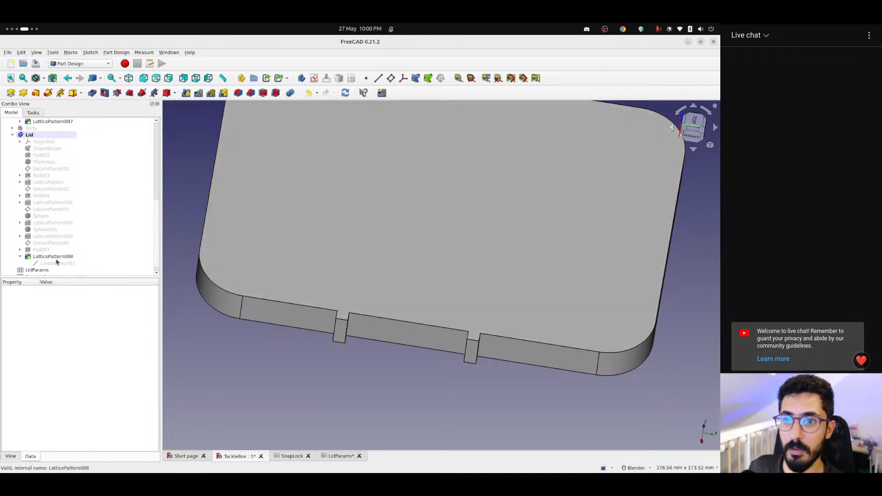
{"action": "left_click", "coordinate": [39, 244]}
{"action": "key", "text": "space"}
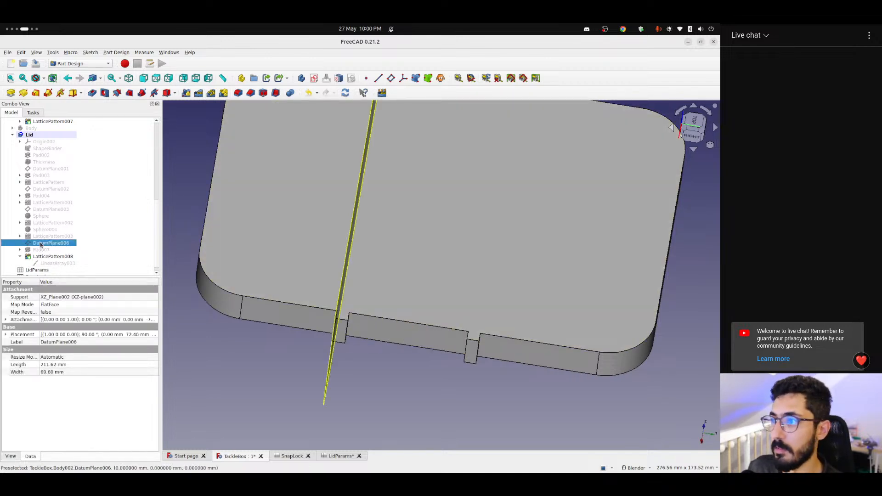
{"action": "left_click", "coordinate": [252, 362]}
{"action": "middle_click_drag", "start_coordinate": [252, 362], "coordinate": [267, 380]}
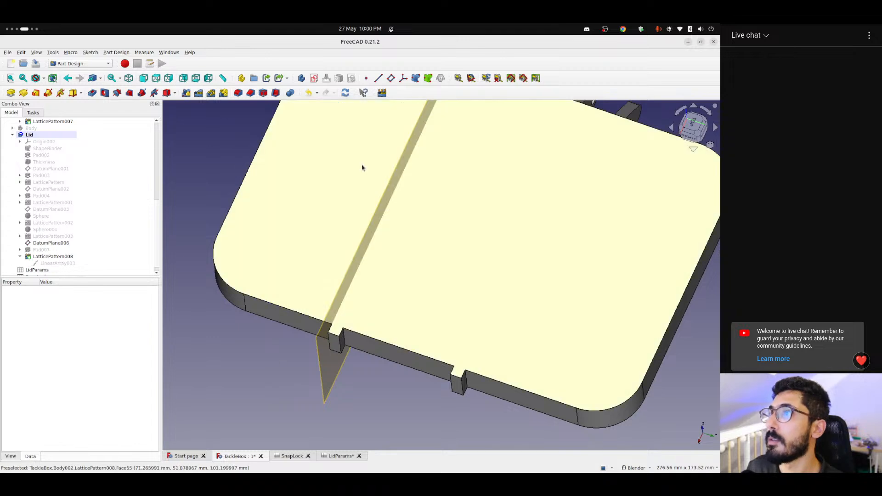
{"action": "middle_click_drag", "start_coordinate": [351, 342], "coordinate": [376, 349]}
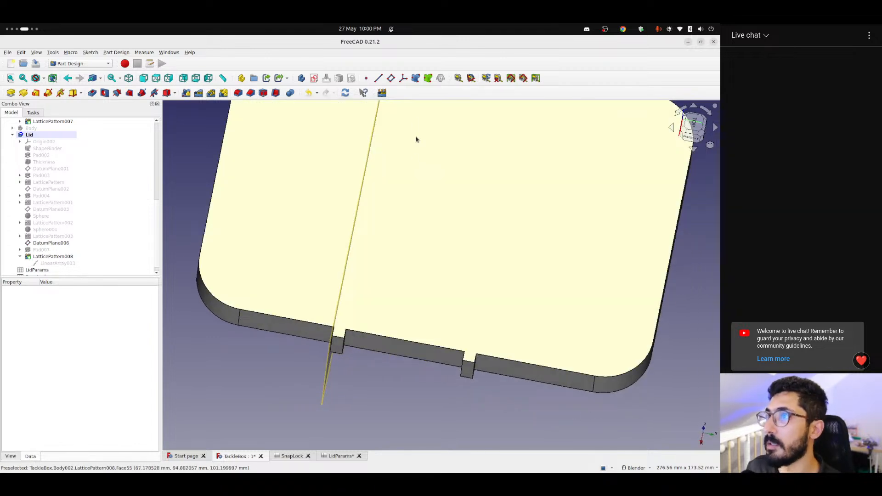
Start a new datum plane in the Lid body attached to DatumPlane006 in Plane face mode
{"action": "left_click", "coordinate": [391, 79]}
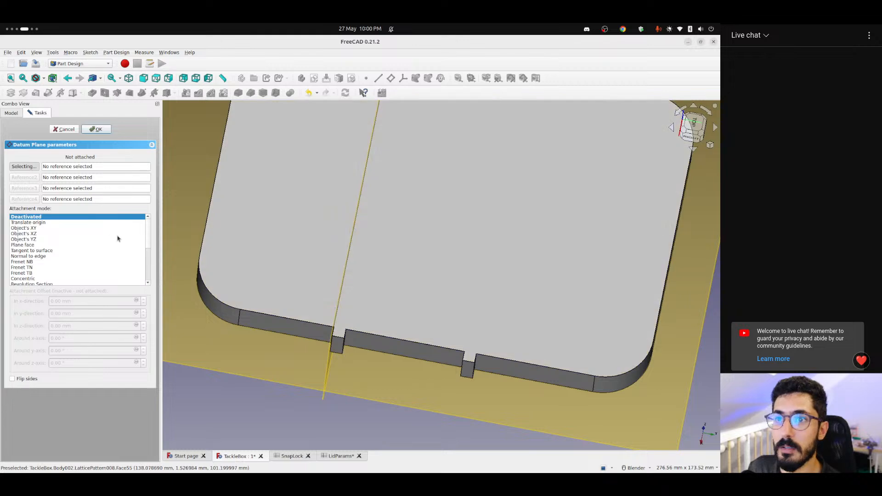
{"action": "middle_click_drag", "start_coordinate": [227, 420], "coordinate": [180, 396]}
{"action": "middle_click_drag", "start_coordinate": [257, 402], "coordinate": [193, 358]}
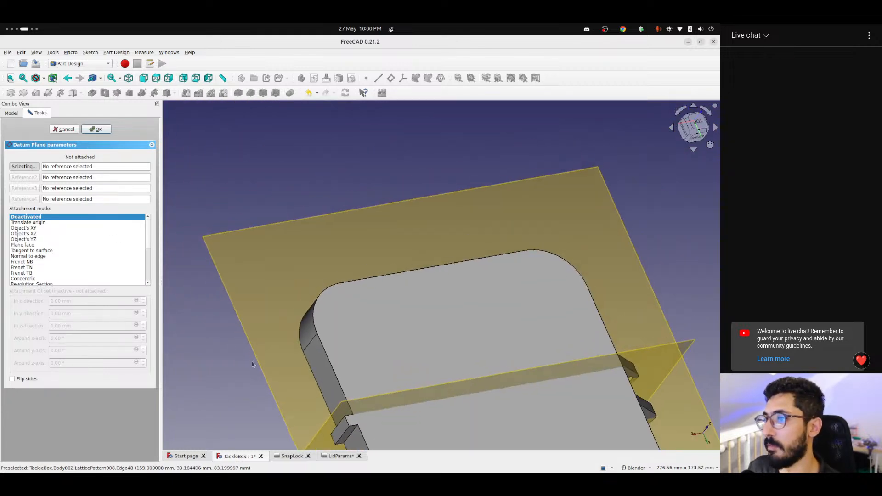
{"action": "left_click", "coordinate": [428, 394]}
{"action": "middle_click_drag", "start_coordinate": [430, 351], "coordinate": [230, 221], "text": "shift"}
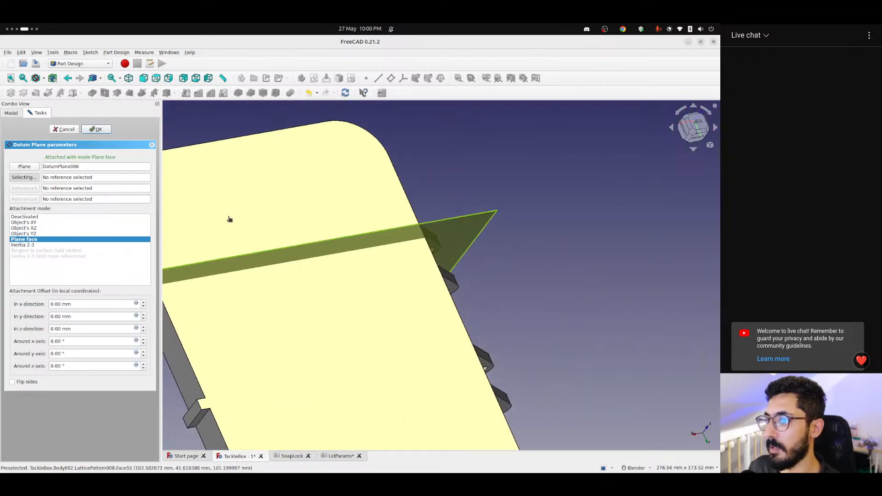
Try a z-direction offset of -15 mm for the new datum plane, checking it from the right view
{"action": "middle_click_drag", "start_coordinate": [243, 404], "coordinate": [551, 316]}
{"action": "middle_click_drag", "start_coordinate": [257, 370], "coordinate": [476, 280], "text": "shift"}
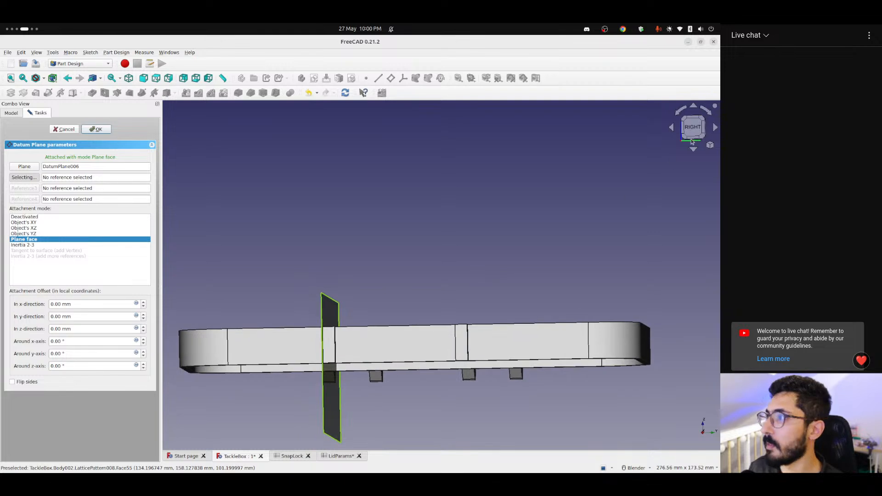
{"action": "left_click", "coordinate": [692, 127]}
{"action": "scroll", "coordinate": [378, 338], "scroll_direction": "up", "scroll_amount": 3}
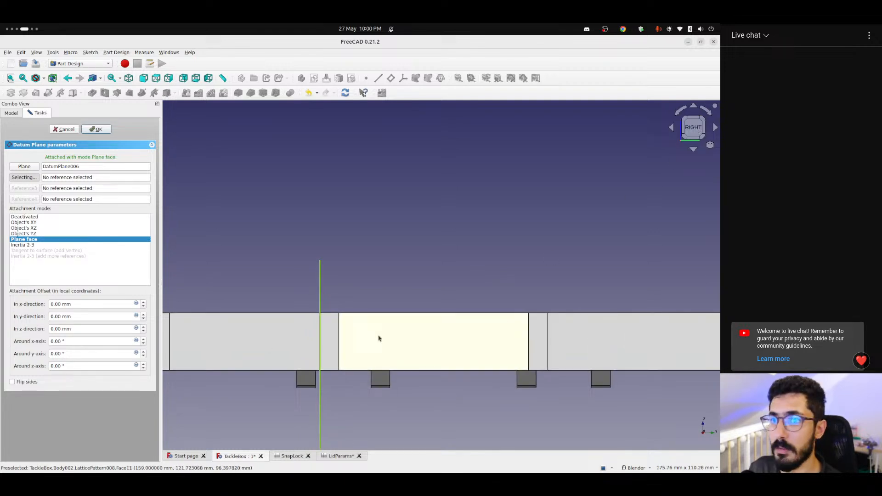
{"action": "left_click", "coordinate": [92, 328]}
{"action": "scroll", "coordinate": [92, 328], "scroll_direction": "down", "scroll_amount": 15}
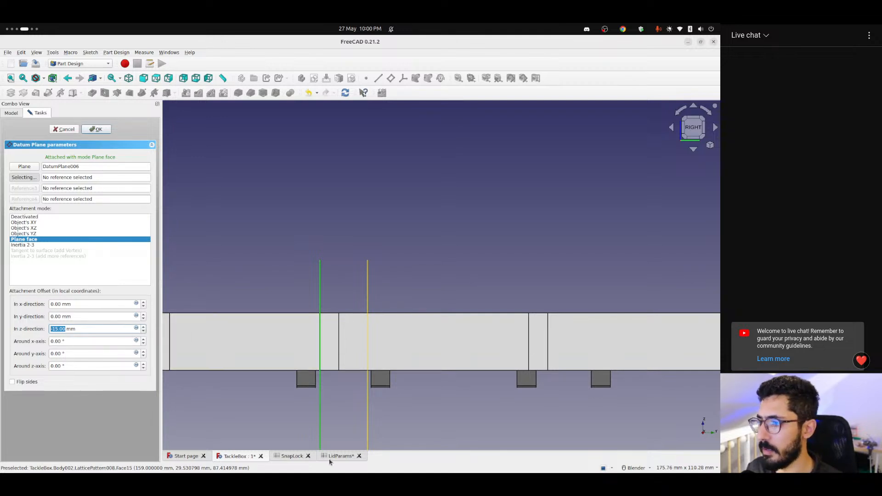
Look up the lock width parameter name in the SnapLock spreadsheet for the plane's offset
{"action": "left_click", "coordinate": [284, 456]}
{"action": "left_click", "coordinate": [561, 164]}
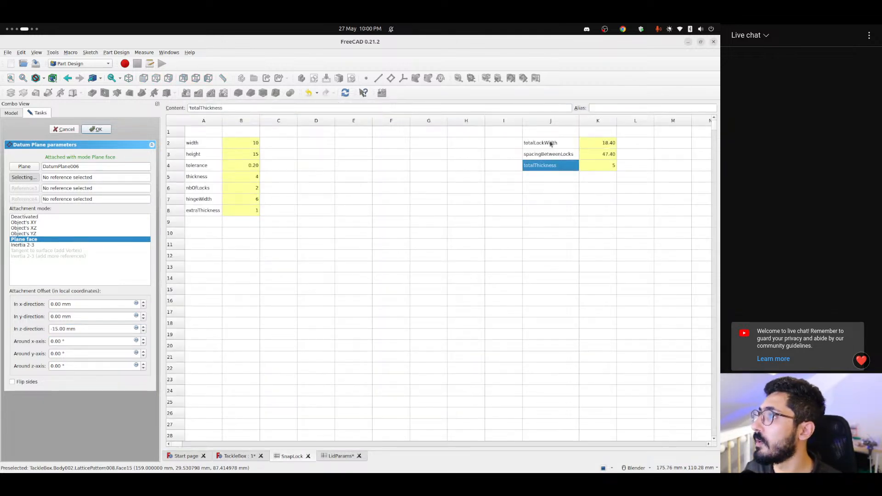
{"action": "left_click", "coordinate": [233, 456]}
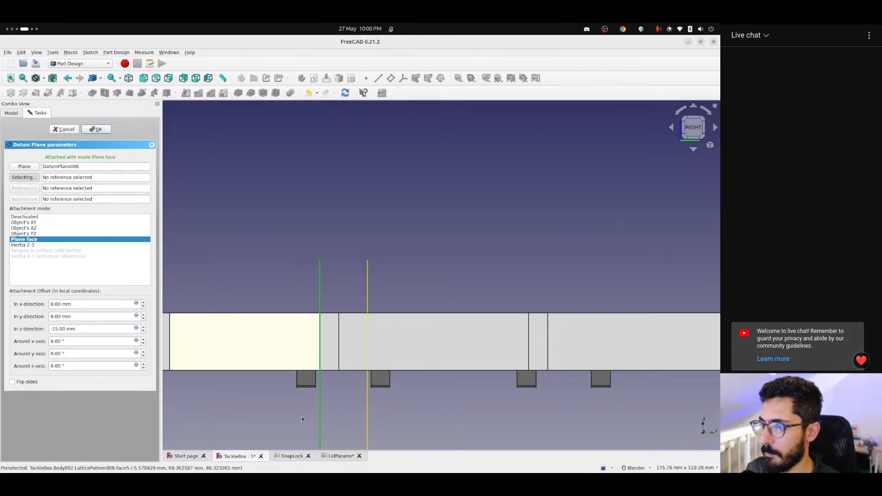
{"action": "left_click", "coordinate": [292, 457]}
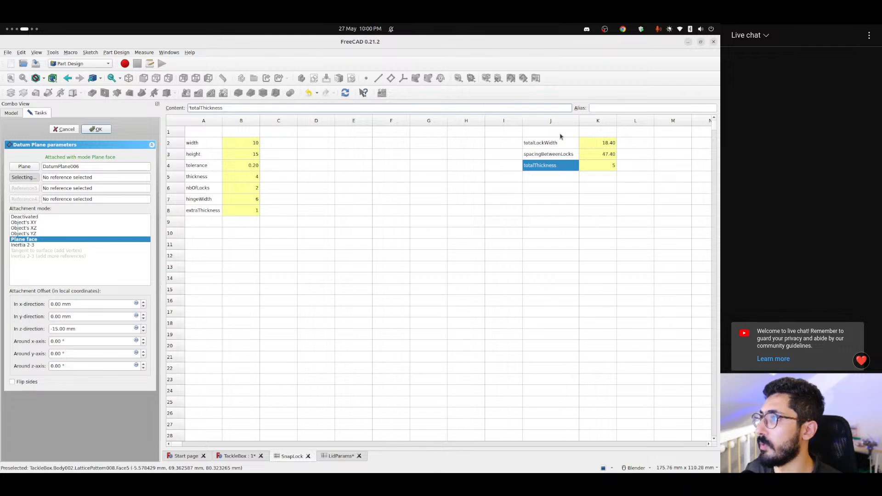
{"action": "left_click", "coordinate": [536, 146]}
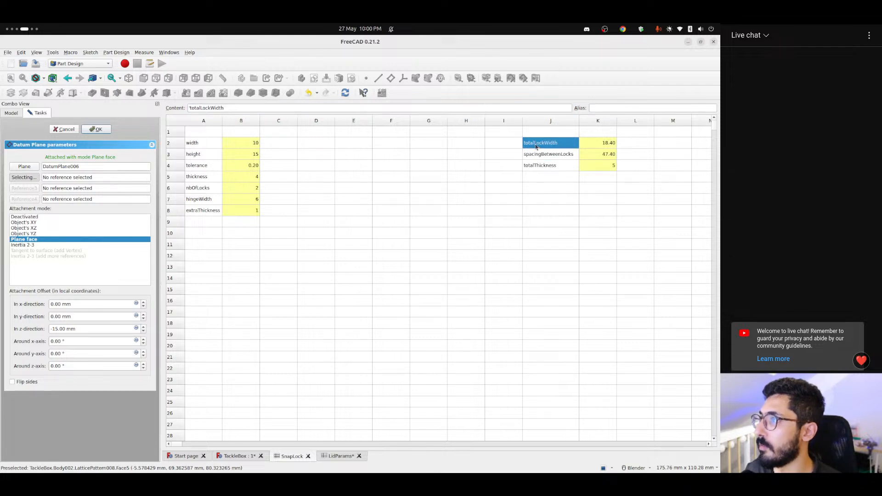
Set the new datum plane's z-direction offset to the expression -<<SnapLock>>.totalLockWidth and create the plane
{"action": "left_click", "coordinate": [236, 456]}
{"action": "left_click", "coordinate": [136, 328]}
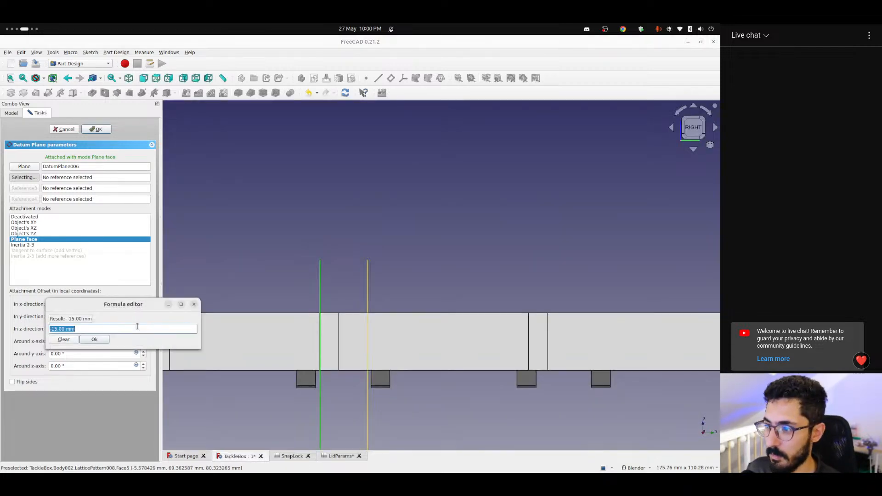
{"action": "type", "text": "-<<S"}
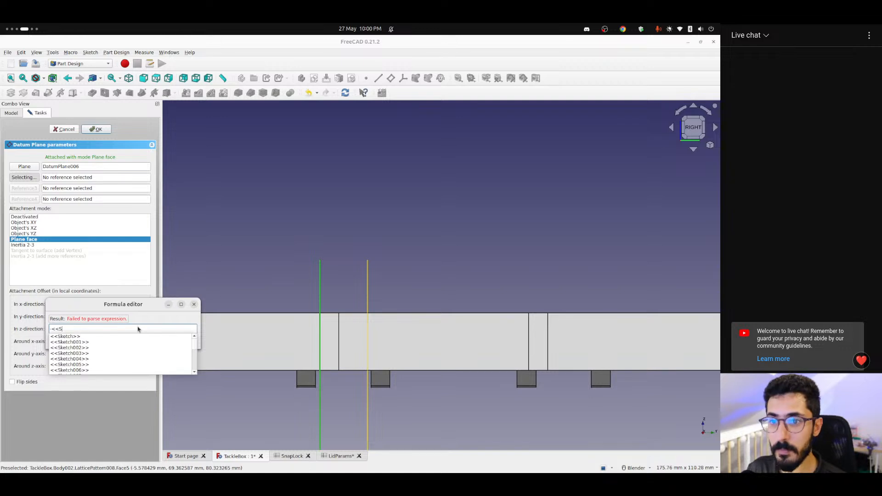
{"action": "type", "text": "napLock>>.totalLockWidth"}
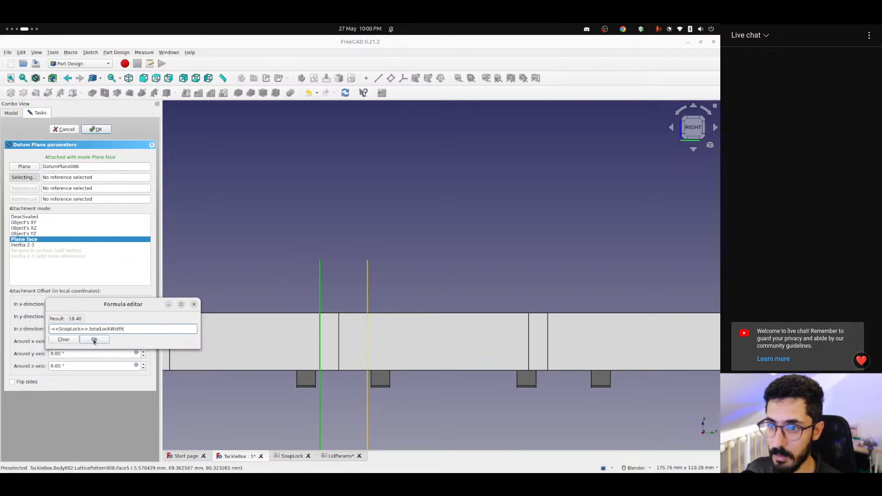
{"action": "left_click", "coordinate": [94, 340]}
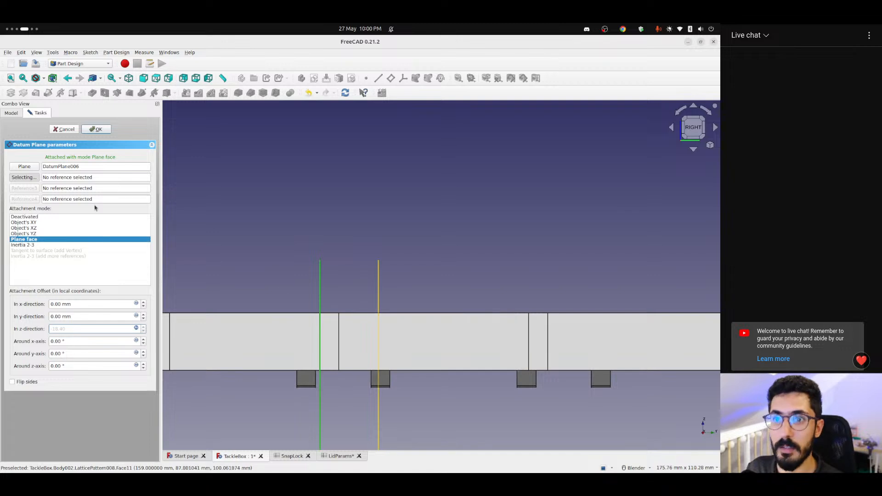
{"action": "left_click", "coordinate": [94, 130]}
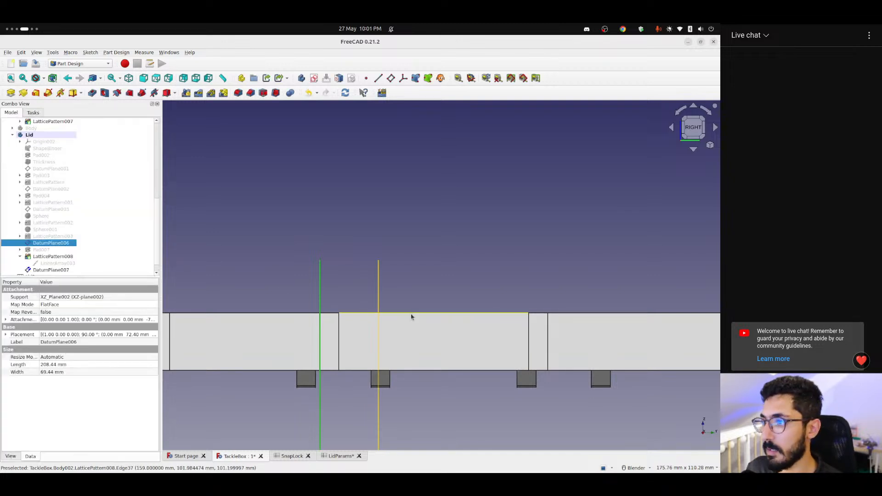
Check the totalLockWidth formula in the SnapLock spreadsheet against the position of the new datum plane relative to the lid tabs
{"action": "scroll", "coordinate": [380, 324], "scroll_direction": "up", "scroll_amount": 2}
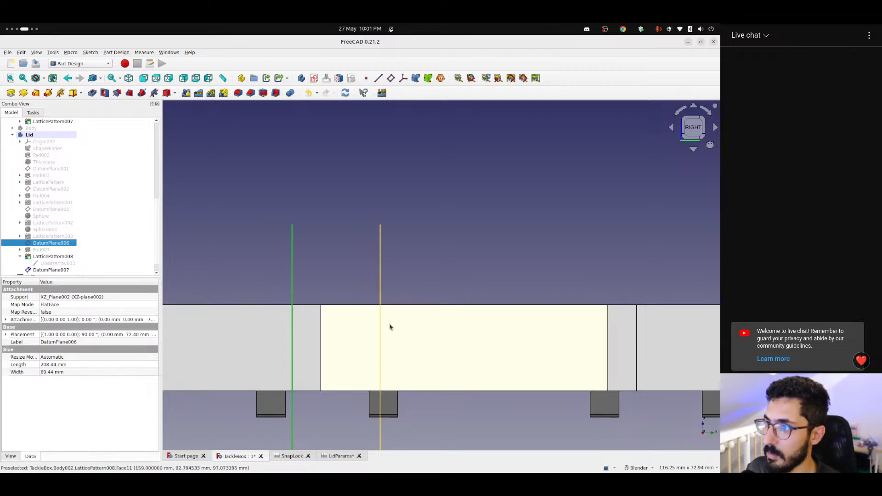
{"action": "left_click", "coordinate": [293, 457]}
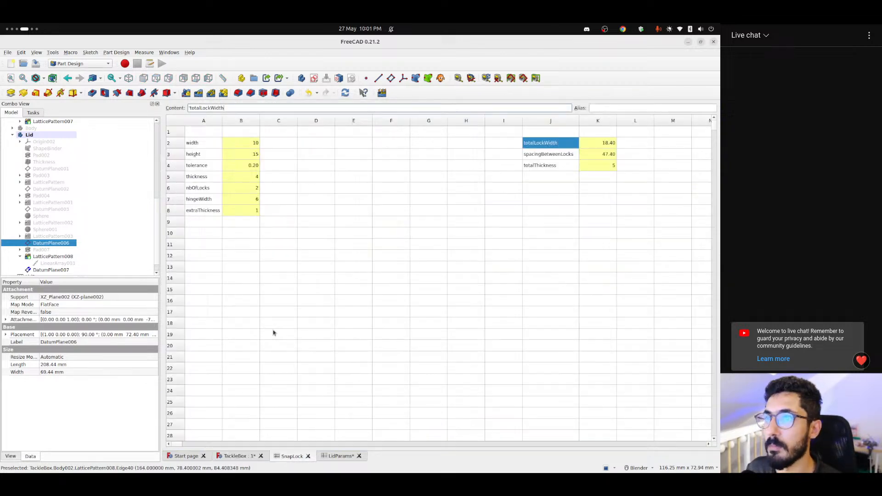
{"action": "left_click", "coordinate": [207, 177]}
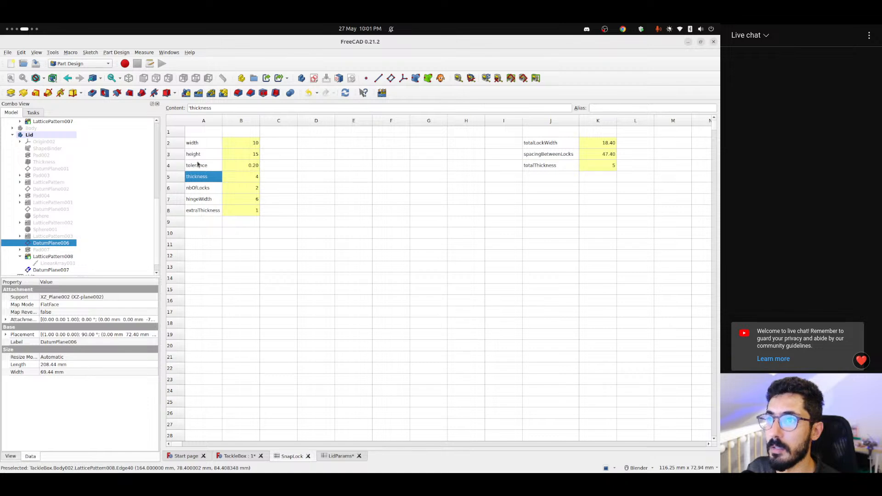
{"action": "left_click", "coordinate": [198, 165]}
{"action": "left_click", "coordinate": [608, 144]}
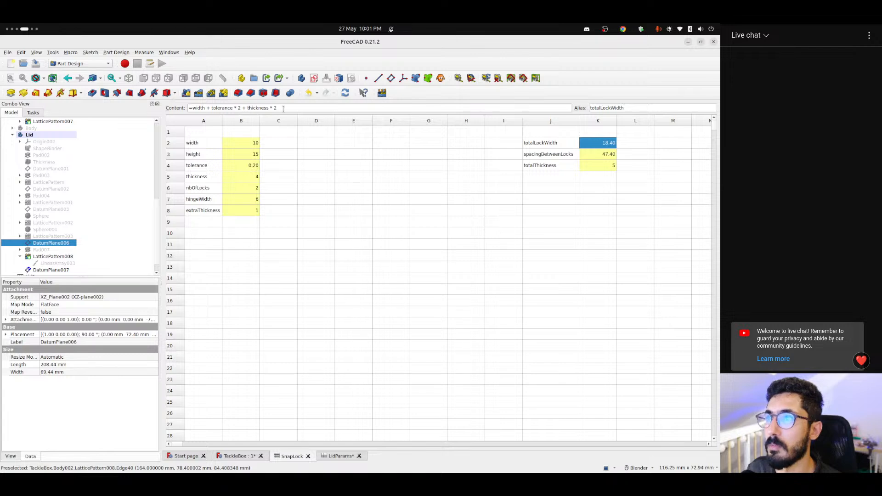
{"action": "left_click", "coordinate": [235, 455]}
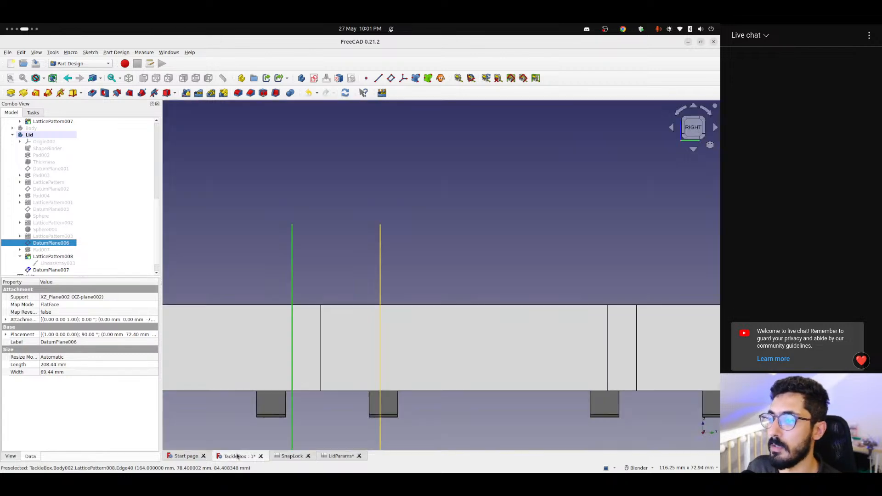
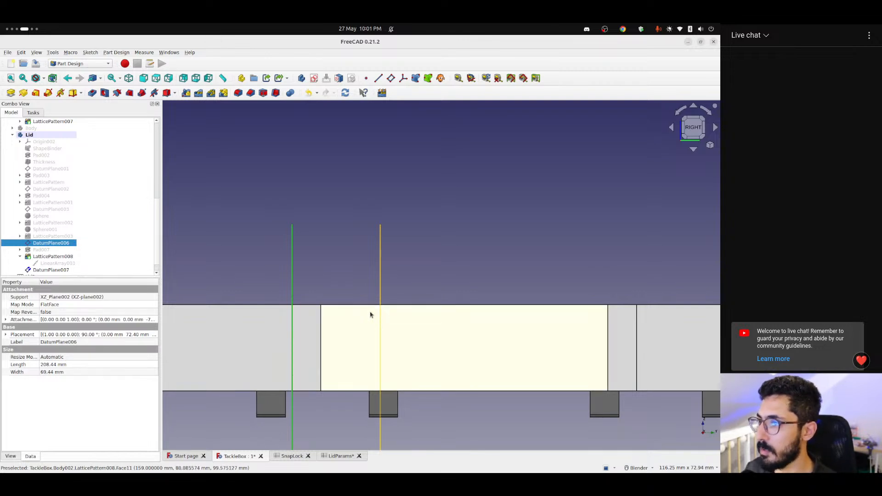
Add a hingeSpacing parameter with the value 5 in row 9 of the SnapLock spreadsheet, taking the name from LidParams
{"action": "left_click", "coordinate": [287, 456]}
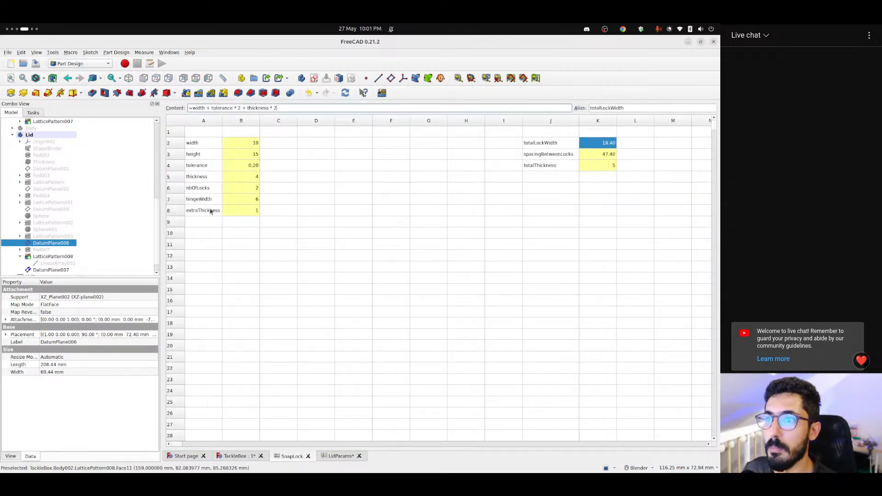
{"action": "left_click", "coordinate": [205, 223]}
{"action": "left_click", "coordinate": [340, 455]}
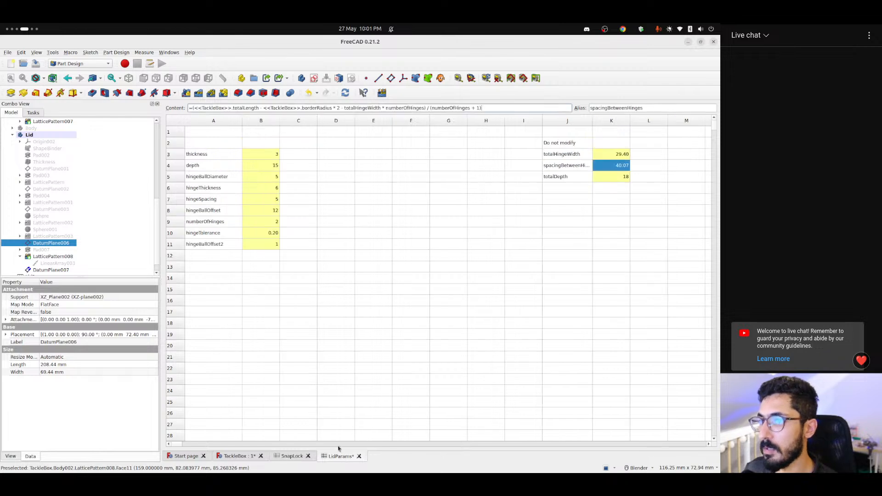
{"action": "left_click", "coordinate": [218, 202]}
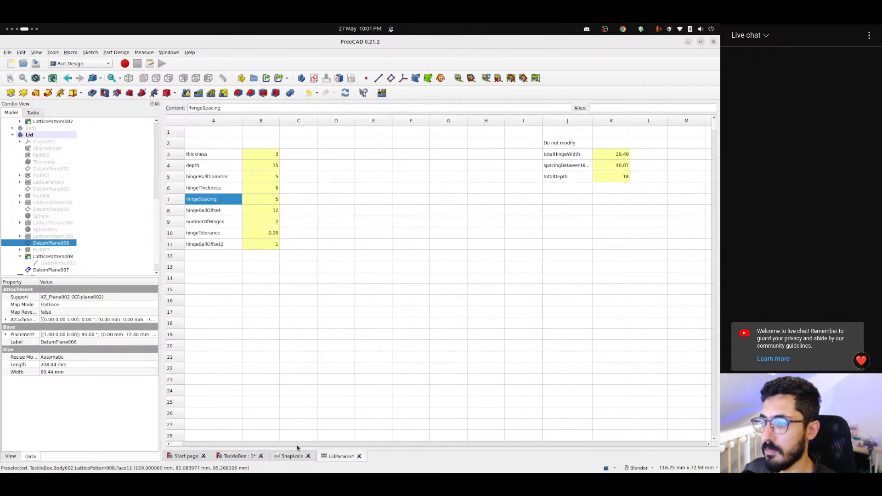
{"action": "left_click", "coordinate": [290, 457]}
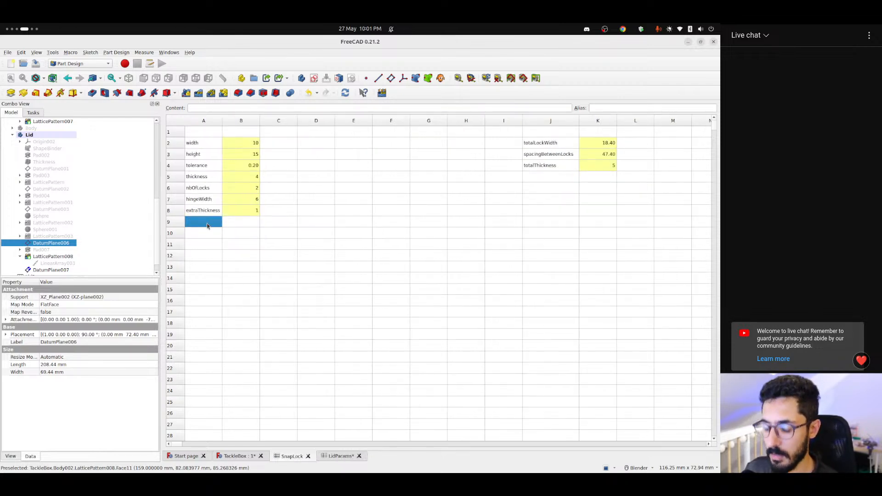
{"action": "type", "text": "hingeSpacing"}
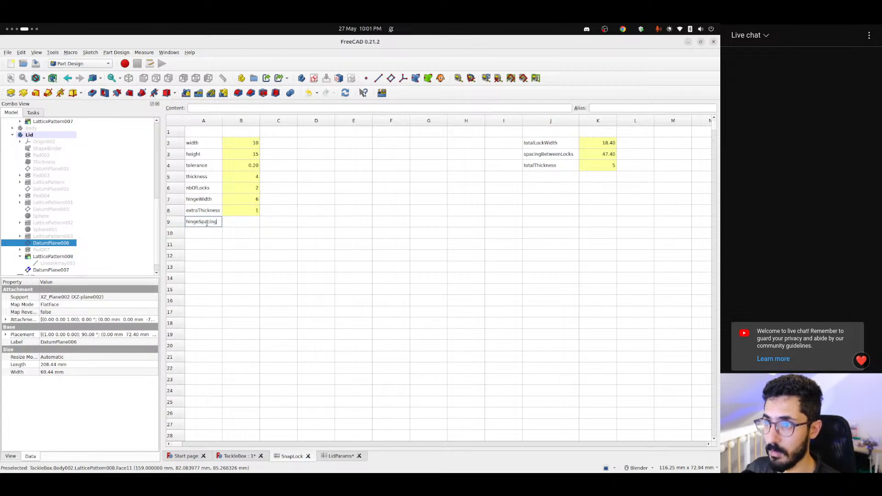
{"action": "key", "text": "Return"}
{"action": "key", "text": "Right"}
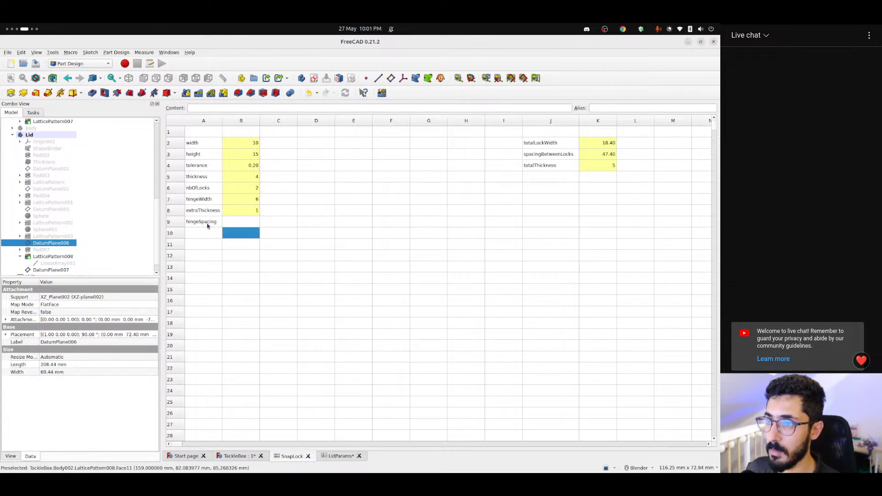
{"action": "key", "text": "Up"}
{"action": "type", "text": "5"}
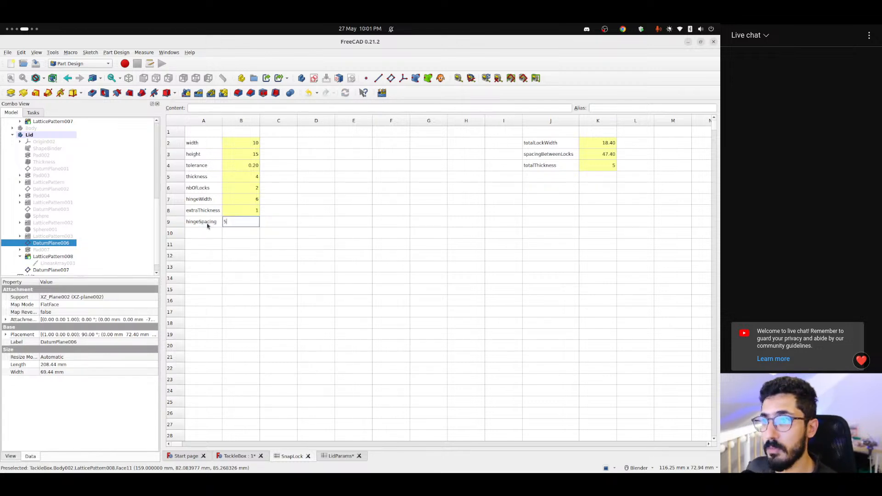
{"action": "key", "text": "Return"}
Give the hingeSpacing value cell B9 in the SnapLock spreadsheet the alias hingeSpacing
{"action": "left_click", "coordinate": [207, 225]}
{"action": "double_click", "coordinate": [205, 107]}
{"action": "key", "text": "ctrl+c"}
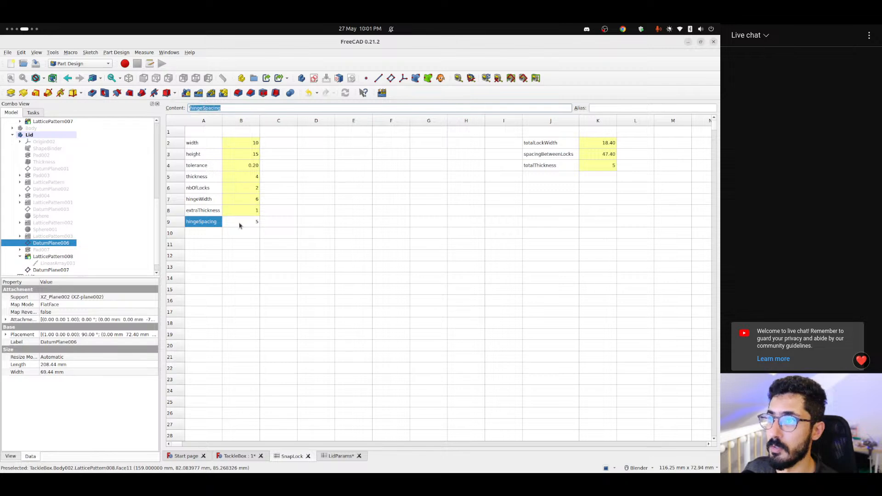
{"action": "left_click", "coordinate": [241, 223]}
{"action": "left_click", "coordinate": [620, 108]}
{"action": "key", "text": "ctrl+v"}
{"action": "left_click", "coordinate": [351, 236]}
Extend the totalLockWidth formula in SnapLock to =width + tolerance * 2 + thickness * 2 + hingeSpacing
{"action": "left_click", "coordinate": [553, 143]}
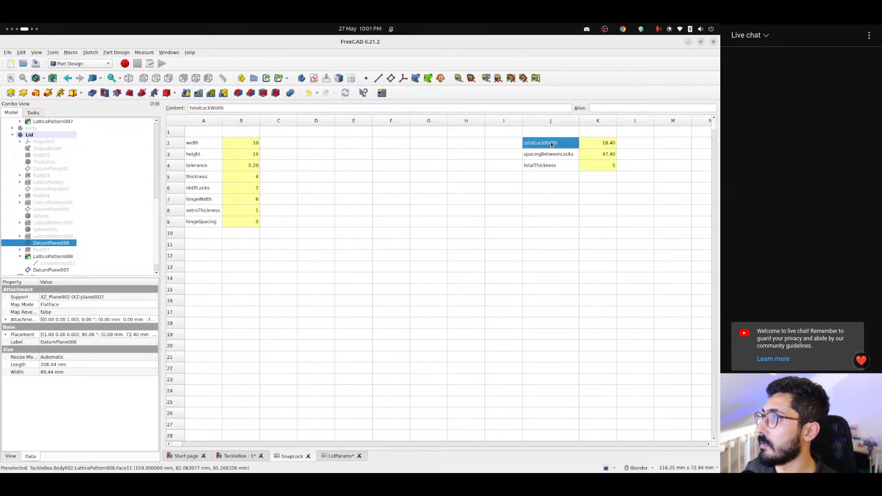
{"action": "key", "text": "Right"}
{"action": "left_click", "coordinate": [304, 107]}
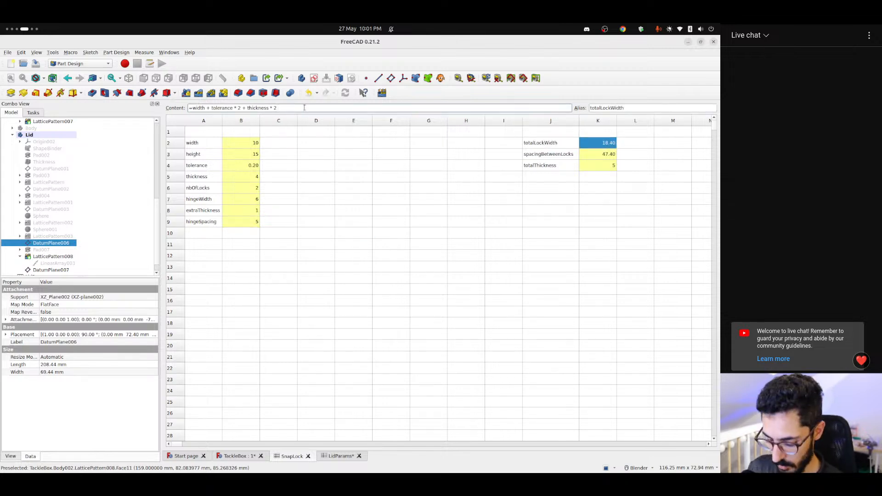
{"action": "type", "text": "+ "}
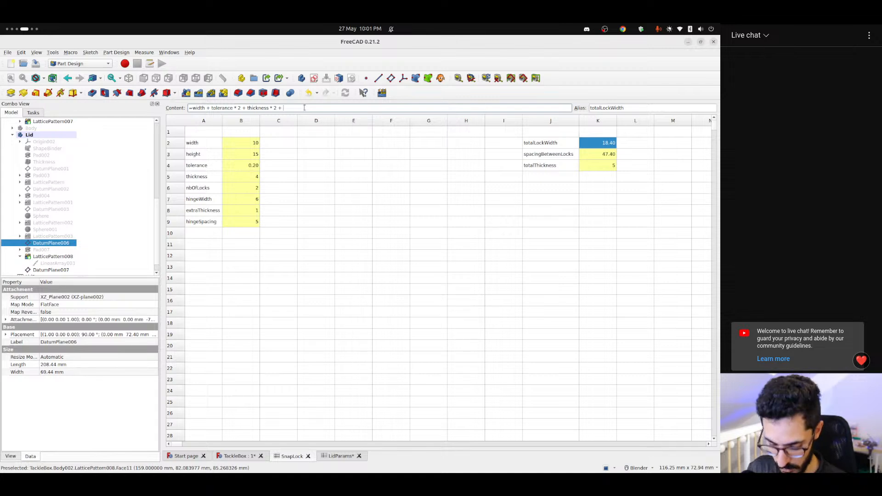
{"action": "type", "text": "hingeSpacing"}
{"action": "key", "text": "Down"}
{"action": "key", "text": "Return"}
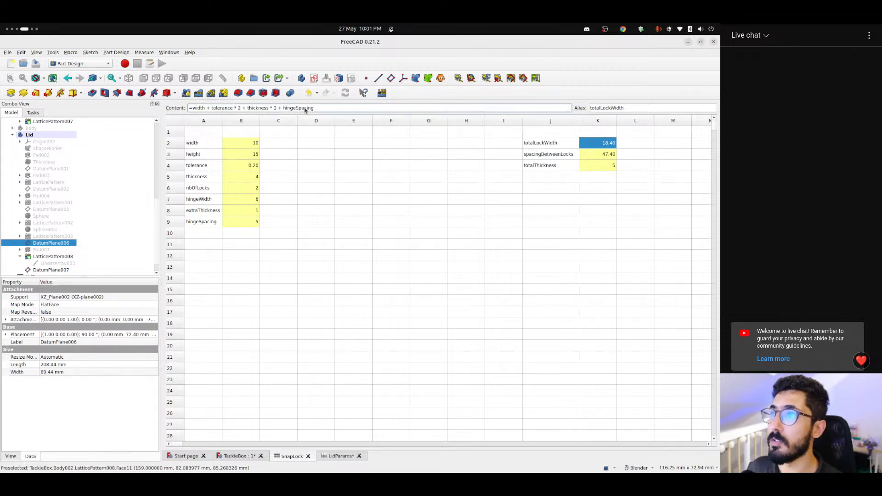
{"action": "key", "text": "Return"}
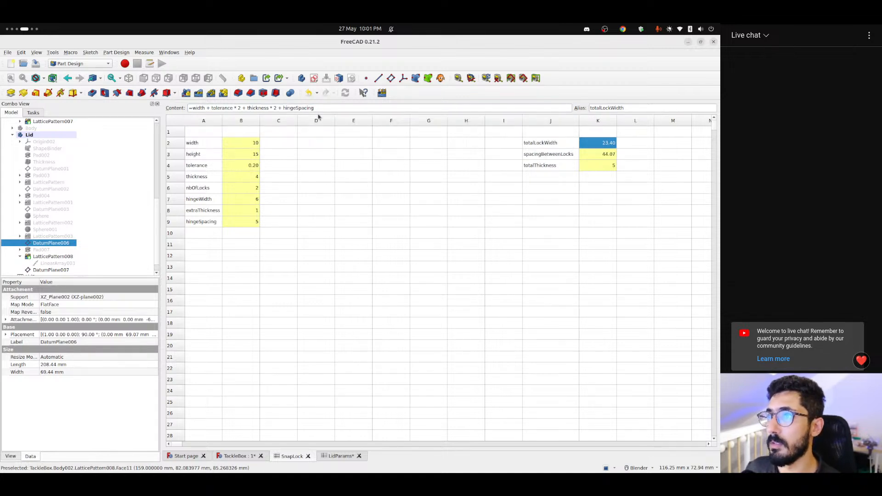
Remove the hingeSpacing term from the totalLockWidth formula
{"action": "left_click", "coordinate": [324, 106]}
{"action": "double_click", "coordinate": [324, 105]}
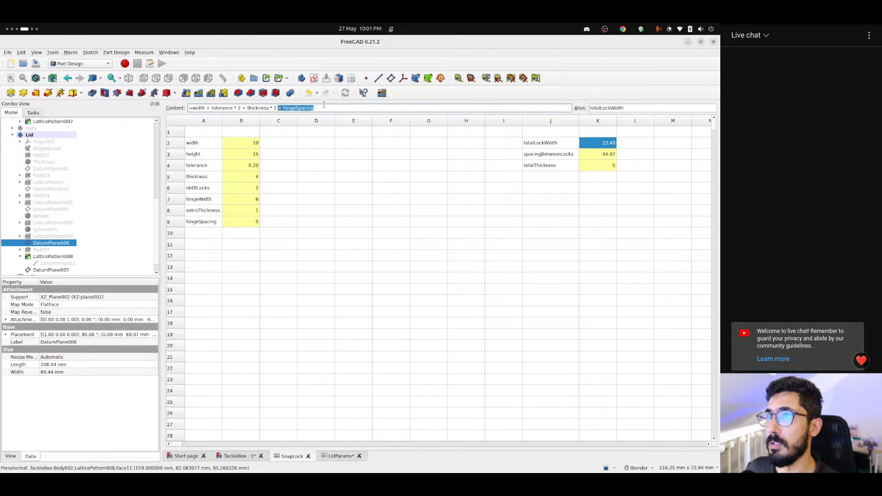
{"action": "key", "text": "BackSpace"}
{"action": "key", "text": "Return"}
Delete the hingeSpacing label and value from row 9 of the SnapLock spreadsheet
{"action": "left_click", "coordinate": [194, 233]}
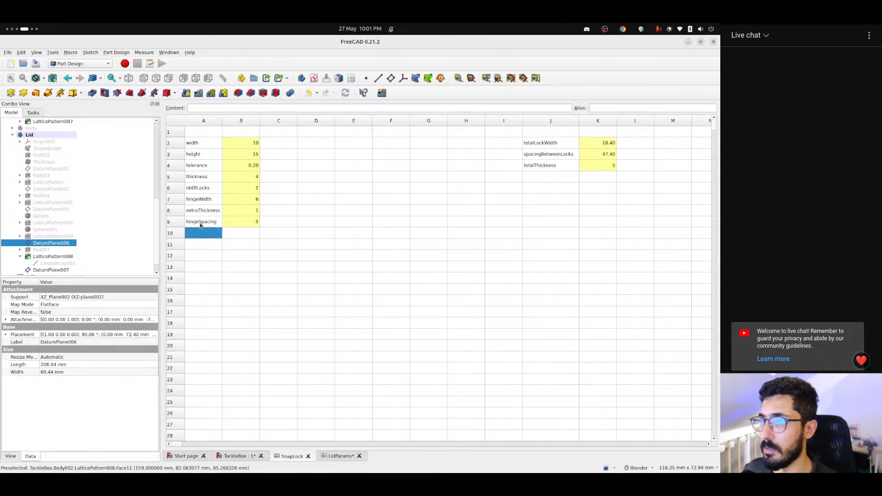
{"action": "left_click_drag", "start_coordinate": [202, 221], "coordinate": [253, 220]}
{"action": "key", "text": "Delete"}
{"action": "left_click", "coordinate": [282, 223]}
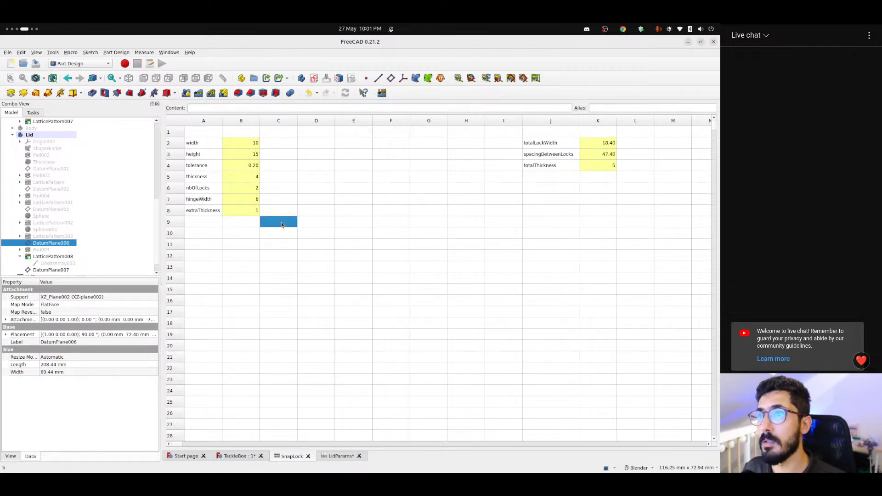
Review the totalLockWidth formula and the width parameter it uses in the SnapLock spreadsheet
{"action": "left_click", "coordinate": [197, 140]}
{"action": "left_click", "coordinate": [606, 142]}
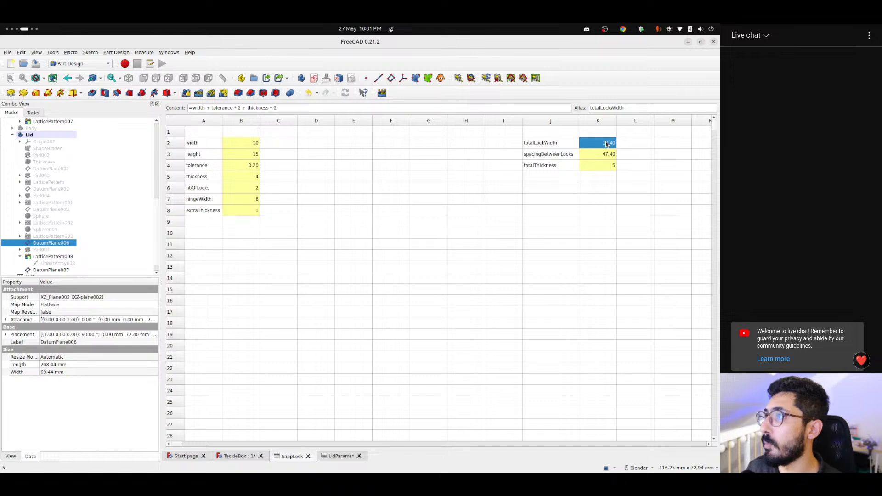
{"action": "double_click", "coordinate": [199, 109]}
{"action": "left_click", "coordinate": [208, 143]}
{"action": "left_click", "coordinate": [242, 145]}
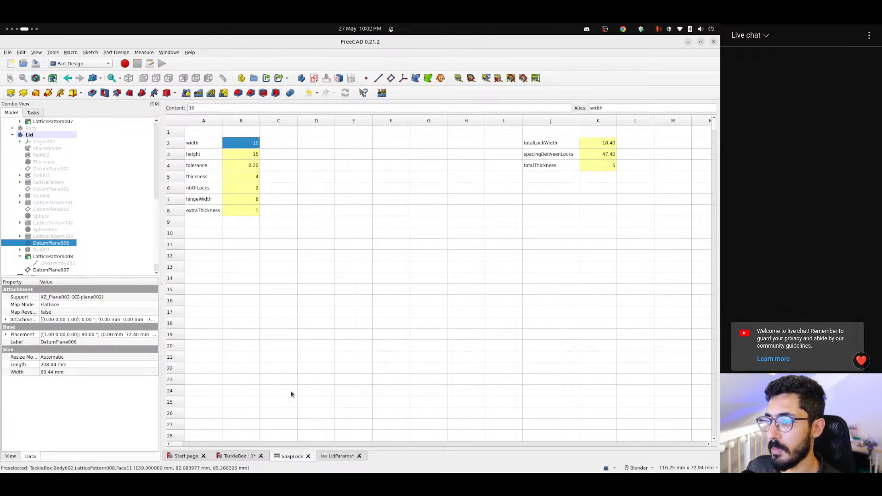
Return to the TackleBox model and hide DatumPlane006 and DatumPlane007 of the Lid body
{"action": "left_click", "coordinate": [242, 456]}
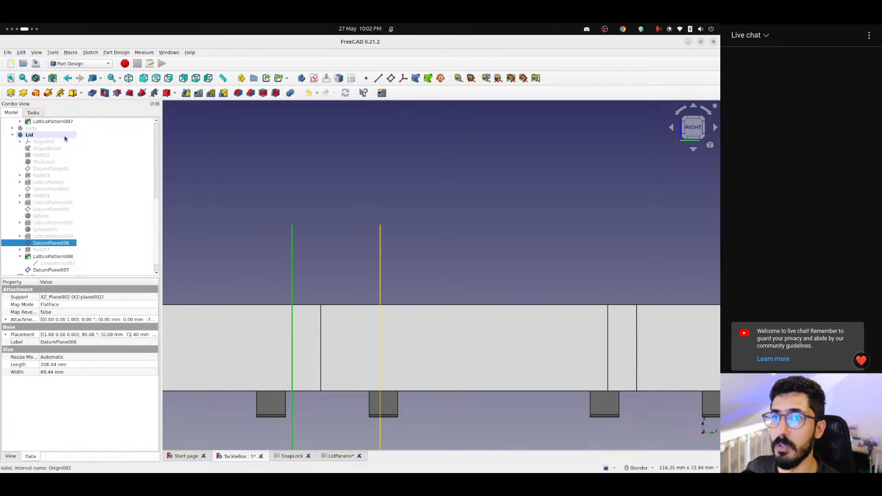
{"action": "left_click", "coordinate": [39, 113]}
{"action": "left_click", "coordinate": [10, 113]}
{"action": "middle_click_drag", "start_coordinate": [266, 262], "coordinate": [330, 289]}
{"action": "left_click", "coordinate": [329, 290]}
{"action": "key", "text": "space"}
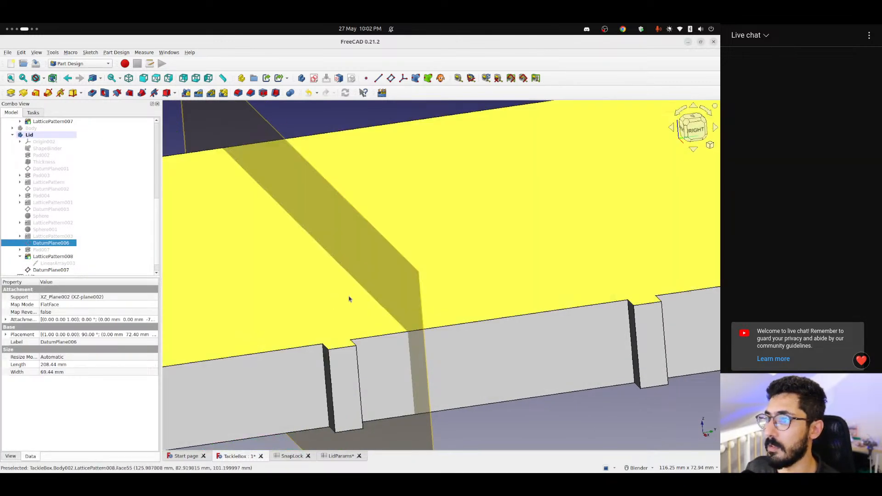
{"action": "left_click", "coordinate": [417, 273]}
{"action": "key", "text": "space"}
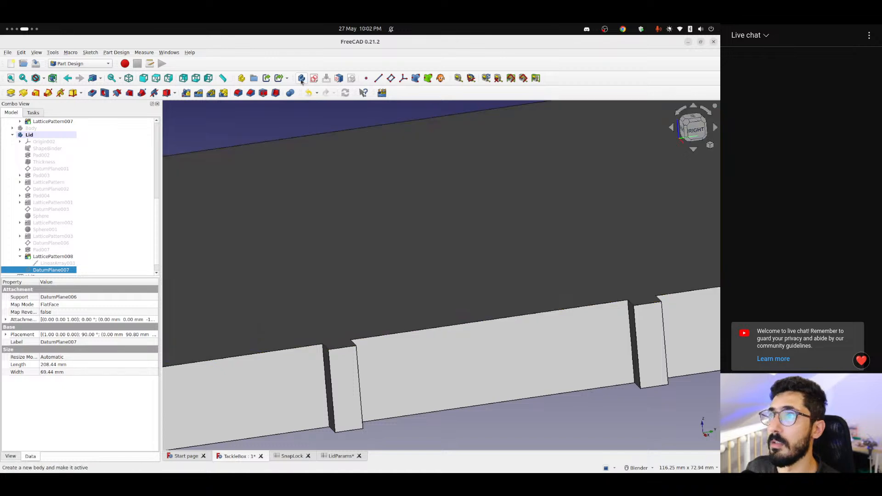
Start a sketch on DatumPlane007 and cut the view at the sketch plane to expose the lid's section
{"action": "left_click", "coordinate": [314, 78]}
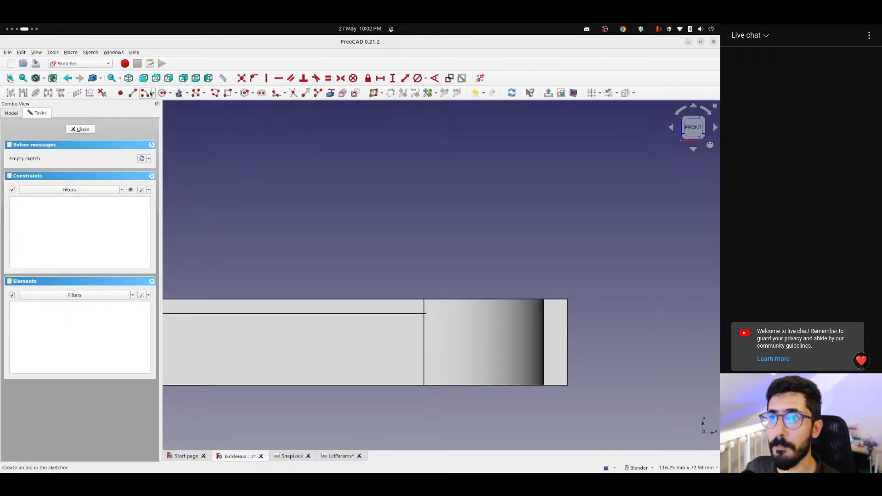
{"action": "left_click", "coordinate": [573, 93]}
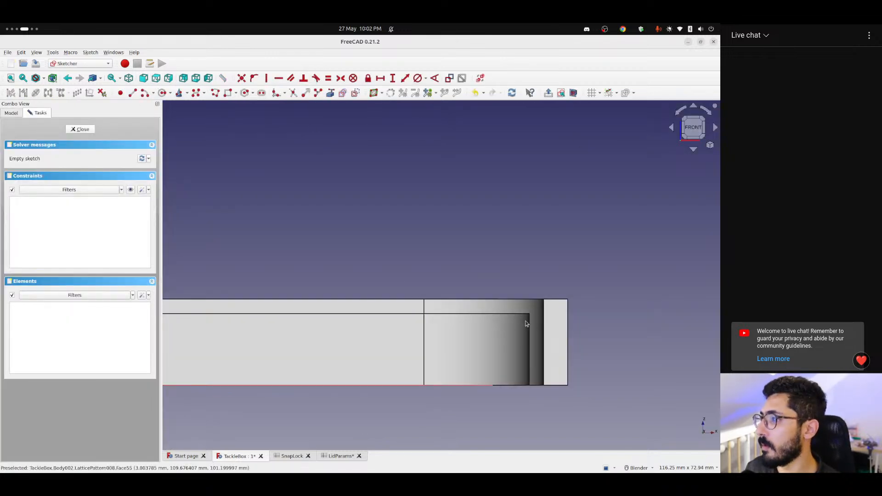
{"action": "scroll", "coordinate": [526, 324], "scroll_direction": "down", "scroll_amount": 8}
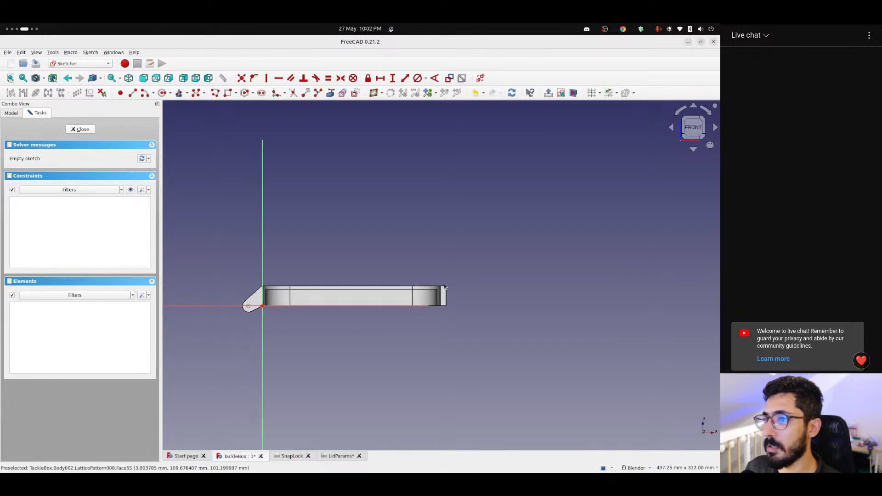
{"action": "scroll", "coordinate": [443, 283], "scroll_direction": "up", "scroll_amount": 10}
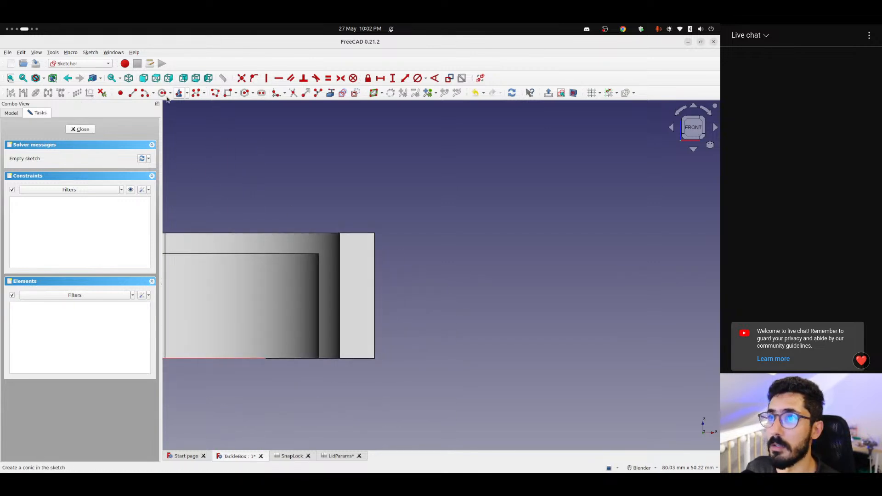
Draw a rectangle about 18 mm high from the lid's outer upper edge, extending past the existing lock tab
{"action": "left_click", "coordinate": [229, 94]}
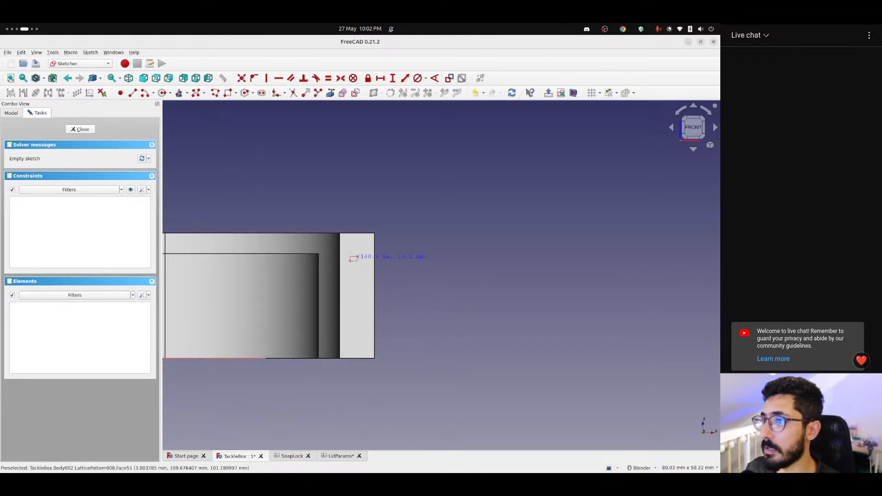
{"action": "left_click", "coordinate": [340, 233]}
{"action": "left_click", "coordinate": [408, 356]}
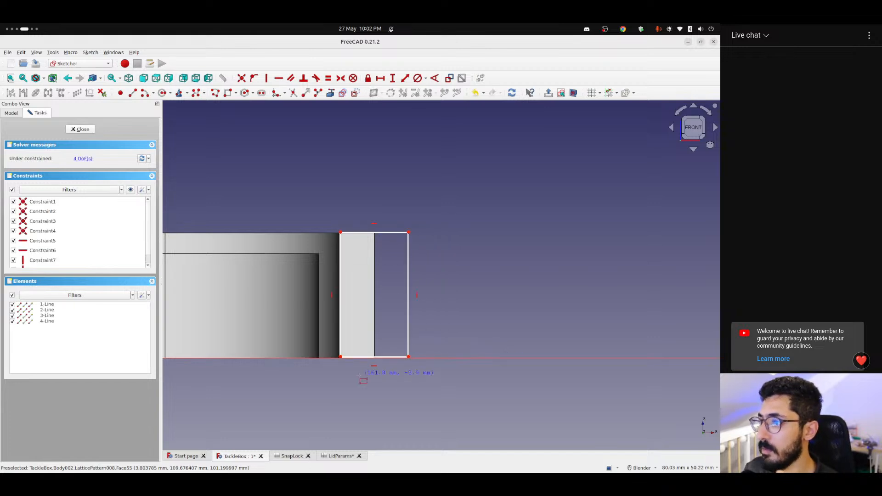
Constrain the rectangle's lower inner corner onto the horizontal axis and move it to the lid's outer wall
{"action": "left_click_drag", "start_coordinate": [340, 357], "coordinate": [355, 348]}
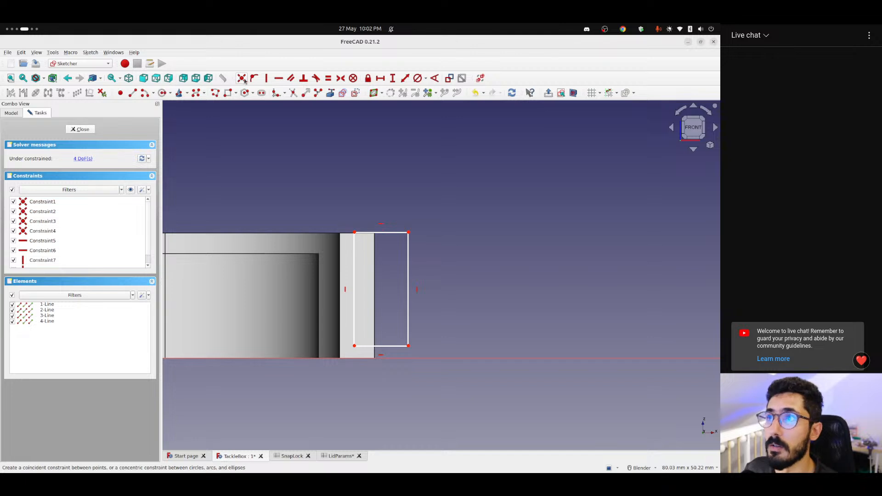
{"action": "left_click", "coordinate": [355, 348]}
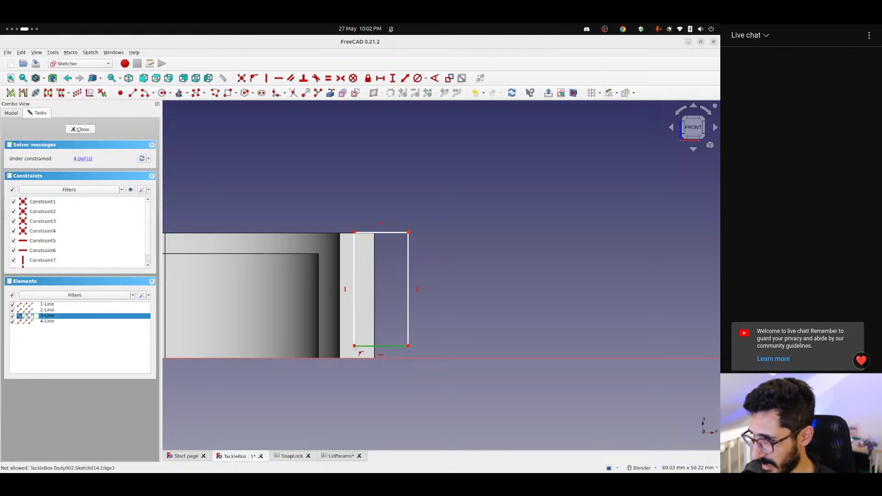
{"action": "left_click", "coordinate": [333, 321]}
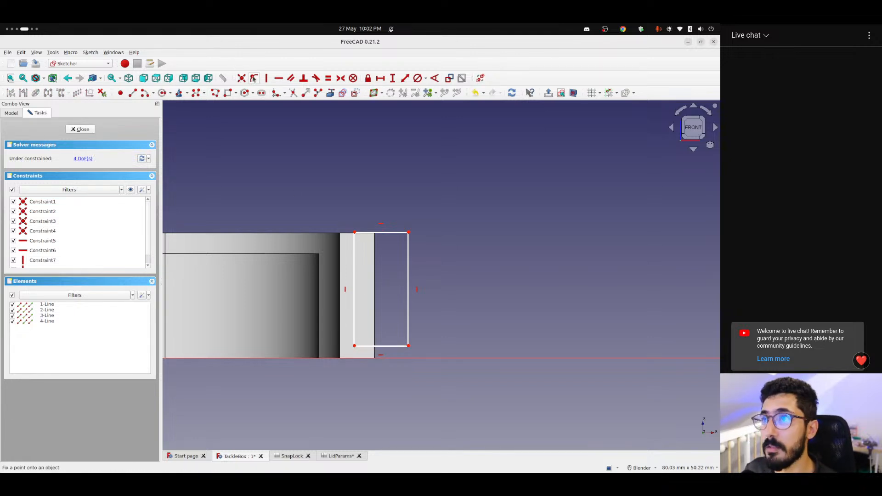
{"action": "left_click", "coordinate": [354, 346]}
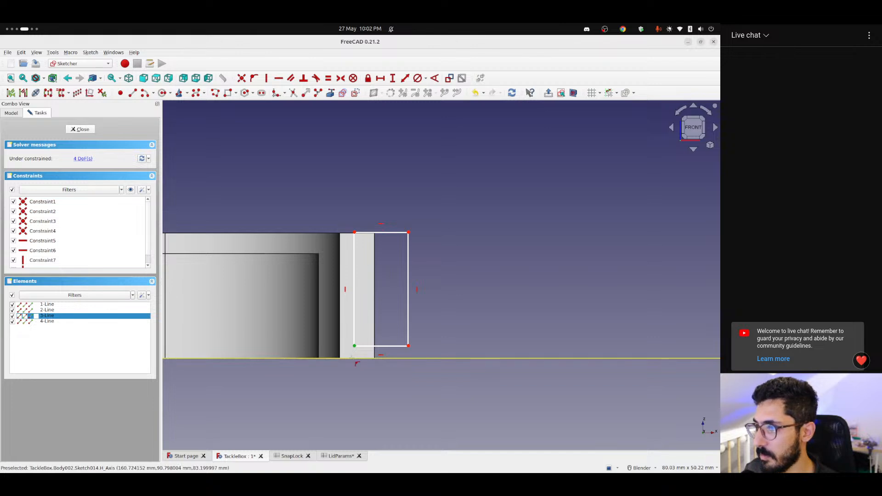
{"action": "left_click", "coordinate": [352, 357]}
{"action": "left_click_drag", "start_coordinate": [354, 358], "coordinate": [339, 358]}
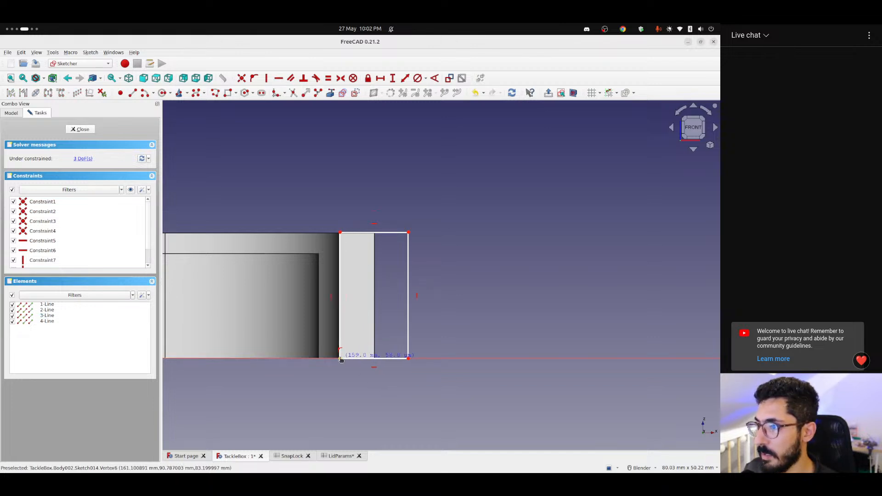
Constrain the horizontal distance from the origin to the rectangle's lower inner corner with the formula <<TackleBox>>.totalWidth, placing the dimension below the lid
{"action": "scroll", "coordinate": [338, 363], "scroll_direction": "down", "scroll_amount": 4}
{"action": "left_click", "coordinate": [339, 363]}
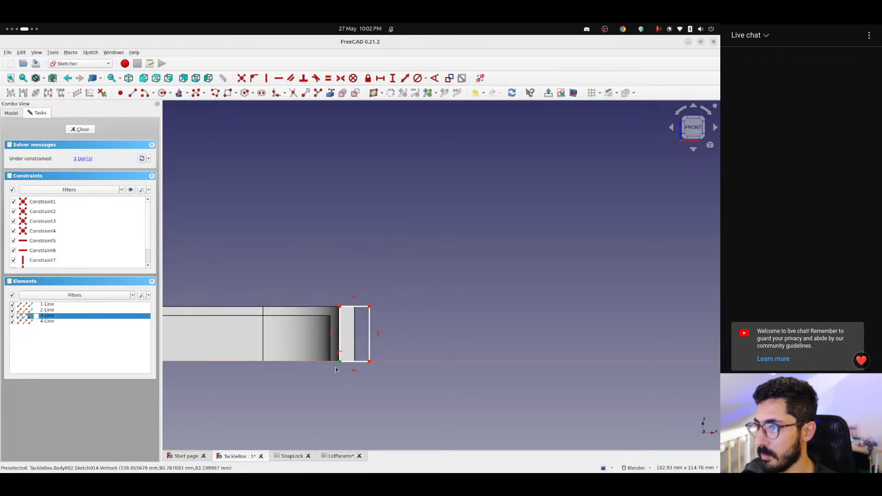
{"action": "middle_click_drag", "start_coordinate": [277, 349], "coordinate": [540, 292], "text": "shift"}
{"action": "scroll", "coordinate": [321, 330], "scroll_direction": "down", "scroll_amount": 1}
{"action": "middle_click_drag", "start_coordinate": [277, 324], "coordinate": [316, 321], "text": "shift"}
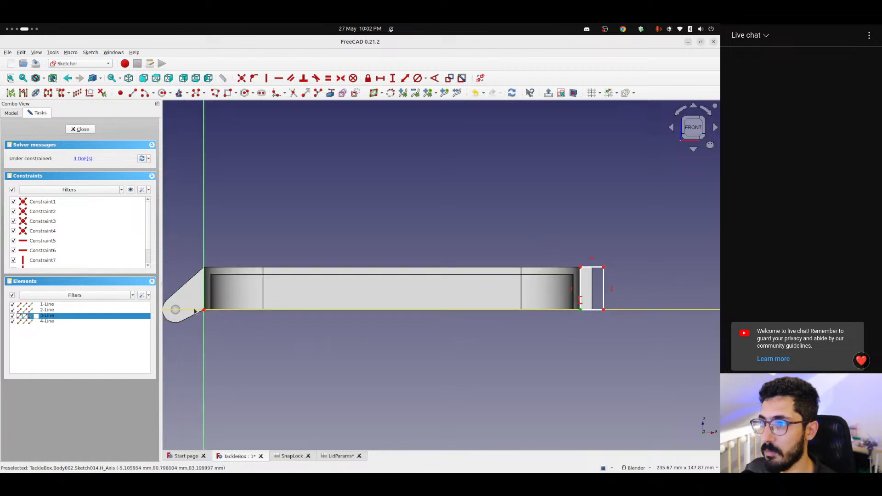
{"action": "left_click", "coordinate": [381, 81]}
{"action": "left_click", "coordinate": [403, 242]}
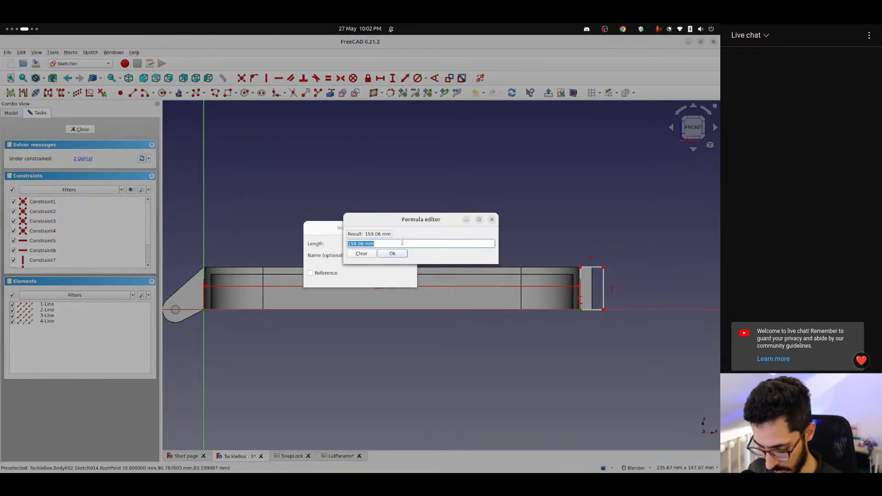
{"action": "type", "text": "<<Tack"}
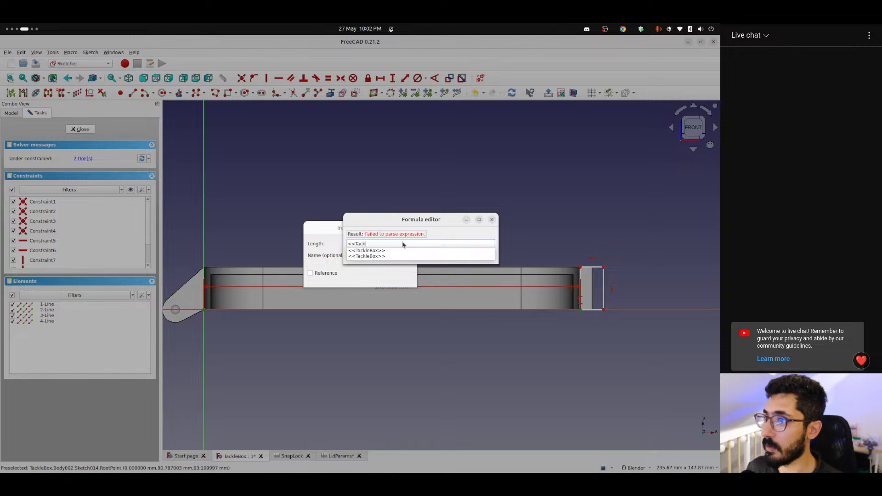
{"action": "key", "text": "Down"}
{"action": "key", "text": "Down"}
{"action": "key", "text": "Return"}
{"action": "type", "text": "totalW"}
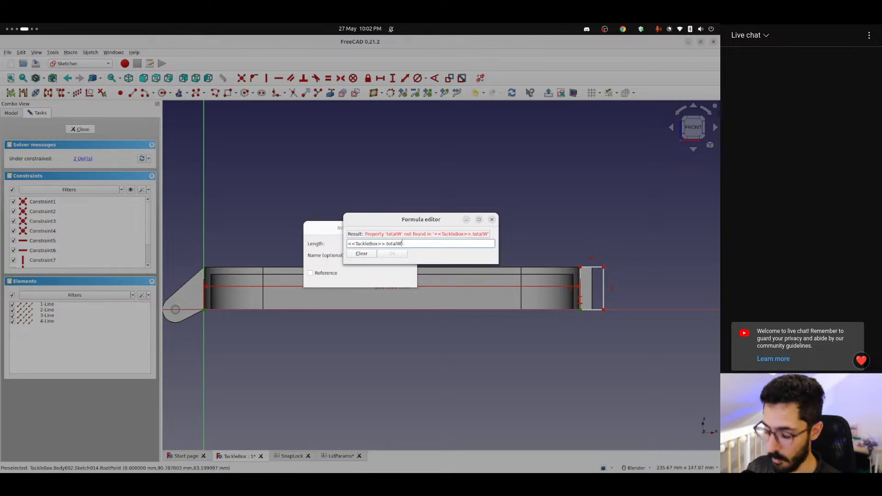
{"action": "type", "text": "idth"}
{"action": "key", "text": "Return"}
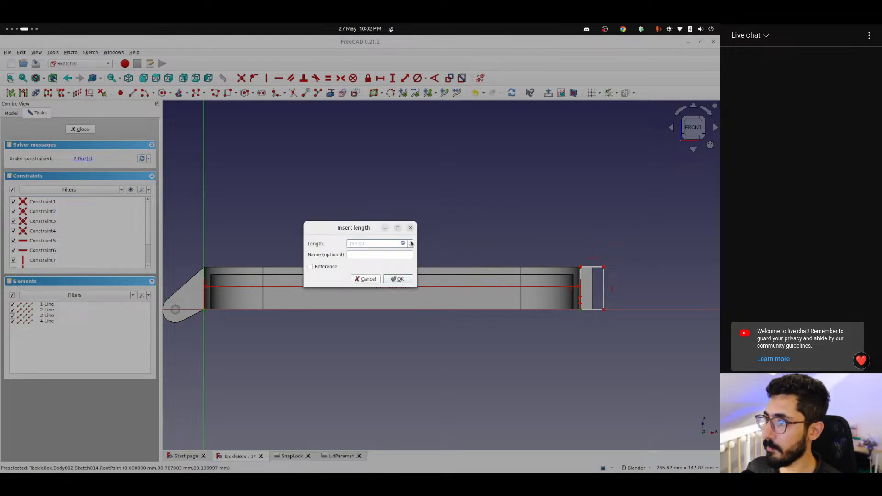
{"action": "left_click", "coordinate": [399, 279]}
{"action": "left_click_drag", "start_coordinate": [398, 288], "coordinate": [410, 333]}
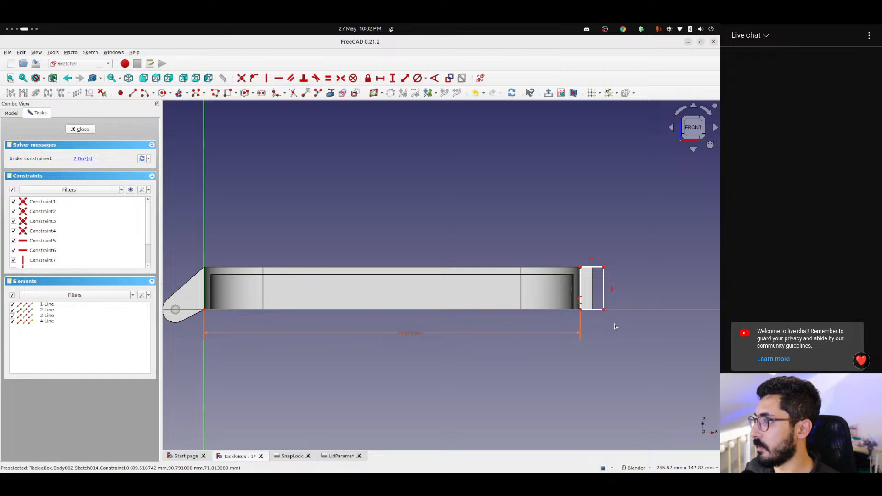
Constrain the rectangle's height with the formula <<LidParams>>.totalDepth and move the dimension above the lid
{"action": "left_click", "coordinate": [580, 309]}
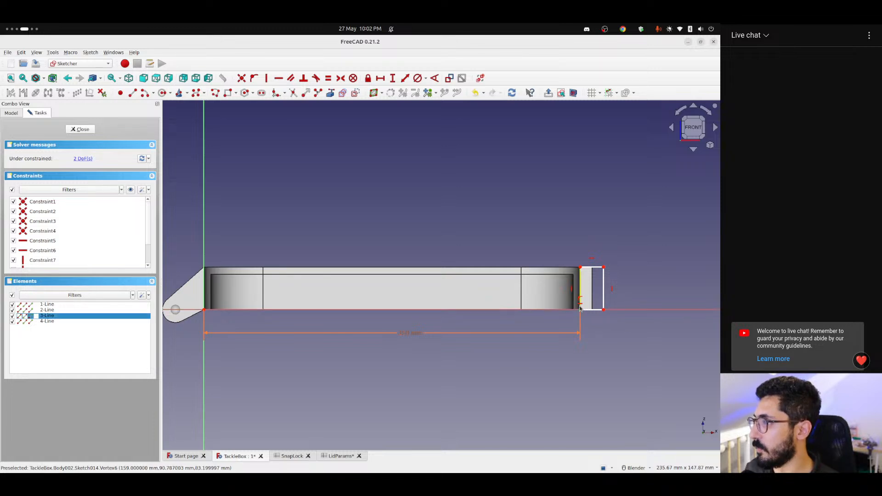
{"action": "left_click", "coordinate": [580, 268]}
{"action": "left_click", "coordinate": [392, 78]}
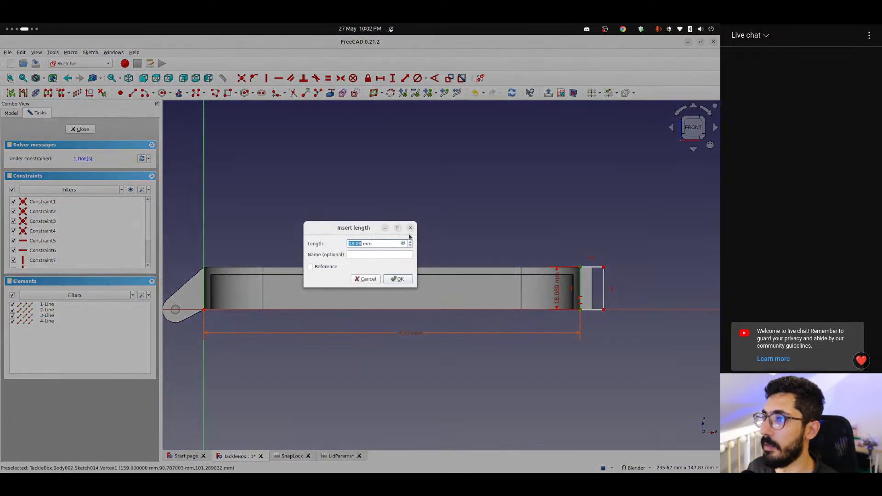
{"action": "left_click", "coordinate": [403, 243]}
{"action": "type", "text": "<<LidParams>>."}
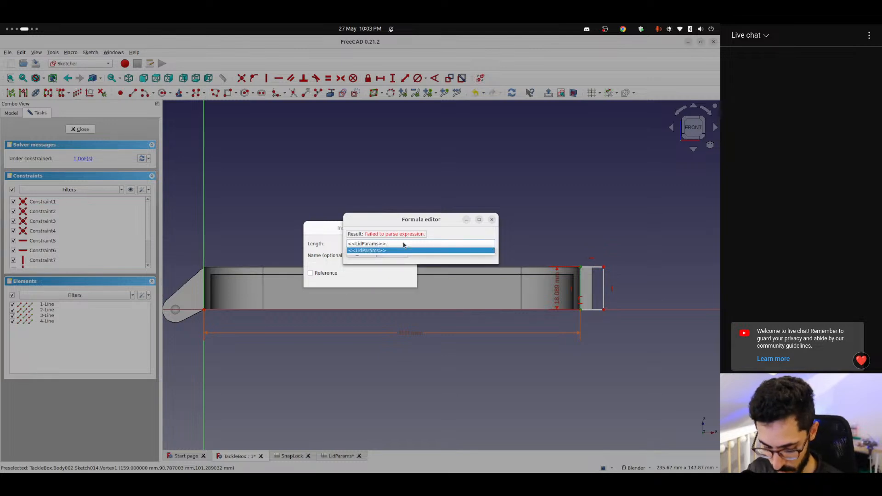
{"action": "type", "text": "totalDepth"}
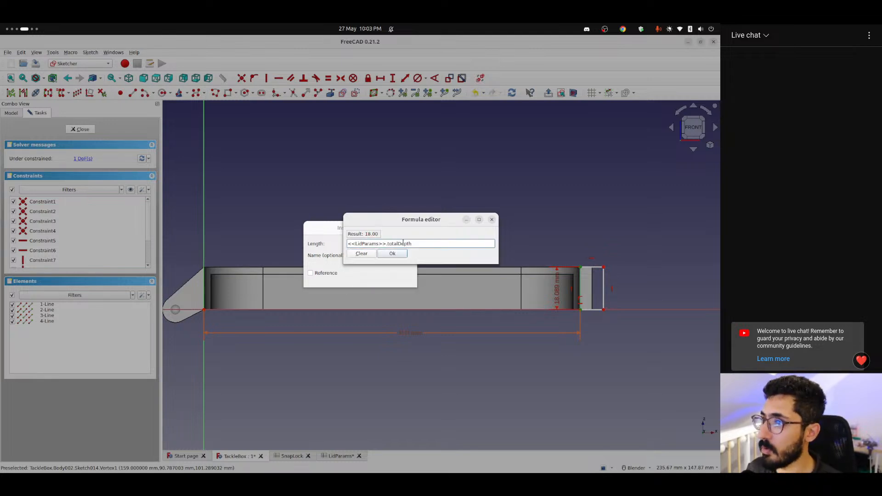
{"action": "left_click", "coordinate": [400, 254]}
{"action": "left_click", "coordinate": [399, 277]}
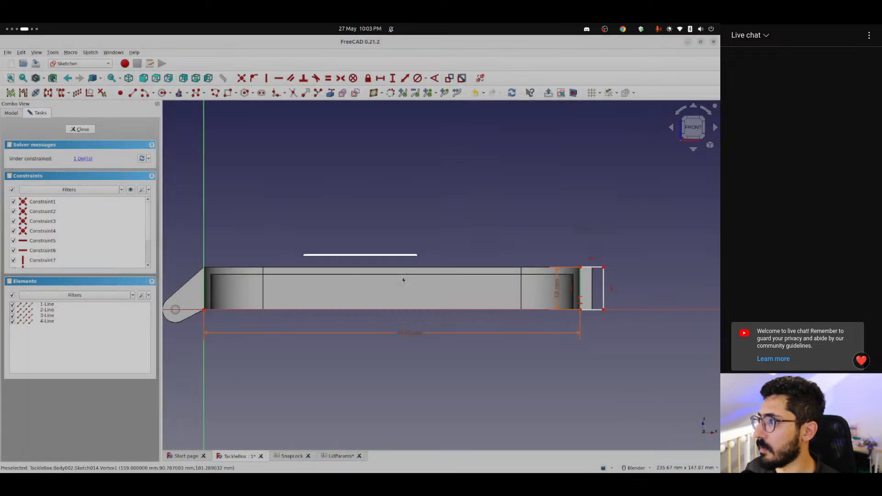
{"action": "middle_click_drag", "start_coordinate": [403, 278], "coordinate": [278, 232], "text": "shift"}
{"action": "scroll", "coordinate": [331, 252], "scroll_direction": "up", "scroll_amount": 5}
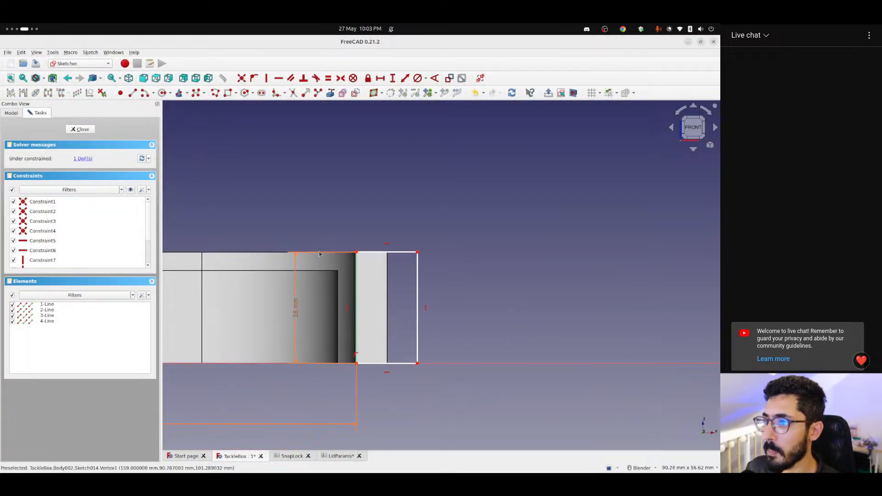
{"action": "left_click_drag", "start_coordinate": [297, 302], "coordinate": [293, 209]}
{"action": "left_click_drag", "start_coordinate": [417, 252], "coordinate": [447, 252]}
{"action": "left_click", "coordinate": [414, 251]}
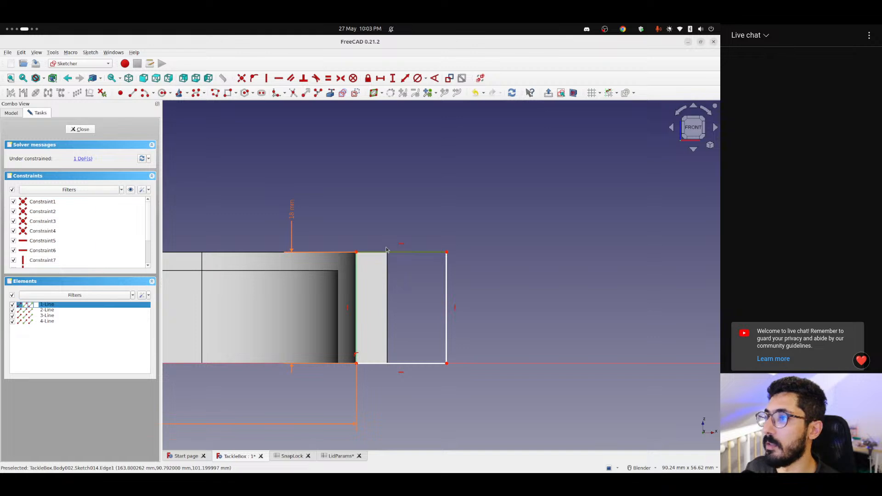
{"action": "left_click", "coordinate": [380, 78]}
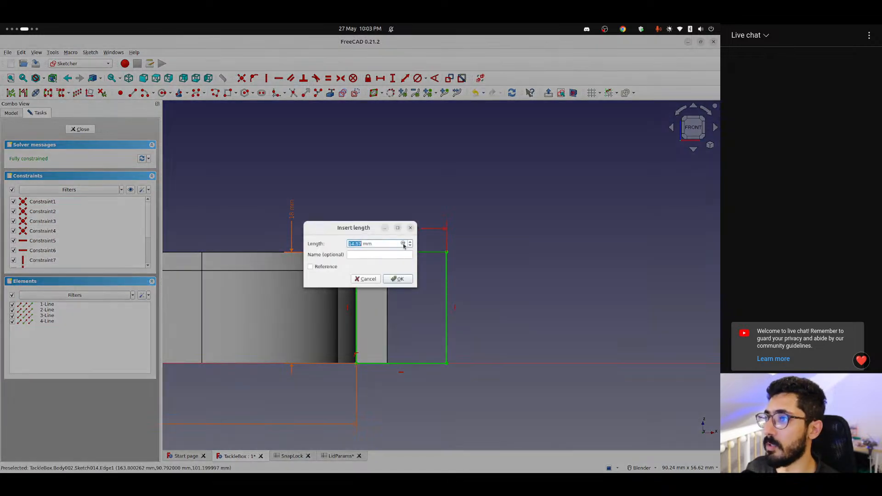
{"action": "left_click", "coordinate": [405, 243]}
{"action": "type", "text": "<<Snap"}
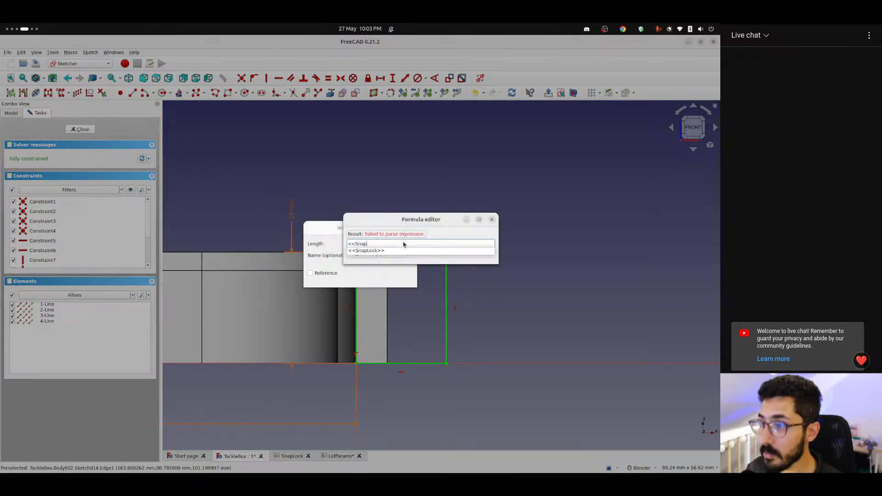
{"action": "key", "text": "Down"}
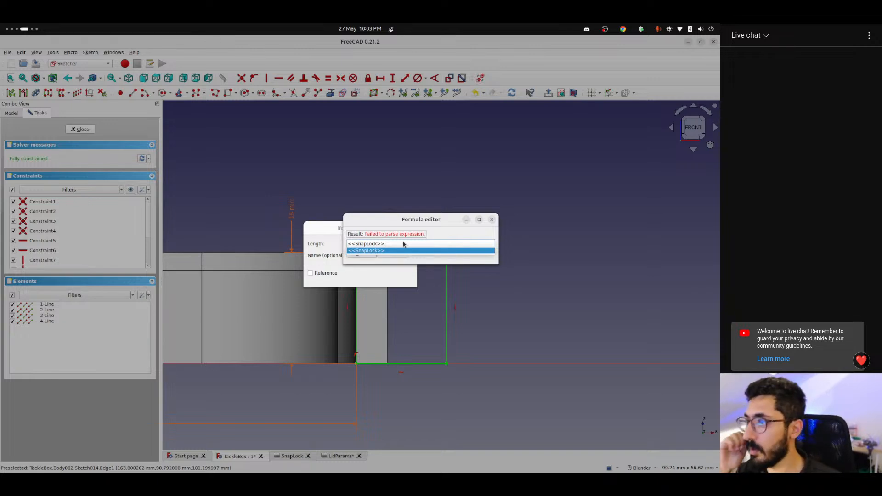
{"action": "left_click", "coordinate": [491, 219]}
{"action": "left_click", "coordinate": [410, 227]}
Check the hingeWidth, thickness and totalThickness parameters in the SnapLock spreadsheet and return to the TackleBox sketch
{"action": "left_click", "coordinate": [300, 456]}
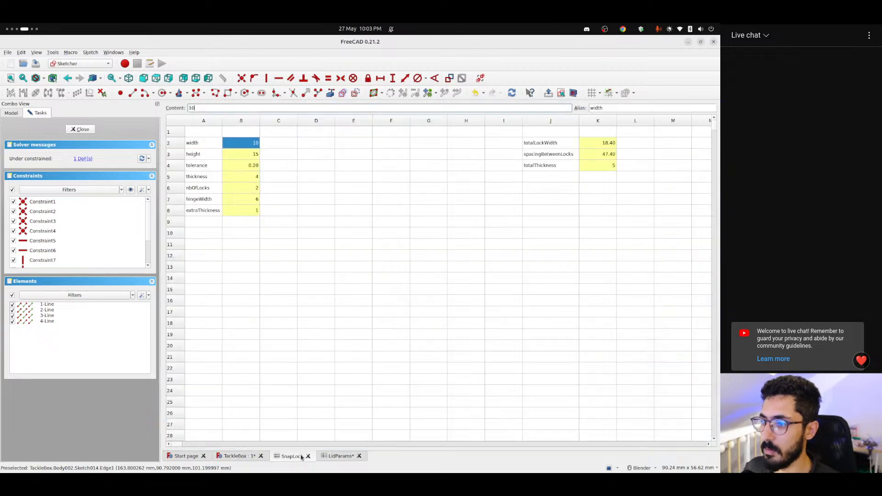
{"action": "left_click", "coordinate": [193, 201]}
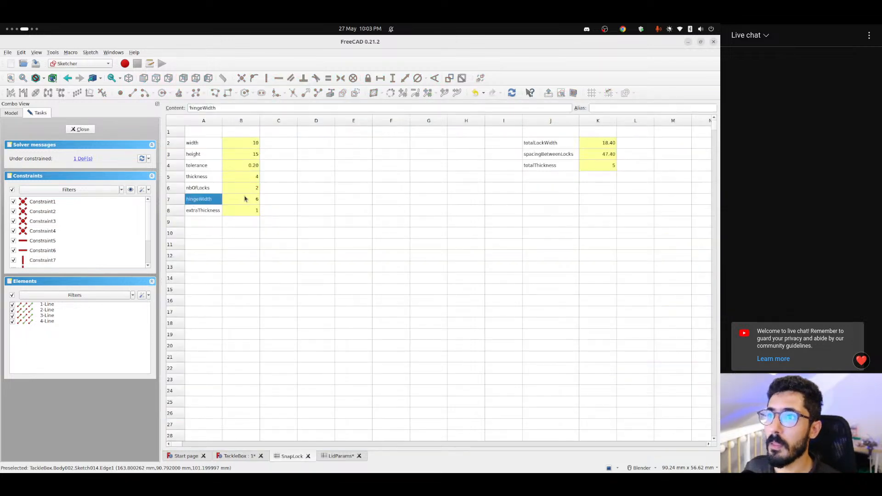
{"action": "left_click", "coordinate": [211, 177]}
{"action": "left_click", "coordinate": [553, 167]}
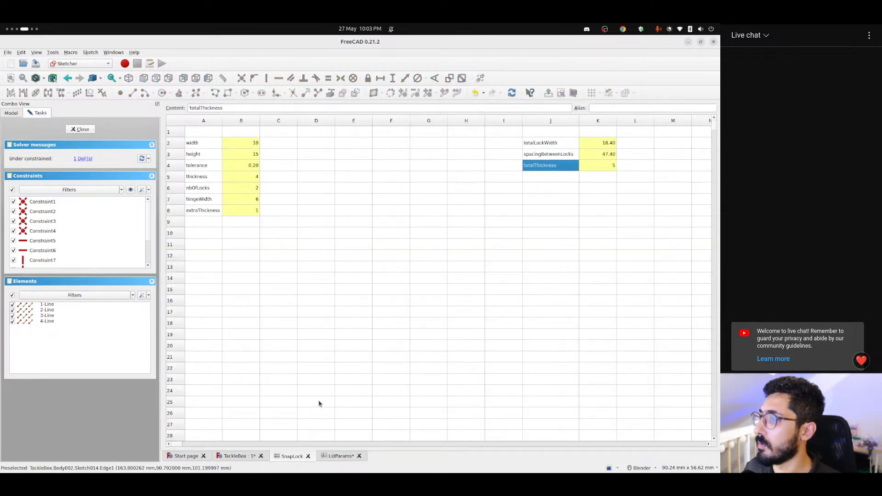
{"action": "left_click", "coordinate": [243, 455]}
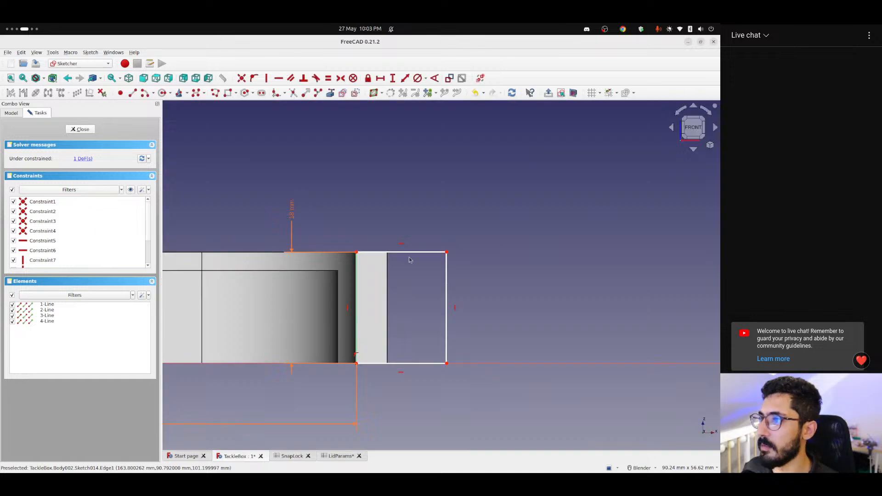
Constrain the rectangle's width with the formula <<SnapLock>>.totalThickness and move the dimension clear of the profile
{"action": "left_click", "coordinate": [409, 252]}
{"action": "key", "text": "l"}
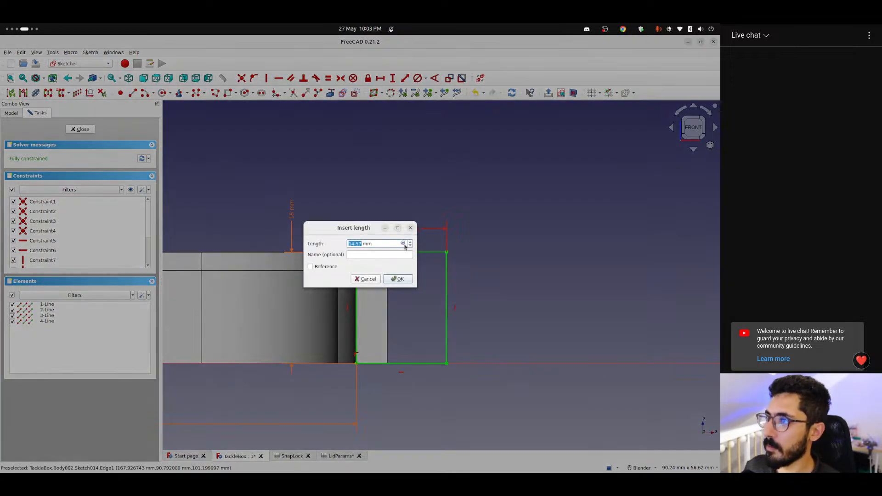
{"action": "key", "text": "equal"}
{"action": "type", "text": "<<sna"}
{"action": "key", "text": "Down"}
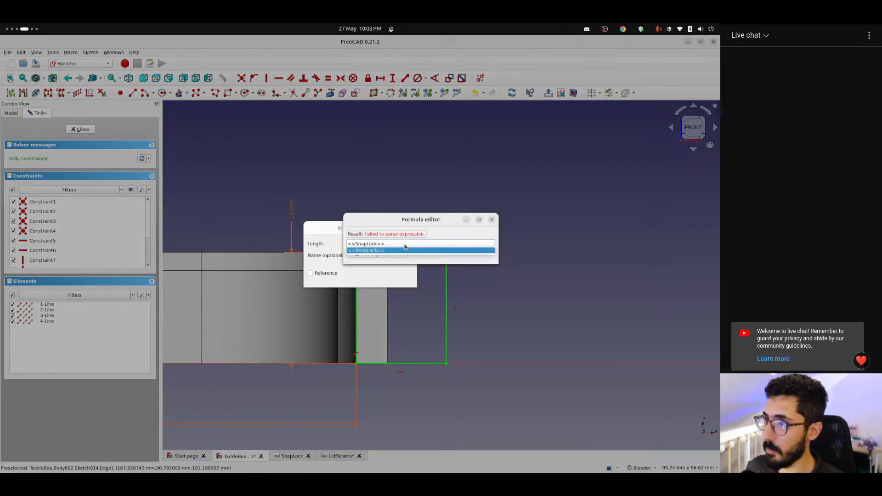
{"action": "key", "text": "Return"}
{"action": "type", "text": ".total"}
{"action": "key", "text": "Down"}
{"action": "key", "text": "Down"}
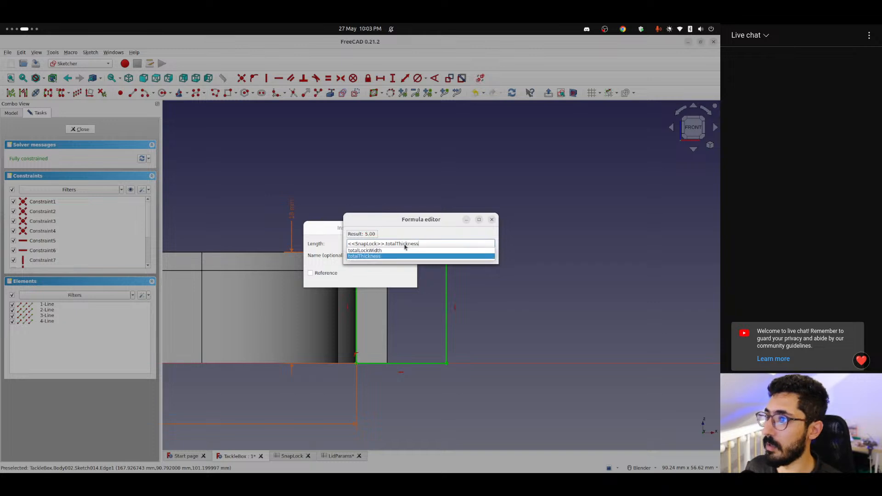
{"action": "key", "text": "Return"}
{"action": "left_click", "coordinate": [404, 255]}
{"action": "left_click", "coordinate": [400, 283]}
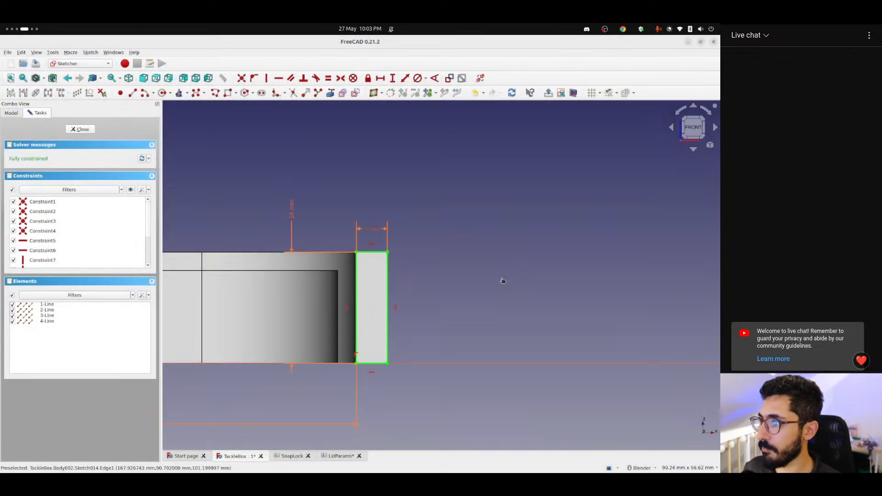
{"action": "left_click_drag", "start_coordinate": [380, 229], "coordinate": [452, 198]}
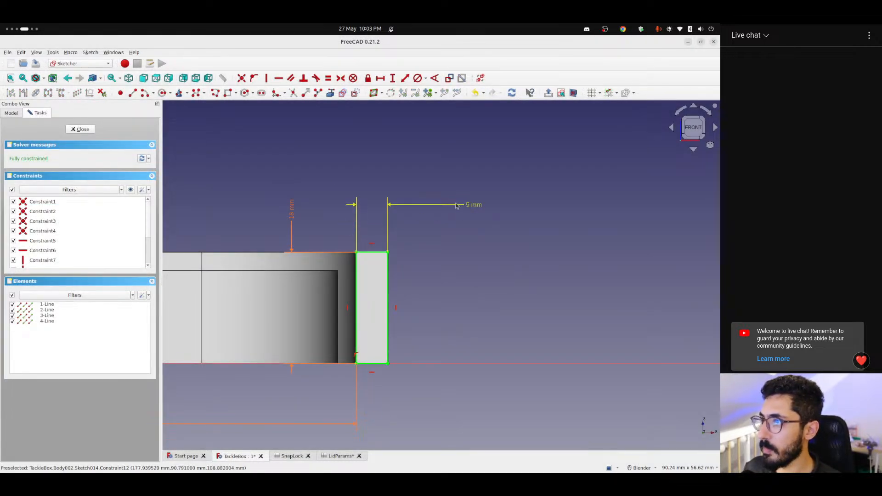
Finish the lock tab sketch and pad it with the length formula <<SnapLock>>.hingeWidth
{"action": "left_click", "coordinate": [80, 129]}
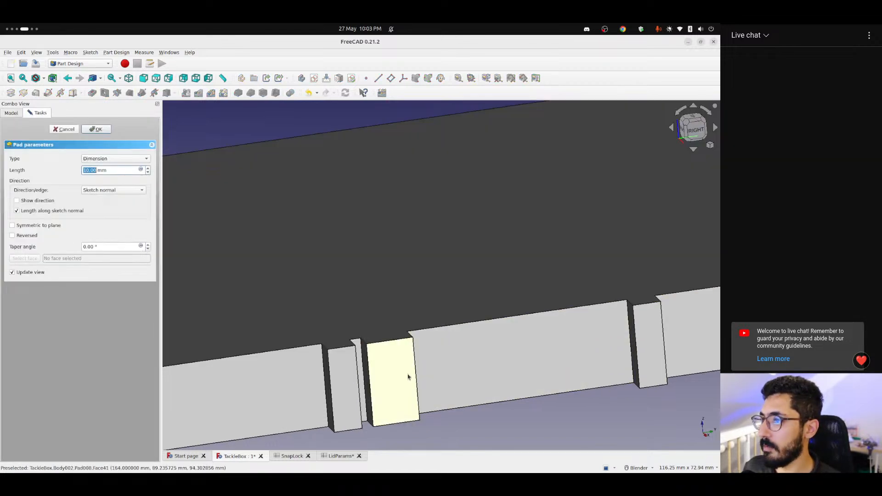
{"action": "middle_click_drag", "start_coordinate": [397, 390], "coordinate": [358, 349]}
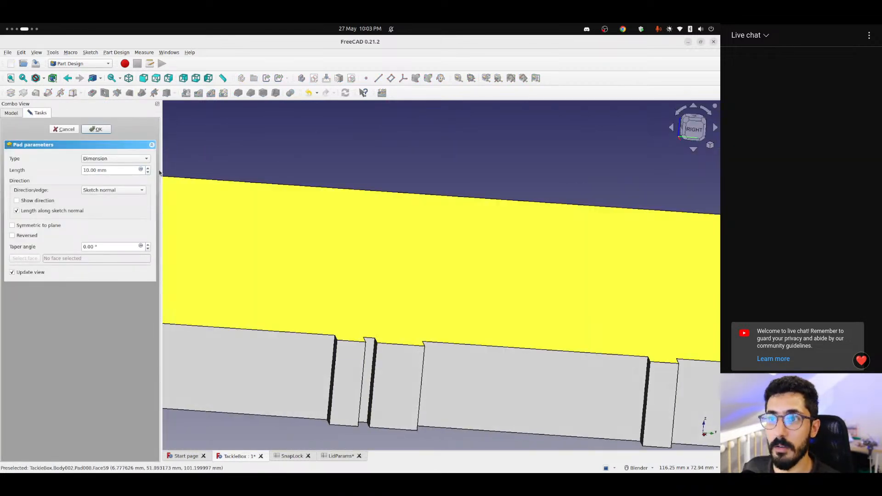
{"action": "left_click", "coordinate": [140, 170]}
{"action": "type", "text": "<<"}
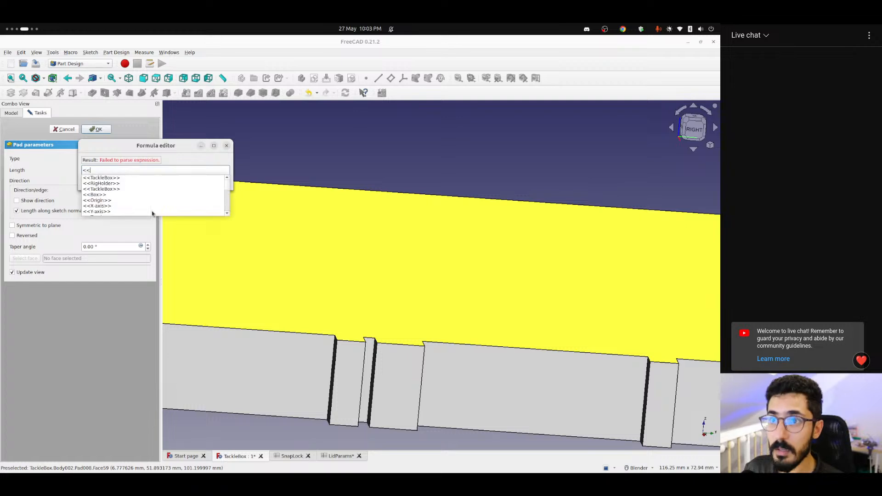
{"action": "type", "text": "snap"}
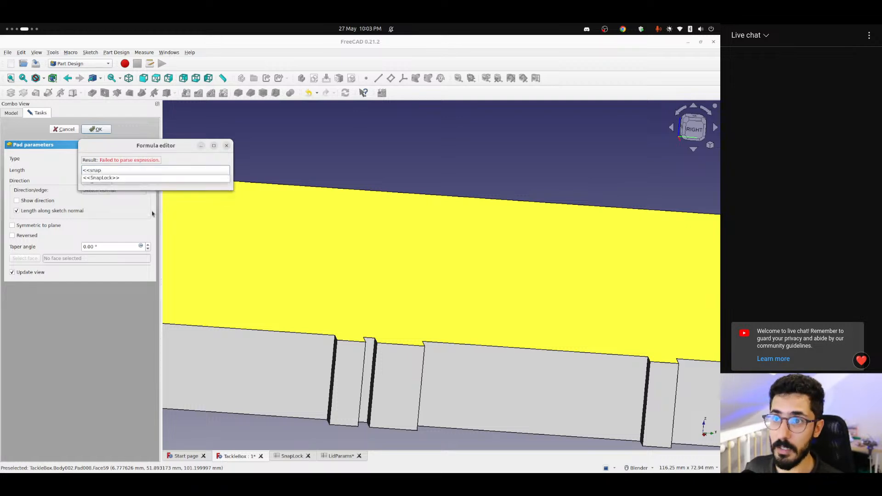
{"action": "key", "text": "Down"}
{"action": "type", "text": "widt"}
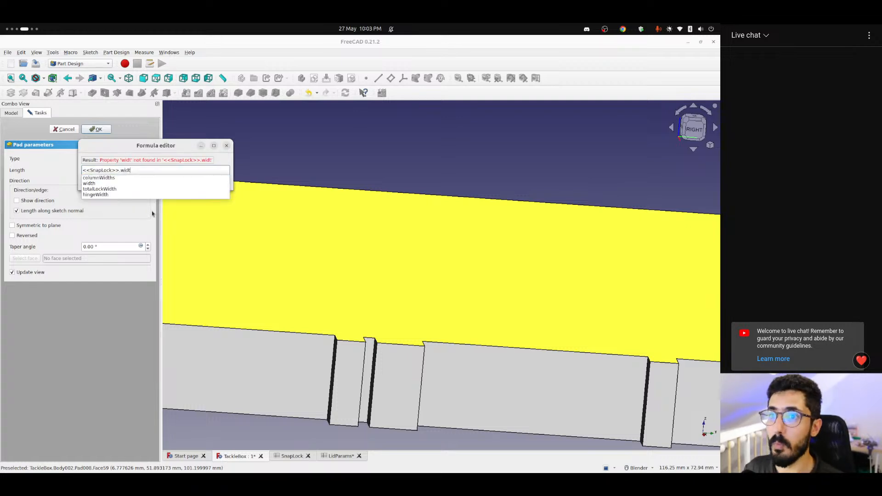
{"action": "key", "text": "Down"}
{"action": "key", "text": "Down"}
{"action": "key", "text": "Down"}
{"action": "key", "text": "Down"}
{"action": "key", "text": "Return"}
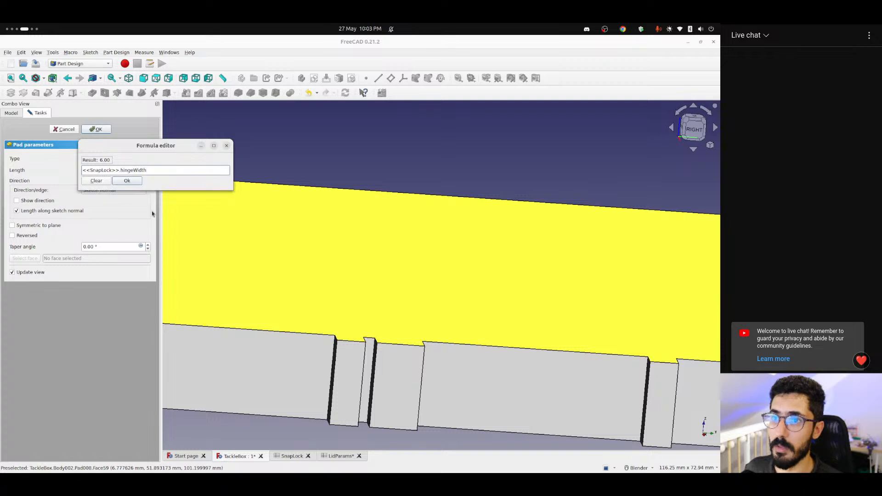
{"action": "left_click", "coordinate": [131, 180]}
{"action": "left_click", "coordinate": [93, 131]}
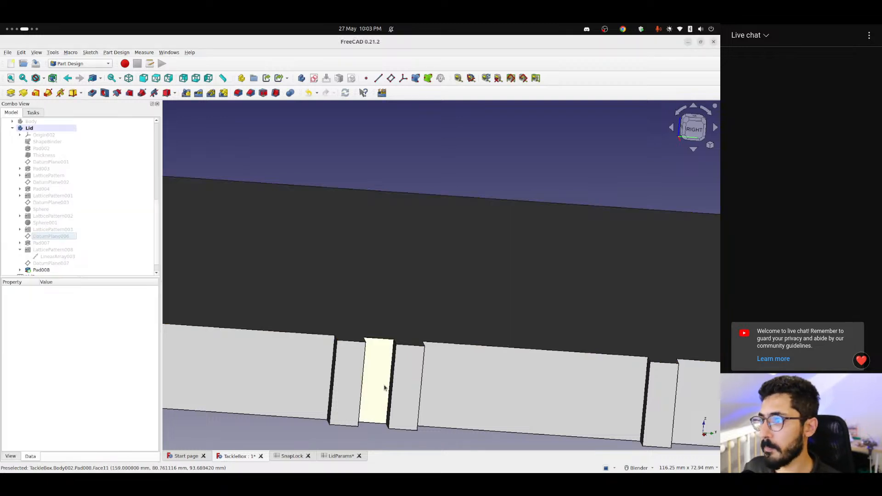
Change the totalLockWidth formula in the SnapLock spreadsheet to =width + tolerance * 2 + hingeWidth * 2
{"action": "middle_click_drag", "start_coordinate": [384, 388], "coordinate": [378, 360]}
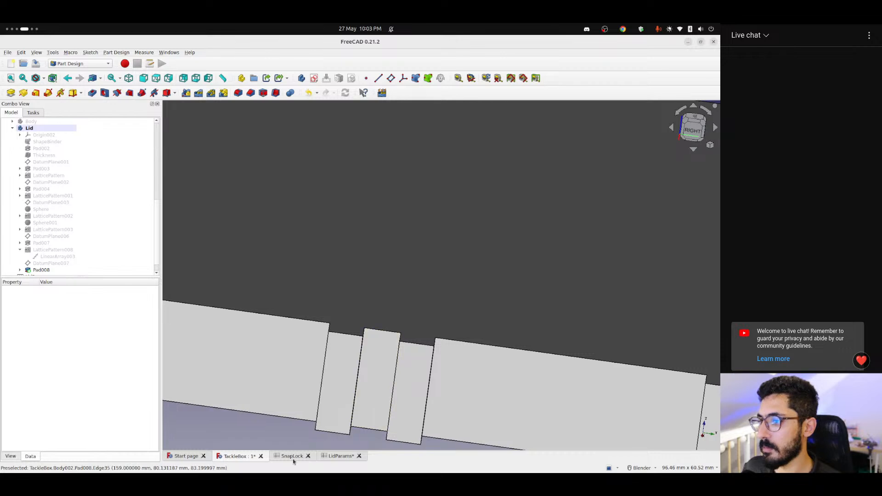
{"action": "left_click", "coordinate": [340, 455]}
{"action": "left_click", "coordinate": [605, 146]}
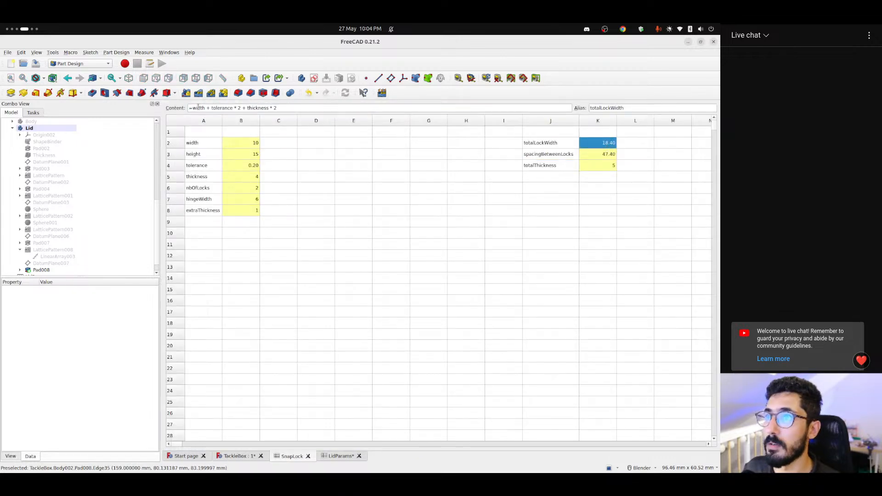
{"action": "double_click", "coordinate": [256, 108]}
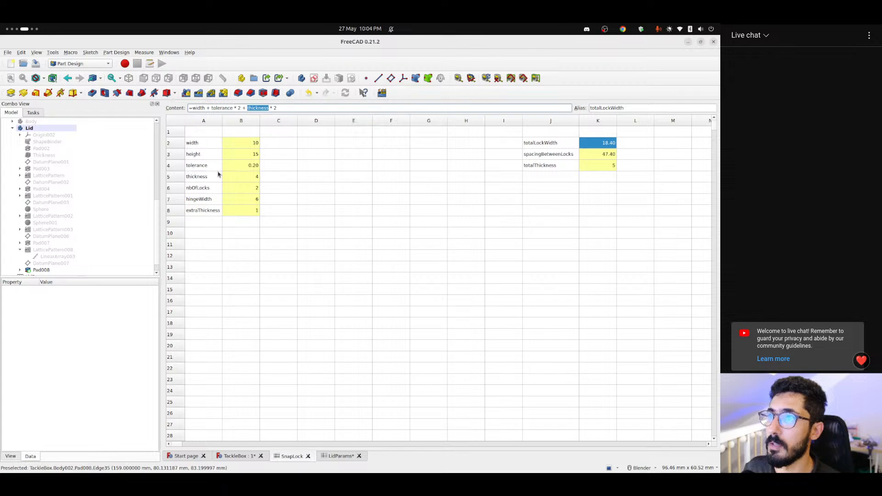
{"action": "type", "text": "hinge"}
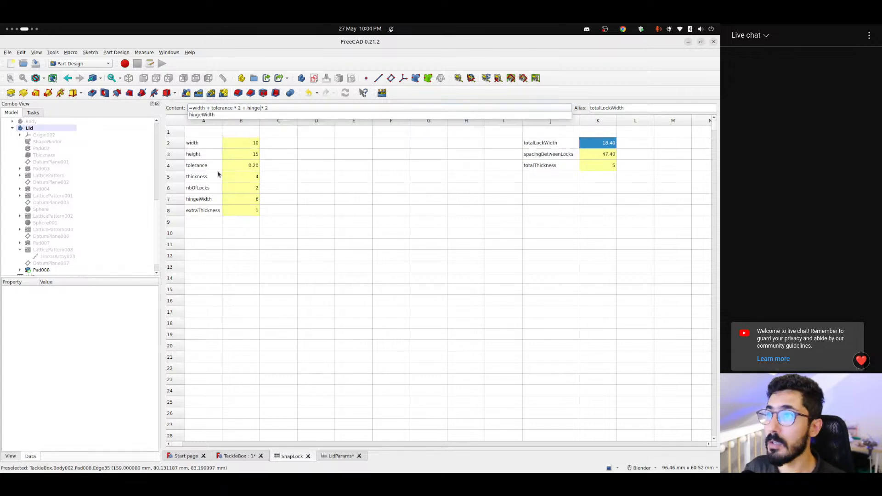
{"action": "type", "text": "W"}
{"action": "key", "text": "Return"}
{"action": "key", "text": "Return"}
{"action": "scroll", "coordinate": [275, 147], "scroll_direction": "right", "scroll_amount": 1}
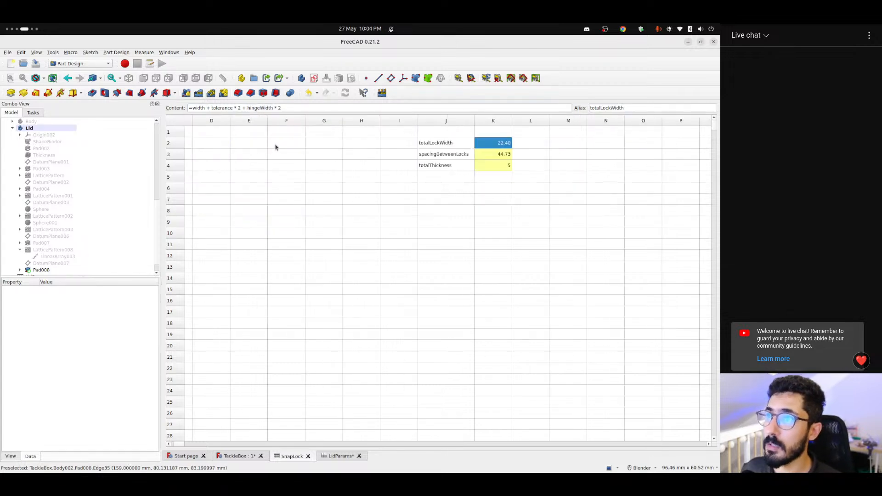
{"action": "scroll", "coordinate": [350, 167], "scroll_direction": "left", "scroll_amount": 1}
{"action": "left_click", "coordinate": [350, 167]}
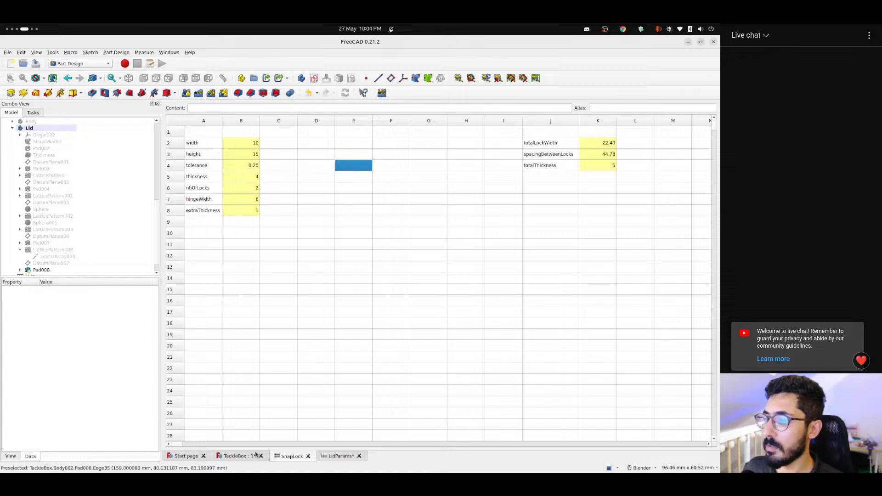
Examine the padded lock tabs and the gap between them on the lid's side in the TackleBox model
{"action": "left_click", "coordinate": [239, 456]}
{"action": "scroll", "coordinate": [324, 350], "scroll_direction": "down", "scroll_amount": 5}
{"action": "scroll", "coordinate": [324, 350], "scroll_direction": "up", "scroll_amount": 5}
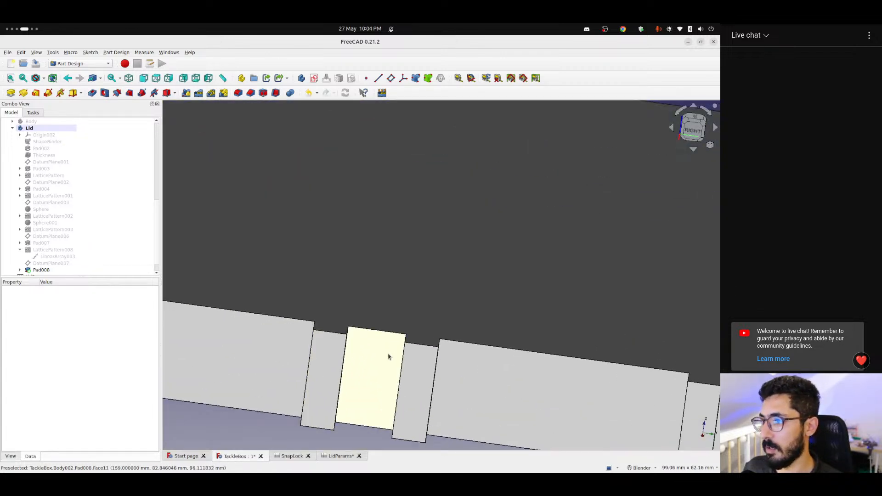
{"action": "middle_click_drag", "start_coordinate": [388, 356], "coordinate": [379, 401]}
{"action": "left_click", "coordinate": [292, 456]}
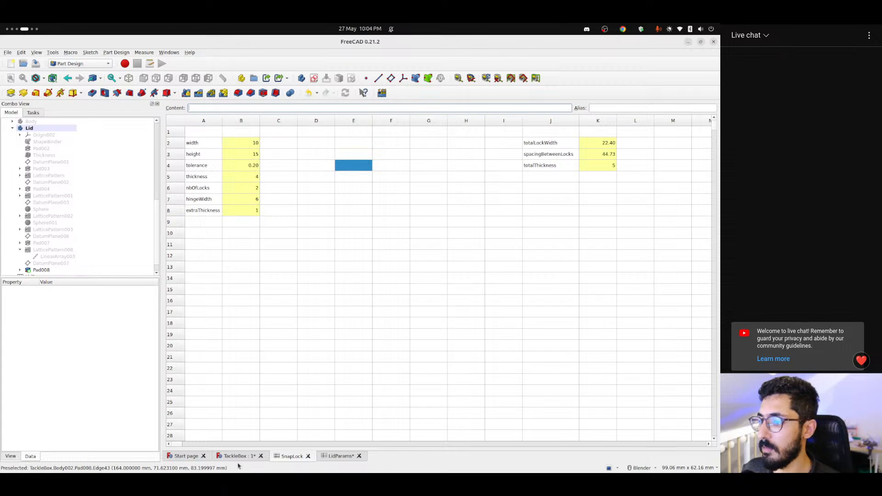
{"action": "left_click_drag", "start_coordinate": [237, 461], "coordinate": [287, 165]}
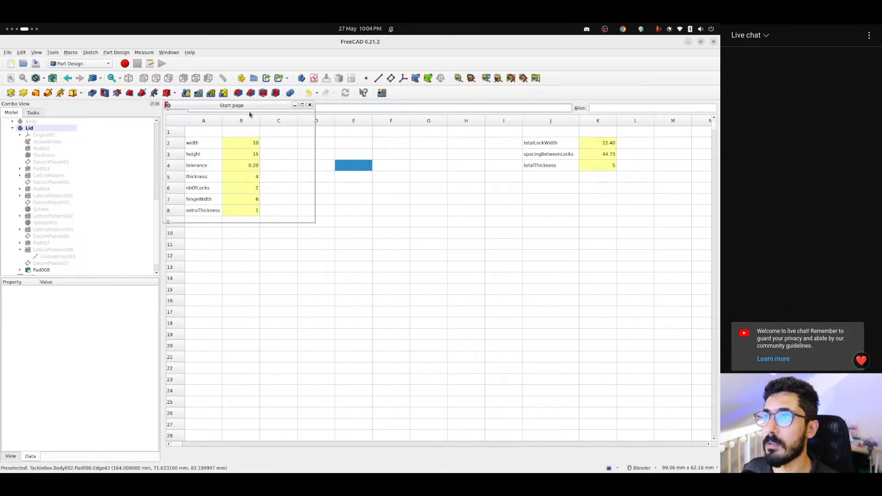
{"action": "left_click_drag", "start_coordinate": [250, 114], "coordinate": [250, 182]}
{"action": "left_click", "coordinate": [233, 456]}
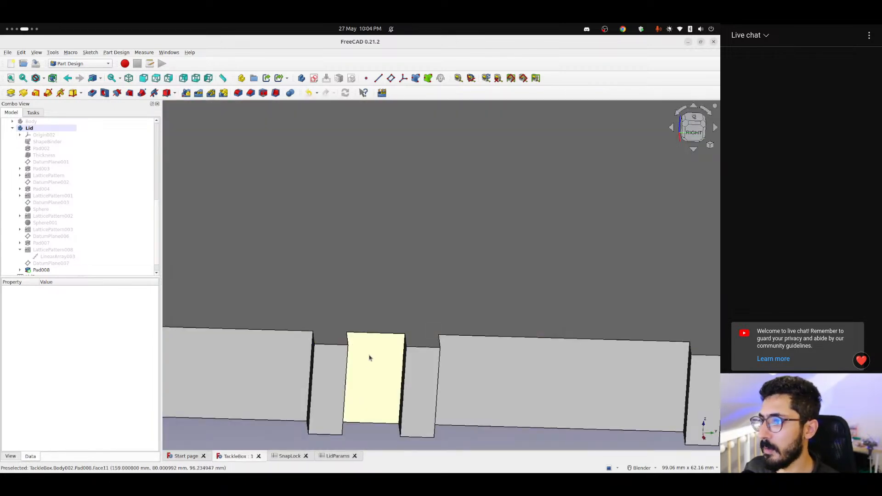
{"action": "middle_click_drag", "start_coordinate": [371, 357], "coordinate": [439, 370]}
{"action": "left_click", "coordinate": [369, 366]}
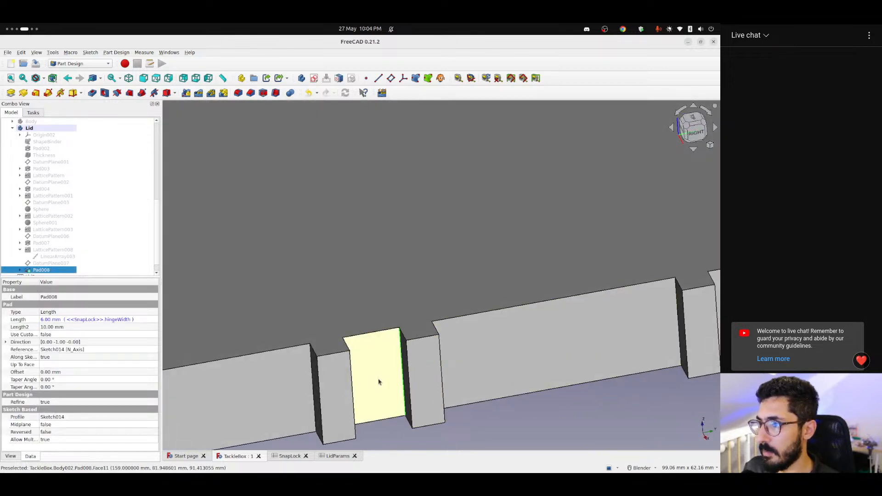
{"action": "middle_click_drag", "start_coordinate": [379, 364], "coordinate": [341, 368]}
Check the width and tolerance parameters in the SnapLock spreadsheet and return to the TackleBox model
{"action": "left_click", "coordinate": [285, 457]}
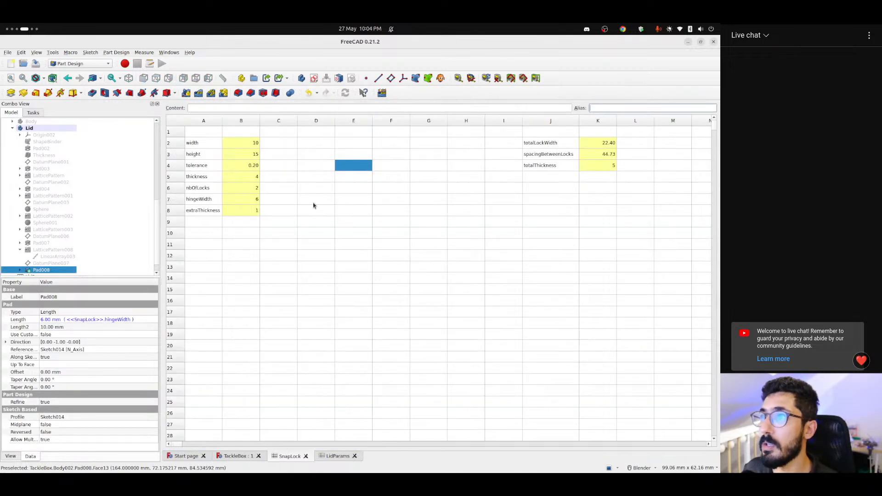
{"action": "left_click", "coordinate": [243, 145]}
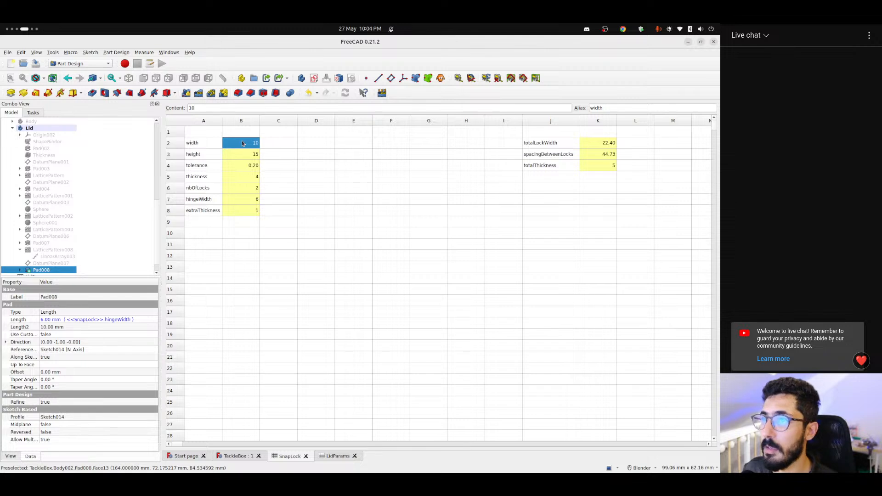
{"action": "left_click_drag", "start_coordinate": [250, 166], "coordinate": [202, 168]}
{"action": "right_click", "coordinate": [201, 167]}
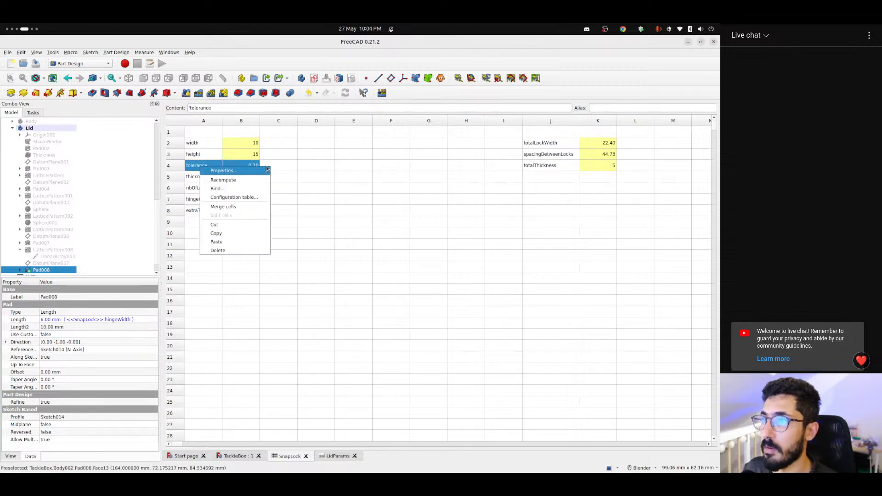
{"action": "left_click", "coordinate": [297, 157]}
{"action": "left_click", "coordinate": [238, 455]}
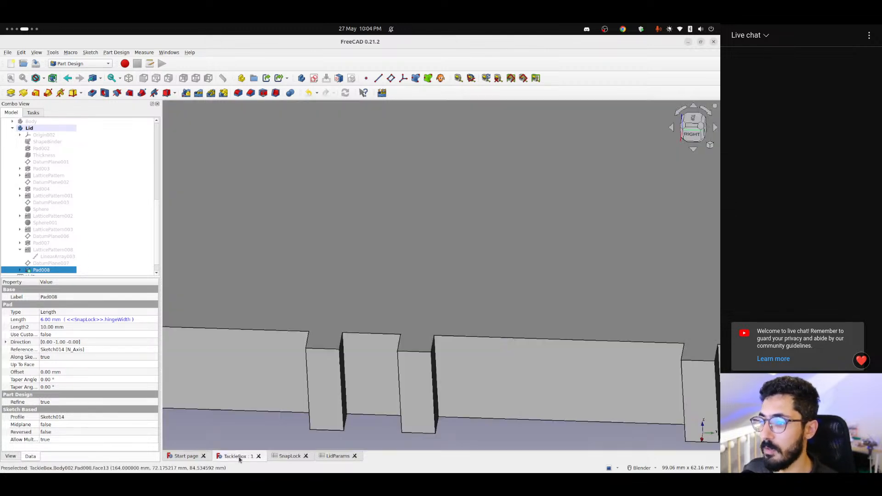
Measure the gap between the facing edges of the first pair of lock tabs and clear the measurement
{"action": "left_click", "coordinate": [458, 79]}
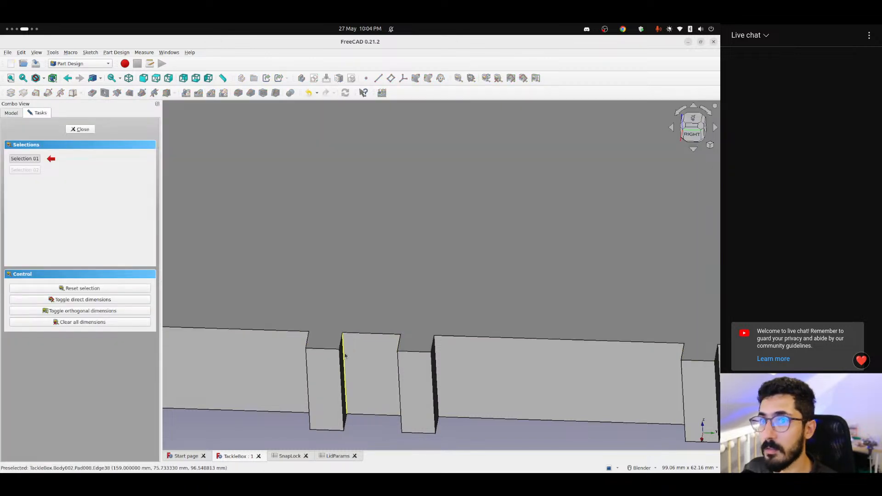
{"action": "left_click", "coordinate": [344, 355]}
{"action": "middle_click_drag", "start_coordinate": [392, 366], "coordinate": [360, 337]}
{"action": "left_click", "coordinate": [402, 366]}
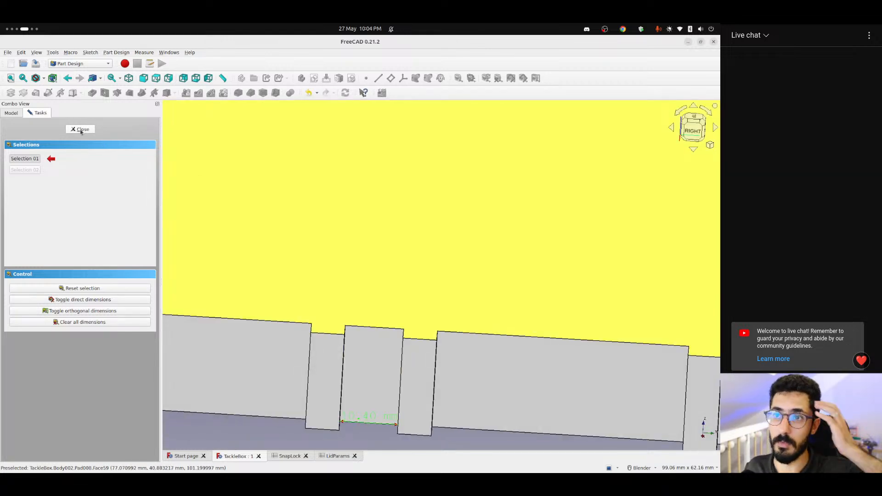
{"action": "left_click", "coordinate": [80, 130]}
{"action": "scroll", "coordinate": [384, 314], "scroll_direction": "down", "scroll_amount": 3}
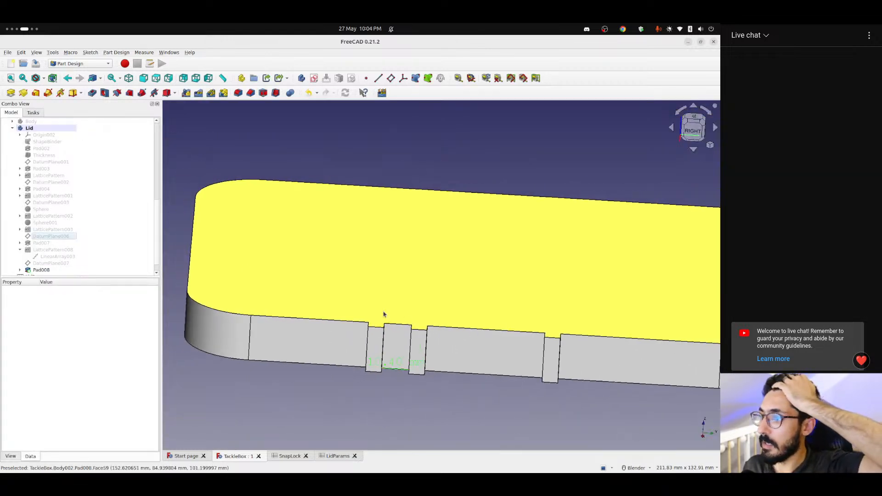
{"action": "scroll", "coordinate": [41, 233], "scroll_direction": "down", "scroll_amount": 1}
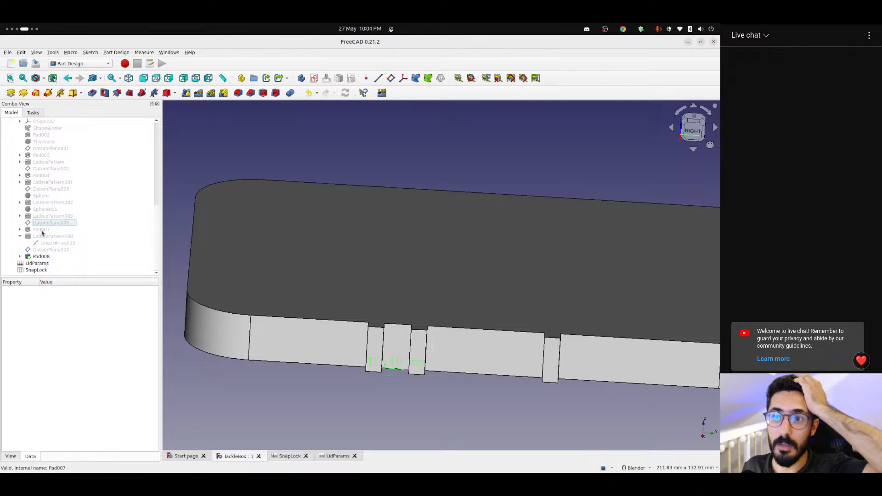
{"action": "left_click", "coordinate": [499, 78]}
Repeat the new lock tab pad along the lid's side with a Lattice pattern based on LinearArray003
{"action": "scroll", "coordinate": [393, 340], "scroll_direction": "down", "scroll_amount": 3}
{"action": "left_click", "coordinate": [40, 257]}
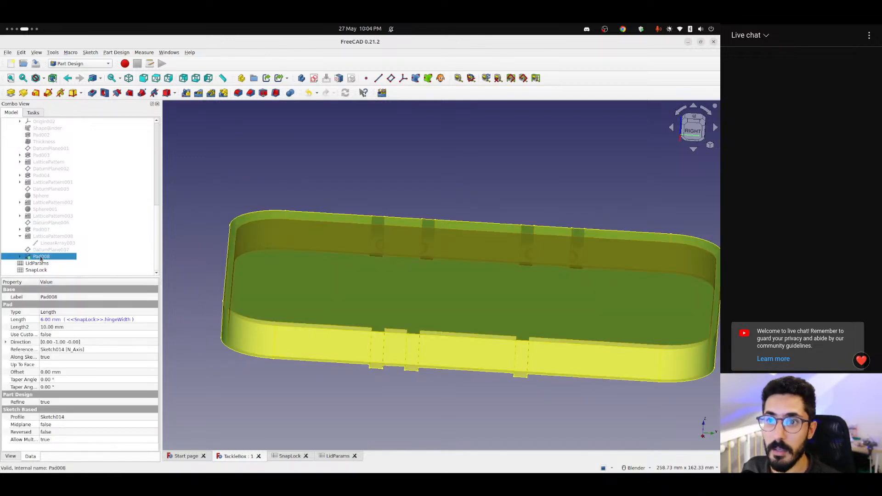
{"action": "left_click", "coordinate": [54, 243], "text": "ctrl"}
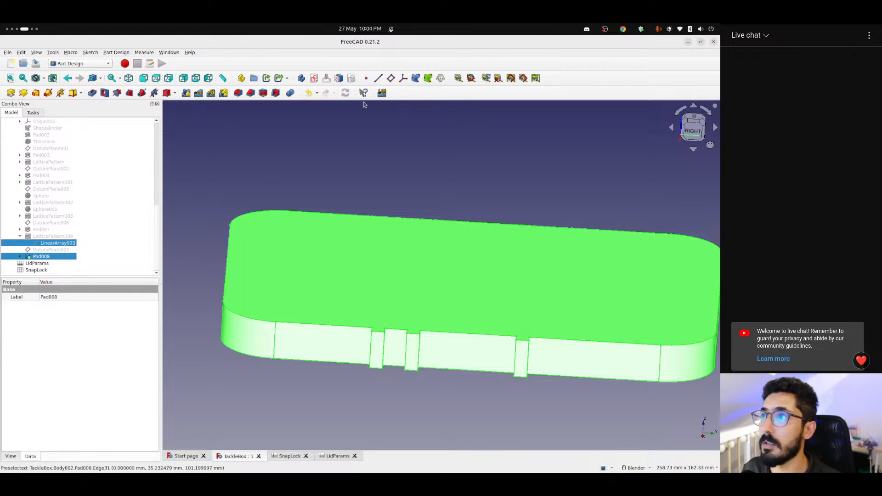
{"action": "left_click", "coordinate": [381, 93]}
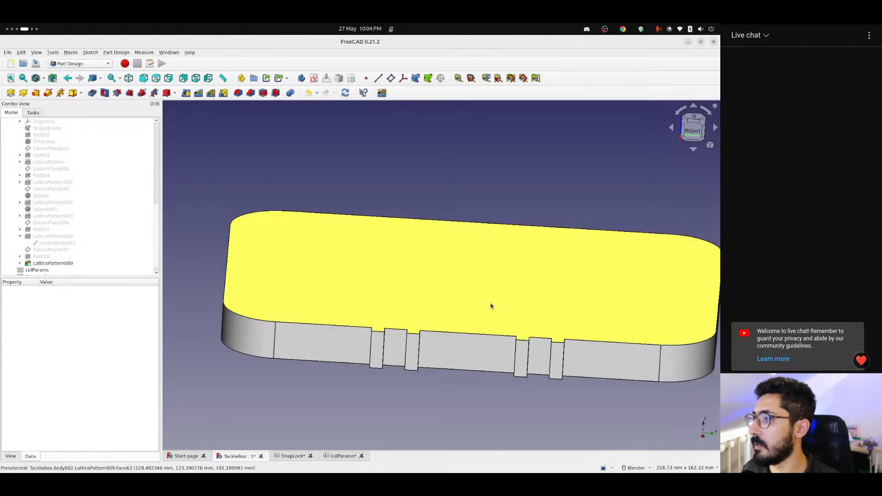
{"action": "middle_click_drag", "start_coordinate": [492, 305], "coordinate": [474, 329]}
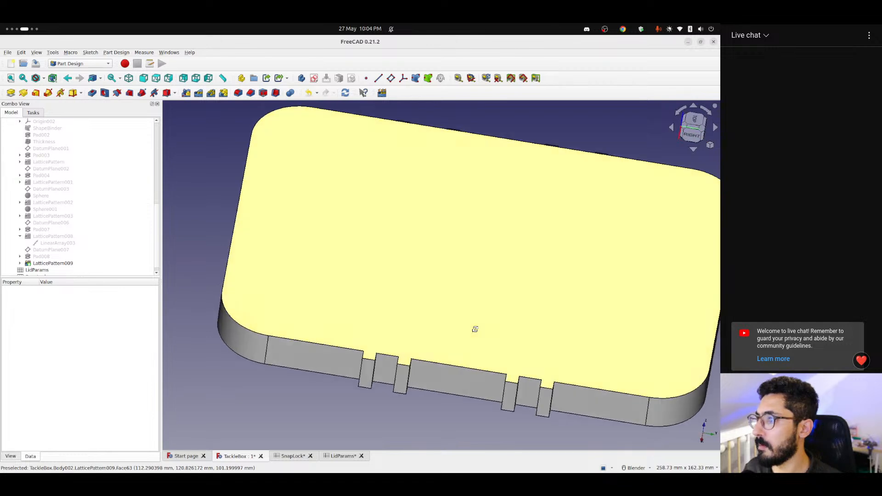
{"action": "scroll", "coordinate": [475, 331], "scroll_direction": "down", "scroll_amount": 2}
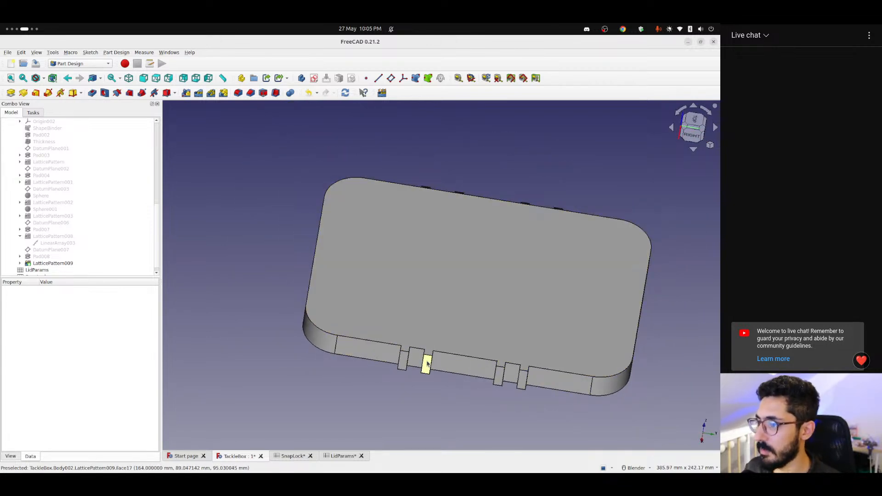
Set nbOfLocks to 3 in the SnapLock spreadsheet and check the totalLockWidth and spacingBetweenLocks cells
{"action": "left_click", "coordinate": [292, 456]}
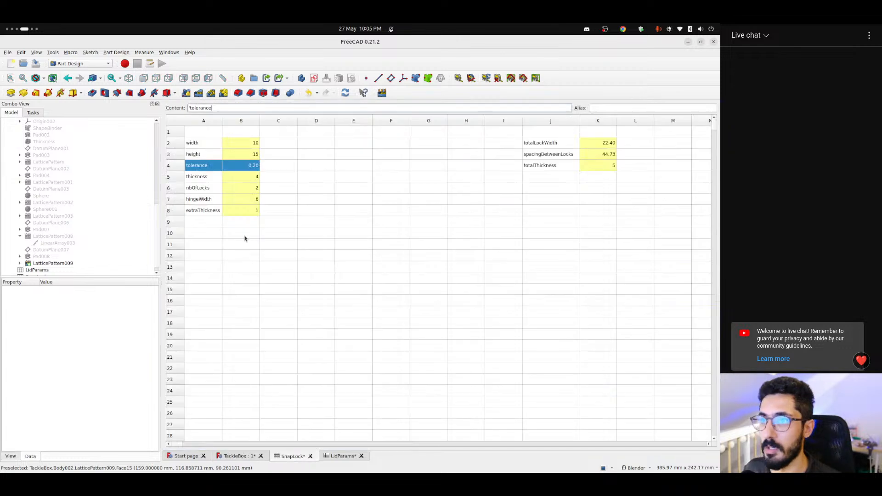
{"action": "left_click", "coordinate": [252, 190], "text": "shift"}
{"action": "left_click", "coordinate": [252, 190]}
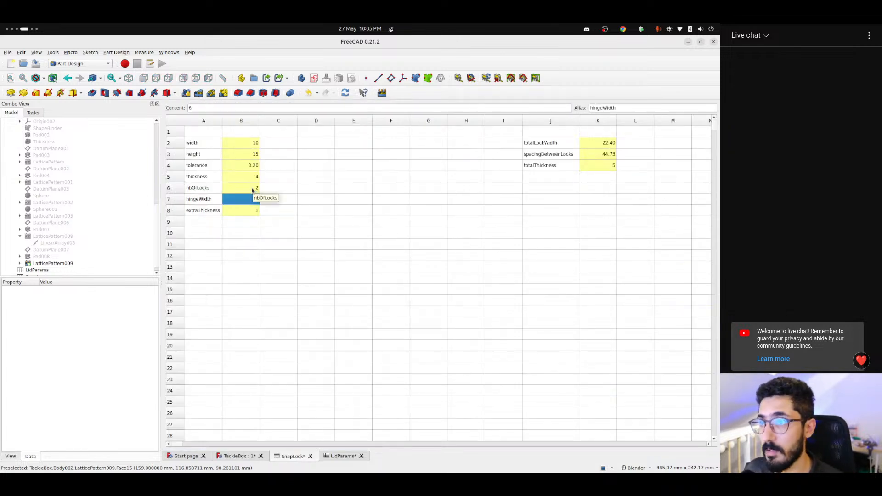
{"action": "type", "text": "3"}
{"action": "key", "text": "Return"}
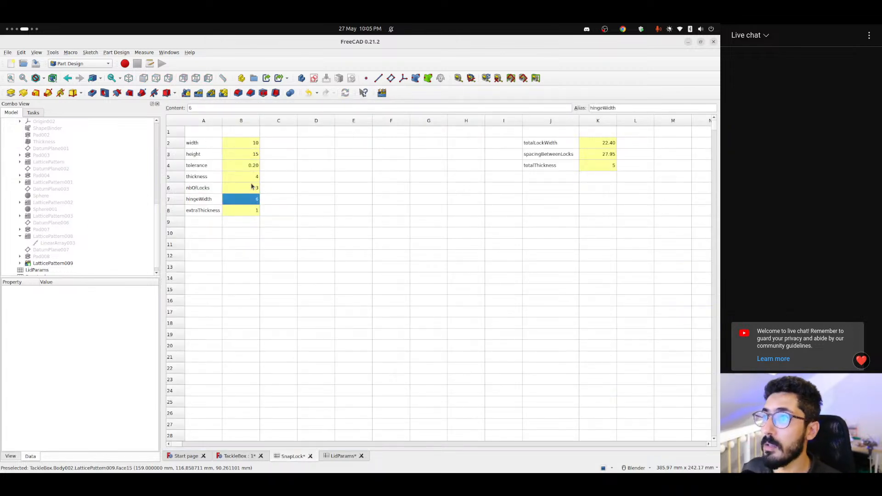
{"action": "left_click_drag", "start_coordinate": [602, 142], "coordinate": [601, 158]}
{"action": "left_click", "coordinate": [518, 221]}
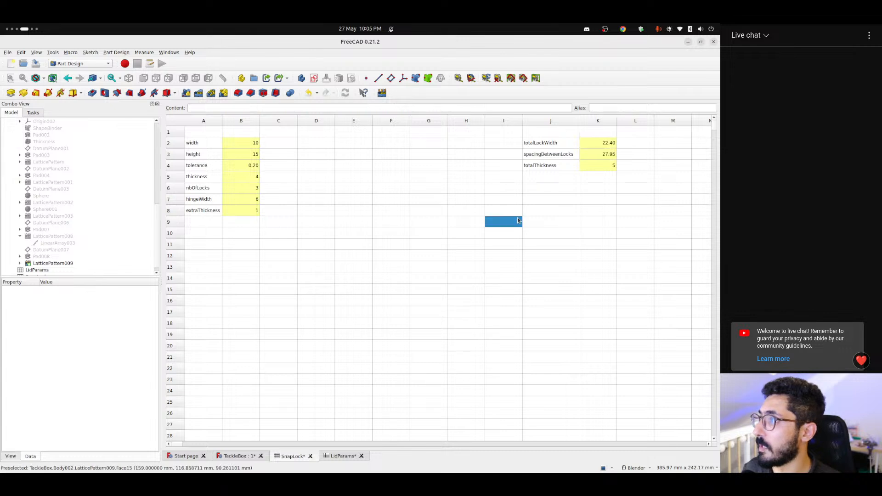
Inspect the three snap-lock tab pairs along the tackle box lid's side from several angles
{"action": "left_click", "coordinate": [235, 455]}
{"action": "middle_click_drag", "start_coordinate": [404, 342], "coordinate": [509, 321]}
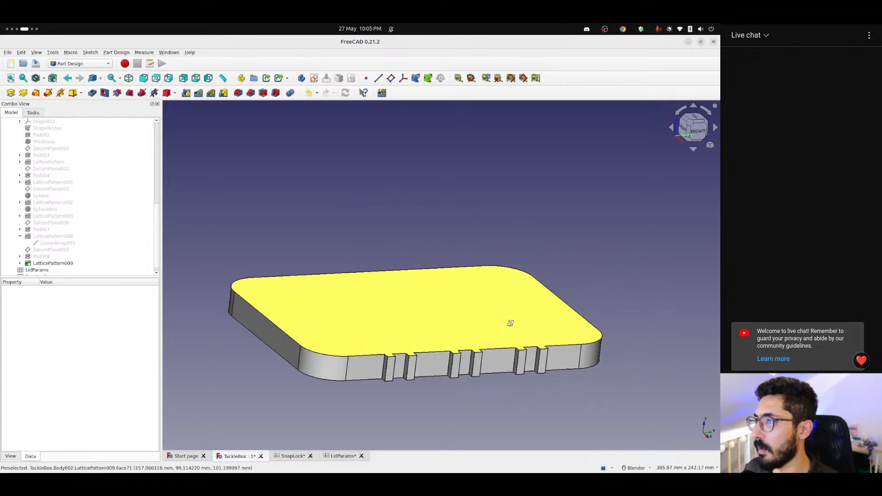
{"action": "scroll", "coordinate": [414, 365], "scroll_direction": "up", "scroll_amount": 5}
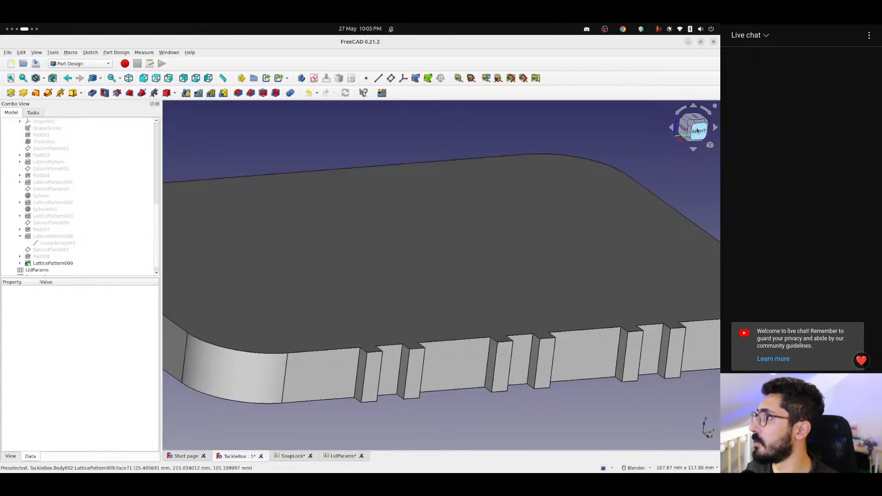
{"action": "key", "text": "3"}
{"action": "middle_click_drag", "start_coordinate": [404, 315], "coordinate": [441, 357]}
{"action": "middle_click_drag", "start_coordinate": [373, 347], "coordinate": [393, 343]}
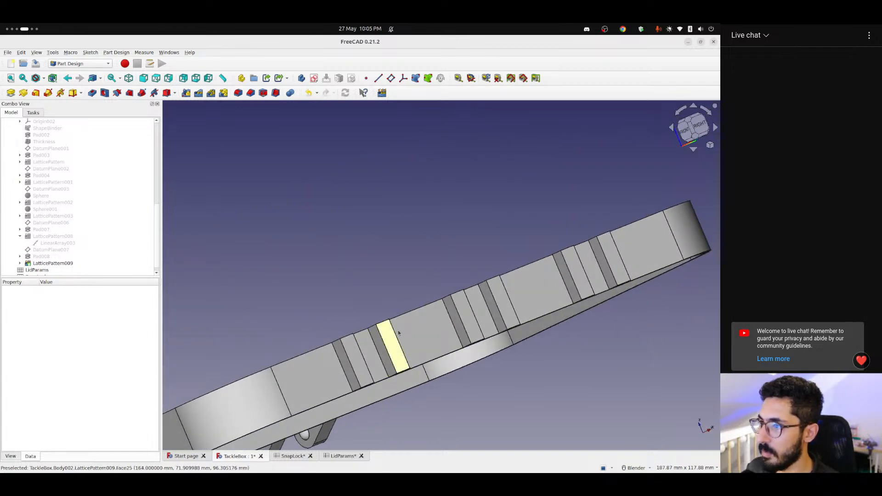
{"action": "left_click", "coordinate": [699, 125]}
{"action": "middle_click_drag", "start_coordinate": [384, 309], "coordinate": [451, 326]}
{"action": "scroll", "coordinate": [452, 328], "scroll_direction": "up", "scroll_amount": 2}
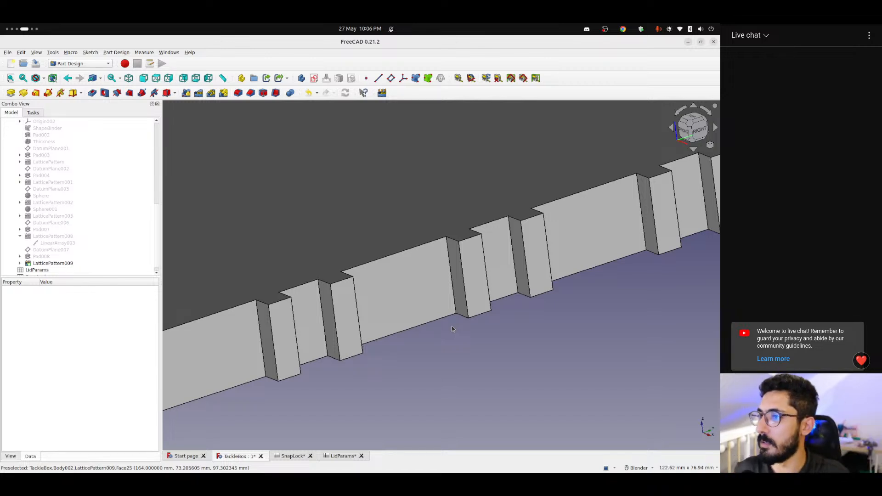
Add a ballDiameter label in cell A9 of the SnapLock spreadsheet
{"action": "left_click", "coordinate": [292, 456]}
{"action": "left_click", "coordinate": [195, 222]}
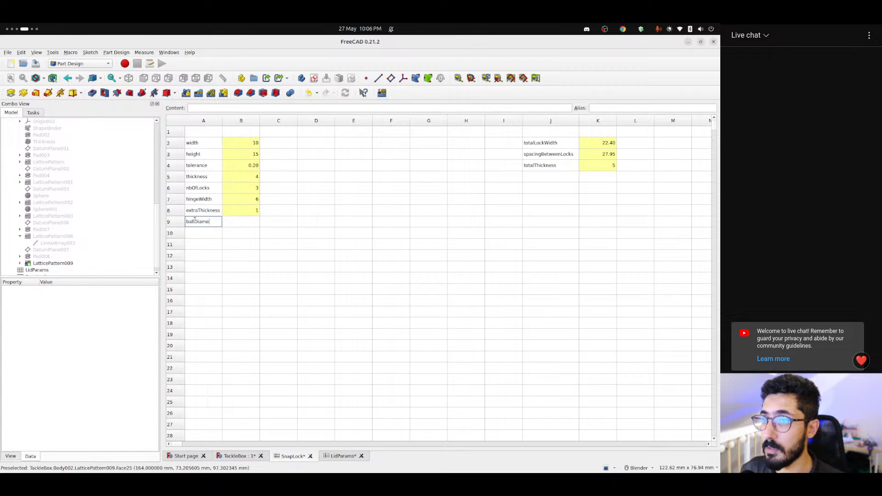
{"action": "key", "text": "Tab"}
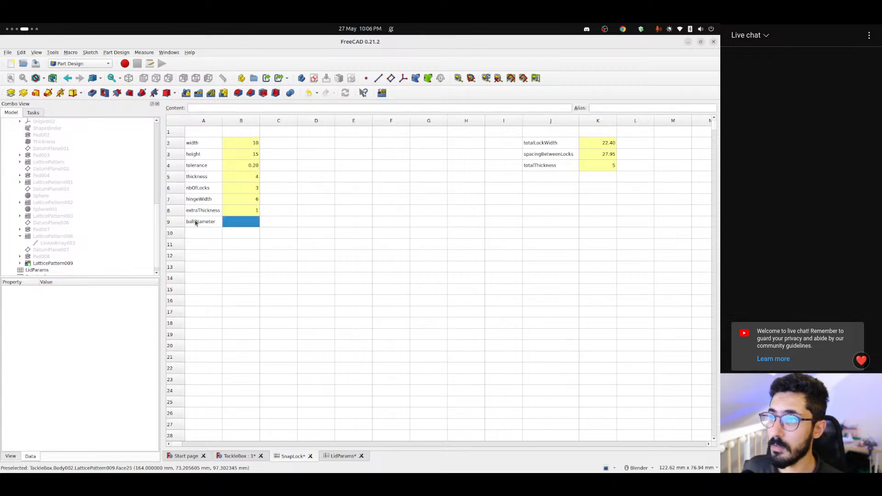
Check the hinge ball parameters in the LidParams spreadsheet, return to the TackleBox model and save the document
{"action": "left_click", "coordinate": [336, 457]}
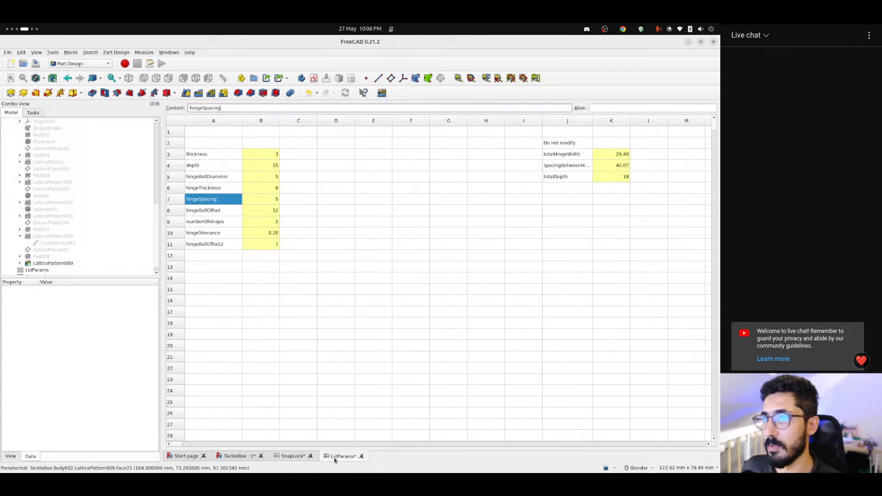
{"action": "left_click", "coordinate": [290, 456]}
{"action": "double_click", "coordinate": [253, 104]}
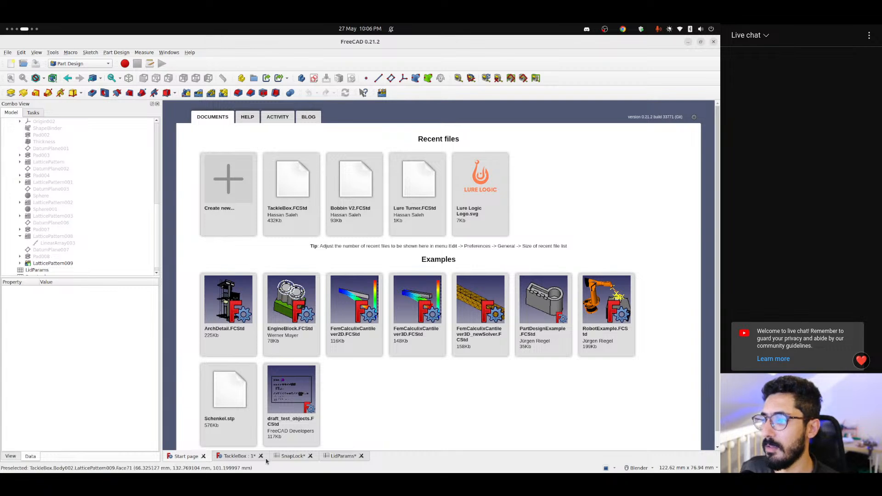
{"action": "left_click", "coordinate": [296, 456]}
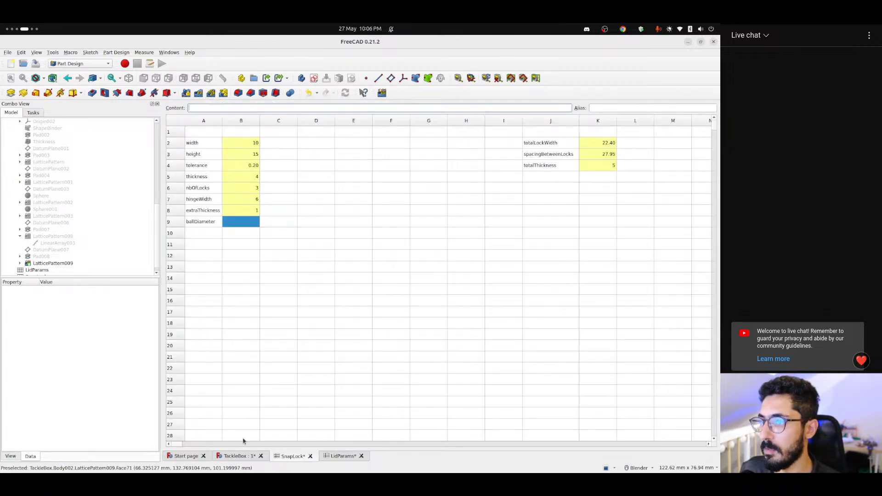
{"action": "left_click", "coordinate": [245, 454]}
{"action": "double_click", "coordinate": [236, 105]}
{"action": "left_click", "coordinate": [235, 455]}
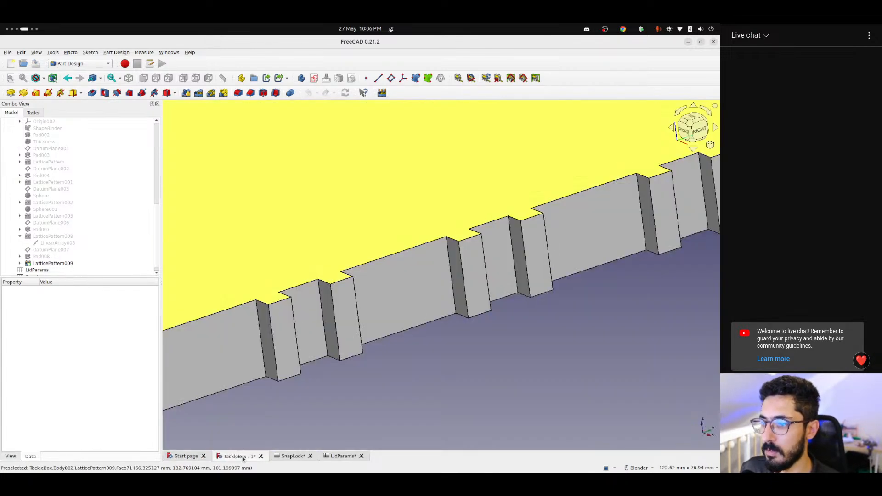
{"action": "key", "text": "ctrl+s"}
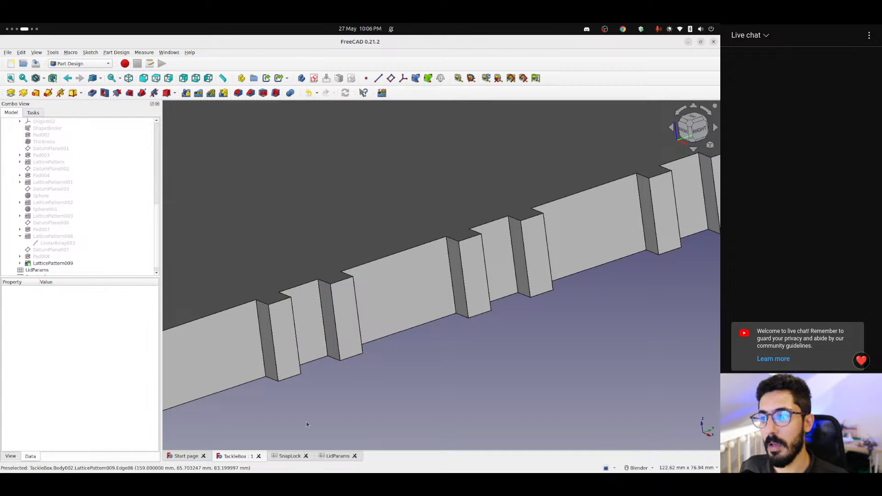
Set the ballDiameter value in cell B9 of the SnapLock spreadsheet to 5
{"action": "left_click", "coordinate": [292, 456]}
{"action": "left_click", "coordinate": [202, 221]}
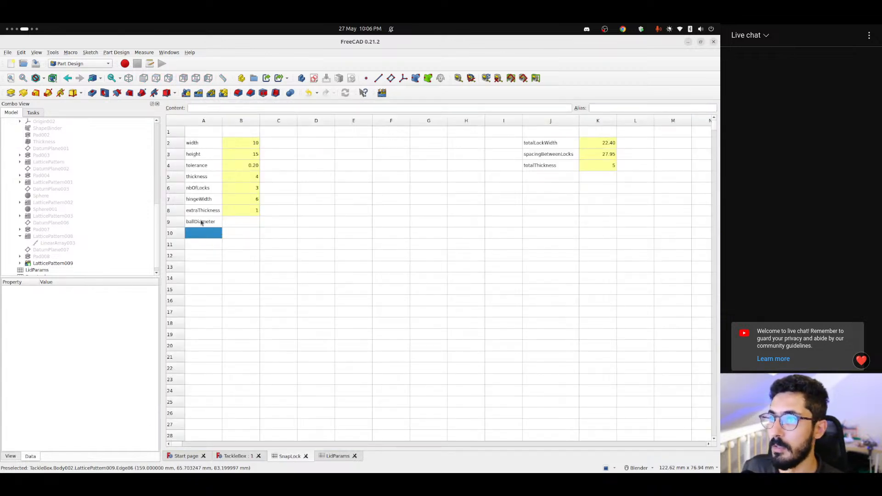
{"action": "left_click", "coordinate": [247, 224]}
{"action": "type", "text": "5"}
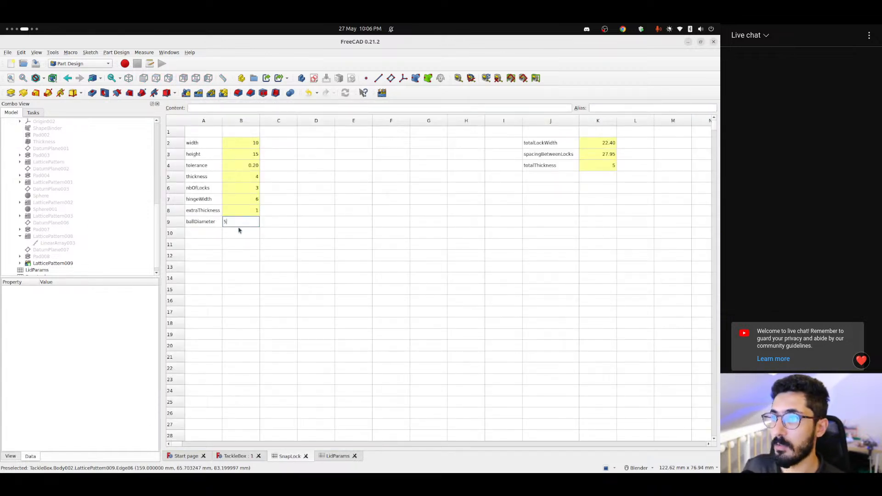
{"action": "key", "text": "Return"}
Give cell B9 the alias ballDiameter, copied from its label in A9
{"action": "left_click", "coordinate": [182, 223]}
{"action": "left_click", "coordinate": [210, 225]}
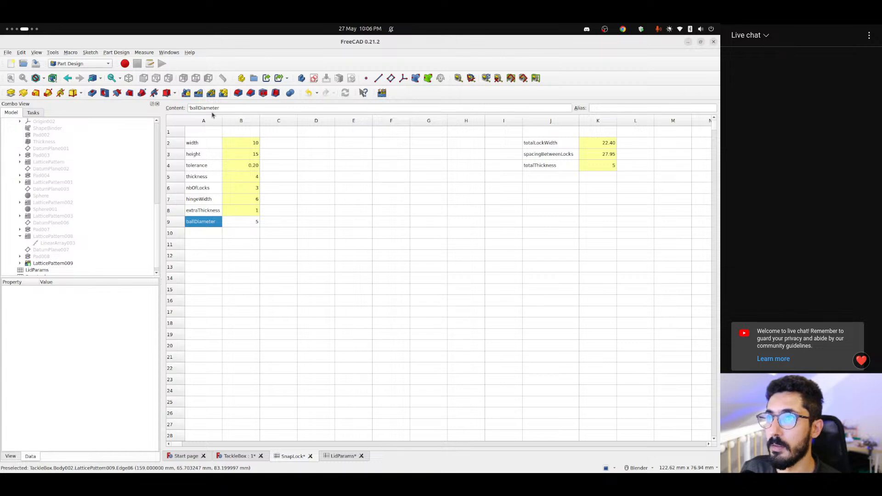
{"action": "double_click", "coordinate": [212, 108]}
{"action": "key", "text": "ctrl+c"}
{"action": "left_click", "coordinate": [247, 222]}
{"action": "left_click", "coordinate": [599, 108]}
{"action": "key", "text": "ctrl+v"}
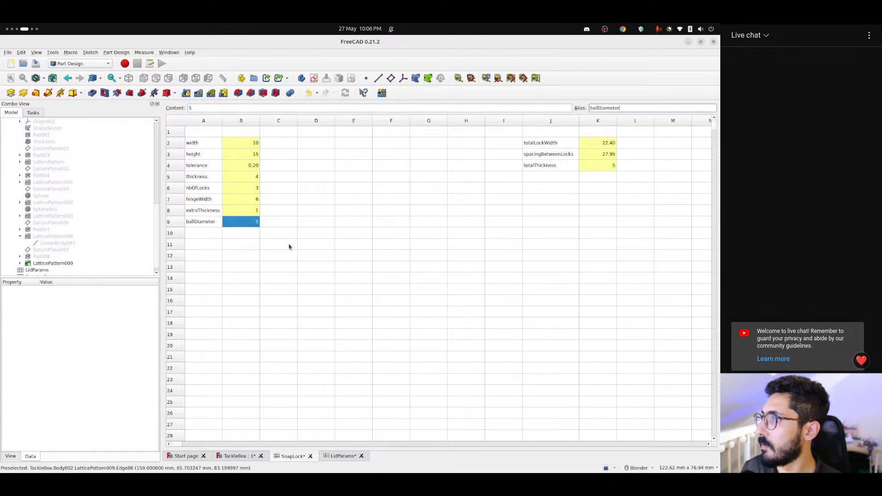
{"action": "left_click", "coordinate": [240, 238]}
Add a ballOffset parameter in row 10 of the SnapLock spreadsheet with a value of 1
{"action": "left_click", "coordinate": [208, 236]}
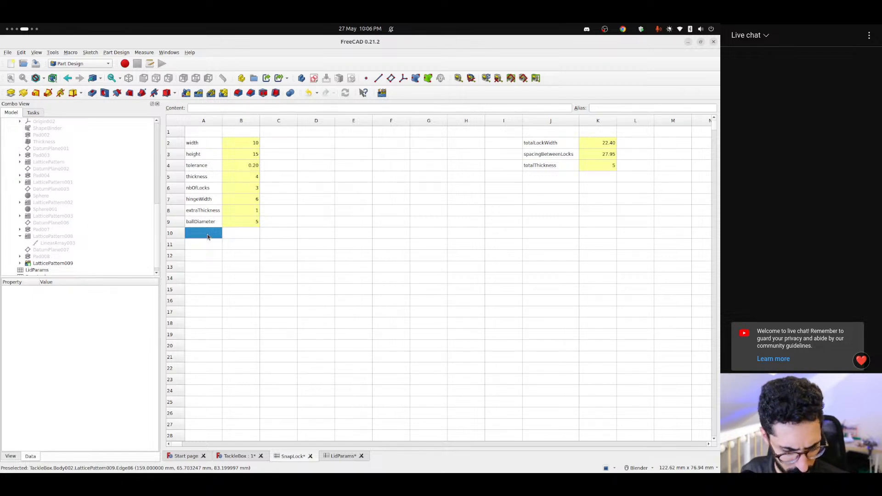
{"action": "type", "text": "ballO"}
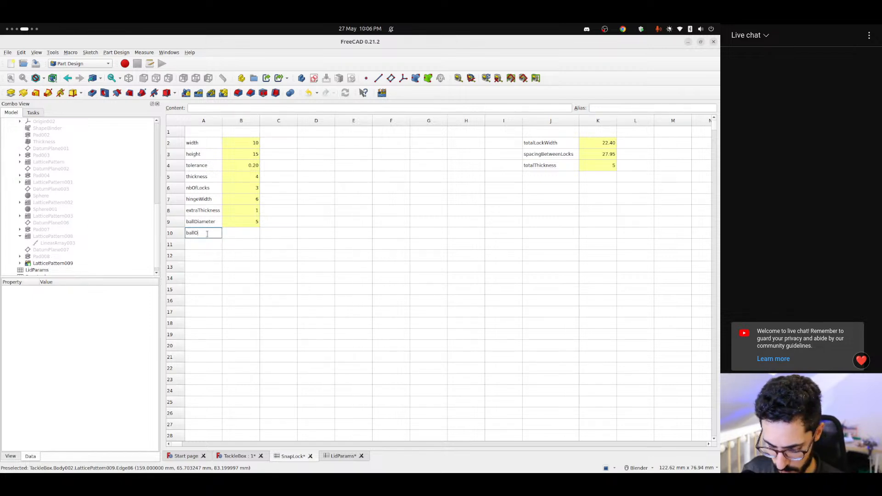
{"action": "type", "text": "ffset"}
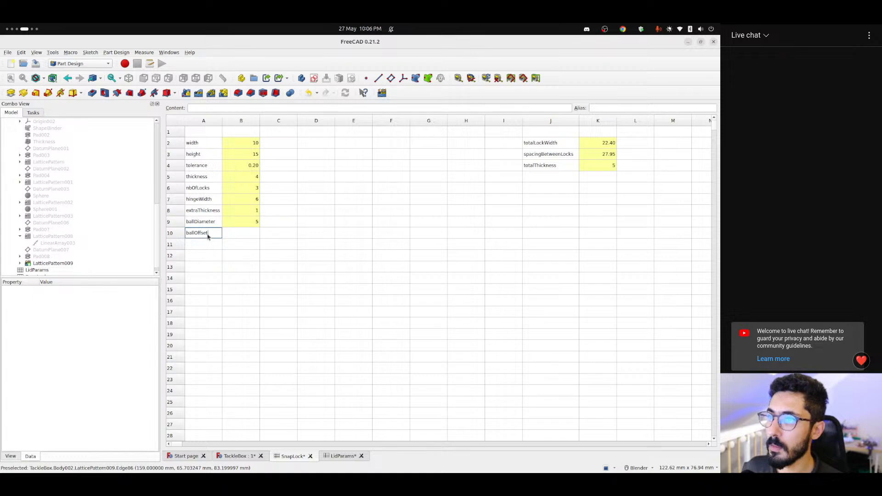
{"action": "key", "text": "Tab"}
{"action": "type", "text": "2"}
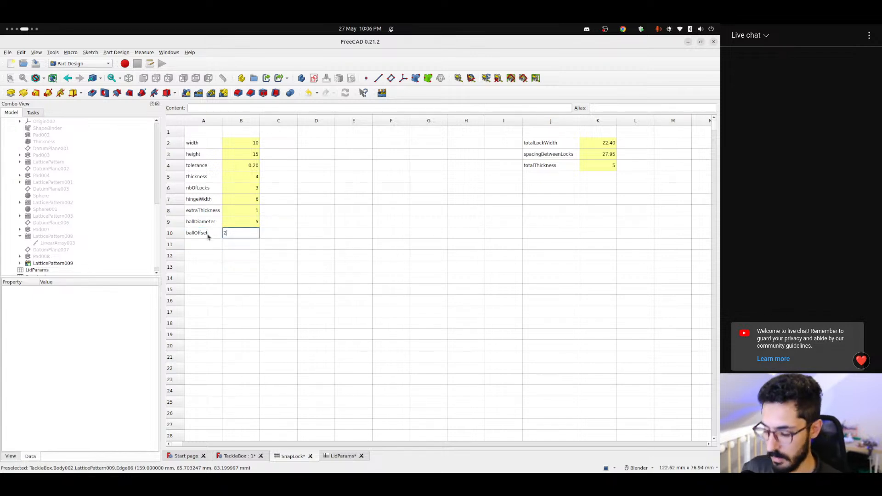
{"action": "key", "text": "Return"}
Give cell B10 the alias ballOffset, copied from its label in A10
{"action": "left_click", "coordinate": [207, 235]}
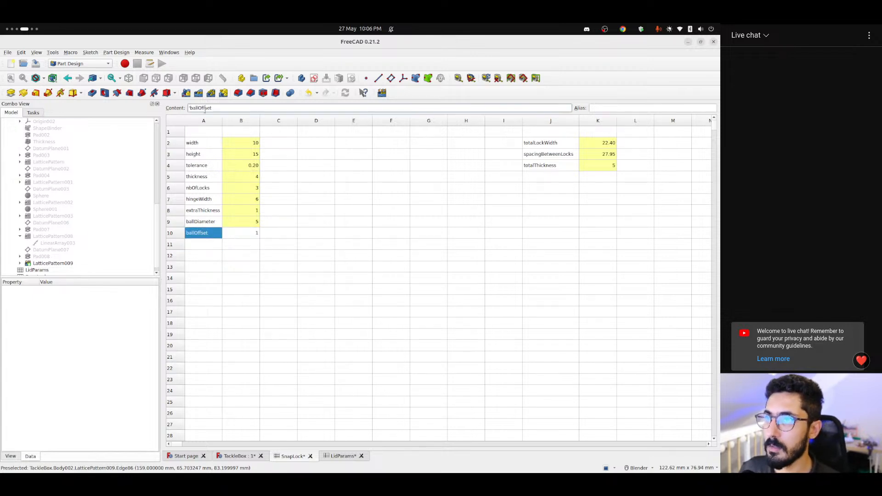
{"action": "left_click", "coordinate": [250, 235]}
{"action": "left_click", "coordinate": [602, 108]}
{"action": "key", "text": "ctrl+v"}
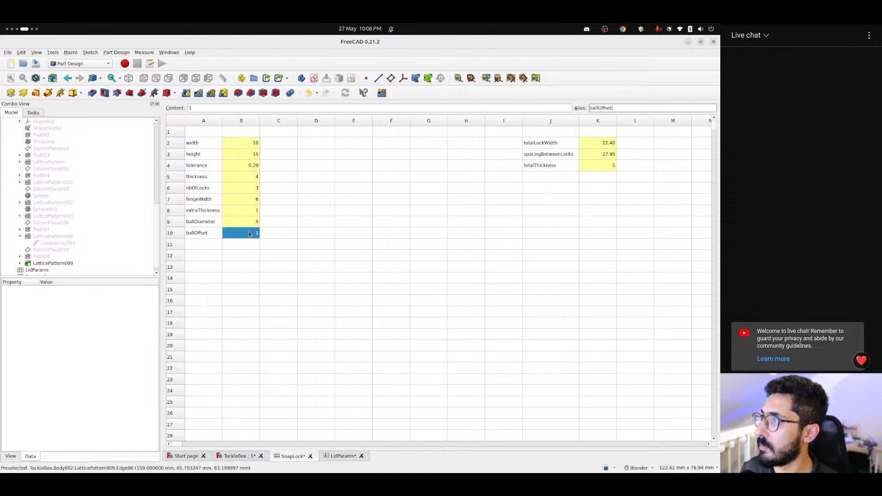
{"action": "key", "text": "Return"}
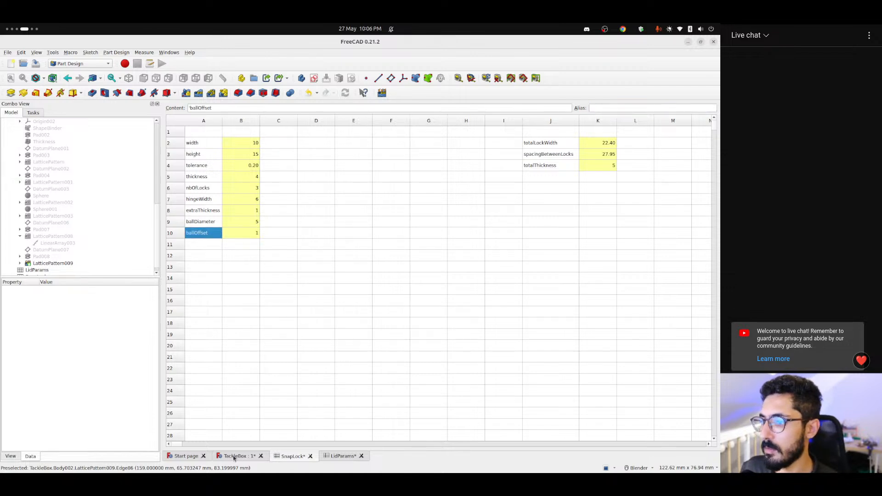
Show DatumPlane003 in the TackleBox model to check its position relative to the lock tabs, and hide it again
{"action": "left_click", "coordinate": [235, 456]}
{"action": "middle_click_drag", "start_coordinate": [349, 316], "coordinate": [334, 339]}
{"action": "scroll", "coordinate": [334, 338], "scroll_direction": "down", "scroll_amount": 3}
{"action": "scroll", "coordinate": [48, 248], "scroll_direction": "down", "scroll_amount": 1}
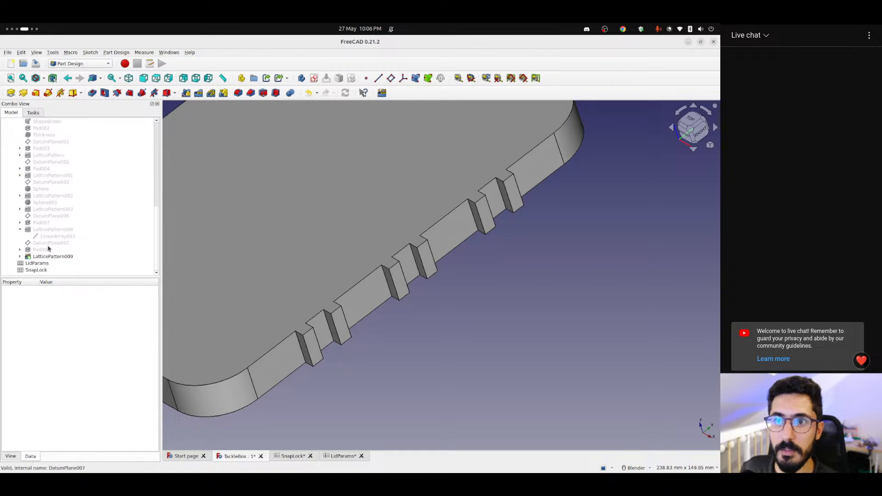
{"action": "left_click", "coordinate": [39, 182]}
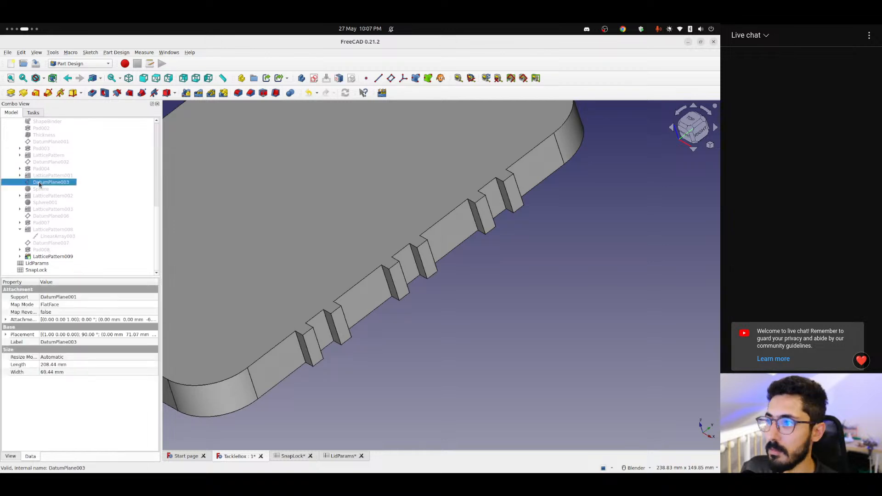
{"action": "middle_click_drag", "start_coordinate": [262, 339], "coordinate": [198, 328]}
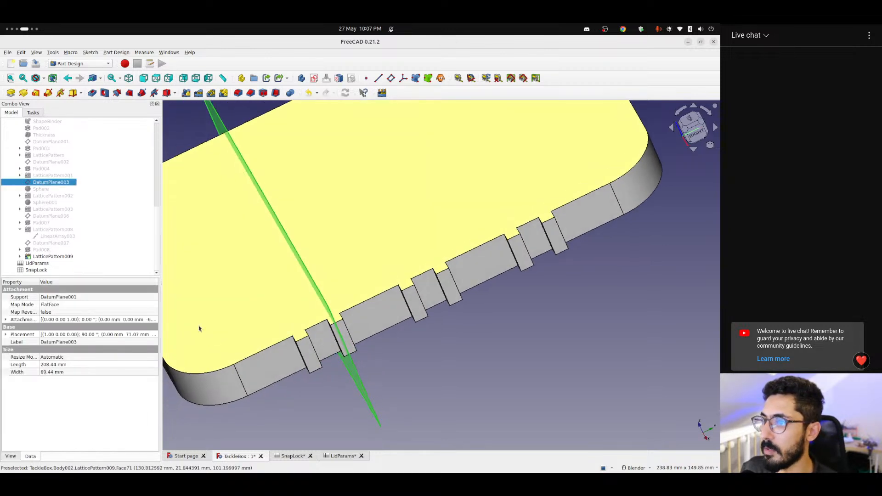
{"action": "key", "text": "space"}
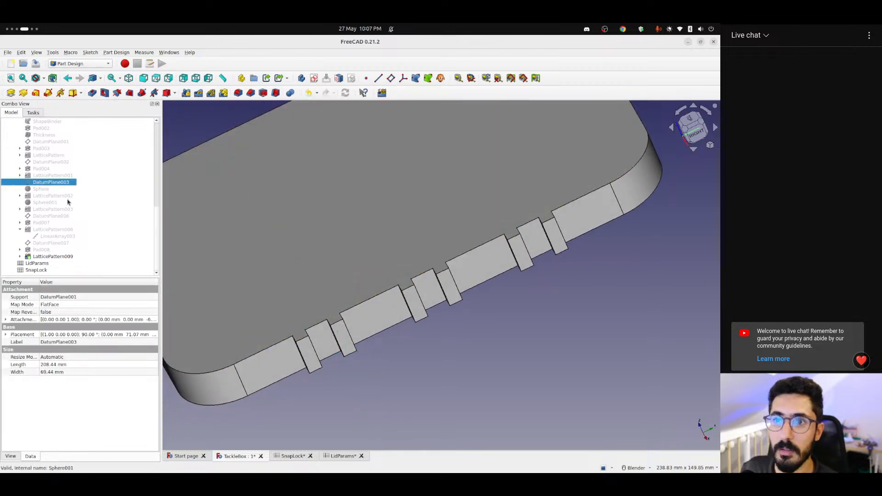
Show DatumPlane006 to check its position against the first lock tab pair, and hide it again
{"action": "left_click", "coordinate": [43, 216]}
{"action": "middle_click_drag", "start_coordinate": [250, 301], "coordinate": [213, 292]}
{"action": "key", "text": "3"}
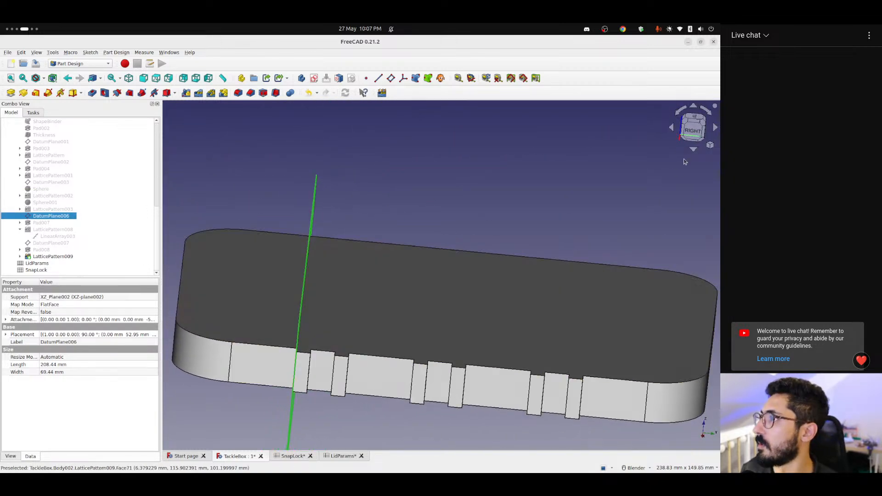
{"action": "middle_click_drag", "start_coordinate": [305, 390], "coordinate": [349, 324], "text": "shift"}
{"action": "scroll", "coordinate": [356, 301], "scroll_direction": "up", "scroll_amount": 5}
{"action": "scroll", "coordinate": [352, 275], "scroll_direction": "down", "scroll_amount": 6}
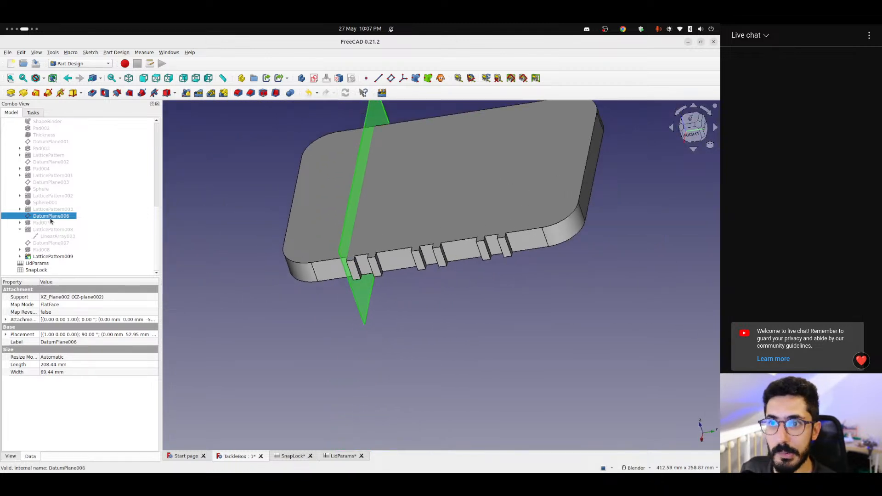
{"action": "key", "text": "space"}
Start a subtractive sphere in the lid body for the ball recess in the side lock tabs
{"action": "middle_click_drag", "start_coordinate": [340, 273], "coordinate": [416, 288]}
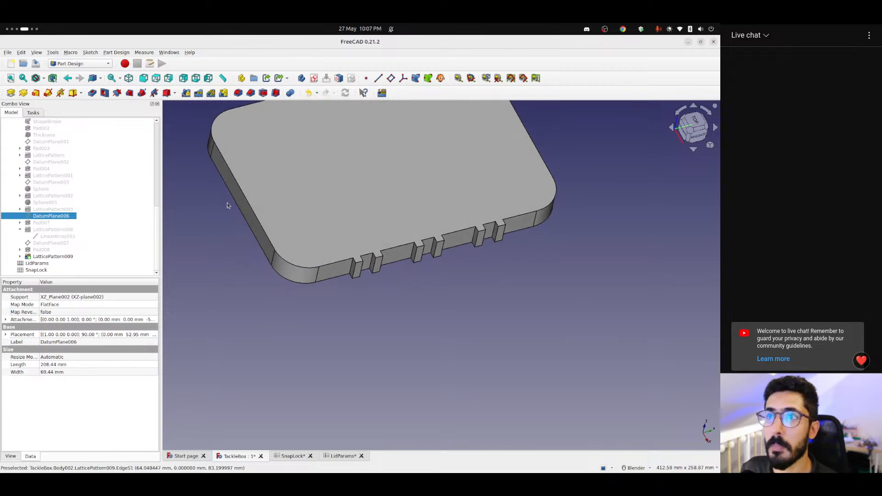
{"action": "middle_click_drag", "start_coordinate": [245, 175], "coordinate": [289, 259], "text": "shift"}
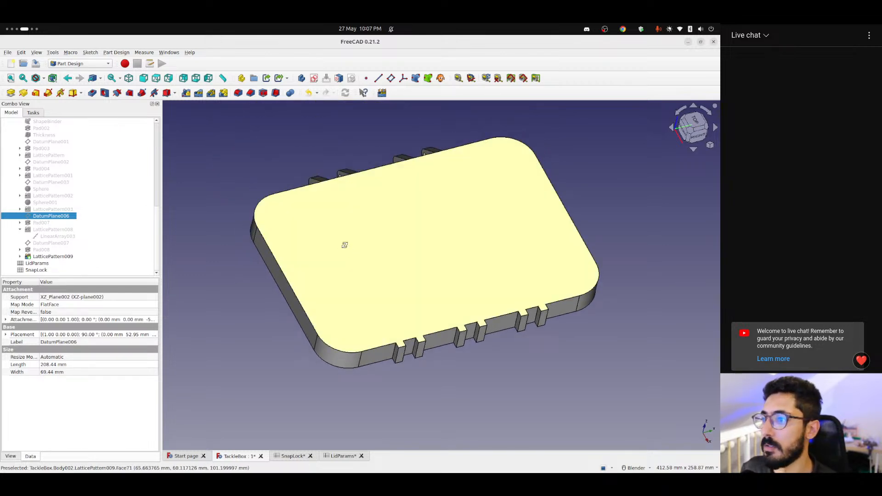
{"action": "middle_click_drag", "start_coordinate": [345, 244], "coordinate": [279, 230]}
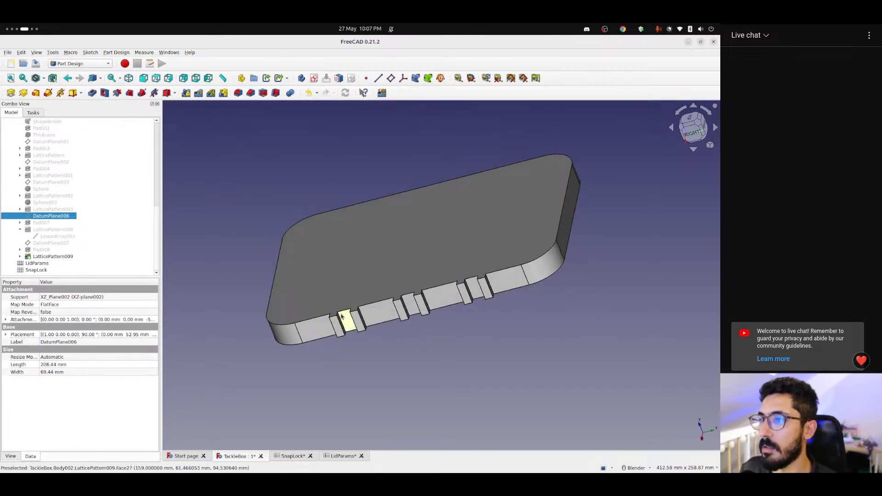
{"action": "scroll", "coordinate": [311, 287], "scroll_direction": "up", "scroll_amount": 5}
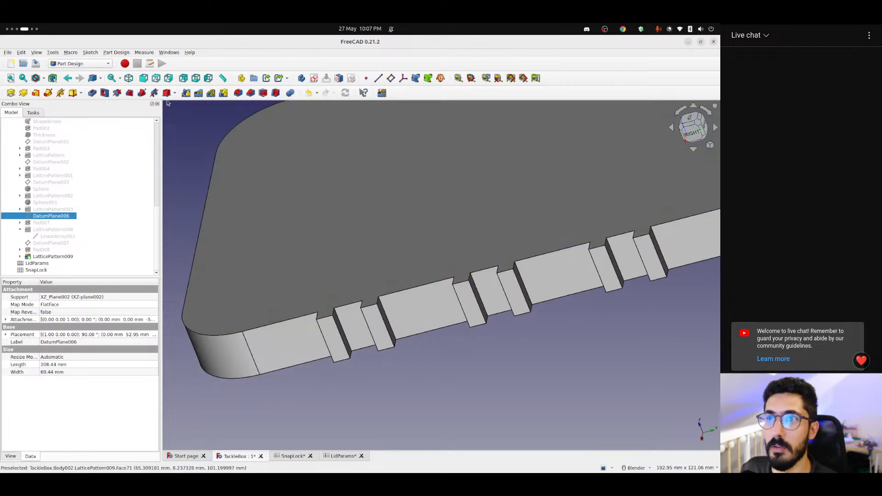
{"action": "left_click", "coordinate": [175, 94]}
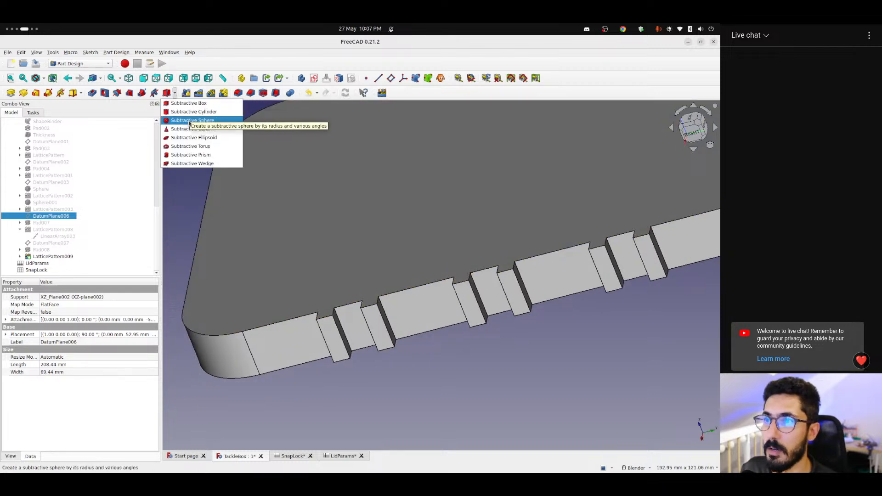
{"action": "left_click", "coordinate": [191, 120]}
Examine the lid from the top to see where the first lock tab pair sits relative to the origin
{"action": "scroll", "coordinate": [295, 218], "scroll_direction": "down", "scroll_amount": 6}
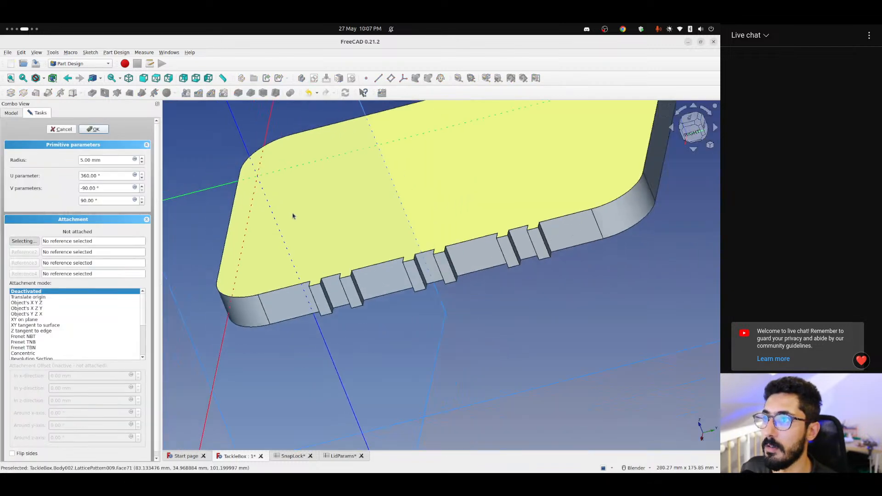
{"action": "middle_click_drag", "start_coordinate": [311, 248], "coordinate": [373, 237]}
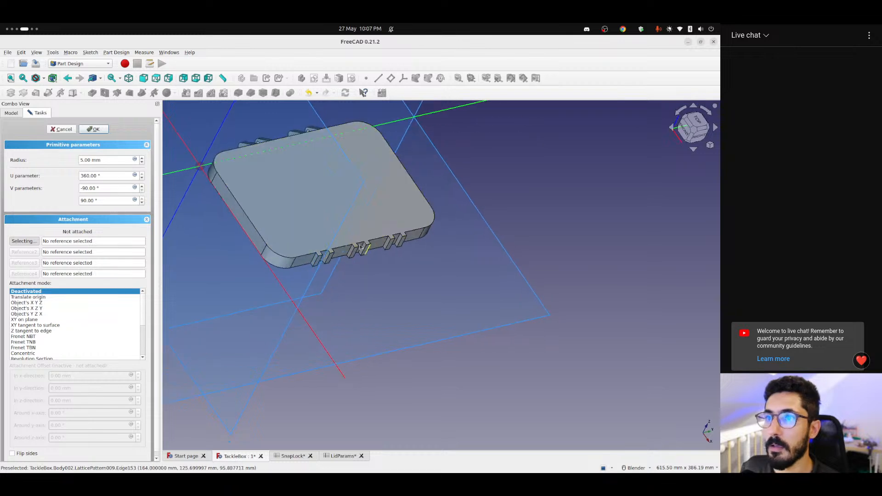
{"action": "middle_click_drag", "start_coordinate": [231, 213], "coordinate": [246, 232]}
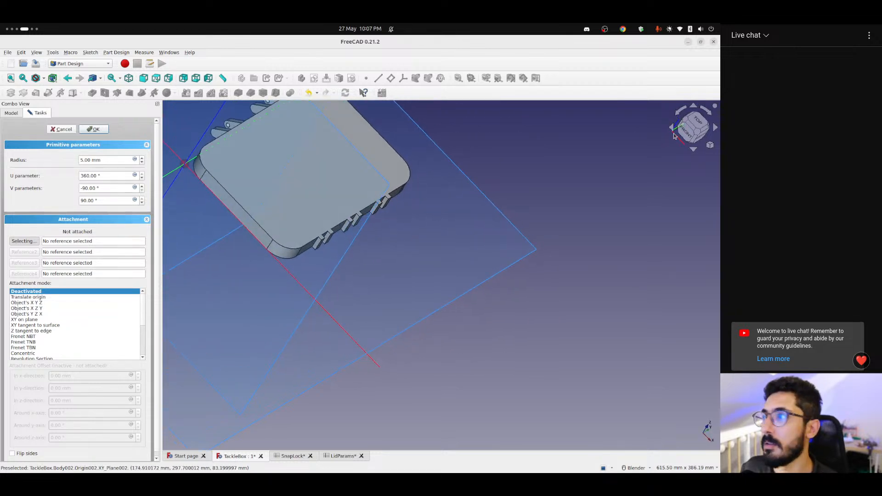
{"action": "key", "text": "2"}
{"action": "scroll", "coordinate": [285, 290], "scroll_direction": "down", "scroll_amount": 5}
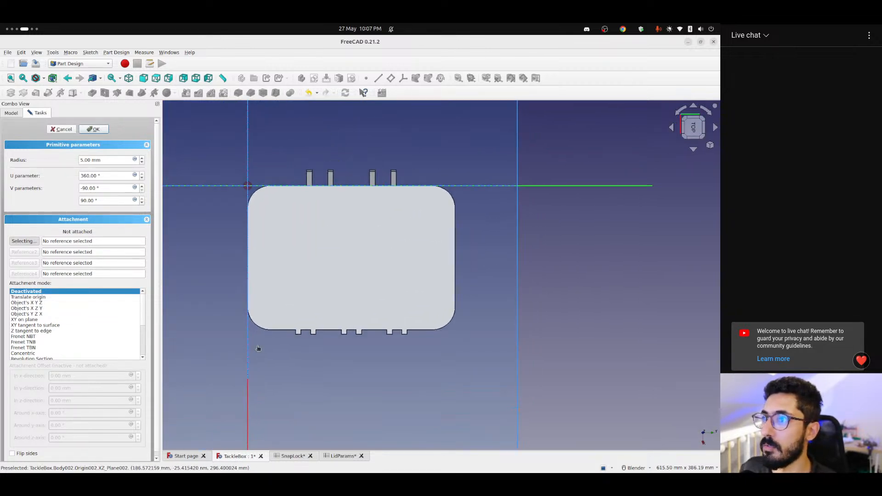
{"action": "left_click", "coordinate": [680, 113]}
{"action": "left_click", "coordinate": [681, 113]}
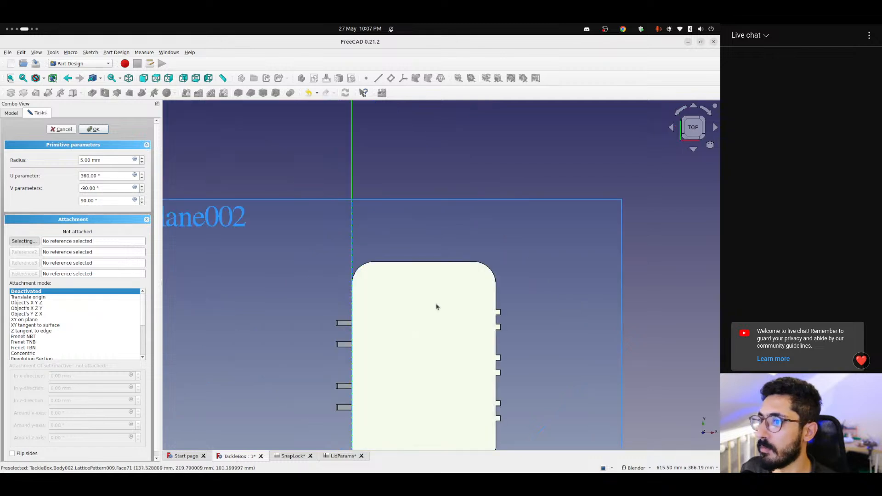
{"action": "middle_click_drag", "start_coordinate": [436, 305], "coordinate": [339, 153], "text": "shift"}
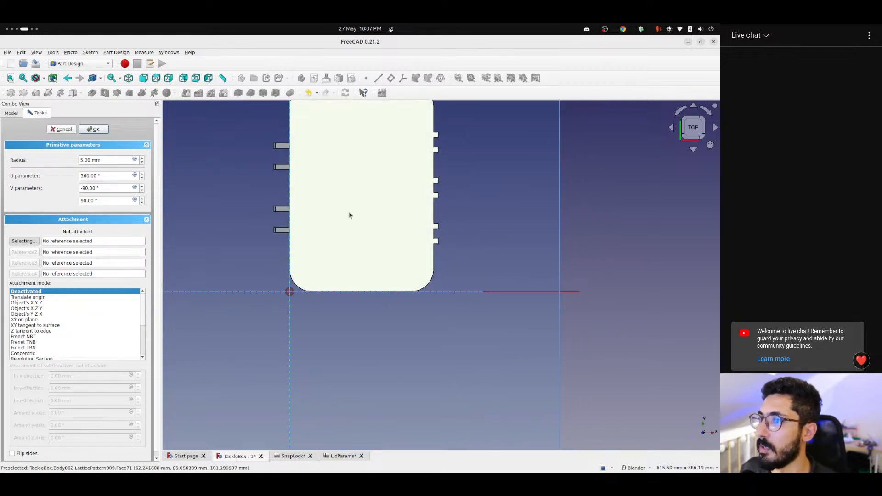
{"action": "middle_click_drag", "start_coordinate": [348, 214], "coordinate": [285, 258], "text": "shift"}
{"action": "scroll", "coordinate": [372, 289], "scroll_direction": "up", "scroll_amount": 3}
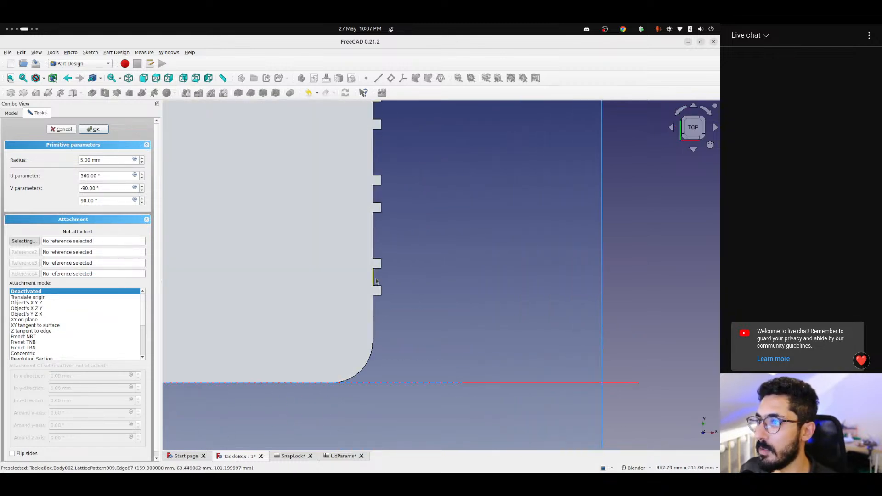
Set the subtractive sphere's radius to the formula <<SnapLock>>.ballDiameter / 2
{"action": "left_click", "coordinate": [134, 160]}
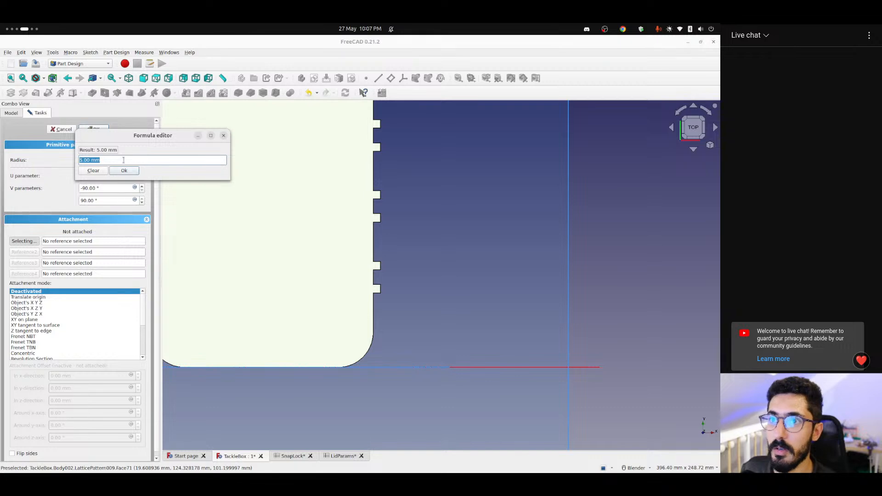
{"action": "type", "text": "<<SnapLock>>."}
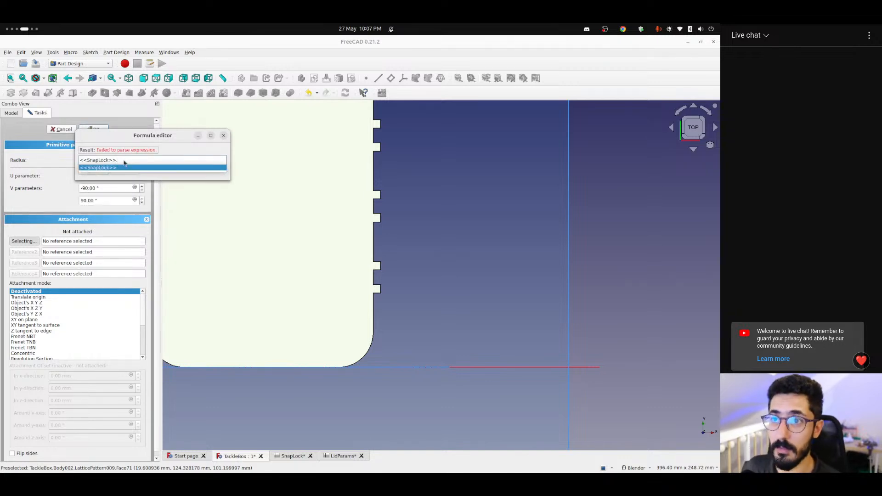
{"action": "type", "text": "ball"}
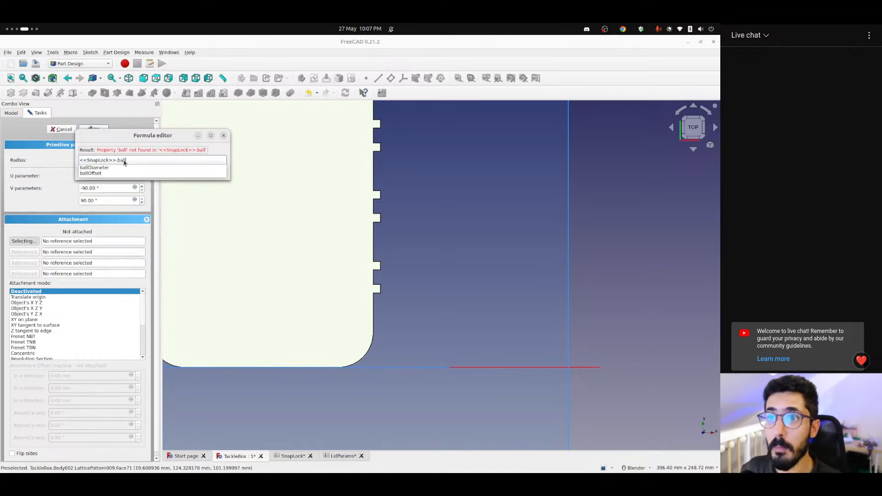
{"action": "key", "text": "Down"}
{"action": "key", "text": "Return"}
{"action": "type", "text": "/ 2"}
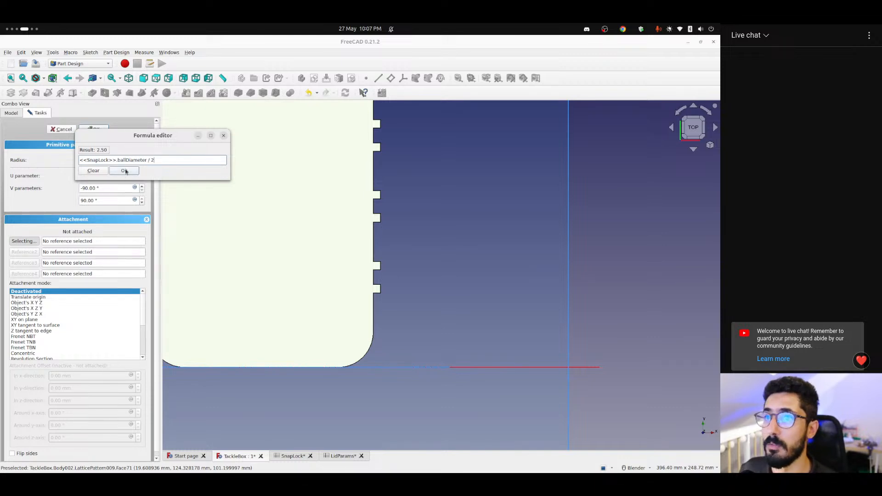
{"action": "left_click", "coordinate": [124, 171]}
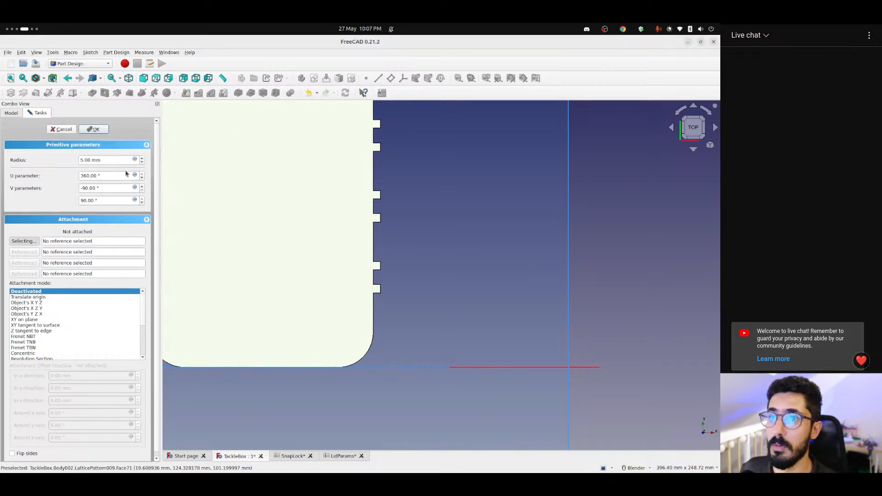
Show DatumPlane007 to check its position against the first lock tab pair, and hide it again
{"action": "middle_click_drag", "start_coordinate": [236, 290], "coordinate": [425, 269], "text": "shift"}
{"action": "middle_click_drag", "start_coordinate": [471, 219], "coordinate": [312, 281], "text": "shift"}
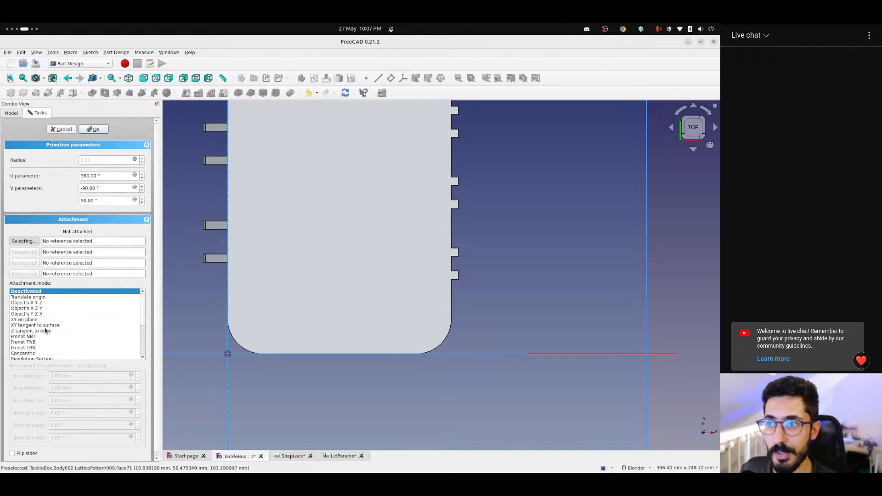
{"action": "scroll", "coordinate": [48, 327], "scroll_direction": "down", "scroll_amount": 1}
{"action": "left_click", "coordinate": [35, 243]}
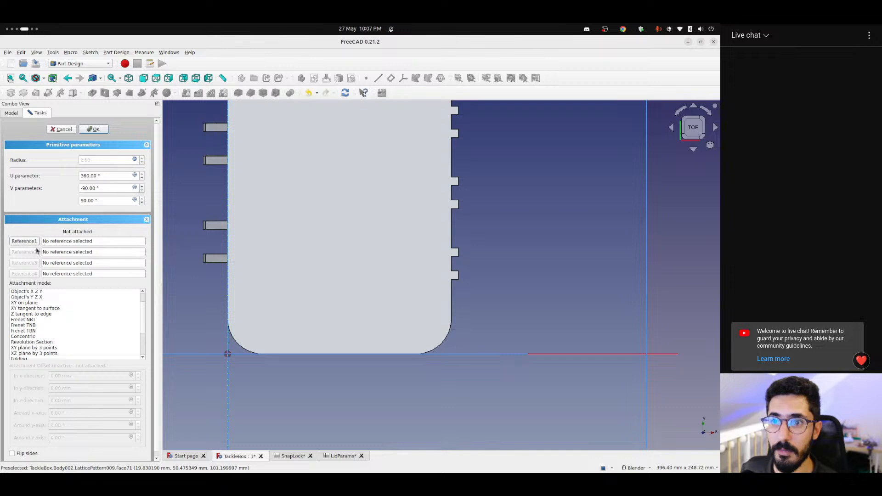
{"action": "scroll", "coordinate": [96, 303], "scroll_direction": "down", "scroll_amount": 3}
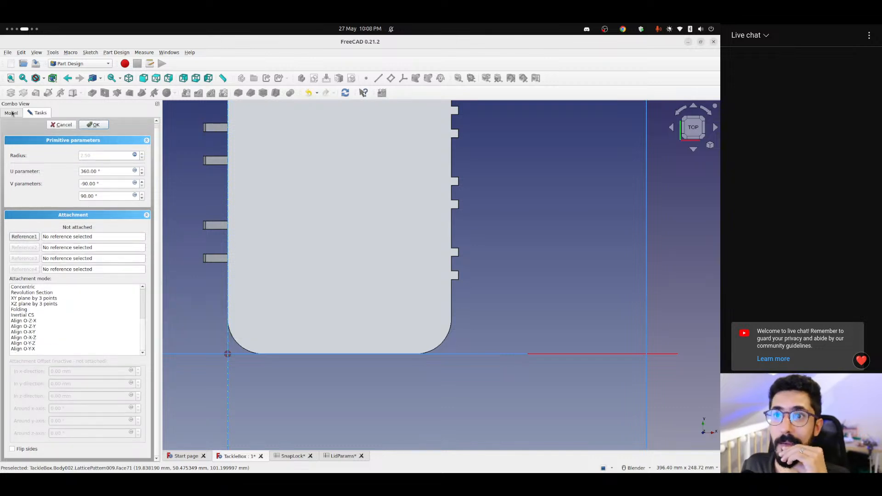
{"action": "left_click", "coordinate": [11, 113]}
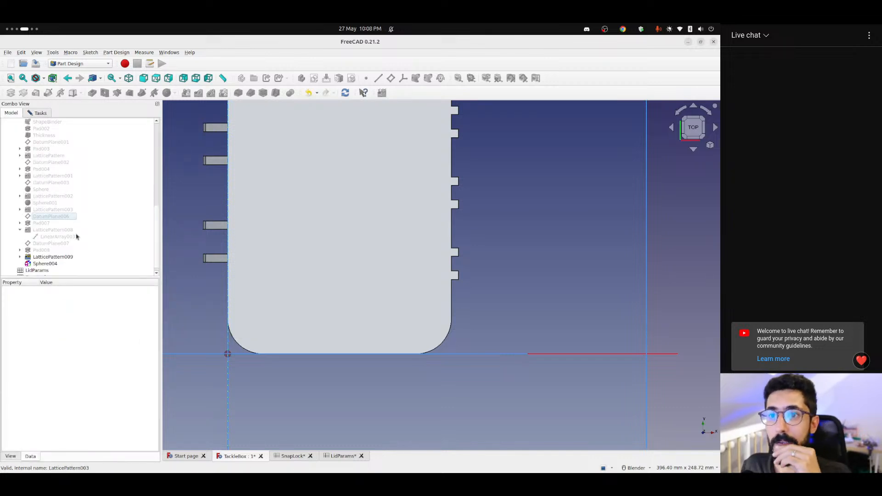
{"action": "left_click", "coordinate": [43, 243]}
{"action": "key", "text": "space"}
{"action": "key", "text": "space"}
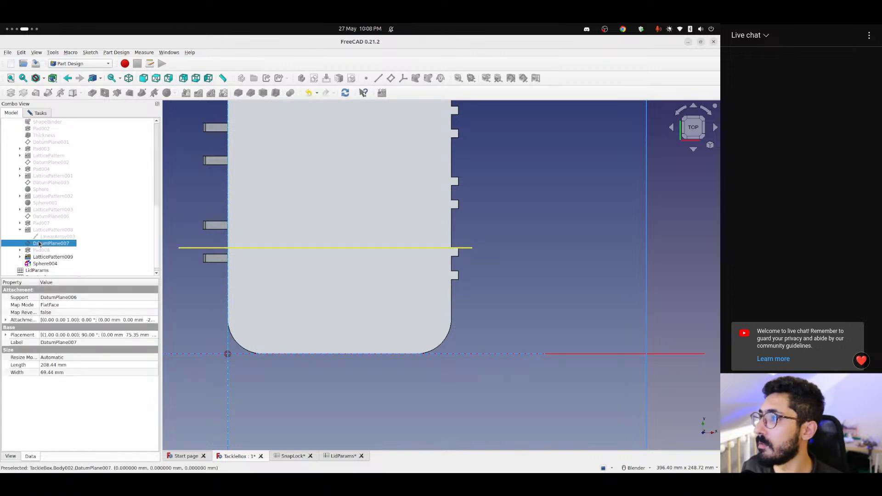
Show DatumPlane006 and attach the subtractive sphere to it in XY on plane mode
{"action": "left_click", "coordinate": [44, 216]}
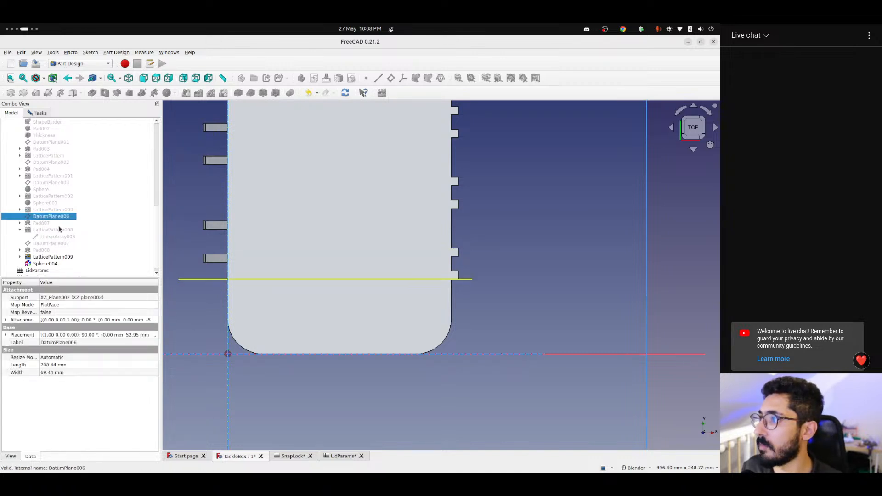
{"action": "left_click", "coordinate": [41, 114]}
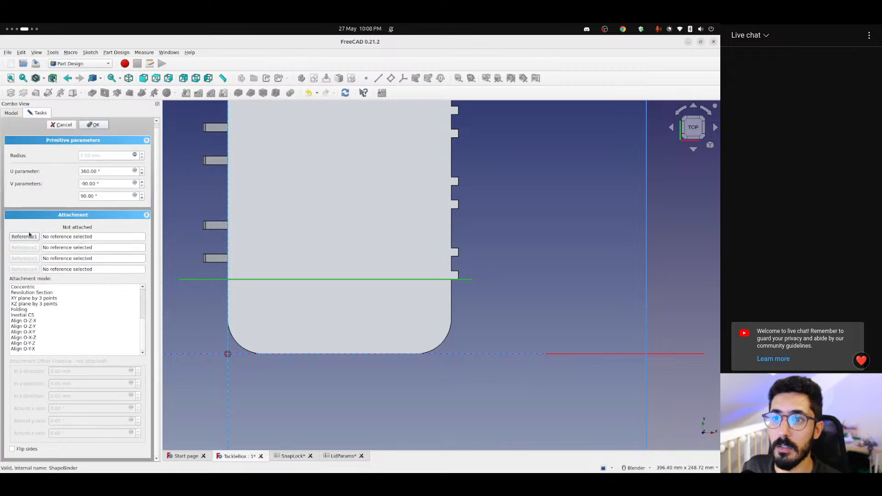
{"action": "middle_click_drag", "start_coordinate": [354, 235], "coordinate": [442, 263]}
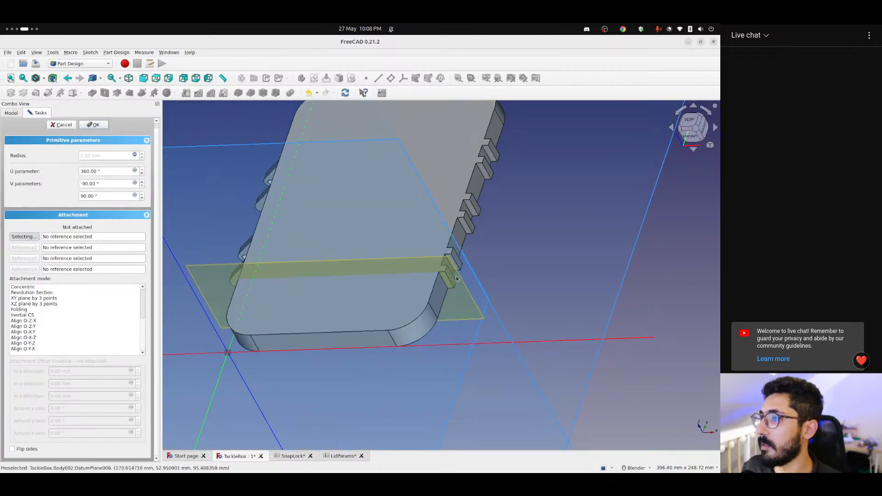
{"action": "left_click", "coordinate": [459, 278]}
Try sphere attachment offsets of 13 mm in the y-direction and 5 mm in the x-direction, and reset the y offset to 0
{"action": "key", "text": "2"}
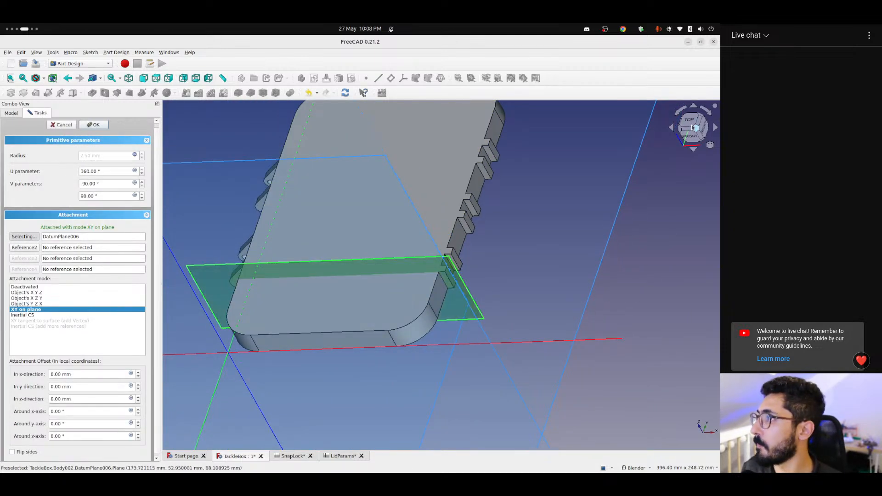
{"action": "scroll", "coordinate": [287, 298], "scroll_direction": "up", "scroll_amount": 3}
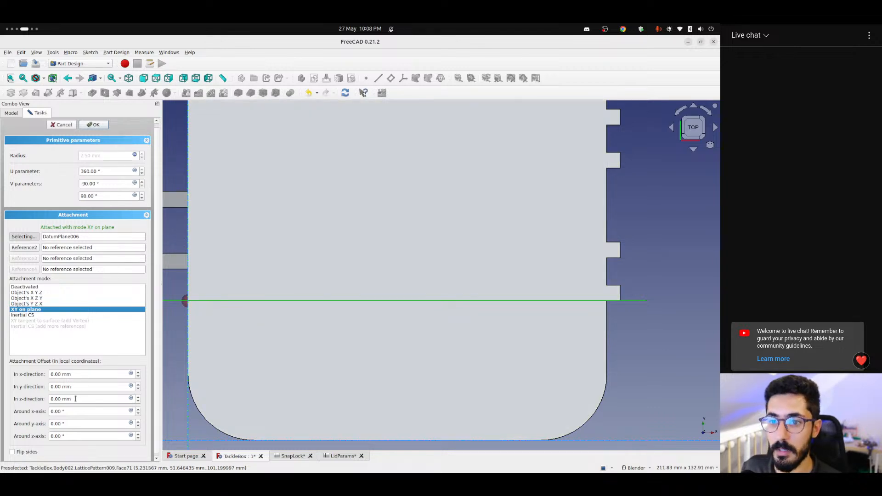
{"action": "left_click", "coordinate": [75, 398]}
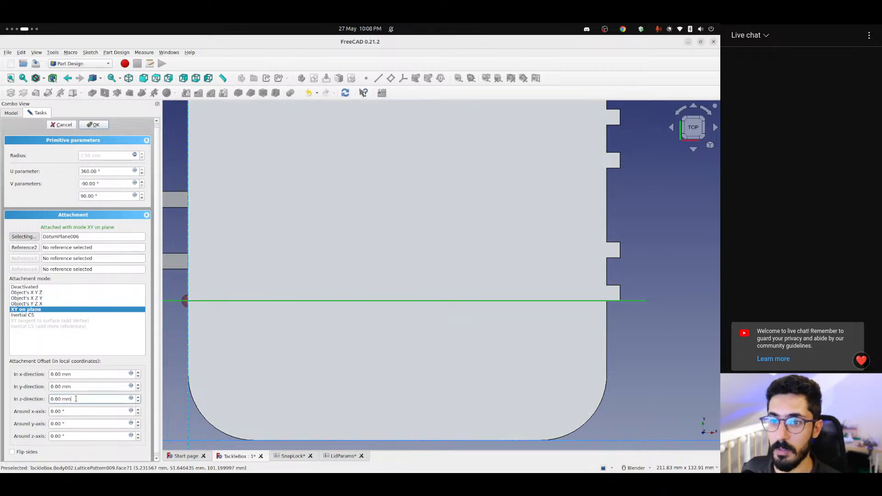
{"action": "key", "text": "shift+Tab"}
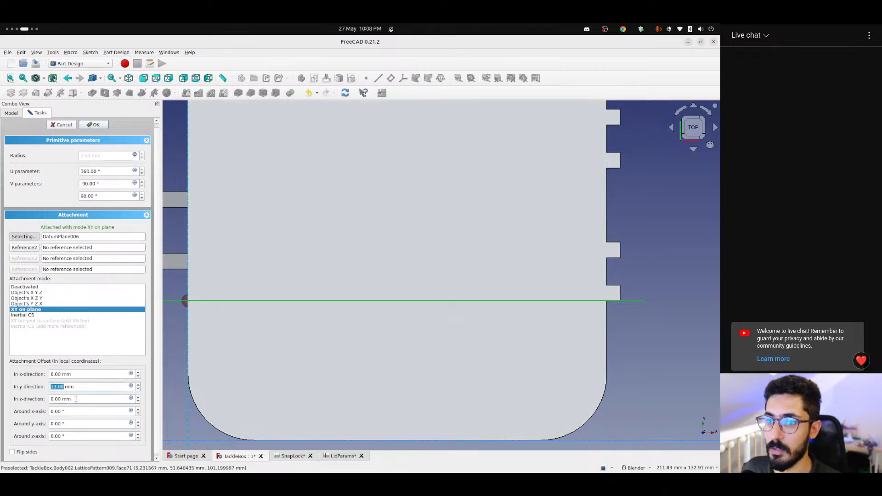
{"action": "key", "text": "shift+Tab"}
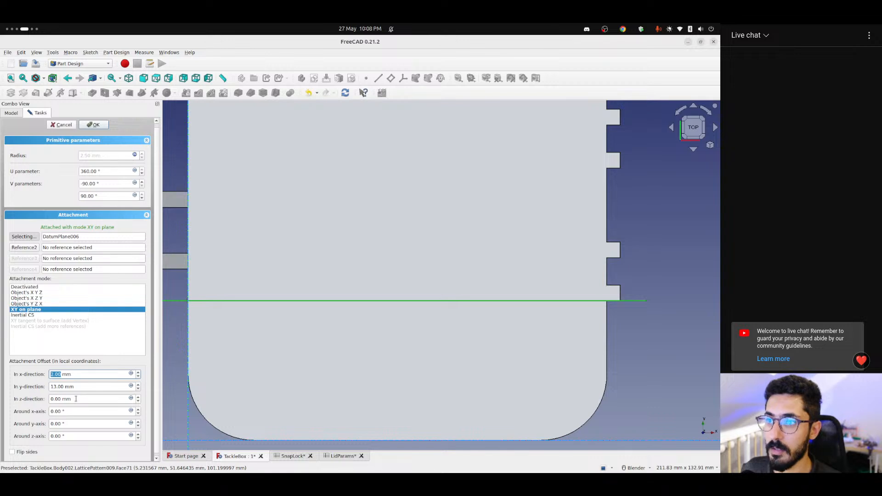
{"action": "left_click", "coordinate": [69, 387]}
{"action": "triple_click", "coordinate": [70, 386]}
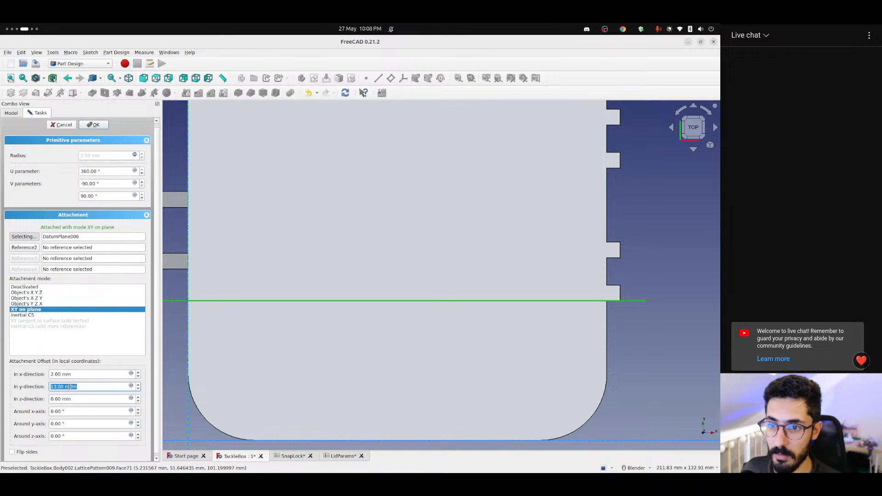
{"action": "type", "text": "0"}
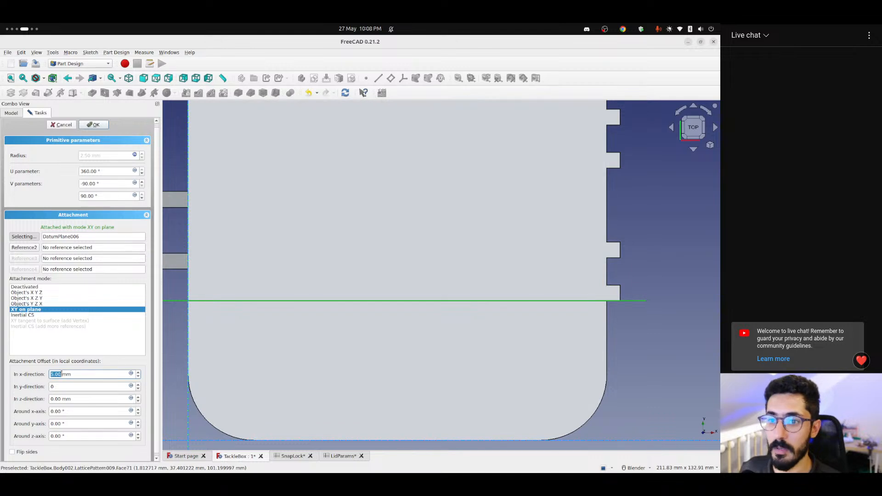
Set the subtractive sphere's x-direction attachment offset to the formula <<TackleBox>>.totalWidth + <<SnapLock>>.totalThickness / 2
{"action": "left_click", "coordinate": [131, 374]}
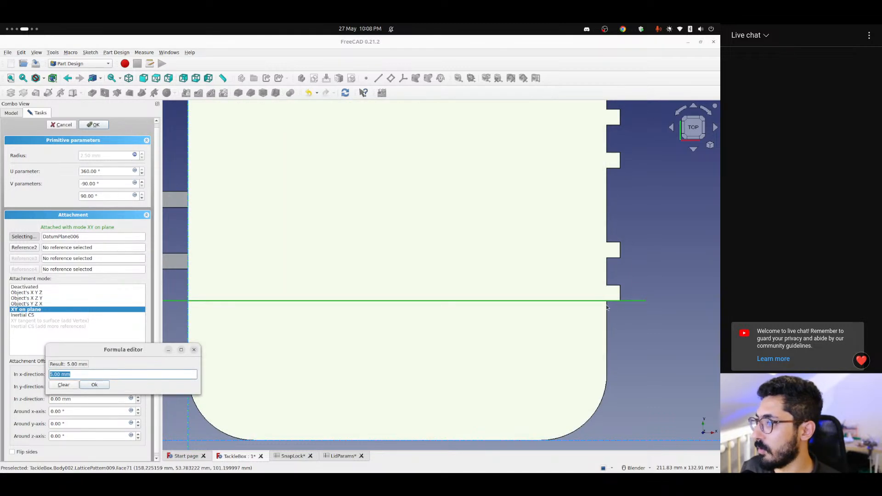
{"action": "type", "text": "<<tak"}
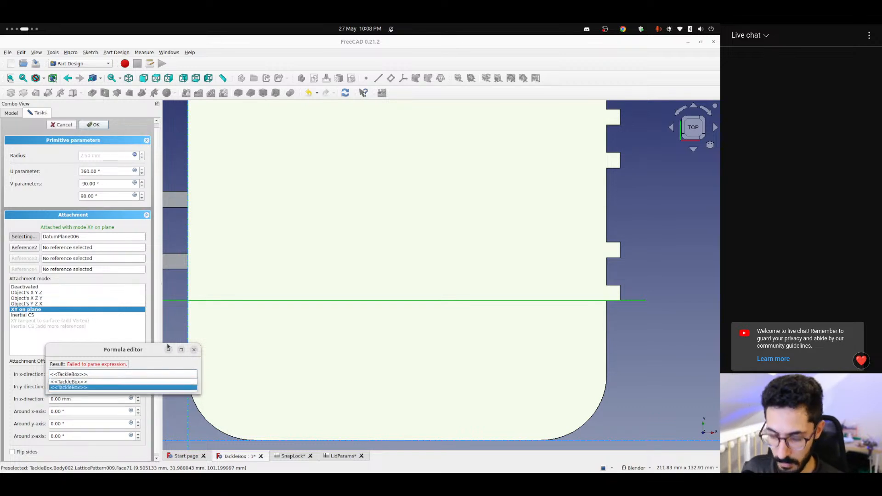
{"action": "key", "text": "Return"}
{"action": "type", "text": ".totalWid"}
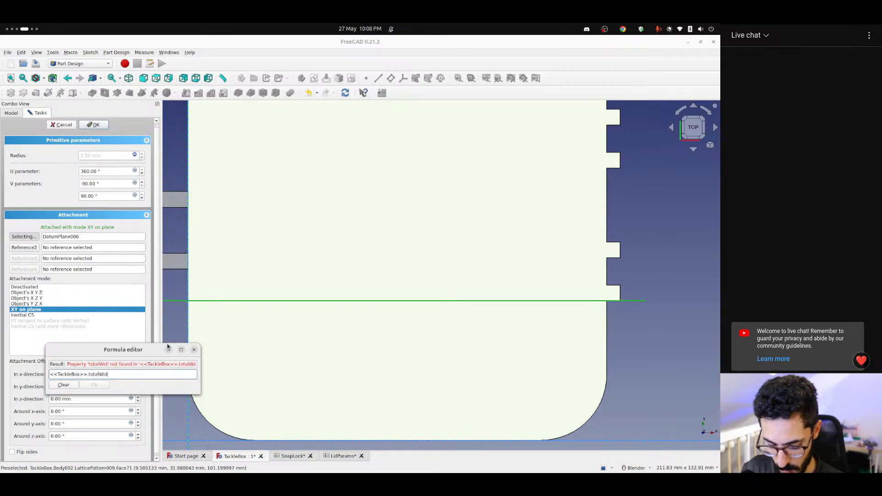
{"action": "type", "text": "th +"}
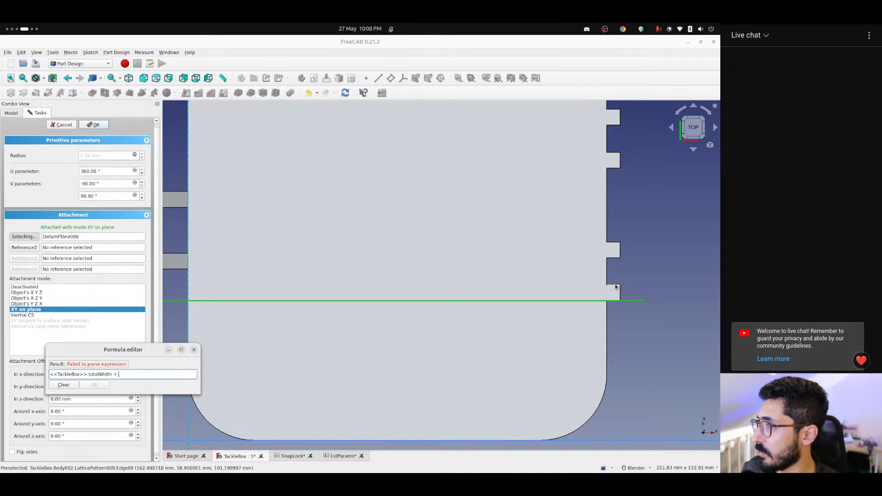
{"action": "type", "text": " <<SnapLock>>.tot"}
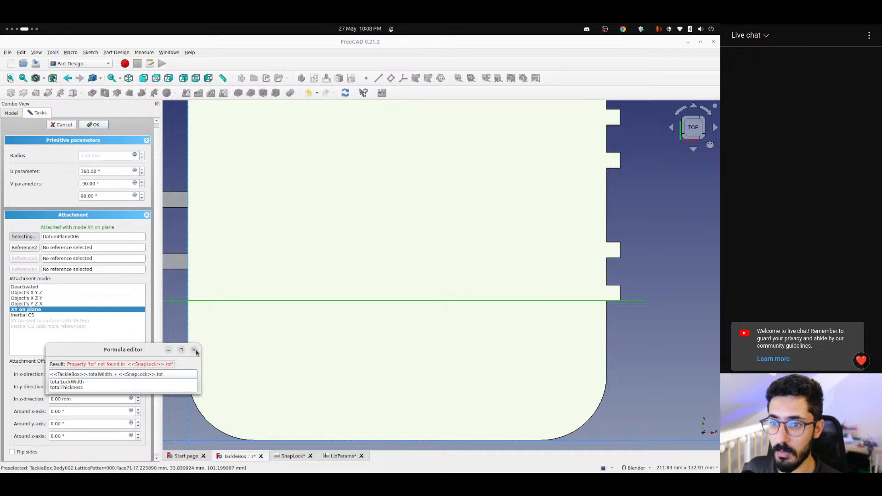
{"action": "key", "text": "Down"}
{"action": "key", "text": "Down"}
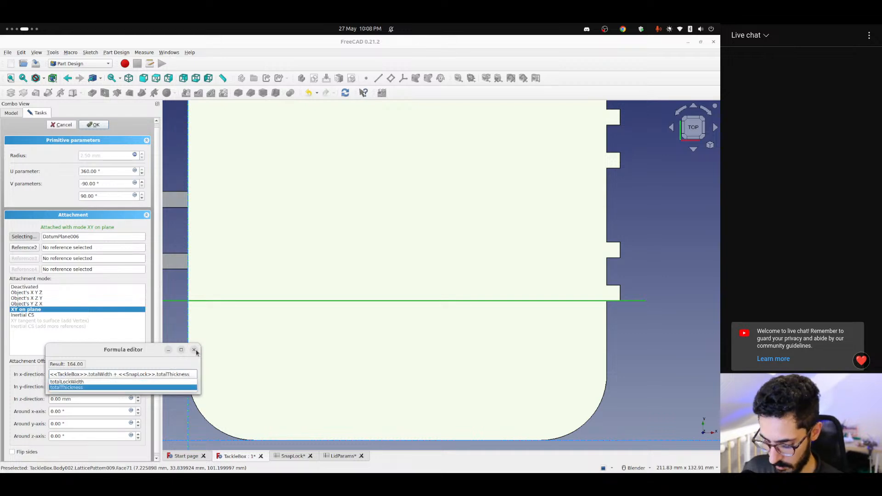
{"action": "type", "text": "/ 2"}
{"action": "left_click", "coordinate": [102, 386]}
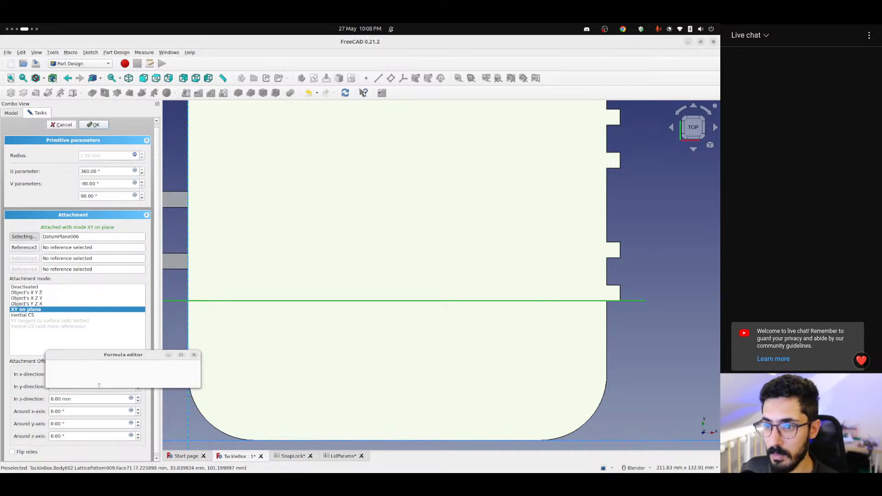
Try a small positive z-direction attachment offset on the sphere beside the lowest lock tab
{"action": "scroll", "coordinate": [544, 351], "scroll_direction": "up", "scroll_amount": 5}
{"action": "scroll", "coordinate": [392, 329], "scroll_direction": "up", "scroll_amount": 5}
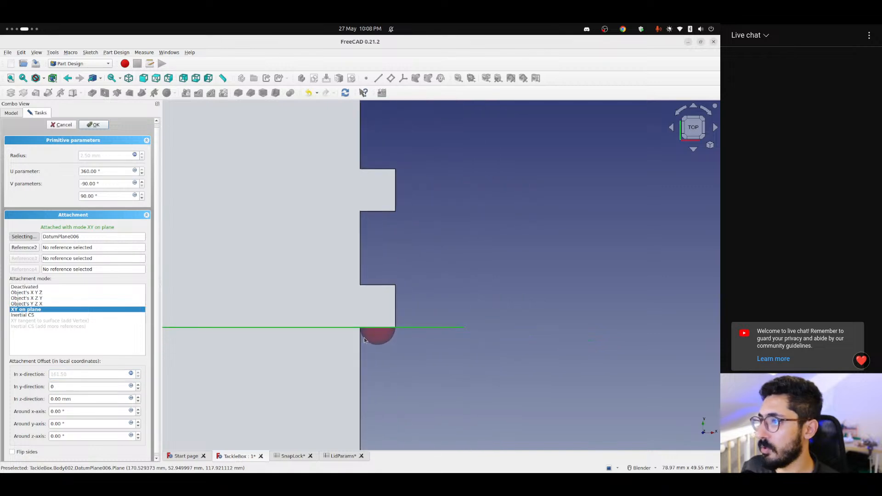
{"action": "scroll", "coordinate": [452, 298], "scroll_direction": "down", "scroll_amount": 2}
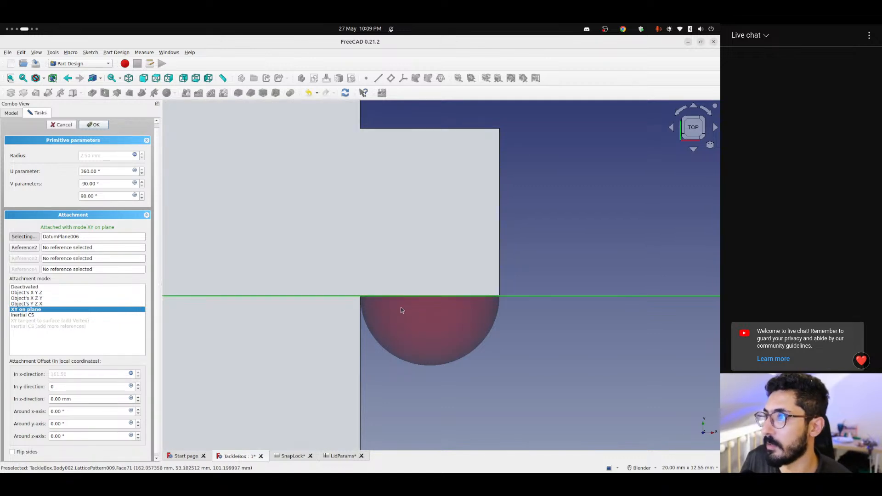
{"action": "scroll", "coordinate": [406, 292], "scroll_direction": "down", "scroll_amount": 1}
{"action": "middle_click_drag", "start_coordinate": [416, 266], "coordinate": [346, 325], "text": "shift"}
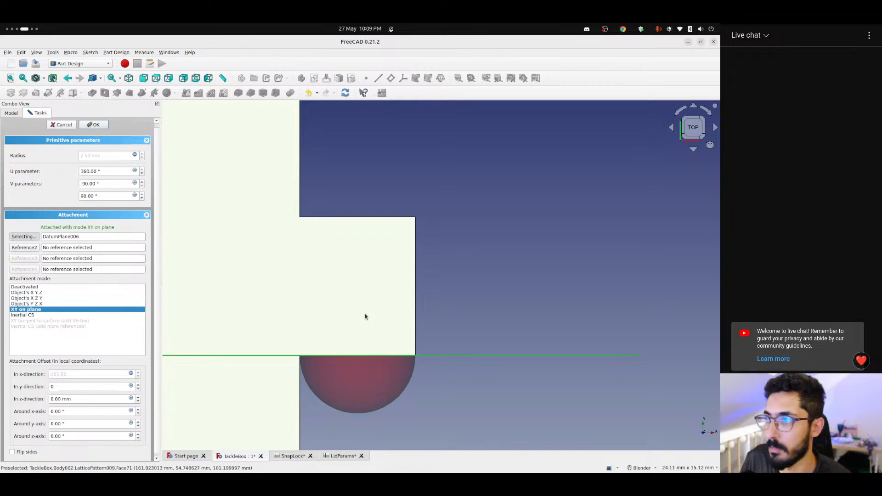
{"action": "scroll", "coordinate": [364, 317], "scroll_direction": "down", "scroll_amount": 1}
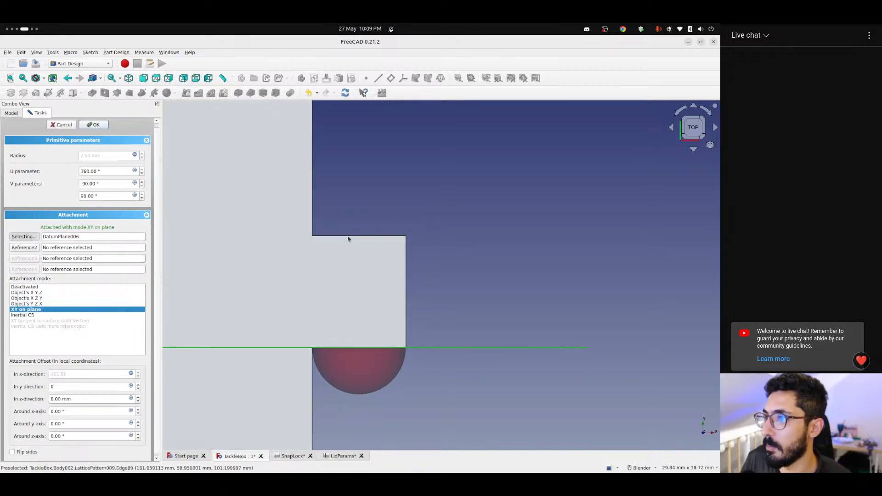
{"action": "left_click", "coordinate": [79, 397]}
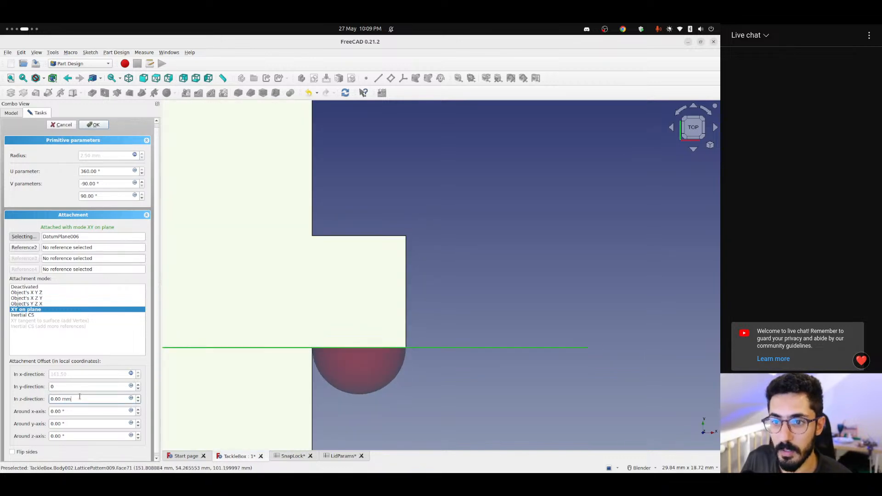
{"action": "scroll", "coordinate": [79, 398], "scroll_direction": "up", "scroll_amount": 2}
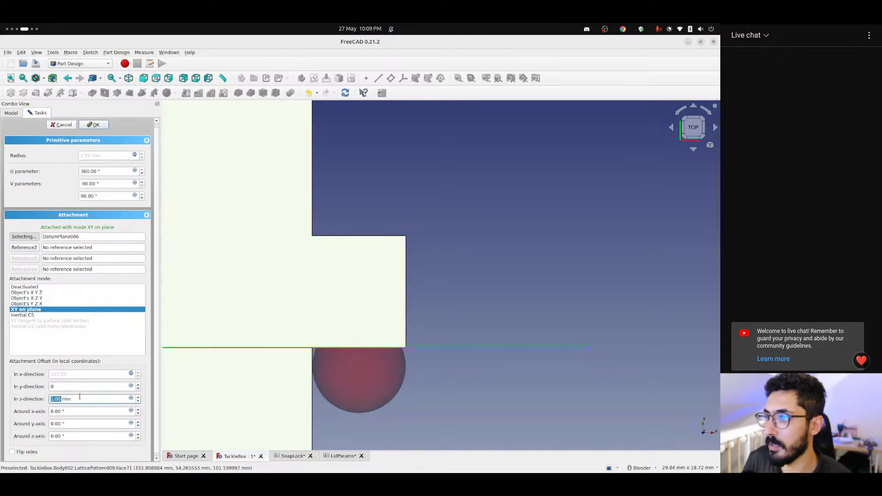
Set the sphere's z-direction attachment offset to the formula -<<SnapLock>>.hingeWidth + <<SnapLock>>.ballOffset and accept the subtractive sphere
{"action": "left_click", "coordinate": [131, 399]}
{"action": "type", "text": "<<SnapLock>>."}
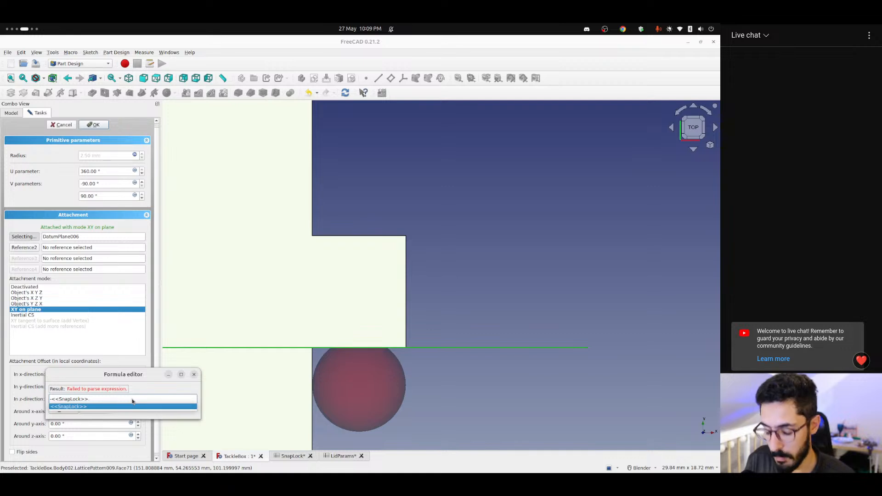
{"action": "type", "text": "hingeWidth"}
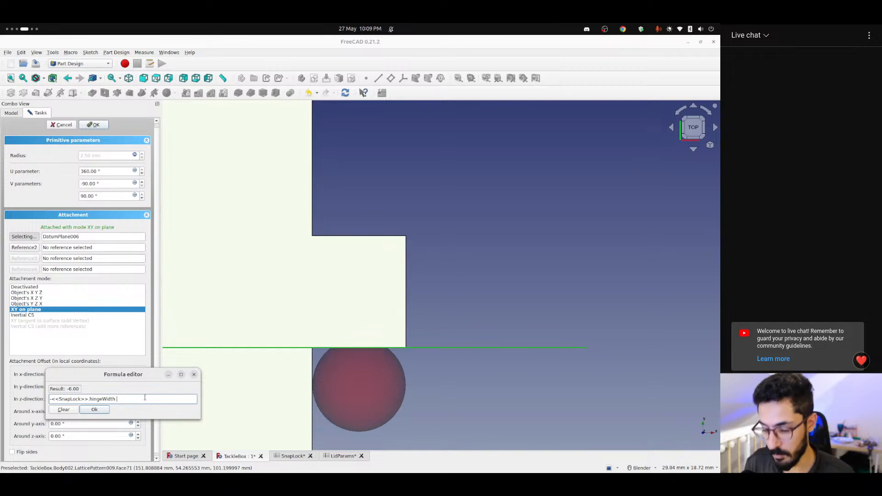
{"action": "type", "text": "+ <<s"}
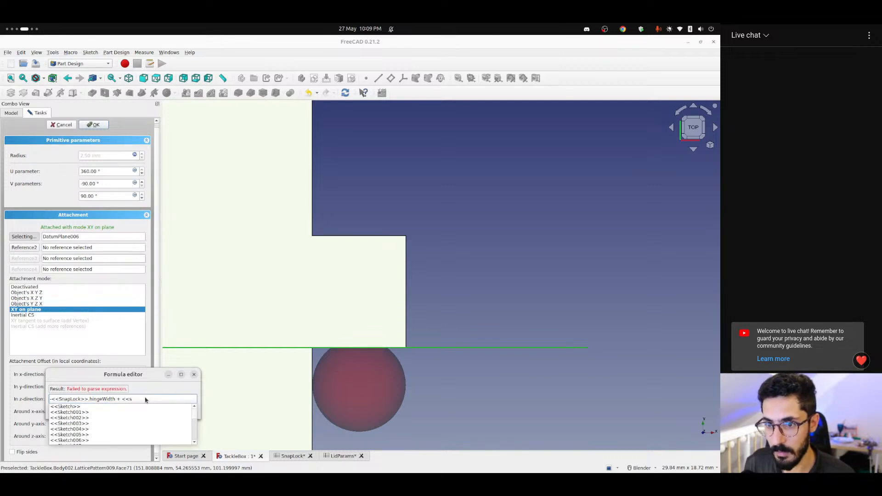
{"action": "type", "text": "nap"}
{"action": "key", "text": "Down"}
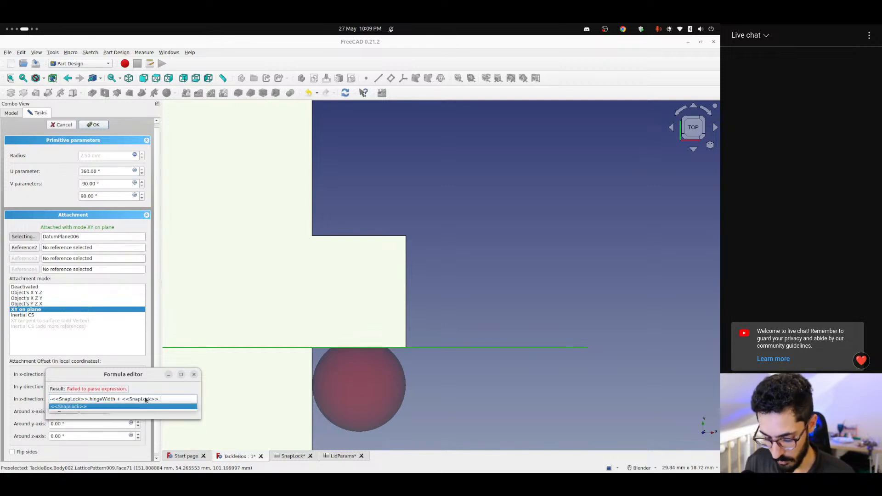
{"action": "type", "text": "ballOffset"}
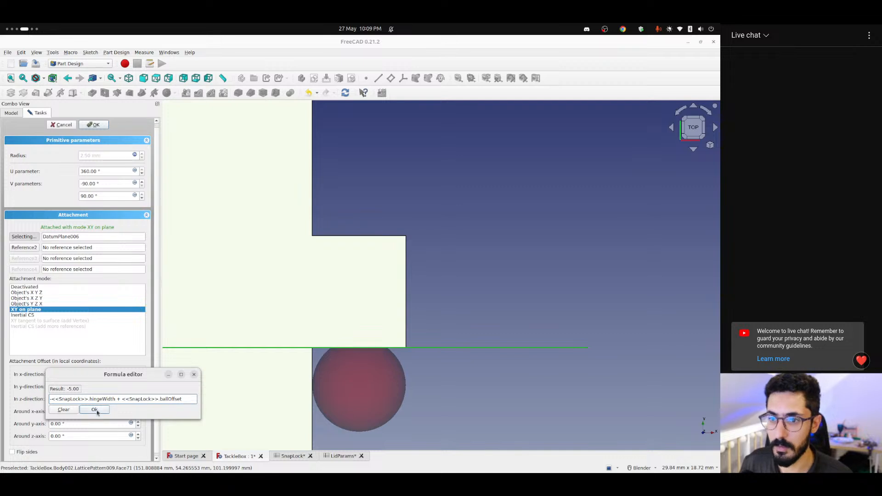
{"action": "left_click", "coordinate": [95, 410]}
{"action": "scroll", "coordinate": [347, 250], "scroll_direction": "up", "scroll_amount": 5}
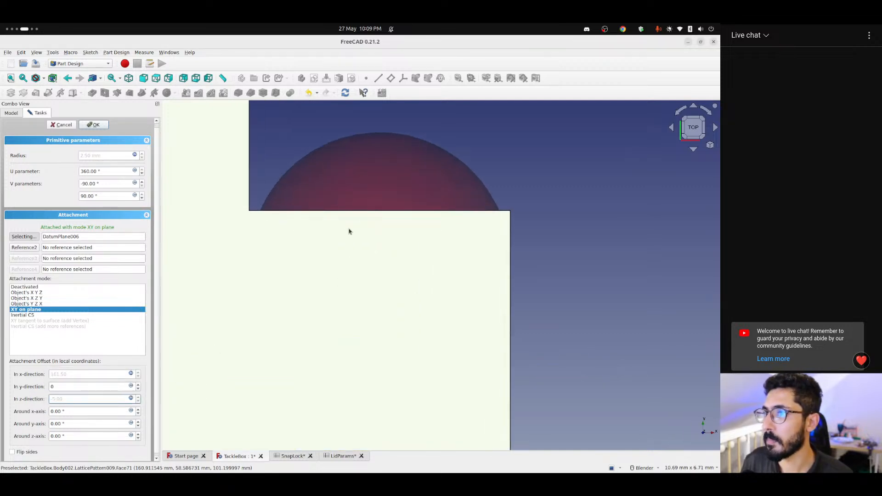
{"action": "middle_click_drag", "start_coordinate": [349, 231], "coordinate": [309, 293], "text": "shift"}
{"action": "scroll", "coordinate": [320, 283], "scroll_direction": "down", "scroll_amount": 5}
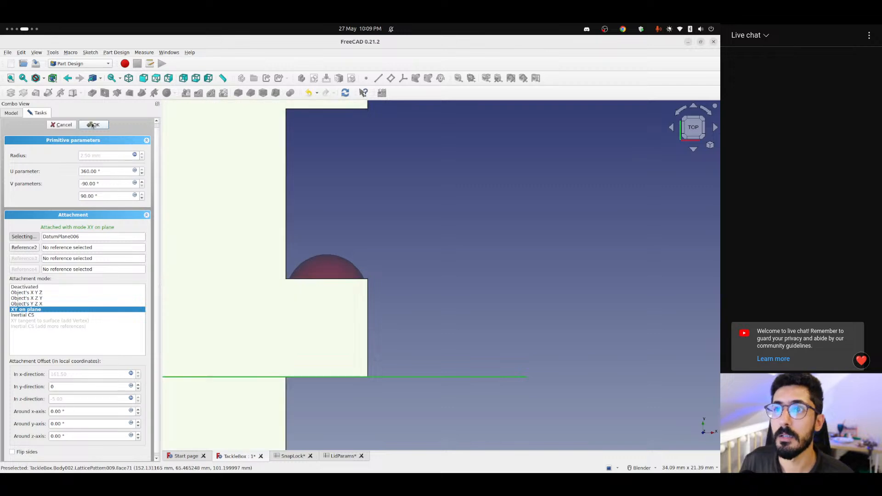
{"action": "key", "text": "Return"}
Reopen Sphere004 for editing and set its y-direction attachment offset to 8 mm
{"action": "middle_click_drag", "start_coordinate": [370, 339], "coordinate": [249, 350]}
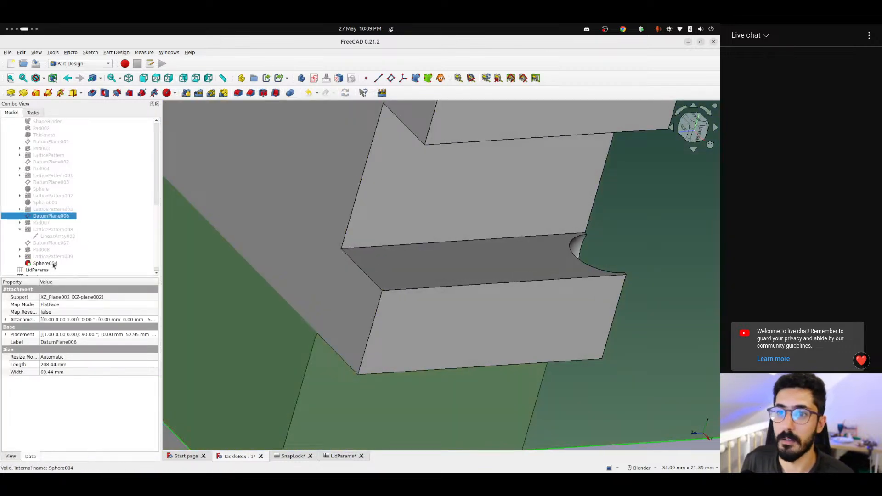
{"action": "double_click", "coordinate": [51, 263]}
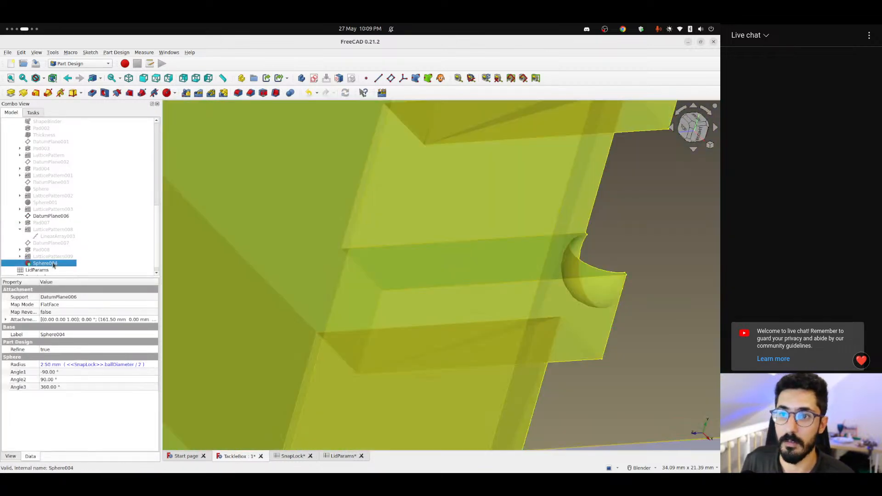
{"action": "scroll", "coordinate": [495, 297], "scroll_direction": "down", "scroll_amount": 4}
{"action": "key", "text": "3"}
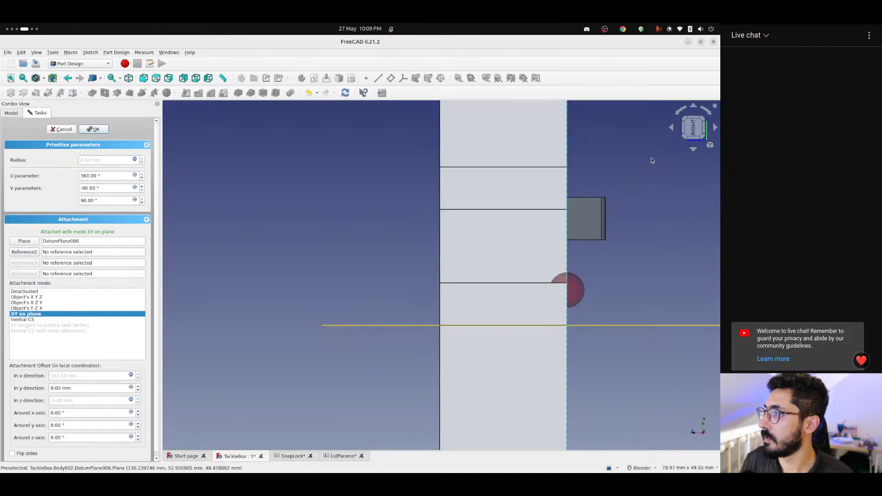
{"action": "scroll", "coordinate": [634, 183], "scroll_direction": "down", "scroll_amount": 5}
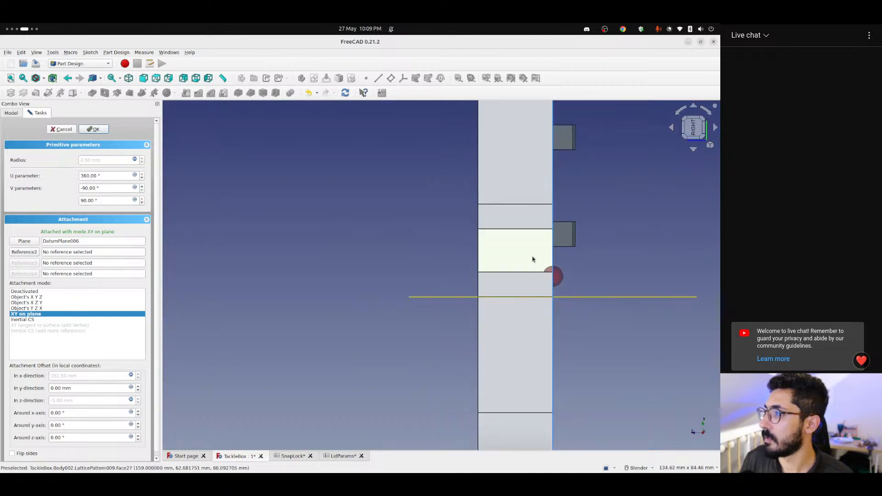
{"action": "left_click", "coordinate": [705, 112]}
{"action": "scroll", "coordinate": [394, 397], "scroll_direction": "up", "scroll_amount": 2}
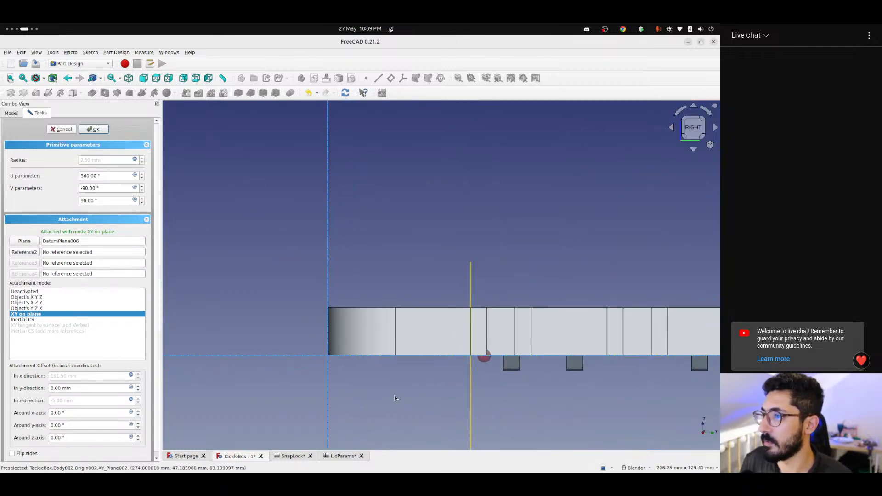
{"action": "scroll", "coordinate": [394, 398], "scroll_direction": "up", "scroll_amount": 1}
{"action": "scroll", "coordinate": [449, 346], "scroll_direction": "up", "scroll_amount": 3}
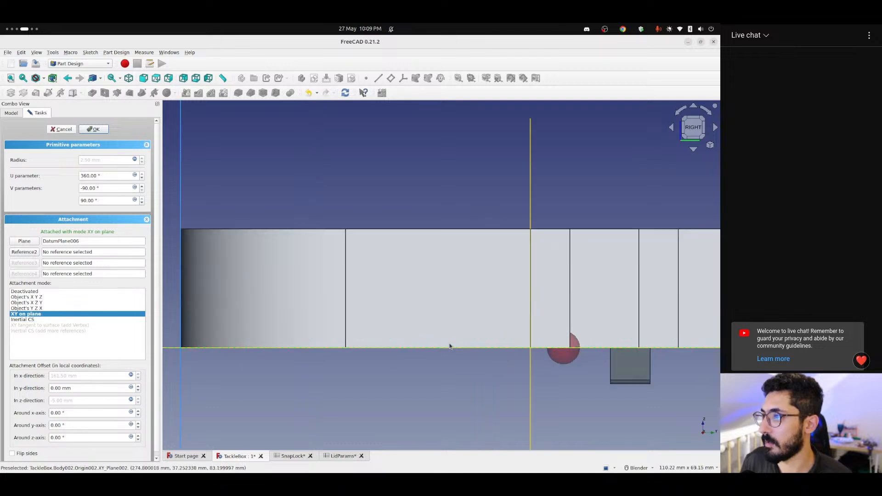
{"action": "scroll", "coordinate": [449, 345], "scroll_direction": "up", "scroll_amount": 2}
{"action": "middle_click_drag", "start_coordinate": [658, 274], "coordinate": [434, 295], "text": "shift"}
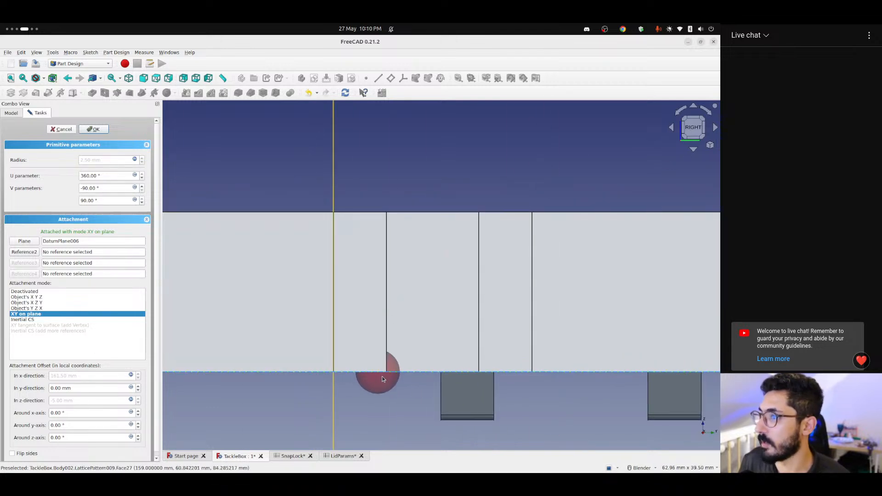
{"action": "left_click", "coordinate": [75, 387]}
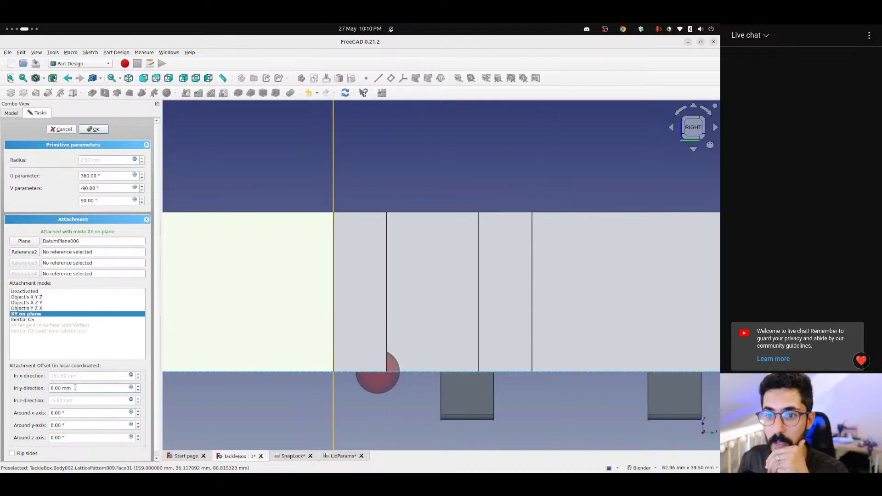
{"action": "scroll", "coordinate": [75, 387], "scroll_direction": "up", "scroll_amount": 8}
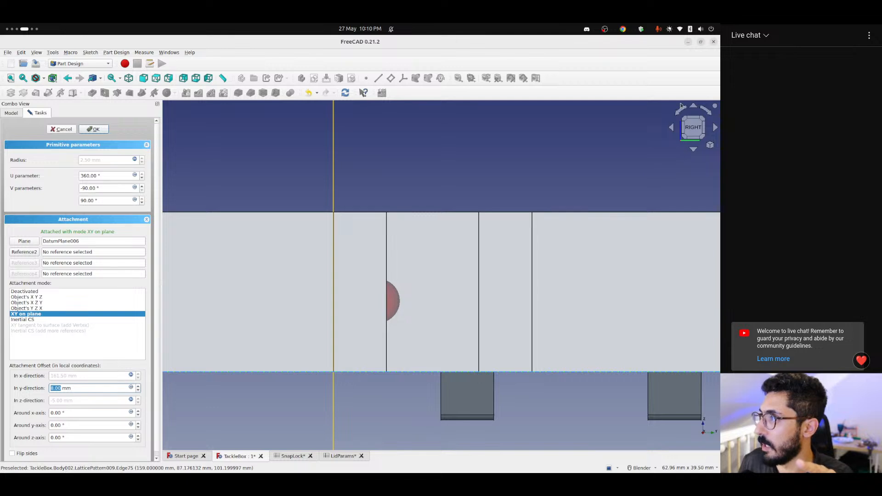
Set the sphere's y-direction attachment offset to the formula <<LidParams>>.totalDepth / 2 and accept the sphere
{"action": "scroll", "coordinate": [423, 249], "scroll_direction": "down", "scroll_amount": 5}
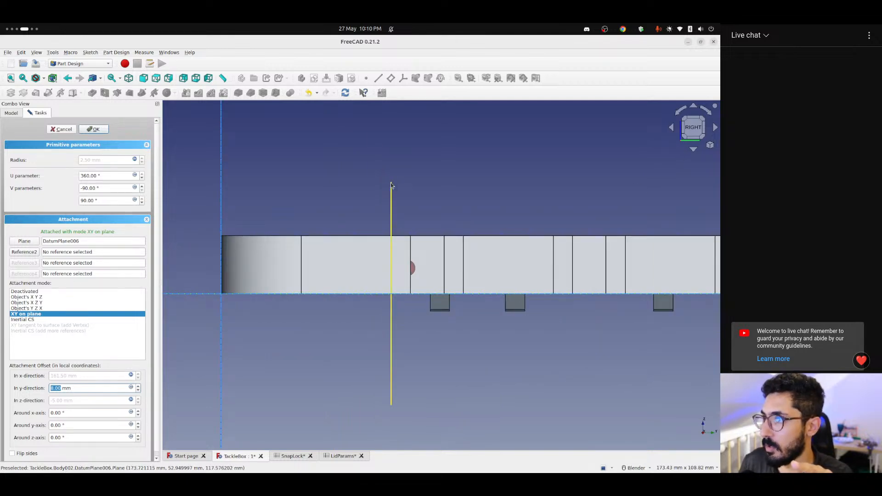
{"action": "middle_click_drag", "start_coordinate": [391, 186], "coordinate": [385, 207]}
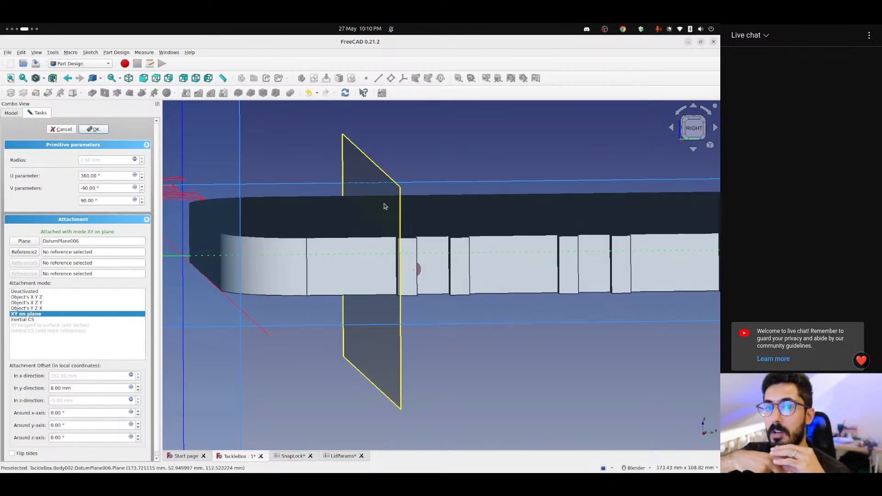
{"action": "left_click", "coordinate": [693, 128]}
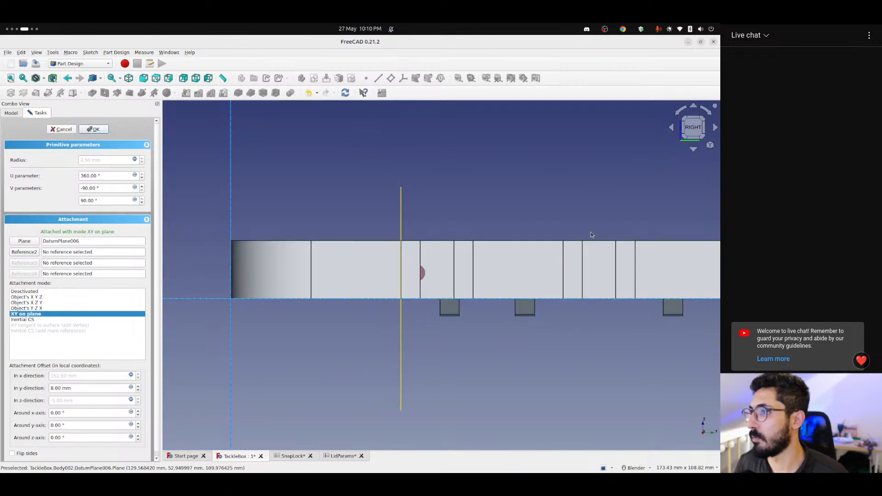
{"action": "scroll", "coordinate": [402, 294], "scroll_direction": "up", "scroll_amount": 4}
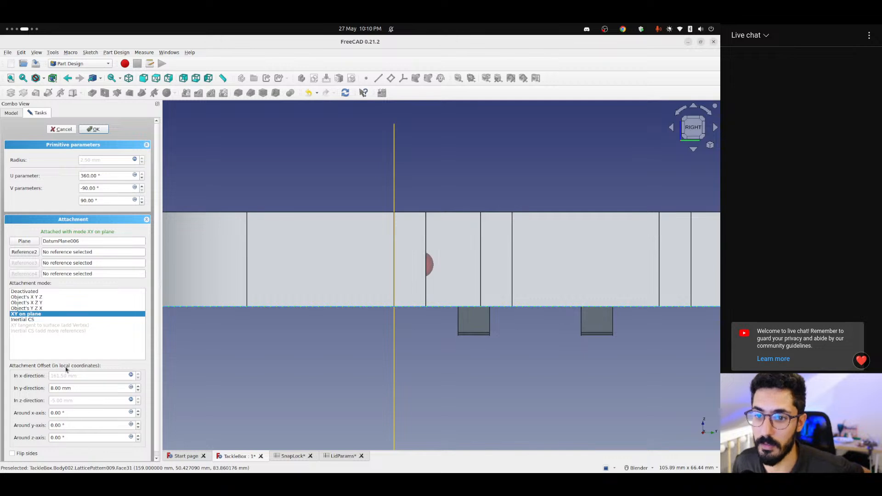
{"action": "scroll", "coordinate": [441, 258], "scroll_direction": "up", "scroll_amount": 3}
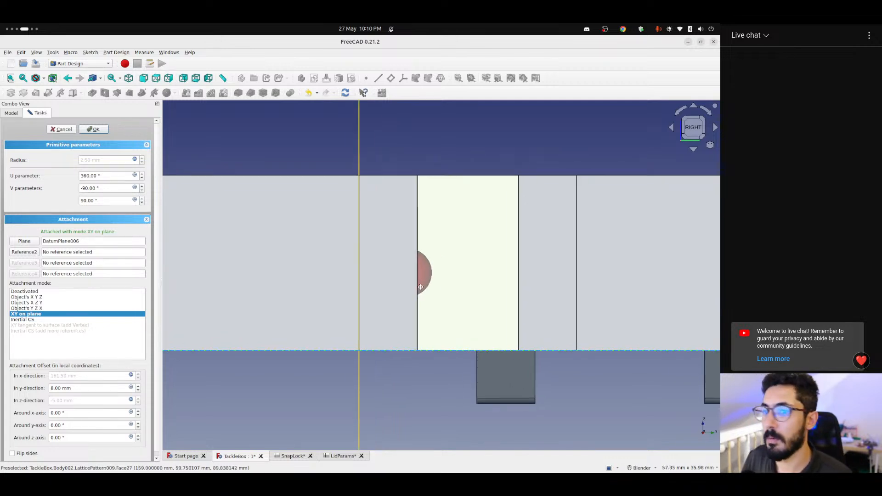
{"action": "left_click", "coordinate": [132, 388]}
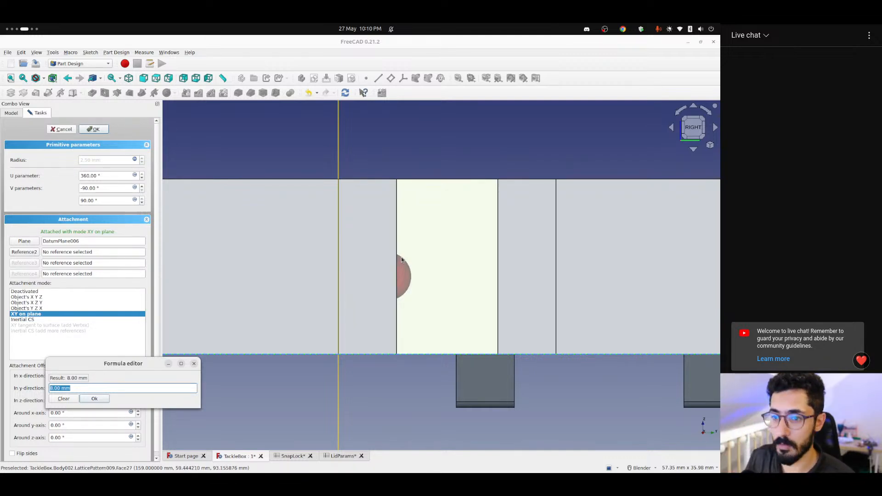
{"action": "type", "text": "<<Lid"}
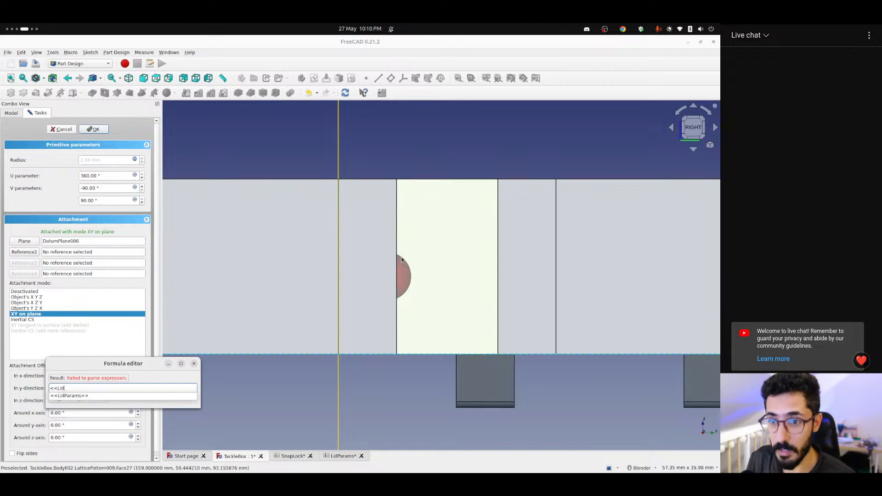
{"action": "type", "text": "Params>>.to"}
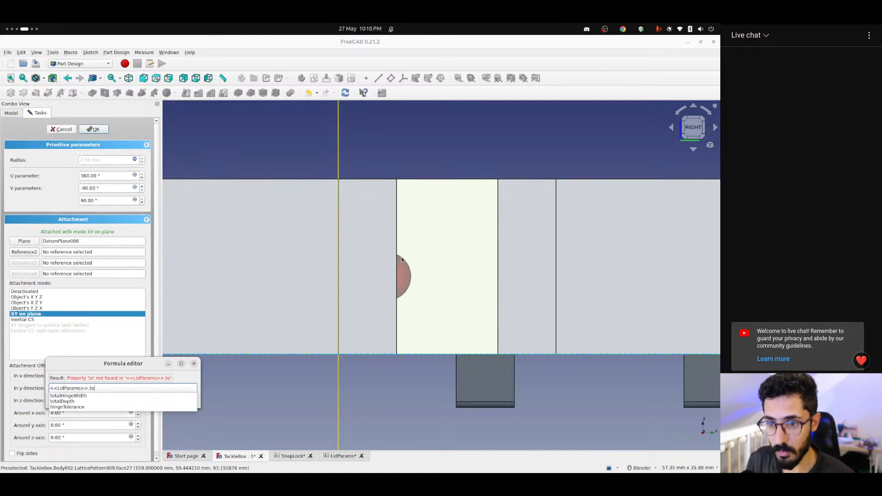
{"action": "key", "text": "Down"}
{"action": "key", "text": "Down"}
{"action": "key", "text": "Return"}
{"action": "type", "text": "/2"}
{"action": "key", "text": "Return"}
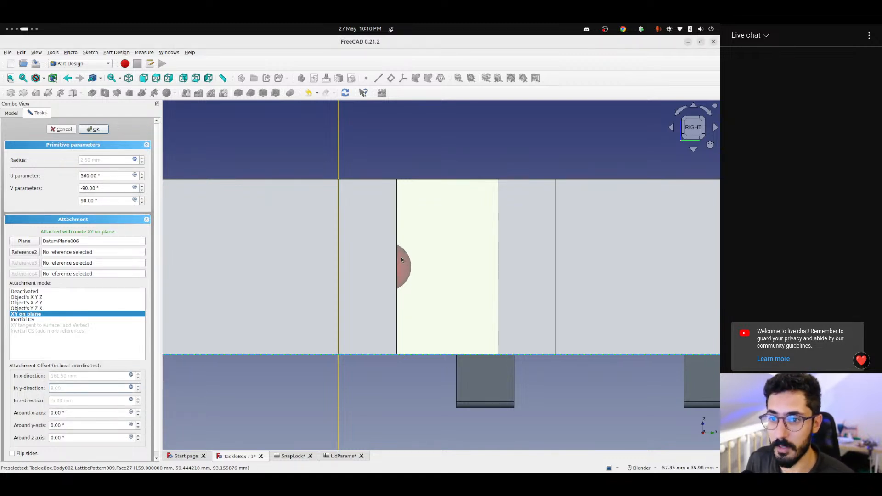
{"action": "scroll", "coordinate": [404, 342], "scroll_direction": "down", "scroll_amount": 5}
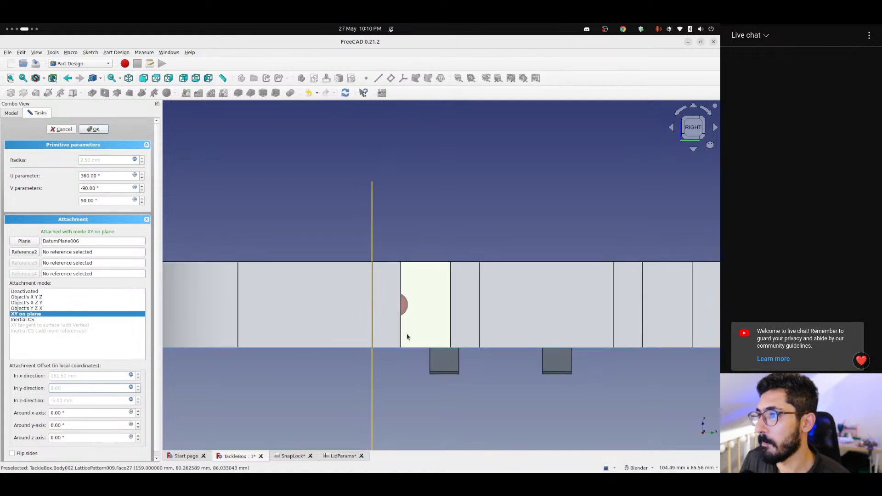
{"action": "left_click", "coordinate": [94, 129]}
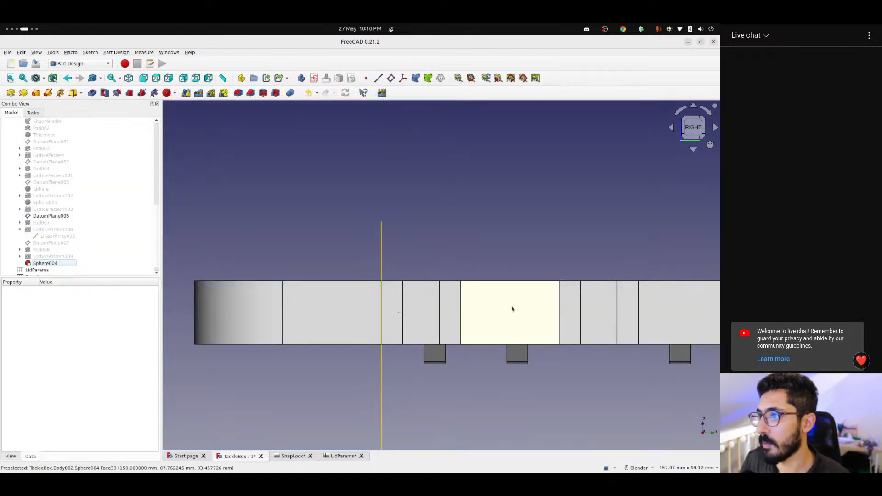
Hide DatumPlane006 so the ball recess on the lid's side is unobstructed
{"action": "left_click", "coordinate": [51, 217]}
{"action": "key", "text": "space"}
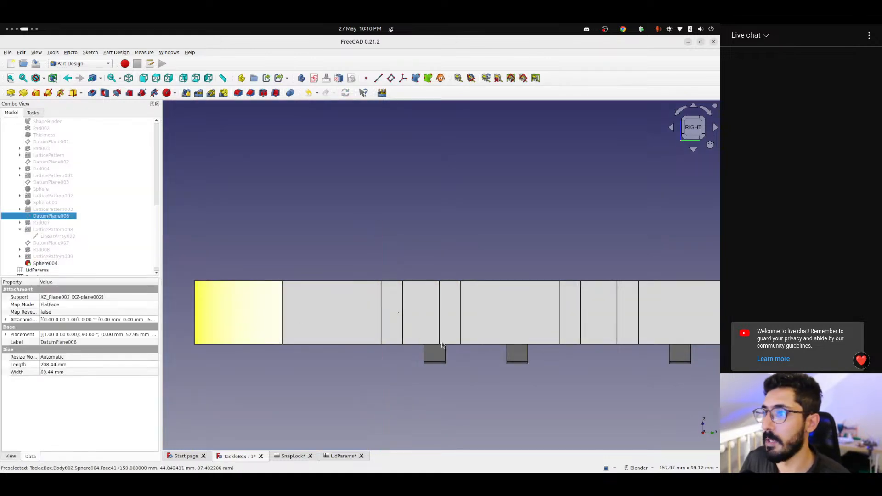
{"action": "middle_click_drag", "start_coordinate": [450, 299], "coordinate": [418, 359]}
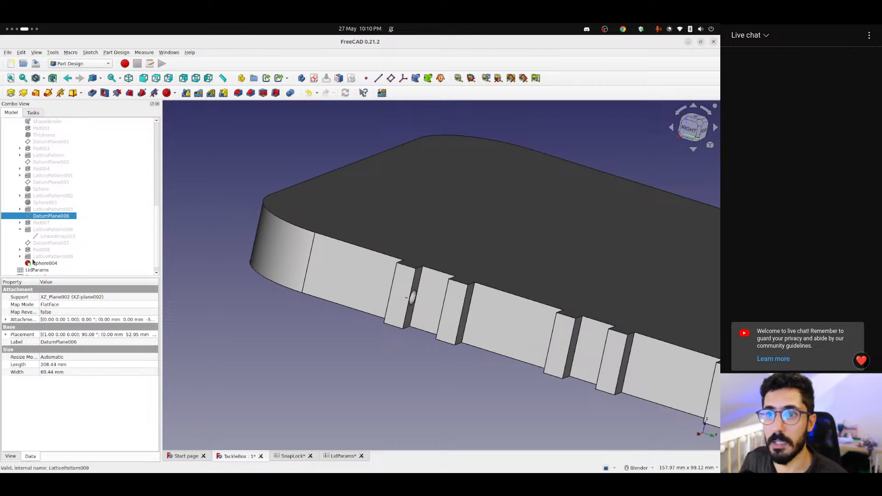
Create a lattice pattern of Sphere004 using the LinearArray003 placements
{"action": "left_click", "coordinate": [51, 263]}
{"action": "left_click", "coordinate": [52, 237], "text": "ctrl"}
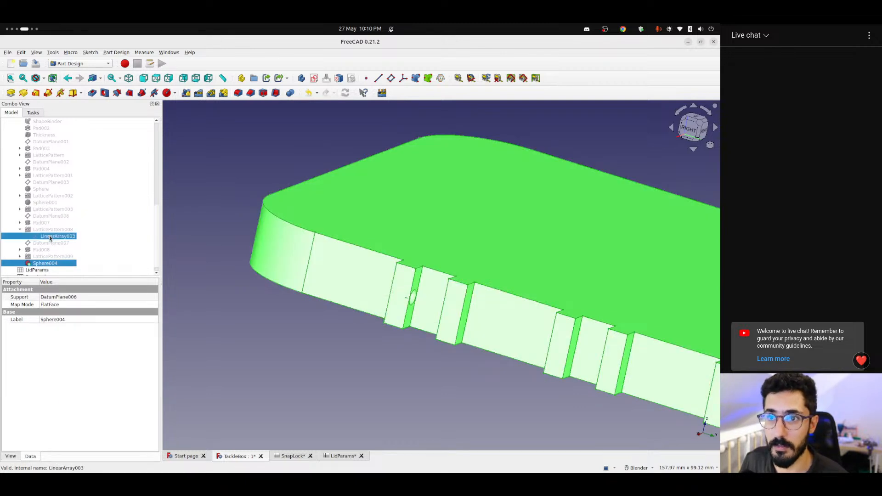
{"action": "left_click", "coordinate": [382, 93]}
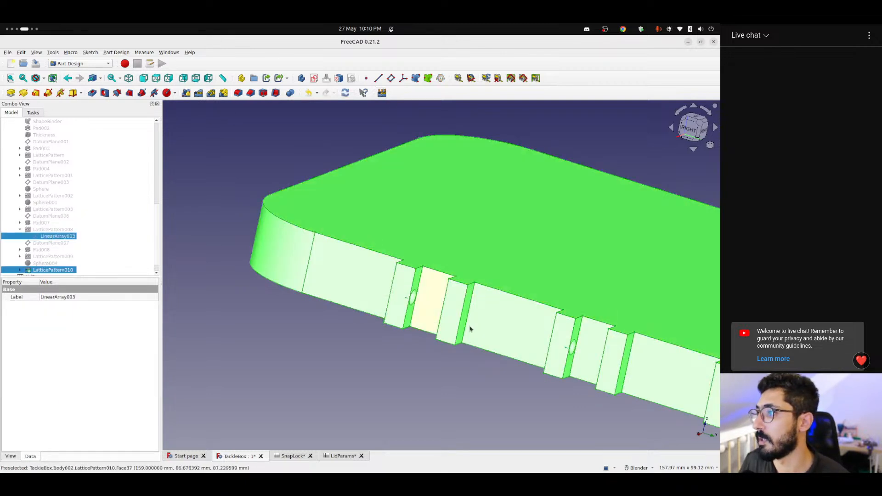
Examine the patterned ball recesses and the lock tab faces along the lid's side up close
{"action": "middle_click_drag", "start_coordinate": [429, 303], "coordinate": [513, 299]}
{"action": "left_click", "coordinate": [384, 362]}
{"action": "middle_click_drag", "start_coordinate": [384, 362], "coordinate": [531, 317]}
{"action": "scroll", "coordinate": [321, 203], "scroll_direction": "up", "scroll_amount": 8}
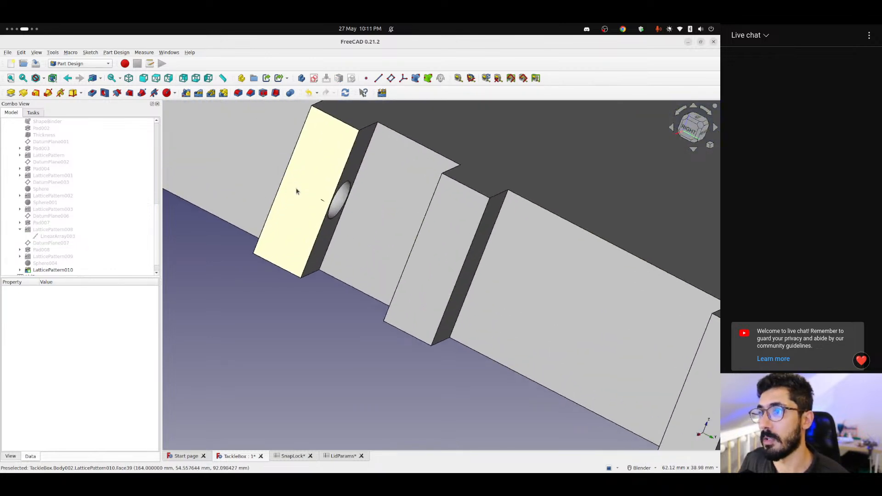
{"action": "middle_click_drag", "start_coordinate": [307, 162], "coordinate": [351, 211]}
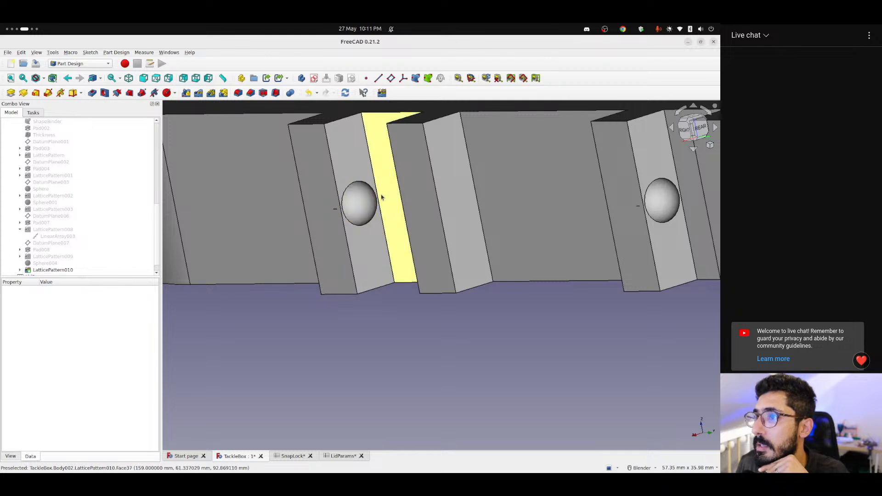
{"action": "left_click", "coordinate": [332, 152]}
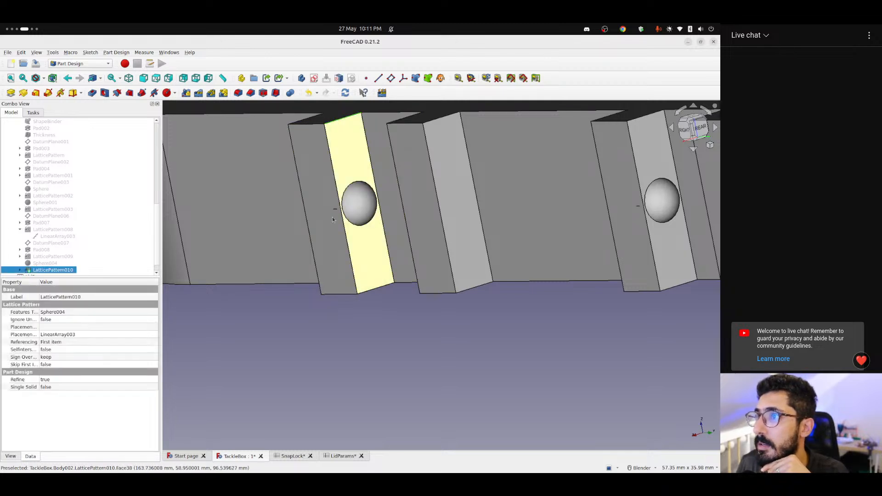
Review totalDepth in the LidParams spreadsheet, and the totalThickness formula and thickness cells in the SnapLock spreadsheet
{"action": "left_click", "coordinate": [342, 456]}
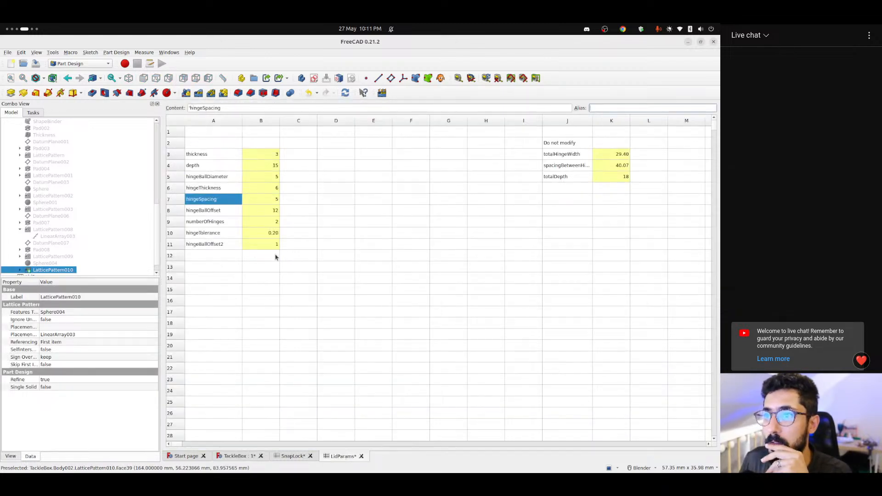
{"action": "left_click", "coordinate": [565, 178]}
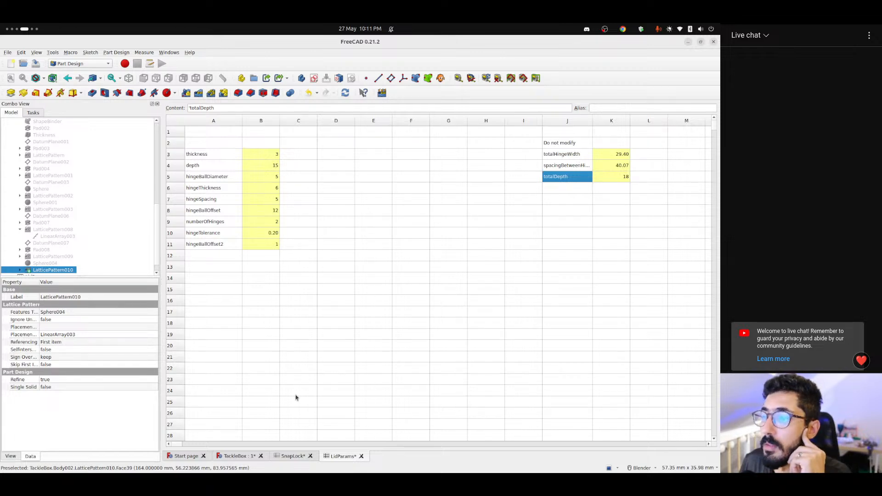
{"action": "left_click", "coordinate": [293, 457]}
{"action": "left_click", "coordinate": [609, 167]}
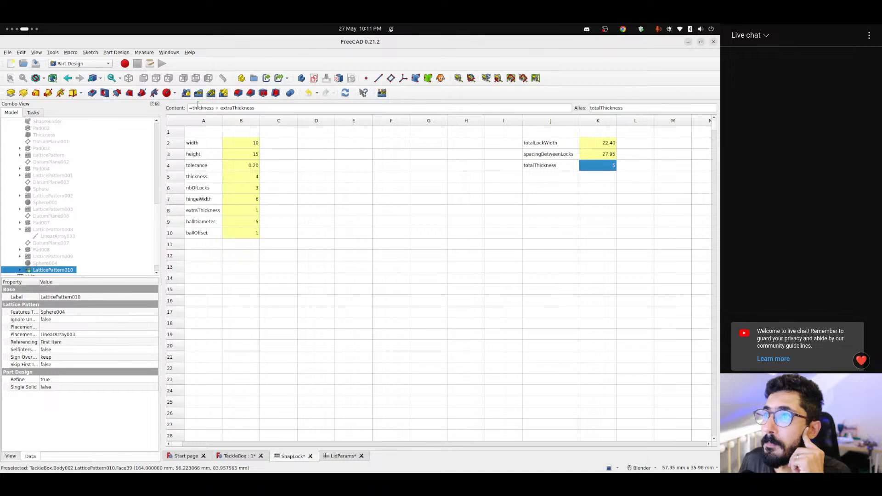
{"action": "left_click", "coordinate": [197, 108]}
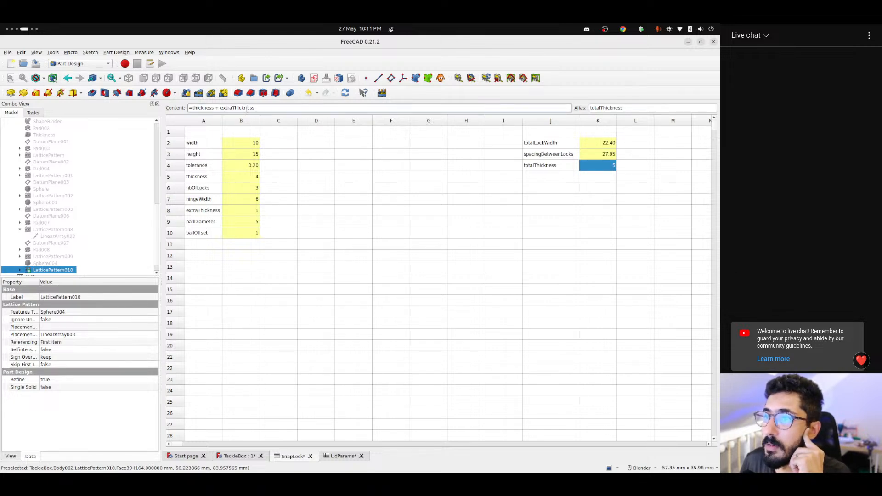
{"action": "left_click", "coordinate": [204, 177]}
{"action": "left_click", "coordinate": [248, 179]}
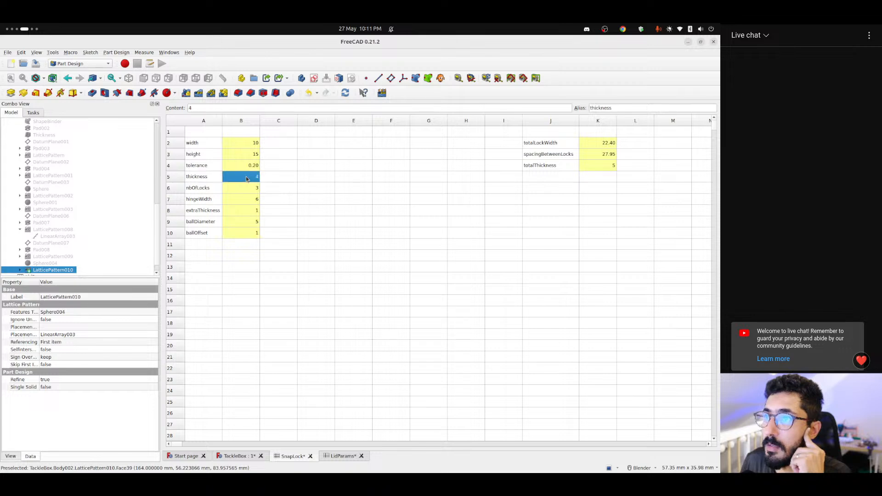
{"action": "left_click", "coordinate": [205, 177]}
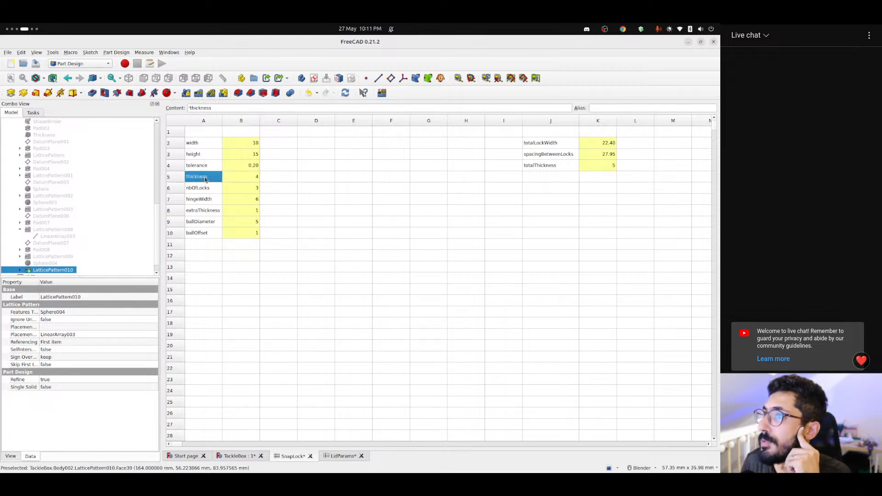
{"action": "left_click", "coordinate": [246, 181]}
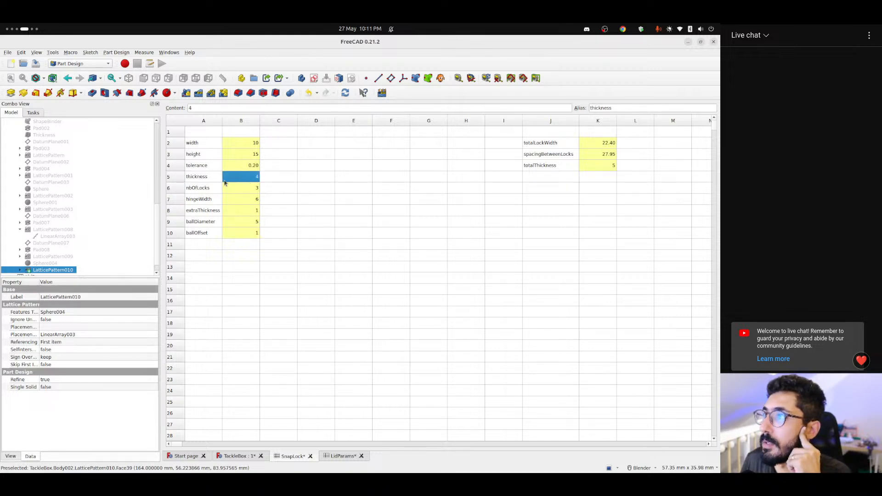
Move the thickness label and its aliased value from A5:B5 to J5:K5, below totalThickness in the SnapLock spreadsheet
{"action": "left_click_drag", "start_coordinate": [215, 181], "coordinate": [248, 183]}
{"action": "key", "text": "ctrl+c"}
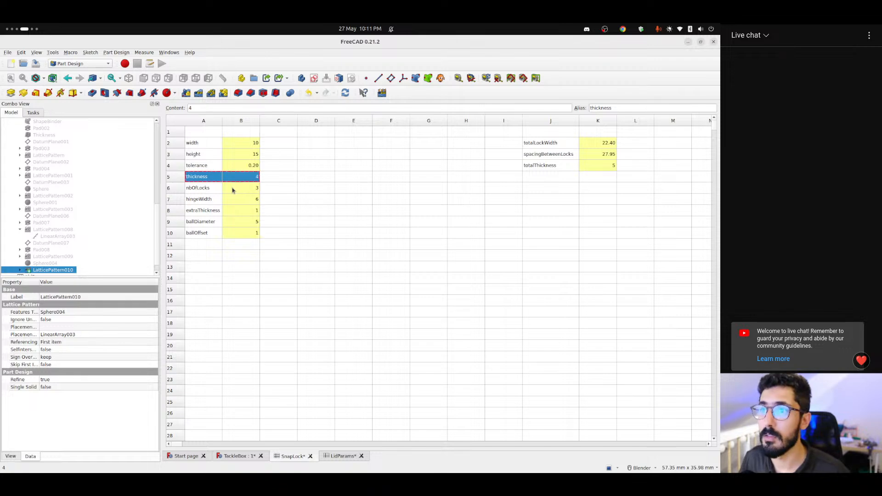
{"action": "left_click", "coordinate": [536, 179]}
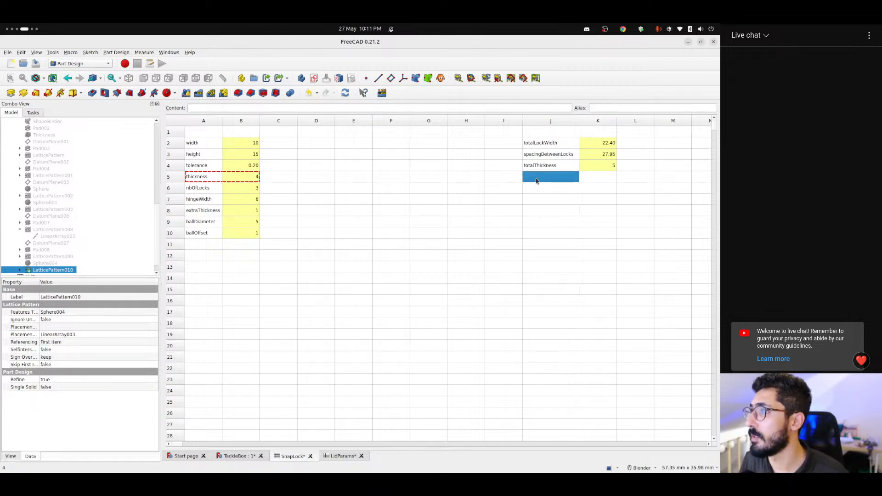
{"action": "key", "text": "ctrl+v"}
{"action": "left_click", "coordinate": [605, 174]}
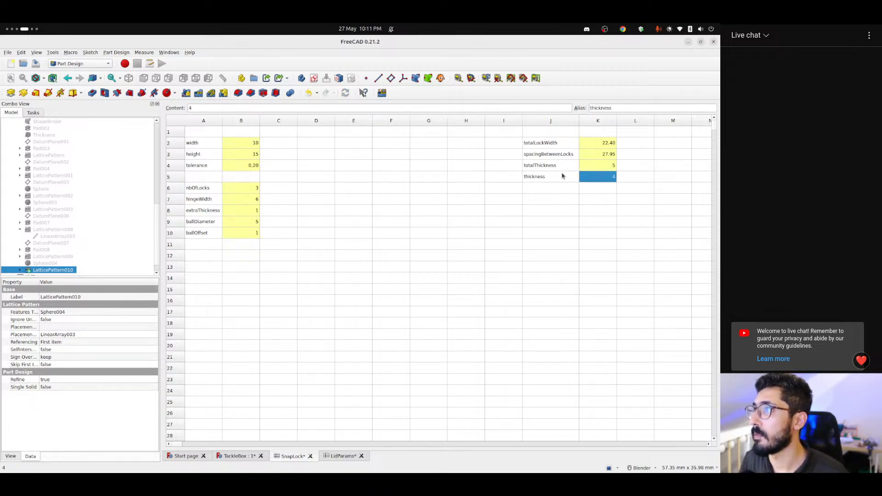
Enter a new thickness label in cell A5 with the value 4 in B5
{"action": "left_click", "coordinate": [193, 178]}
{"action": "type", "text": "thickness"}
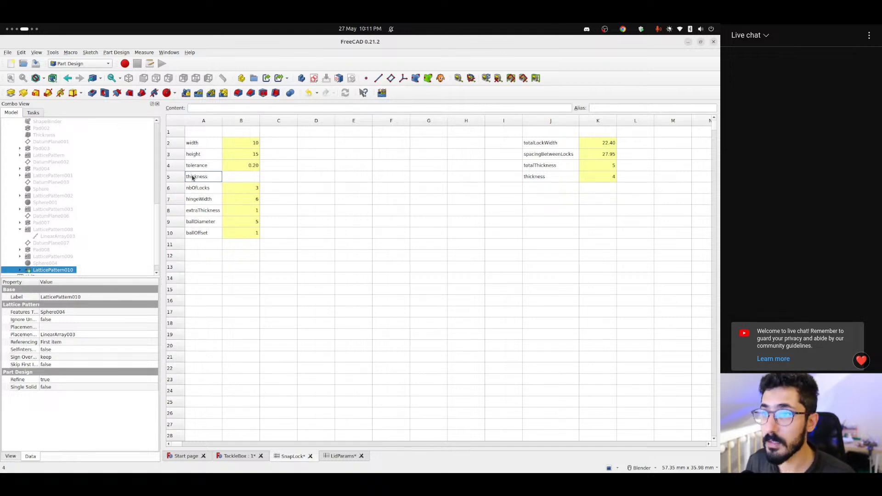
{"action": "key", "text": "Tab"}
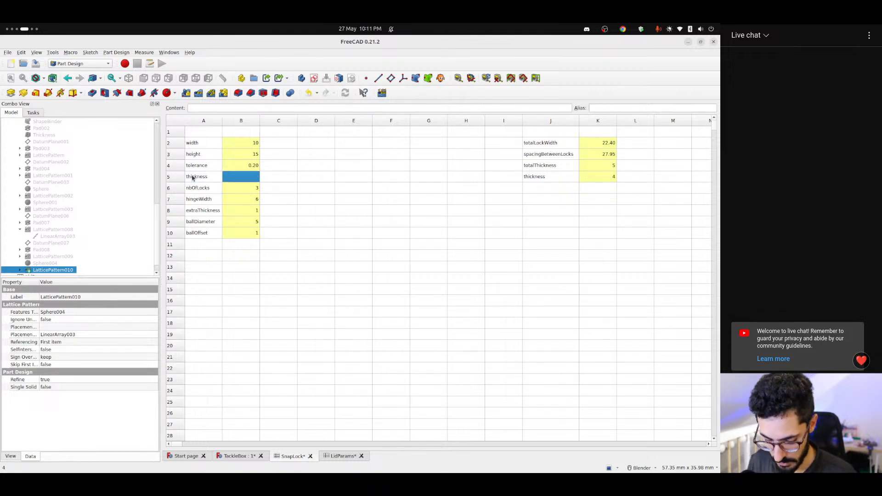
{"action": "type", "text": "4"}
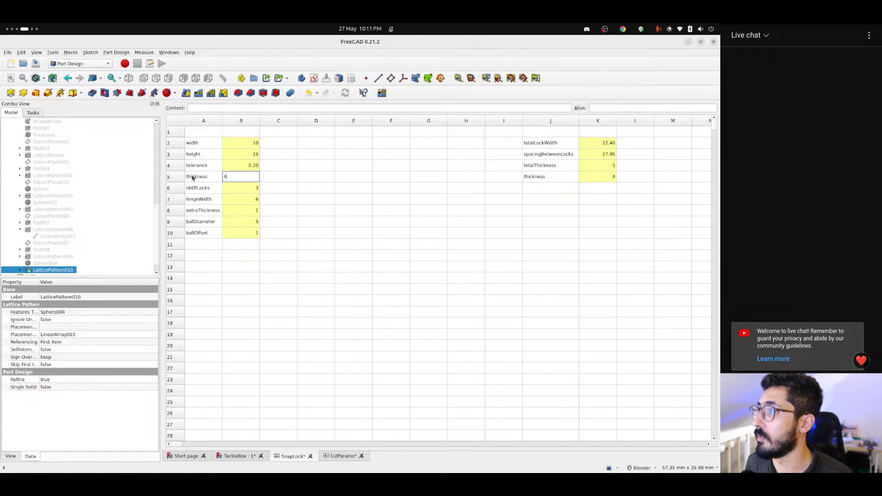
{"action": "key", "text": "Return"}
Give the new thickness value in cell B5 the alias thicknessInput
{"action": "left_click", "coordinate": [212, 180]}
{"action": "left_click", "coordinate": [251, 177]}
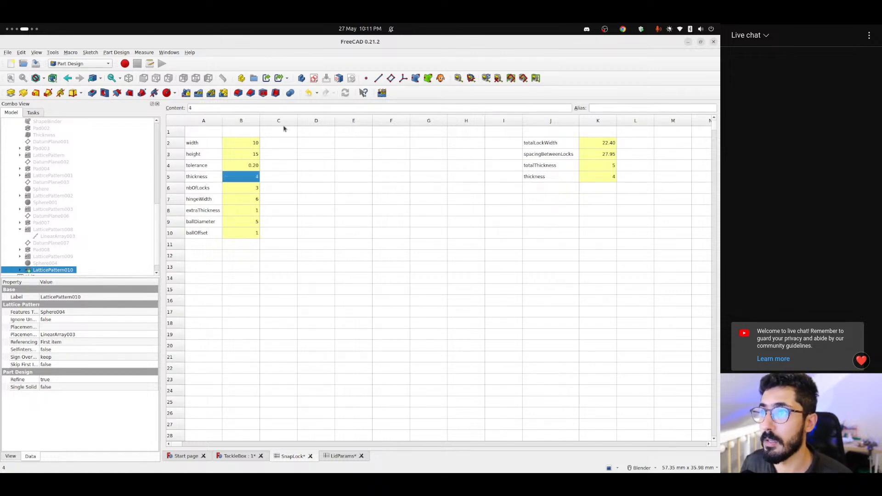
{"action": "left_click", "coordinate": [600, 108]}
{"action": "type", "text": "thi"}
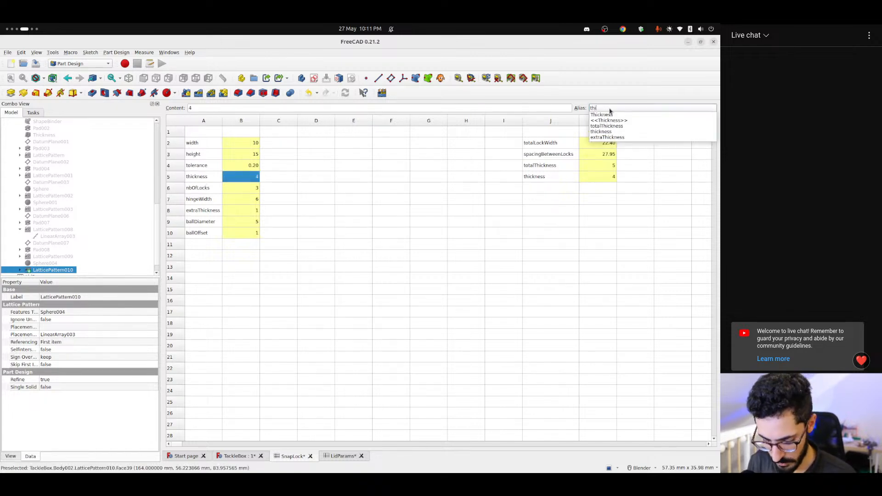
{"action": "type", "text": "ckness"}
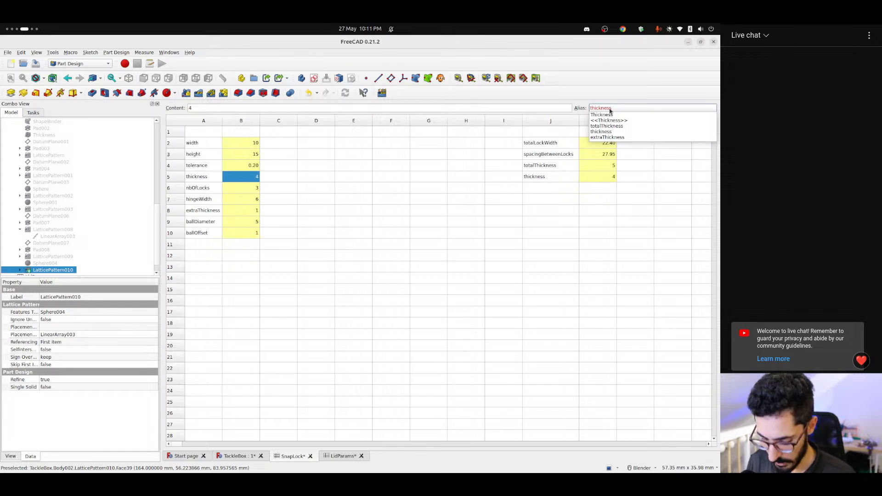
{"action": "type", "text": "Input"}
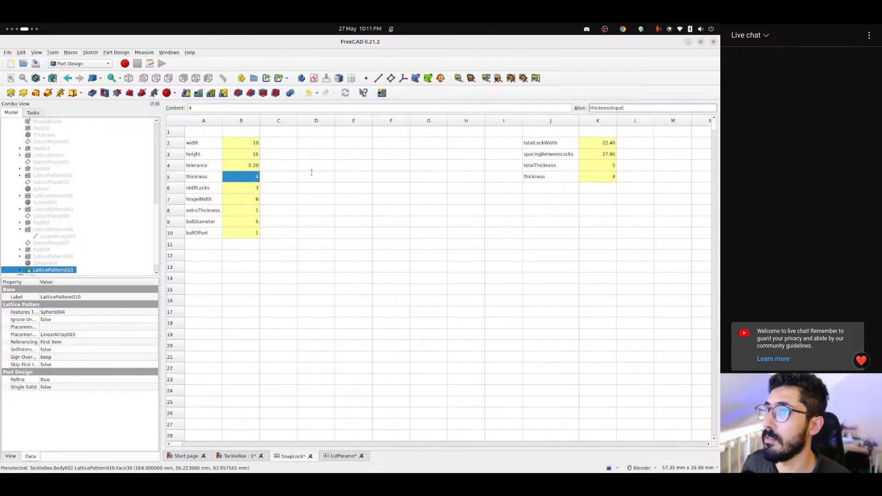
Try to set the thickness value in cell K5 to the formula =max(ballDiameter + 2, thickness)
{"action": "left_click", "coordinate": [277, 180]}
{"action": "left_click", "coordinate": [254, 180]}
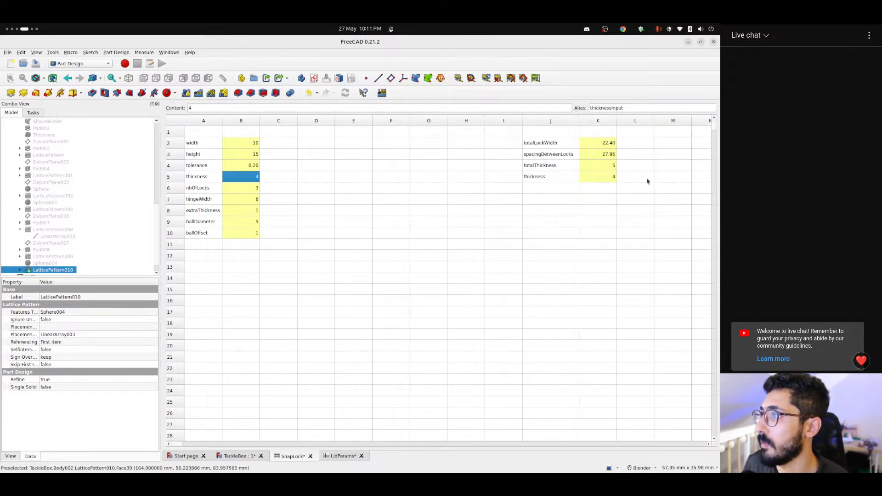
{"action": "left_click", "coordinate": [591, 182]}
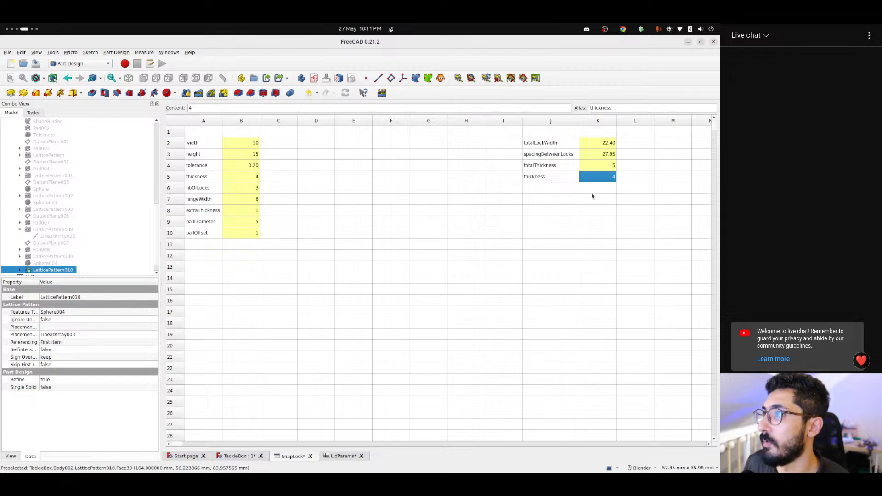
{"action": "double_click", "coordinate": [220, 107]}
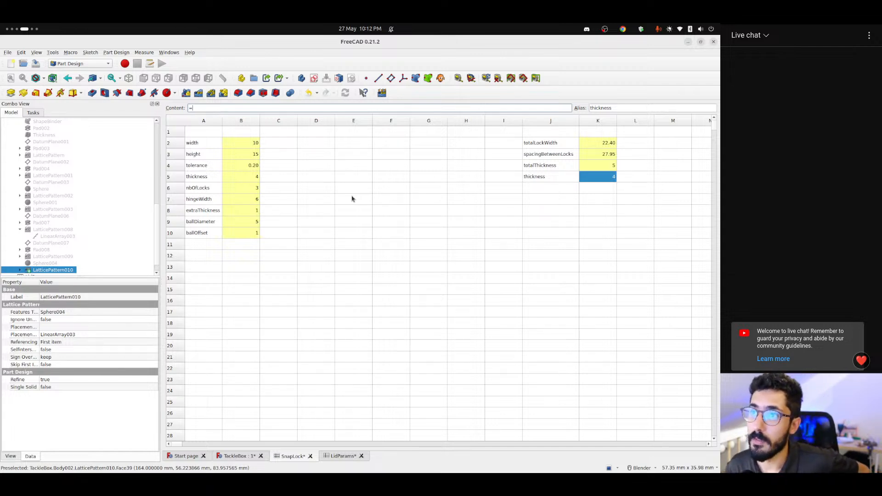
{"action": "type", "text": "="}
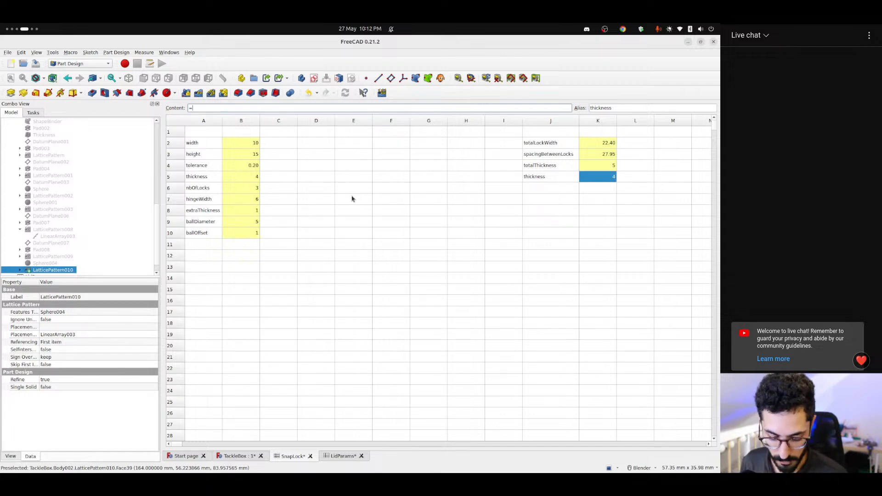
{"action": "type", "text": "max"}
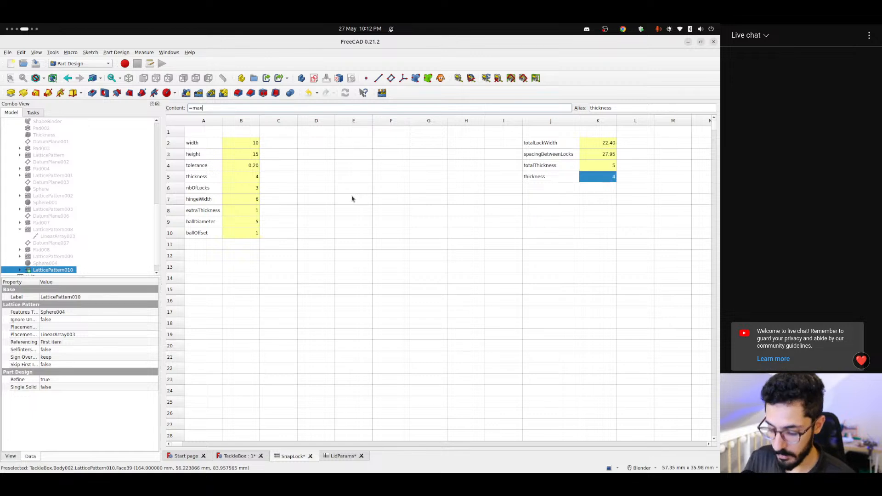
{"action": "type", "text": "("}
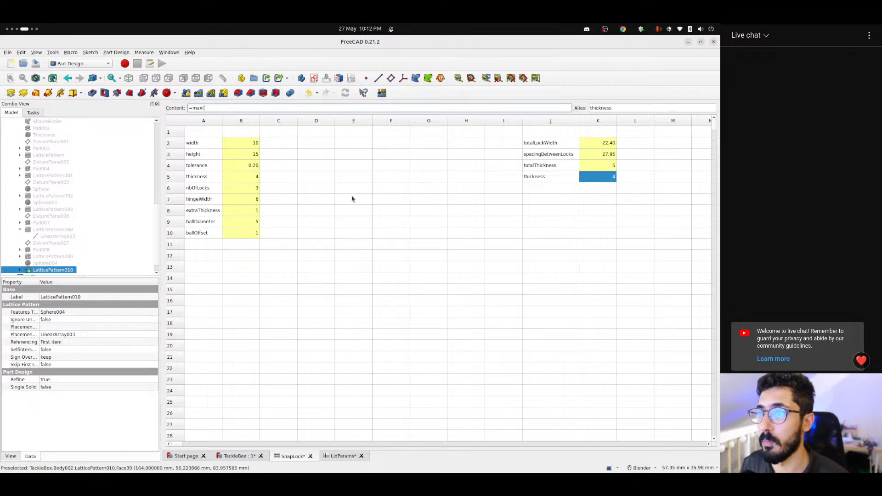
{"action": "type", "text": "ballDiameter + 2,"}
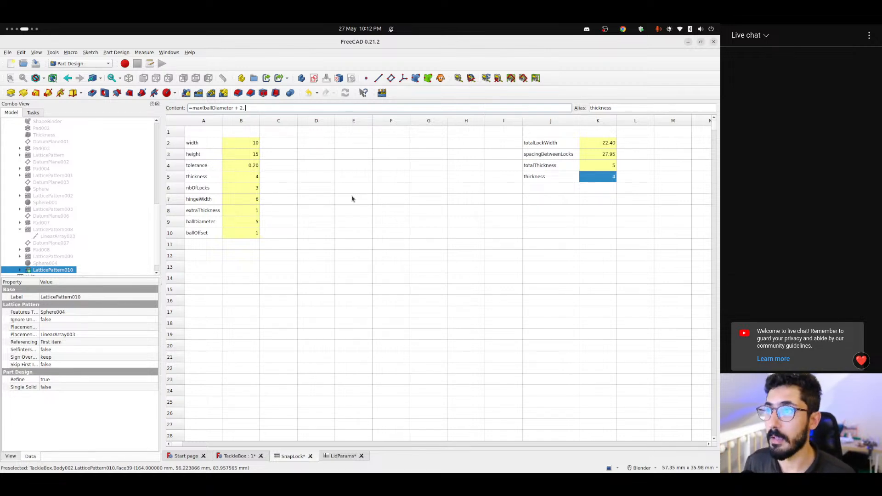
{"action": "type", "text": "thicknessInput"}
{"action": "key", "text": "Down"}
{"action": "key", "text": "Down"}
{"action": "key", "text": "Down"}
{"action": "key", "text": "Down"}
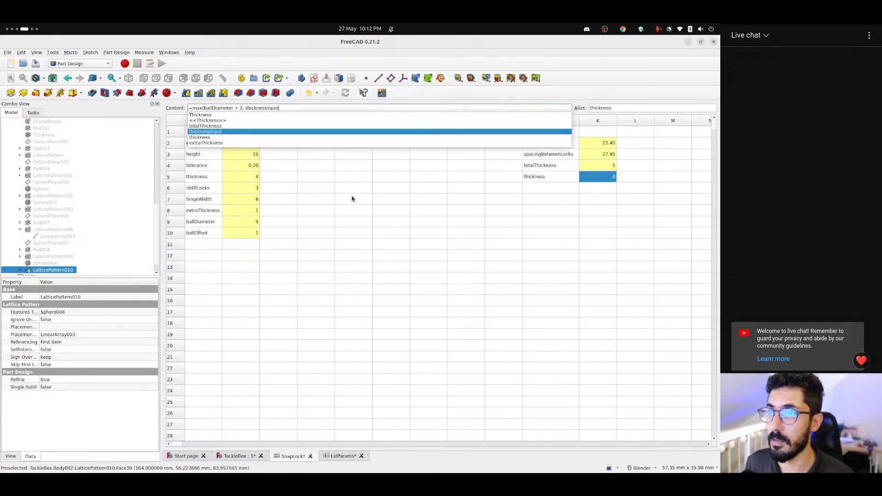
{"action": "key", "text": "Down"}
{"action": "key", "text": "Return"}
{"action": "type", "text": ")"}
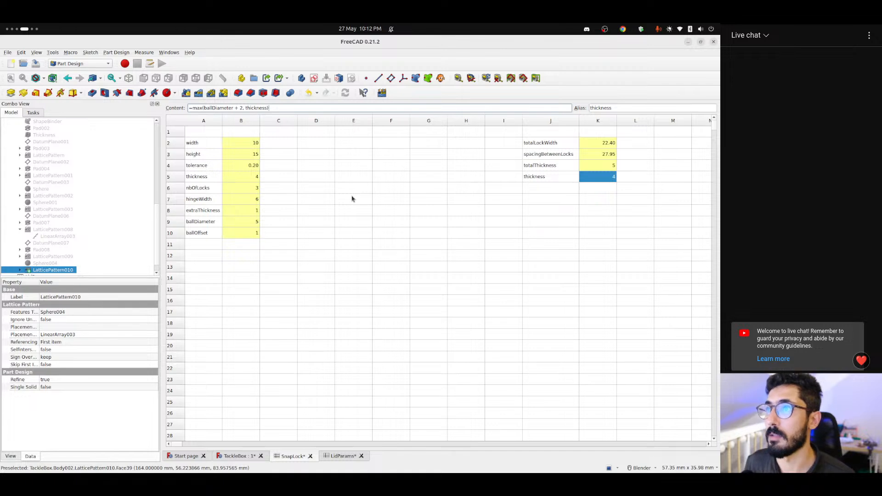
{"action": "key", "text": "Return"}
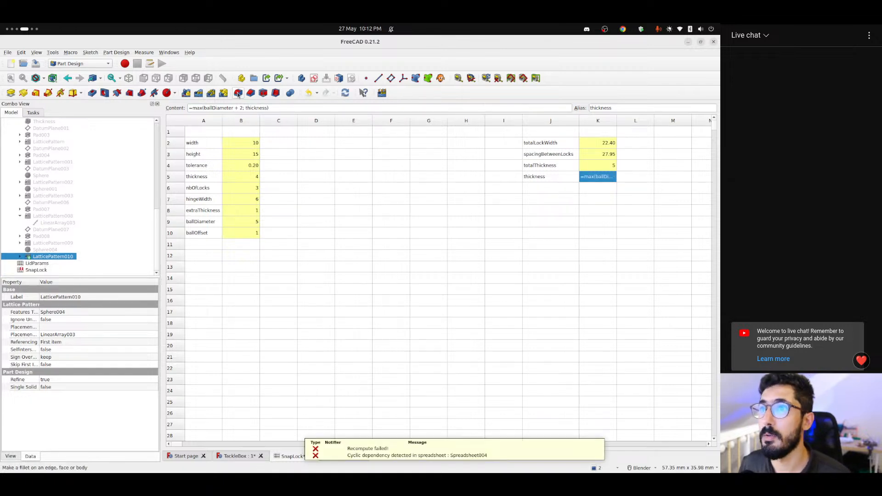
Try re-entering the max formula in cell K5 with a comma as the argument separator
{"action": "left_click", "coordinate": [596, 195]}
{"action": "left_click", "coordinate": [597, 183]}
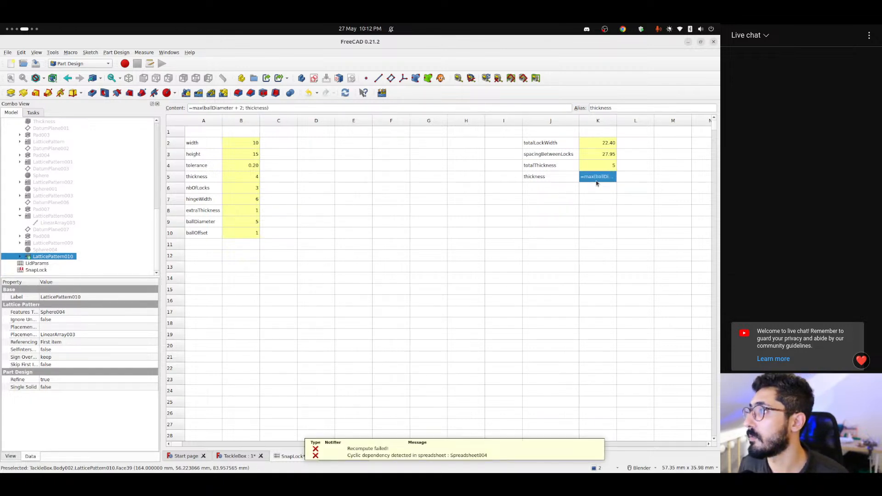
{"action": "left_click", "coordinate": [241, 108]}
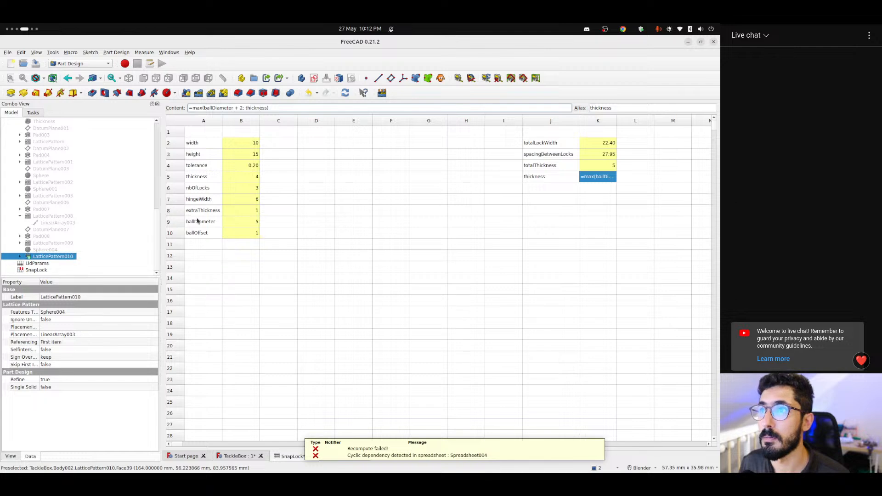
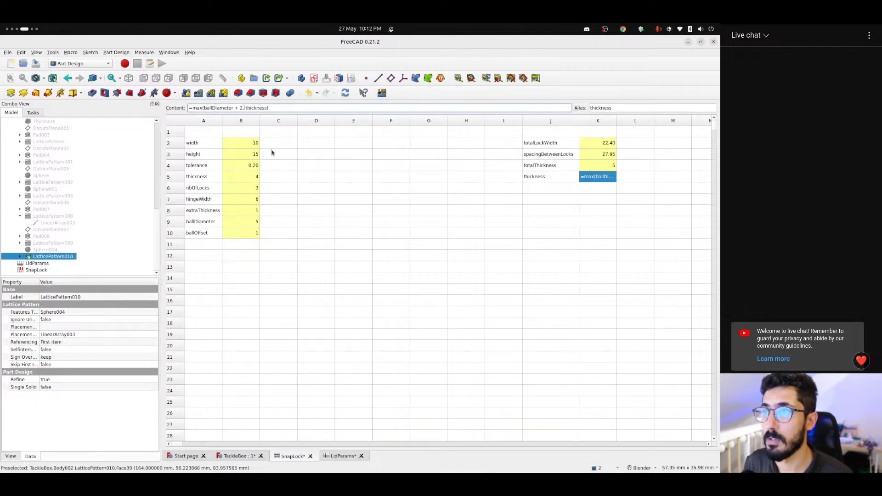
{"action": "key", "text": "Return"}
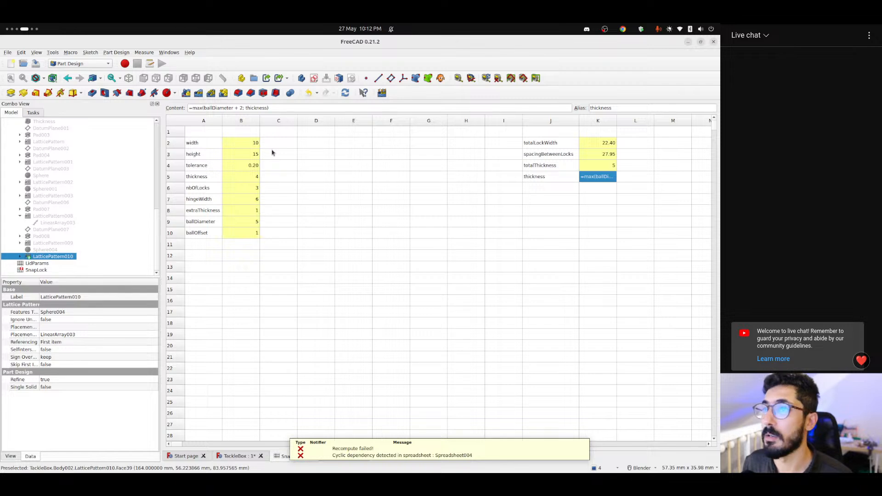
Try to rewrite the formula in cell K5 so max compares ballDiameter + 2 with thicknessInput instead of thickness
{"action": "left_click", "coordinate": [549, 189]}
{"action": "left_click", "coordinate": [550, 176]}
{"action": "left_click", "coordinate": [597, 176]}
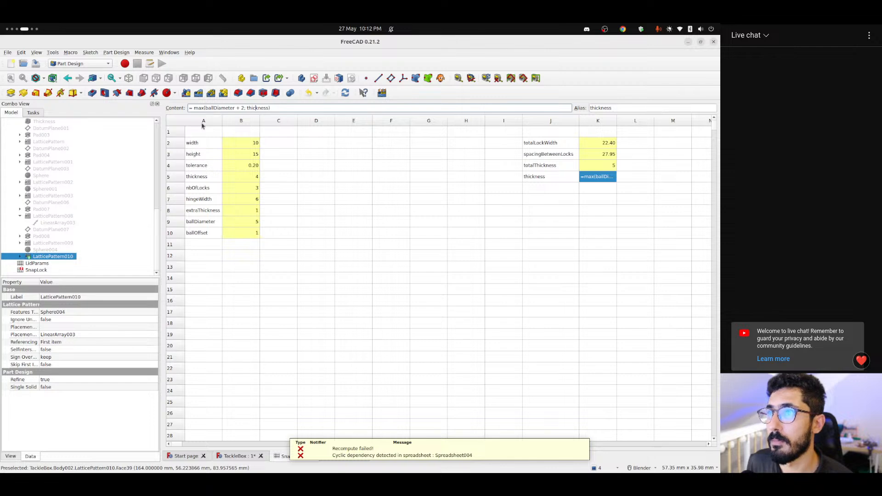
{"action": "key", "text": "BackSpace"}
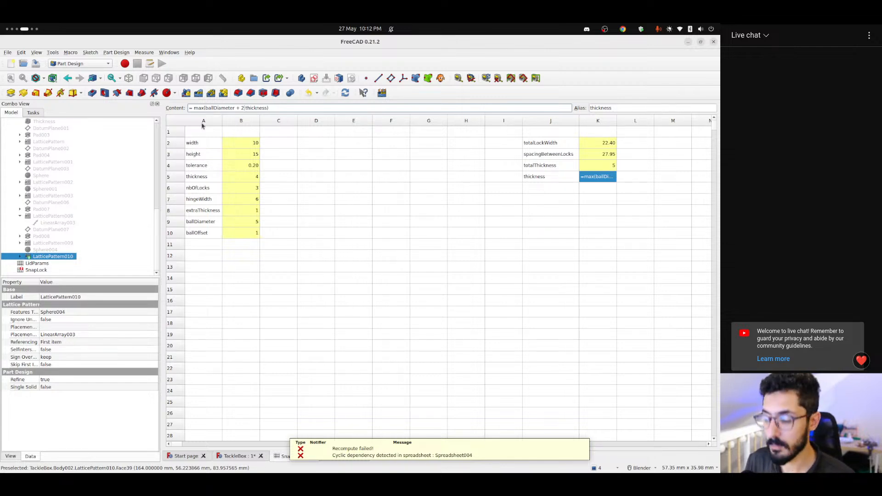
{"action": "type", "text": ","}
{"action": "key", "text": "shift+End"}
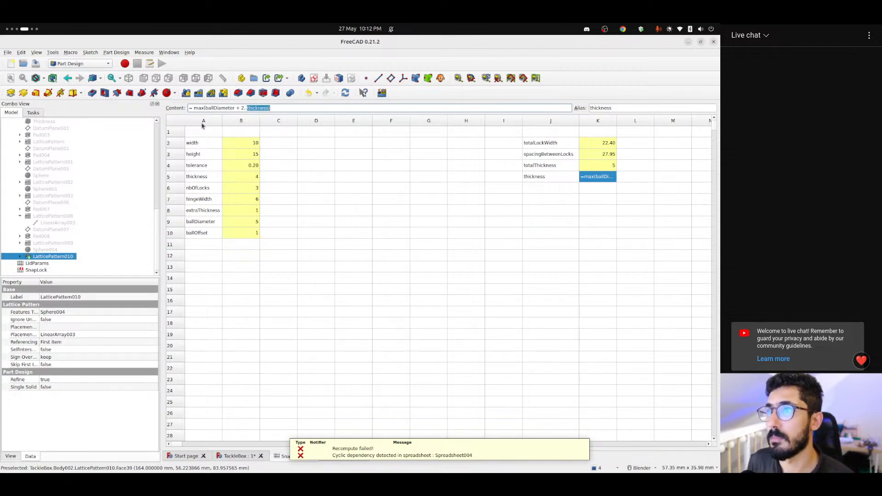
{"action": "key", "text": "Delete"}
{"action": "type", "text": "thic"}
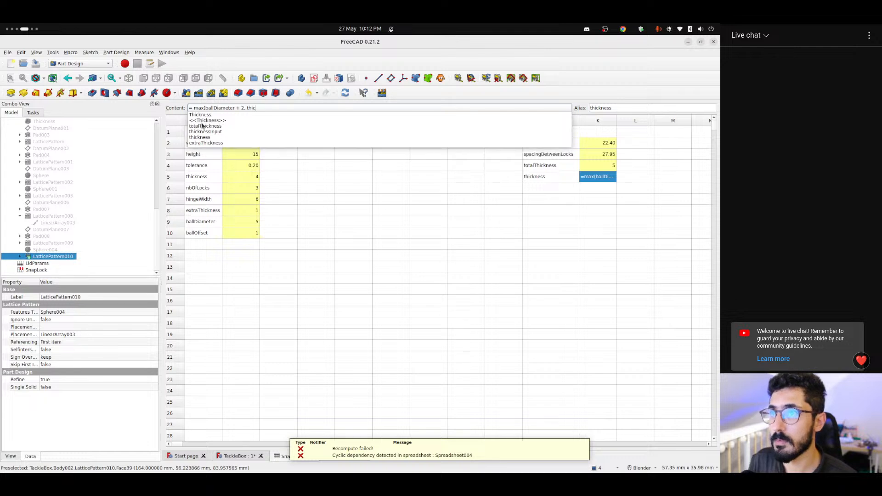
{"action": "key", "text": "Down"}
{"action": "key", "text": "Down"}
{"action": "key", "text": "Down"}
{"action": "key", "text": "Down"}
{"action": "key", "text": "Down"}
{"action": "key", "text": "Up"}
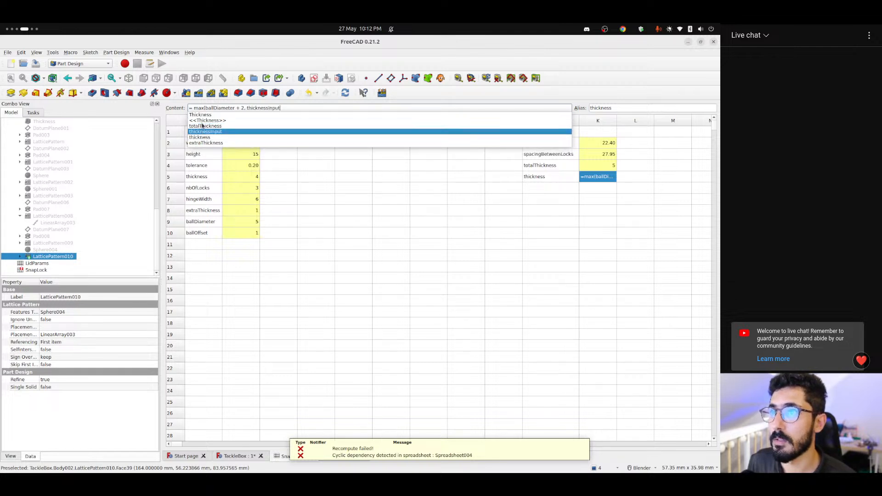
{"action": "key", "text": "Return"}
{"action": "key", "text": "Return"}
Clear the contents of the derived thickness cell K5
{"action": "type", "text": ")"}
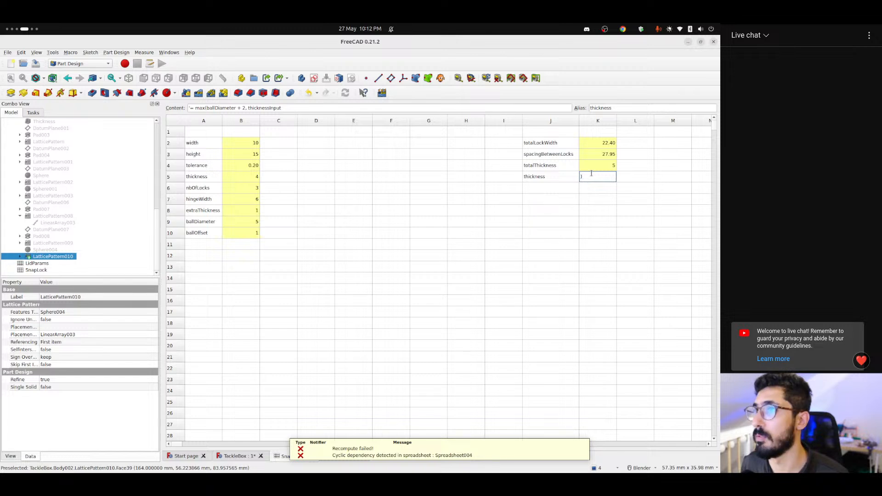
{"action": "key", "text": "BackSpace"}
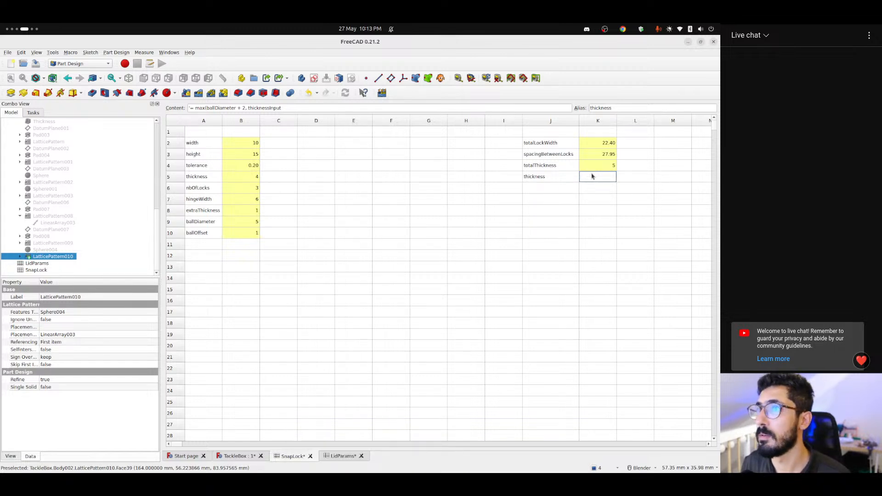
{"action": "key", "text": "Return"}
Set the derived thickness in cell K5 to =max(ballDiameter + 2, thicknessInput) and check it against the input cell B5
{"action": "left_click", "coordinate": [603, 179]}
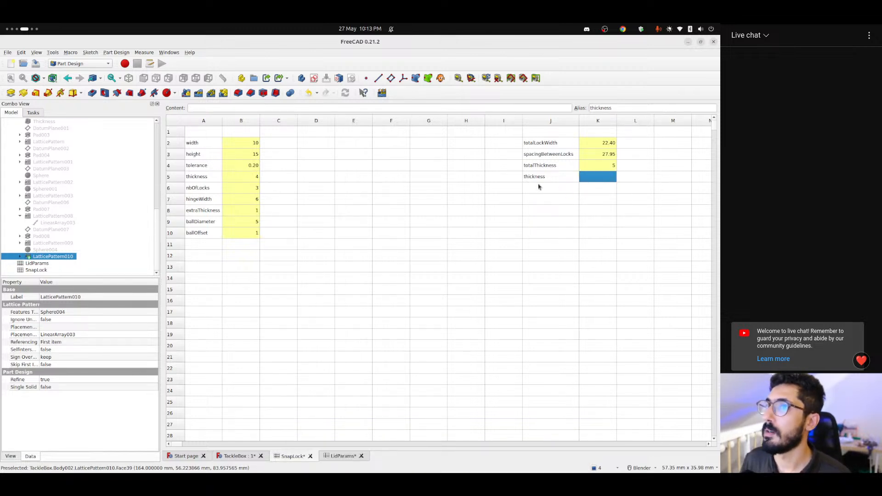
{"action": "left_click", "coordinate": [295, 107]}
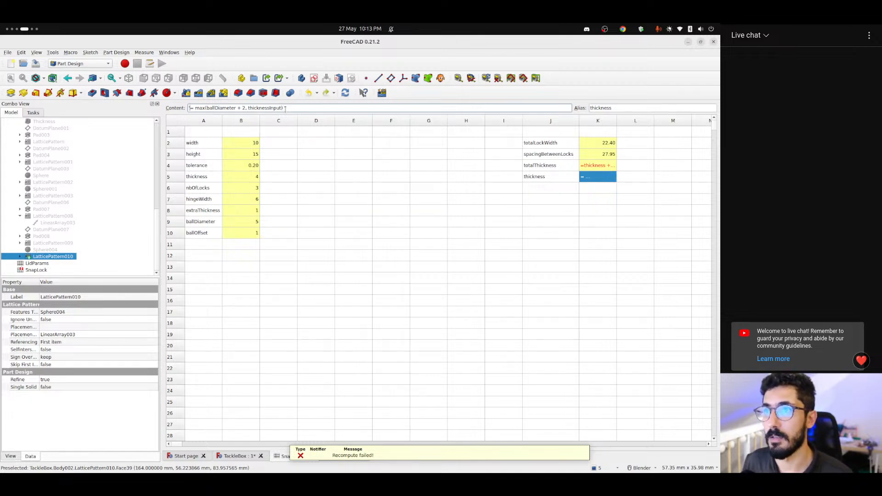
{"action": "key", "text": "BackSpace"}
{"action": "key", "text": "Return"}
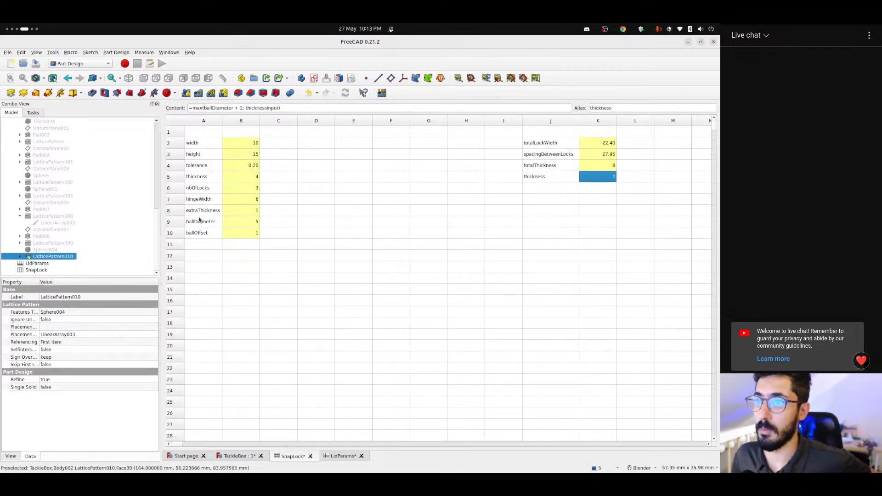
{"action": "left_click", "coordinate": [222, 179]}
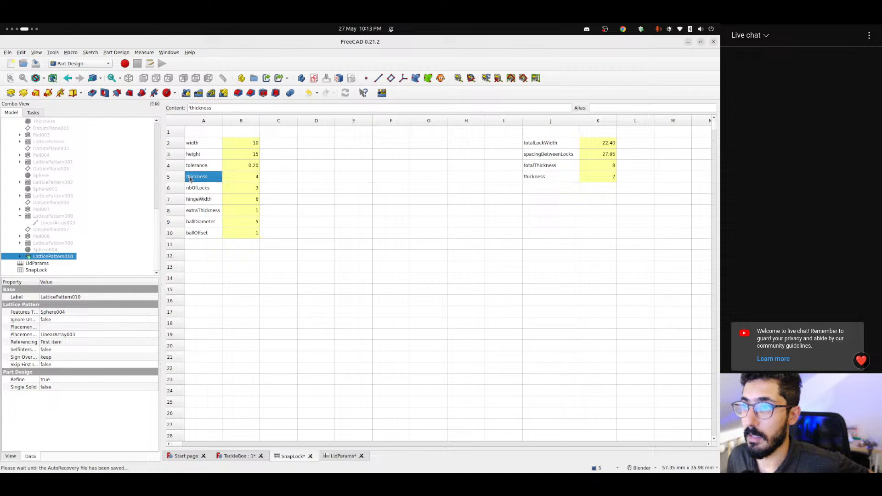
{"action": "left_click", "coordinate": [246, 178]}
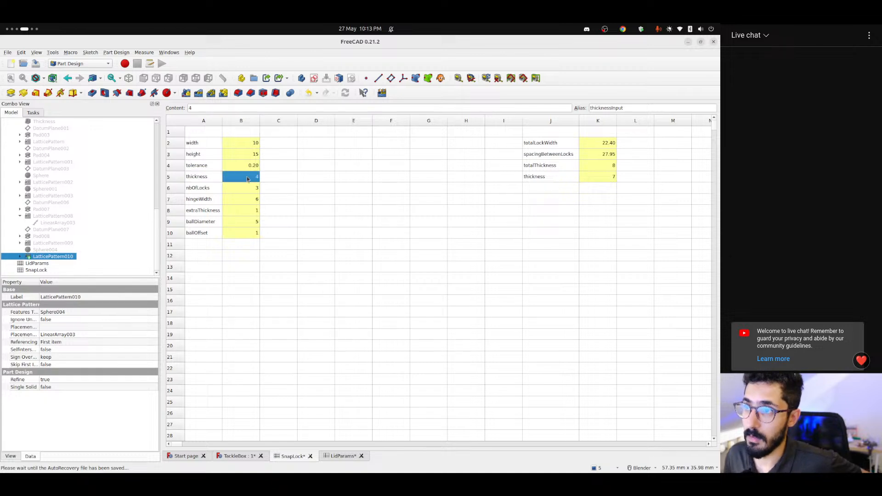
{"action": "left_click", "coordinate": [603, 178]}
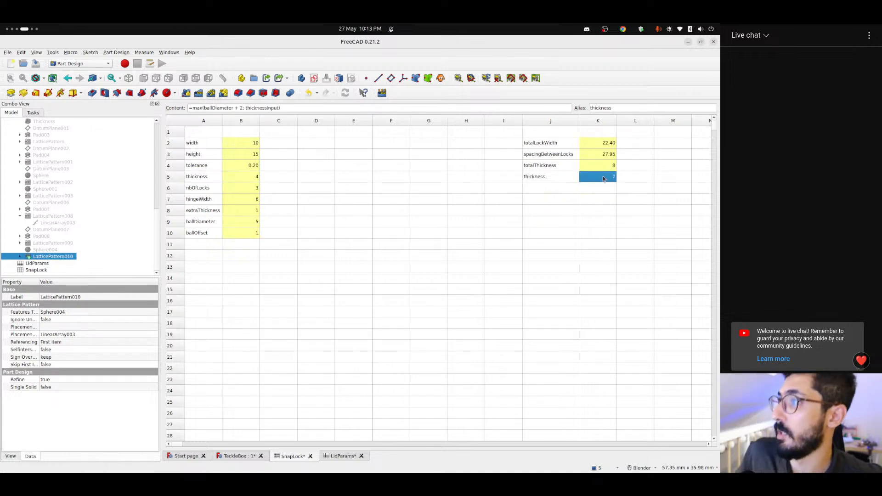
Examine the max formula of the computed thickness cell in the SnapLock spreadsheet, including its ballDiameter + 2 and thicknessInput arguments
{"action": "left_click", "coordinate": [204, 108]}
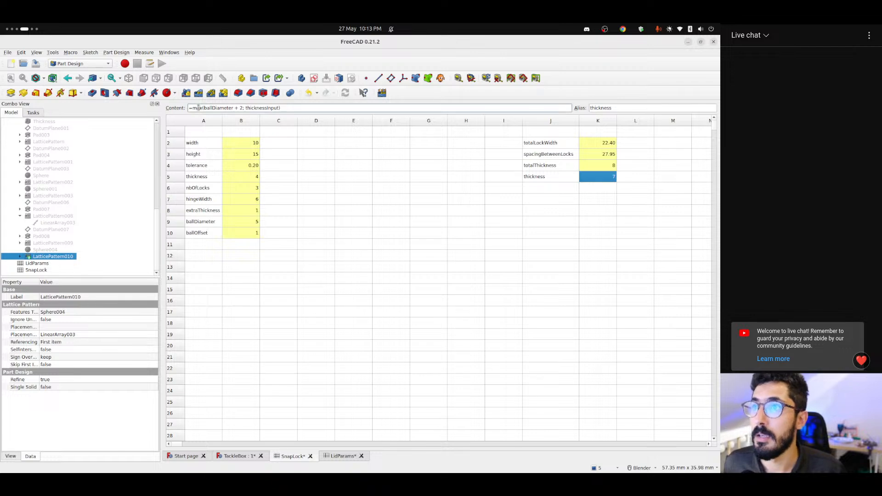
{"action": "left_click_drag", "start_coordinate": [204, 108], "coordinate": [243, 108]}
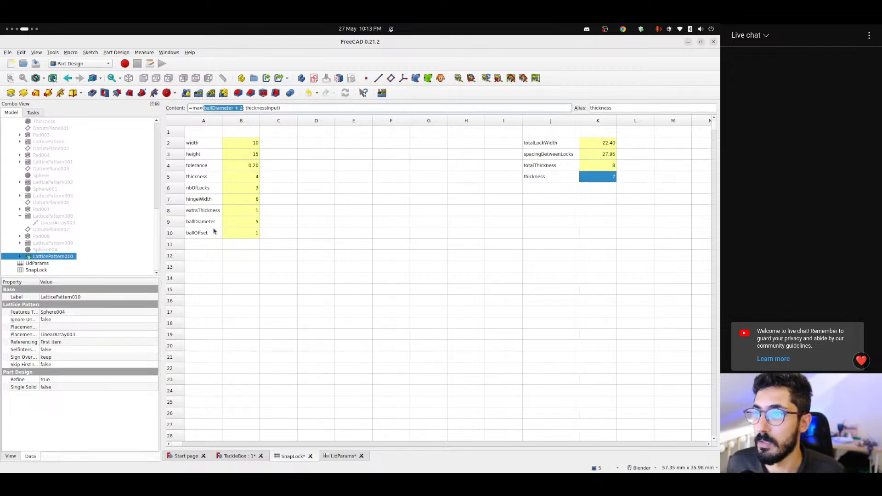
{"action": "double_click", "coordinate": [261, 108]}
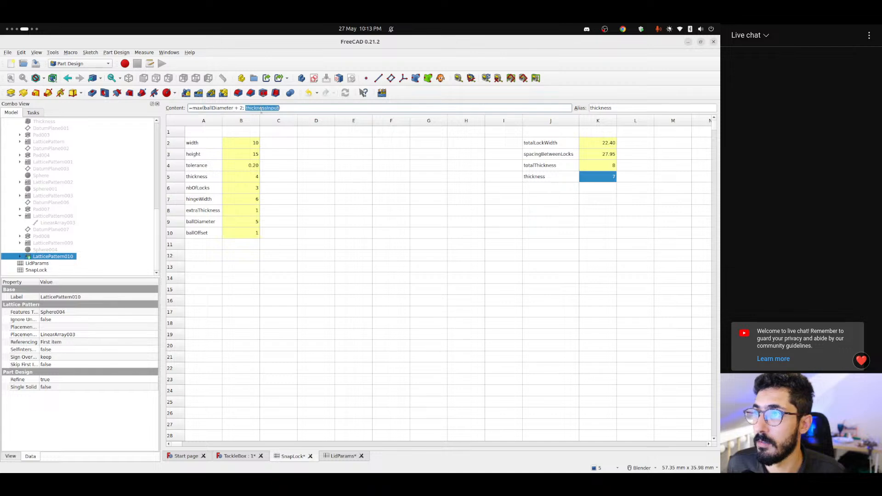
{"action": "double_click", "coordinate": [196, 108]}
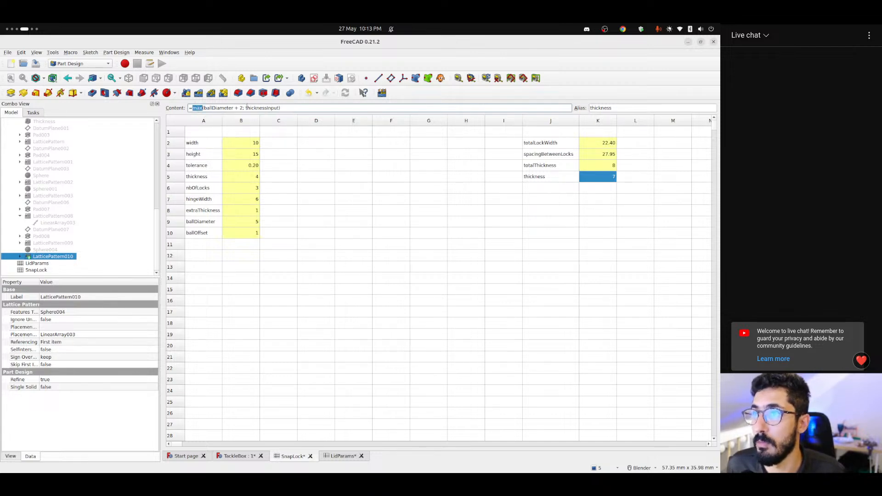
{"action": "left_click_drag", "start_coordinate": [243, 107], "coordinate": [202, 109]}
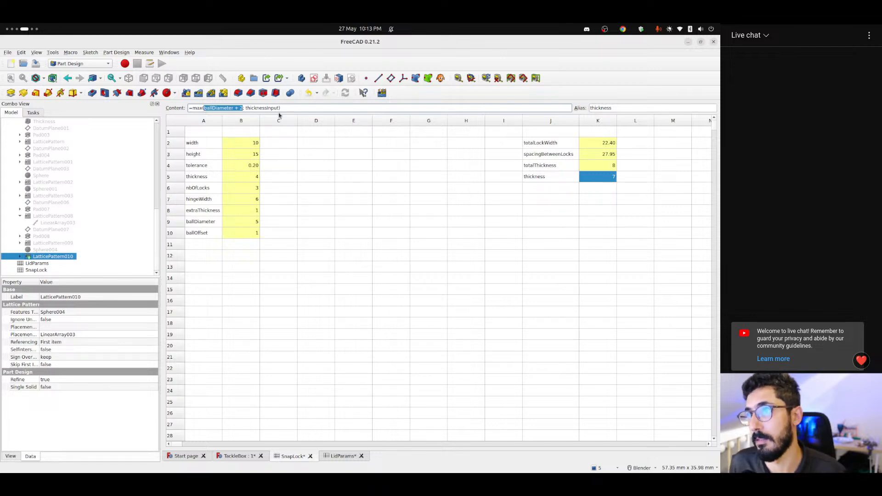
{"action": "left_click", "coordinate": [276, 168]}
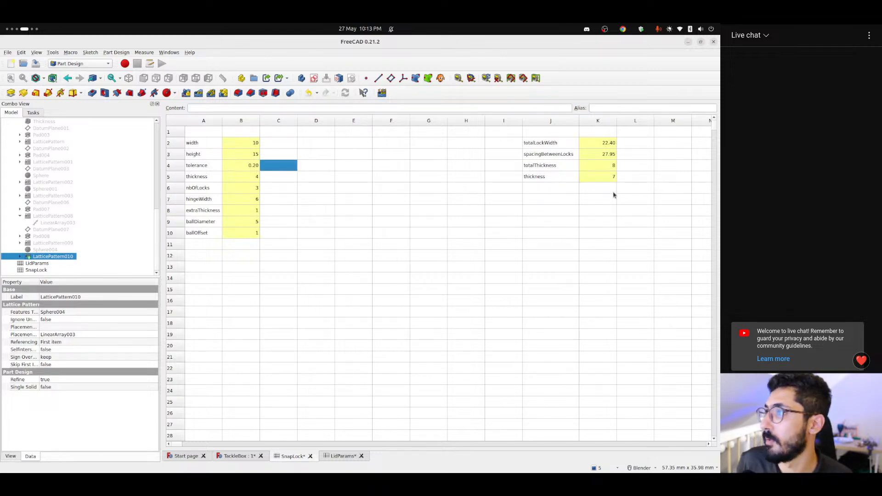
{"action": "left_click", "coordinate": [601, 177]}
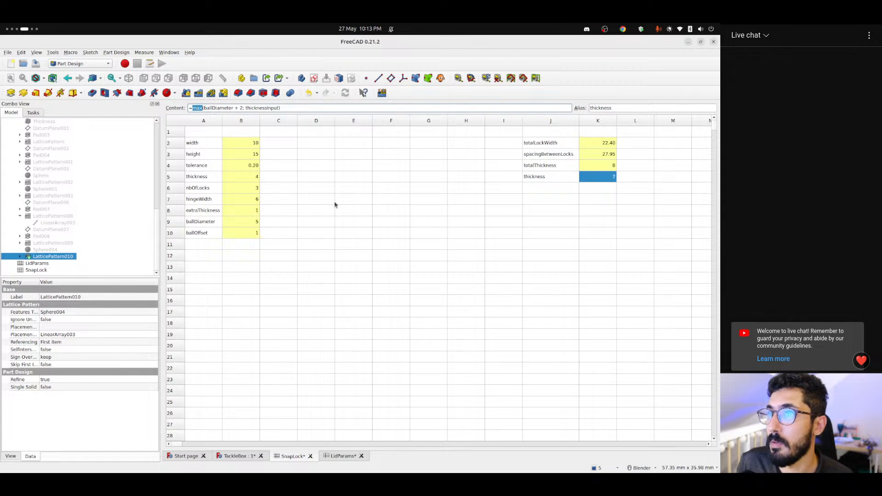
{"action": "left_click", "coordinate": [285, 168]}
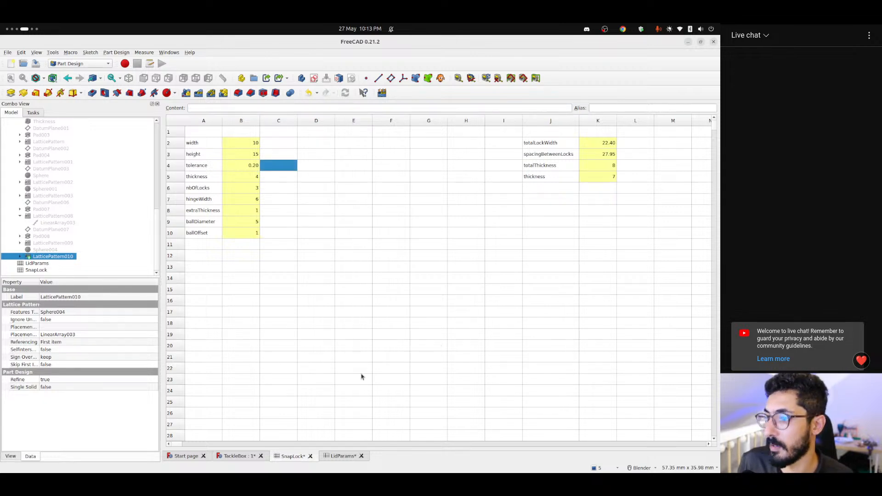
Inspect the snap-lock tabs along both long sides of the lid in the TackleBox model
{"action": "left_click", "coordinate": [241, 456]}
{"action": "middle_click_drag", "start_coordinate": [464, 261], "coordinate": [411, 219]}
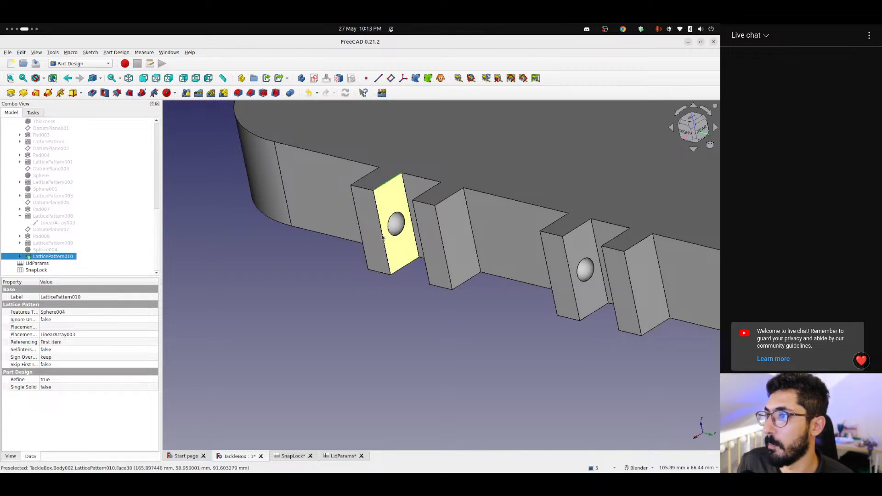
{"action": "scroll", "coordinate": [405, 312], "scroll_direction": "down", "scroll_amount": 4}
{"action": "middle_click_drag", "start_coordinate": [404, 311], "coordinate": [443, 276]}
{"action": "scroll", "coordinate": [405, 274], "scroll_direction": "up", "scroll_amount": 5}
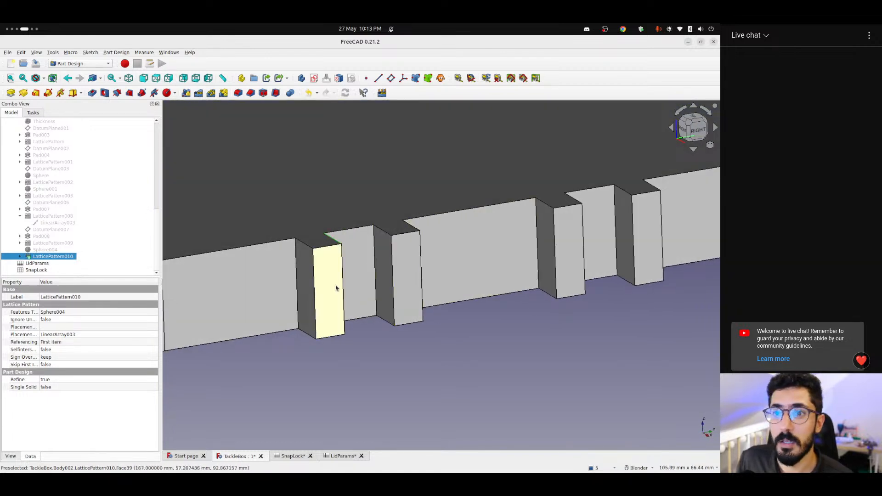
{"action": "scroll", "coordinate": [409, 282], "scroll_direction": "down", "scroll_amount": 3}
{"action": "scroll", "coordinate": [410, 282], "scroll_direction": "down", "scroll_amount": 1}
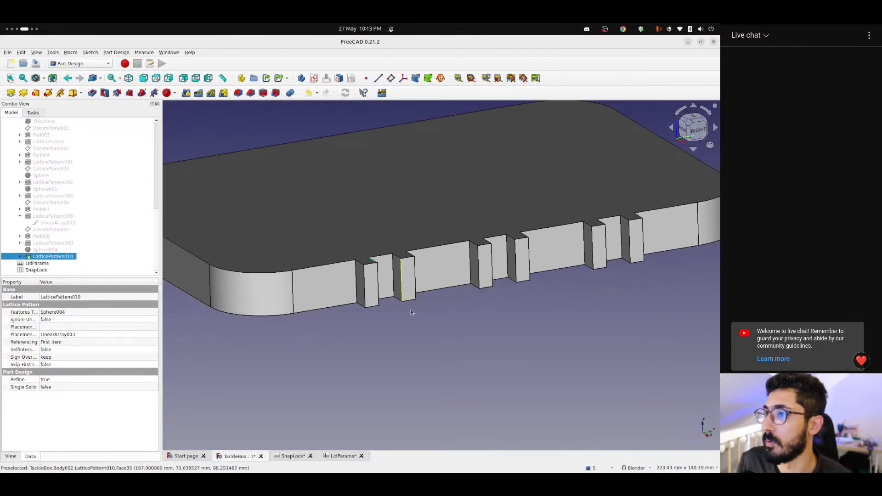
{"action": "left_click", "coordinate": [420, 330]}
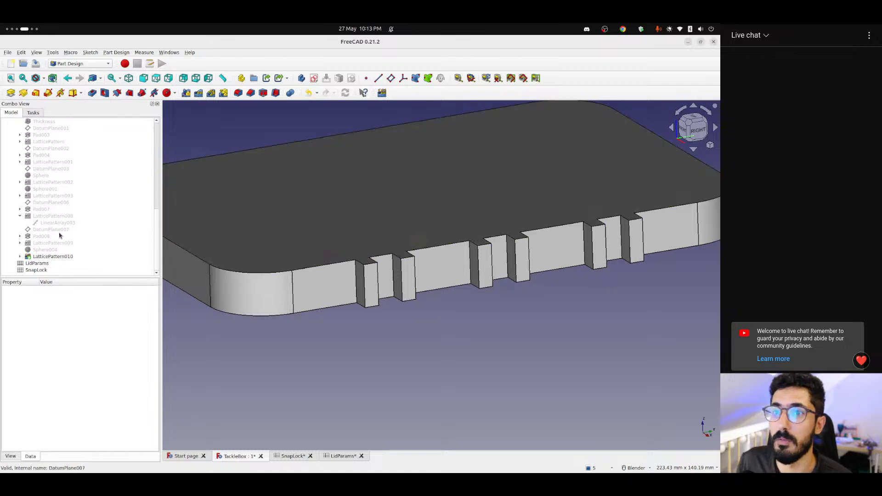
Show DatumPlane007 beside the snap-lock tabs of the lid
{"action": "left_click", "coordinate": [41, 229]}
{"action": "key", "text": "space"}
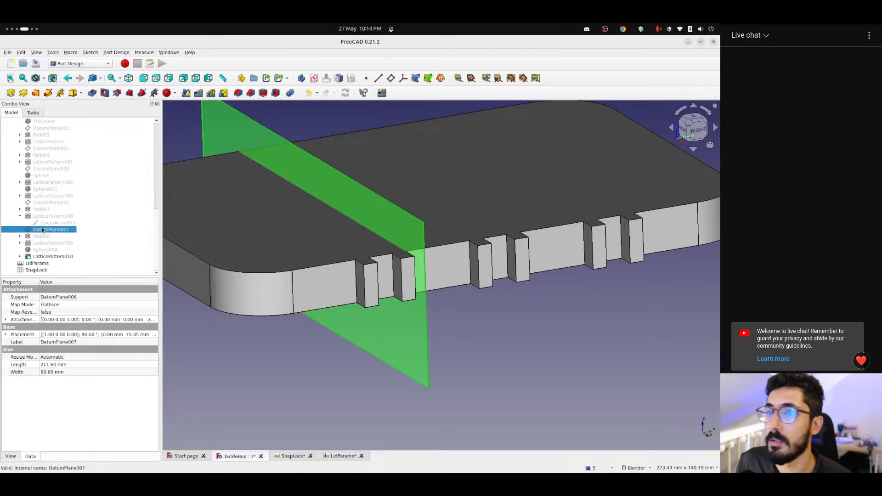
{"action": "middle_click_drag", "start_coordinate": [385, 308], "coordinate": [303, 301]}
{"action": "scroll", "coordinate": [301, 298], "scroll_direction": "down", "scroll_amount": 3}
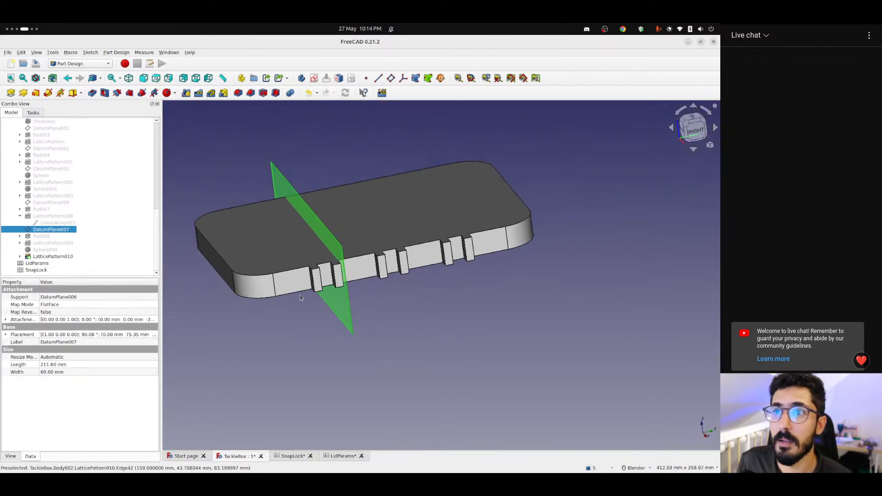
Start a subtractive sphere and attach it to DatumPlane007 in XY on plane mode
{"action": "left_click", "coordinate": [166, 93]}
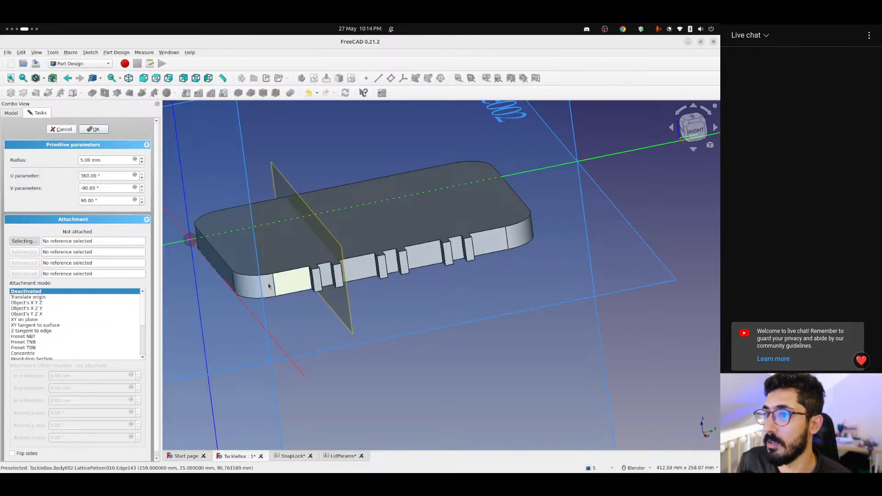
{"action": "left_click", "coordinate": [693, 115]}
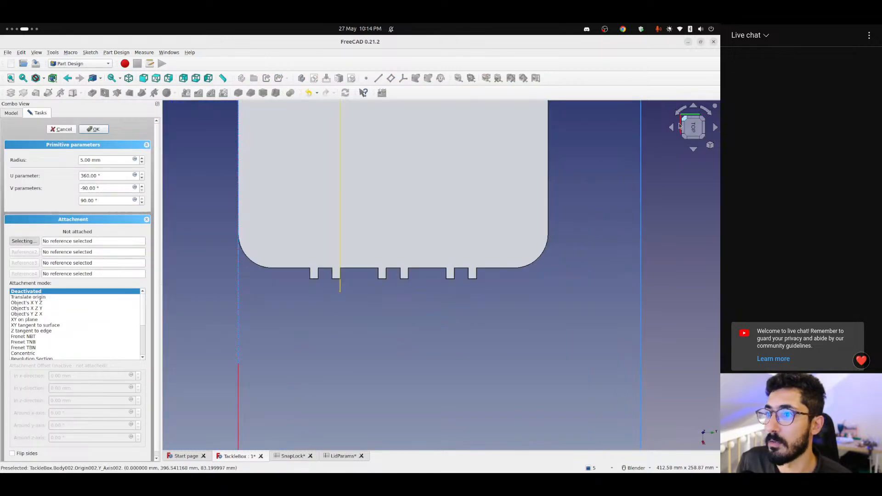
{"action": "left_click", "coordinate": [681, 110]}
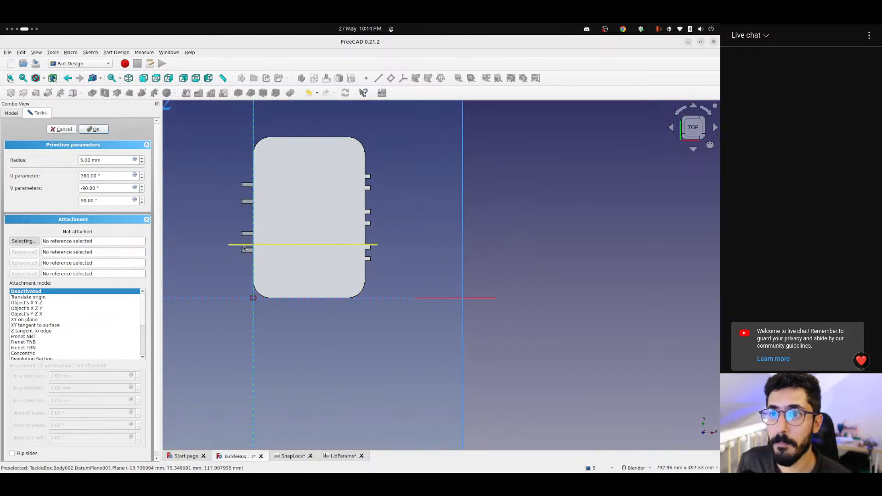
{"action": "scroll", "coordinate": [244, 244], "scroll_direction": "up", "scroll_amount": 3}
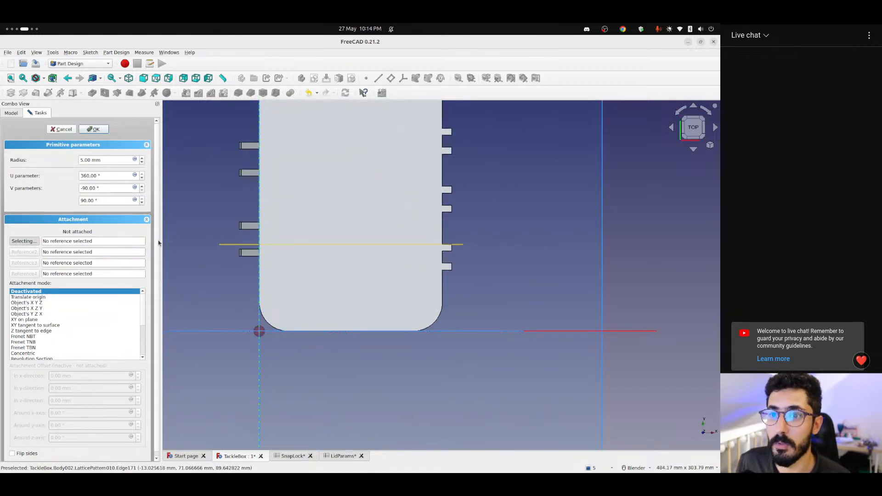
{"action": "left_click", "coordinate": [233, 244]}
{"action": "scroll", "coordinate": [255, 267], "scroll_direction": "up", "scroll_amount": 1}
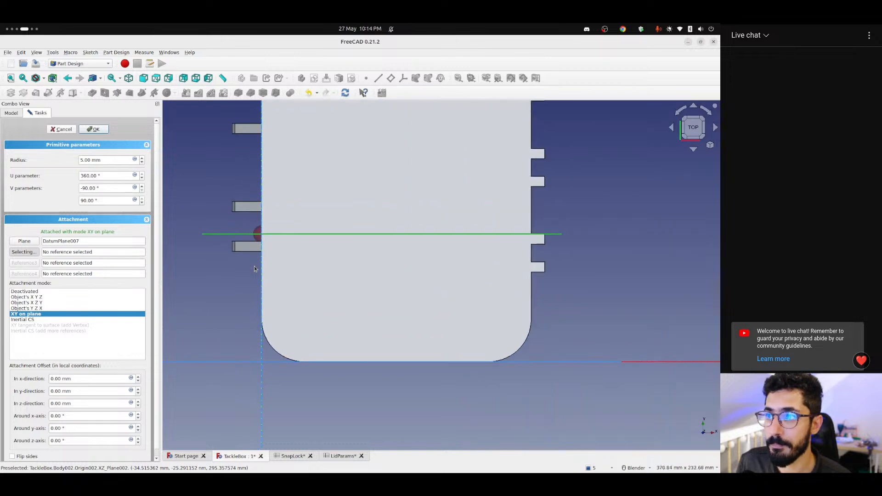
{"action": "scroll", "coordinate": [271, 248], "scroll_direction": "down", "scroll_amount": 3}
{"action": "scroll", "coordinate": [275, 234], "scroll_direction": "up", "scroll_amount": 5}
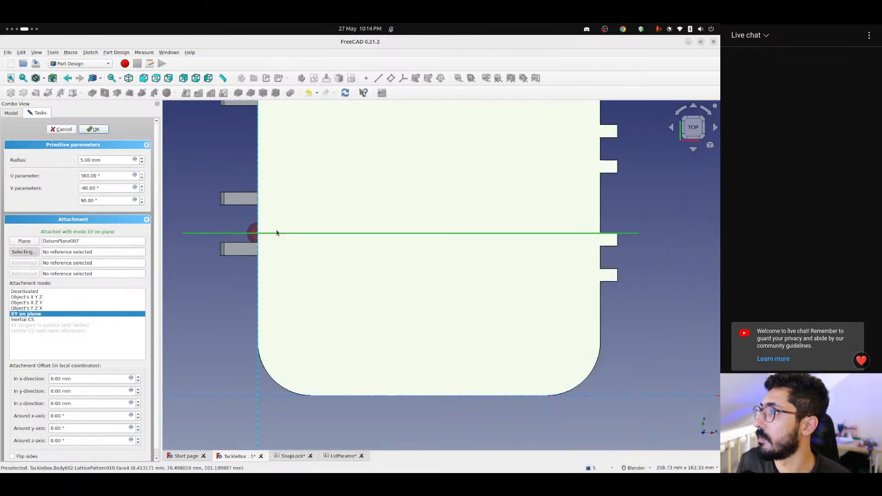
Set the sphere's x-direction attachment offset to the expression <<TackleBox>>.totalWidth + <<SnapLock>>.totalThickness / 2
{"action": "left_click", "coordinate": [90, 379]}
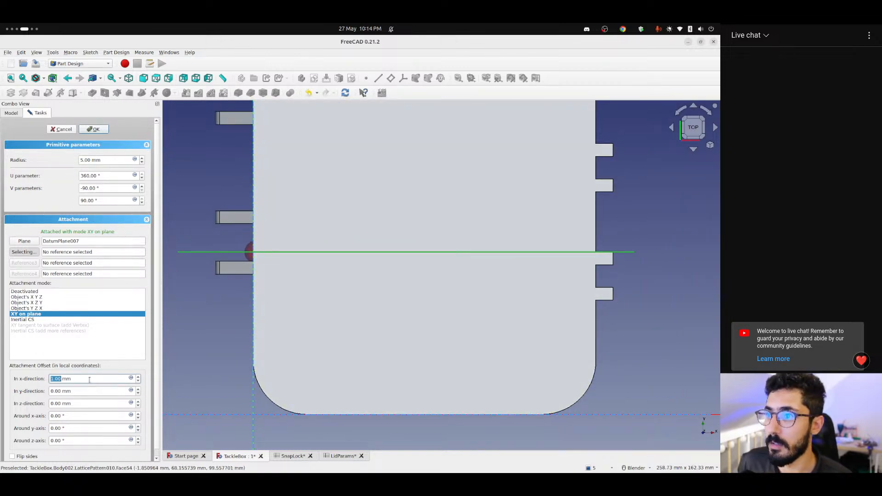
{"action": "left_click", "coordinate": [131, 378]}
{"action": "type", "text": "<<"}
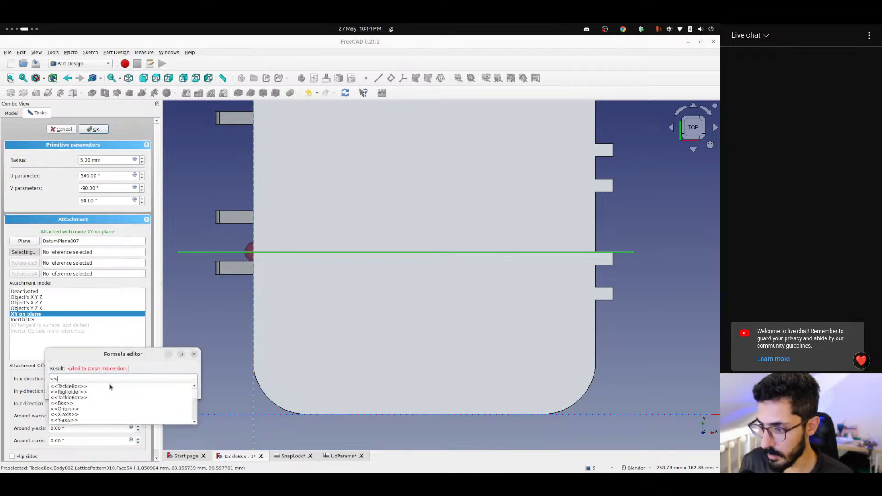
{"action": "key", "text": "Down"}
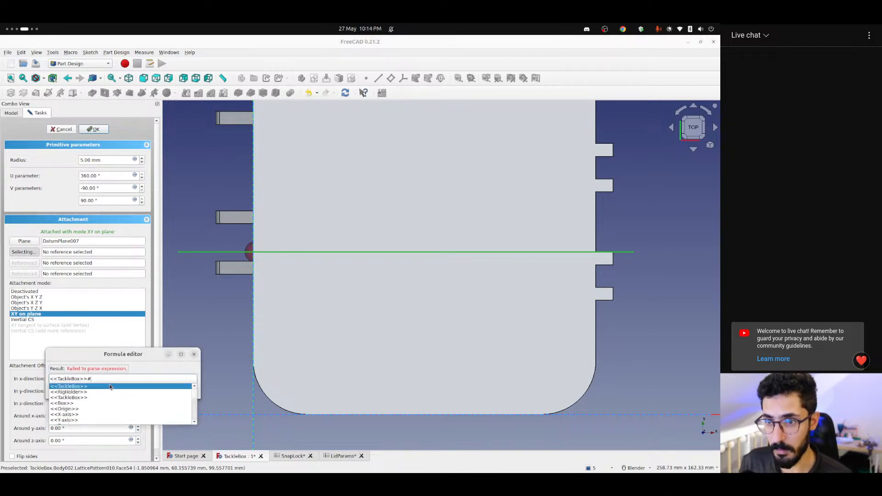
{"action": "key", "text": "BackSpace"}
{"action": "type", "text": ".to"}
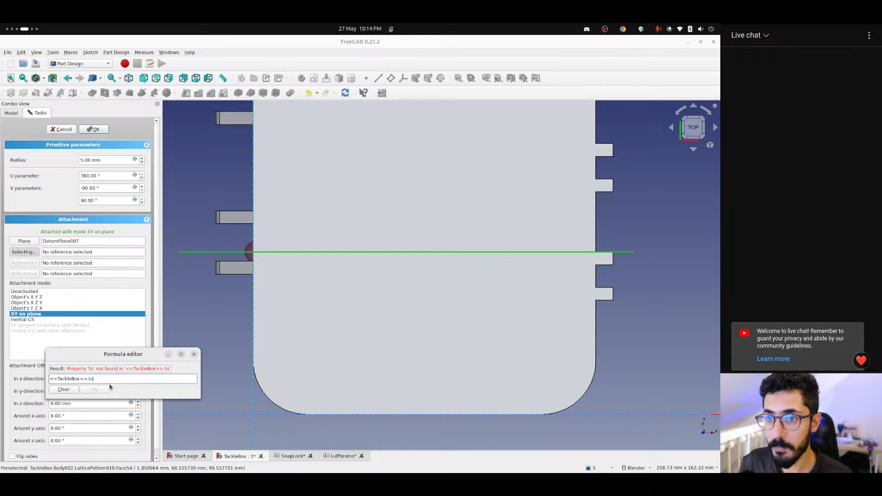
{"action": "type", "text": "talWidth"}
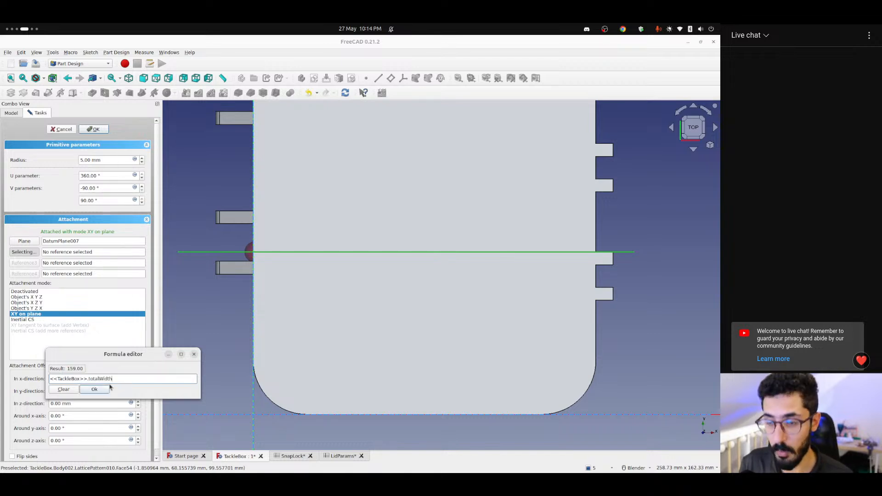
{"action": "type", "text": " + <<"}
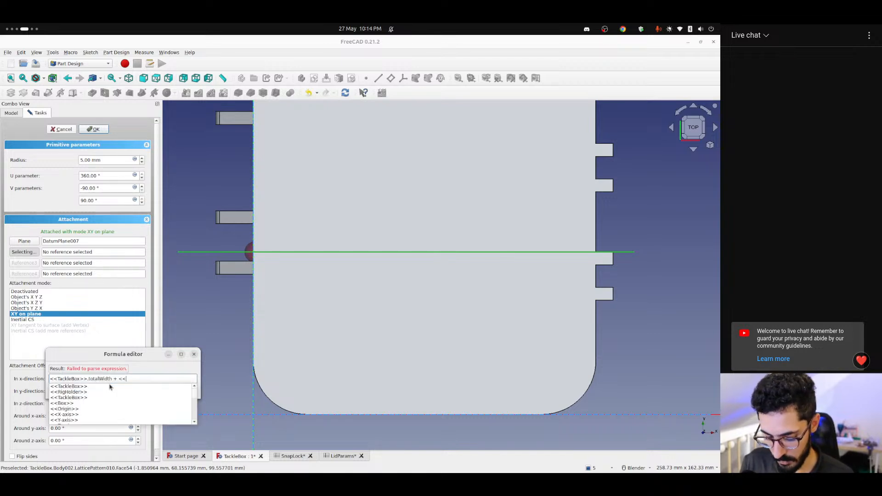
{"action": "type", "text": "Sna"}
{"action": "type", "text": "total"}
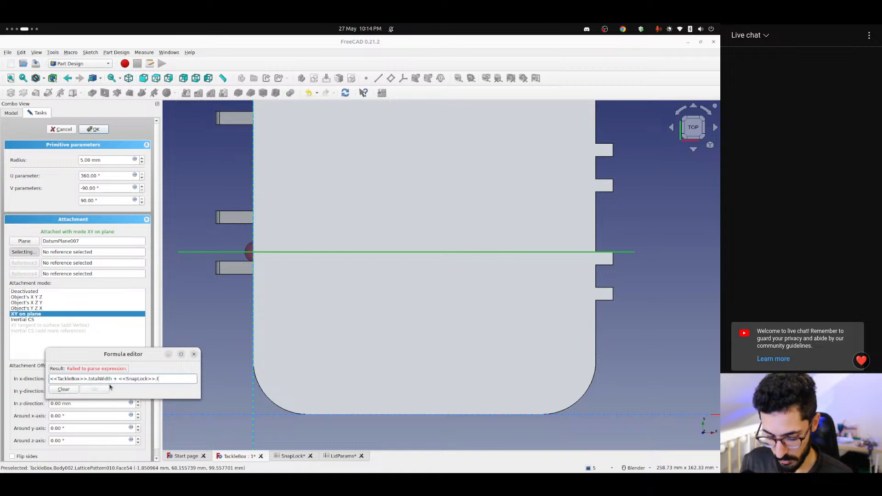
{"action": "key", "text": "Down"}
{"action": "key", "text": "Down"}
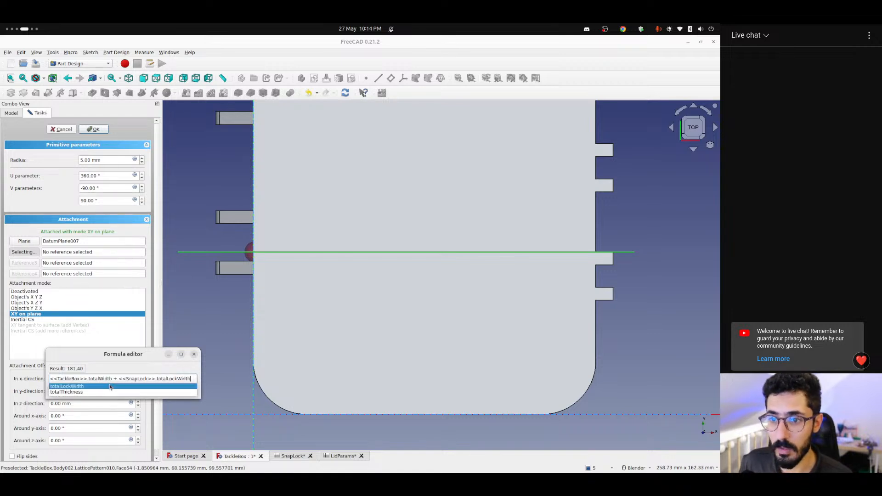
{"action": "key", "text": "Return"}
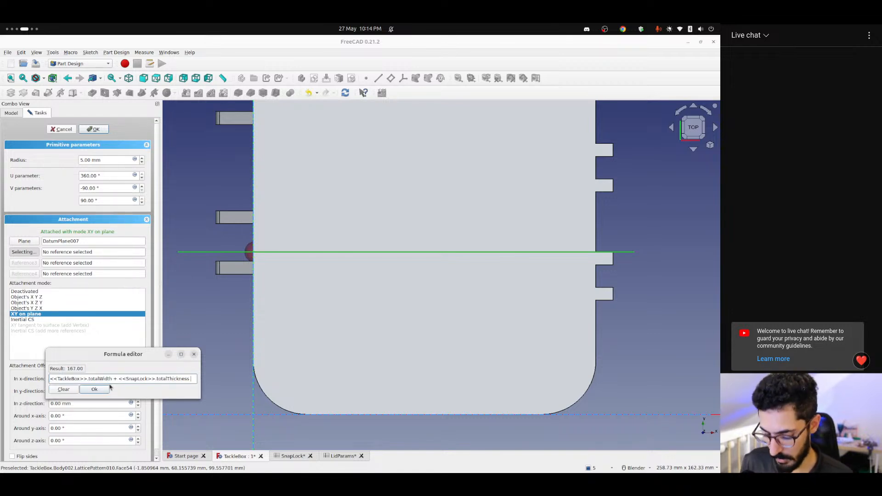
{"action": "type", "text": "/2"}
{"action": "key", "text": "Return"}
Set the sphere's radius to the expression <<SnapLock>>.ballDiameter / 2
{"action": "scroll", "coordinate": [598, 256], "scroll_direction": "up", "scroll_amount": 10}
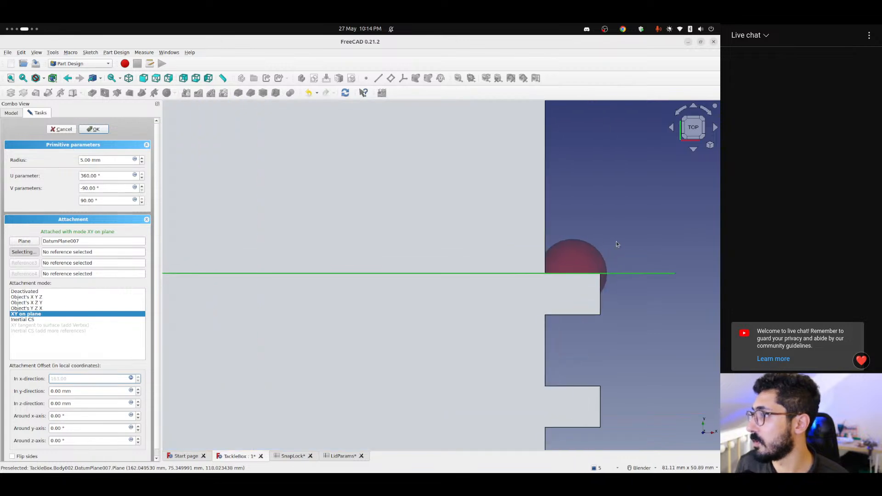
{"action": "left_click", "coordinate": [134, 159]}
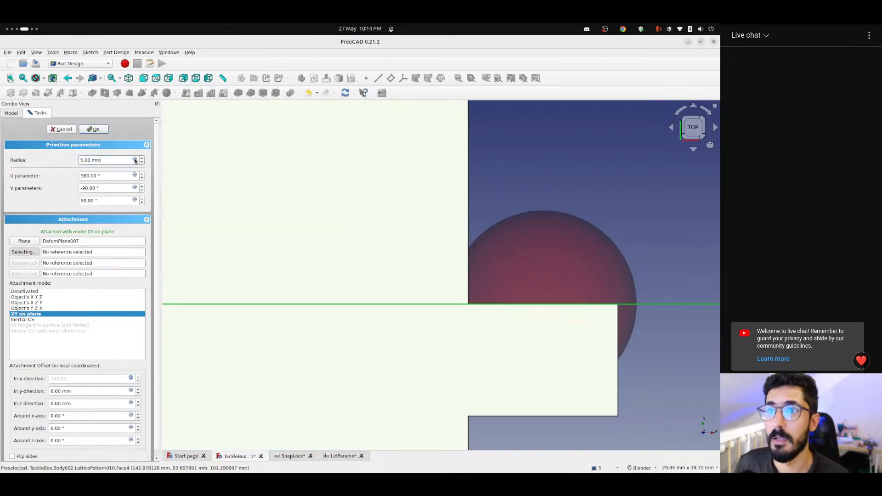
{"action": "type", "text": "<<SnapLock>>."}
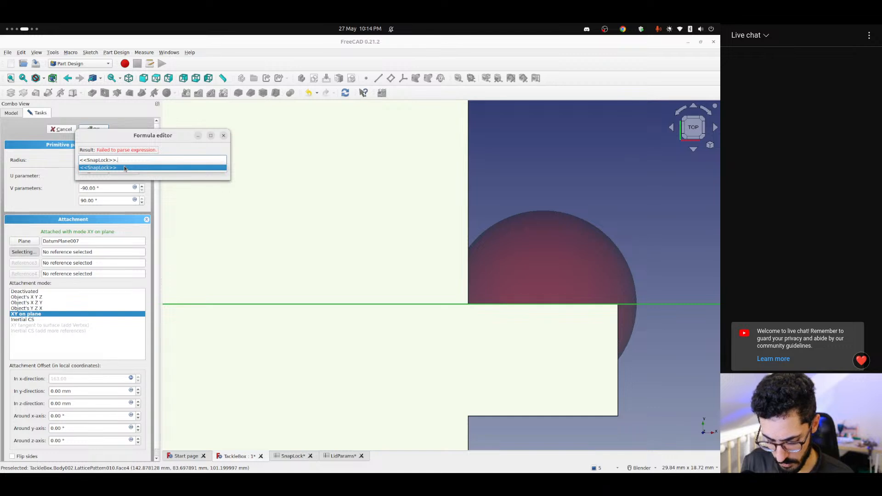
{"action": "type", "text": "ball"}
{"action": "key", "text": "Down"}
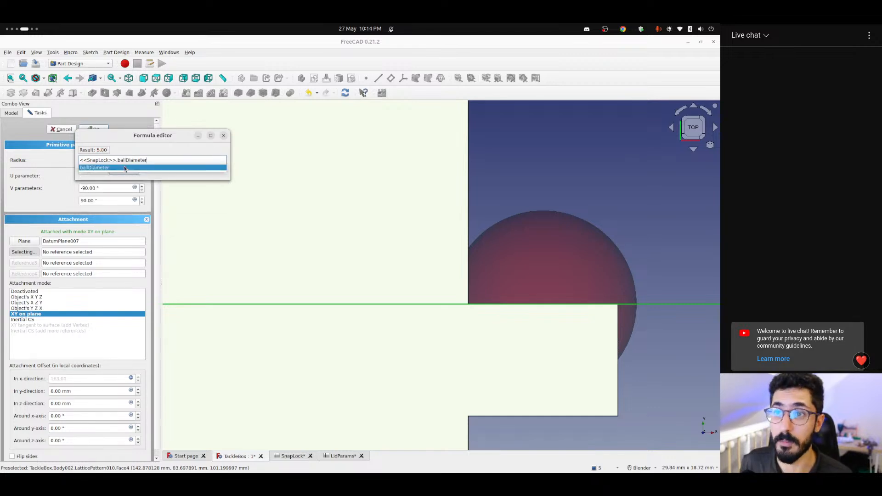
{"action": "key", "text": "Return"}
{"action": "type", "text": "/ 2"}
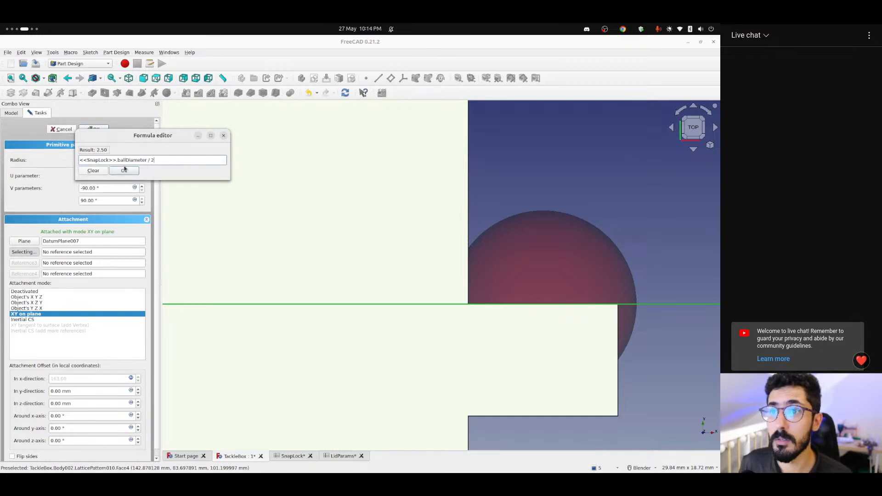
{"action": "left_click", "coordinate": [124, 170]}
{"action": "scroll", "coordinate": [582, 239], "scroll_direction": "down", "scroll_amount": 4}
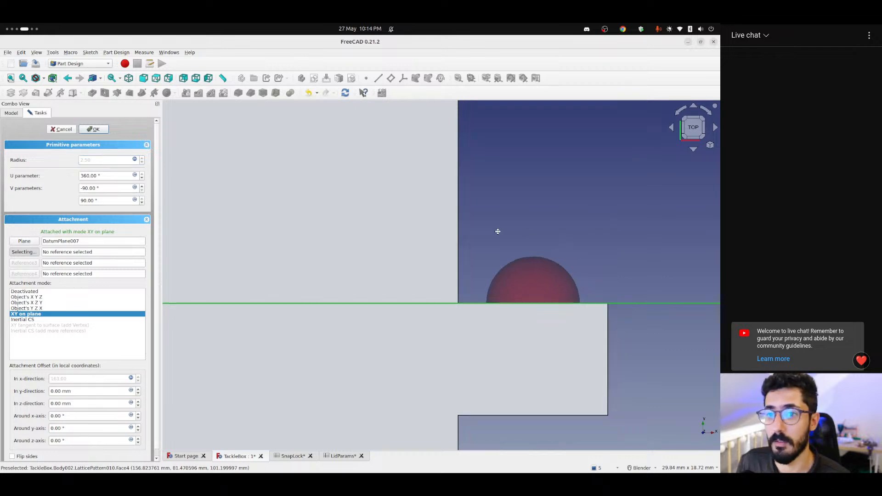
Set the sphere's y-direction attachment offset to the expression <<LidParams>>.totalDepth / 2
{"action": "middle_click_drag", "start_coordinate": [443, 234], "coordinate": [343, 302]}
{"action": "middle_click_drag", "start_coordinate": [565, 234], "coordinate": [518, 276]}
{"action": "scroll", "coordinate": [394, 349], "scroll_direction": "down", "scroll_amount": 4}
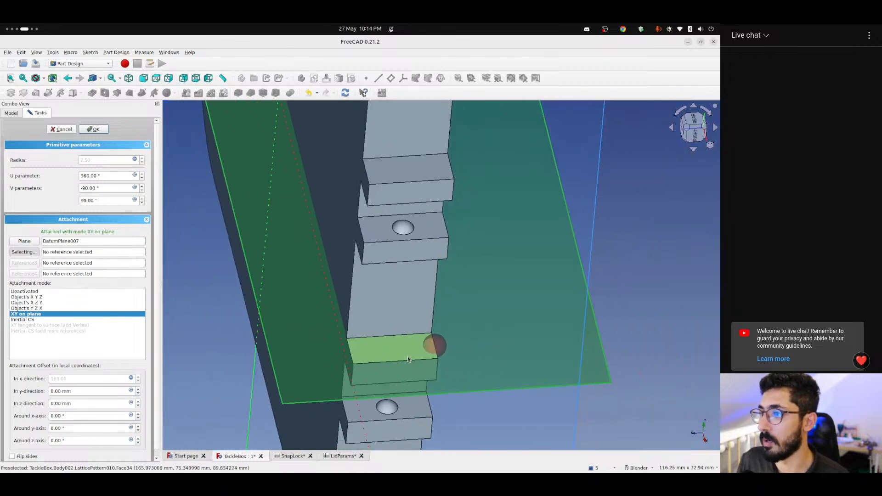
{"action": "middle_click_drag", "start_coordinate": [407, 356], "coordinate": [376, 366]}
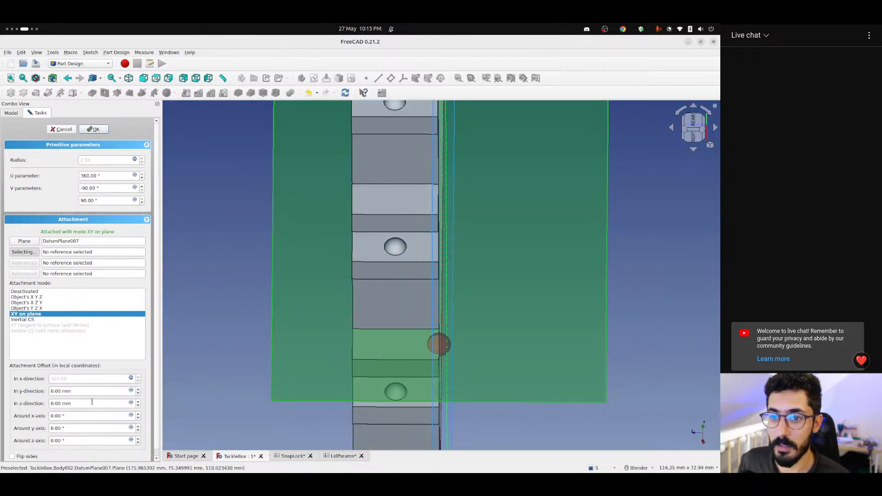
{"action": "scroll", "coordinate": [88, 391], "scroll_direction": "up", "scroll_amount": 6}
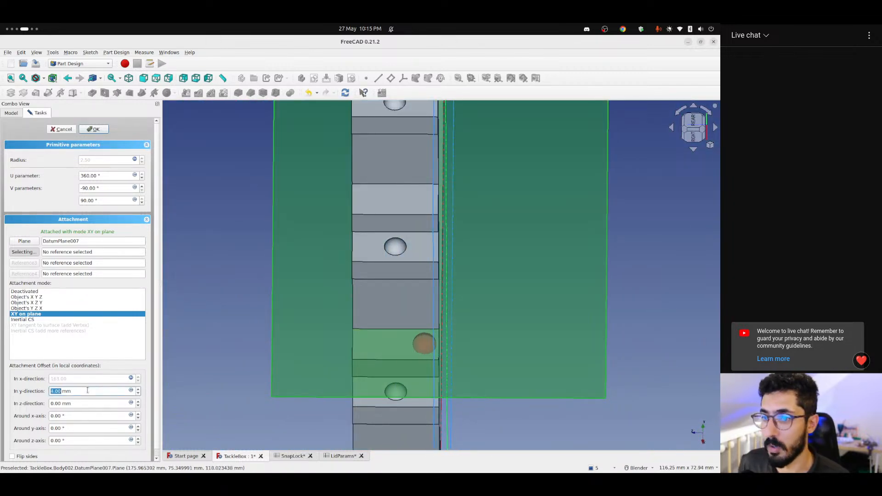
{"action": "scroll", "coordinate": [88, 390], "scroll_direction": "up", "scroll_amount": 3}
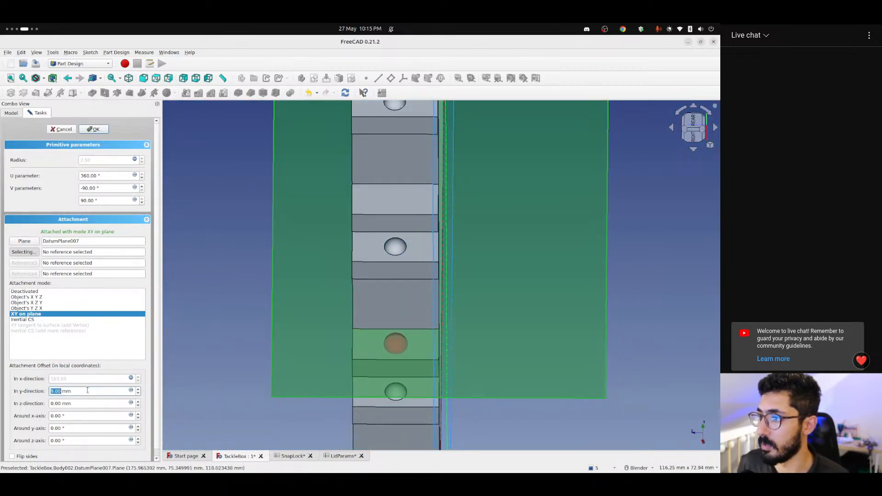
{"action": "left_click", "coordinate": [131, 391]}
{"action": "type", "text": "<<LidParams>>."}
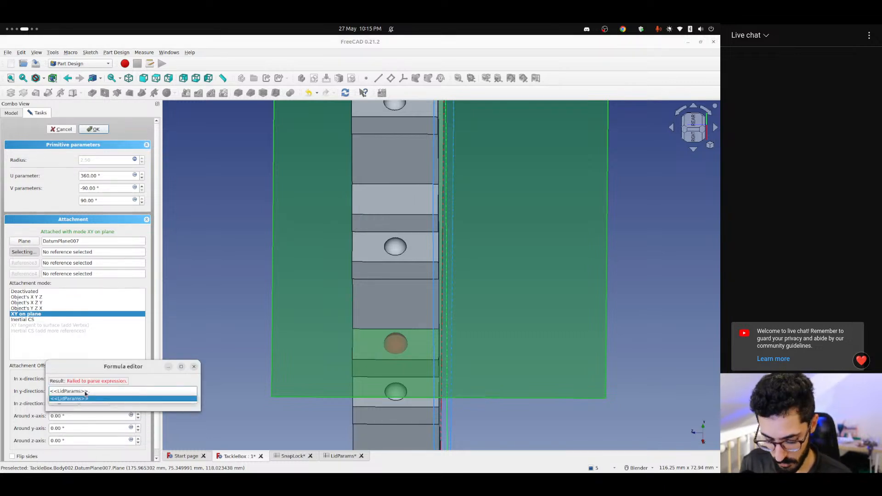
{"action": "type", "text": "totalDepth / 2"}
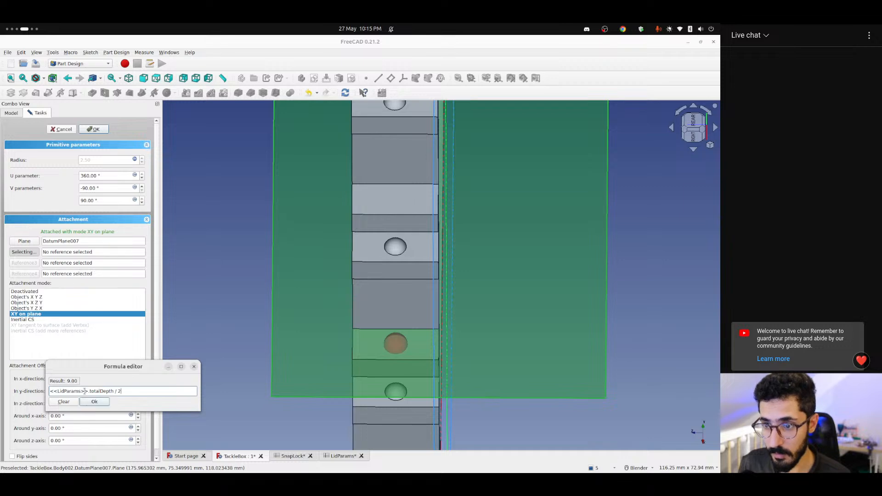
{"action": "key", "text": "Return"}
Set the sphere's z-direction attachment offset to the expression <<SnapLock>>.hingeWidth - <<SnapLock>>.ballOffset
{"action": "middle_click_drag", "start_coordinate": [379, 348], "coordinate": [498, 277]}
{"action": "middle_click_drag", "start_coordinate": [384, 388], "coordinate": [337, 407]}
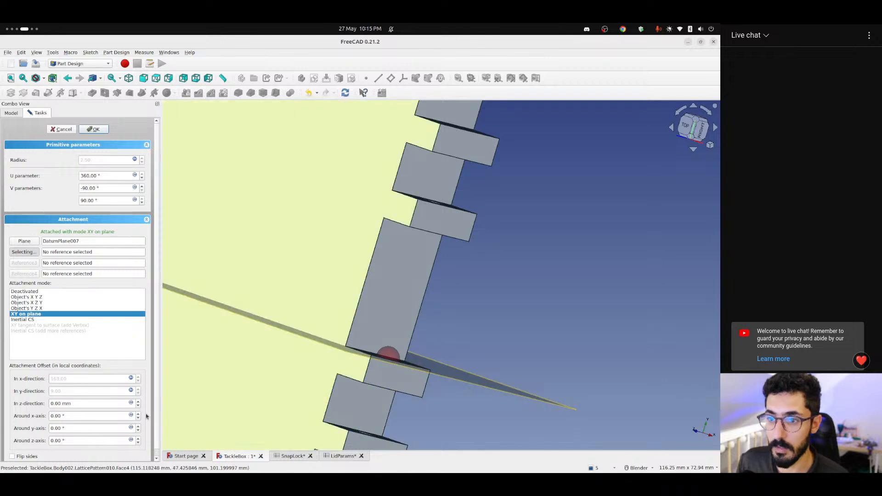
{"action": "middle_click_drag", "start_coordinate": [350, 364], "coordinate": [377, 292], "text": "shift"}
{"action": "left_click", "coordinate": [120, 403]}
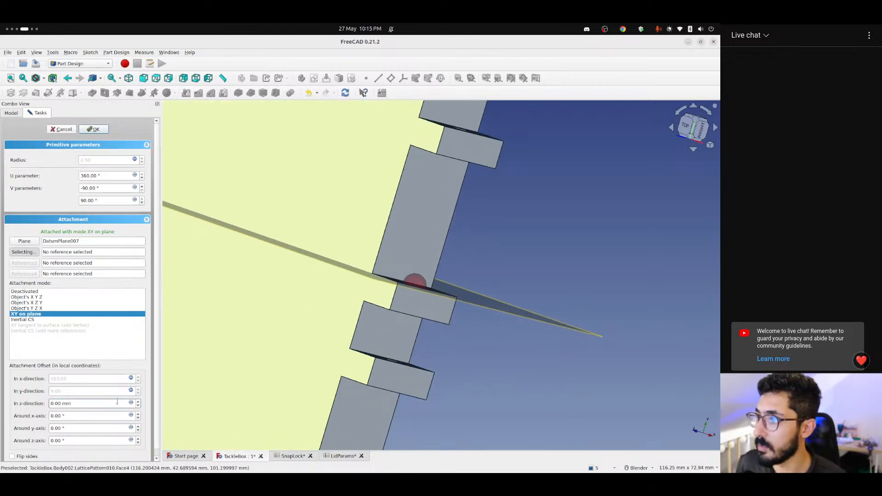
{"action": "scroll", "coordinate": [117, 401], "scroll_direction": "up", "scroll_amount": 2}
{"action": "left_click", "coordinate": [131, 402]}
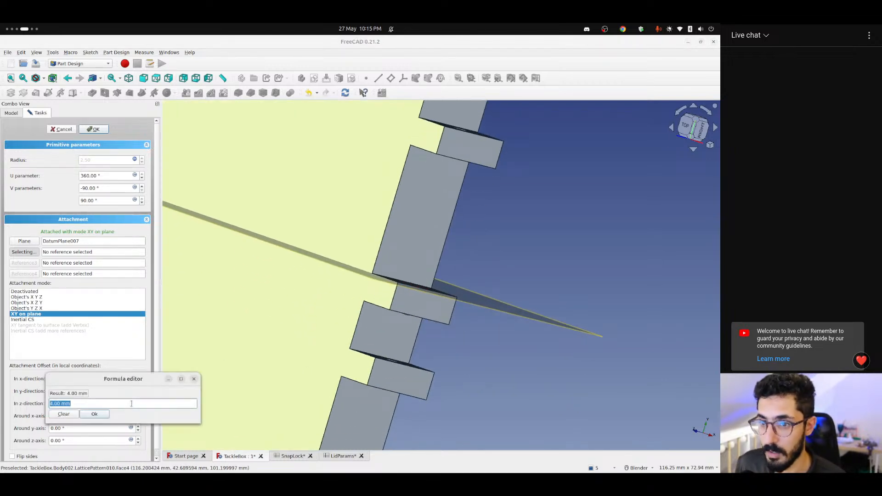
{"action": "type", "text": "<<sna"}
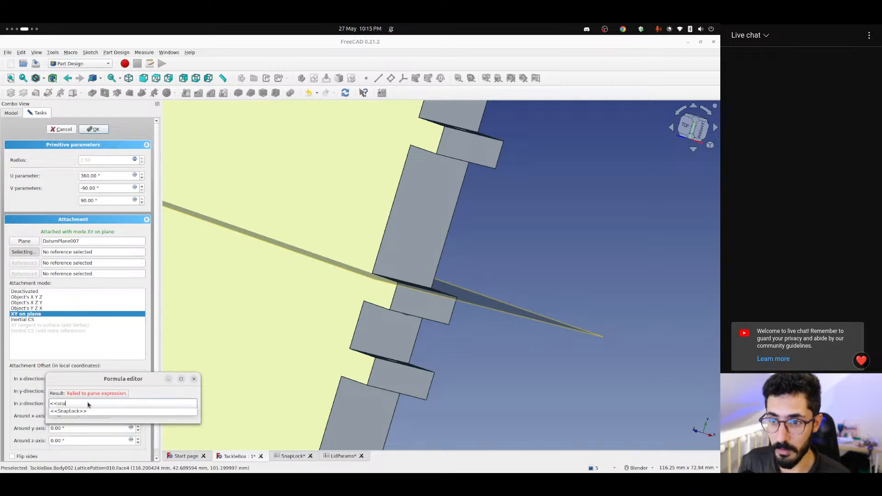
{"action": "key", "text": "Down"}
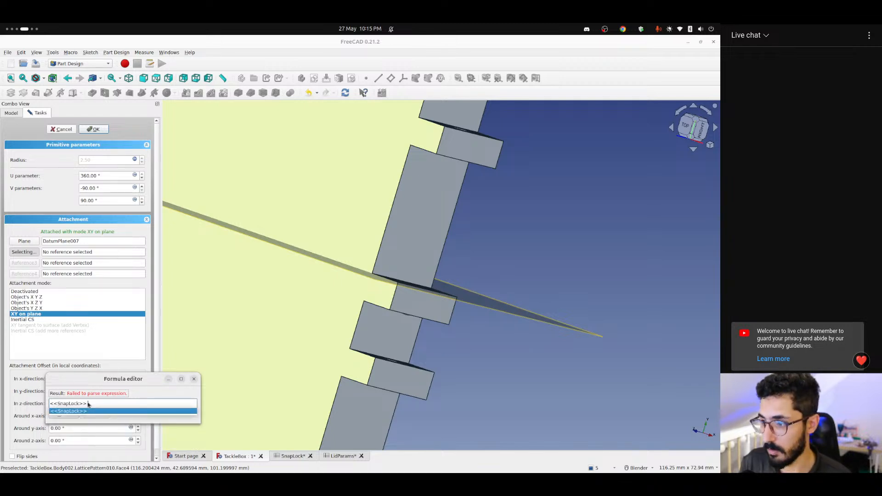
{"action": "type", "text": ".hingeWidth"}
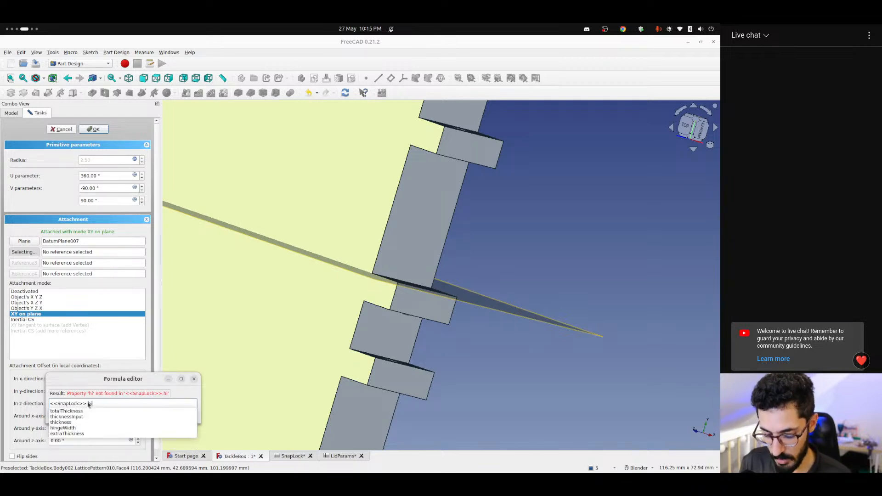
{"action": "key", "text": "Down"}
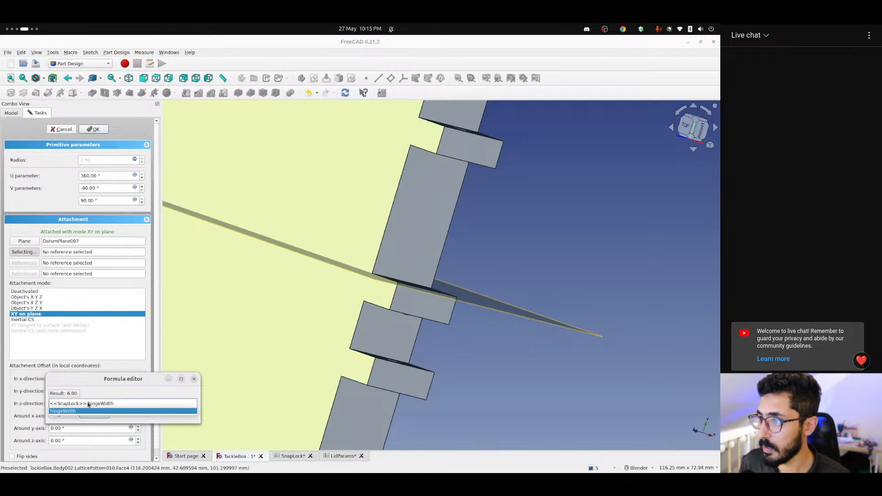
{"action": "key", "text": "Return"}
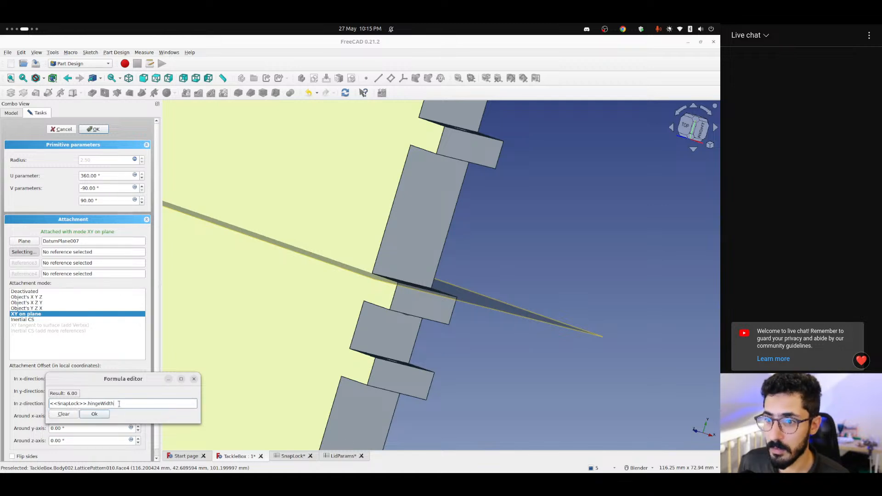
{"action": "type", "text": "- <<SnapLock>>.ba"}
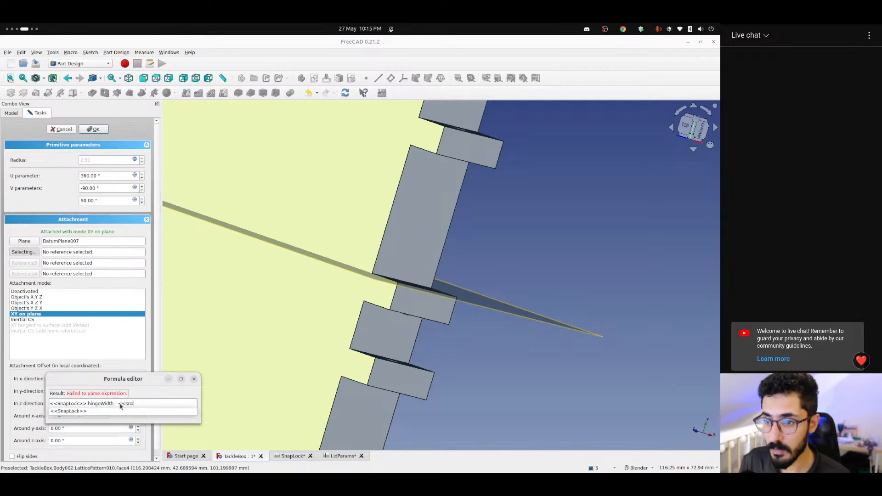
{"action": "type", "text": "llOffset"}
{"action": "key", "text": "Down"}
{"action": "key", "text": "Return"}
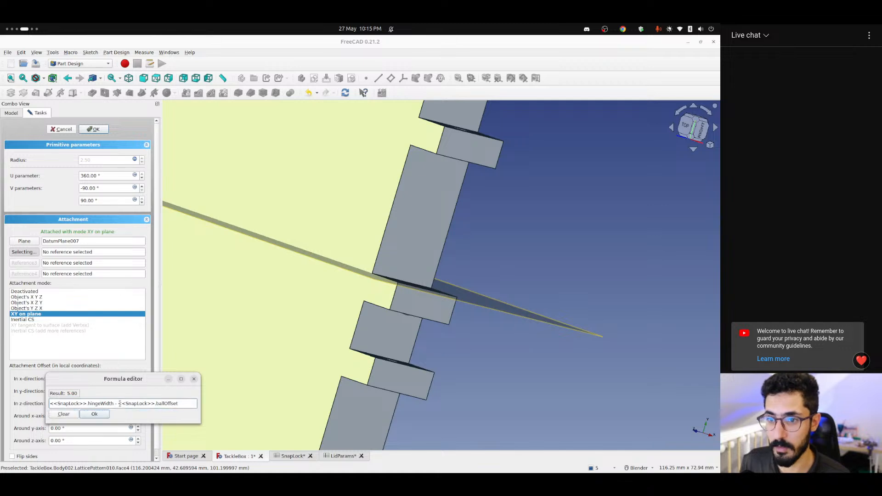
{"action": "left_click", "coordinate": [96, 415]}
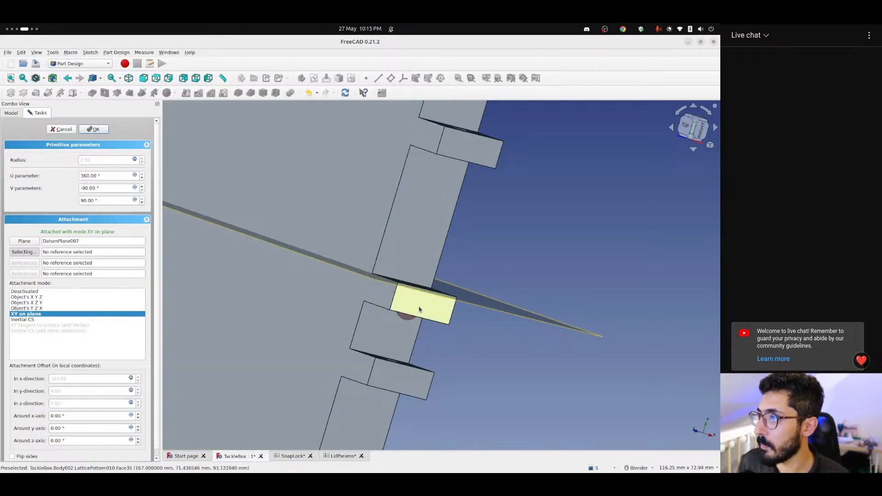
Finish the subtractive sphere and hide DatumPlane007
{"action": "middle_click_drag", "start_coordinate": [459, 322], "coordinate": [452, 282]}
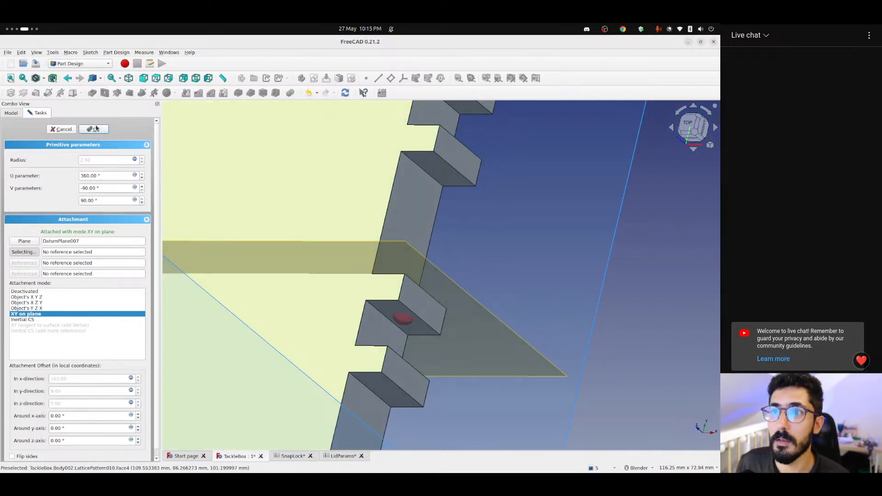
{"action": "left_click", "coordinate": [94, 129]}
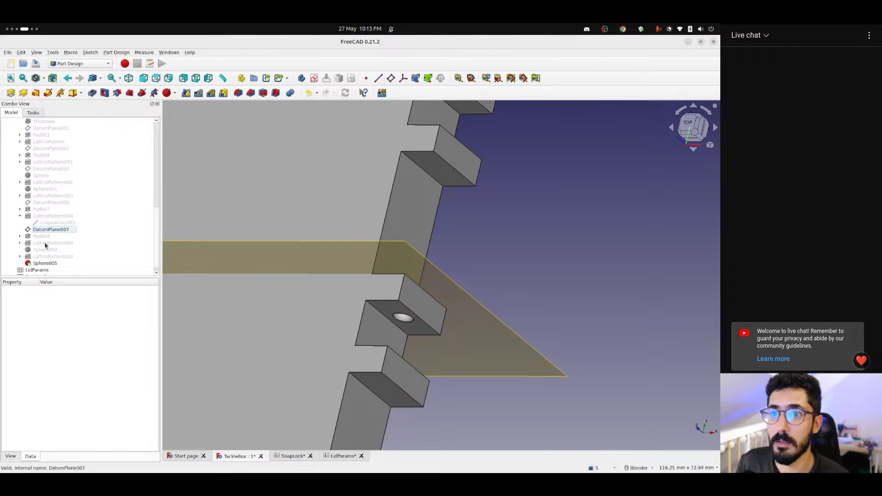
{"action": "left_click", "coordinate": [48, 229]}
{"action": "key", "text": "space"}
Create a lattice pattern of Sphere005 using the existing LinearArray003 so the ball recess repeats on the lid's snap-lock tabs
{"action": "middle_click_drag", "start_coordinate": [389, 275], "coordinate": [461, 217]}
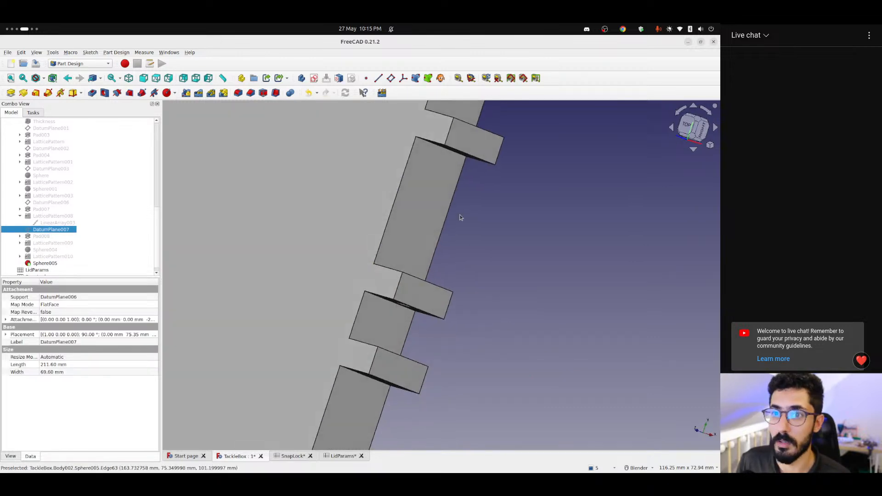
{"action": "scroll", "coordinate": [419, 250], "scroll_direction": "down", "scroll_amount": 5}
{"action": "middle_click_drag", "start_coordinate": [419, 250], "coordinate": [404, 252]}
{"action": "left_click", "coordinate": [32, 264]}
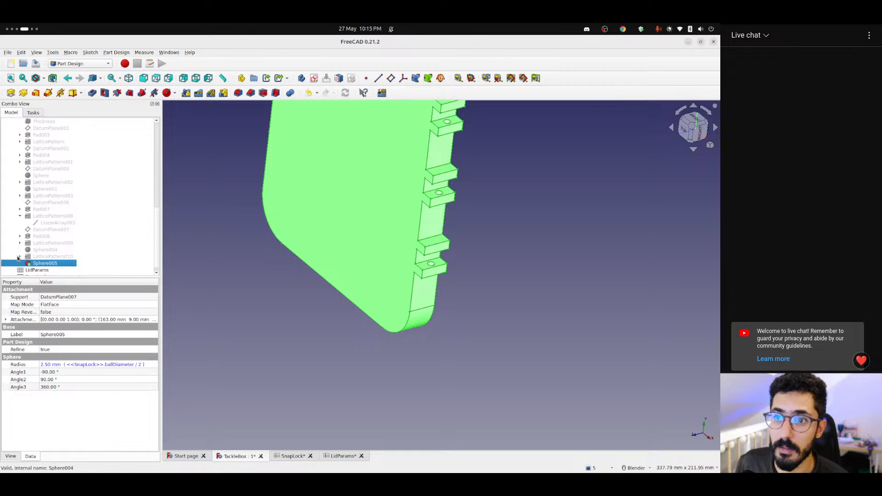
{"action": "left_click", "coordinate": [20, 257]}
{"action": "left_click", "coordinate": [64, 263], "text": "ctrl"}
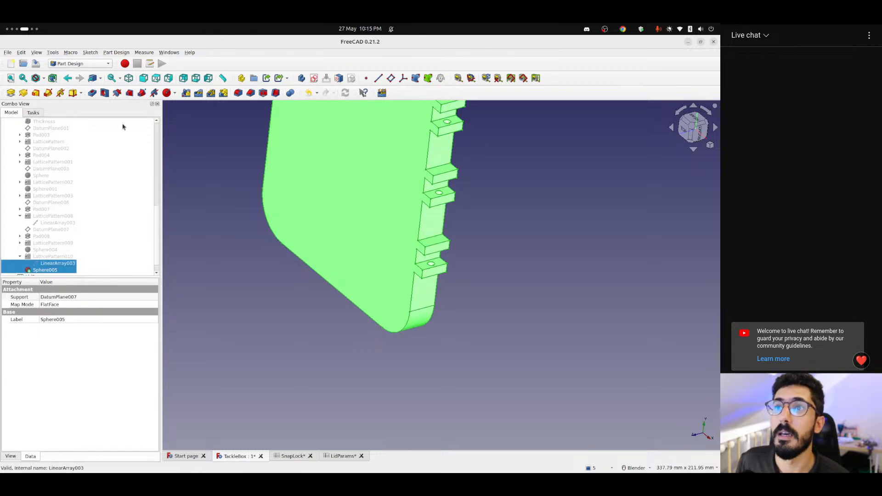
{"action": "left_click", "coordinate": [382, 93]}
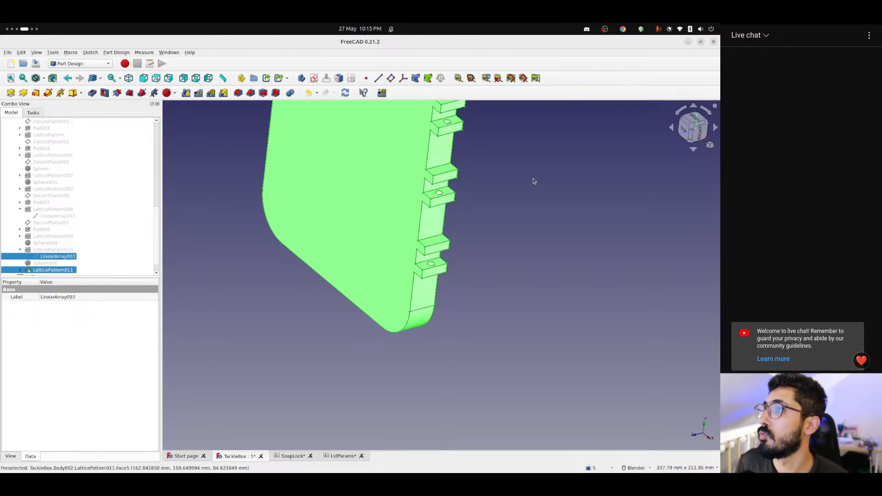
{"action": "middle_click_drag", "start_coordinate": [533, 178], "coordinate": [562, 110]}
{"action": "left_click", "coordinate": [519, 205]}
Set nbOfLocks to 2 in the SnapLock spreadsheet
{"action": "middle_click_drag", "start_coordinate": [455, 173], "coordinate": [299, 345], "text": "shift"}
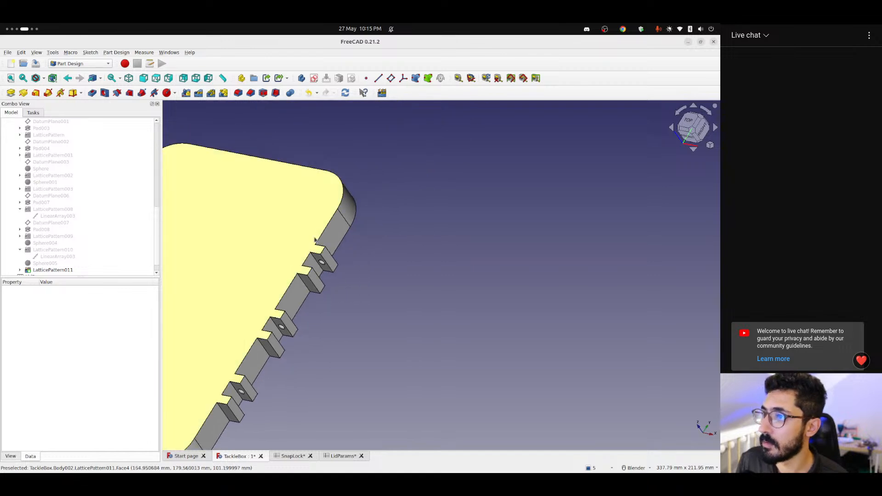
{"action": "middle_click_drag", "start_coordinate": [317, 240], "coordinate": [420, 183]}
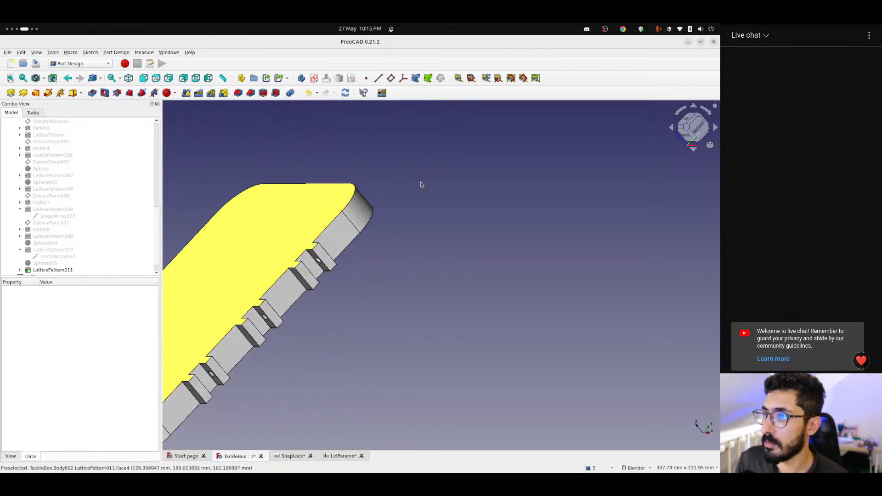
{"action": "left_click", "coordinate": [695, 131]}
{"action": "middle_click_drag", "start_coordinate": [230, 216], "coordinate": [315, 397], "text": "shift"}
{"action": "left_click", "coordinate": [294, 456]}
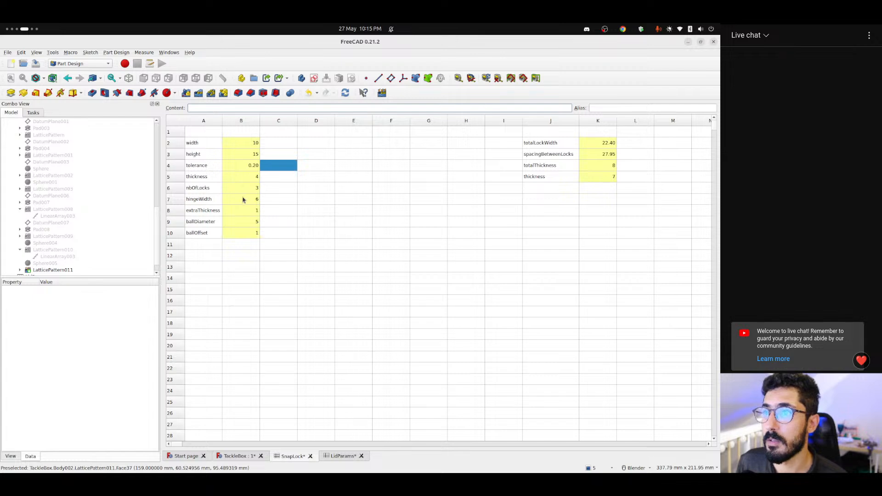
{"action": "left_click", "coordinate": [242, 211]}
{"action": "left_click", "coordinate": [232, 223]}
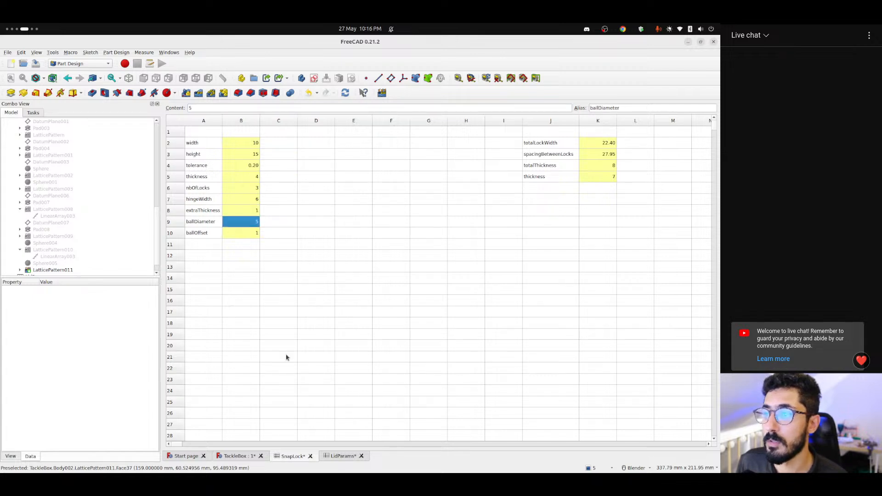
{"action": "left_click", "coordinate": [257, 189]}
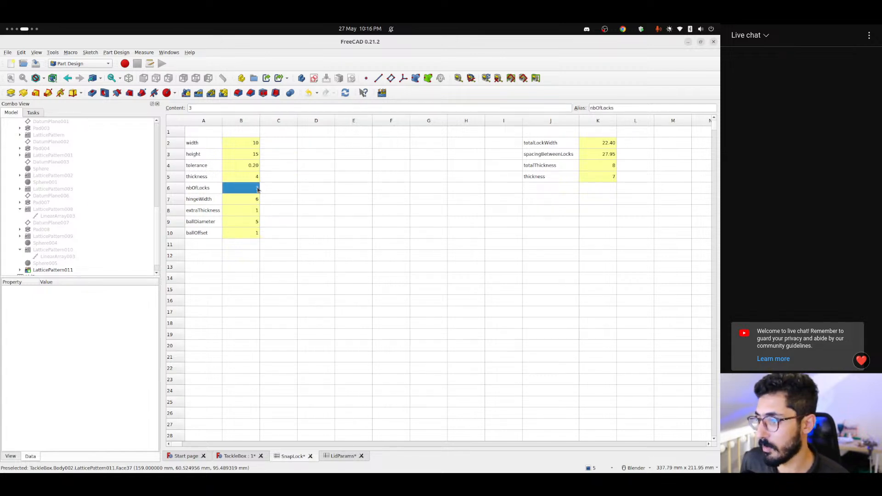
{"action": "type", "text": "2"}
{"action": "key", "text": "Return"}
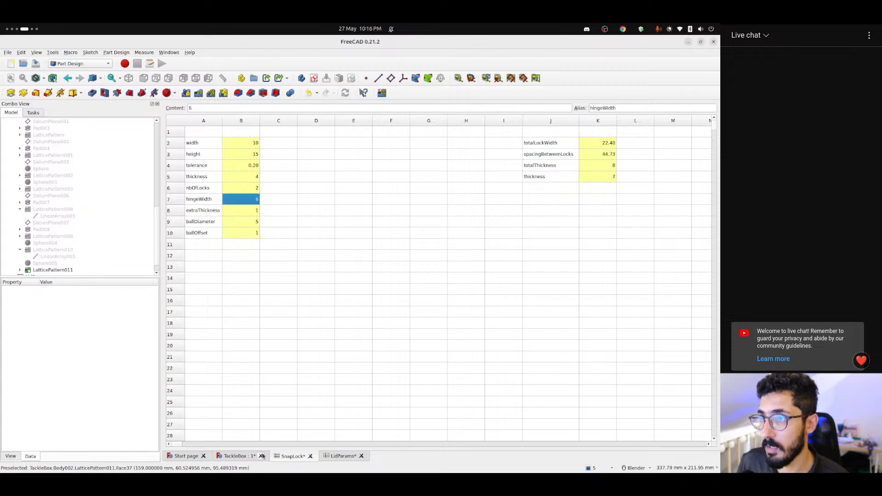
Return to the TackleBox model and show the Box body together with the lid to check the snap-lock tabs
{"action": "left_click", "coordinate": [236, 456]}
{"action": "middle_click_drag", "start_coordinate": [404, 216], "coordinate": [337, 302]}
{"action": "key", "text": "1"}
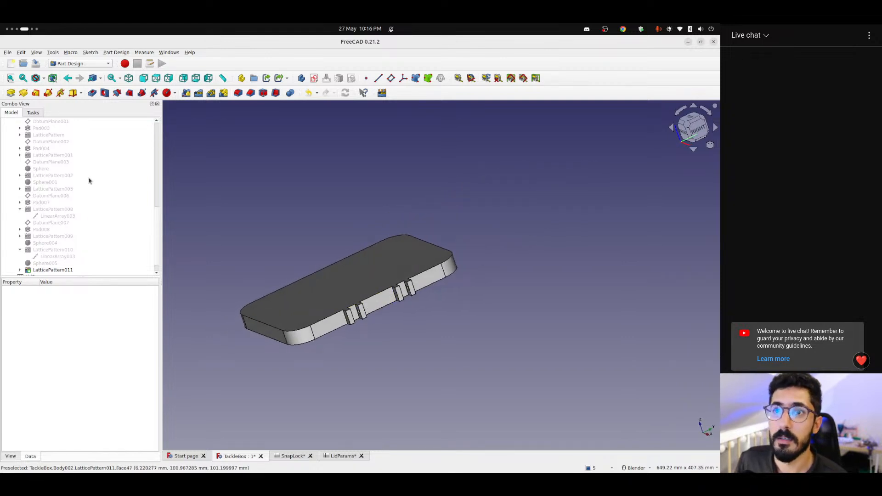
{"action": "scroll", "coordinate": [88, 180], "scroll_direction": "up", "scroll_amount": 8}
{"action": "scroll", "coordinate": [17, 171], "scroll_direction": "up", "scroll_amount": 3}
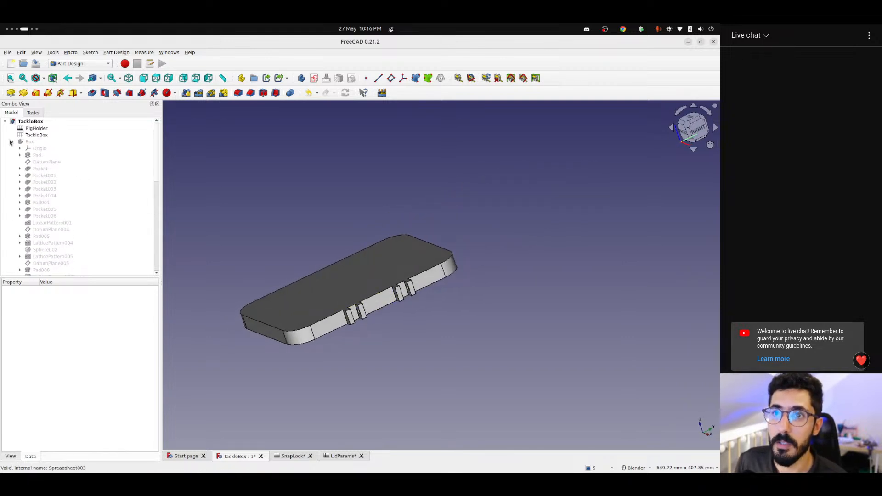
{"action": "left_click", "coordinate": [11, 142]}
{"action": "left_click", "coordinate": [28, 142]}
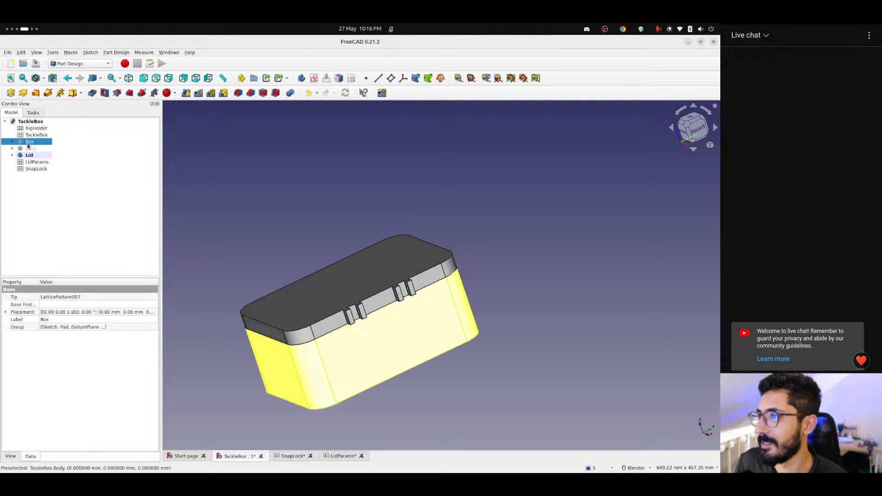
{"action": "left_click", "coordinate": [393, 222]}
{"action": "scroll", "coordinate": [361, 317], "scroll_direction": "up", "scroll_amount": 6}
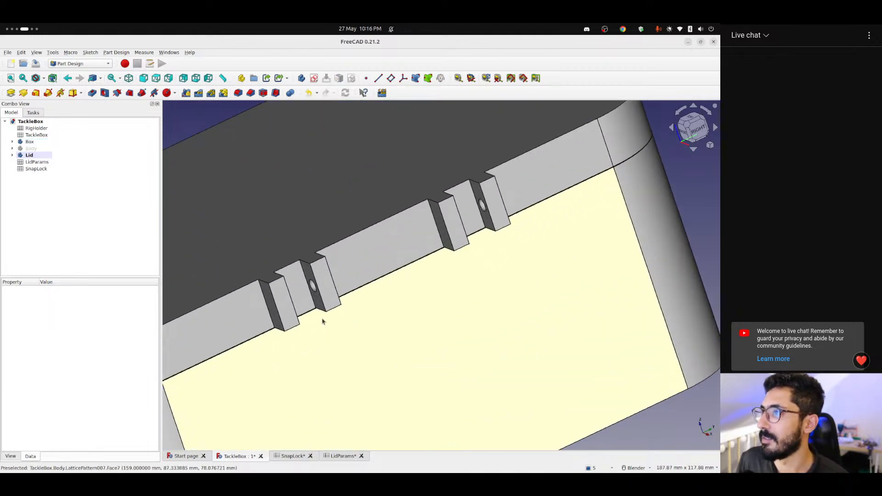
{"action": "middle_click_drag", "start_coordinate": [322, 322], "coordinate": [344, 293]}
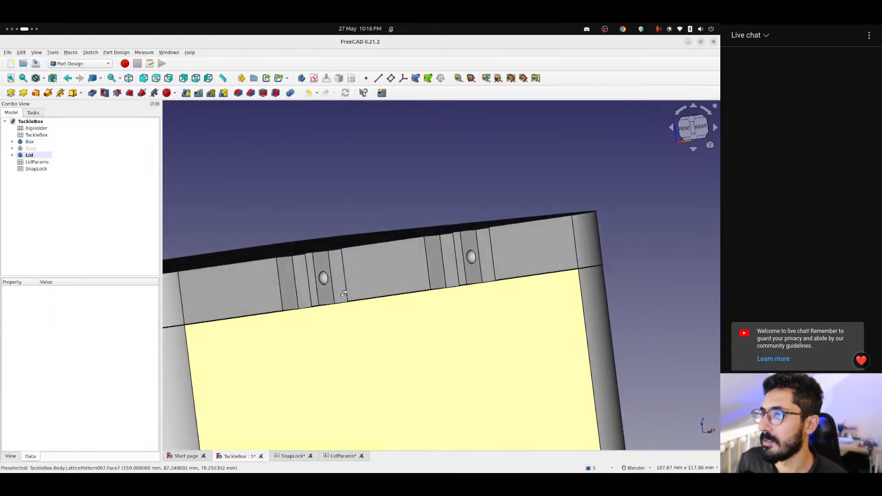
{"action": "scroll", "coordinate": [354, 306], "scroll_direction": "down", "scroll_amount": 5}
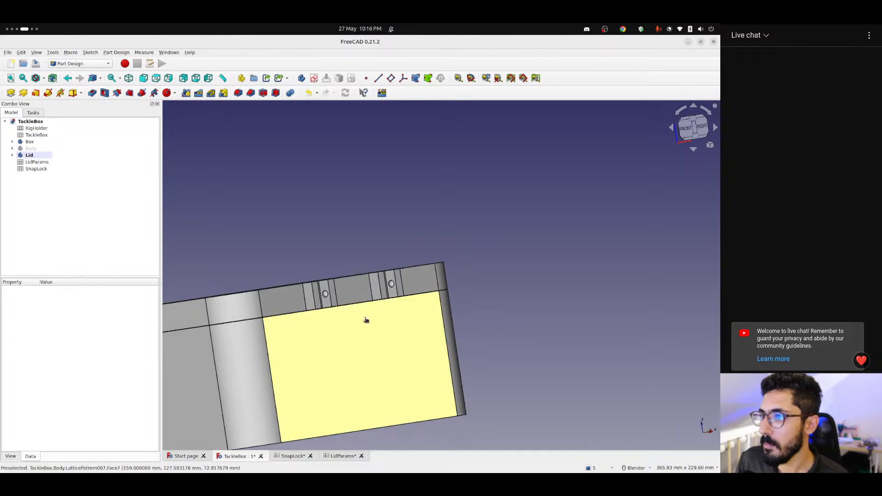
Make the Box body the active body for the next features
{"action": "middle_click_drag", "start_coordinate": [366, 320], "coordinate": [472, 317], "text": "shift"}
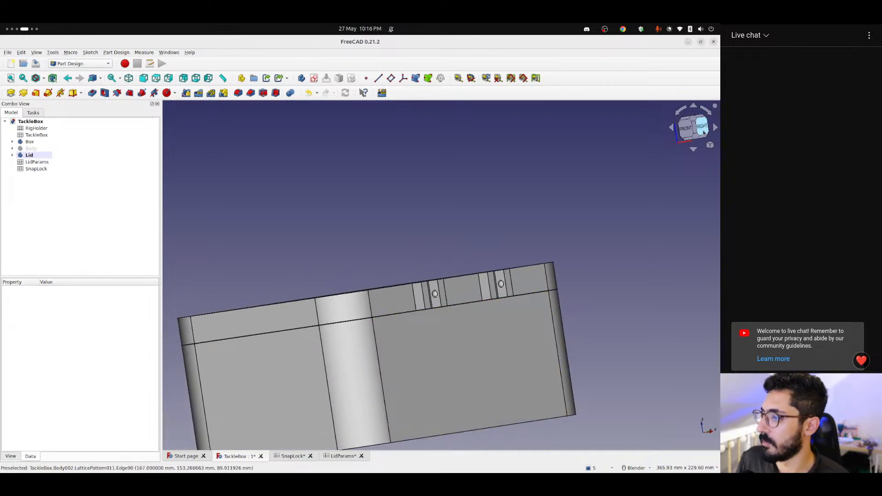
{"action": "left_click", "coordinate": [124, 209]}
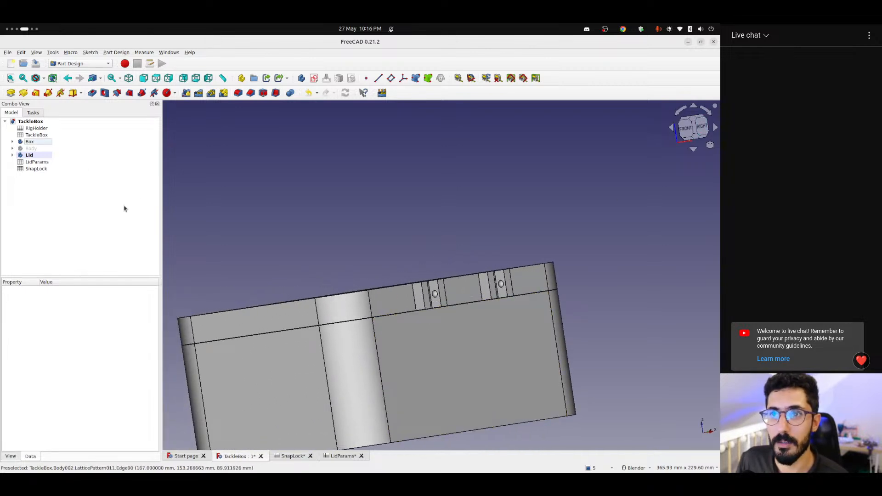
{"action": "left_click", "coordinate": [39, 143]}
{"action": "right_click", "coordinate": [39, 143]}
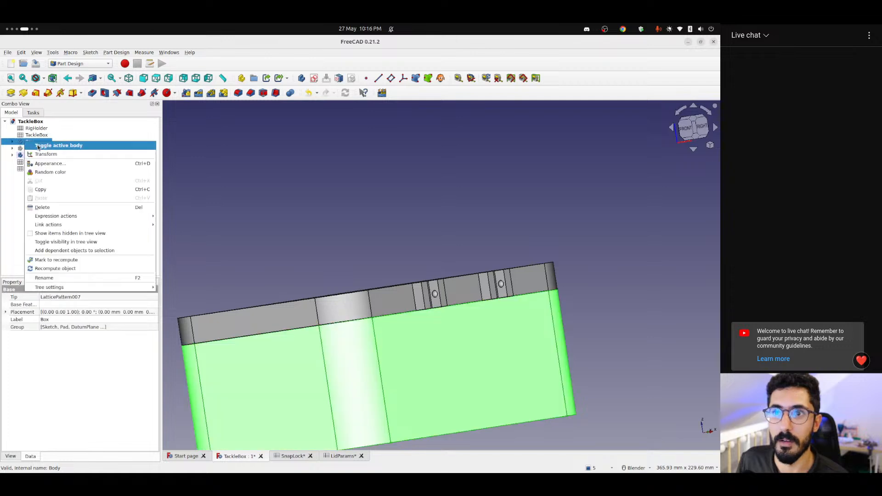
{"action": "left_click", "coordinate": [46, 148]}
{"action": "left_click", "coordinate": [379, 218]}
Examine the lid's snap-lock tabs against the box wall and temporarily show DatumPlane005 to check its position
{"action": "middle_click_drag", "start_coordinate": [378, 218], "coordinate": [353, 231]}
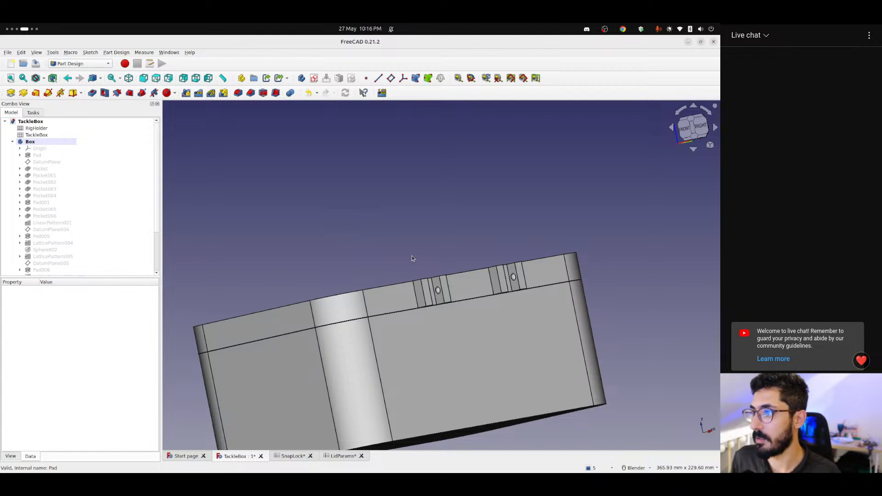
{"action": "middle_click_drag", "start_coordinate": [443, 264], "coordinate": [504, 293]}
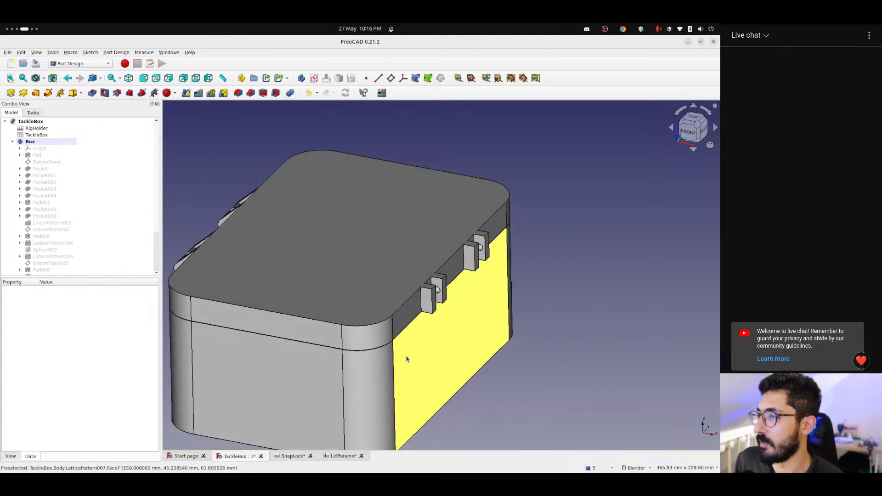
{"action": "scroll", "coordinate": [59, 240], "scroll_direction": "down", "scroll_amount": 2}
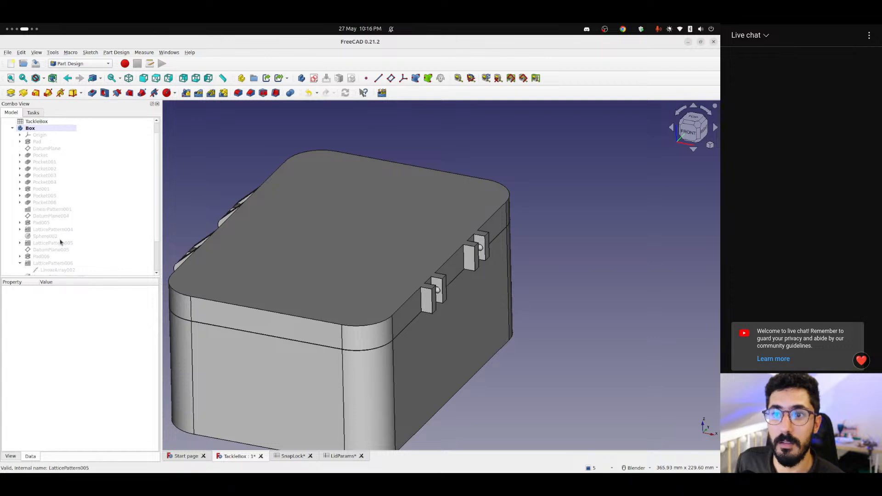
{"action": "scroll", "coordinate": [61, 242], "scroll_direction": "down", "scroll_amount": 2}
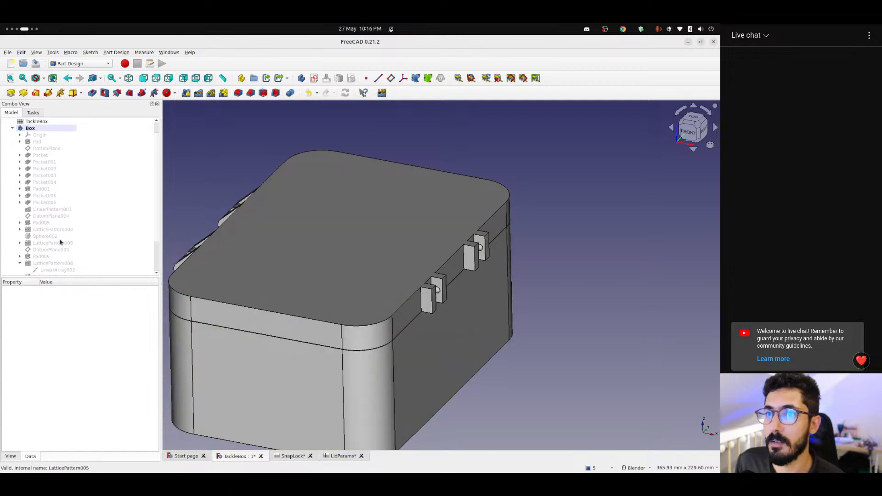
{"action": "middle_click_drag", "start_coordinate": [437, 320], "coordinate": [388, 305]}
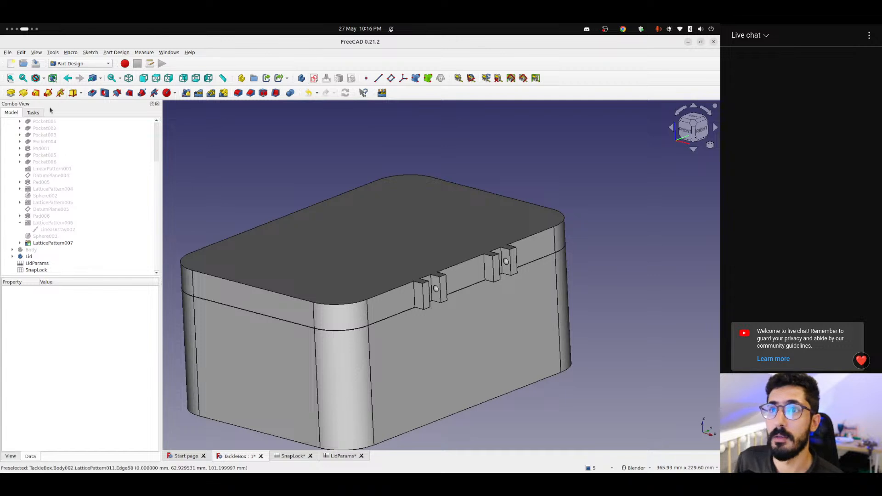
{"action": "left_click", "coordinate": [38, 209]}
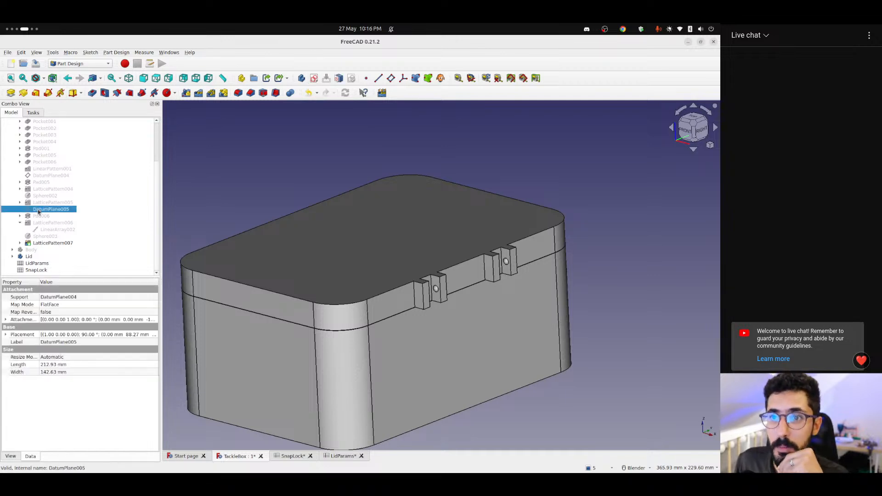
{"action": "key", "text": "space"}
{"action": "middle_click_drag", "start_coordinate": [404, 301], "coordinate": [322, 309]}
{"action": "key", "text": "space"}
{"action": "scroll", "coordinate": [52, 211], "scroll_direction": "up", "scroll_amount": 3}
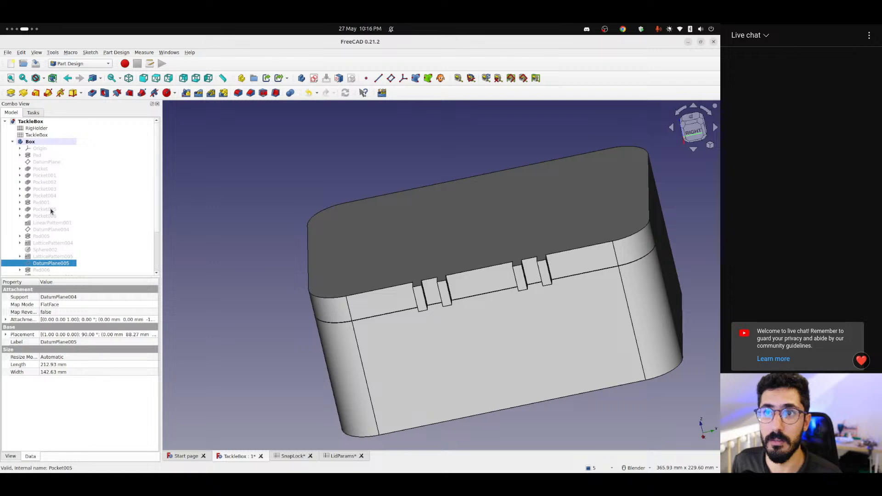
Show the Box body's Origin planes and axes around the model
{"action": "left_click", "coordinate": [35, 149]}
{"action": "key", "text": "space"}
{"action": "scroll", "coordinate": [361, 305], "scroll_direction": "down", "scroll_amount": 6}
{"action": "left_click", "coordinate": [527, 348]}
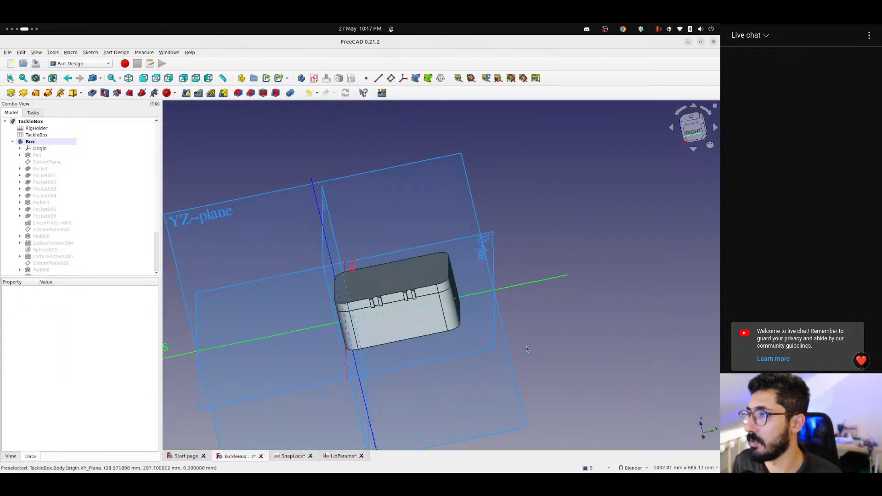
{"action": "middle_click_drag", "start_coordinate": [527, 349], "coordinate": [604, 308]}
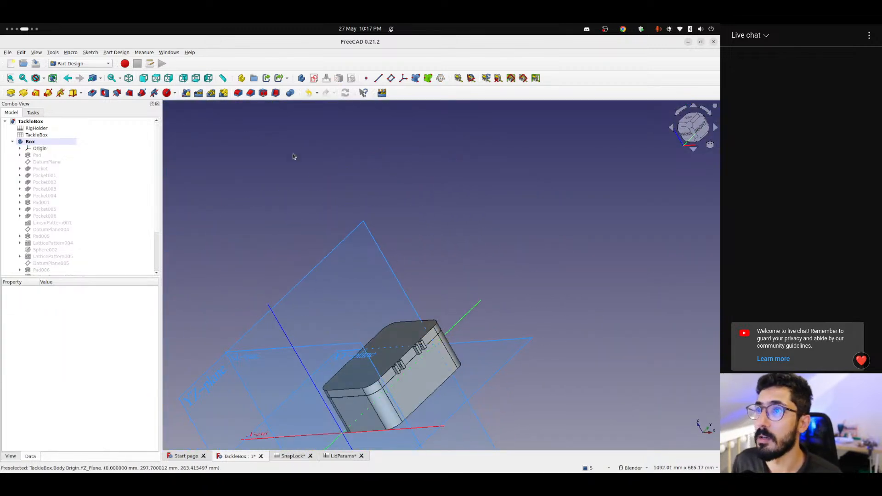
{"action": "middle_click_drag", "start_coordinate": [377, 324], "coordinate": [448, 121], "text": "shift"}
Start a new datum plane in the Box body attached to the XZ plane in Plane face mode
{"action": "left_click", "coordinate": [391, 79]}
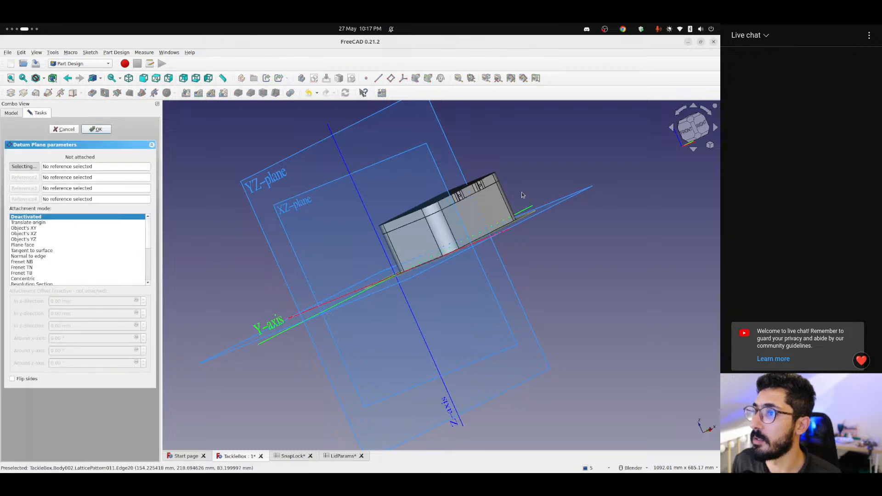
{"action": "left_click", "coordinate": [426, 149]}
{"action": "scroll", "coordinate": [531, 216], "scroll_direction": "up", "scroll_amount": 5}
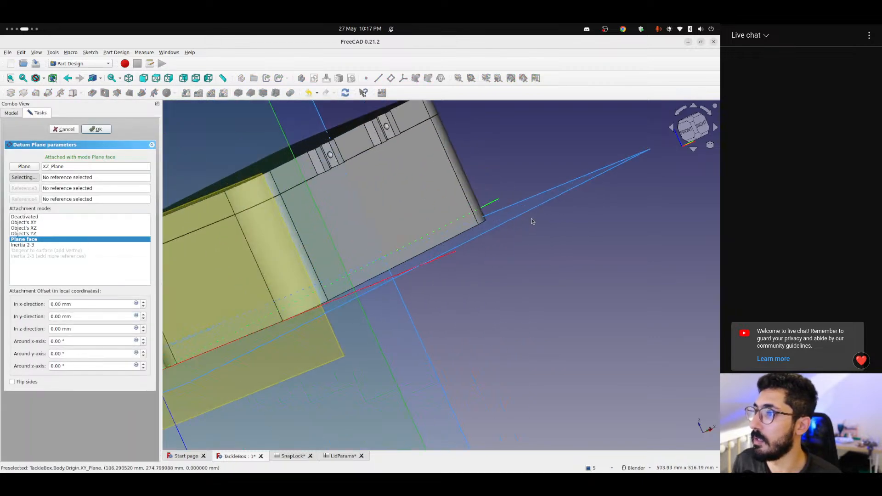
{"action": "scroll", "coordinate": [443, 233], "scroll_direction": "down", "scroll_amount": 4}
{"action": "scroll", "coordinate": [331, 299], "scroll_direction": "down", "scroll_amount": 2}
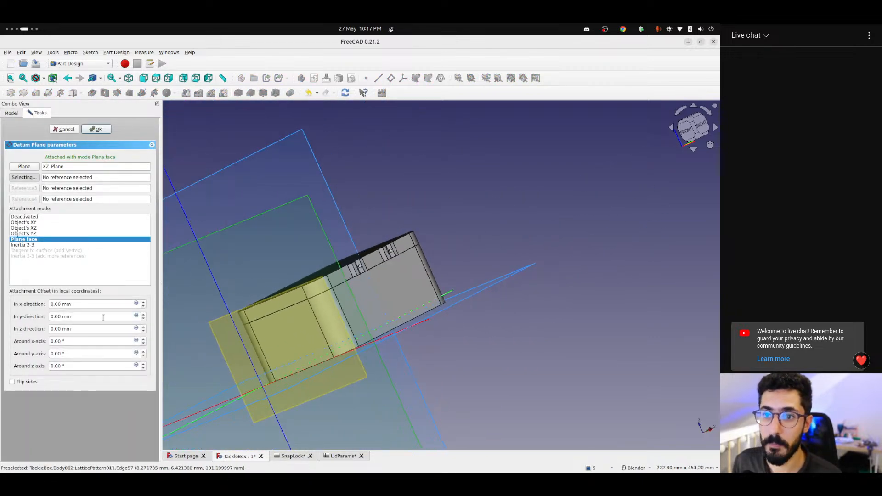
Begin the datum plane's z-direction offset formula with -<<TackleBox>>.borderRadius
{"action": "left_click", "coordinate": [78, 327]}
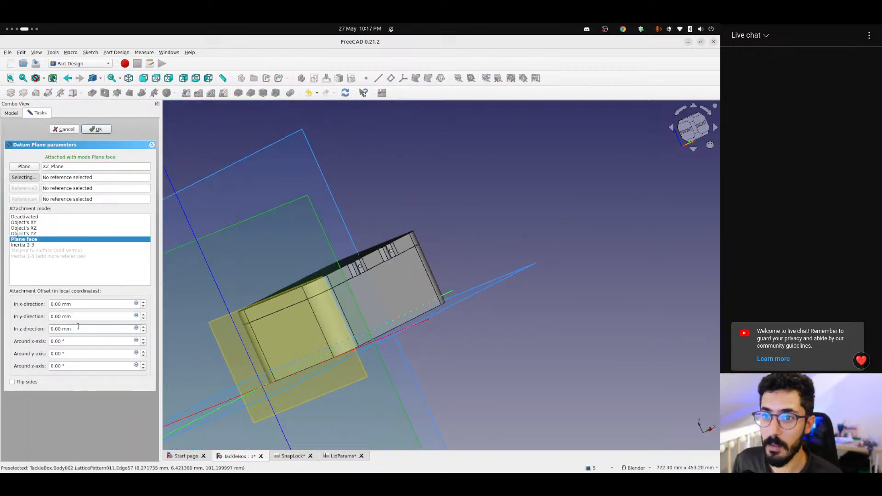
{"action": "left_click", "coordinate": [136, 329]}
{"action": "type", "text": "<<taack"}
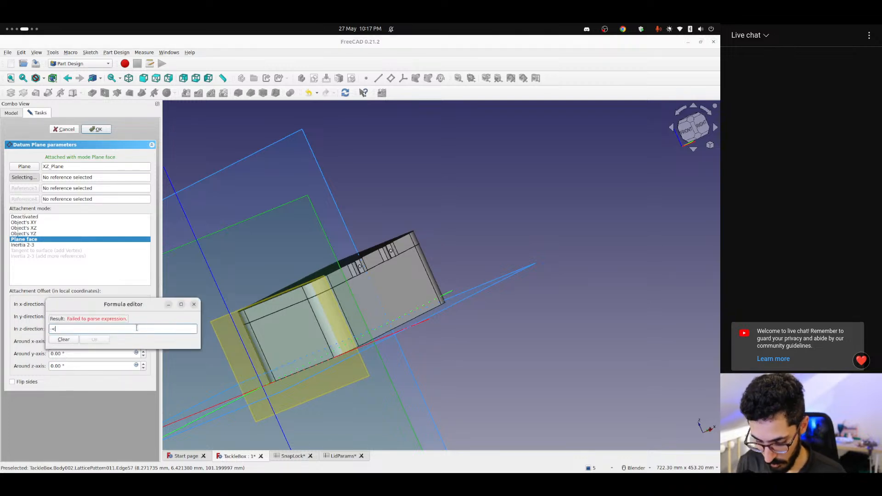
{"action": "key", "text": "BackSpace"}
{"action": "key", "text": "BackSpace"}
{"action": "key", "text": "BackSpace"}
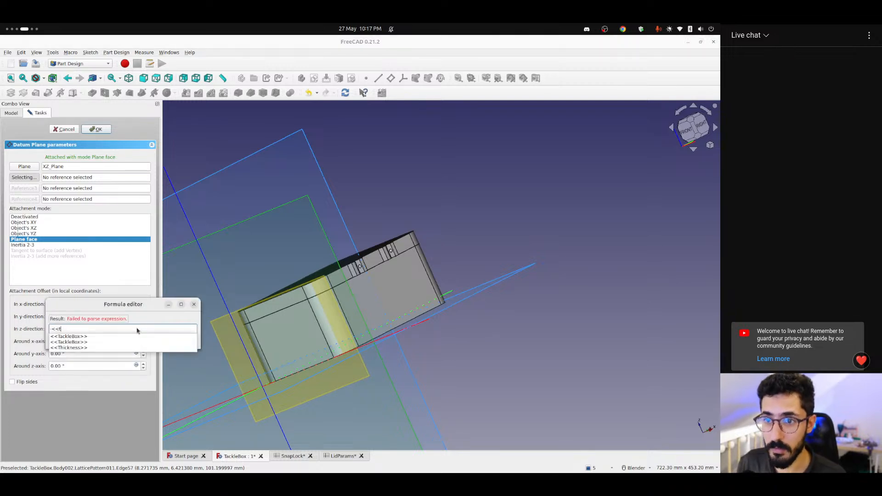
{"action": "key", "text": "Down"}
{"action": "key", "text": "Down"}
{"action": "key", "text": "Down"}
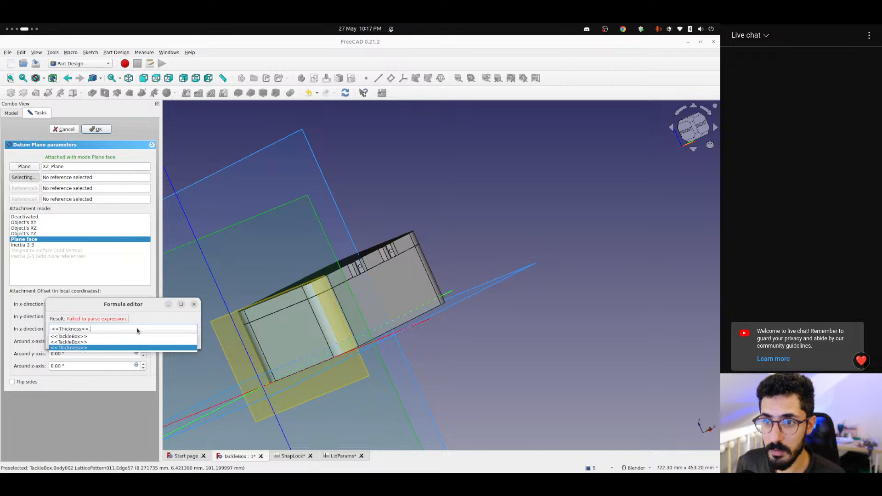
{"action": "key", "text": "Up"}
{"action": "key", "text": "BackSpace"}
{"action": "type", "text": "."}
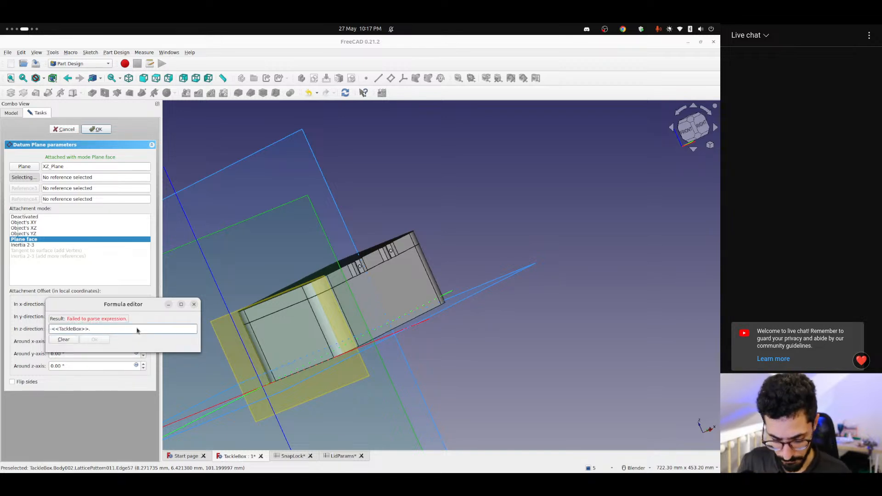
{"action": "type", "text": "border"}
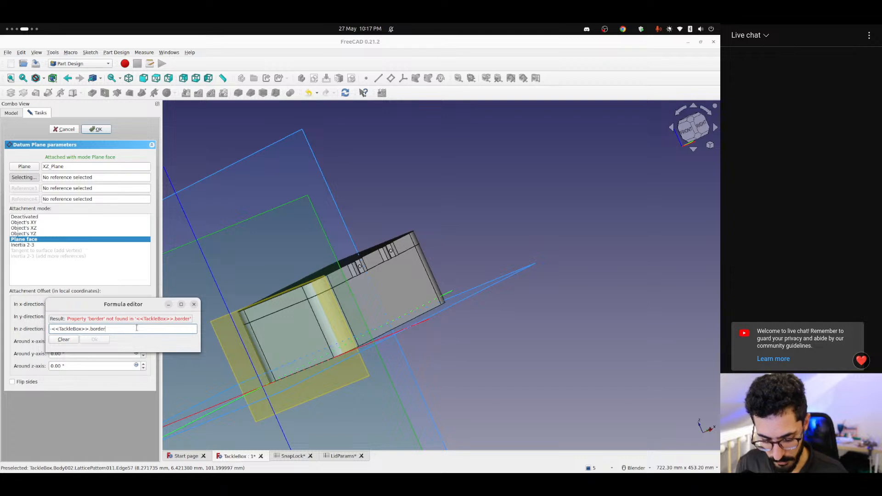
{"action": "type", "text": "Radius"}
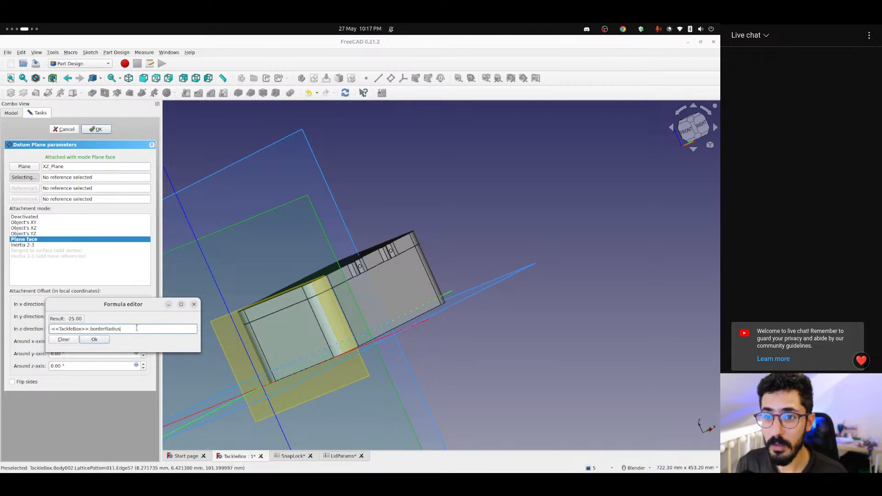
Extend the z-offset formula with - <<SnapLock>>.spacingBetweenLocks and accept it
{"action": "type", "text": " - <<"}
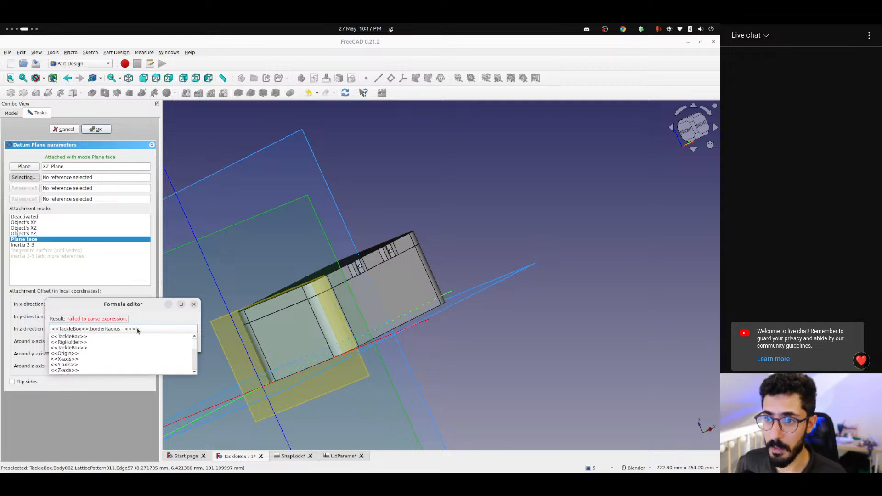
{"action": "type", "text": "Snap"}
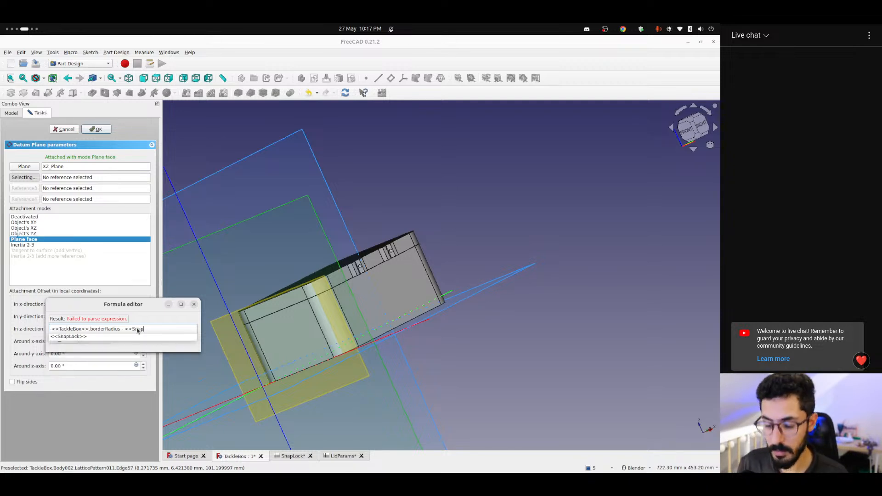
{"action": "key", "text": "Down"}
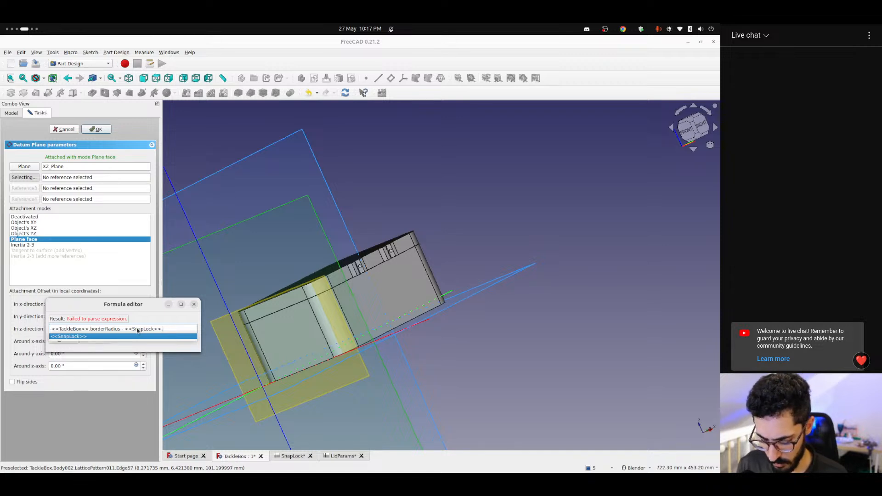
{"action": "key", "text": "Return"}
{"action": "type", "text": "spac"}
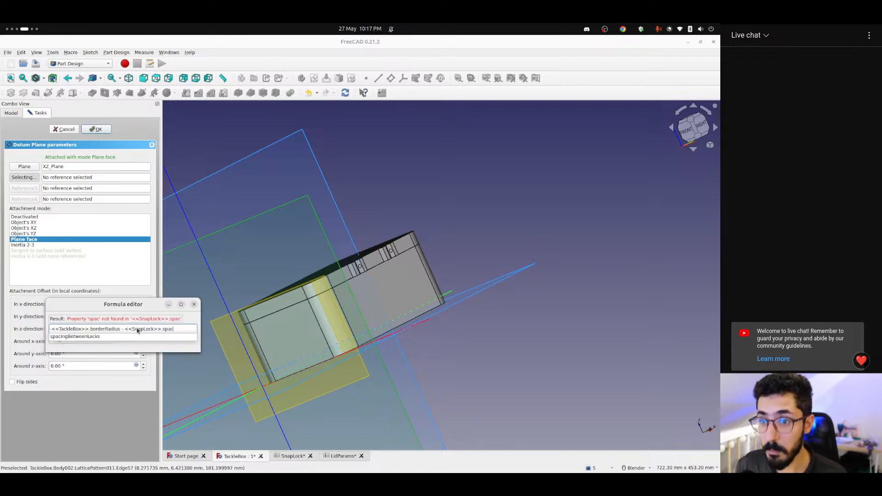
{"action": "key", "text": "Down"}
{"action": "key", "text": "Return"}
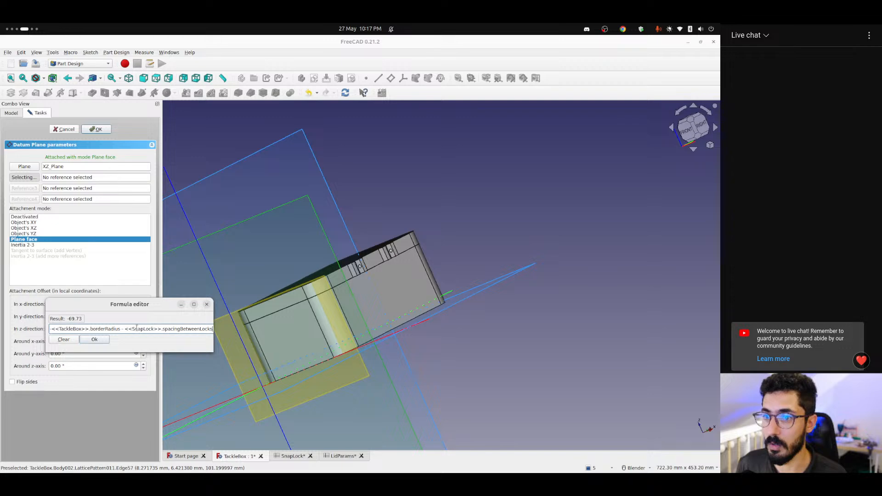
{"action": "left_click", "coordinate": [87, 339]}
Check the offset plane against the first snap-lock tab and finish the datum plane
{"action": "middle_click_drag", "start_coordinate": [433, 292], "coordinate": [281, 317]}
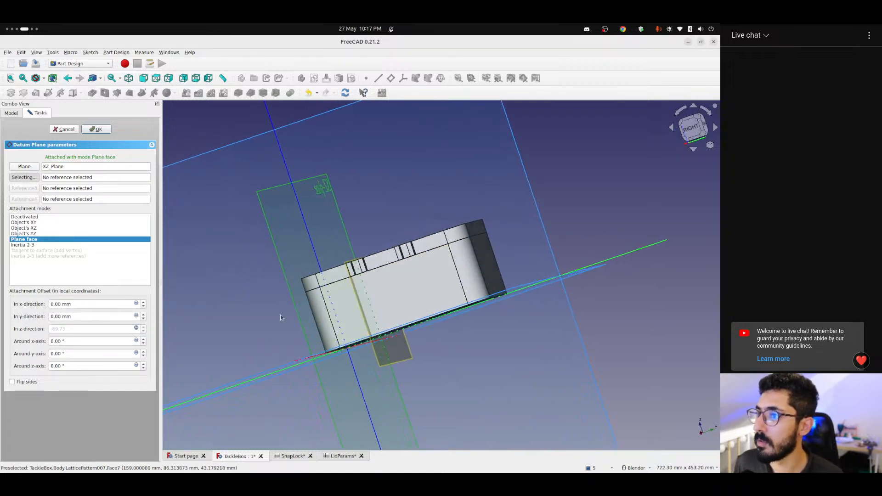
{"action": "scroll", "coordinate": [338, 285], "scroll_direction": "up", "scroll_amount": 5}
{"action": "middle_click_drag", "start_coordinate": [357, 277], "coordinate": [448, 264]}
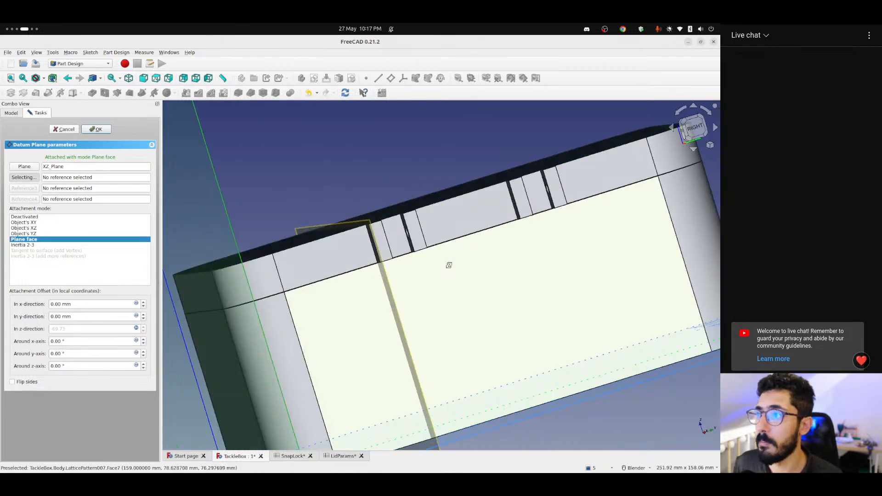
{"action": "left_click", "coordinate": [99, 131]}
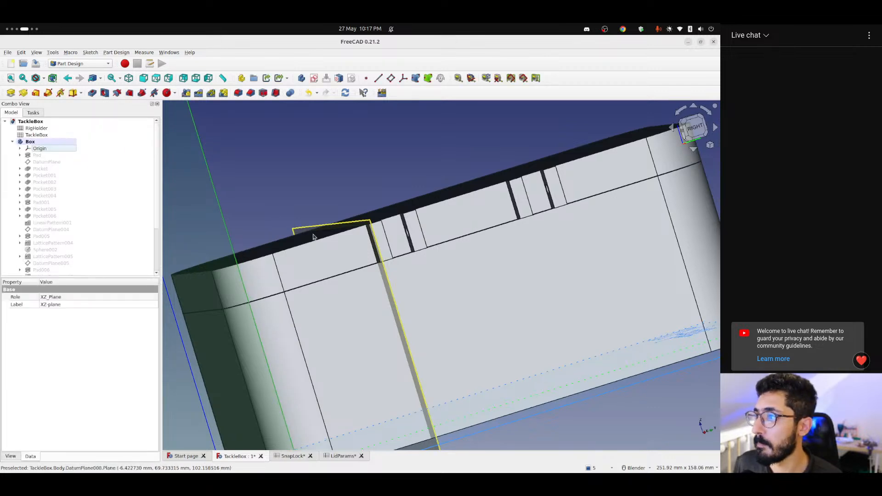
Hide the Box body's Origin again
{"action": "middle_click_drag", "start_coordinate": [280, 275], "coordinate": [384, 267]}
{"action": "scroll", "coordinate": [311, 285], "scroll_direction": "down", "scroll_amount": 3}
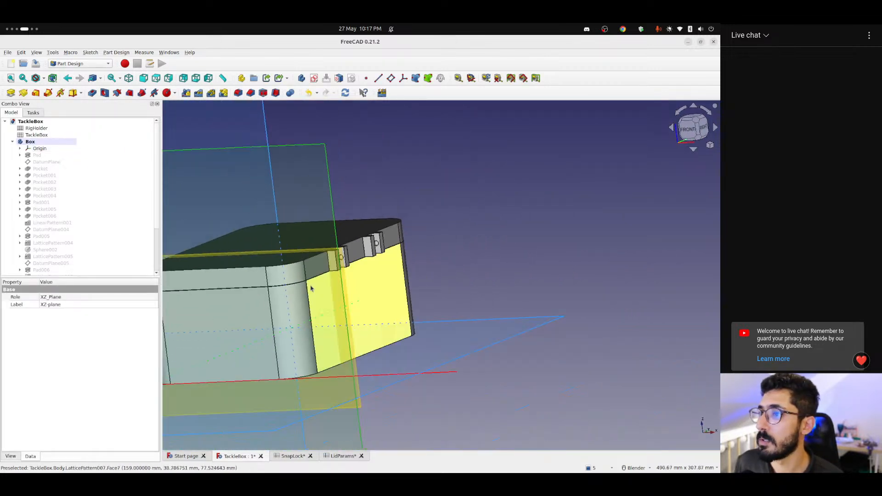
{"action": "middle_click_drag", "start_coordinate": [311, 287], "coordinate": [343, 286], "text": "shift"}
{"action": "left_click", "coordinate": [39, 150]}
{"action": "key", "text": "space"}
{"action": "scroll", "coordinate": [74, 223], "scroll_direction": "down", "scroll_amount": 4}
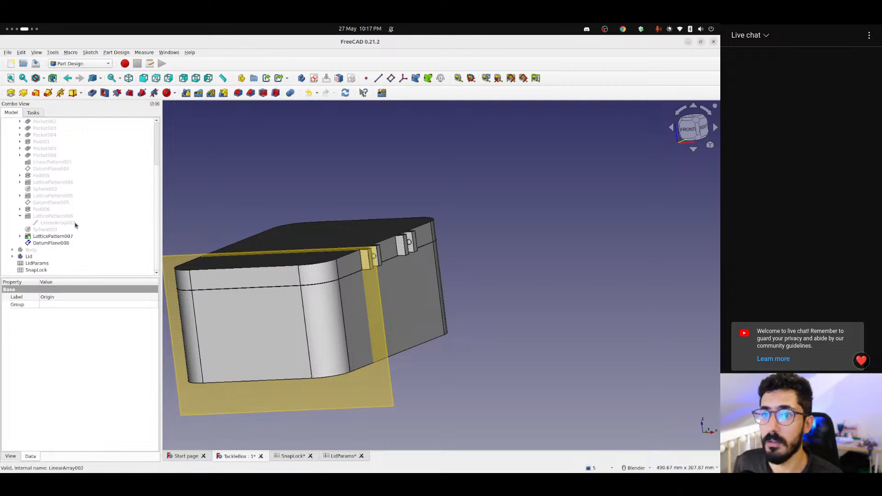
Hide the new datum plane, DatumPlane008, and create a sketch on it, with the snap-lock tabs in view
{"action": "left_click", "coordinate": [42, 244]}
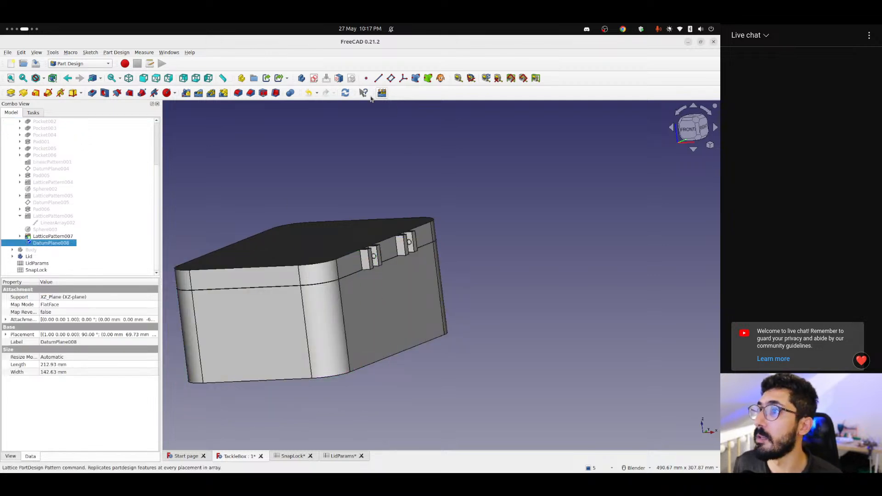
{"action": "left_click", "coordinate": [313, 78]}
{"action": "scroll", "coordinate": [374, 287], "scroll_direction": "up", "scroll_amount": 4}
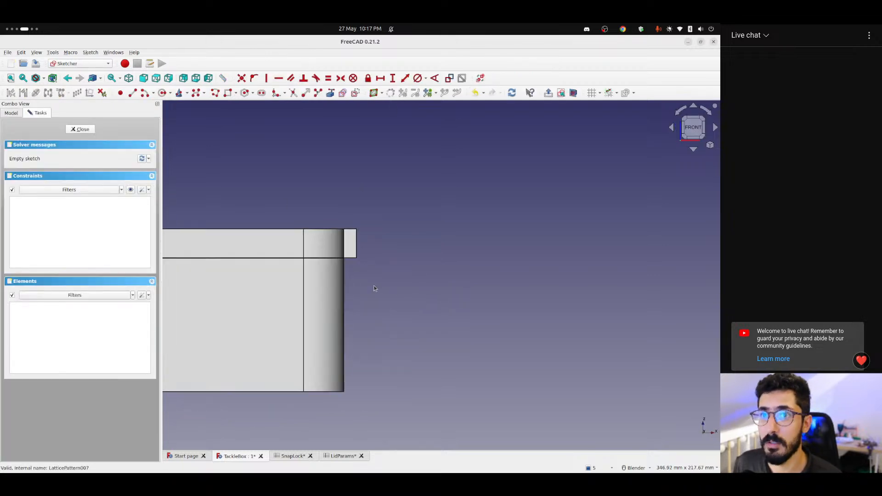
{"action": "mouse_move", "coordinate": [373, 285]}
{"action": "middle_mouse_down"}
{"action": "mouse_move", "coordinate": [346, 299]}
{"action": "mouse_move", "coordinate": [291, 299]}
{"action": "mouse_move", "coordinate": [323, 254]}
{"action": "middle_mouse_up"}
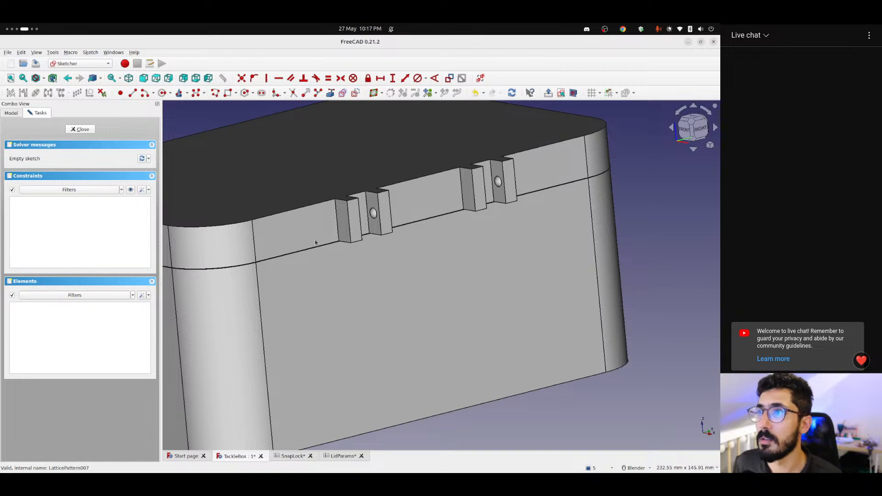
Section the model at the sketch plane and draw a rectangle against the box wall, directly below the snap-lock tab
{"action": "left_click", "coordinate": [573, 93]}
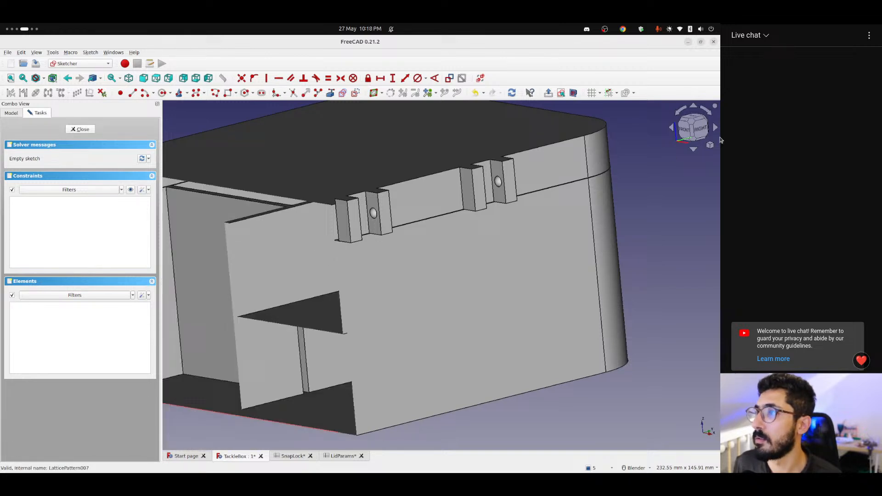
{"action": "left_click", "coordinate": [684, 129]}
{"action": "scroll", "coordinate": [403, 248], "scroll_direction": "up", "scroll_amount": 3}
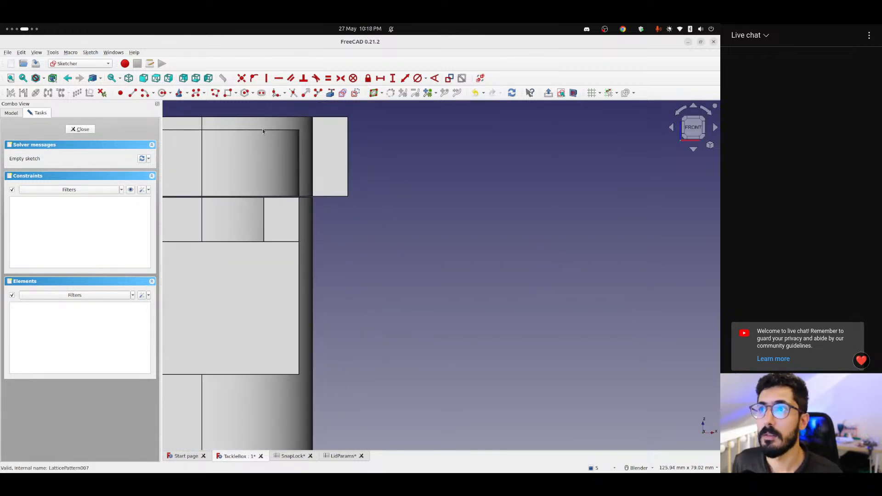
{"action": "scroll", "coordinate": [329, 209], "scroll_direction": "up", "scroll_amount": 5}
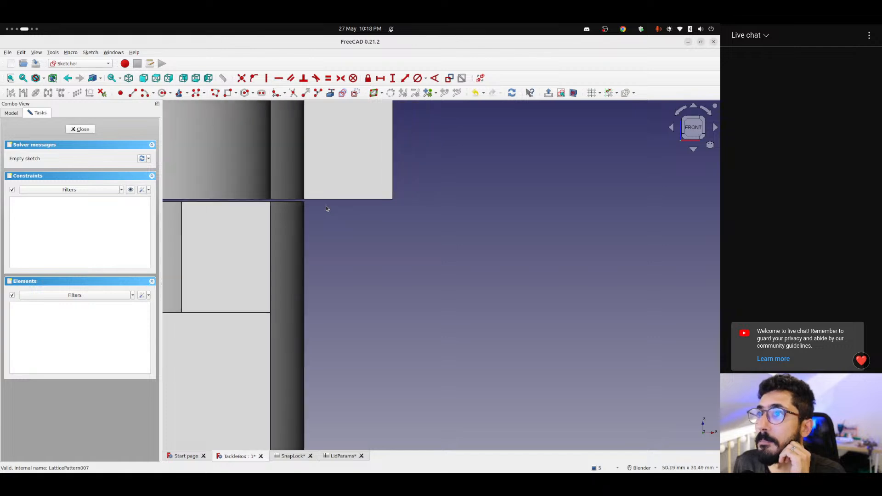
{"action": "scroll", "coordinate": [326, 206], "scroll_direction": "down", "scroll_amount": 1}
{"action": "left_click", "coordinate": [228, 92]}
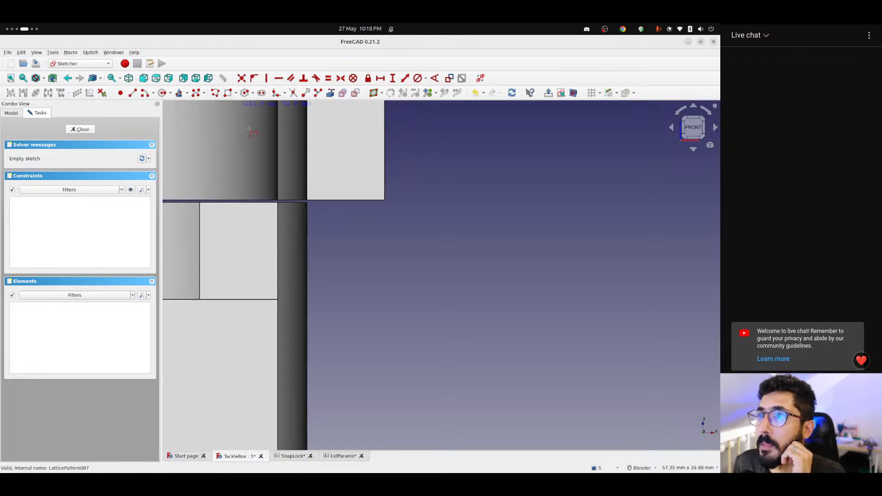
{"action": "left_click", "coordinate": [307, 202]}
{"action": "left_click", "coordinate": [387, 345]}
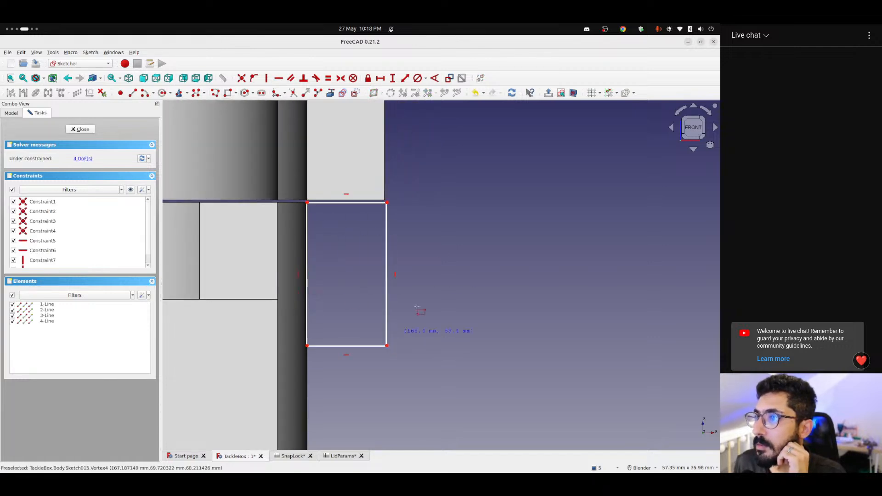
Look up the height parameter in the SnapLock spreadsheet and return to the TackleBox sketch
{"action": "scroll", "coordinate": [378, 303], "scroll_direction": "down", "scroll_amount": 6}
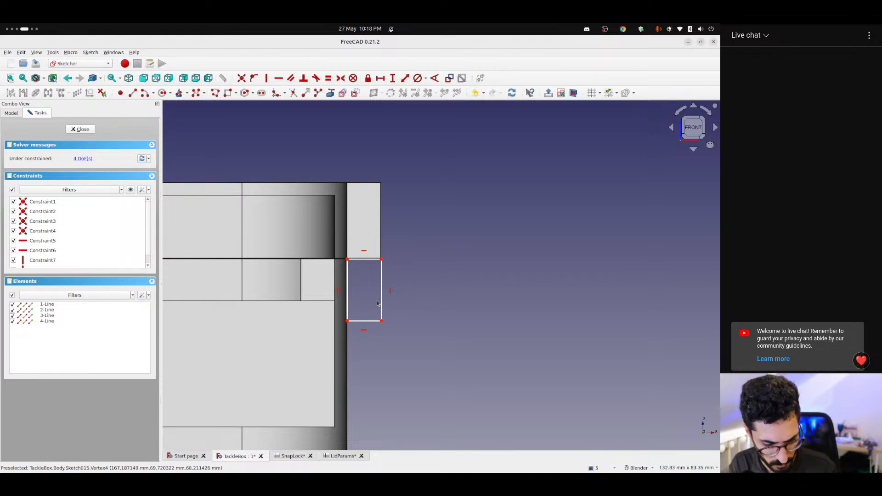
{"action": "left_click", "coordinate": [287, 456]}
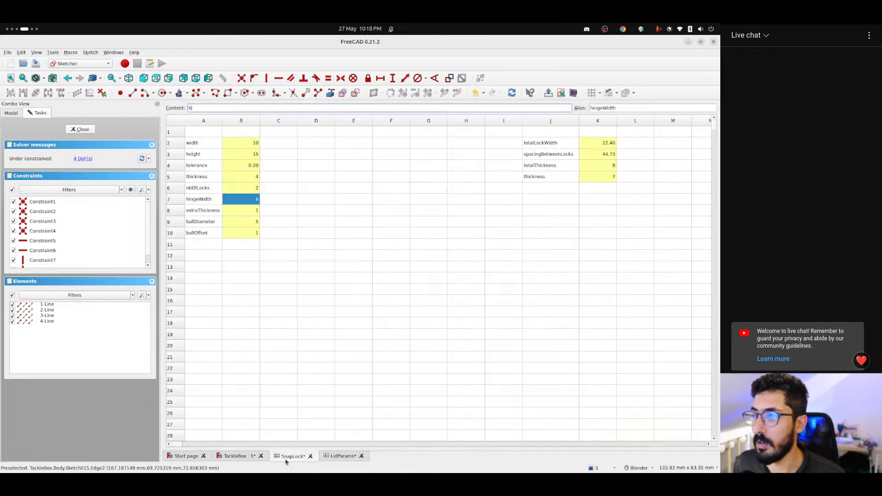
{"action": "left_click", "coordinate": [200, 153]}
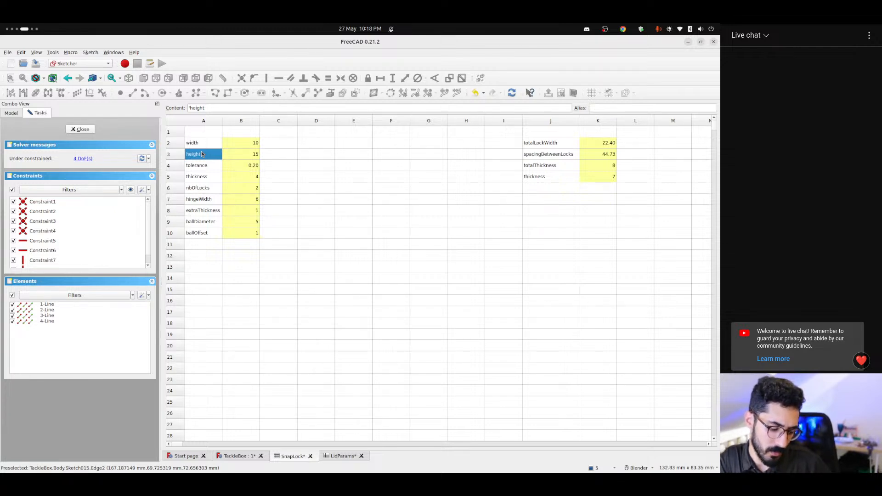
{"action": "key", "text": "ctrl+alt+Left"}
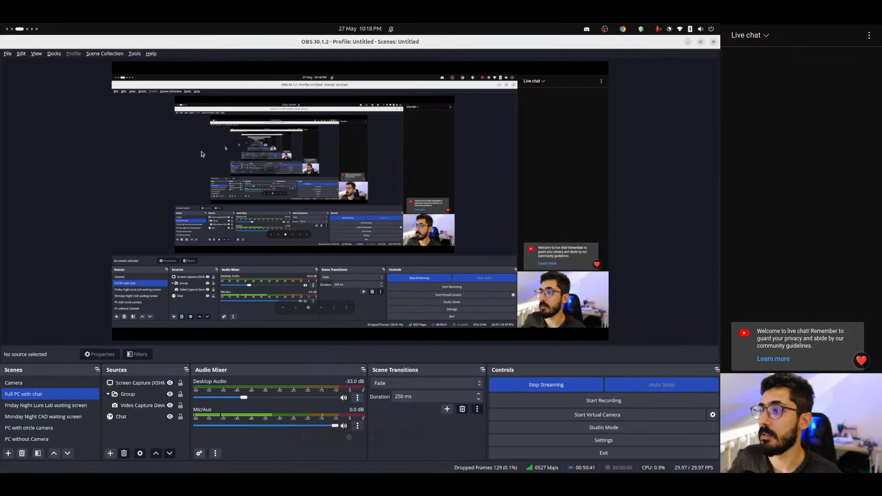
{"action": "key", "text": "ctrl+alt+Right"}
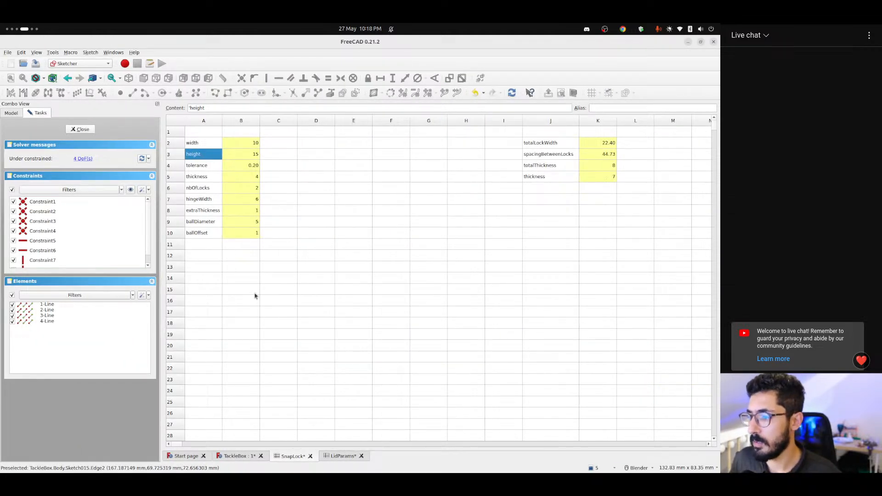
{"action": "left_click", "coordinate": [238, 455]}
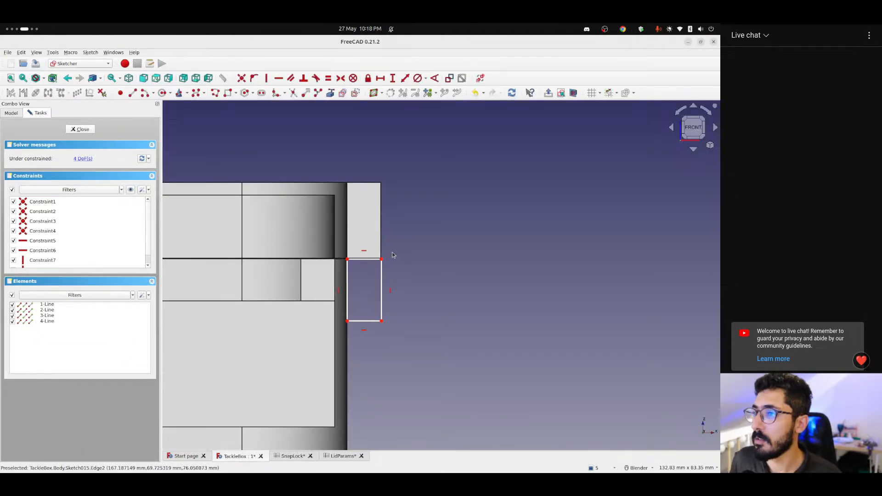
Stretch the rectangle downward to about 34 mm tall and nudge its top edge just below the lid line
{"action": "left_click_drag", "start_coordinate": [371, 322], "coordinate": [372, 401]}
{"action": "left_click", "coordinate": [383, 400]}
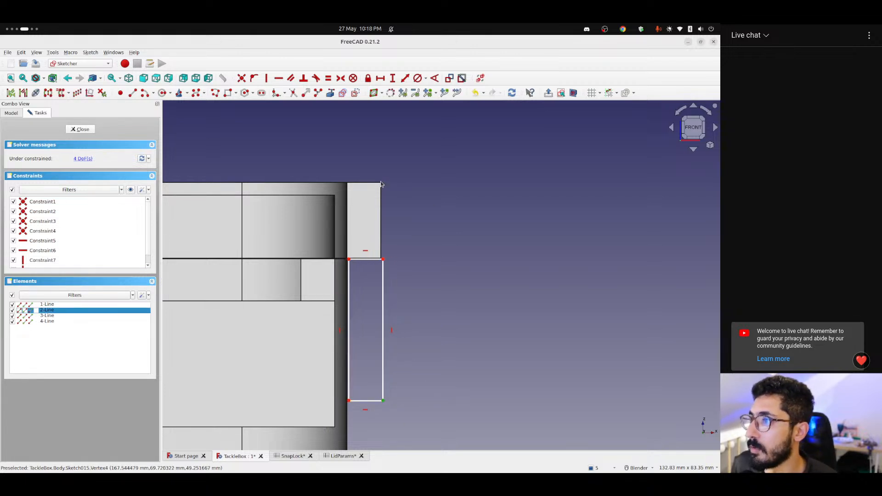
{"action": "scroll", "coordinate": [378, 202], "scroll_direction": "down", "scroll_amount": 2}
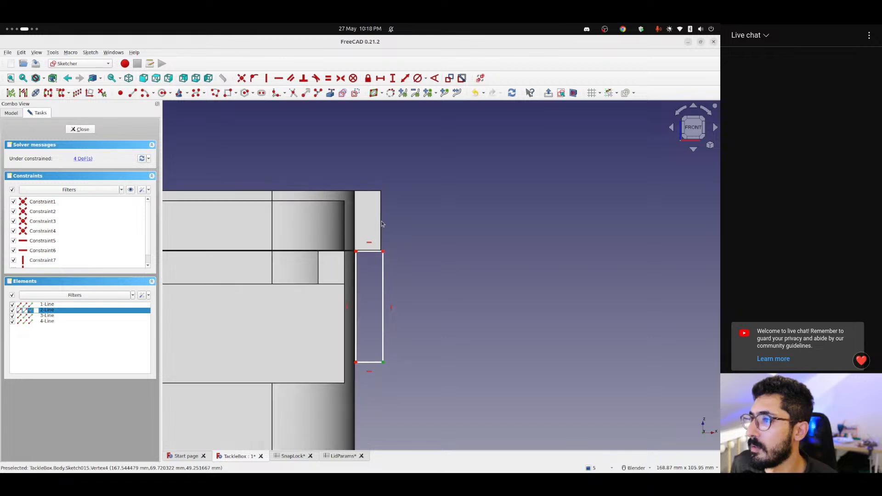
{"action": "middle_click_drag", "start_coordinate": [277, 269], "coordinate": [457, 252], "text": "shift"}
{"action": "scroll", "coordinate": [532, 192], "scroll_direction": "up", "scroll_amount": 7}
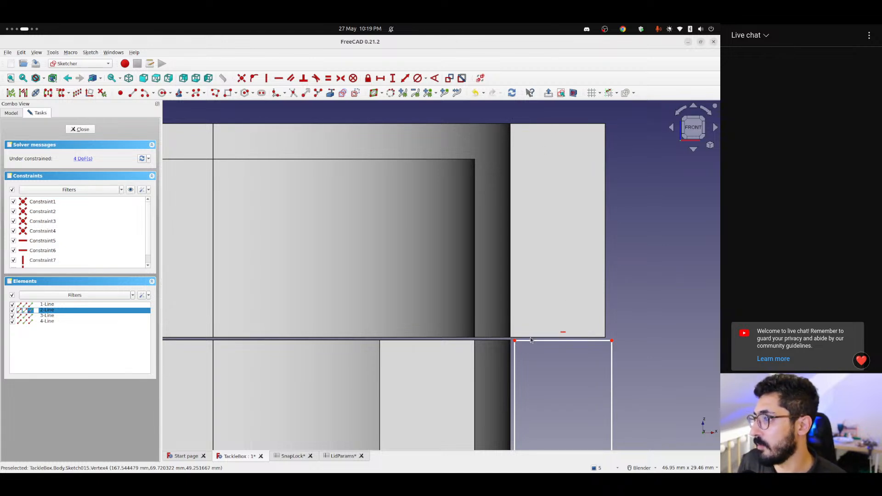
{"action": "mouse_move", "coordinate": [533, 340]}
{"action": "left_mouse_down"}
{"action": "mouse_move", "coordinate": [582, 342]}
{"action": "mouse_move", "coordinate": [533, 342]}
{"action": "left_mouse_up"}
Bring the whole box and sketch origin into view and nudge the rectangle's inner upper corner slightly off the box wall
{"action": "mouse_move", "coordinate": [488, 322]}
{"action": "middle_mouse_down"}
{"action": "mouse_move", "coordinate": [439, 311]}
{"action": "mouse_move", "coordinate": [418, 284]}
{"action": "middle_mouse_up"}
{"action": "key", "text": "1"}
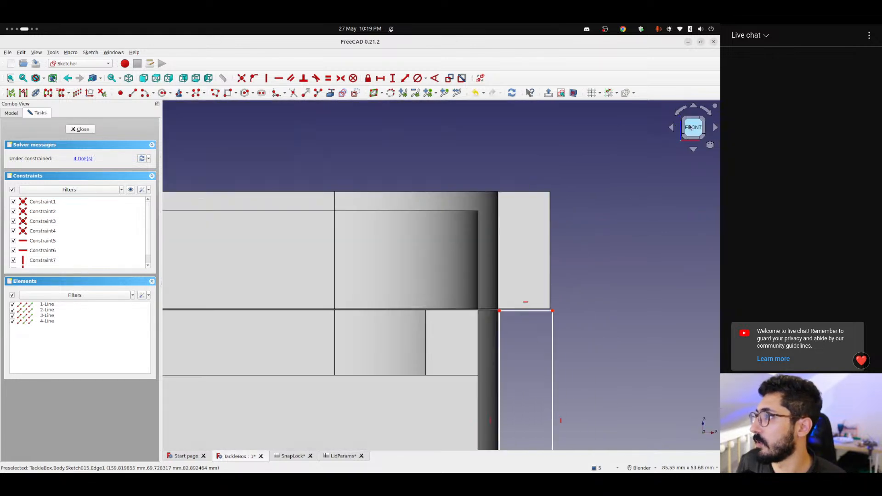
{"action": "scroll", "coordinate": [401, 256], "scroll_direction": "down", "scroll_amount": 3}
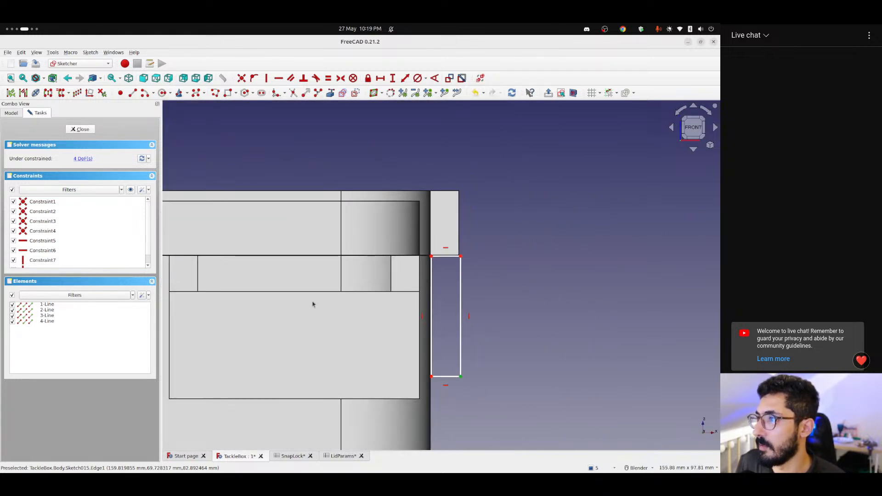
{"action": "middle_click_drag", "start_coordinate": [315, 305], "coordinate": [537, 258], "text": "shift"}
{"action": "scroll", "coordinate": [487, 276], "scroll_direction": "down", "scroll_amount": 1}
{"action": "scroll", "coordinate": [488, 275], "scroll_direction": "down", "scroll_amount": 1}
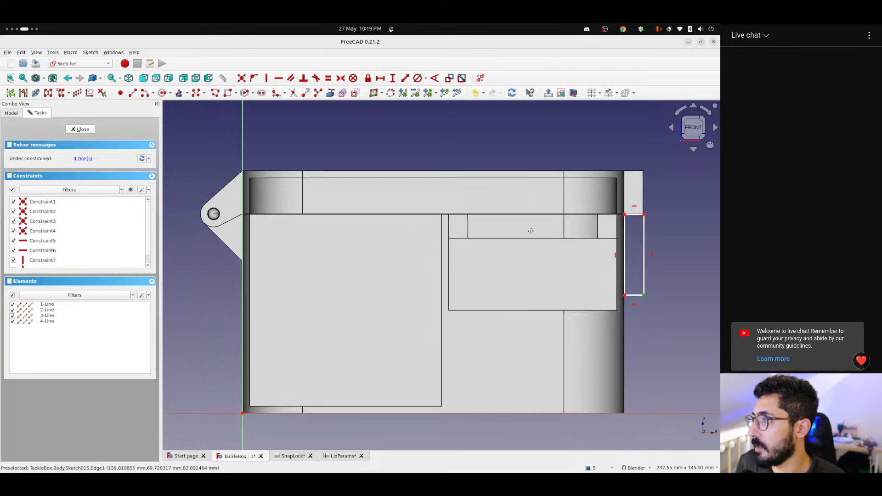
{"action": "left_click_drag", "start_coordinate": [635, 224], "coordinate": [626, 216]}
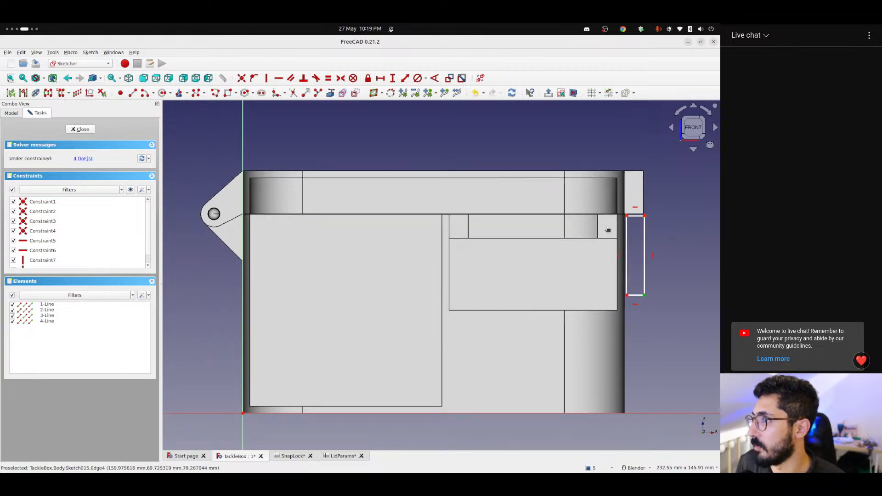
{"action": "left_click", "coordinate": [625, 219]}
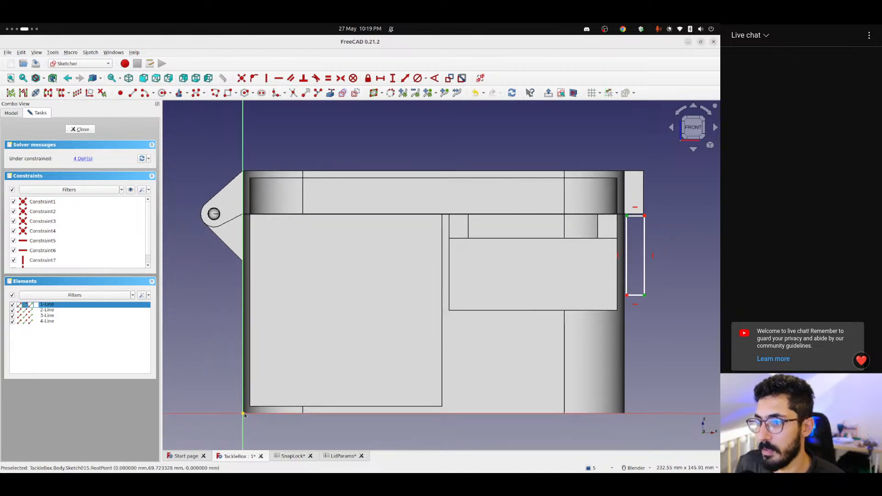
{"action": "left_click", "coordinate": [393, 79]}
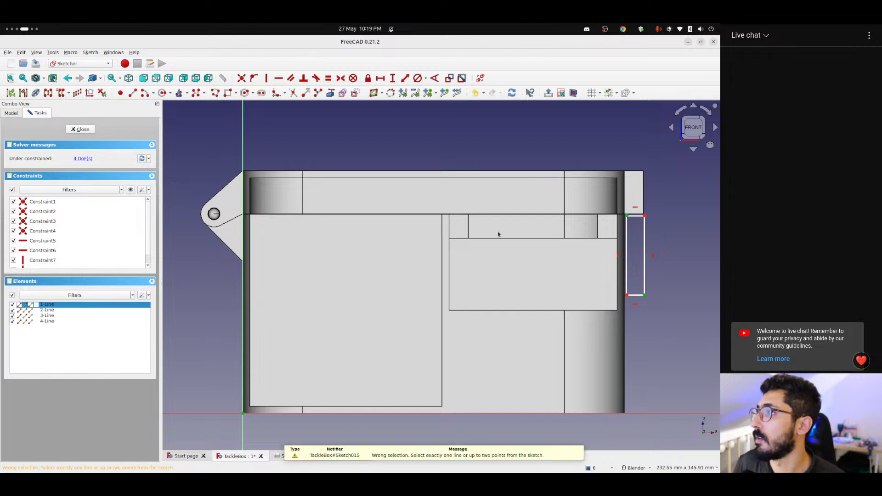
{"action": "left_click", "coordinate": [463, 263]}
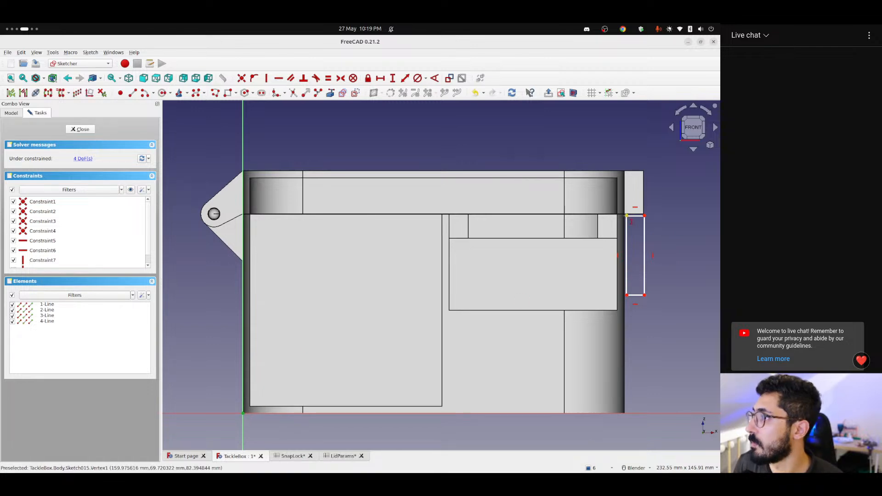
Constrain the vertical distance from the origin to the rectangle's upper inner corner with the formula <<TackleBox>>.totalHeight
{"action": "left_click", "coordinate": [626, 216]}
{"action": "key", "text": "i"}
{"action": "left_click", "coordinate": [407, 245]}
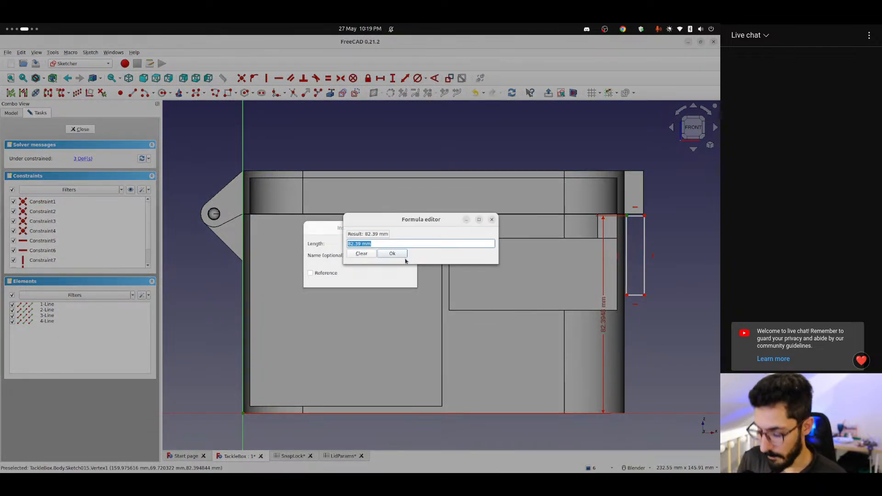
{"action": "type", "text": "<<Tac"}
{"action": "key", "text": "Down"}
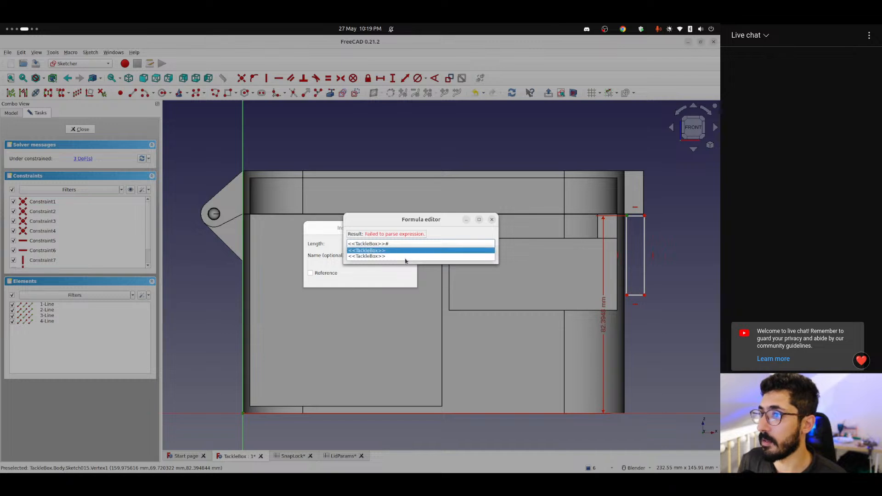
{"action": "key", "text": "Return"}
{"action": "type", "text": ".totalD"}
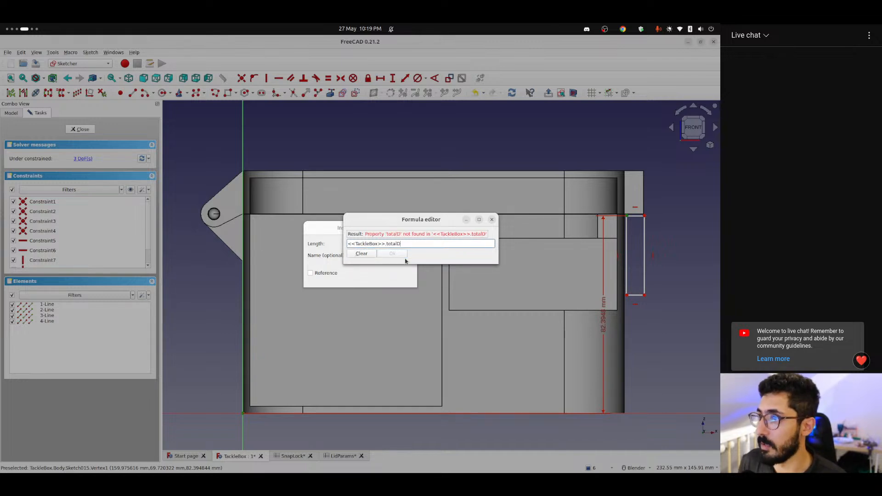
{"action": "type", "text": "epth"}
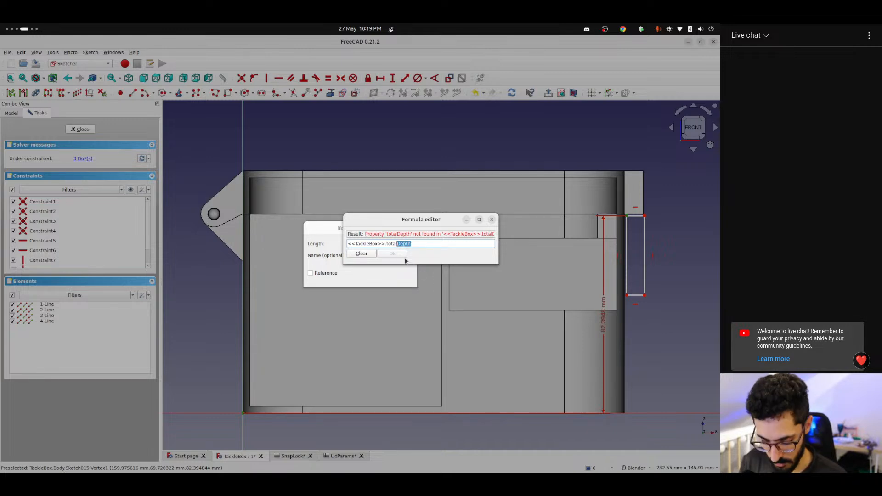
{"action": "type", "text": "Height"}
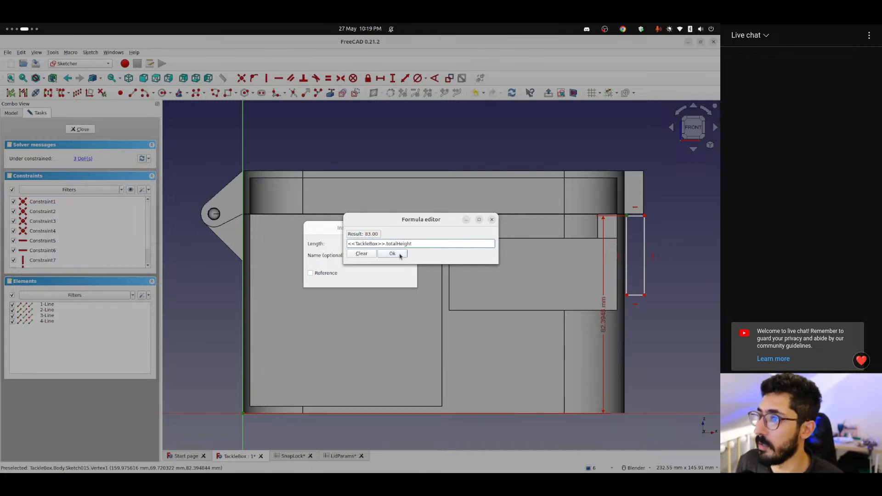
{"action": "left_click", "coordinate": [400, 254]}
{"action": "left_click", "coordinate": [401, 278]}
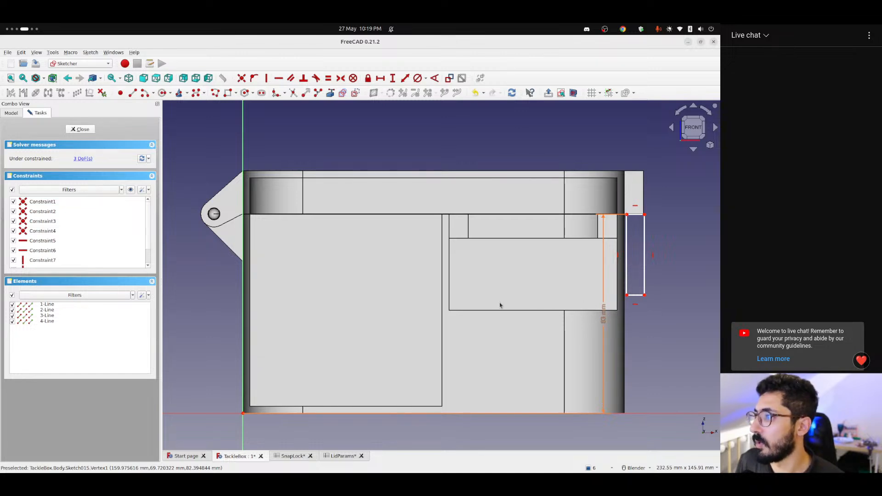
Move the label of the vertical distance dimension up and away from the rectangle, into the lid area
{"action": "mouse_move", "coordinate": [500, 302]}
{"action": "middle_mouse_down"}
{"action": "mouse_move", "coordinate": [556, 276]}
{"action": "mouse_move", "coordinate": [598, 233]}
{"action": "mouse_move", "coordinate": [540, 229]}
{"action": "middle_mouse_up"}
{"action": "key", "text": "1"}
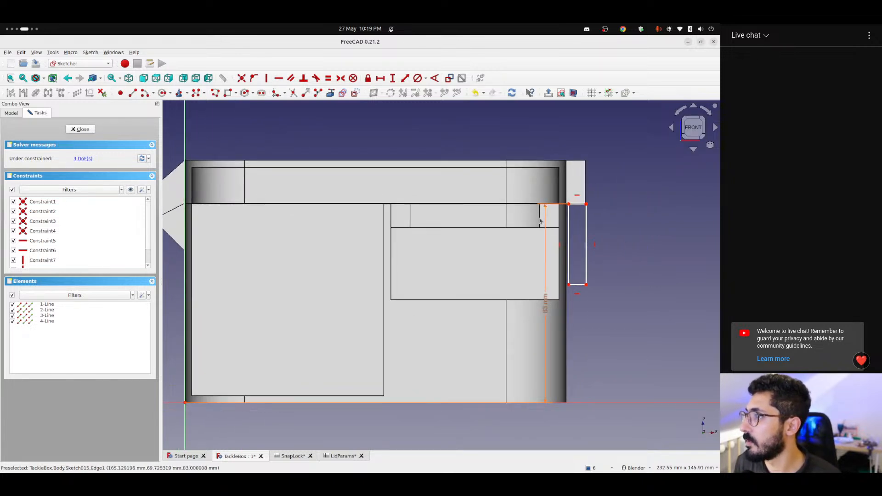
{"action": "left_click_drag", "start_coordinate": [545, 301], "coordinate": [509, 198]}
{"action": "middle_click_drag", "start_coordinate": [503, 254], "coordinate": [384, 276], "text": "shift"}
{"action": "scroll", "coordinate": [468, 218], "scroll_direction": "up", "scroll_amount": 4}
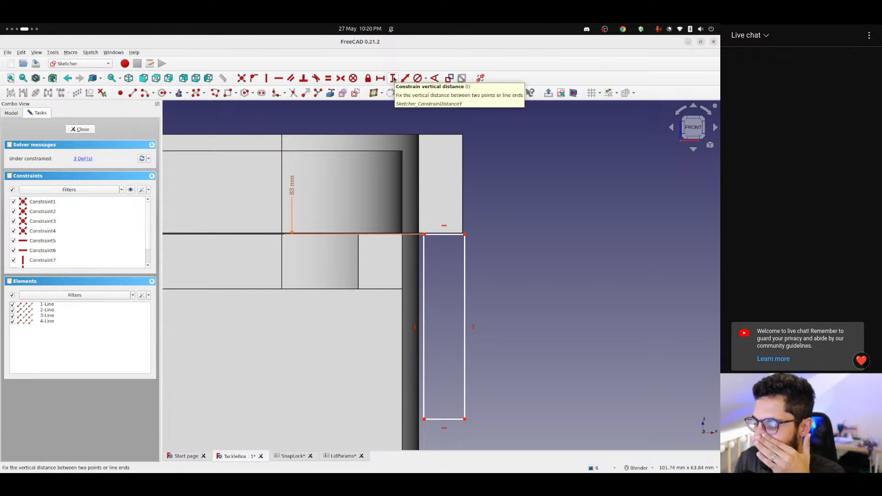
Shift the rectangle's inner edge slightly and raise its lower inner corner, shortening the rectangle to about 28 mm tall
{"action": "mouse_move", "coordinate": [423, 234]}
{"action": "left_mouse_down"}
{"action": "mouse_move", "coordinate": [434, 235]}
{"action": "mouse_move", "coordinate": [421, 235]}
{"action": "left_mouse_up"}
{"action": "scroll", "coordinate": [361, 284], "scroll_direction": "down", "scroll_amount": 1}
{"action": "scroll", "coordinate": [349, 287], "scroll_direction": "down", "scroll_amount": 2}
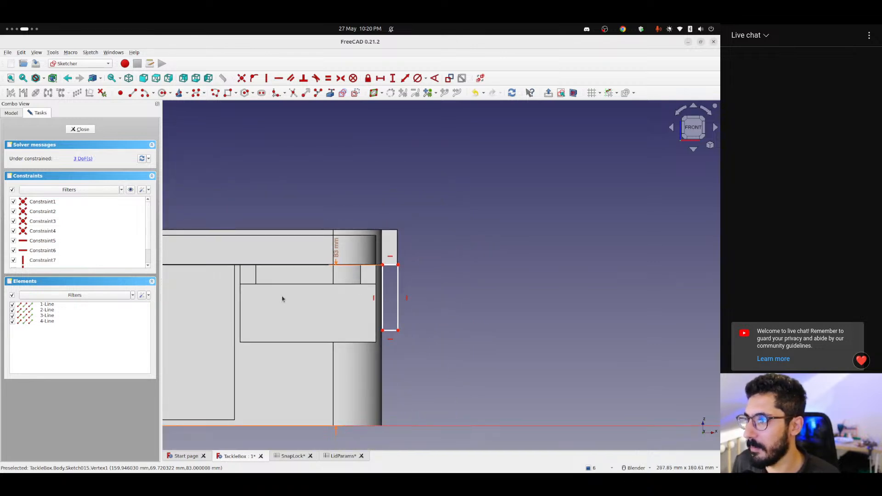
{"action": "scroll", "coordinate": [488, 212], "scroll_direction": "down", "scroll_amount": 2}
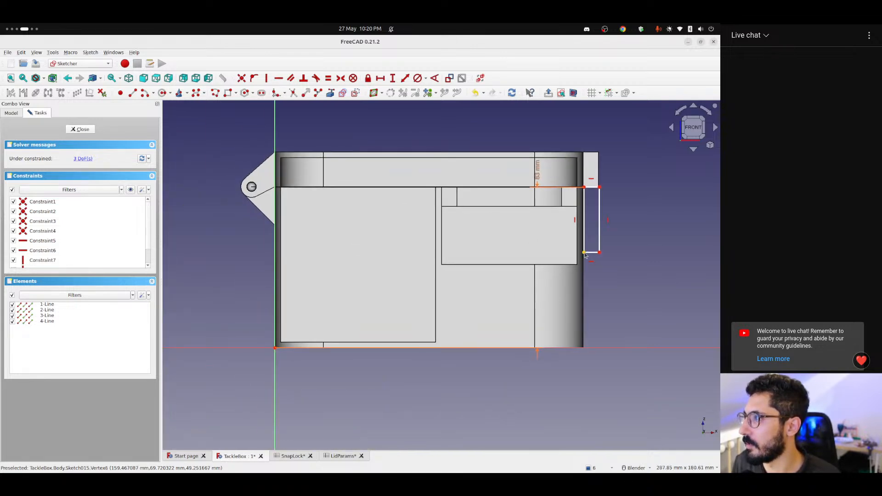
{"action": "left_click_drag", "start_coordinate": [585, 255], "coordinate": [585, 240]}
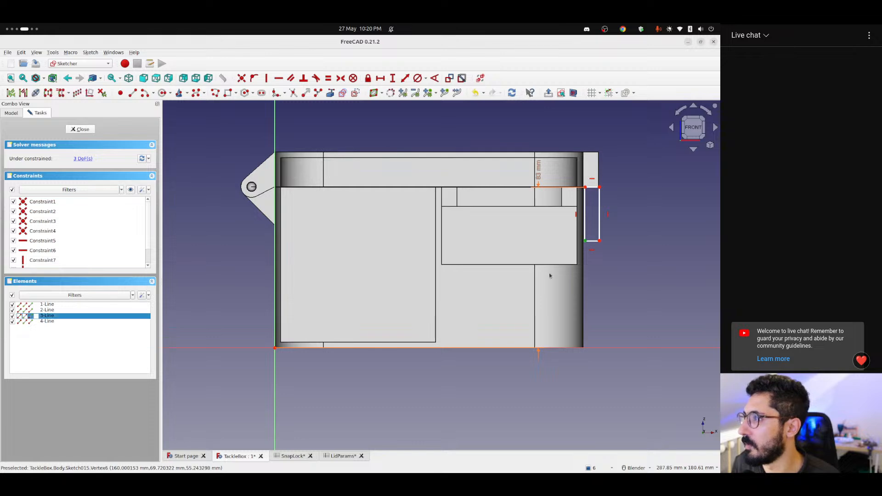
Constrain the horizontal distance from the origin to the rectangle's inner edge with the formula <<TackleBox>>.totalWidth
{"action": "left_click", "coordinate": [382, 80]}
{"action": "left_click", "coordinate": [404, 243]}
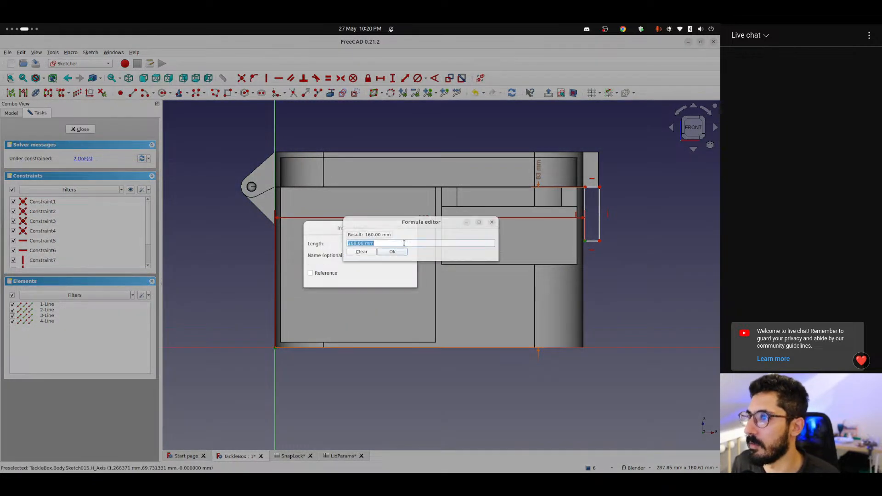
{"action": "type", "text": "<<"}
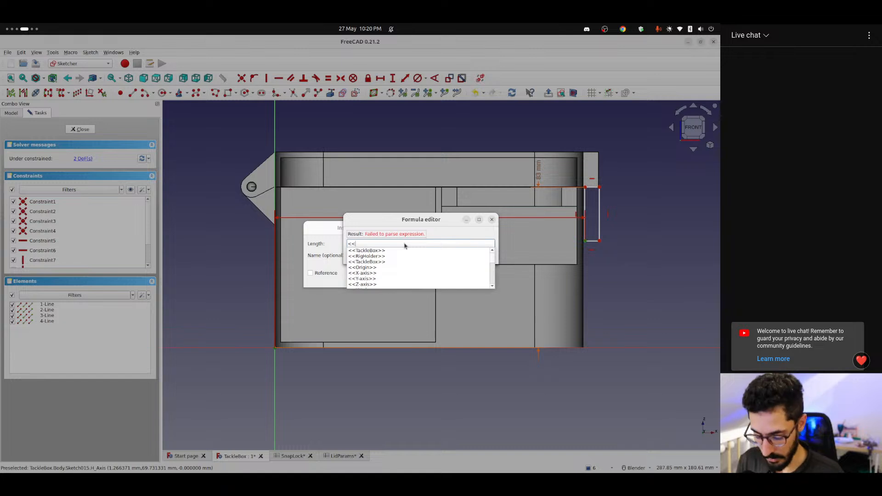
{"action": "key", "text": "Down"}
{"action": "key", "text": "BackSpace"}
{"action": "type", "text": ".t"}
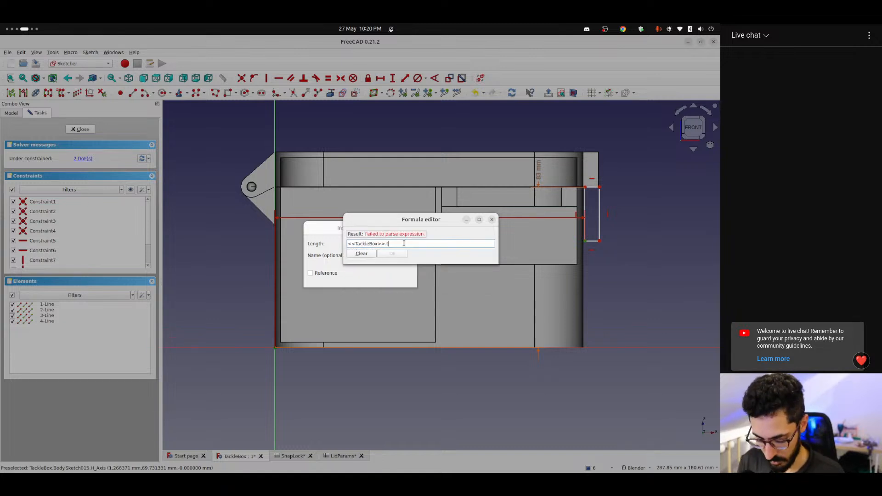
{"action": "type", "text": "otalWidth"}
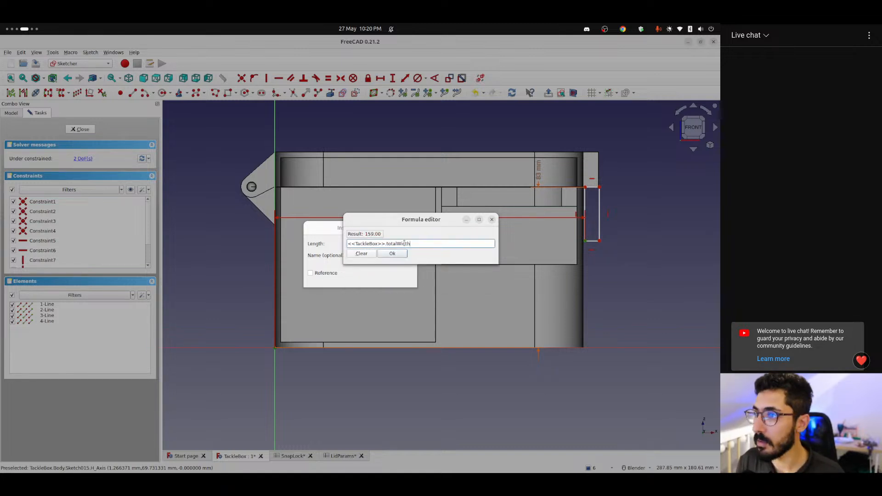
{"action": "key", "text": "Return"}
{"action": "left_click", "coordinate": [407, 279]}
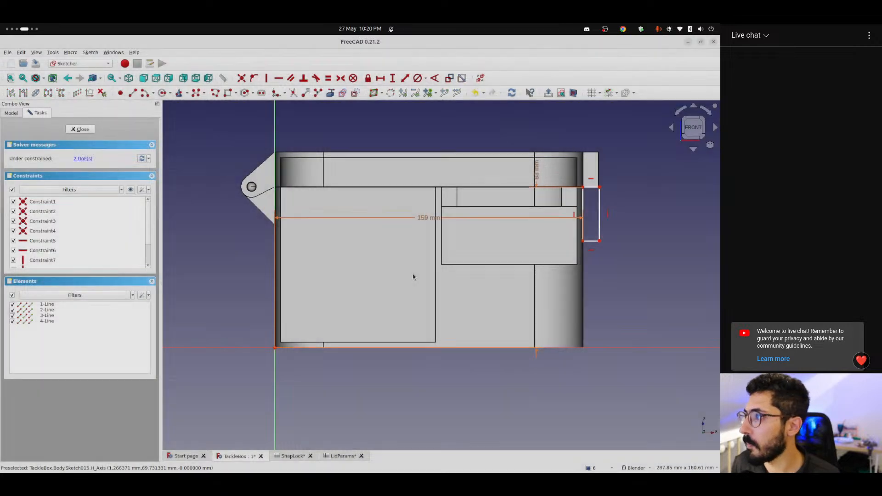
Constrain the length of the rectangle's upper edge with the formula <<SnapLock>>.totalThickness
{"action": "scroll", "coordinate": [598, 200], "scroll_direction": "up", "scroll_amount": 4}
{"action": "middle_click_drag", "start_coordinate": [586, 186], "coordinate": [538, 215], "text": "shift"}
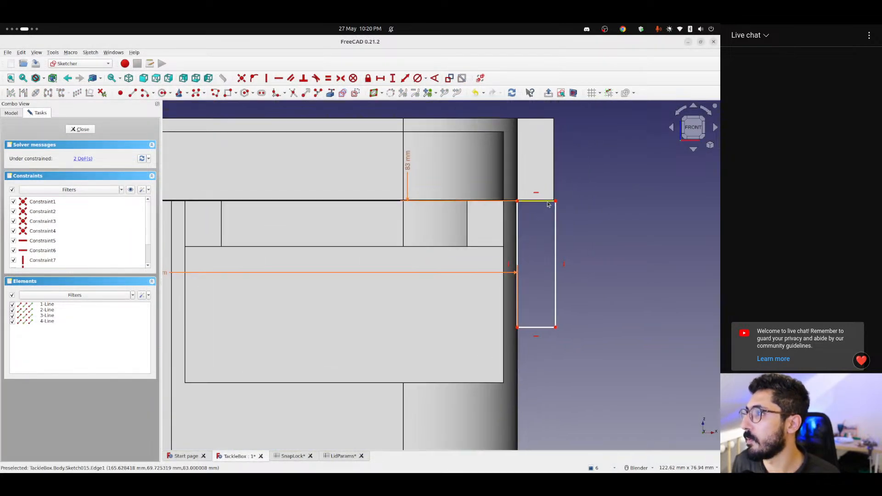
{"action": "left_click", "coordinate": [536, 201]}
{"action": "left_click", "coordinate": [383, 79]}
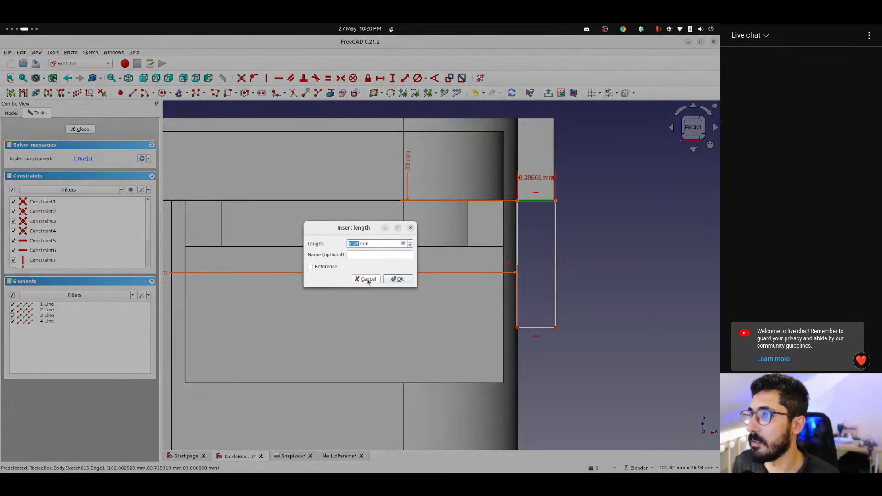
{"action": "left_click", "coordinate": [403, 244]}
{"action": "type", "text": "<<"}
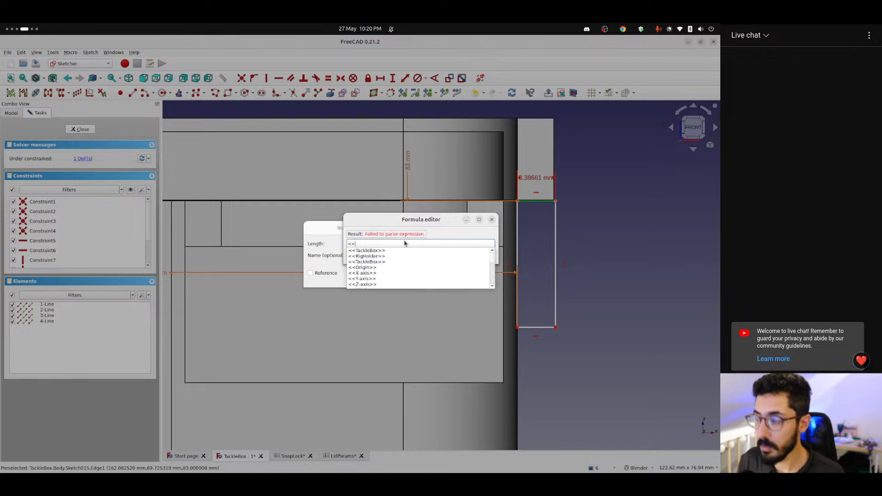
{"action": "type", "text": "SnapLo"}
{"action": "key", "text": "Down"}
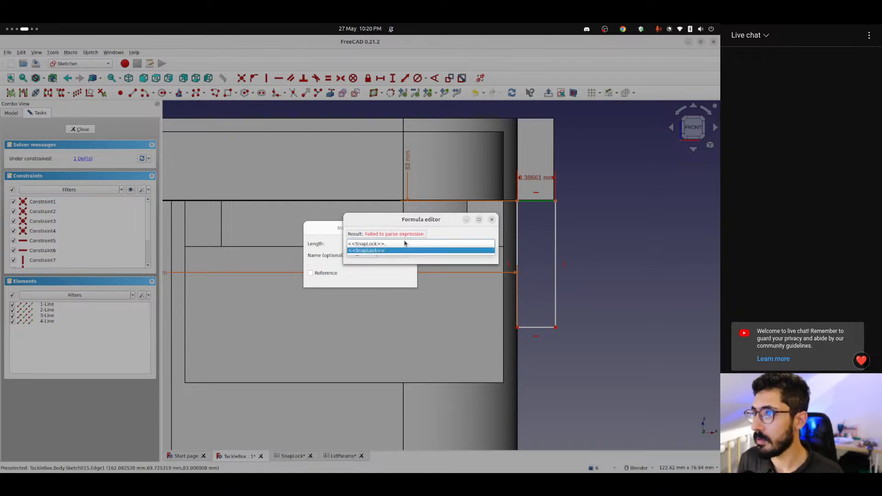
{"action": "type", "text": "totalThickness"}
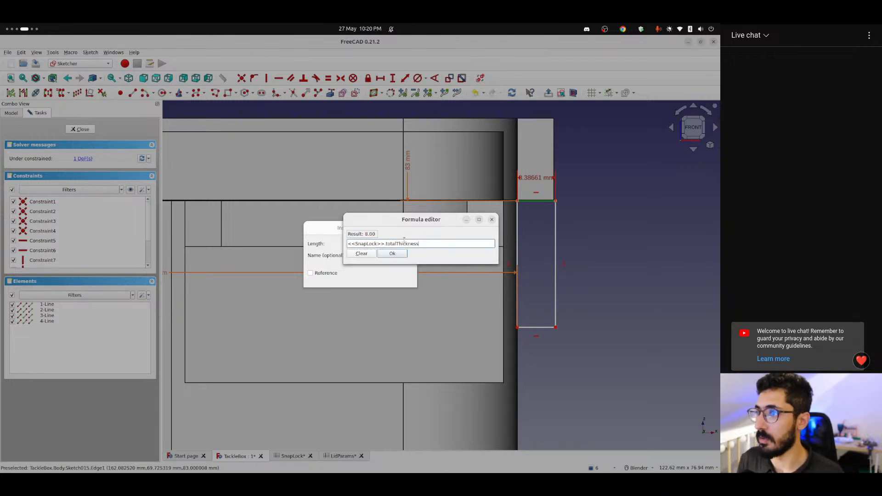
{"action": "left_click", "coordinate": [395, 253]}
{"action": "left_click", "coordinate": [401, 278]}
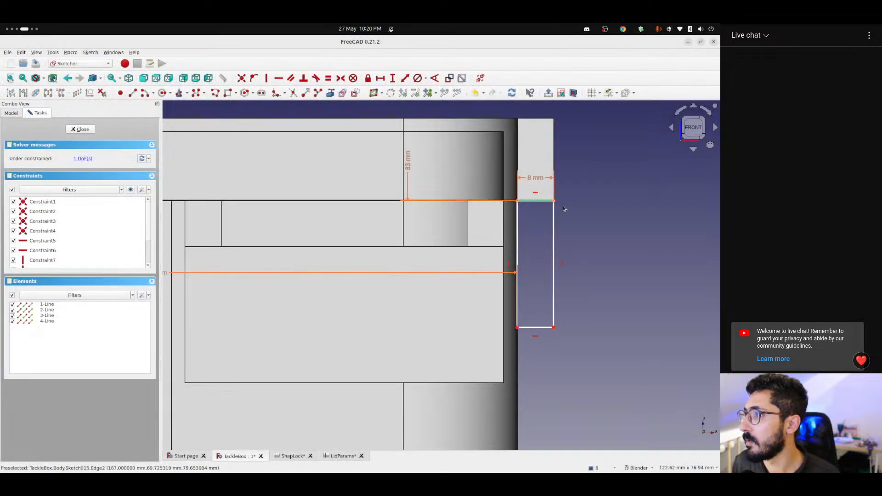
Lower the rectangle's bottom edge so the profile is about 31 mm tall
{"action": "scroll", "coordinate": [562, 200], "scroll_direction": "up", "scroll_amount": 1}
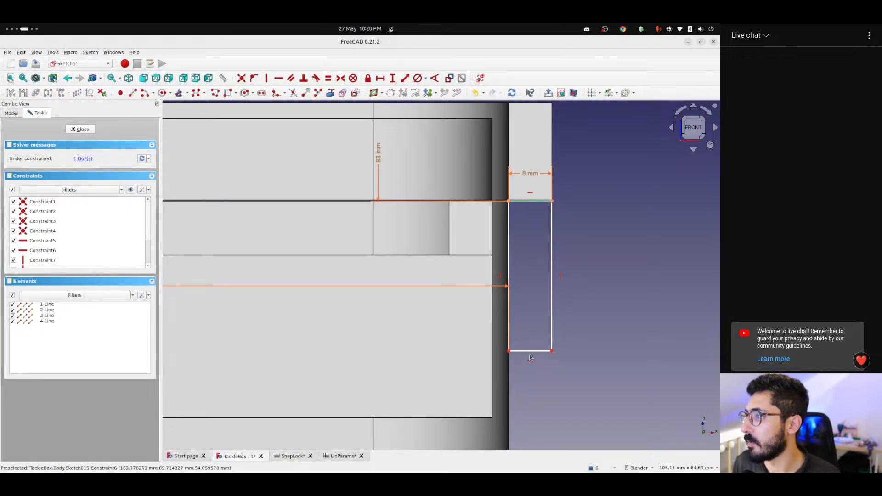
{"action": "mouse_move", "coordinate": [530, 353]}
{"action": "left_mouse_down"}
{"action": "mouse_move", "coordinate": [524, 395]}
{"action": "mouse_move", "coordinate": [520, 315]}
{"action": "mouse_move", "coordinate": [528, 368]}
{"action": "left_mouse_up"}
{"action": "scroll", "coordinate": [527, 299], "scroll_direction": "down", "scroll_amount": 1}
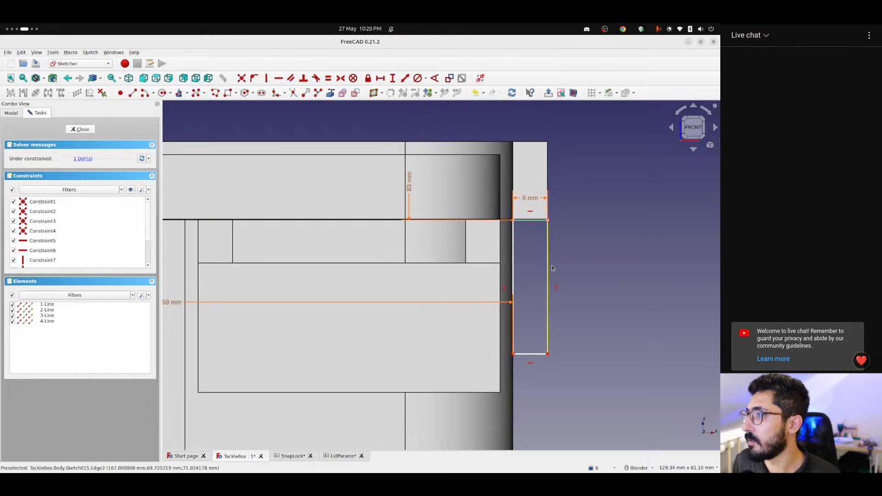
{"action": "left_click", "coordinate": [549, 267]}
{"action": "middle_click_drag", "start_coordinate": [559, 268], "coordinate": [413, 262], "text": "shift"}
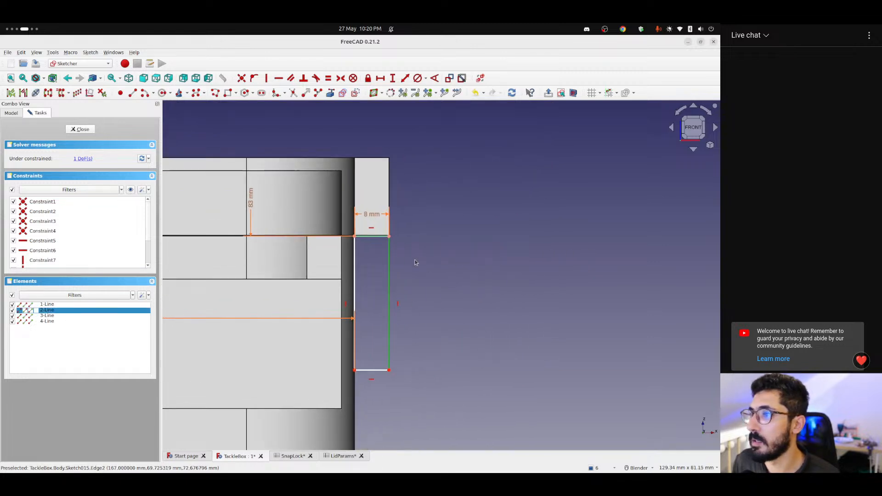
{"action": "left_click", "coordinate": [406, 256]}
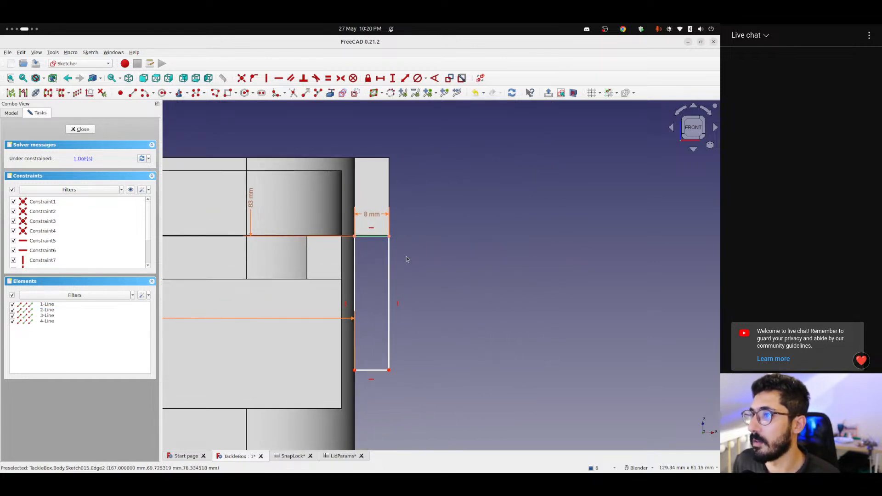
{"action": "left_click", "coordinate": [390, 272]}
{"action": "key", "text": "i"}
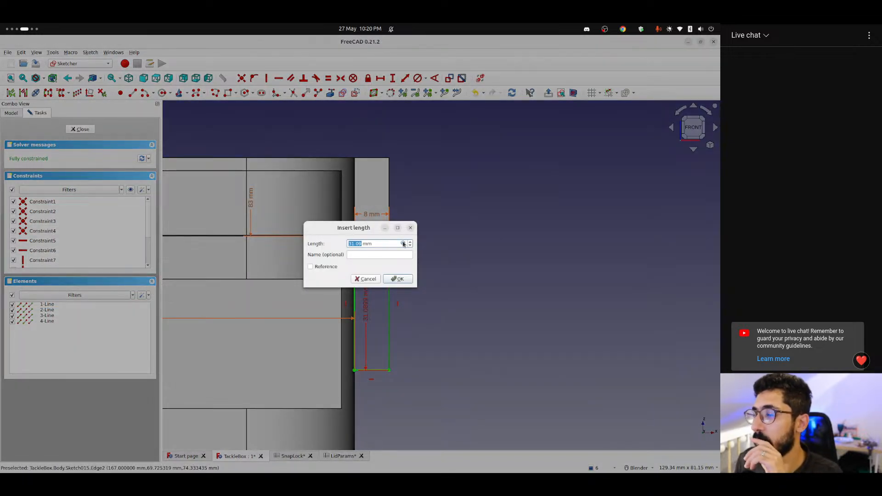
{"action": "left_click", "coordinate": [403, 243]}
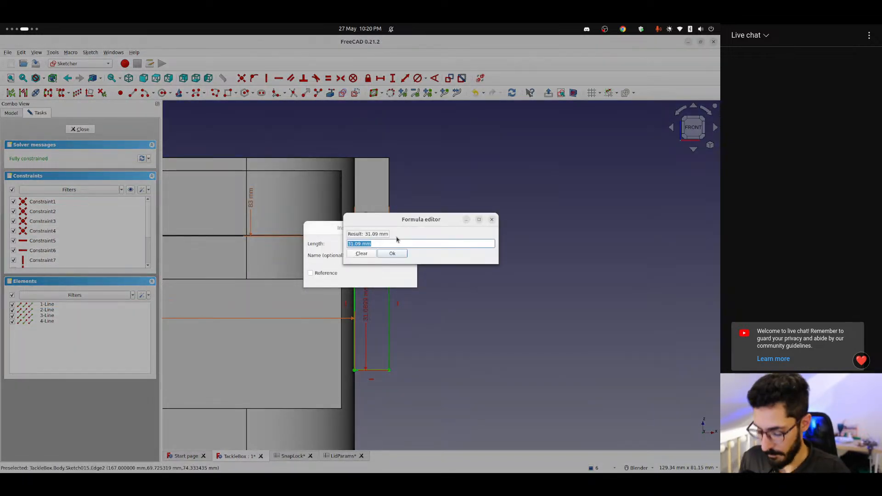
{"action": "type", "text": "<<sna"}
{"action": "key", "text": "Down"}
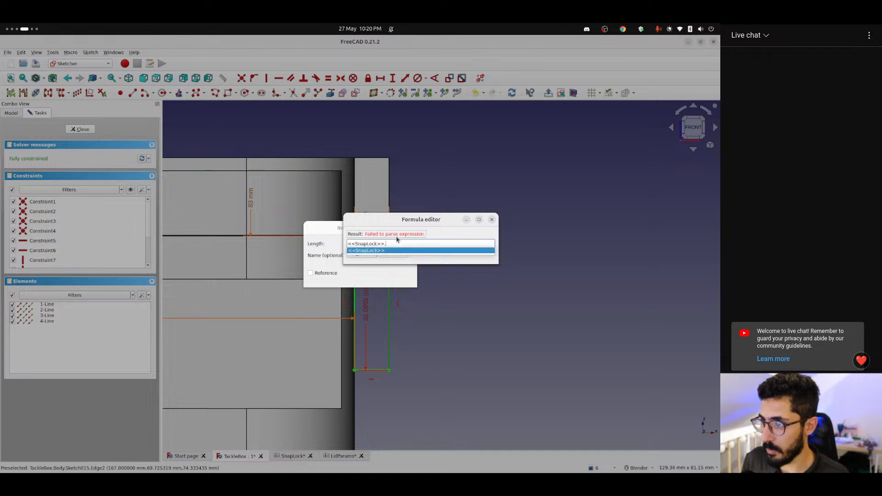
{"action": "key", "text": "Return"}
{"action": "type", "text": "hei"}
{"action": "key", "text": "Down"}
{"action": "key", "text": "Down"}
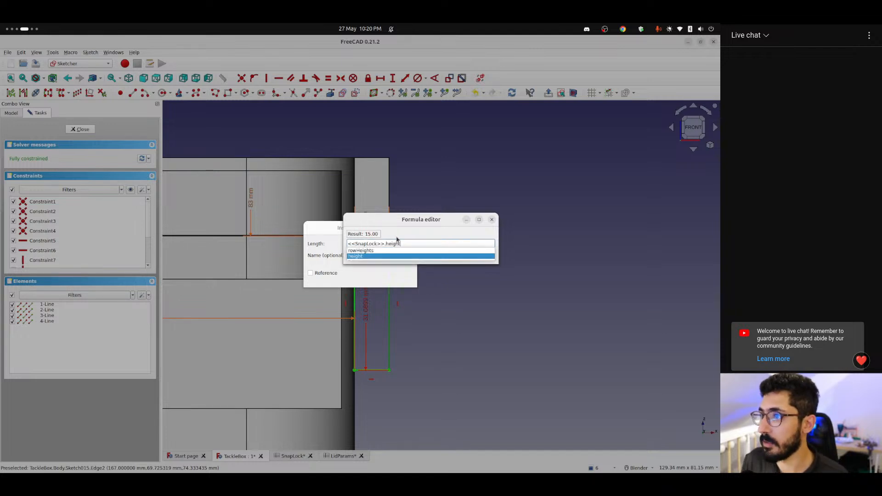
{"action": "key", "text": "Return"}
{"action": "type", "text": "-"}
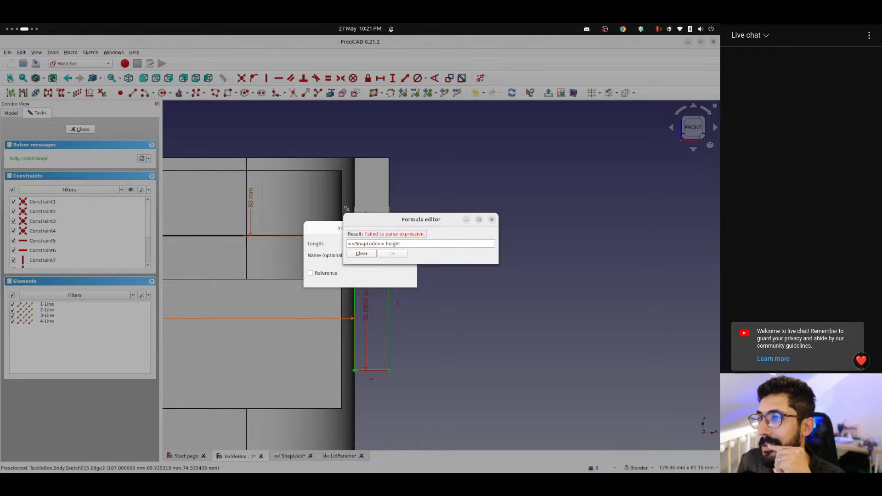
{"action": "left_click", "coordinate": [361, 253]}
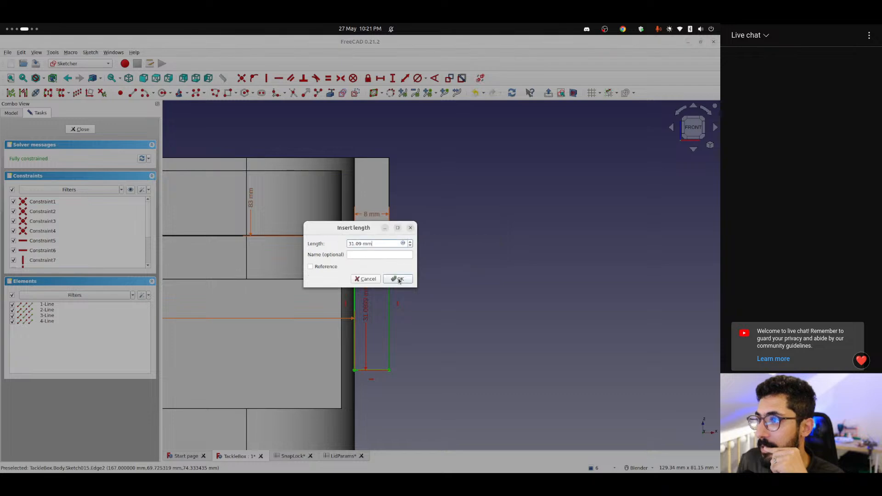
{"action": "left_click", "coordinate": [398, 279]}
Close the box-side lock sketch and bring its rectangle and the lid tabs above it into a close angled view
{"action": "left_click", "coordinate": [82, 133]}
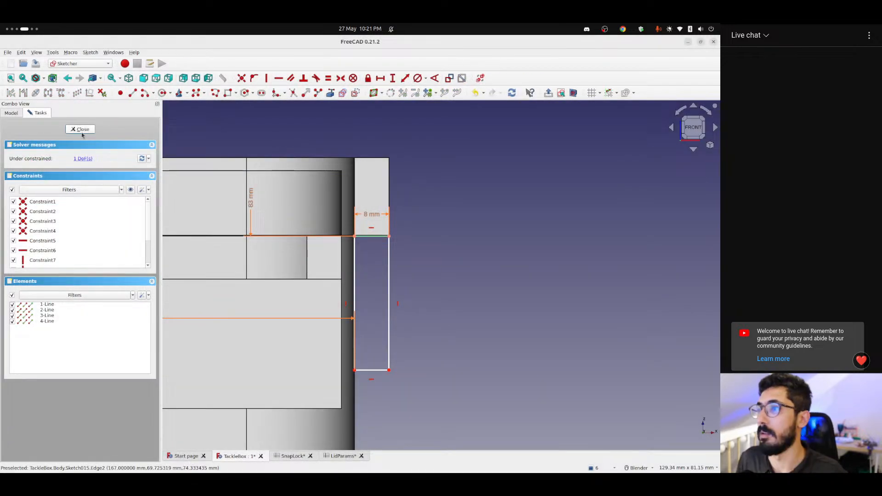
{"action": "middle_click_drag", "start_coordinate": [396, 290], "coordinate": [322, 273]}
{"action": "scroll", "coordinate": [318, 268], "scroll_direction": "up", "scroll_amount": 6}
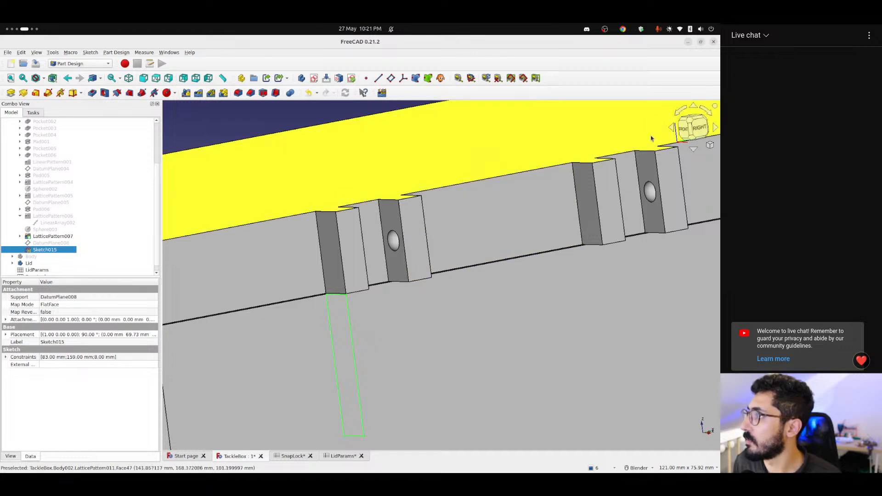
{"action": "scroll", "coordinate": [392, 238], "scroll_direction": "up", "scroll_amount": 2}
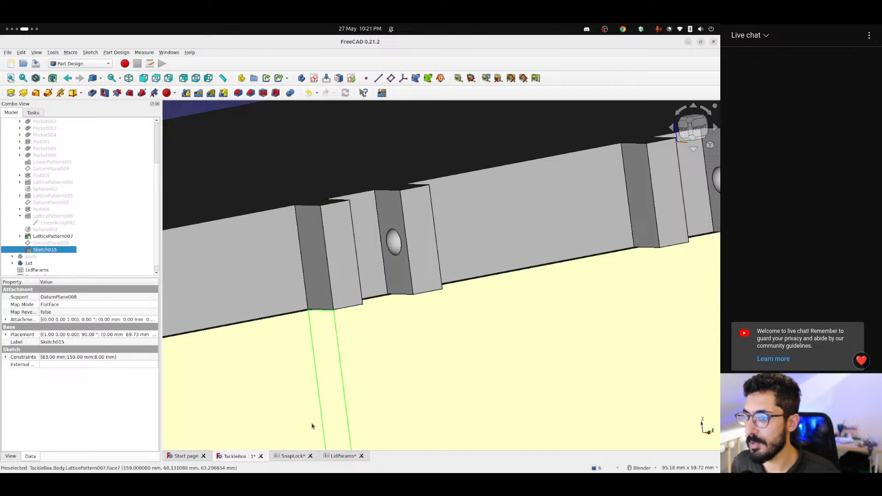
Open the SnapLock spreadsheet and widen column A with the parameter names
{"action": "left_click", "coordinate": [293, 455]}
{"action": "left_click", "coordinate": [204, 223]}
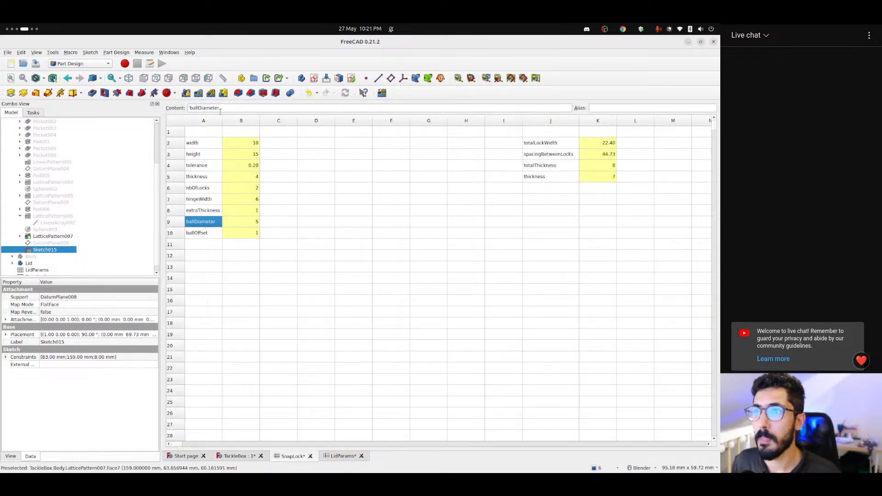
{"action": "left_click_drag", "start_coordinate": [222, 120], "coordinate": [253, 129]}
{"action": "left_click", "coordinate": [211, 212]}
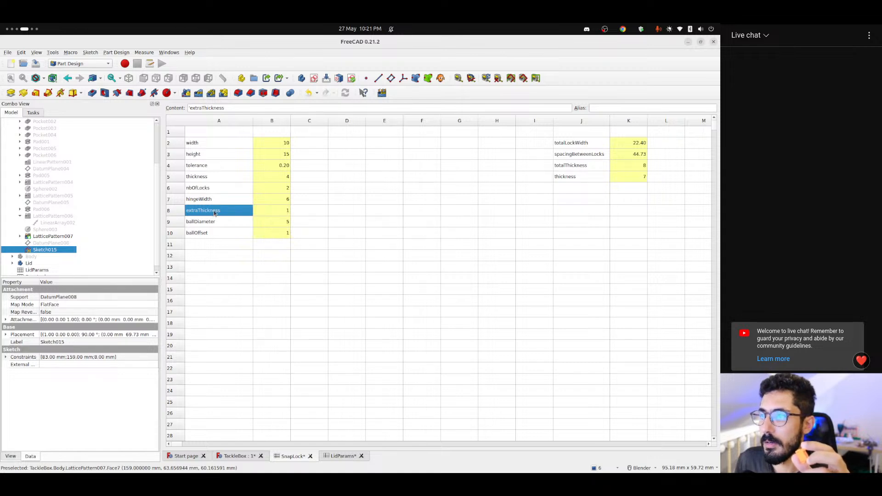
Return to the TackleBox model and examine the lid tabs, their ball features and the lock sketch beneath them
{"action": "left_click", "coordinate": [236, 455]}
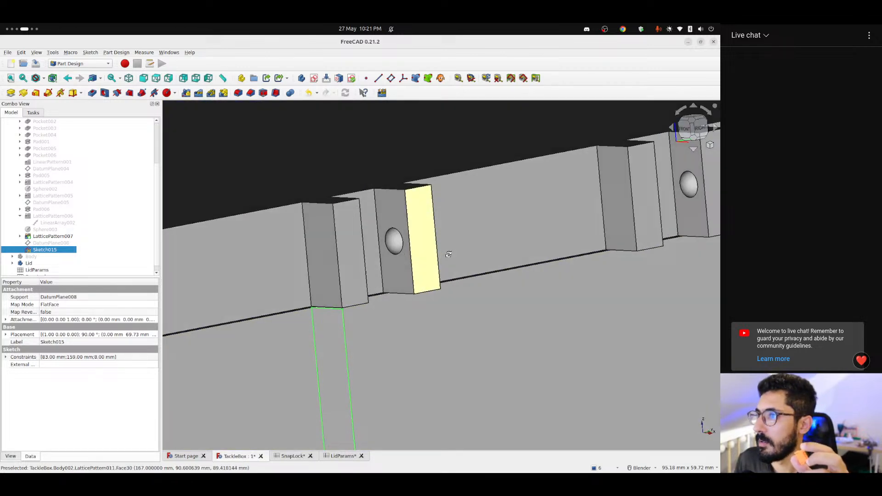
{"action": "middle_click_drag", "start_coordinate": [448, 254], "coordinate": [394, 240]}
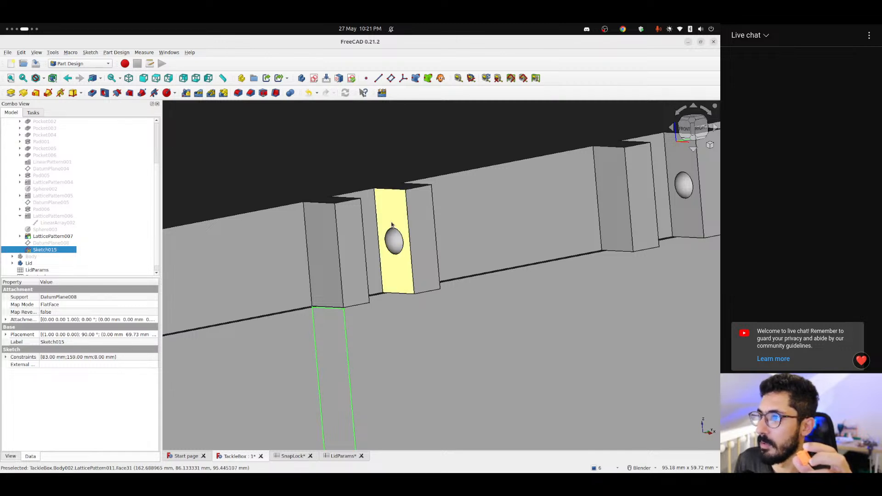
{"action": "scroll", "coordinate": [392, 229], "scroll_direction": "down", "scroll_amount": 2}
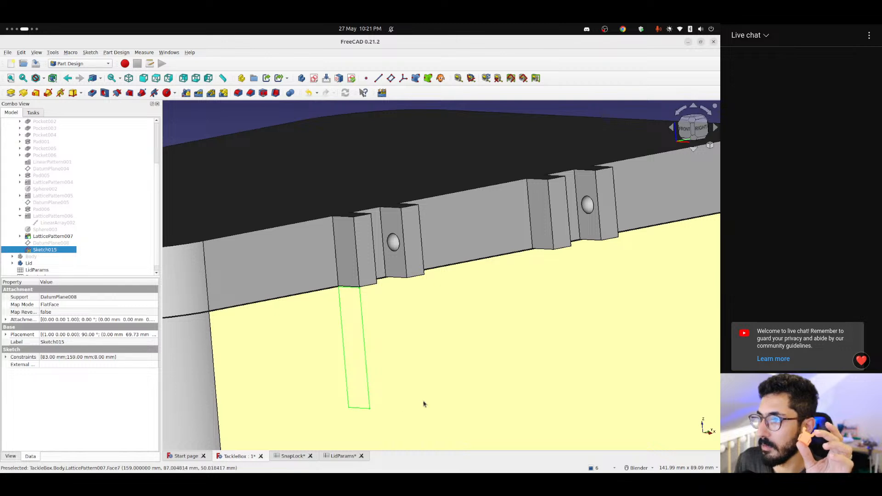
{"action": "scroll", "coordinate": [390, 231], "scroll_direction": "up", "scroll_amount": 5}
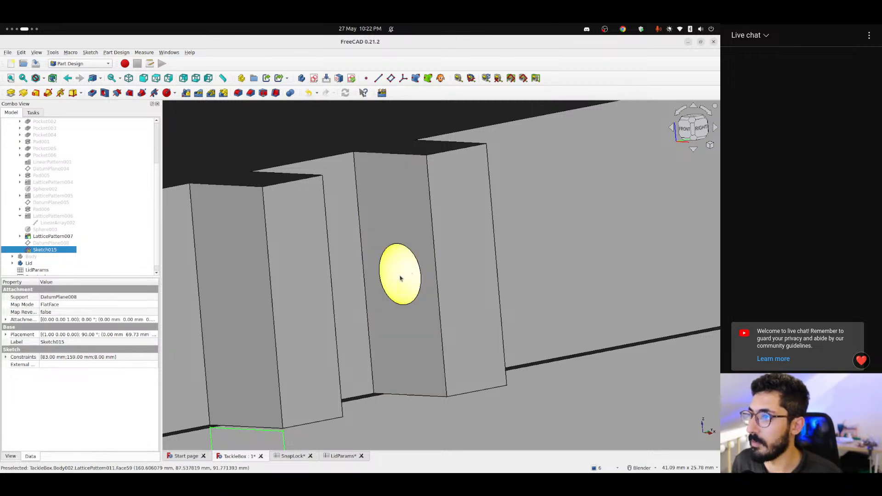
{"action": "left_click", "coordinate": [446, 386]}
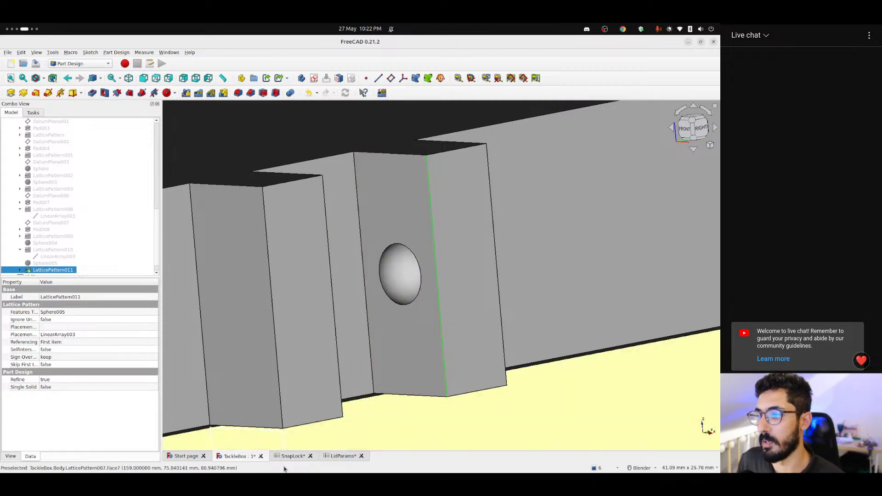
{"action": "scroll", "coordinate": [318, 392], "scroll_direction": "down", "scroll_amount": 5}
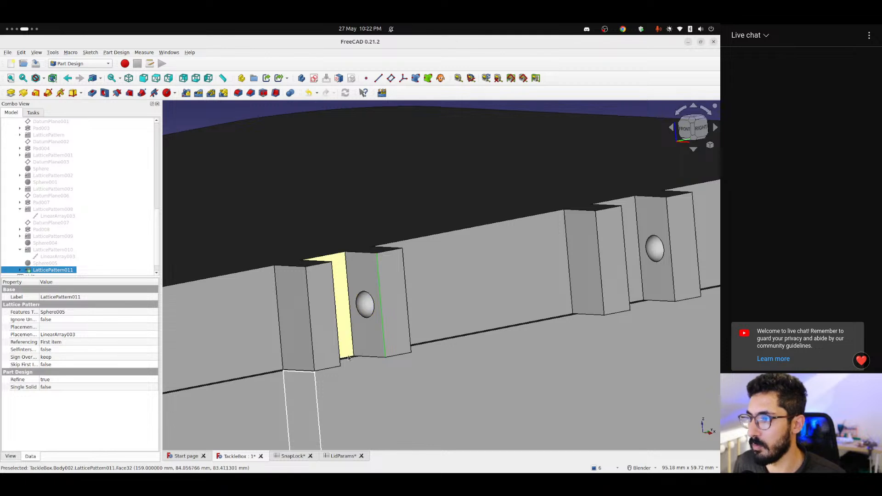
Look at the lock profile from the front and reopen its box-side sketch, Sketch015, for editing
{"action": "left_click", "coordinate": [683, 135]}
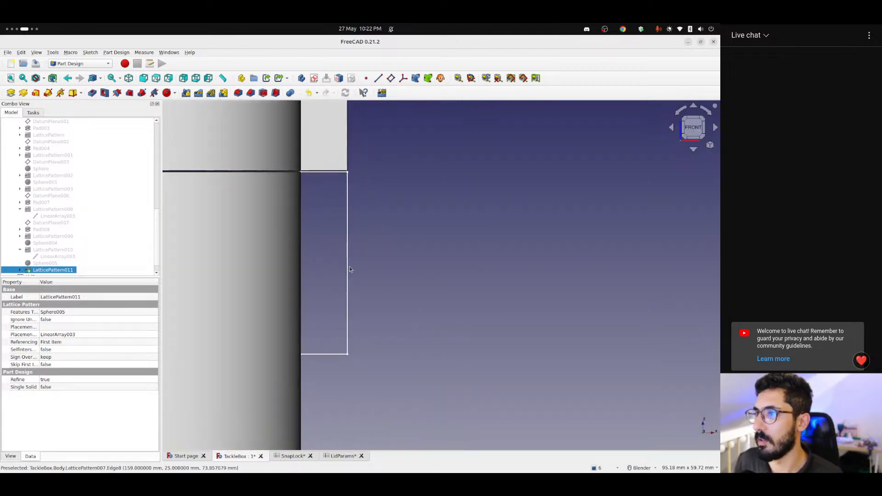
{"action": "left_click", "coordinate": [346, 263]}
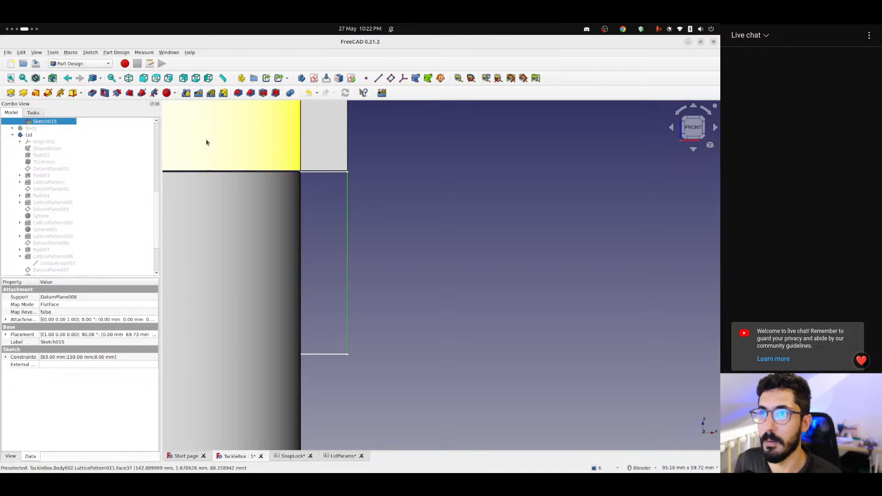
{"action": "left_click", "coordinate": [29, 113]}
{"action": "left_click", "coordinate": [16, 112]}
{"action": "scroll", "coordinate": [46, 138], "scroll_direction": "up", "scroll_amount": 4}
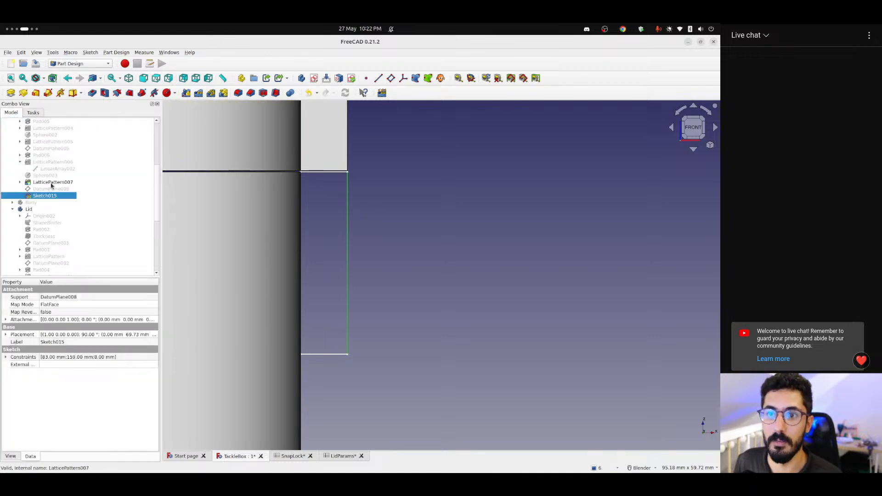
{"action": "double_click", "coordinate": [45, 209]}
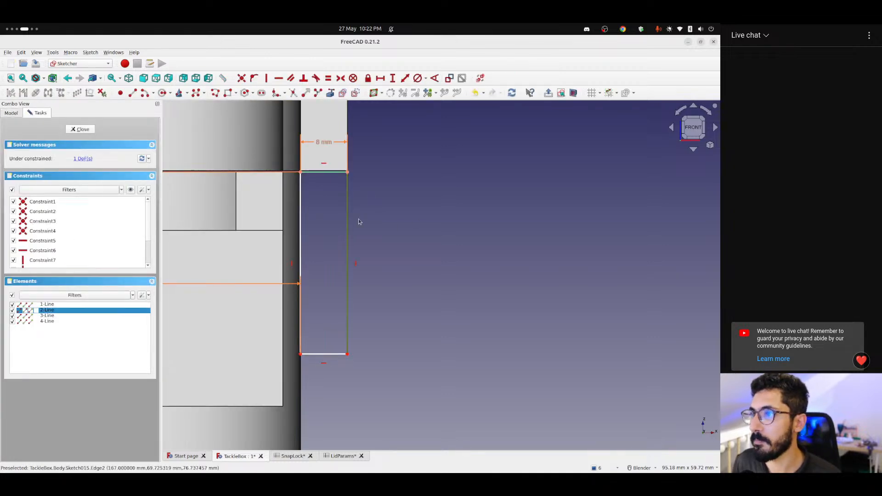
{"action": "key", "text": "i"}
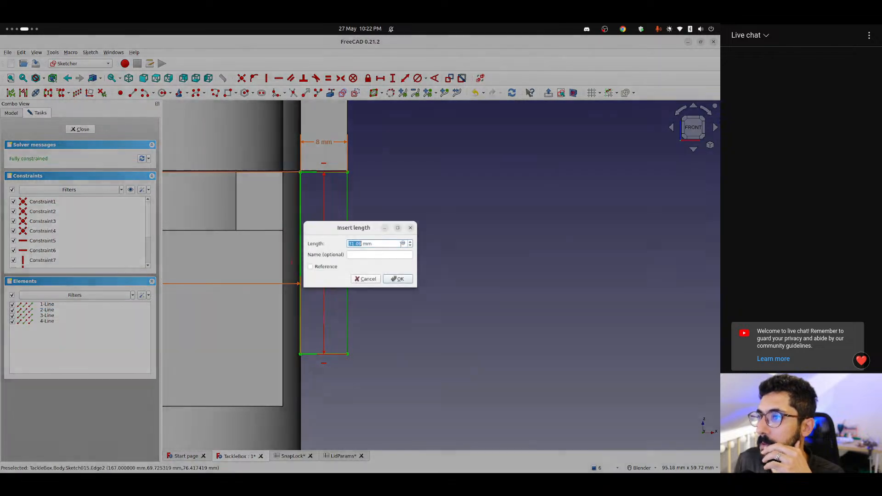
{"action": "left_click", "coordinate": [410, 228]}
Add the parameter label heightInLid in cell J6 of the SnapLock spreadsheet, beneath thickness
{"action": "left_click", "coordinate": [290, 456]}
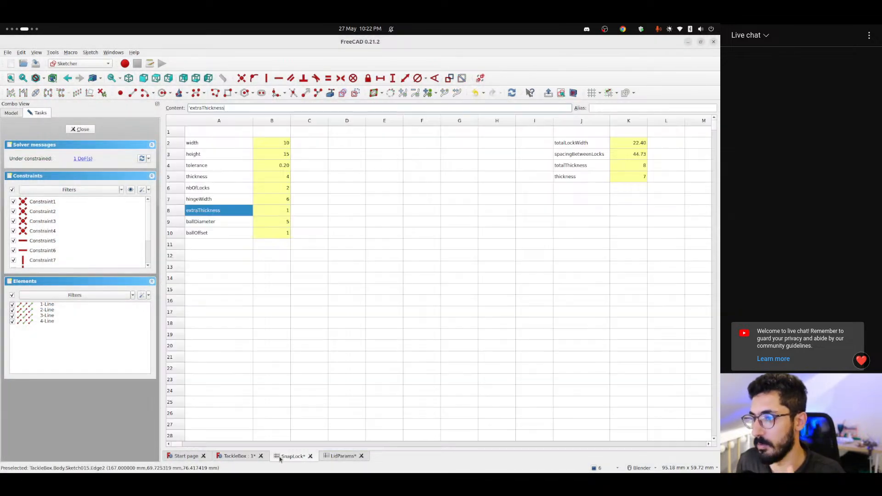
{"action": "left_click", "coordinate": [565, 192]}
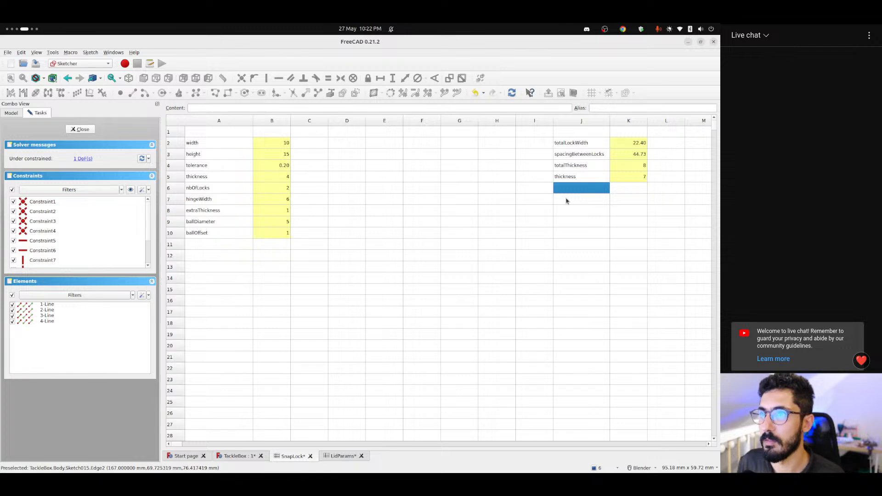
{"action": "type", "text": "heightInLid"}
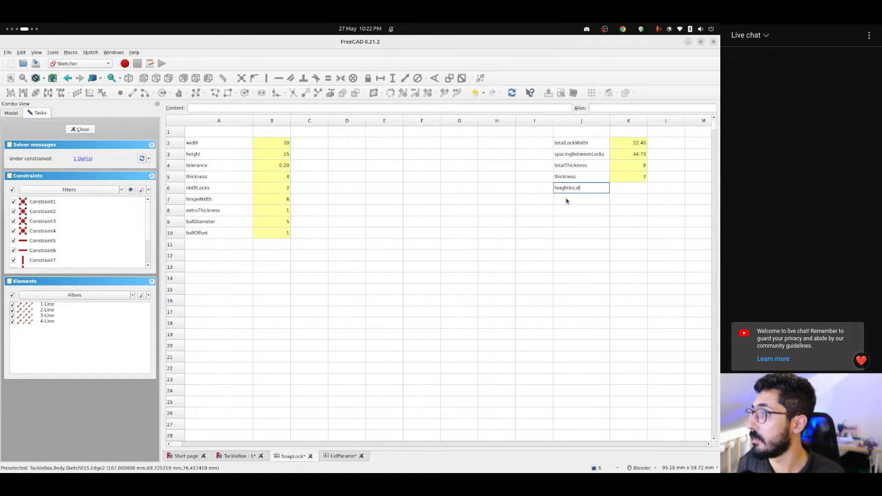
{"action": "key", "text": "Return"}
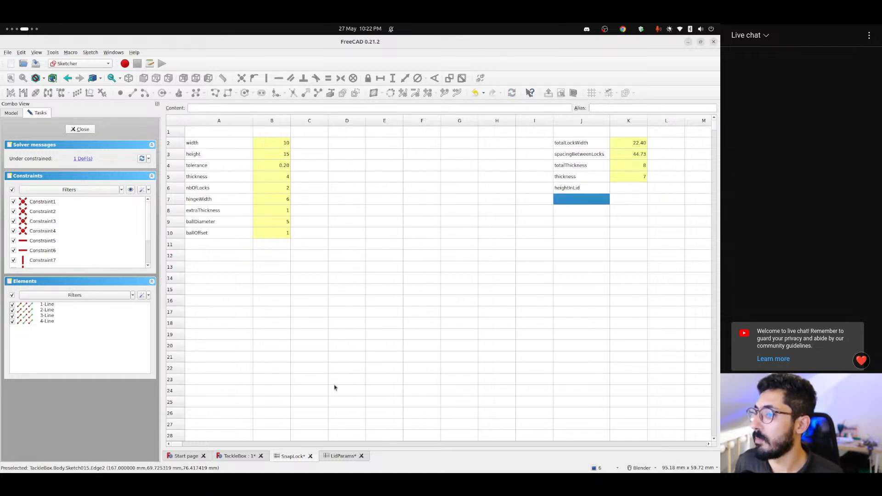
Check the lid tab in the model, then set SnapLock cell K6 to =<<LidParams>>.totalDepth / 2 + ballDiameter / 2 + extraThickness
{"action": "left_click", "coordinate": [239, 456]}
{"action": "middle_click_drag", "start_coordinate": [325, 137], "coordinate": [370, 237], "text": "shift"}
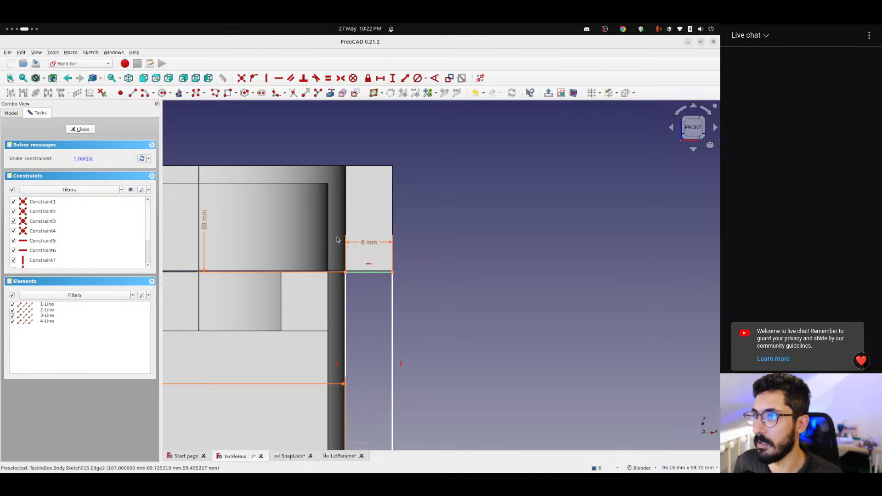
{"action": "left_click", "coordinate": [285, 457]}
{"action": "left_click", "coordinate": [579, 188]}
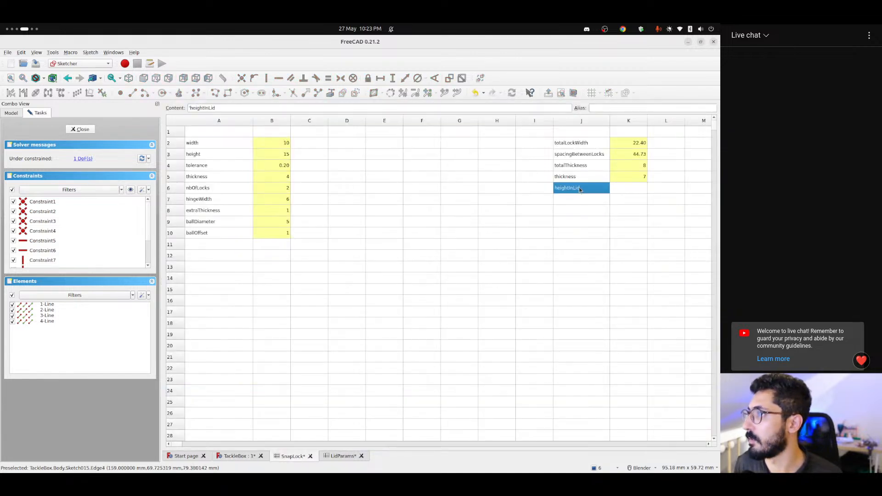
{"action": "left_click", "coordinate": [636, 188]}
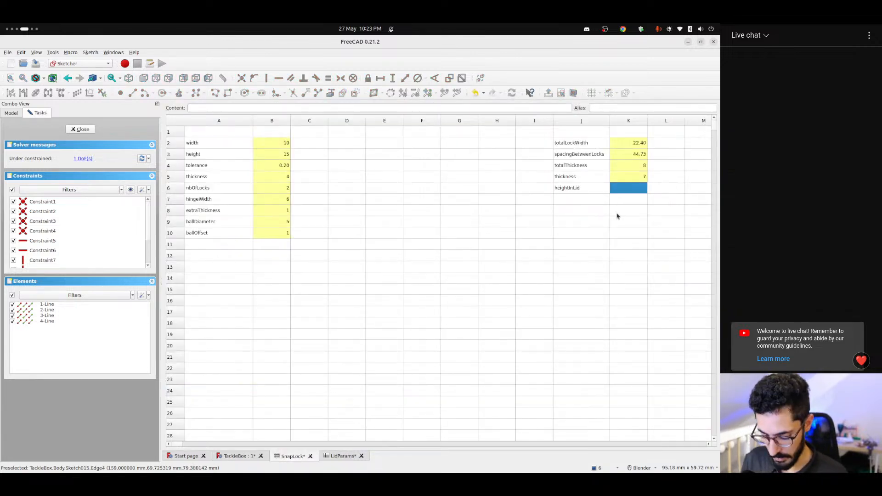
{"action": "left_click", "coordinate": [227, 107]}
{"action": "type", "text": "= <<"}
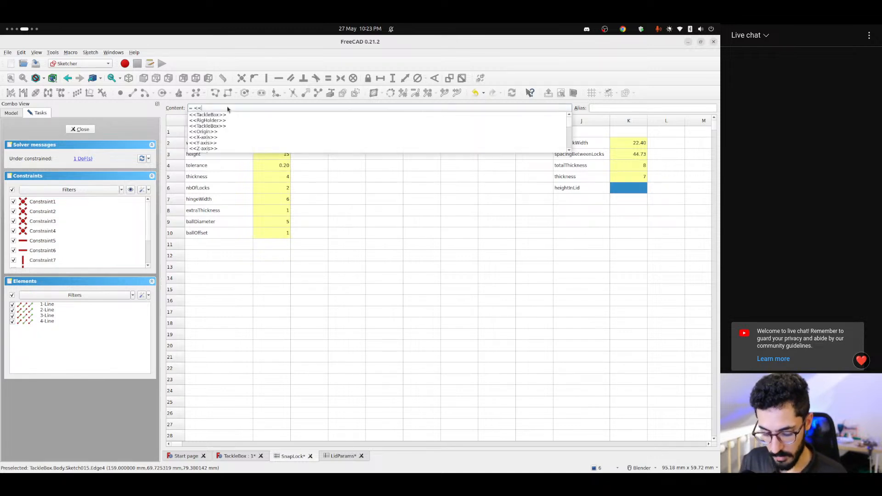
{"action": "type", "text": "LidParams>>.totalDepth /"}
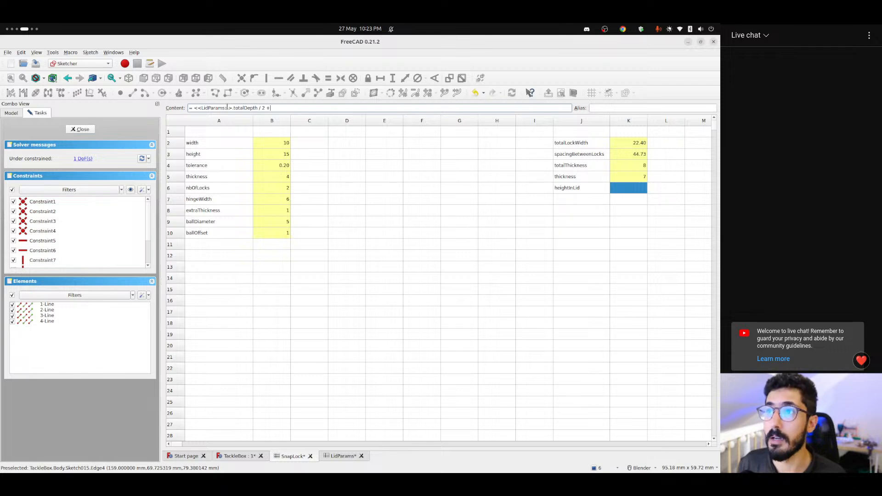
{"action": "type", "text": "2 + ballDiameter / 2 +"}
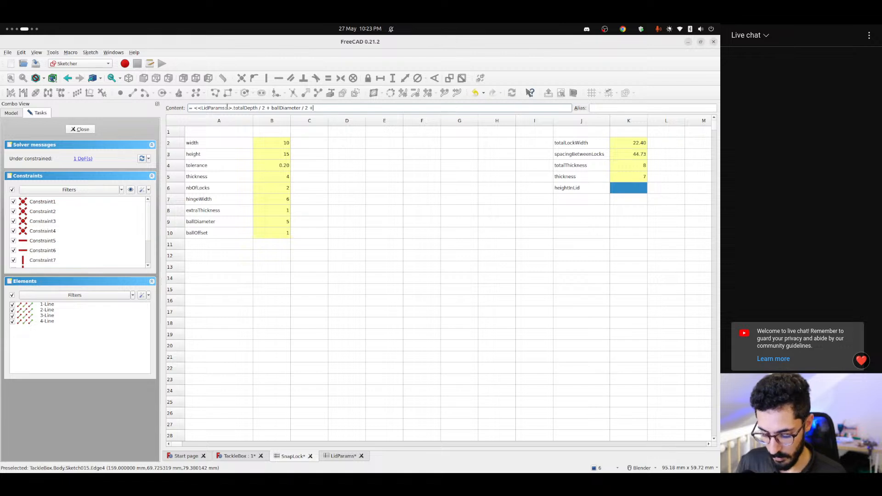
{"action": "type", "text": " extraThickness"}
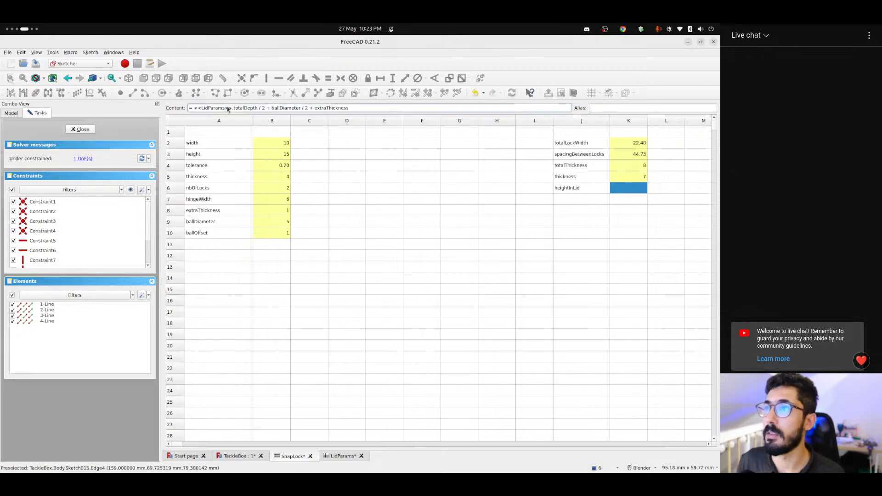
{"action": "key", "text": "Return"}
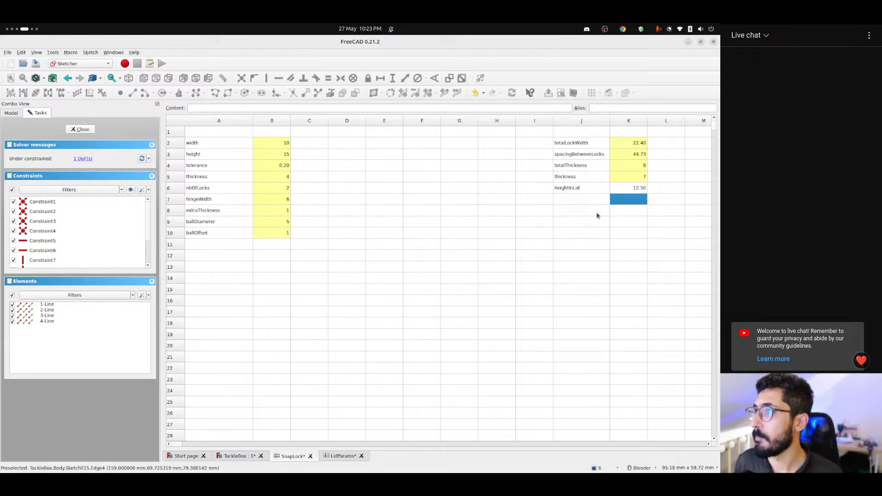
Give cell K6 the alias heightInLid, copied from its label in J6
{"action": "left_click", "coordinate": [606, 191]}
{"action": "double_click", "coordinate": [210, 108]}
{"action": "key", "text": "ctrl+c"}
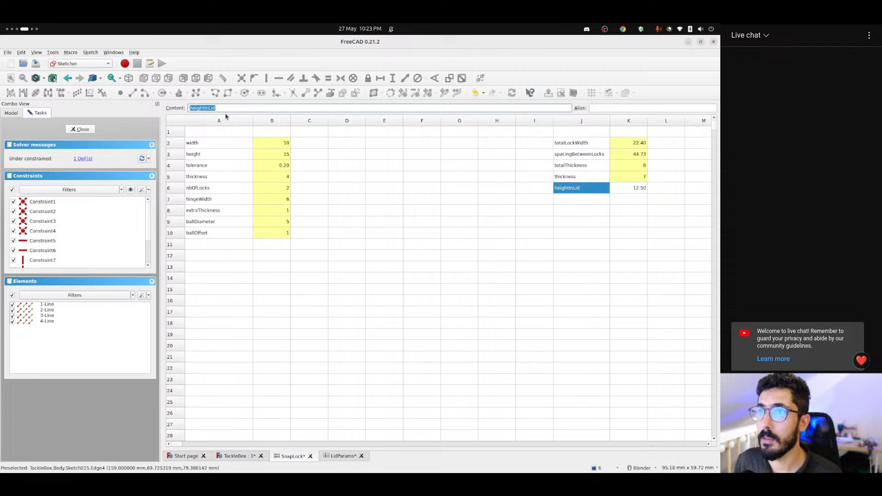
{"action": "left_click", "coordinate": [571, 198]}
{"action": "left_click", "coordinate": [619, 189]}
{"action": "left_click", "coordinate": [604, 107]}
{"action": "key", "text": "ctrl+v"}
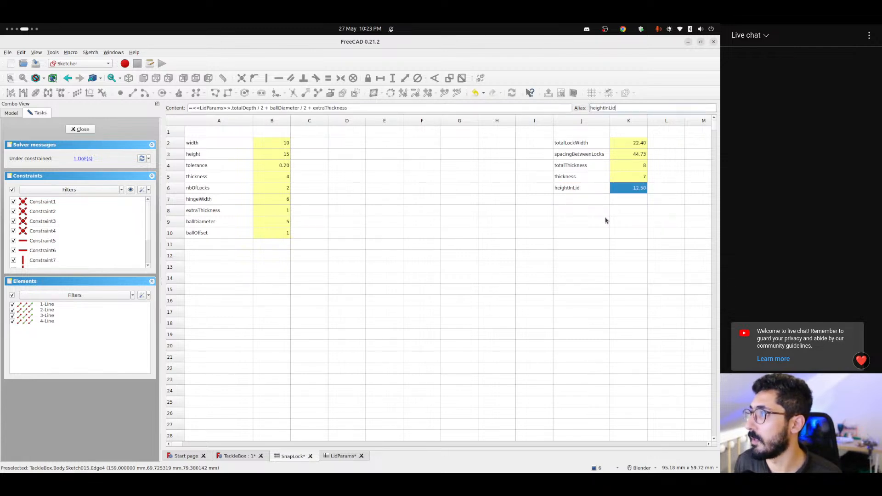
{"action": "key", "text": "Return"}
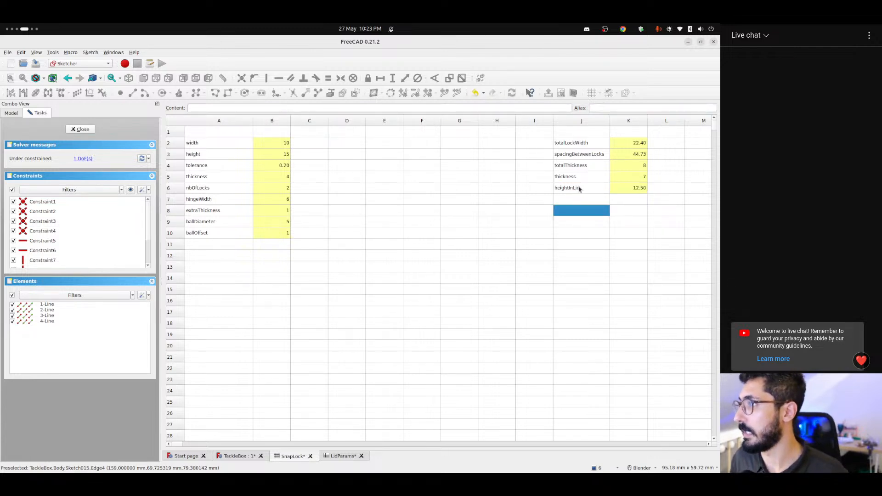
Return to the TackleBox sketch and start a vertical dimension on the rectangle's outer edge with the formula <<SnapLock>>.height
{"action": "left_click", "coordinate": [578, 189]}
{"action": "left_click", "coordinate": [250, 452]}
{"action": "middle_click_drag", "start_coordinate": [388, 224], "coordinate": [384, 167], "text": "shift"}
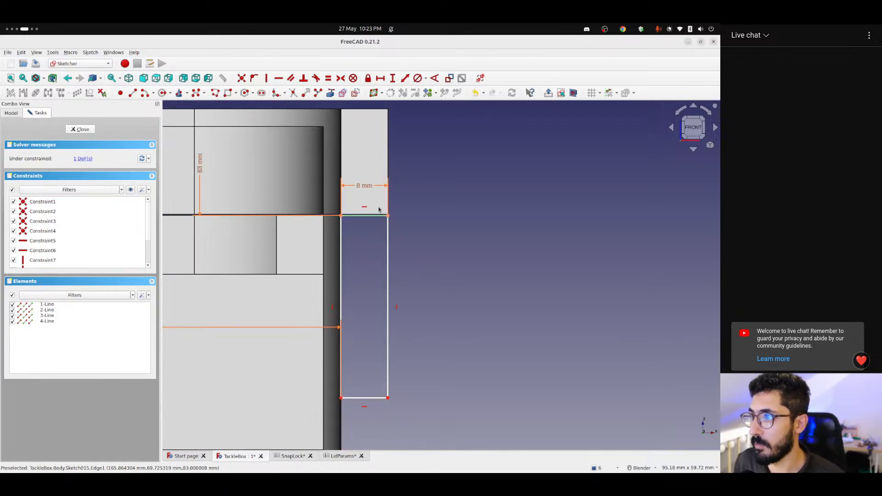
{"action": "left_click", "coordinate": [388, 274]}
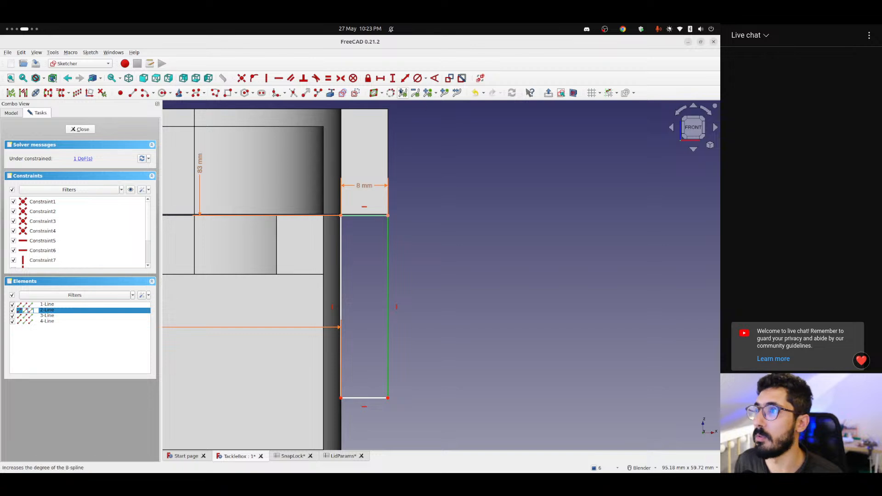
{"action": "left_click", "coordinate": [392, 78]}
{"action": "left_click", "coordinate": [403, 243]}
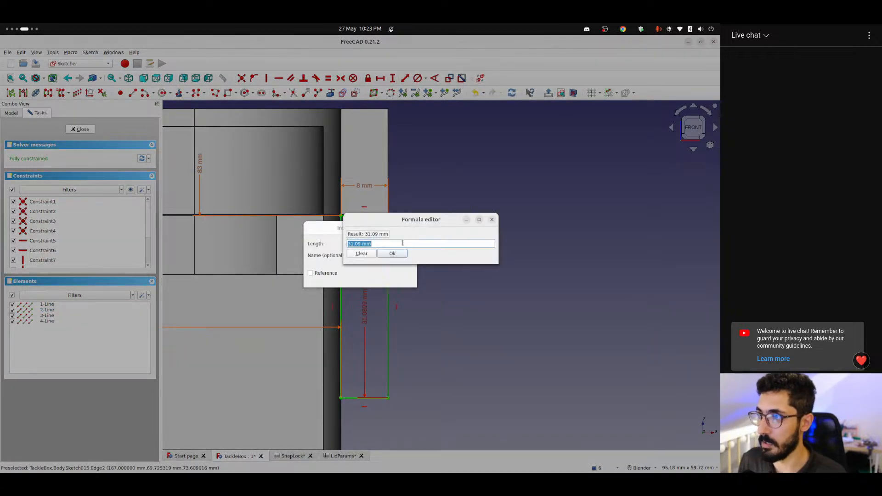
{"action": "type", "text": "<<sna"}
{"action": "key", "text": "Down"}
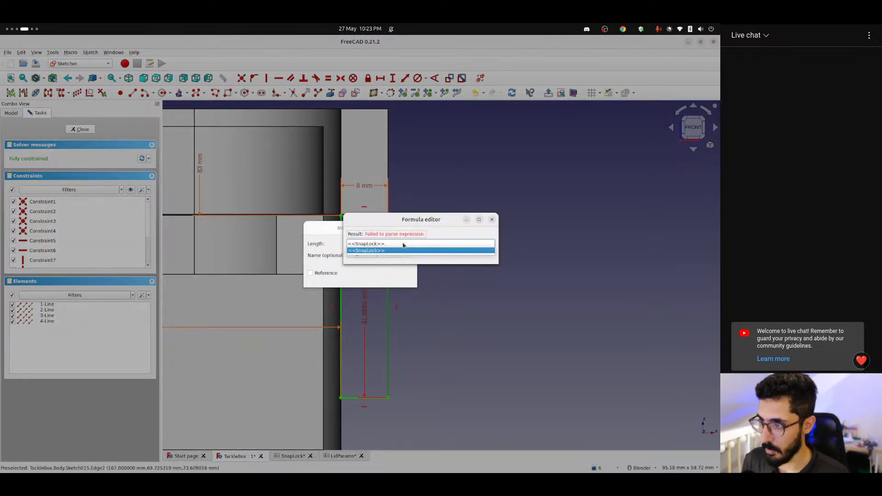
{"action": "key", "text": "Return"}
{"action": "type", "text": "hei"}
{"action": "key", "text": "Down"}
{"action": "key", "text": "Down"}
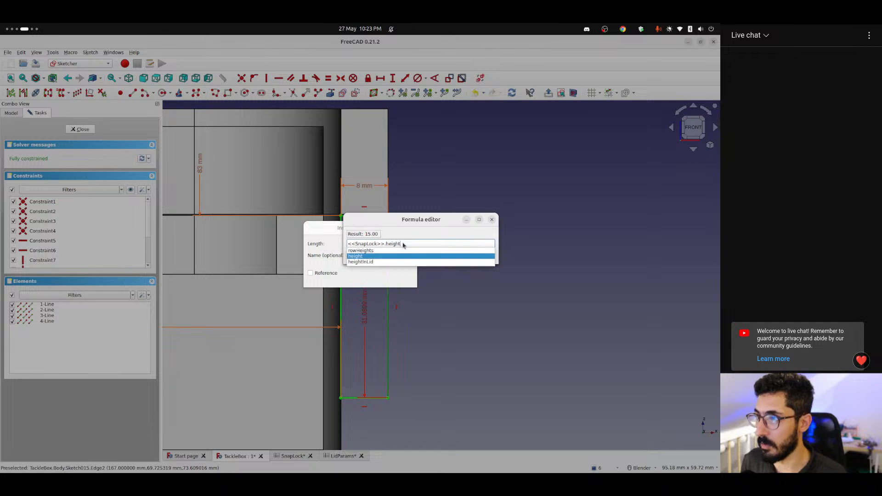
{"action": "key", "text": "Return"}
Extend the height formula by subtracting <<TackleBox>>.tolerance
{"action": "type", "text": "+ <<tak"}
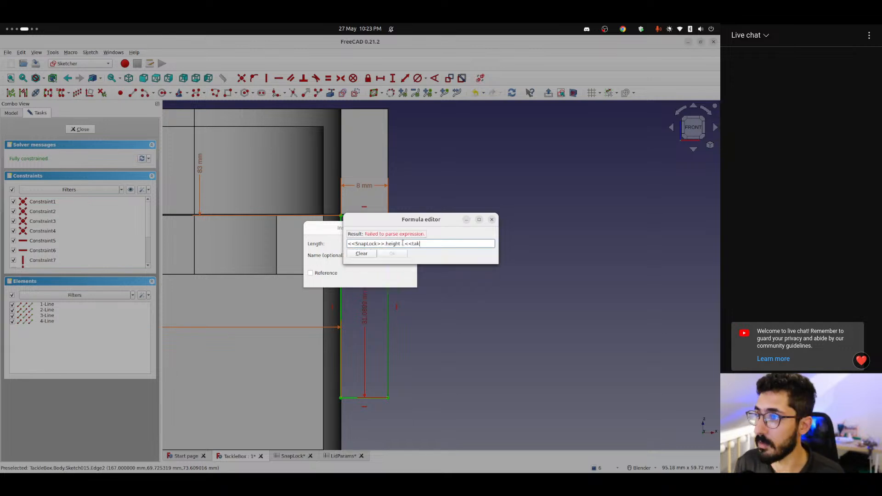
{"action": "type", "text": "c"}
{"action": "key", "text": "BackSpace"}
{"action": "key", "text": "BackSpace"}
{"action": "key", "text": "Down"}
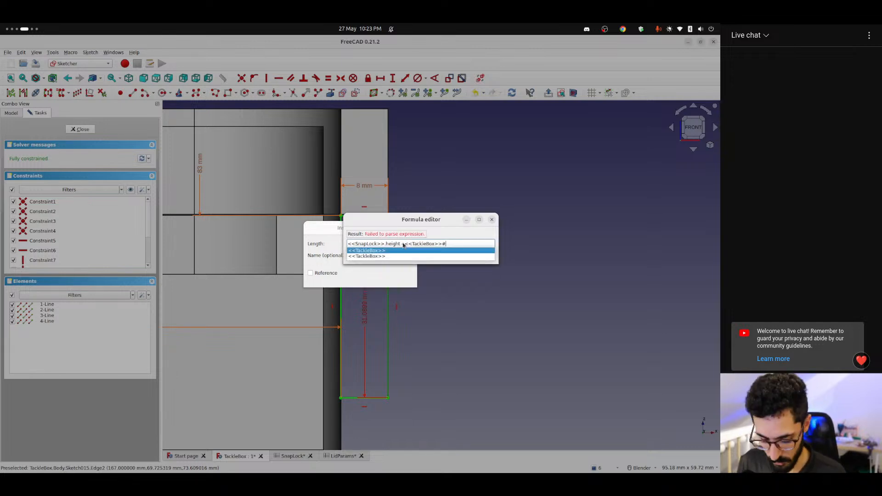
{"action": "type", "text": "t"}
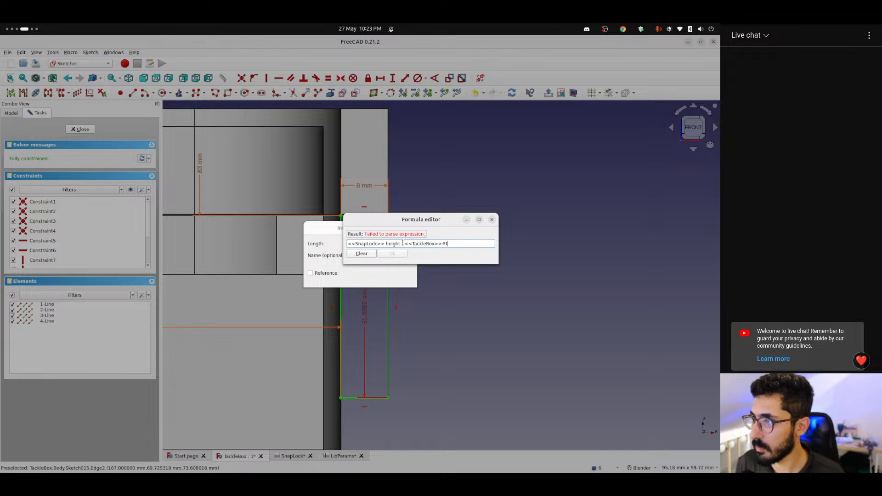
{"action": "key", "text": "BackSpace"}
{"action": "type", "text": ".tole"}
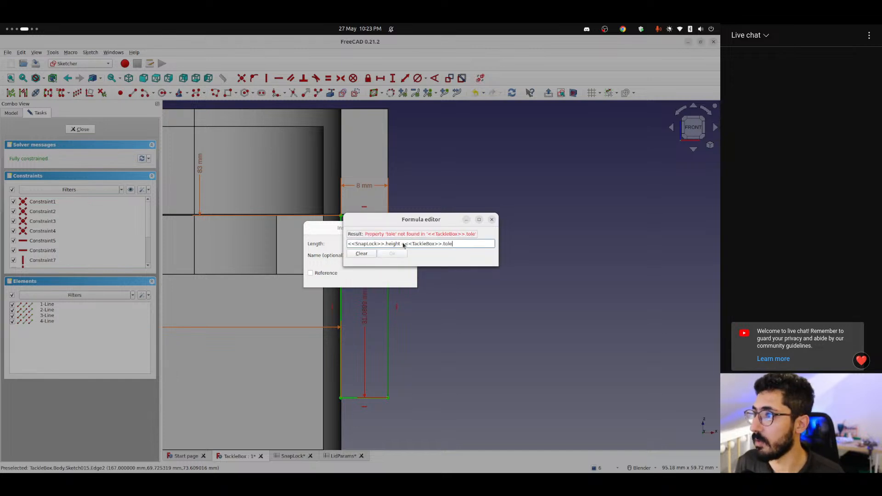
{"action": "type", "text": "rance"}
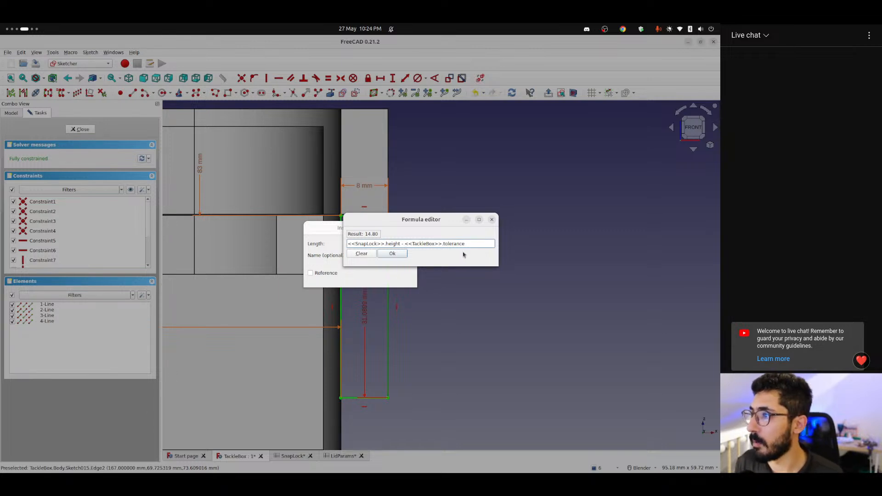
Subtract <<SnapLock>>.heightInLid as well and apply the finished formula as the rectangle's height
{"action": "type", "text": "- <<sna"}
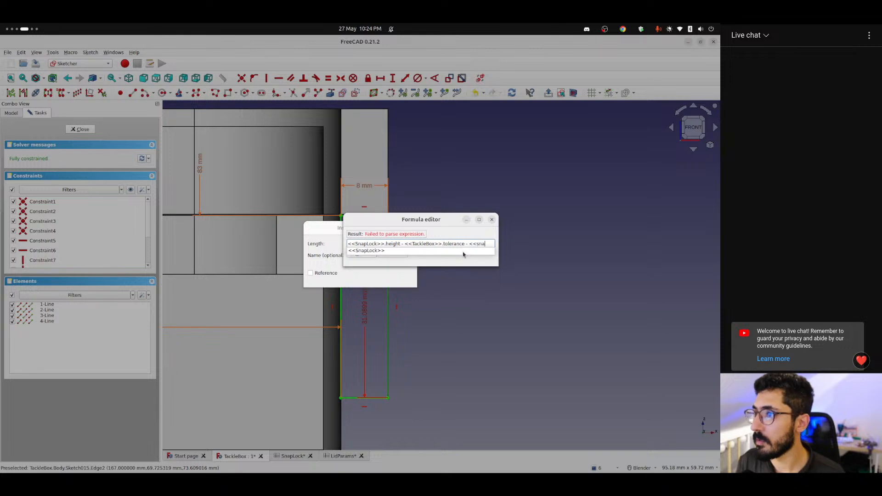
{"action": "key", "text": "Down"}
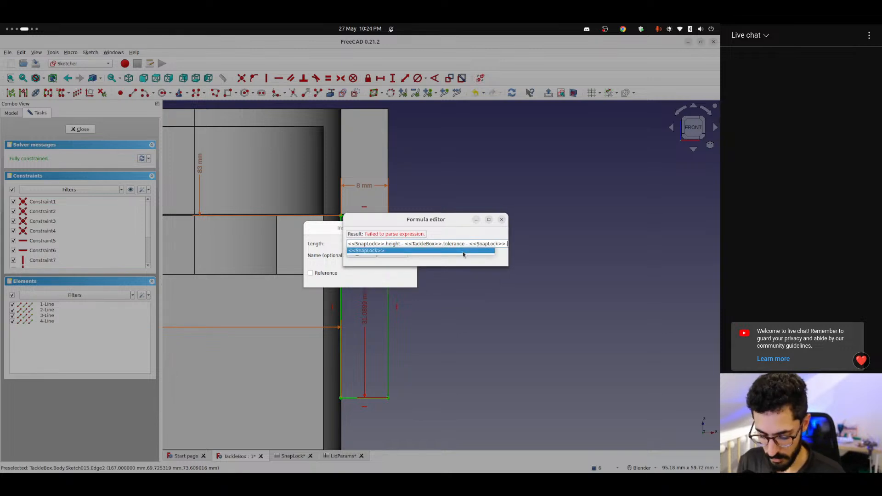
{"action": "type", "text": "height"}
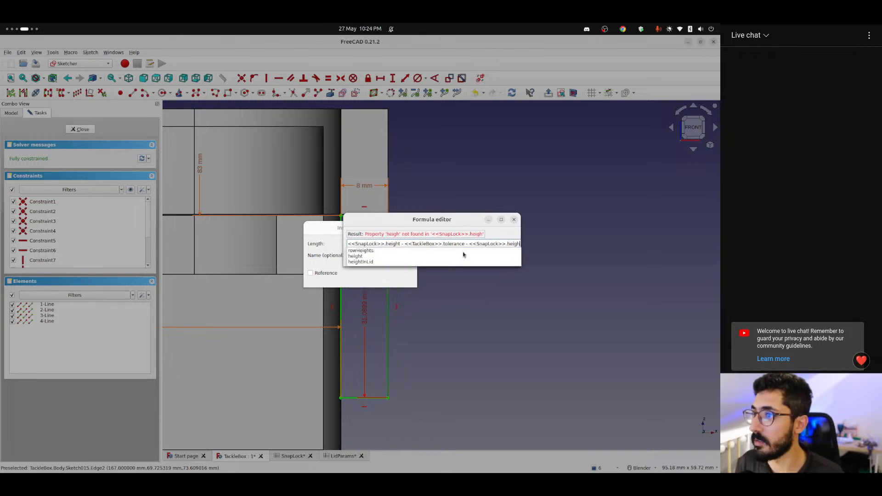
{"action": "key", "text": "Down"}
{"action": "key", "text": "Down"}
{"action": "key", "text": "Down"}
{"action": "key", "text": "Return"}
{"action": "left_click", "coordinate": [403, 253]}
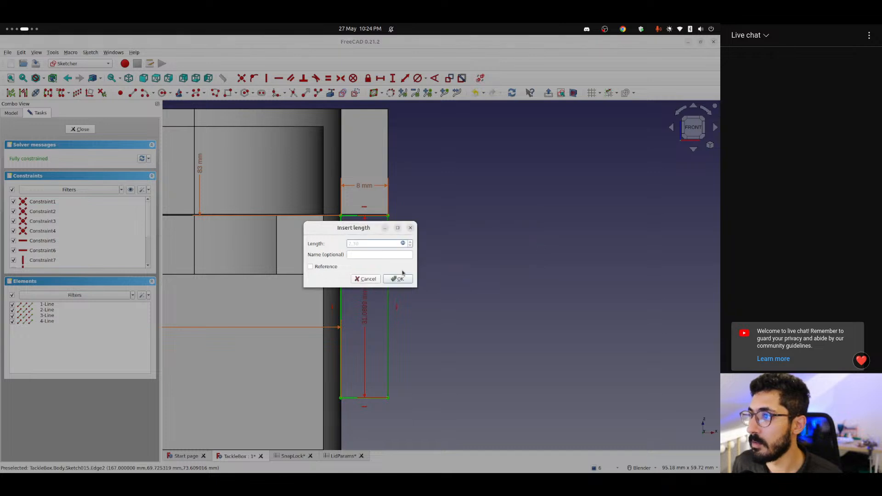
{"action": "left_click", "coordinate": [400, 278]}
{"action": "scroll", "coordinate": [383, 236], "scroll_direction": "up", "scroll_amount": 1}
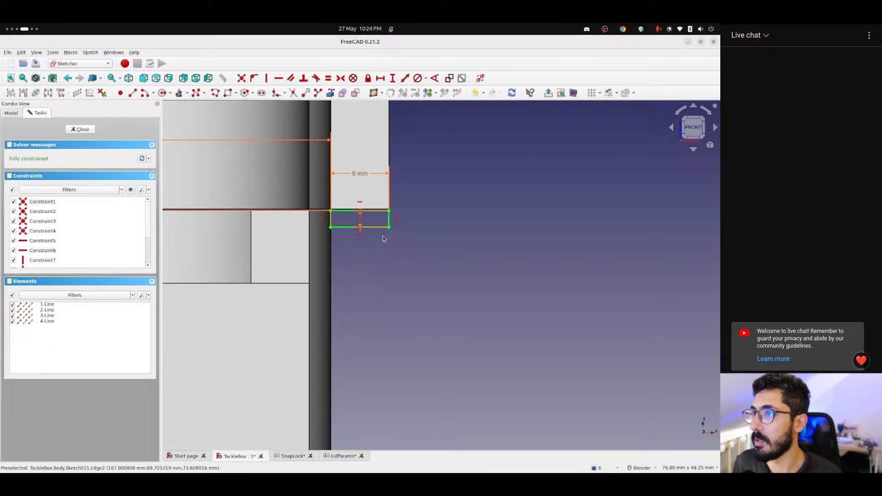
Set the height parameter in the SnapLock spreadsheet to 20 and return to the TackleBox sketch
{"action": "scroll", "coordinate": [400, 203], "scroll_direction": "down", "scroll_amount": 2}
{"action": "middle_click_drag", "start_coordinate": [402, 195], "coordinate": [410, 258], "text": "shift"}
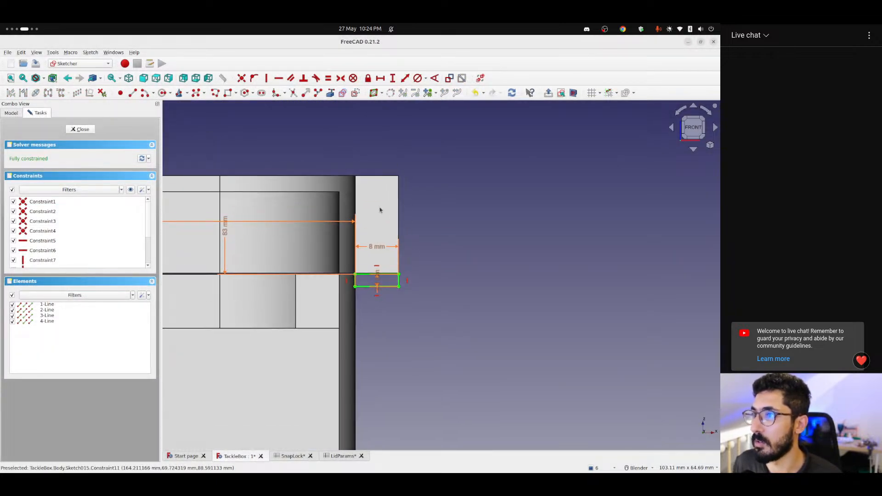
{"action": "middle_click_drag", "start_coordinate": [363, 206], "coordinate": [355, 187], "text": "shift"}
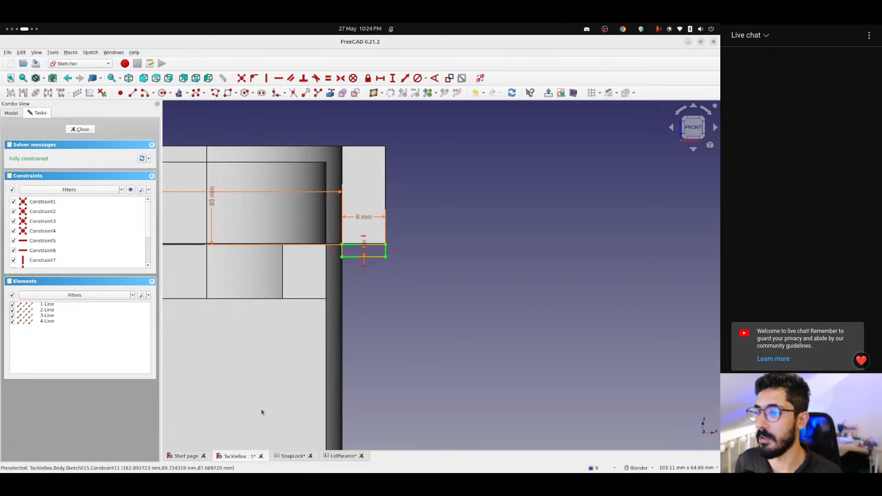
{"action": "left_click", "coordinate": [288, 457]}
{"action": "left_click", "coordinate": [234, 159]}
{"action": "left_click", "coordinate": [270, 155]}
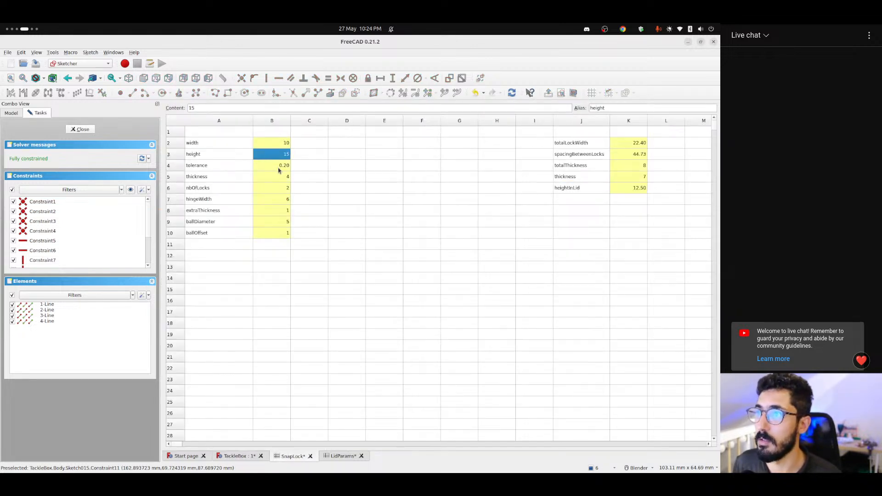
{"action": "type", "text": "2"}
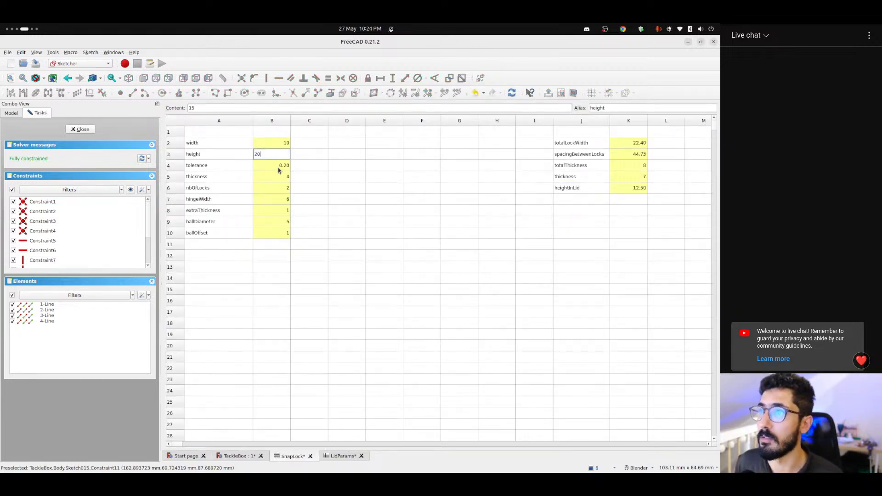
{"action": "type", "text": "0"}
{"action": "key", "text": "Return"}
{"action": "left_click", "coordinate": [248, 457]}
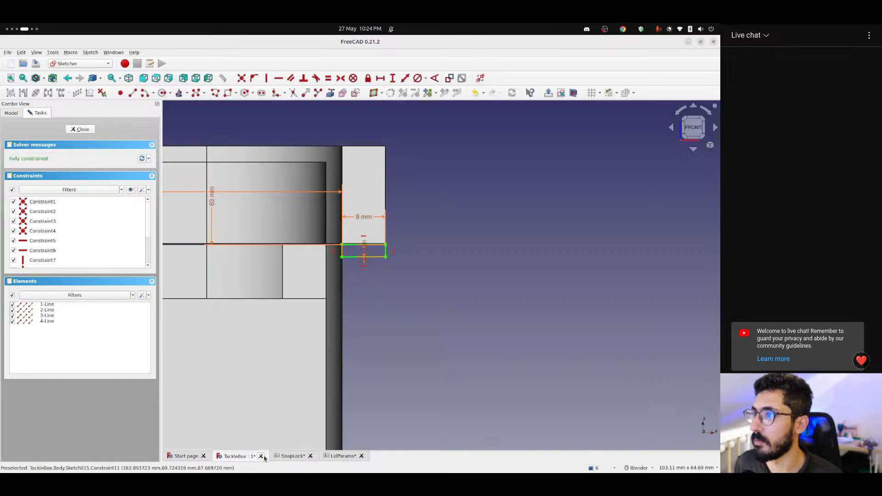
Set the SnapLock height parameter to 25 and return to the box-side lock sketch
{"action": "left_click", "coordinate": [294, 456]}
{"action": "left_click", "coordinate": [294, 157]}
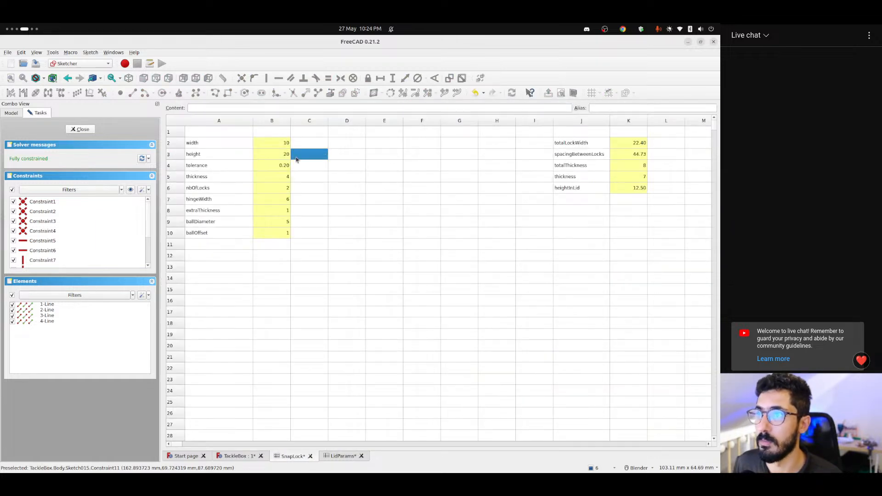
{"action": "left_click", "coordinate": [286, 158]}
{"action": "type", "text": "25"}
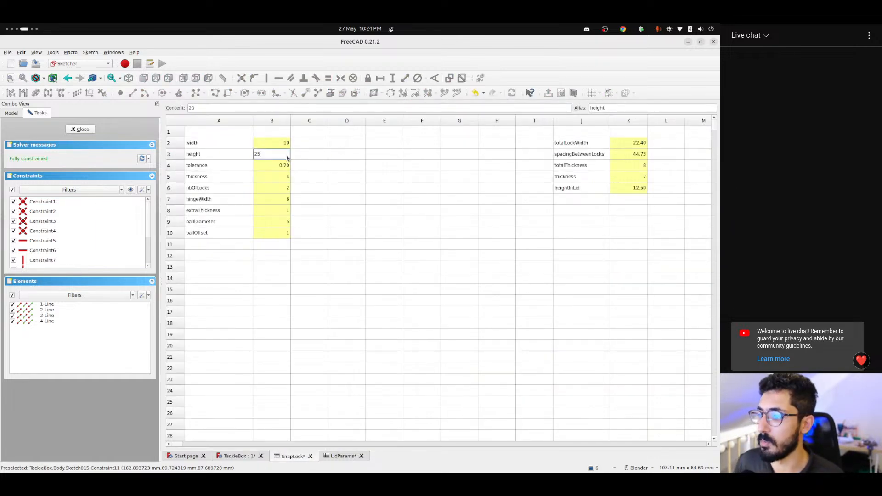
{"action": "key", "text": "Return"}
{"action": "left_click", "coordinate": [237, 456]}
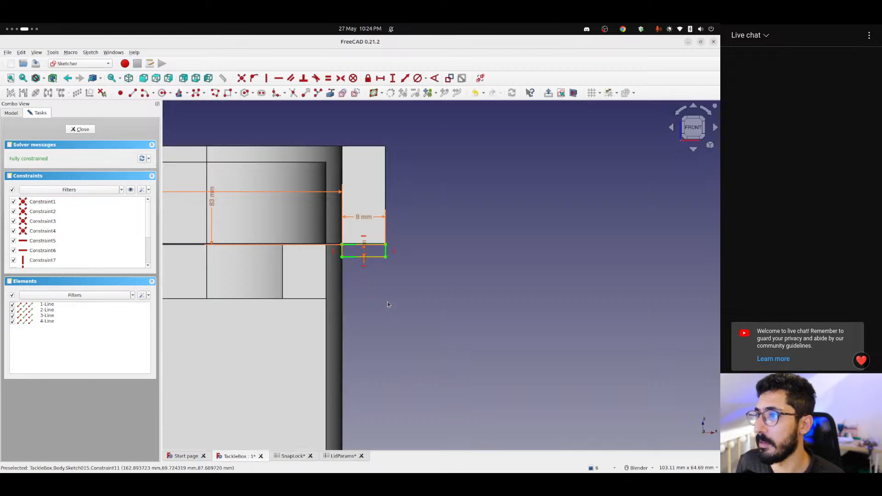
Close the box-side lock sketch and inspect its rectangle beneath the lid's lock piece in 3D
{"action": "scroll", "coordinate": [388, 303], "scroll_direction": "up", "scroll_amount": 3}
{"action": "left_click", "coordinate": [82, 129]}
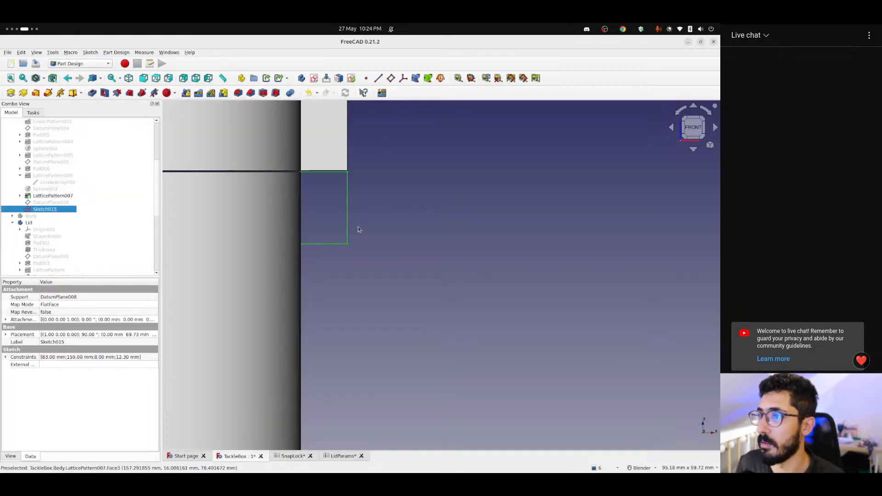
{"action": "scroll", "coordinate": [356, 225], "scroll_direction": "up", "scroll_amount": 1}
{"action": "scroll", "coordinate": [342, 216], "scroll_direction": "down", "scroll_amount": 1}
{"action": "middle_click_drag", "start_coordinate": [342, 211], "coordinate": [246, 338], "text": "shift"}
{"action": "scroll", "coordinate": [198, 305], "scroll_direction": "up", "scroll_amount": 5}
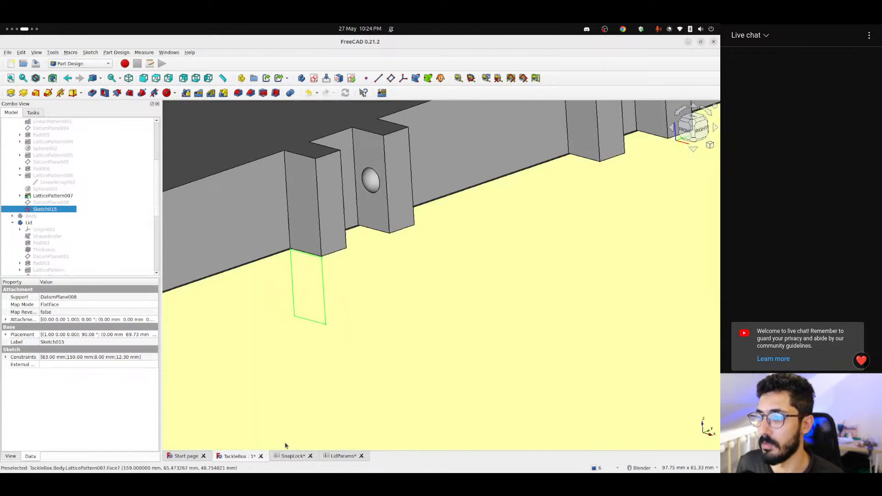
Set the SnapLock height parameter to 30 and check the lock rectangle in the TackleBox model
{"action": "left_click", "coordinate": [302, 456]}
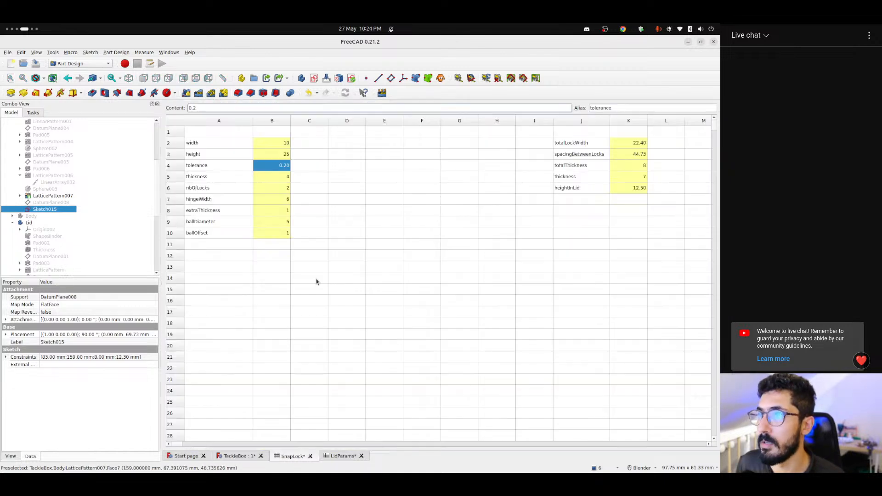
{"action": "left_click", "coordinate": [314, 156]}
{"action": "left_click", "coordinate": [282, 156]}
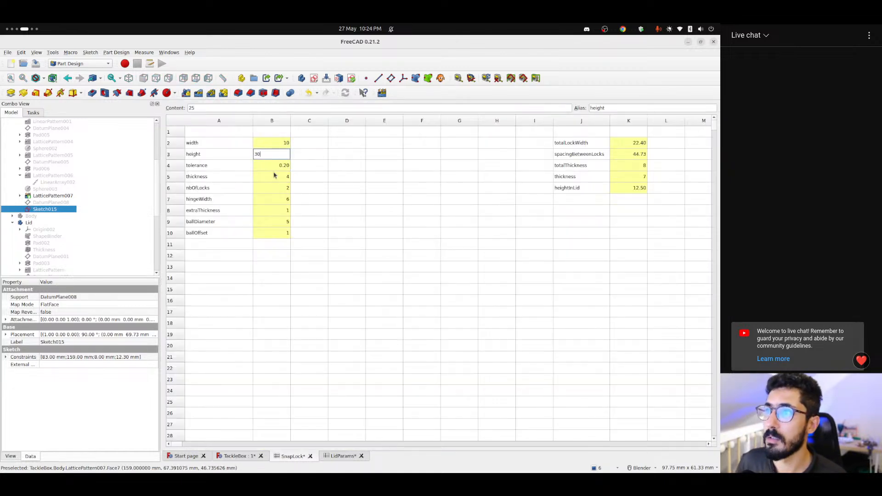
{"action": "key", "text": "Return"}
{"action": "left_click", "coordinate": [235, 456]}
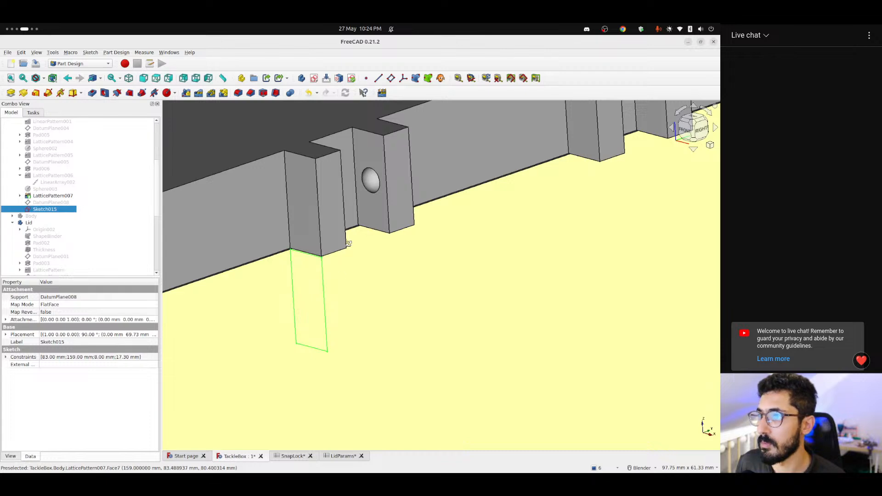
{"action": "scroll", "coordinate": [289, 223], "scroll_direction": "up", "scroll_amount": 3}
{"action": "mouse_move", "coordinate": [289, 222]}
{"action": "middle_mouse_down"}
{"action": "mouse_move", "coordinate": [248, 207]}
{"action": "mouse_move", "coordinate": [281, 237]}
{"action": "middle_mouse_up"}
{"action": "scroll", "coordinate": [301, 279], "scroll_direction": "down", "scroll_amount": 2}
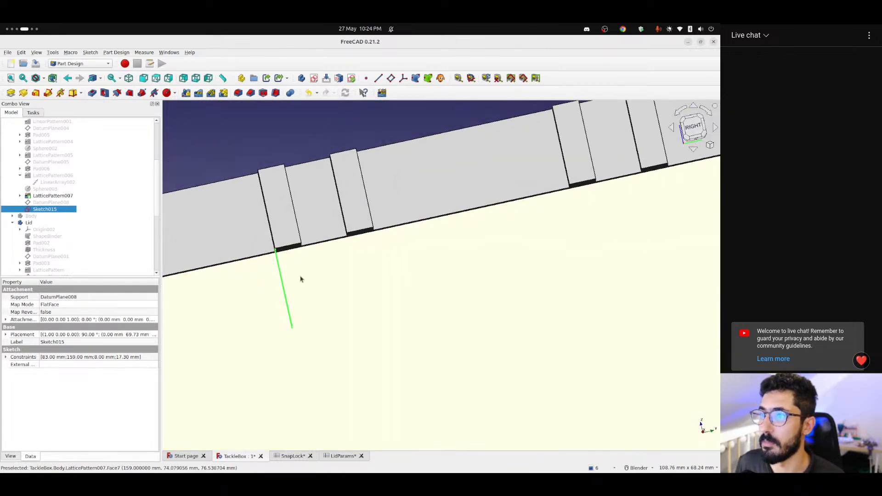
{"action": "middle_click_drag", "start_coordinate": [326, 263], "coordinate": [447, 273], "text": "shift"}
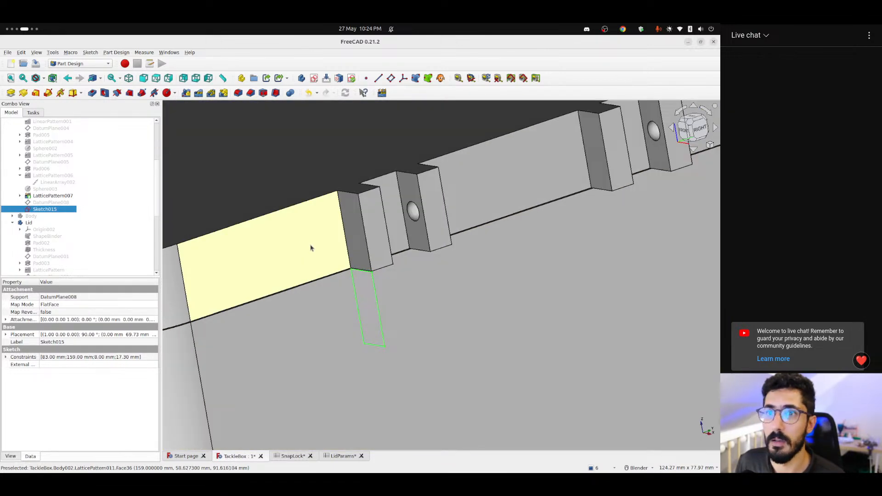
Pad the box-side lock rectangle by <<SnapLock>>.hingeWidth in the reversed direction
{"action": "scroll", "coordinate": [71, 213], "scroll_direction": "up", "scroll_amount": 5}
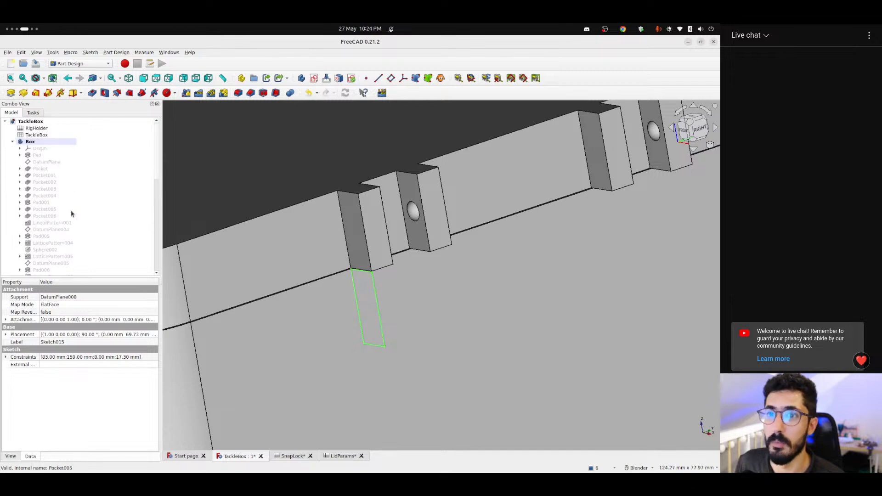
{"action": "scroll", "coordinate": [71, 213], "scroll_direction": "down", "scroll_amount": 6}
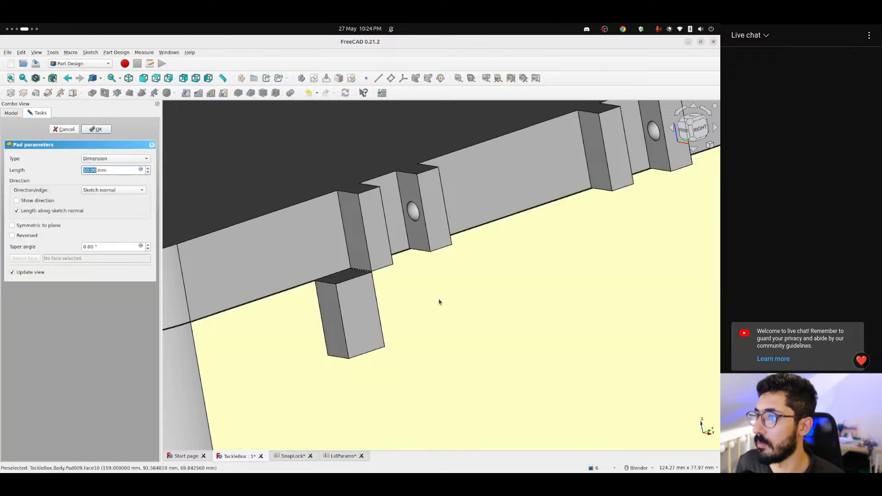
{"action": "middle_click_drag", "start_coordinate": [439, 301], "coordinate": [358, 286]}
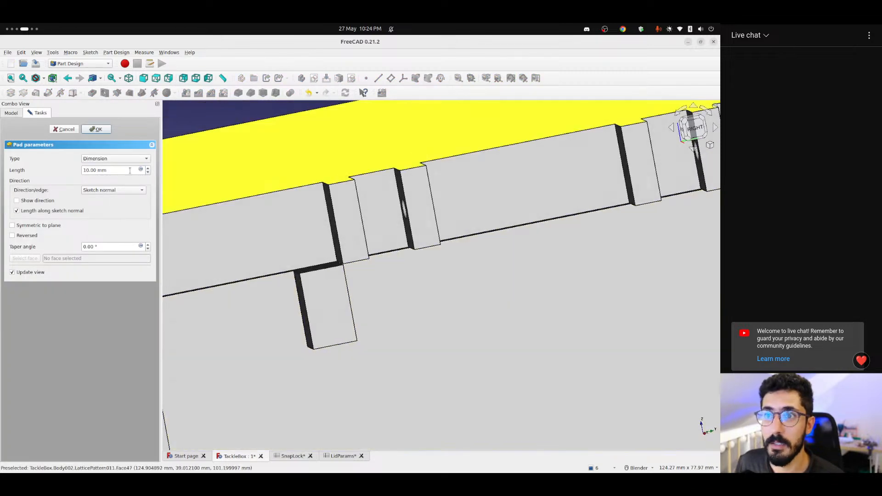
{"action": "left_click", "coordinate": [140, 169]}
{"action": "type", "text": "<<SnapLock>>."}
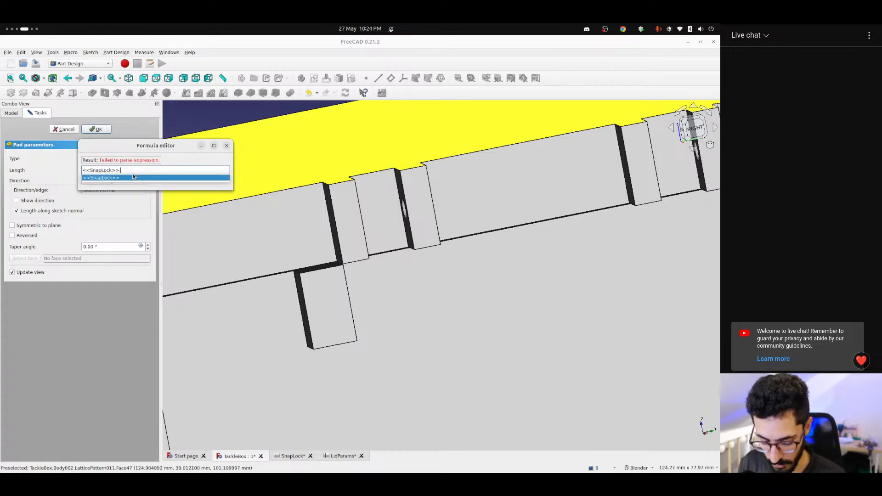
{"action": "type", "text": "hinge"}
{"action": "left_click", "coordinate": [133, 177]}
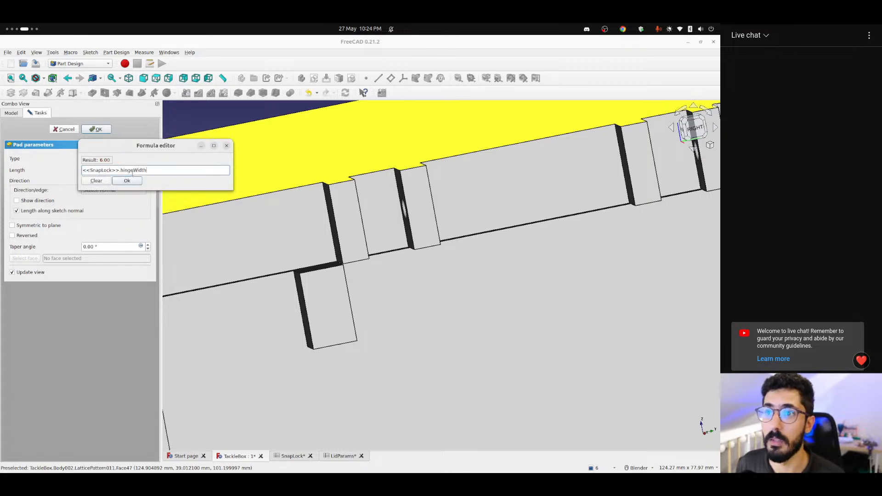
{"action": "left_click", "coordinate": [122, 180]}
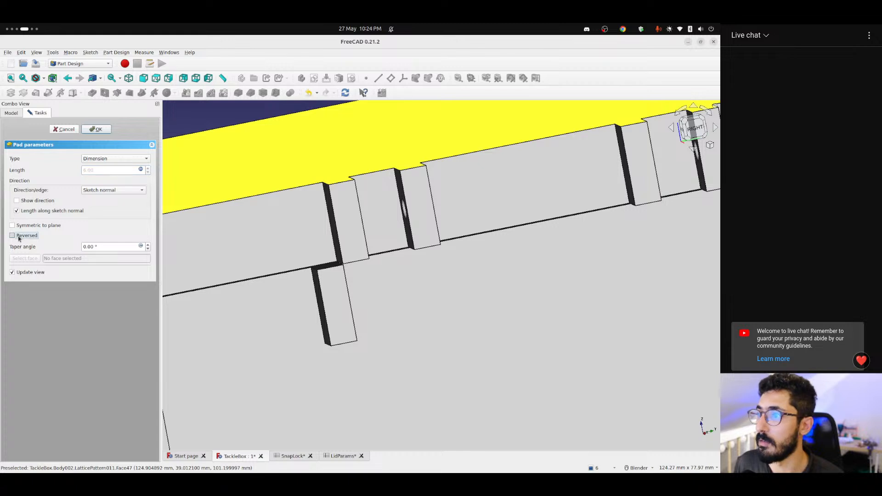
{"action": "left_click", "coordinate": [13, 236]}
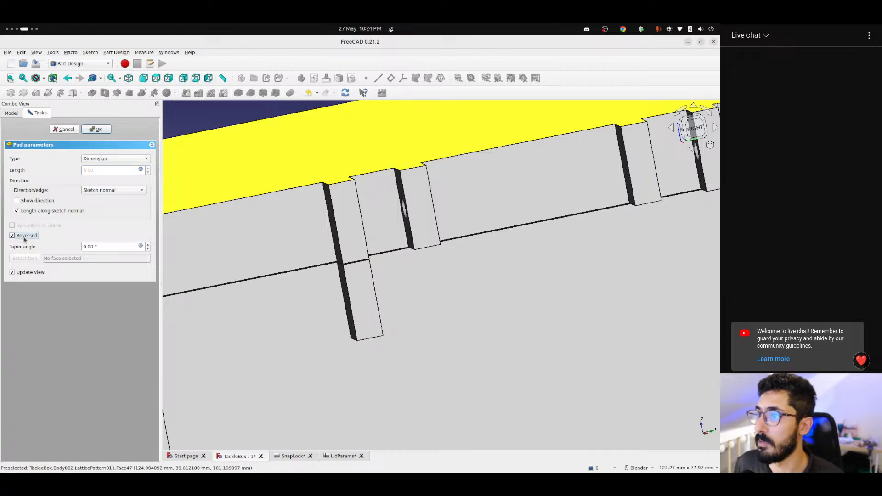
{"action": "left_click", "coordinate": [96, 129]}
Switch to the Lattice2 workbench and create a linear array in the Box body for repeating the lock pad
{"action": "middle_click_drag", "start_coordinate": [358, 307], "coordinate": [301, 309]}
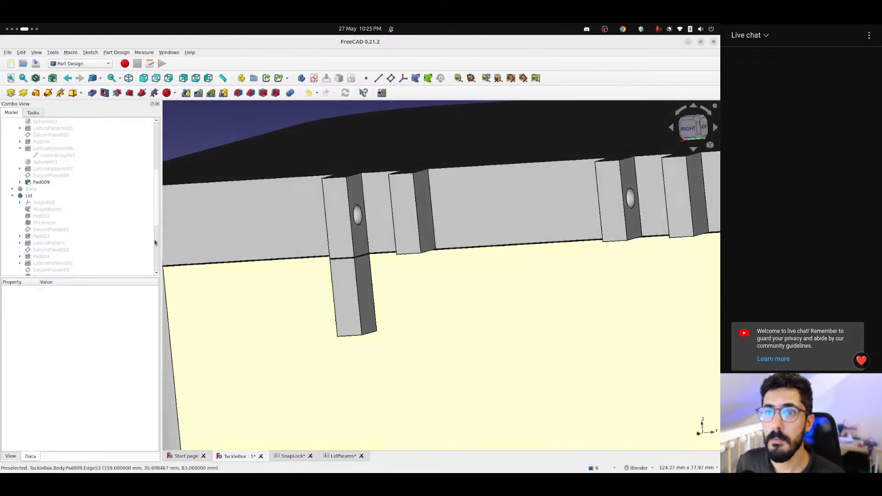
{"action": "scroll", "coordinate": [68, 203], "scroll_direction": "down", "scroll_amount": 6}
{"action": "scroll", "coordinate": [352, 275], "scroll_direction": "down", "scroll_amount": 5}
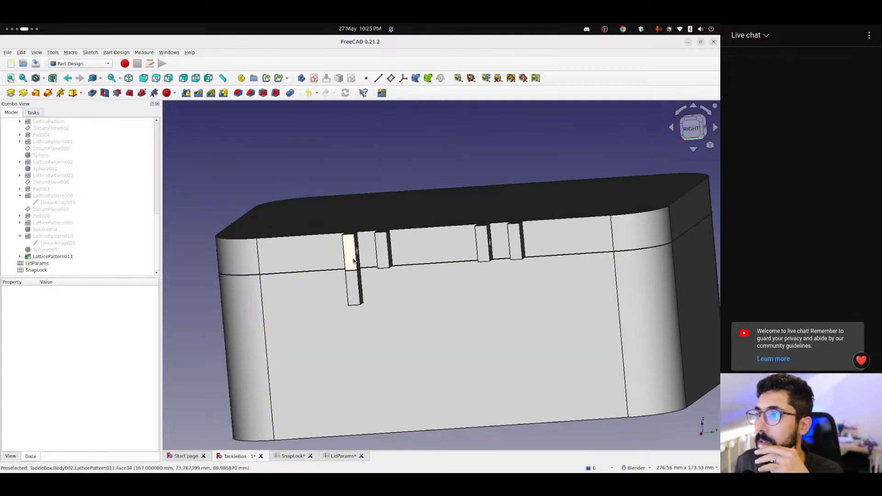
{"action": "middle_click_drag", "start_coordinate": [355, 260], "coordinate": [395, 264]}
{"action": "left_click", "coordinate": [80, 64]}
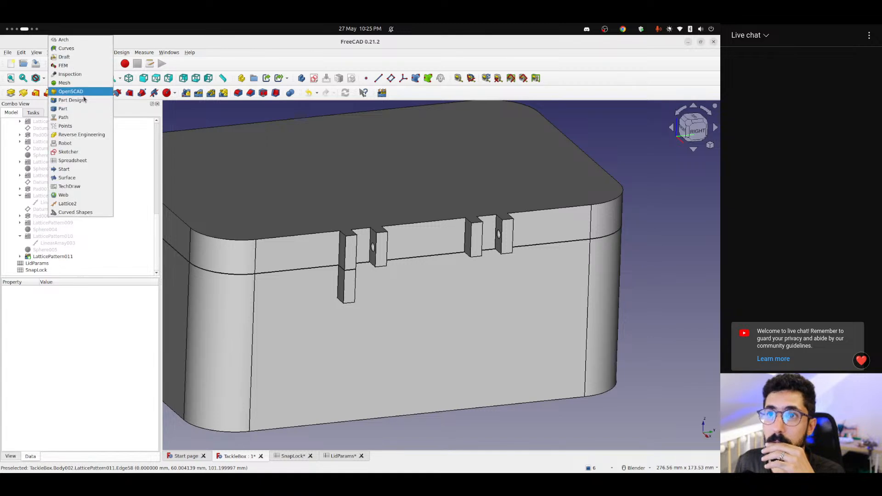
{"action": "left_click", "coordinate": [73, 200]}
{"action": "scroll", "coordinate": [250, 264], "scroll_direction": "down", "scroll_amount": 4}
{"action": "middle_click_drag", "start_coordinate": [249, 264], "coordinate": [338, 279], "text": "shift"}
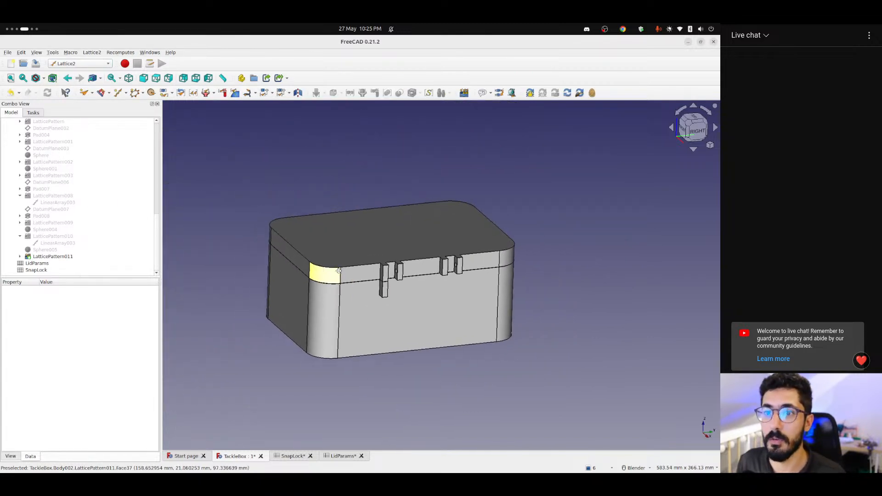
{"action": "left_click", "coordinate": [120, 97]}
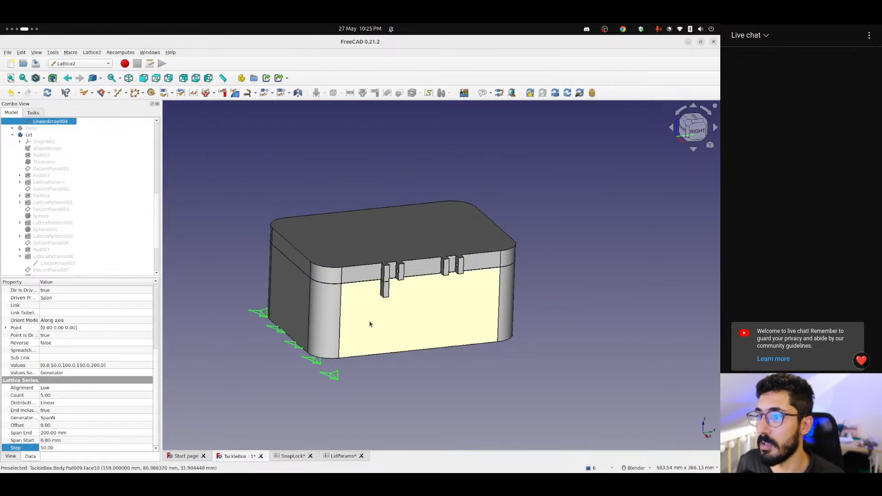
Point the new linear array along the Y axis by setting its direction to x 0, y 1
{"action": "middle_click_drag", "start_coordinate": [321, 313], "coordinate": [384, 367]}
{"action": "scroll", "coordinate": [29, 362], "scroll_direction": "up", "scroll_amount": 4}
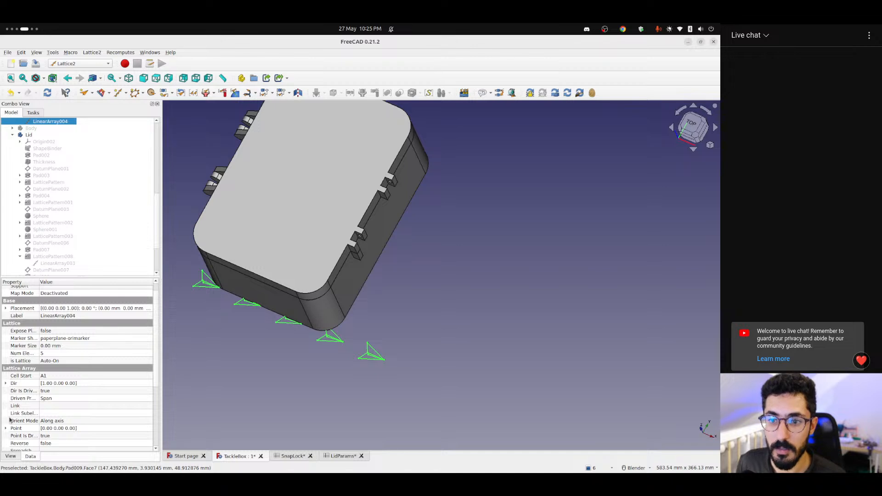
{"action": "scroll", "coordinate": [8, 359], "scroll_direction": "up", "scroll_amount": 1}
{"action": "left_click", "coordinate": [5, 394]}
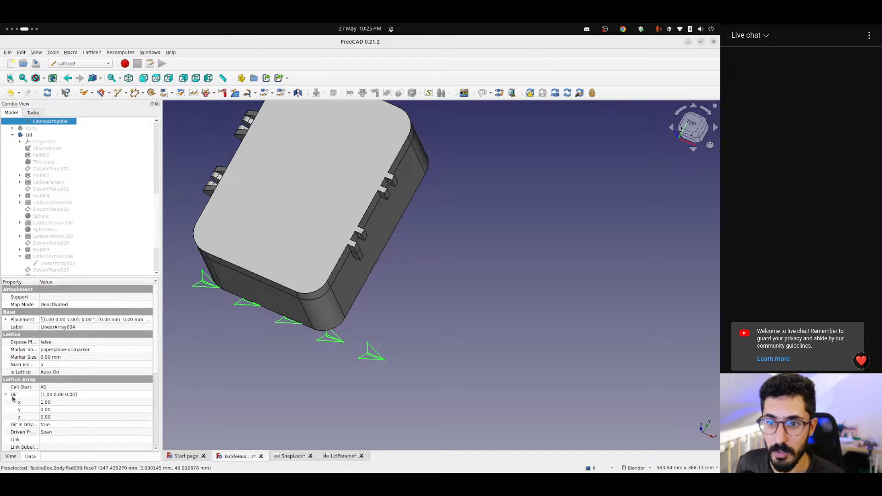
{"action": "left_click", "coordinate": [54, 409]}
{"action": "key", "text": "shift+Tab"}
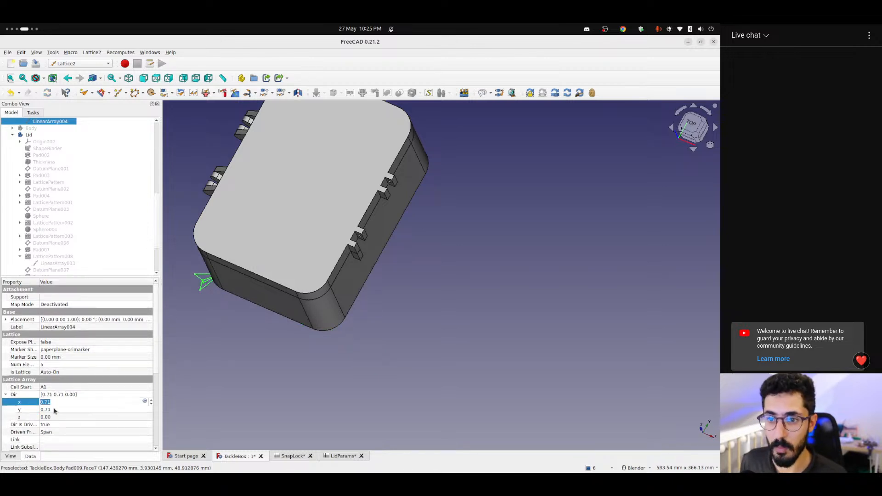
{"action": "key", "text": "Return"}
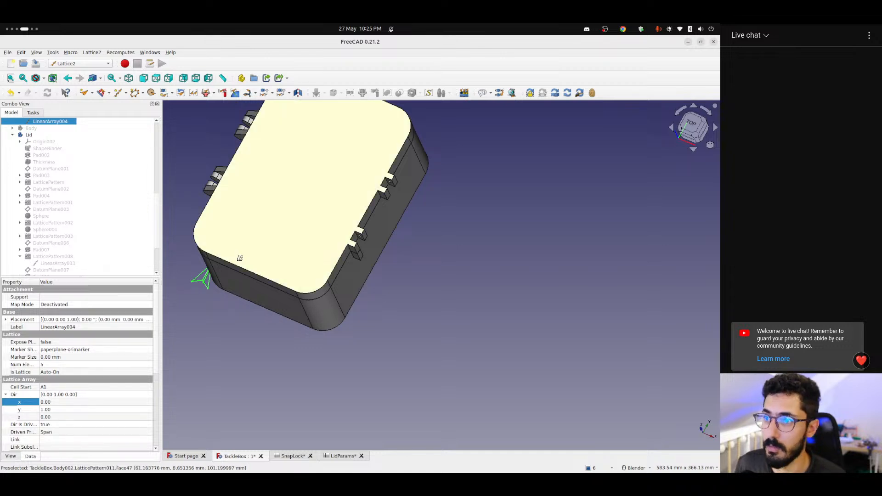
Set the new linear array's x position to the expression <<TackleBox>>.totalWidth
{"action": "middle_click_drag", "start_coordinate": [240, 256], "coordinate": [300, 248]}
{"action": "middle_click_drag", "start_coordinate": [221, 251], "coordinate": [350, 296], "text": "shift"}
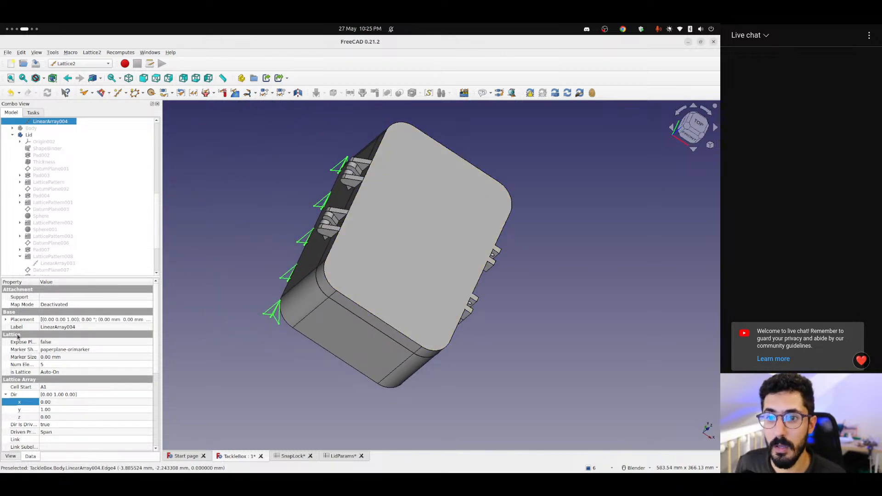
{"action": "left_click", "coordinate": [6, 320]}
{"action": "left_click", "coordinate": [13, 342]}
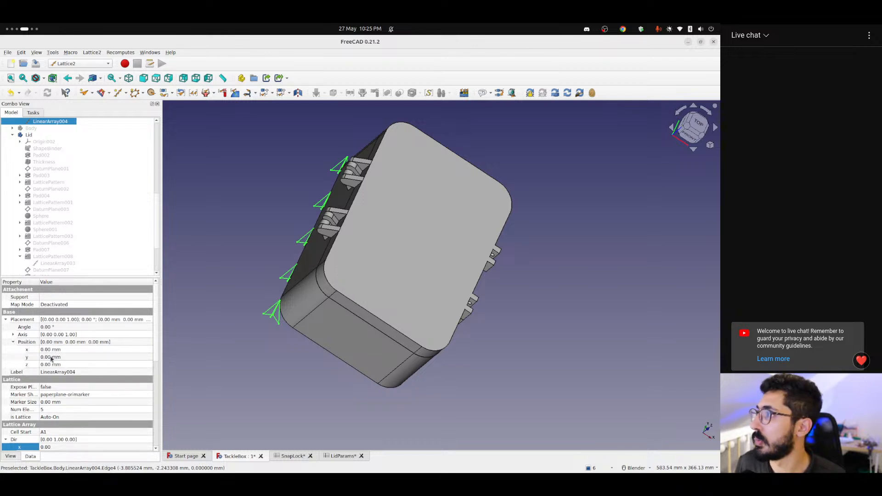
{"action": "left_click", "coordinate": [54, 349]}
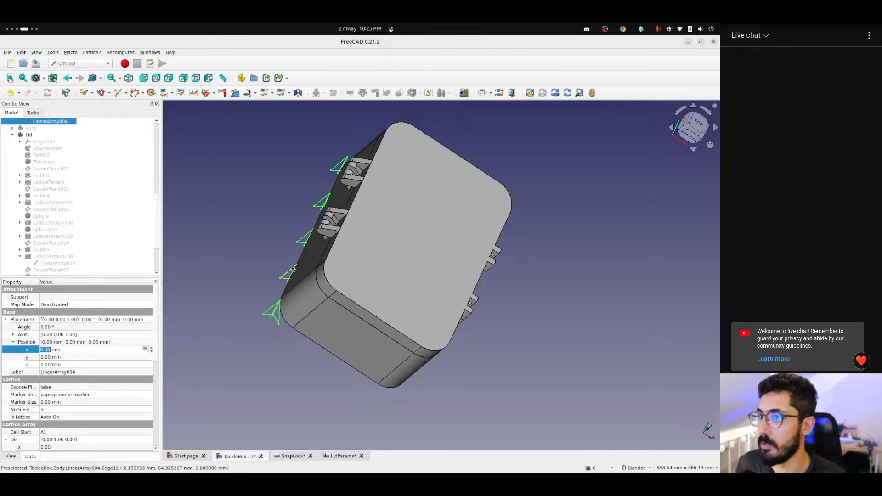
{"action": "left_click", "coordinate": [145, 349]}
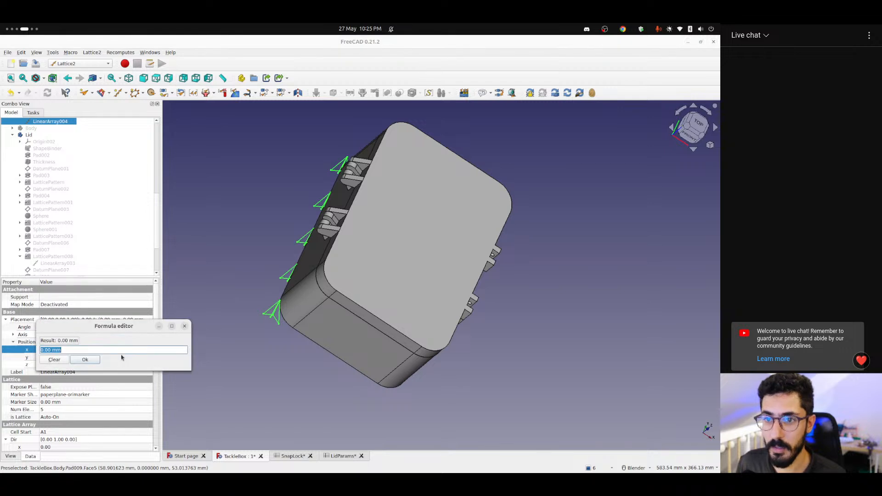
{"action": "type", "text": "<<Tack"}
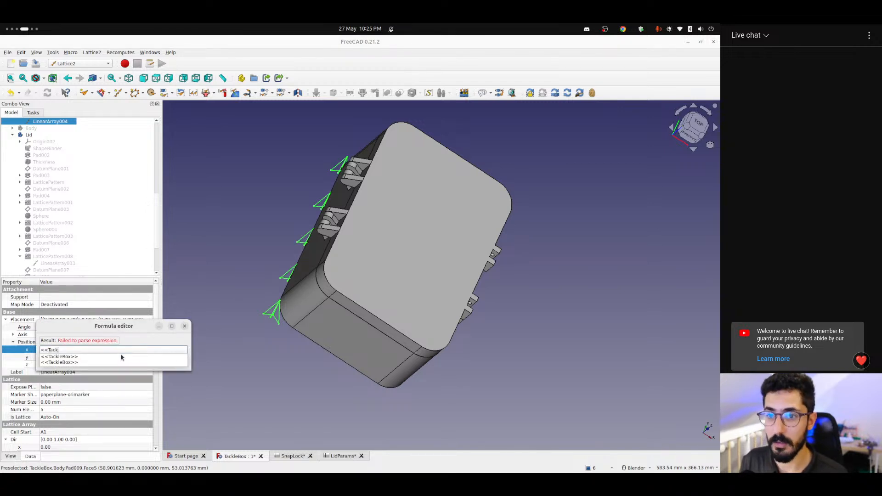
{"action": "key", "text": "Down"}
{"action": "key", "text": "Down"}
{"action": "key", "text": "Return"}
{"action": "type", "text": ".tot"}
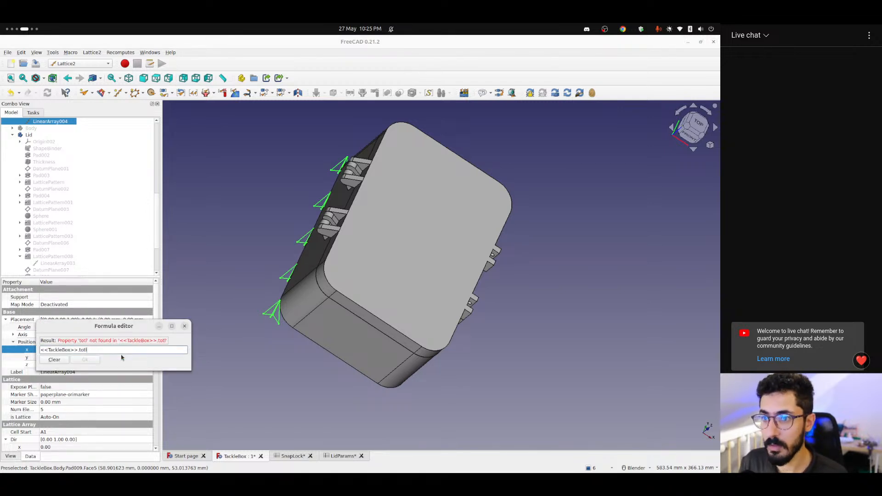
{"action": "type", "text": "alWidth"}
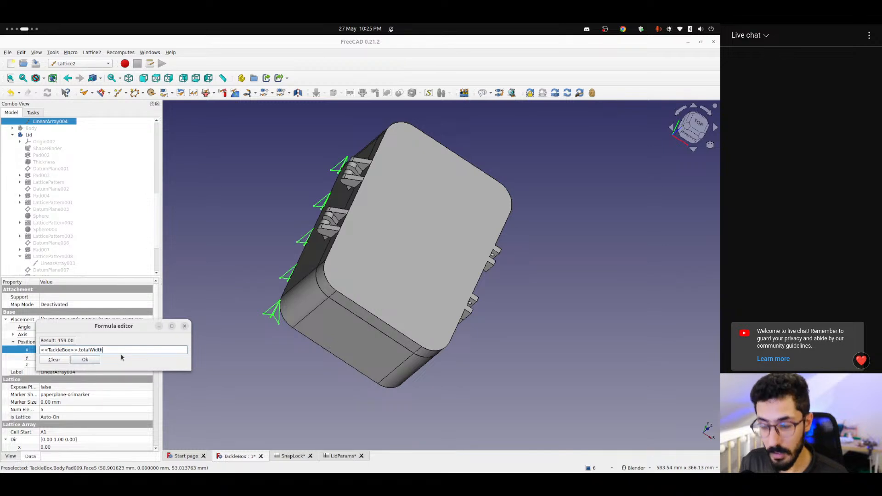
{"action": "key", "text": "Return"}
Examine the box-side lock pad and the array markers along the box's side wall from several angles
{"action": "middle_click_drag", "start_coordinate": [344, 258], "coordinate": [305, 256]}
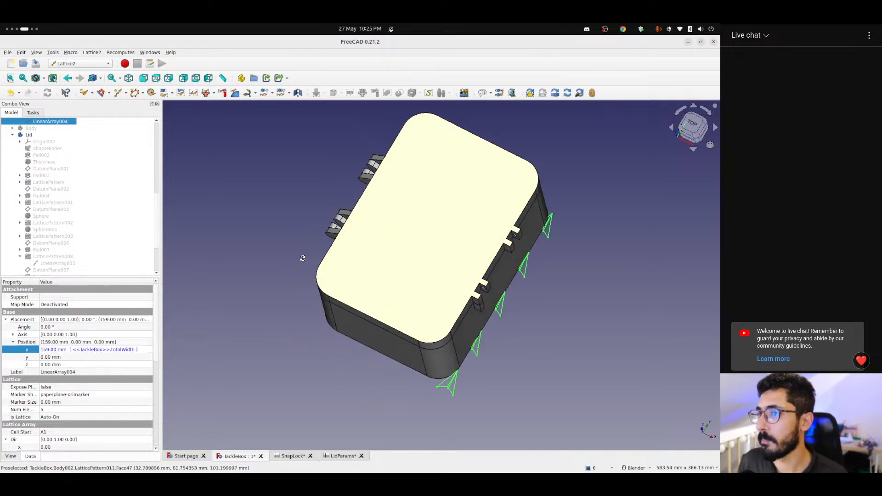
{"action": "middle_click_drag", "start_coordinate": [429, 256], "coordinate": [443, 208]}
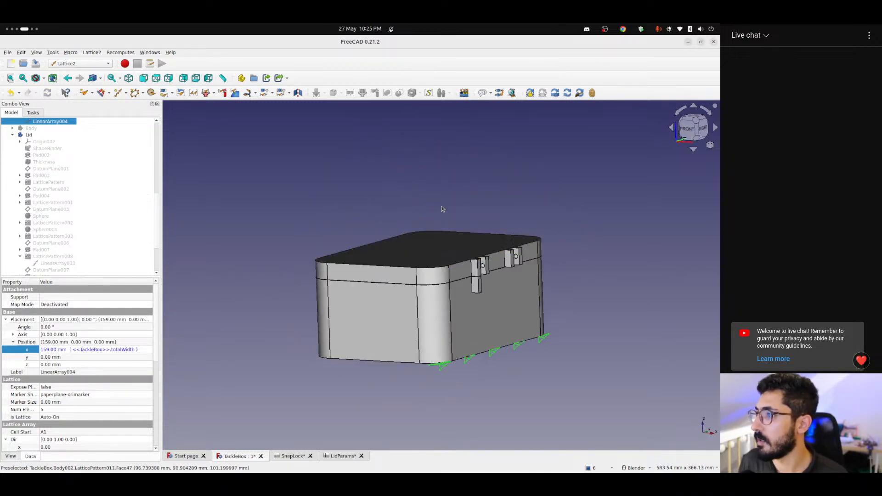
{"action": "middle_click_drag", "start_coordinate": [475, 299], "coordinate": [500, 285]}
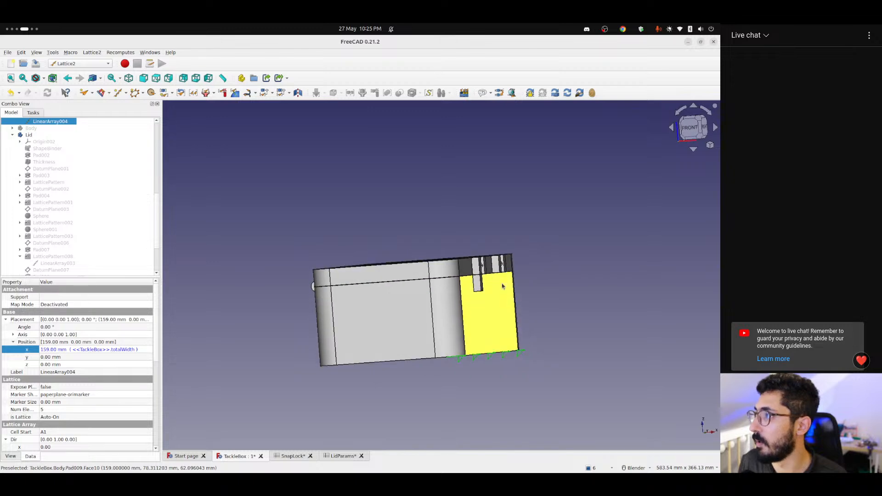
{"action": "scroll", "coordinate": [499, 285], "scroll_direction": "up", "scroll_amount": 8}
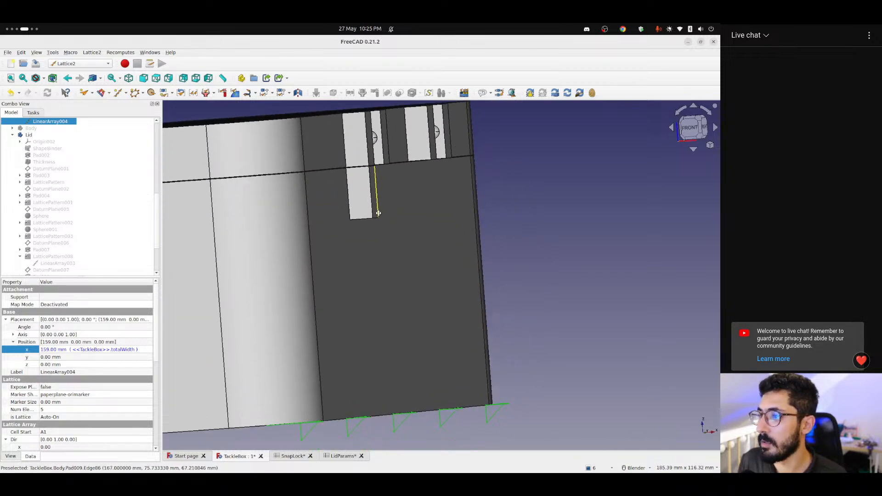
{"action": "middle_click_drag", "start_coordinate": [380, 229], "coordinate": [331, 257]}
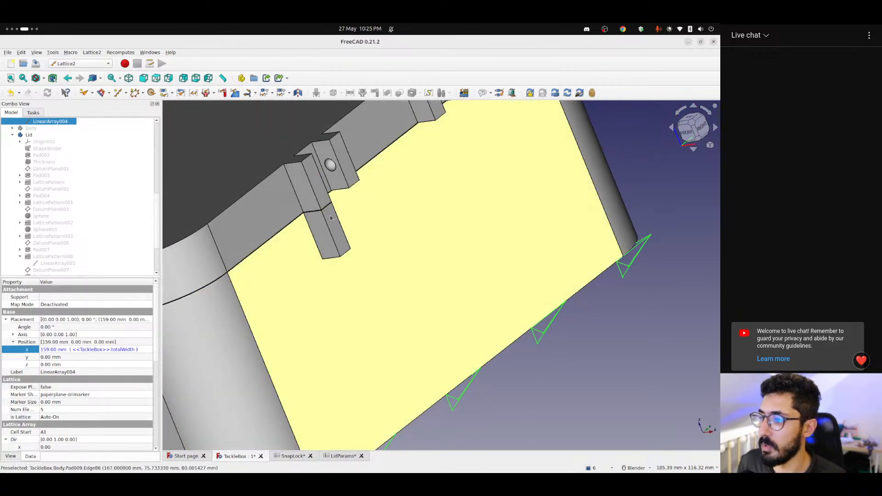
{"action": "middle_click_drag", "start_coordinate": [330, 218], "coordinate": [300, 218]}
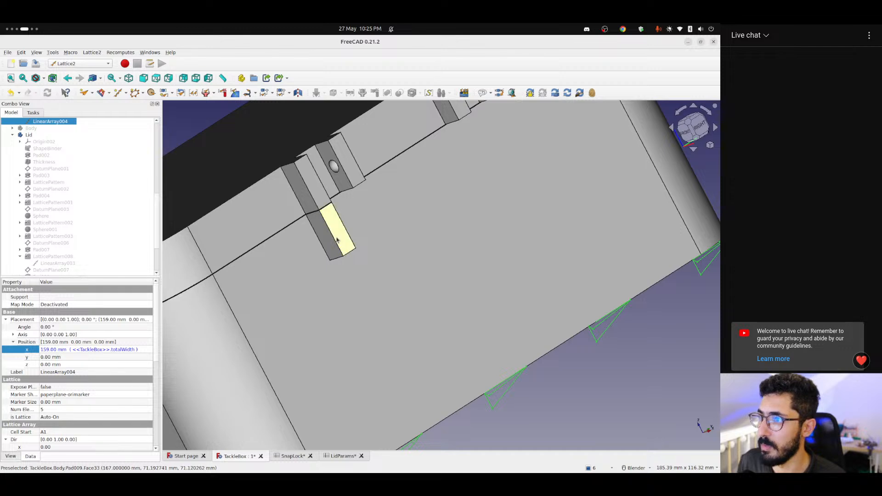
{"action": "middle_click_drag", "start_coordinate": [333, 234], "coordinate": [312, 193]}
{"action": "left_click", "coordinate": [325, 210]}
{"action": "scroll", "coordinate": [56, 262], "scroll_direction": "down", "scroll_amount": 1}
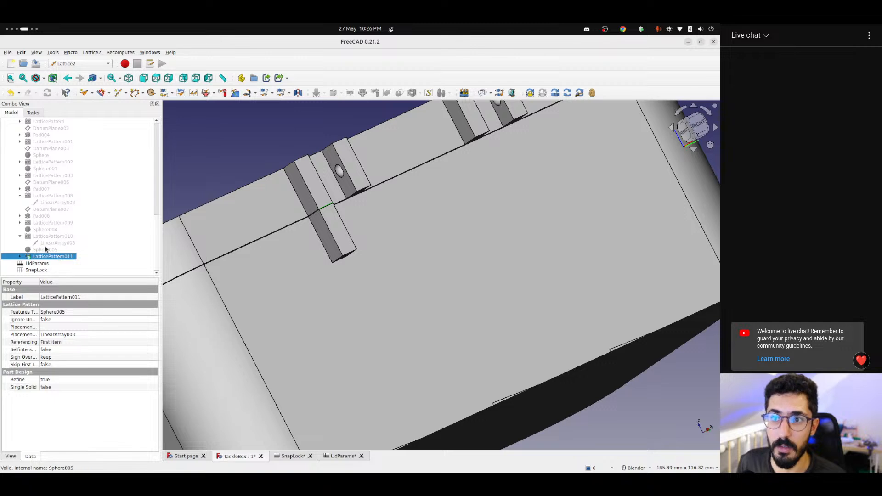
Set the linear array's z position to the expression <<TackleBox>>.totalHeight
{"action": "scroll", "coordinate": [53, 191], "scroll_direction": "up", "scroll_amount": 8}
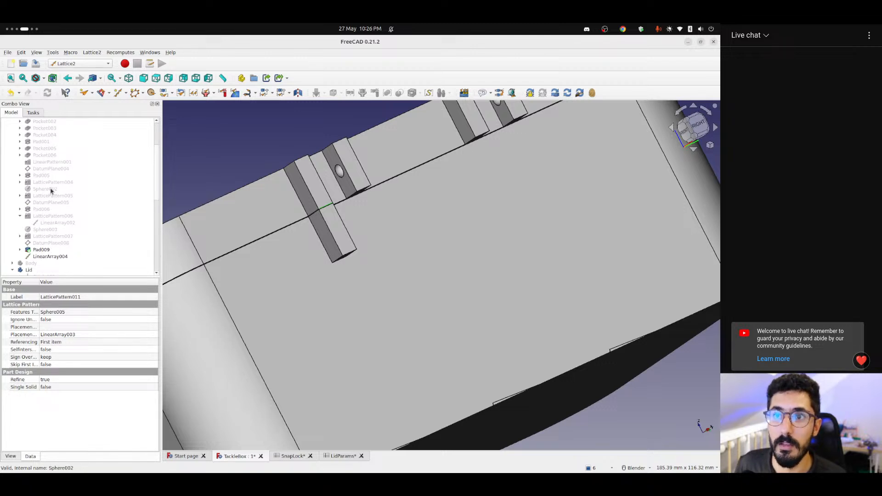
{"action": "left_click", "coordinate": [40, 256]}
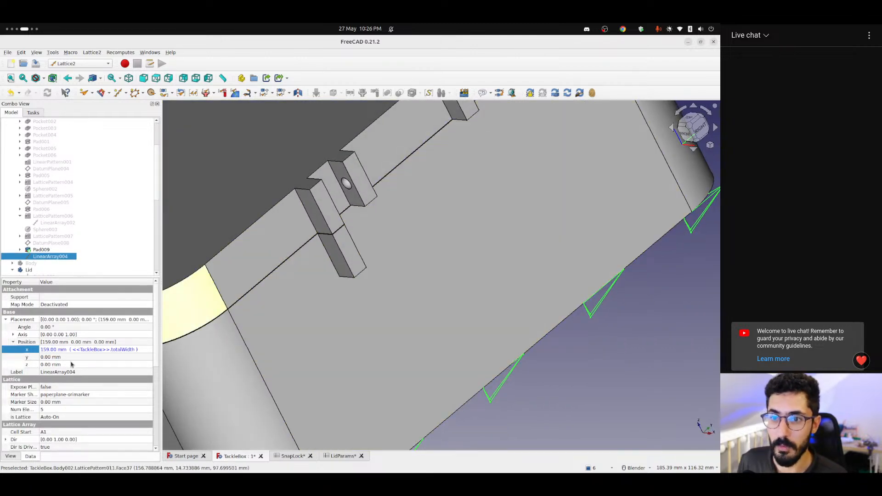
{"action": "left_click", "coordinate": [72, 365]}
{"action": "left_click", "coordinate": [145, 363]}
{"action": "type", "text": "<"}
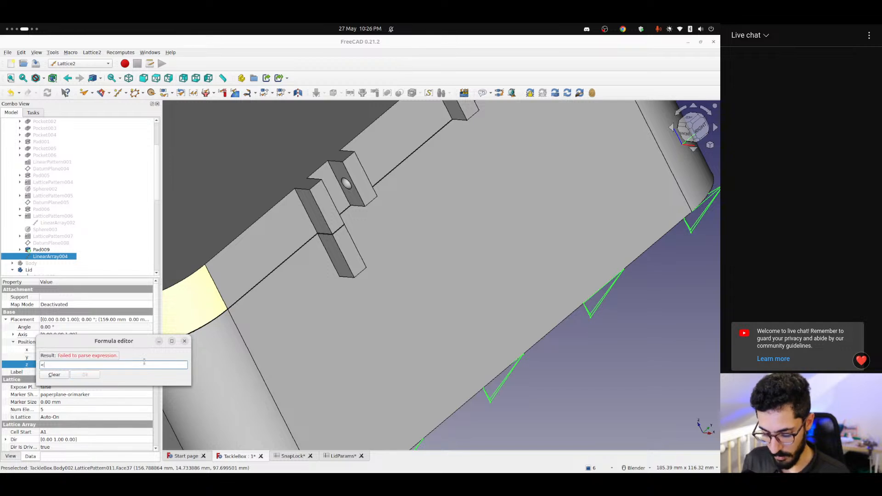
{"action": "type", "text": "<Tack"}
{"action": "key", "text": "Down"}
{"action": "key", "text": "Down"}
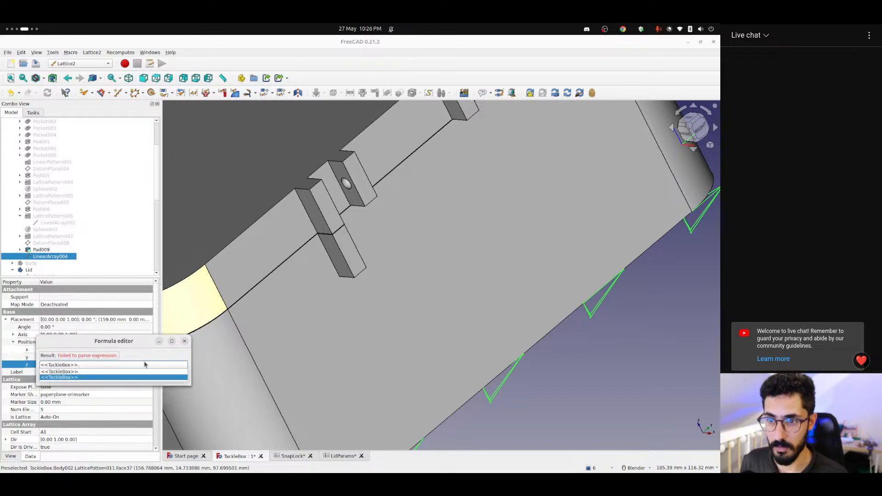
{"action": "key", "text": "Return"}
{"action": "type", "text": ".totalH"}
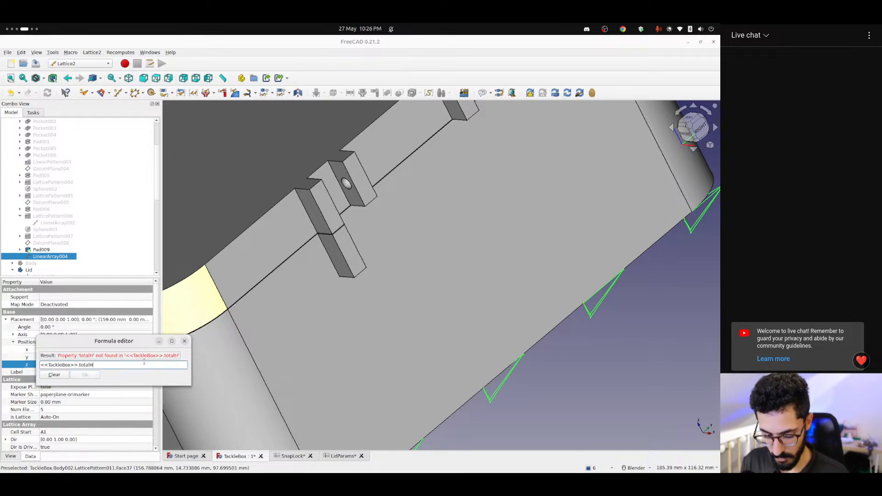
{"action": "type", "text": "eight"}
{"action": "key", "text": "Return"}
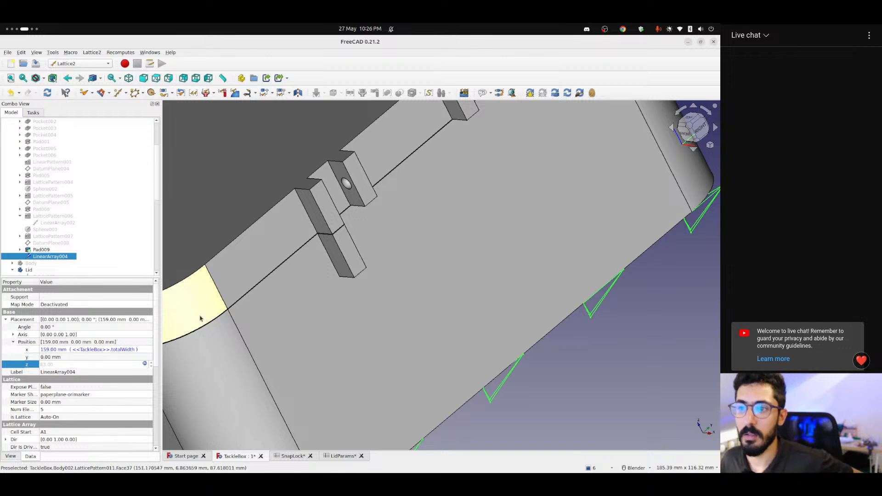
{"action": "left_click", "coordinate": [548, 378]}
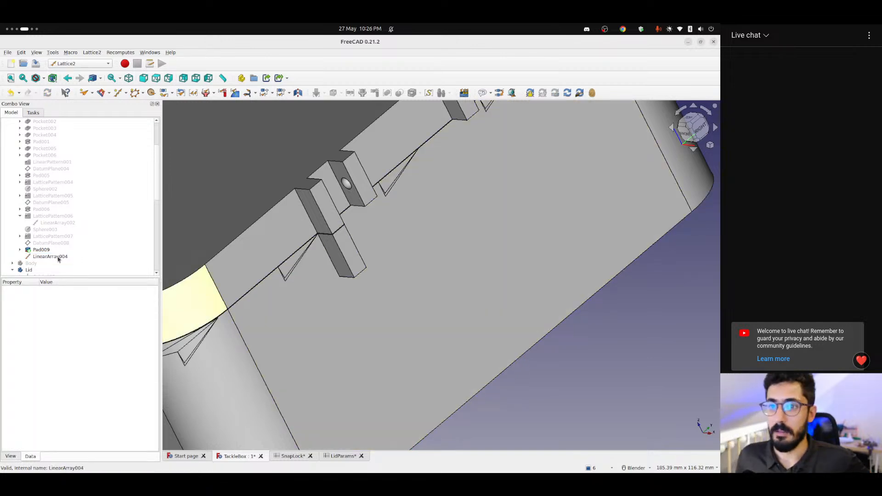
Set the linear array's y position to <<TackleBox>>.borderRadius + <<SnapLock>>.spacingBetweenLocks
{"action": "left_click", "coordinate": [58, 258]}
{"action": "scroll", "coordinate": [267, 289], "scroll_direction": "down", "scroll_amount": 4}
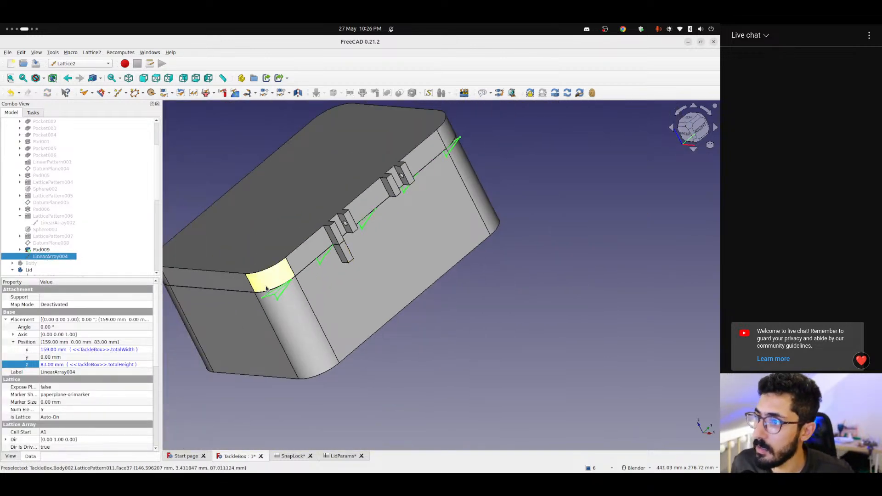
{"action": "left_click", "coordinate": [87, 357]}
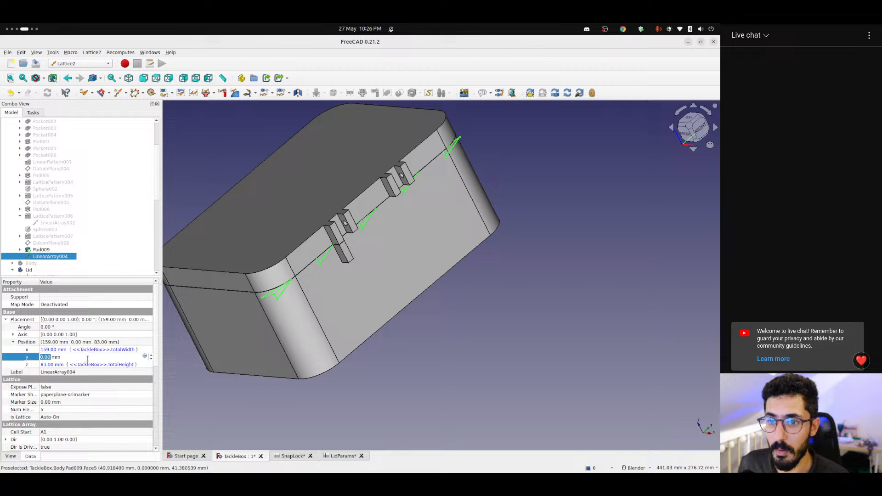
{"action": "left_click", "coordinate": [144, 357]}
{"action": "type", "text": "<<Tac"}
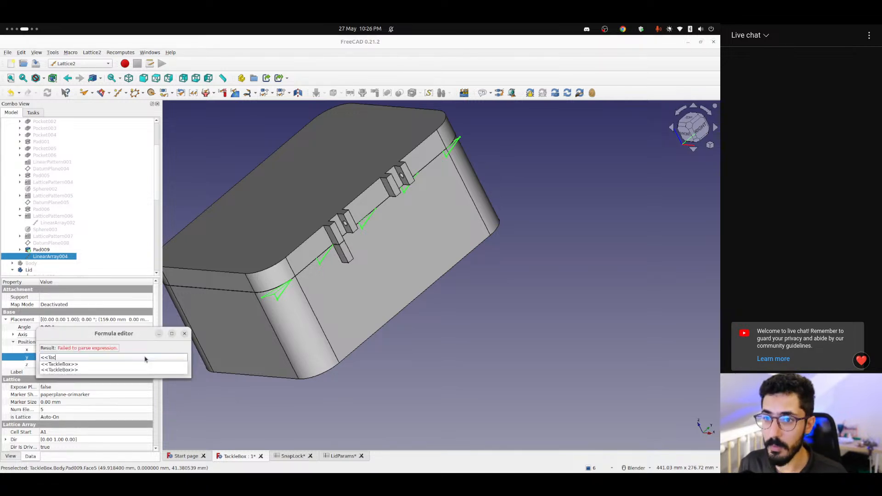
{"action": "type", "text": "kleBox>>.borderRad"}
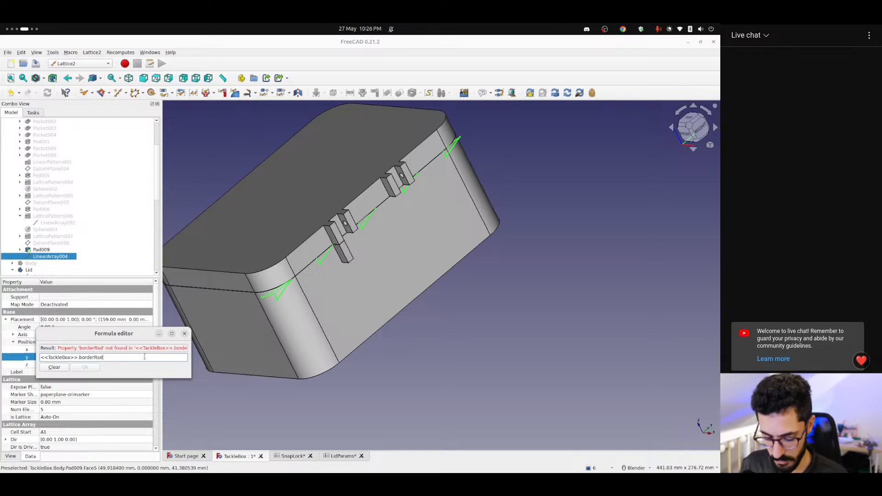
{"action": "type", "text": "ius"}
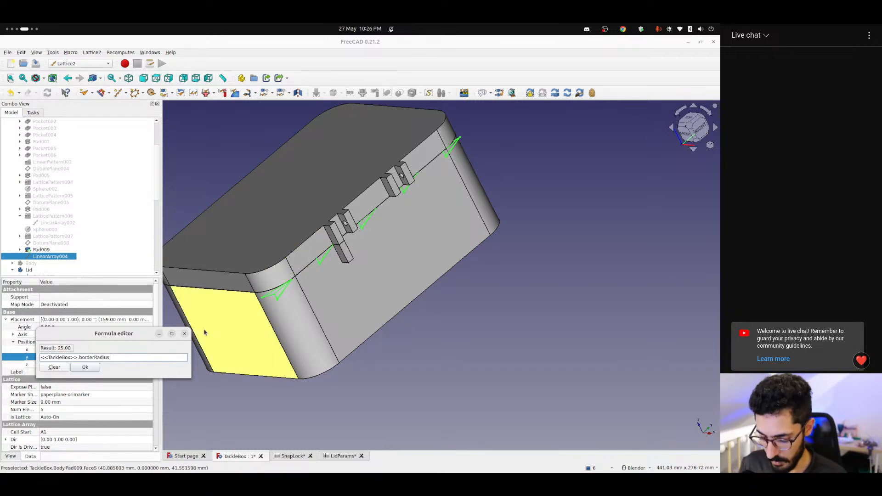
{"action": "type", "text": " + space"}
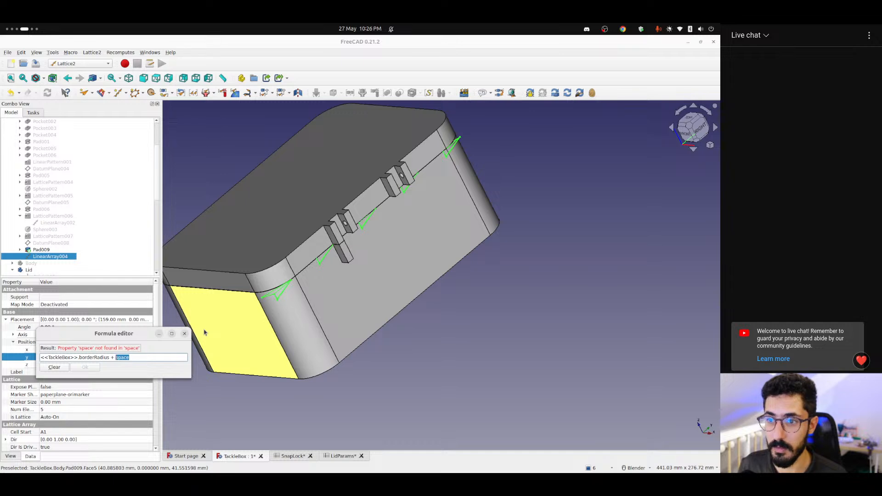
{"action": "type", "text": "<<SnapLock>>."}
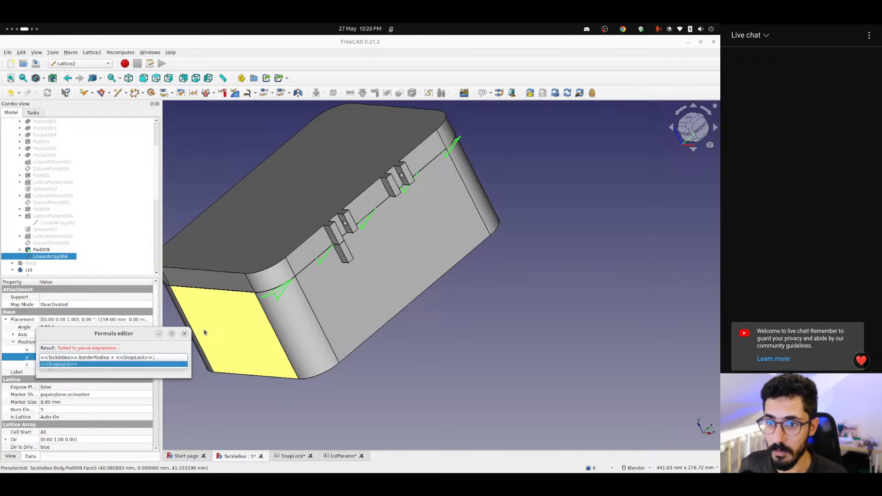
{"action": "type", "text": "spac"}
{"action": "key", "text": "Return"}
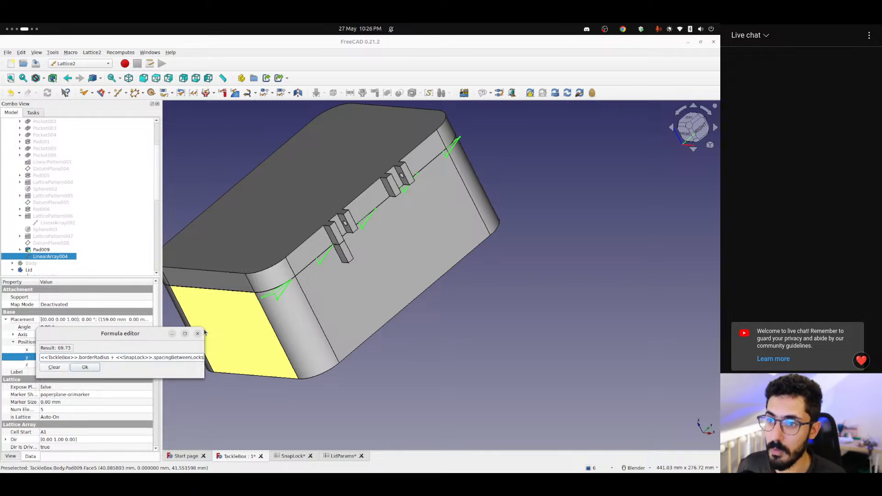
{"action": "left_click", "coordinate": [94, 367]}
Compare the array markers with the lid's lock pieces in the right side view and review the array's properties
{"action": "middle_click_drag", "start_coordinate": [343, 291], "coordinate": [294, 256]}
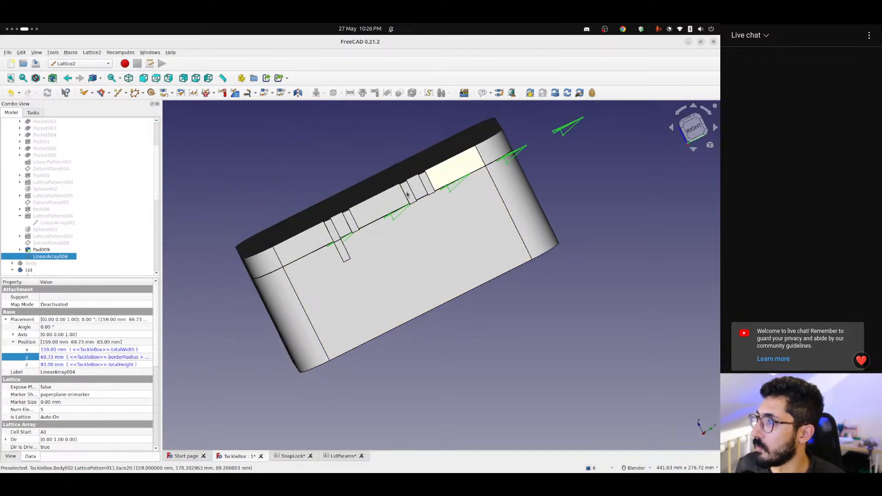
{"action": "scroll", "coordinate": [319, 216], "scroll_direction": "up", "scroll_amount": 1}
{"action": "left_click", "coordinate": [693, 128]}
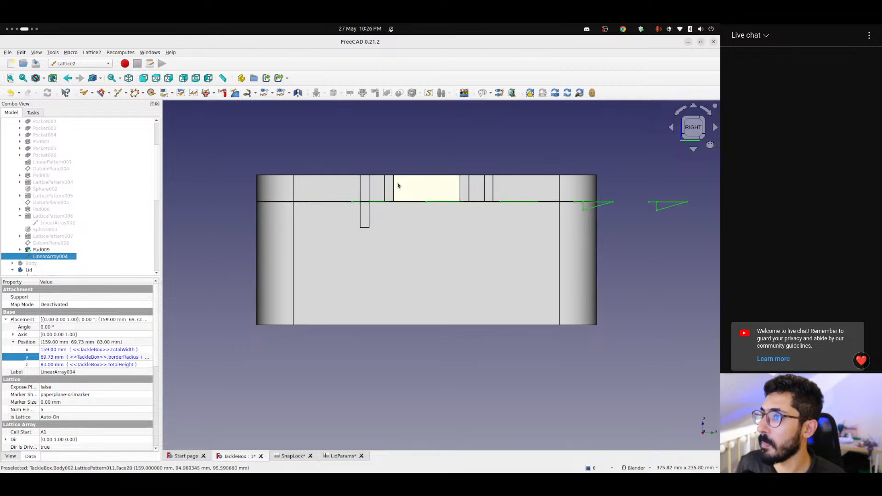
{"action": "scroll", "coordinate": [397, 186], "scroll_direction": "up", "scroll_amount": 4}
{"action": "scroll", "coordinate": [349, 271], "scroll_direction": "down", "scroll_amount": 3}
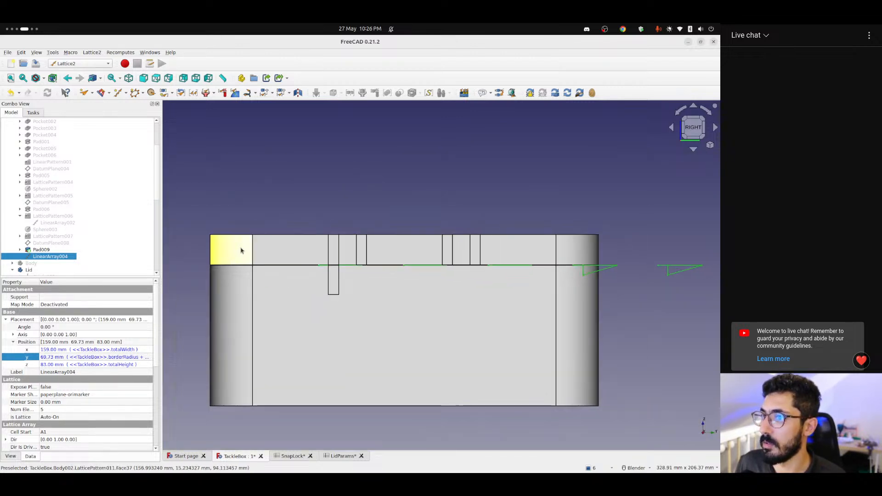
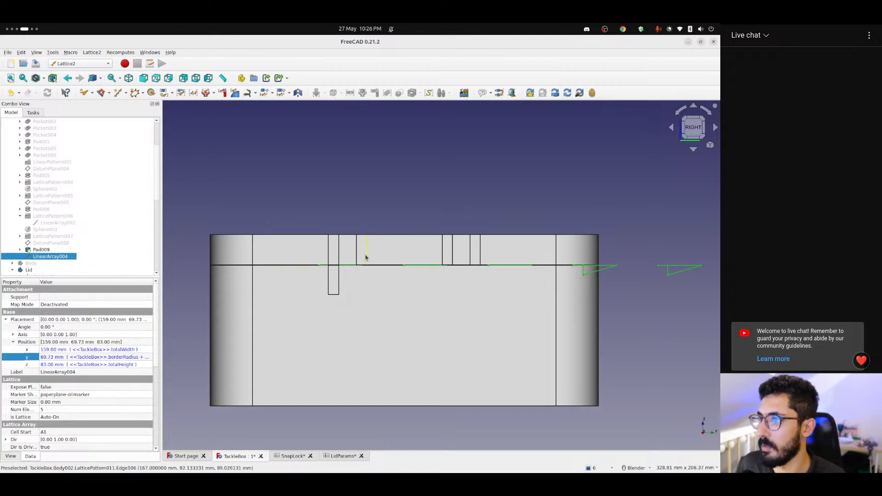
{"action": "middle_click_drag", "start_coordinate": [390, 252], "coordinate": [375, 263]}
{"action": "scroll", "coordinate": [370, 261], "scroll_direction": "up", "scroll_amount": 2}
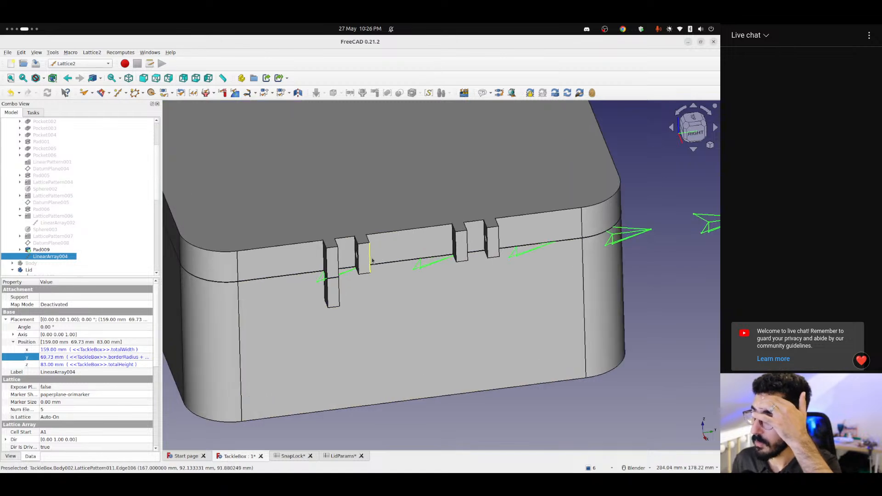
{"action": "scroll", "coordinate": [390, 276], "scroll_direction": "down", "scroll_amount": 2}
{"action": "scroll", "coordinate": [69, 379], "scroll_direction": "down", "scroll_amount": 7}
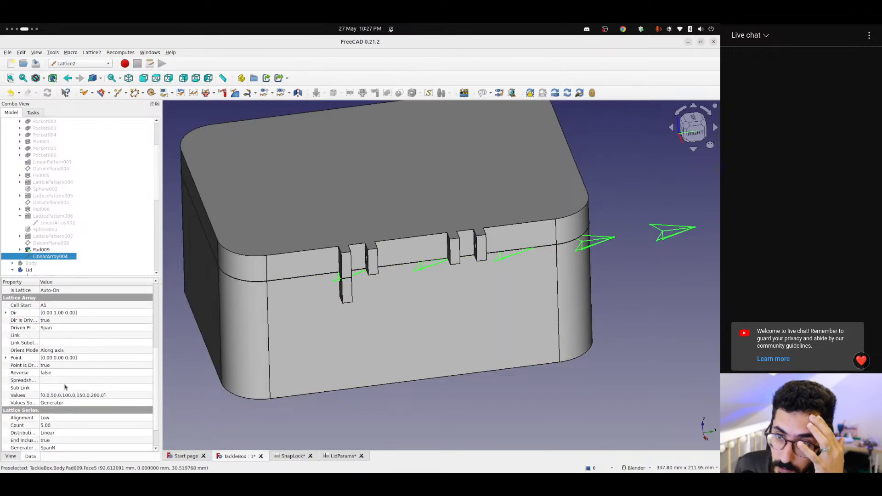
Switch the linear array's generator to StepN and set its count to the expression <<SnapLock>>.nbOfLocks
{"action": "left_click", "coordinate": [51, 419]}
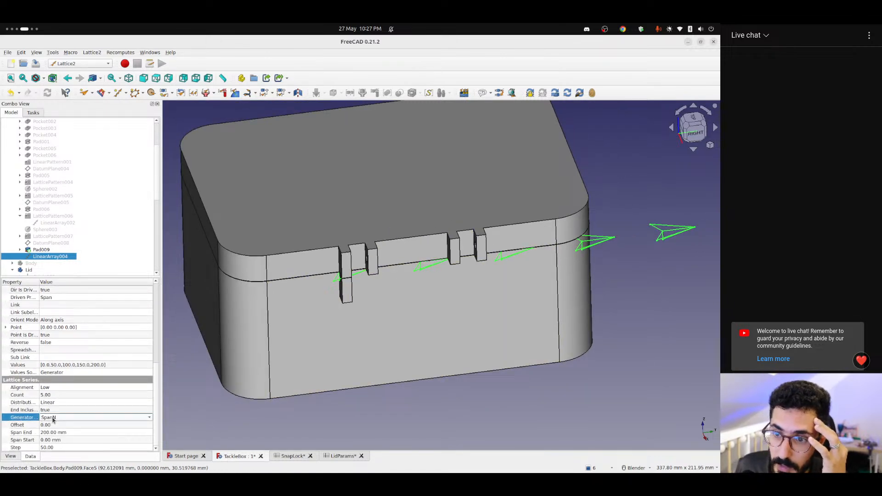
{"action": "left_click", "coordinate": [52, 418]}
{"action": "left_click", "coordinate": [55, 430]}
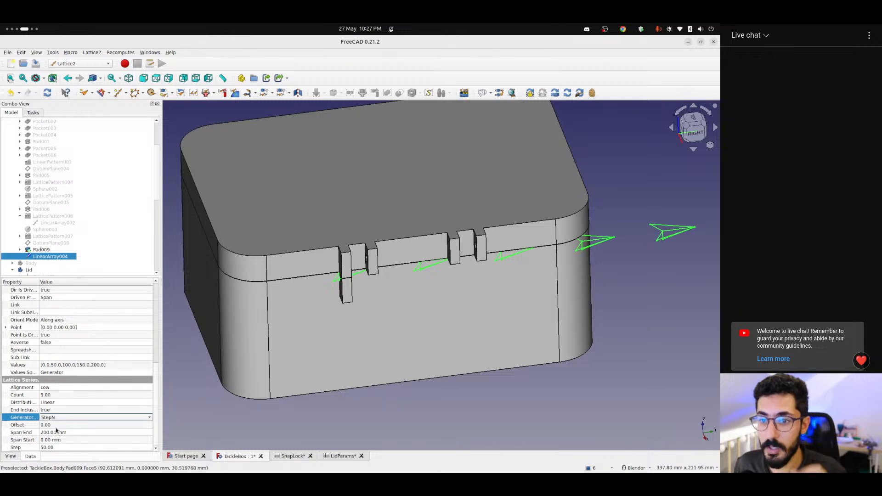
{"action": "left_click", "coordinate": [50, 448]}
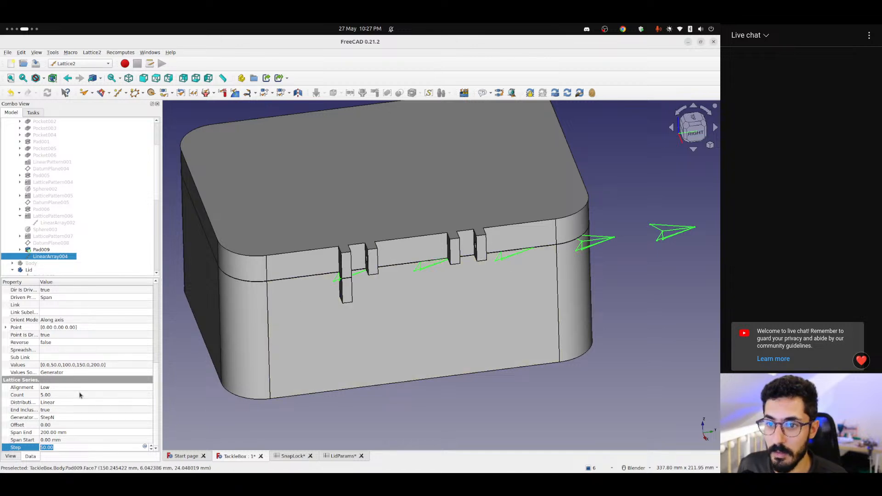
{"action": "left_click", "coordinate": [59, 396]}
{"action": "left_click", "coordinate": [145, 395]}
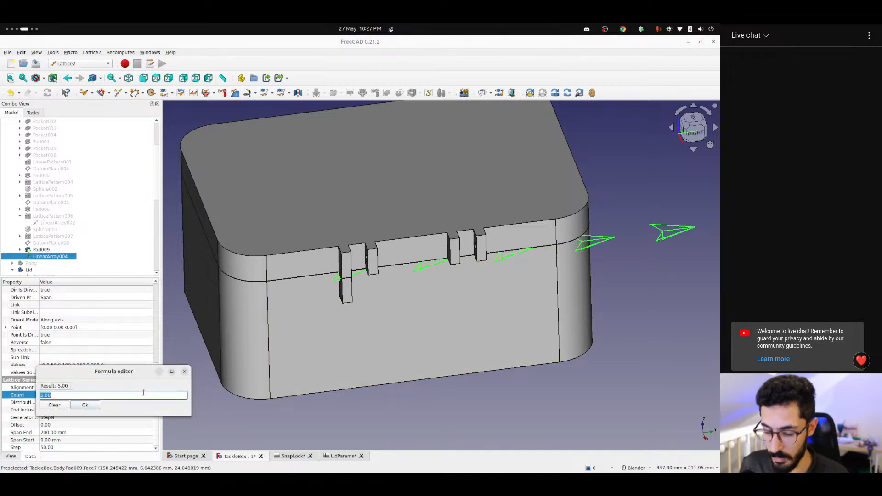
{"action": "type", "text": "<<SnapLock>>."}
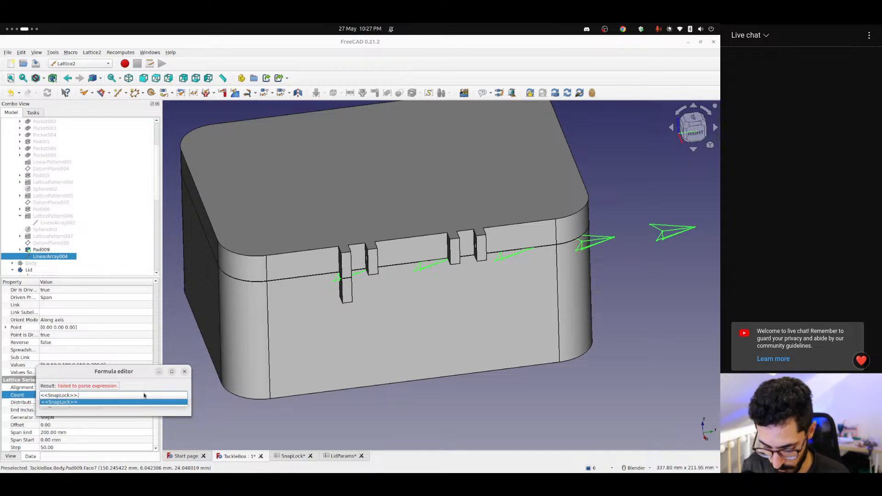
{"action": "type", "text": "nbOfLocks"}
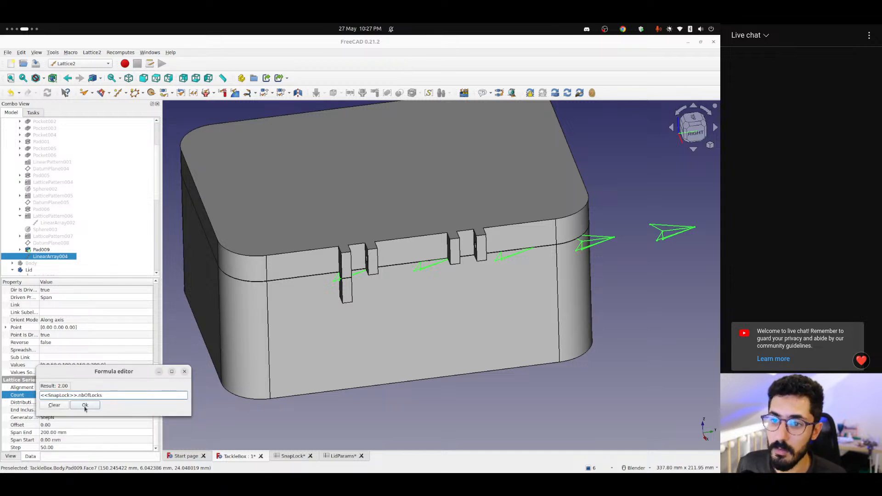
{"action": "left_click", "coordinate": [85, 405]}
Set the linear array's step to the expression <<SnapLock>>.totalLockWidth + <<SnapLock>>.spacingBetweenLocks
{"action": "left_click", "coordinate": [96, 448]}
{"action": "left_click", "coordinate": [144, 445]}
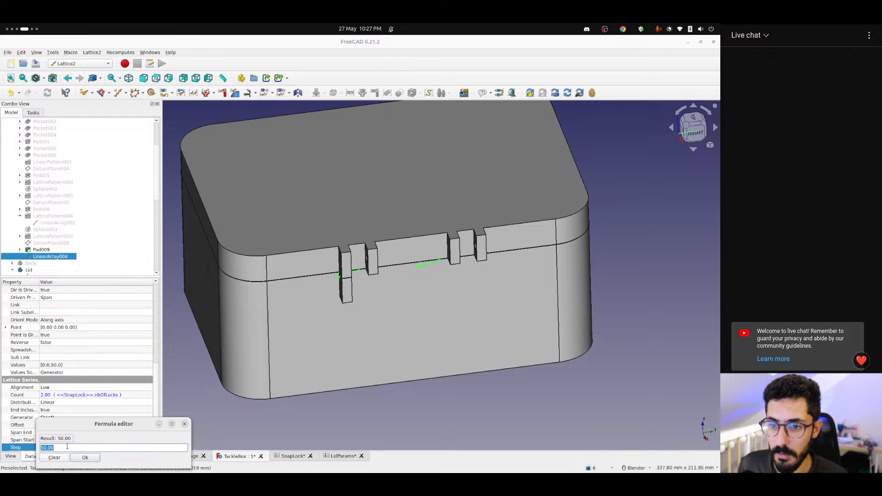
{"action": "type", "text": "<<spa"}
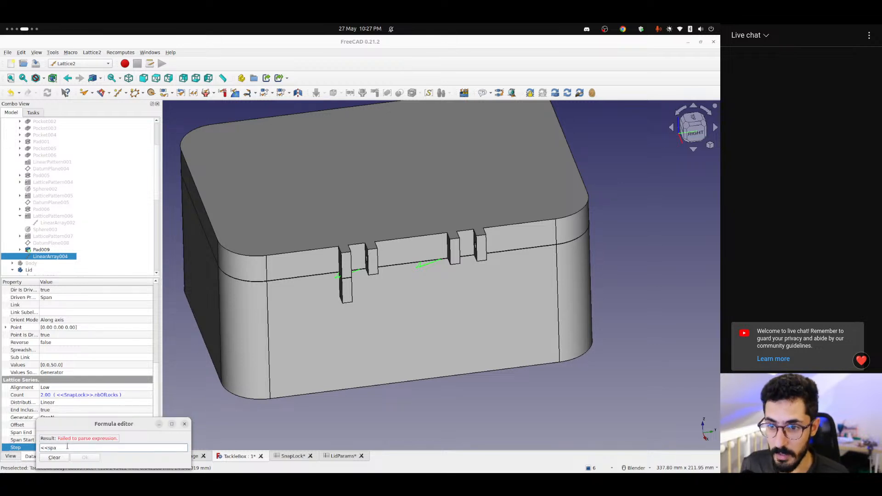
{"action": "key", "text": "BackSpace"}
{"action": "key", "text": "BackSpace"}
{"action": "key", "text": "BackSpace"}
{"action": "type", "text": "SnapLock>>."}
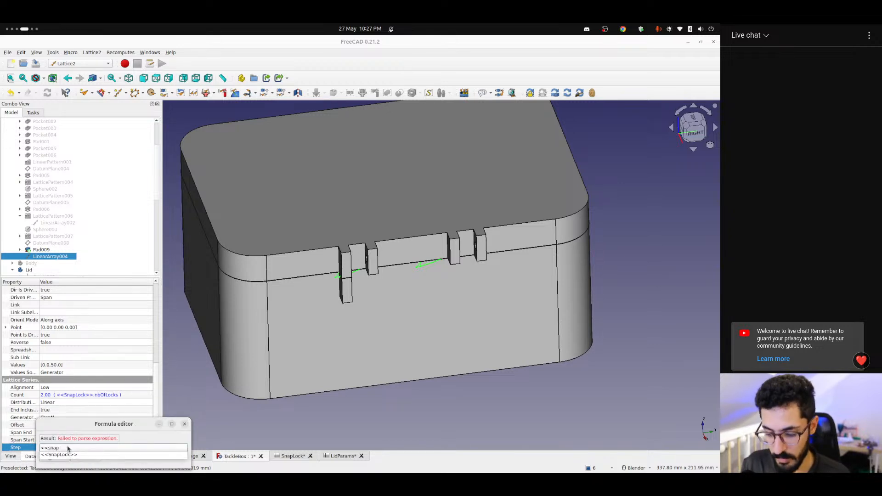
{"action": "key", "text": "Down"}
{"action": "type", "text": "to"}
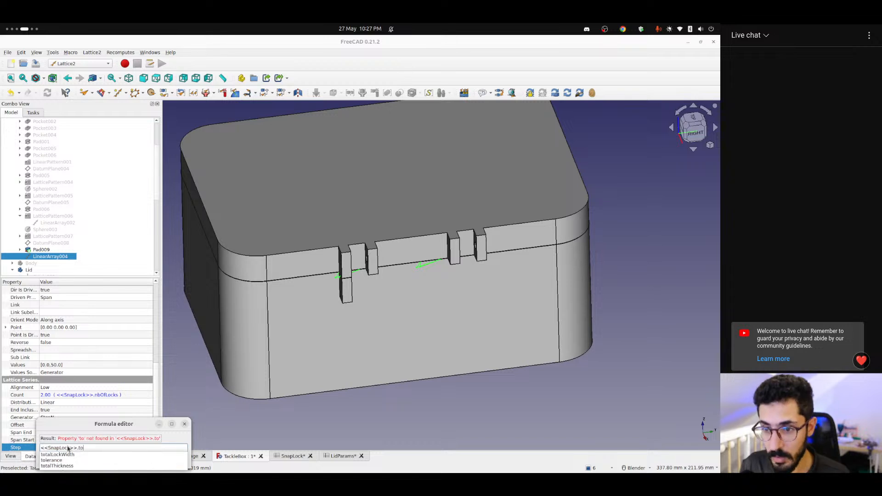
{"action": "key", "text": "Down"}
{"action": "key", "text": "Return"}
{"action": "type", "text": "+ "}
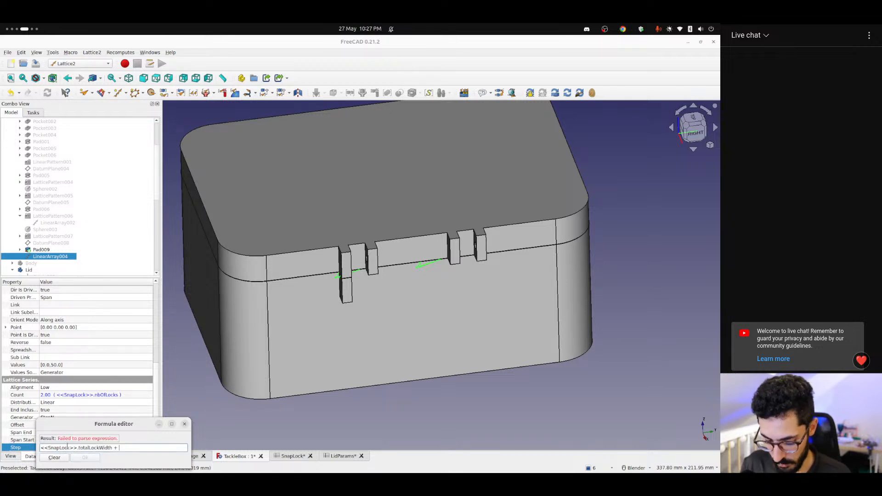
{"action": "type", "text": "<<SnapLock>>."}
{"action": "key", "text": "Down"}
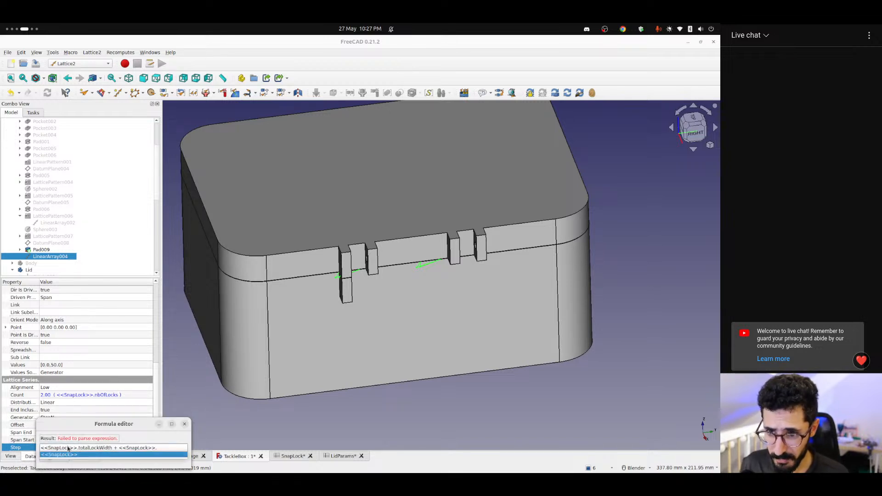
{"action": "type", "text": "spacingBetweenLocks"}
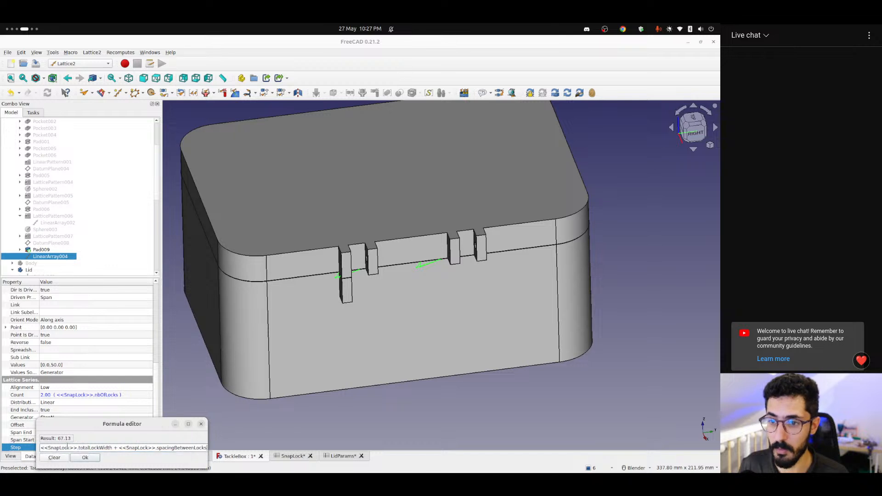
{"action": "left_click", "coordinate": [85, 457]}
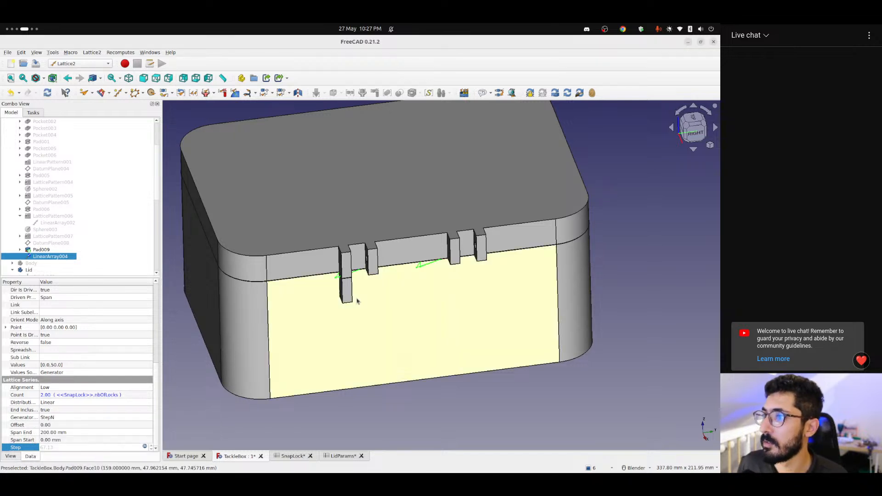
Repeat Pad009 along LinearArray004 with a Part Design lattice pattern
{"action": "left_click", "coordinate": [473, 383]}
{"action": "middle_click_drag", "start_coordinate": [420, 291], "coordinate": [416, 272]}
{"action": "left_click", "coordinate": [41, 249]}
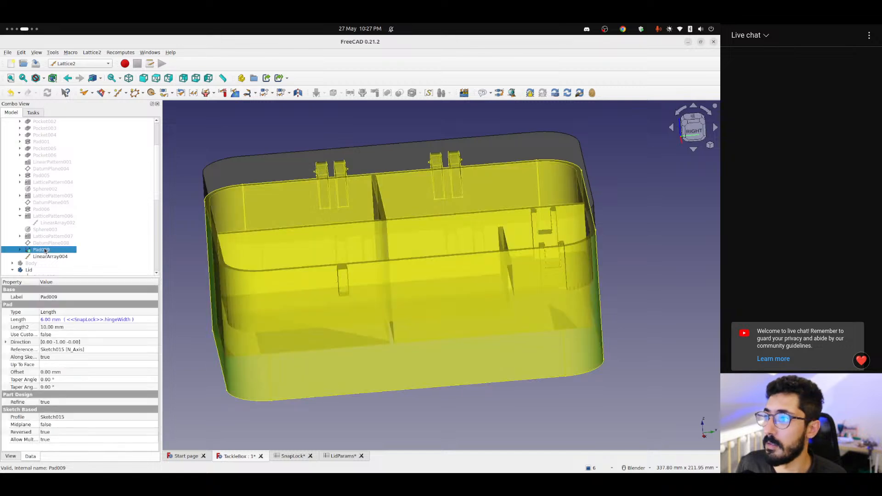
{"action": "left_click", "coordinate": [50, 256], "text": "ctrl"}
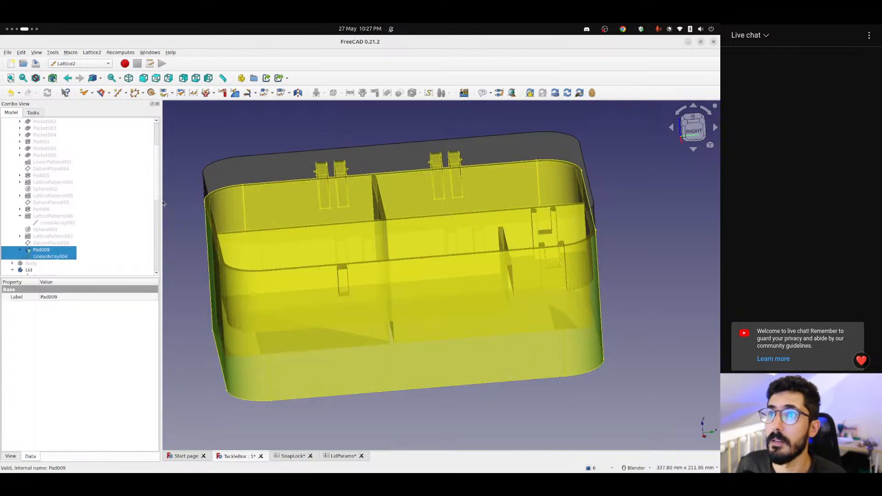
{"action": "left_click", "coordinate": [81, 63]}
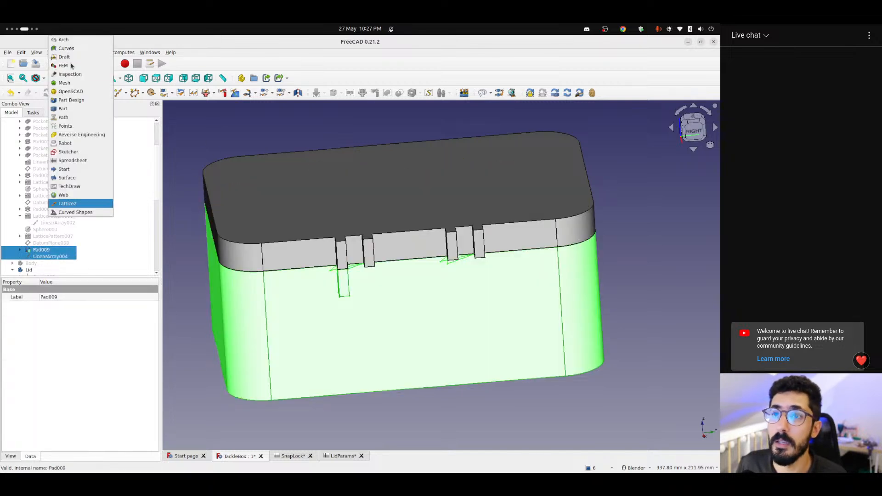
{"action": "left_click", "coordinate": [69, 110]}
{"action": "left_click", "coordinate": [382, 94]}
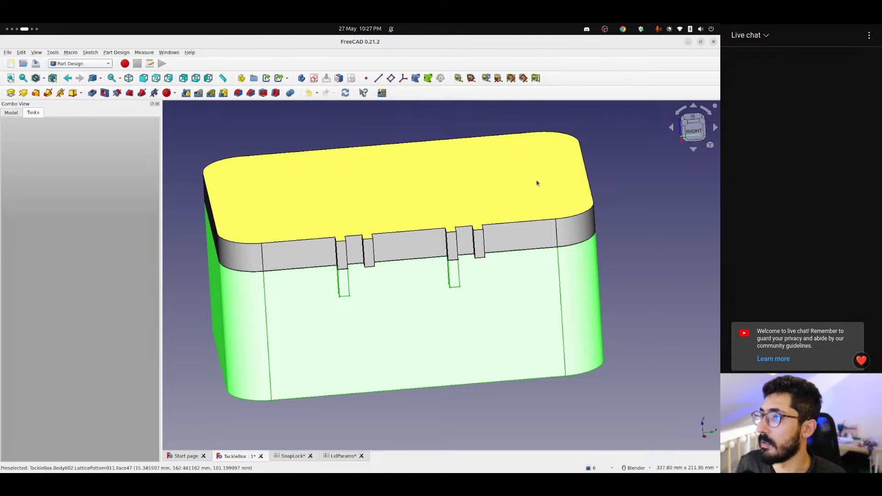
{"action": "left_click", "coordinate": [631, 234]}
Set nbOfLocks to 3 in the SnapLock spreadsheet and return to the model to check the lock pads
{"action": "middle_click_drag", "start_coordinate": [439, 307], "coordinate": [346, 251]}
{"action": "left_click", "coordinate": [292, 456]}
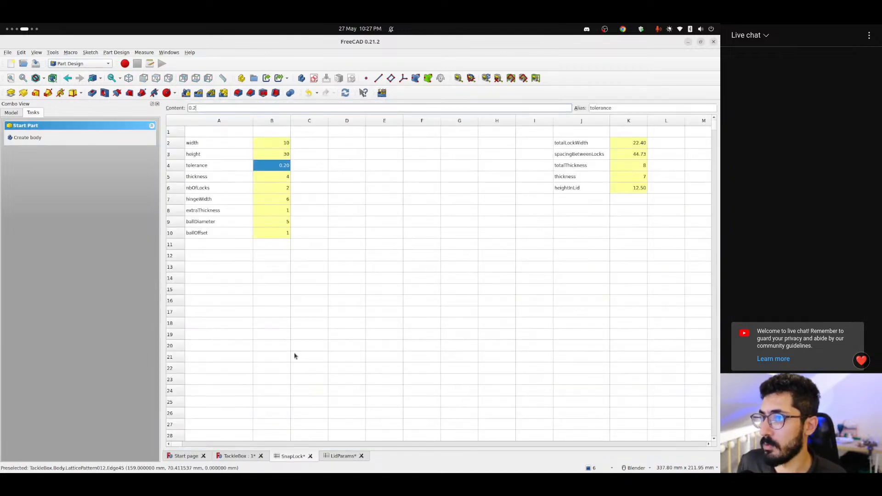
{"action": "left_click", "coordinate": [277, 201]}
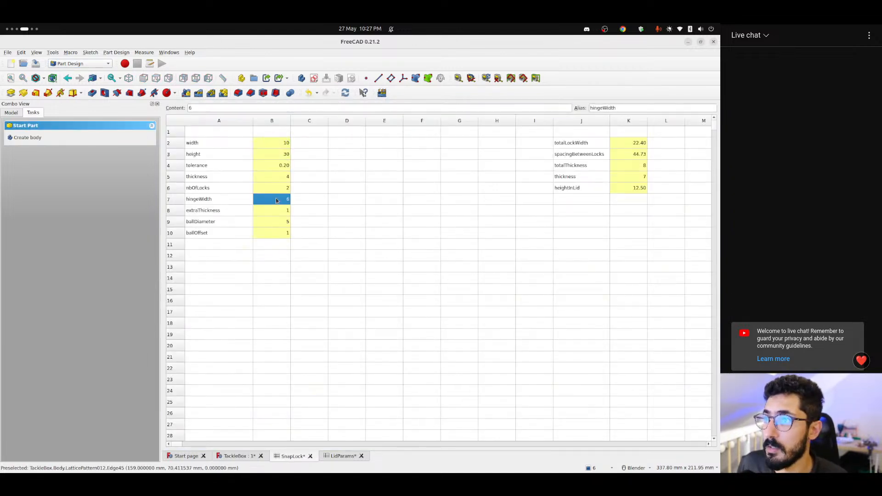
{"action": "type", "text": "3"}
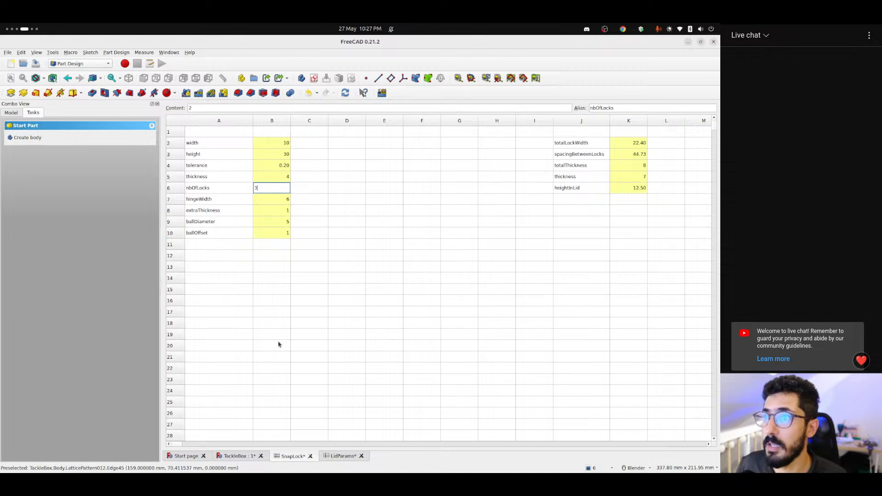
{"action": "middle_click_drag", "start_coordinate": [393, 268], "coordinate": [432, 283]}
{"action": "left_click", "coordinate": [17, 114]}
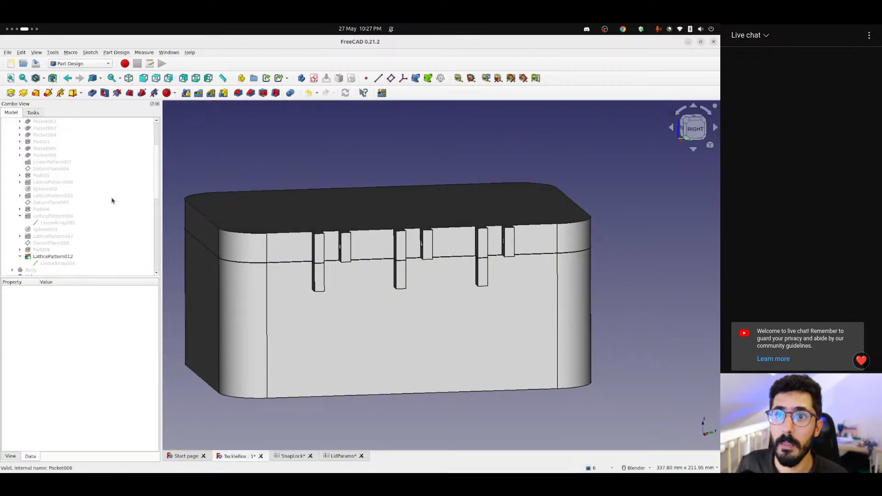
Examine the repeated lock pads up close and compare them with DatumPlane008 by briefly showing the plane
{"action": "middle_click_drag", "start_coordinate": [367, 305], "coordinate": [302, 338]}
{"action": "scroll", "coordinate": [316, 251], "scroll_direction": "up", "scroll_amount": 6}
{"action": "scroll", "coordinate": [343, 299], "scroll_direction": "down", "scroll_amount": 5}
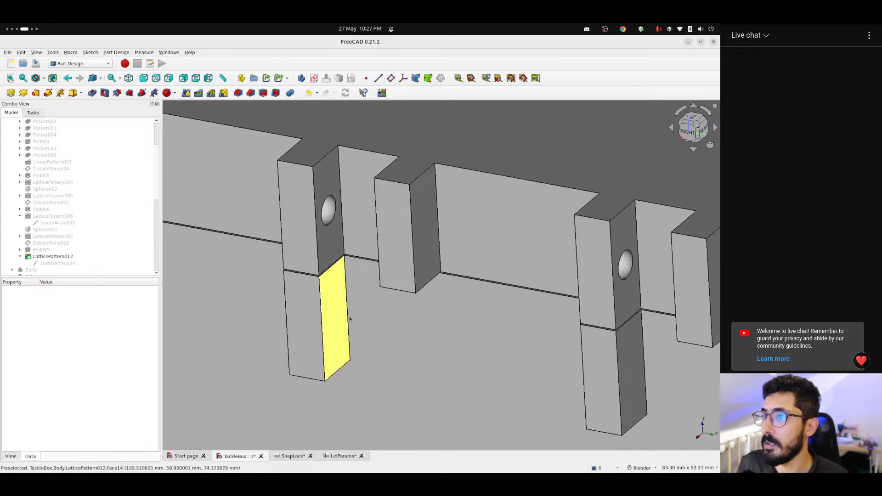
{"action": "left_click", "coordinate": [59, 239]}
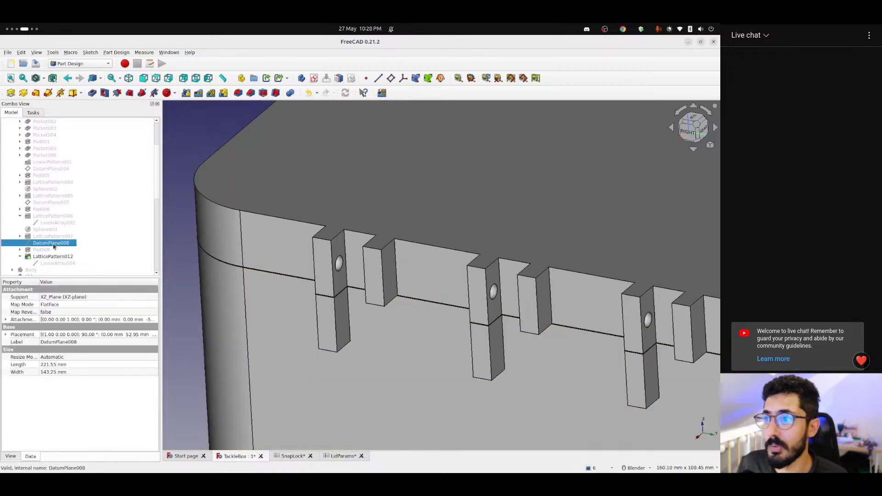
{"action": "key", "text": "space"}
{"action": "key", "text": "3"}
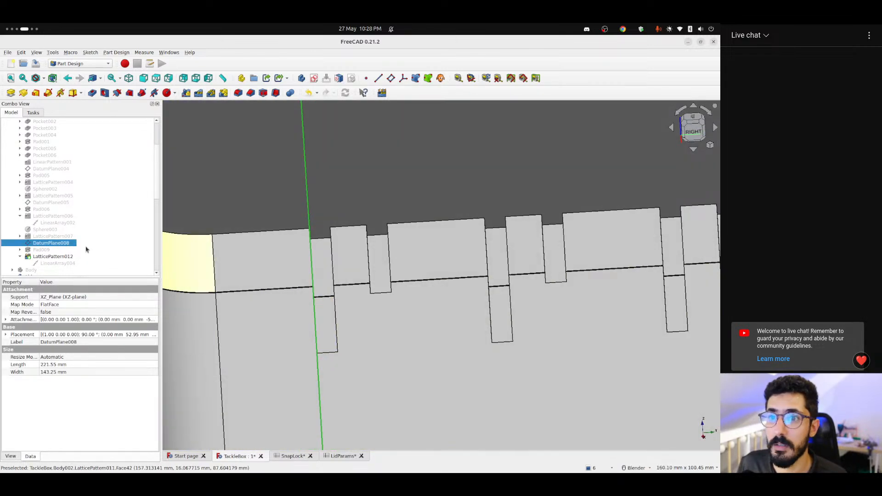
{"action": "key", "text": "space"}
{"action": "middle_click_drag", "start_coordinate": [348, 330], "coordinate": [328, 272]}
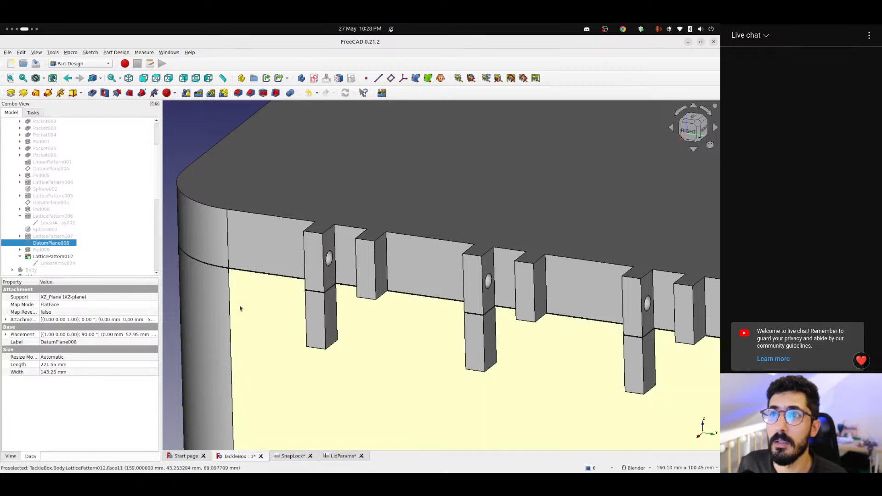
Start a subtractive sphere and attach it to DatumPlane008 with the XY on plane mode
{"action": "left_click", "coordinate": [166, 93]}
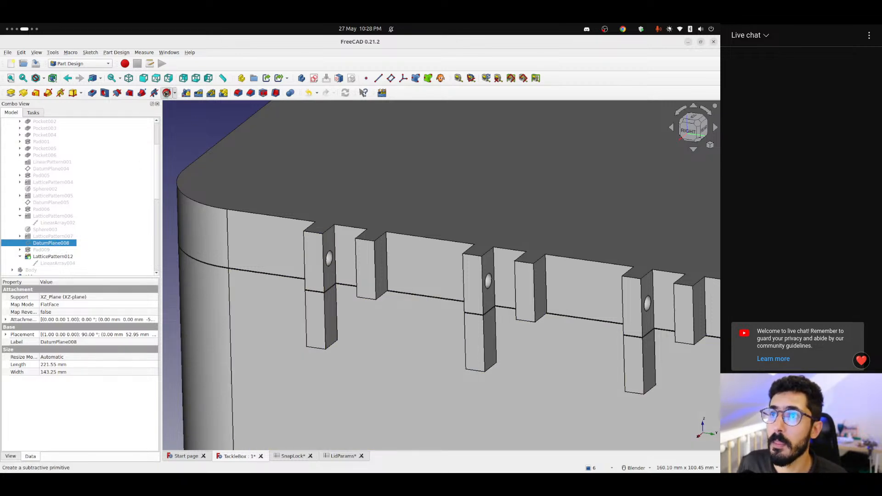
{"action": "scroll", "coordinate": [321, 298], "scroll_direction": "down", "scroll_amount": 8}
{"action": "scroll", "coordinate": [321, 299], "scroll_direction": "down", "scroll_amount": 3}
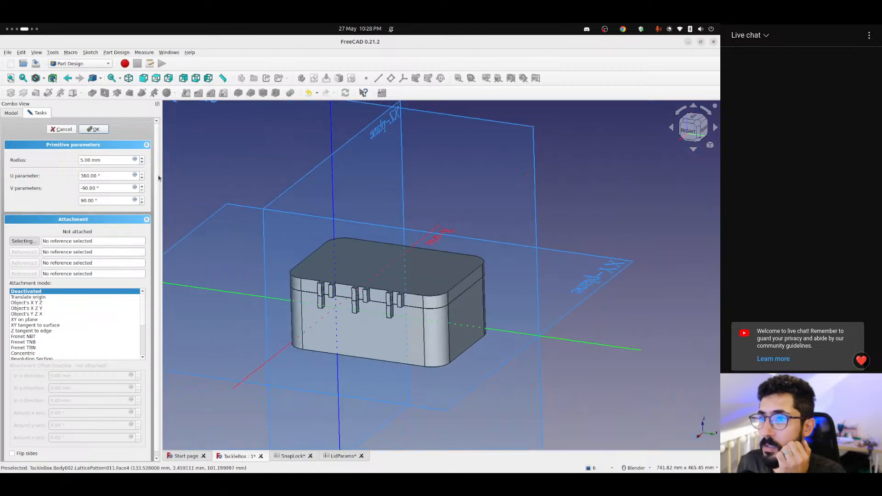
{"action": "left_click", "coordinate": [11, 113]}
{"action": "left_click", "coordinate": [48, 244]}
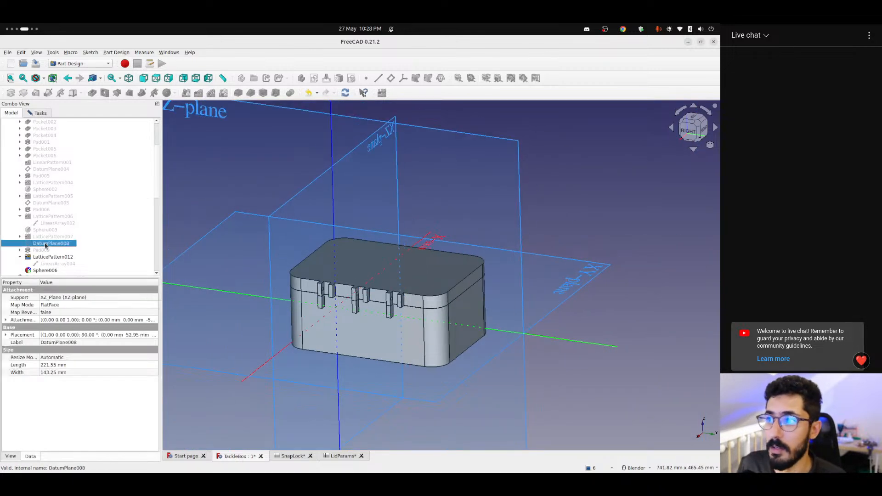
{"action": "left_click", "coordinate": [40, 113]}
Test the sphere's y- and z-direction attachment offsets while viewing the box from the top
{"action": "middle_click_drag", "start_coordinate": [307, 330], "coordinate": [426, 348]}
{"action": "key", "text": "2"}
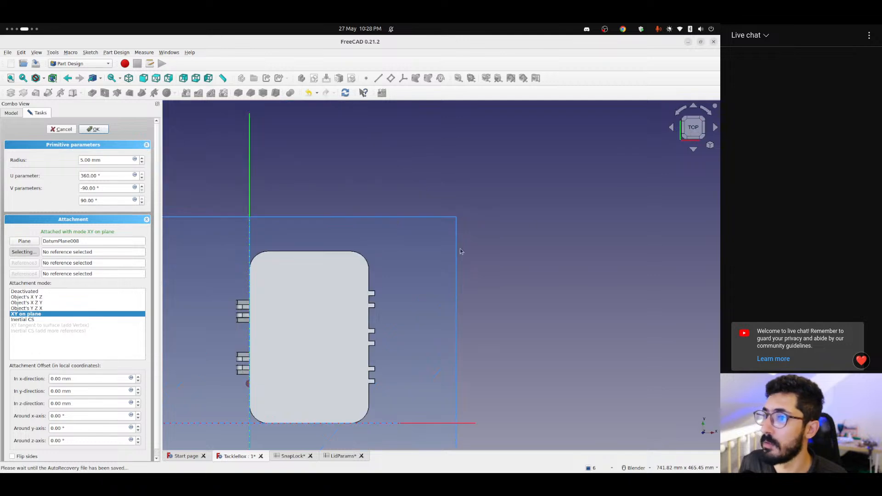
{"action": "middle_click_drag", "start_coordinate": [287, 382], "coordinate": [266, 281], "text": "shift"}
{"action": "scroll", "coordinate": [240, 274], "scroll_direction": "up", "scroll_amount": 5}
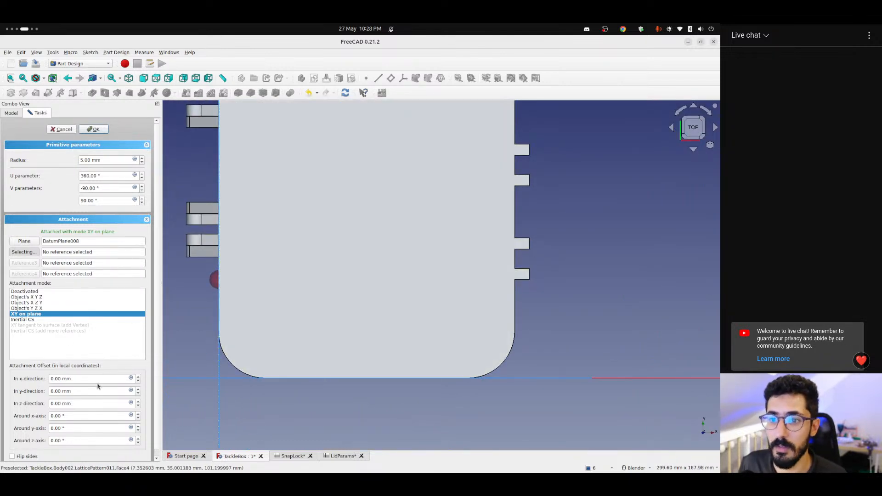
{"action": "left_click", "coordinate": [81, 391]}
{"action": "scroll", "coordinate": [81, 392], "scroll_direction": "up", "scroll_amount": 1}
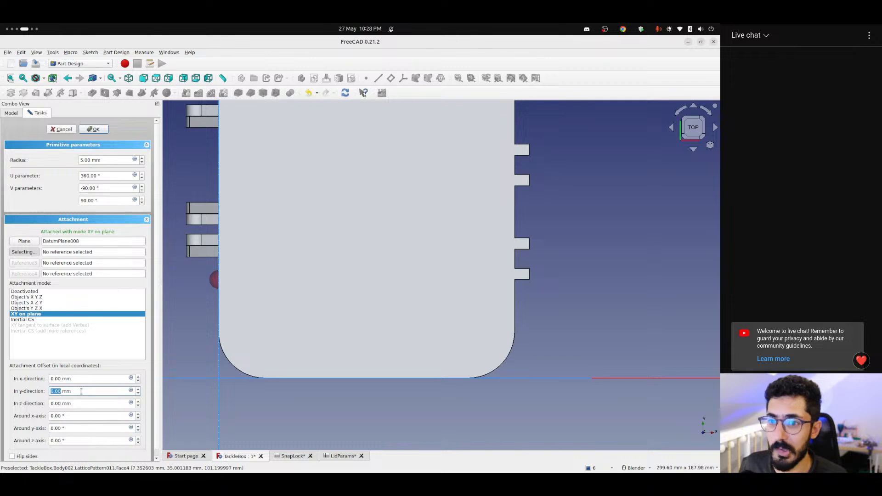
{"action": "key", "text": "Tab"}
{"action": "type", "text": "0"}
{"action": "key", "text": "Tab"}
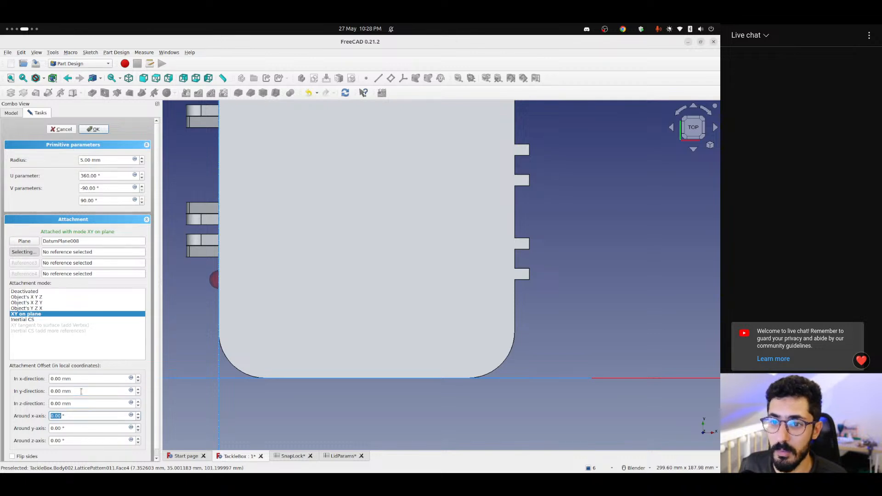
Start the sphere's x-direction attachment offset expression with <<TackleBox>>.totalWidth
{"action": "key", "text": "shift+Tab"}
{"action": "key", "text": "shift+Tab"}
{"action": "key", "text": "shift+Tab"}
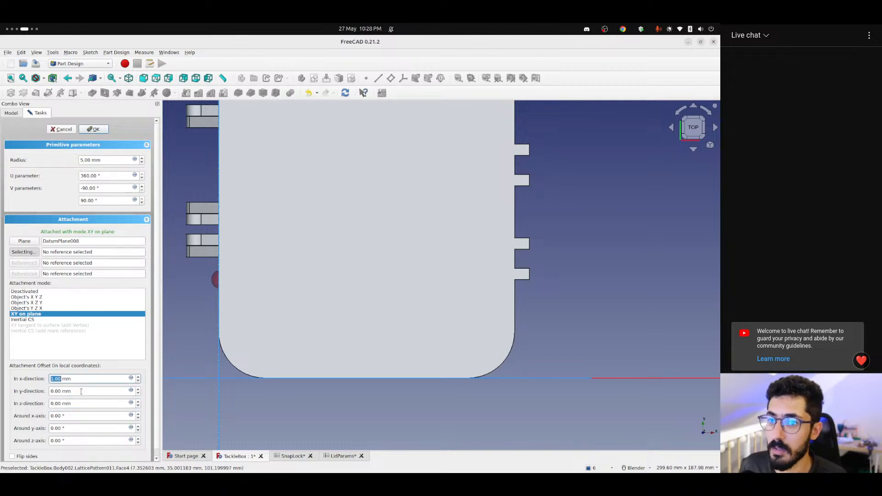
{"action": "key", "text": "equal"}
{"action": "type", "text": "<<"}
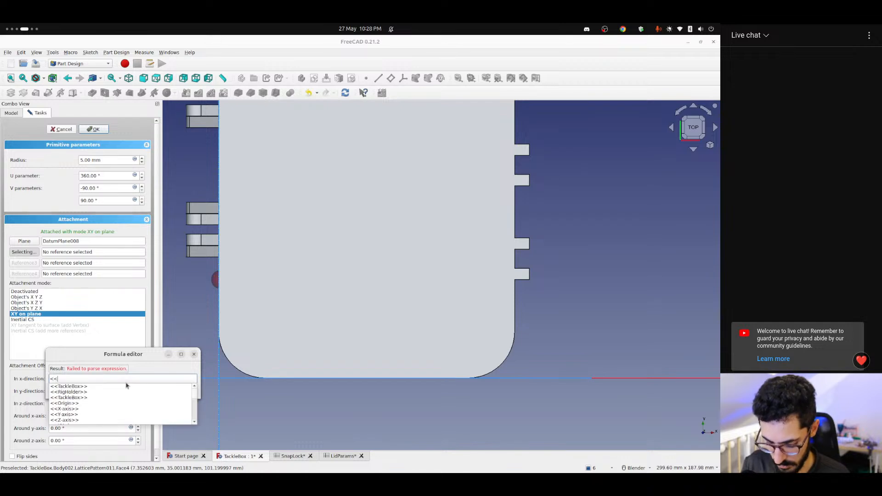
{"action": "type", "text": "SnapLock>>."}
{"action": "key", "text": "Down"}
{"action": "type", "text": "total"}
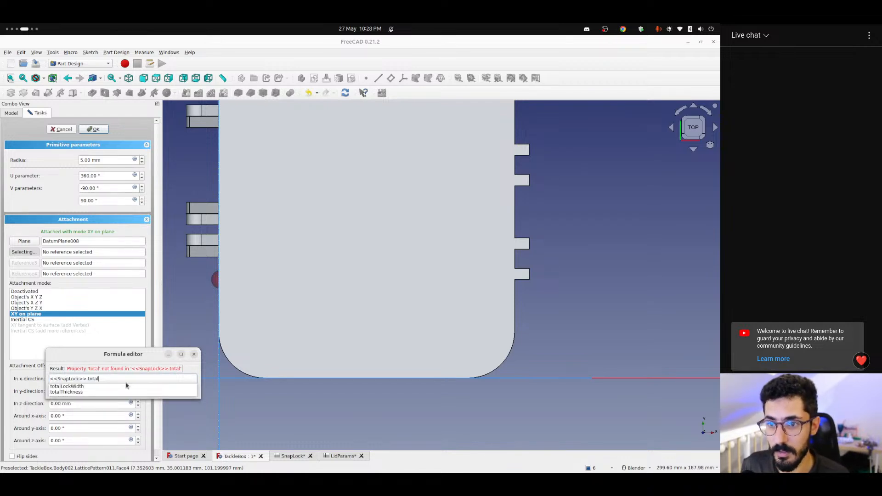
{"action": "key", "text": "ctrl+shift+Left"}
{"action": "key", "text": "ctrl+shift+Left"}
{"action": "key", "text": "ctrl+shift+Left"}
{"action": "type", "text": "Tack"}
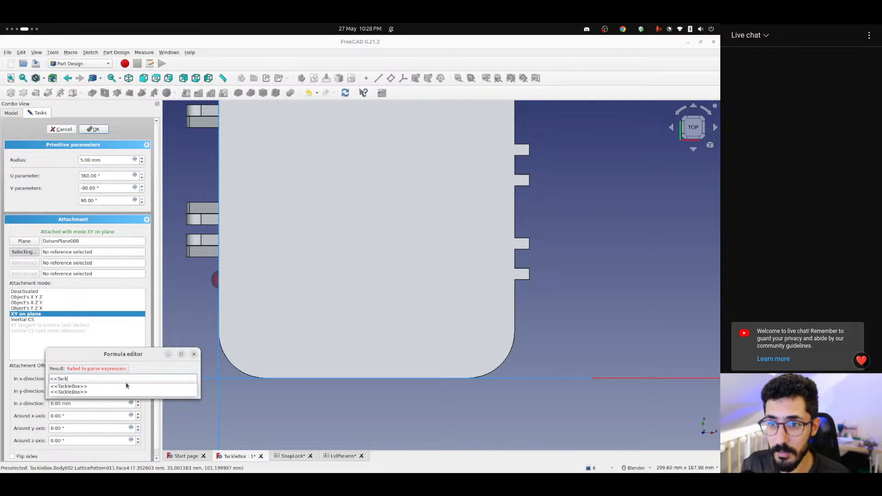
{"action": "key", "text": "Down"}
{"action": "key", "text": "Down"}
{"action": "type", "text": "total"}
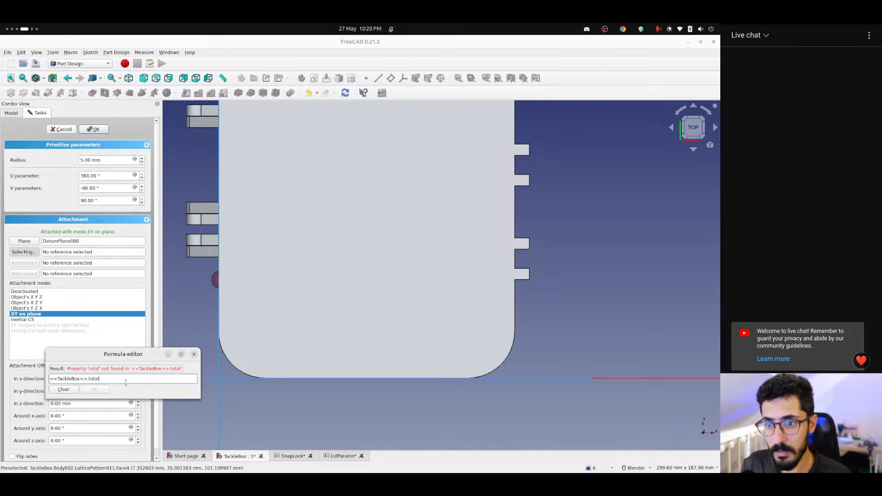
{"action": "type", "text": "Width"}
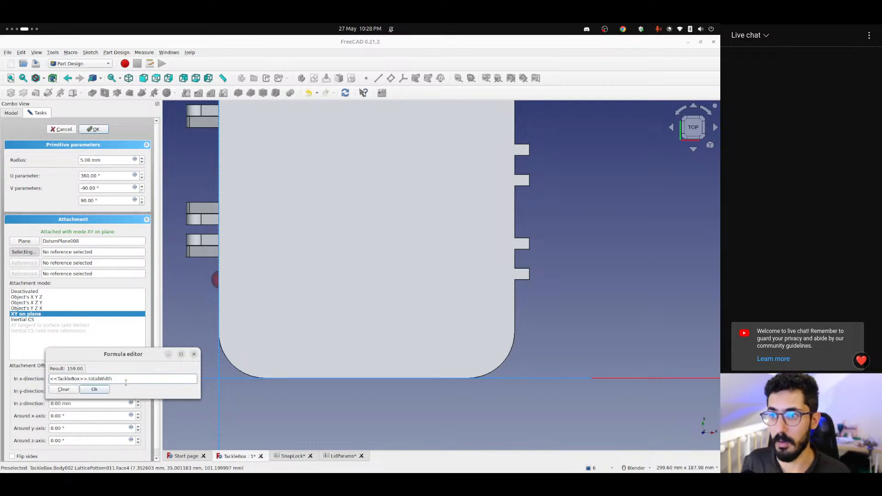
Add <<SnapLock>>.totalThickness / 2 to the sphere's x-direction offset expression and apply it
{"action": "type", "text": " +"}
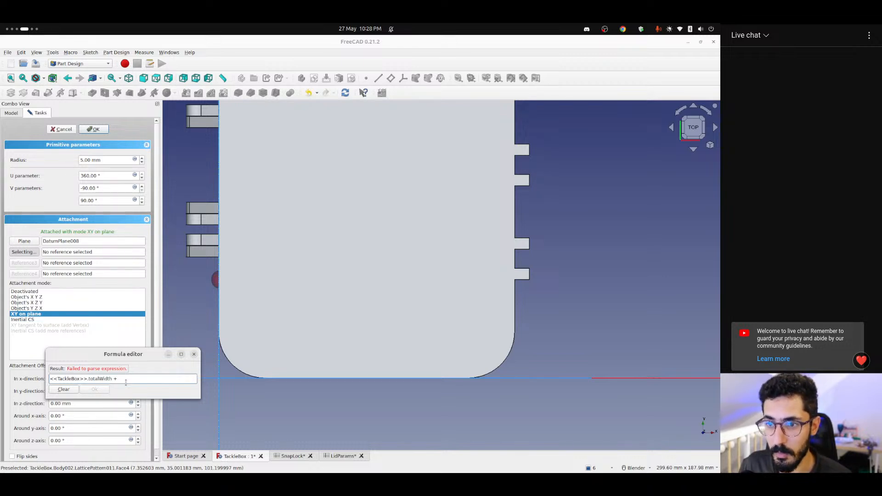
{"action": "type", "text": "<<SnapLock>>.t"}
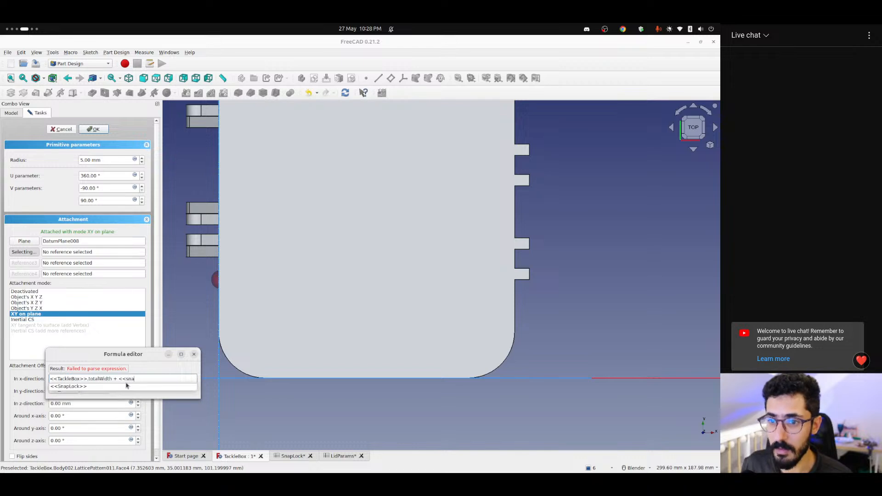
{"action": "type", "text": "otalThickness / 2"}
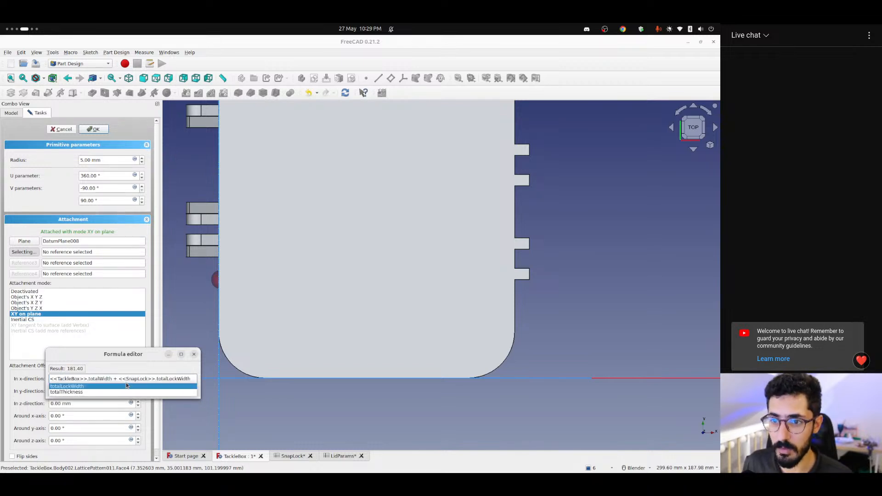
{"action": "key", "text": "Return"}
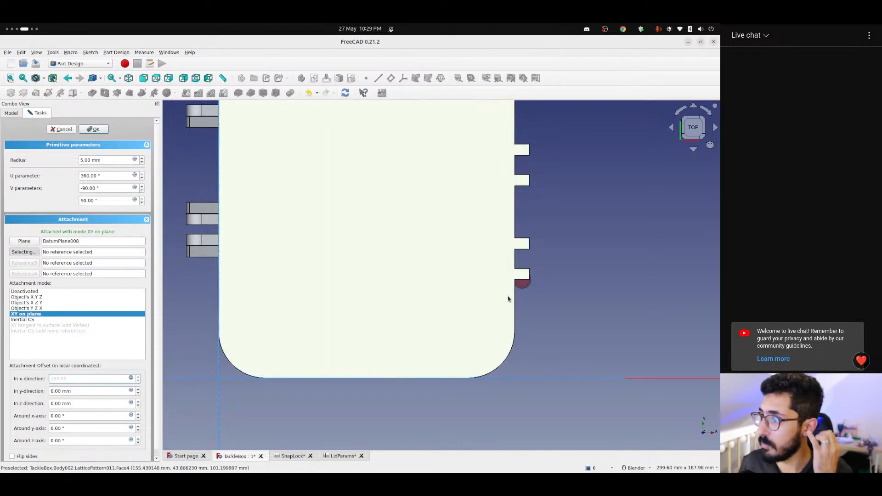
Set the subtractive sphere's radius to the expression <<SnapLock>>.ballDiameter / 2
{"action": "scroll", "coordinate": [541, 266], "scroll_direction": "up", "scroll_amount": 6}
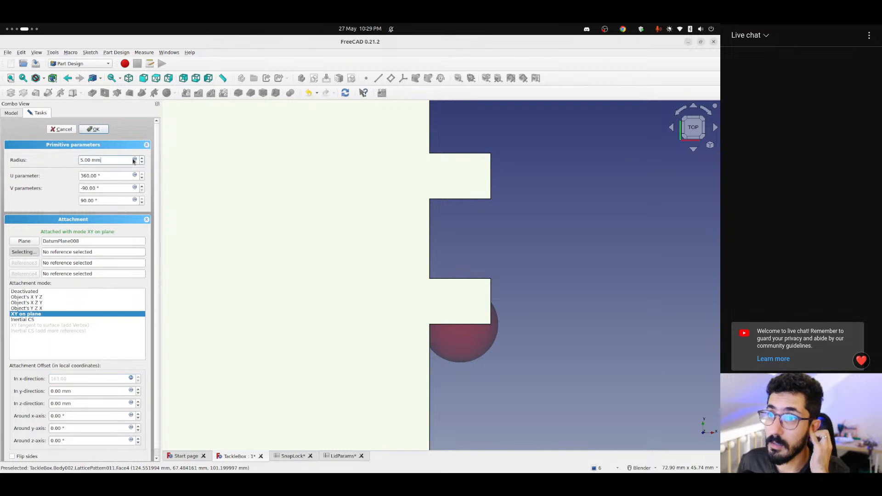
{"action": "left_click", "coordinate": [134, 159]}
{"action": "type", "text": "<<SnapLock>>."}
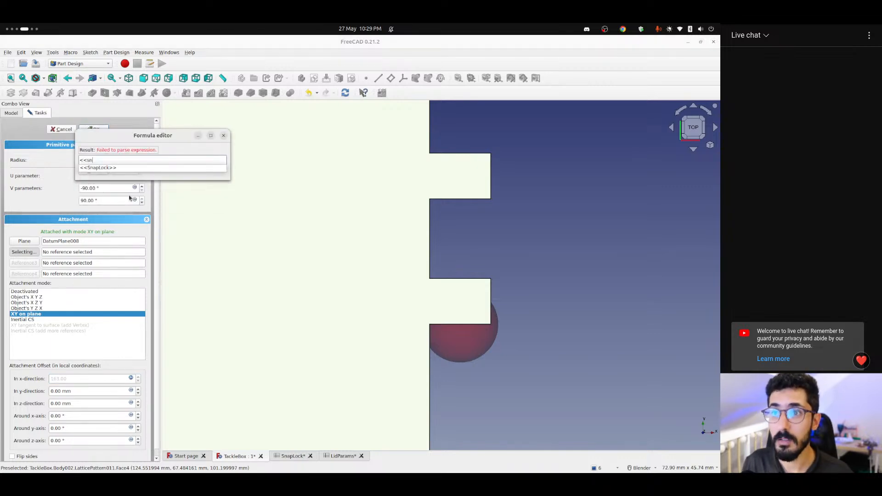
{"action": "type", "text": "ballDiameter / 2"}
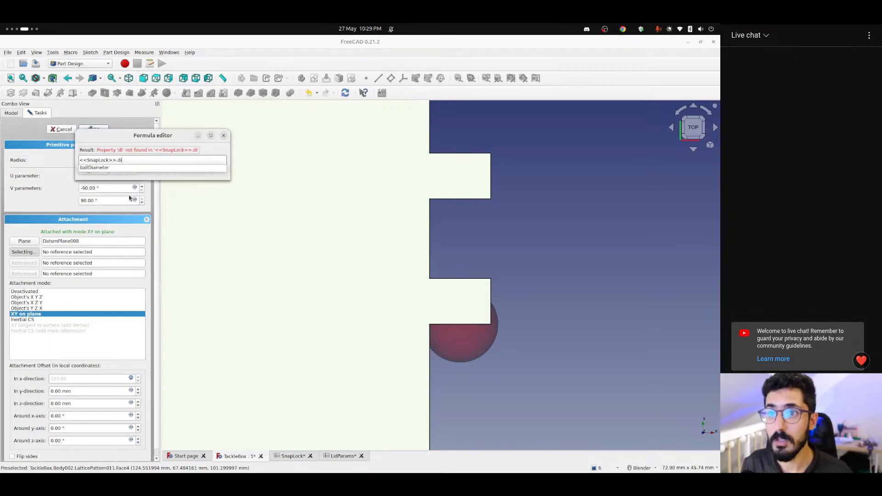
{"action": "key", "text": "Return"}
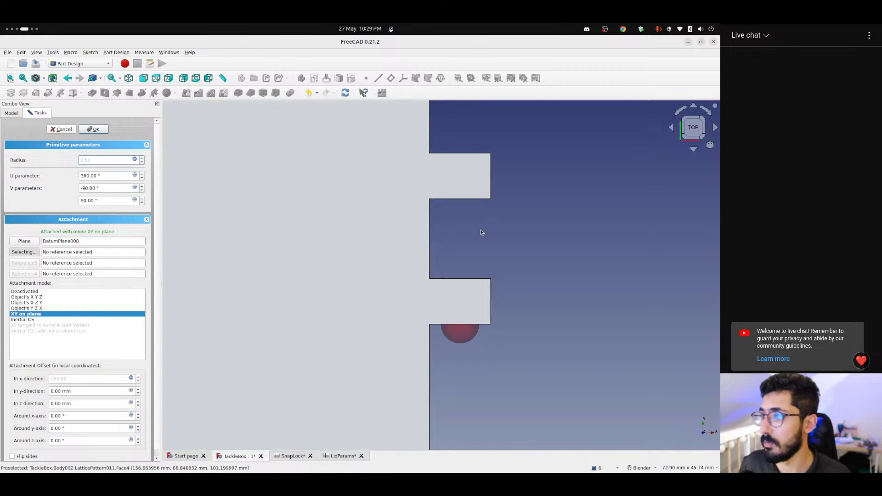
Try a z-direction attachment offset of -5 mm to move the sphere through the lock pad
{"action": "scroll", "coordinate": [478, 289], "scroll_direction": "up", "scroll_amount": 2}
{"action": "scroll", "coordinate": [465, 325], "scroll_direction": "down", "scroll_amount": 1}
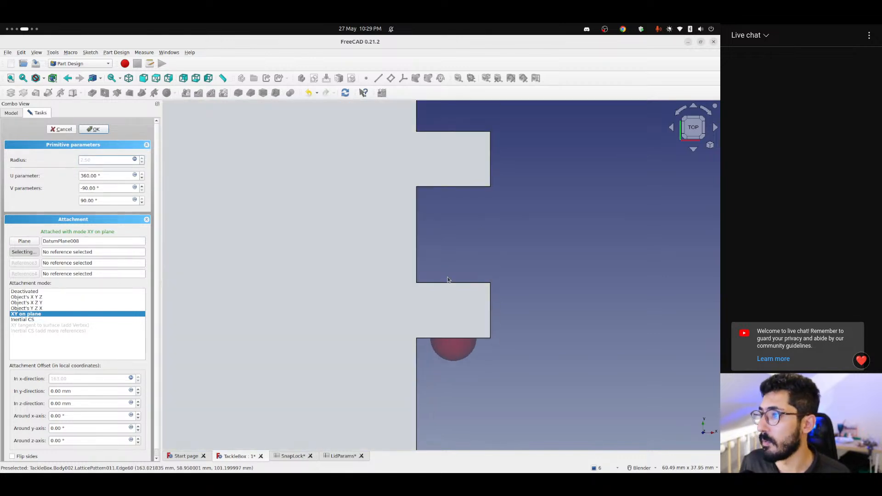
{"action": "left_click", "coordinate": [94, 393]}
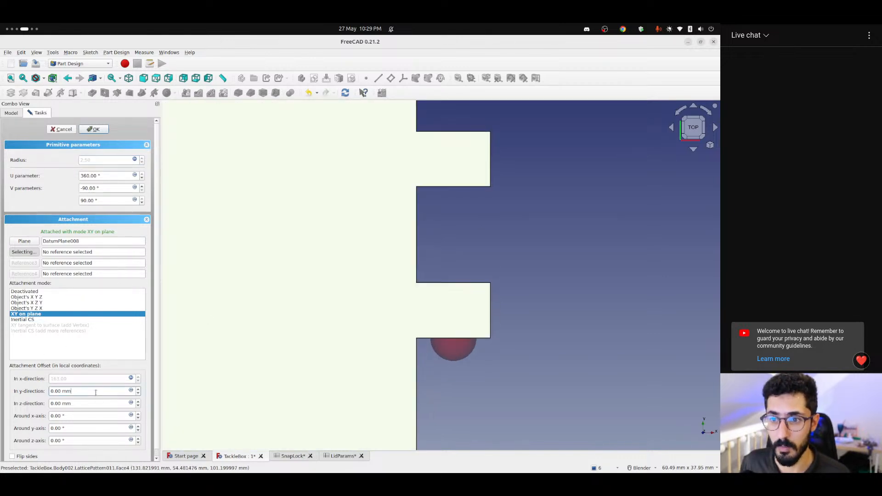
{"action": "scroll", "coordinate": [97, 394], "scroll_direction": "up", "scroll_amount": 1}
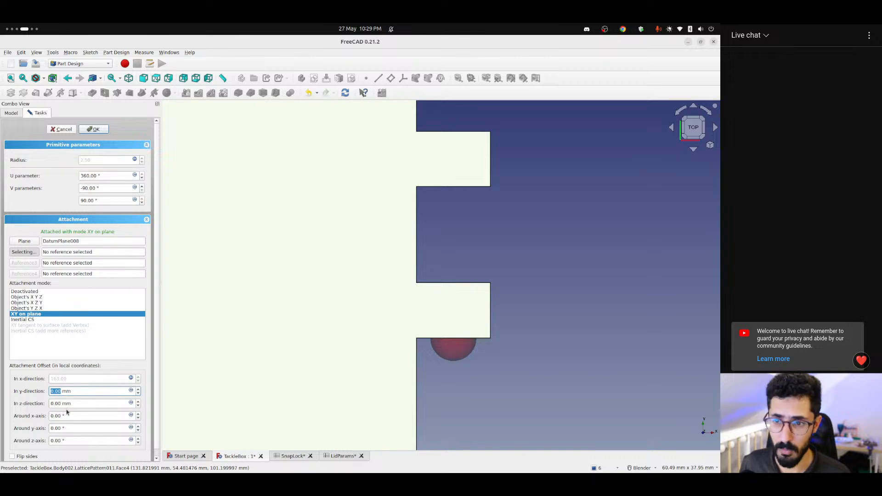
{"action": "left_click", "coordinate": [79, 403]}
{"action": "scroll", "coordinate": [80, 403], "scroll_direction": "down", "scroll_amount": 5}
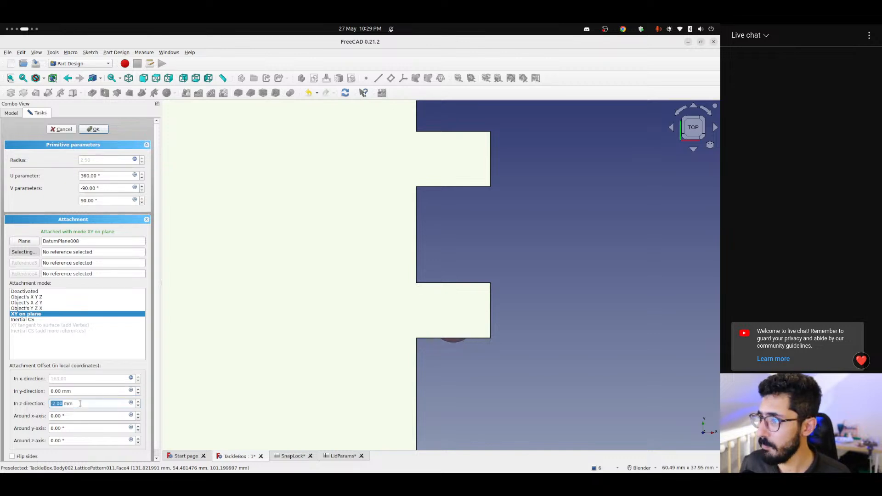
Set the sphere's z-direction attachment offset to the expression -<<SnapLock>>.hingeWidth
{"action": "left_click", "coordinate": [131, 403]}
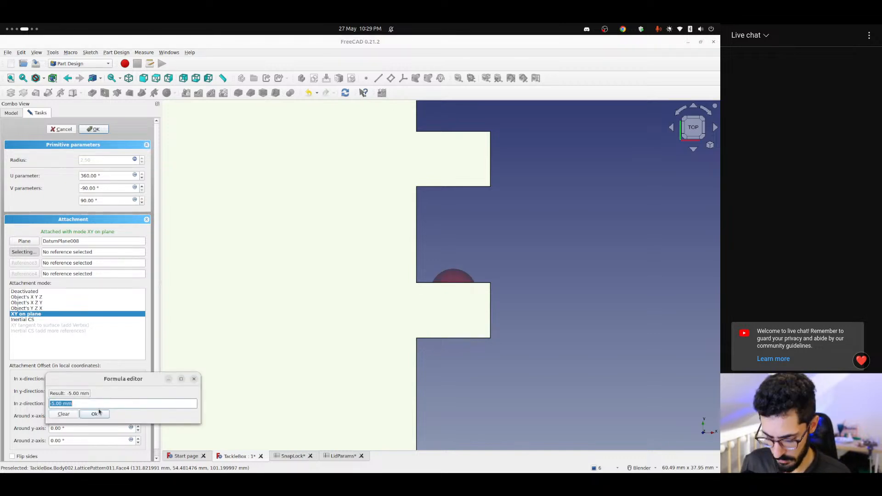
{"action": "type", "text": "<<SnapLock>>."}
{"action": "key", "text": "Down"}
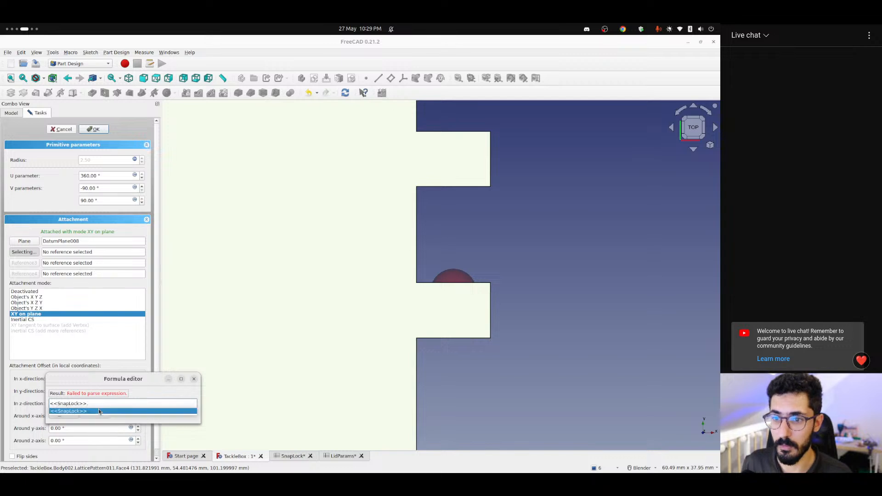
{"action": "type", "text": "hingeWidth"}
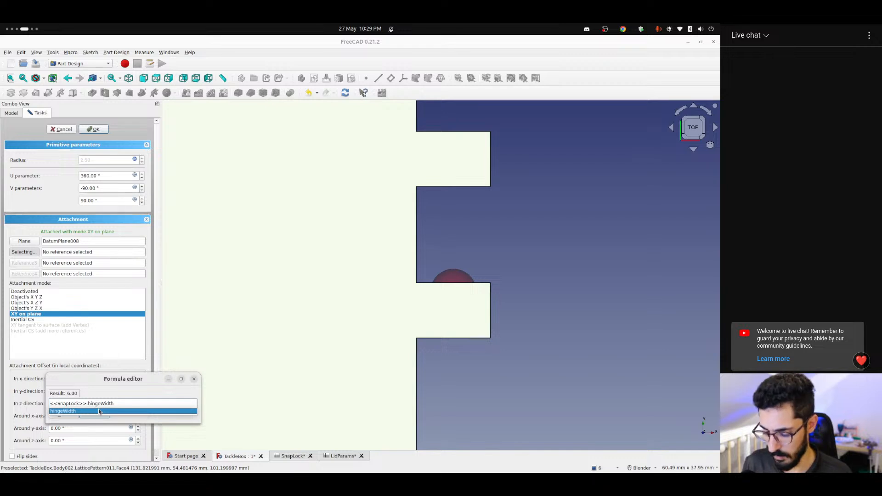
{"action": "key", "text": "Return"}
{"action": "key", "text": "Return"}
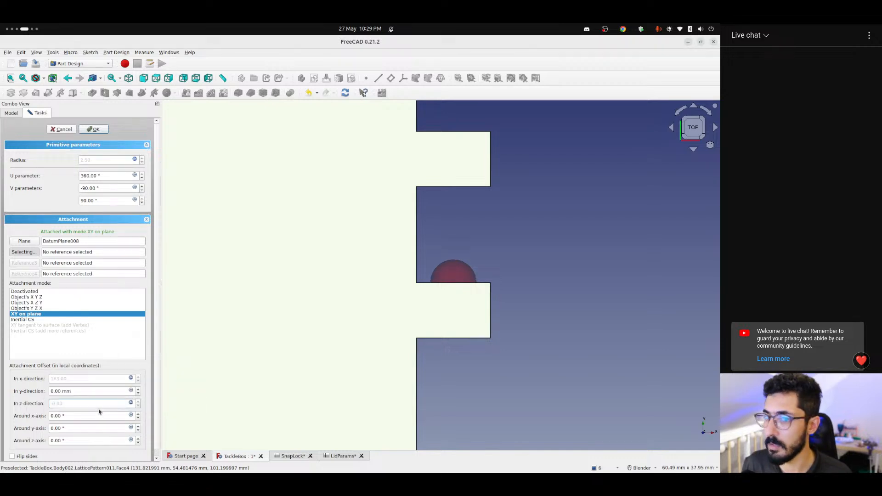
Extend the sphere's z-direction offset expression to -<<SnapLock>>.hingeWidth + <<SnapLock>>.ballOffset
{"action": "left_click", "coordinate": [131, 403]}
{"action": "type", "text": "-<<SnapLock>>.hingeWidth -"}
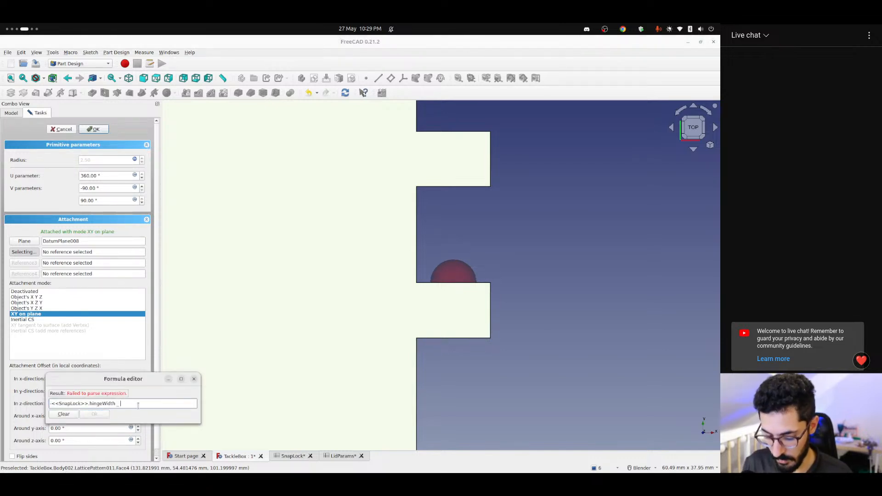
{"action": "key", "text": "BackSpace"}
{"action": "key", "text": "BackSpace"}
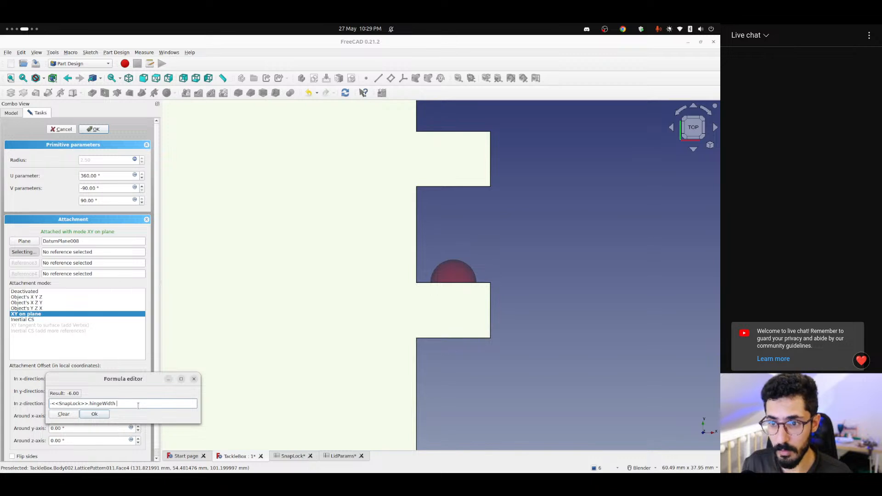
{"action": "type", "text": "+"}
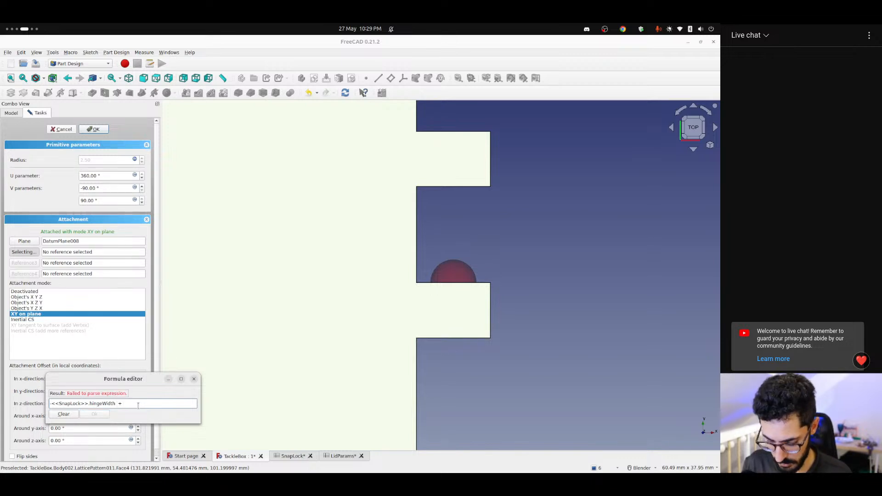
{"action": "type", "text": " <<SnapLock>>."}
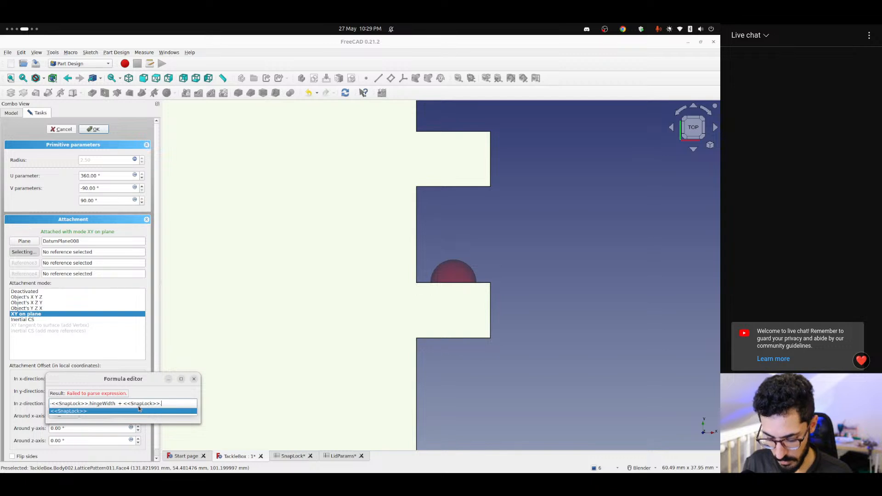
{"action": "type", "text": "ballOffset"}
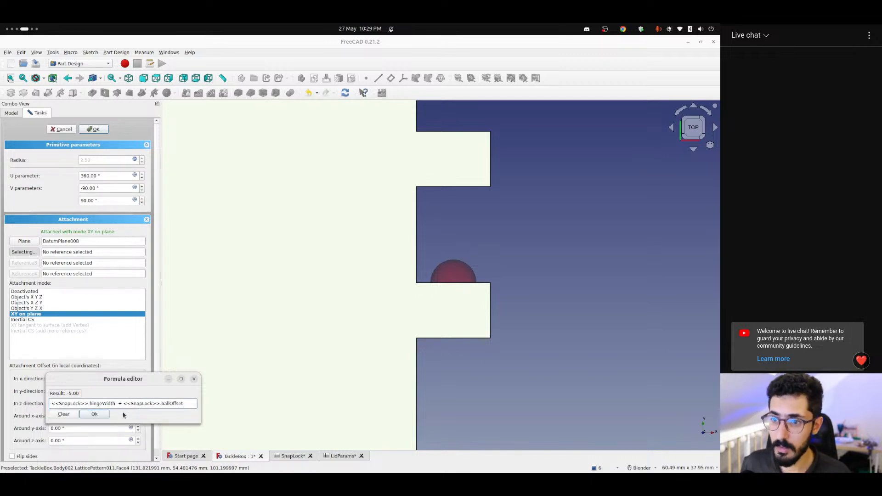
{"action": "left_click", "coordinate": [94, 414]}
Examine the sphere's position relative to the lock pads up close and from the right side of the box
{"action": "scroll", "coordinate": [448, 289], "scroll_direction": "up", "scroll_amount": 3}
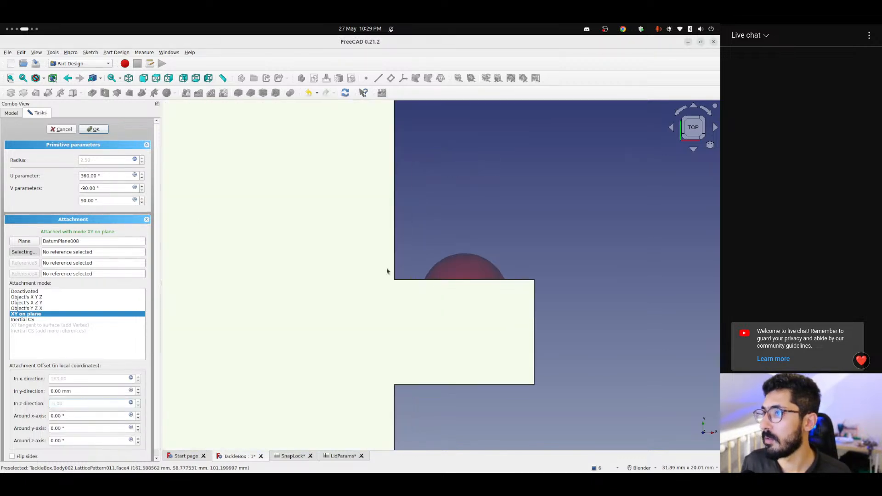
{"action": "middle_click_drag", "start_coordinate": [461, 329], "coordinate": [357, 336]}
{"action": "middle_click_drag", "start_coordinate": [563, 327], "coordinate": [185, 274], "text": "shift"}
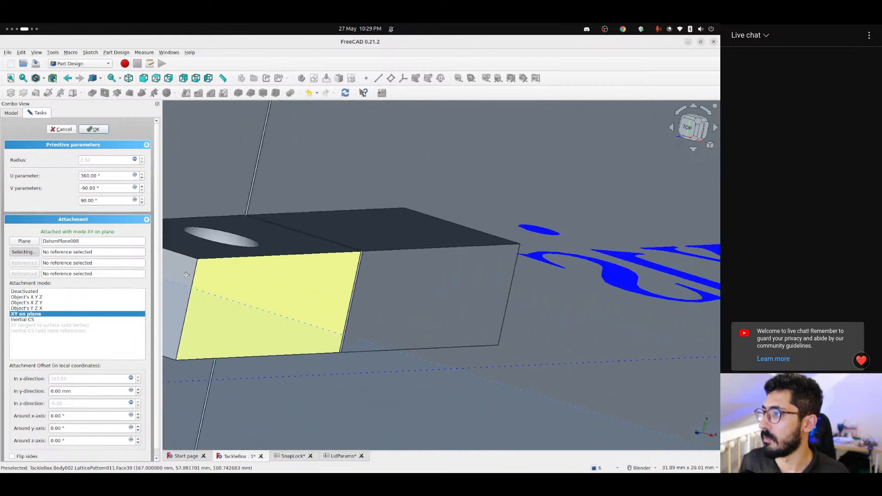
{"action": "key", "text": "3"}
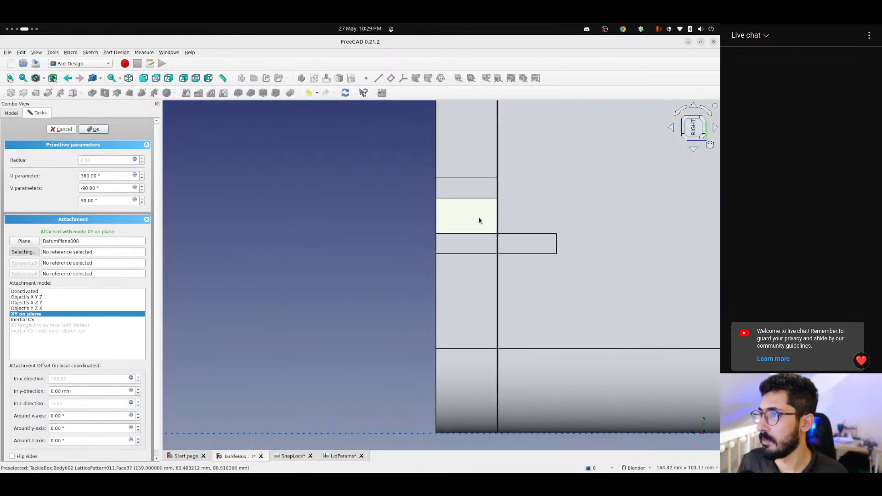
{"action": "scroll", "coordinate": [478, 220], "scroll_direction": "down", "scroll_amount": 6}
{"action": "middle_click_drag", "start_coordinate": [501, 211], "coordinate": [344, 242], "text": "shift"}
{"action": "scroll", "coordinate": [344, 242], "scroll_direction": "up", "scroll_amount": 6}
{"action": "middle_click_drag", "start_coordinate": [348, 273], "coordinate": [295, 277], "text": "shift"}
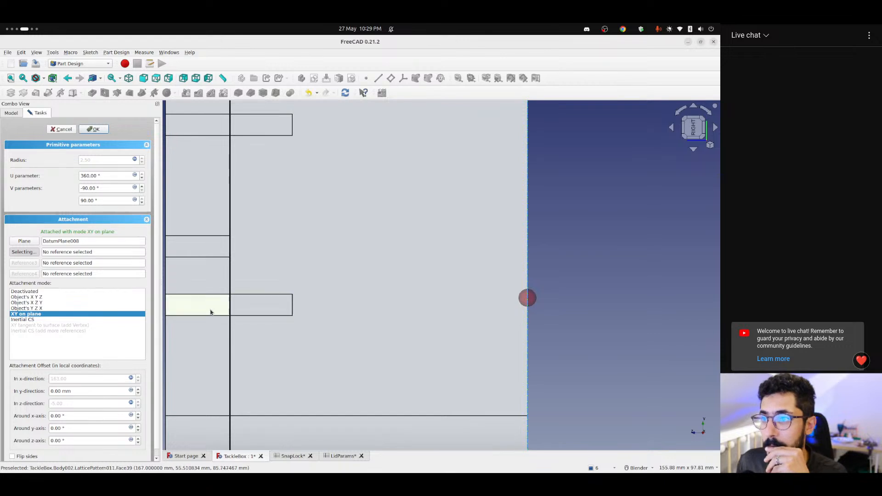
Set the sphere's y-direction attachment offset to <<TackleBox>>.totalHeight minus half of <<LidParams>>.totalDepth and accept the sphere
{"action": "left_click", "coordinate": [80, 391]}
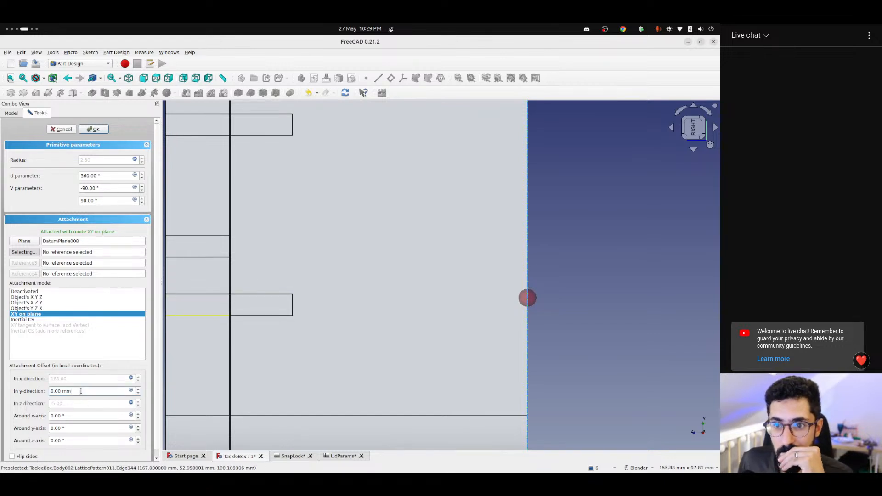
{"action": "left_click", "coordinate": [131, 391]}
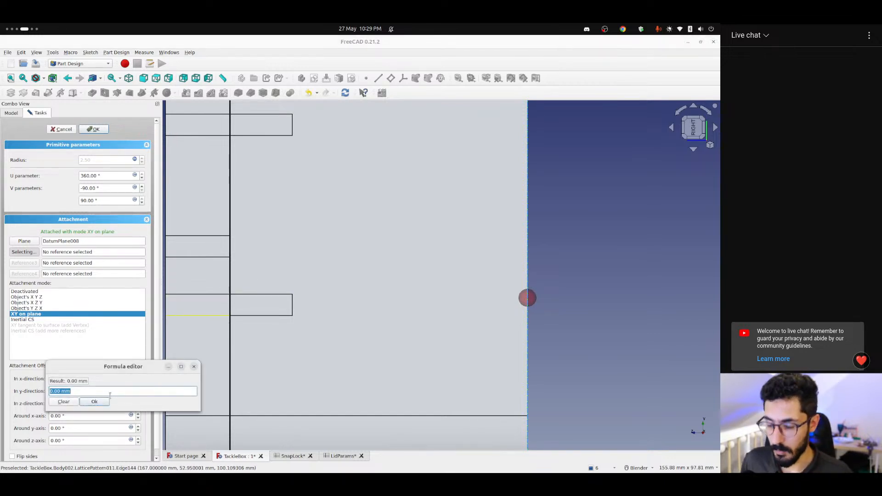
{"action": "type", "text": "<<"}
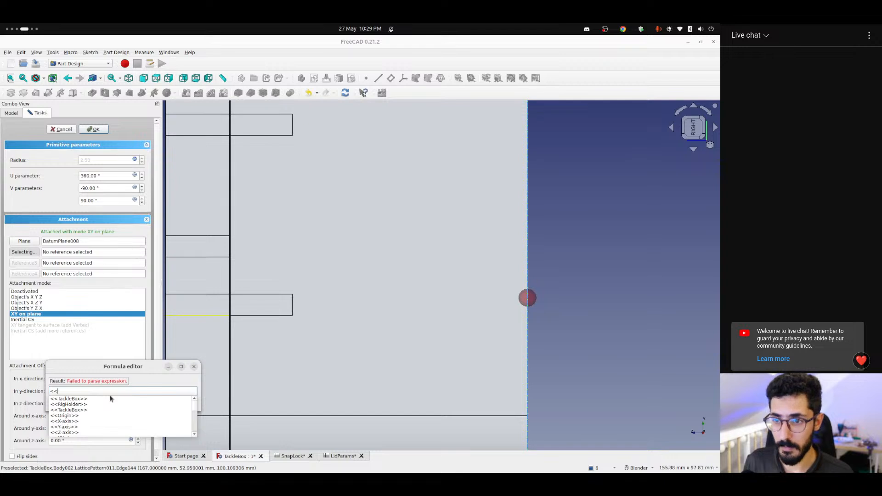
{"action": "left_click", "coordinate": [110, 399]}
{"action": "key", "text": "BackSpace"}
{"action": "type", "text": ".t"}
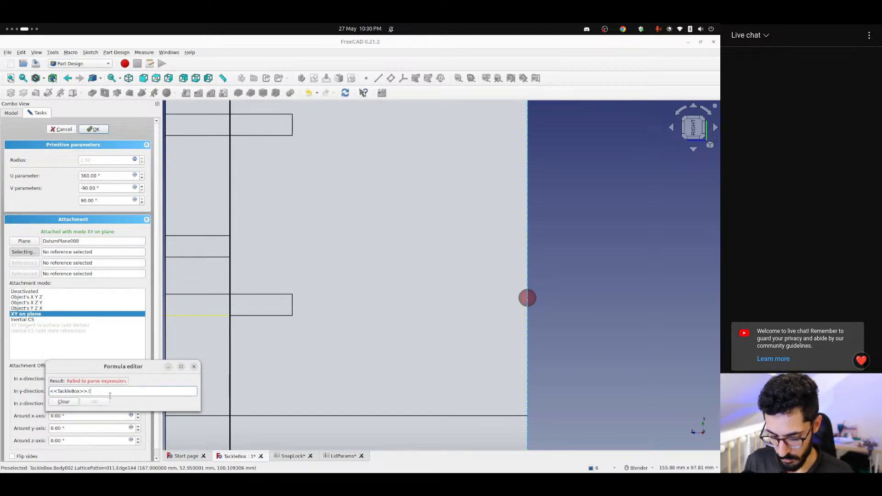
{"action": "type", "text": "otalHeight"}
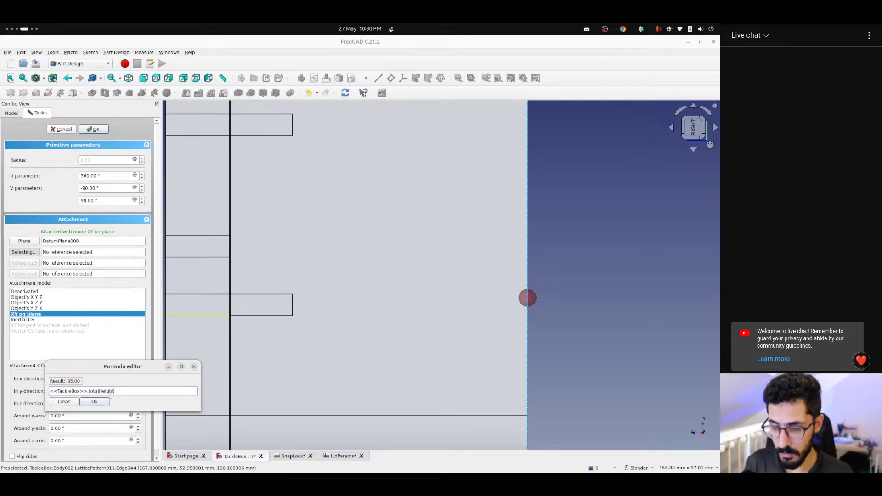
{"action": "type", "text": " -"}
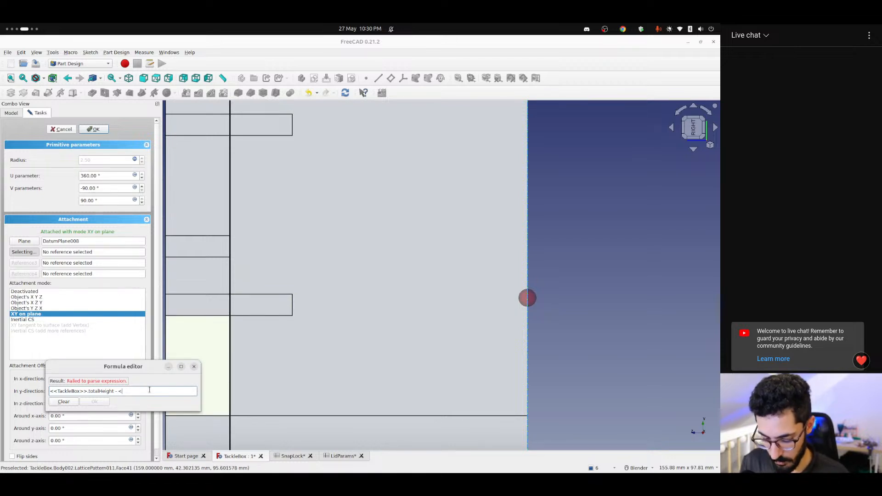
{"action": "type", "text": "<lid"}
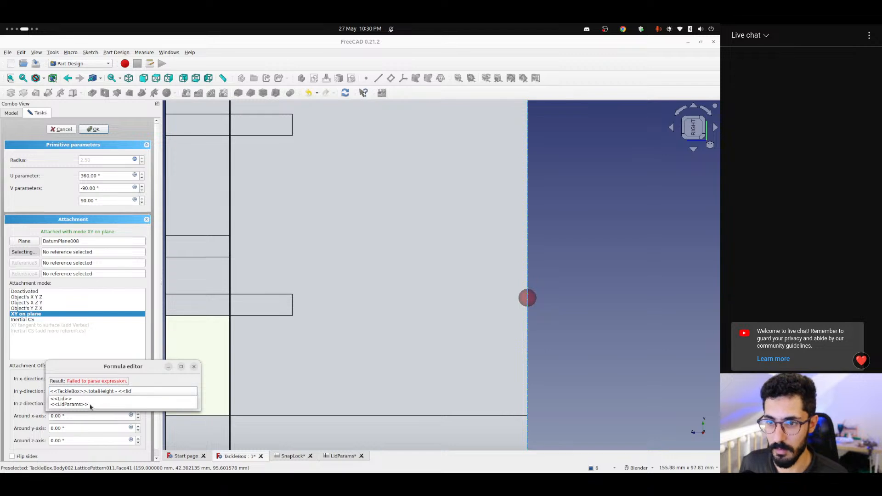
{"action": "left_click", "coordinate": [76, 404]}
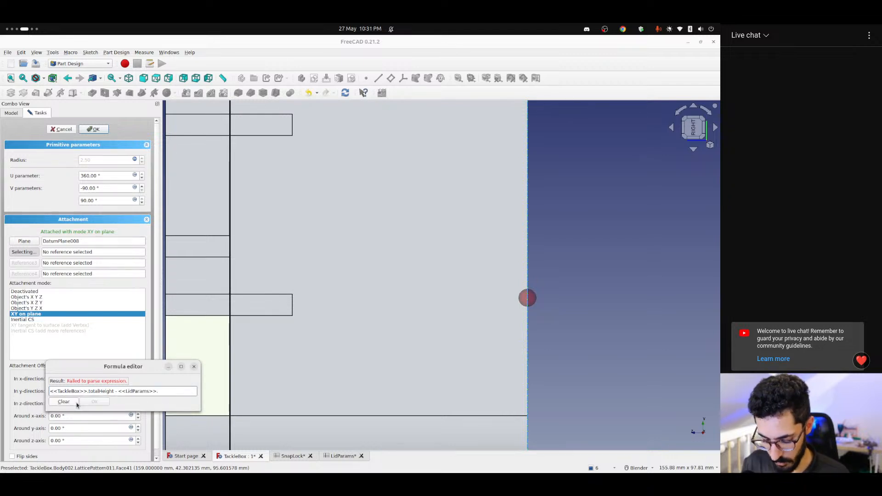
{"action": "type", "text": "to"}
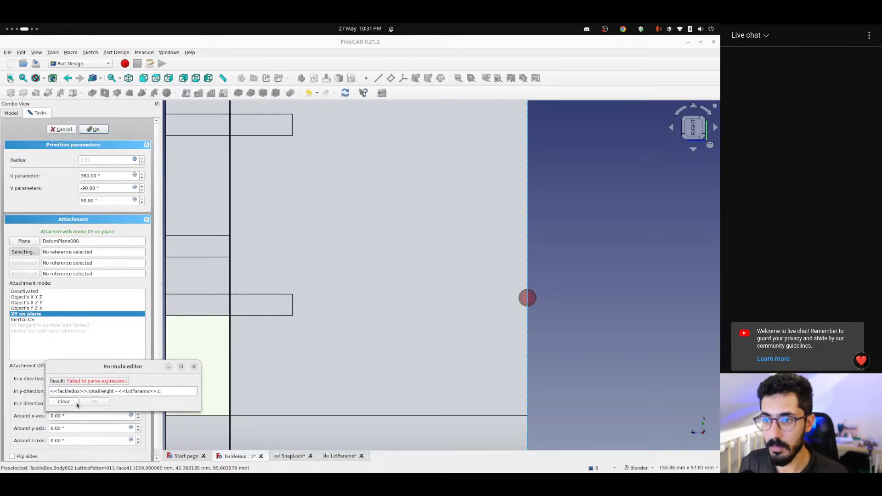
{"action": "type", "text": "t"}
{"action": "key", "text": "Down"}
{"action": "key", "text": "Down"}
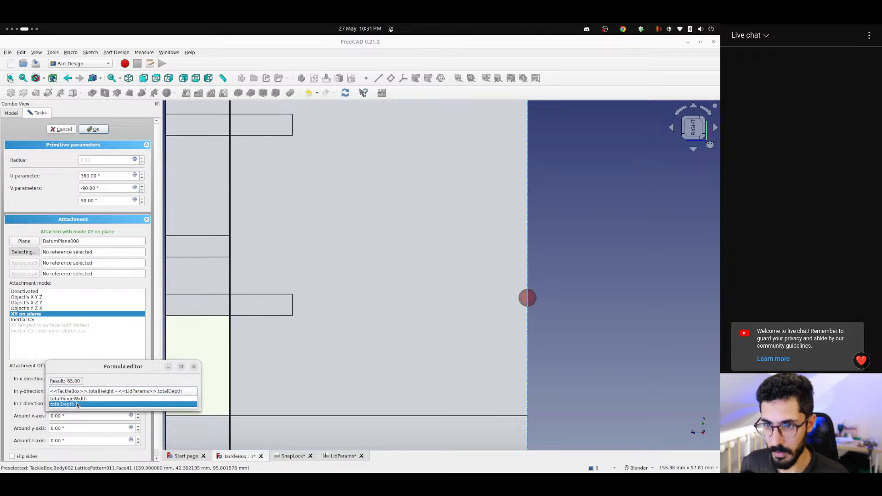
{"action": "key", "text": "Return"}
{"action": "left_click", "coordinate": [94, 402]}
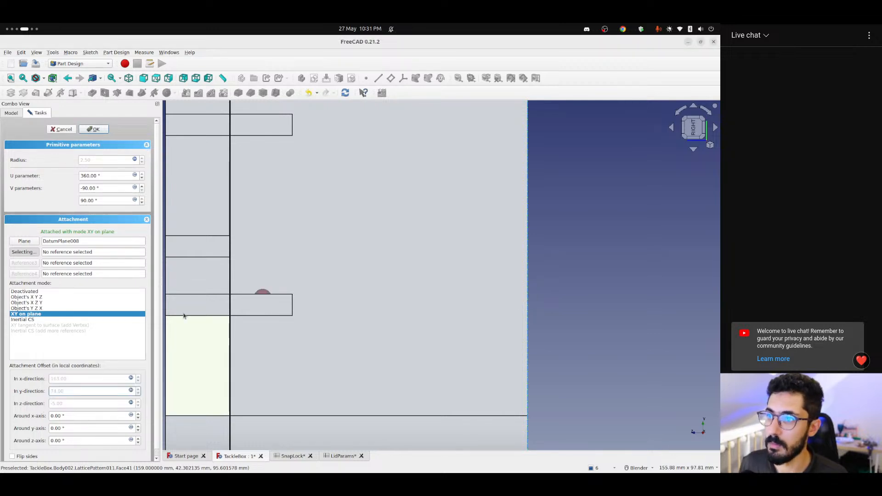
{"action": "scroll", "coordinate": [246, 288], "scroll_direction": "up", "scroll_amount": 2}
{"action": "mouse_move", "coordinate": [247, 288]}
{"action": "middle_mouse_down"}
{"action": "mouse_move", "coordinate": [277, 289]}
{"action": "mouse_move", "coordinate": [302, 319]}
{"action": "mouse_move", "coordinate": [256, 291]}
{"action": "middle_mouse_up"}
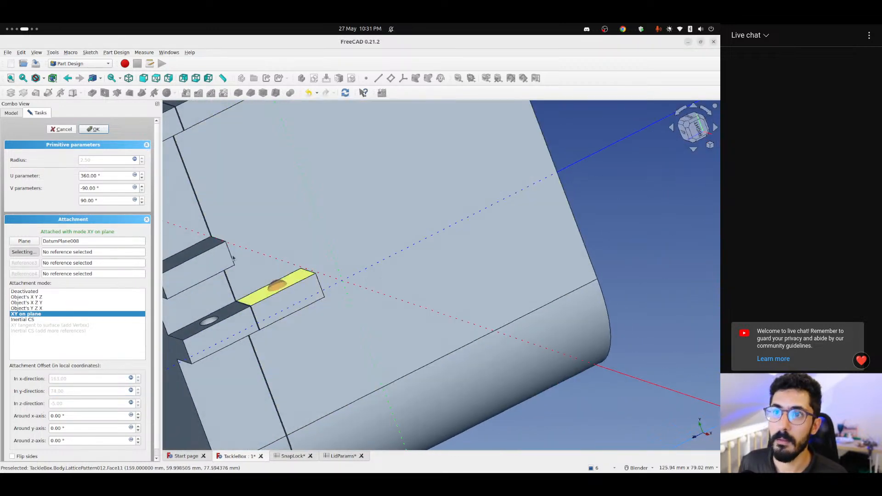
{"action": "left_click", "coordinate": [95, 128]}
Repeat the new socket sphere across the box-side lock pads with a lattice pattern using LinearArray004
{"action": "middle_click_drag", "start_coordinate": [268, 207], "coordinate": [378, 170]}
{"action": "middle_click_drag", "start_coordinate": [494, 217], "coordinate": [272, 262]}
{"action": "left_click", "coordinate": [45, 270]}
{"action": "left_click", "coordinate": [57, 263], "text": "ctrl"}
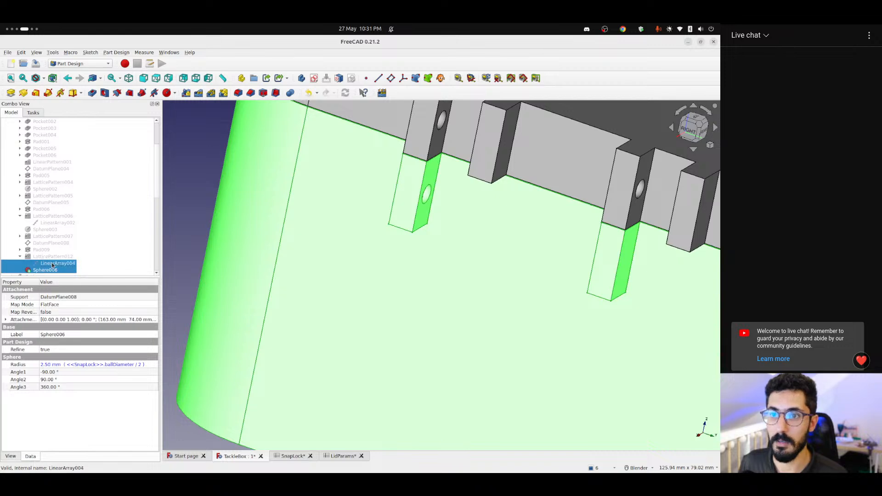
{"action": "left_click", "coordinate": [382, 93]}
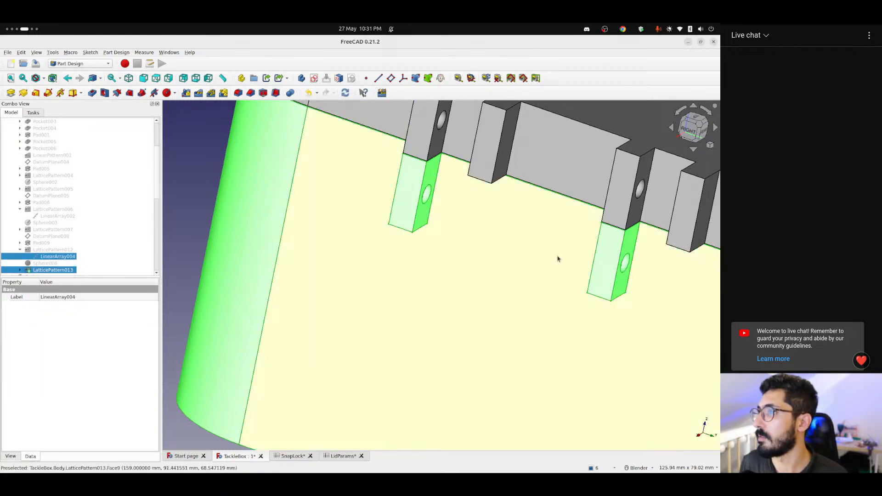
{"action": "middle_click_drag", "start_coordinate": [558, 258], "coordinate": [369, 258], "text": "shift"}
{"action": "scroll", "coordinate": [395, 275], "scroll_direction": "down", "scroll_amount": 5}
{"action": "left_click", "coordinate": [236, 312]}
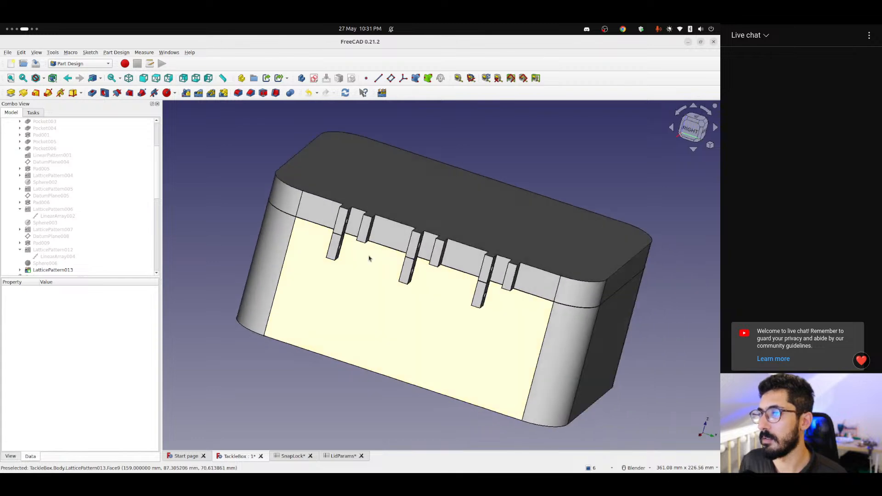
Show DatumPlane008 and create a new datum plane attached to it in Plane face mode
{"action": "scroll", "coordinate": [368, 258], "scroll_direction": "up", "scroll_amount": 5}
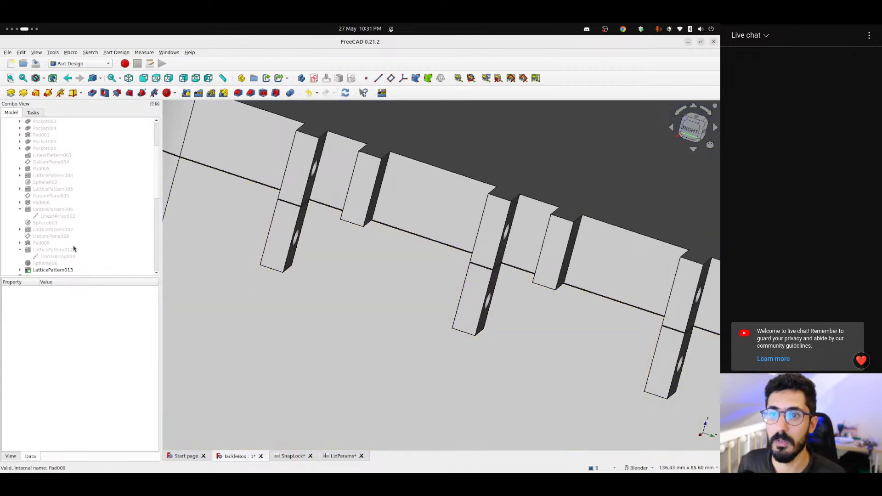
{"action": "left_click", "coordinate": [50, 236]}
{"action": "key", "text": "space"}
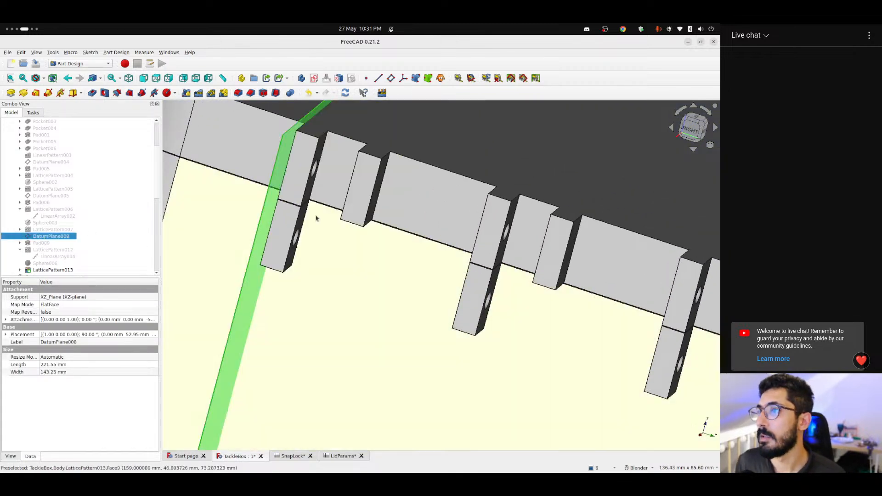
{"action": "middle_click_drag", "start_coordinate": [315, 212], "coordinate": [339, 256]}
{"action": "scroll", "coordinate": [390, 239], "scroll_direction": "down", "scroll_amount": 5}
{"action": "left_click", "coordinate": [334, 388]}
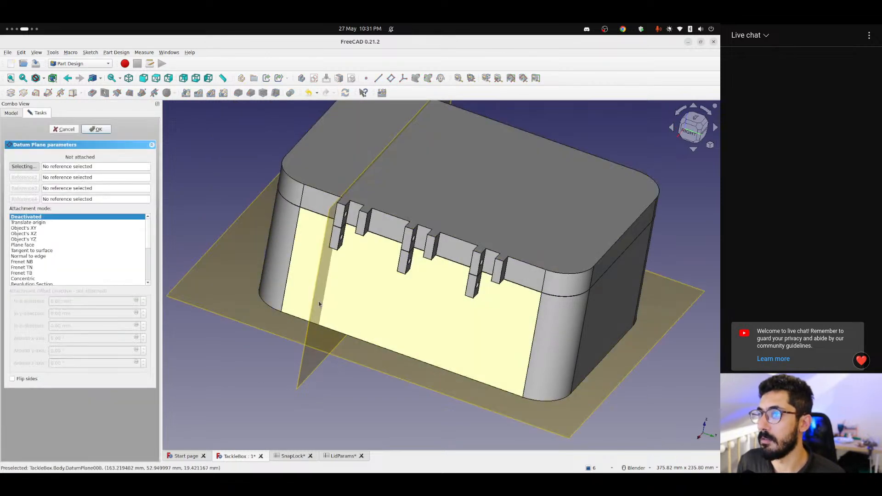
{"action": "left_click", "coordinate": [319, 349]}
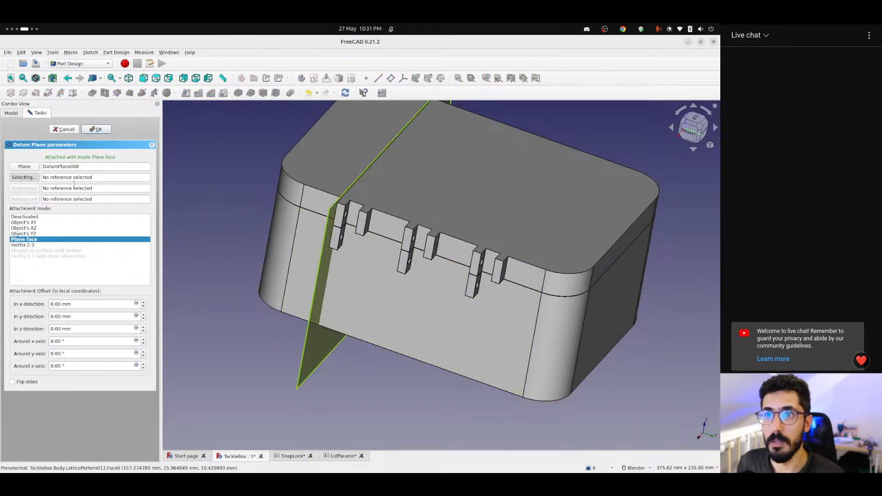
Try a z-direction offset of -16 mm for the new datum plane and compare it with the lid's second lock pad
{"action": "left_click", "coordinate": [86, 331]}
{"action": "scroll", "coordinate": [86, 332], "scroll_direction": "down", "scroll_amount": 10}
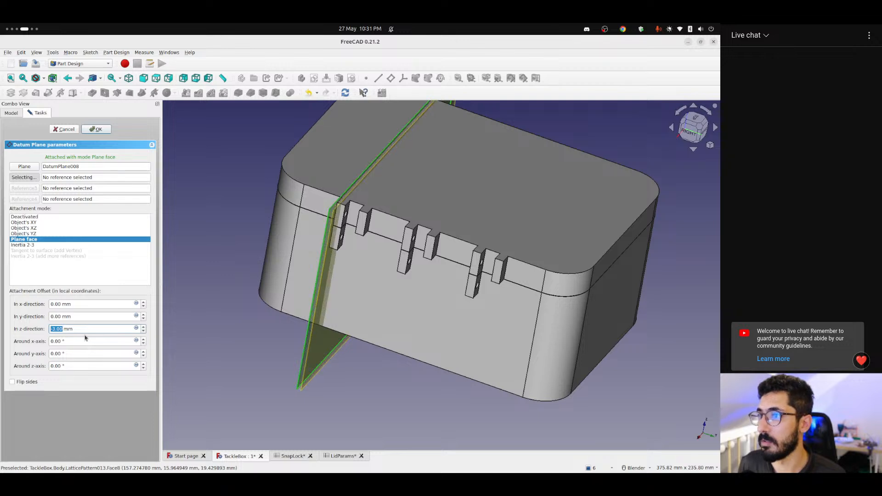
{"action": "scroll", "coordinate": [86, 339], "scroll_direction": "down", "scroll_amount": 6}
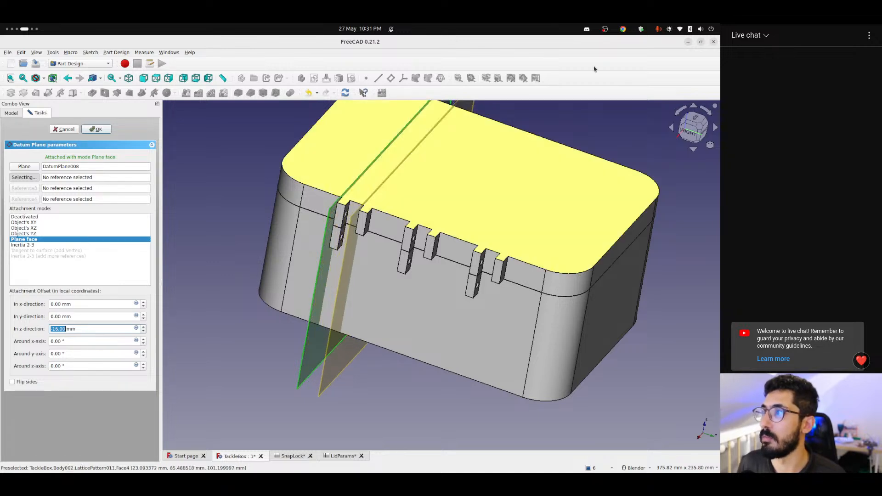
{"action": "left_click", "coordinate": [695, 143]}
{"action": "scroll", "coordinate": [320, 304], "scroll_direction": "up", "scroll_amount": 4}
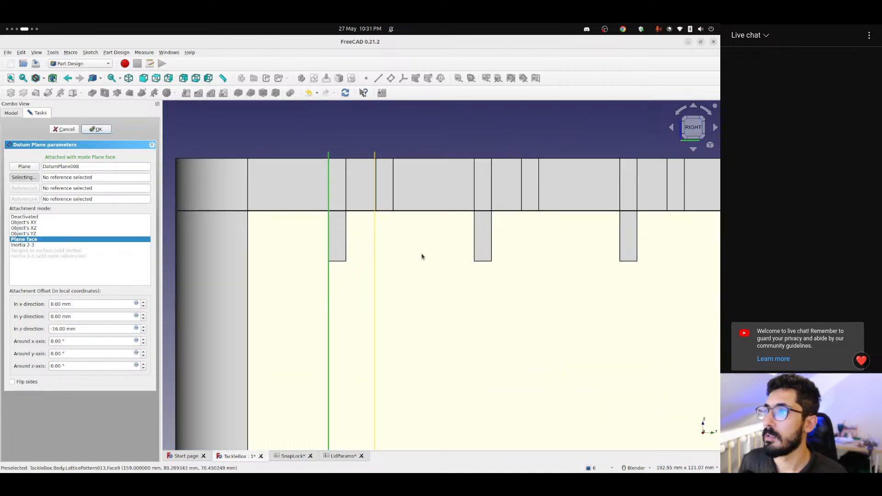
{"action": "middle_click_drag", "start_coordinate": [422, 256], "coordinate": [318, 310], "text": "shift"}
{"action": "scroll", "coordinate": [283, 269], "scroll_direction": "up", "scroll_amount": 3}
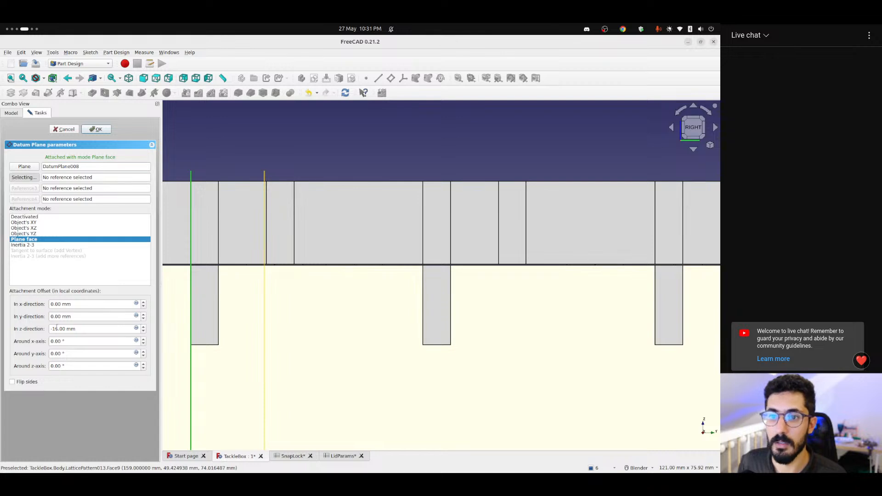
Set the new datum plane's z-direction offset to the expression <<SnapLock>>.totalLockWidth
{"action": "left_click", "coordinate": [136, 328]}
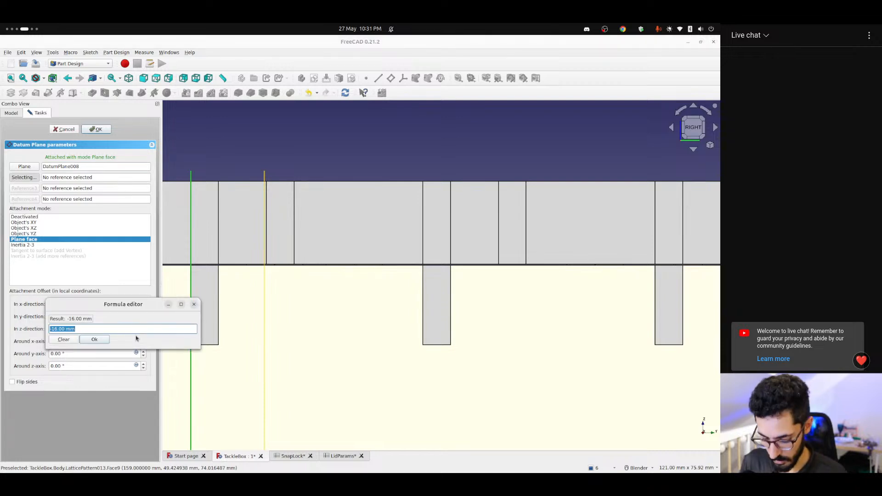
{"action": "type", "text": "<<"}
{"action": "key", "text": "Down"}
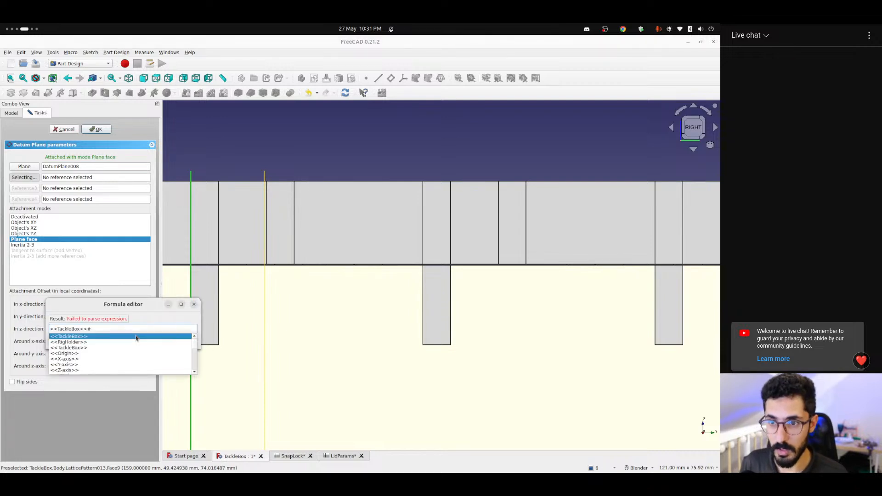
{"action": "key", "text": "Up"}
{"action": "type", "text": "Sn"}
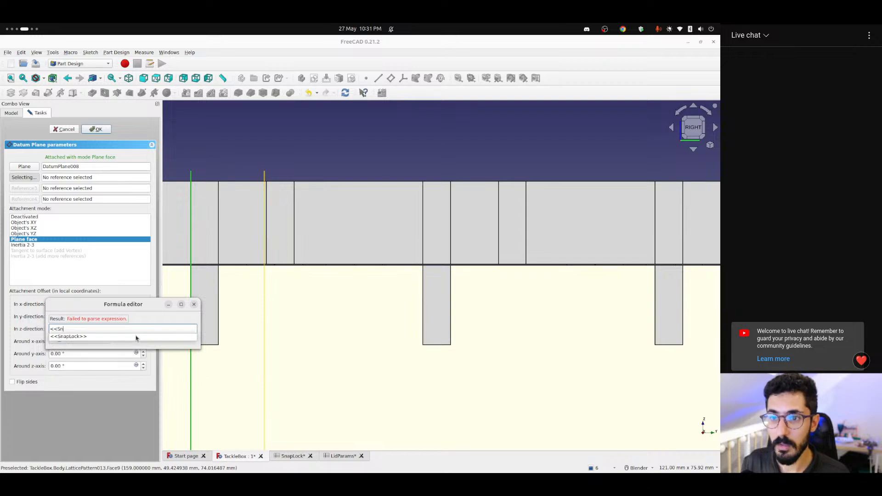
{"action": "key", "text": "Down"}
{"action": "key", "text": "Return"}
{"action": "type", "text": ".spa"}
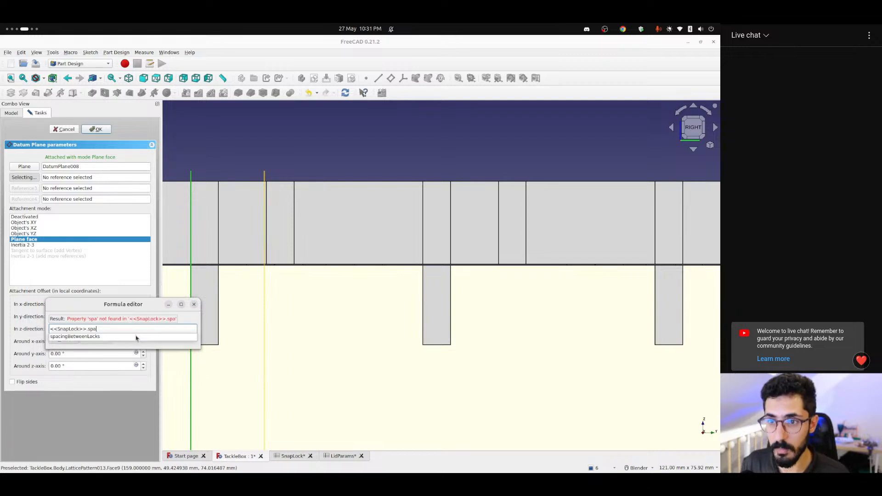
{"action": "key", "text": "BackSpace"}
{"action": "key", "text": "BackSpace"}
{"action": "key", "text": "BackSpace"}
{"action": "type", "text": "tot"}
{"action": "key", "text": "Down"}
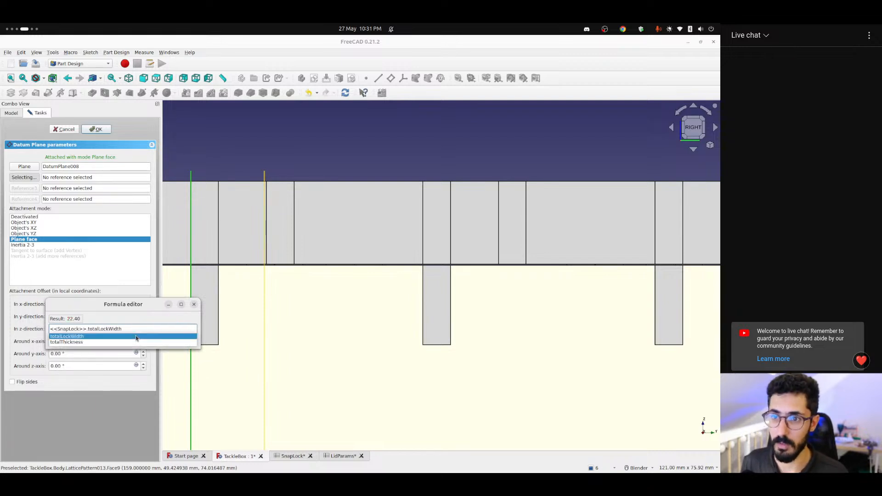
{"action": "key", "text": "Return"}
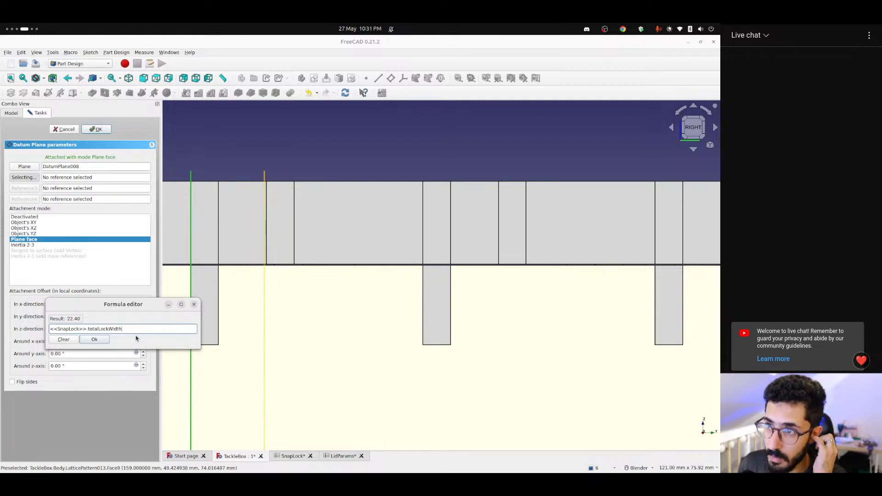
{"action": "left_click", "coordinate": [97, 340]}
{"action": "scroll", "coordinate": [307, 285], "scroll_direction": "down", "scroll_amount": 4}
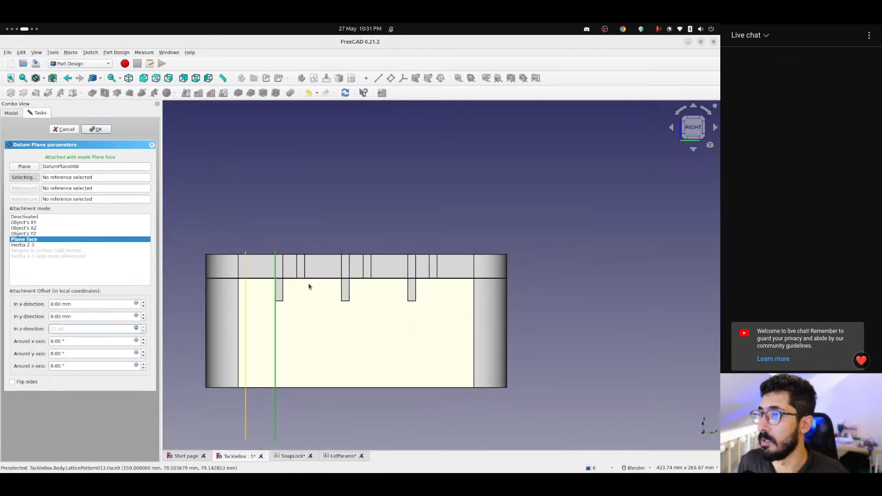
{"action": "scroll", "coordinate": [308, 285], "scroll_direction": "up", "scroll_amount": 2}
Negate the datum plane's z-direction offset expression to -<<SnapLock>>.totalLockWidth and accept the plane
{"action": "left_click", "coordinate": [136, 327]}
{"action": "left_click", "coordinate": [136, 328]}
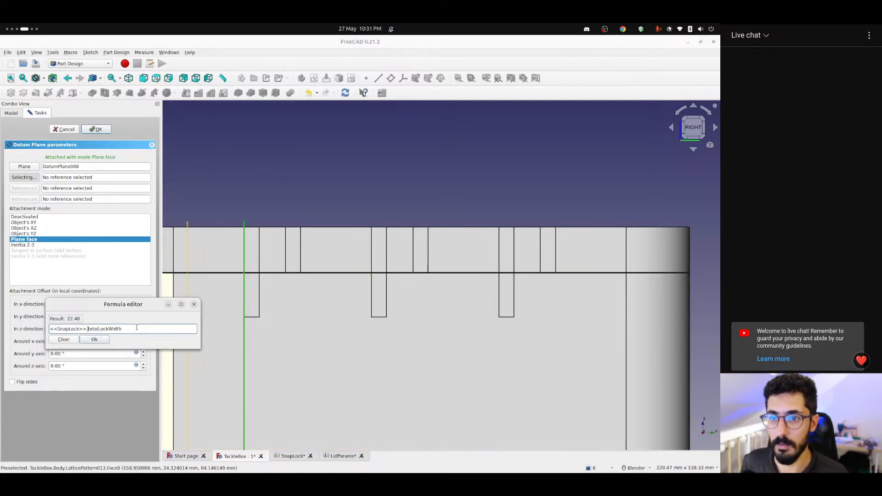
{"action": "key", "text": "Return"}
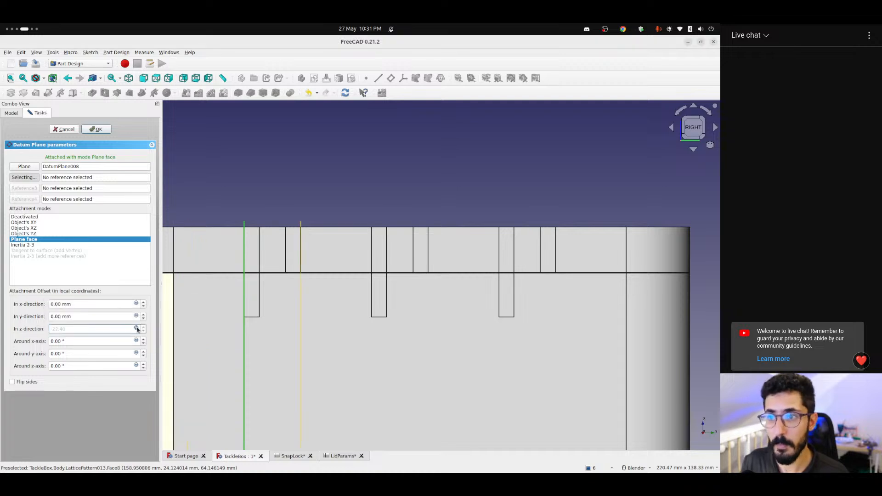
{"action": "scroll", "coordinate": [294, 250], "scroll_direction": "up", "scroll_amount": 4}
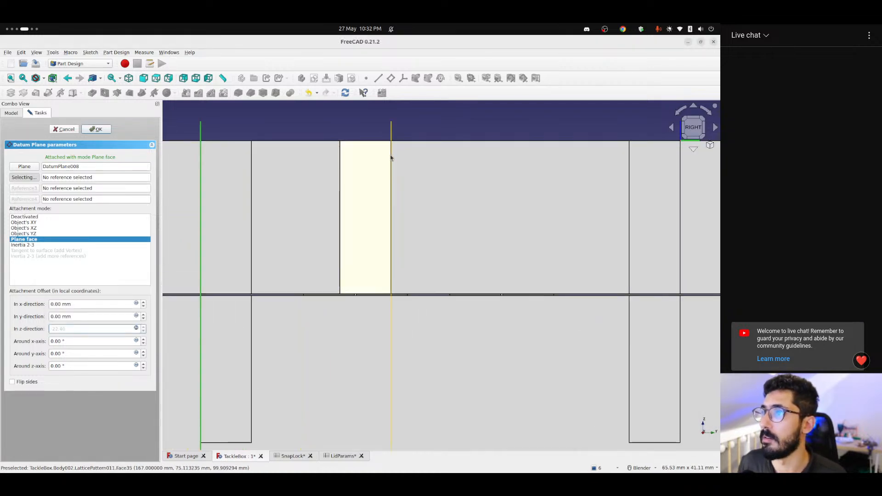
{"action": "scroll", "coordinate": [385, 183], "scroll_direction": "down", "scroll_amount": 3}
{"action": "left_click", "coordinate": [96, 129]}
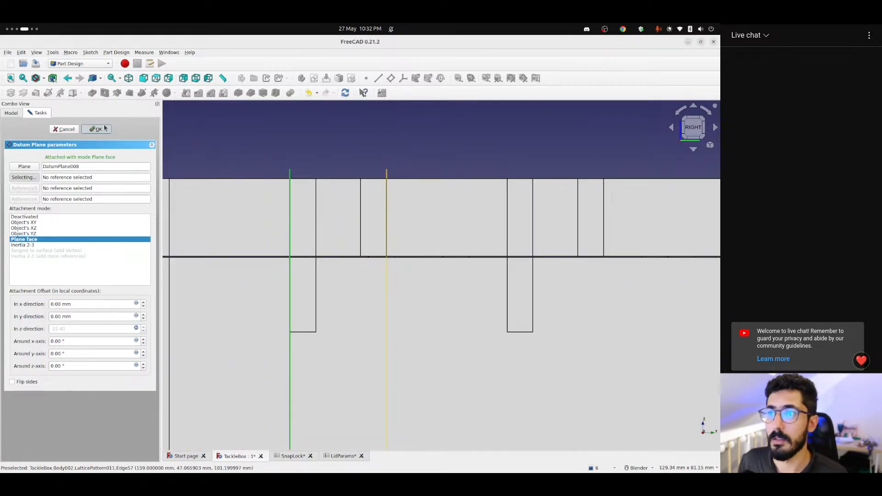
{"action": "middle_click_drag", "start_coordinate": [393, 246], "coordinate": [427, 313]}
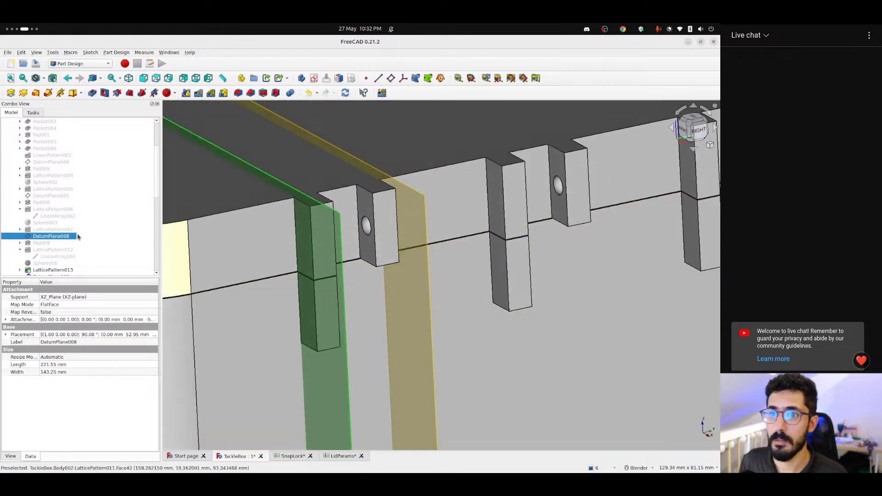
Hide DatumPlane008 and select the newly offset datum plane in the Box body
{"action": "key", "text": "space"}
{"action": "scroll", "coordinate": [69, 241], "scroll_direction": "down", "scroll_amount": 3}
{"action": "left_click", "coordinate": [49, 235]}
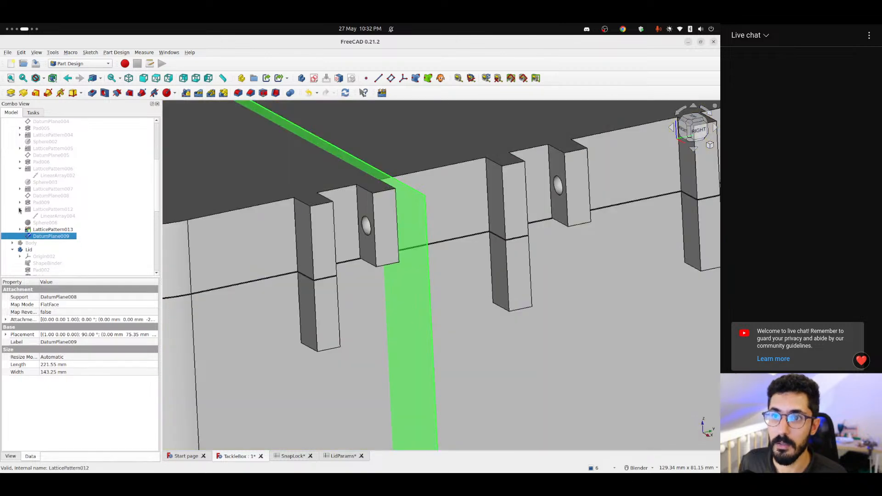
Try creating a Draft clone of Sketch015, the lock pad profile under Pad009
{"action": "left_click", "coordinate": [20, 209]}
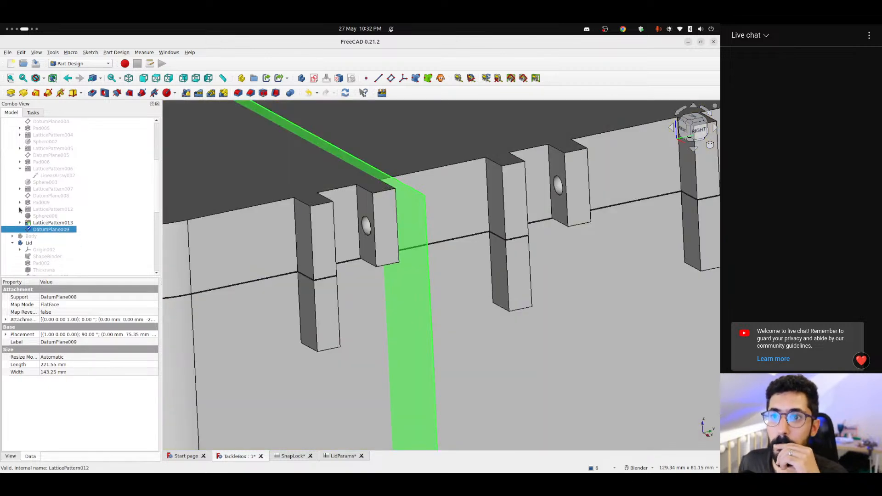
{"action": "left_click", "coordinate": [20, 203]}
{"action": "left_click", "coordinate": [54, 210]}
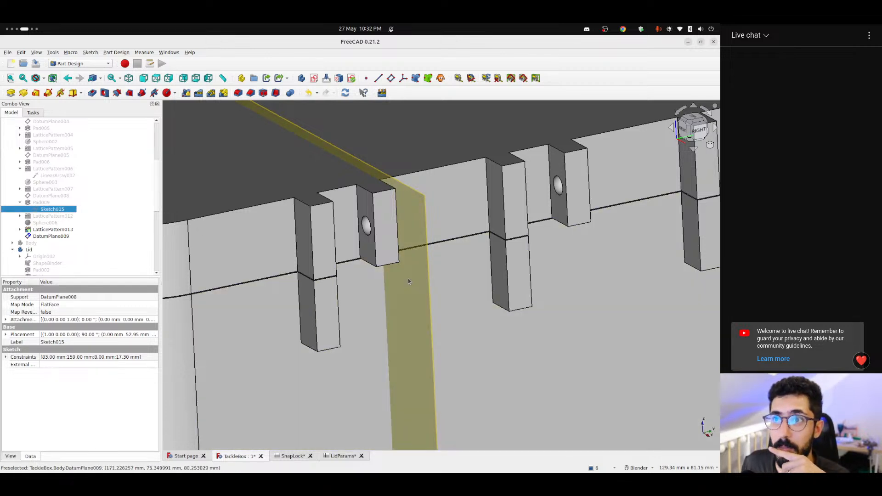
{"action": "left_click", "coordinate": [78, 63]}
{"action": "left_click", "coordinate": [74, 55]}
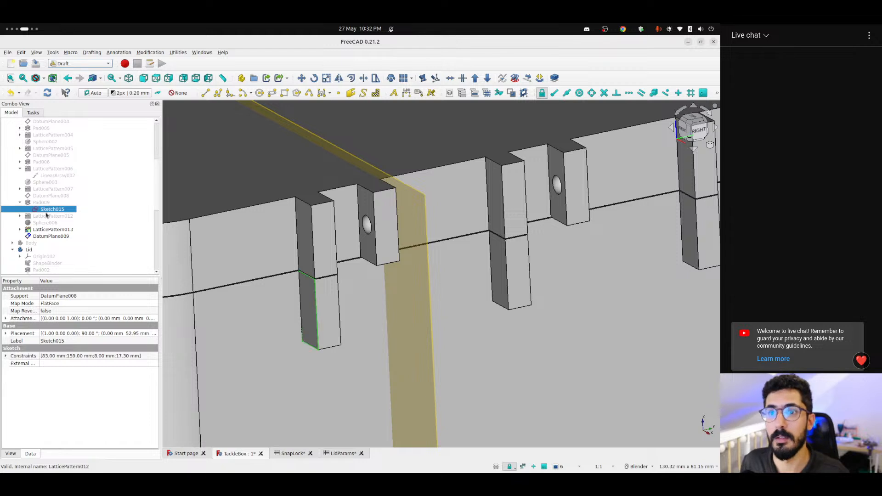
{"action": "left_click", "coordinate": [391, 78]}
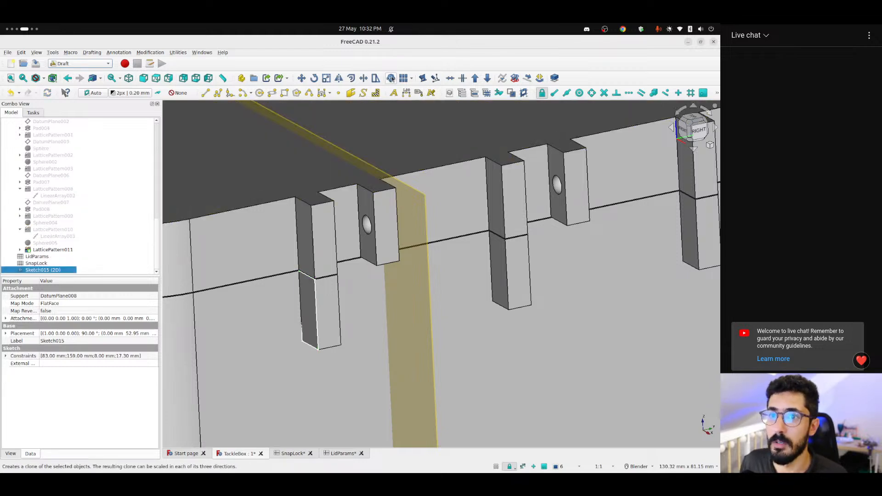
Check where the Sketch015 clone sits relative to the Box body and remove the clone
{"action": "scroll", "coordinate": [52, 238], "scroll_direction": "up", "scroll_amount": 10}
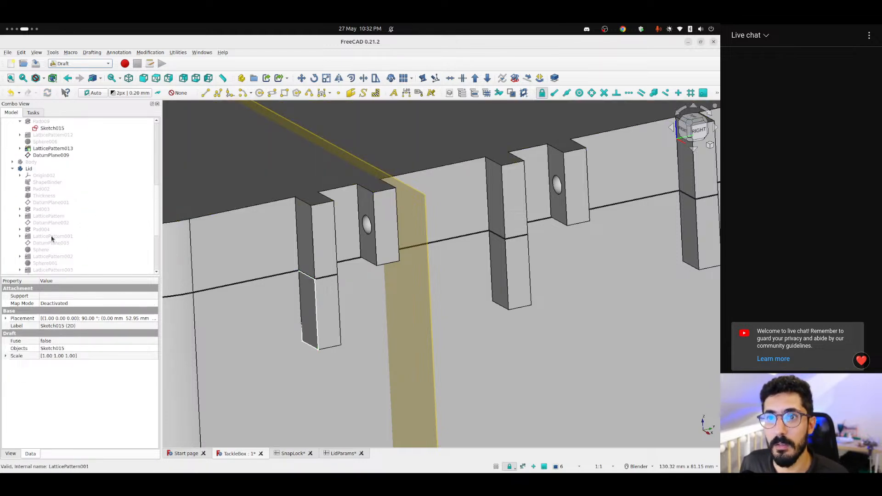
{"action": "left_click", "coordinate": [16, 143]}
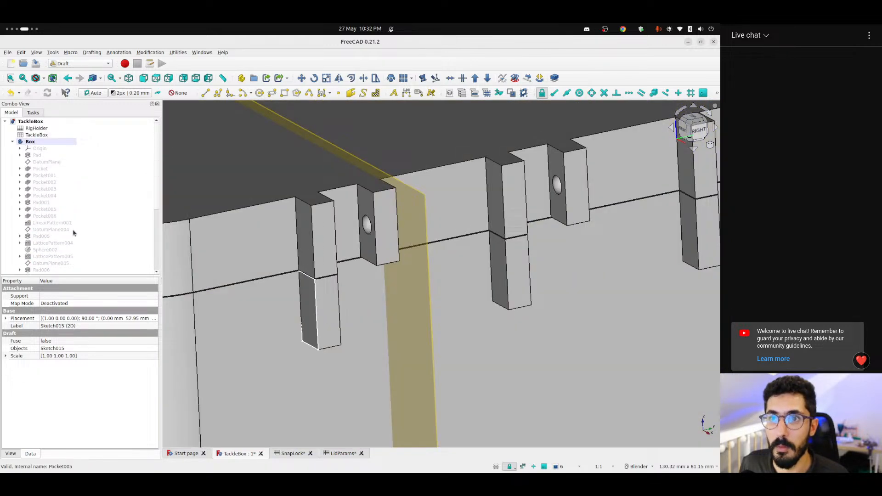
{"action": "scroll", "coordinate": [46, 221], "scroll_direction": "down", "scroll_amount": 5}
{"action": "left_click", "coordinate": [36, 270]}
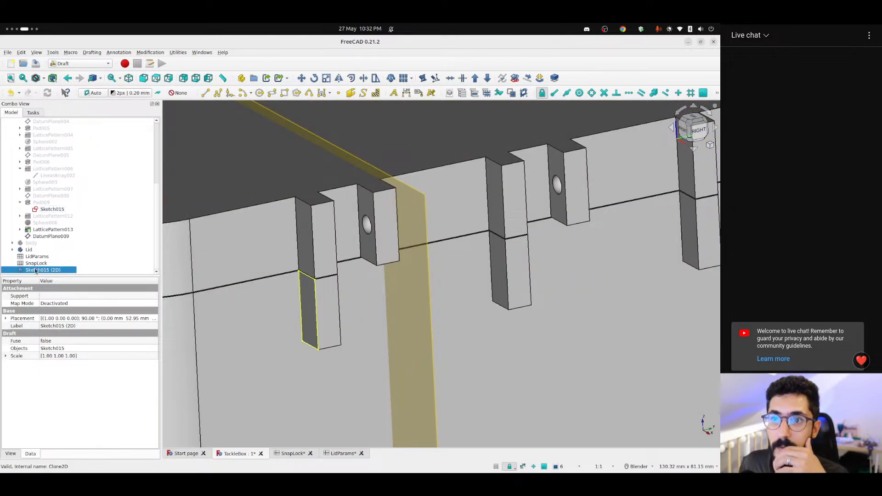
{"action": "left_click", "coordinate": [46, 230]}
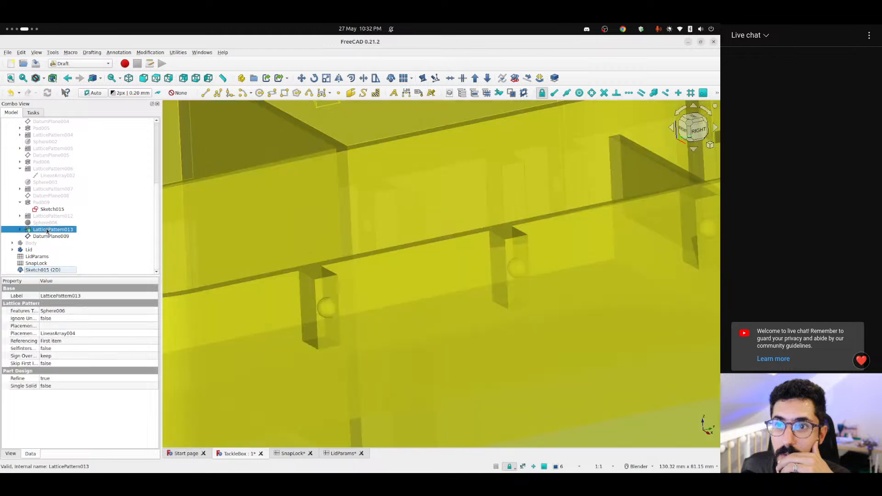
{"action": "left_click", "coordinate": [50, 270]}
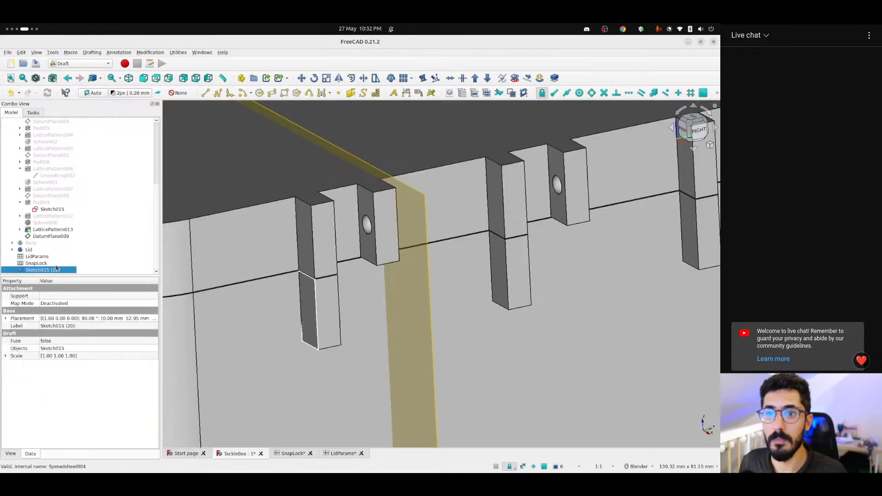
{"action": "scroll", "coordinate": [56, 257], "scroll_direction": "up", "scroll_amount": 1}
Create a Part Design shape binder in the Box body that references Sketch015, and select the binder
{"action": "left_click", "coordinate": [53, 215]}
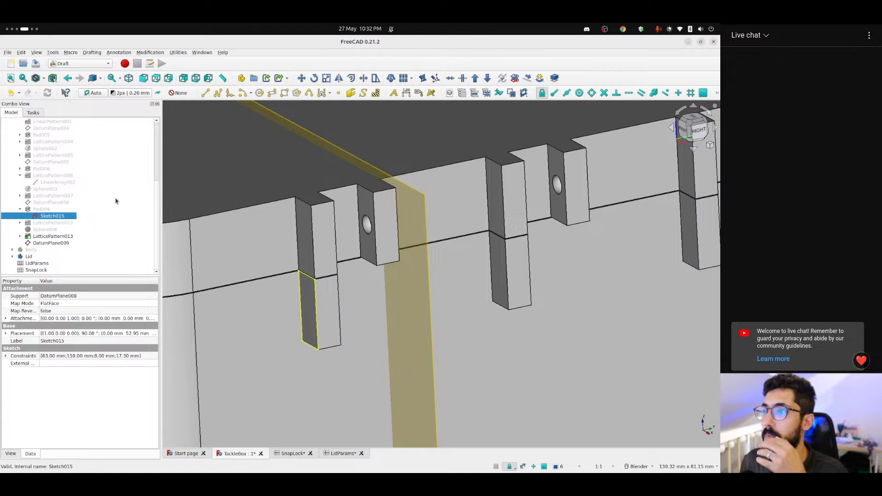
{"action": "left_click", "coordinate": [80, 63]}
{"action": "left_click", "coordinate": [80, 110]}
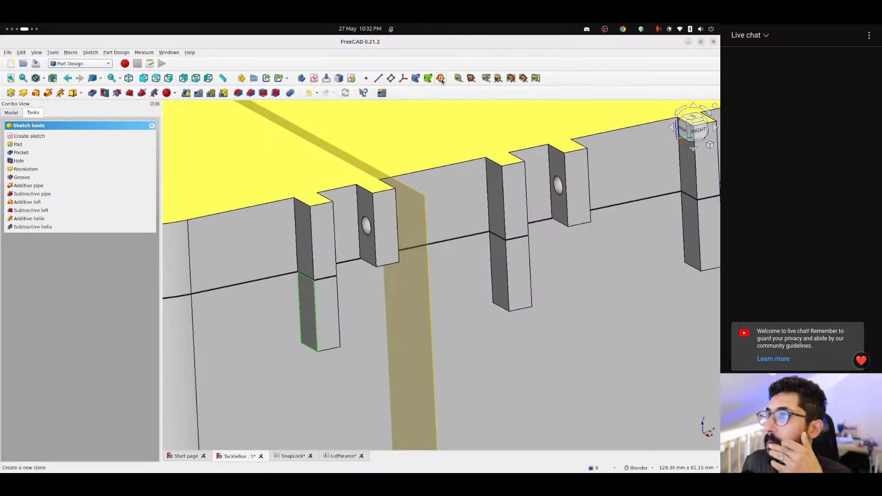
{"action": "left_click", "coordinate": [417, 79]}
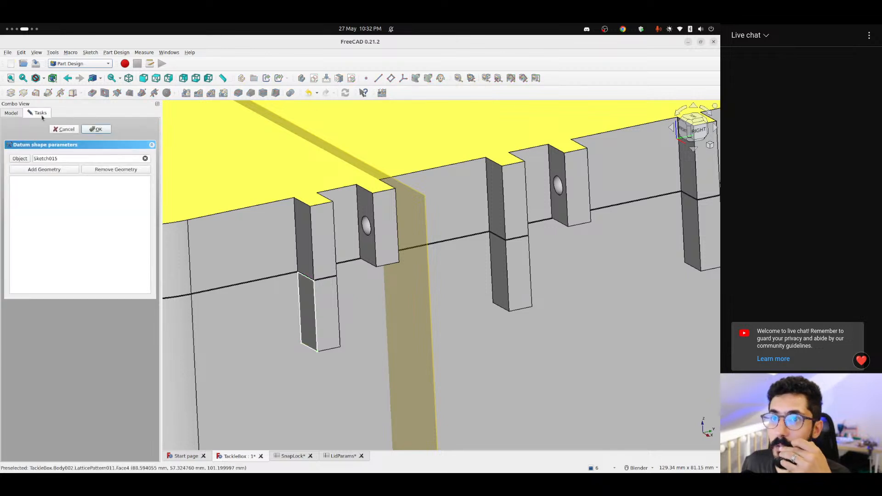
{"action": "left_click", "coordinate": [96, 130]}
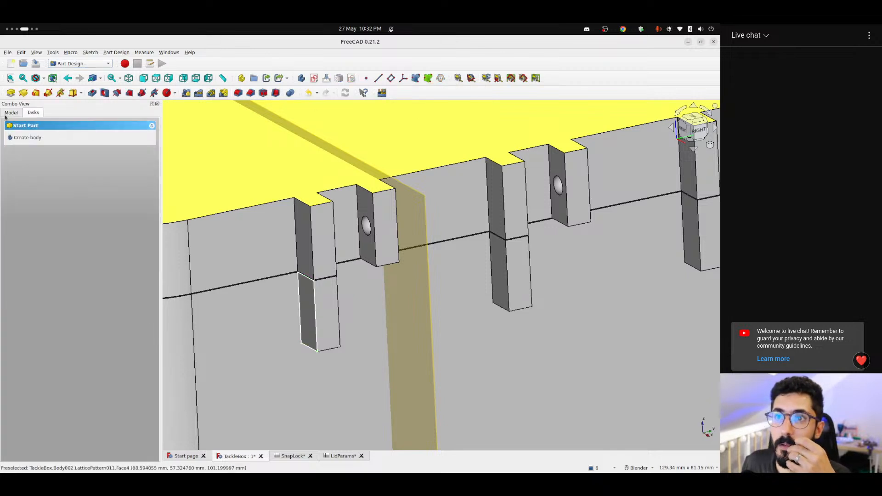
{"action": "left_click", "coordinate": [49, 244]}
{"action": "left_click", "coordinate": [50, 250]}
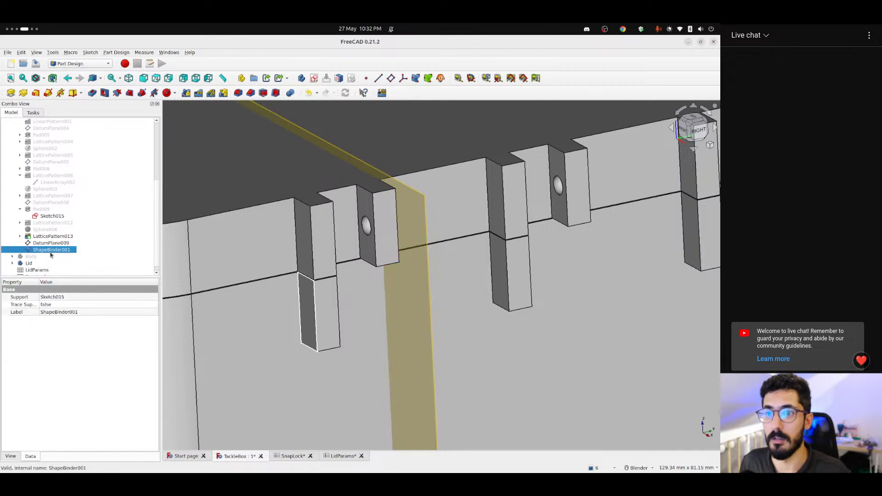
Delete ShapeBinder001 from the body
{"action": "left_click_drag", "start_coordinate": [41, 309], "coordinate": [51, 289]}
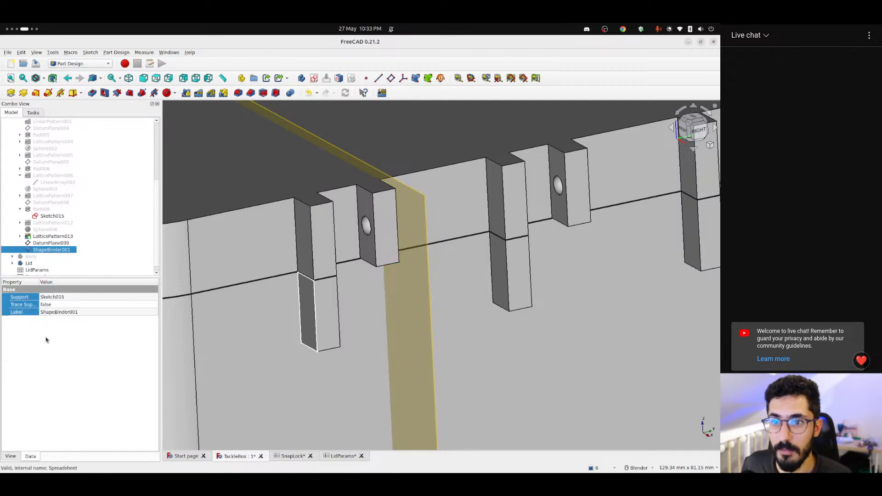
{"action": "left_click", "coordinate": [46, 336]}
{"action": "left_click", "coordinate": [50, 243]}
{"action": "left_click", "coordinate": [47, 250]}
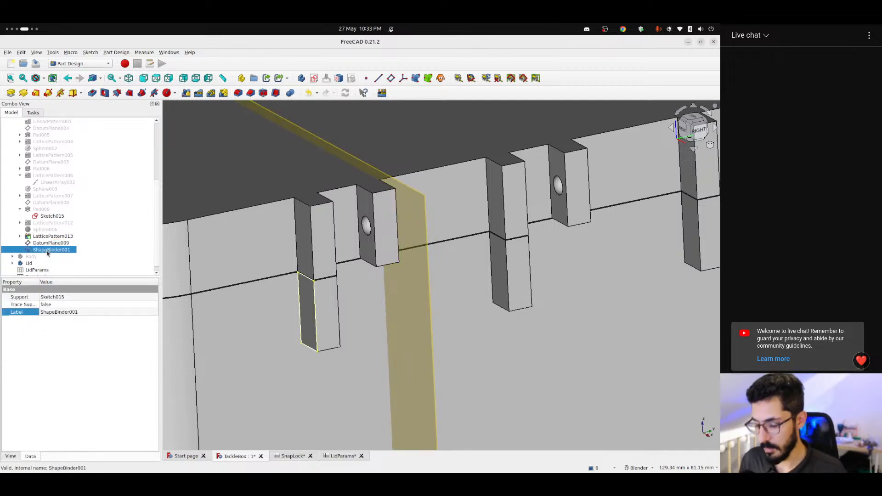
{"action": "key", "text": "Delete"}
Create a sub-shape binder from Sketch015 and expand its placement position values
{"action": "left_click", "coordinate": [52, 216]}
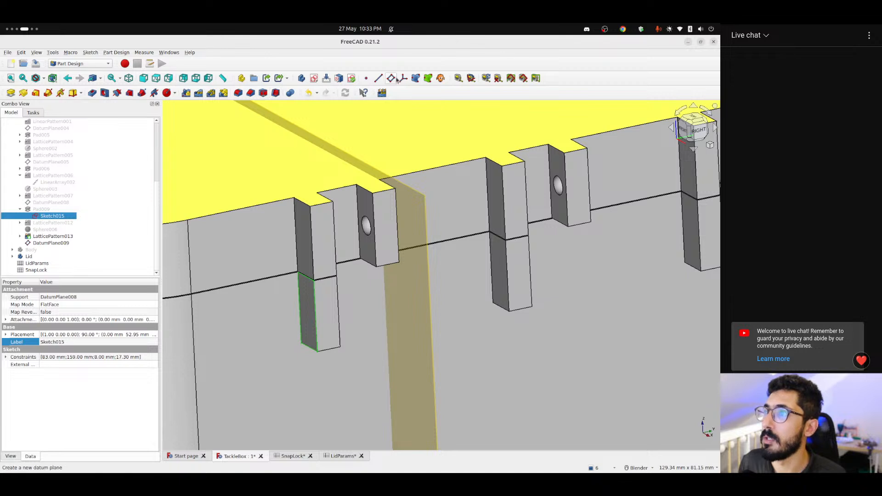
{"action": "left_click", "coordinate": [427, 78]}
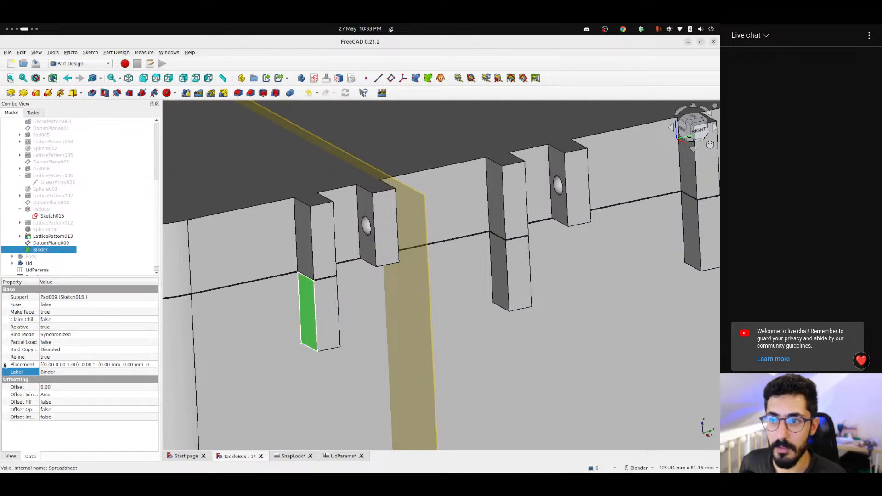
{"action": "left_click", "coordinate": [5, 365]}
{"action": "left_click", "coordinate": [12, 387]}
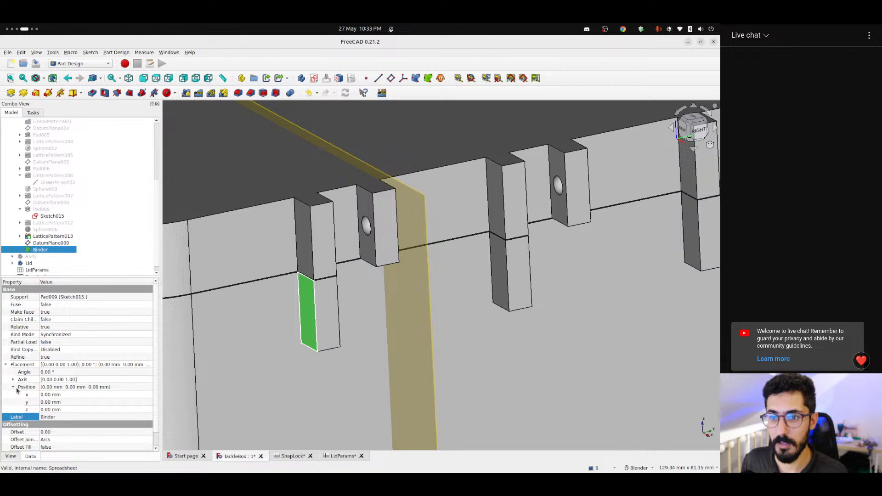
Set the binder's Y position to 17 mm and check the offset in the right view
{"action": "left_click", "coordinate": [59, 407]}
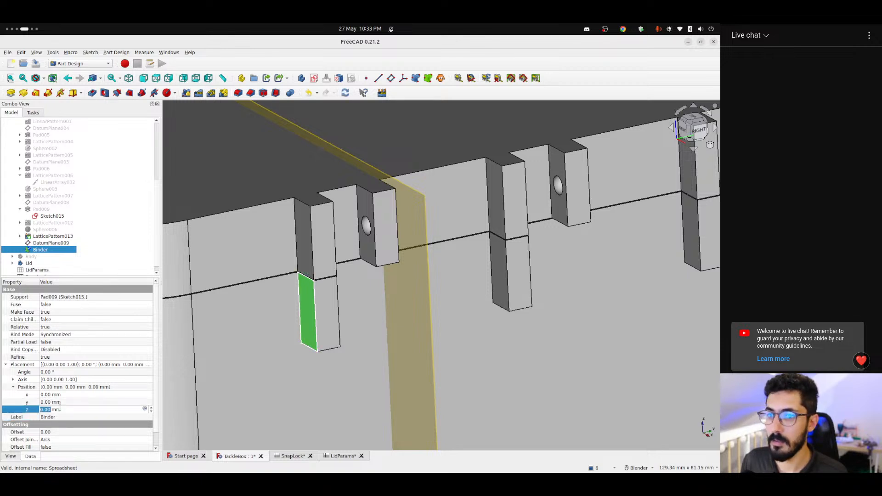
{"action": "left_click", "coordinate": [80, 401]}
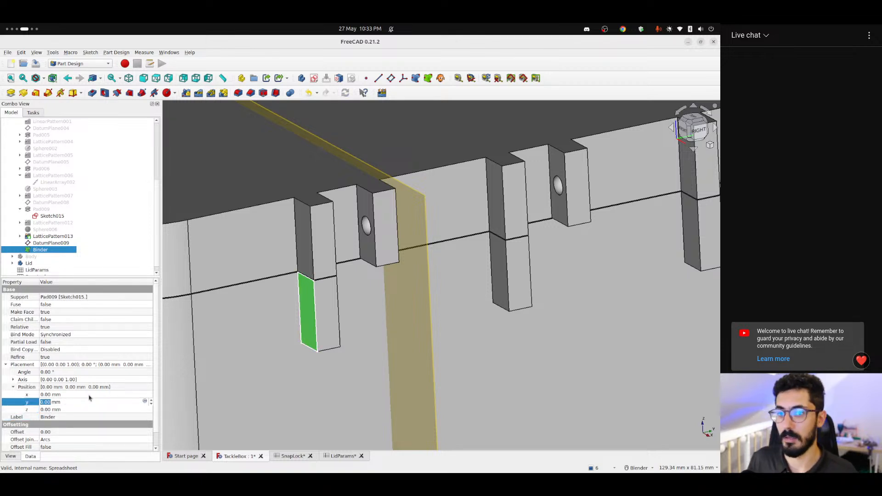
{"action": "key", "text": "Up"}
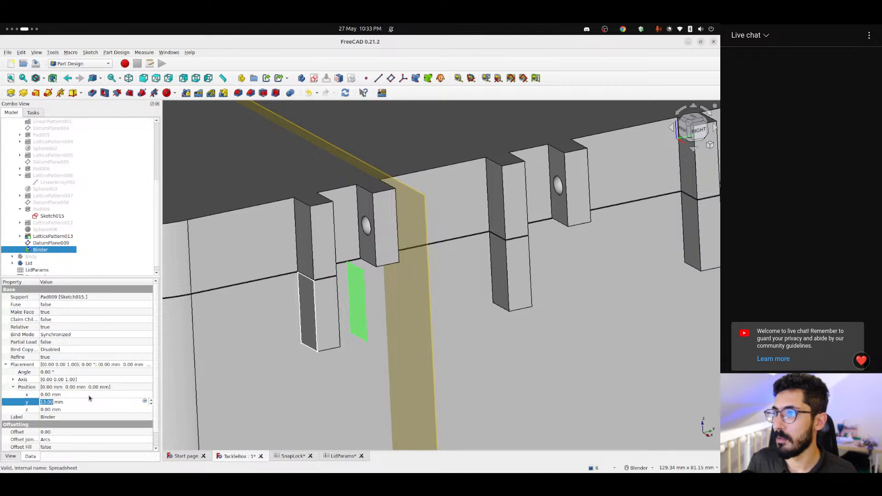
{"action": "left_click", "coordinate": [700, 131]}
{"action": "scroll", "coordinate": [360, 304], "scroll_direction": "down", "scroll_amount": 2}
{"action": "middle_click_drag", "start_coordinate": [361, 304], "coordinate": [312, 323], "text": "shift"}
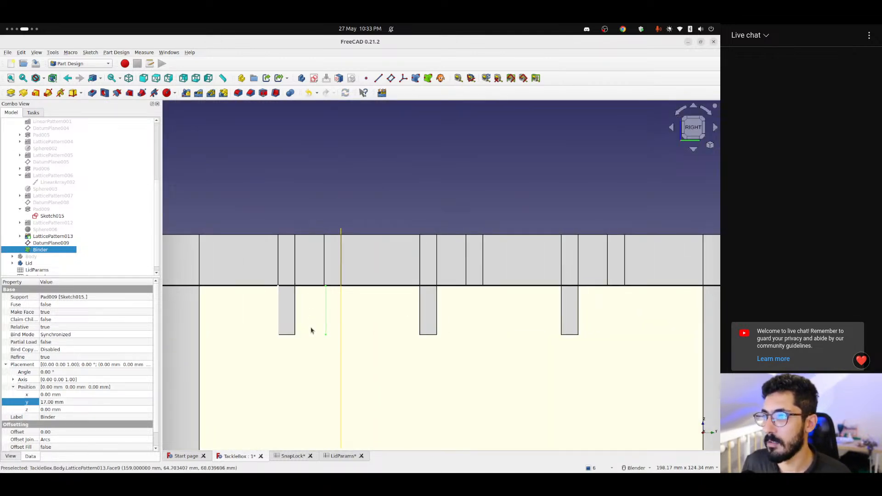
{"action": "scroll", "coordinate": [311, 330], "scroll_direction": "up", "scroll_amount": 1}
Open a formula for the binder's Y position and enter <<SnapLock>>.hingeWidth
{"action": "left_click", "coordinate": [92, 402]}
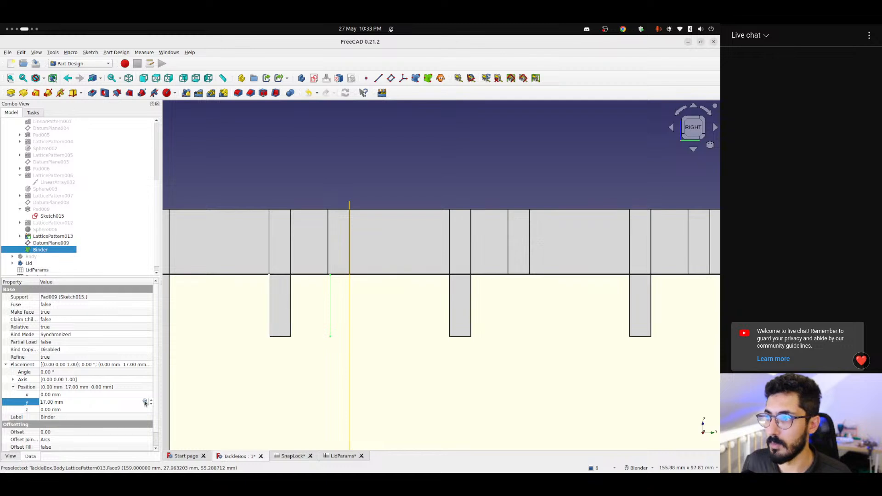
{"action": "left_click", "coordinate": [145, 402]}
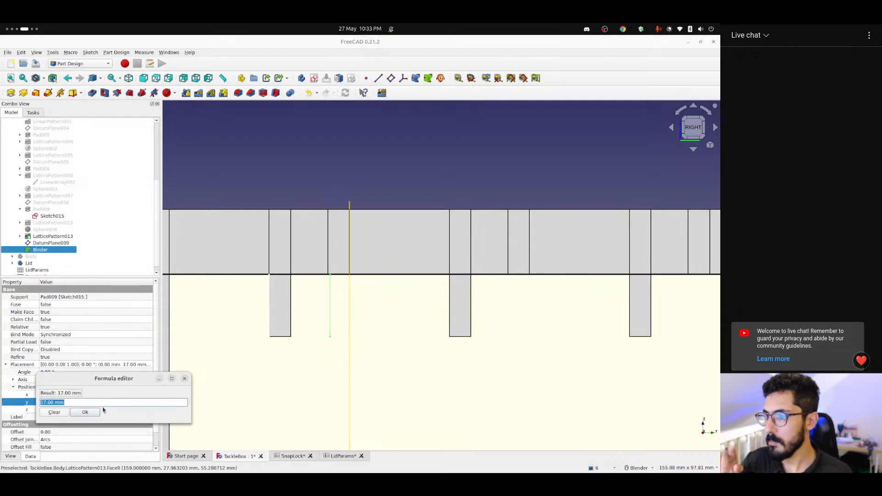
{"action": "type", "text": "<<snap"}
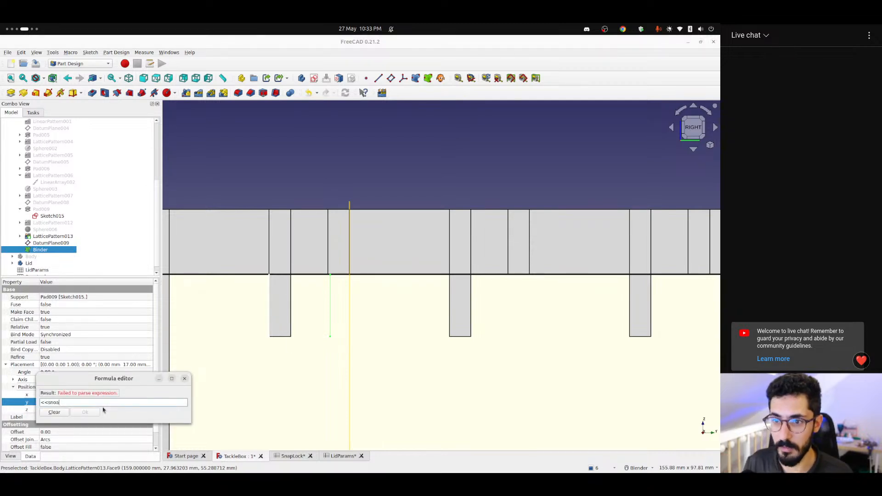
{"action": "key", "text": "Down"}
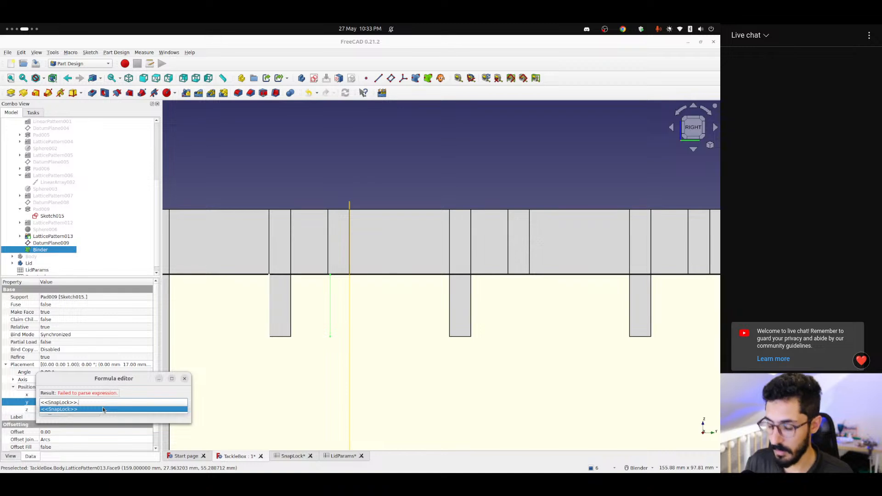
{"action": "type", "text": "thic"}
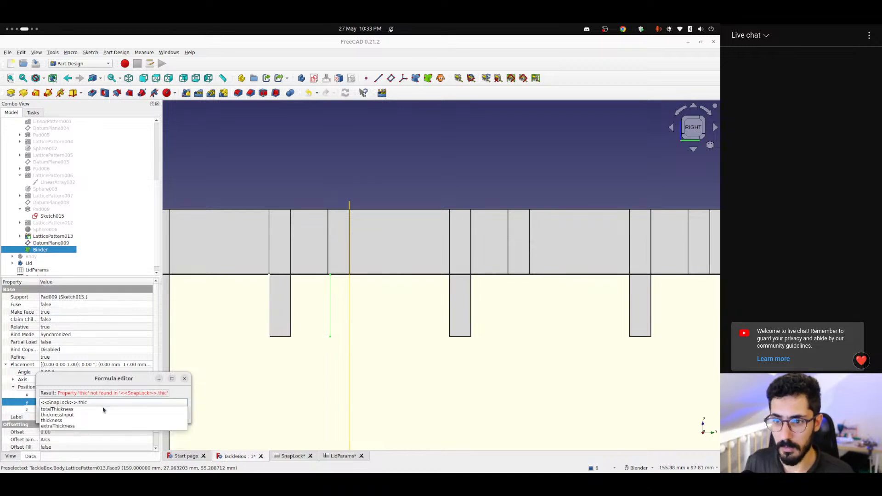
{"action": "type", "text": "hing"}
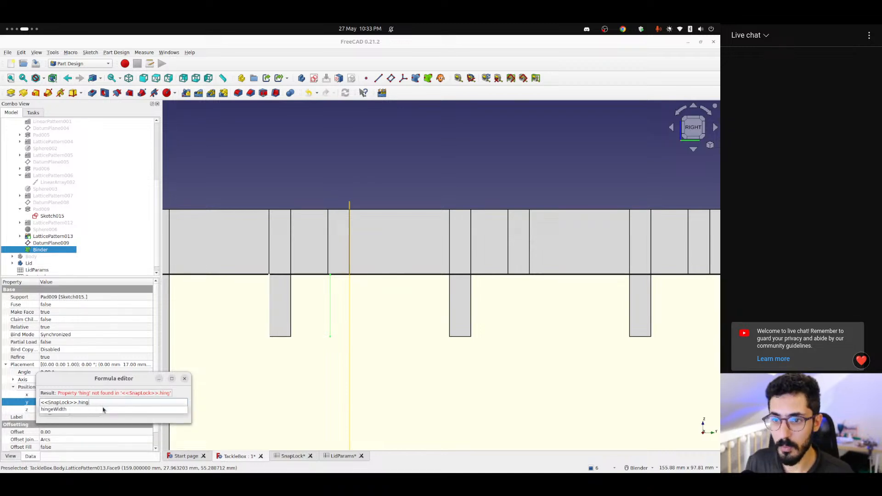
{"action": "key", "text": "Down"}
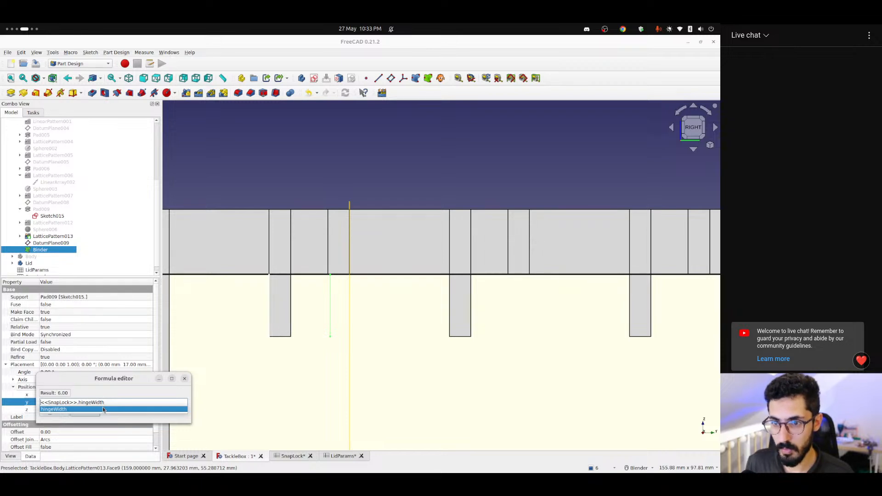
{"action": "left_click", "coordinate": [103, 409]}
Replace the Y position formula with <<SnapLock>>.totalLockWidth and apply it to the binder
{"action": "type", "text": "<<sna"}
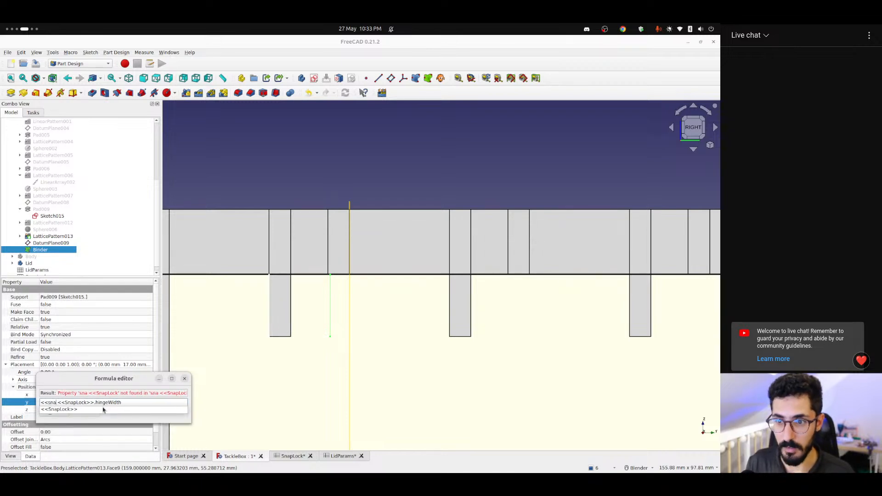
{"action": "key", "text": "Down"}
{"action": "key", "text": "shift+End"}
{"action": "type", "text": "tot"}
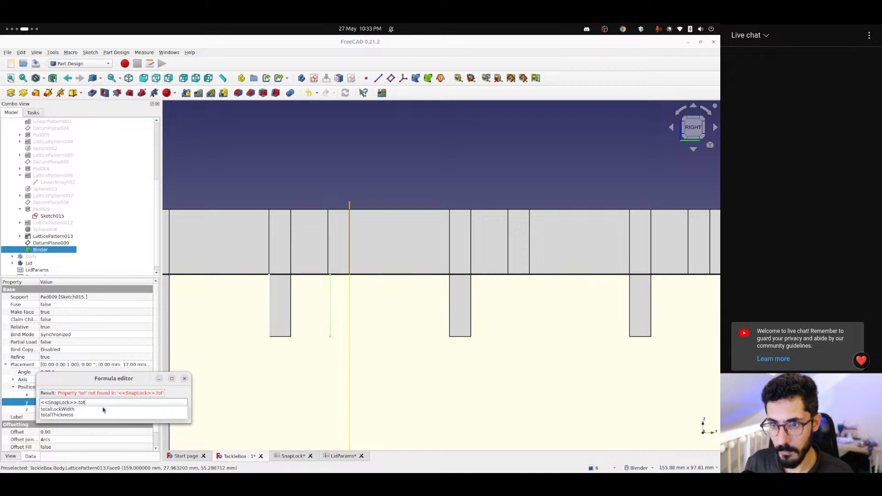
{"action": "left_click", "coordinate": [103, 409]}
{"action": "type", "text": "-"}
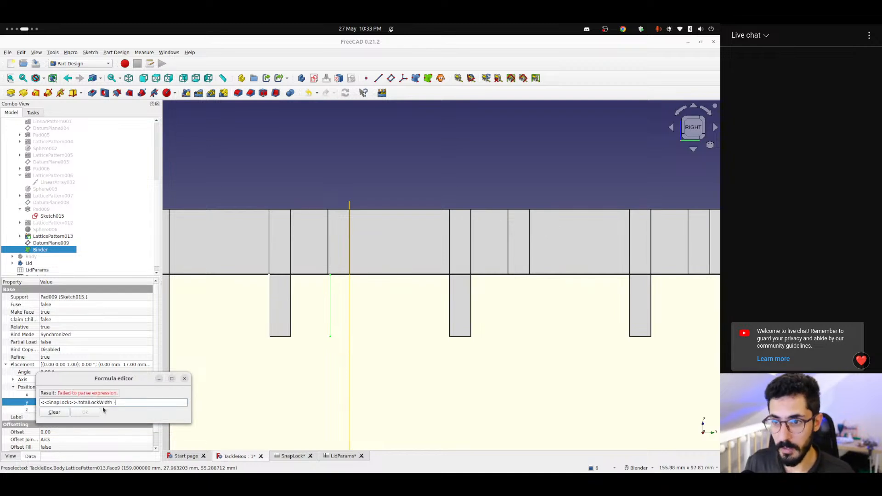
{"action": "key", "text": "BackSpace"}
{"action": "key", "text": "BackSpace"}
{"action": "key", "text": "BackSpace"}
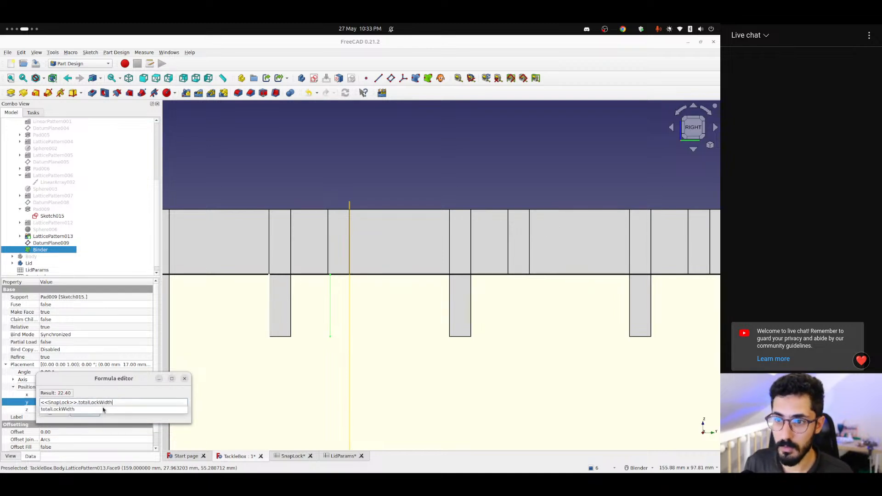
{"action": "left_click", "coordinate": [102, 409]}
{"action": "left_click", "coordinate": [86, 414]}
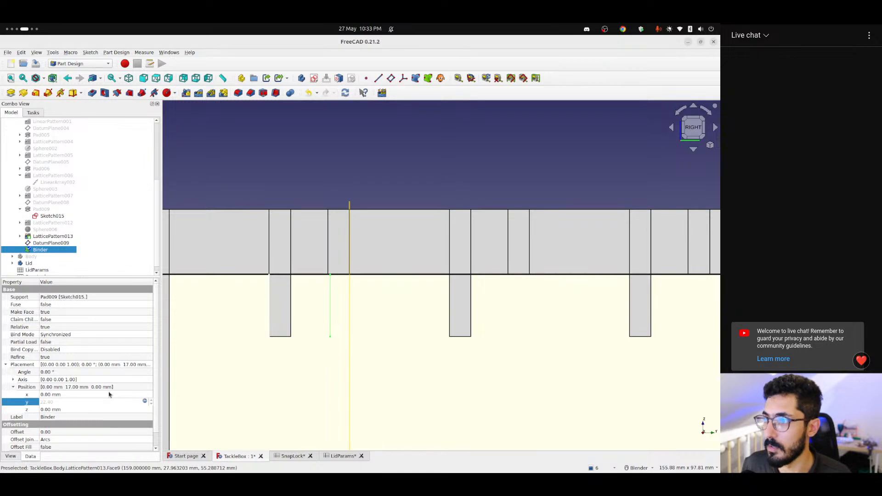
Delete DatumPlane009 from the body
{"action": "left_click", "coordinate": [355, 164]}
{"action": "middle_click_drag", "start_coordinate": [336, 163], "coordinate": [354, 194]}
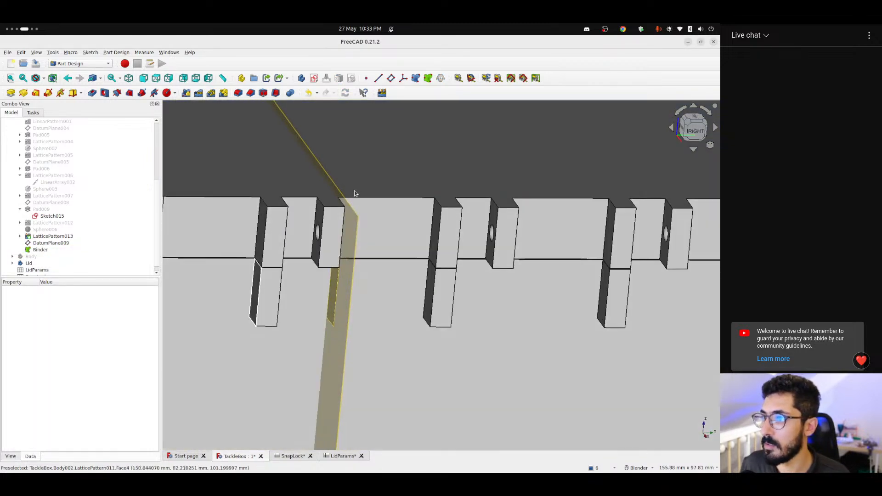
{"action": "left_click", "coordinate": [45, 244]}
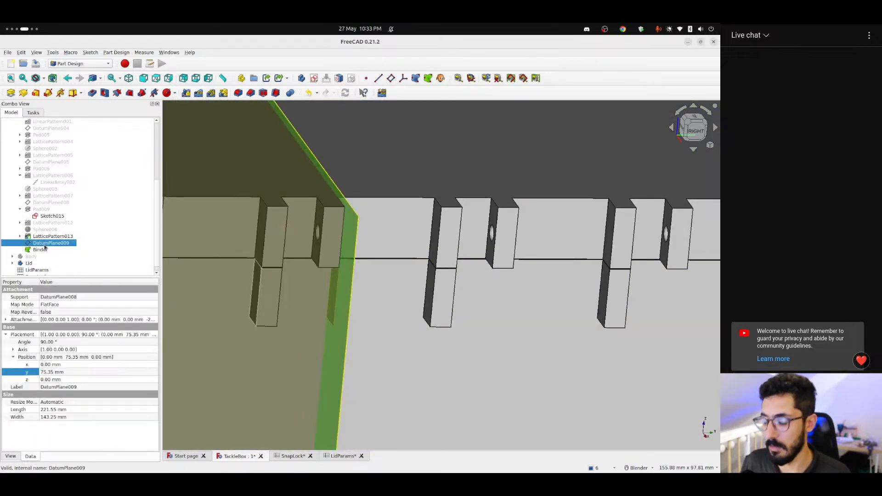
{"action": "key", "text": "Delete"}
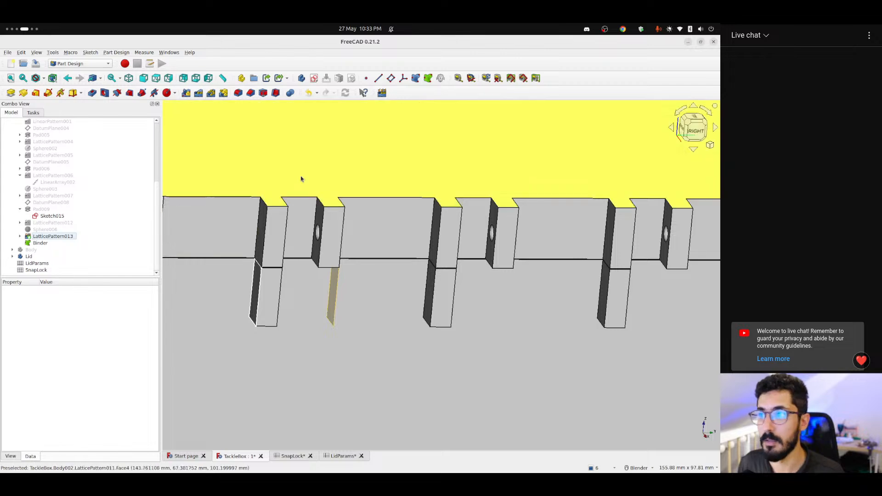
Pad the binder in the reversed direction with its length bound to <<SnapLock>>.hingeWidth
{"action": "scroll", "coordinate": [302, 181], "scroll_direction": "down", "scroll_amount": 5}
{"action": "scroll", "coordinate": [333, 223], "scroll_direction": "up", "scroll_amount": 5}
{"action": "middle_click_drag", "start_coordinate": [322, 223], "coordinate": [271, 239]}
{"action": "left_click", "coordinate": [43, 244]}
{"action": "scroll", "coordinate": [287, 261], "scroll_direction": "down", "scroll_amount": 5}
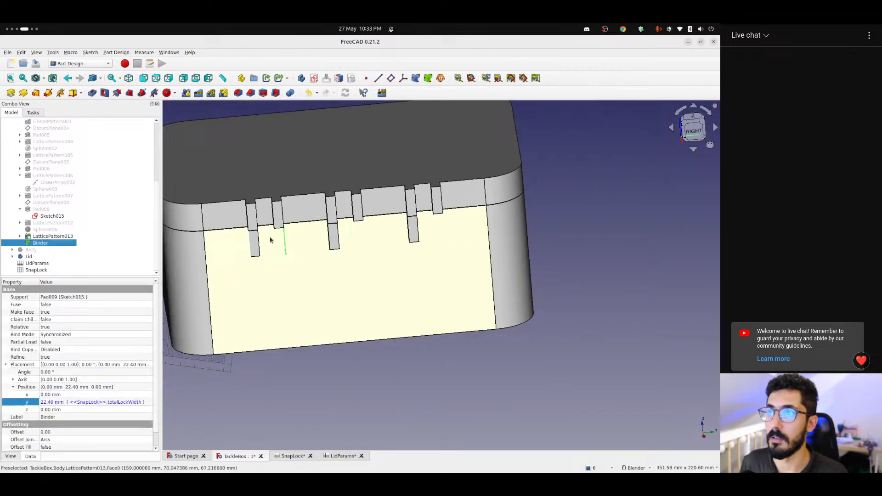
{"action": "left_click", "coordinate": [11, 93]}
{"action": "scroll", "coordinate": [285, 260], "scroll_direction": "up", "scroll_amount": 5}
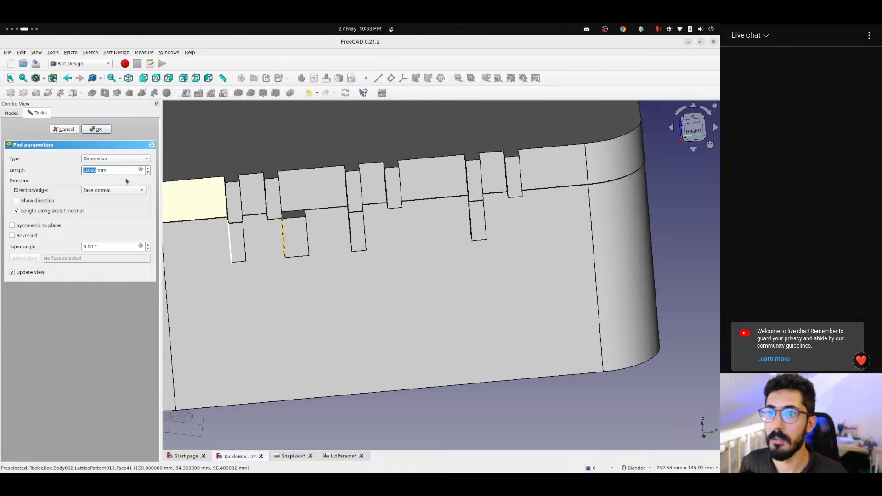
{"action": "left_click", "coordinate": [141, 170]}
{"action": "type", "text": "<"}
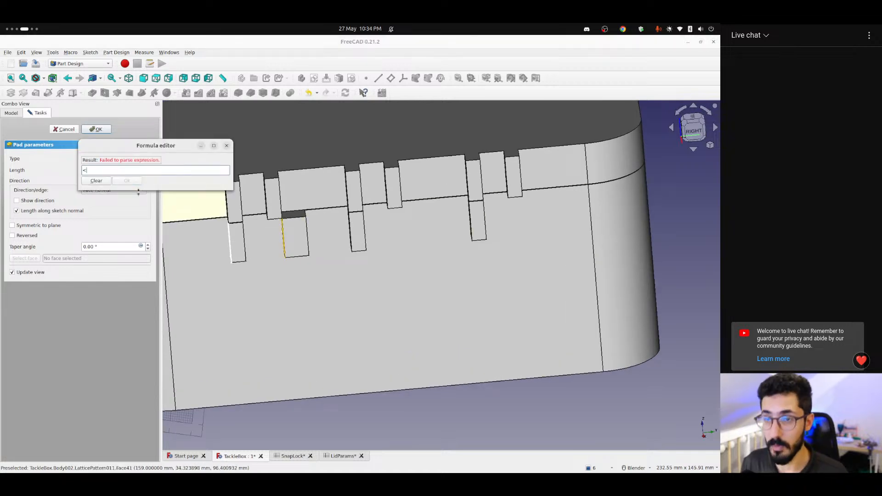
{"action": "type", "text": "<sna"}
{"action": "key", "text": "Down"}
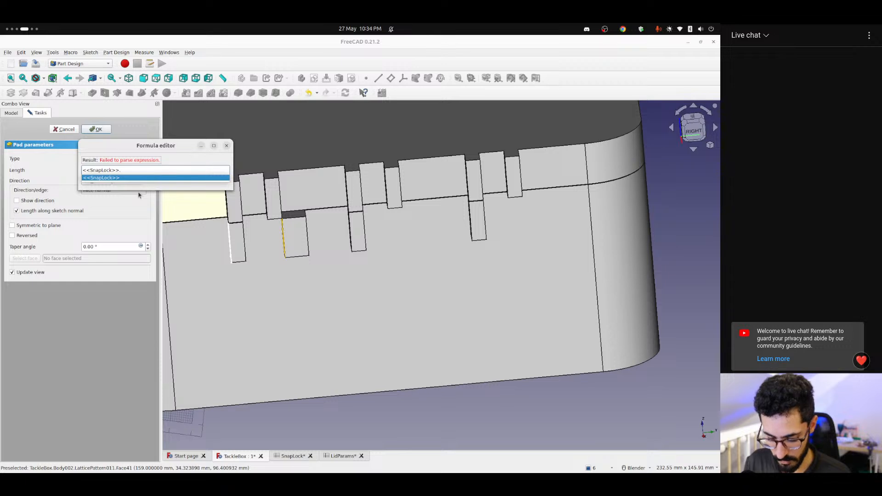
{"action": "type", "text": "hingeWidth"}
{"action": "key", "text": "Return"}
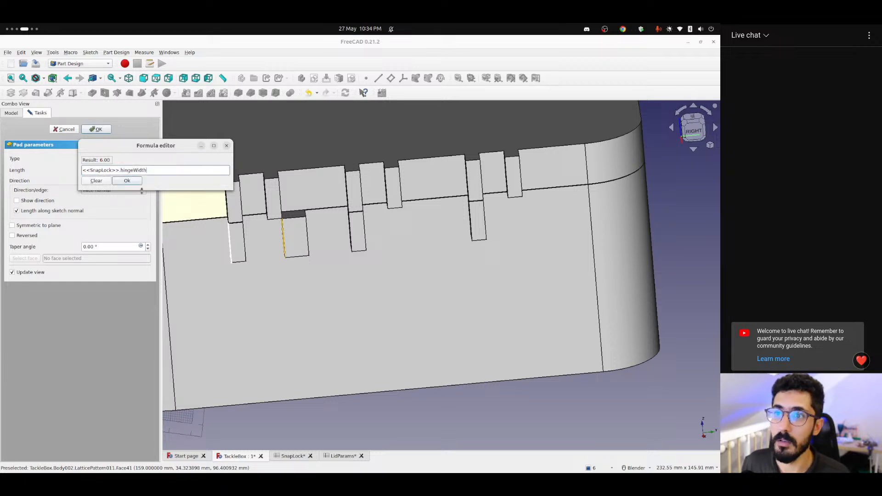
{"action": "left_click", "coordinate": [132, 182]}
{"action": "left_click", "coordinate": [22, 237]}
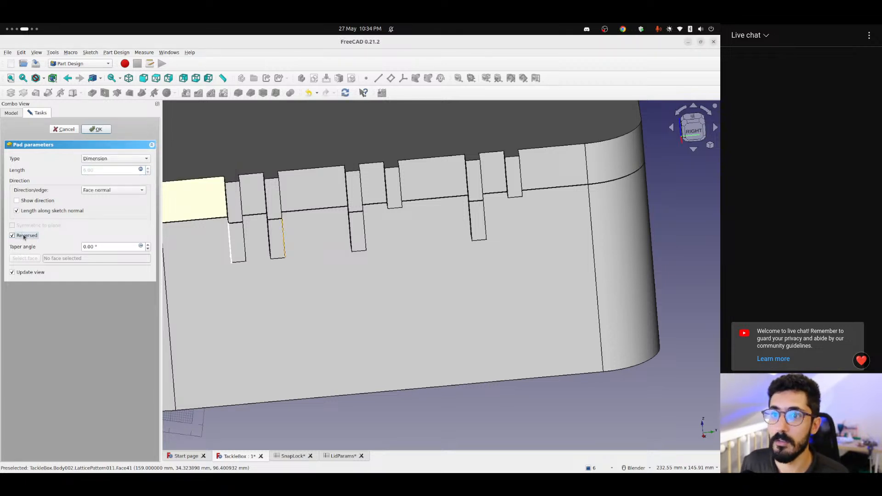
{"action": "key", "text": "Return"}
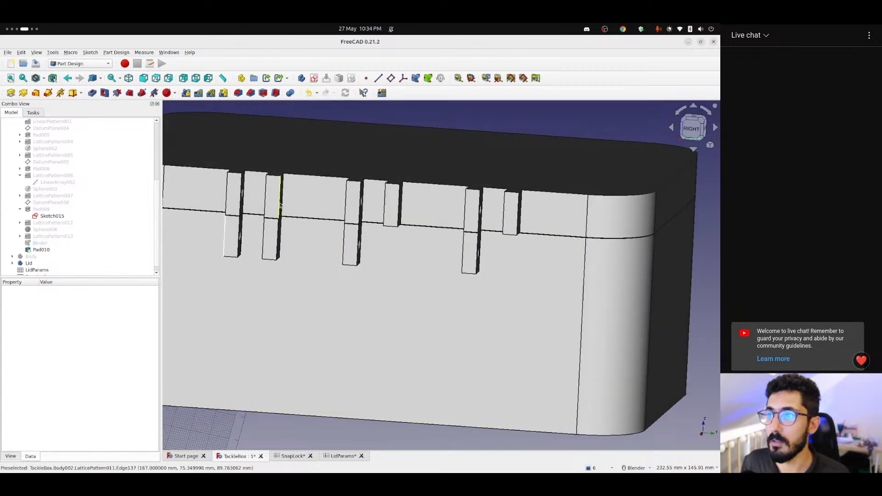
Hide Sketch015 under Pad009 and inspect the new hinge block on the box side
{"action": "scroll", "coordinate": [276, 204], "scroll_direction": "down", "scroll_amount": 5}
{"action": "scroll", "coordinate": [249, 221], "scroll_direction": "up", "scroll_amount": 7}
{"action": "scroll", "coordinate": [292, 208], "scroll_direction": "up", "scroll_amount": 4}
{"action": "mouse_move", "coordinate": [285, 217]}
{"action": "middle_mouse_down"}
{"action": "mouse_move", "coordinate": [356, 222]}
{"action": "mouse_move", "coordinate": [330, 219]}
{"action": "middle_mouse_up"}
{"action": "left_click", "coordinate": [56, 217]}
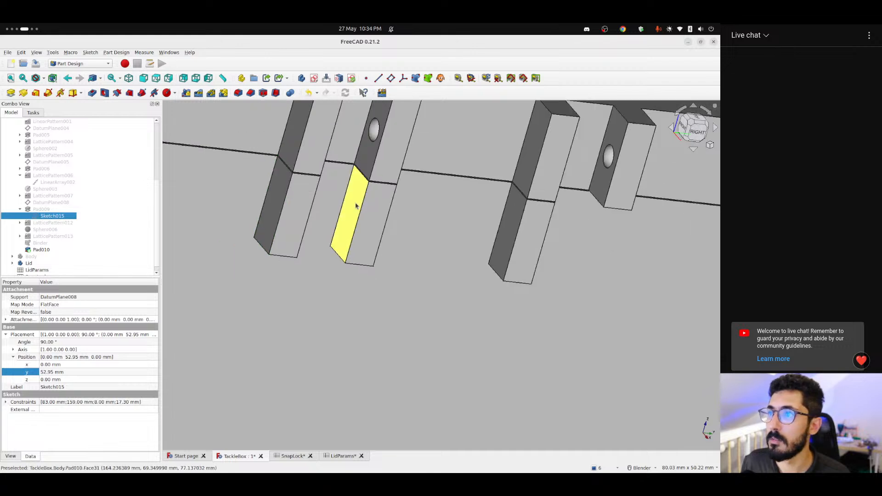
{"action": "scroll", "coordinate": [354, 213], "scroll_direction": "down", "scroll_amount": 6}
{"action": "left_click", "coordinate": [334, 279]}
{"action": "scroll", "coordinate": [353, 238], "scroll_direction": "up", "scroll_amount": 4}
{"action": "scroll", "coordinate": [353, 238], "scroll_direction": "up", "scroll_amount": 1}
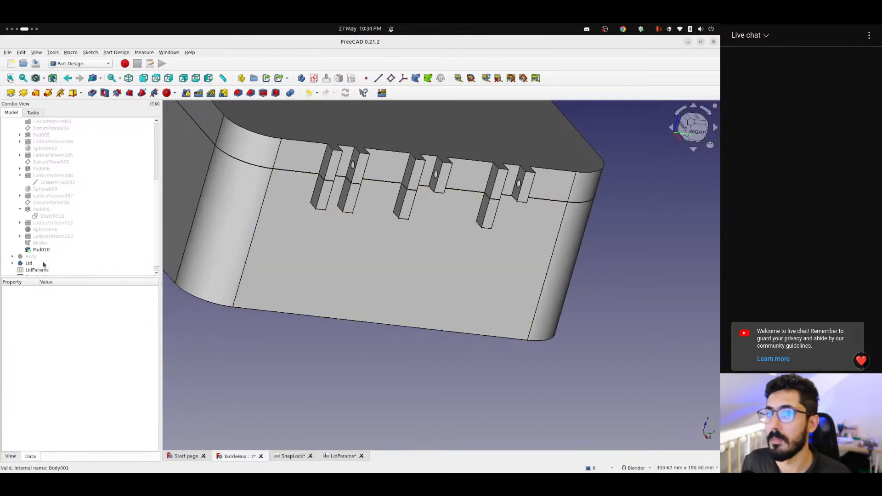
Pattern Pad010 along the box side with a lattice pattern that uses LinearArray004 for the placements
{"action": "left_click", "coordinate": [41, 250]}
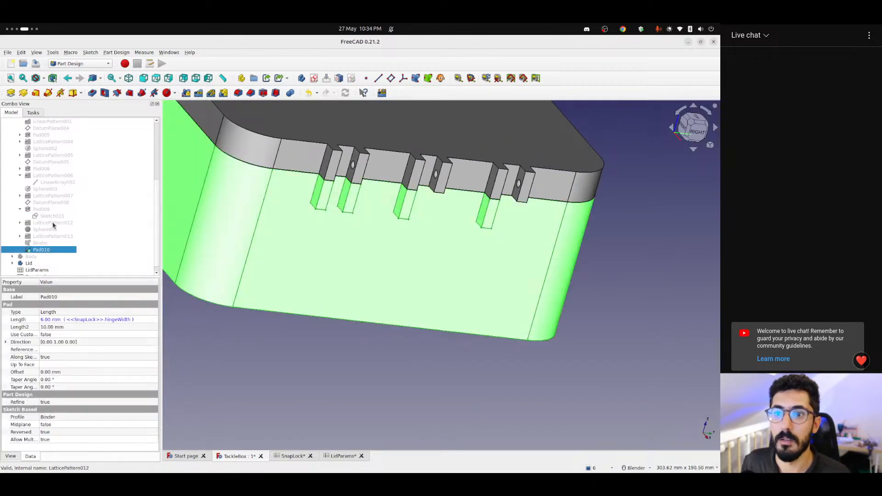
{"action": "left_click", "coordinate": [20, 237]}
{"action": "left_click", "coordinate": [58, 243], "text": "ctrl"}
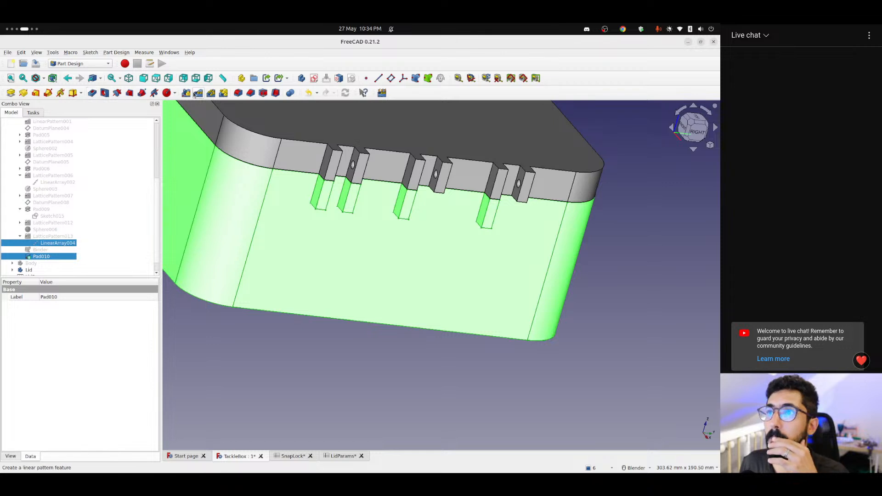
{"action": "left_click", "coordinate": [384, 93]}
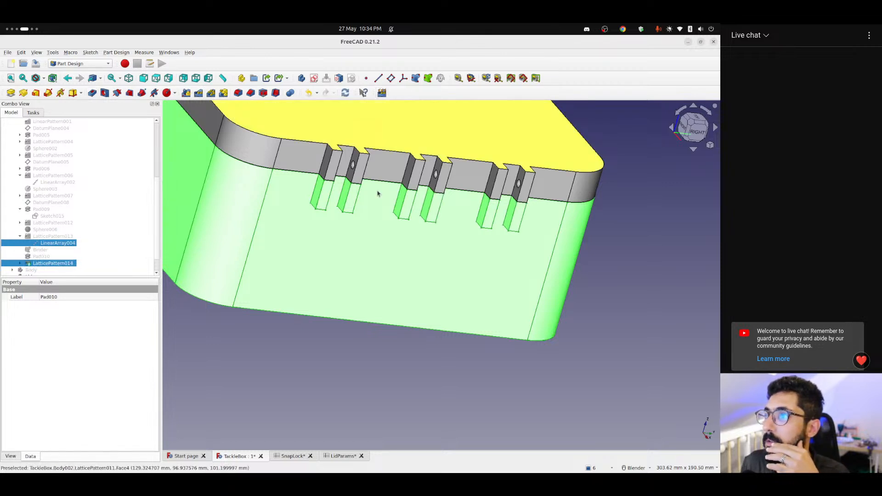
{"action": "left_click", "coordinate": [342, 351]}
{"action": "middle_click_drag", "start_coordinate": [342, 352], "coordinate": [286, 363]}
Set nbOfLocks to 2 in the SnapLock spreadsheet
{"action": "left_click", "coordinate": [284, 457]}
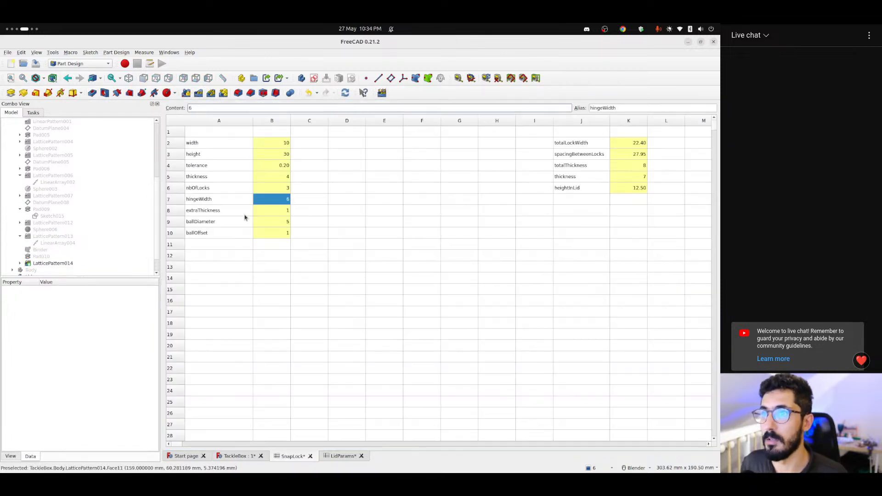
{"action": "left_click", "coordinate": [280, 189]}
{"action": "type", "text": "2"}
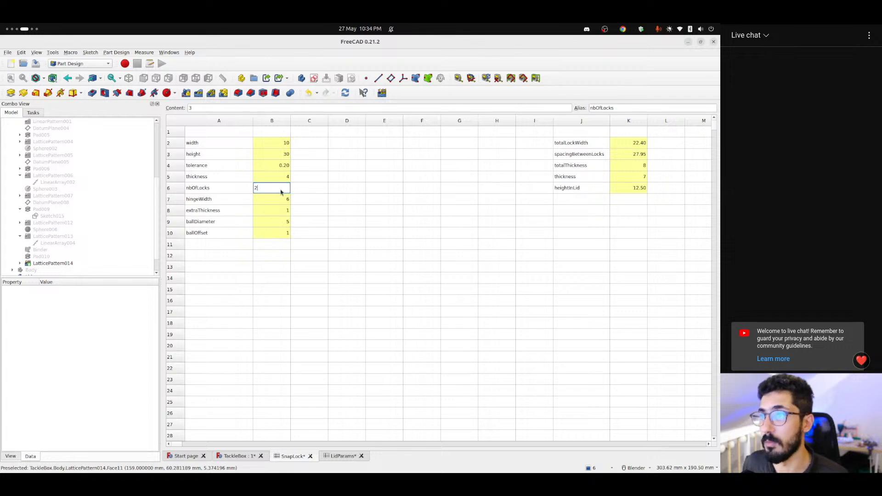
{"action": "key", "text": "Return"}
Examine the patterned hinge blocks on the box side and their alignment with the lid blocks in the TackleBox model
{"action": "left_click", "coordinate": [242, 457]}
{"action": "middle_click_drag", "start_coordinate": [380, 256], "coordinate": [490, 239]}
{"action": "middle_click_drag", "start_coordinate": [494, 267], "coordinate": [484, 285]}
{"action": "key", "text": "3"}
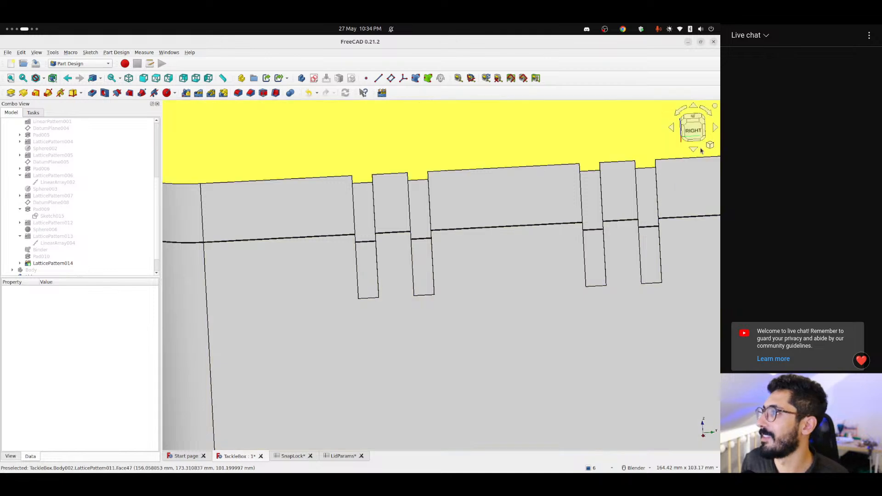
{"action": "middle_click_drag", "start_coordinate": [437, 285], "coordinate": [476, 285]}
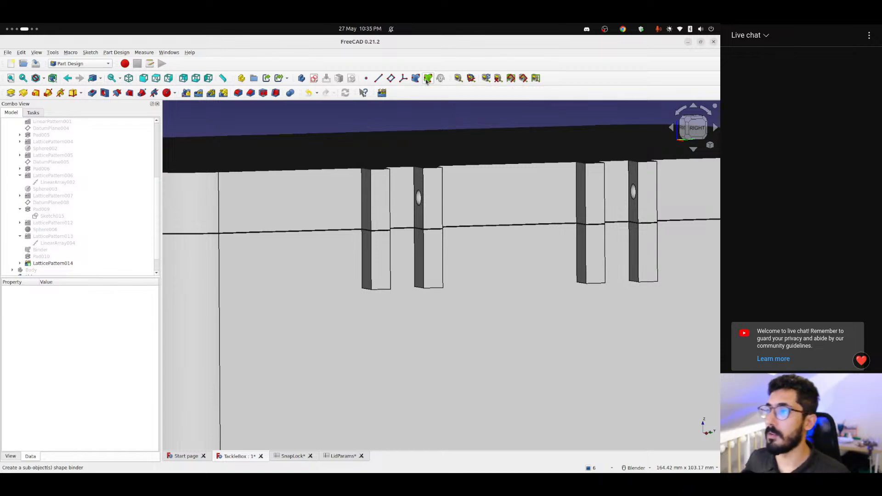
{"action": "mouse_move", "coordinate": [420, 279]}
{"action": "middle_mouse_down"}
{"action": "mouse_move", "coordinate": [315, 293]}
{"action": "mouse_move", "coordinate": [426, 289]}
{"action": "middle_mouse_up"}
{"action": "scroll", "coordinate": [426, 290], "scroll_direction": "down", "scroll_amount": 5}
{"action": "middle_click_drag", "start_coordinate": [346, 280], "coordinate": [411, 301]}
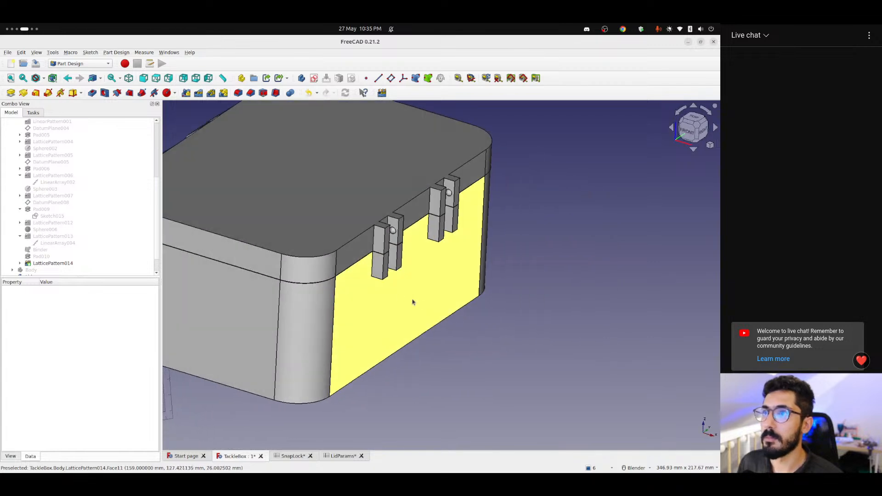
{"action": "scroll", "coordinate": [394, 268], "scroll_direction": "up", "scroll_amount": 3}
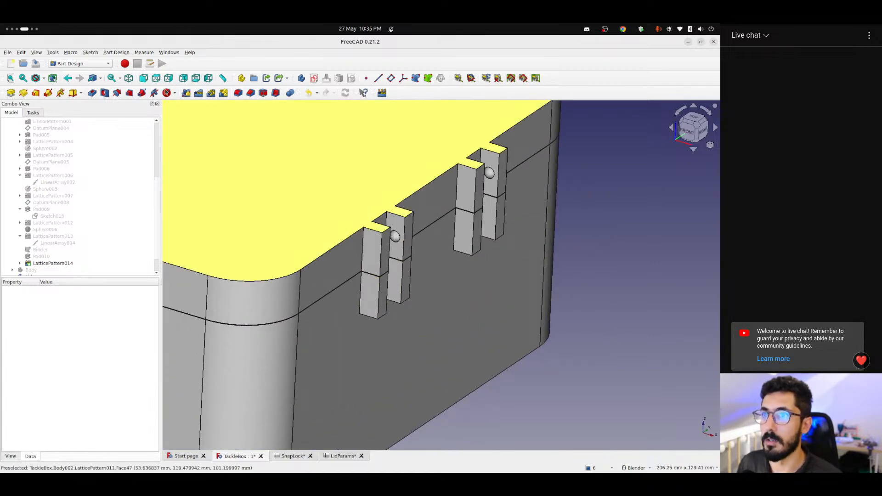
{"action": "middle_click_drag", "start_coordinate": [373, 295], "coordinate": [242, 278]}
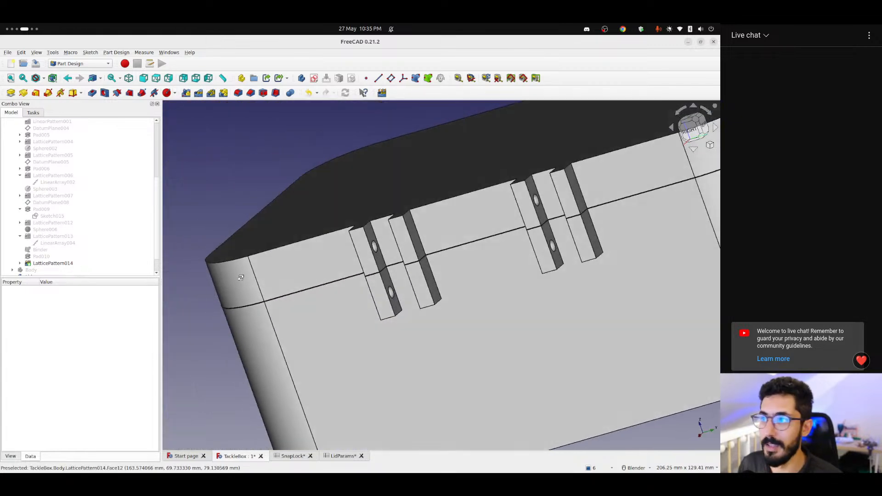
Inspect Sphere006 and its properties by toggling its visibility, and restore the display of LatticePattern014
{"action": "left_click", "coordinate": [50, 243]}
{"action": "left_click", "coordinate": [44, 230]}
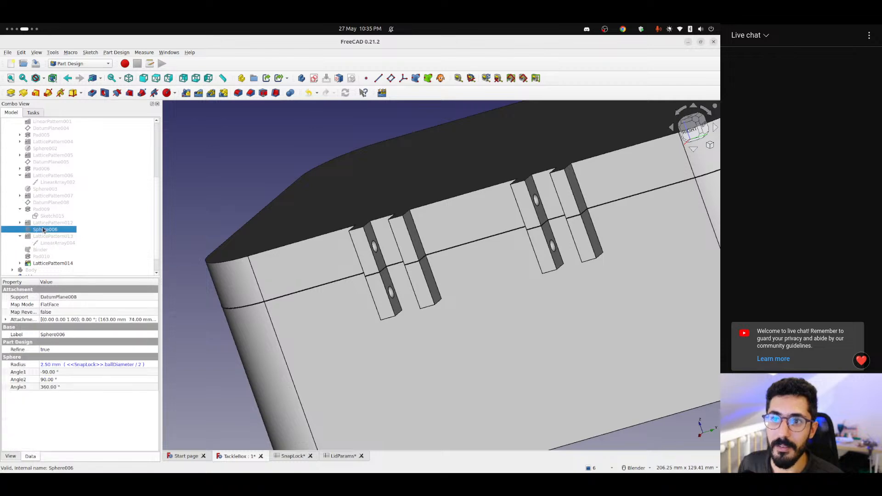
{"action": "key", "text": "space"}
{"action": "key", "text": "space"}
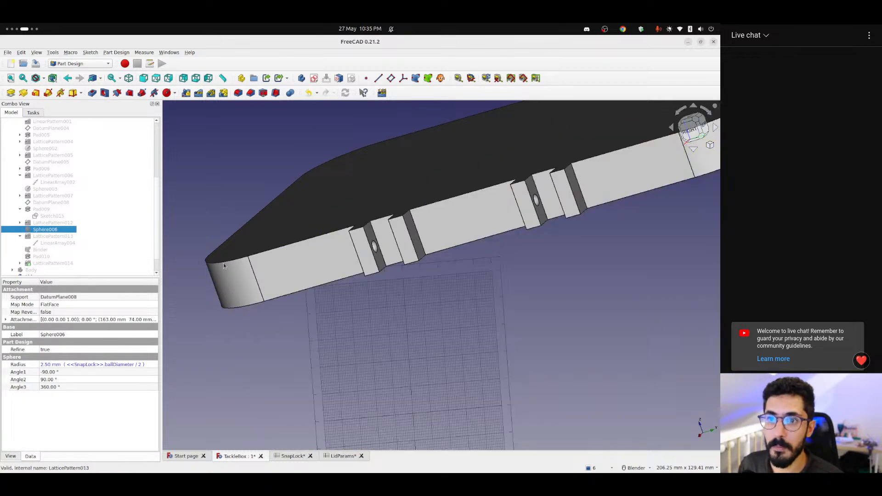
{"action": "left_click", "coordinate": [53, 263]}
{"action": "scroll", "coordinate": [382, 291], "scroll_direction": "down", "scroll_amount": 4}
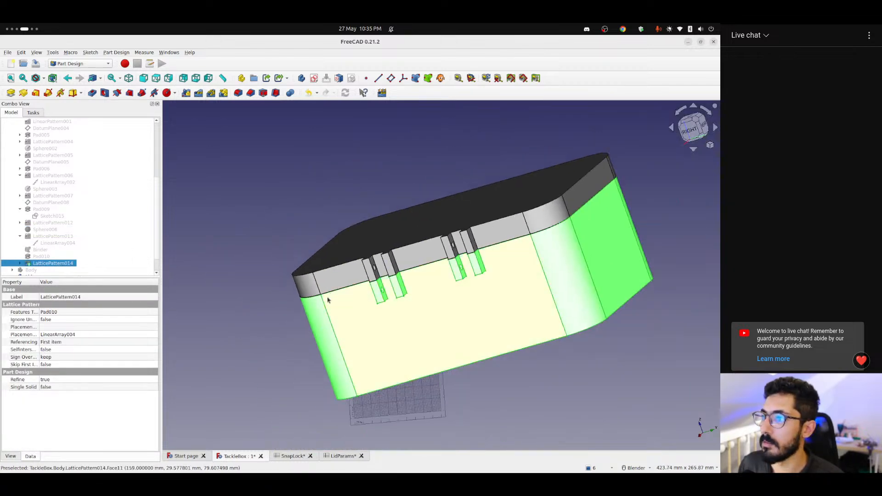
{"action": "left_click", "coordinate": [33, 230]}
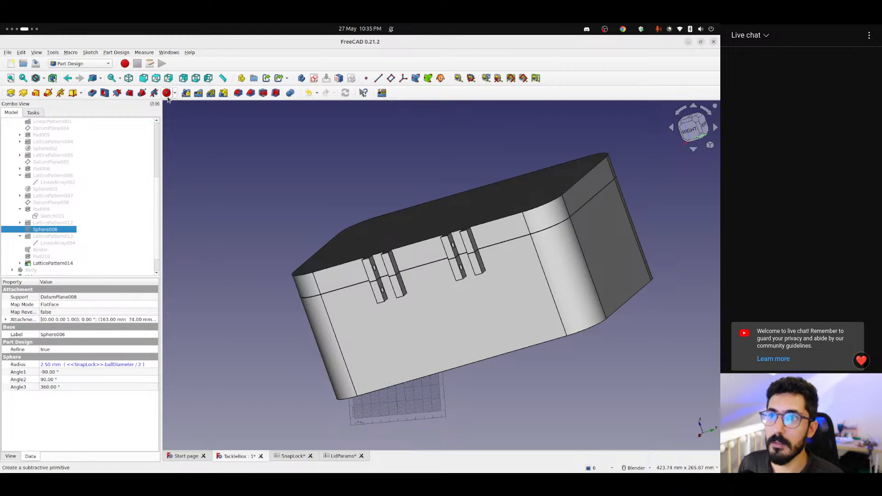
{"action": "left_click", "coordinate": [191, 248]}
{"action": "scroll", "coordinate": [313, 226], "scroll_direction": "down", "scroll_amount": 3}
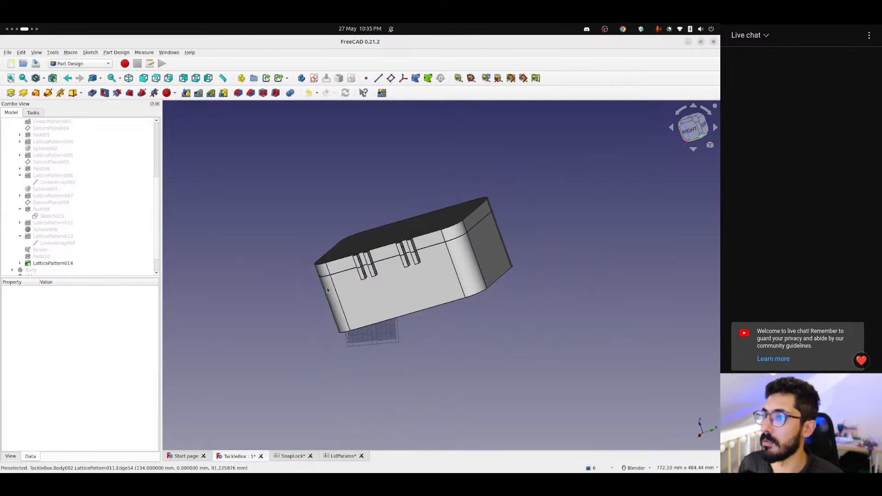
{"action": "middle_click_drag", "start_coordinate": [313, 226], "coordinate": [267, 281]}
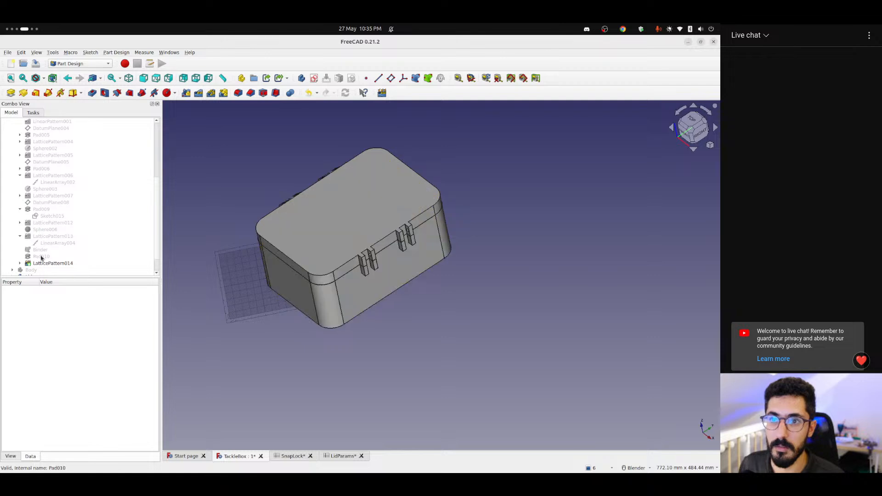
Show DatumPlane008 and check where it crosses the first hinge block
{"action": "left_click", "coordinate": [39, 203]}
{"action": "key", "text": "space"}
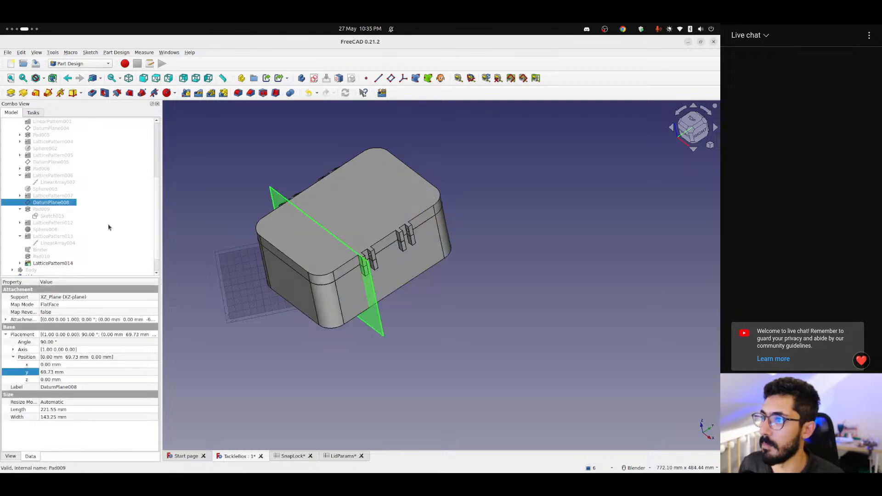
{"action": "left_click", "coordinate": [336, 353]}
{"action": "scroll", "coordinate": [401, 293], "scroll_direction": "up", "scroll_amount": 5}
{"action": "scroll", "coordinate": [337, 275], "scroll_direction": "down", "scroll_amount": 6}
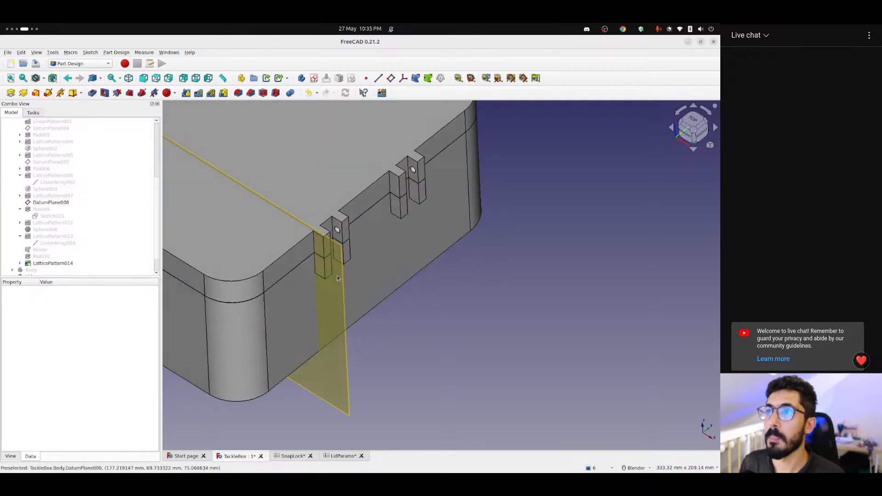
Start a subtractive sphere and attach it to DatumPlane008 with the XY on plane mode
{"action": "left_click", "coordinate": [167, 93]}
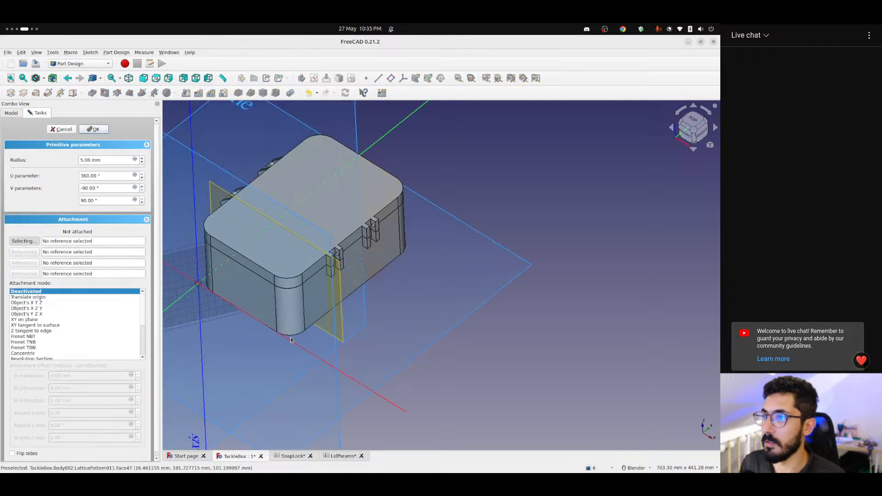
{"action": "left_click", "coordinate": [328, 294]}
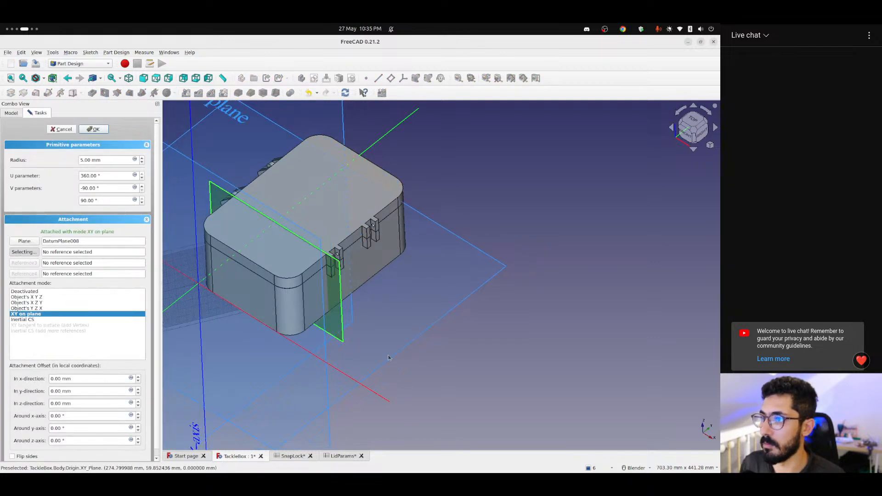
{"action": "scroll", "coordinate": [329, 298], "scroll_direction": "down", "scroll_amount": 1}
{"action": "scroll", "coordinate": [329, 298], "scroll_direction": "down", "scroll_amount": 1}
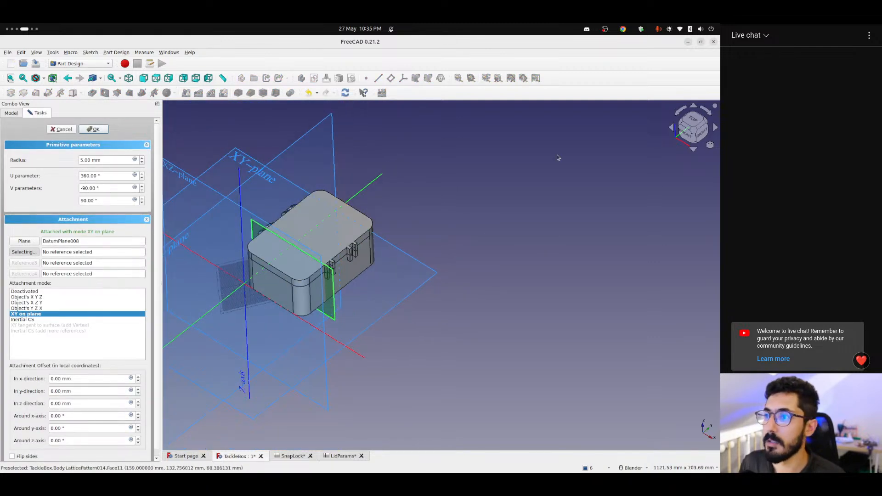
{"action": "left_click", "coordinate": [695, 120]}
{"action": "scroll", "coordinate": [356, 358], "scroll_direction": "up", "scroll_amount": 3}
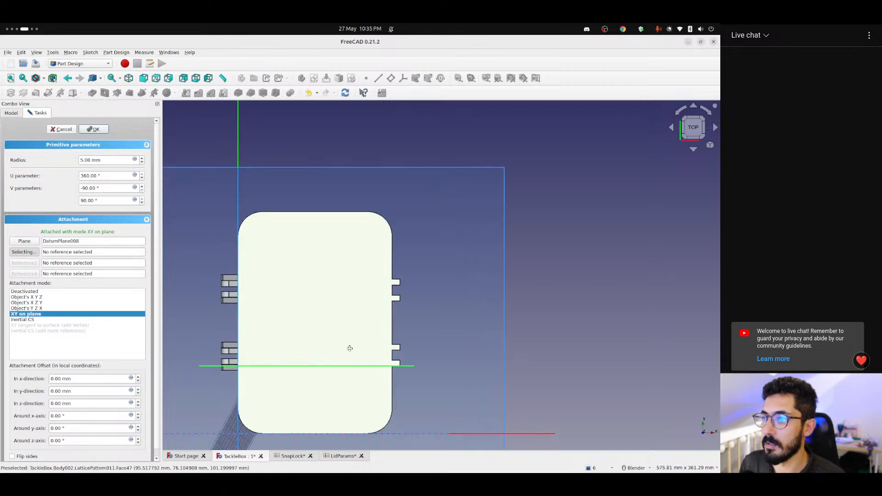
{"action": "scroll", "coordinate": [406, 299], "scroll_direction": "up", "scroll_amount": 3}
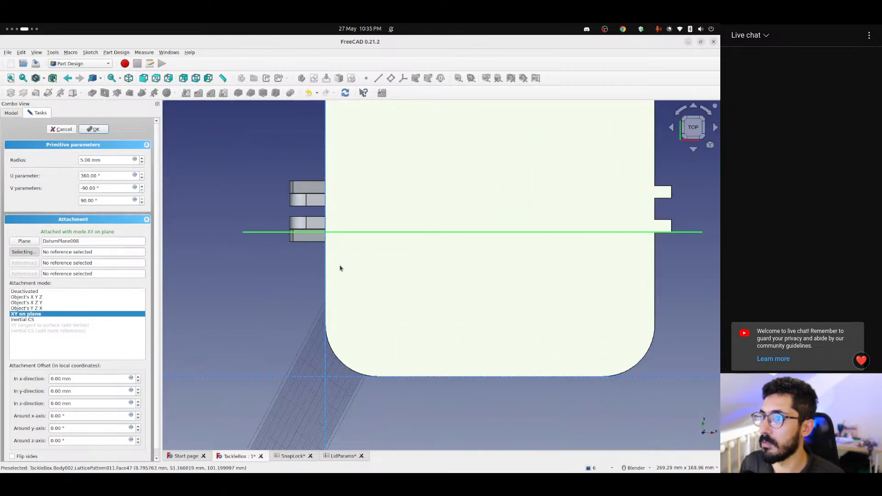
{"action": "middle_click_drag", "start_coordinate": [339, 268], "coordinate": [379, 270]}
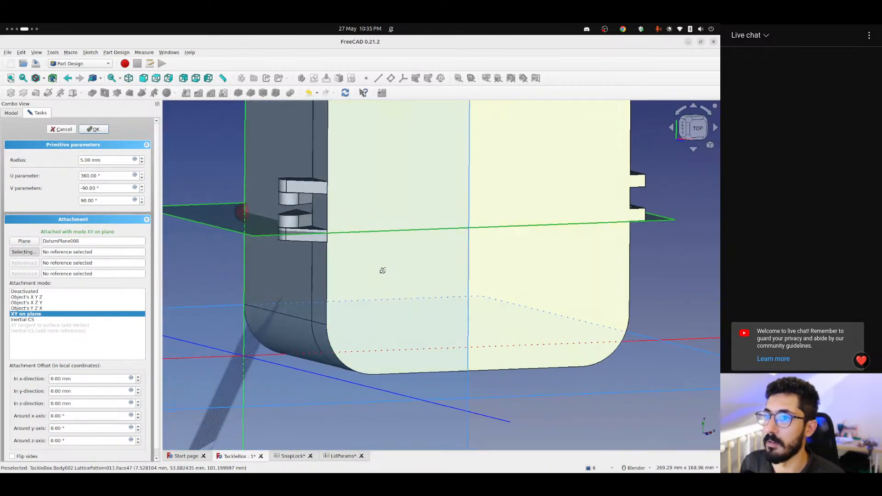
Open a formula for the sphere's x-direction attachment offset and enter <<SnapLock>>.totalWidth
{"action": "left_click", "coordinate": [79, 389]}
{"action": "scroll", "coordinate": [78, 389], "scroll_direction": "up", "scroll_amount": 1}
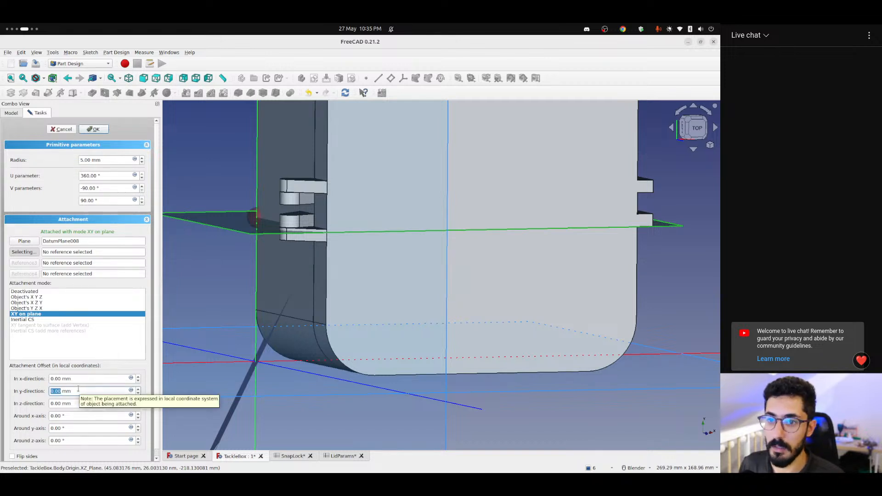
{"action": "key", "text": "shift+Tab"}
{"action": "key", "text": "Up"}
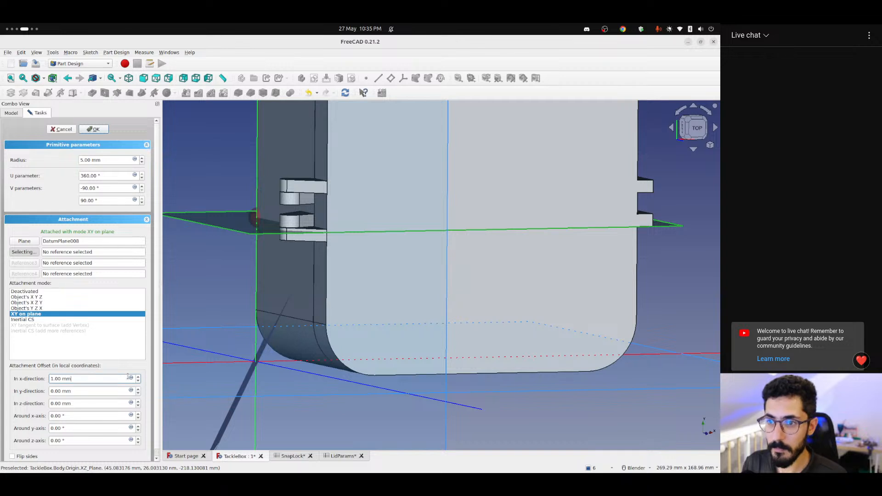
{"action": "left_click", "coordinate": [131, 378]}
{"action": "type", "text": "<<"}
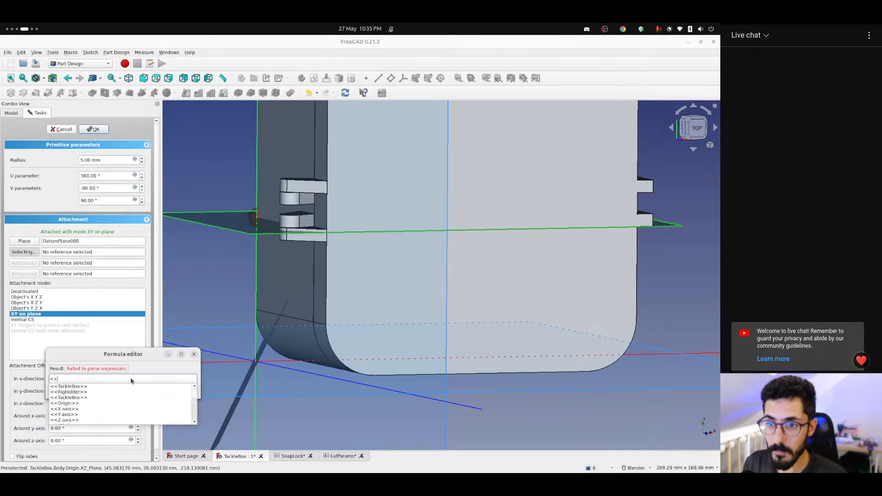
{"action": "type", "text": "SnapLock>>.tot"}
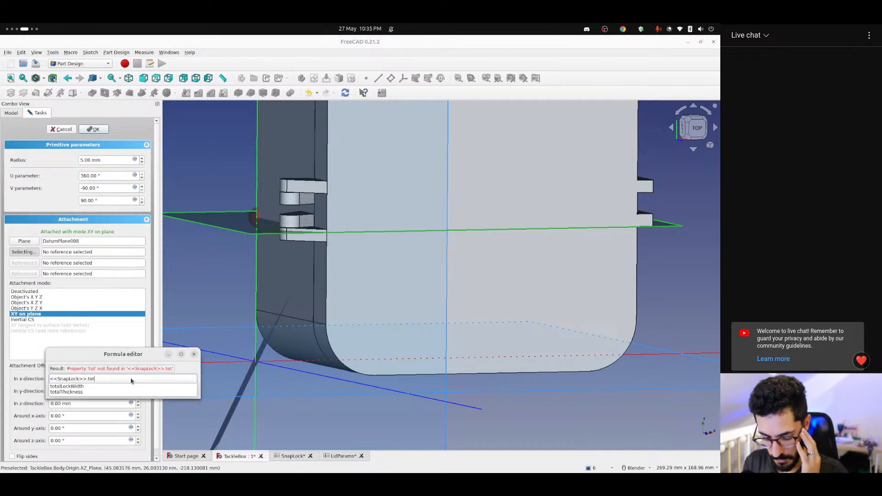
{"action": "type", "text": "alWi"}
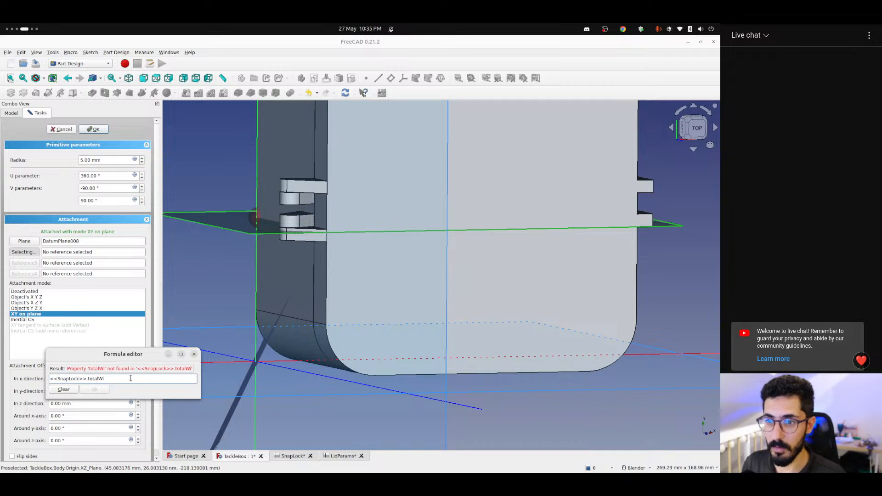
{"action": "type", "text": "dth"}
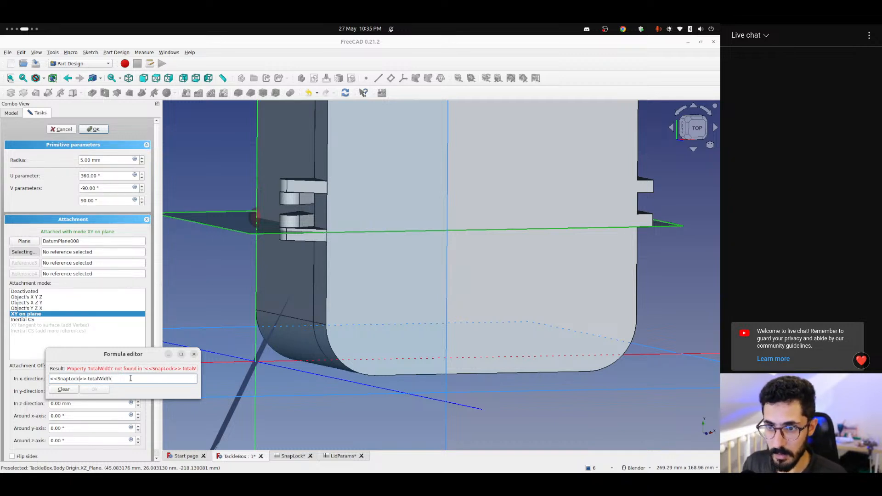
Change the spreadsheet reference in the x-direction offset formula so it reads <<TackleBox>>.totalWidth
{"action": "key", "text": "ctrl+shift+Left"}
{"action": "type", "text": "Takcl"}
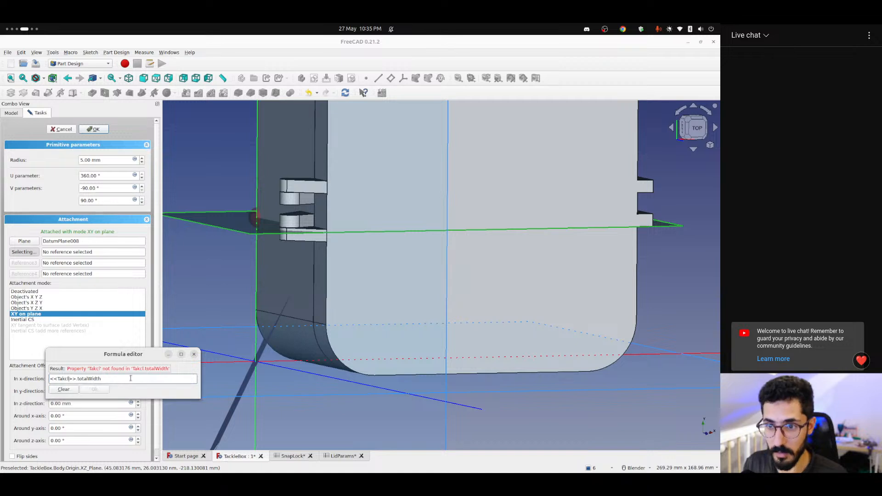
{"action": "type", "text": "eBox"}
{"action": "key", "text": "BackSpace"}
{"action": "key", "text": "BackSpace"}
{"action": "key", "text": "BackSpace"}
{"action": "key", "text": "BackSpace"}
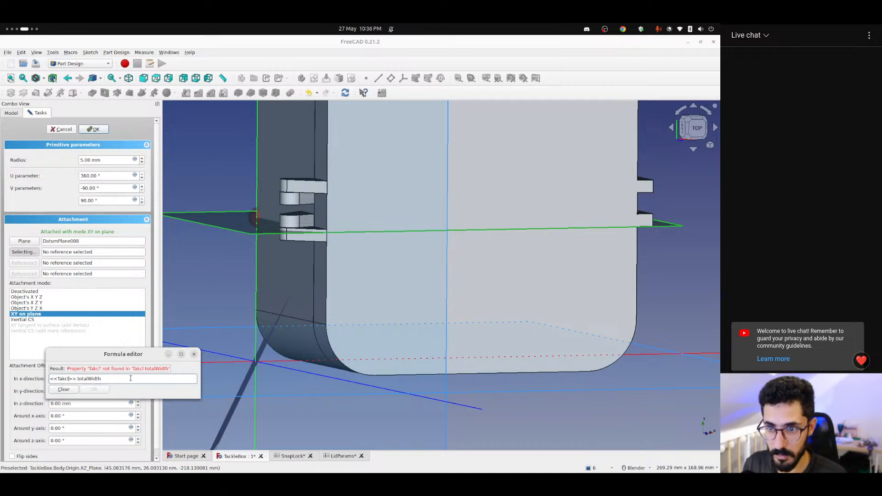
{"action": "key", "text": "BackSpace"}
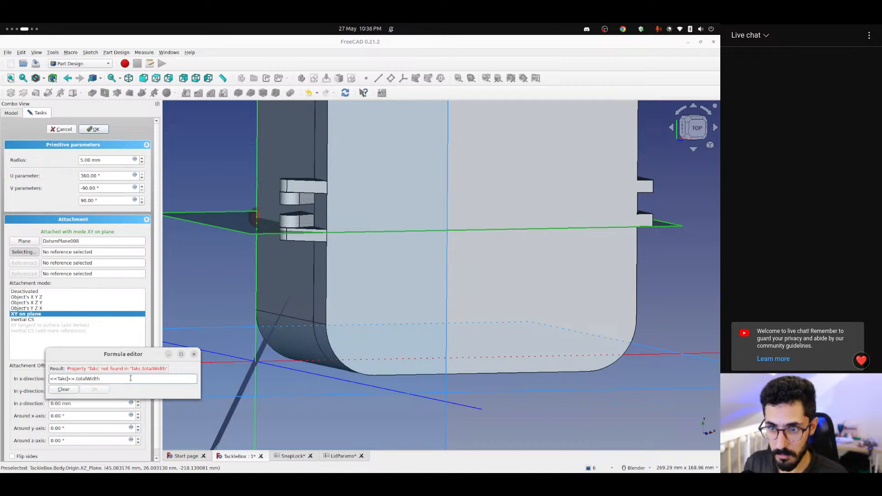
{"action": "key", "text": "BackSpace"}
{"action": "key", "text": "BackSpace"}
{"action": "type", "text": "ckleBox>>.totalWidth"}
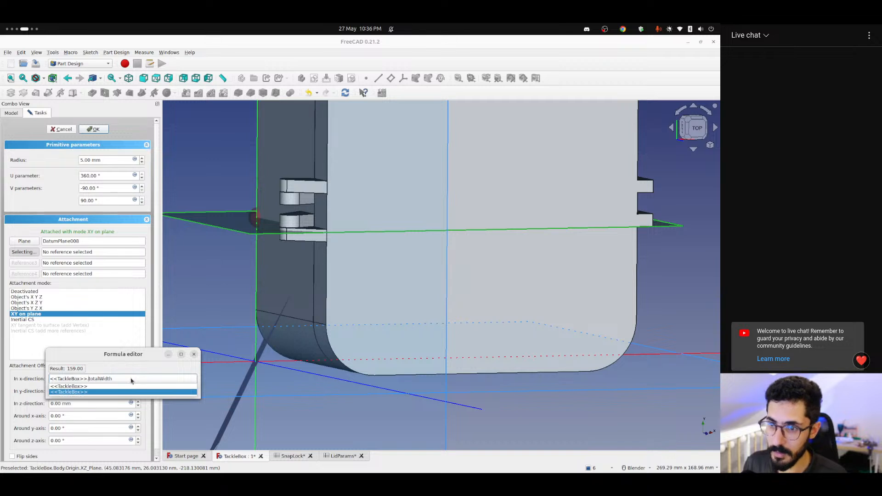
Add + <<SnapLock>>.totalThickness / 2 to the x-direction offset formula and apply it
{"action": "type", "text": " +"}
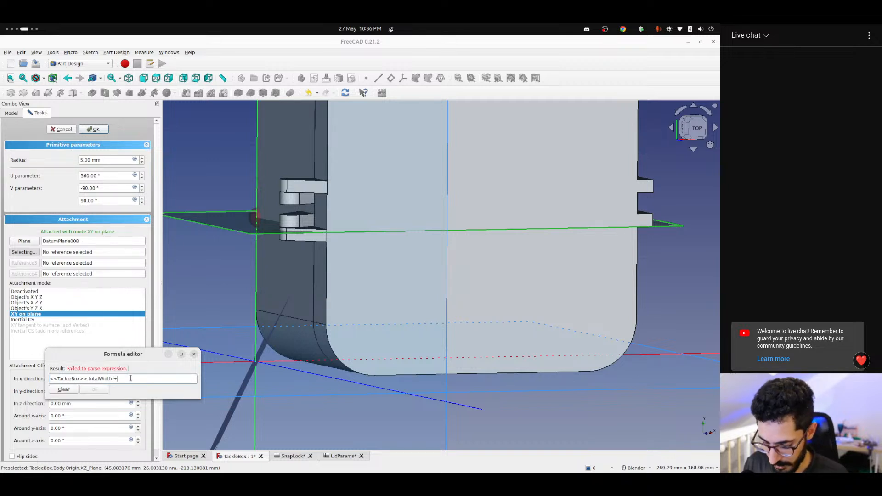
{"action": "type", "text": " <<snap"}
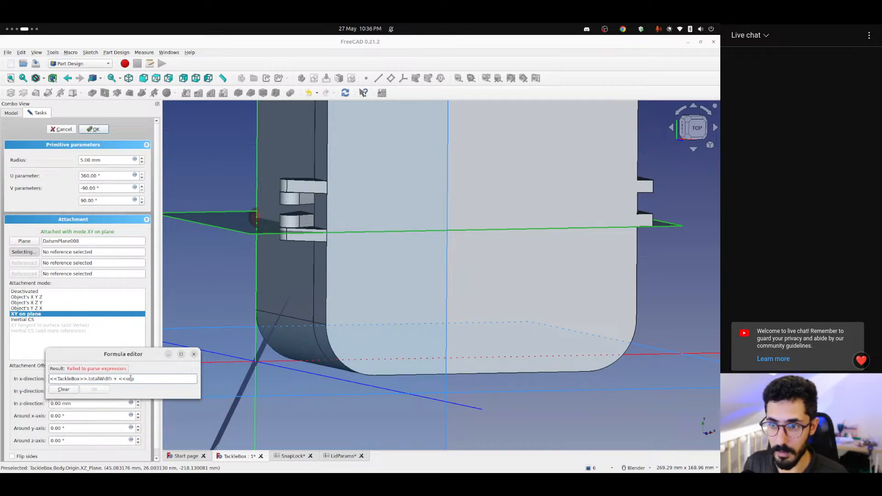
{"action": "key", "text": "Down"}
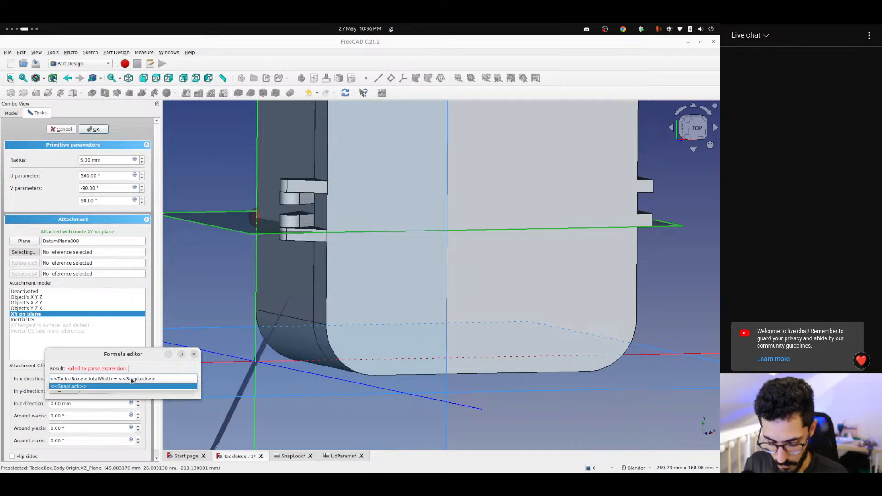
{"action": "type", "text": "totalThickness"}
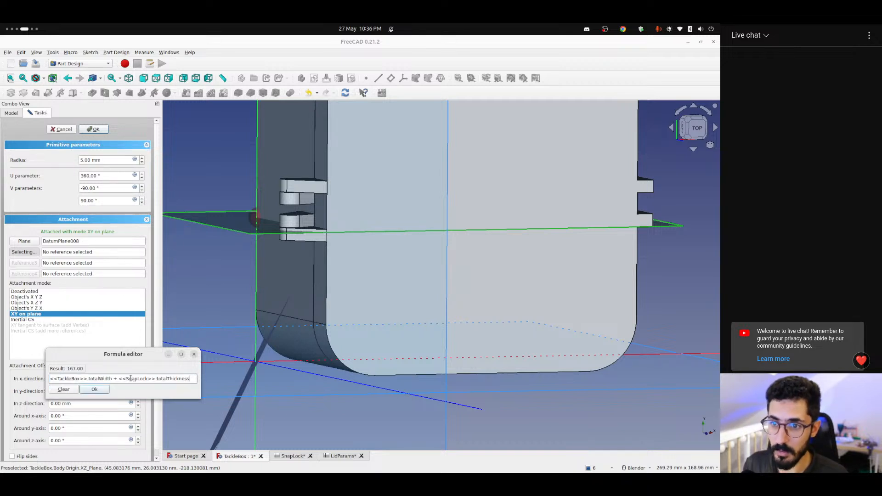
{"action": "type", "text": " / 2"}
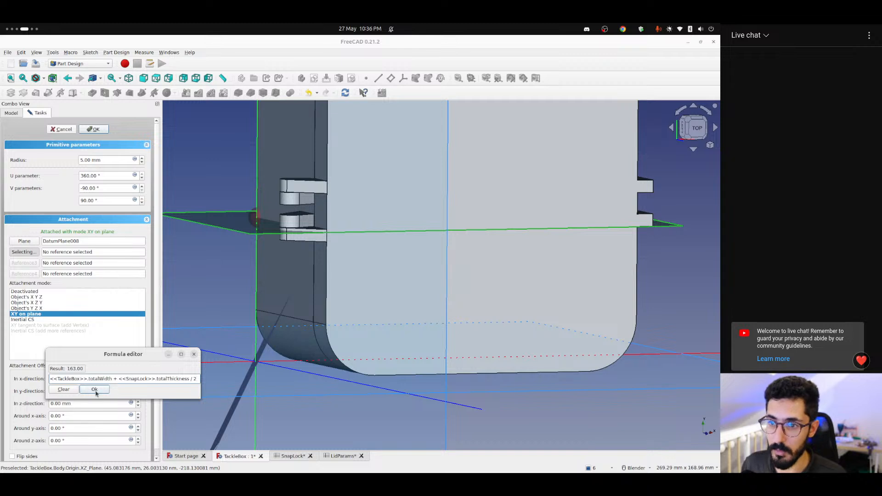
{"action": "left_click", "coordinate": [94, 390]}
Drive the subtractive sphere's radius with a formula that halves the ball parameter of the SnapLock spreadsheet
{"action": "left_click", "coordinate": [694, 129]}
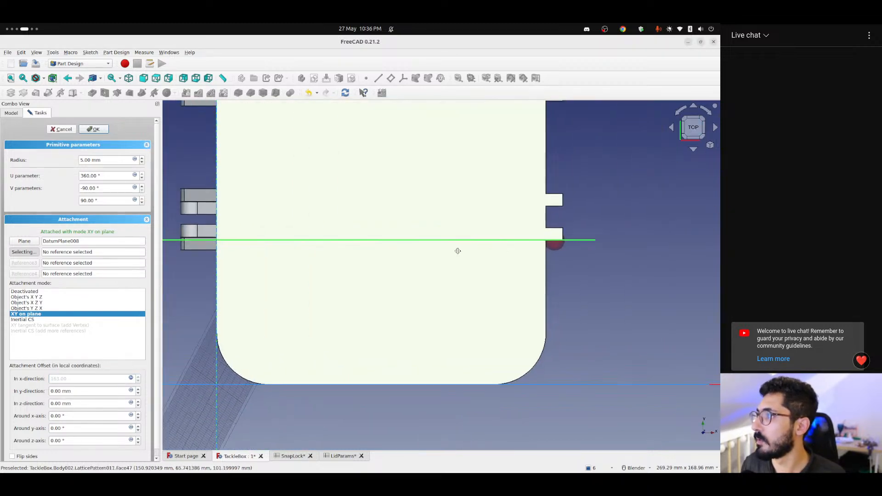
{"action": "scroll", "coordinate": [457, 250], "scroll_direction": "up", "scroll_amount": 5}
{"action": "left_click", "coordinate": [133, 160]}
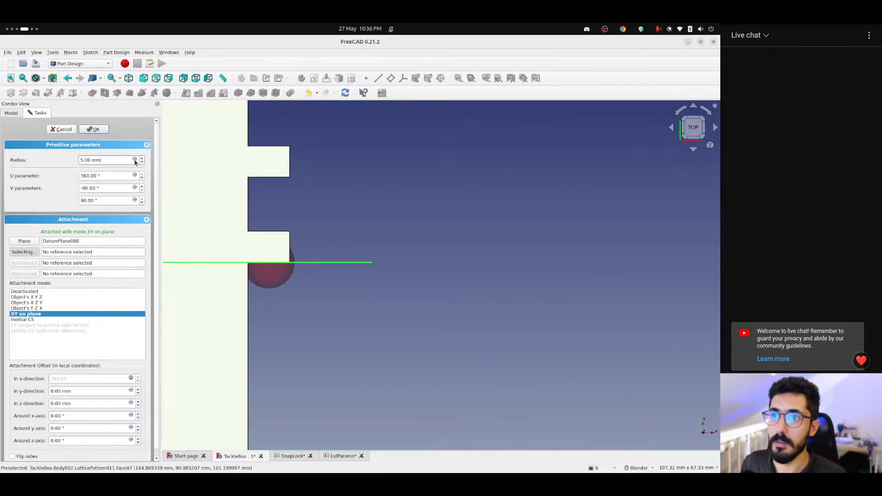
{"action": "key", "text": "equal"}
{"action": "type", "text": "<<"}
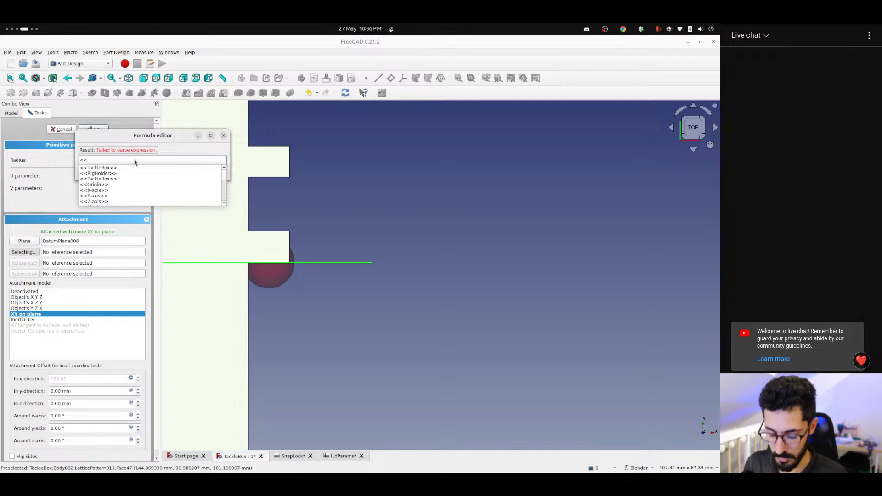
{"action": "type", "text": "Snap"}
{"action": "key", "text": "Down"}
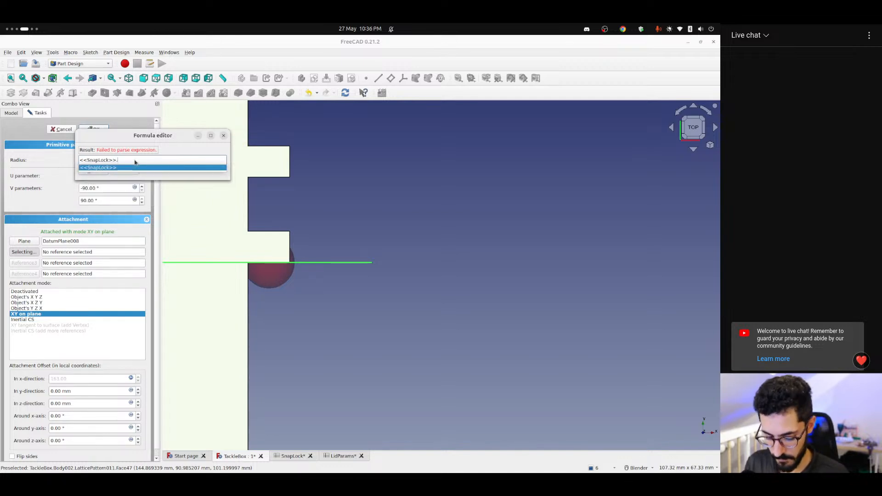
{"action": "type", "text": "B"}
{"action": "key", "text": "Down"}
{"action": "type", "text": "/2"}
{"action": "key", "text": "Return"}
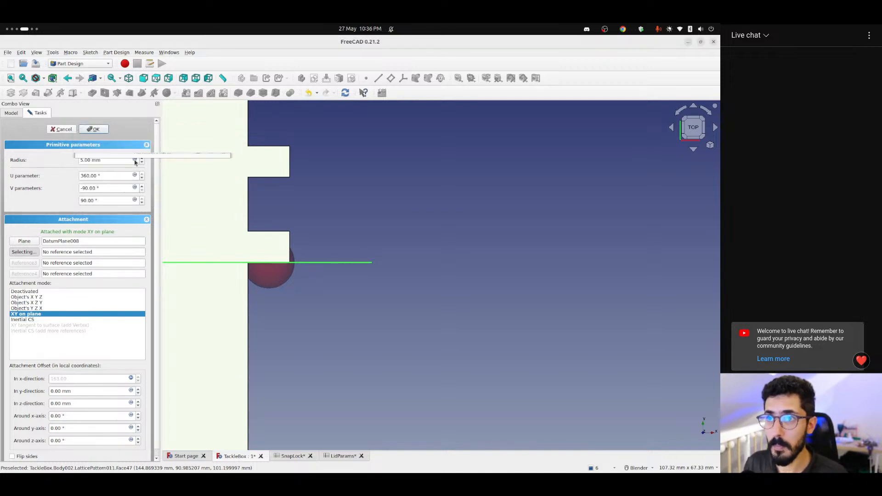
Try a z-direction attachment offset of -2 mm to test which way the sphere moves relative to the hinge blocks
{"action": "scroll", "coordinate": [311, 214], "scroll_direction": "up", "scroll_amount": 2}
{"action": "middle_click_drag", "start_coordinate": [281, 219], "coordinate": [373, 245], "text": "shift"}
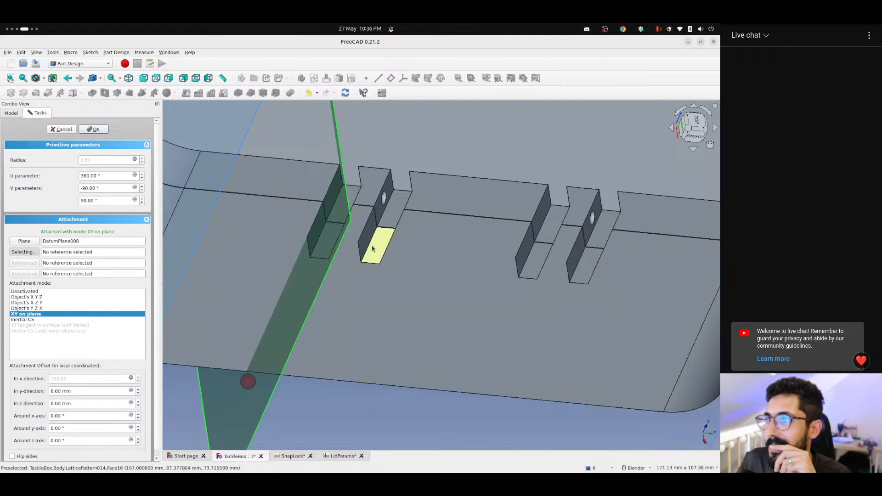
{"action": "middle_click_drag", "start_coordinate": [344, 250], "coordinate": [319, 243]}
{"action": "key", "text": "3"}
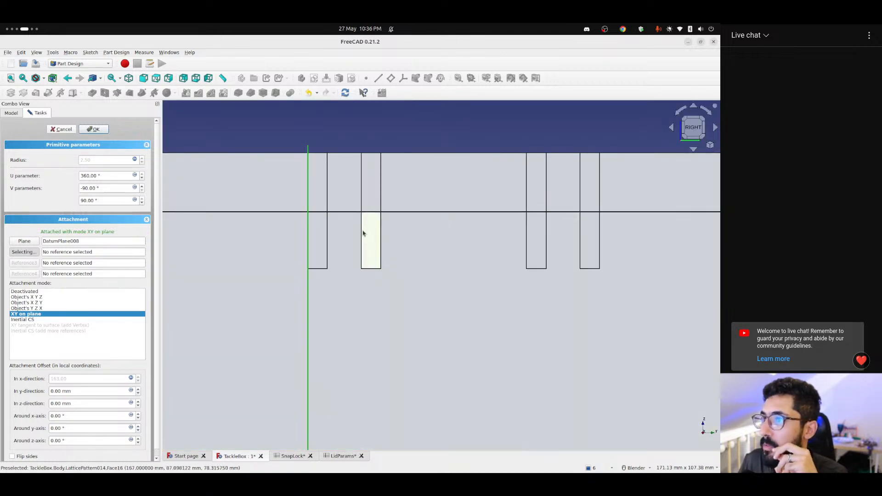
{"action": "scroll", "coordinate": [363, 236], "scroll_direction": "down", "scroll_amount": 3}
{"action": "scroll", "coordinate": [361, 236], "scroll_direction": "up", "scroll_amount": 1}
{"action": "middle_click_drag", "start_coordinate": [360, 247], "coordinate": [344, 225], "text": "shift"}
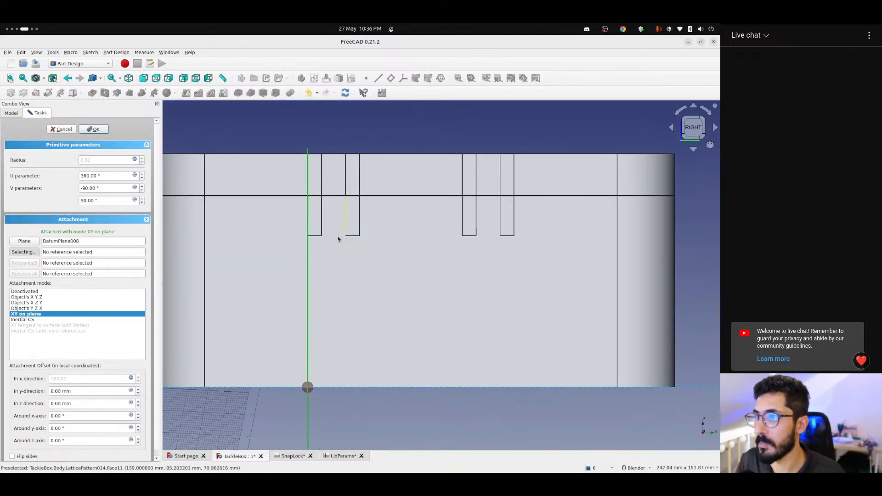
{"action": "left_click", "coordinate": [66, 404]}
{"action": "scroll", "coordinate": [65, 404], "scroll_direction": "up", "scroll_amount": 1}
{"action": "scroll", "coordinate": [65, 404], "scroll_direction": "up", "scroll_amount": 1}
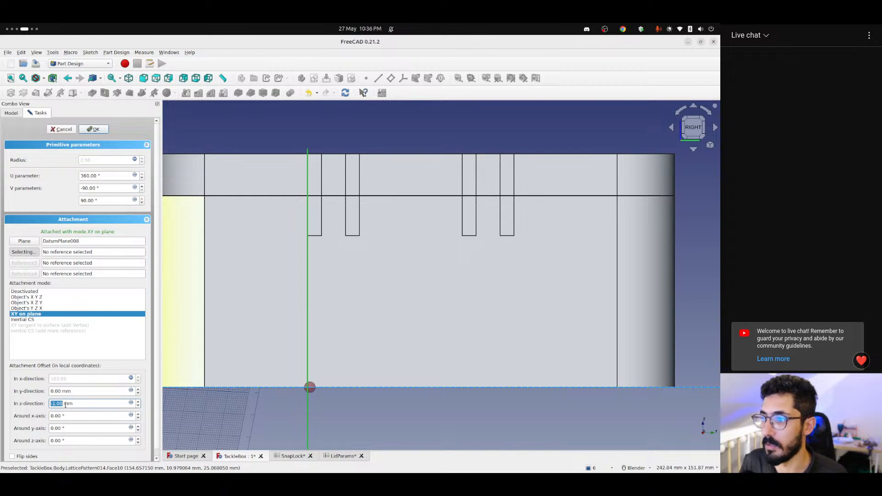
Open a formula for the sphere's z-direction offset and enter -<<SnapLock>>.totalLockWidth +
{"action": "left_click", "coordinate": [130, 402]}
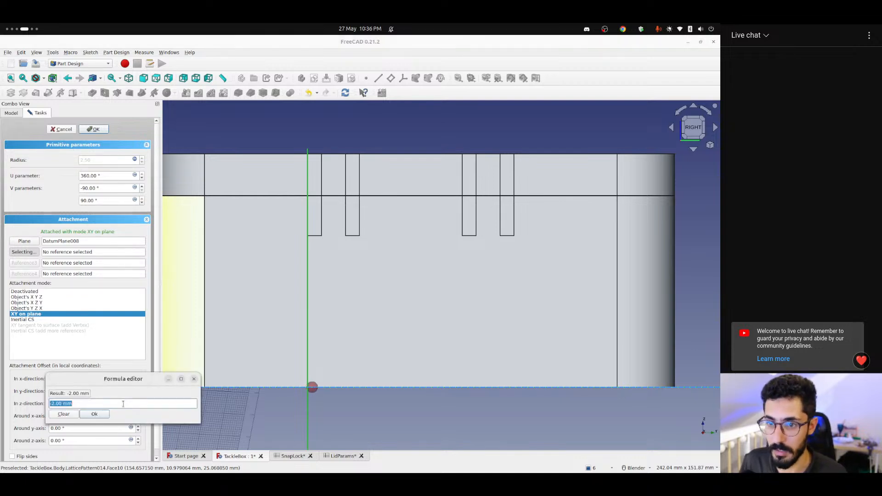
{"action": "type", "text": "-<<SnapLock>>."}
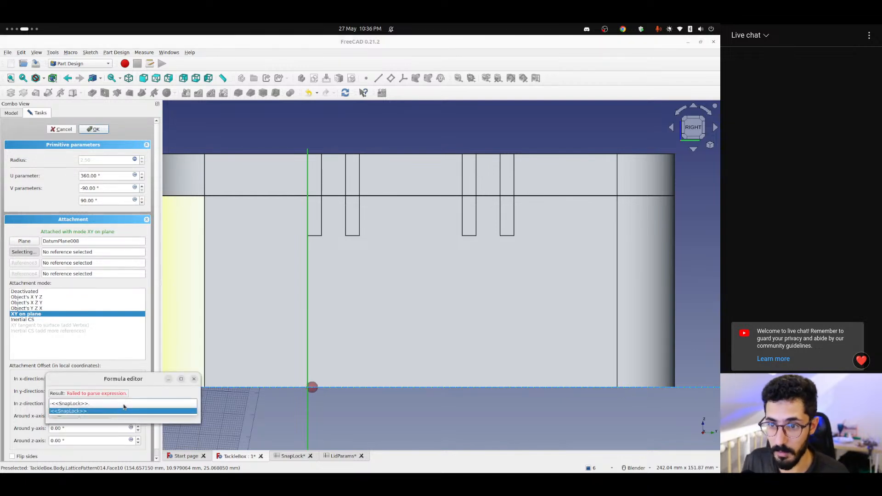
{"action": "type", "text": "tota"}
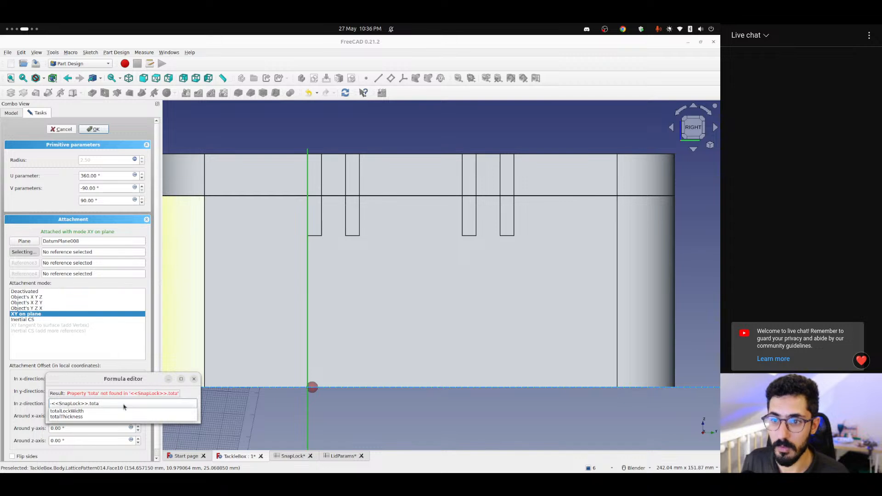
{"action": "key", "text": "Down"}
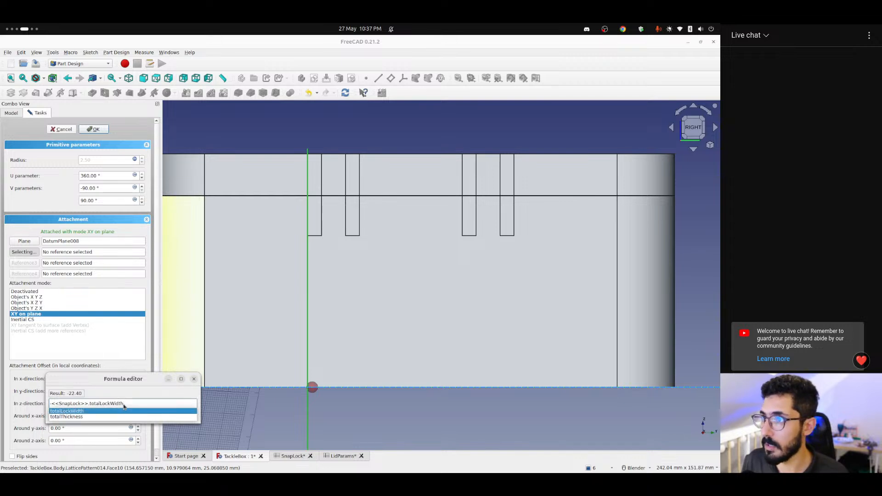
{"action": "key", "text": "Return"}
{"action": "type", "text": "+ "}
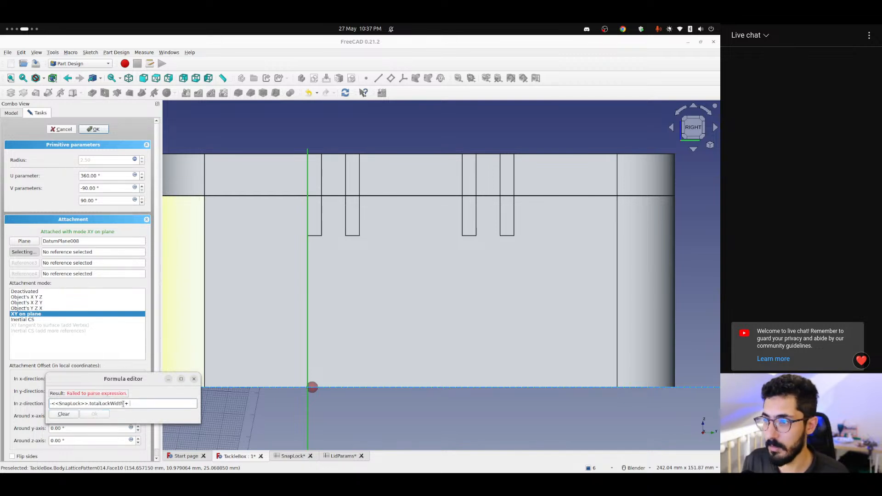
Complete the z-direction offset formula with <<SnapLock>>.hingeWidth and apply it
{"action": "type", "text": "<<SnapLock>>."}
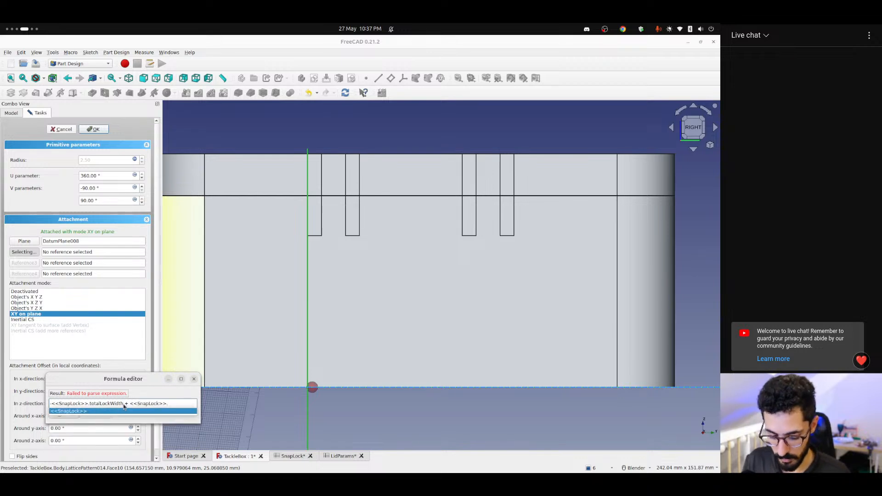
{"action": "type", "text": "hind"}
{"action": "key", "text": "BackSpace"}
{"action": "key", "text": "BackSpace"}
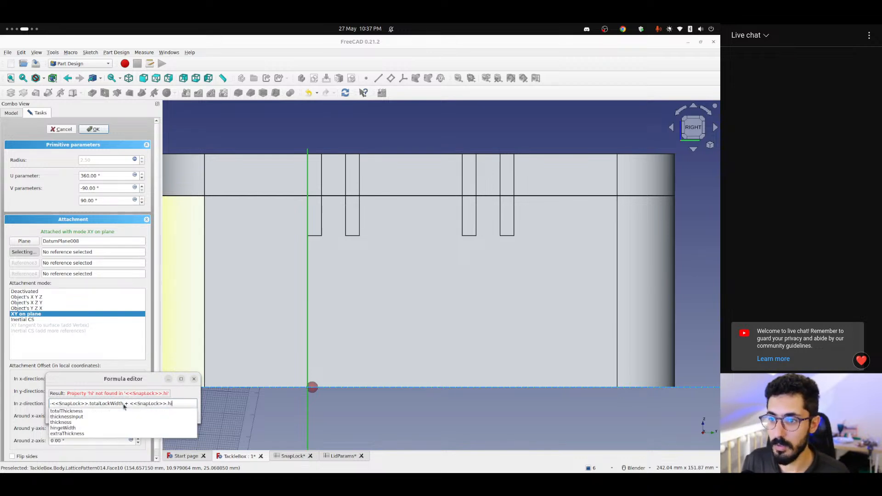
{"action": "key", "text": "Down"}
{"action": "key", "text": "Down"}
{"action": "key", "text": "Down"}
{"action": "key", "text": "Down"}
{"action": "key", "text": "Return"}
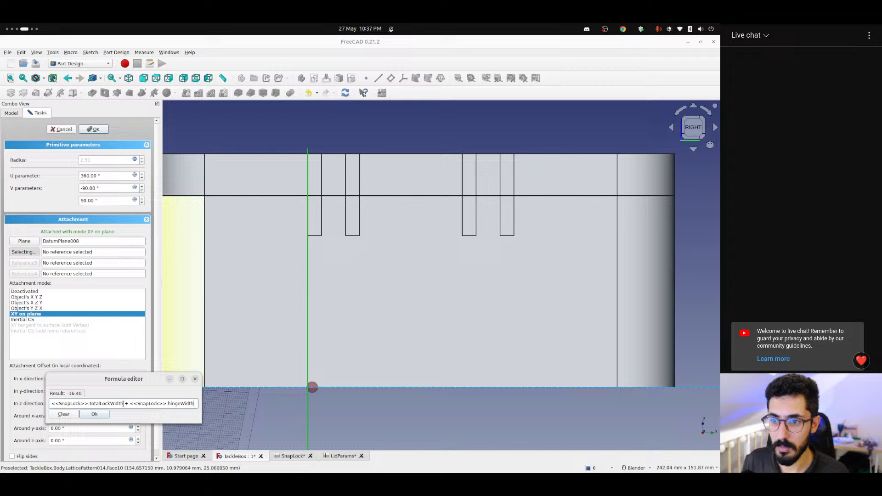
{"action": "left_click", "coordinate": [94, 414]}
Raise the sphere's y-direction offset stepwise to 78 mm to try its height against the second hinge block
{"action": "left_click", "coordinate": [82, 390]}
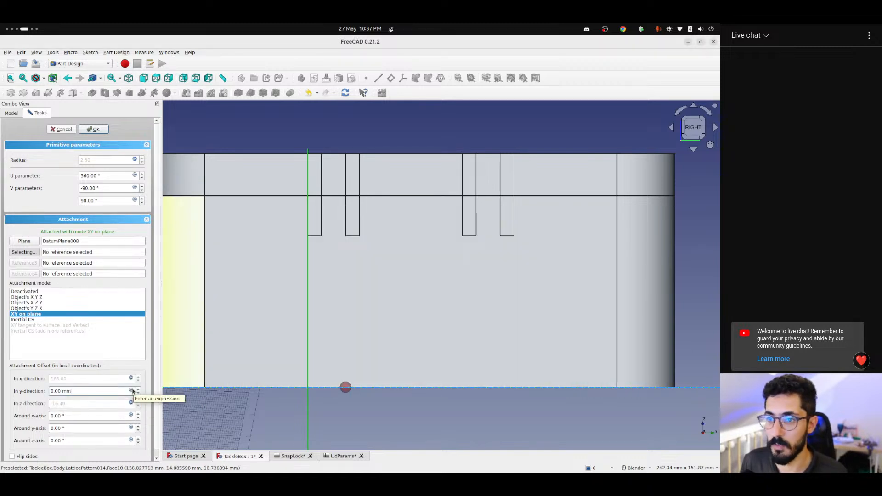
{"action": "key", "text": "Up"}
{"action": "key", "text": "Up"}
{"action": "key", "text": "Up"}
{"action": "key", "text": "Up"}
{"action": "key", "text": "Up"}
{"action": "key", "text": "Up"}
{"action": "key", "text": "Up"}
{"action": "key", "text": "Up"}
{"action": "key", "text": "Up"}
{"action": "key", "text": "Up"}
{"action": "key", "text": "Up"}
{"action": "key", "text": "Up"}
{"action": "key", "text": "Up"}
{"action": "key", "text": "Up"}
{"action": "key", "text": "Up"}
{"action": "key", "text": "Up"}
{"action": "key", "text": "Up"}
{"action": "key", "text": "Up"}
{"action": "key", "text": "Up"}
{"action": "key", "text": "Up"}
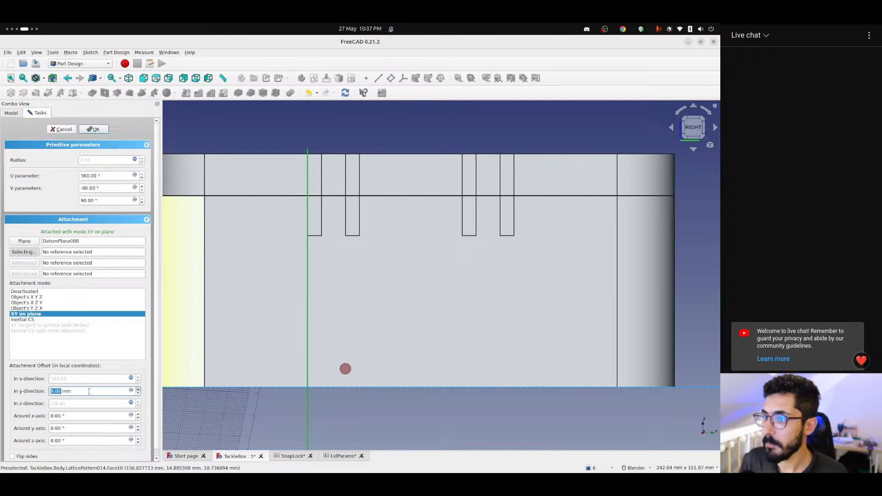
{"action": "key", "text": "Up"}
{"action": "key", "text": "Up"}
{"action": "key", "text": "Up"}
{"action": "key", "text": "Up"}
{"action": "key", "text": "Up"}
{"action": "key", "text": "Up"}
{"action": "key", "text": "Up"}
{"action": "key", "text": "Up"}
{"action": "key", "text": "Up"}
{"action": "key", "text": "Up"}
{"action": "key", "text": "Up"}
{"action": "key", "text": "Up"}
{"action": "key", "text": "Up"}
{"action": "key", "text": "Up"}
{"action": "key", "text": "Up"}
{"action": "key", "text": "Up"}
{"action": "key", "text": "Up"}
{"action": "key", "text": "Up"}
{"action": "key", "text": "Up"}
{"action": "key", "text": "Up"}
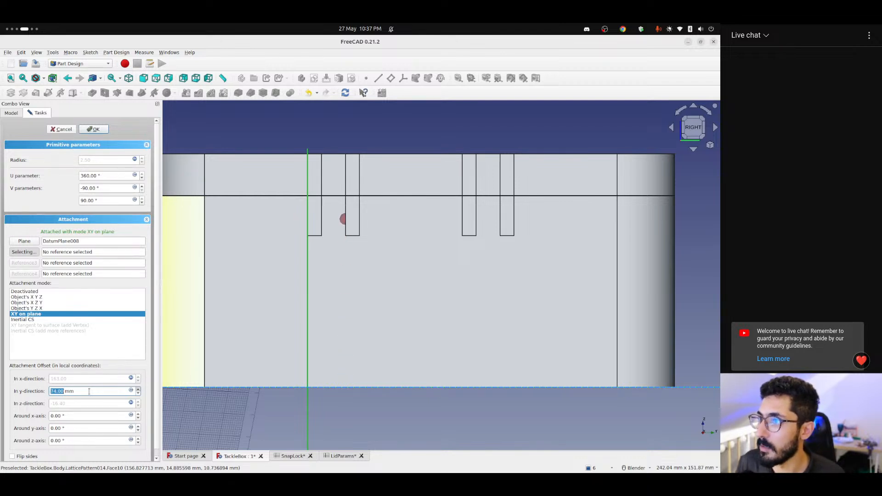
Set the sphere's y-direction offset to the formula <<TackleBox>>.totalHeight - <<LidParams>>.totalDepth / 2
{"action": "left_click", "coordinate": [131, 390]}
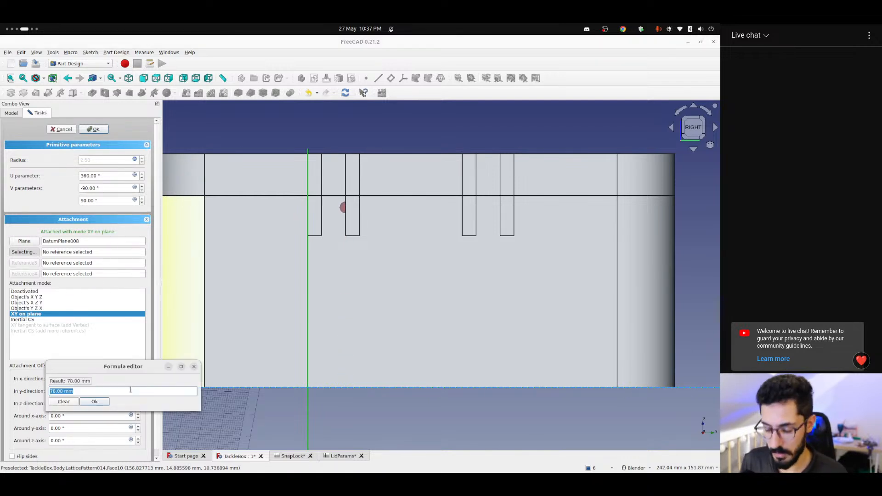
{"action": "type", "text": "<<TackleBox>>."}
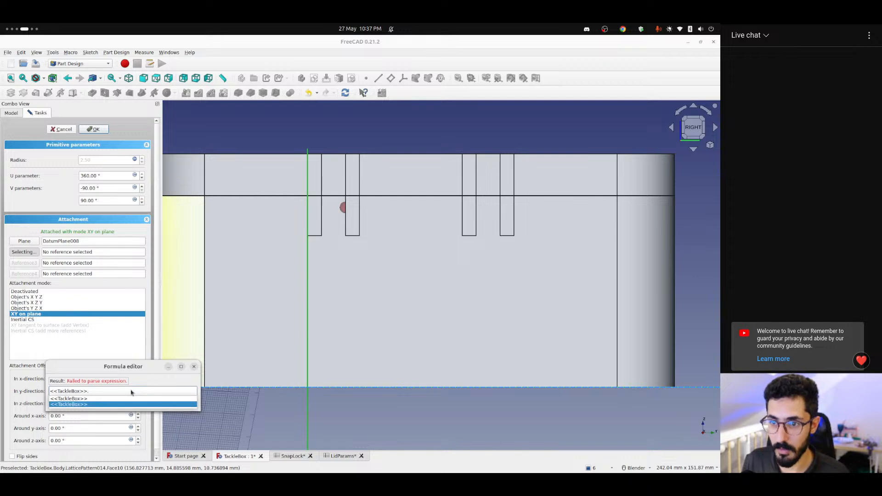
{"action": "type", "text": "totalHe"}
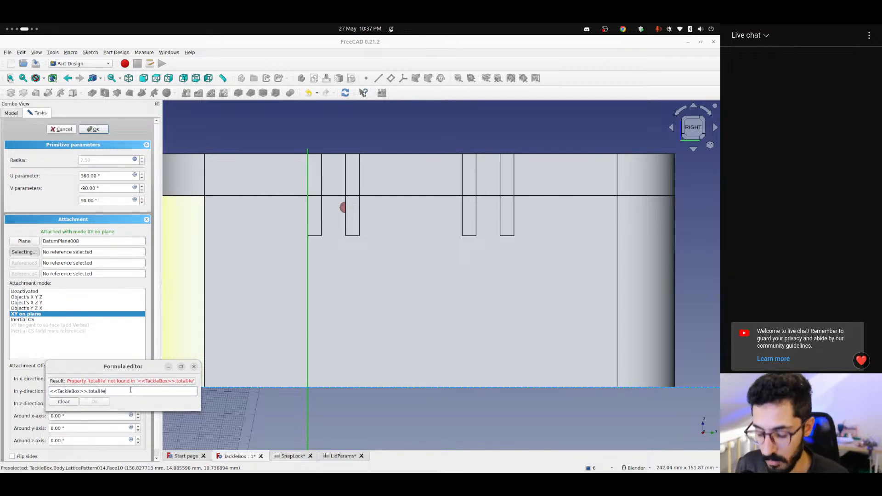
{"action": "type", "text": "ight"}
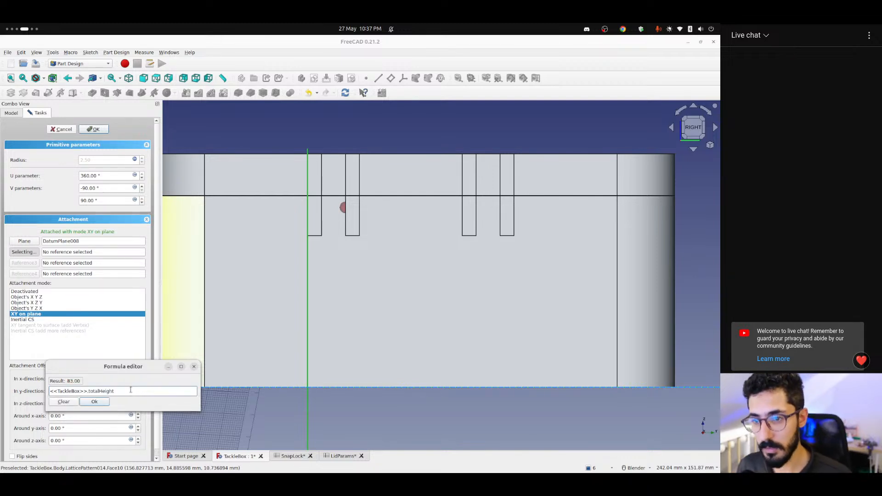
{"action": "type", "text": " - <<LidParams>>."}
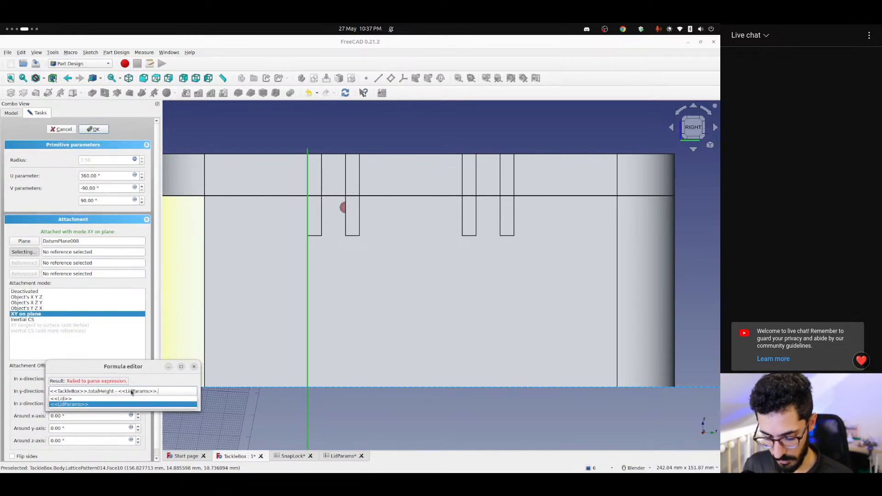
{"action": "type", "text": "totalDepth -"}
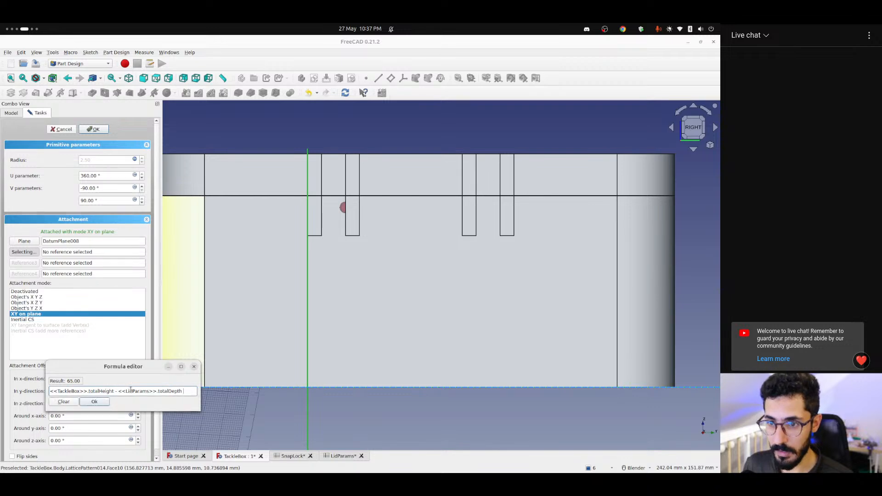
{"action": "key", "text": "BackSpace"}
{"action": "key", "text": "BackSpace"}
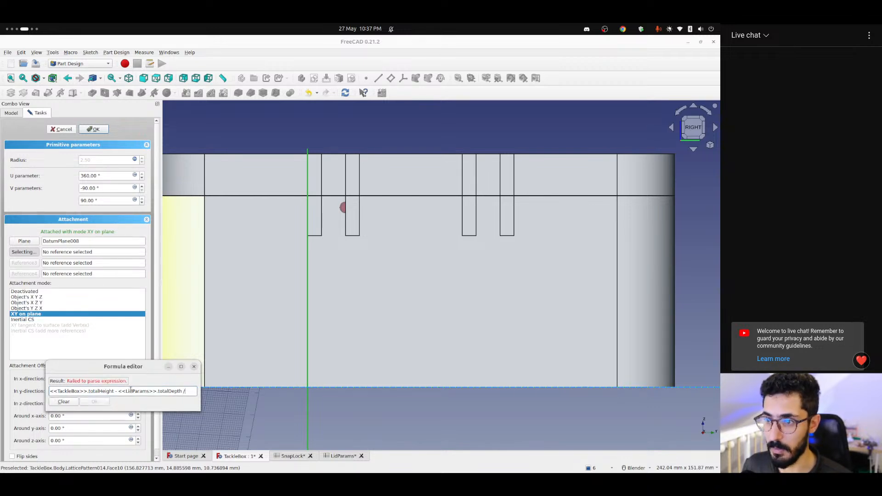
{"action": "left_click", "coordinate": [94, 401]}
Append - <<SnapLock>>.ballOffset to the sphere's z-direction offset formula and accept the sphere cut
{"action": "middle_click_drag", "start_coordinate": [295, 285], "coordinate": [343, 237]}
{"action": "scroll", "coordinate": [339, 226], "scroll_direction": "up", "scroll_amount": 5}
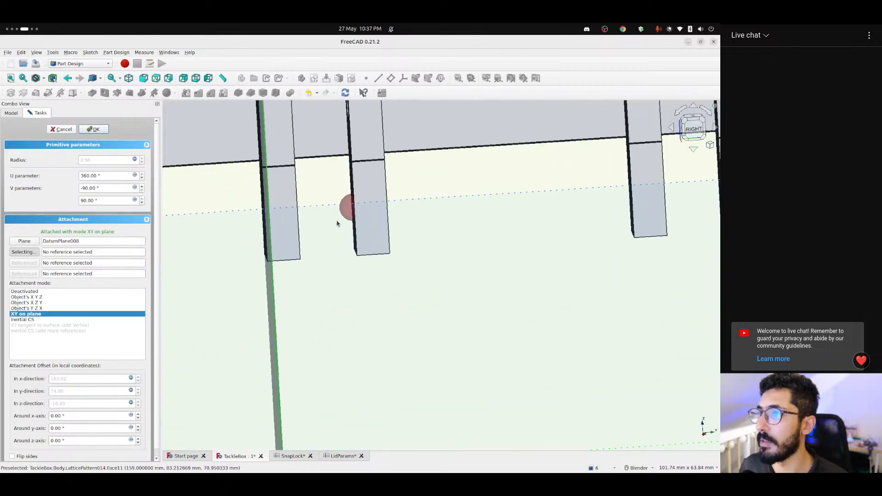
{"action": "left_click", "coordinate": [691, 129]}
{"action": "scroll", "coordinate": [368, 224], "scroll_direction": "up", "scroll_amount": 3}
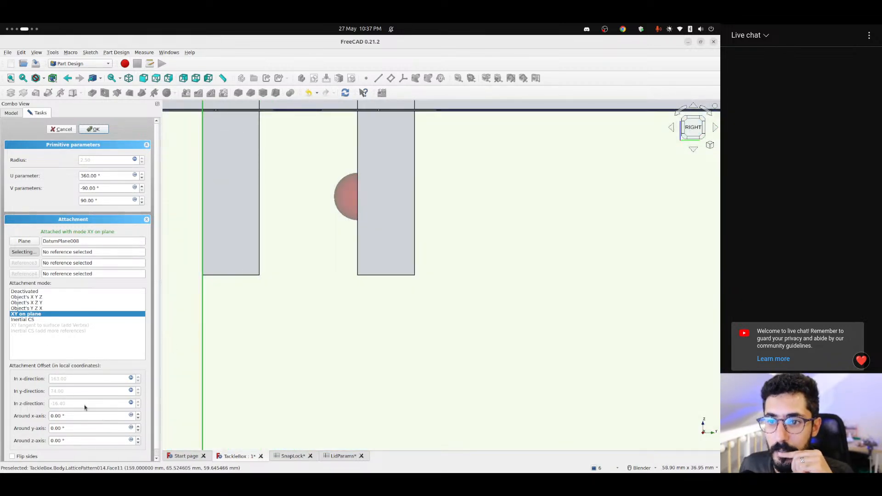
{"action": "left_click", "coordinate": [130, 403]}
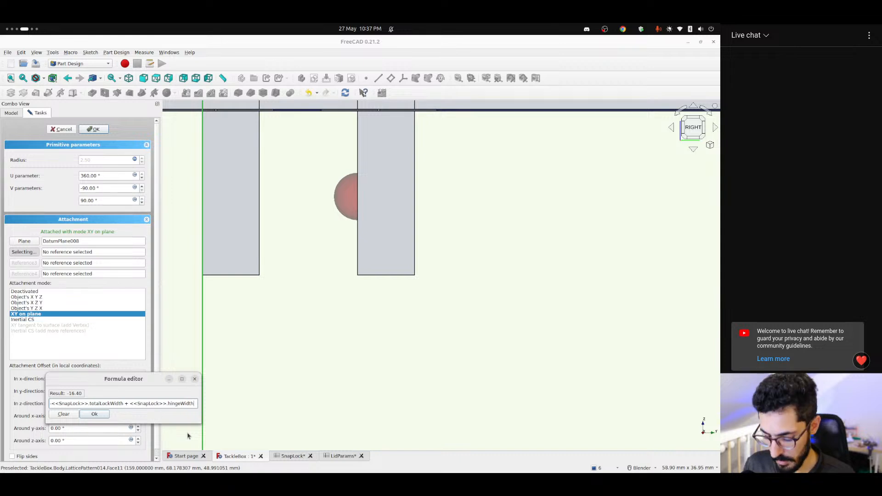
{"action": "type", "text": "- <<sn"}
{"action": "key", "text": "Down"}
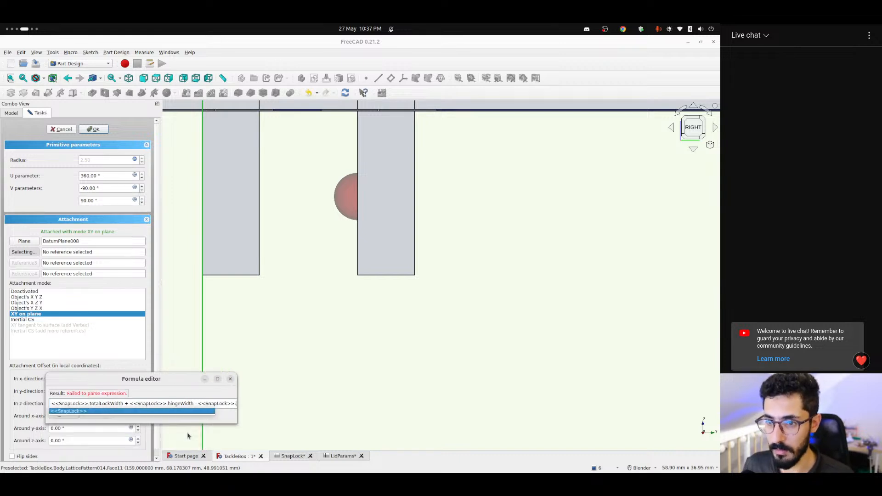
{"action": "type", "text": "ball"}
{"action": "key", "text": "Down"}
{"action": "key", "text": "Down"}
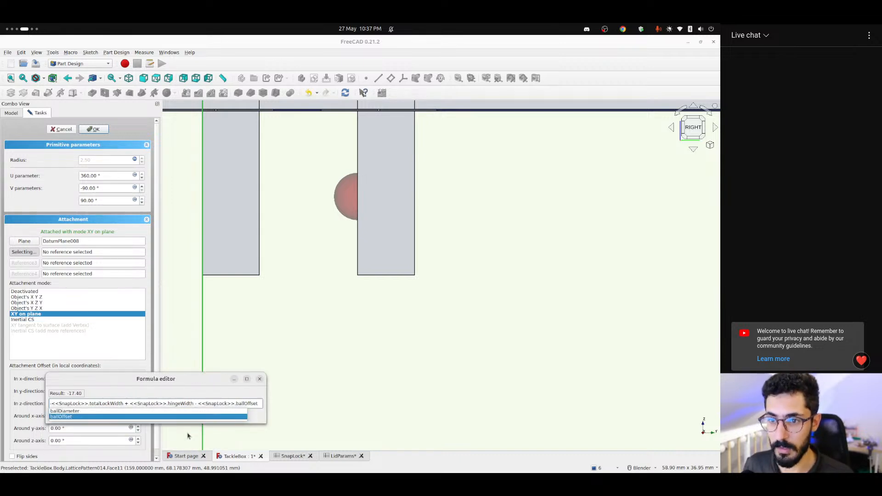
{"action": "key", "text": "Return"}
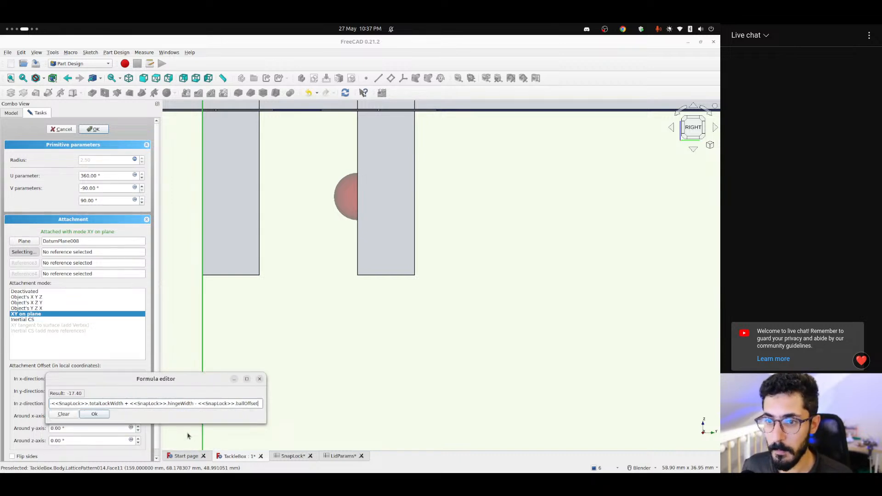
{"action": "left_click", "coordinate": [97, 414]}
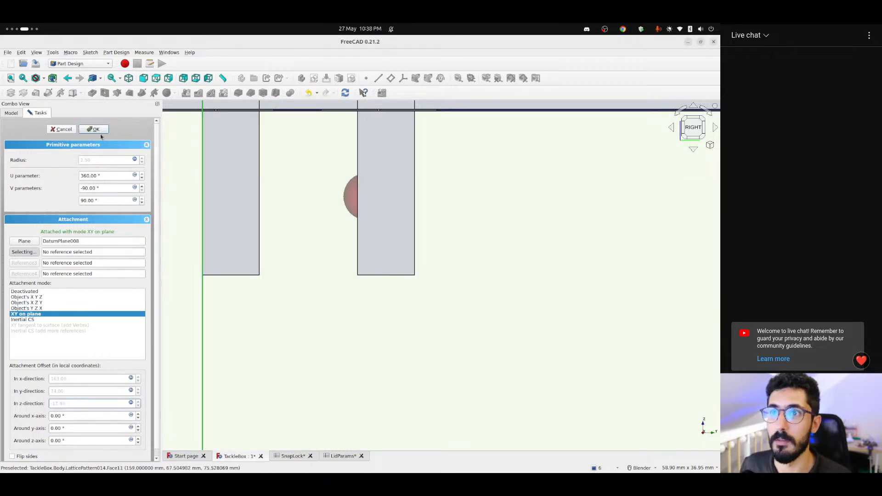
{"action": "left_click", "coordinate": [96, 130]}
Reopen the earlier sphere cut, Sphere006, to review its z-direction offset formula, and exit without making changes
{"action": "middle_click_drag", "start_coordinate": [305, 220], "coordinate": [505, 219]}
{"action": "double_click", "coordinate": [46, 229]}
{"action": "left_click", "coordinate": [694, 127]}
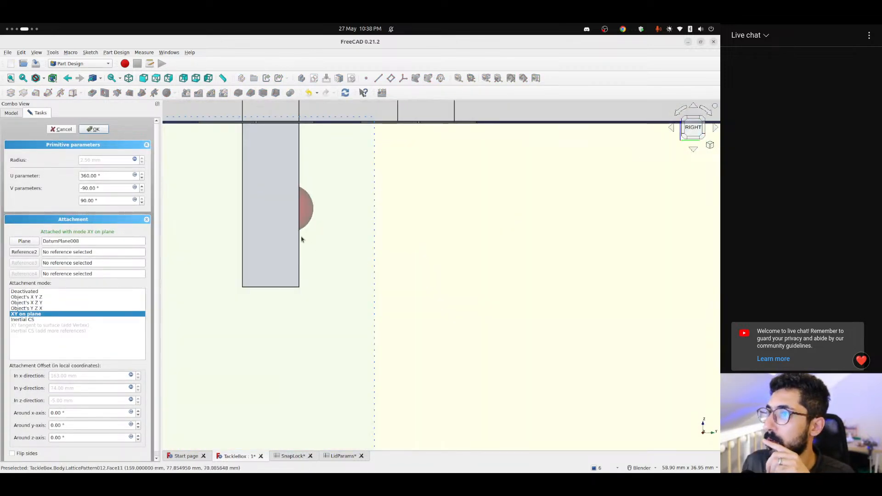
{"action": "left_click", "coordinate": [131, 401]}
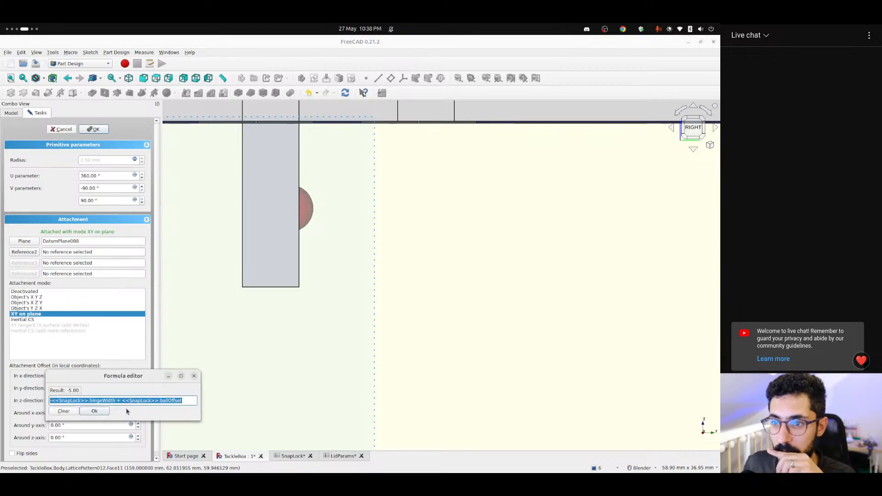
{"action": "left_click", "coordinate": [194, 376]}
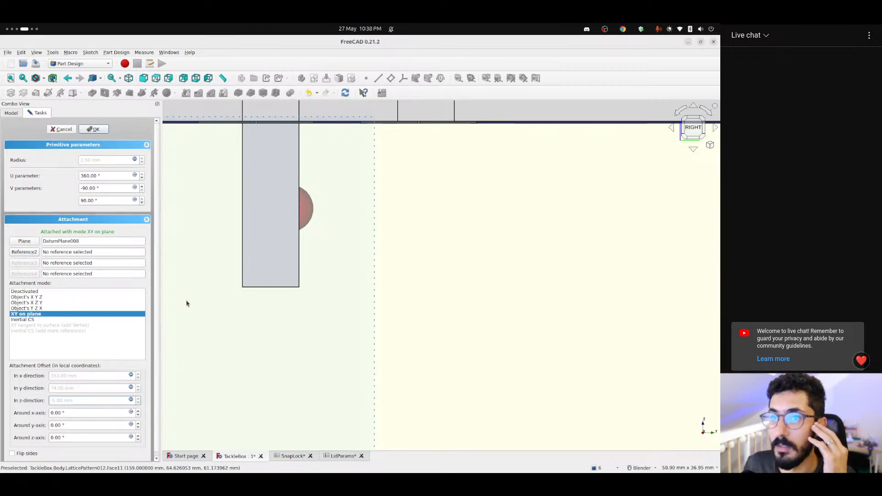
{"action": "left_click", "coordinate": [64, 130]}
Create a lattice pattern of the new Sphere007 socket using LinearArray004
{"action": "middle_click_drag", "start_coordinate": [350, 236], "coordinate": [438, 253]}
{"action": "scroll", "coordinate": [439, 253], "scroll_direction": "down", "scroll_amount": 5}
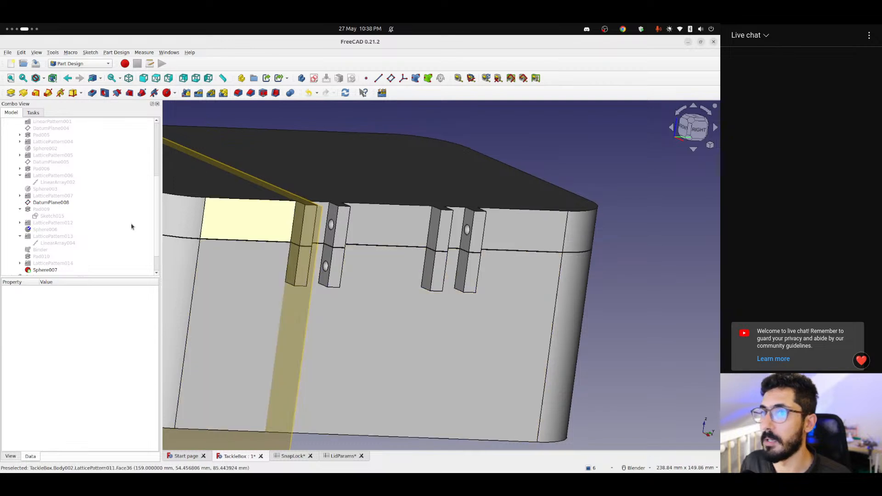
{"action": "left_click", "coordinate": [46, 270]}
{"action": "left_click", "coordinate": [55, 243], "text": "ctrl"}
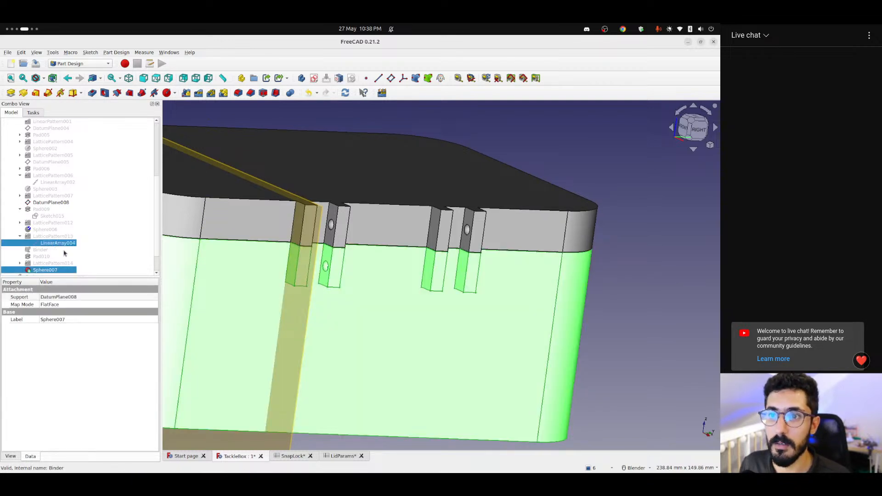
{"action": "left_click", "coordinate": [381, 92]}
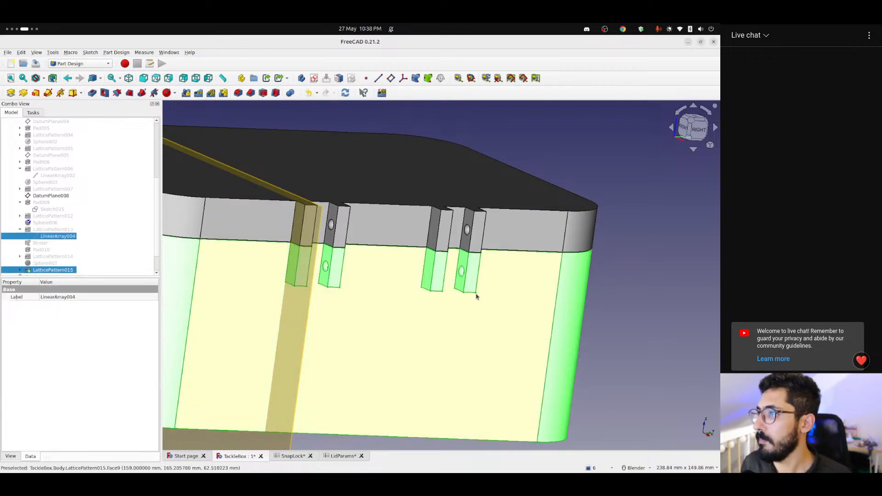
Check the patterned sockets on the hinge blocks and hide DatumPlane008
{"action": "left_click", "coordinate": [601, 286]}
{"action": "middle_click_drag", "start_coordinate": [602, 286], "coordinate": [465, 311]}
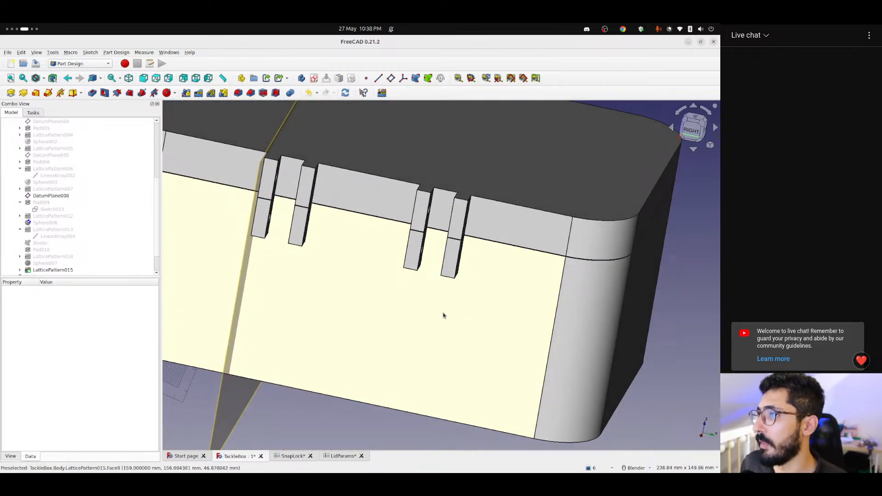
{"action": "middle_click_drag", "start_coordinate": [442, 313], "coordinate": [613, 263]}
{"action": "left_click", "coordinate": [692, 128]}
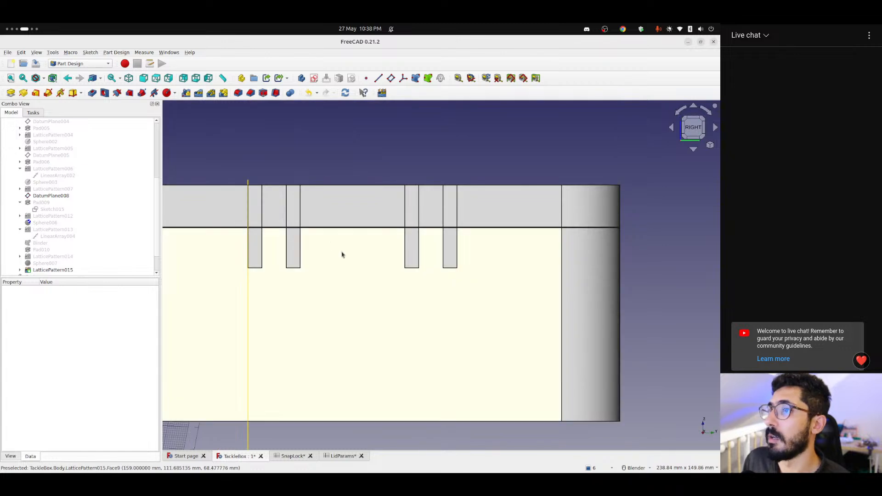
{"action": "left_click", "coordinate": [52, 196]}
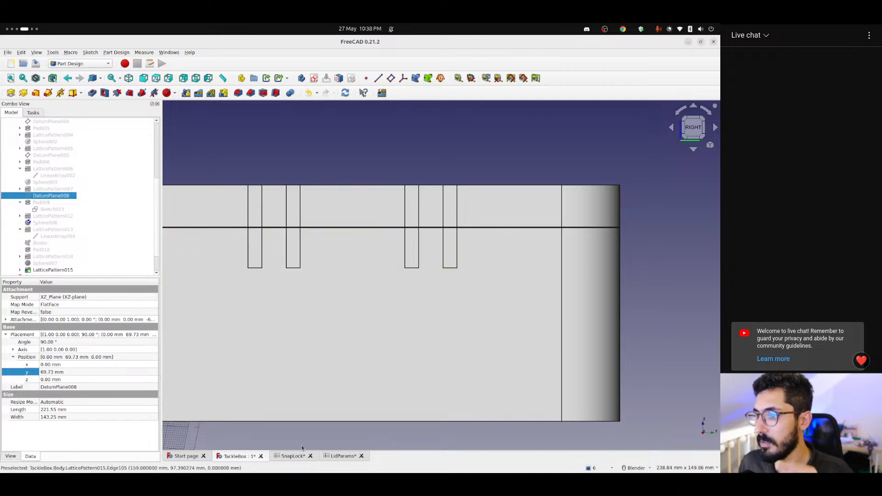
Set the width parameter in the SnapLock spreadsheet to 15 and check the hinge blocks on the model's right side
{"action": "left_click", "coordinate": [292, 455]}
{"action": "left_click", "coordinate": [209, 199]}
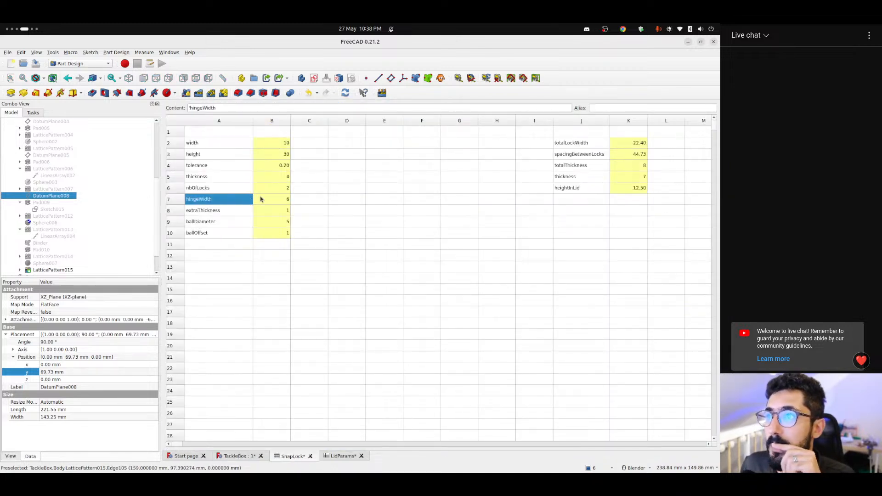
{"action": "left_click", "coordinate": [210, 180]}
{"action": "left_click", "coordinate": [206, 144]}
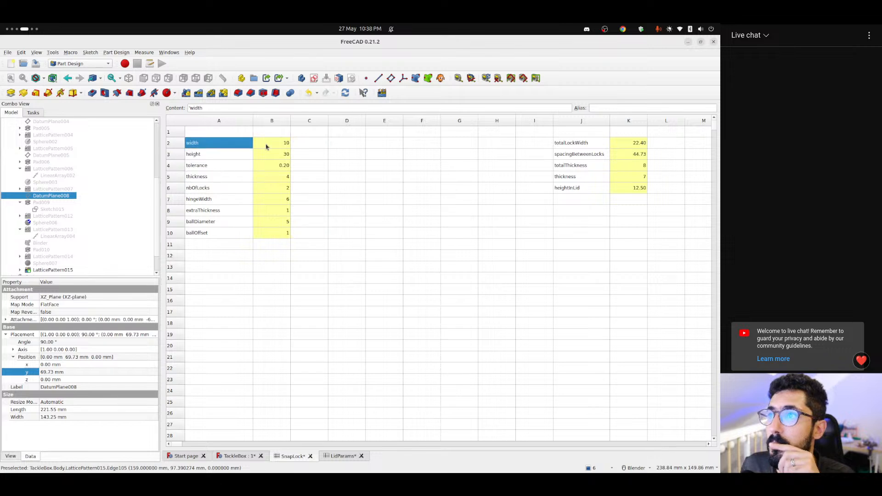
{"action": "left_click", "coordinate": [277, 143]}
{"action": "type", "text": "15"}
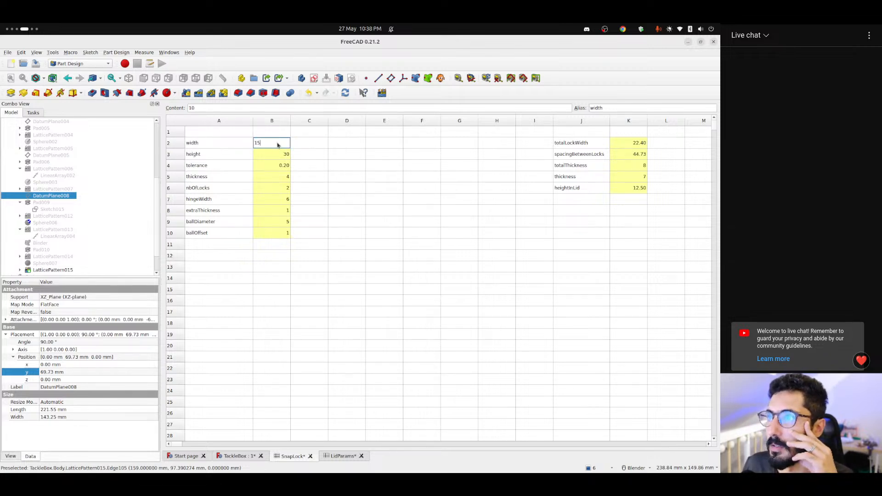
{"action": "key", "text": "Return"}
{"action": "left_click", "coordinate": [247, 454]}
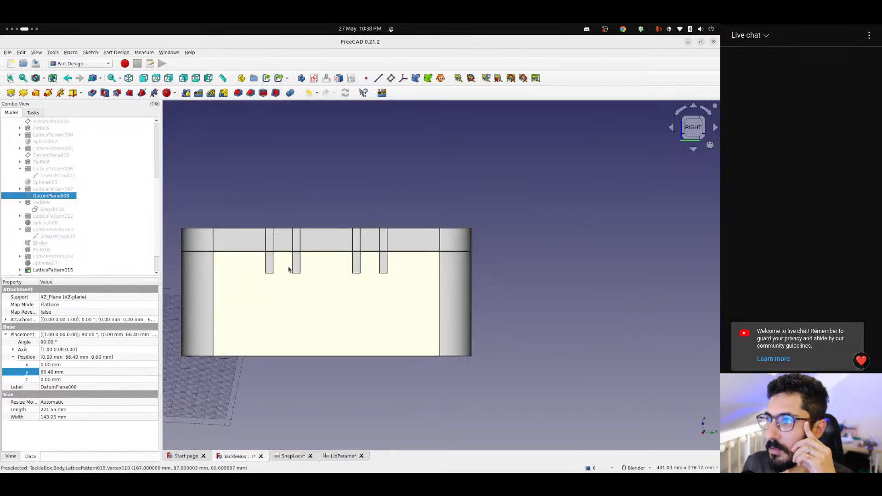
{"action": "scroll", "coordinate": [296, 282], "scroll_direction": "up", "scroll_amount": 5}
{"action": "middle_click_drag", "start_coordinate": [294, 290], "coordinate": [400, 315]}
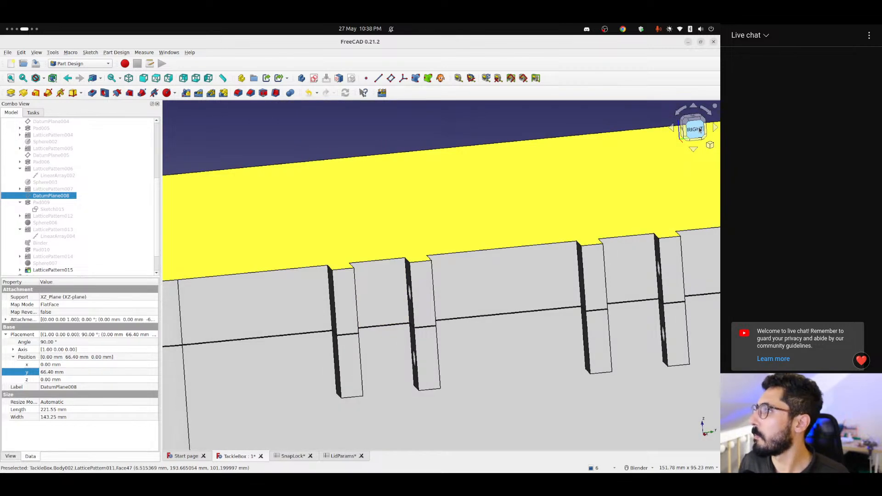
{"action": "left_click", "coordinate": [700, 130]}
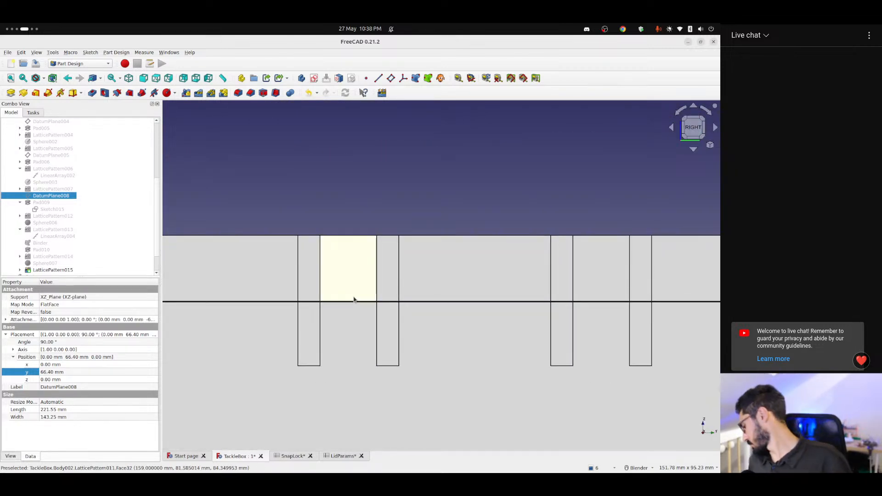
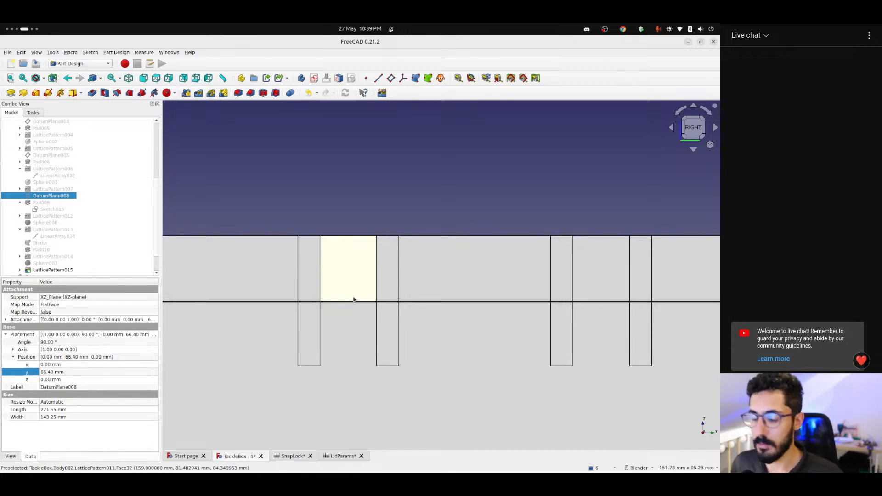
Collapse the Box body in the model tree and create a new empty body in the TackleBox document
{"action": "scroll", "coordinate": [39, 197], "scroll_direction": "up", "scroll_amount": 6}
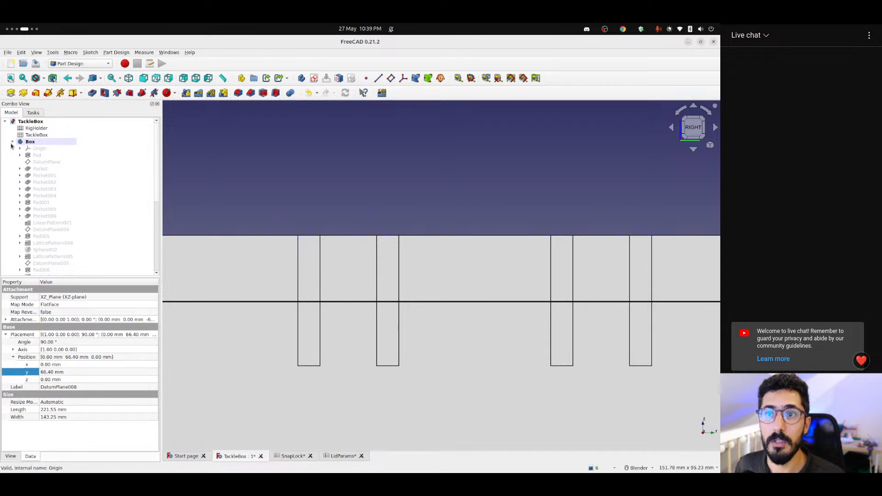
{"action": "left_click", "coordinate": [13, 143]}
{"action": "left_click", "coordinate": [47, 210]}
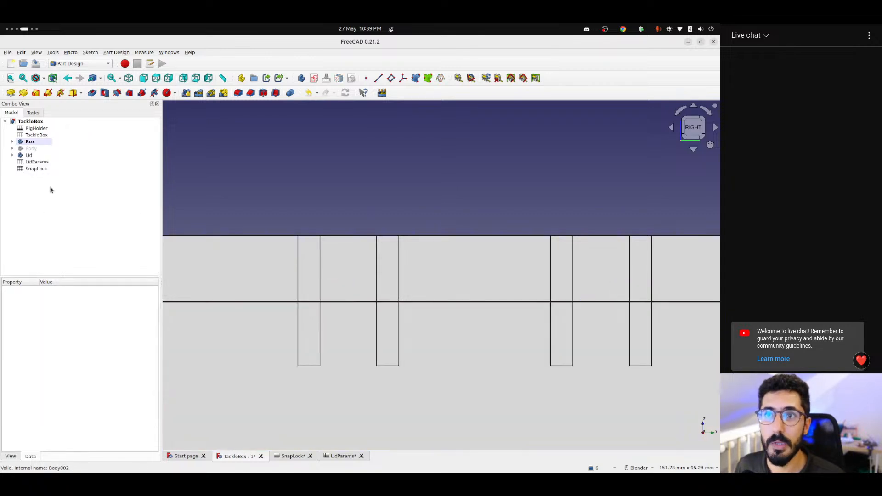
{"action": "left_click", "coordinate": [28, 112]}
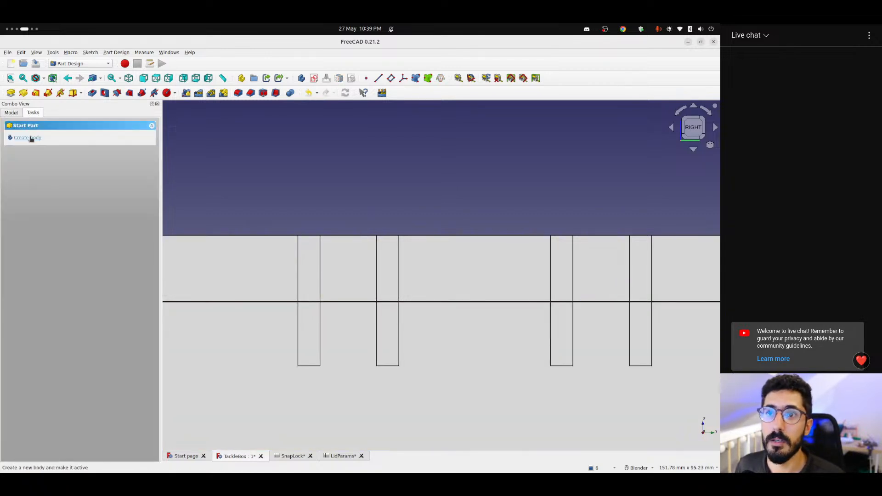
{"action": "left_click", "coordinate": [27, 138]}
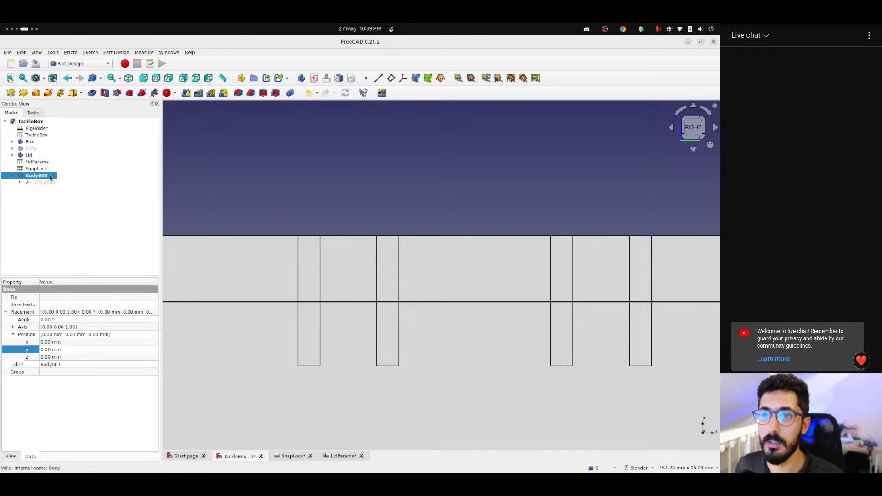
{"action": "scroll", "coordinate": [358, 285], "scroll_direction": "up", "scroll_amount": 3}
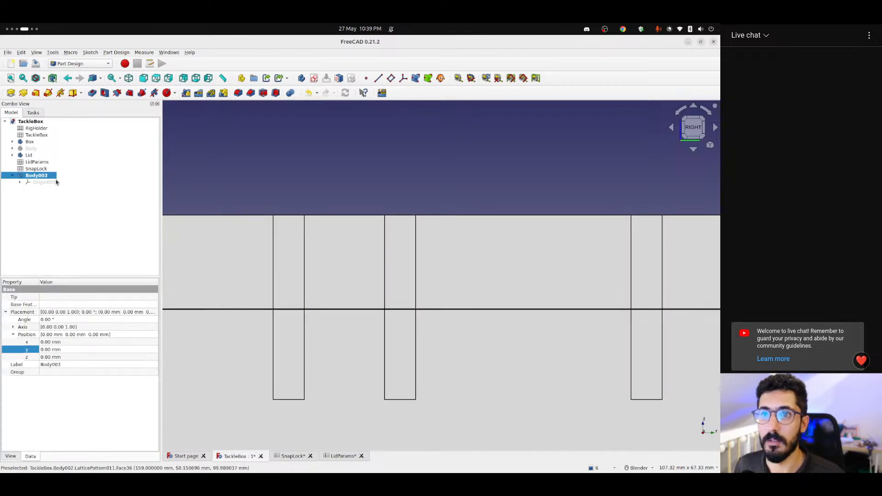
{"action": "middle_click_drag", "start_coordinate": [272, 269], "coordinate": [229, 254], "text": "shift"}
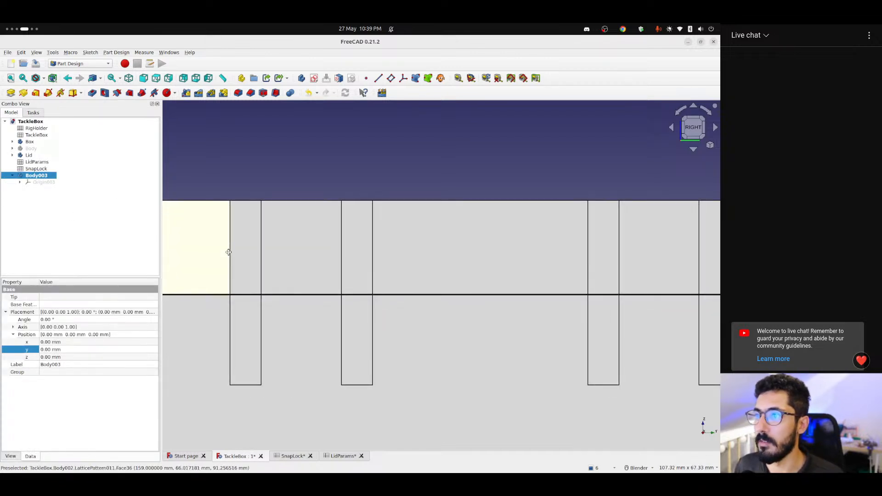
{"action": "scroll", "coordinate": [286, 257], "scroll_direction": "up", "scroll_amount": 1}
{"action": "scroll", "coordinate": [286, 257], "scroll_direction": "down", "scroll_amount": 1}
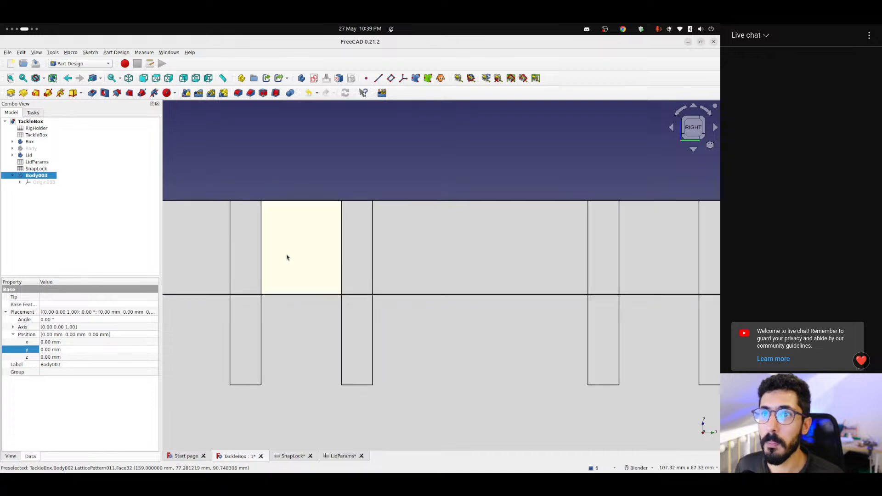
{"action": "scroll", "coordinate": [286, 257], "scroll_direction": "up", "scroll_amount": 1}
{"action": "scroll", "coordinate": [286, 257], "scroll_direction": "down", "scroll_amount": 1}
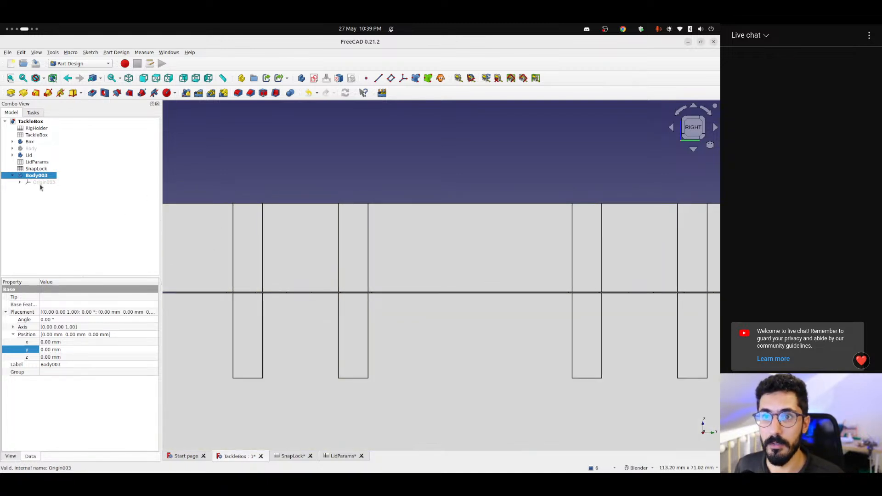
Show the origin of the new Body003 and view it together with the whole box at an angle
{"action": "left_click", "coordinate": [39, 184]}
{"action": "key", "text": "space"}
{"action": "scroll", "coordinate": [306, 340], "scroll_direction": "down", "scroll_amount": 6}
{"action": "middle_click_drag", "start_coordinate": [268, 368], "coordinate": [340, 326]}
Set Body003's x position with the formula <<TackleBox>>.totalWidth, then clear the selection
{"action": "left_click", "coordinate": [36, 175]}
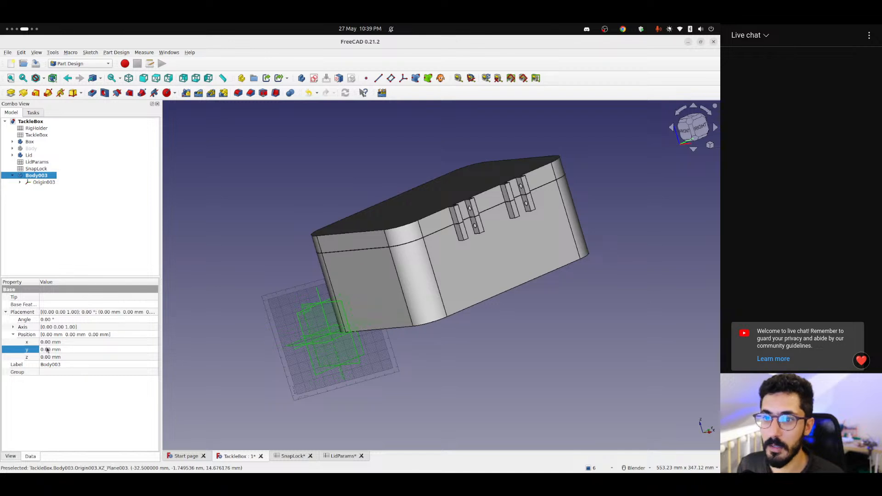
{"action": "middle_click_drag", "start_coordinate": [180, 306], "coordinate": [129, 321]}
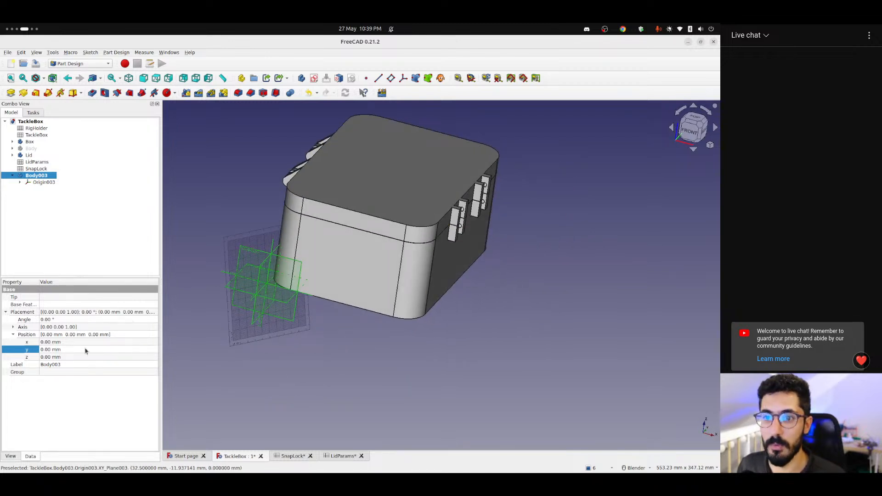
{"action": "left_click", "coordinate": [128, 342]}
{"action": "left_click", "coordinate": [149, 341]}
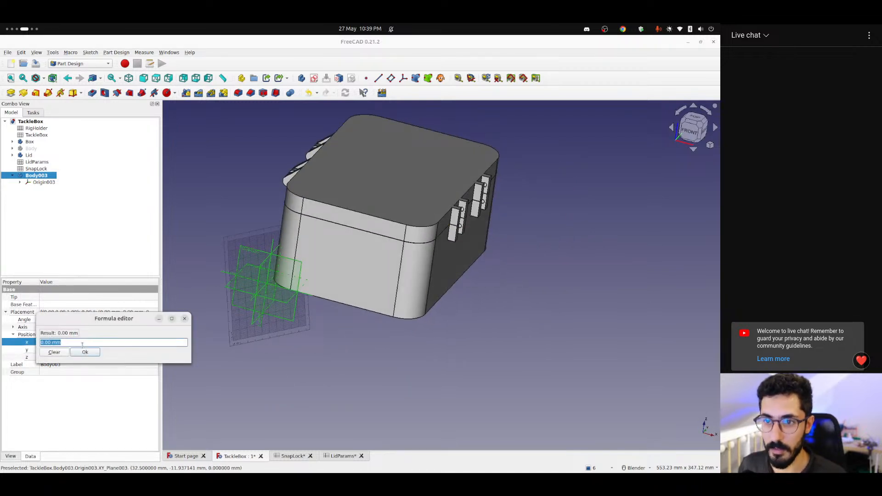
{"action": "type", "text": "<<"}
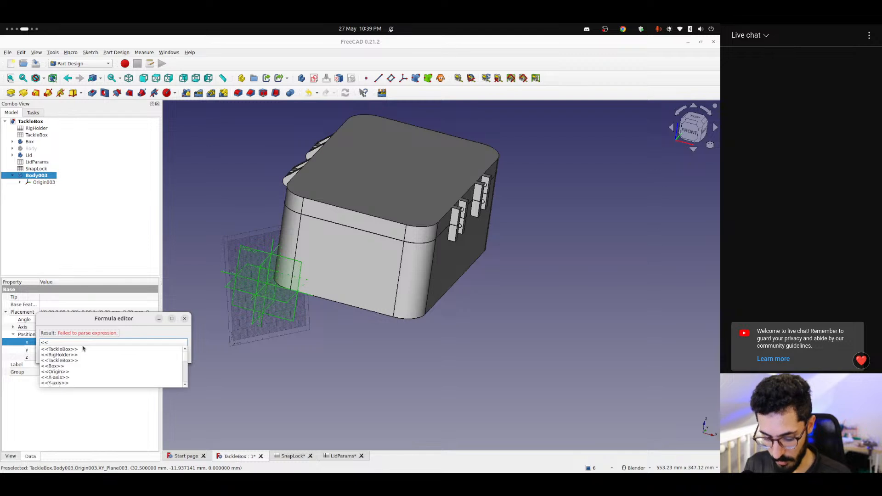
{"action": "type", "text": "tak"}
{"action": "key", "text": "BackSpace"}
{"action": "key", "text": "Down"}
{"action": "key", "text": "Down"}
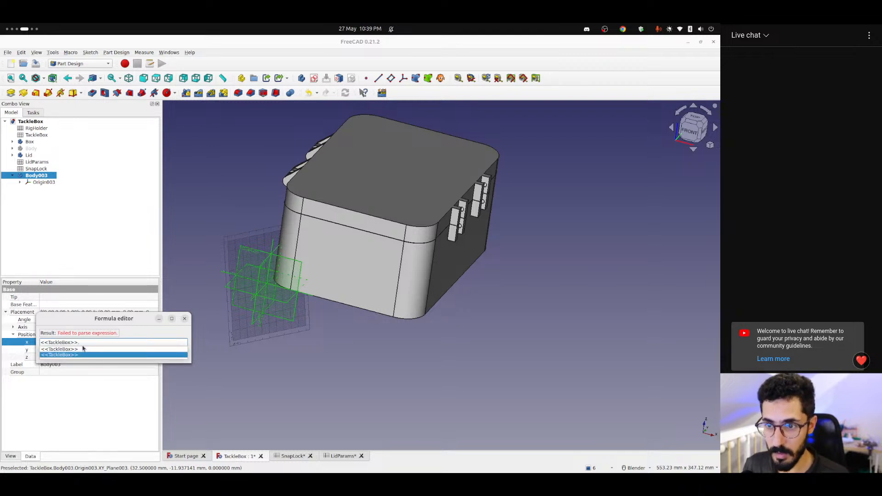
{"action": "key", "text": "Return"}
{"action": "type", "text": "tot"}
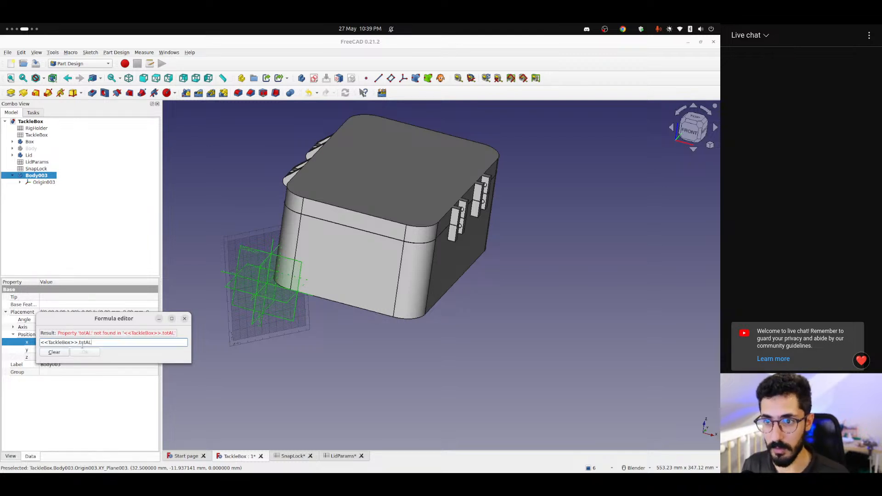
{"action": "type", "text": "alw"}
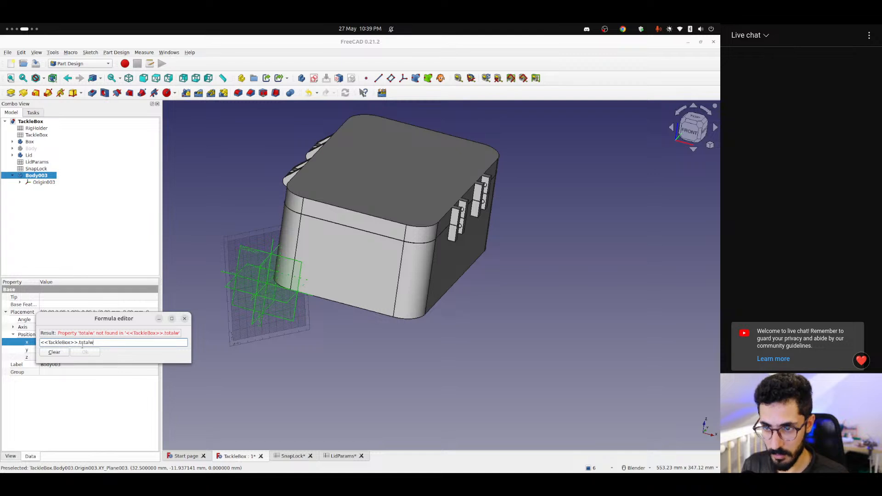
{"action": "type", "text": "idth"}
{"action": "left_click", "coordinate": [84, 349]}
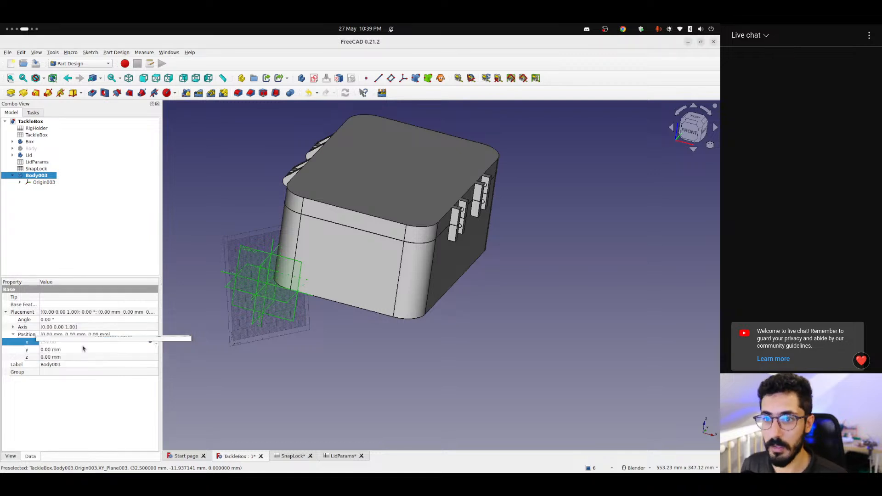
{"action": "left_click", "coordinate": [329, 368]}
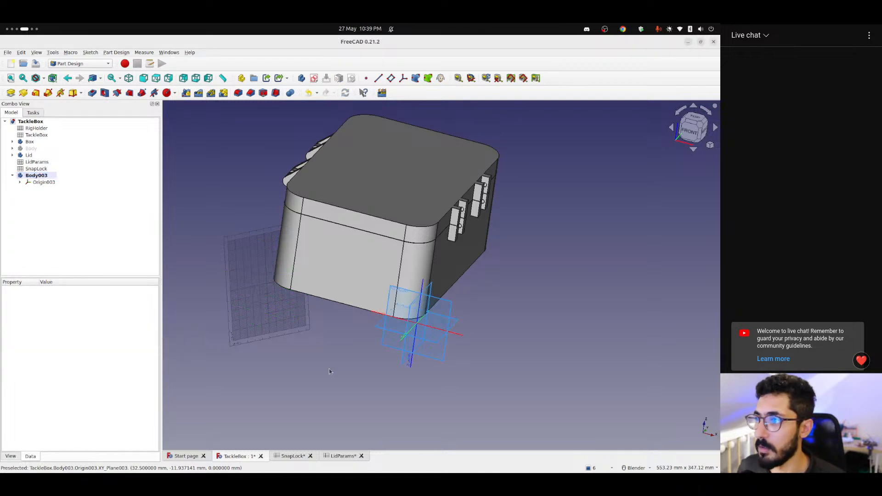
From the right-side view, start Body003's y position formula with <<TackleBox>>.borderRadius + <<SnapLock>>.spacingBetweenLocks
{"action": "left_click", "coordinate": [702, 130]}
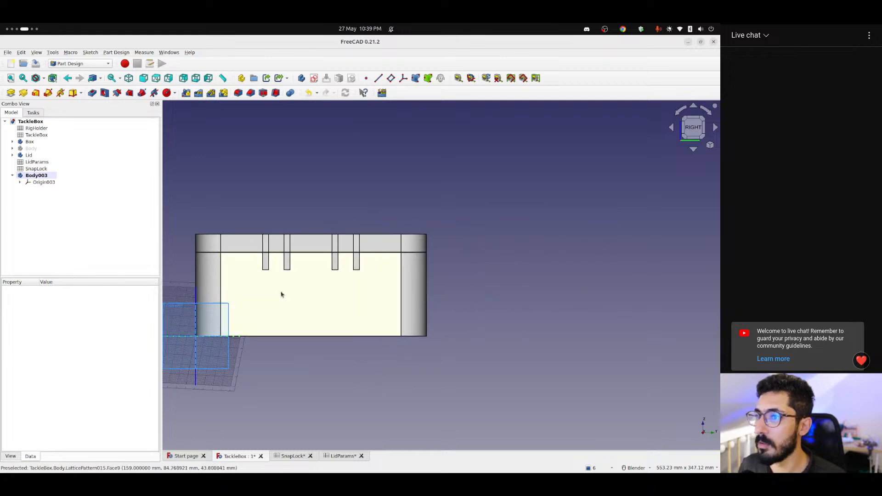
{"action": "scroll", "coordinate": [275, 296], "scroll_direction": "up", "scroll_amount": 4}
{"action": "middle_click_drag", "start_coordinate": [260, 305], "coordinate": [357, 298], "text": "shift"}
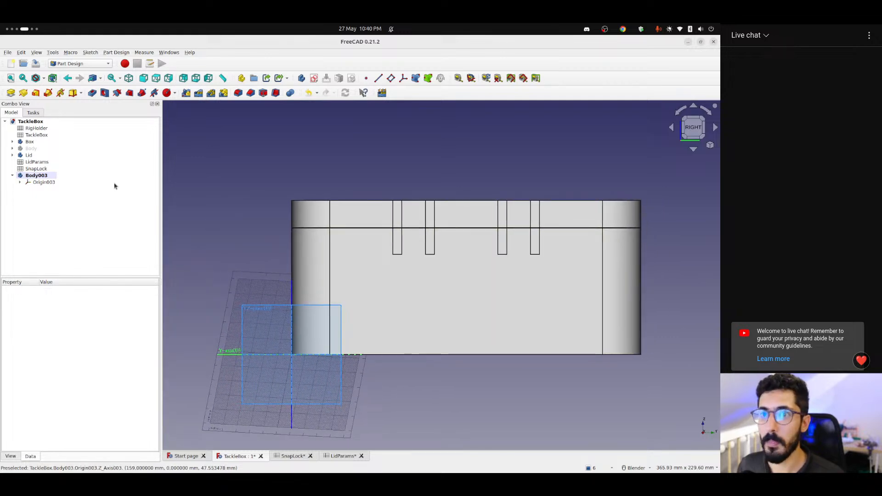
{"action": "left_click", "coordinate": [36, 176]}
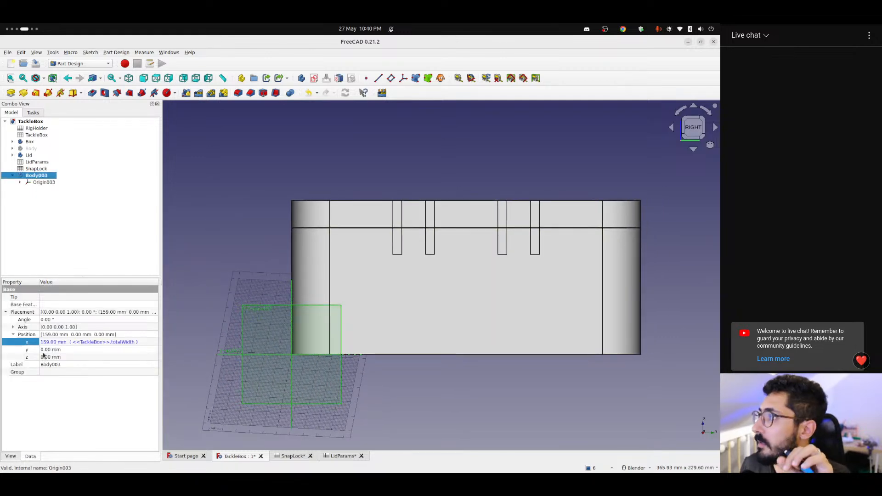
{"action": "left_click", "coordinate": [119, 349]}
{"action": "left_click", "coordinate": [149, 349]}
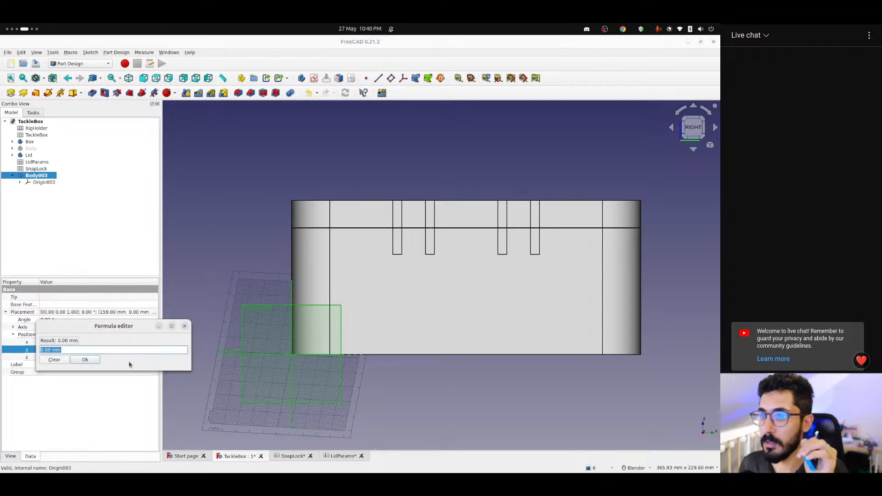
{"action": "type", "text": "<<"}
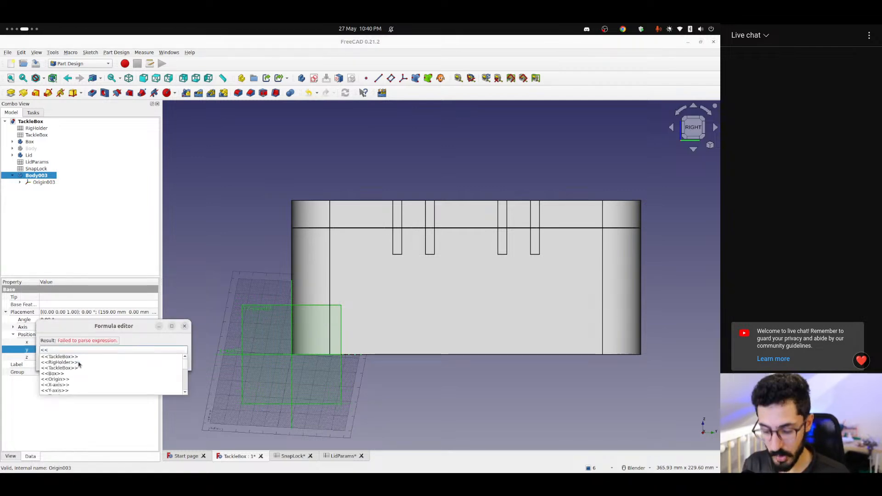
{"action": "type", "text": "TackleBox>>."}
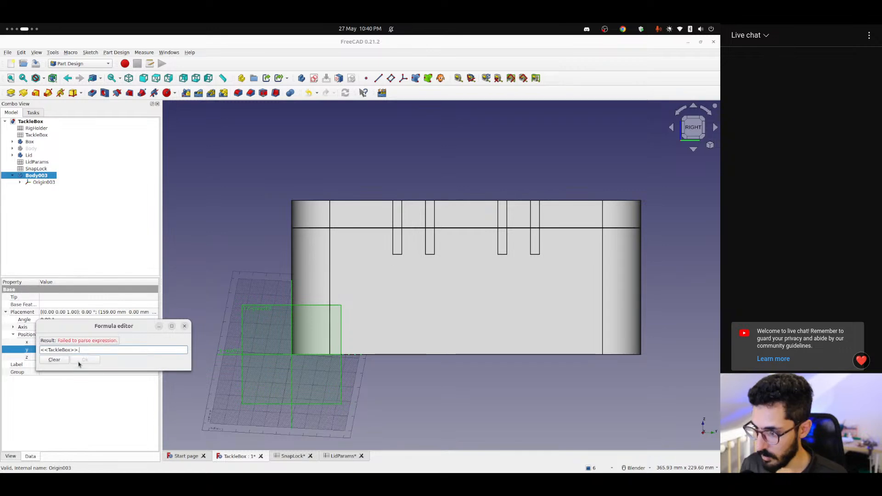
{"action": "type", "text": "borderR"}
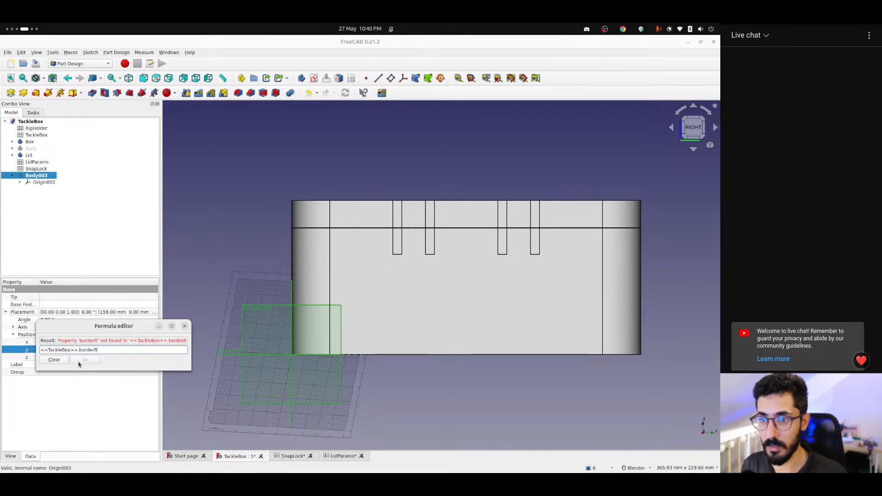
{"action": "type", "text": "adius"}
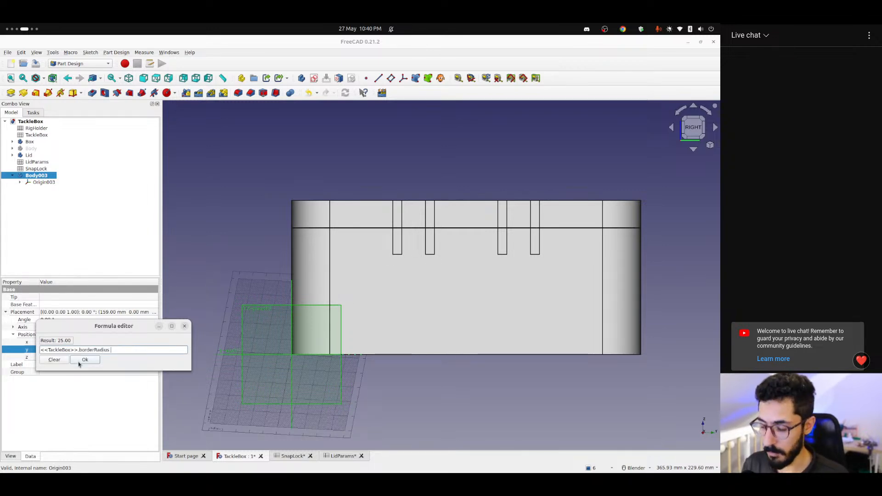
{"action": "type", "text": " + <<"}
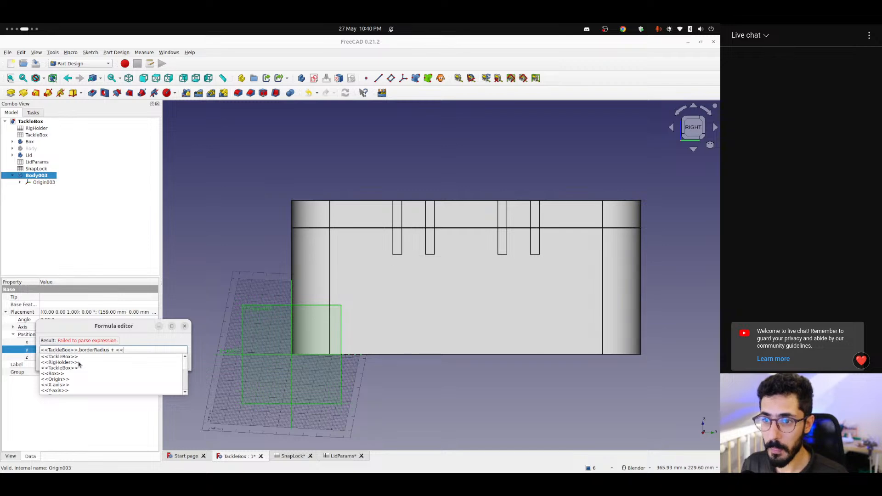
{"action": "type", "text": "SnapLock>>."}
{"action": "key", "text": "Down"}
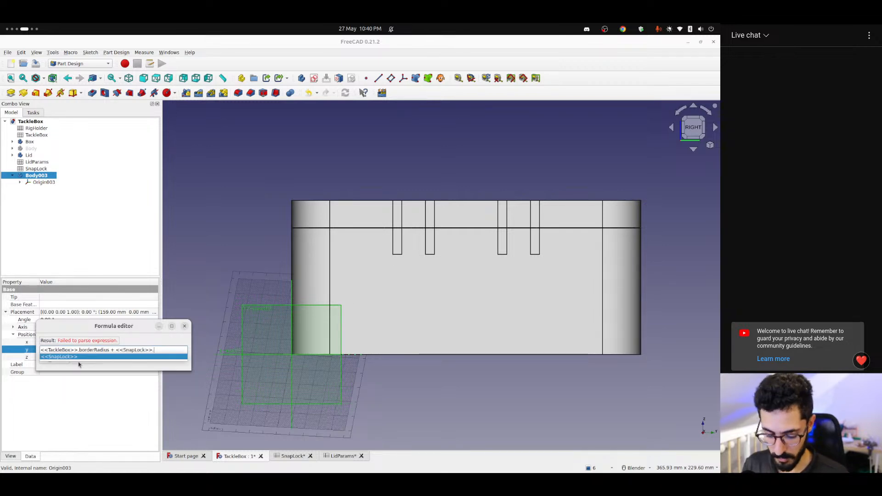
{"action": "key", "text": "Return"}
{"action": "type", "text": "spacingBetweenLocks"}
{"action": "key", "text": "Down"}
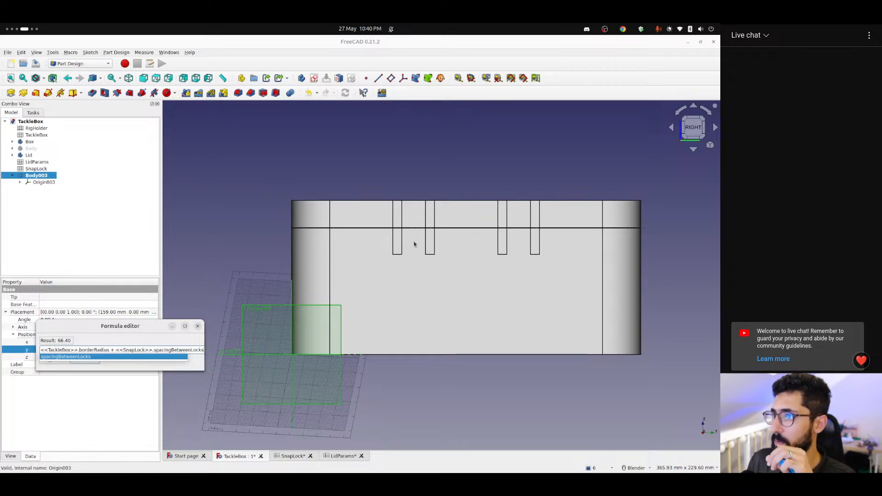
Add + <<SnapLock>>.totalLockWidth / 2 to the y position formula and apply it to Body003
{"action": "left_click", "coordinate": [165, 356]}
{"action": "type", "text": "+ <<sna"}
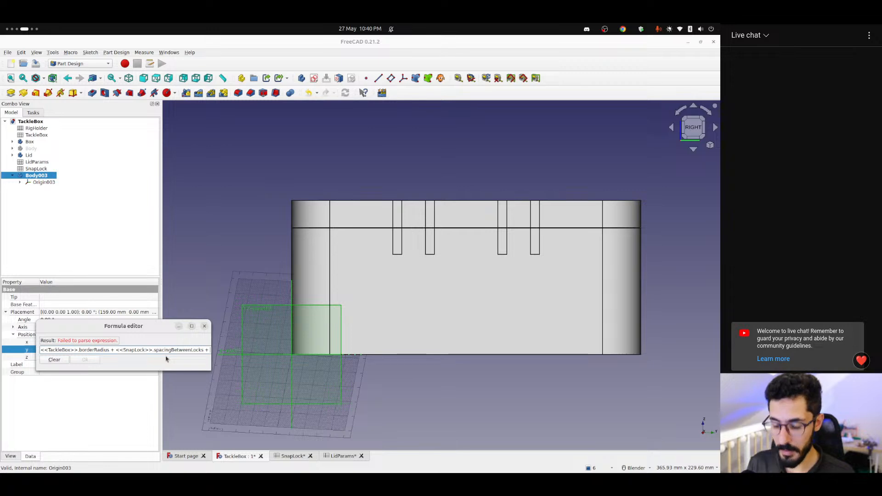
{"action": "key", "text": "Down"}
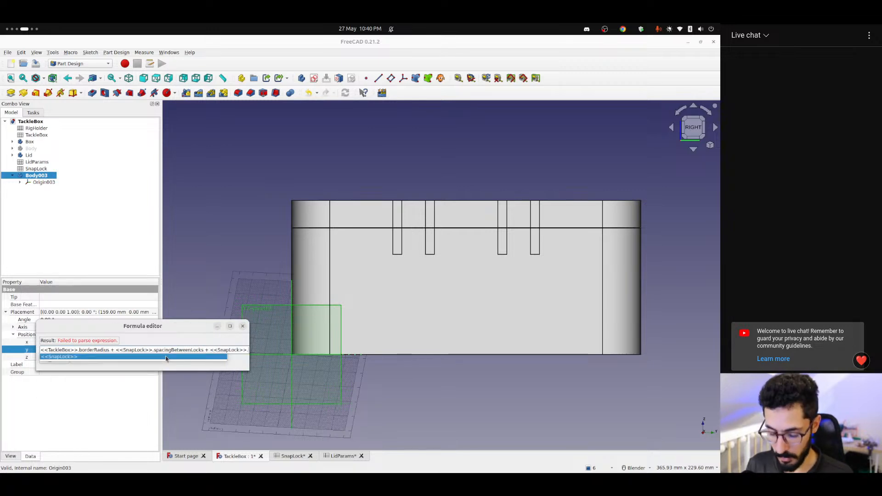
{"action": "type", "text": "total"}
{"action": "key", "text": "Down"}
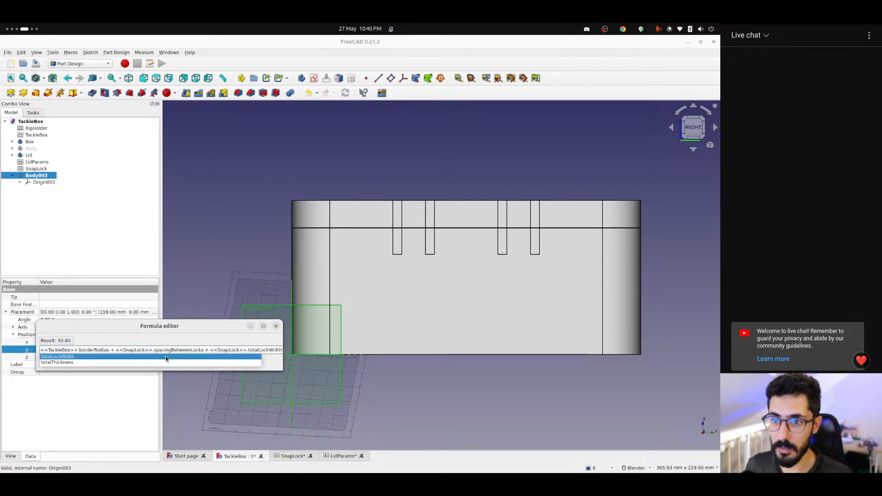
{"action": "key", "text": "Return"}
{"action": "type", "text": "/ 2"}
{"action": "key", "text": "Return"}
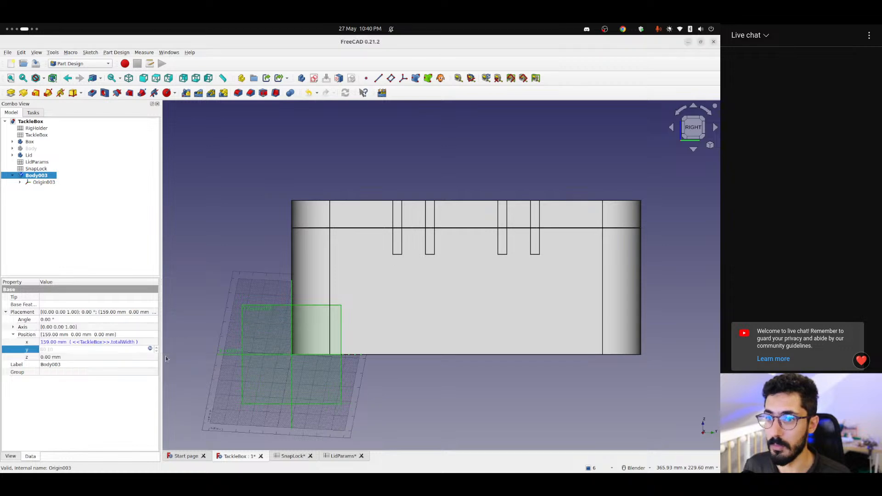
Check how Body003's origin lines up with the gap between the first pair of hinge blocks
{"action": "middle_click_drag", "start_coordinate": [397, 309], "coordinate": [327, 318], "text": "shift"}
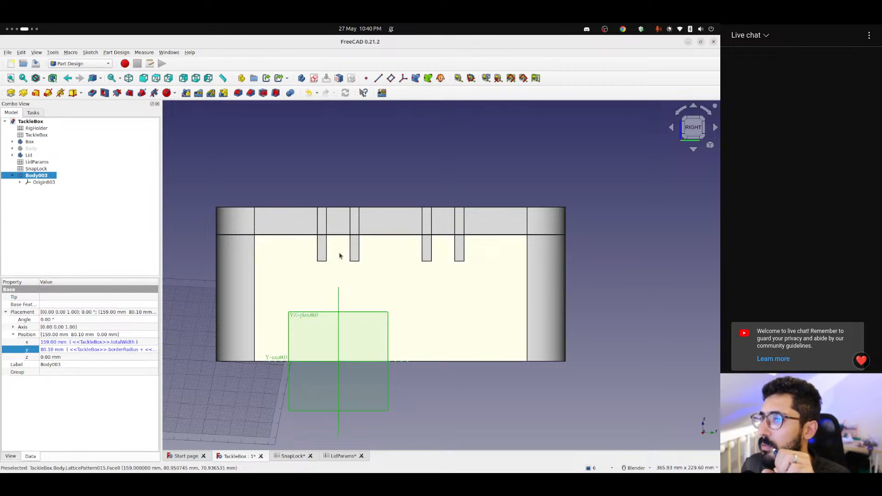
{"action": "scroll", "coordinate": [339, 255], "scroll_direction": "up", "scroll_amount": 6}
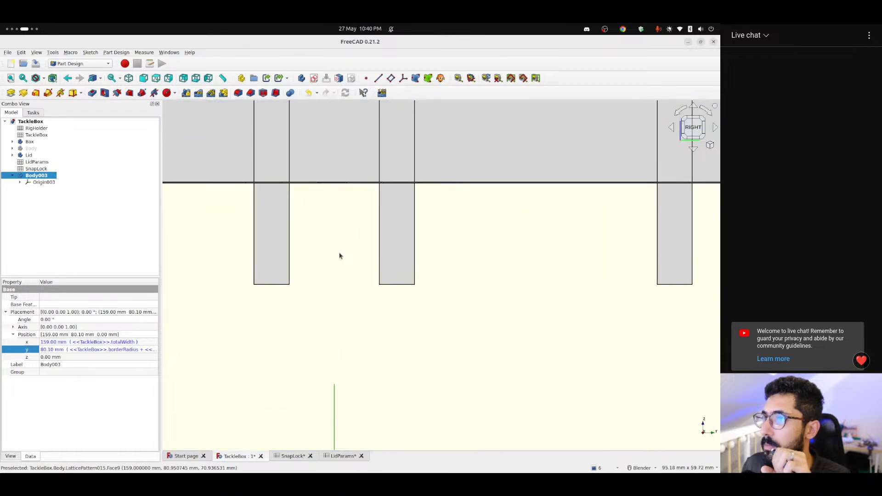
{"action": "scroll", "coordinate": [339, 255], "scroll_direction": "down", "scroll_amount": 1}
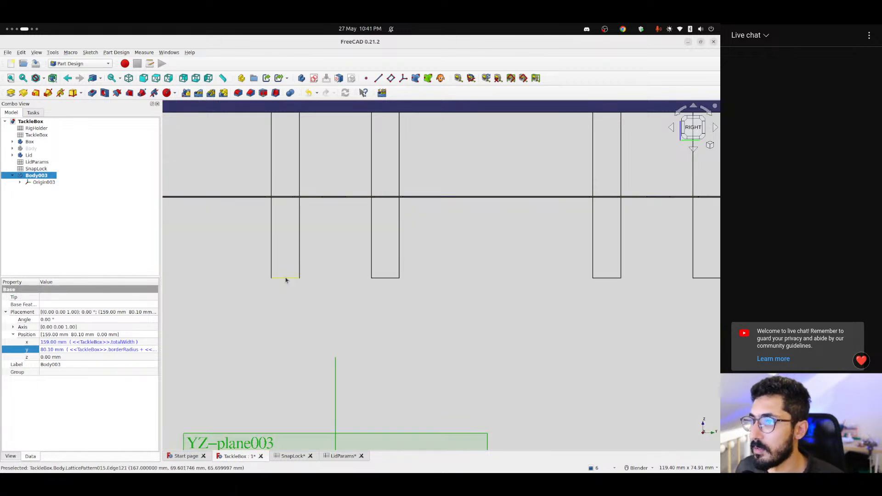
{"action": "scroll", "coordinate": [317, 326], "scroll_direction": "down", "scroll_amount": 5}
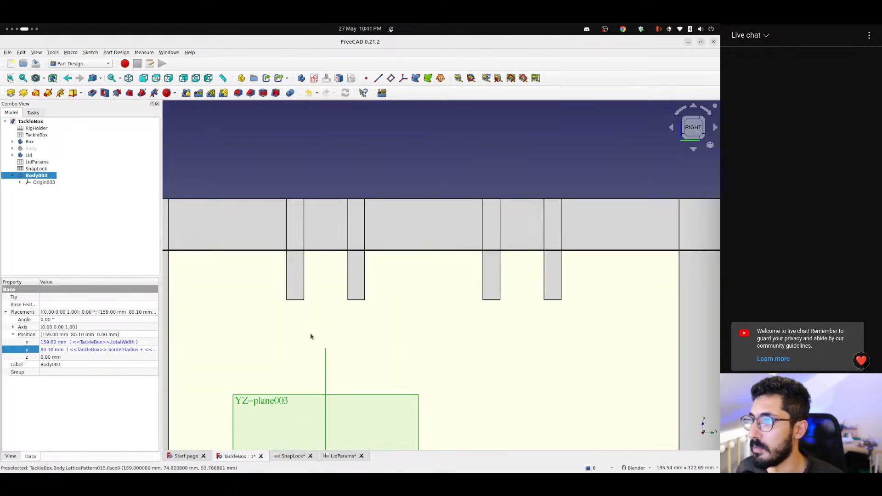
{"action": "middle_click_drag", "start_coordinate": [322, 320], "coordinate": [362, 264], "text": "shift"}
{"action": "scroll", "coordinate": [361, 265], "scroll_direction": "down", "scroll_amount": 2}
{"action": "scroll", "coordinate": [355, 280], "scroll_direction": "up", "scroll_amount": 3}
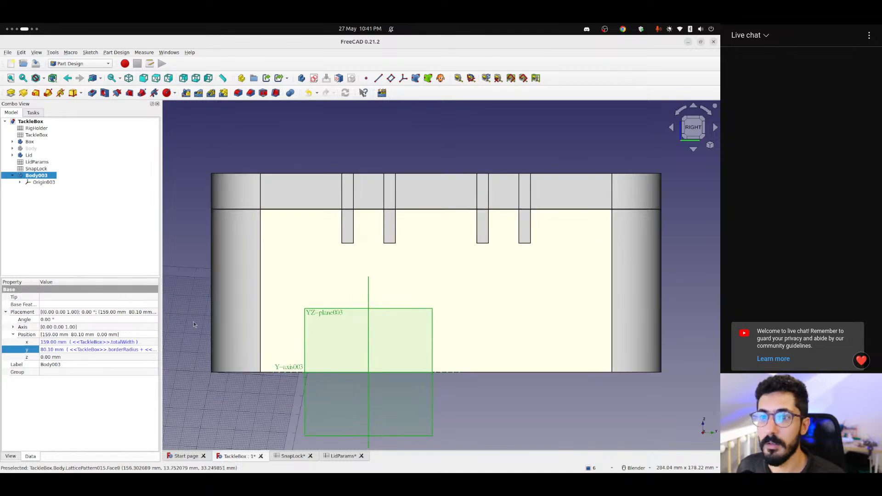
Start Body003's z position formula with <<TackleBox>>.totalHeight followed by a minus sign
{"action": "left_click", "coordinate": [30, 357]}
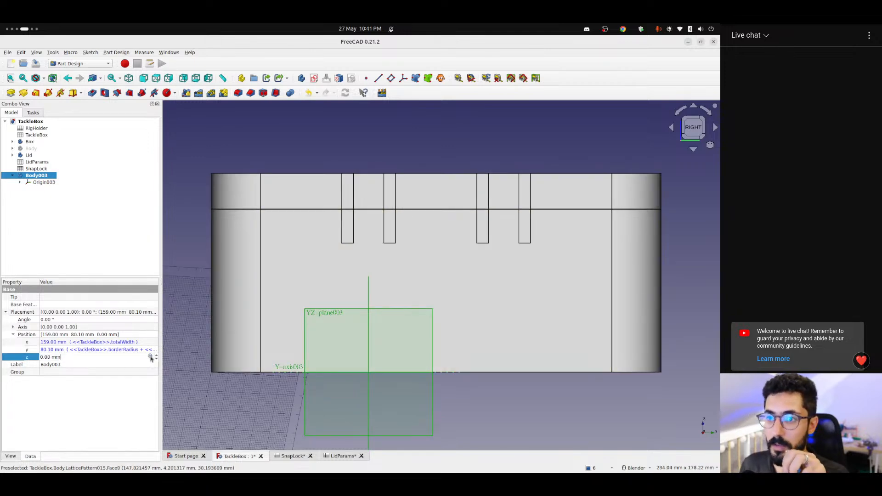
{"action": "left_click", "coordinate": [150, 357]}
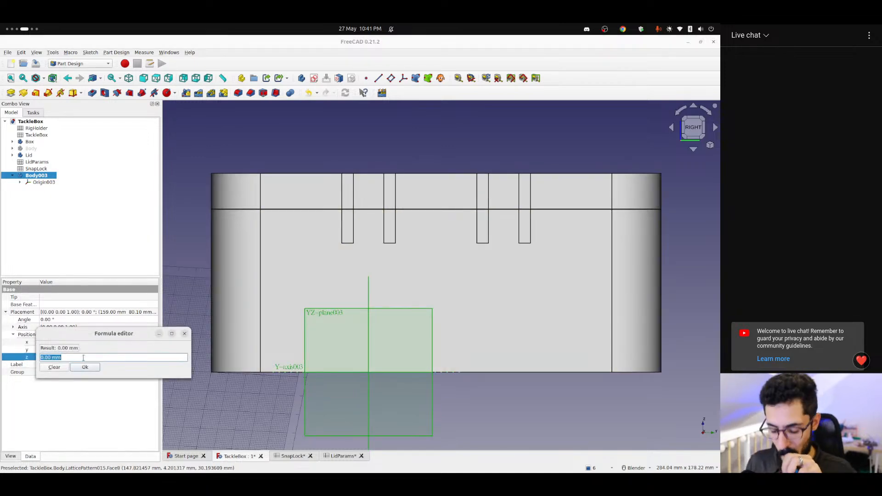
{"action": "type", "text": "<<TackleBox>>#"}
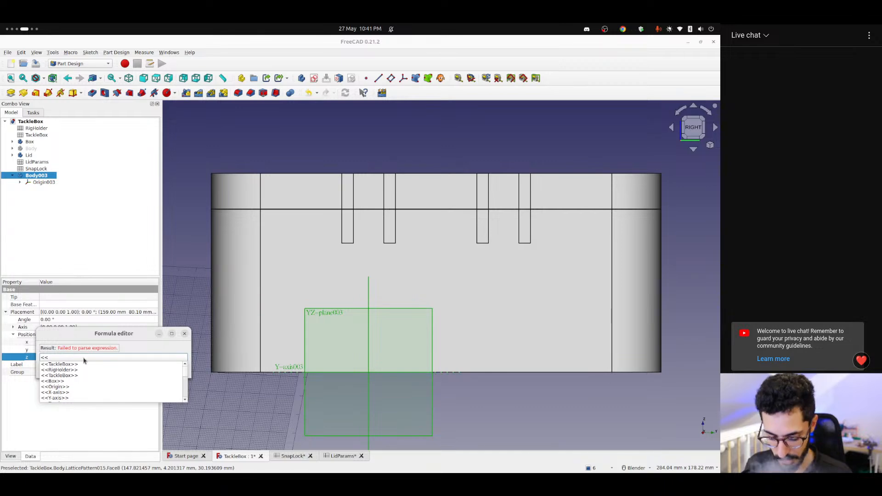
{"action": "key", "text": "BackSpace"}
{"action": "type", "text": ".tot"}
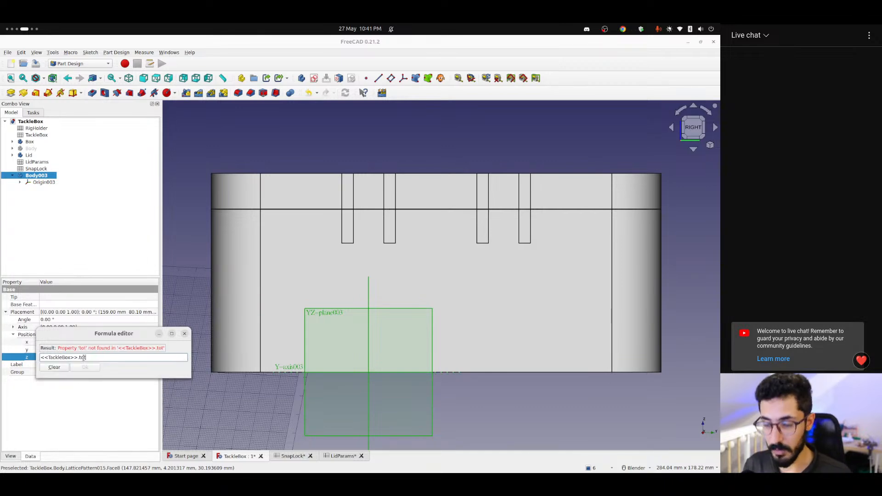
{"action": "type", "text": "al"}
{"action": "type", "text": "Hei"}
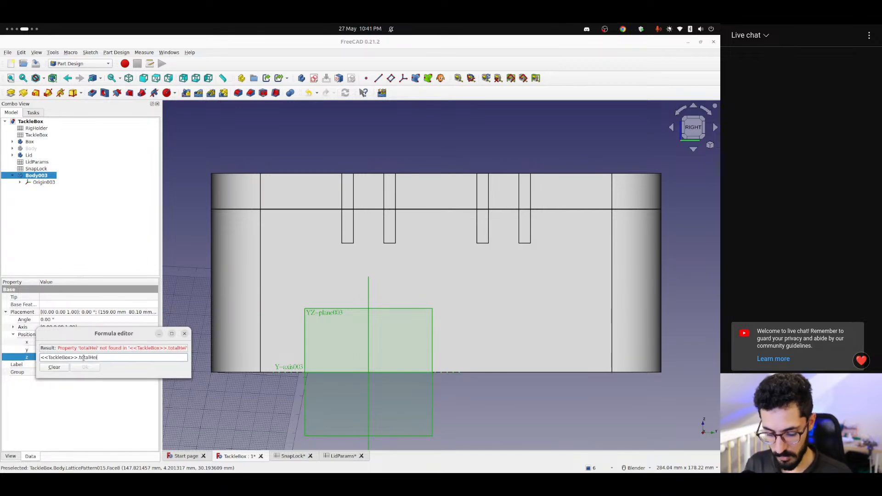
{"action": "type", "text": "ght - "}
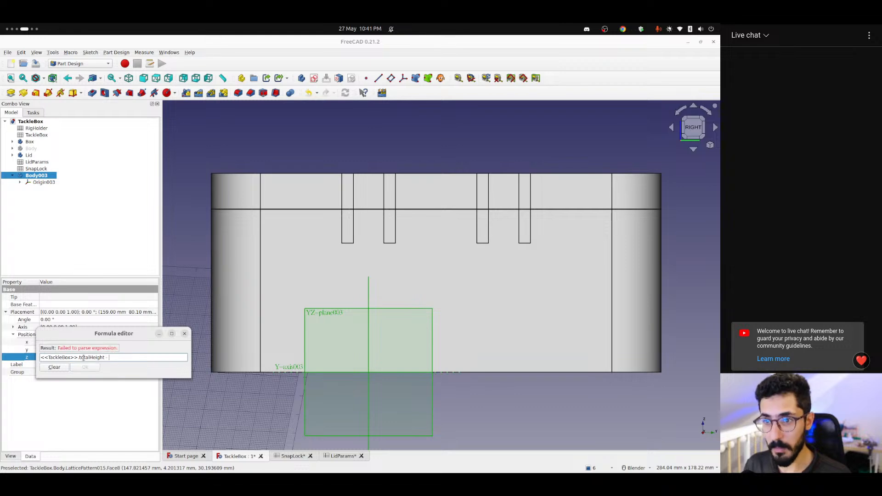
Enter <<SnapLock>>.heightInLid as the subtracted term in Body003's z position formula
{"action": "type", "text": "<<"}
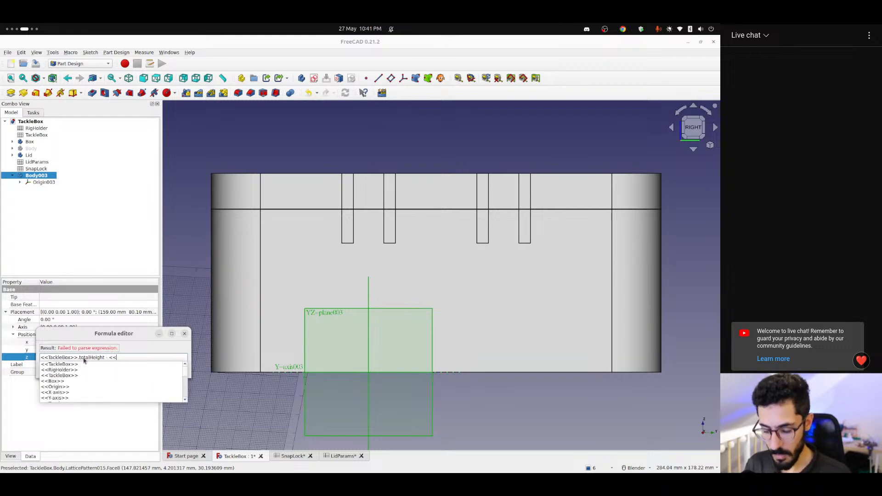
{"action": "type", "text": "Snap"}
{"action": "key", "text": "Down"}
{"action": "key", "text": "Return"}
{"action": "type", "text": ".hei"}
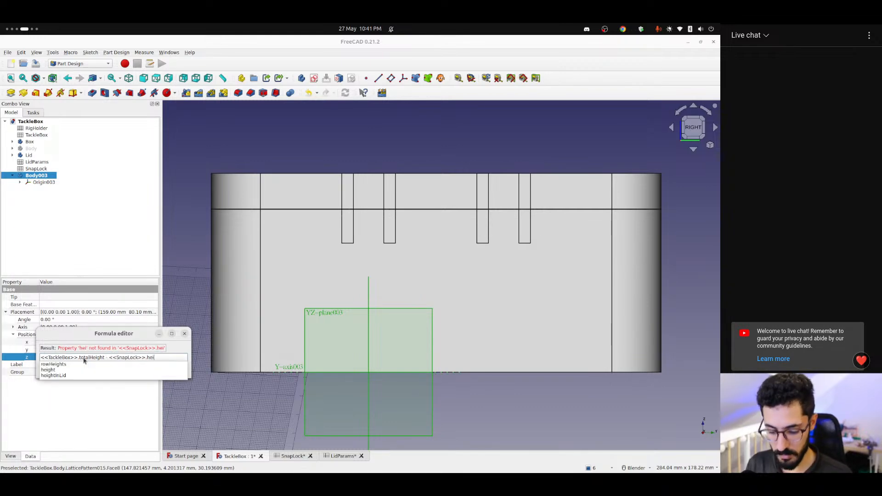
{"action": "key", "text": "Down"}
{"action": "key", "text": "Down"}
{"action": "key", "text": "Down"}
{"action": "key", "text": "Return"}
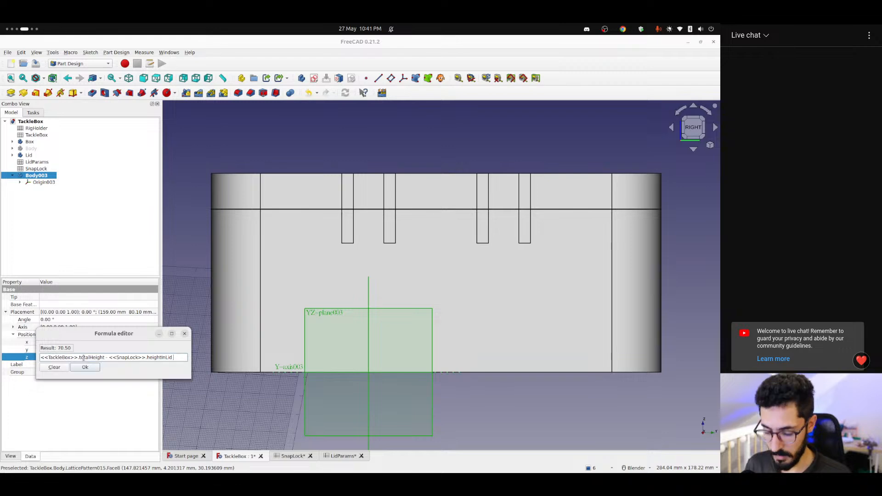
Add - <<TackleBox>>.tolerance to the z position formula and apply it to Body003
{"action": "type", "text": "- <<"}
{"action": "type", "text": "Tac"}
{"action": "key", "text": "Down"}
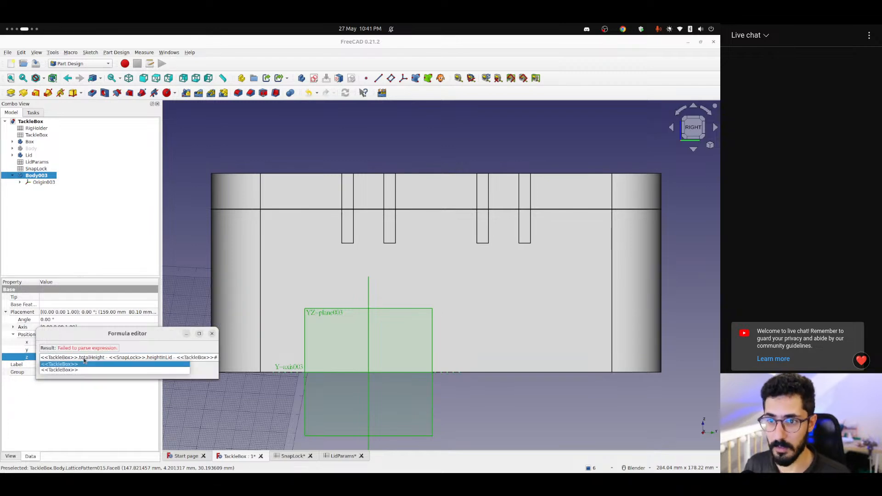
{"action": "key", "text": "Return"}
{"action": "type", "text": ".to"}
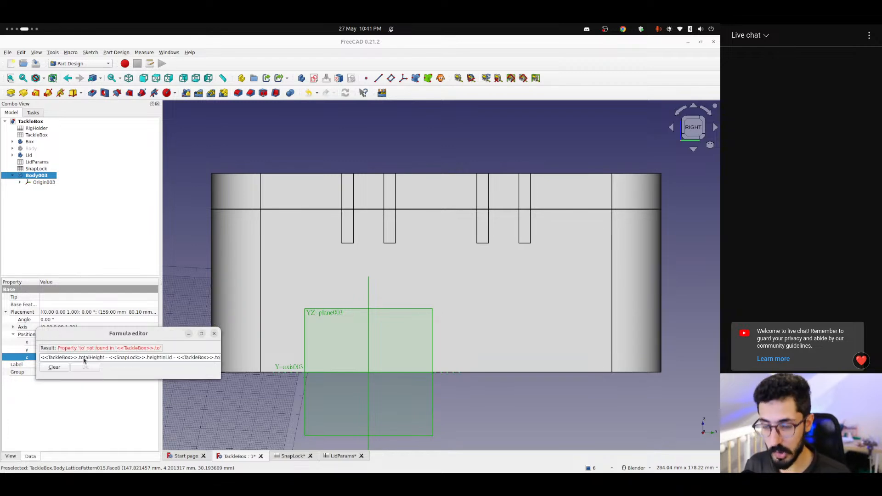
{"action": "type", "text": "lerance"}
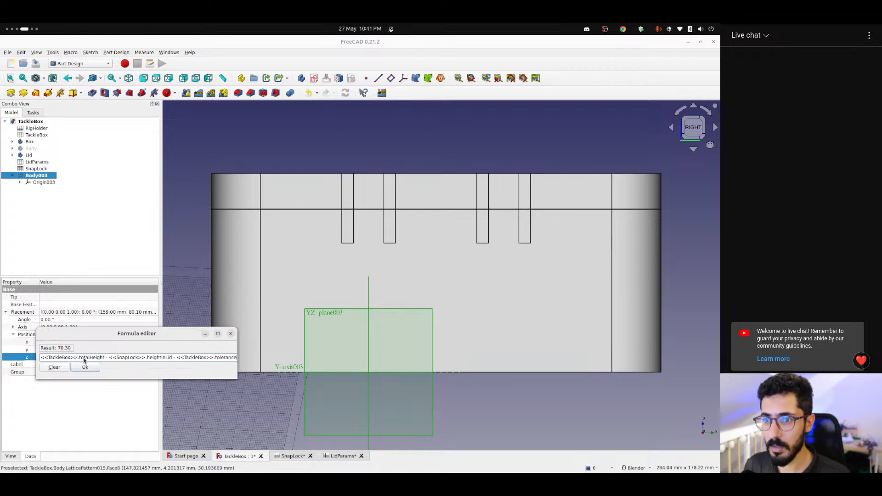
{"action": "key", "text": "Return"}
Check Body003's origin height against the hinge blocks and review the heightInLid and tolerance terms of its z position formula
{"action": "scroll", "coordinate": [349, 262], "scroll_direction": "up", "scroll_amount": 4}
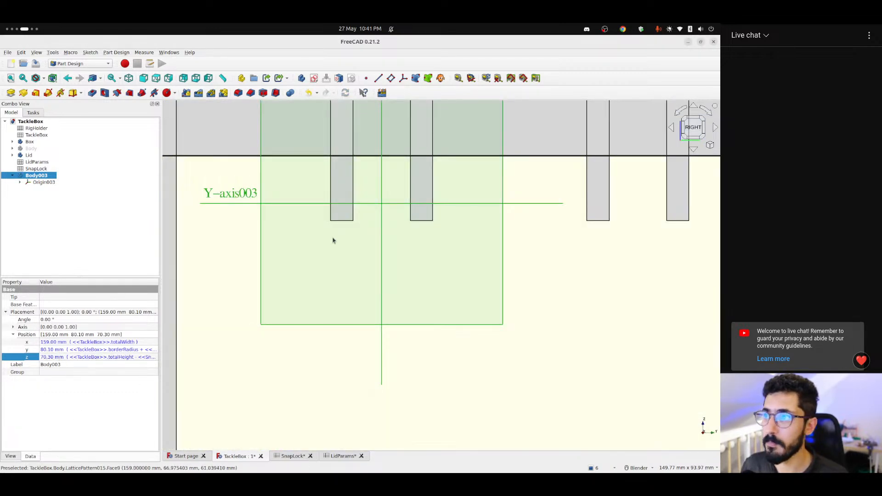
{"action": "scroll", "coordinate": [348, 223], "scroll_direction": "down", "scroll_amount": 2}
{"action": "middle_click_drag", "start_coordinate": [348, 223], "coordinate": [299, 277], "text": "shift"}
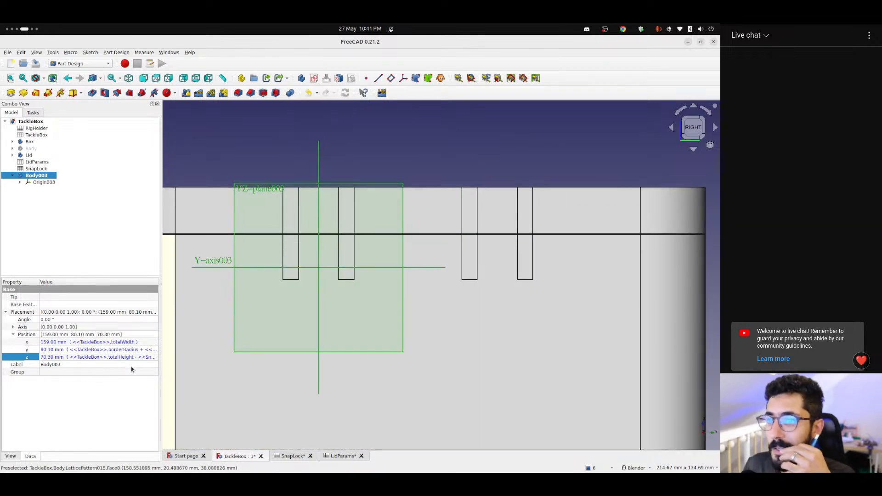
{"action": "left_click", "coordinate": [110, 358]}
{"action": "left_click", "coordinate": [150, 357]}
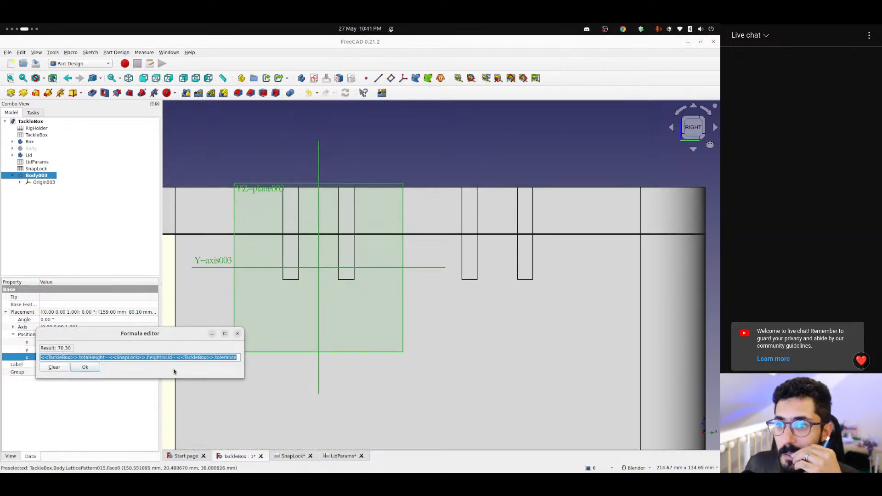
{"action": "left_click", "coordinate": [151, 358]}
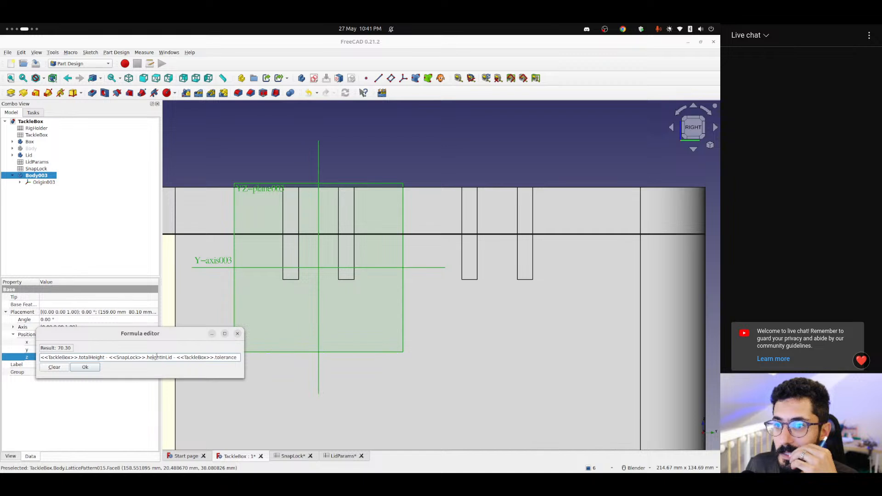
{"action": "left_click_drag", "start_coordinate": [156, 357], "coordinate": [146, 359]}
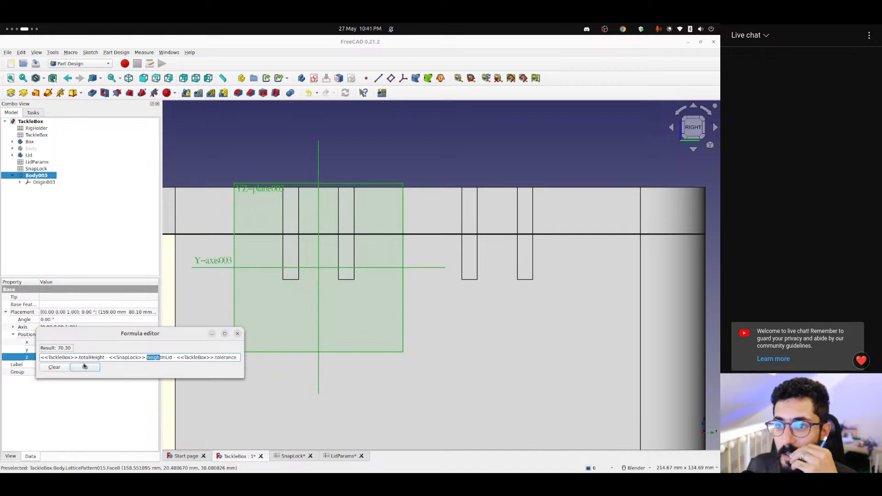
{"action": "double_click", "coordinate": [224, 357]}
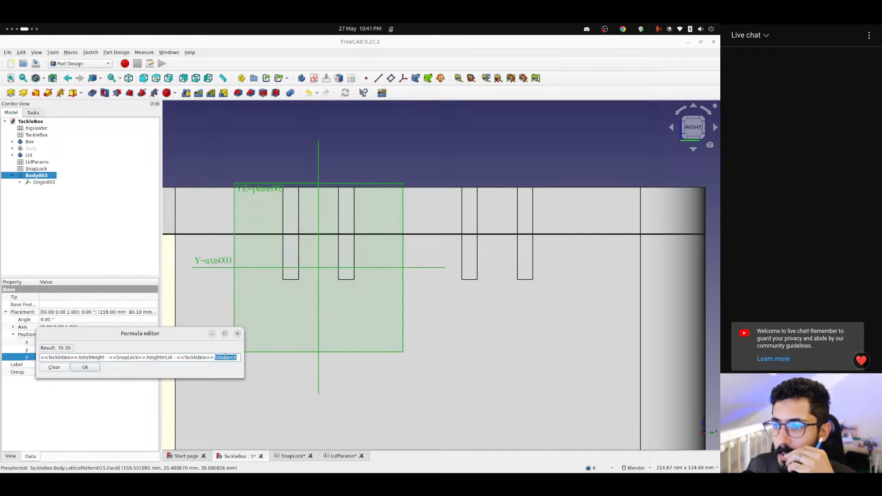
{"action": "left_click", "coordinate": [85, 368]}
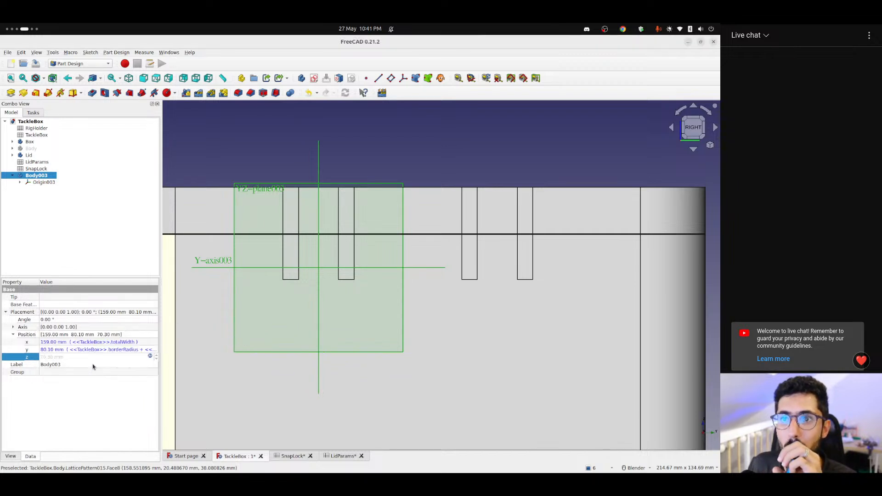
Expand the Box body and open Sketch015 under Pad009 for editing
{"action": "left_click", "coordinate": [11, 148]}
{"action": "scroll", "coordinate": [44, 258], "scroll_direction": "down", "scroll_amount": 10}
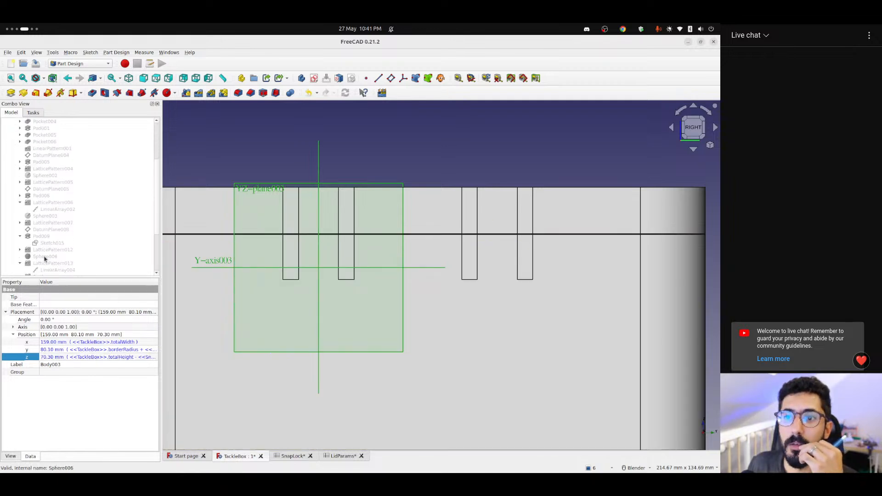
{"action": "scroll", "coordinate": [44, 257], "scroll_direction": "down", "scroll_amount": 2}
{"action": "left_click", "coordinate": [41, 202]}
{"action": "scroll", "coordinate": [43, 197], "scroll_direction": "up", "scroll_amount": 1}
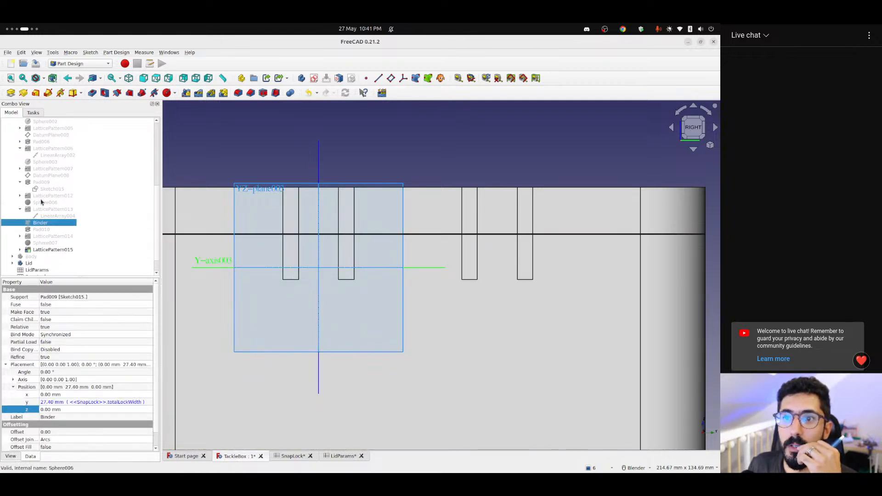
{"action": "left_click", "coordinate": [44, 189]}
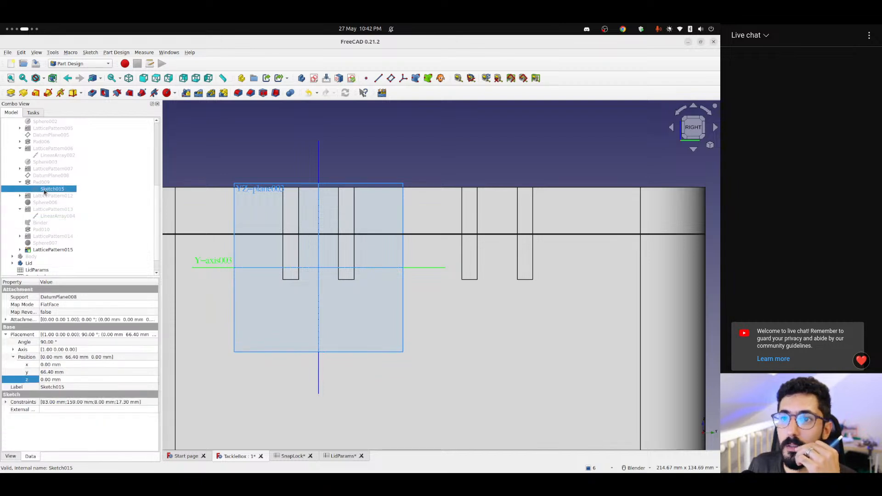
{"action": "double_click", "coordinate": [44, 191]}
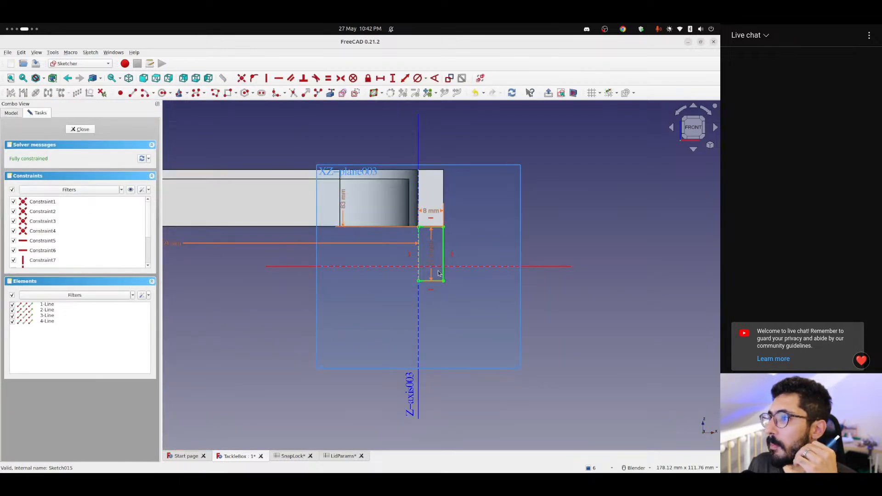
Move the rectangle's height dimension clear of the profile and inspect the formula behind the 83 mm vertical constraint
{"action": "left_click_drag", "start_coordinate": [434, 258], "coordinate": [478, 201]}
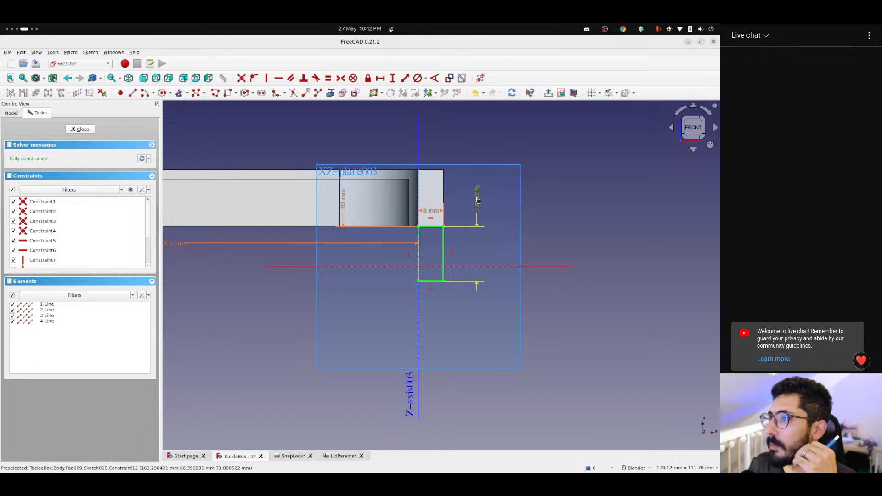
{"action": "scroll", "coordinate": [459, 271], "scroll_direction": "down", "scroll_amount": 5}
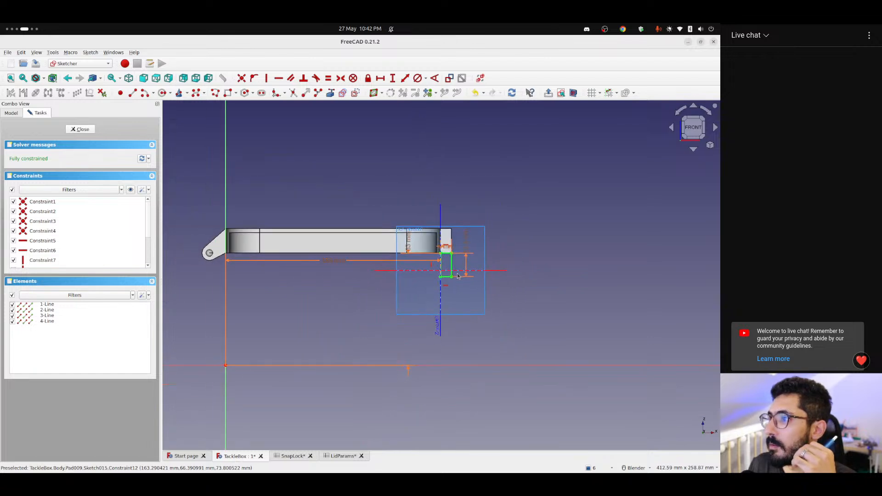
{"action": "double_click", "coordinate": [415, 272]}
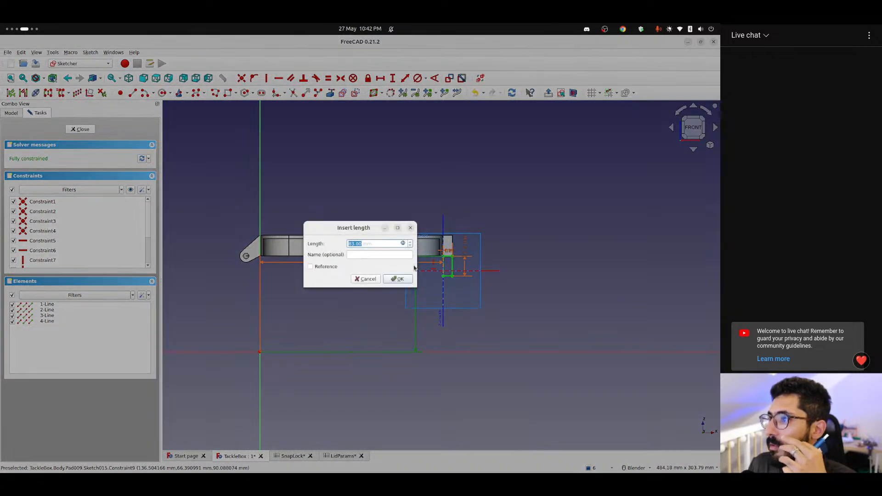
{"action": "left_click", "coordinate": [403, 243]}
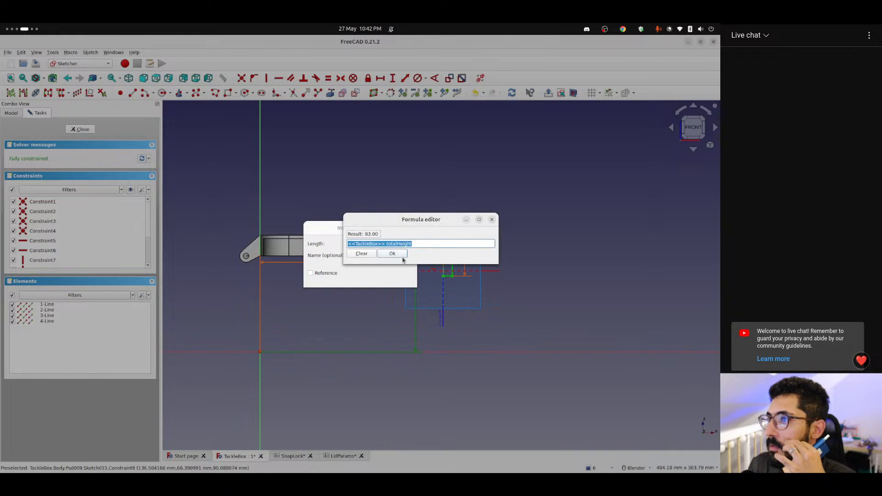
{"action": "left_click", "coordinate": [492, 220]}
{"action": "key", "text": "Return"}
{"action": "scroll", "coordinate": [441, 296], "scroll_direction": "up", "scroll_amount": 2}
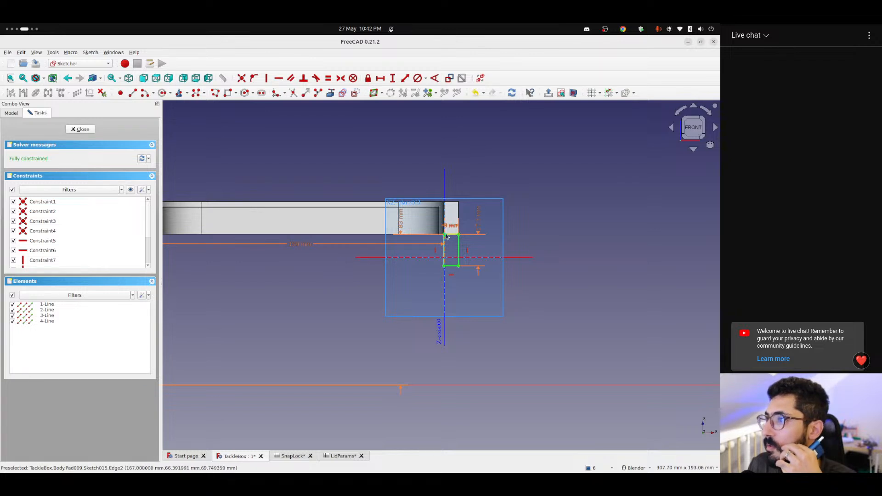
Spread out the other sketch dimensions and inspect the formula behind the rectangle's 17.3 mm height constraint, leaving it unedited
{"action": "left_click_drag", "start_coordinate": [450, 225], "coordinate": [556, 181]}
{"action": "left_click_drag", "start_coordinate": [400, 222], "coordinate": [350, 222]}
{"action": "left_click_drag", "start_coordinate": [296, 245], "coordinate": [243, 252]}
{"action": "middle_click_drag", "start_coordinate": [327, 302], "coordinate": [346, 305]}
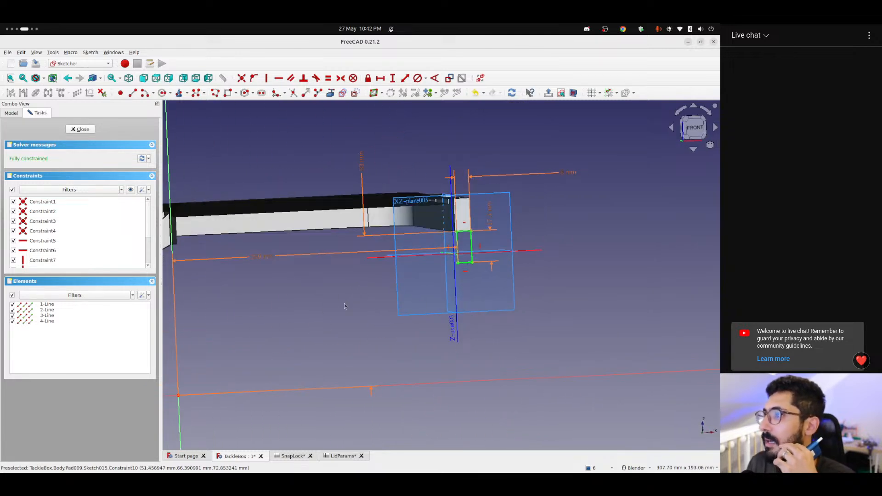
{"action": "double_click", "coordinate": [488, 216]}
{"action": "left_click", "coordinate": [404, 243]}
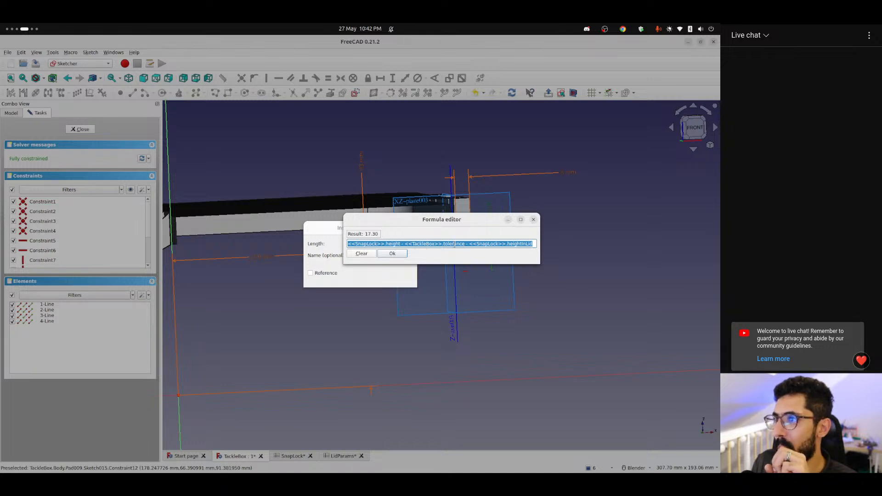
{"action": "left_click", "coordinate": [395, 244]}
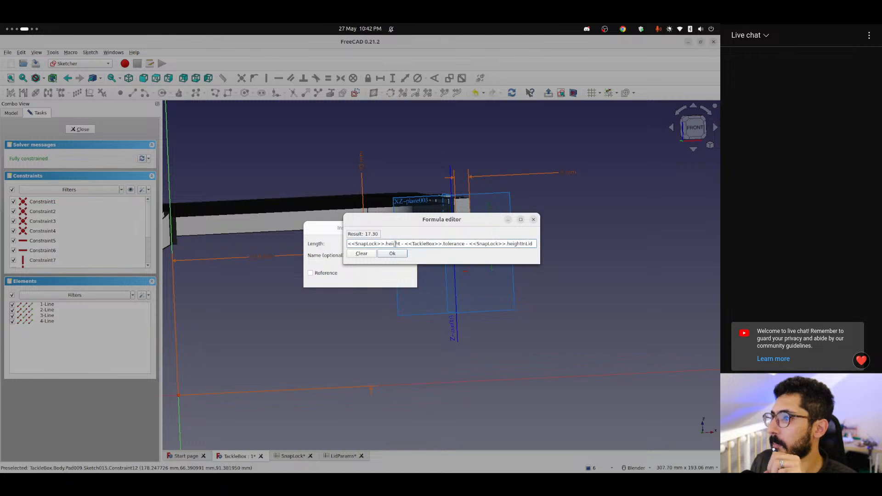
{"action": "double_click", "coordinate": [390, 244]}
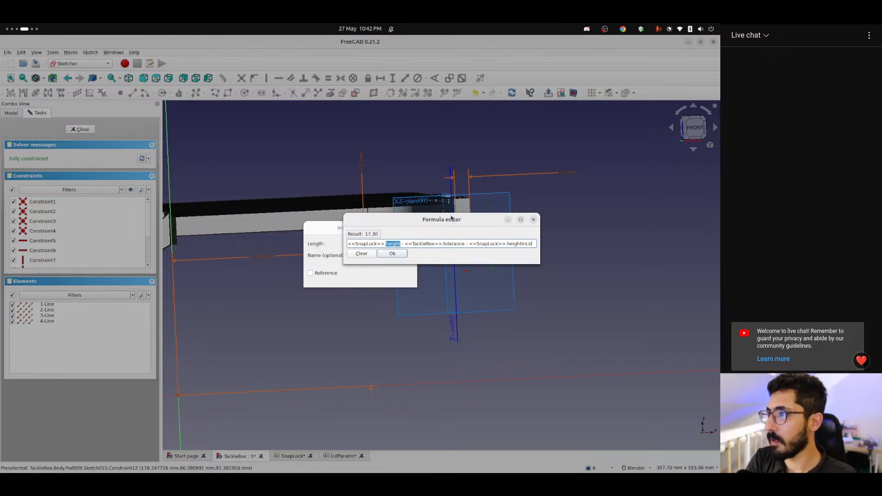
{"action": "left_click", "coordinate": [533, 219]}
{"action": "left_click", "coordinate": [411, 228]}
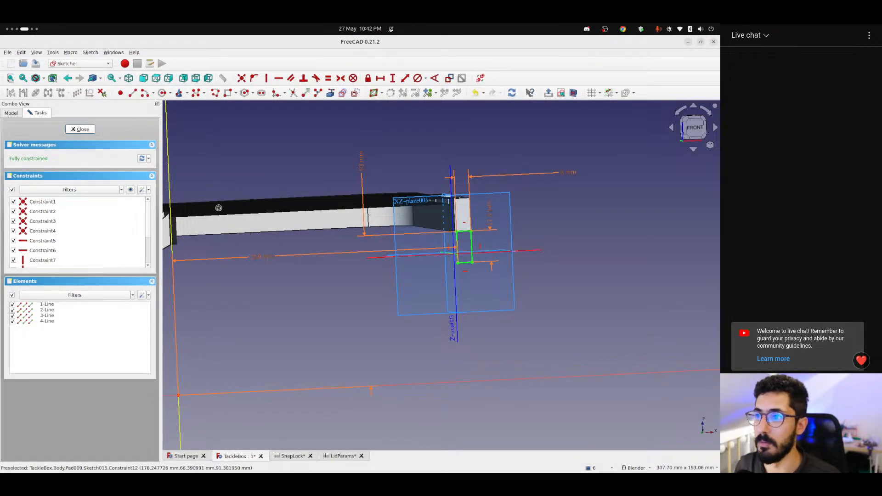
Close Sketch015 and check the z position in its placement, leaving it unedited
{"action": "left_click", "coordinate": [81, 130]}
{"action": "scroll", "coordinate": [380, 283], "scroll_direction": "down", "scroll_amount": 5}
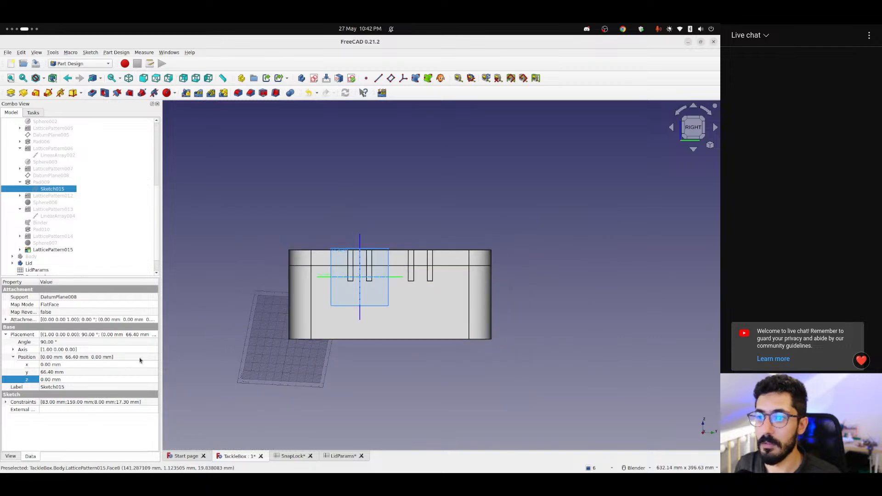
{"action": "left_click", "coordinate": [62, 381]}
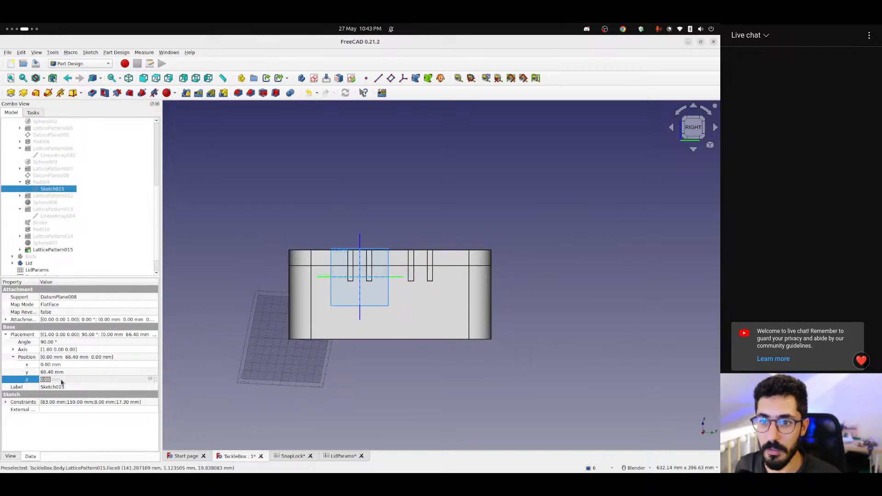
{"action": "left_click", "coordinate": [462, 402]}
{"action": "scroll", "coordinate": [46, 266], "scroll_direction": "down", "scroll_amount": 1}
Enclose the SnapLock heightInLid and TackleBox tolerance terms of Body003's z position formula in parentheses
{"action": "left_click", "coordinate": [41, 263]}
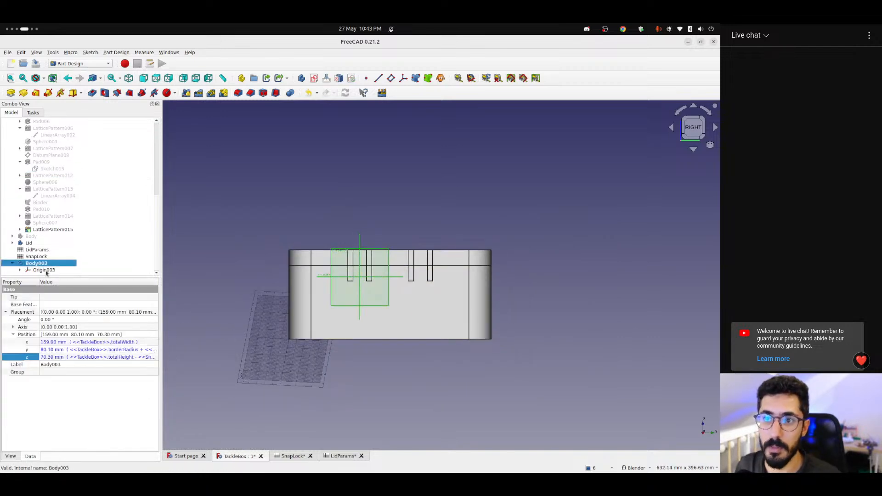
{"action": "left_click", "coordinate": [62, 357]}
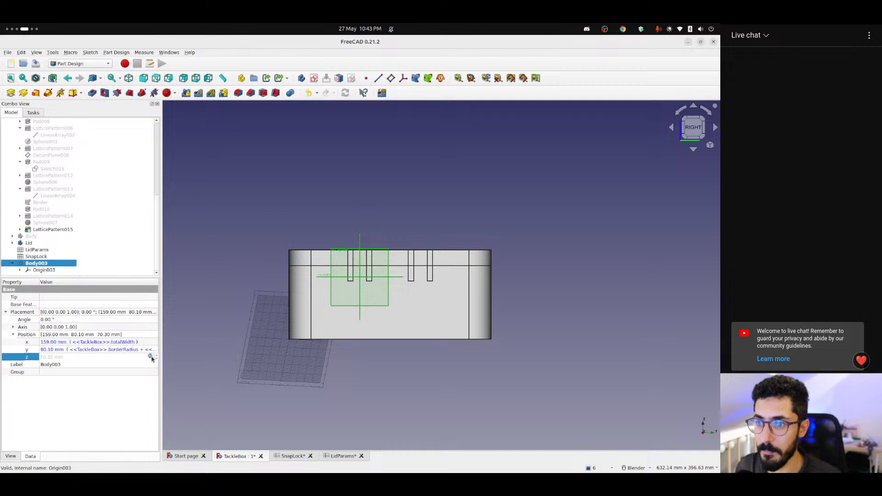
{"action": "left_click", "coordinate": [151, 357]}
{"action": "left_click", "coordinate": [106, 358]}
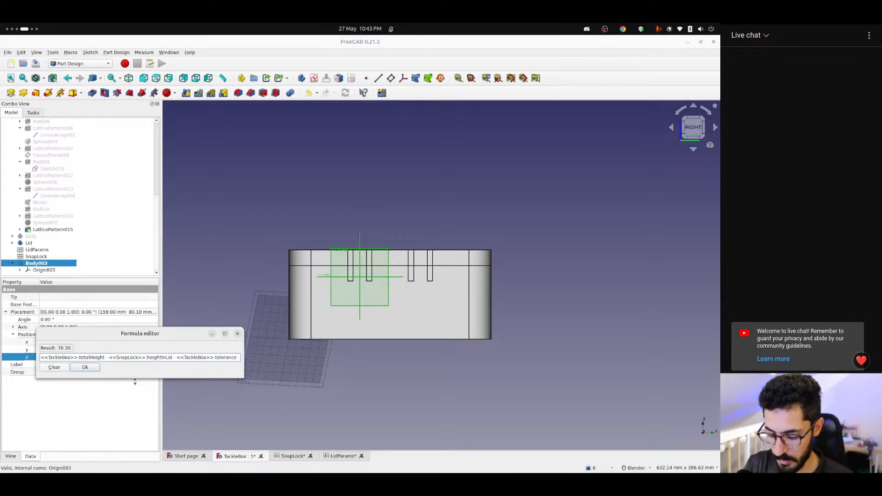
{"action": "type", "text": "("}
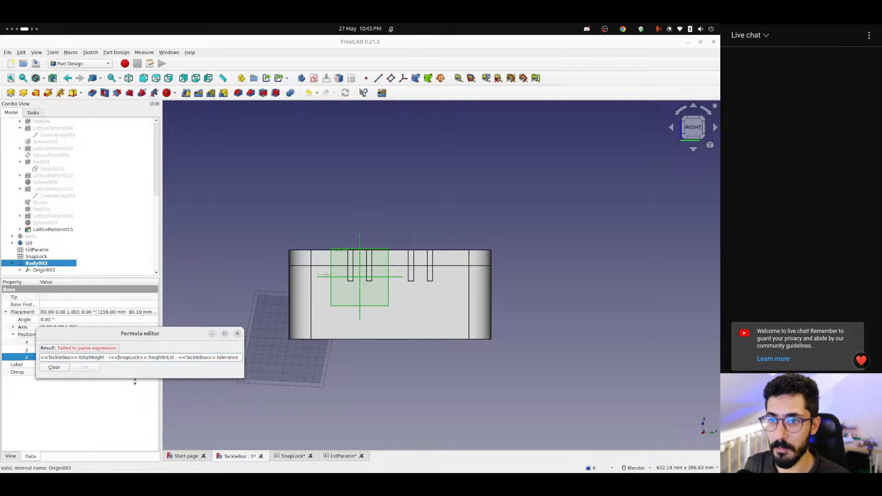
{"action": "type", "text": ")"}
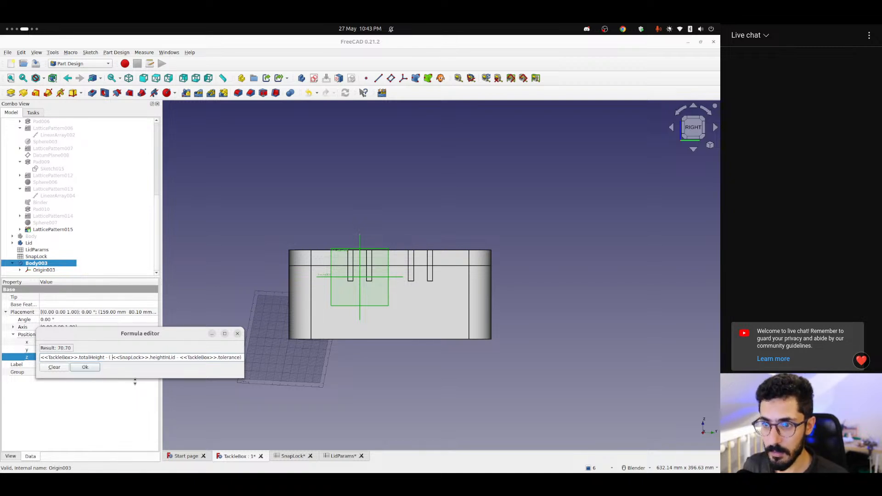
Insert <<SnapLock>>.height minus before <<SnapLock>>.heightInLid inside the parentheses and apply the z position formula to Body003
{"action": "type", "text": " -"}
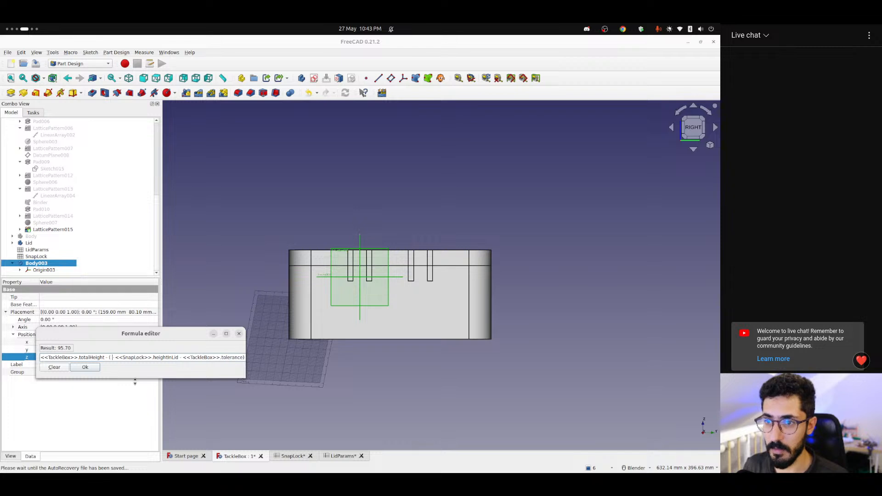
{"action": "key", "text": "Left"}
{"action": "type", "text": "<<SnapL"}
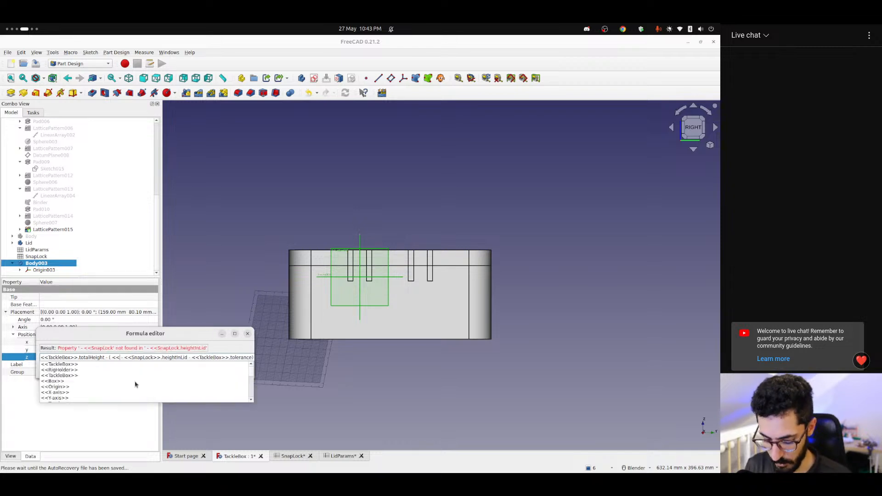
{"action": "type", "text": "oc"}
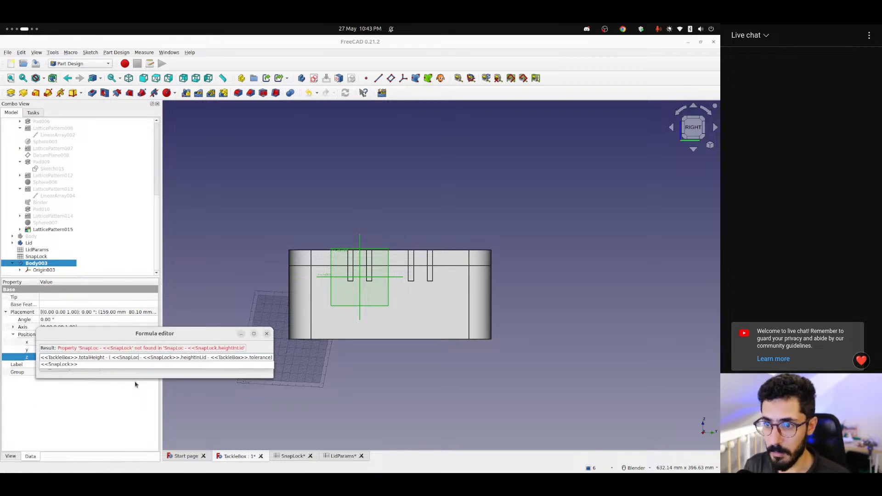
{"action": "type", "text": "k"}
{"action": "key", "text": "Return"}
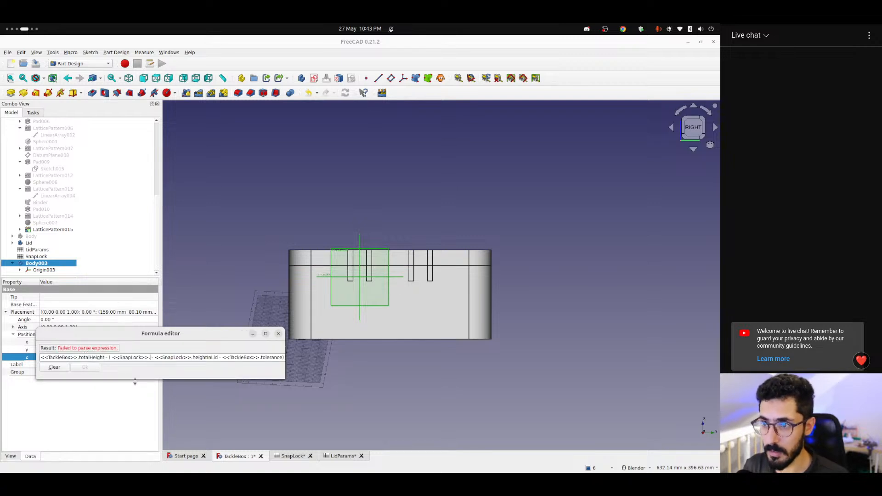
{"action": "type", "text": "hei"}
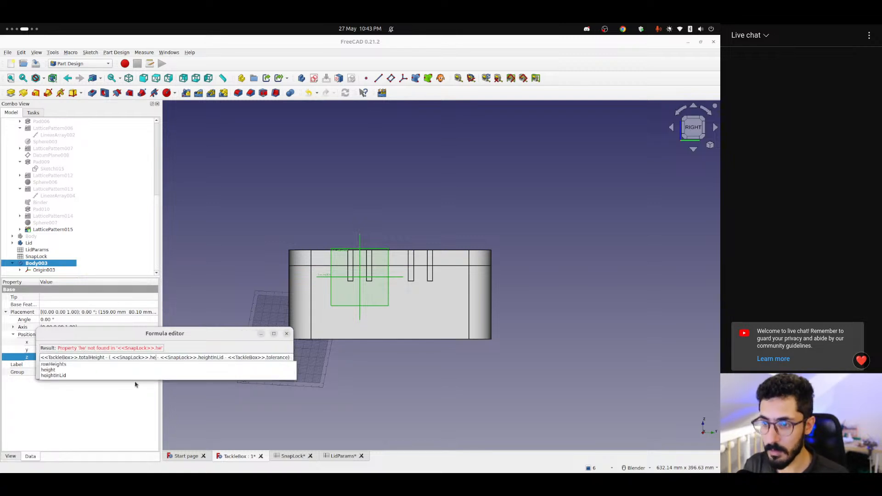
{"action": "type", "text": "ght"}
{"action": "key", "text": "Escape"}
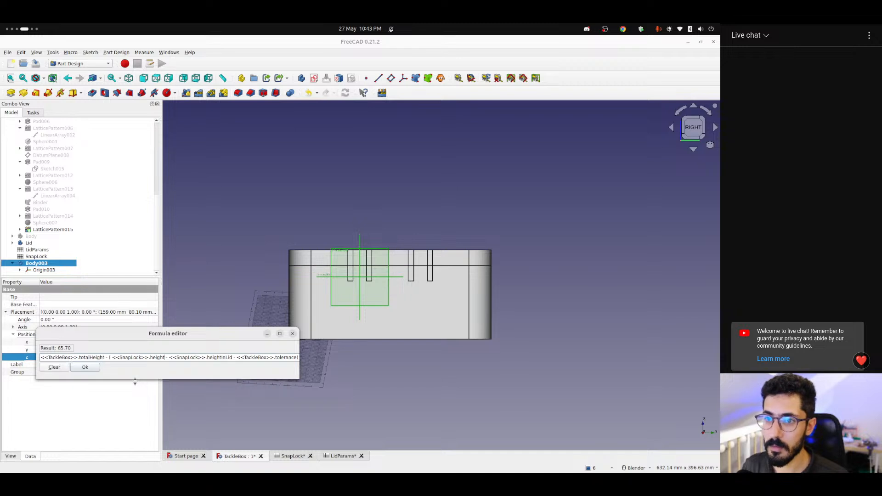
{"action": "left_click", "coordinate": [94, 368]}
{"action": "scroll", "coordinate": [380, 274], "scroll_direction": "up", "scroll_amount": 4}
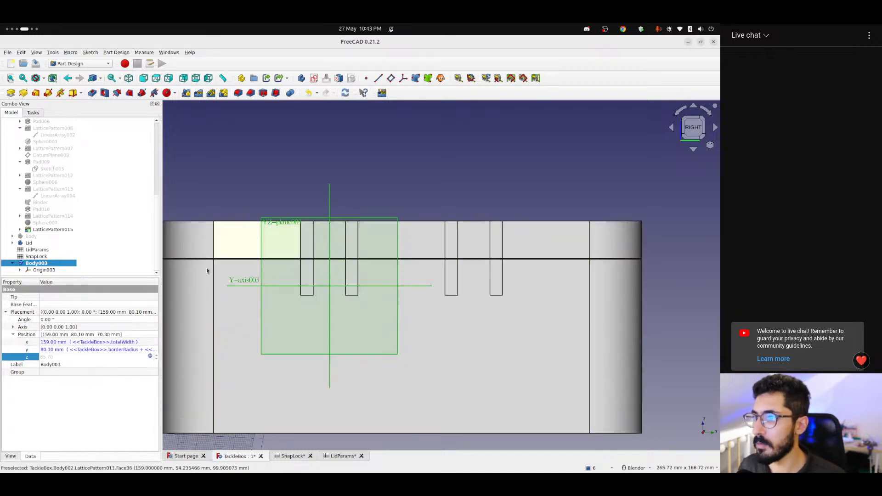
{"action": "left_click", "coordinate": [63, 403]}
Examine how Body003's origin lines up with the lower ends of the hinge blocks, toggling the origin's visibility off and on
{"action": "scroll", "coordinate": [324, 290], "scroll_direction": "up", "scroll_amount": 6}
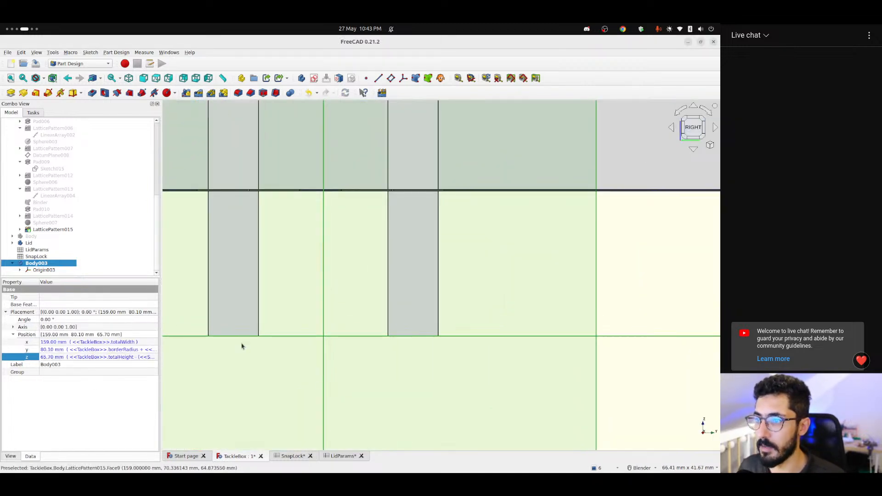
{"action": "scroll", "coordinate": [242, 346], "scroll_direction": "down", "scroll_amount": 3}
{"action": "scroll", "coordinate": [282, 337], "scroll_direction": "down", "scroll_amount": 2}
{"action": "middle_click_drag", "start_coordinate": [301, 311], "coordinate": [345, 282], "text": "shift"}
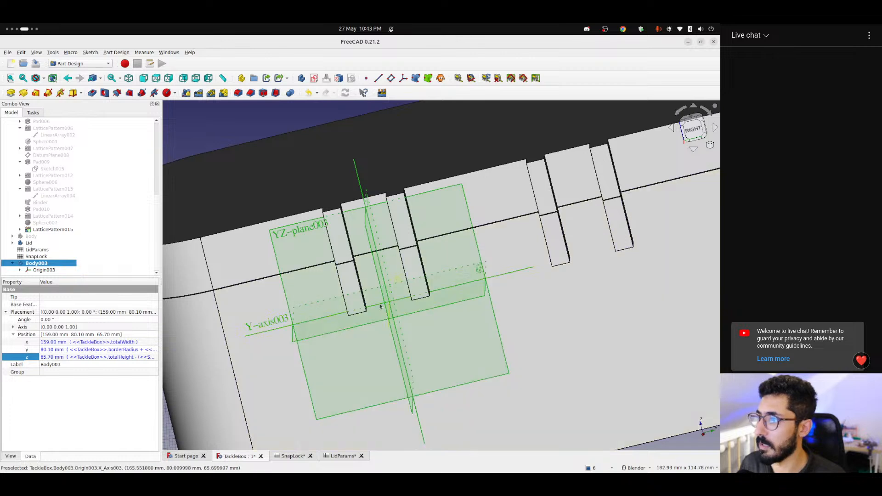
{"action": "left_click", "coordinate": [47, 271]}
{"action": "key", "text": "space"}
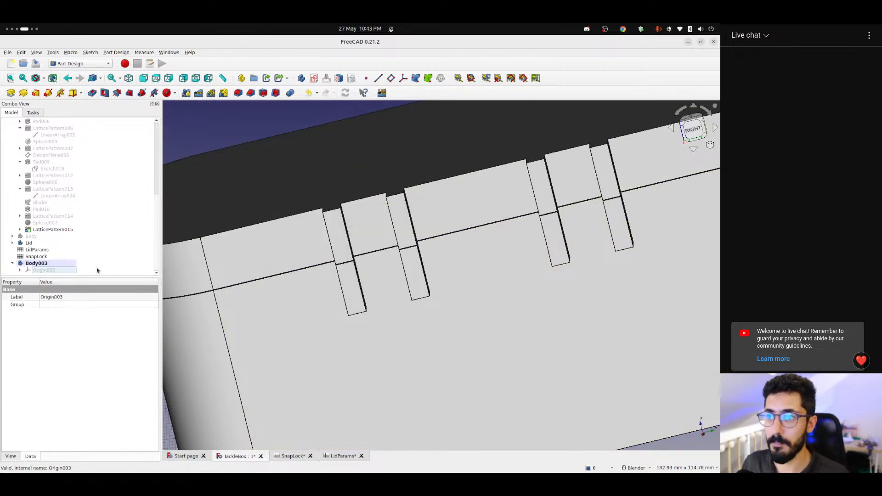
{"action": "left_click", "coordinate": [36, 271]}
{"action": "key", "text": "space"}
{"action": "scroll", "coordinate": [362, 262], "scroll_direction": "down", "scroll_amount": 2}
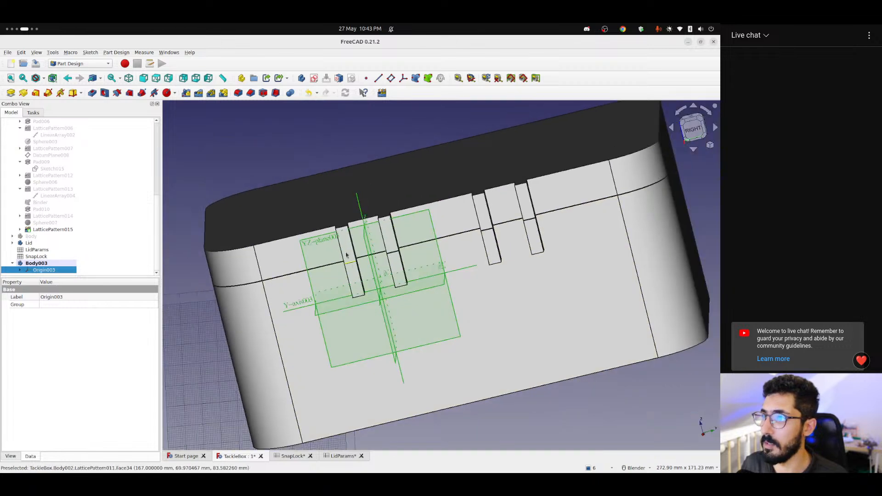
Create a new sketch in Body003 on its YZ plane
{"action": "left_click", "coordinate": [300, 158]}
{"action": "left_click", "coordinate": [314, 78]}
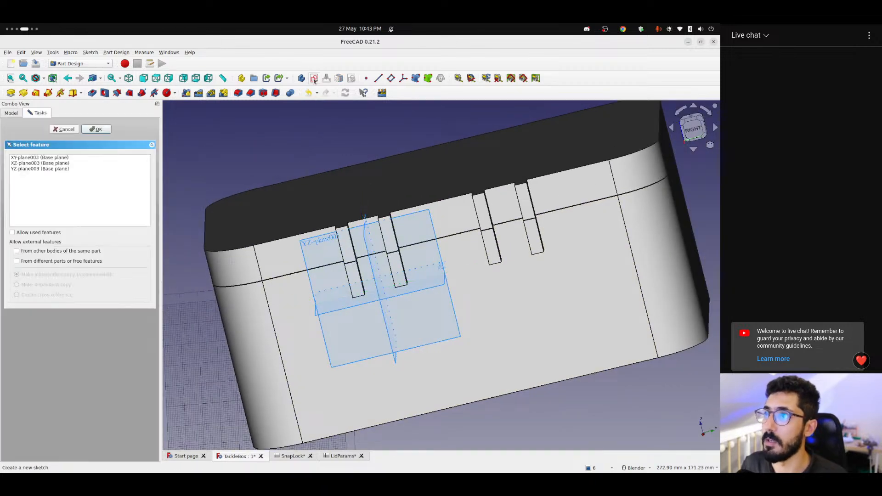
{"action": "left_click", "coordinate": [301, 249]}
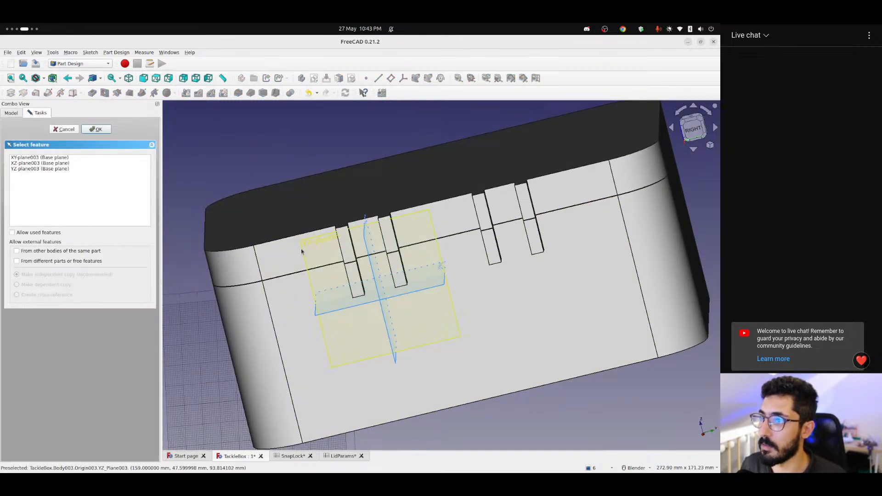
{"action": "scroll", "coordinate": [385, 235], "scroll_direction": "up", "scroll_amount": 3}
{"action": "left_click", "coordinate": [11, 113]}
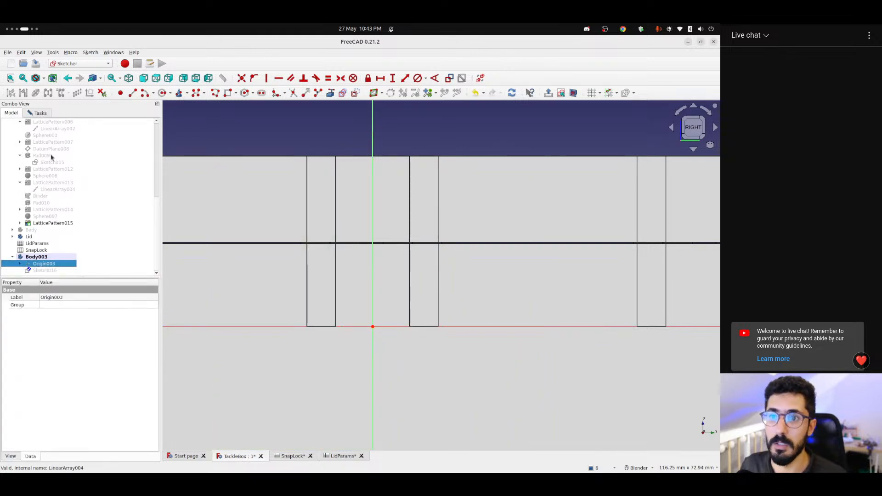
{"action": "left_click", "coordinate": [41, 113]}
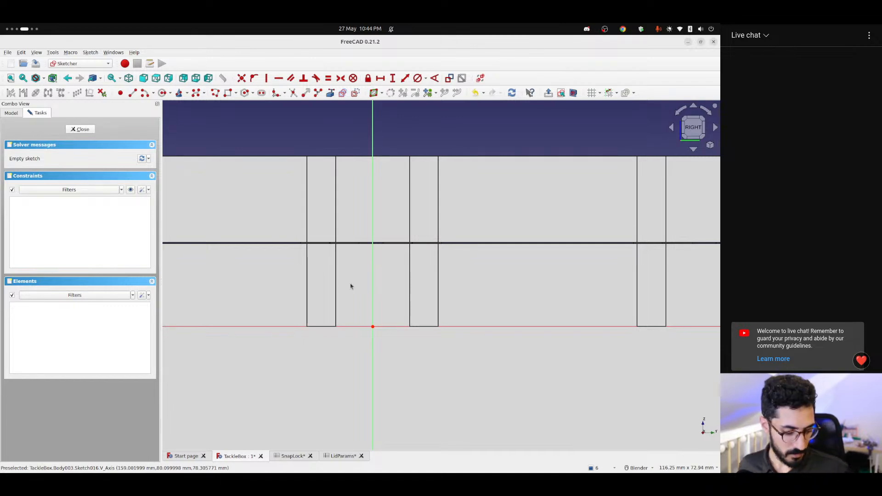
Sketch a rectangle about 31 mm high between the first pair of hinge blocks, with its lower edge on the horizontal axis
{"action": "left_click", "coordinate": [374, 335]}
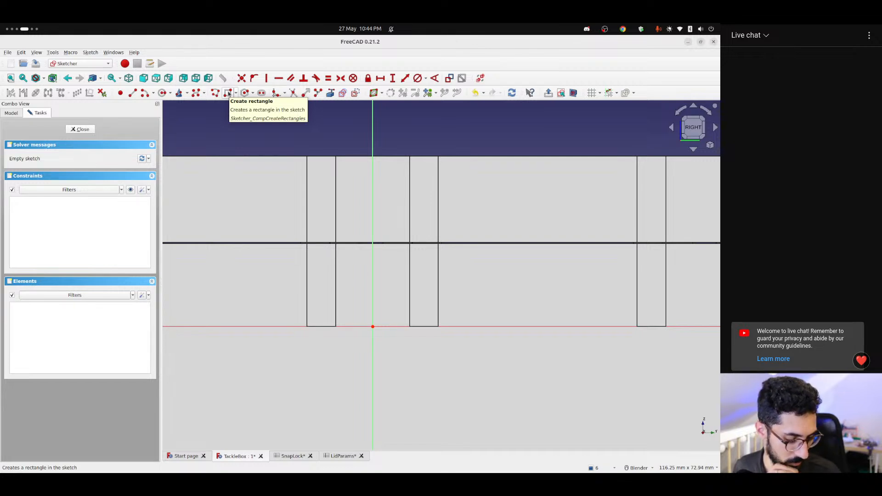
{"action": "left_click", "coordinate": [228, 93]}
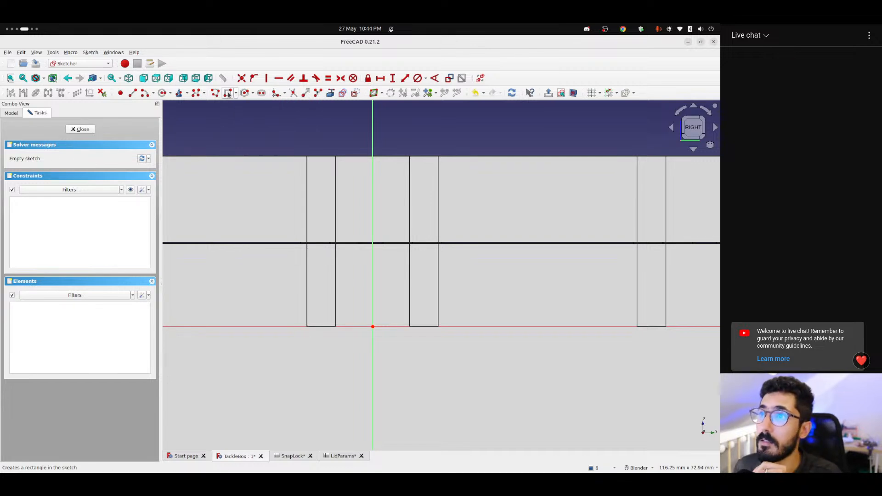
{"action": "left_click", "coordinate": [343, 327]}
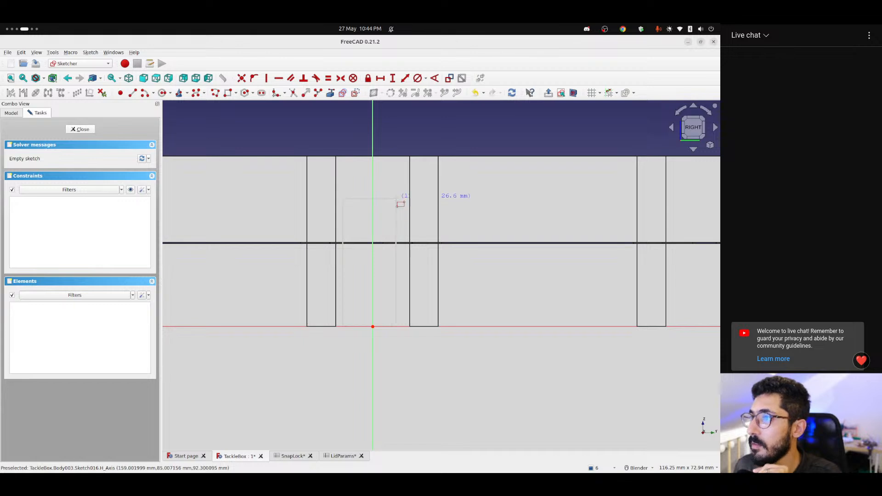
{"action": "left_click", "coordinate": [402, 178]}
{"action": "right_click", "coordinate": [417, 209]}
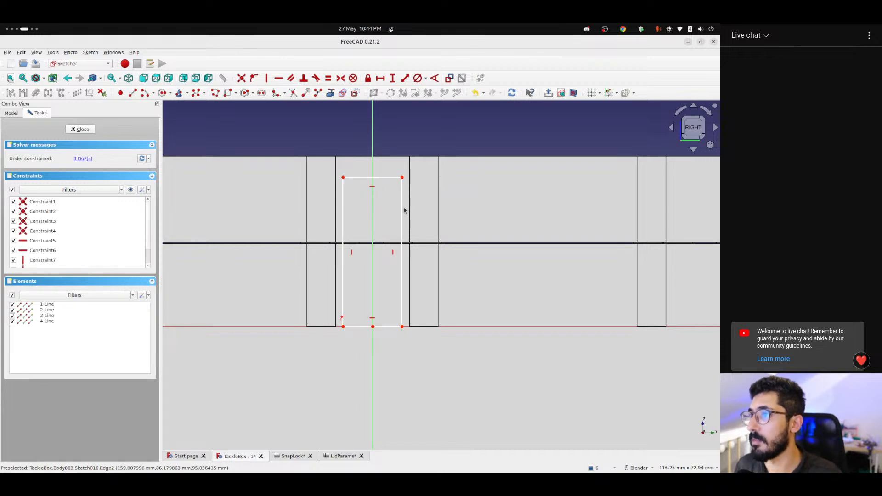
Constrain the rectangle's vertical side to the formula <<SnapLock>>.height
{"action": "left_click", "coordinate": [402, 209]}
{"action": "left_click", "coordinate": [392, 78]}
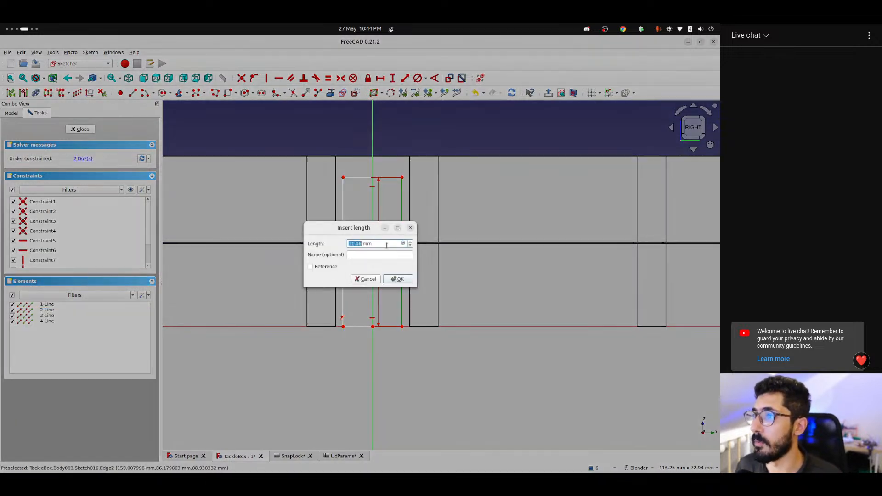
{"action": "left_click", "coordinate": [404, 243]}
{"action": "type", "text": "<<SnapLock>>."}
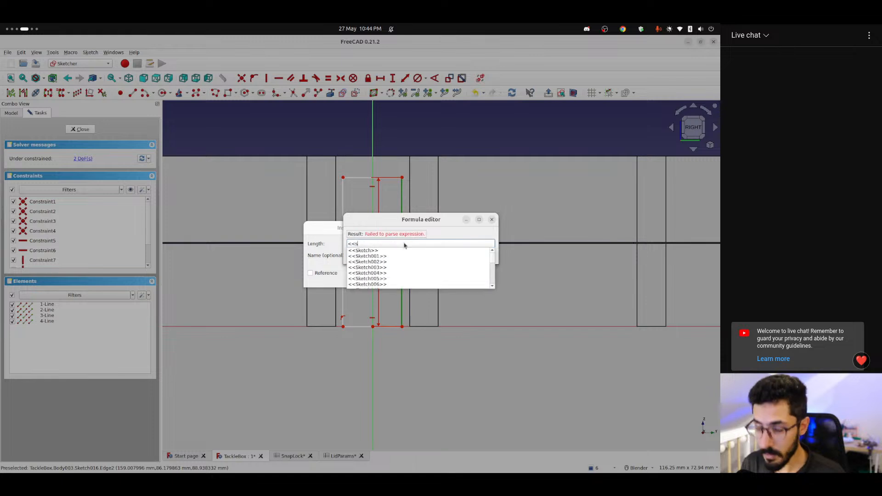
{"action": "type", "text": "height"}
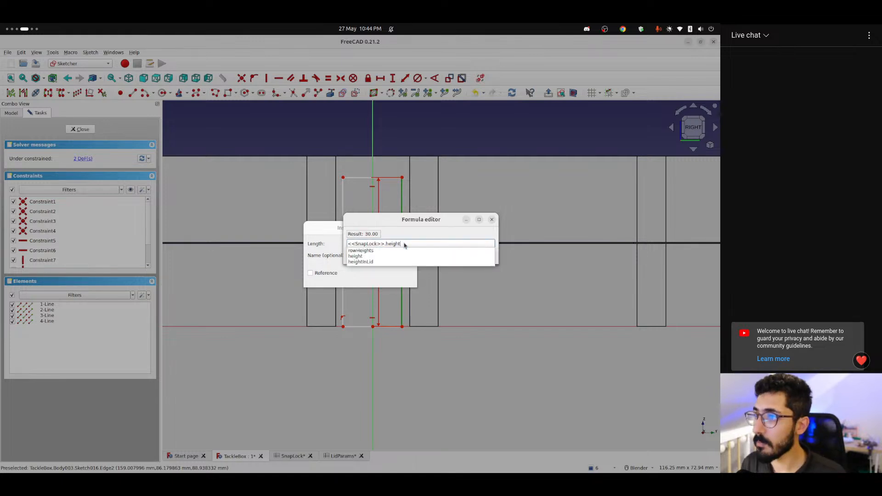
{"action": "key", "text": "Return"}
{"action": "left_click", "coordinate": [391, 251]}
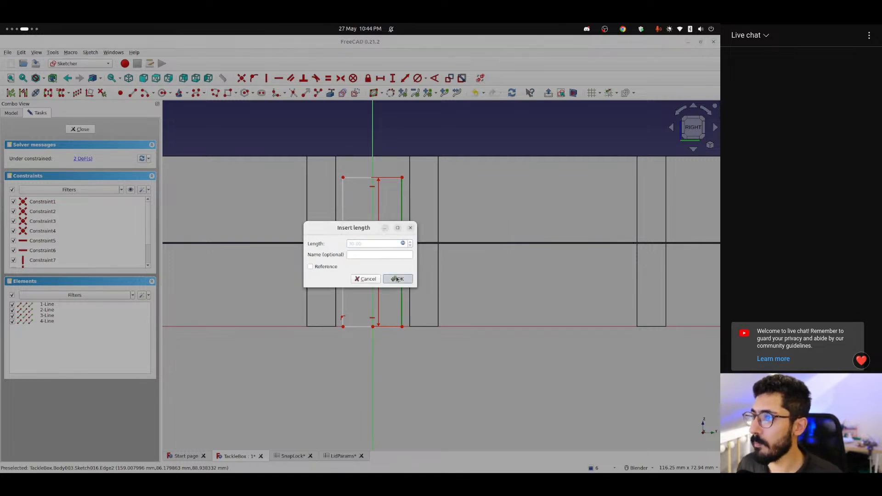
{"action": "left_click", "coordinate": [394, 277]}
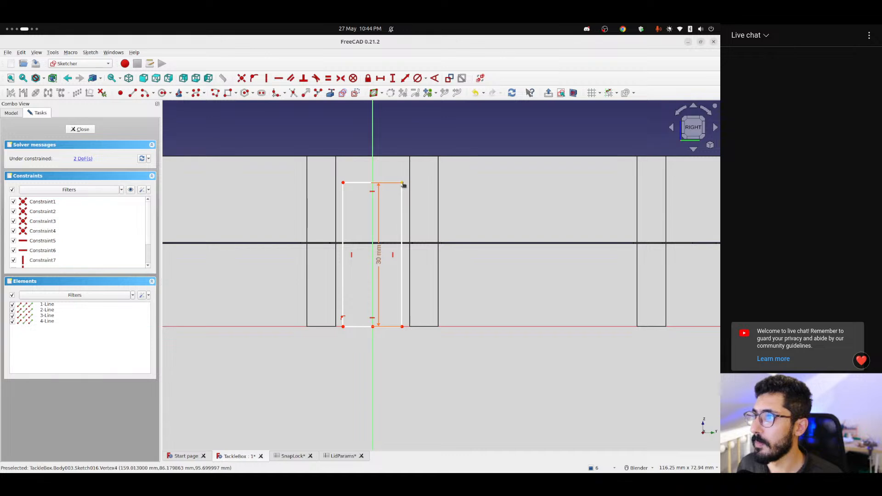
Move the 30 mm height dimension clear of the rectangle and pull the rectangle's left side inward toward the vertical axis
{"action": "mouse_move", "coordinate": [401, 183]}
{"action": "left_mouse_down"}
{"action": "mouse_move", "coordinate": [482, 183]}
{"action": "mouse_move", "coordinate": [394, 196]}
{"action": "mouse_move", "coordinate": [431, 191]}
{"action": "mouse_move", "coordinate": [396, 197]}
{"action": "mouse_move", "coordinate": [409, 197]}
{"action": "left_mouse_up"}
{"action": "scroll", "coordinate": [399, 177], "scroll_direction": "up", "scroll_amount": 2}
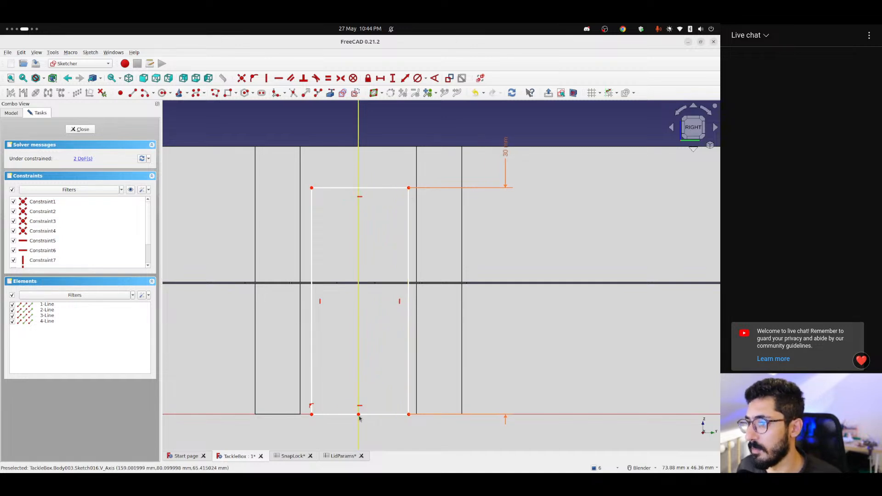
{"action": "left_click_drag", "start_coordinate": [305, 354], "coordinate": [320, 334]}
{"action": "left_click", "coordinate": [328, 129]}
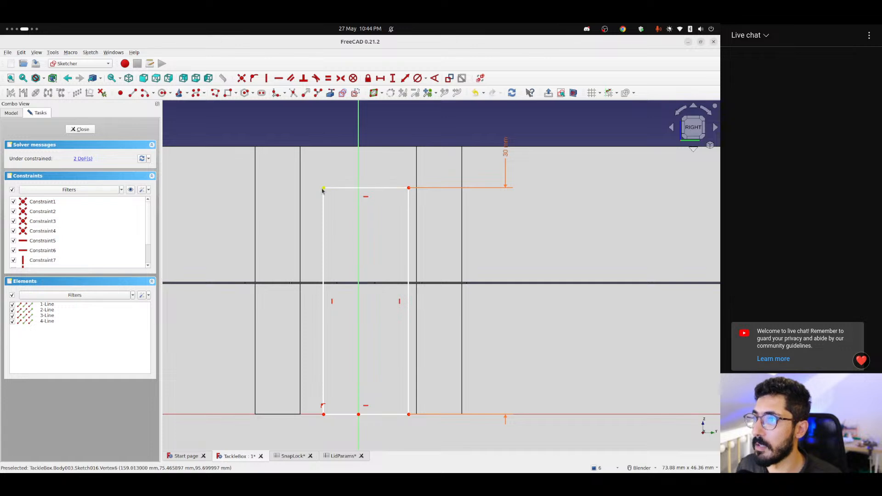
Constrain the rectangle's two upper corners symmetric about the vertical axis and pull one corner to check the symmetry
{"action": "left_click", "coordinate": [322, 189]}
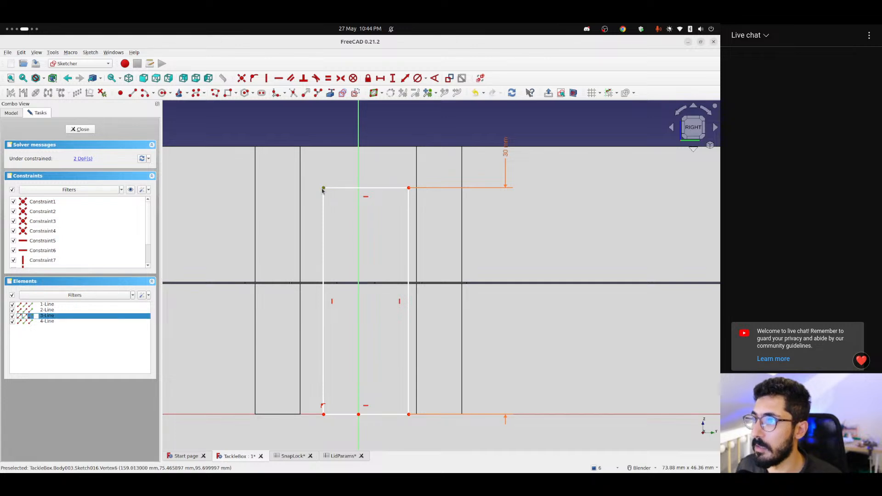
{"action": "left_click", "coordinate": [409, 188]}
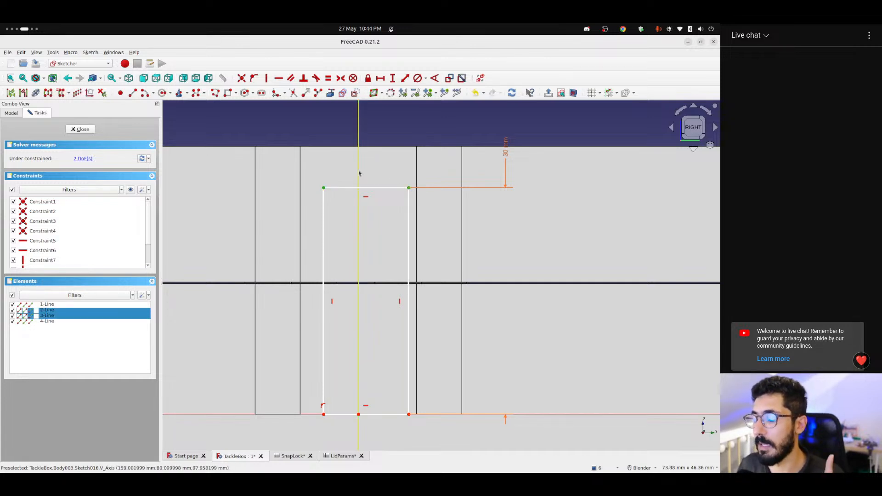
{"action": "left_click", "coordinate": [357, 156]}
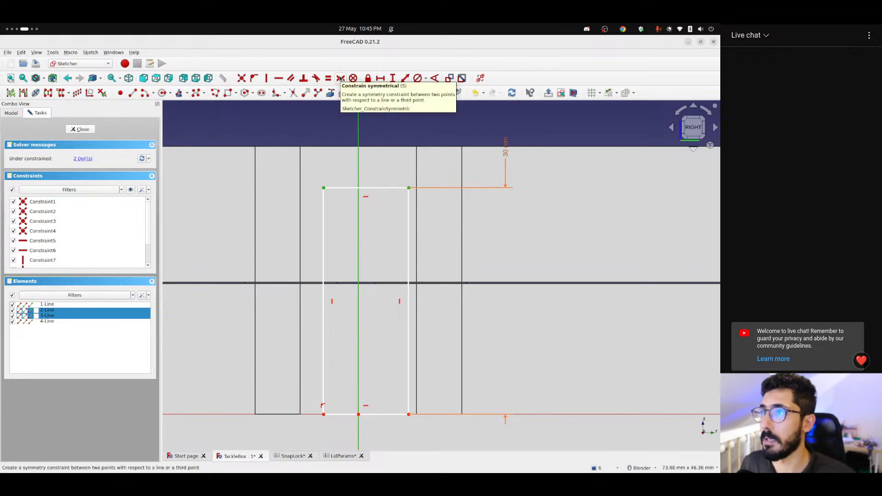
{"action": "left_click", "coordinate": [340, 78]}
{"action": "mouse_move", "coordinate": [409, 188]}
{"action": "left_mouse_down"}
{"action": "mouse_move", "coordinate": [574, 186]}
{"action": "mouse_move", "coordinate": [372, 182]}
{"action": "mouse_move", "coordinate": [394, 186]}
{"action": "left_mouse_up"}
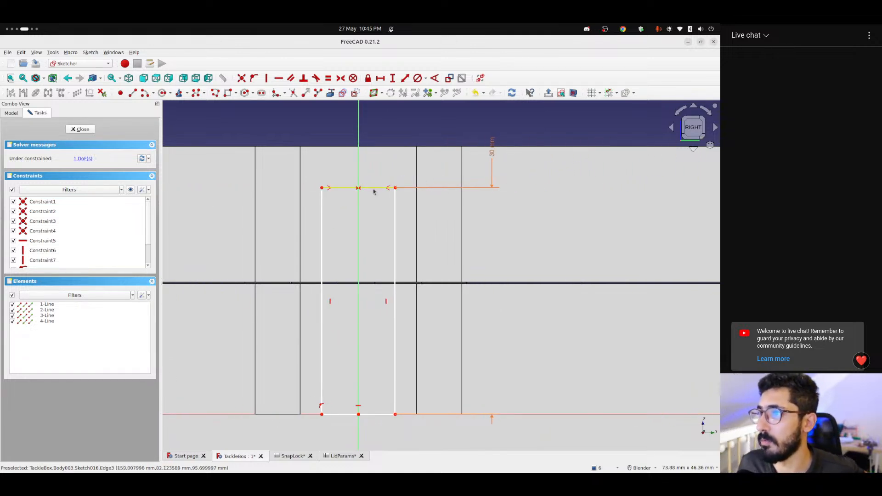
Constrain the rectangle's upper edge horizontally with the formula <<SnapLock>>.width
{"action": "left_click", "coordinate": [373, 189]}
{"action": "left_click", "coordinate": [381, 78]}
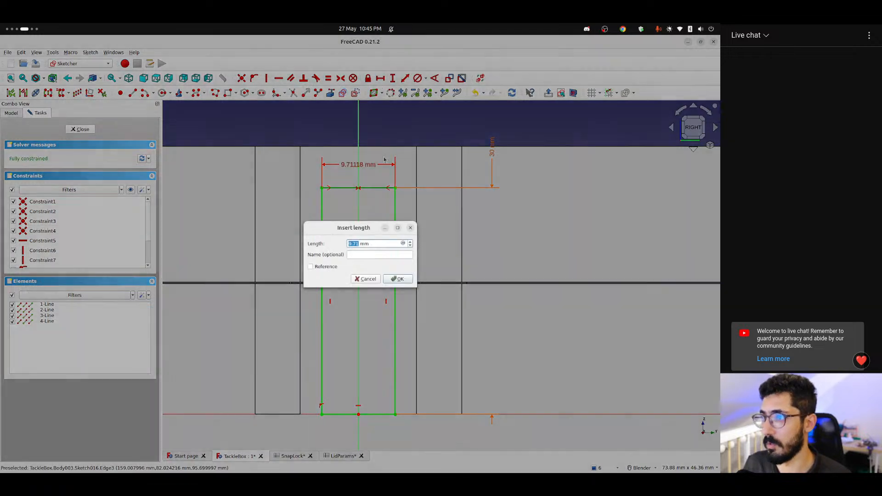
{"action": "left_click", "coordinate": [403, 244]}
{"action": "type", "text": "<<SnapLock>>.wi"}
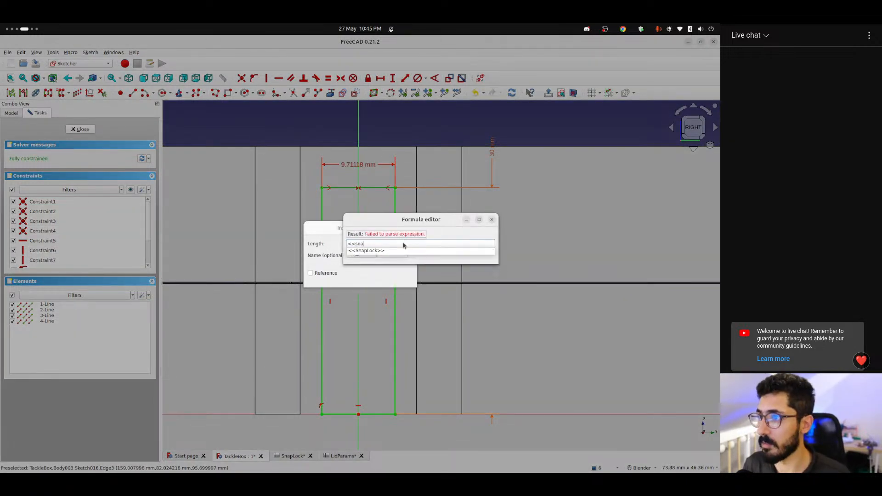
{"action": "type", "text": "d"}
{"action": "key", "text": "Down"}
{"action": "key", "text": "Down"}
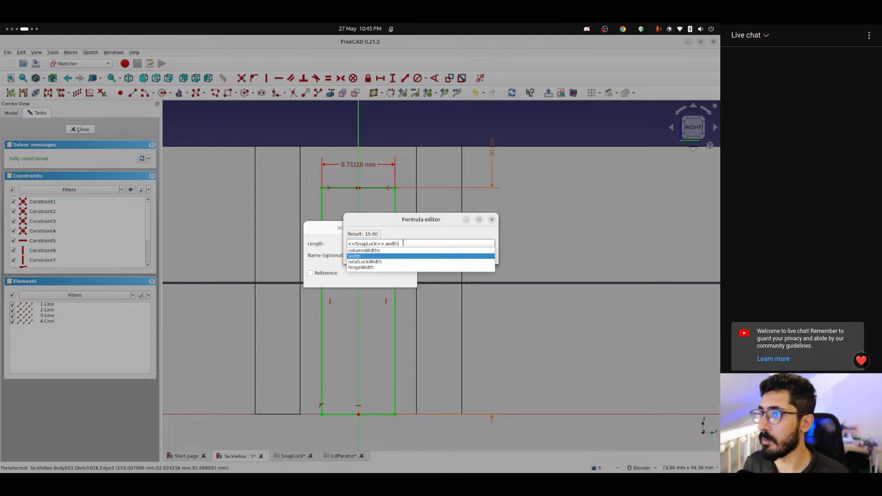
{"action": "key", "text": "Return"}
{"action": "left_click", "coordinate": [401, 253]}
{"action": "left_click", "coordinate": [397, 278]}
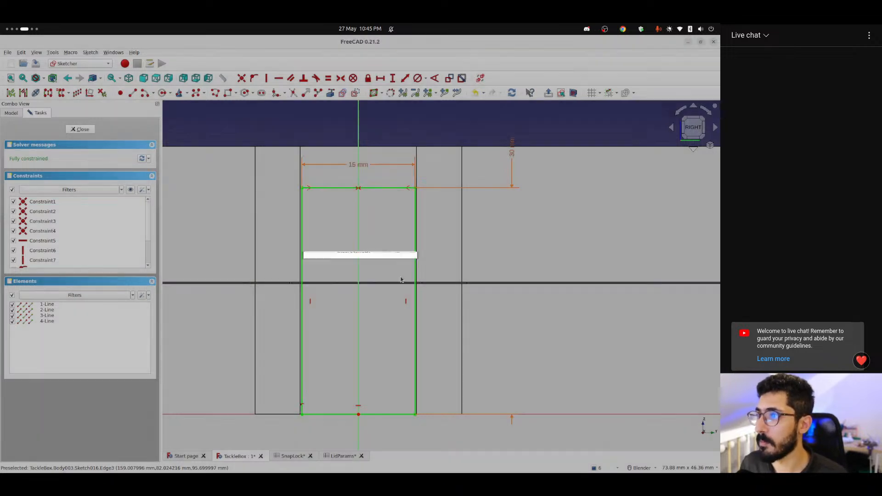
Examine the clearance between the rectangle's vertical sides and the adjacent hinge blocks
{"action": "scroll", "coordinate": [296, 205], "scroll_direction": "up", "scroll_amount": 5}
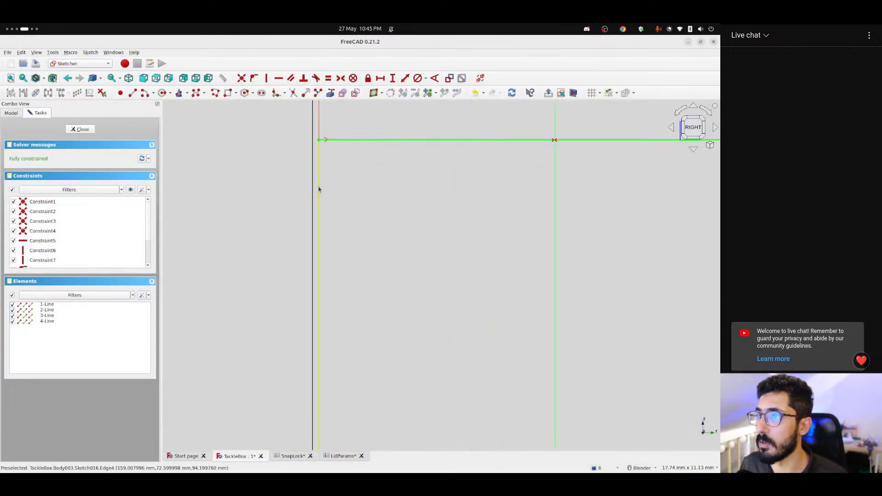
{"action": "scroll", "coordinate": [315, 189], "scroll_direction": "down", "scroll_amount": 5}
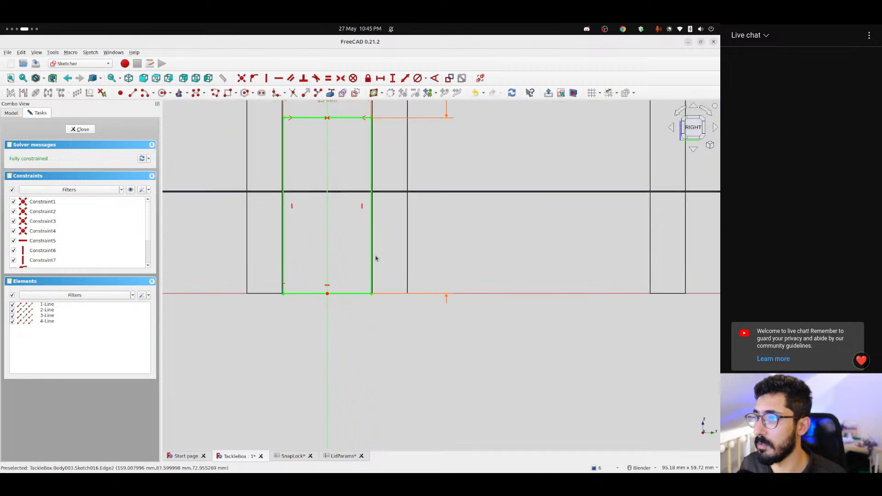
{"action": "scroll", "coordinate": [372, 254], "scroll_direction": "up", "scroll_amount": 5}
{"action": "scroll", "coordinate": [370, 255], "scroll_direction": "down", "scroll_amount": 3}
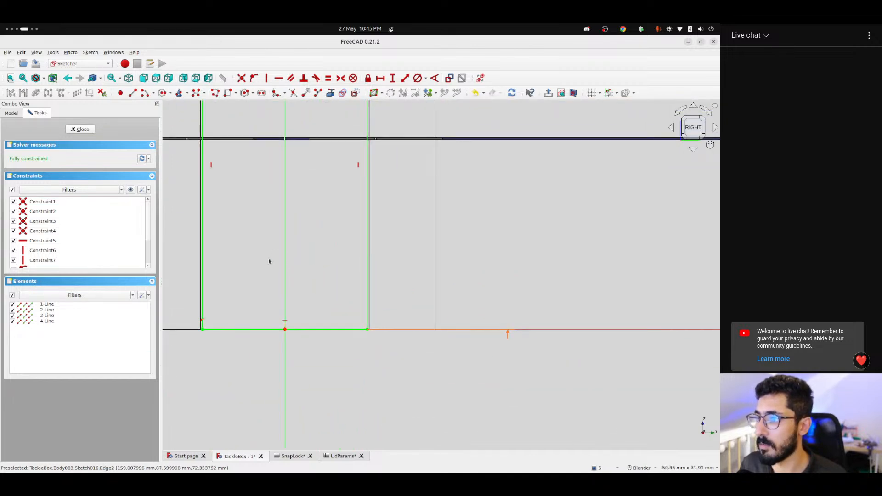
{"action": "scroll", "coordinate": [303, 255], "scroll_direction": "up", "scroll_amount": 5}
{"action": "scroll", "coordinate": [305, 254], "scroll_direction": "down", "scroll_amount": 4}
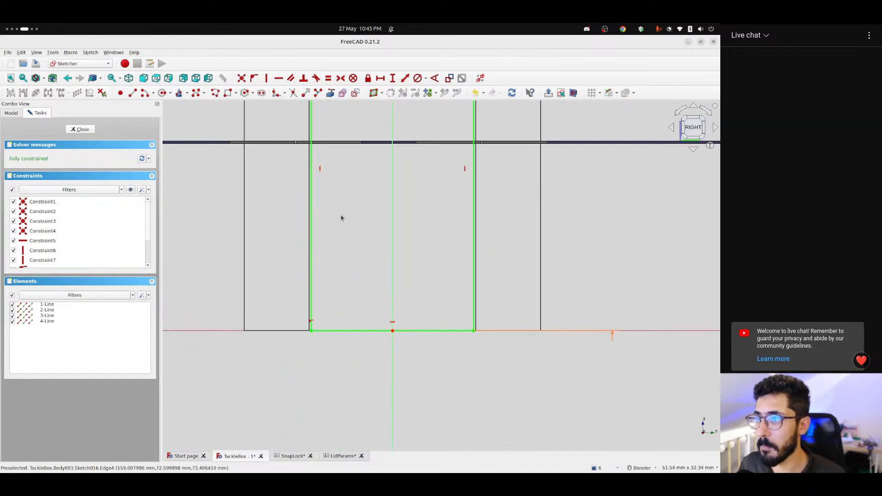
{"action": "middle_click_drag", "start_coordinate": [340, 216], "coordinate": [282, 327], "text": "shift"}
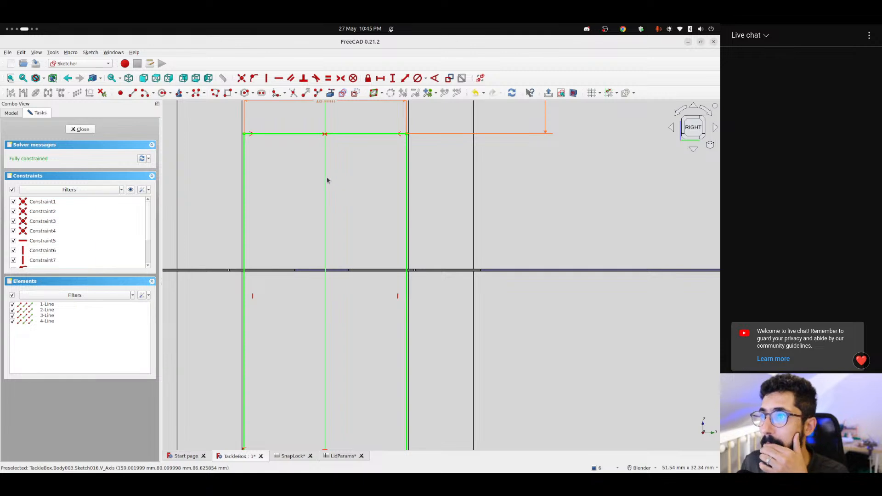
Close the sketch and inspect the hinge blocks and profile in 3D, ending in the right side view
{"action": "left_click", "coordinate": [90, 131]}
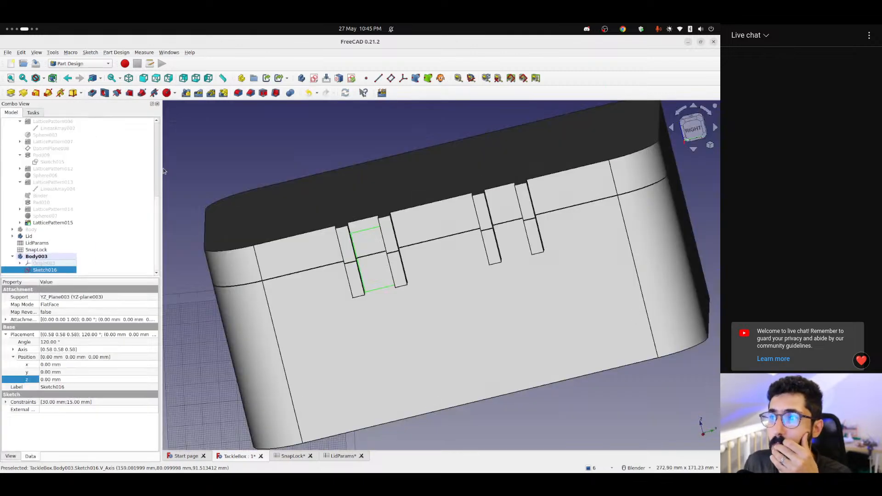
{"action": "middle_click_drag", "start_coordinate": [376, 236], "coordinate": [322, 250]}
{"action": "scroll", "coordinate": [329, 247], "scroll_direction": "up", "scroll_amount": 8}
{"action": "middle_click_drag", "start_coordinate": [399, 241], "coordinate": [332, 258]}
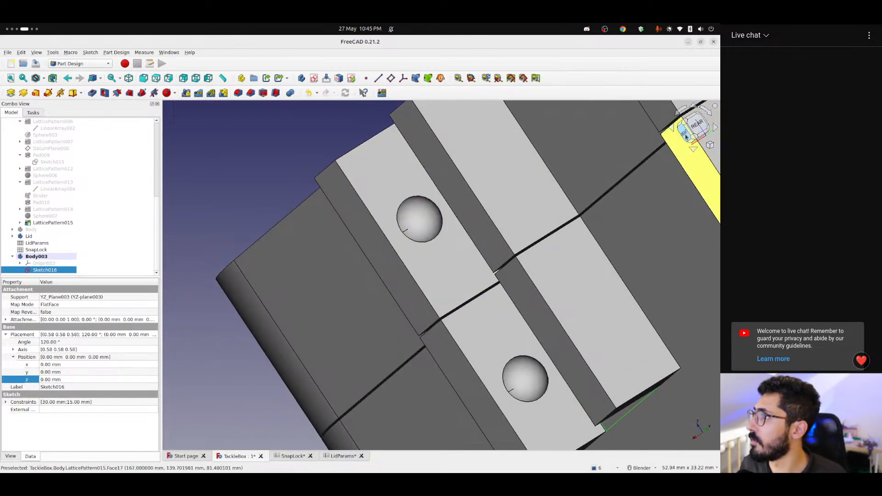
{"action": "key", "text": "3"}
{"action": "scroll", "coordinate": [485, 237], "scroll_direction": "down", "scroll_amount": 5}
{"action": "middle_click_drag", "start_coordinate": [486, 238], "coordinate": [344, 245], "text": "shift"}
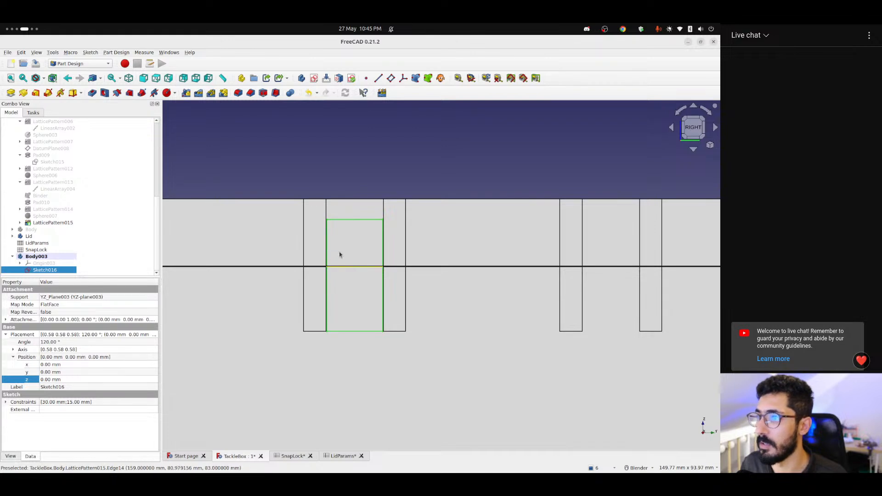
Reopen the snap lock sketch and draw two lines forming a V notch about 4.4 mm deep from the rectangle's left side, its tip at the lid seam
{"action": "double_click", "coordinate": [44, 270]}
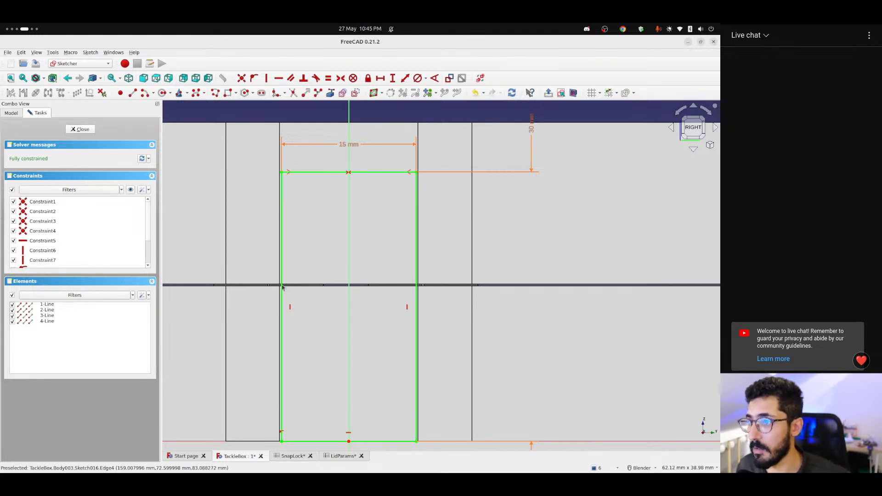
{"action": "scroll", "coordinate": [282, 287], "scroll_direction": "up", "scroll_amount": 5}
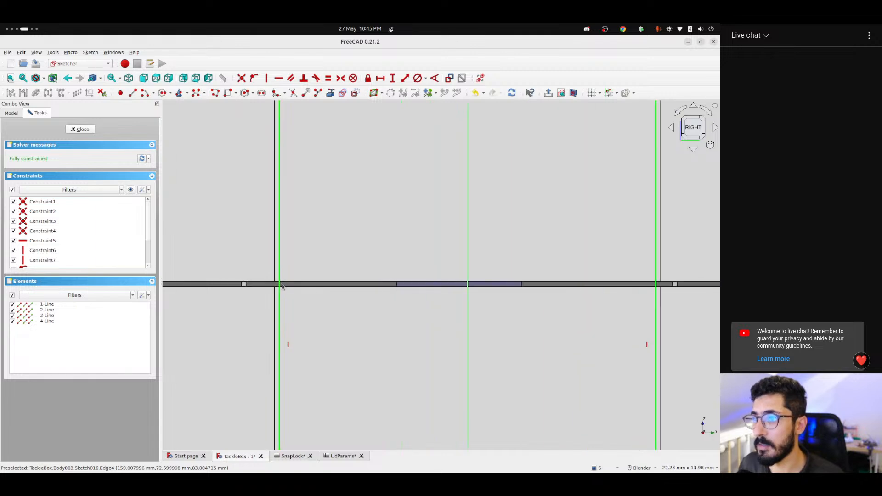
{"action": "scroll", "coordinate": [280, 285], "scroll_direction": "down", "scroll_amount": 4}
{"action": "middle_click_drag", "start_coordinate": [313, 279], "coordinate": [268, 289], "text": "shift"}
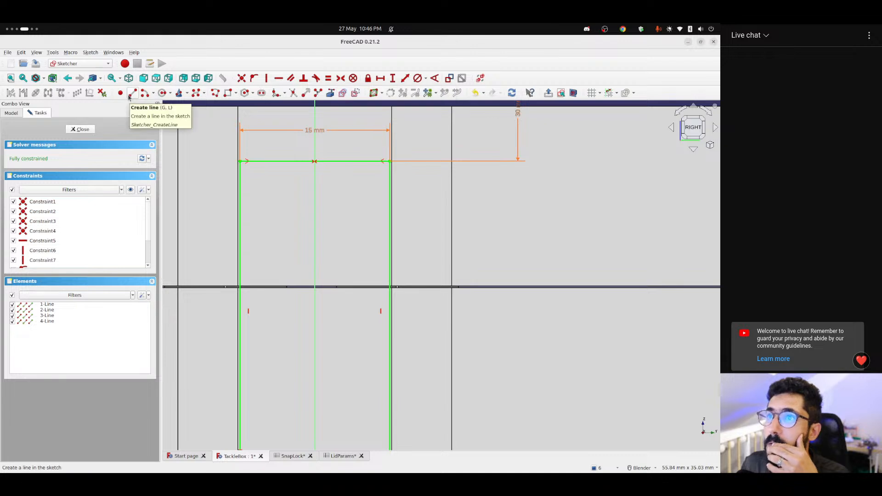
{"action": "left_click", "coordinate": [133, 93]}
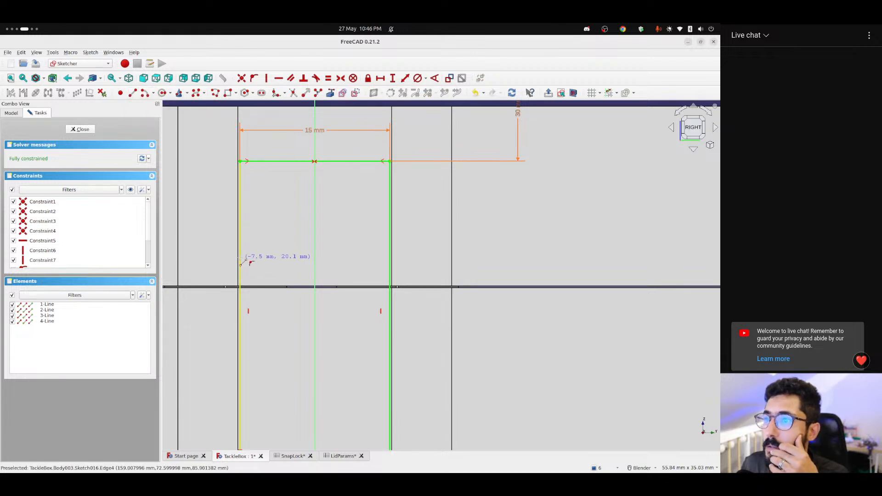
{"action": "left_click", "coordinate": [240, 256]}
{"action": "left_click", "coordinate": [285, 287]}
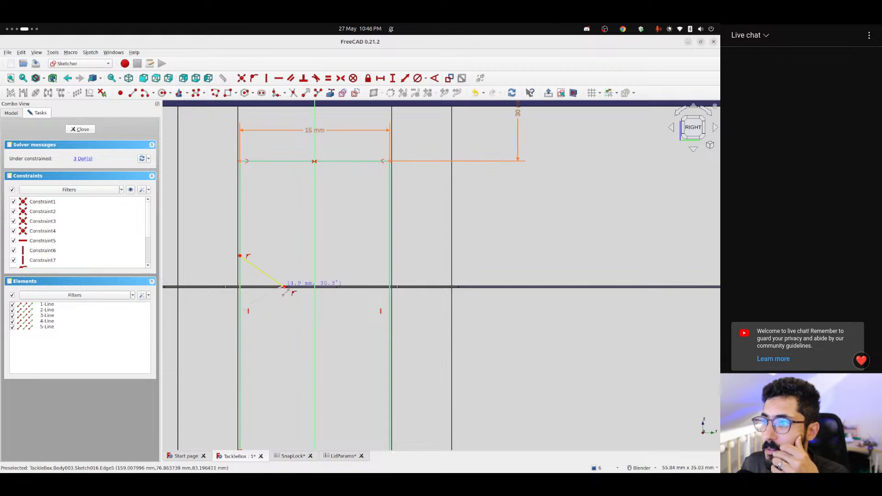
{"action": "left_click", "coordinate": [284, 286]}
{"action": "left_click", "coordinate": [239, 310]}
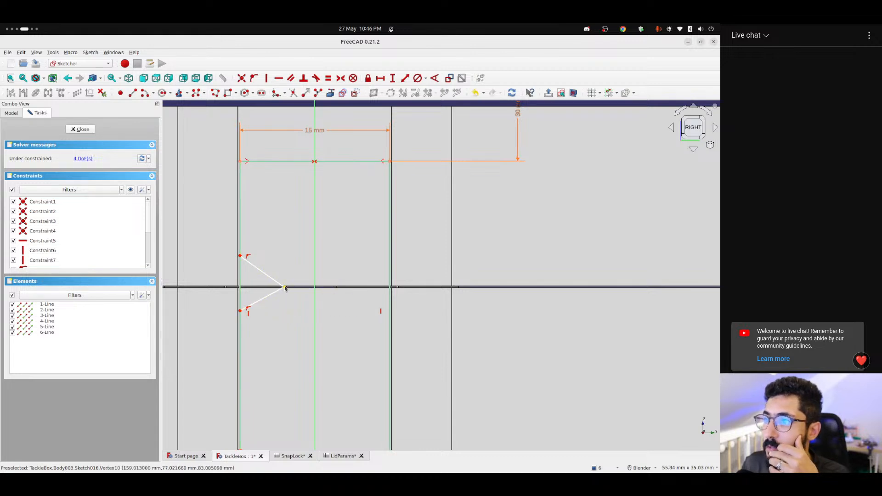
{"action": "mouse_move", "coordinate": [285, 287]}
{"action": "left_mouse_down"}
{"action": "mouse_move", "coordinate": [287, 297]}
{"action": "mouse_move", "coordinate": [286, 290]}
{"action": "left_mouse_up"}
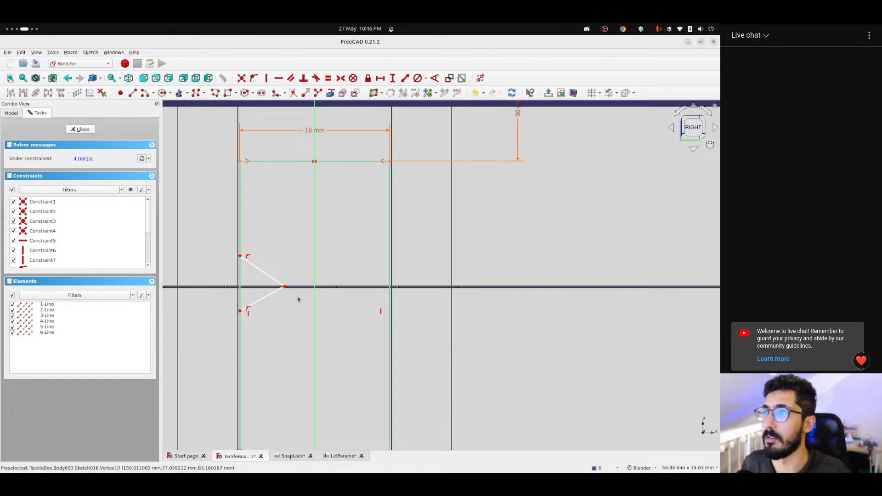
Add a vertical distance constraint between the sketch origin and the tip of the V notch
{"action": "scroll", "coordinate": [287, 289], "scroll_direction": "down", "scroll_amount": 2}
{"action": "middle_click_drag", "start_coordinate": [293, 307], "coordinate": [283, 245], "text": "shift"}
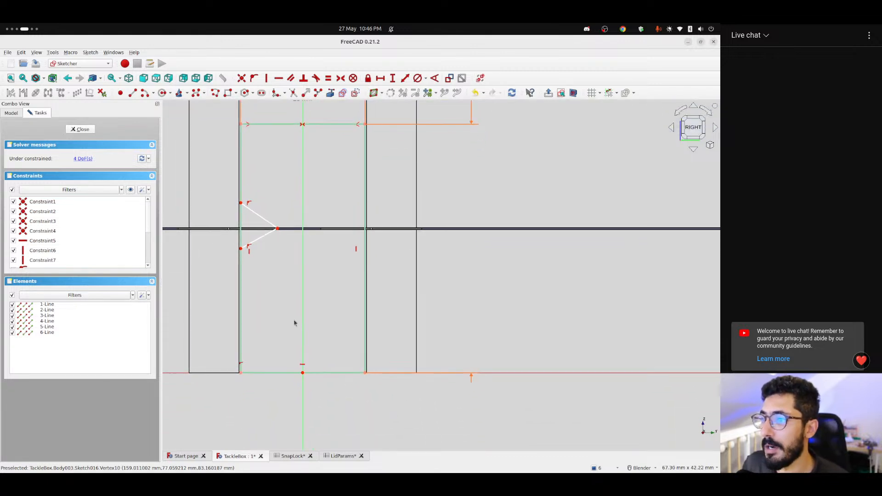
{"action": "left_click", "coordinate": [302, 372]}
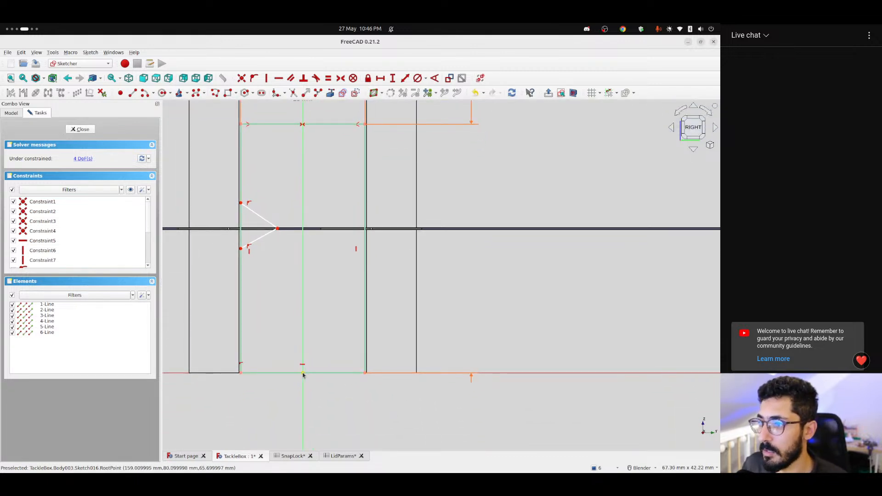
{"action": "left_click", "coordinate": [277, 228]}
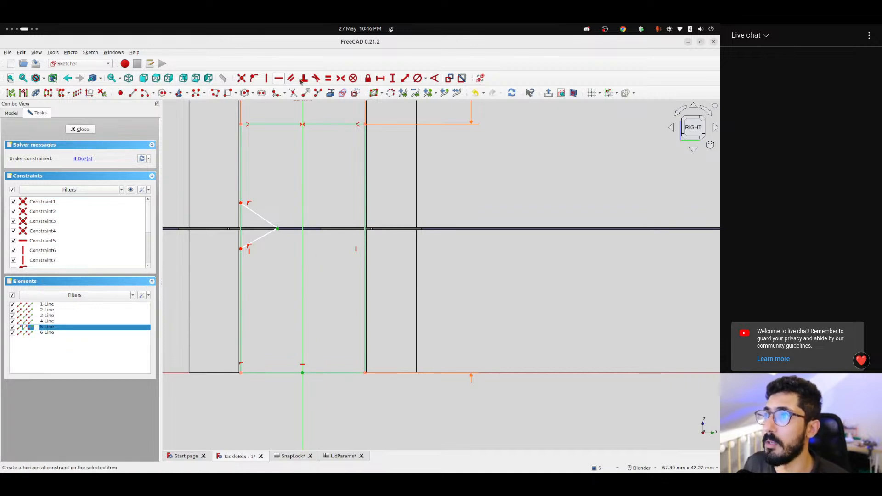
{"action": "left_click", "coordinate": [393, 78]}
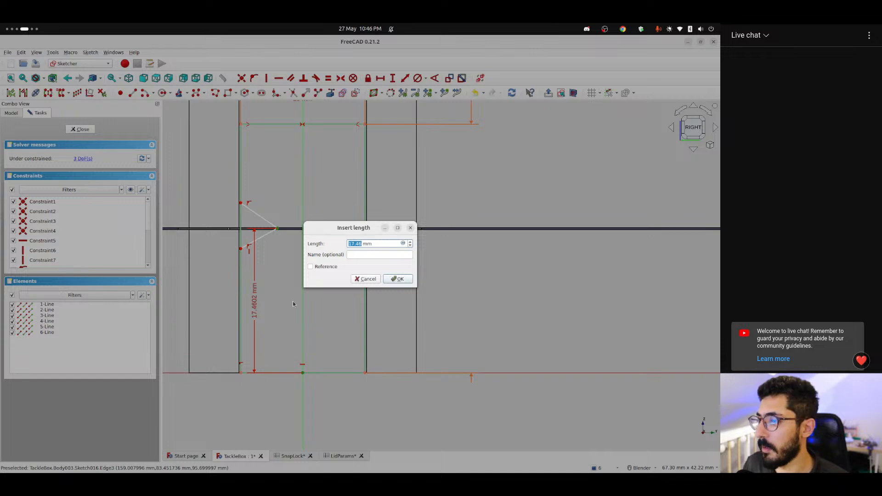
Start the notch tip's vertical distance formula with <<SnapLock>>.height - <<SnapLock>>.heightInLid
{"action": "left_click", "coordinate": [403, 243]}
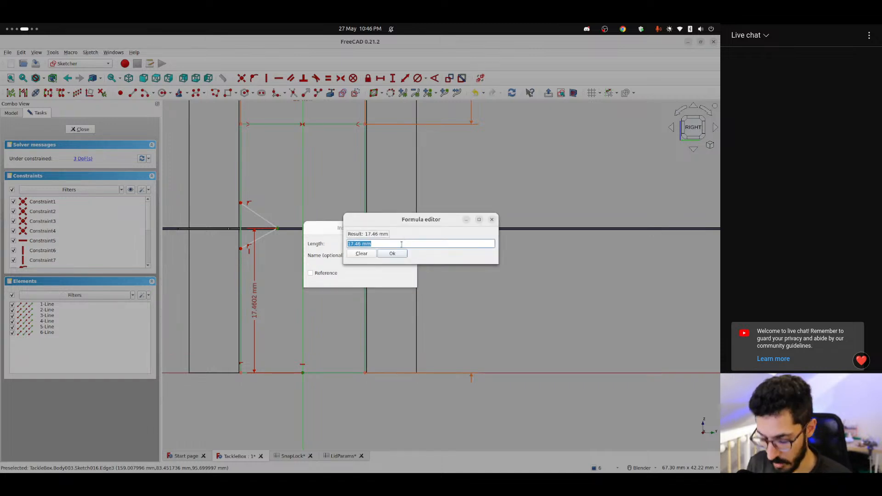
{"action": "type", "text": "<<SnapLock>>.hei"}
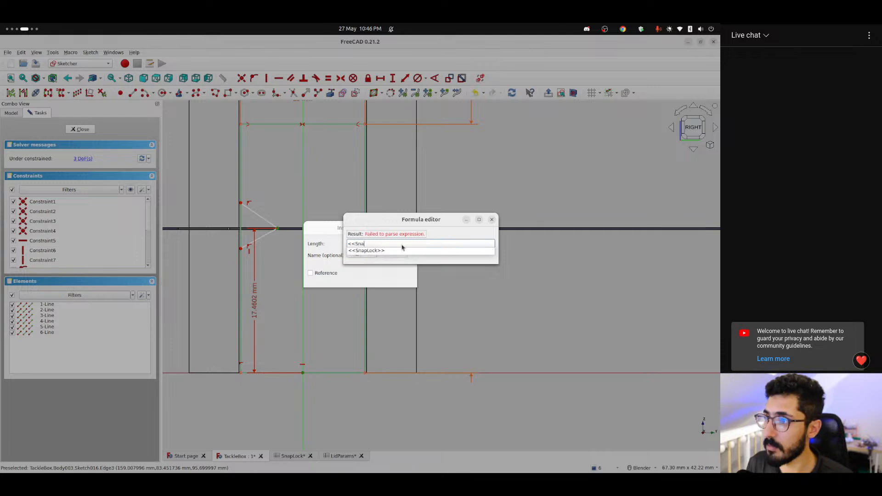
{"action": "key", "text": "Down"}
{"action": "key", "text": "Down"}
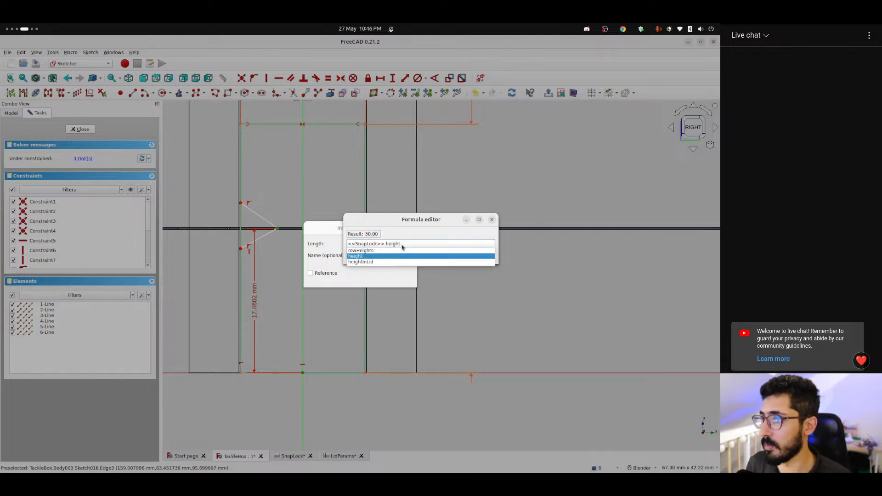
{"action": "key", "text": "Return"}
{"action": "type", "text": "-"}
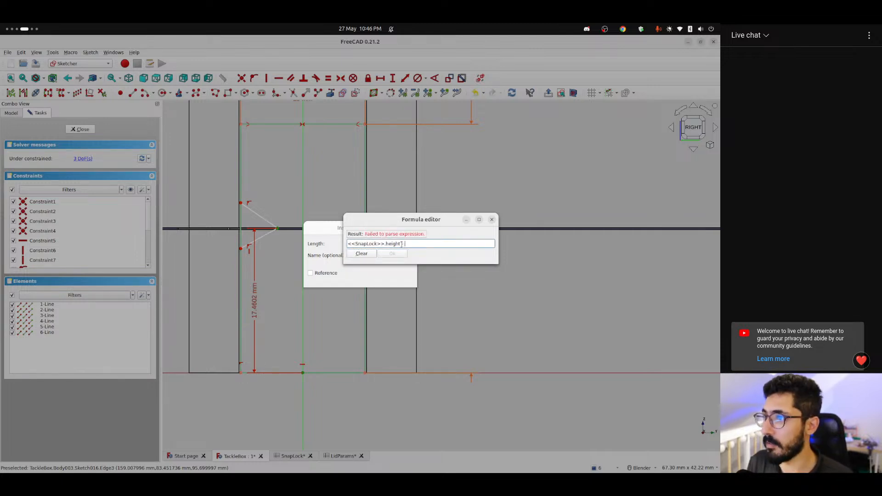
{"action": "type", "text": " <<SnapLock>>."}
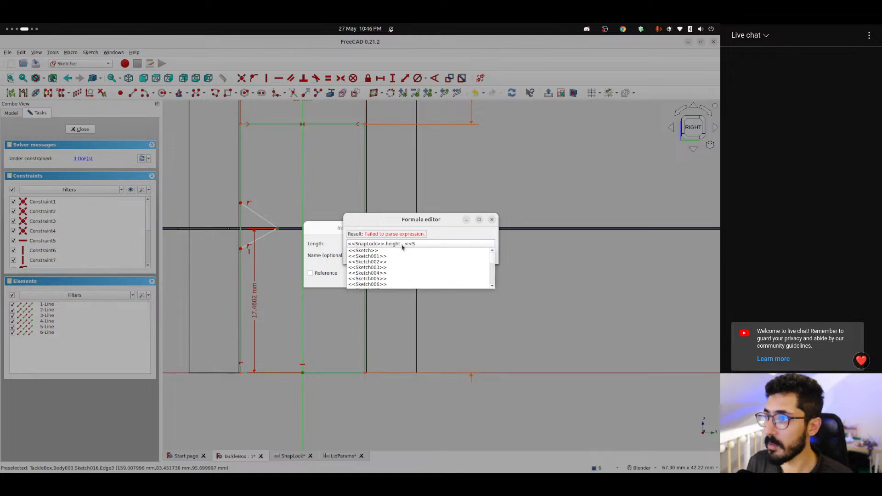
{"action": "type", "text": "hei"}
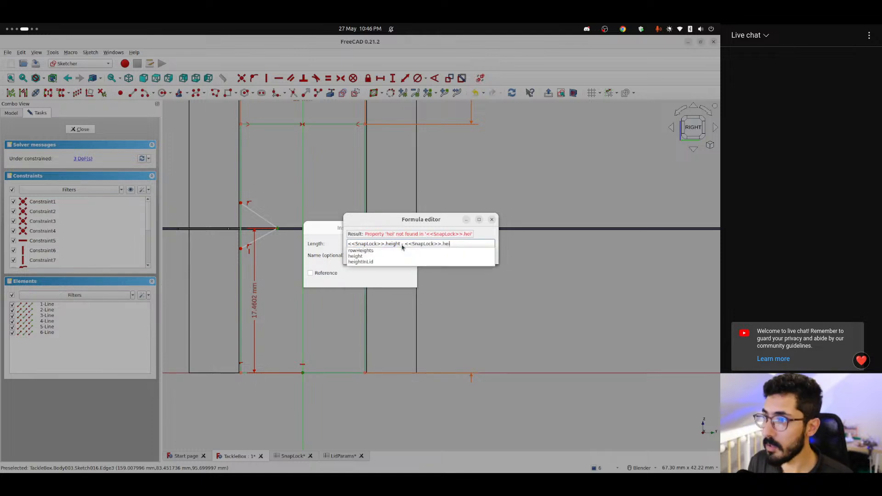
{"action": "key", "text": "Down"}
{"action": "key", "text": "Down"}
{"action": "key", "text": "Down"}
{"action": "key", "text": "Return"}
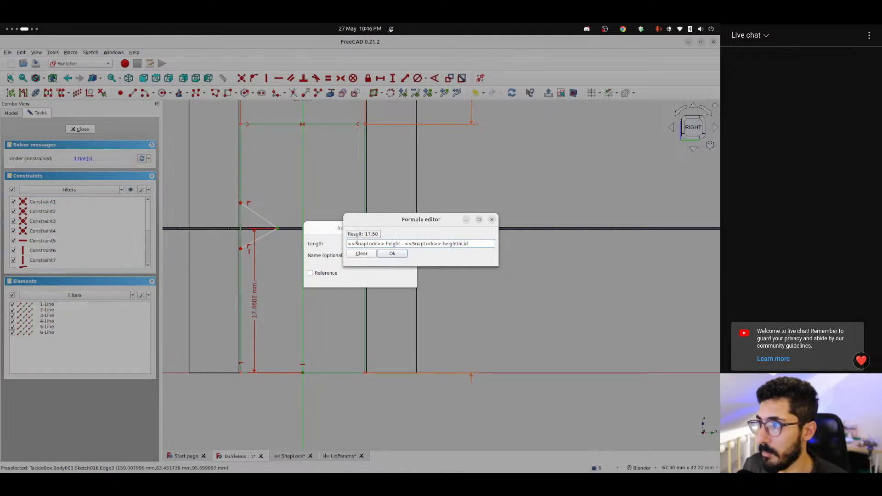
Subtract <<TackleBox>>.tolerance / 2 in the notch tip's distance formula and apply the constraint
{"action": "type", "text": "- <<"}
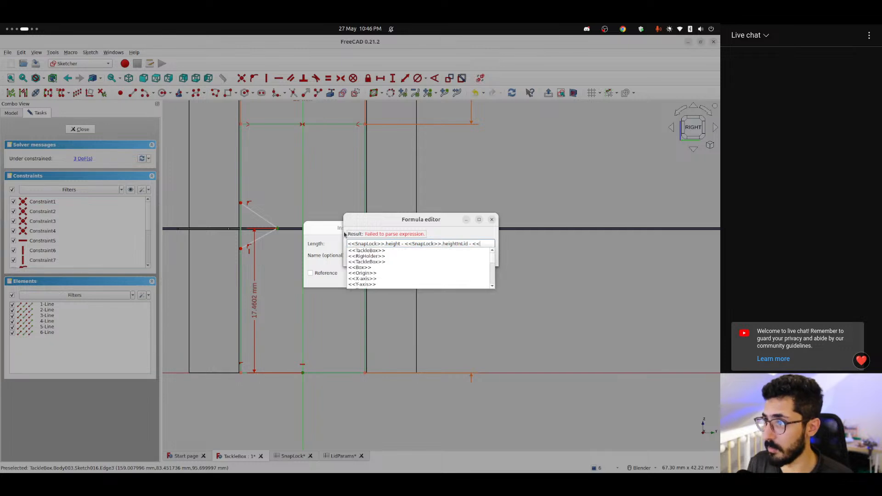
{"action": "key", "text": "Down"}
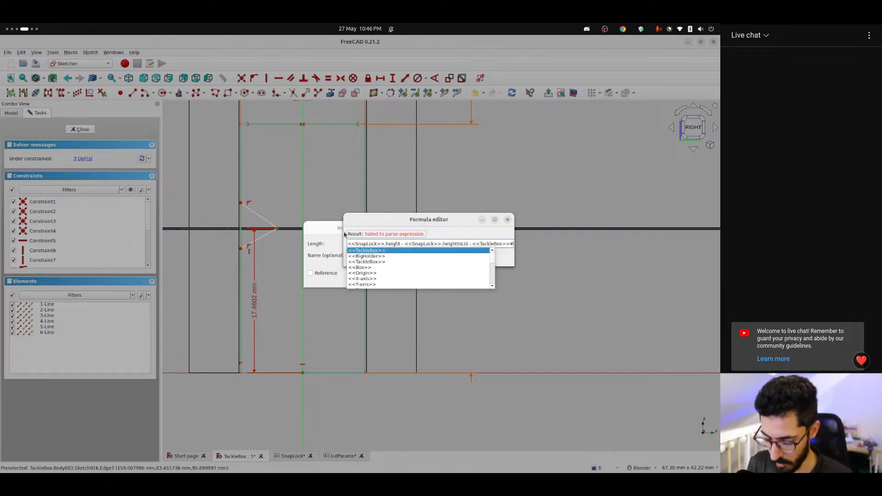
{"action": "key", "text": "Return"}
{"action": "type", "text": ".tolerance"}
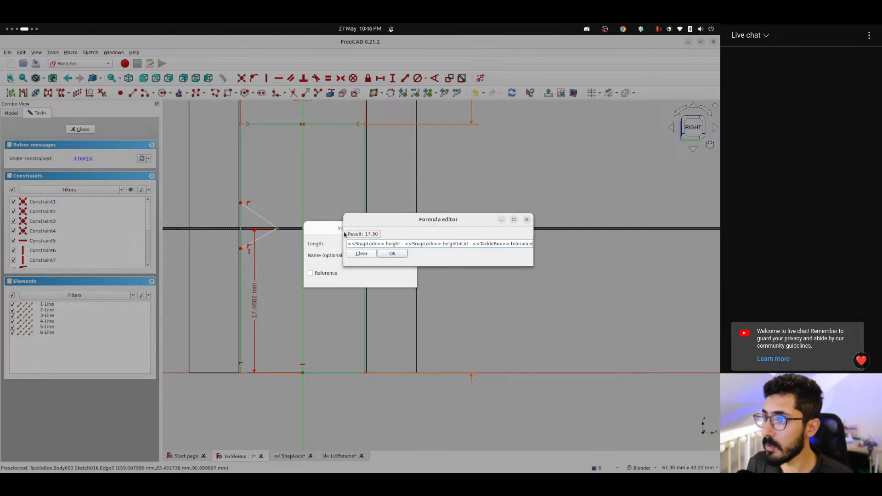
{"action": "type", "text": " / 2"}
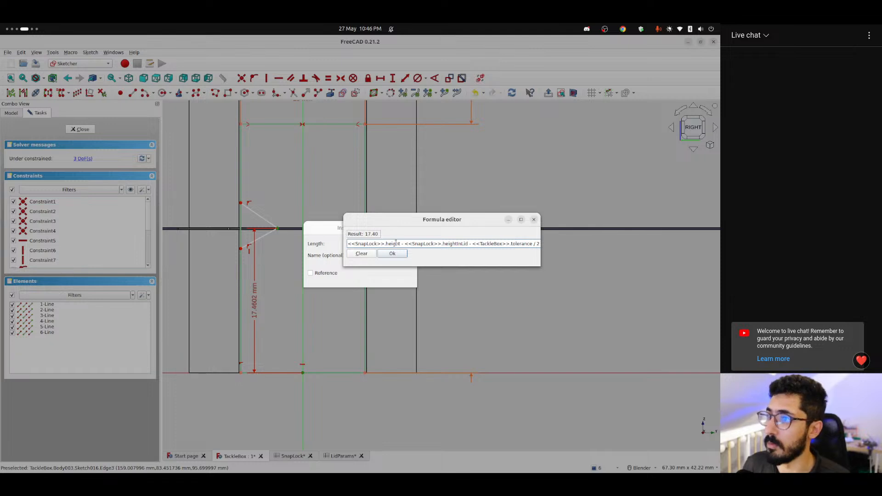
{"action": "left_click", "coordinate": [392, 253]}
{"action": "left_click", "coordinate": [397, 280]}
Examine how the V notch's tip sits within the thin gap at the lid seam
{"action": "scroll", "coordinate": [276, 229], "scroll_direction": "up", "scroll_amount": 5}
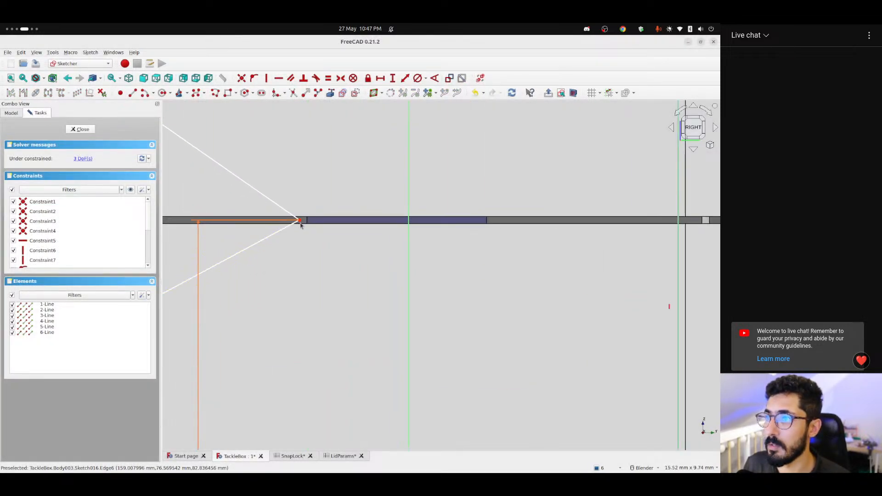
{"action": "scroll", "coordinate": [300, 224], "scroll_direction": "up", "scroll_amount": 4}
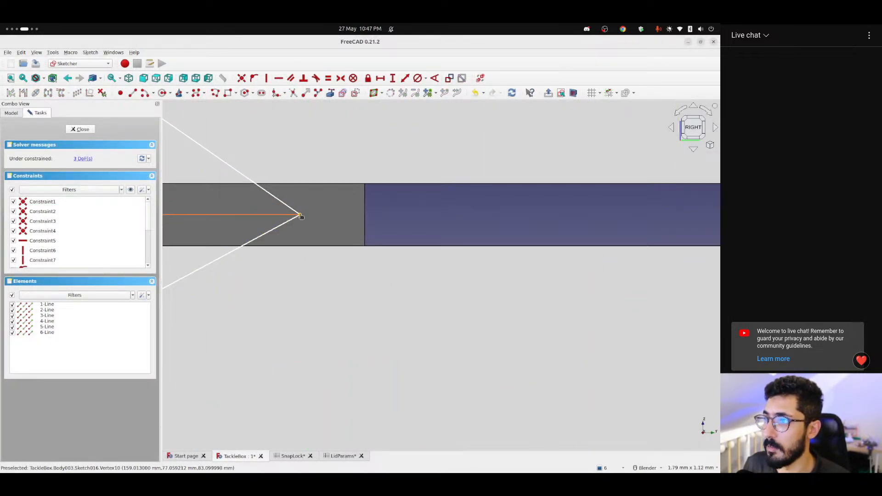
{"action": "mouse_move", "coordinate": [301, 217]}
{"action": "left_mouse_down"}
{"action": "mouse_move", "coordinate": [228, 270]}
{"action": "mouse_move", "coordinate": [390, 329]}
{"action": "mouse_move", "coordinate": [252, 294]}
{"action": "mouse_move", "coordinate": [303, 299]}
{"action": "mouse_move", "coordinate": [268, 261]}
{"action": "left_mouse_up"}
{"action": "scroll", "coordinate": [268, 262], "scroll_direction": "down", "scroll_amount": 4}
{"action": "middle_click_drag", "start_coordinate": [268, 268], "coordinate": [416, 258], "text": "shift"}
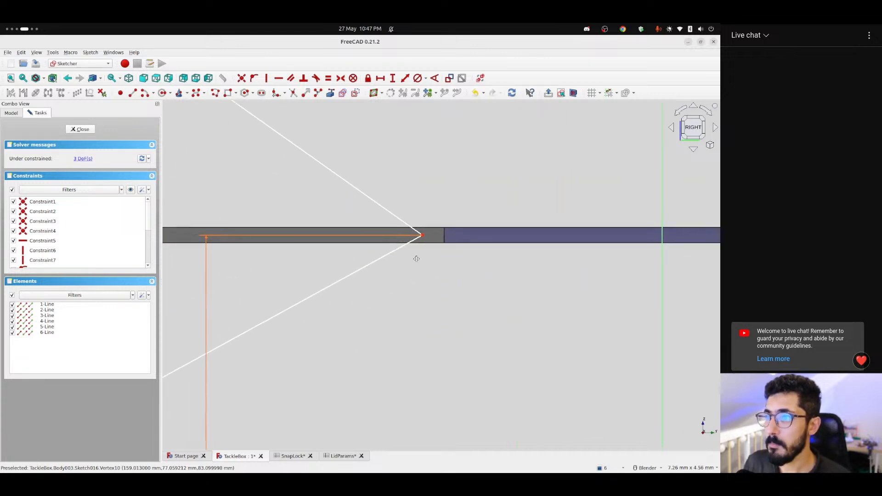
{"action": "scroll", "coordinate": [257, 256], "scroll_direction": "down", "scroll_amount": 4}
{"action": "middle_click_drag", "start_coordinate": [256, 257], "coordinate": [323, 260], "text": "shift"}
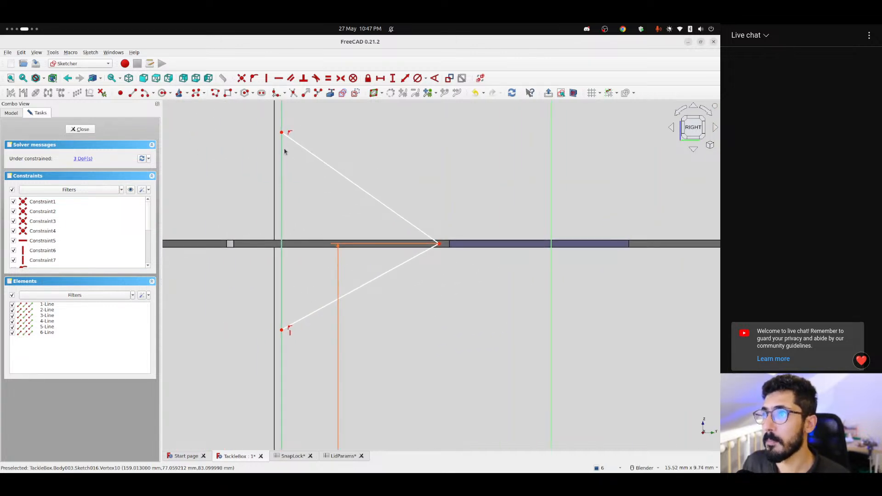
{"action": "scroll", "coordinate": [307, 210], "scroll_direction": "down", "scroll_amount": 2}
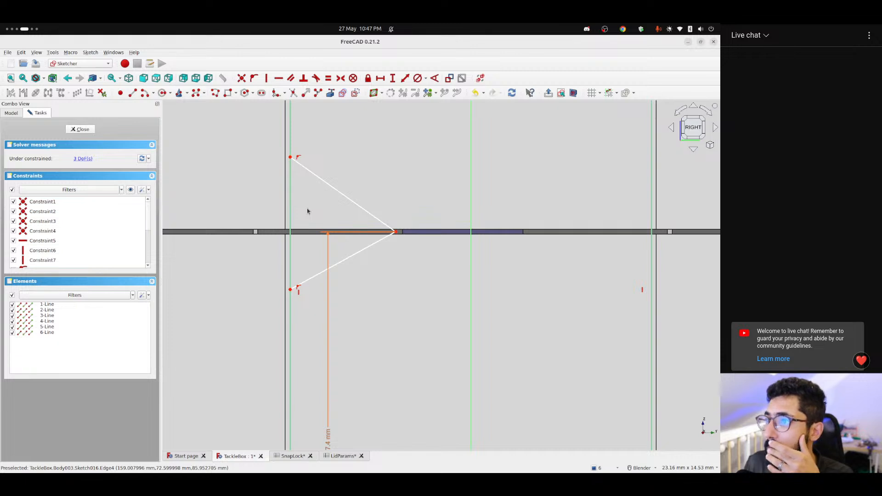
Shift the V notch's two endpoints upward along the rectangle's left side and move the tip's vertical dimension label beyond the vertical axis
{"action": "left_click_drag", "start_coordinate": [290, 290], "coordinate": [290, 284]}
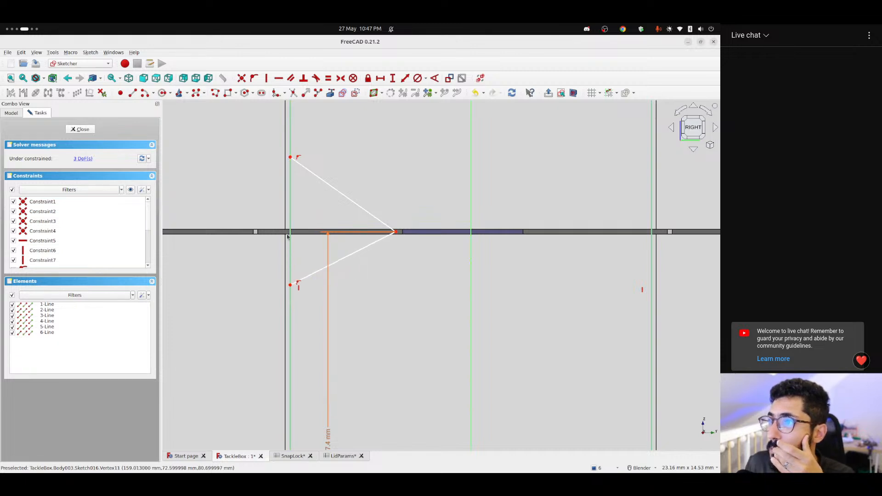
{"action": "mouse_move", "coordinate": [293, 159]}
{"action": "left_mouse_down"}
{"action": "mouse_move", "coordinate": [291, 197]}
{"action": "mouse_move", "coordinate": [291, 142]}
{"action": "left_mouse_up"}
{"action": "scroll", "coordinate": [316, 282], "scroll_direction": "down", "scroll_amount": 5}
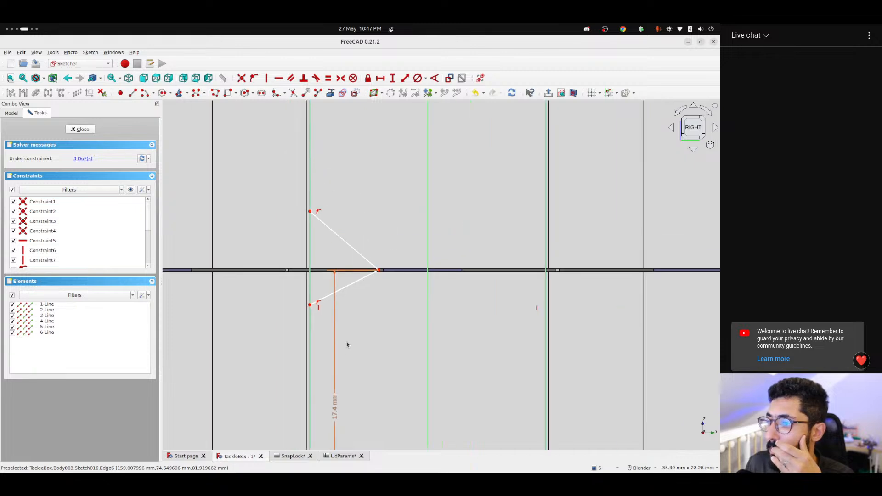
{"action": "left_click_drag", "start_coordinate": [356, 365], "coordinate": [424, 251]}
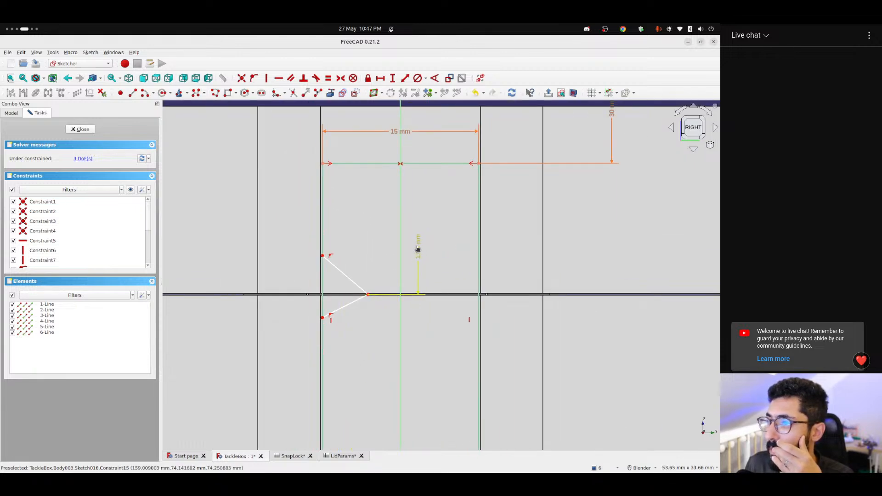
{"action": "scroll", "coordinate": [357, 286], "scroll_direction": "up", "scroll_amount": 6}
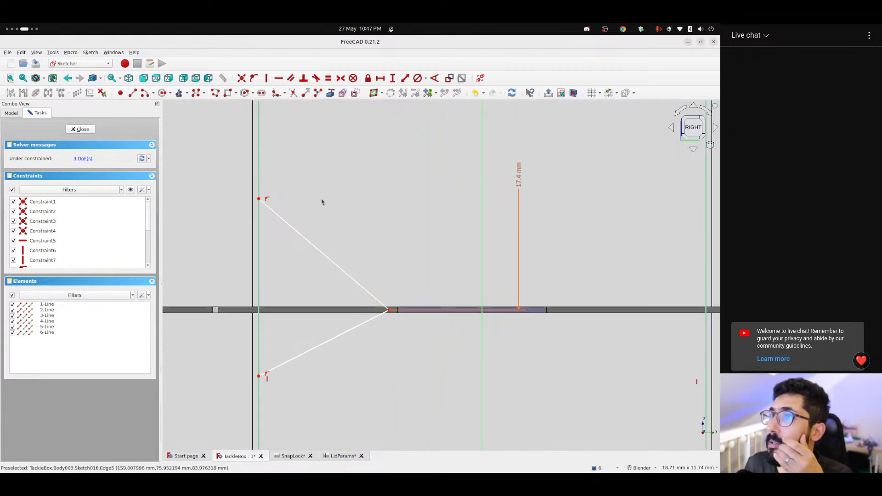
{"action": "scroll", "coordinate": [330, 192], "scroll_direction": "down", "scroll_amount": 3}
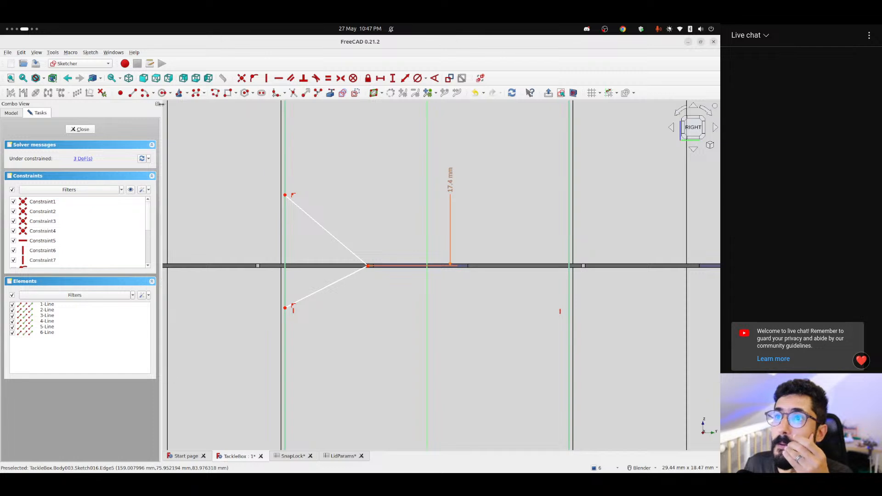
Draw a horizontal line about 4.3 mm long from the notch tip to the rectangle's left side and convert it to construction geometry
{"action": "left_click", "coordinate": [132, 93]}
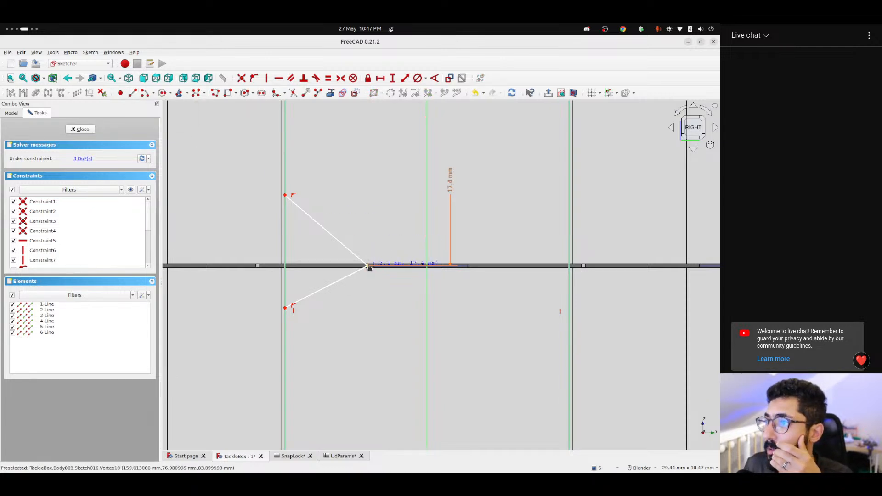
{"action": "left_click", "coordinate": [369, 267]}
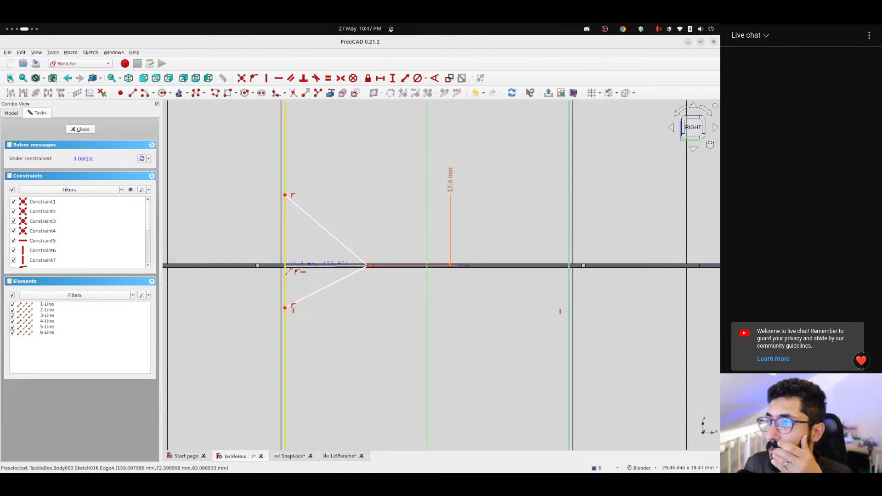
{"action": "left_click", "coordinate": [285, 266]}
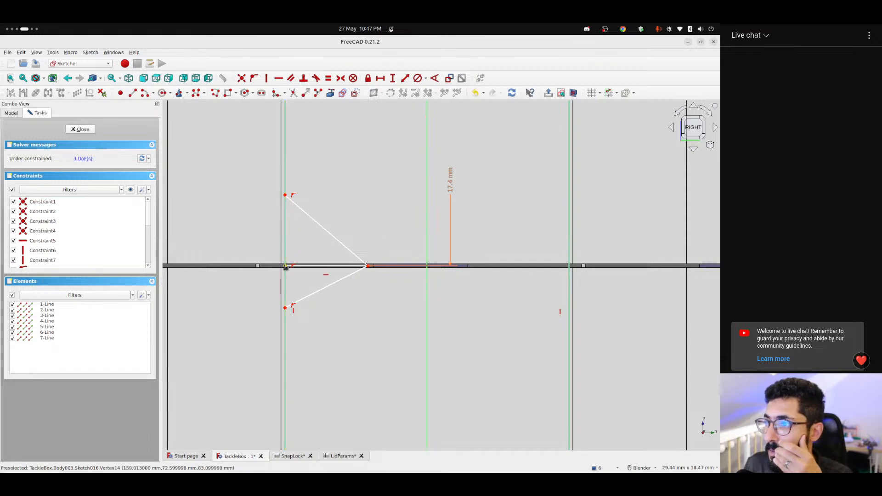
{"action": "key", "text": "Escape"}
{"action": "mouse_move", "coordinate": [367, 267]}
{"action": "left_mouse_down"}
{"action": "mouse_move", "coordinate": [390, 267]}
{"action": "mouse_move", "coordinate": [362, 269]}
{"action": "left_mouse_up"}
{"action": "left_click", "coordinate": [321, 266]}
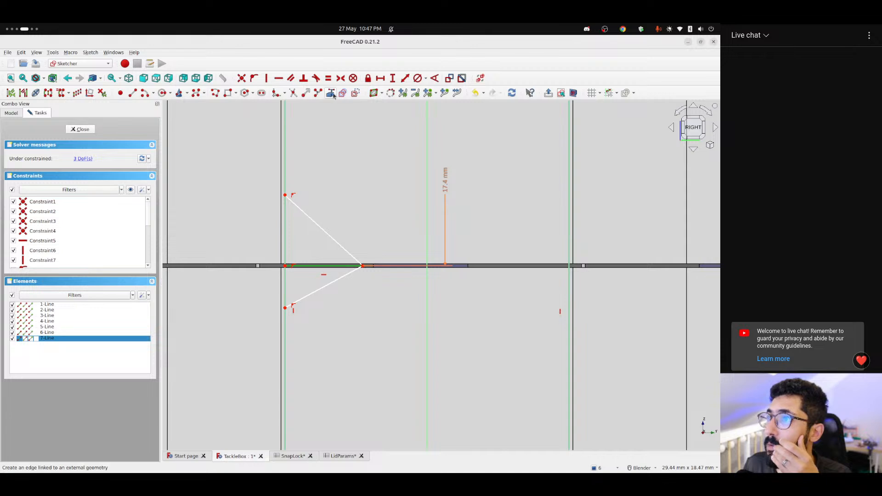
{"action": "left_click", "coordinate": [356, 93]}
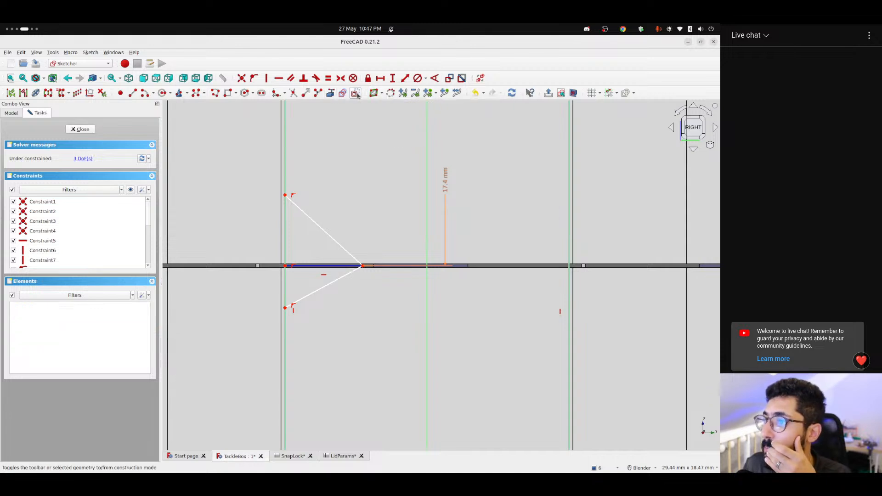
Constrain the V notch's upper and lower endpoints to be symmetric about the horizontal construction line
{"action": "scroll", "coordinate": [319, 266], "scroll_direction": "down", "scroll_amount": 1}
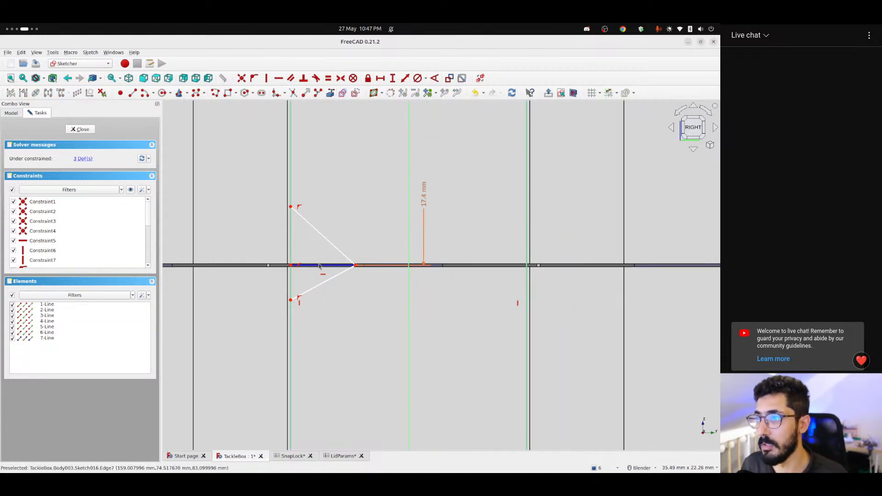
{"action": "scroll", "coordinate": [308, 271], "scroll_direction": "up", "scroll_amount": 5}
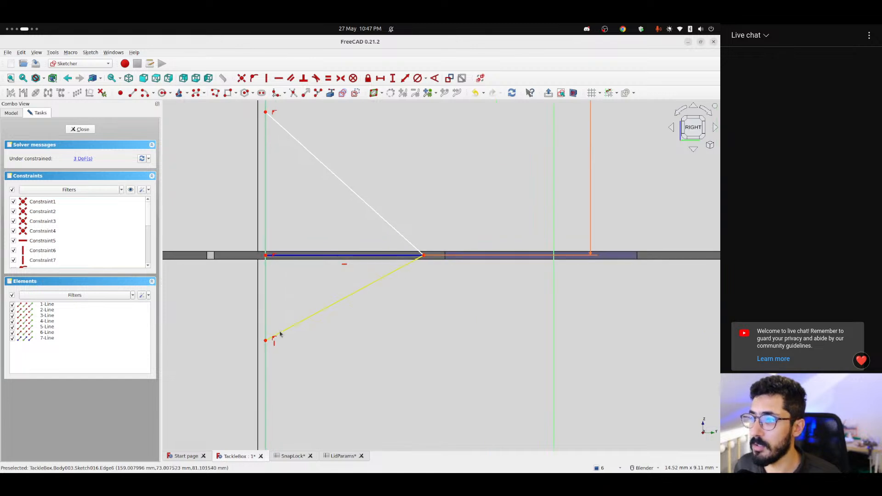
{"action": "left_click", "coordinate": [266, 340]}
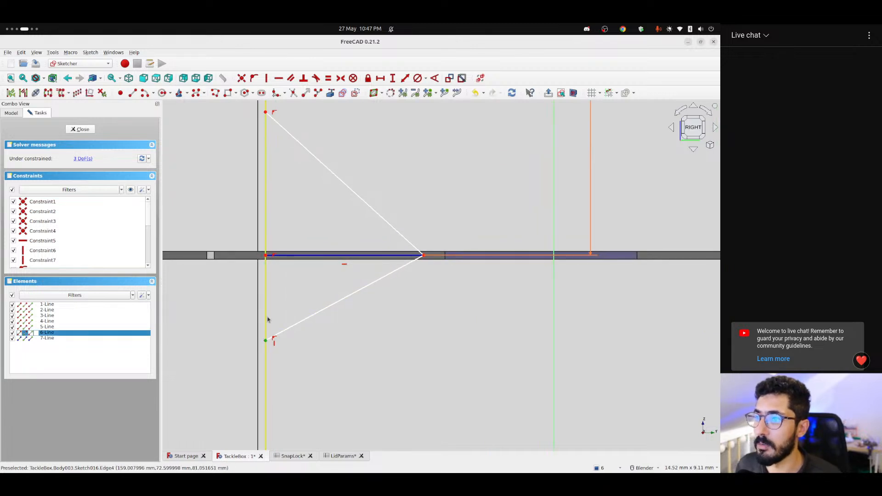
{"action": "left_click", "coordinate": [265, 113]}
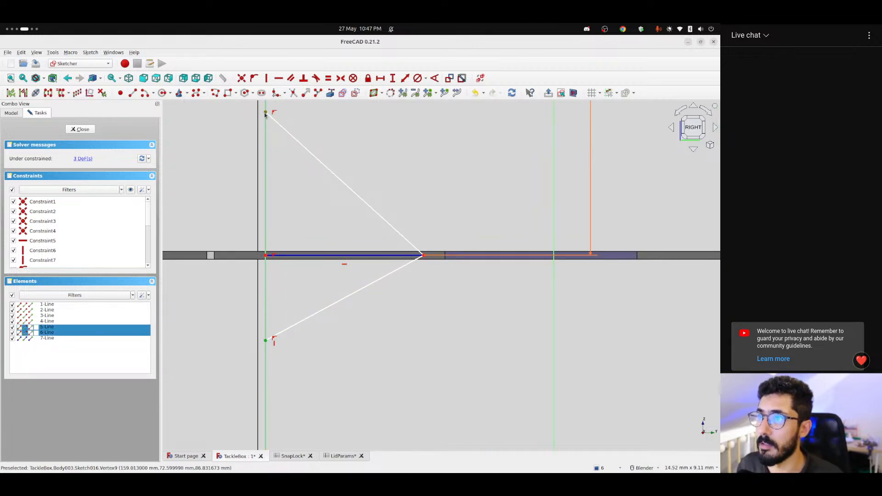
{"action": "left_click", "coordinate": [323, 255]}
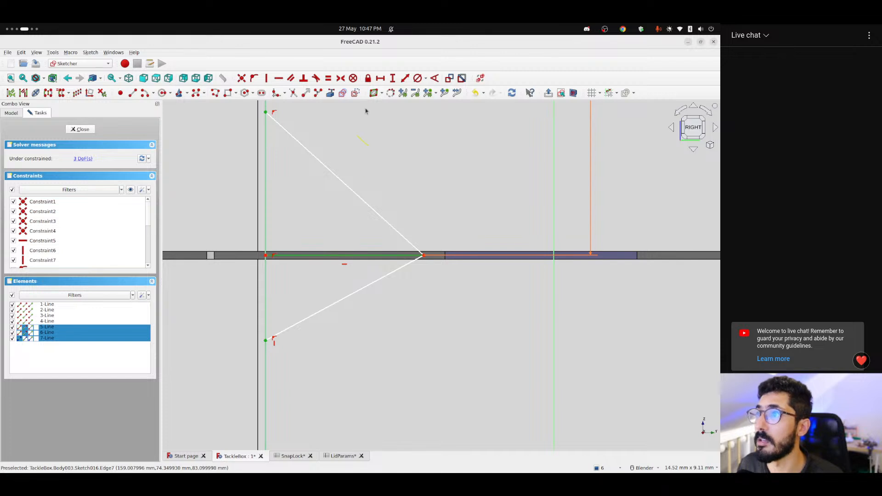
{"action": "left_click", "coordinate": [340, 79]}
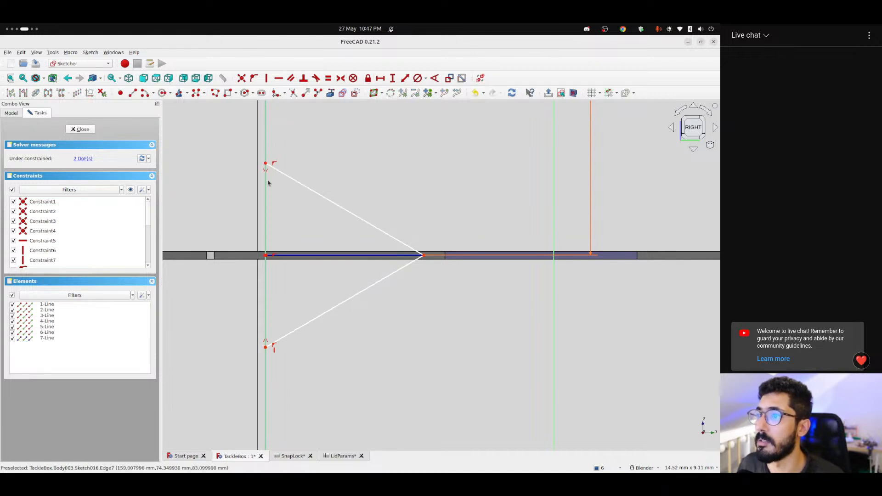
Adjust the symmetric notch's opening by moving its upper endpoint along the rectangle's left side
{"action": "mouse_move", "coordinate": [266, 164]}
{"action": "left_mouse_down"}
{"action": "mouse_move", "coordinate": [260, 116]}
{"action": "mouse_move", "coordinate": [255, 230]}
{"action": "mouse_move", "coordinate": [252, 110]}
{"action": "left_mouse_up"}
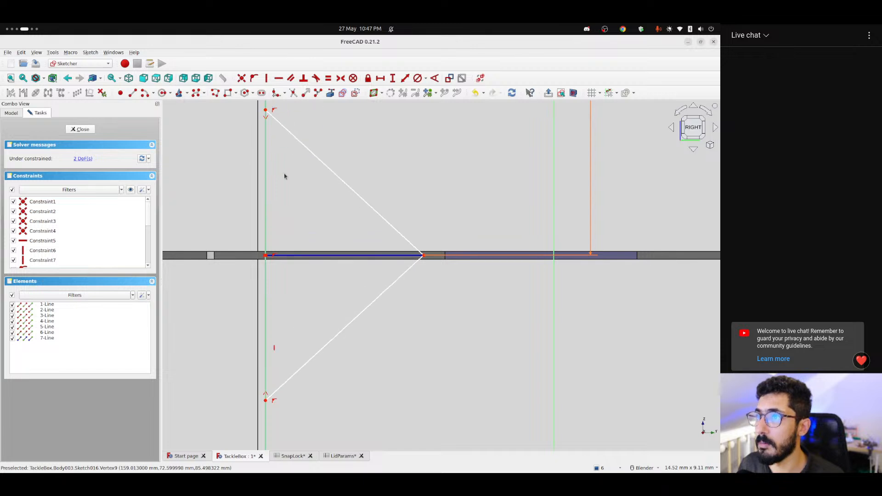
{"action": "scroll", "coordinate": [308, 216], "scroll_direction": "down", "scroll_amount": 4}
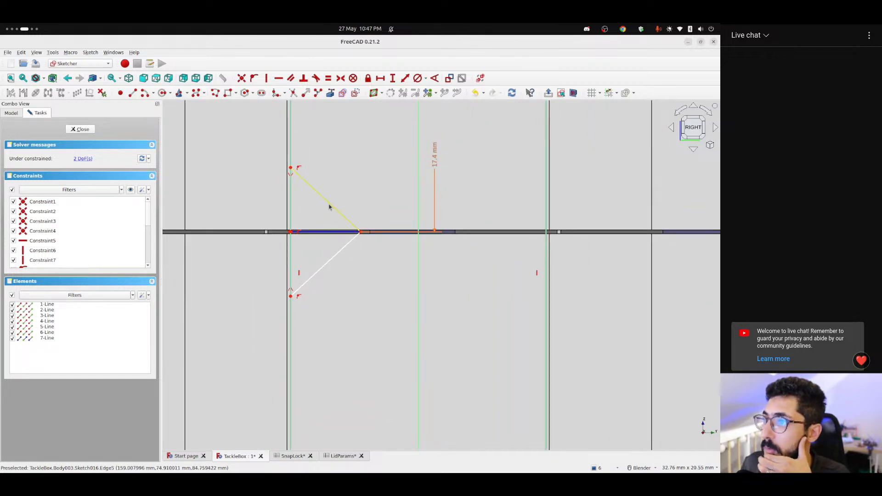
{"action": "mouse_move", "coordinate": [291, 168]}
{"action": "left_mouse_down"}
{"action": "mouse_move", "coordinate": [292, 160]}
{"action": "mouse_move", "coordinate": [293, 188]}
{"action": "mouse_move", "coordinate": [294, 175]}
{"action": "left_mouse_up"}
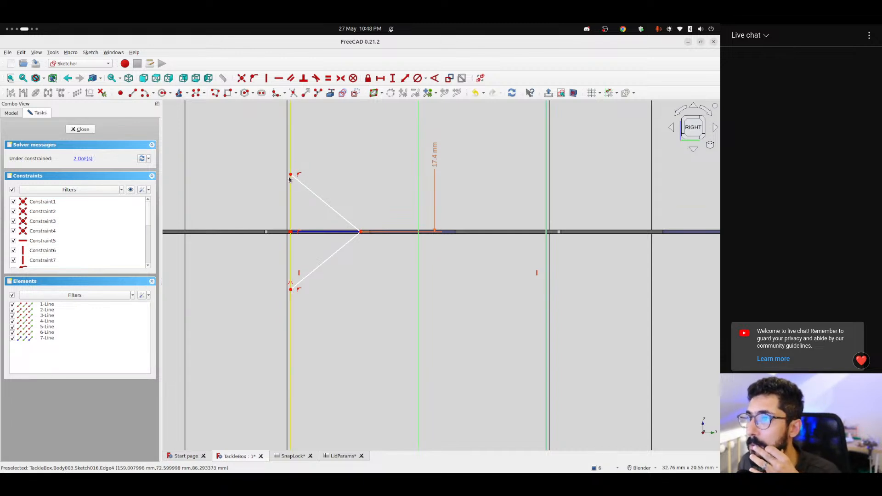
Constrain the angle between the V notch's upper edge and the rectangle's left side to 45°
{"action": "mouse_move", "coordinate": [290, 175]}
{"action": "left_mouse_down"}
{"action": "mouse_move", "coordinate": [291, 162]}
{"action": "mouse_move", "coordinate": [290, 188]}
{"action": "mouse_move", "coordinate": [289, 169]}
{"action": "mouse_move", "coordinate": [290, 180]}
{"action": "left_mouse_up"}
{"action": "scroll", "coordinate": [309, 196], "scroll_direction": "up", "scroll_amount": 3}
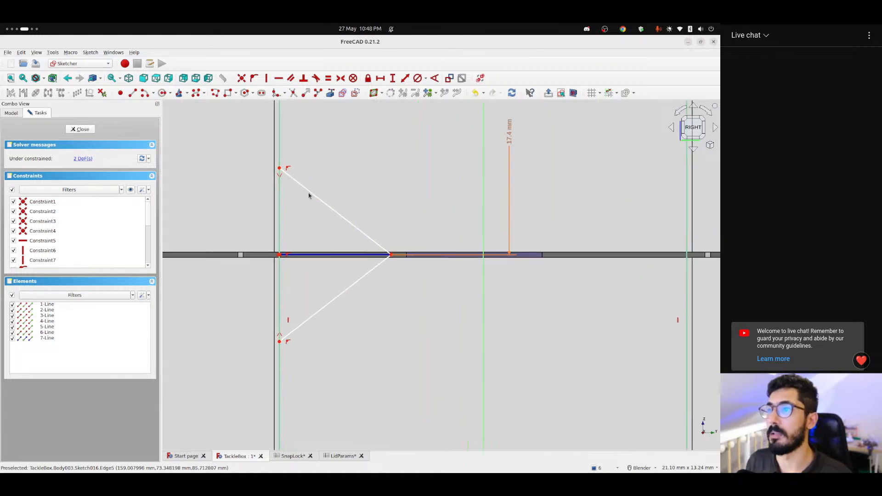
{"action": "scroll", "coordinate": [306, 192], "scroll_direction": "up", "scroll_amount": 2}
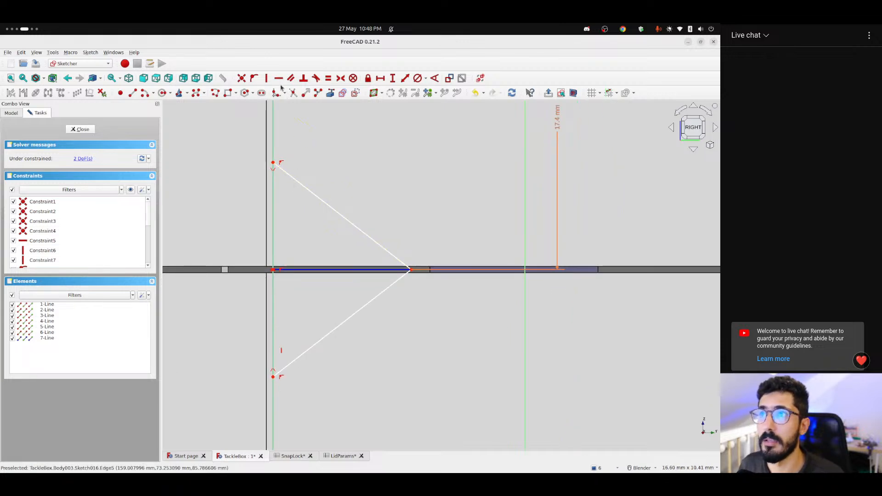
{"action": "left_click", "coordinate": [427, 78]}
{"action": "left_click", "coordinate": [427, 79]}
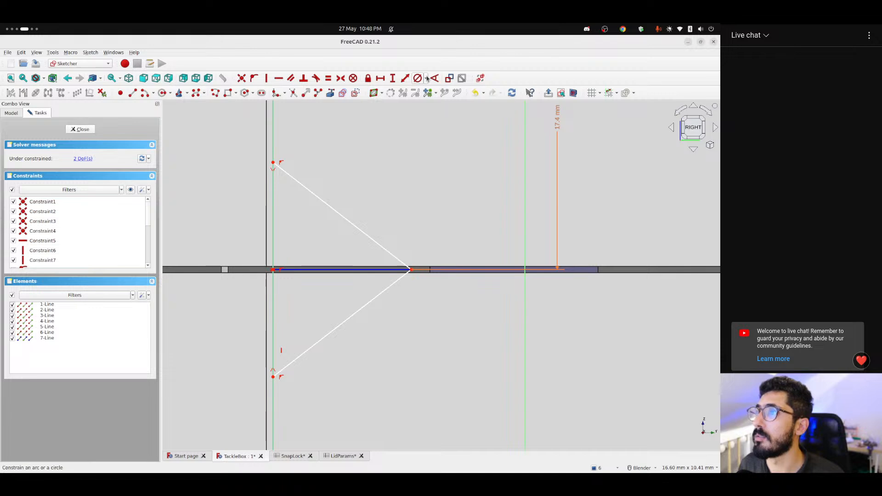
{"action": "left_click", "coordinate": [435, 79]}
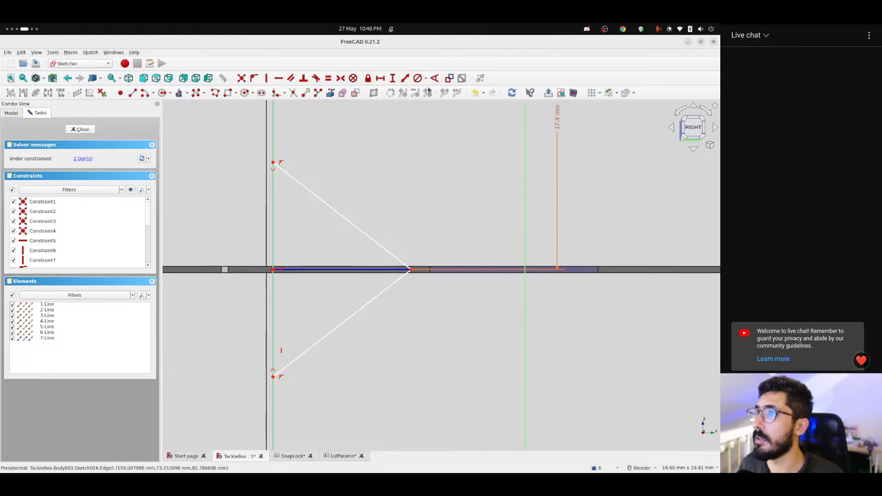
{"action": "left_click", "coordinate": [299, 180]}
{"action": "left_click", "coordinate": [273, 190]}
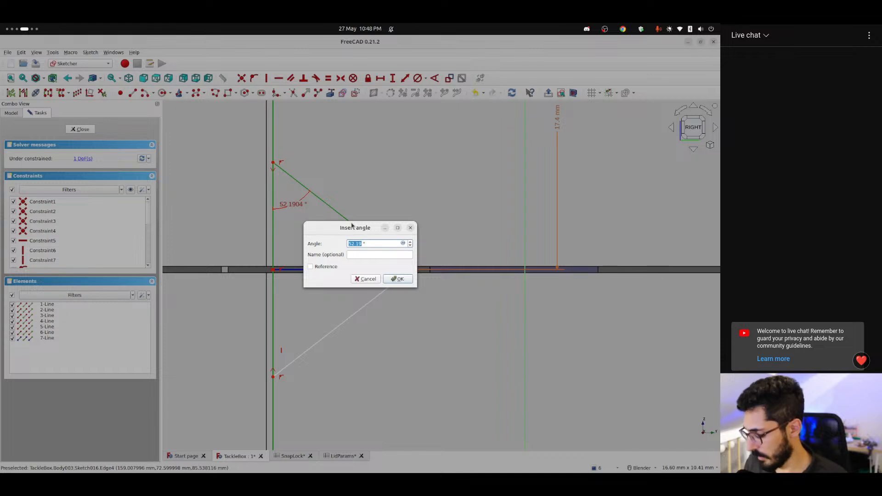
{"action": "type", "text": "45"}
{"action": "key", "text": "Return"}
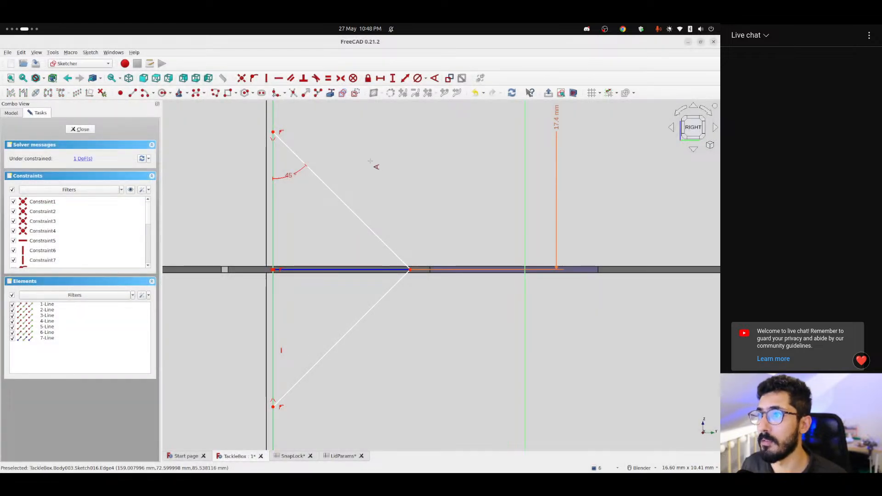
Try different depths for the V notch by moving its tip horizontally along the lid seam
{"action": "scroll", "coordinate": [363, 174], "scroll_direction": "down", "scroll_amount": 5}
{"action": "mouse_move", "coordinate": [358, 170]}
{"action": "middle_mouse_down", "text": "shift"}
{"action": "mouse_move", "coordinate": [330, 268]}
{"action": "mouse_move", "coordinate": [356, 197]}
{"action": "middle_mouse_up", "text": "shift"}
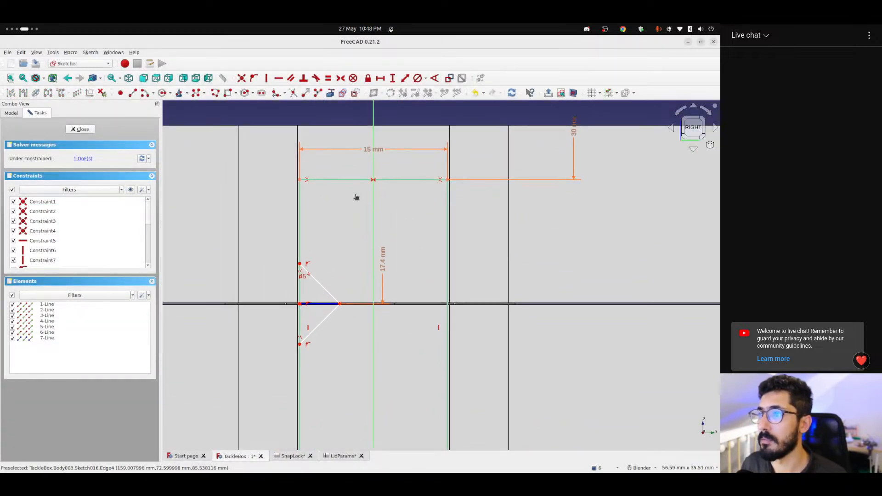
{"action": "scroll", "coordinate": [339, 254], "scroll_direction": "up", "scroll_amount": 5}
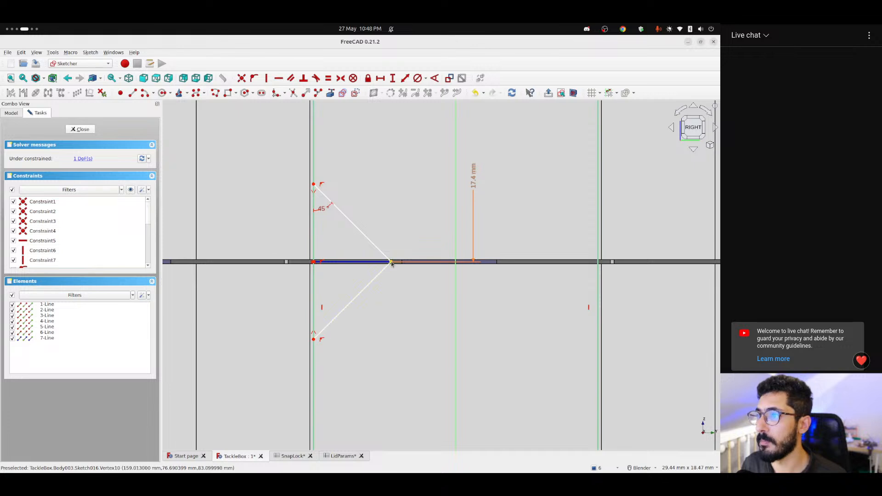
{"action": "left_click_drag", "start_coordinate": [439, 263], "coordinate": [392, 263]}
{"action": "left_click", "coordinate": [361, 261]}
{"action": "scroll", "coordinate": [361, 262], "scroll_direction": "up", "scroll_amount": 3}
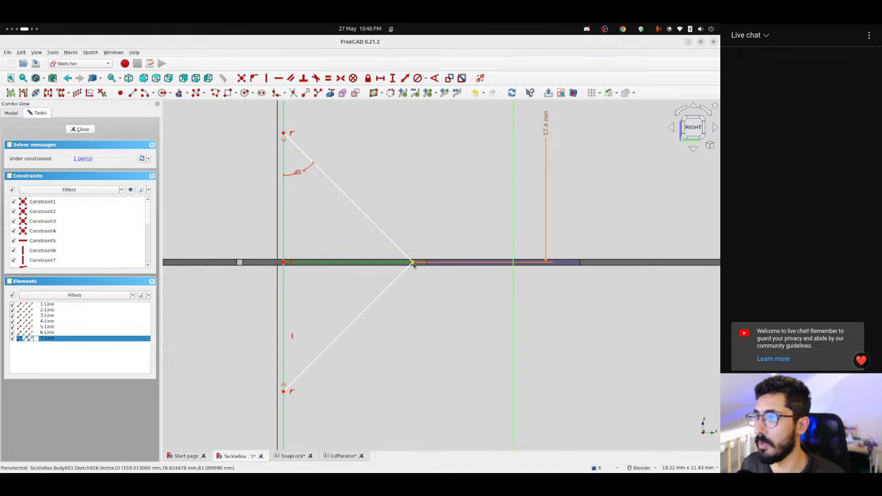
{"action": "mouse_move", "coordinate": [412, 263]}
{"action": "left_mouse_down"}
{"action": "mouse_move", "coordinate": [440, 264]}
{"action": "mouse_move", "coordinate": [351, 266]}
{"action": "left_mouse_up"}
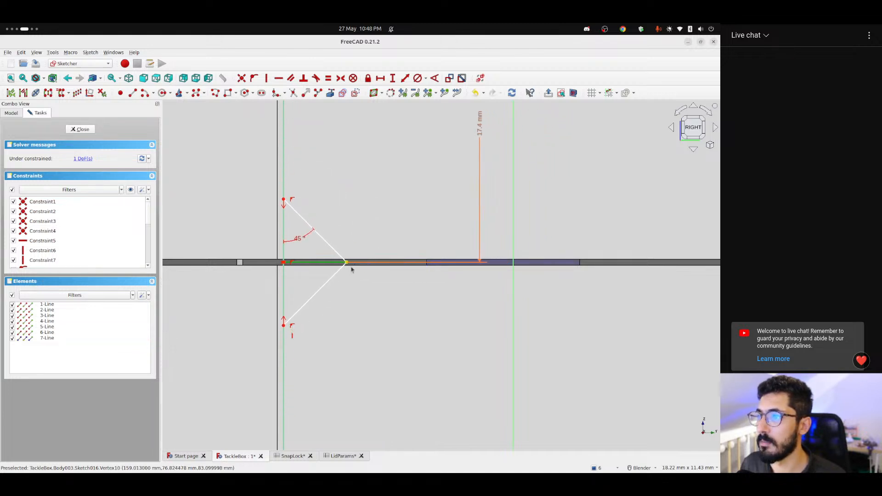
{"action": "scroll", "coordinate": [376, 236], "scroll_direction": "down", "scroll_amount": 5}
{"action": "scroll", "coordinate": [376, 236], "scroll_direction": "up", "scroll_amount": 3}
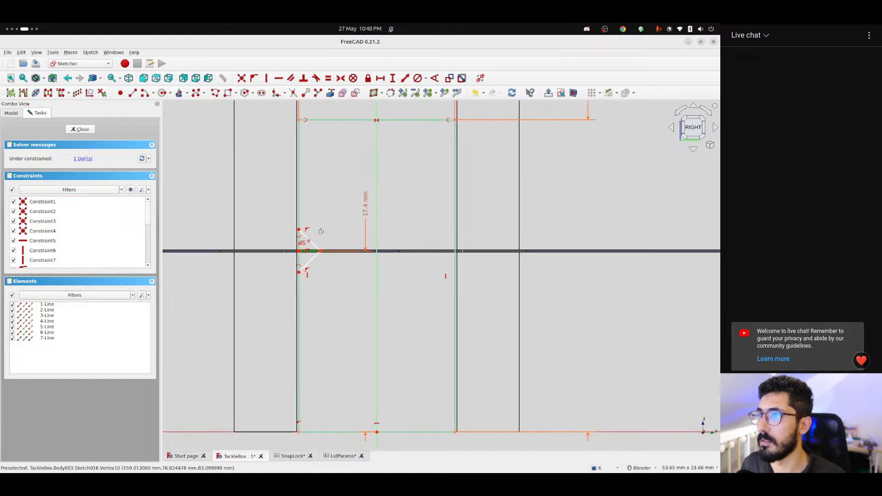
{"action": "left_click_drag", "start_coordinate": [314, 258], "coordinate": [341, 257]}
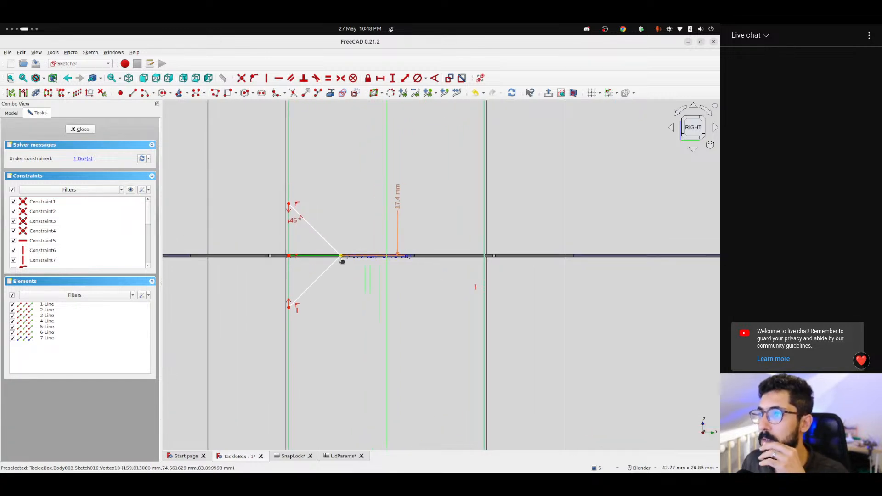
Add a triangleMidlineWidth parameter with the value 3 in row 11 of the SnapLock spreadsheet
{"action": "left_click", "coordinate": [292, 456]}
{"action": "left_click", "coordinate": [208, 241]}
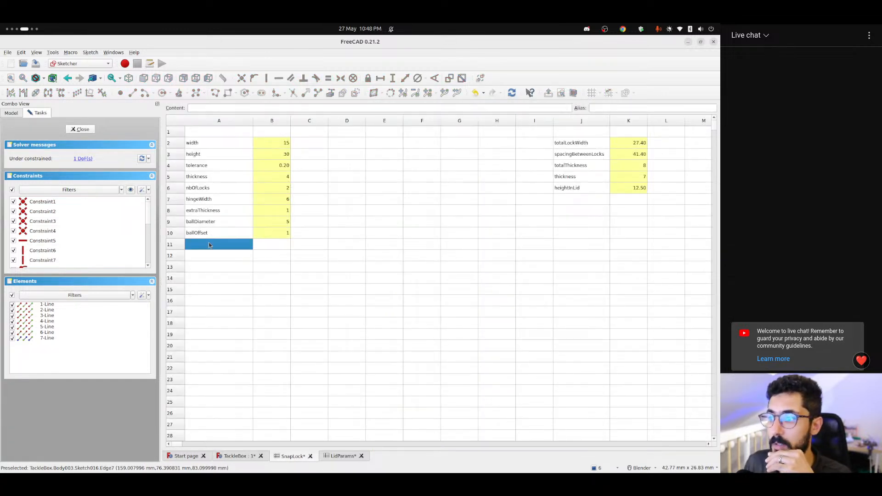
{"action": "type", "text": "triangleMidlineWidth"}
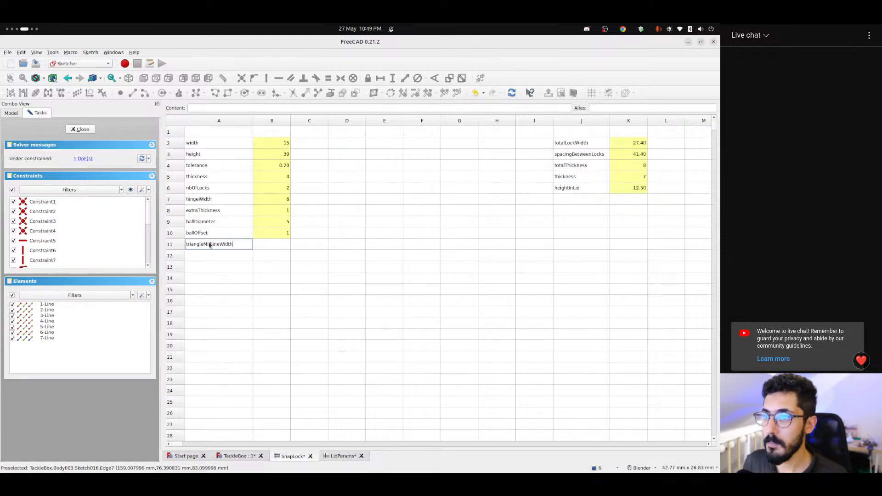
{"action": "key", "text": "Return"}
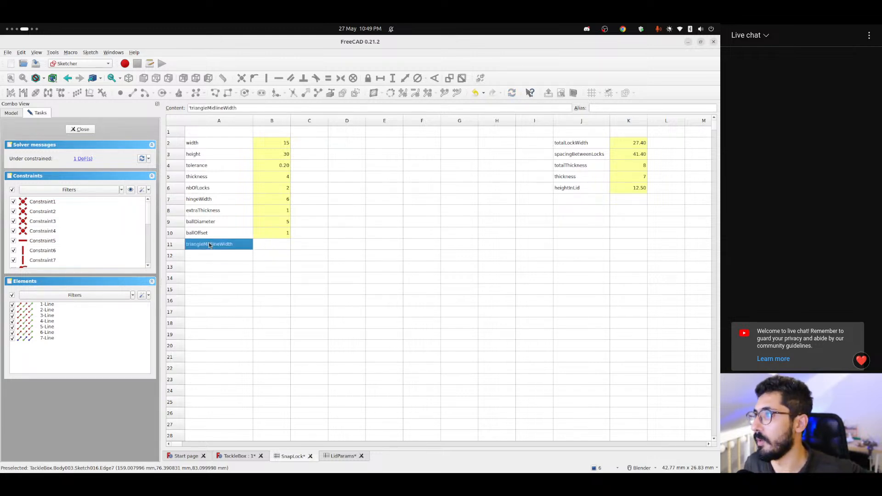
{"action": "key", "text": "Right"}
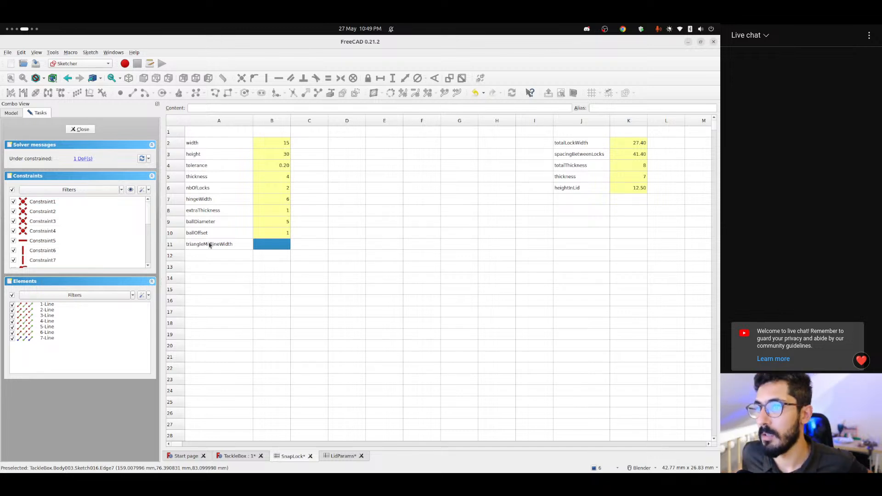
{"action": "left_click", "coordinate": [213, 235]}
{"action": "left_click", "coordinate": [222, 247]}
{"action": "left_click", "coordinate": [264, 246]}
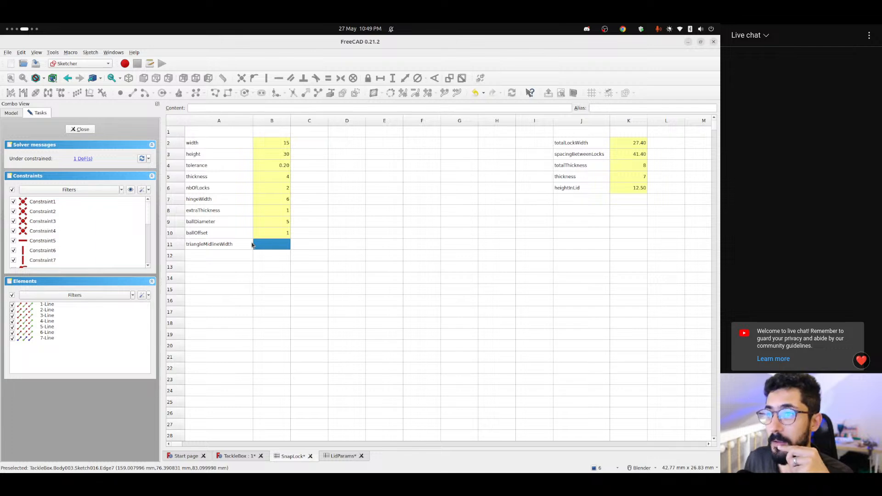
{"action": "type", "text": "3"}
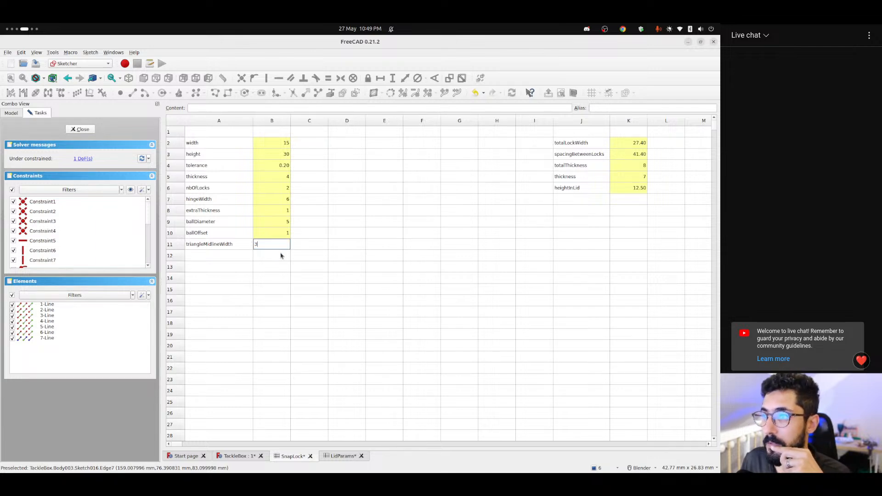
{"action": "key", "text": "Return"}
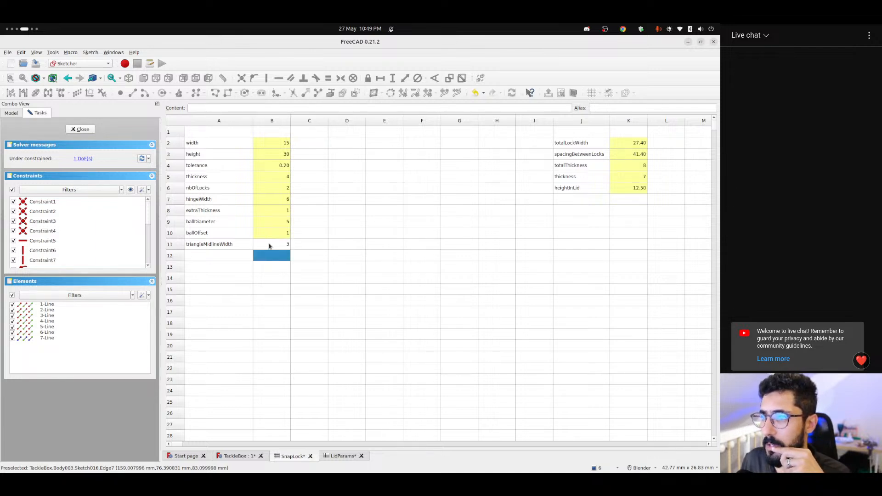
Assign the alias triangleMidlineWidth to the parameter's value cell B11
{"action": "left_click", "coordinate": [270, 246]}
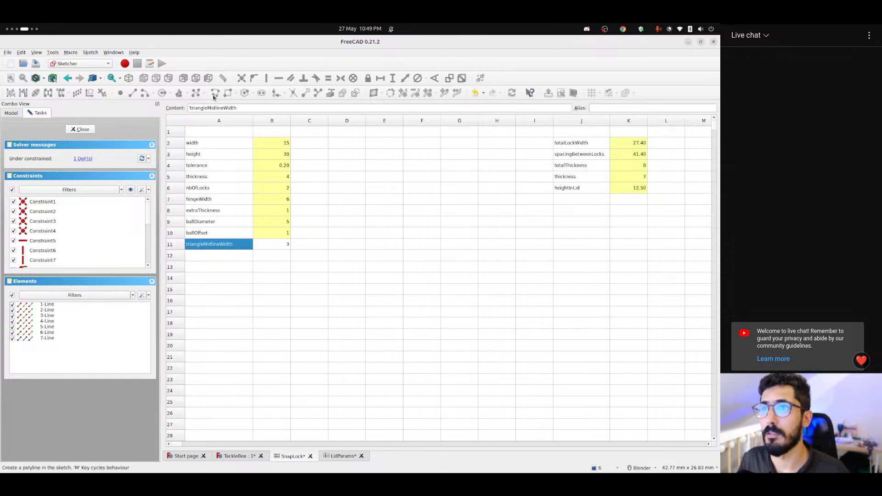
{"action": "left_click", "coordinate": [597, 109]}
{"action": "type", "text": "triangleMidlineWidth"}
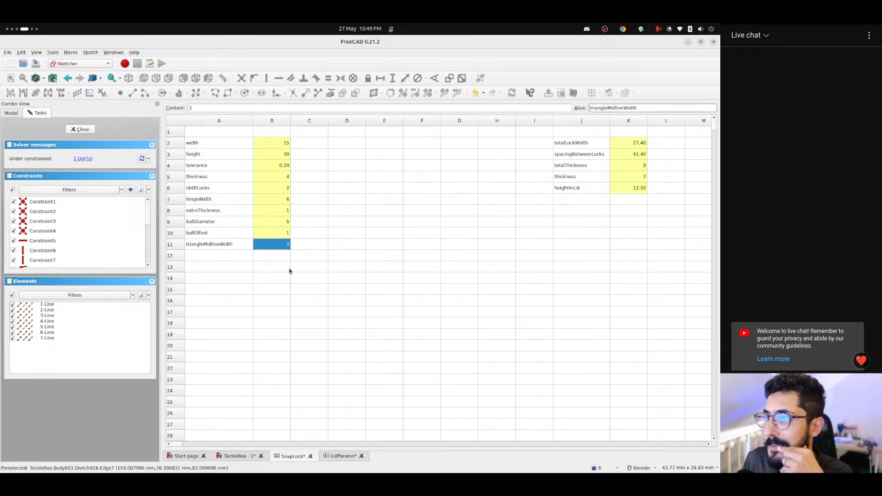
{"action": "key", "text": "Return"}
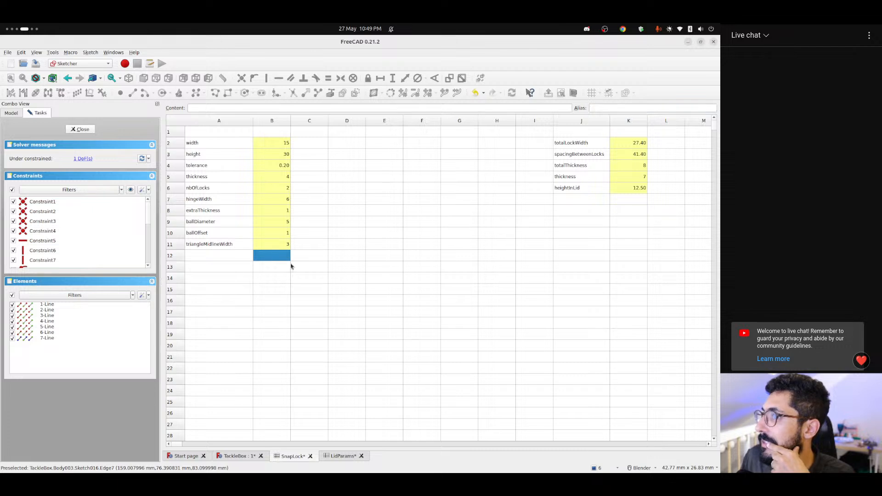
In the TackleBox sketch, constrain the notch's construction line to a horizontal length driven by <<SnapLock>>.triangleMidlineWidth
{"action": "left_click", "coordinate": [243, 455]}
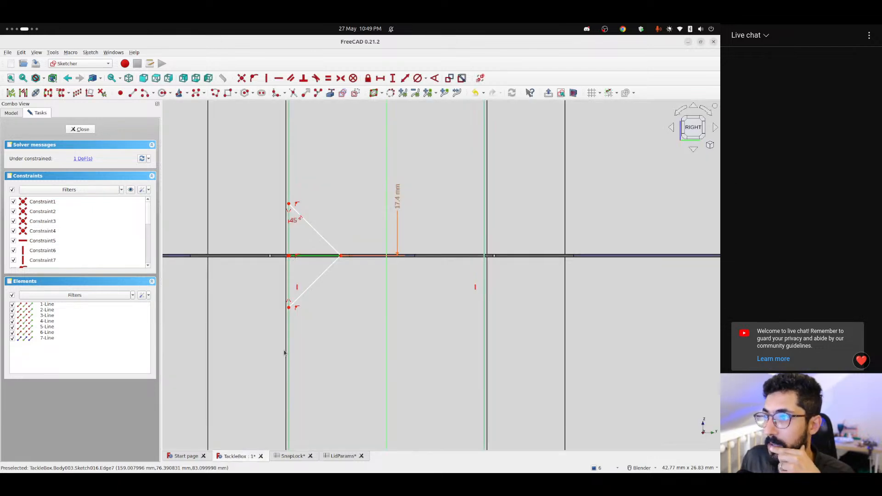
{"action": "scroll", "coordinate": [329, 193], "scroll_direction": "up", "scroll_amount": 3}
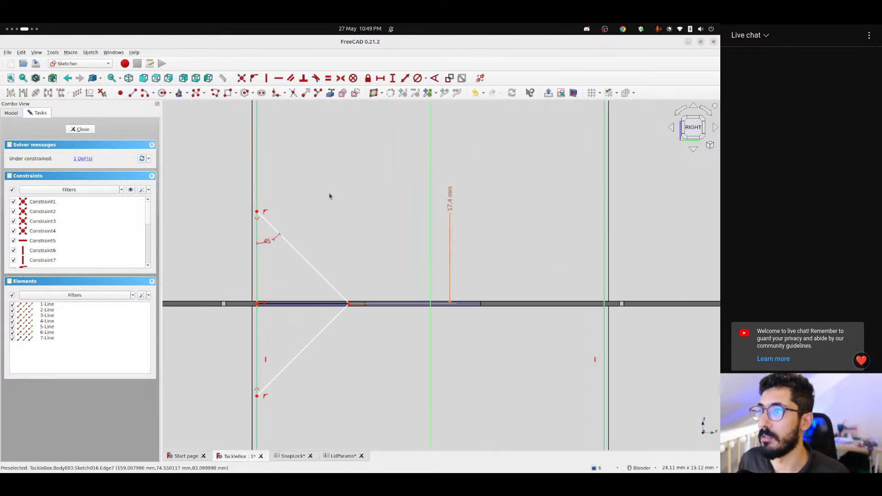
{"action": "middle_click_drag", "start_coordinate": [310, 212], "coordinate": [366, 158], "text": "shift"}
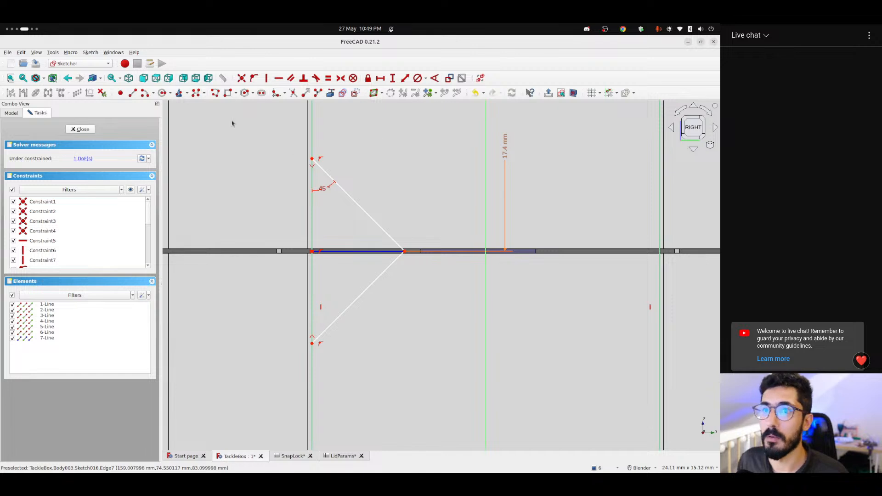
{"action": "left_click", "coordinate": [364, 250]}
{"action": "key", "text": "l"}
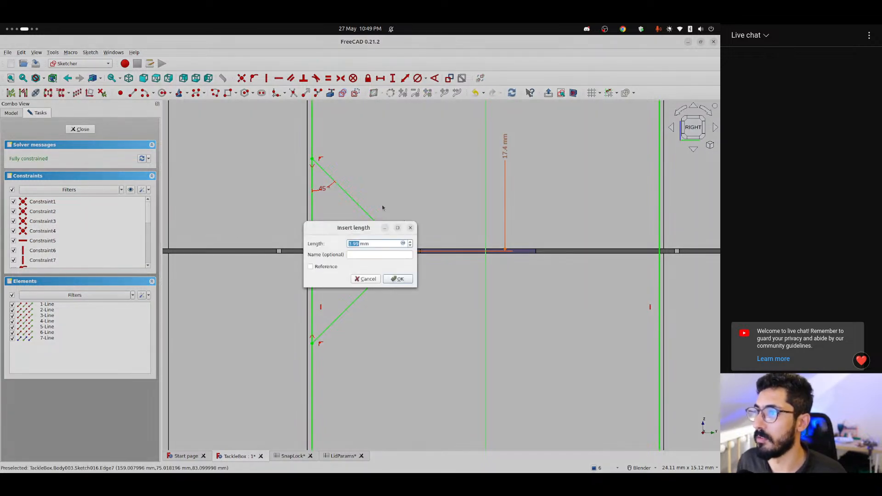
{"action": "left_click", "coordinate": [403, 242]}
{"action": "type", "text": "<<SnapLock>>."}
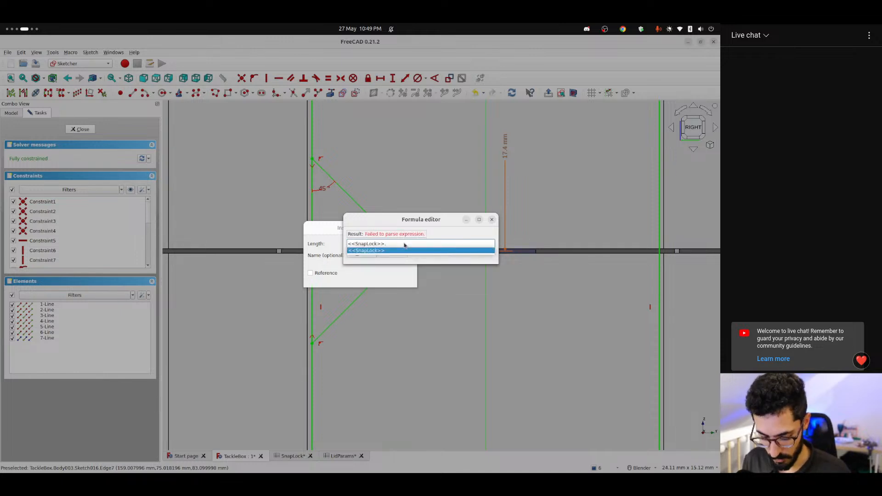
{"action": "type", "text": "tr"}
{"action": "key", "text": "Down"}
{"action": "key", "text": "Down"}
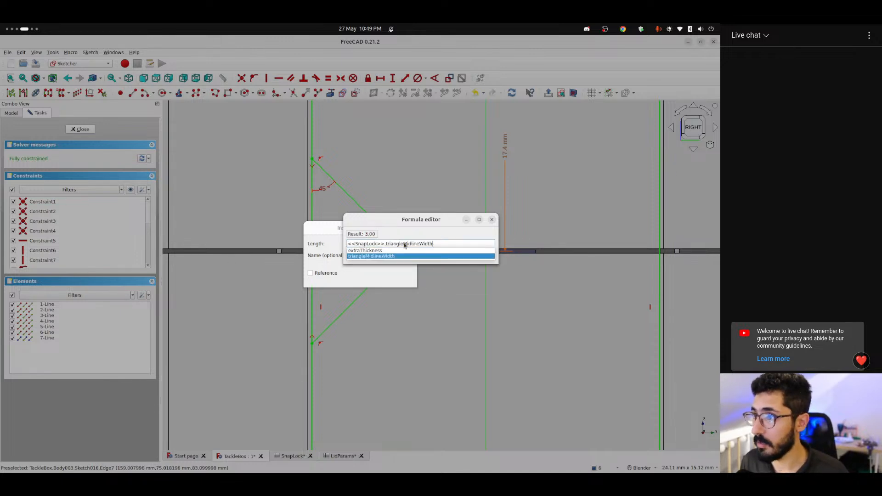
{"action": "key", "text": "Return"}
{"action": "left_click", "coordinate": [404, 254]}
{"action": "left_click", "coordinate": [399, 280]}
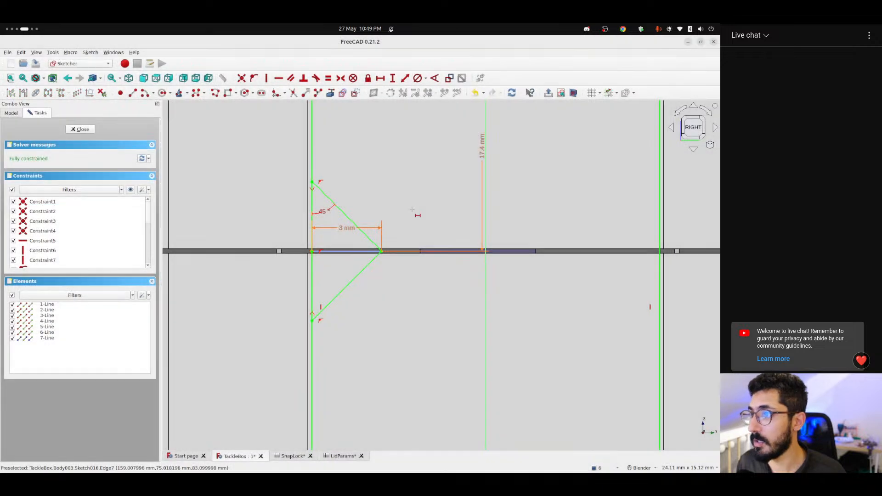
Move the construction line's length dimension label outside the V notch, beyond its tip
{"action": "mouse_move", "coordinate": [344, 230]}
{"action": "left_mouse_down"}
{"action": "mouse_move", "coordinate": [424, 280]}
{"action": "mouse_move", "coordinate": [424, 206]}
{"action": "left_mouse_up"}
{"action": "scroll", "coordinate": [377, 272], "scroll_direction": "down", "scroll_amount": 3}
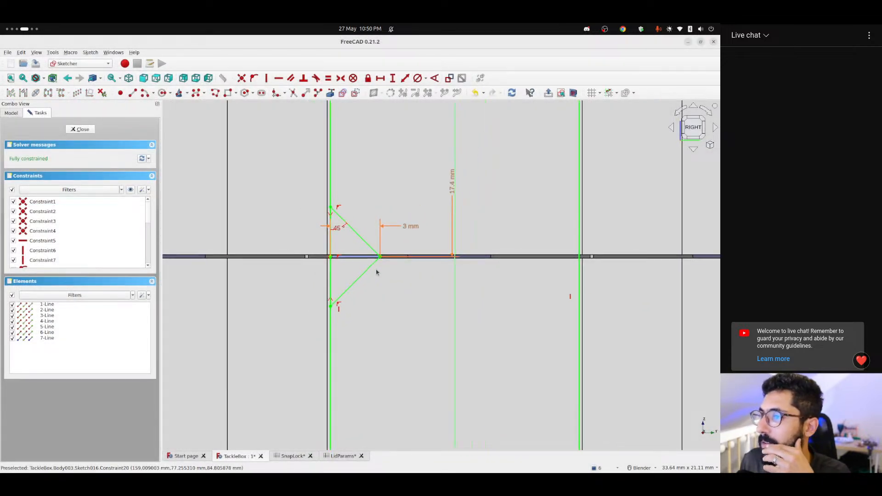
{"action": "scroll", "coordinate": [378, 275], "scroll_direction": "down", "scroll_amount": 4}
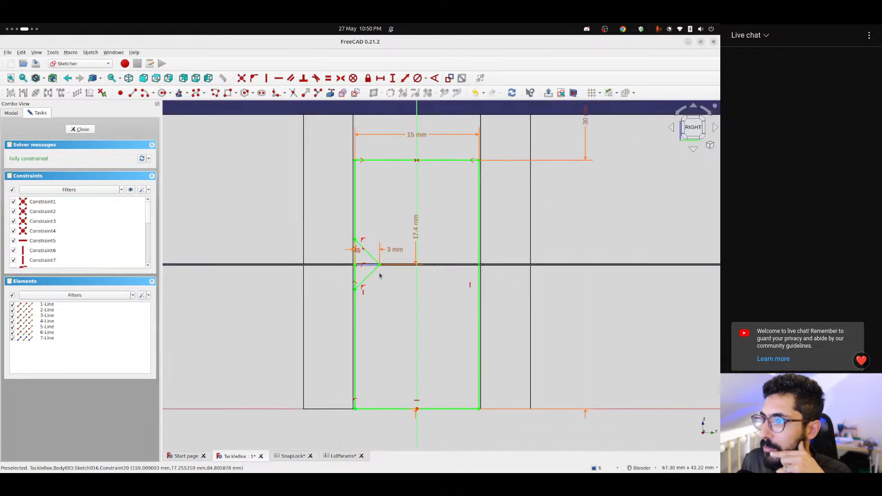
{"action": "scroll", "coordinate": [379, 274], "scroll_direction": "down", "scroll_amount": 1}
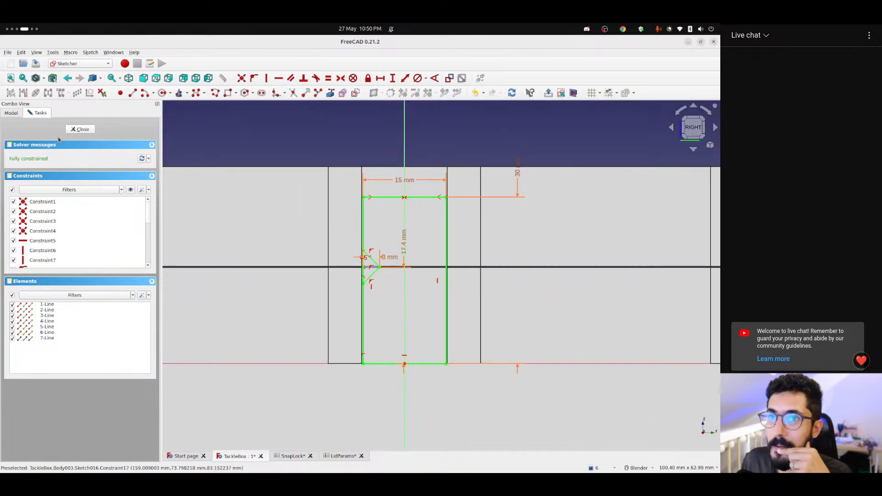
Show the document's model tree and collapse the Box body's contents
{"action": "key", "text": "Escape"}
{"action": "left_click", "coordinate": [12, 257]}
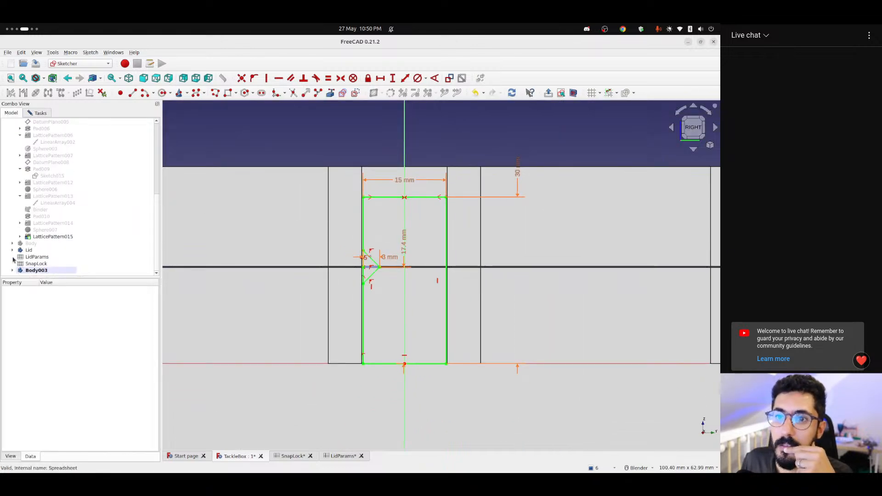
{"action": "scroll", "coordinate": [39, 258], "scroll_direction": "up", "scroll_amount": 5}
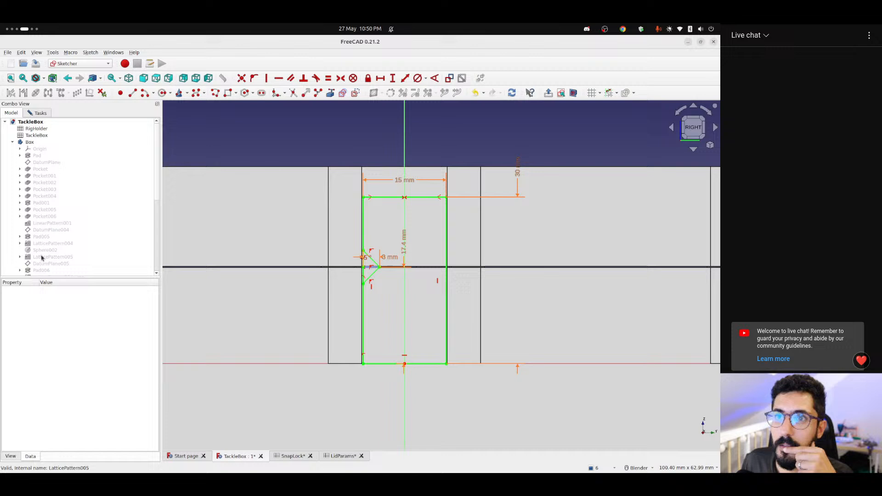
{"action": "left_click", "coordinate": [13, 142]}
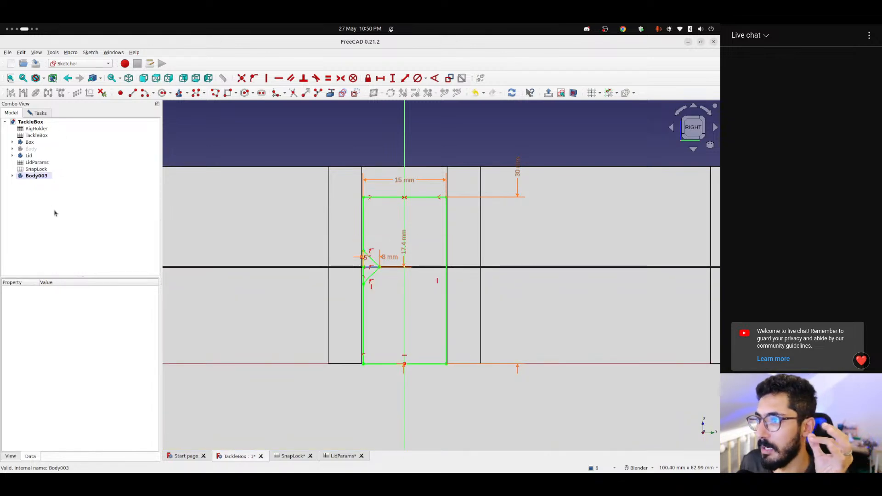
Review the SnapLock and LidParams spreadsheets, return to the TackleBox sketch view and save the document
{"action": "left_click", "coordinate": [293, 456]}
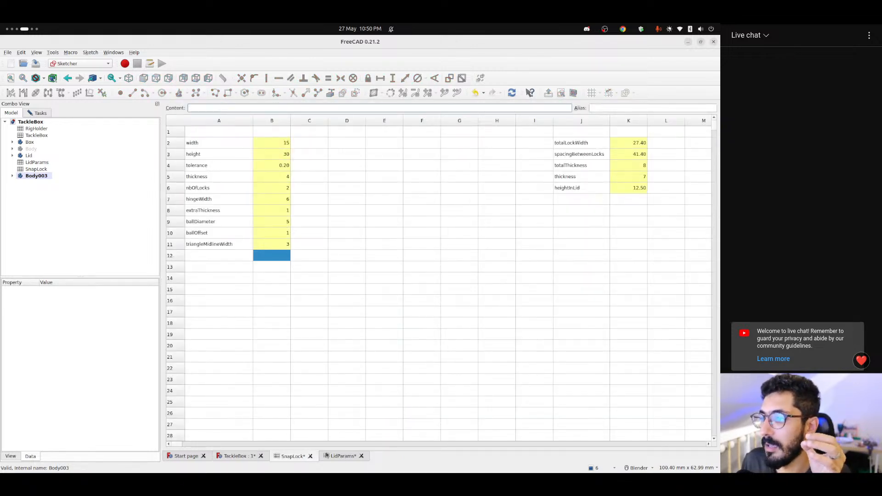
{"action": "left_click", "coordinate": [310, 456]}
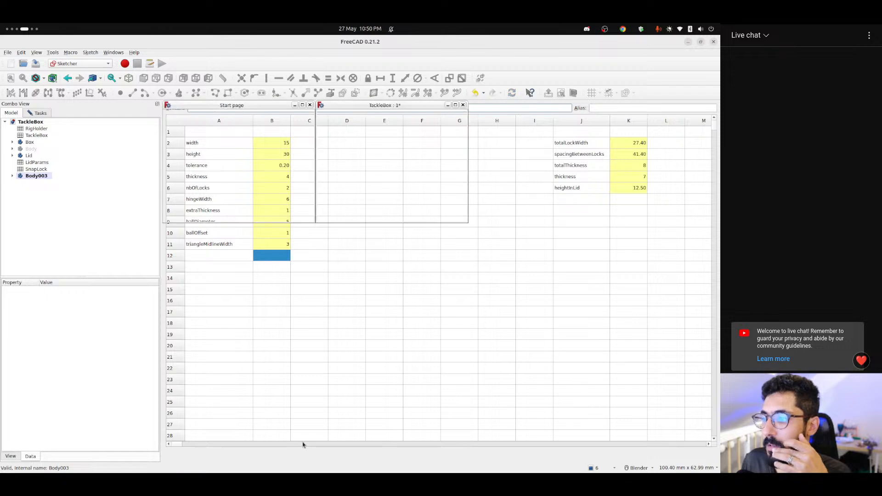
{"action": "double_click", "coordinate": [256, 106]}
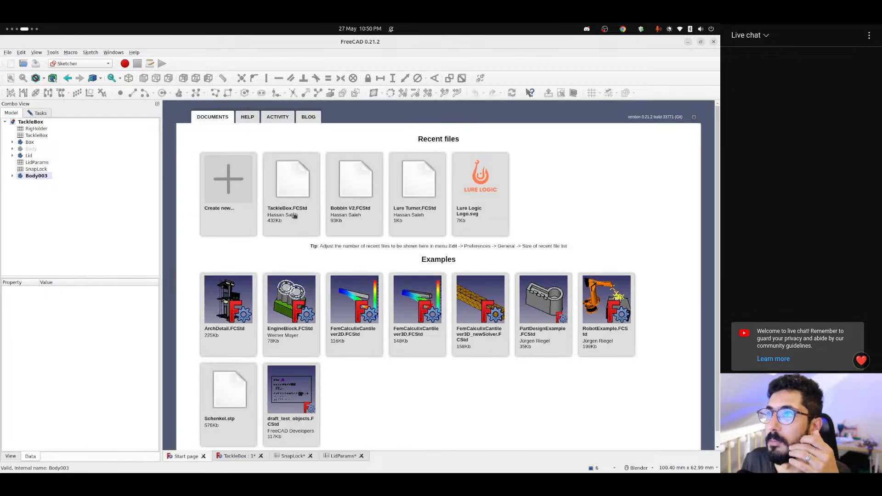
{"action": "left_click", "coordinate": [343, 457]}
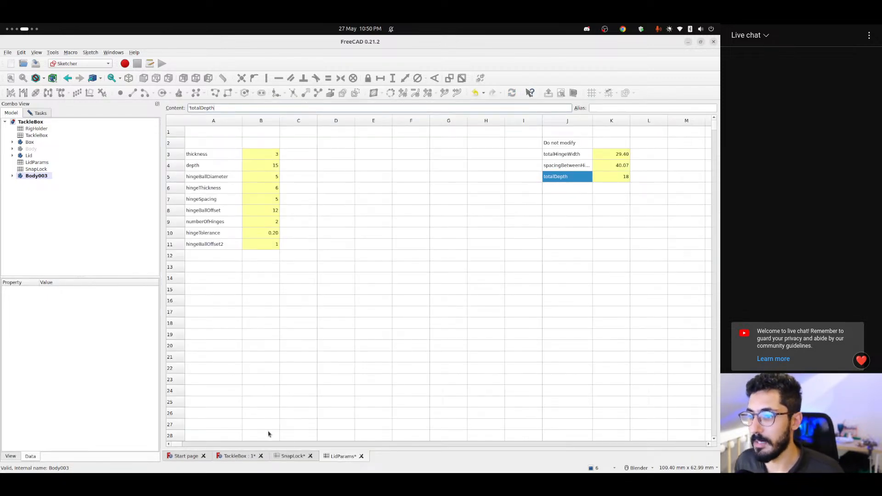
{"action": "left_click", "coordinate": [241, 459]}
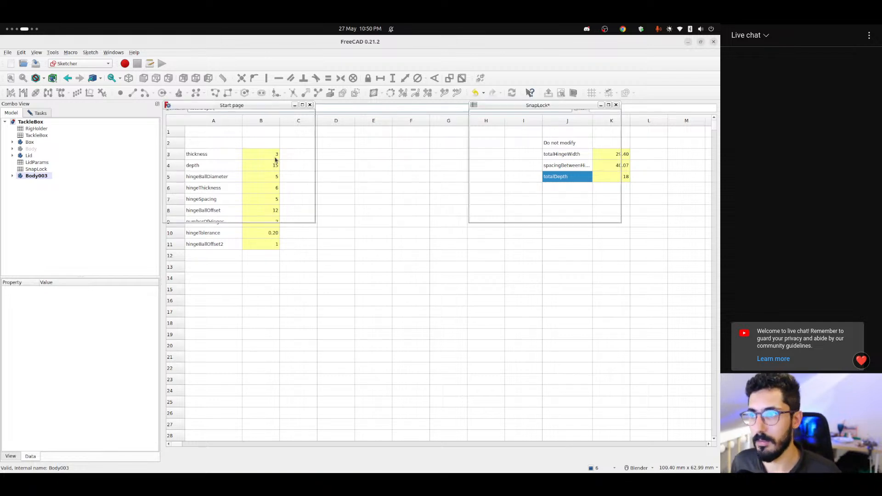
{"action": "double_click", "coordinate": [263, 107]}
{"action": "left_click", "coordinate": [231, 457]}
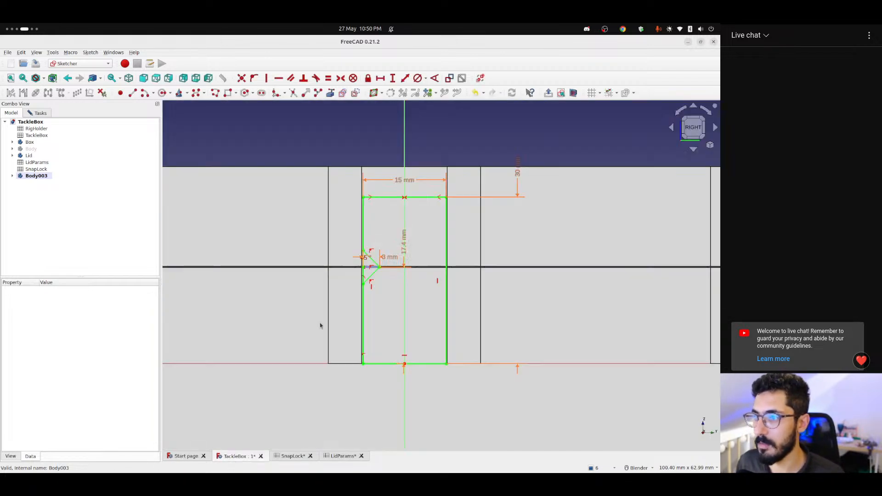
{"action": "key", "text": "ctrl+s"}
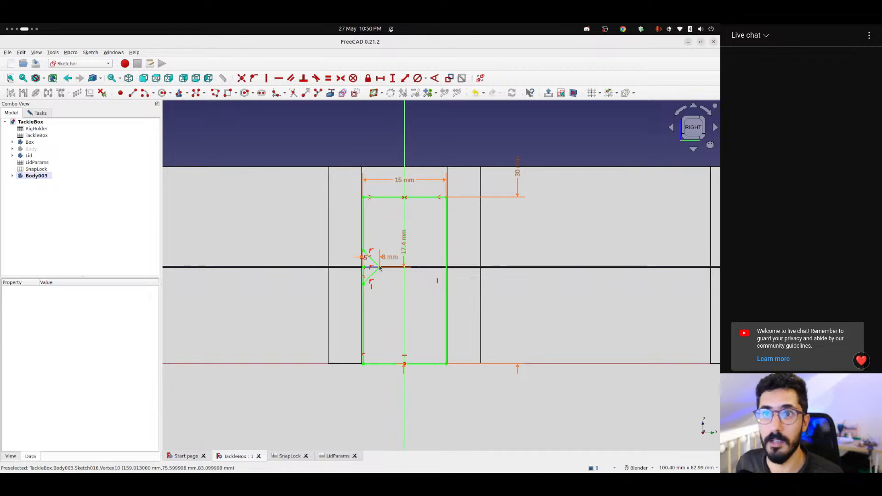
Trim away the profile's vertical edge segments spanning the V notch opening, above and below the construction line
{"action": "scroll", "coordinate": [380, 268], "scroll_direction": "up", "scroll_amount": 4}
{"action": "scroll", "coordinate": [383, 253], "scroll_direction": "up", "scroll_amount": 4}
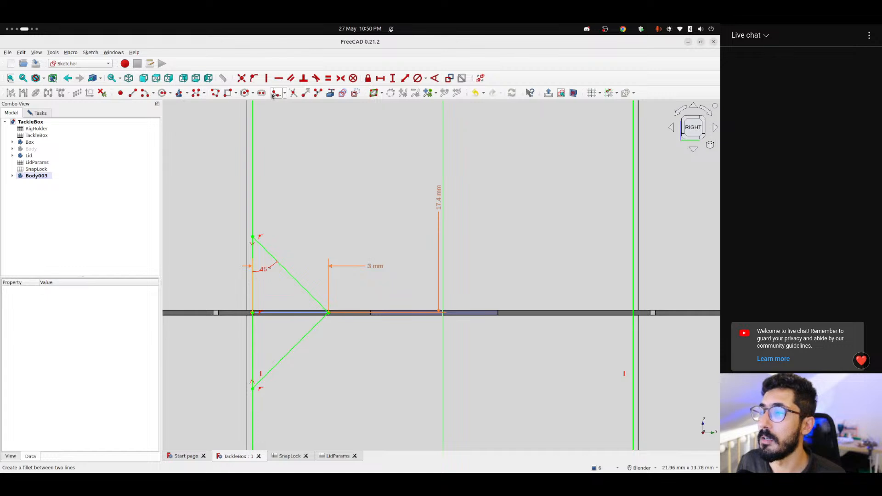
{"action": "left_click", "coordinate": [293, 93]}
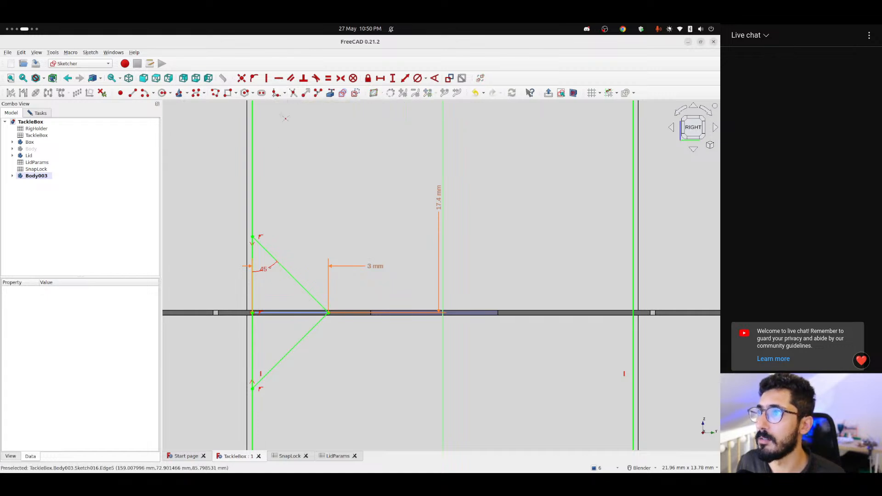
{"action": "left_click", "coordinate": [254, 276]}
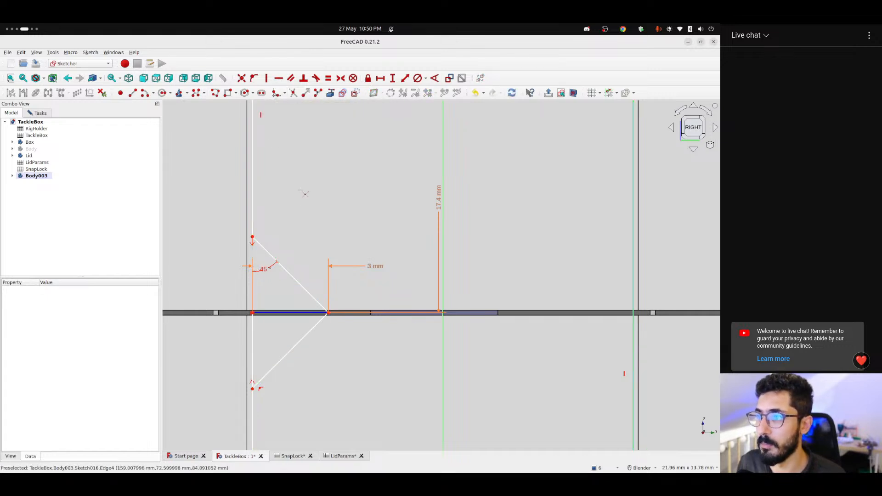
{"action": "left_click", "coordinate": [253, 332]}
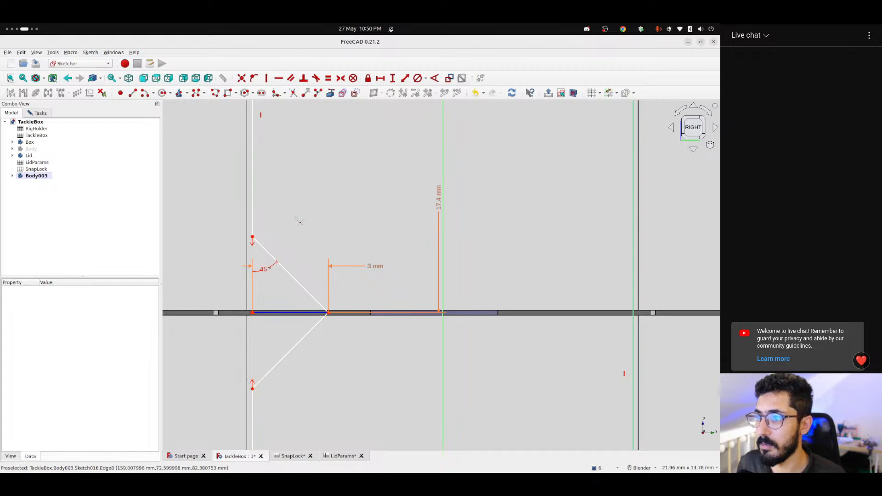
Pull the trimmed lower edge's loose end away from the V notch's lower corner and join both points with a coincident constraint
{"action": "scroll", "coordinate": [282, 237], "scroll_direction": "down", "scroll_amount": 5}
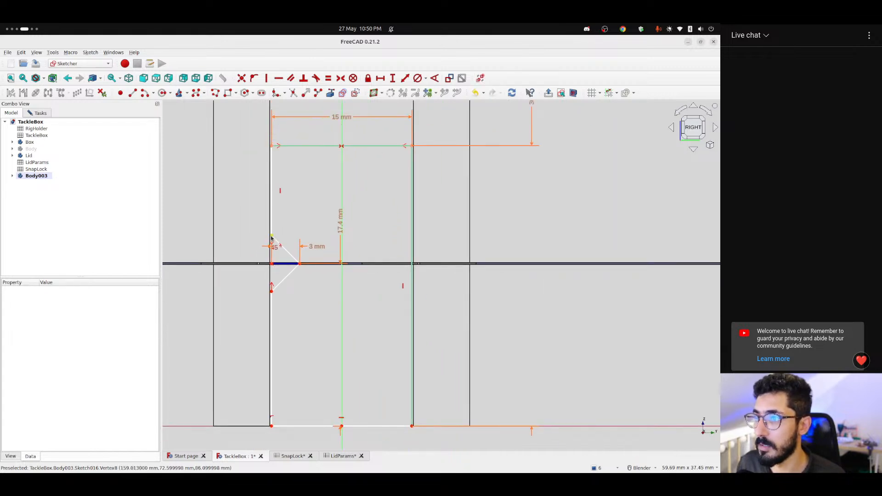
{"action": "mouse_move", "coordinate": [272, 238]}
{"action": "left_mouse_down"}
{"action": "mouse_move", "coordinate": [274, 251]}
{"action": "mouse_move", "coordinate": [281, 210]}
{"action": "left_mouse_up"}
{"action": "mouse_move", "coordinate": [285, 307]}
{"action": "left_mouse_down"}
{"action": "mouse_move", "coordinate": [252, 331]}
{"action": "mouse_move", "coordinate": [301, 330]}
{"action": "mouse_move", "coordinate": [295, 339]}
{"action": "mouse_move", "coordinate": [295, 330]}
{"action": "left_mouse_up"}
{"action": "left_click", "coordinate": [289, 325]}
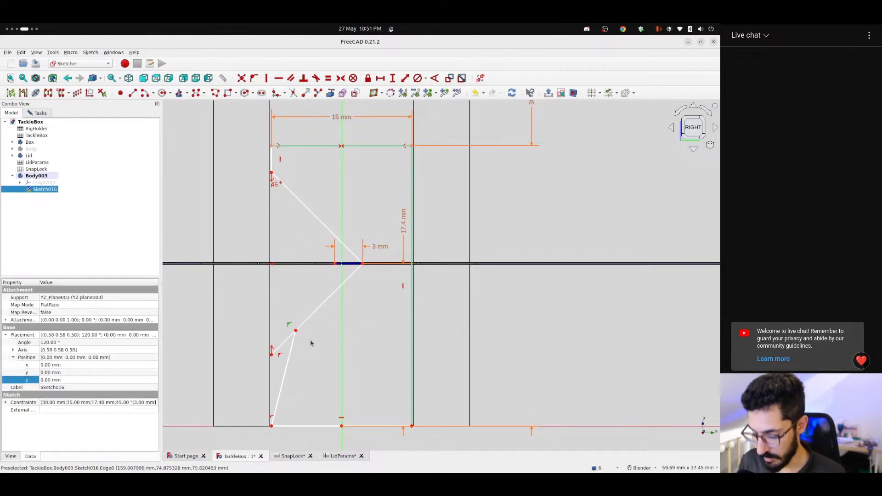
{"action": "left_click", "coordinate": [313, 346]}
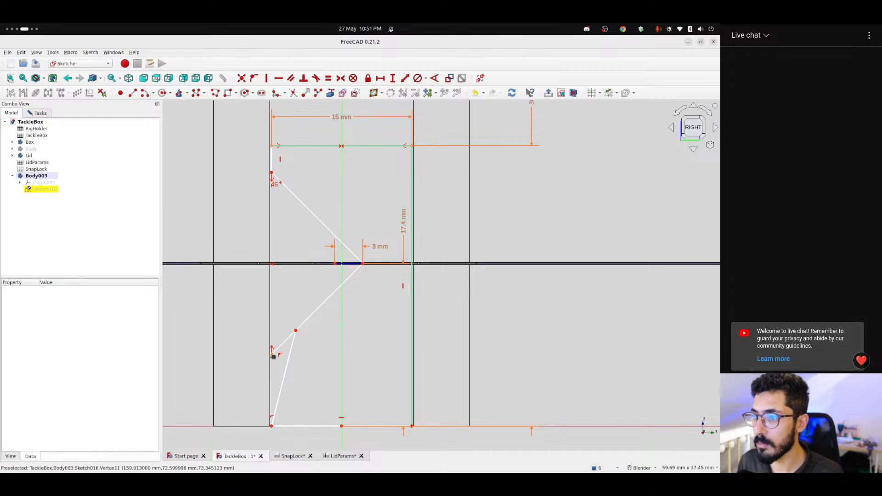
{"action": "left_click_drag", "start_coordinate": [272, 355], "coordinate": [280, 319]}
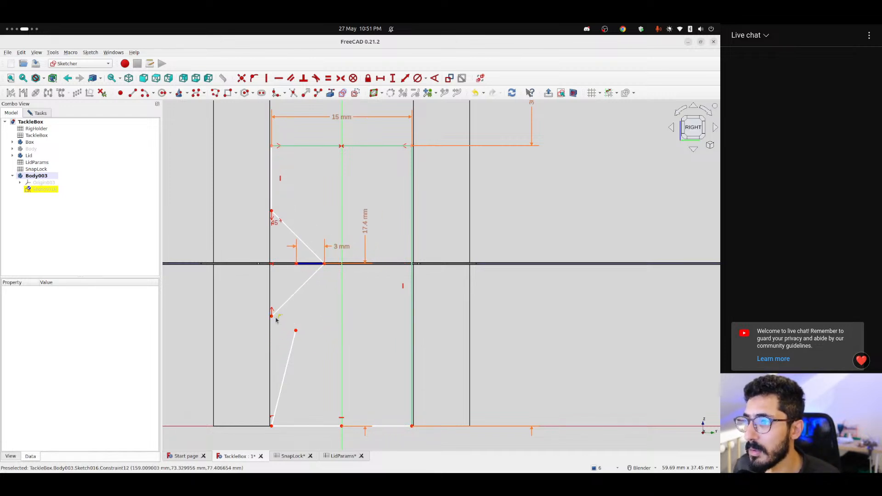
{"action": "left_click_drag", "start_coordinate": [273, 316], "coordinate": [294, 322]}
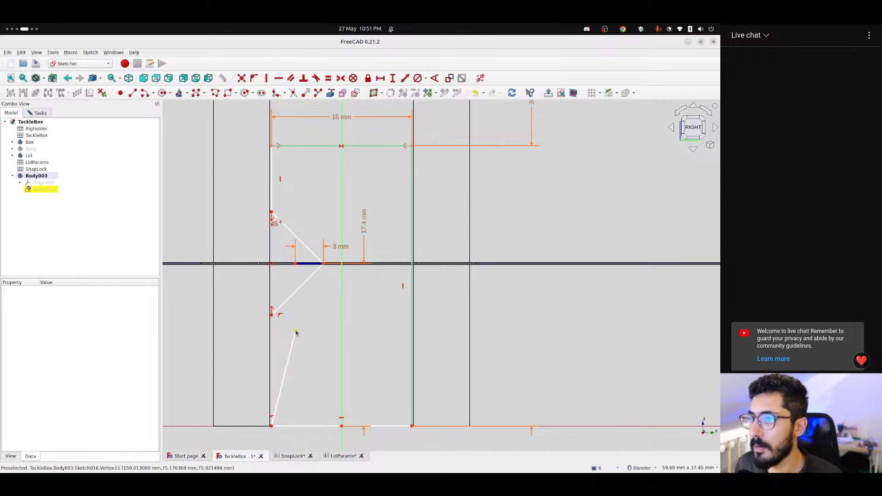
{"action": "left_click", "coordinate": [295, 331]}
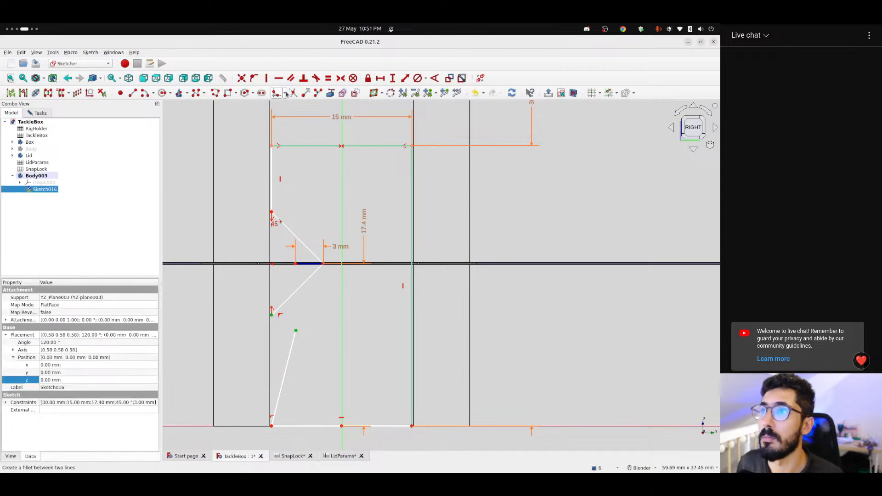
{"action": "left_click", "coordinate": [242, 78]}
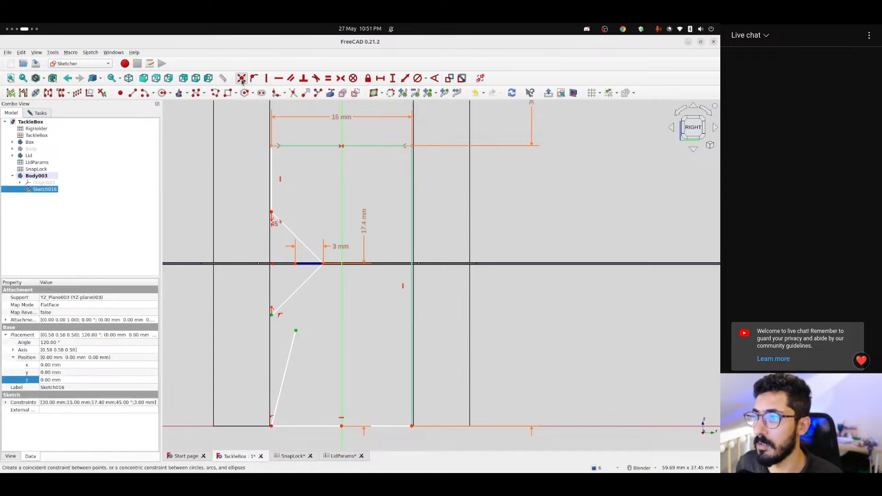
Constrain the construction line's outer end to be vertically aligned with the V notch's lower corner
{"action": "mouse_move", "coordinate": [272, 316]}
{"action": "left_mouse_down"}
{"action": "mouse_move", "coordinate": [273, 293]}
{"action": "mouse_move", "coordinate": [276, 323]}
{"action": "mouse_move", "coordinate": [271, 311]}
{"action": "left_mouse_up"}
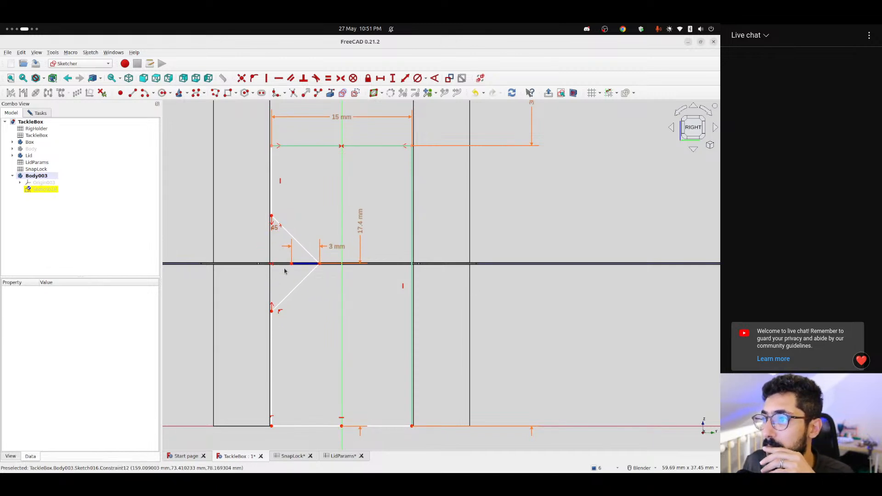
{"action": "left_click_drag", "start_coordinate": [291, 264], "coordinate": [276, 271]}
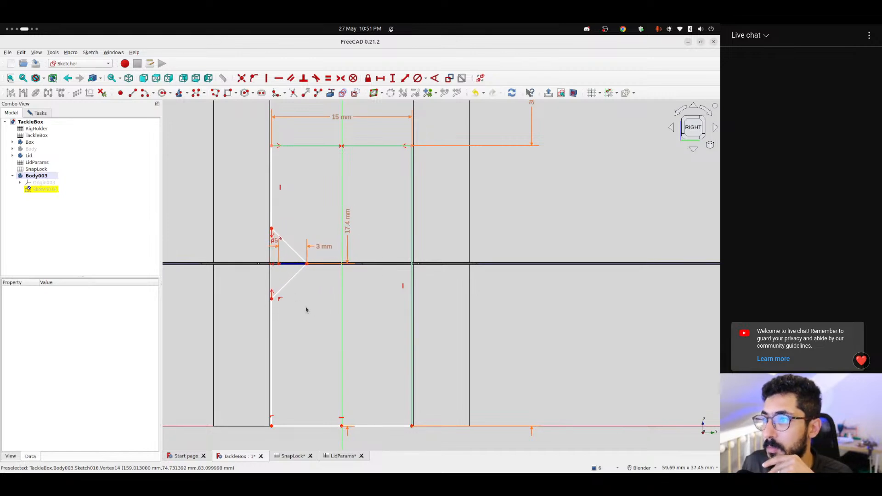
{"action": "left_click", "coordinate": [279, 264]}
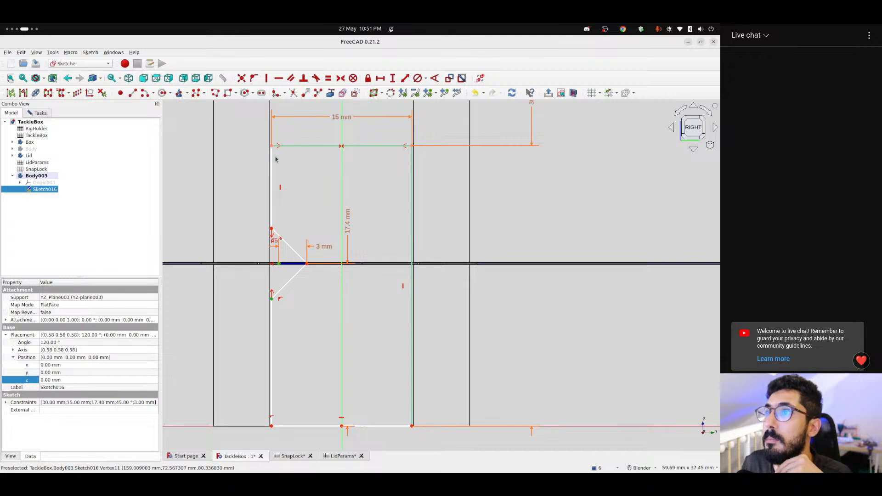
{"action": "left_click", "coordinate": [266, 78]}
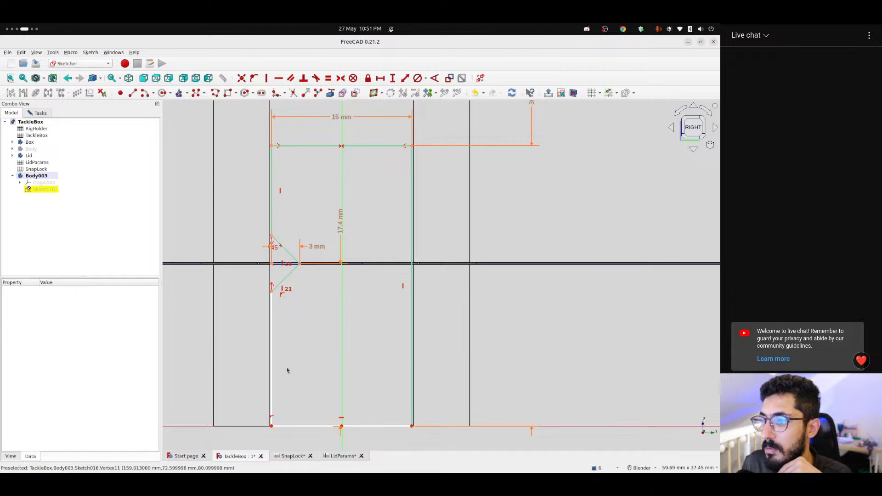
Constrain the profile's two bottom corners to be symmetric about the sketch's vertical axis
{"action": "mouse_move", "coordinate": [271, 425]}
{"action": "left_mouse_down"}
{"action": "mouse_move", "coordinate": [302, 383]}
{"action": "mouse_move", "coordinate": [291, 417]}
{"action": "mouse_move", "coordinate": [273, 417]}
{"action": "mouse_move", "coordinate": [276, 426]}
{"action": "left_mouse_up"}
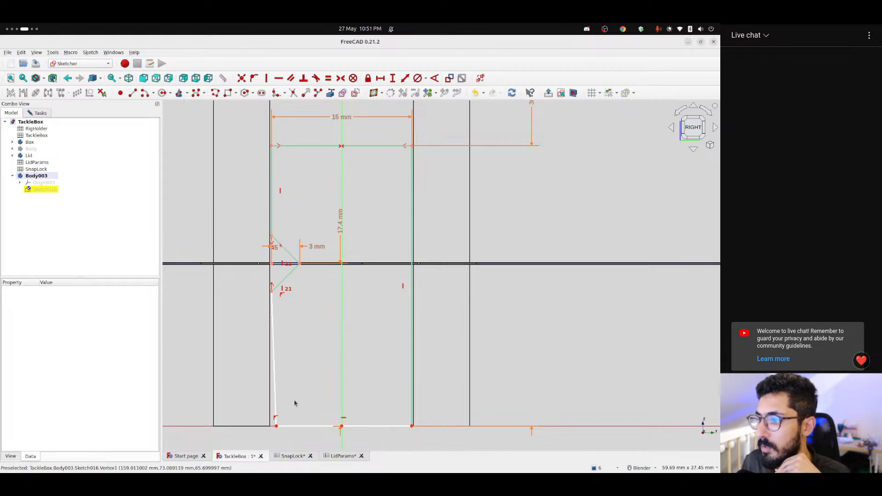
{"action": "left_click", "coordinate": [275, 428]}
{"action": "left_click", "coordinate": [277, 436]}
{"action": "left_click", "coordinate": [276, 427]}
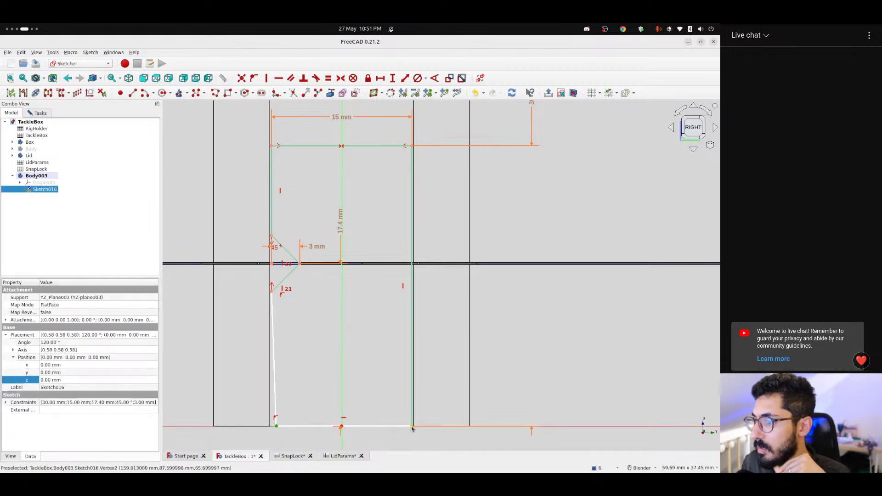
{"action": "left_click", "coordinate": [342, 401]}
{"action": "key", "text": "s"}
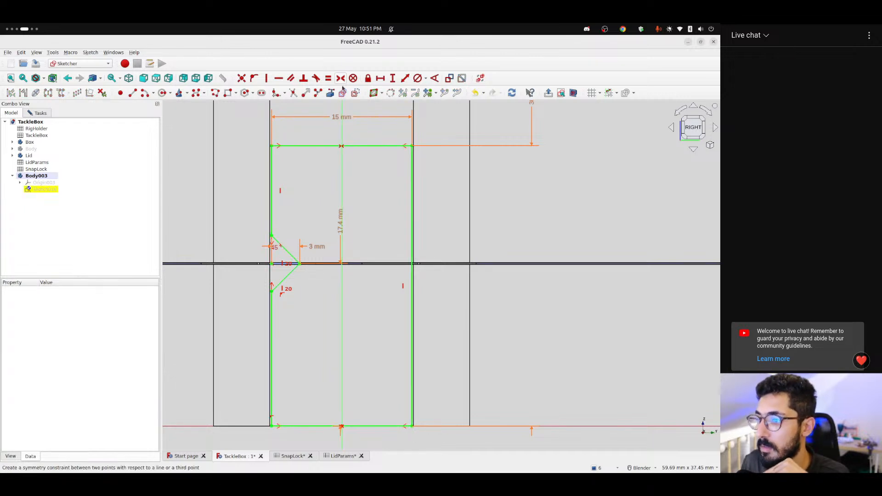
{"action": "scroll", "coordinate": [301, 275], "scroll_direction": "up", "scroll_amount": 2}
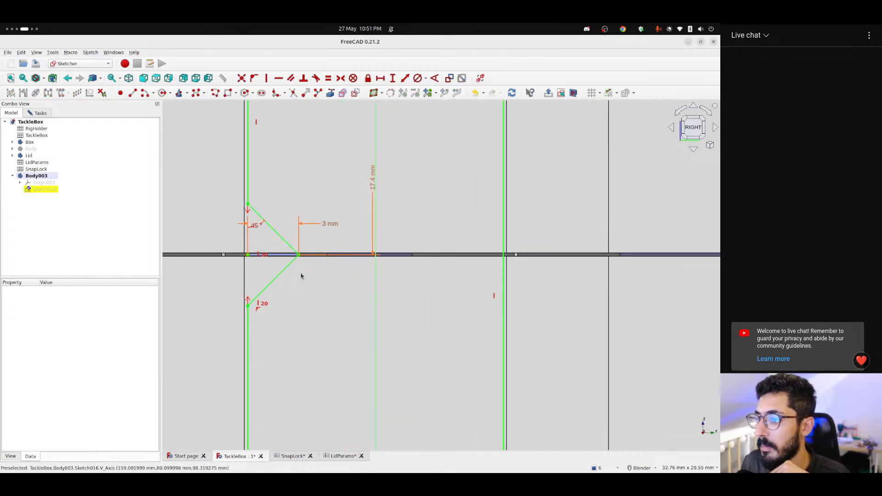
{"action": "scroll", "coordinate": [301, 275], "scroll_direction": "down", "scroll_amount": 3}
{"action": "scroll", "coordinate": [302, 275], "scroll_direction": "up", "scroll_amount": 1}
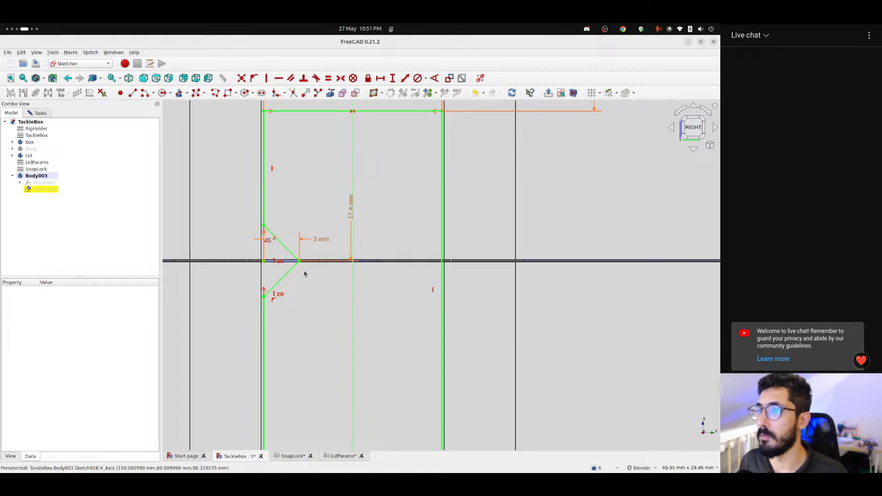
{"action": "mouse_move", "coordinate": [304, 274]}
{"action": "middle_mouse_down", "text": "shift"}
{"action": "mouse_move", "coordinate": [254, 287]}
{"action": "mouse_move", "coordinate": [328, 271]}
{"action": "middle_mouse_up", "text": "shift"}
{"action": "scroll", "coordinate": [253, 287], "scroll_direction": "down", "scroll_amount": 3}
{"action": "scroll", "coordinate": [253, 287], "scroll_direction": "up", "scroll_amount": 3}
{"action": "scroll", "coordinate": [324, 263], "scroll_direction": "up", "scroll_amount": 1}
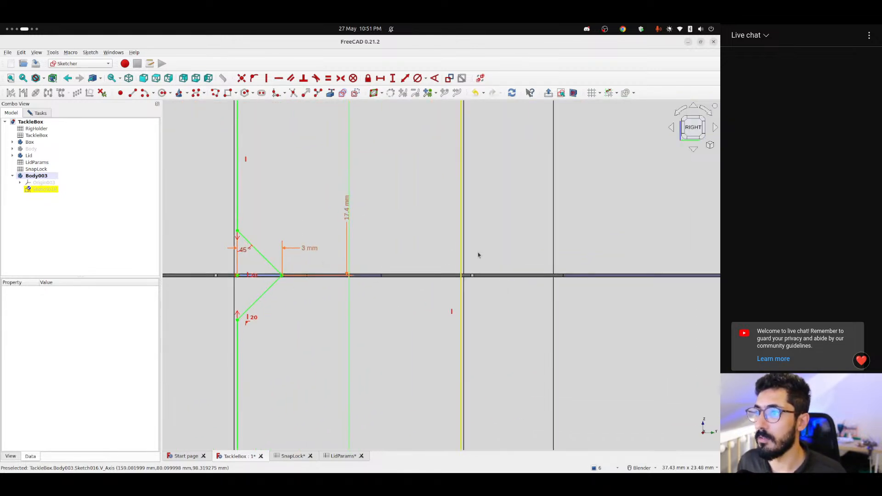
Draw two lines forming a second V notch on the profile's opposite vertical edge, with its tip at the lid seam
{"action": "scroll", "coordinate": [413, 252], "scroll_direction": "up", "scroll_amount": 1}
{"action": "middle_click_drag", "start_coordinate": [409, 253], "coordinate": [391, 234], "text": "shift"}
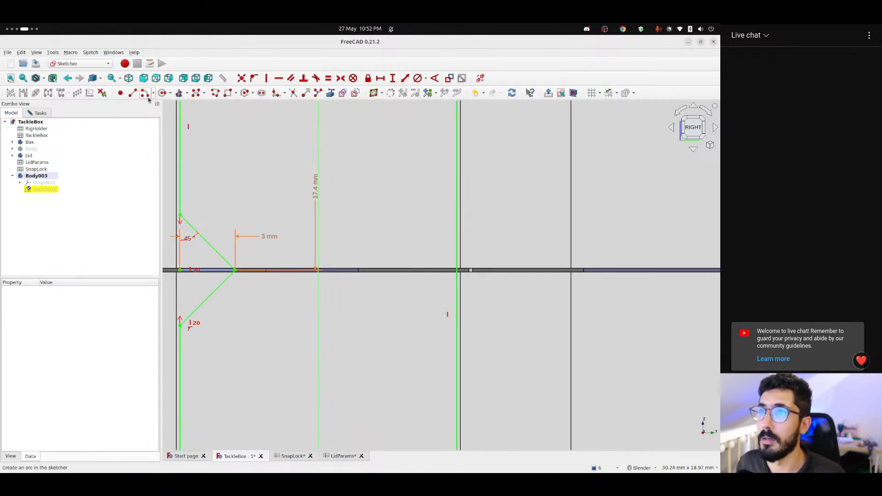
{"action": "left_click", "coordinate": [133, 92]}
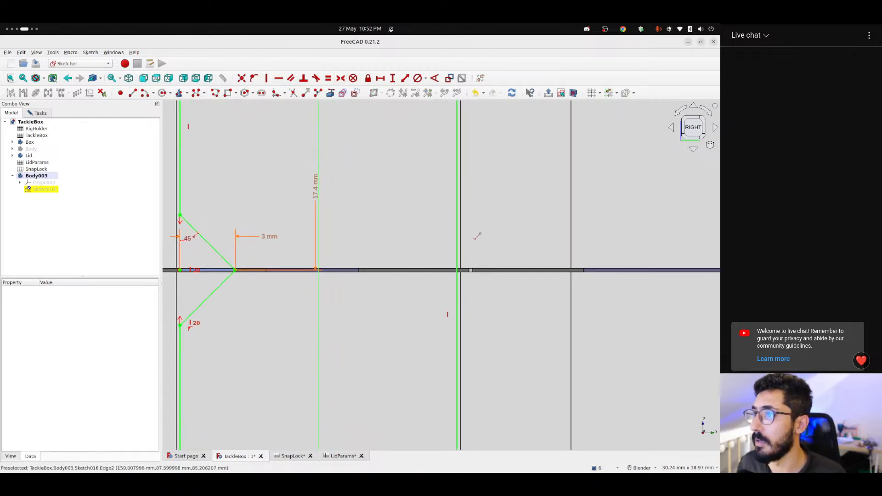
{"action": "left_click", "coordinate": [457, 203]}
{"action": "left_click", "coordinate": [395, 270]}
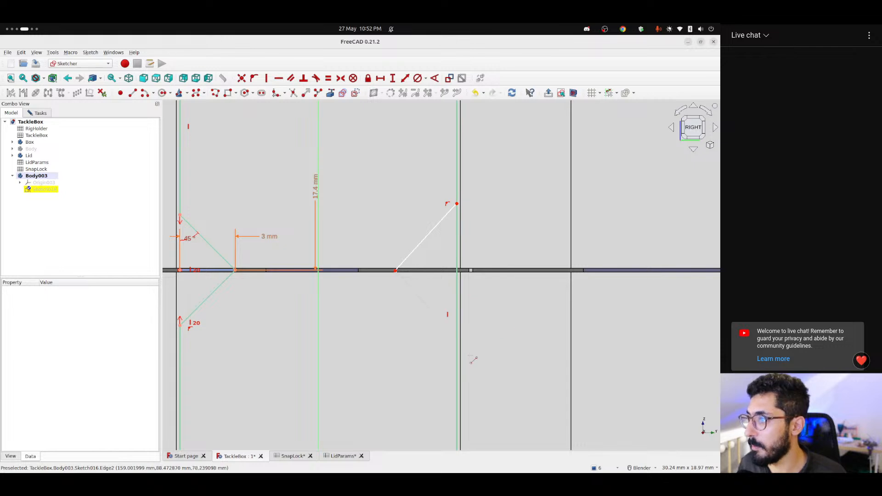
{"action": "left_click", "coordinate": [456, 384]}
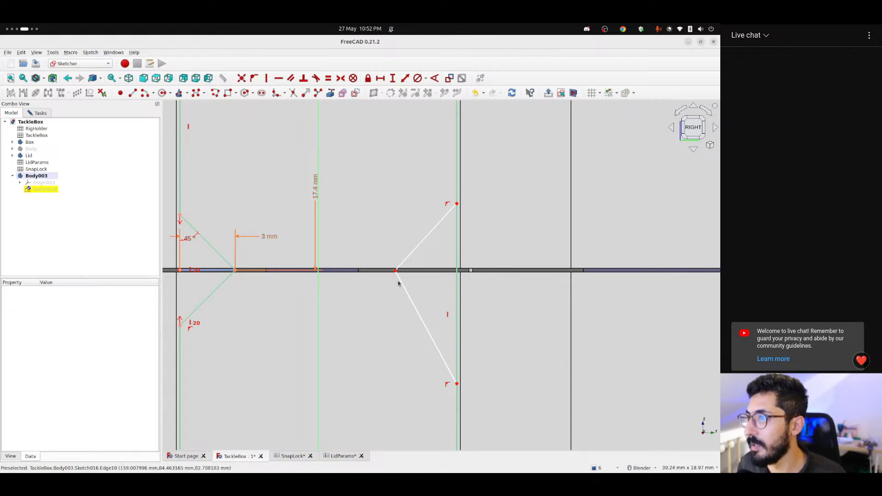
Reposition the second V notch's tip and its two end points along the vertical edge, leaving the tip near the lid seam
{"action": "left_click_drag", "start_coordinate": [394, 271], "coordinate": [383, 286]}
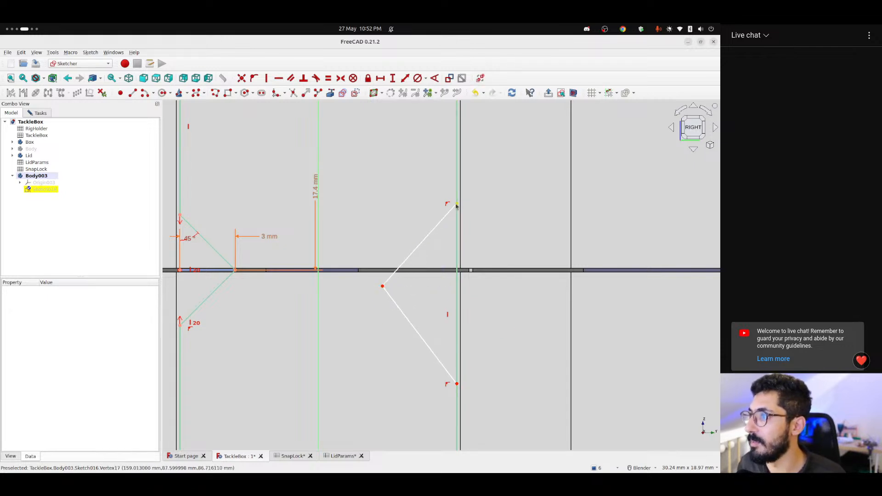
{"action": "left_click_drag", "start_coordinate": [456, 203], "coordinate": [431, 193]}
{"action": "mouse_move", "coordinate": [460, 385]}
{"action": "left_mouse_down"}
{"action": "mouse_move", "coordinate": [437, 376]}
{"action": "mouse_move", "coordinate": [439, 340]}
{"action": "mouse_move", "coordinate": [435, 349]}
{"action": "left_mouse_up"}
{"action": "mouse_move", "coordinate": [321, 302]}
{"action": "middle_mouse_down", "text": "shift"}
{"action": "mouse_move", "coordinate": [407, 266]}
{"action": "mouse_move", "coordinate": [371, 299]}
{"action": "middle_mouse_up", "text": "shift"}
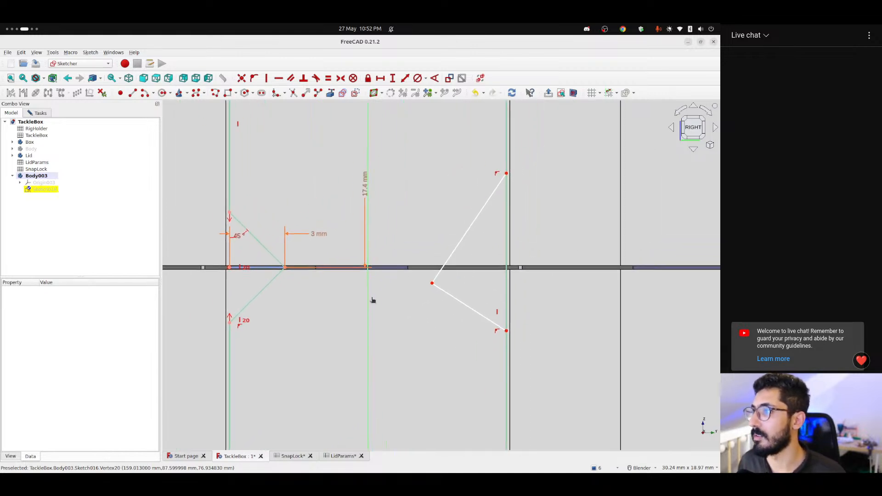
{"action": "left_click_drag", "start_coordinate": [431, 283], "coordinate": [435, 274]}
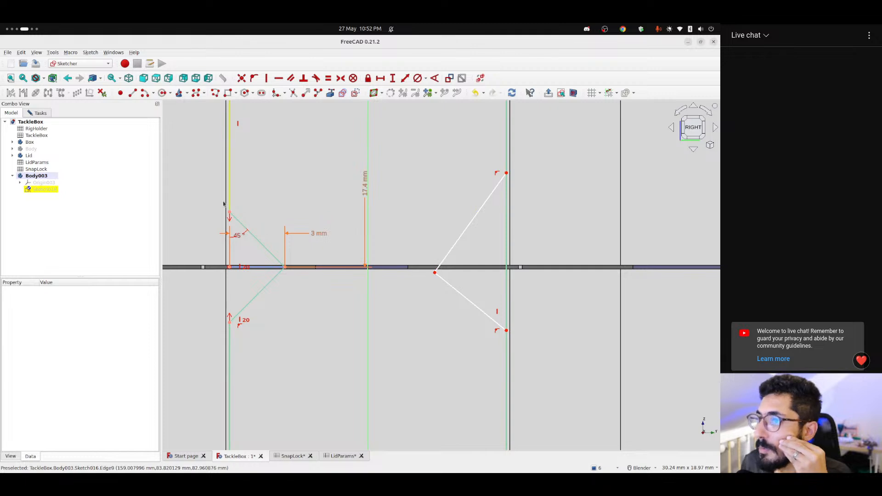
Constrain the tips of the two V notches to be symmetric about the sketch's vertical axis
{"action": "left_click", "coordinate": [436, 274]}
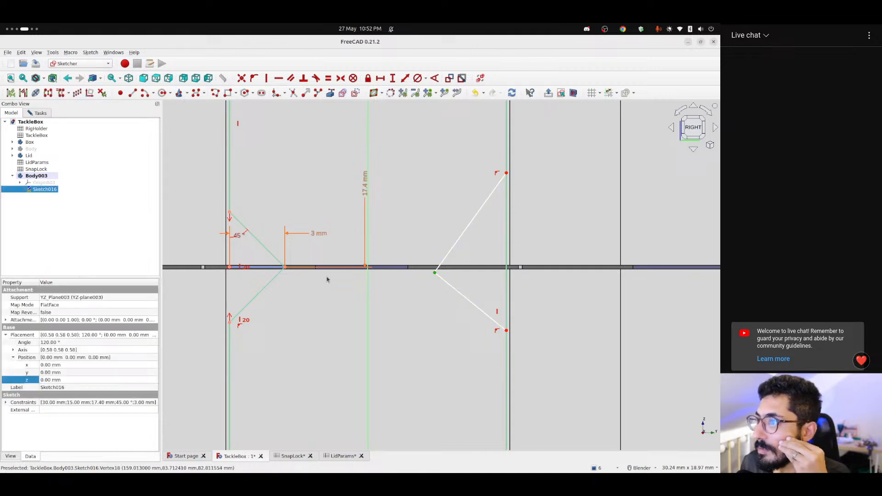
{"action": "left_click", "coordinate": [368, 247]}
{"action": "left_click", "coordinate": [340, 78]}
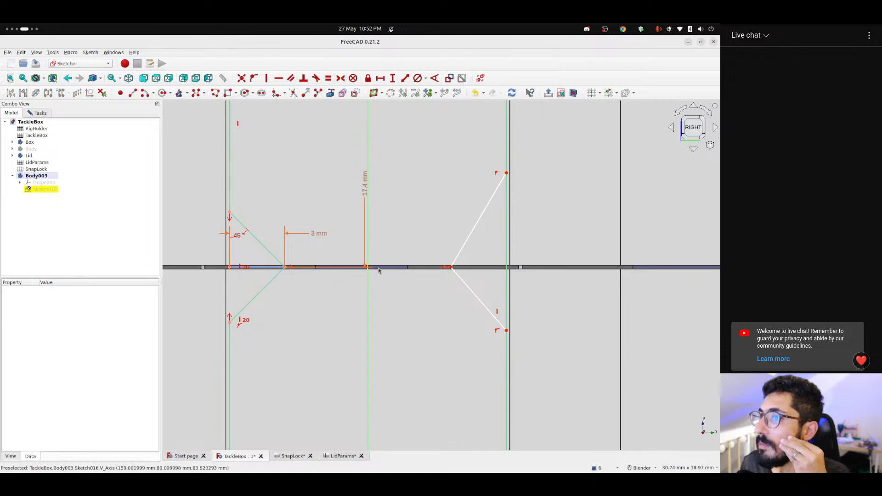
Move the second V notch's upper corner closer to the seam and make both notches' upper corners symmetric about the vertical axis
{"action": "left_click_drag", "start_coordinate": [506, 173], "coordinate": [506, 216]}
{"action": "left_click", "coordinate": [506, 216]}
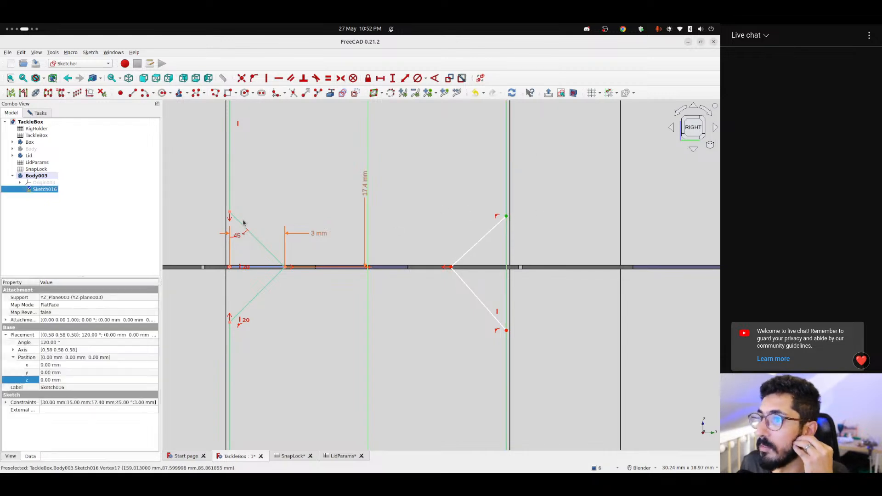
{"action": "left_click", "coordinate": [230, 212]}
{"action": "left_click", "coordinate": [369, 217]}
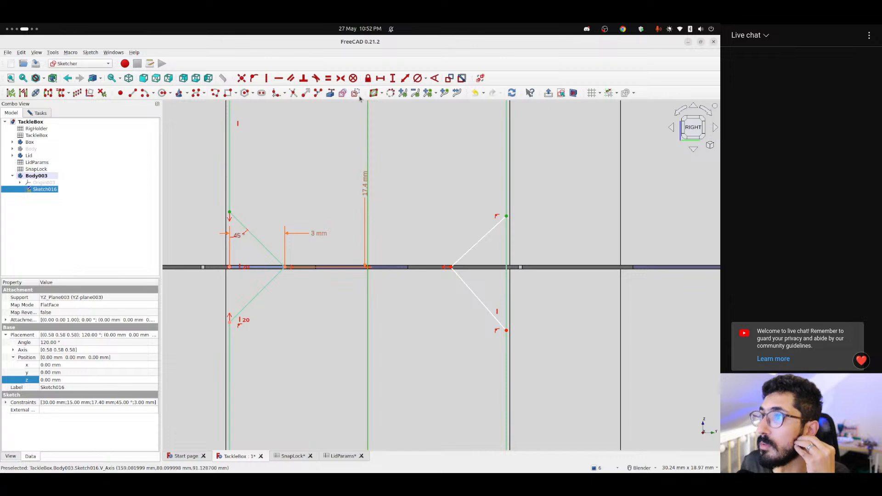
{"action": "left_click", "coordinate": [340, 78]}
Constrain the lower corners of the two V notches to be symmetric about the sketch's vertical axis
{"action": "left_click", "coordinate": [505, 330]}
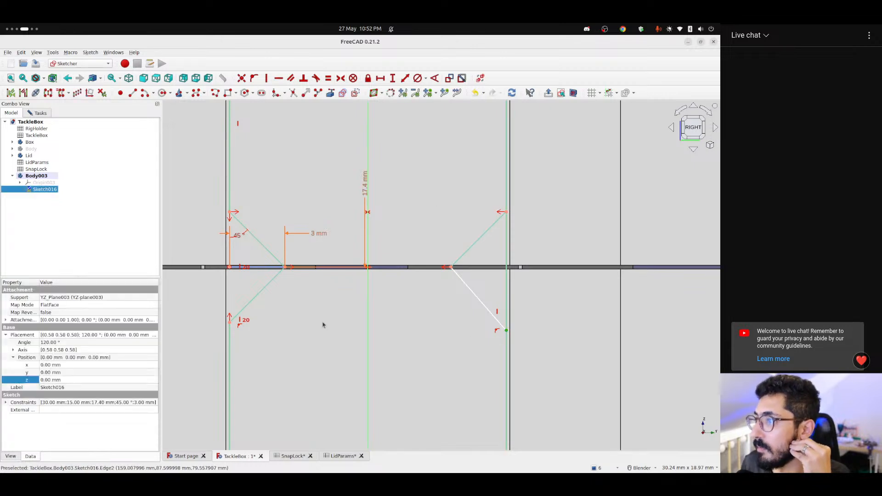
{"action": "left_click", "coordinate": [229, 322]}
{"action": "left_click", "coordinate": [369, 317]}
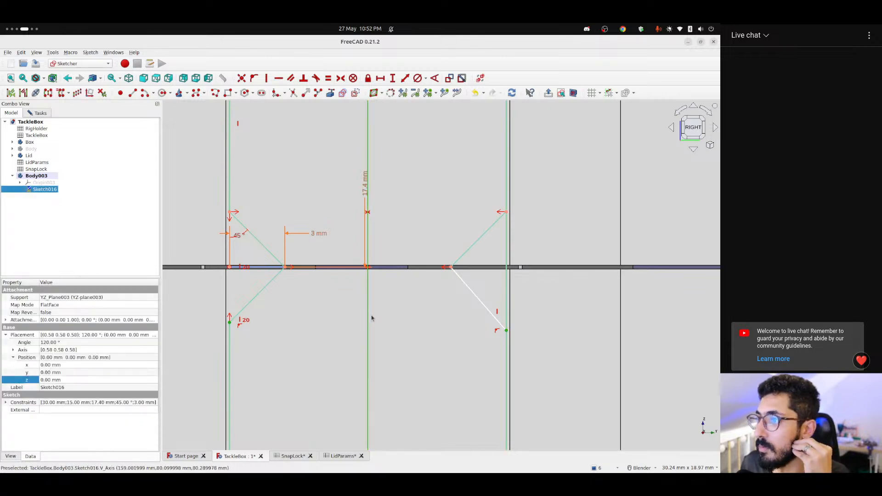
{"action": "left_click", "coordinate": [341, 78]}
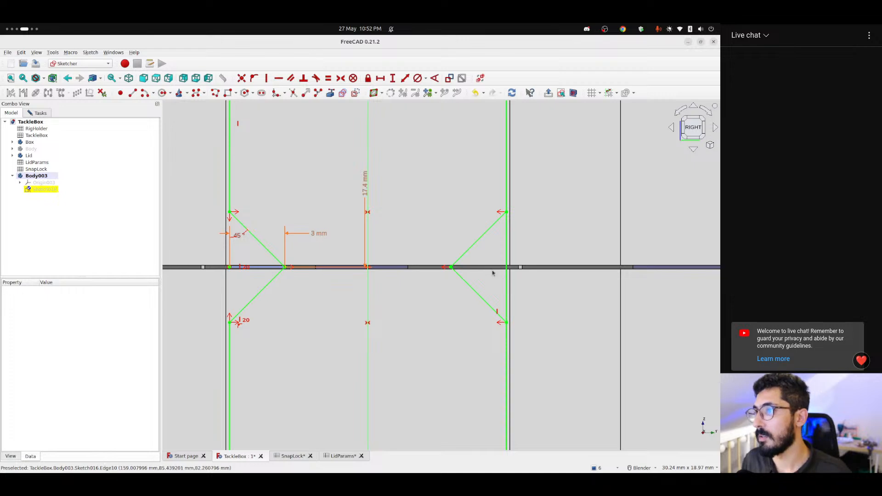
Trim the profile's vertical edge between the second V notch's end points and pull the remaining lower edge inward
{"action": "left_click", "coordinate": [293, 94]}
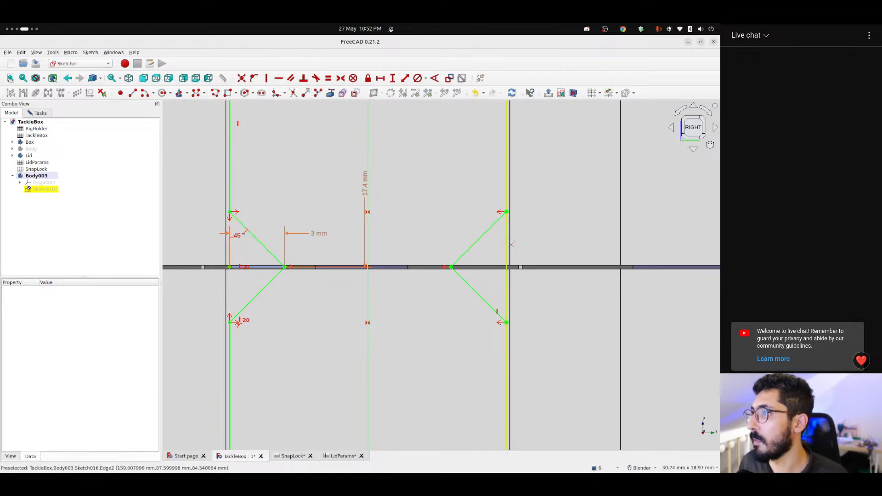
{"action": "left_click", "coordinate": [509, 250]}
{"action": "scroll", "coordinate": [511, 252], "scroll_direction": "down", "scroll_amount": 5}
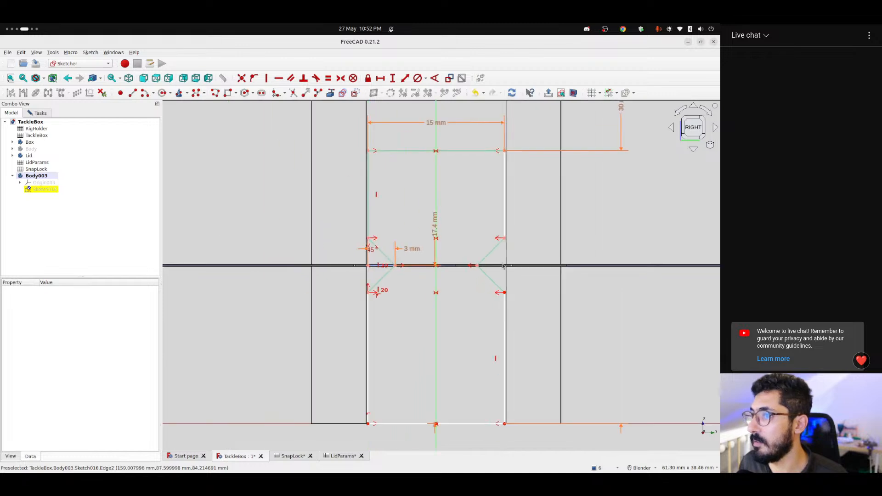
{"action": "mouse_move", "coordinate": [525, 289]}
{"action": "left_mouse_down"}
{"action": "mouse_move", "coordinate": [464, 307]}
{"action": "mouse_move", "coordinate": [433, 300]}
{"action": "mouse_move", "coordinate": [455, 307]}
{"action": "left_mouse_up"}
{"action": "scroll", "coordinate": [500, 299], "scroll_direction": "up", "scroll_amount": 2}
{"action": "middle_click_drag", "start_coordinate": [485, 321], "coordinate": [482, 297]}
Toggle the sketch's section view and make the lower vertical edge's free end coincident with the second V notch's lower corner
{"action": "left_click", "coordinate": [692, 127]}
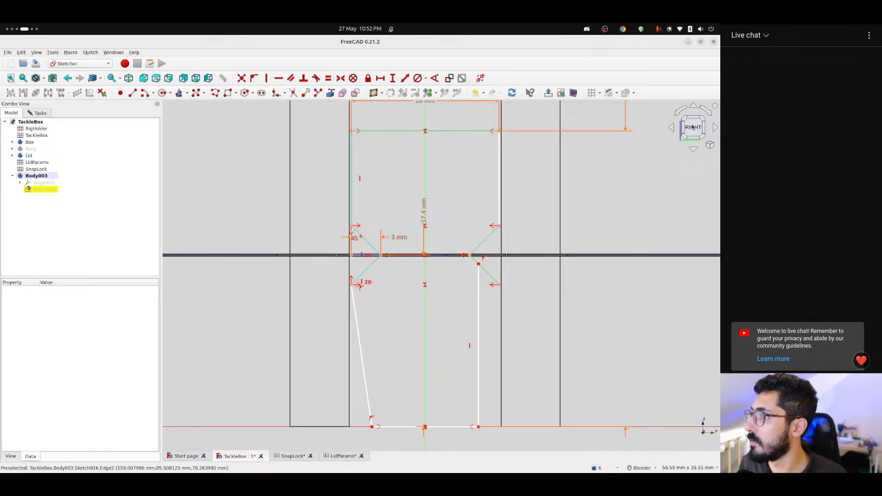
{"action": "left_click", "coordinate": [573, 92]}
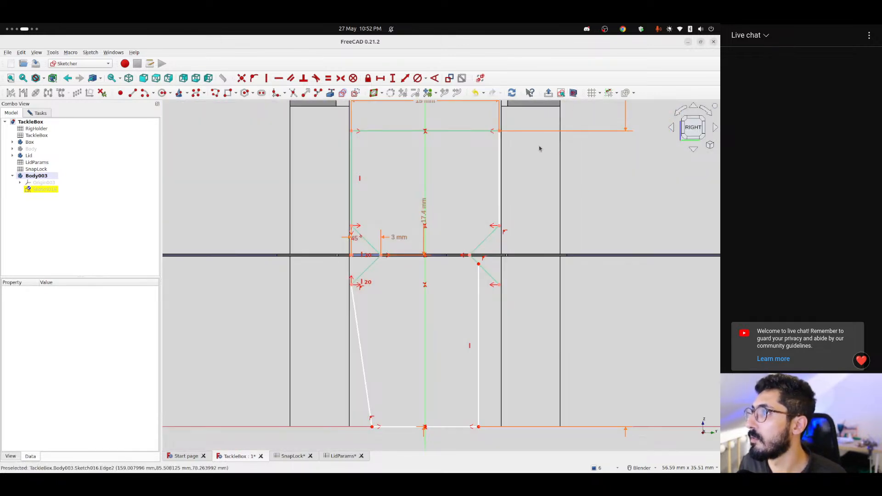
{"action": "scroll", "coordinate": [498, 259], "scroll_direction": "up", "scroll_amount": 3}
{"action": "middle_click_drag", "start_coordinate": [469, 266], "coordinate": [388, 157], "text": "shift"}
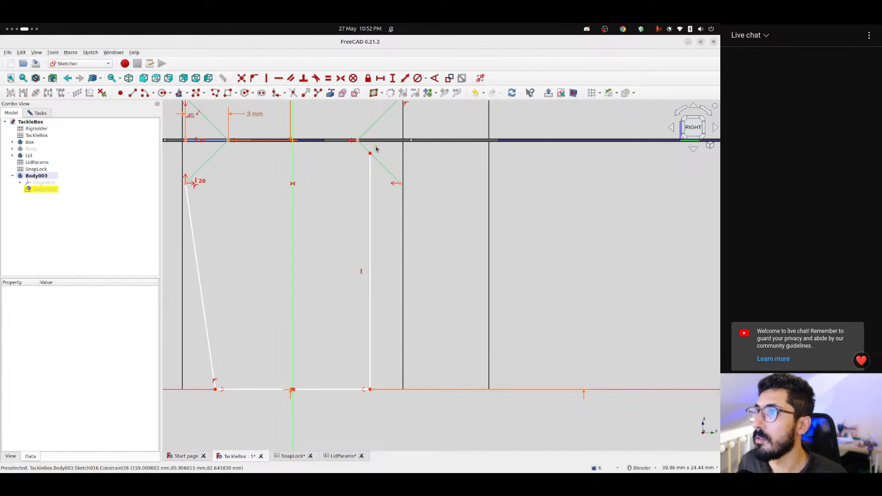
{"action": "left_click", "coordinate": [378, 160]}
{"action": "left_click_drag", "start_coordinate": [371, 154], "coordinate": [382, 202]}
{"action": "left_click", "coordinate": [383, 202]}
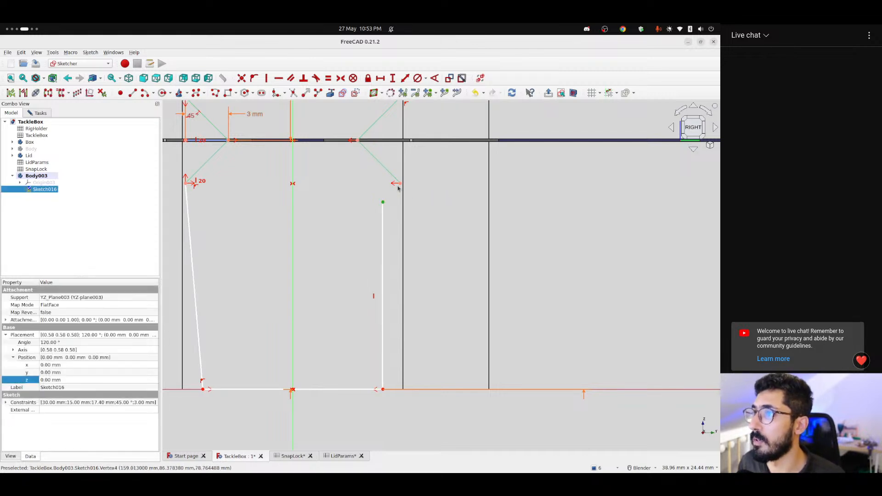
{"action": "left_click", "coordinate": [401, 183]}
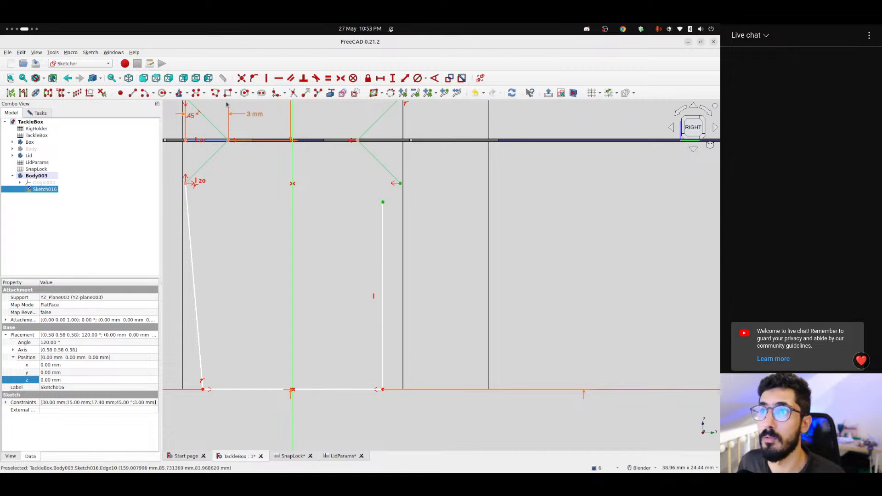
{"action": "left_click", "coordinate": [243, 79]}
{"action": "scroll", "coordinate": [335, 282], "scroll_direction": "down", "scroll_amount": 3}
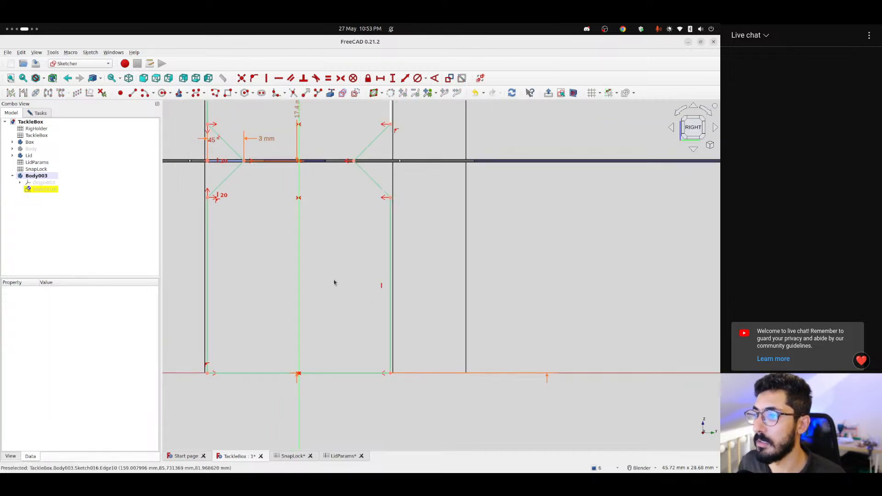
Locate the remaining unconstrained point and make the upper vertical edge's free end coincident with the second V notch's upper corner
{"action": "left_click", "coordinate": [45, 112]}
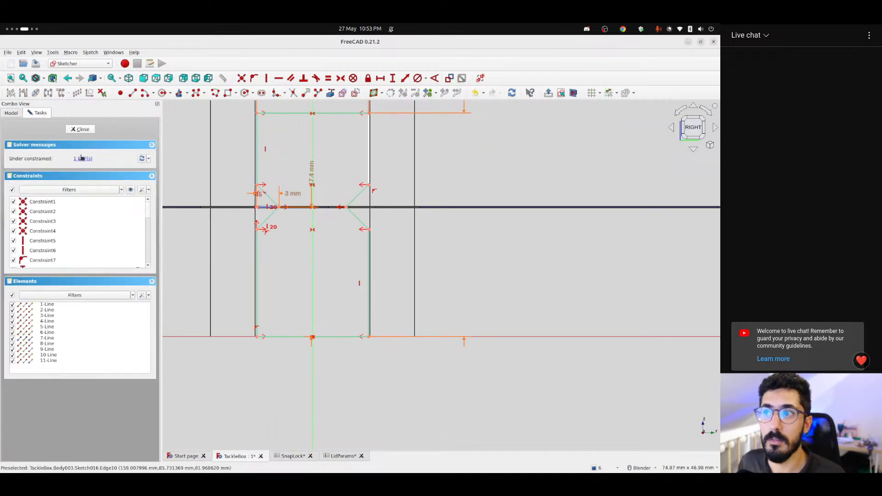
{"action": "scroll", "coordinate": [384, 131], "scroll_direction": "up", "scroll_amount": 5}
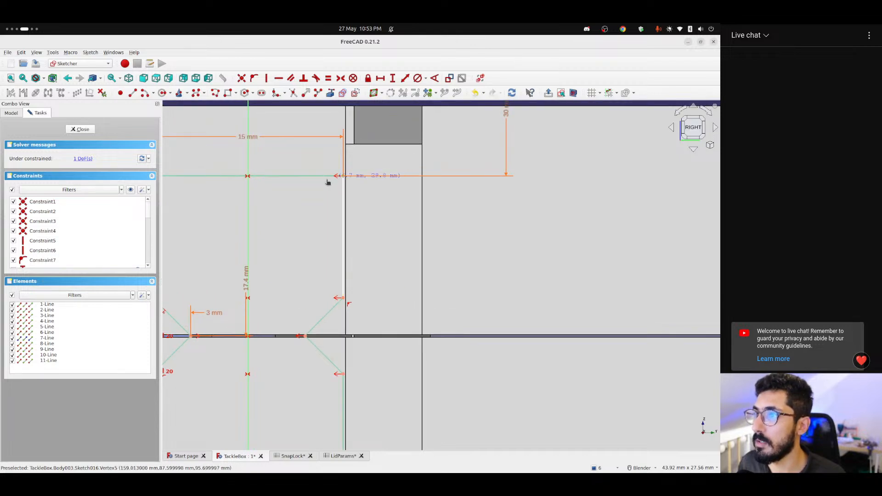
{"action": "left_click", "coordinate": [343, 230]}
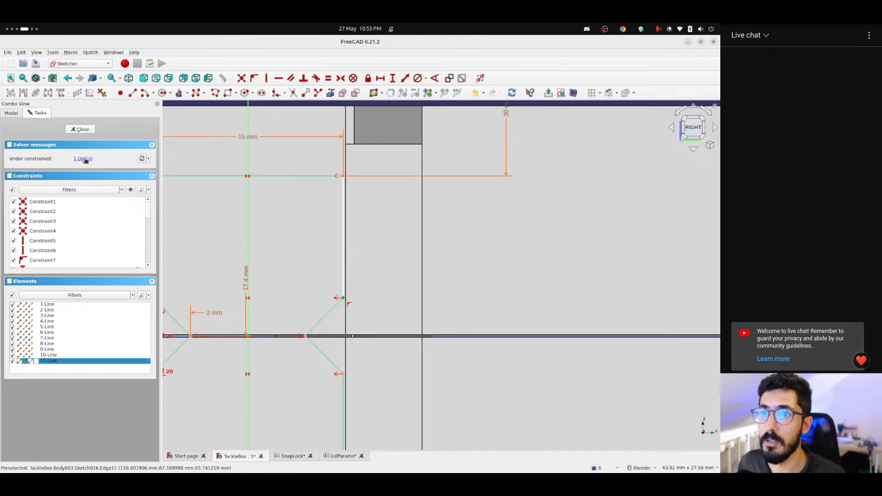
{"action": "left_click", "coordinate": [366, 297]}
{"action": "scroll", "coordinate": [344, 296], "scroll_direction": "up", "scroll_amount": 8}
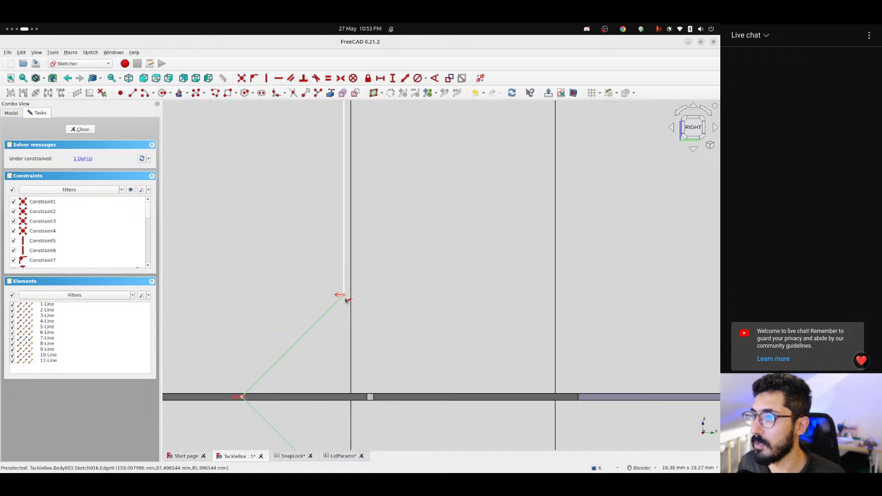
{"action": "left_click_drag", "start_coordinate": [344, 285], "coordinate": [362, 282]}
{"action": "left_click", "coordinate": [344, 295]}
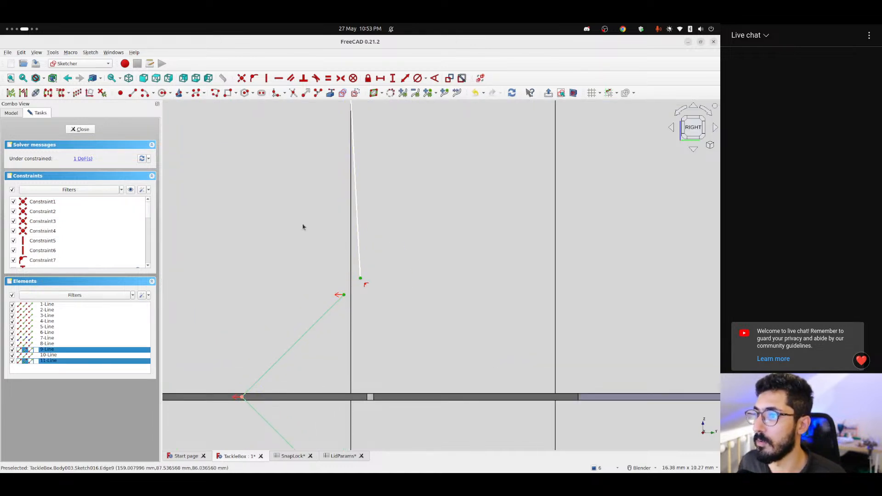
{"action": "left_click", "coordinate": [241, 78]}
{"action": "scroll", "coordinate": [241, 235], "scroll_direction": "down", "scroll_amount": 10}
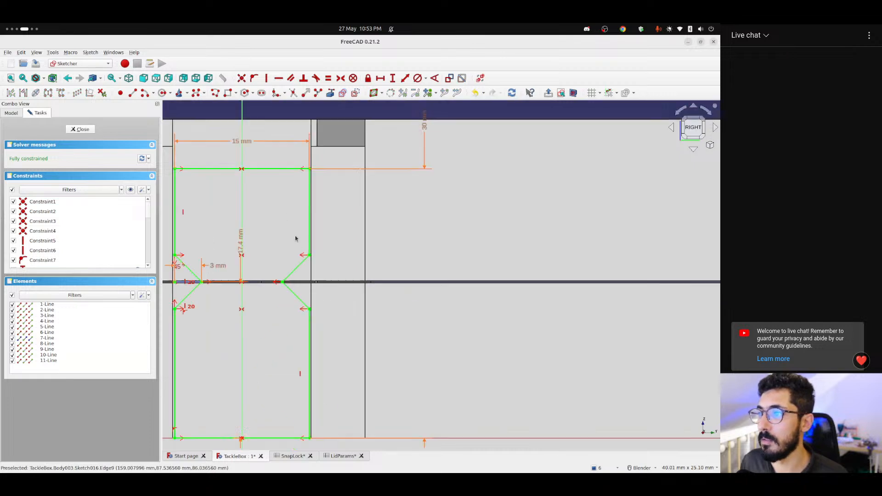
Close the snap lock's profile sketch and start a Pad from it
{"action": "scroll", "coordinate": [360, 266], "scroll_direction": "up", "scroll_amount": 2}
{"action": "scroll", "coordinate": [355, 245], "scroll_direction": "down", "scroll_amount": 4}
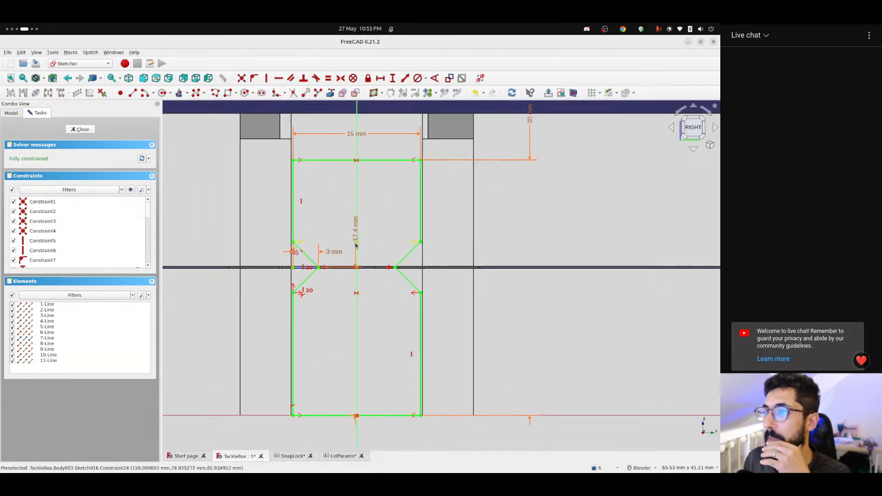
{"action": "scroll", "coordinate": [355, 245], "scroll_direction": "up", "scroll_amount": 2}
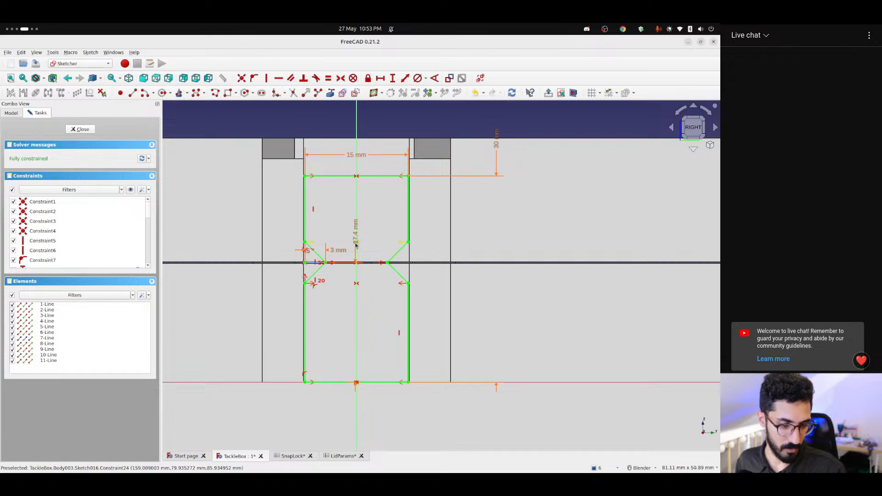
{"action": "left_click", "coordinate": [90, 132]}
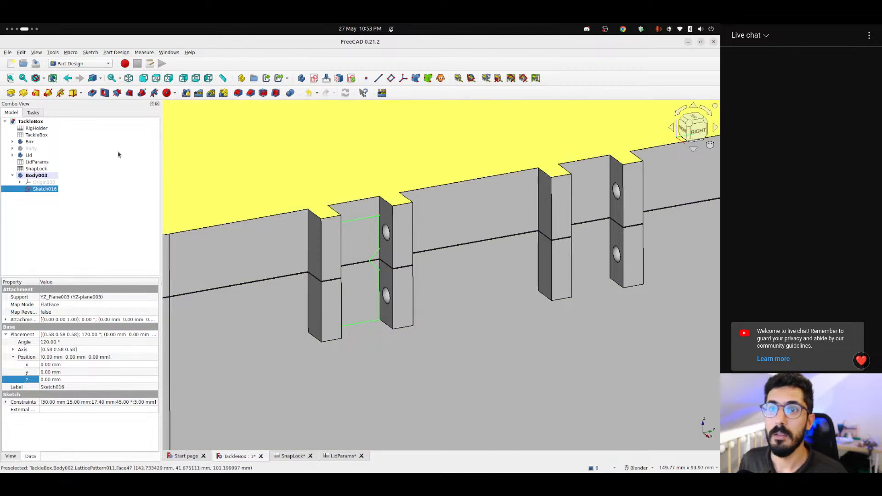
{"action": "left_click", "coordinate": [10, 92]}
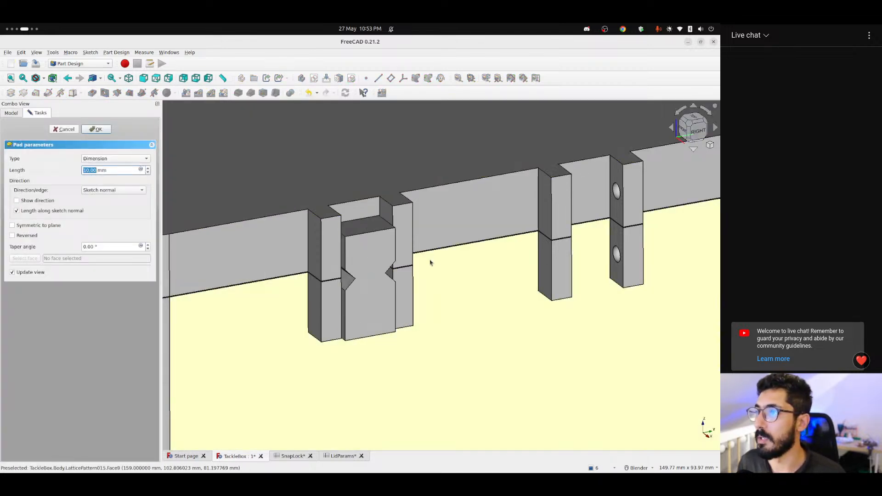
{"action": "middle_click_drag", "start_coordinate": [408, 252], "coordinate": [405, 274]}
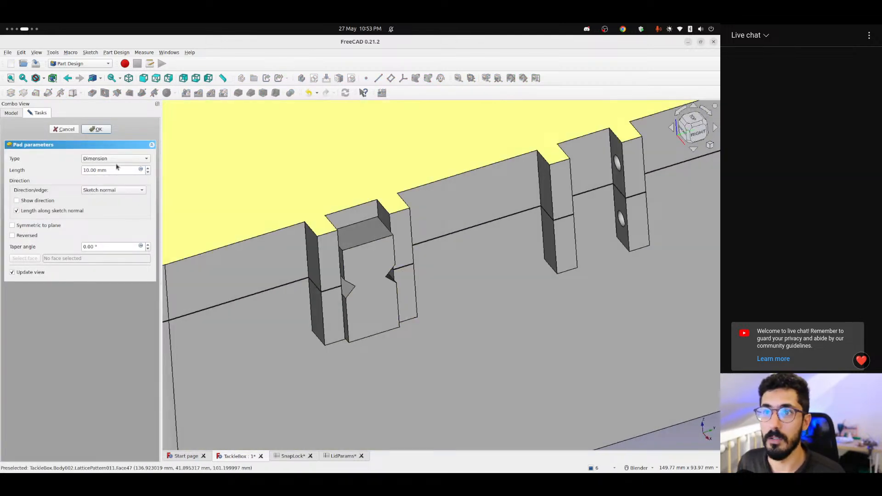
Set the pad's length with the formula <<SnapLock>>.thickness
{"action": "left_click", "coordinate": [141, 170]}
{"action": "type", "text": "<<SnapLock>>.tic"}
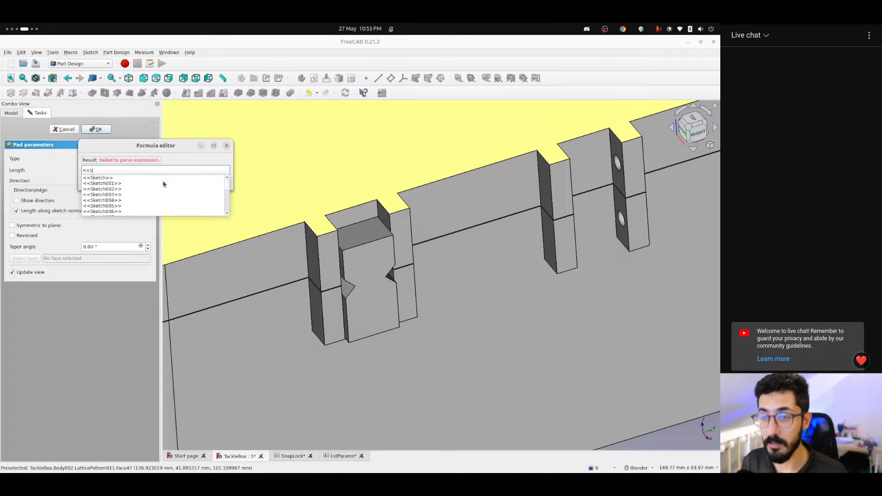
{"action": "key", "text": "BackSpace"}
{"action": "key", "text": "BackSpace"}
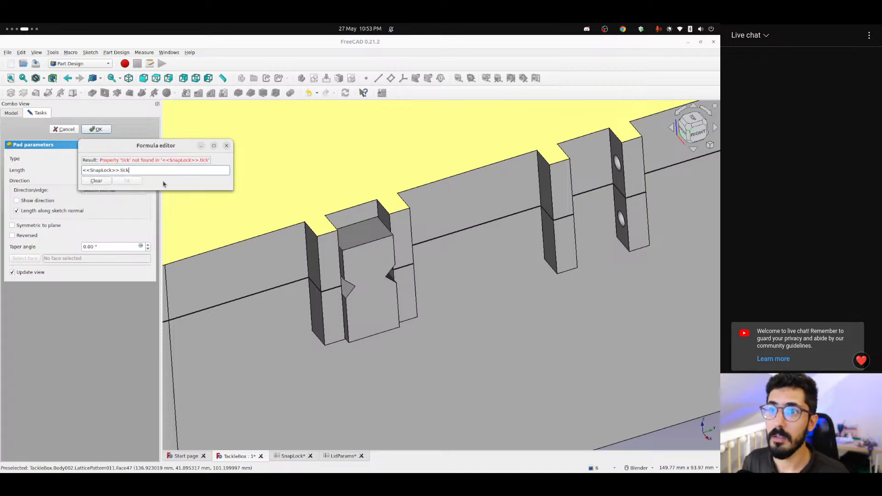
{"action": "type", "text": "hick"}
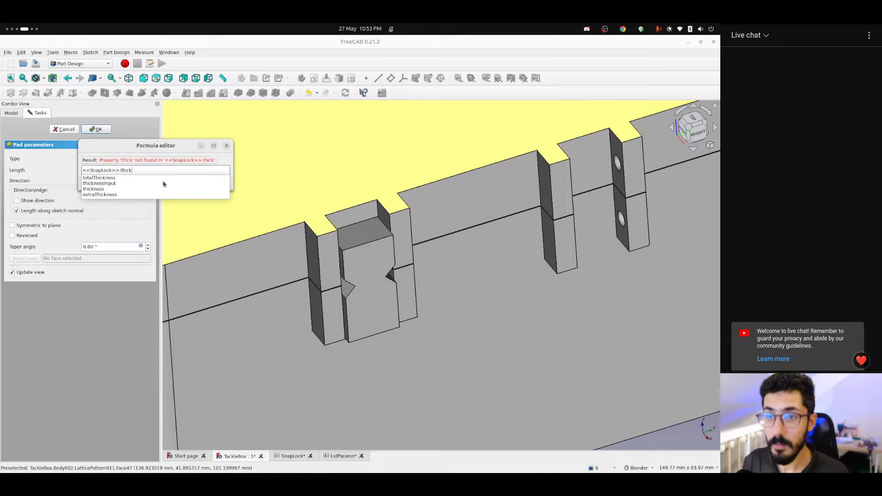
{"action": "key", "text": "Down"}
{"action": "key", "text": "Down"}
{"action": "key", "text": "Down"}
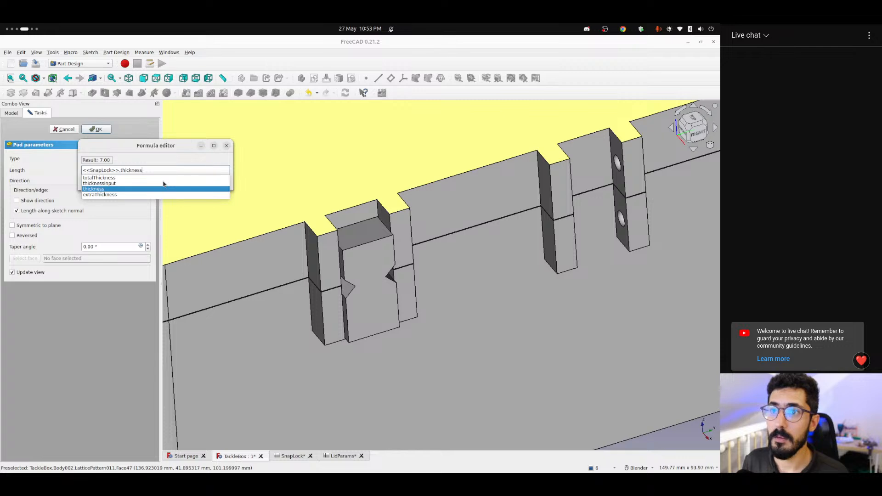
{"action": "key", "text": "Return"}
{"action": "key", "text": "Return"}
Set extraThickness to 2 in the SnapLock spreadsheet and return to the TackleBox model
{"action": "middle_click_drag", "start_coordinate": [167, 183], "coordinate": [440, 273]}
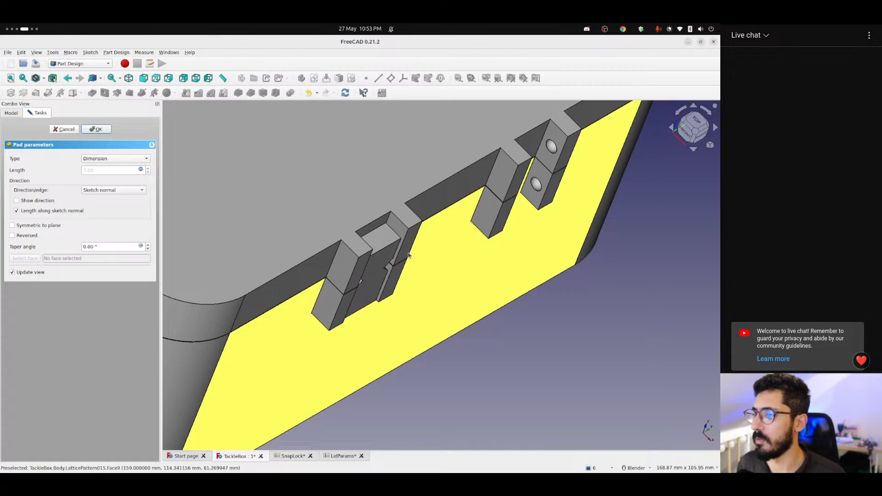
{"action": "scroll", "coordinate": [392, 242], "scroll_direction": "up", "scroll_amount": 5}
{"action": "middle_click_drag", "start_coordinate": [392, 242], "coordinate": [442, 254]}
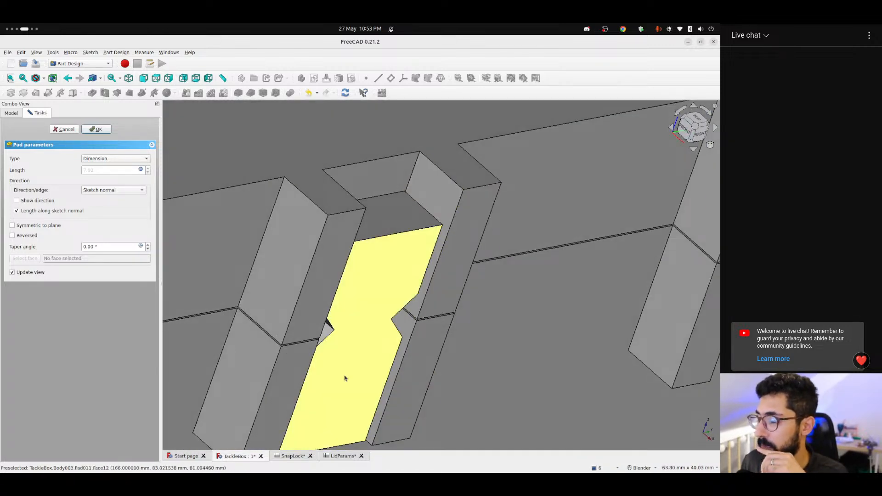
{"action": "key", "text": "ctrl+Tab"}
{"action": "left_click", "coordinate": [209, 211]}
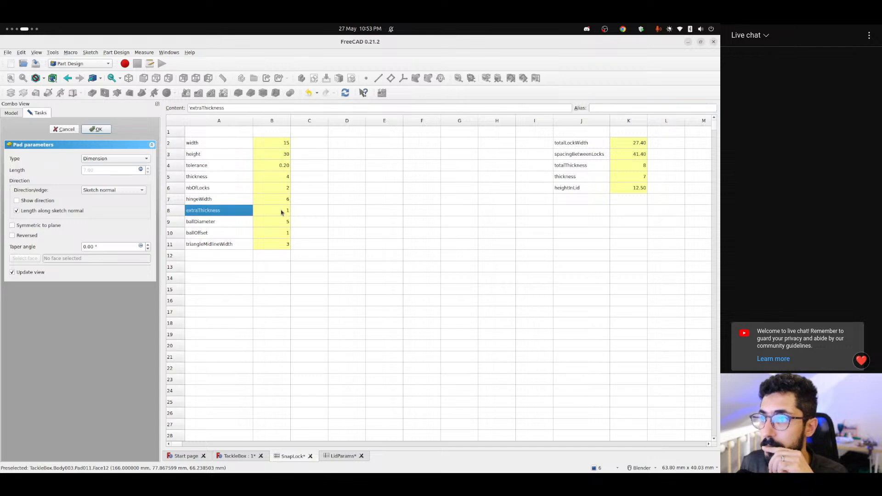
{"action": "left_click", "coordinate": [282, 211]}
{"action": "type", "text": "2"}
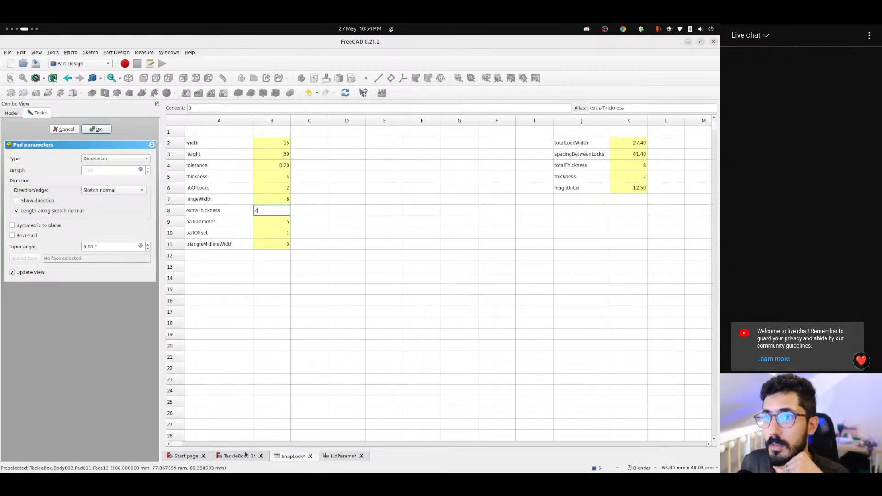
{"action": "key", "text": "Return"}
{"action": "left_click", "coordinate": [246, 455]}
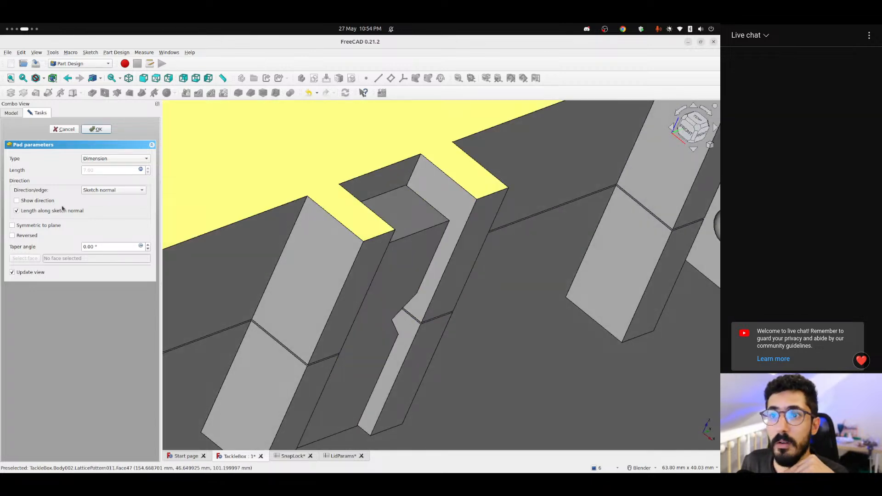
Accept the pad, set extraThickness to 1 in the SnapLock spreadsheet and return to the model
{"action": "left_click", "coordinate": [95, 129]}
{"action": "middle_click_drag", "start_coordinate": [381, 258], "coordinate": [354, 254]}
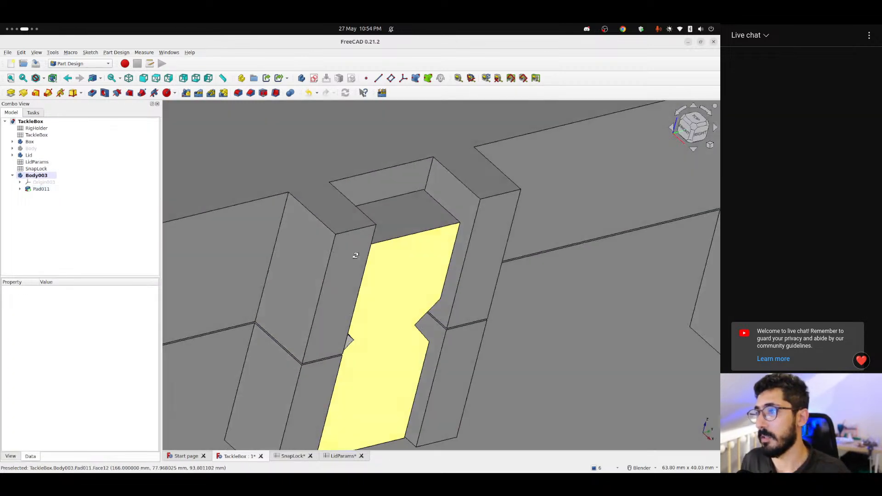
{"action": "left_click", "coordinate": [293, 455]}
{"action": "left_click", "coordinate": [272, 210]}
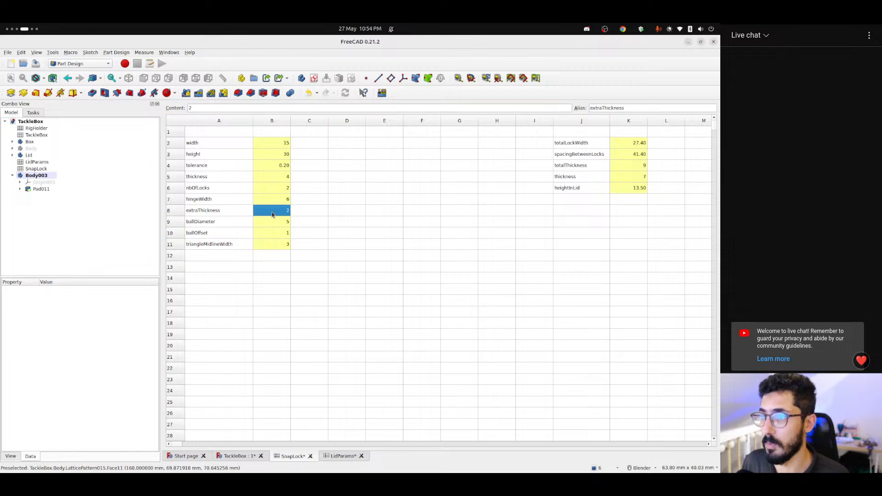
{"action": "type", "text": "1"}
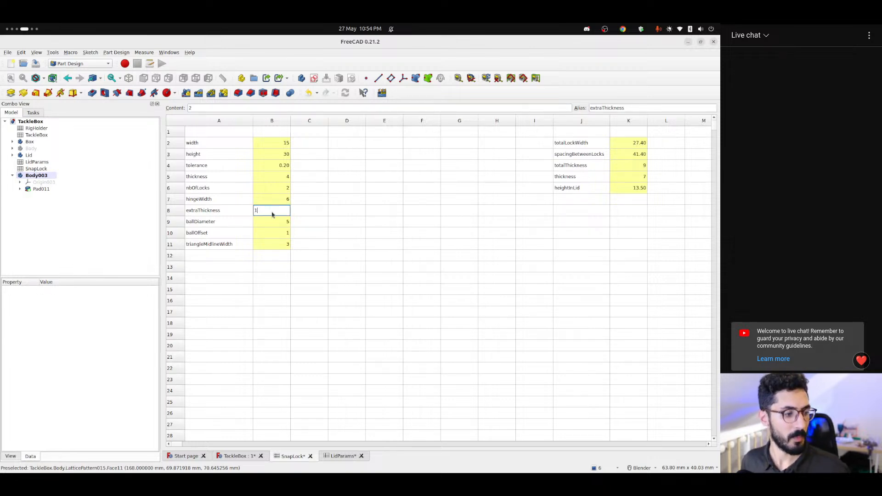
{"action": "key", "text": "Return"}
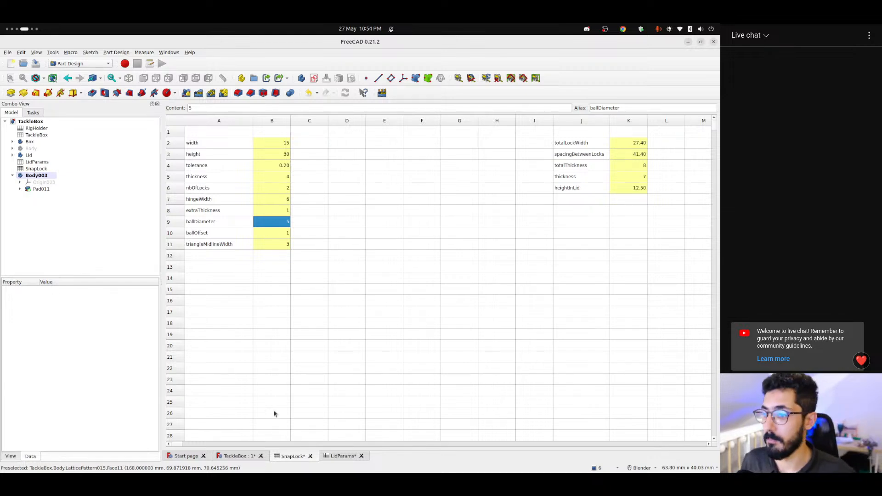
{"action": "left_click", "coordinate": [235, 456]}
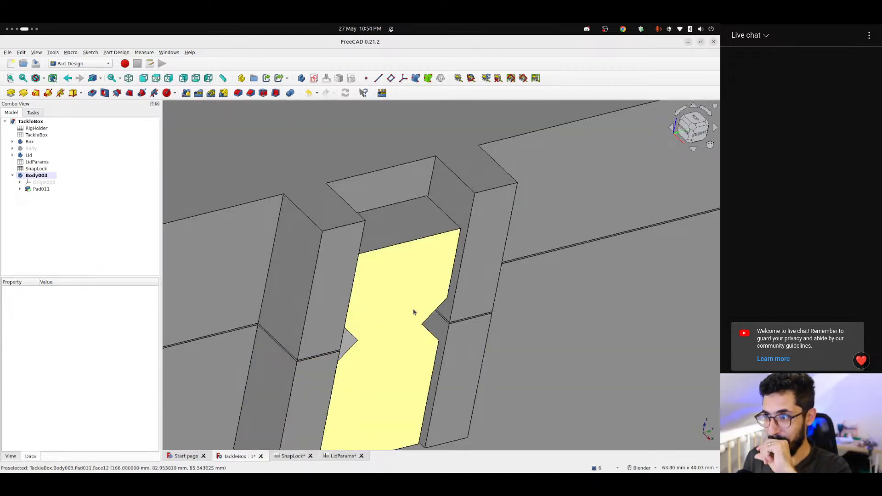
Examine the snap lock's triangular notches and their alignment with the lid seam, including from the right side
{"action": "scroll", "coordinate": [348, 305], "scroll_direction": "up", "scroll_amount": 4}
{"action": "middle_click_drag", "start_coordinate": [348, 305], "coordinate": [349, 264]}
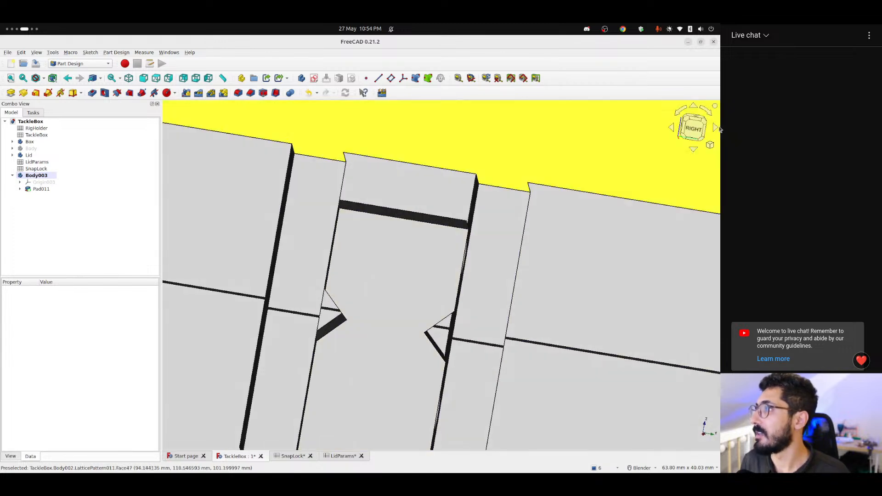
{"action": "left_click", "coordinate": [695, 132]}
{"action": "middle_click_drag", "start_coordinate": [411, 329], "coordinate": [359, 220], "text": "shift"}
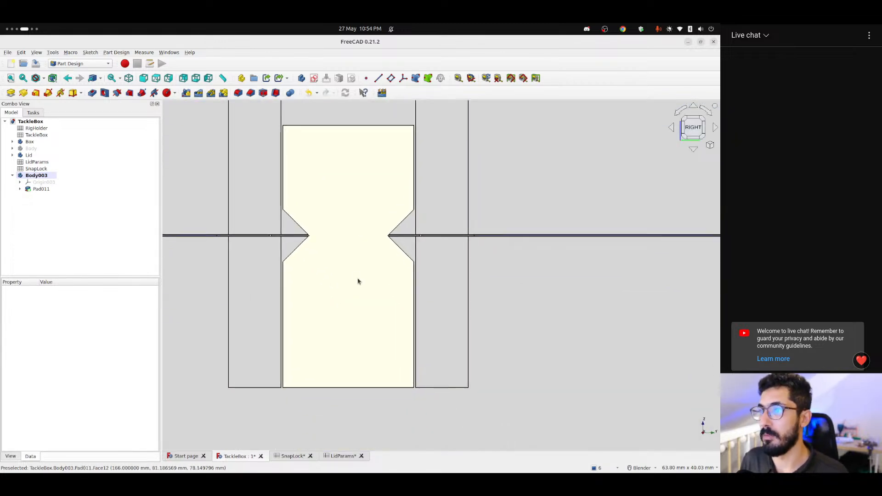
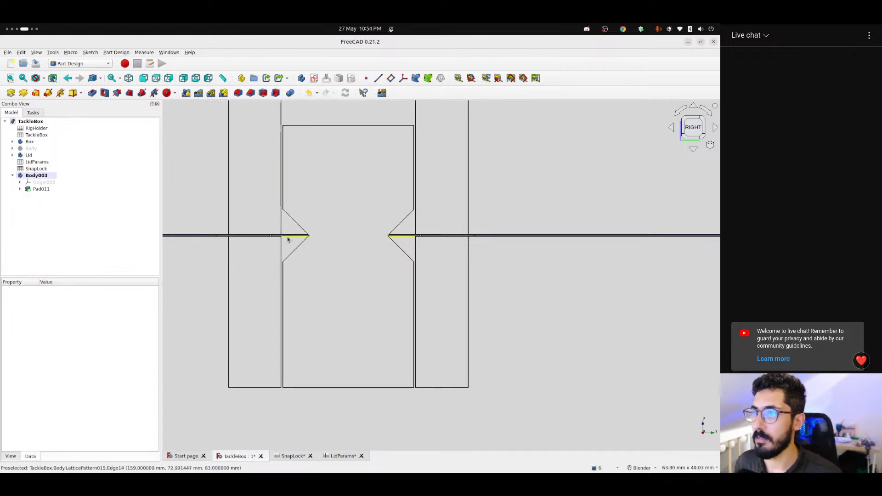
{"action": "scroll", "coordinate": [290, 231], "scroll_direction": "up", "scroll_amount": 5}
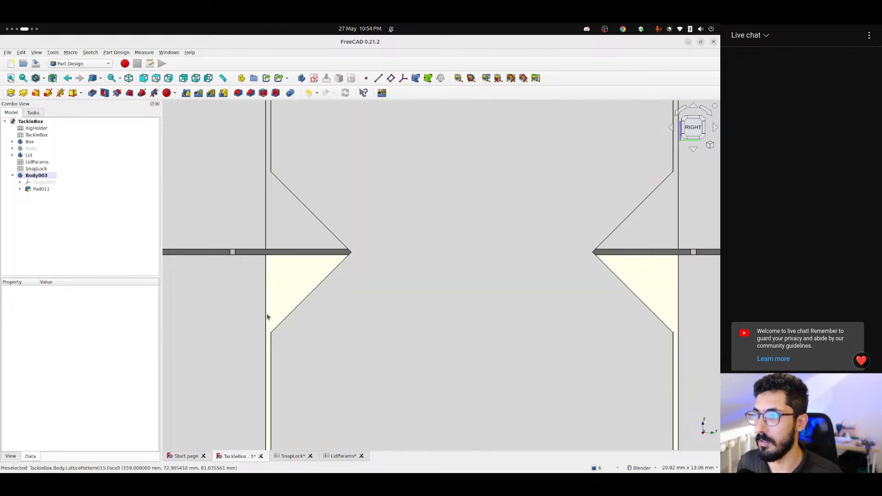
{"action": "scroll", "coordinate": [281, 294], "scroll_direction": "down", "scroll_amount": 8}
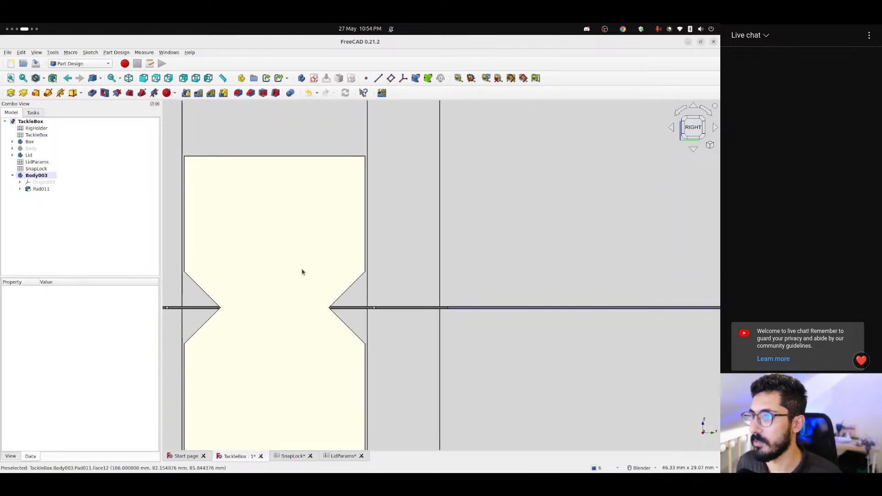
{"action": "scroll", "coordinate": [364, 264], "scroll_direction": "down", "scroll_amount": 2}
{"action": "scroll", "coordinate": [351, 305], "scroll_direction": "down", "scroll_amount": 3}
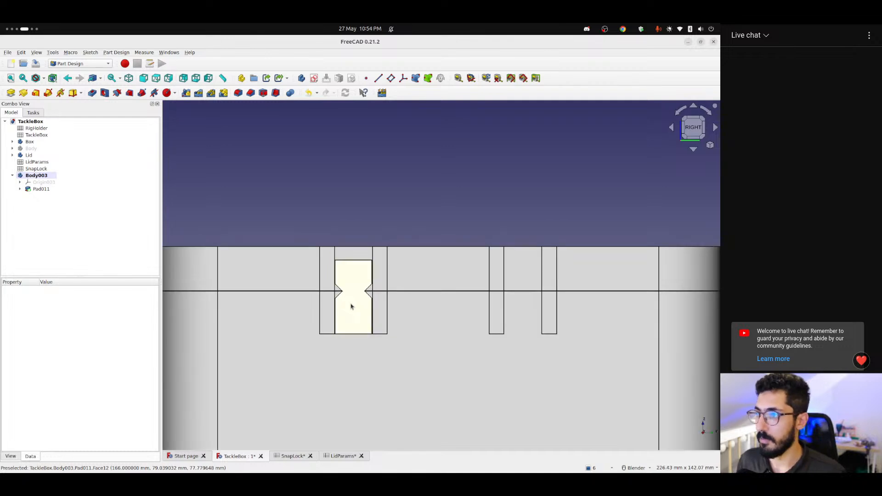
{"action": "middle_click_drag", "start_coordinate": [351, 297], "coordinate": [372, 297]}
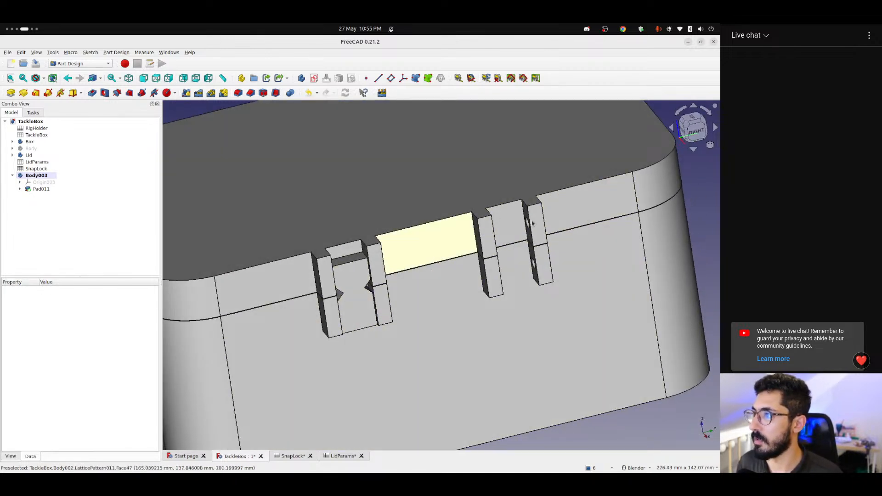
Set nbOfLocks to 3 in the SnapLock spreadsheet and check the lock layout on the model
{"action": "left_click", "coordinate": [292, 455]}
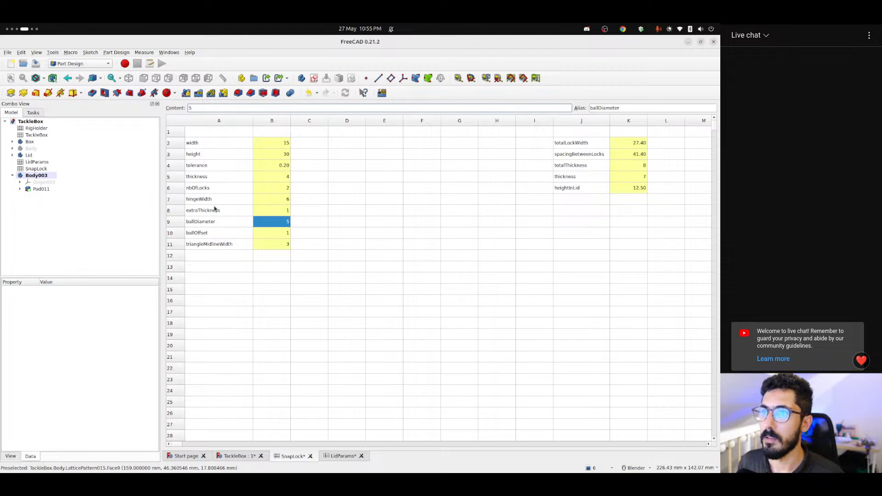
{"action": "left_click", "coordinate": [214, 209]}
{"action": "left_click", "coordinate": [272, 192]}
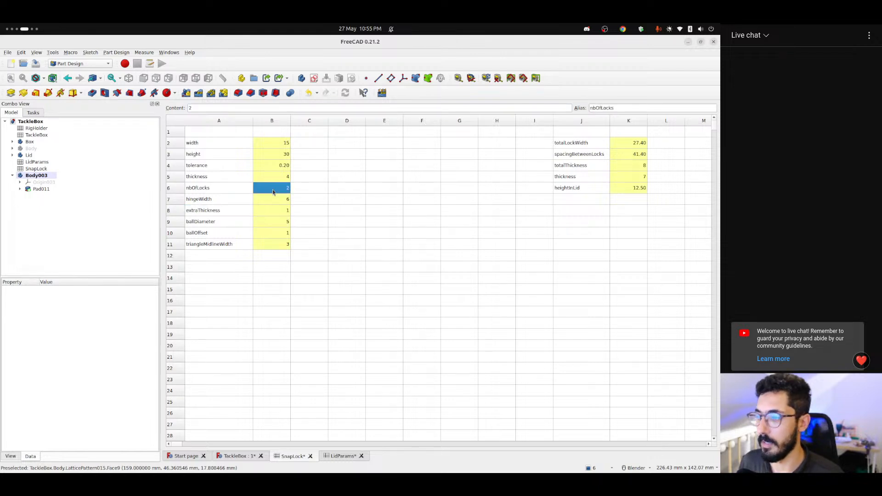
{"action": "type", "text": "3"}
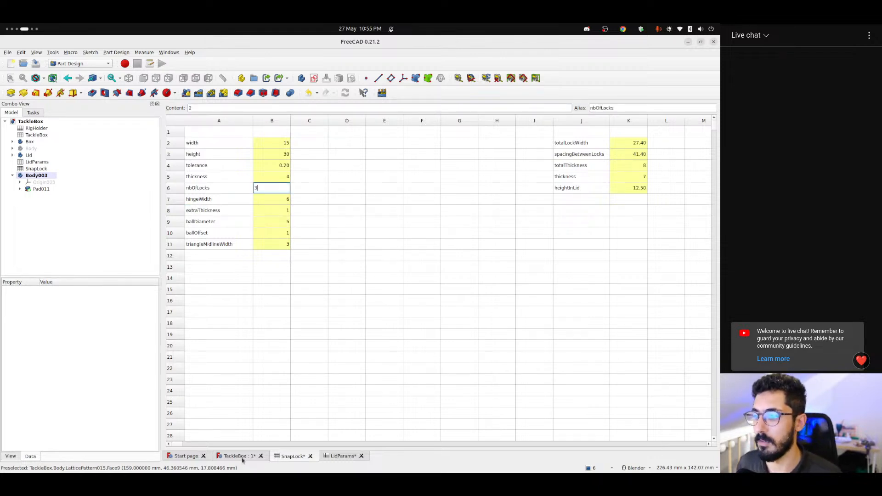
{"action": "key", "text": "Return"}
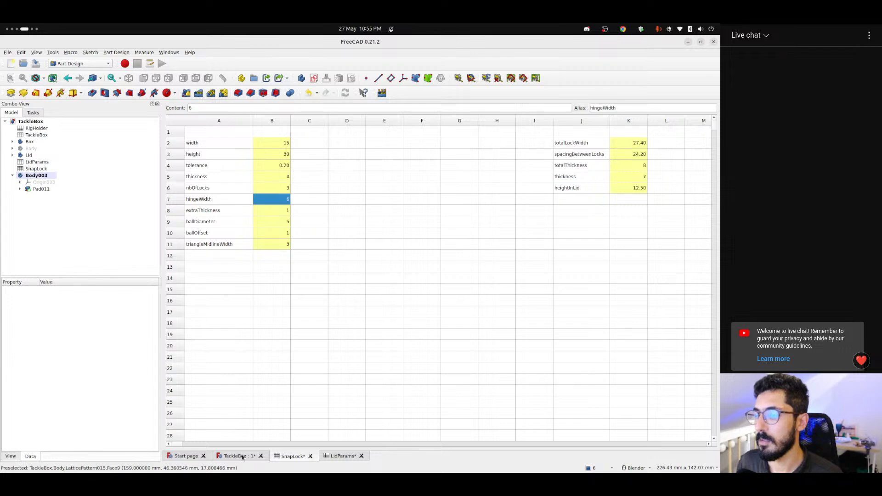
{"action": "left_click", "coordinate": [243, 457]}
{"action": "middle_click_drag", "start_coordinate": [316, 301], "coordinate": [305, 285]}
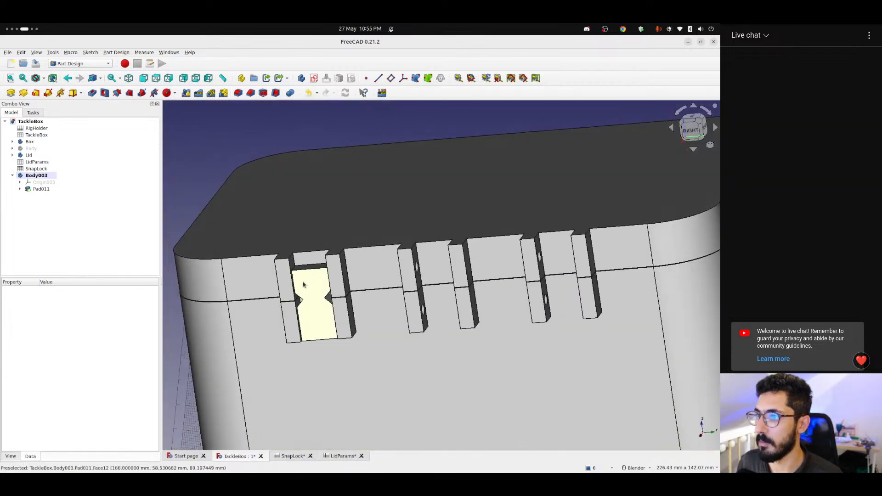
Examine the first snap lock from the right side, focusing on the lower notch corner and the gap beside the hinge
{"action": "scroll", "coordinate": [294, 297], "scroll_direction": "up", "scroll_amount": 5}
{"action": "middle_click_drag", "start_coordinate": [355, 264], "coordinate": [403, 238]}
{"action": "key", "text": "3"}
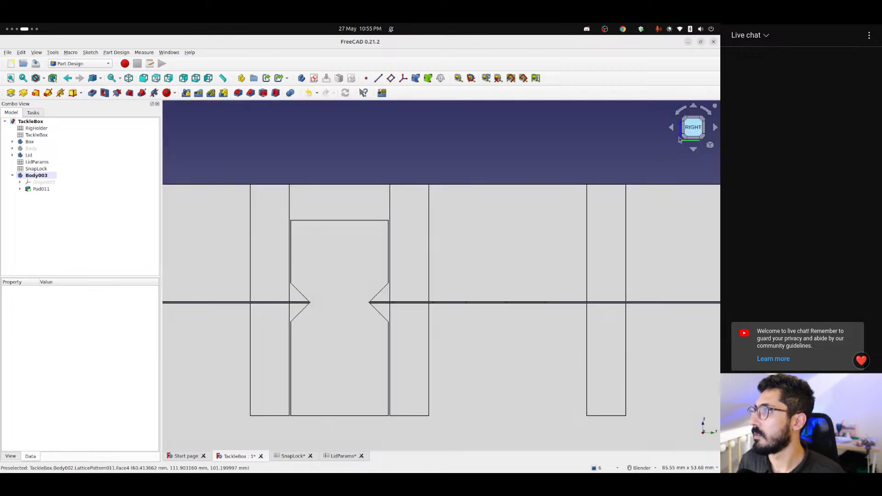
{"action": "scroll", "coordinate": [340, 299], "scroll_direction": "up", "scroll_amount": 4}
{"action": "scroll", "coordinate": [340, 299], "scroll_direction": "up", "scroll_amount": 1}
{"action": "middle_click_drag", "start_coordinate": [288, 295], "coordinate": [386, 279], "text": "shift"}
{"action": "scroll", "coordinate": [385, 279], "scroll_direction": "down", "scroll_amount": 4}
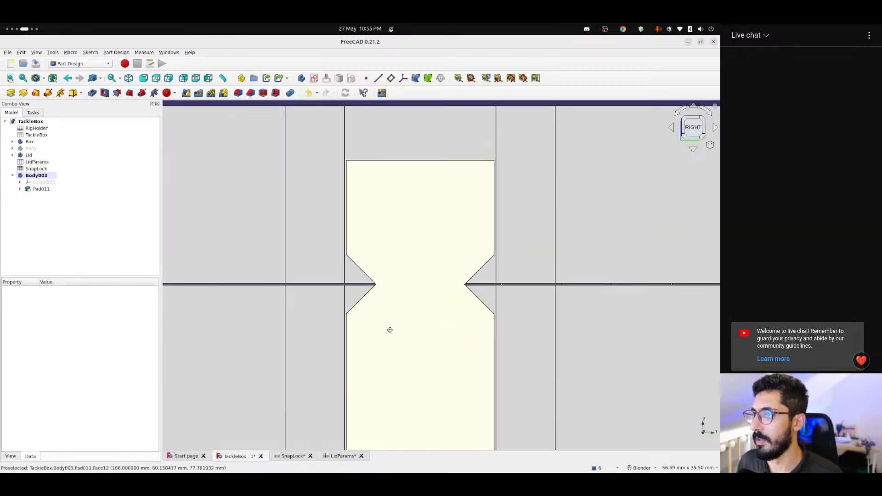
{"action": "middle_click_drag", "start_coordinate": [390, 329], "coordinate": [355, 295], "text": "shift"}
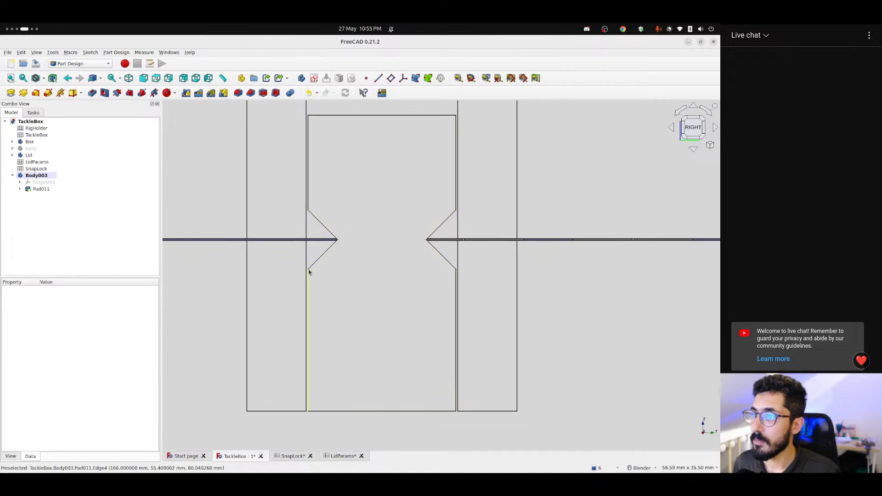
{"action": "left_click", "coordinate": [308, 272]}
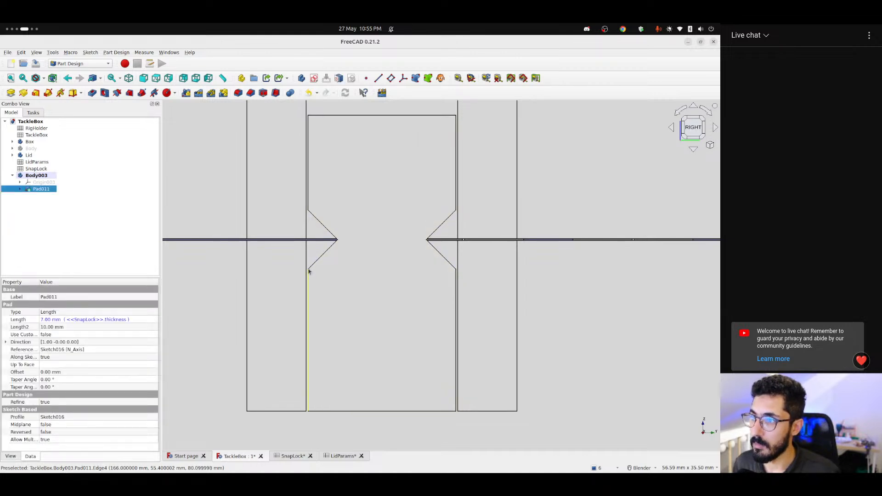
{"action": "scroll", "coordinate": [309, 271], "scroll_direction": "up", "scroll_amount": 5}
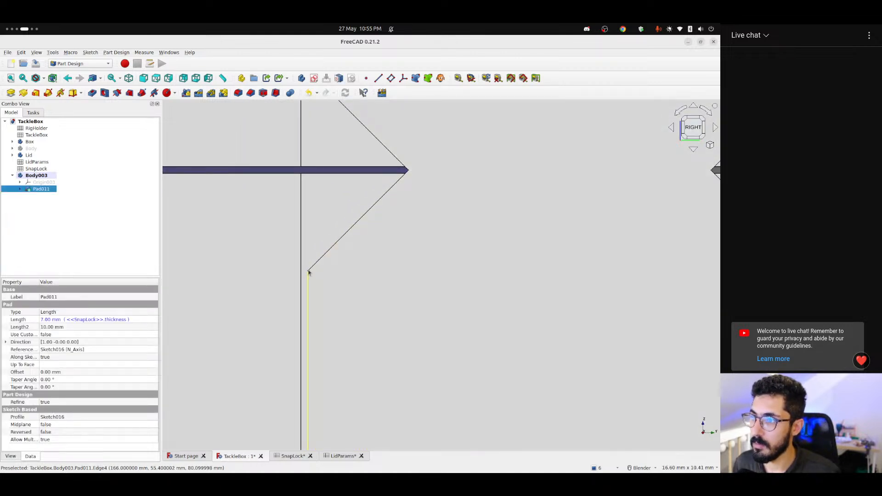
{"action": "scroll", "coordinate": [335, 284], "scroll_direction": "down", "scroll_amount": 3}
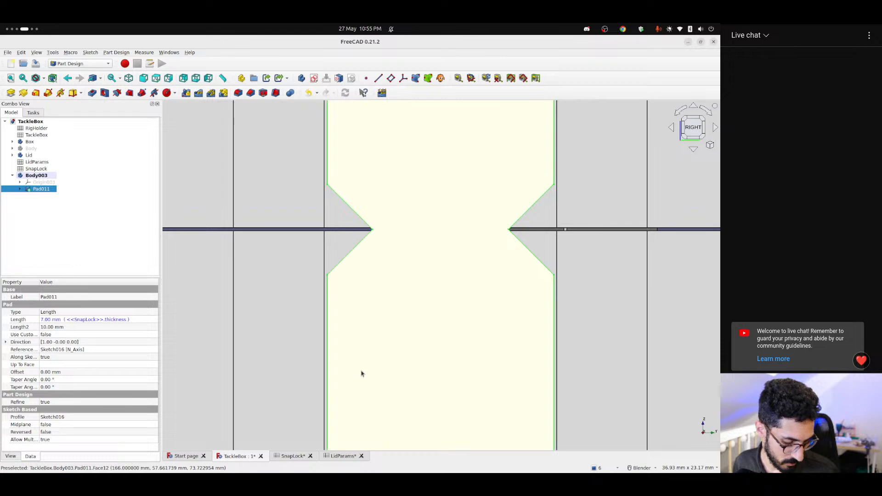
{"action": "scroll", "coordinate": [356, 307], "scroll_direction": "down", "scroll_amount": 2}
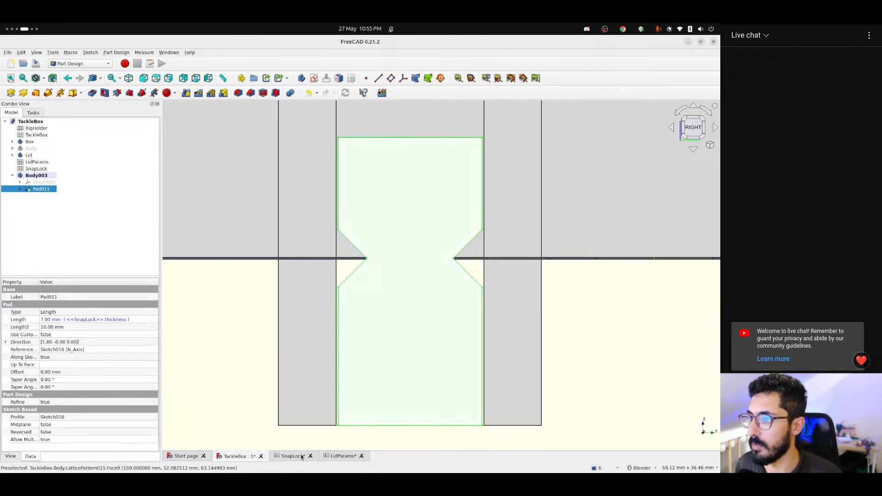
Add a snapThickness parameter with the value 2 in row 12 of the SnapLock spreadsheet
{"action": "left_click", "coordinate": [298, 456]}
{"action": "left_click", "coordinate": [206, 258]}
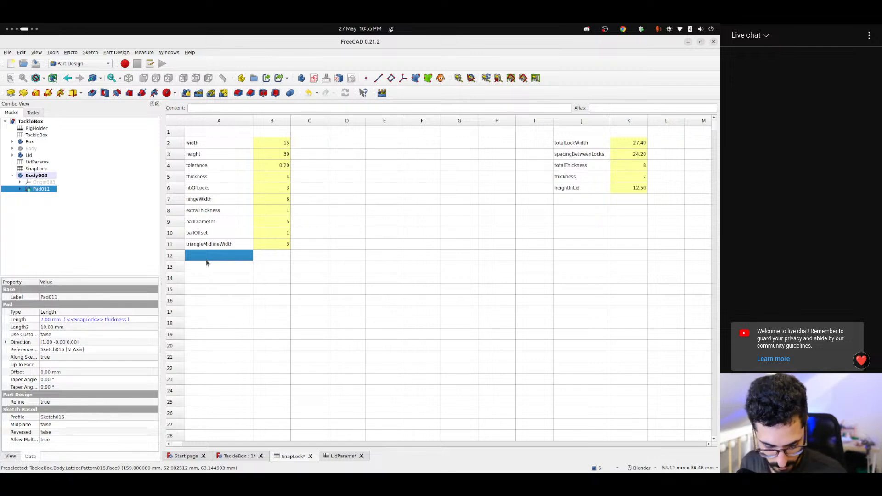
{"action": "type", "text": "sn"}
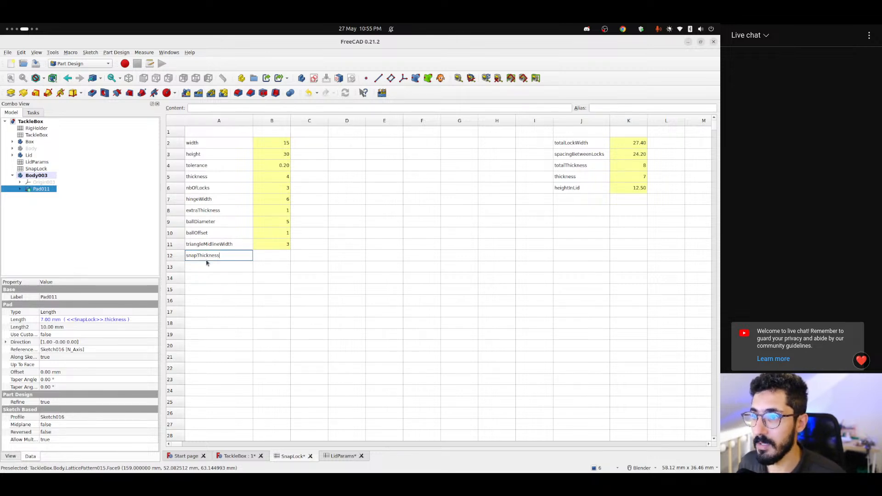
{"action": "type", "text": "apThickness"}
{"action": "key", "text": "Return"}
{"action": "key", "text": "Tab"}
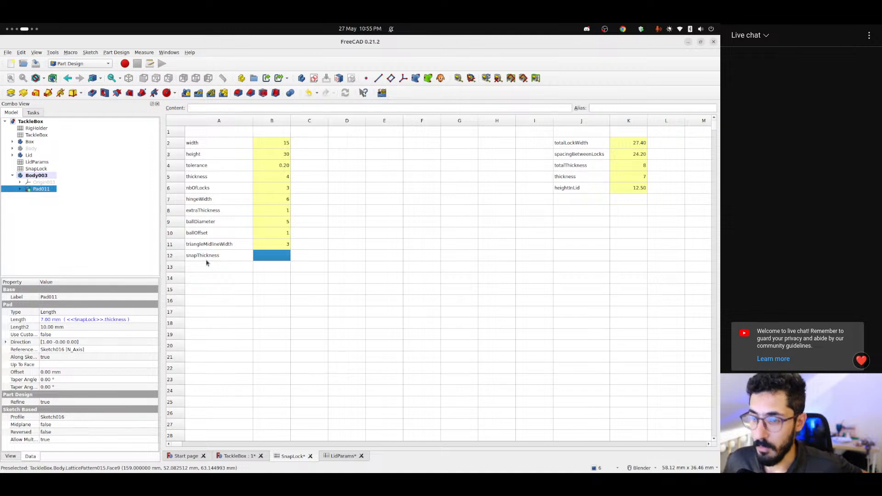
{"action": "type", "text": "2"}
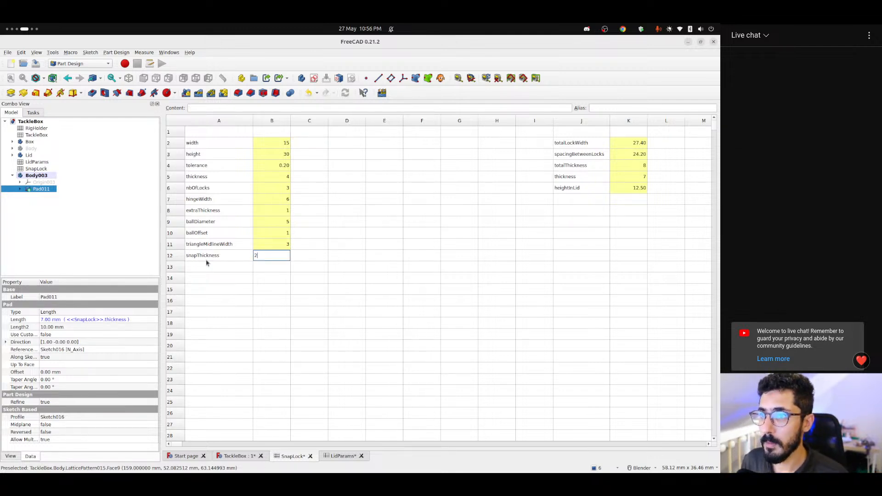
{"action": "key", "text": "Return"}
Assign the alias snapThickness to its value cell B12 in the SnapLock spreadsheet
{"action": "left_click", "coordinate": [206, 260]}
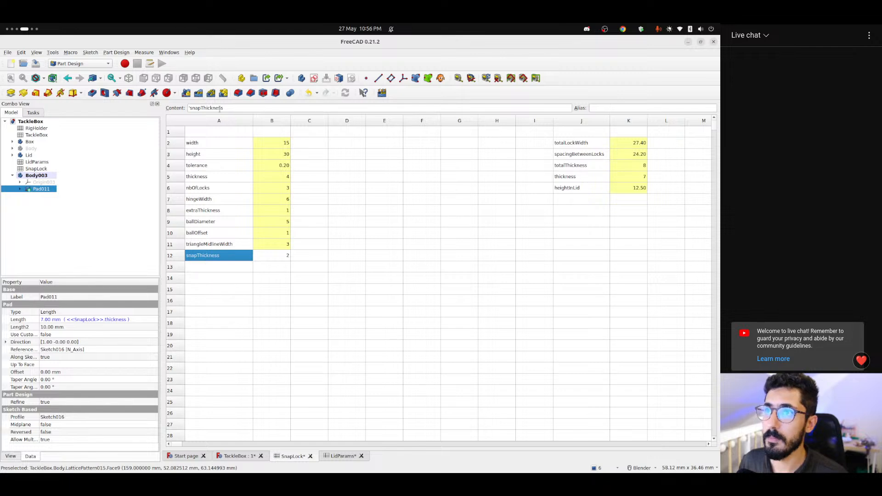
{"action": "left_click", "coordinate": [283, 258]}
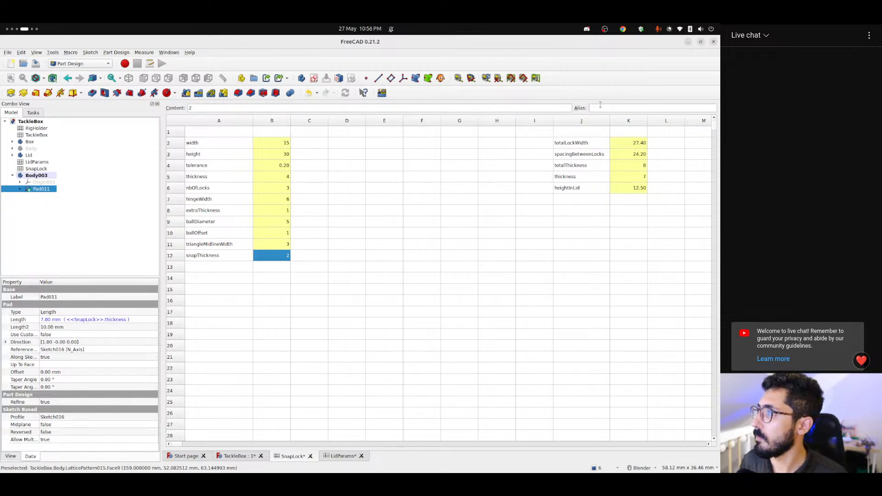
{"action": "left_click", "coordinate": [600, 107]}
{"action": "type", "text": "snapThickness"}
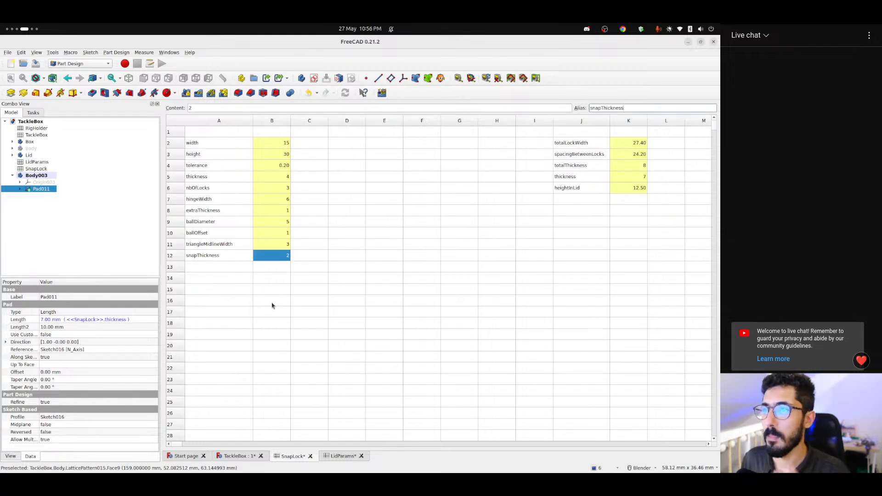
{"action": "key", "text": "Return"}
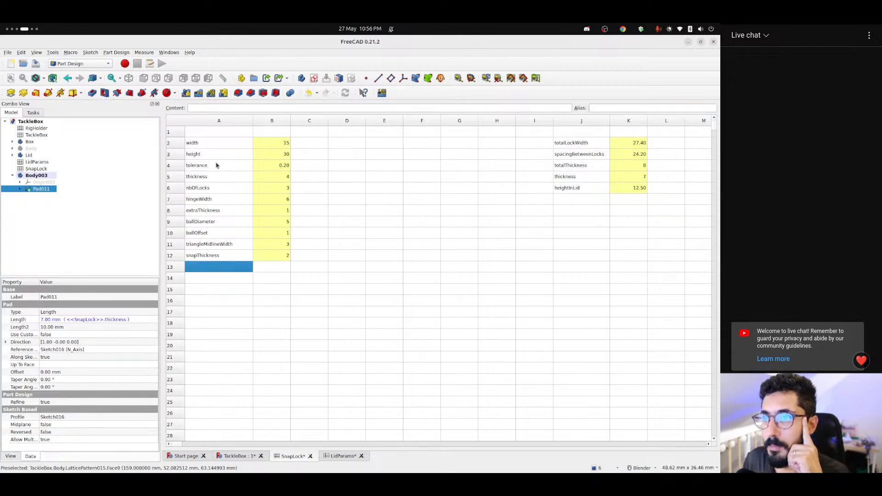
{"action": "left_click_drag", "start_coordinate": [218, 145], "coordinate": [213, 255]}
{"action": "left_click", "coordinate": [205, 267]}
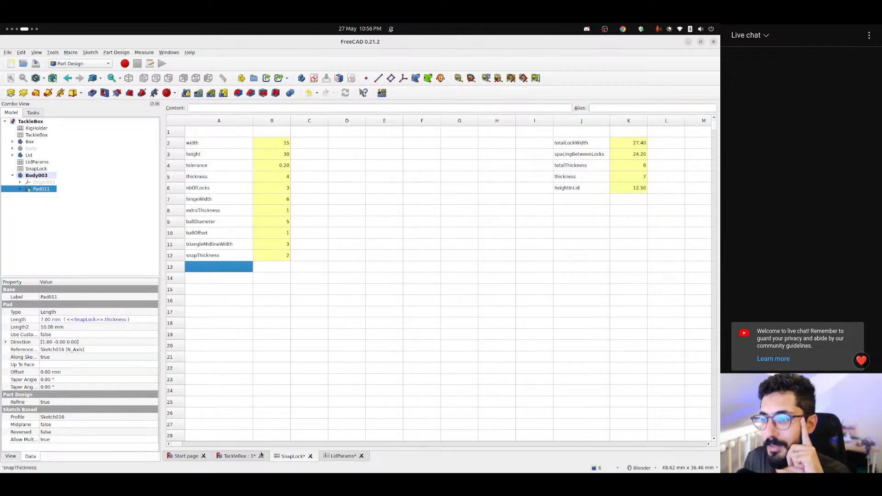
Return to the TackleBox model and examine the snap lock's notches, the lid seam and the lower notch corner
{"action": "left_click", "coordinate": [235, 456]}
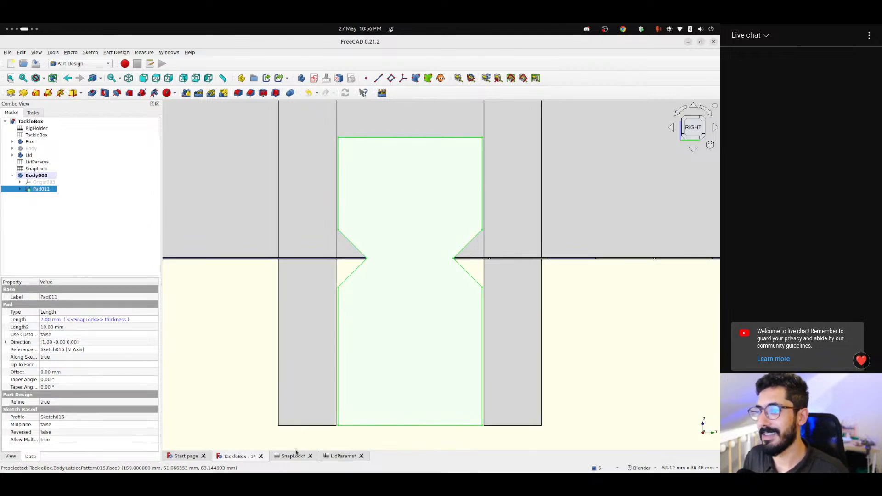
{"action": "scroll", "coordinate": [360, 303], "scroll_direction": "up", "scroll_amount": 2}
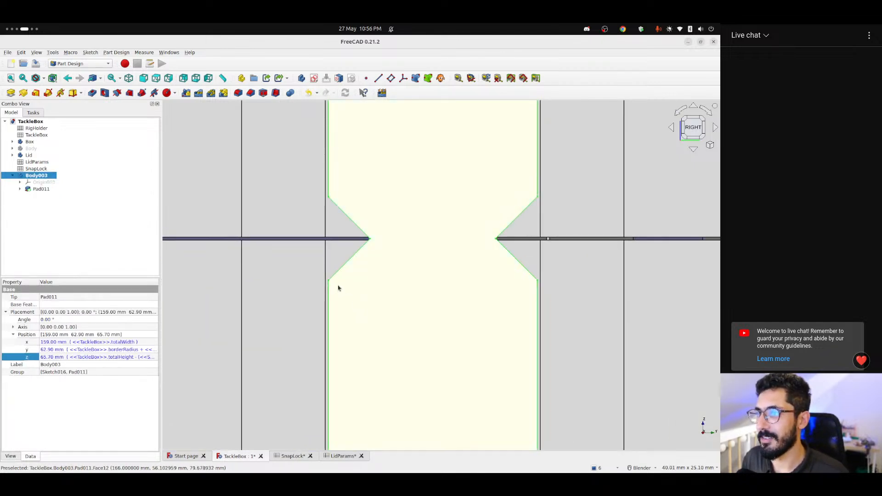
{"action": "left_click", "coordinate": [337, 241]}
{"action": "left_click", "coordinate": [336, 240]}
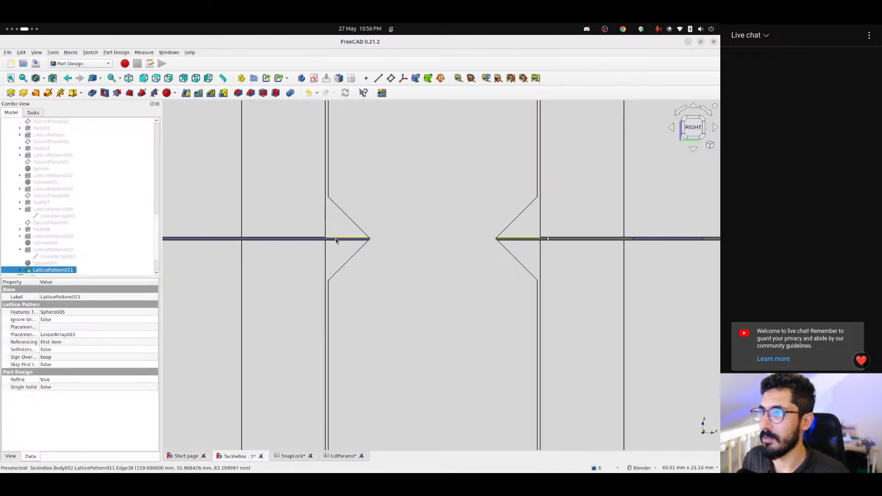
{"action": "scroll", "coordinate": [330, 238], "scroll_direction": "up", "scroll_amount": 2}
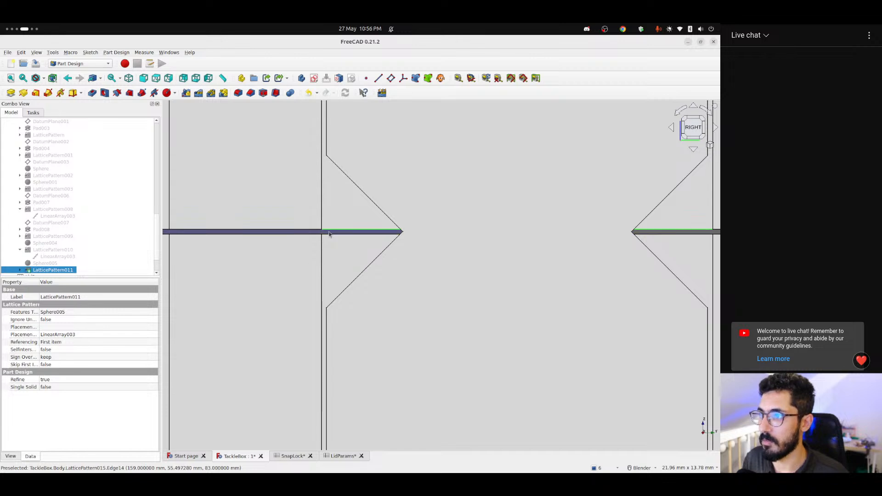
{"action": "left_click", "coordinate": [327, 233]}
{"action": "left_click", "coordinate": [326, 233]}
{"action": "scroll", "coordinate": [370, 329], "scroll_direction": "down", "scroll_amount": 2}
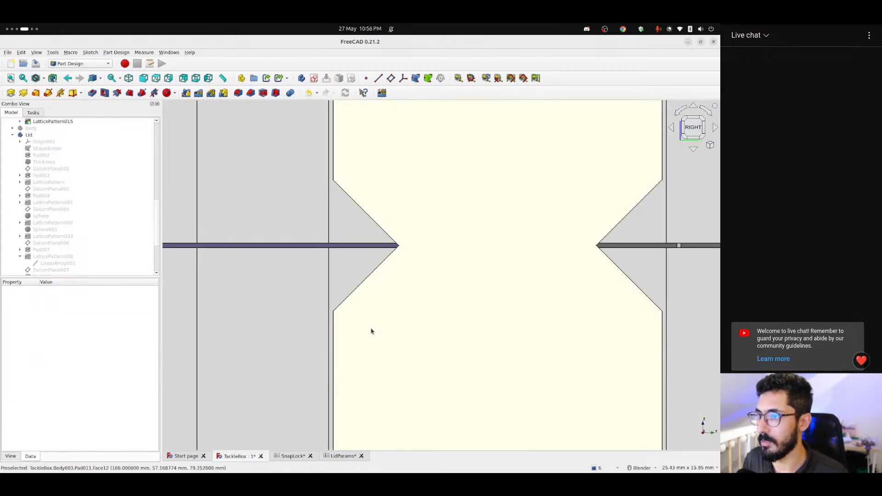
{"action": "middle_click_drag", "start_coordinate": [368, 334], "coordinate": [293, 279], "text": "shift"}
{"action": "scroll", "coordinate": [292, 285], "scroll_direction": "up", "scroll_amount": 2}
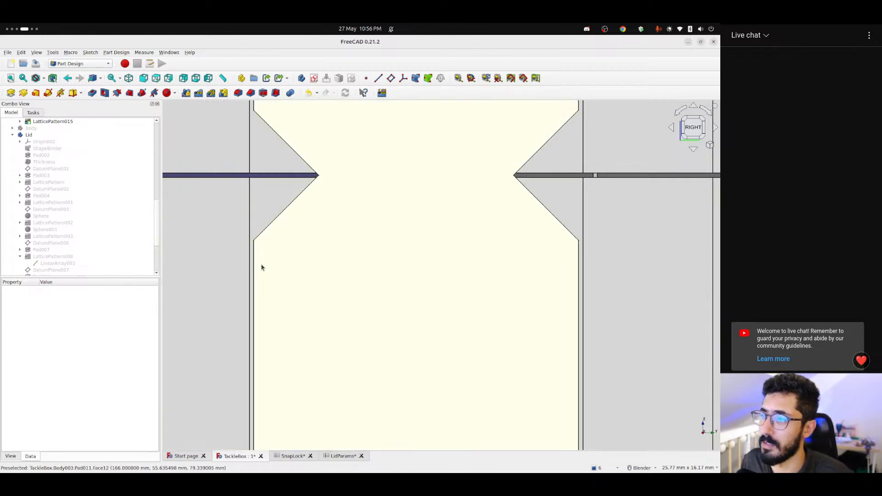
{"action": "scroll", "coordinate": [262, 270], "scroll_direction": "down", "scroll_amount": 4}
{"action": "scroll", "coordinate": [262, 274], "scroll_direction": "up", "scroll_amount": 3}
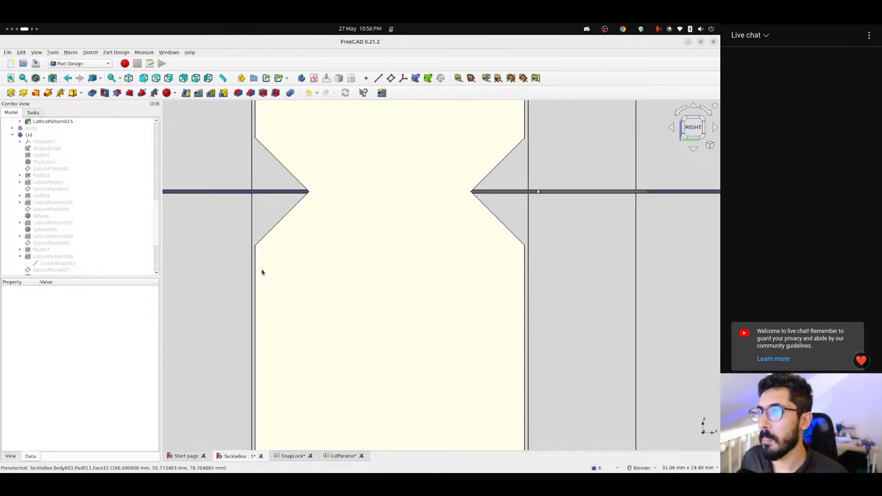
{"action": "middle_click_drag", "start_coordinate": [260, 265], "coordinate": [234, 222], "text": "shift"}
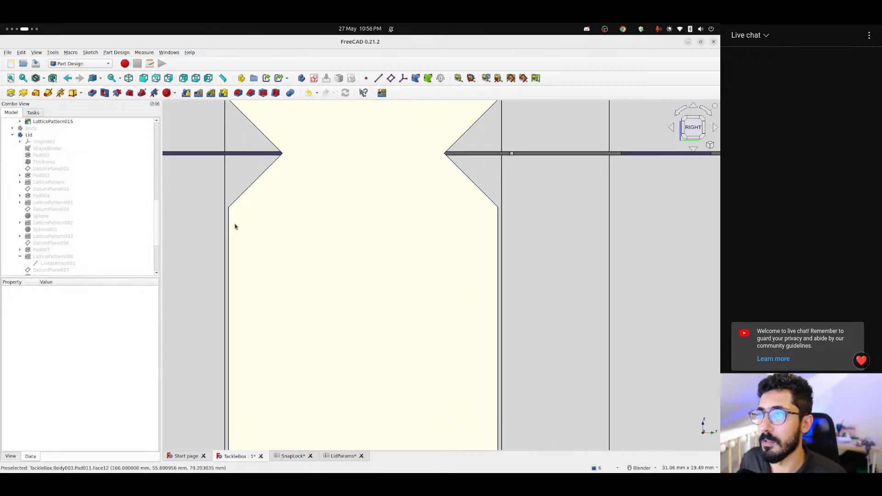
{"action": "scroll", "coordinate": [244, 234], "scroll_direction": "down", "scroll_amount": 1}
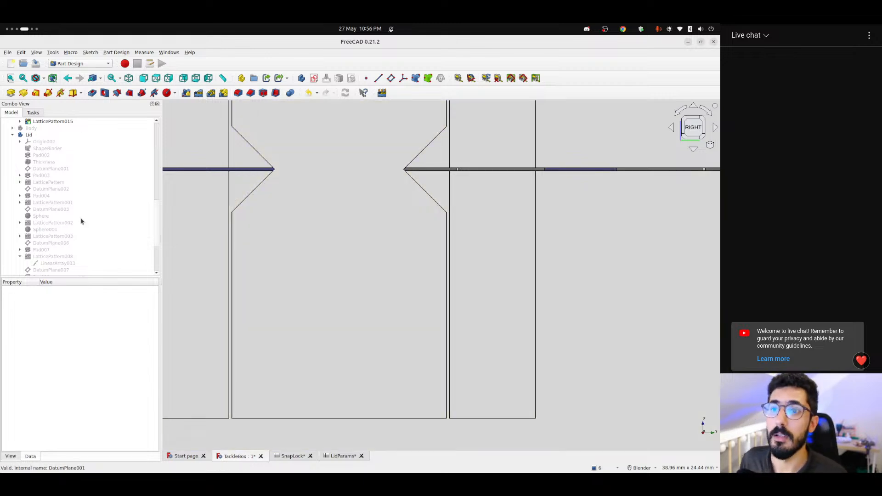
Create a new sketch on the YZ plane of Body003
{"action": "scroll", "coordinate": [80, 223], "scroll_direction": "down", "scroll_amount": 4}
{"action": "left_click", "coordinate": [314, 78]}
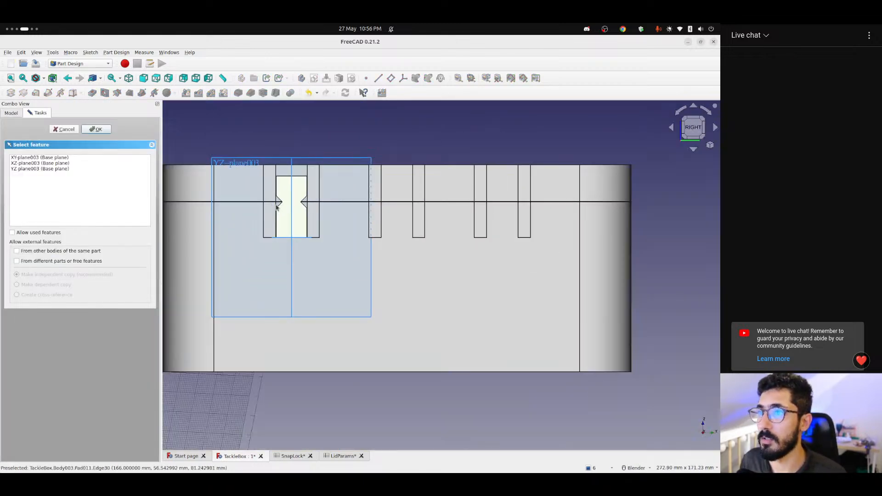
{"action": "left_click", "coordinate": [234, 163]}
{"action": "scroll", "coordinate": [280, 197], "scroll_direction": "up", "scroll_amount": 3}
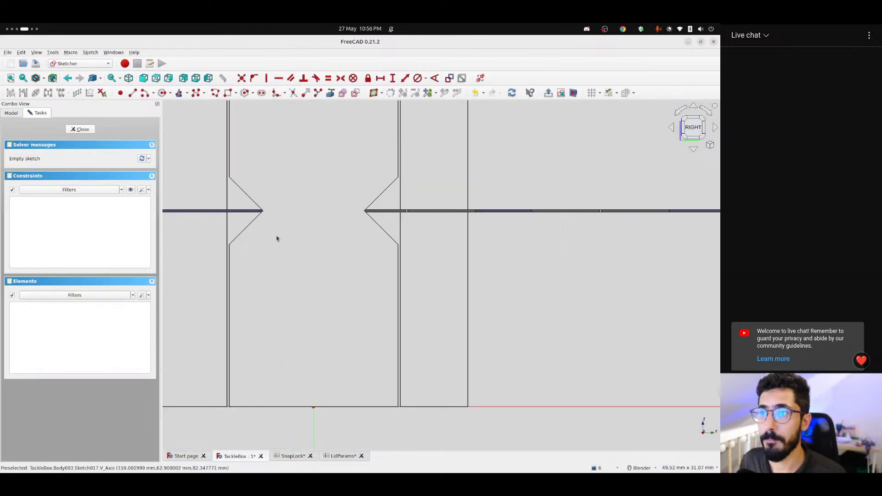
{"action": "scroll", "coordinate": [294, 202], "scroll_direction": "up", "scroll_amount": 3}
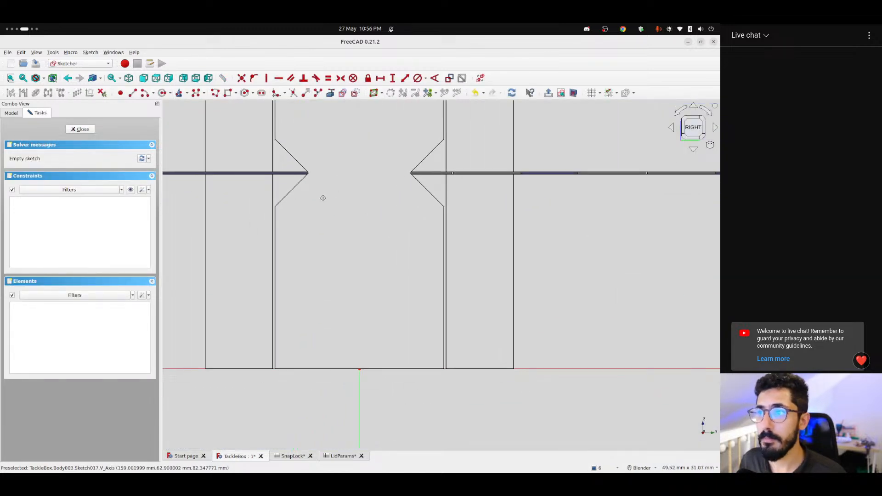
With the sketch section view on, draw a horizontal line just below the left notch, ending about 4.1 mm from the vertical axis
{"action": "left_click", "coordinate": [132, 94]}
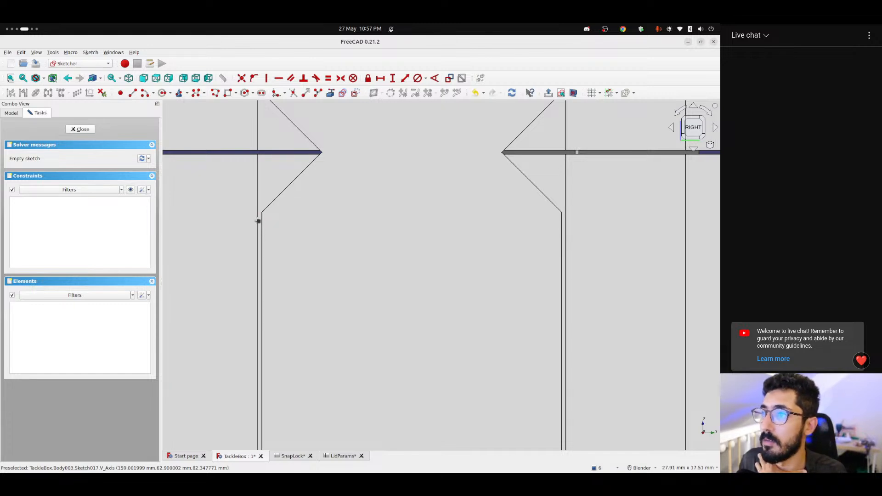
{"action": "left_click", "coordinate": [259, 218]}
{"action": "left_click", "coordinate": [328, 220]}
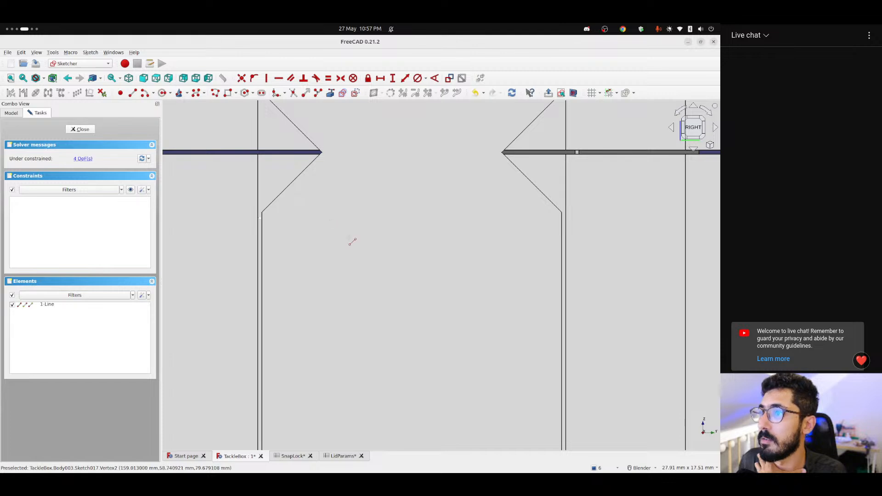
{"action": "left_click", "coordinate": [573, 93]}
{"action": "left_click_drag", "start_coordinate": [330, 222], "coordinate": [330, 216]}
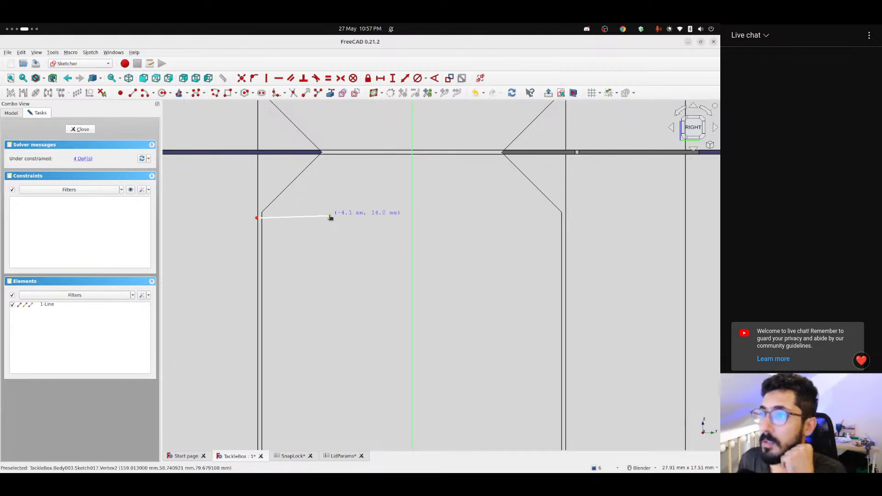
{"action": "left_click", "coordinate": [301, 217]}
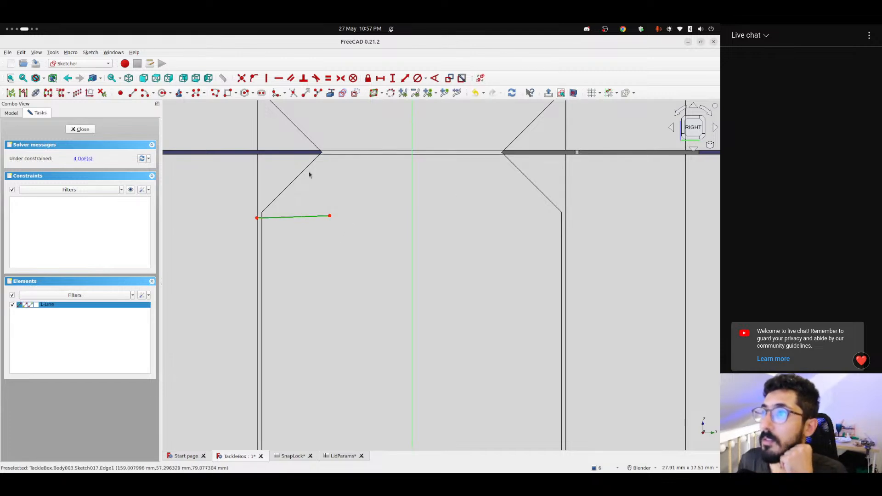
{"action": "left_click", "coordinate": [279, 78]}
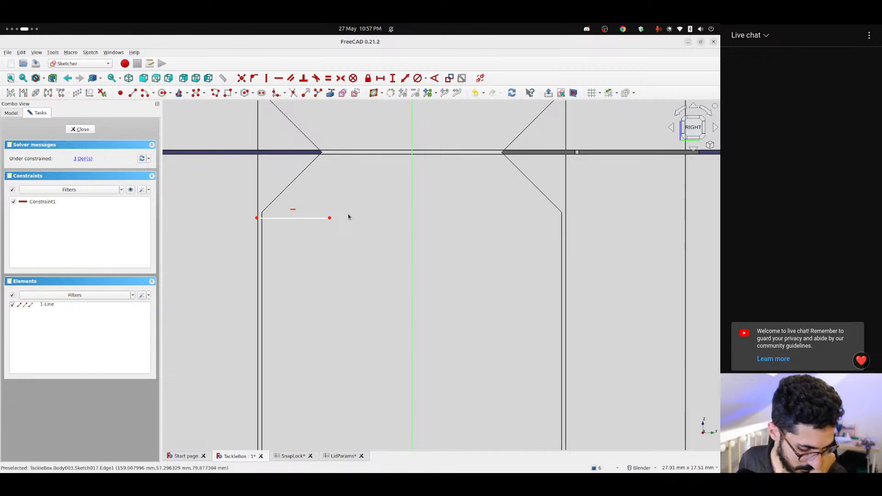
Draw a second, shorter horizontal line just below the first and extend the upper line further toward the vertical axis
{"action": "left_click", "coordinate": [132, 93]}
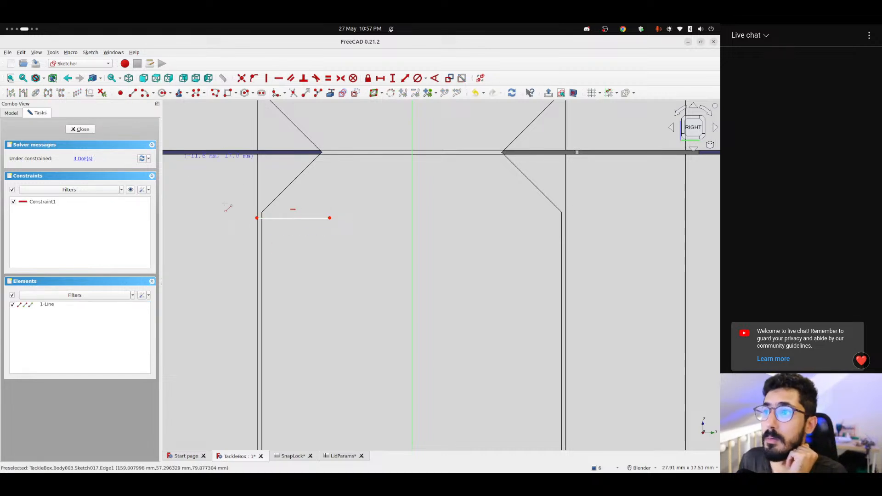
{"action": "left_click", "coordinate": [257, 228]}
{"action": "left_click", "coordinate": [326, 231]}
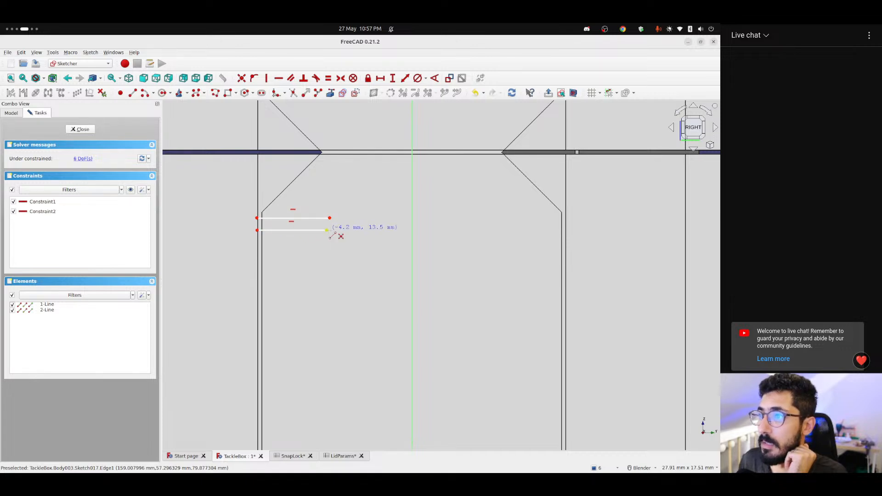
{"action": "right_click", "coordinate": [329, 219]}
{"action": "left_click_drag", "start_coordinate": [329, 219], "coordinate": [353, 218]}
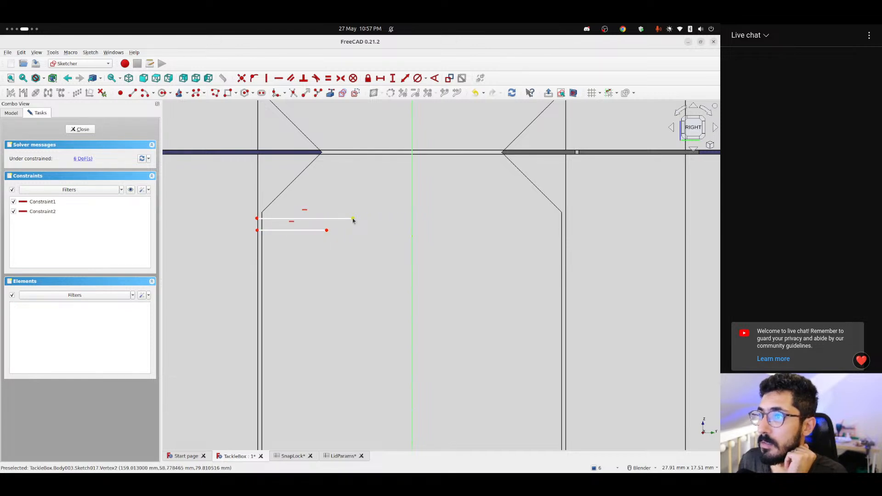
Draw a vertical line about 10 mm long downward from the inner end of the upper horizontal line
{"action": "left_click", "coordinate": [132, 93]}
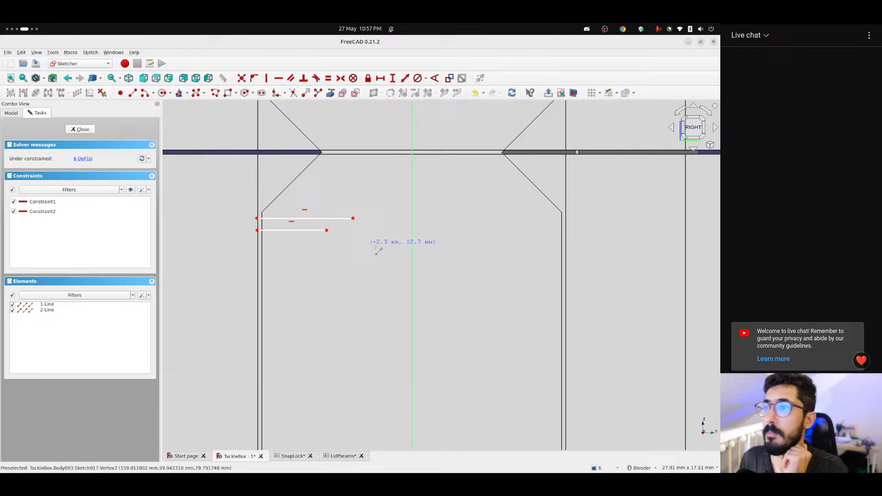
{"action": "left_click", "coordinate": [353, 218]}
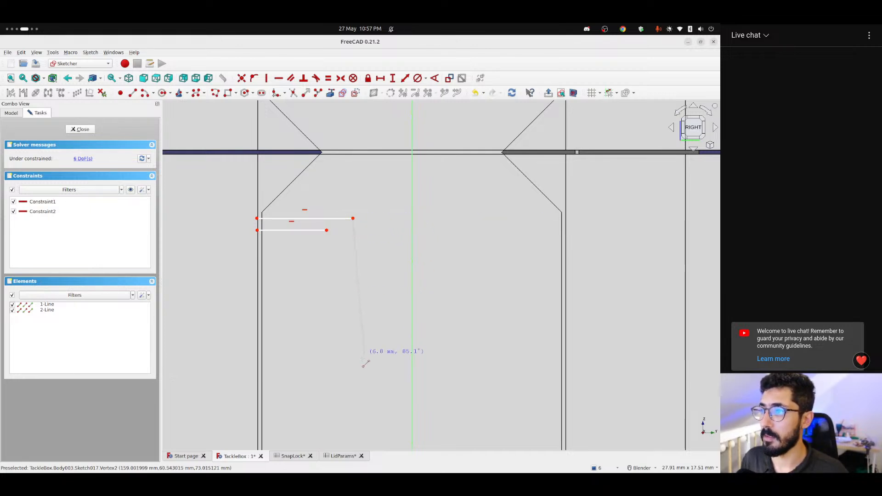
{"action": "left_click", "coordinate": [353, 442]}
{"action": "scroll", "coordinate": [366, 386], "scroll_direction": "down", "scroll_amount": 3}
{"action": "scroll", "coordinate": [365, 383], "scroll_direction": "down", "scroll_amount": 1}
{"action": "middle_click_drag", "start_coordinate": [359, 381], "coordinate": [331, 302], "text": "shift"}
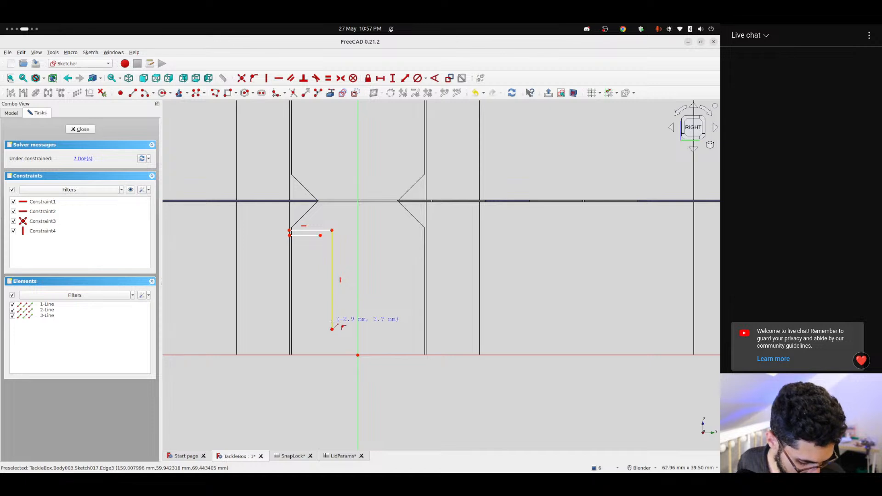
{"action": "scroll", "coordinate": [332, 328], "scroll_direction": "up", "scroll_amount": 2}
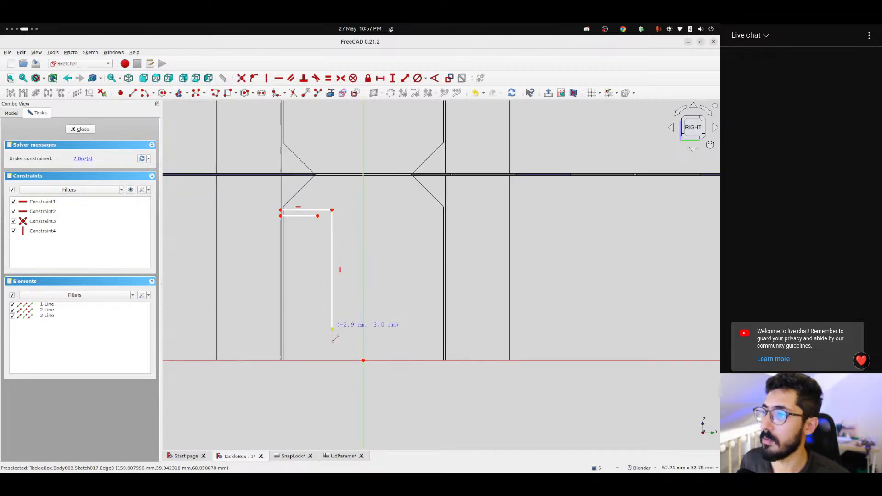
{"action": "left_click_drag", "start_coordinate": [330, 309], "coordinate": [335, 311]}
{"action": "middle_click_drag", "start_coordinate": [306, 268], "coordinate": [326, 345], "text": "shift"}
{"action": "scroll", "coordinate": [318, 277], "scroll_direction": "up", "scroll_amount": 1}
{"action": "middle_click_drag", "start_coordinate": [340, 310], "coordinate": [331, 274], "text": "shift"}
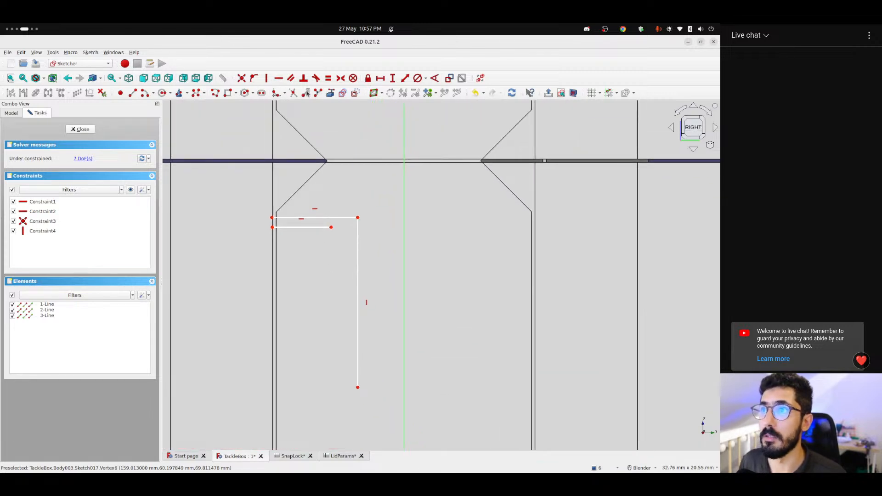
Draw a vertical line downward from the inner end of the lower horizontal line, ending about level with the first vertical line
{"action": "left_click", "coordinate": [133, 94]}
{"action": "left_click", "coordinate": [331, 227]}
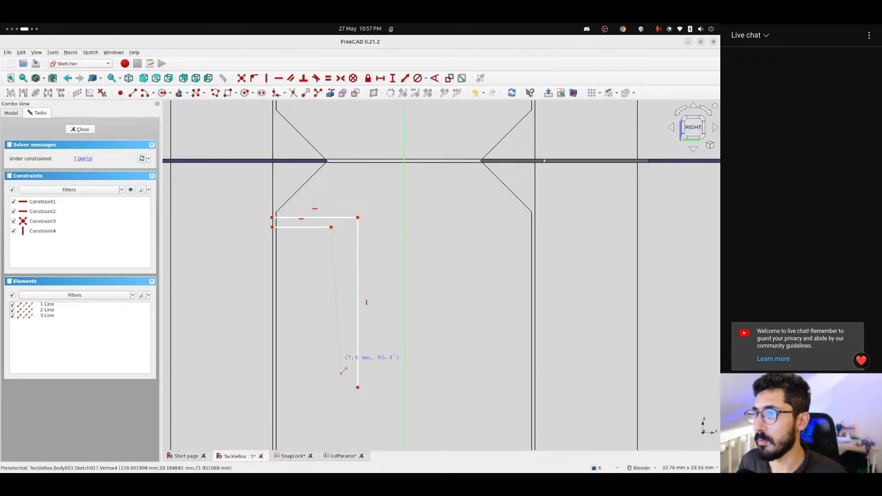
{"action": "left_click", "coordinate": [331, 386]}
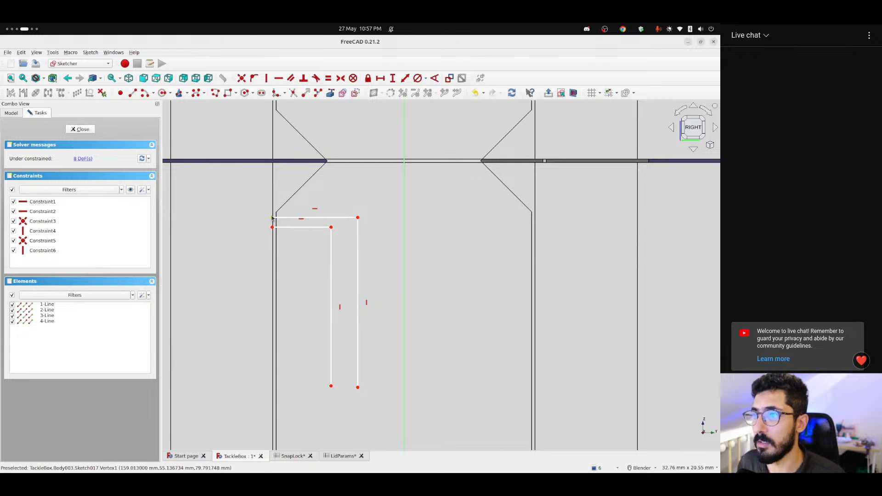
{"action": "scroll", "coordinate": [298, 197], "scroll_direction": "up", "scroll_amount": 1}
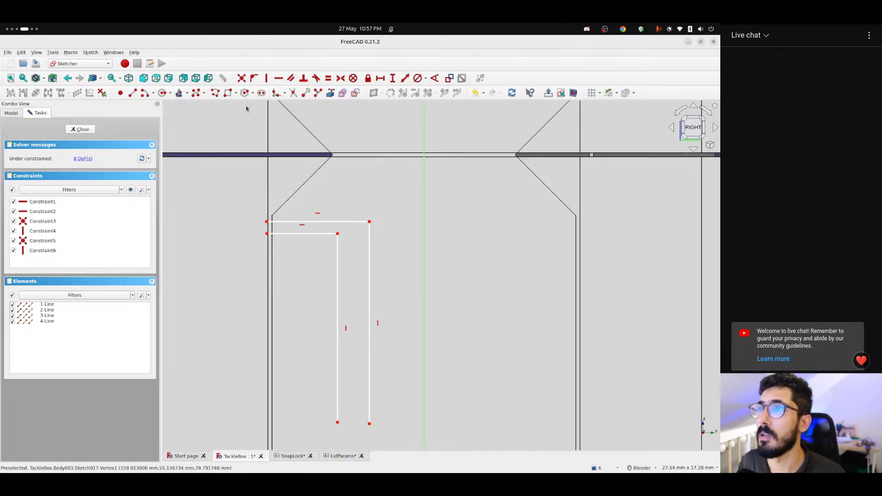
{"action": "left_click", "coordinate": [267, 222]}
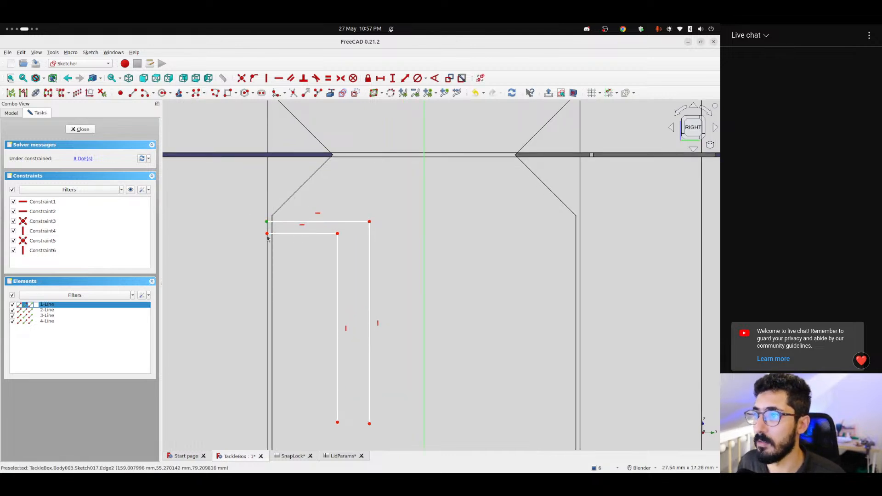
{"action": "left_click", "coordinate": [267, 233]}
{"action": "left_click", "coordinate": [394, 81]}
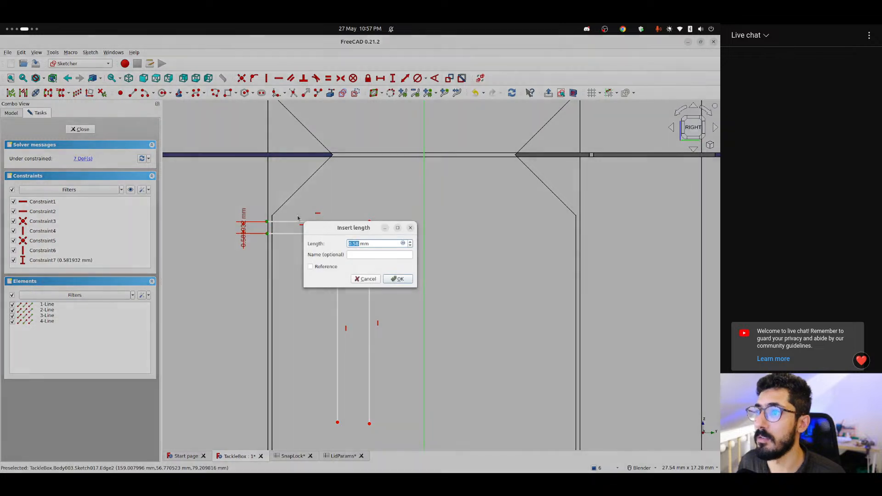
{"action": "left_click", "coordinate": [406, 244]}
{"action": "type", "text": "<<SnapLock>>."}
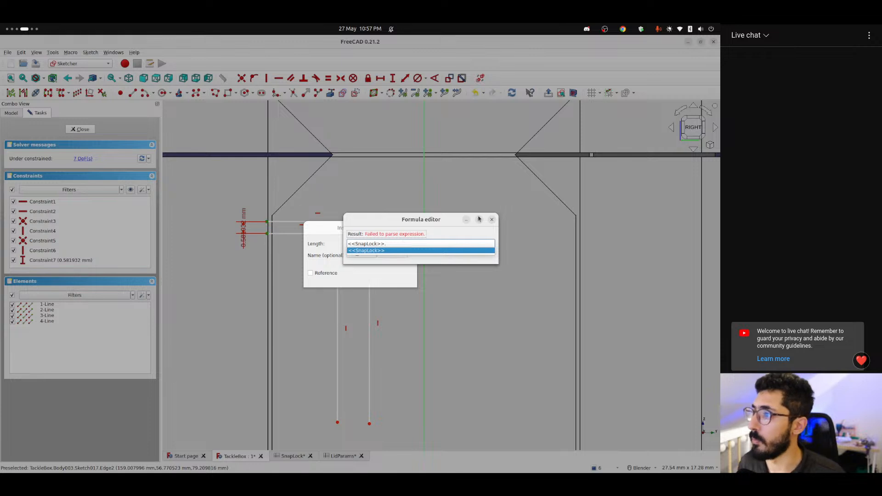
{"action": "left_click", "coordinate": [492, 219]}
{"action": "left_click", "coordinate": [491, 219]}
{"action": "left_click", "coordinate": [411, 229]}
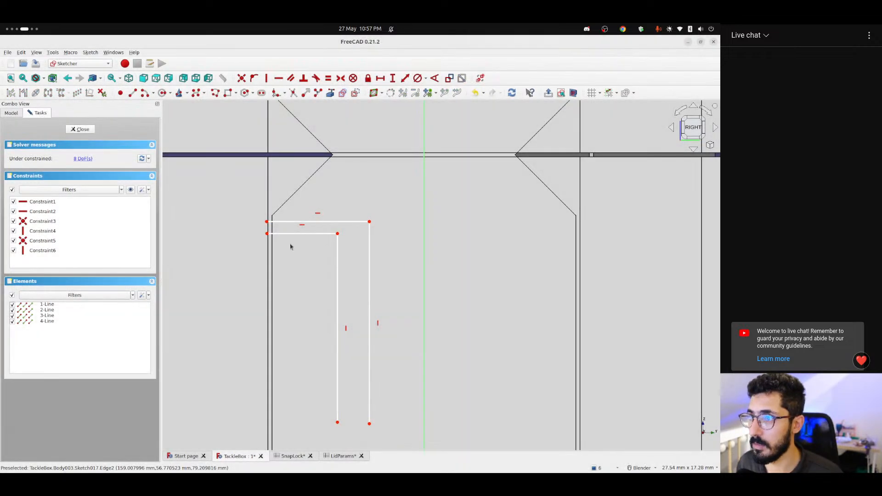
Move both vertical lines closer to the left wall, keeping a narrow gap between them
{"action": "left_click_drag", "start_coordinate": [338, 270], "coordinate": [295, 269]}
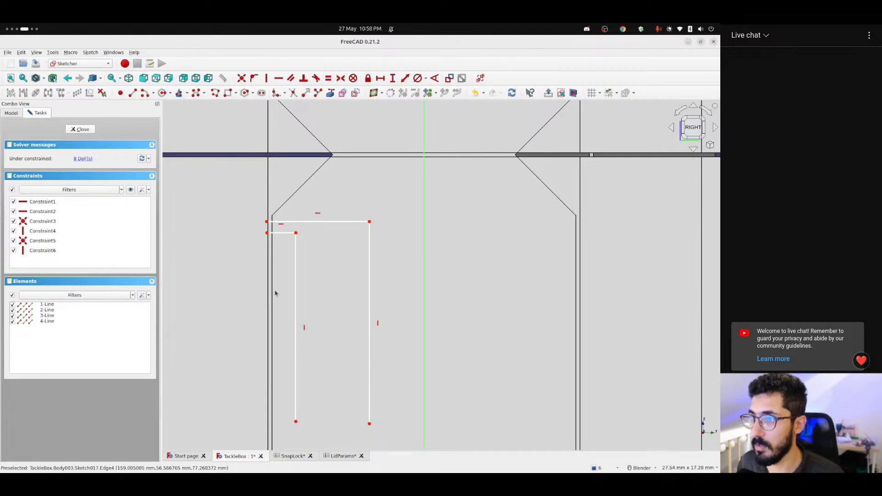
{"action": "left_click_drag", "start_coordinate": [370, 314], "coordinate": [321, 303]}
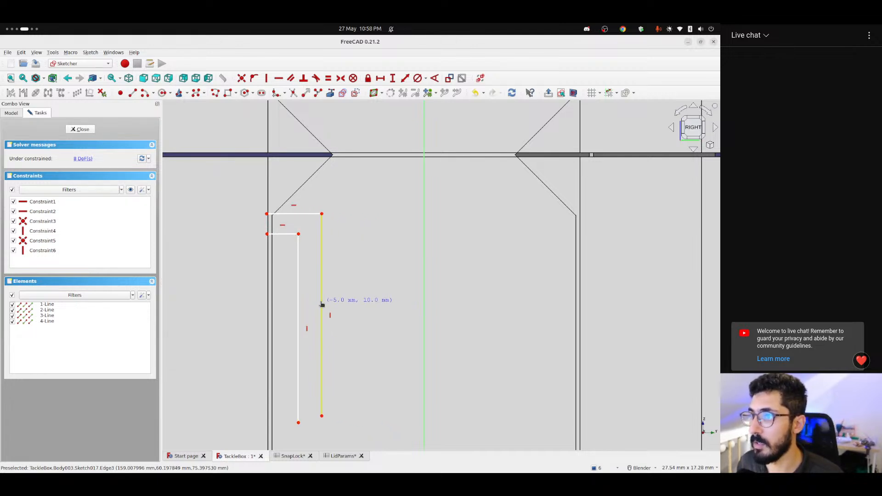
Add a snapCutWidth parameter with the value 1 in row 13 of the SnapLock spreadsheet
{"action": "left_click", "coordinate": [297, 456]}
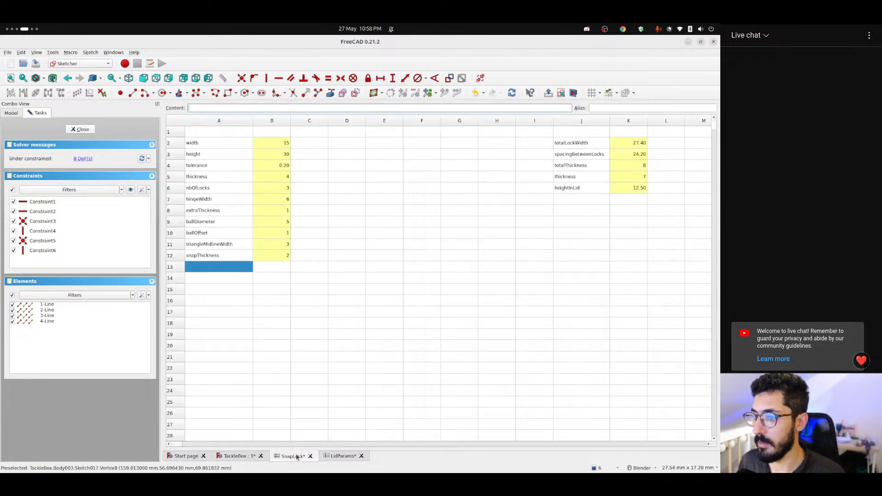
{"action": "left_click", "coordinate": [240, 253]}
{"action": "left_click", "coordinate": [208, 267]}
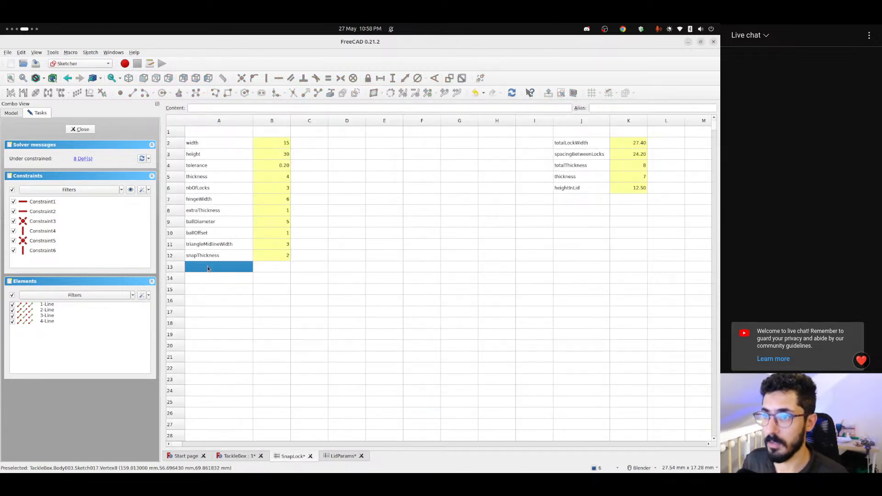
{"action": "type", "text": "snap"}
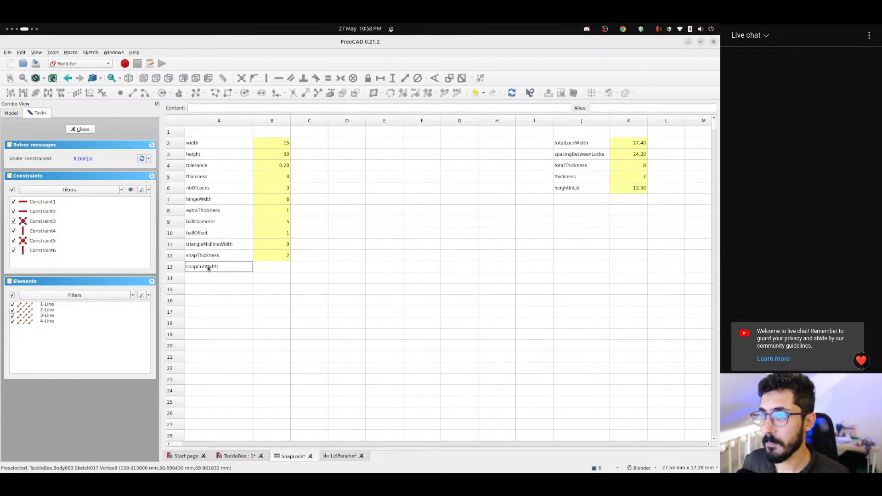
{"action": "type", "text": "CutWidth"}
{"action": "key", "text": "Tab"}
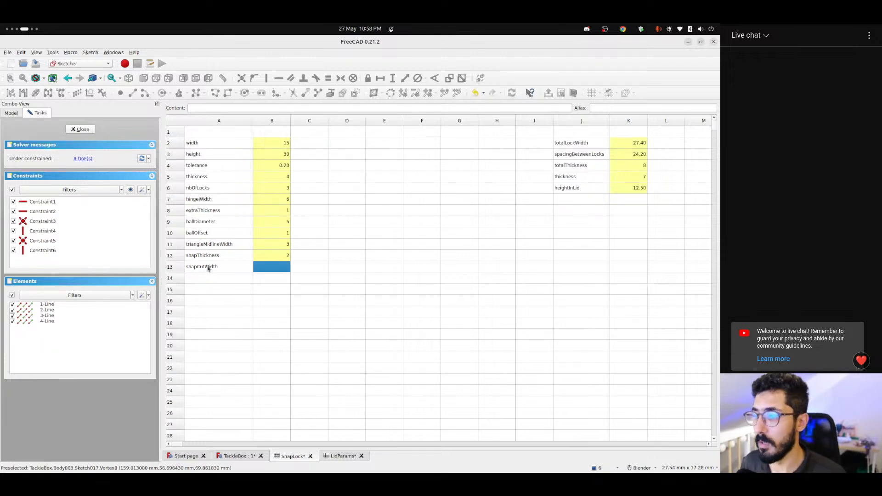
{"action": "type", "text": "1"}
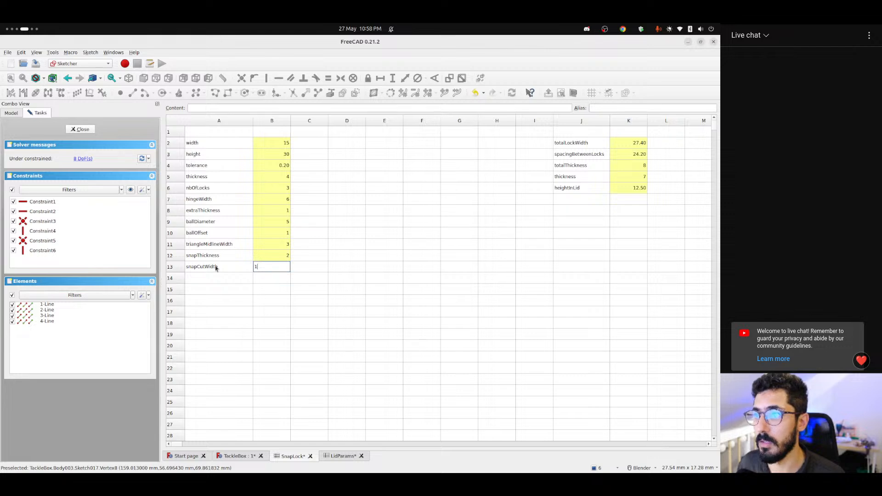
{"action": "left_click", "coordinate": [216, 268]}
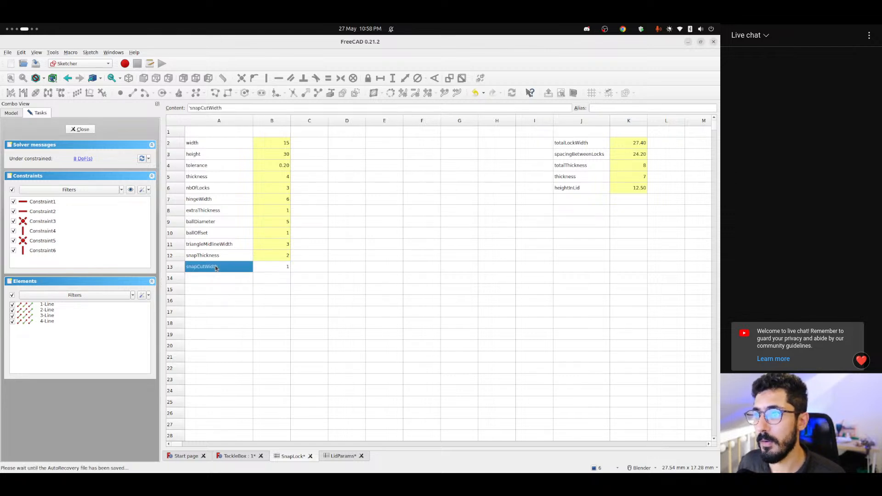
Give the snapCutWidth value cell B13 the alias snapCutWidth
{"action": "left_click", "coordinate": [282, 266]}
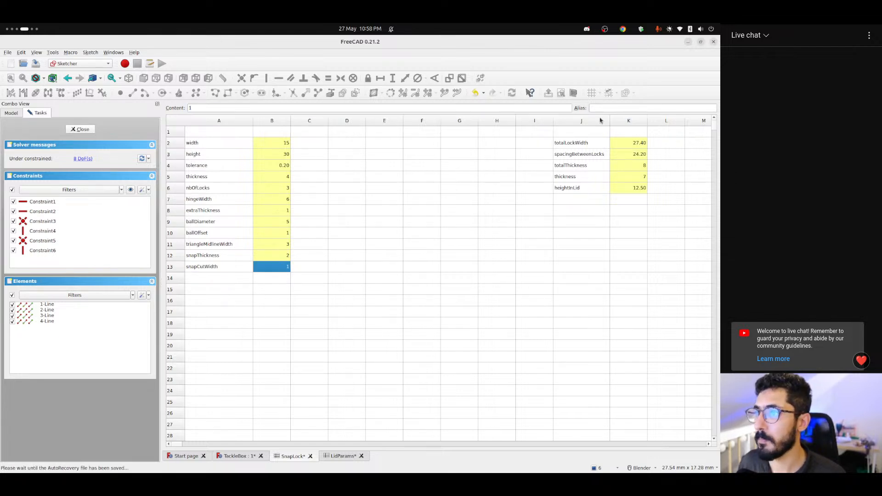
{"action": "left_click", "coordinate": [614, 108]}
{"action": "type", "text": "snapCutWidth"}
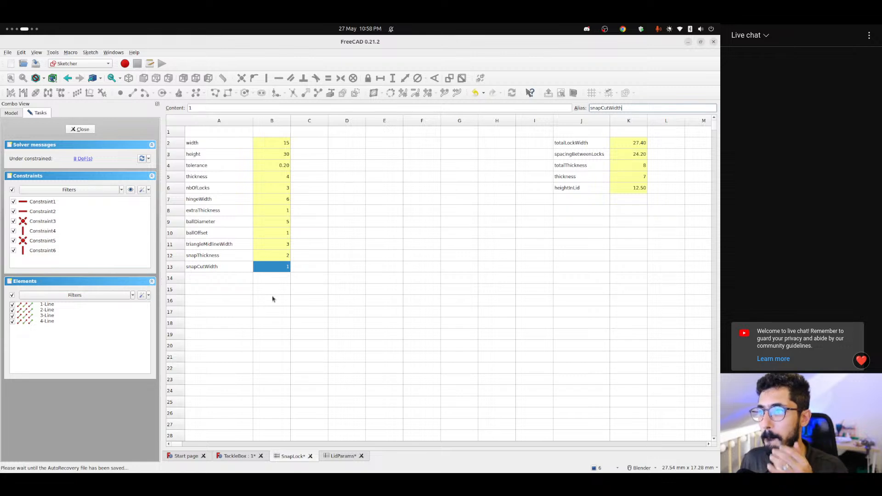
Back in the TackleBox sketch, constrain the vertical distance between the horizontal lines' outer ends to <<SnapLock>>.snapCutWidth
{"action": "left_click", "coordinate": [240, 459]}
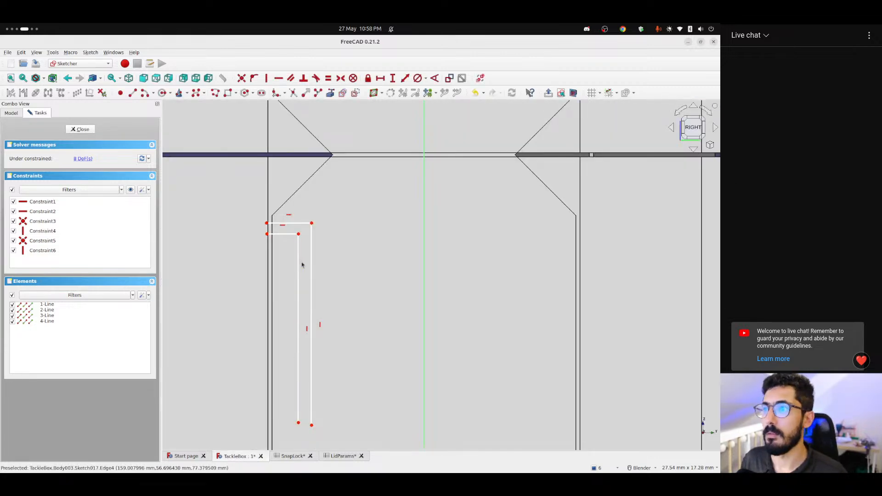
{"action": "scroll", "coordinate": [302, 263], "scroll_direction": "up", "scroll_amount": 1}
{"action": "middle_click_drag", "start_coordinate": [301, 262], "coordinate": [293, 234], "text": "shift"}
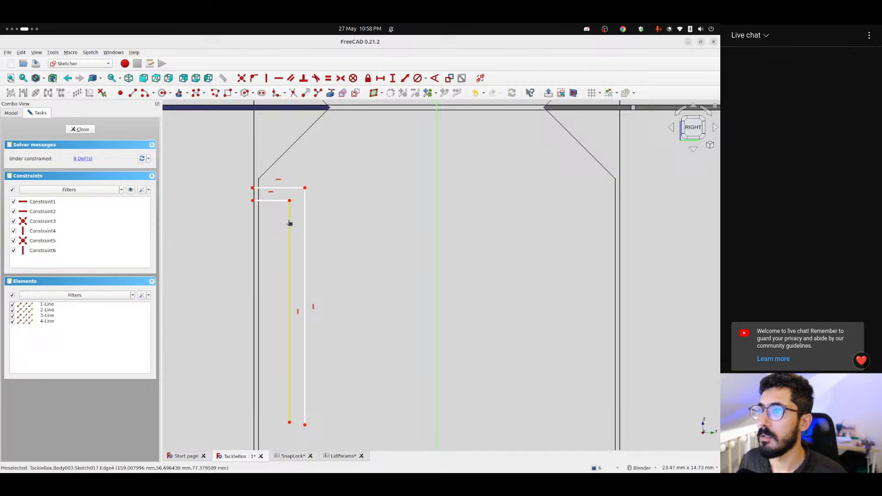
{"action": "left_click", "coordinate": [253, 201]}
{"action": "left_click", "coordinate": [253, 188]}
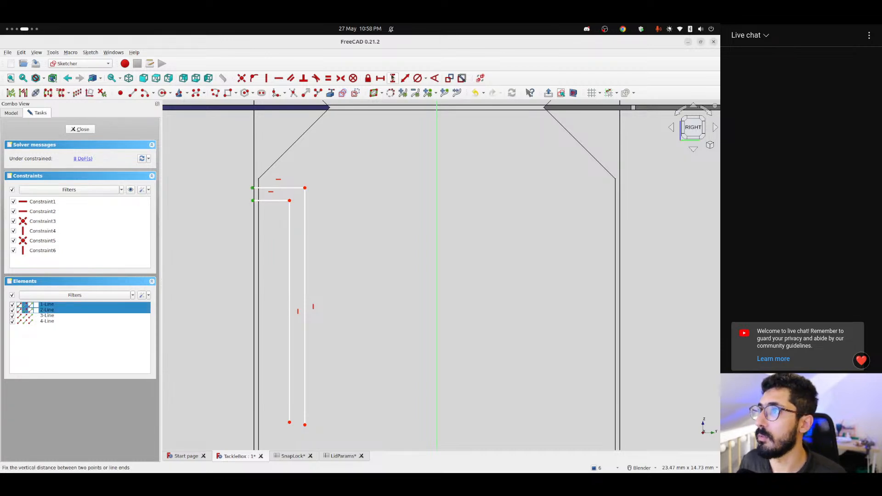
{"action": "key", "text": "i"}
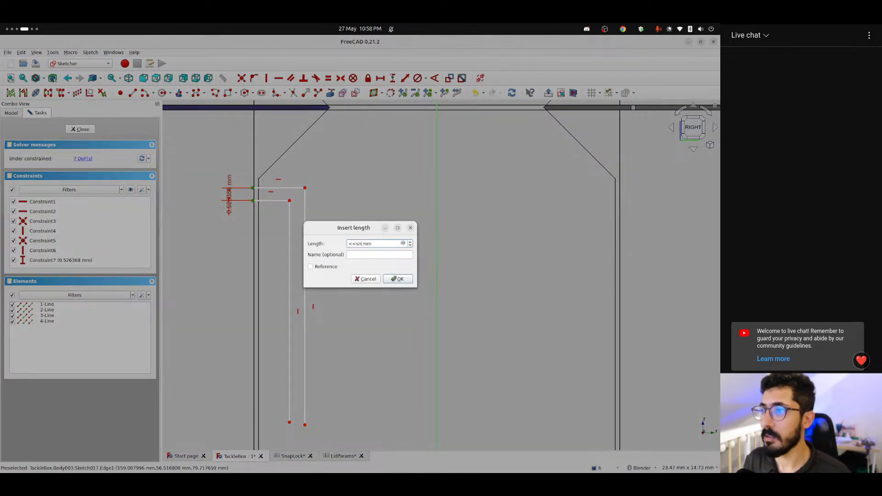
{"action": "left_click", "coordinate": [403, 245]}
{"action": "type", "text": "<<sna"}
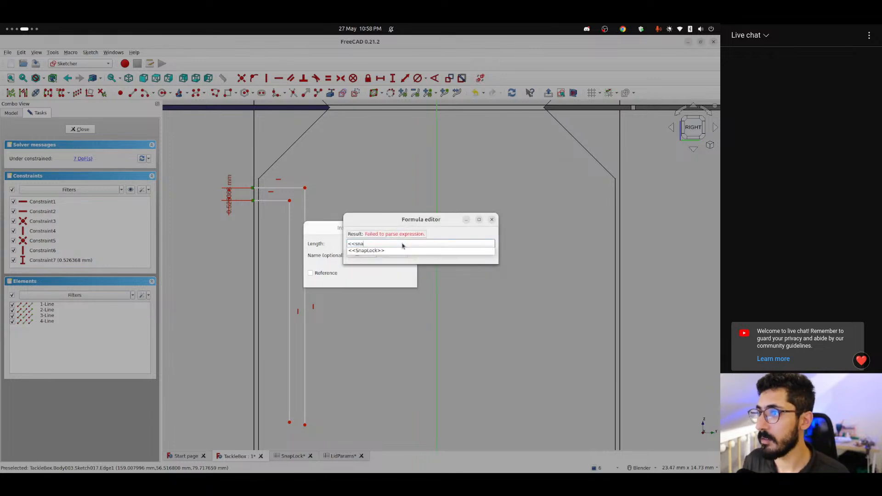
{"action": "key", "text": "Down"}
{"action": "type", "text": "snapCutWidth"}
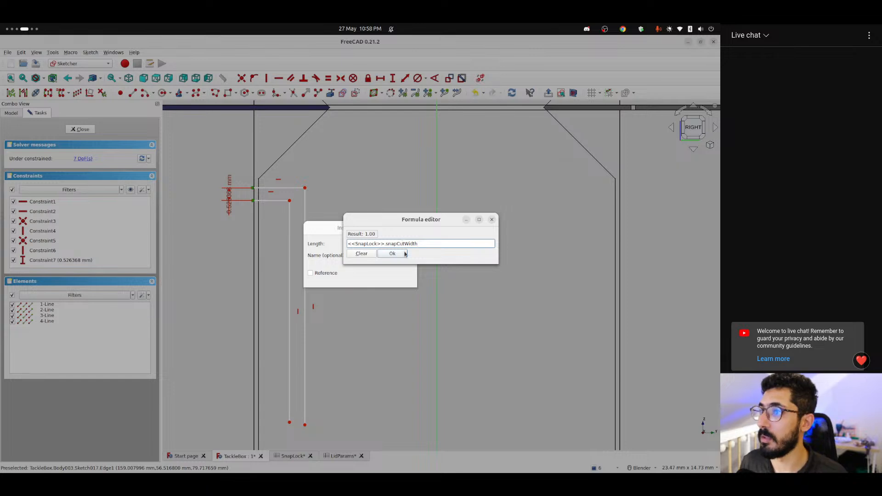
{"action": "left_click", "coordinate": [405, 254]}
{"action": "left_click", "coordinate": [396, 279]}
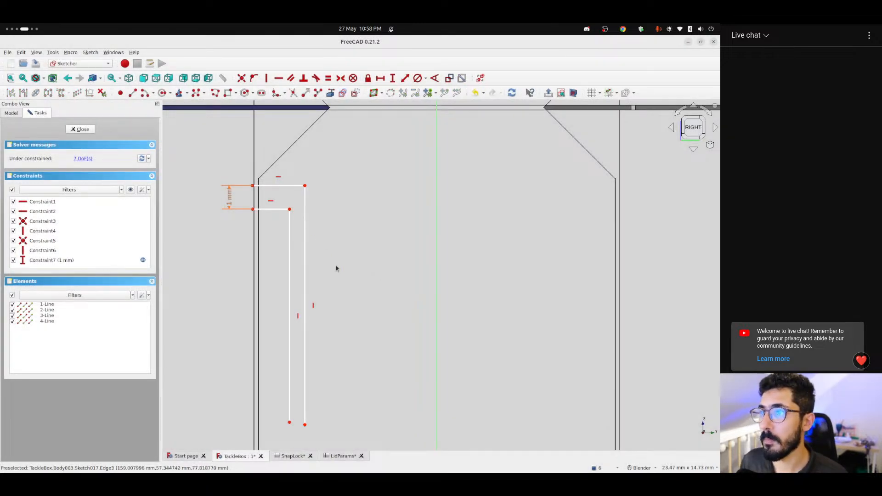
Extend the left vertical line downward and constrain the horizontal distance between the vertical lines' upper ends to <<SnapLock>>.snapCutWidth
{"action": "middle_click_drag", "start_coordinate": [335, 266], "coordinate": [331, 197], "text": "shift"}
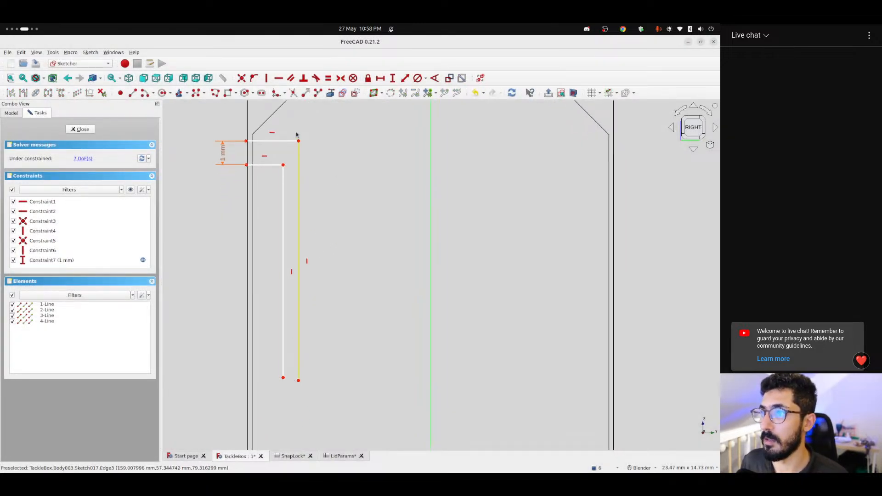
{"action": "left_click_drag", "start_coordinate": [283, 378], "coordinate": [289, 428]}
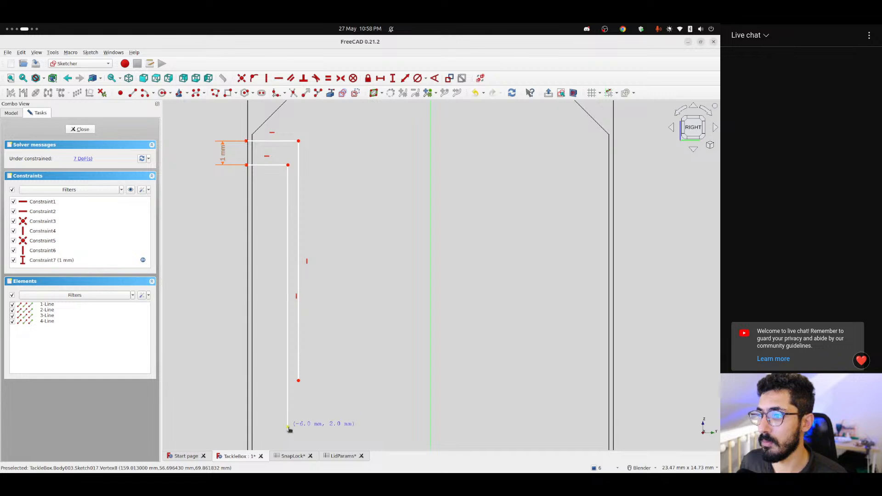
{"action": "left_click", "coordinate": [289, 165]}
{"action": "left_click", "coordinate": [298, 141]}
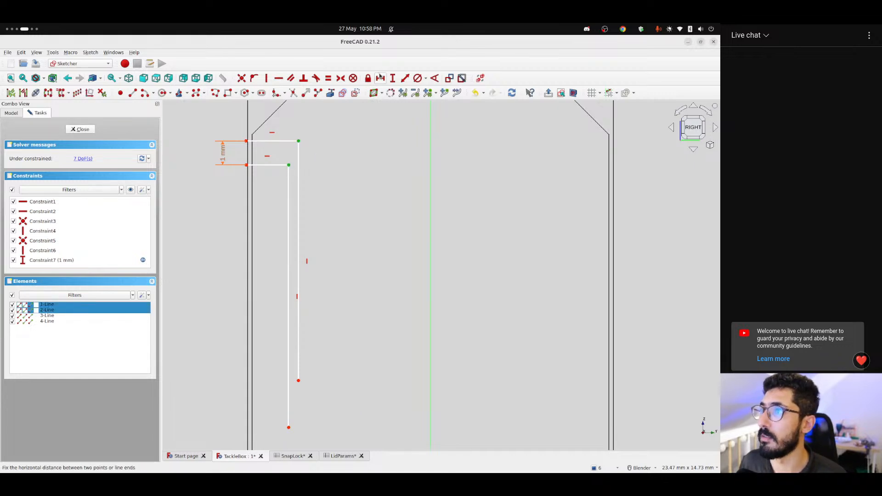
{"action": "key", "text": "l"}
{"action": "left_click", "coordinate": [402, 244]}
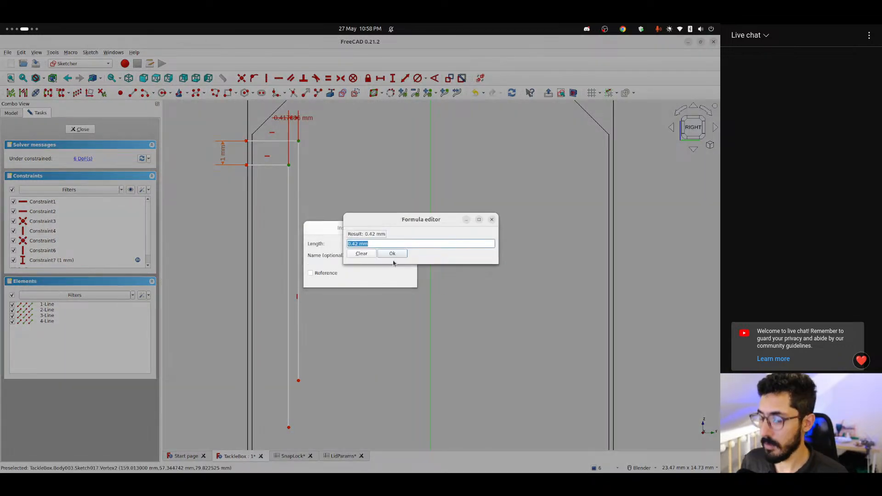
{"action": "type", "text": "<<SnapLock>>."}
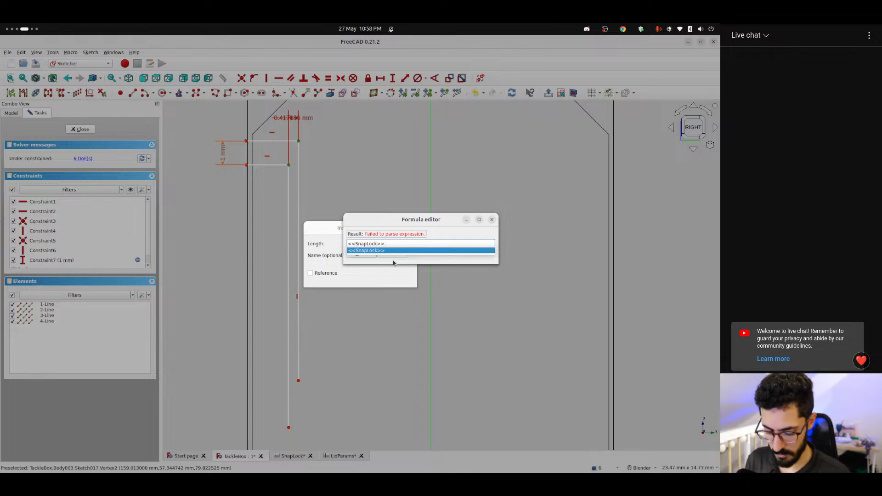
{"action": "type", "text": "snapCutWidth"}
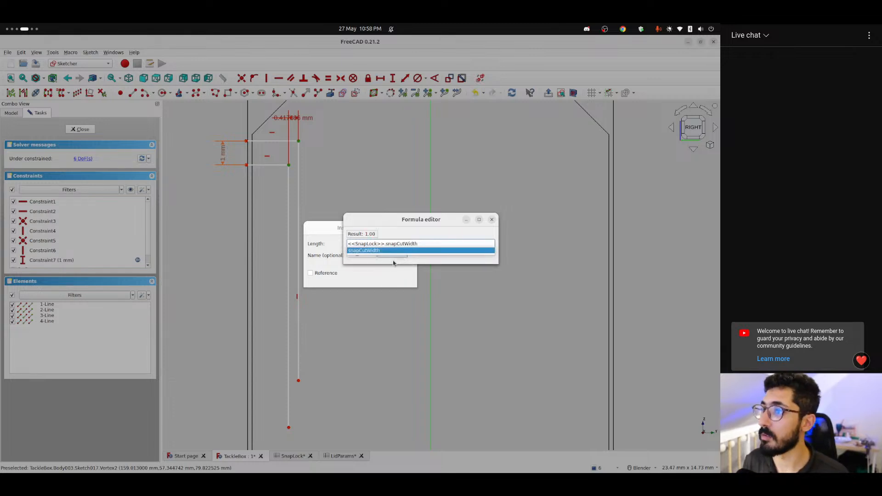
{"action": "key", "text": "Return"}
{"action": "left_click", "coordinate": [399, 255]}
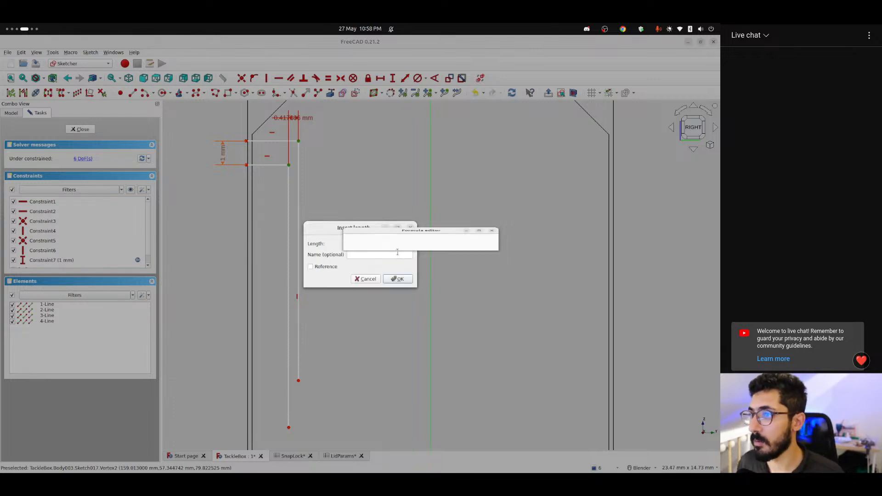
{"action": "left_click", "coordinate": [390, 279]}
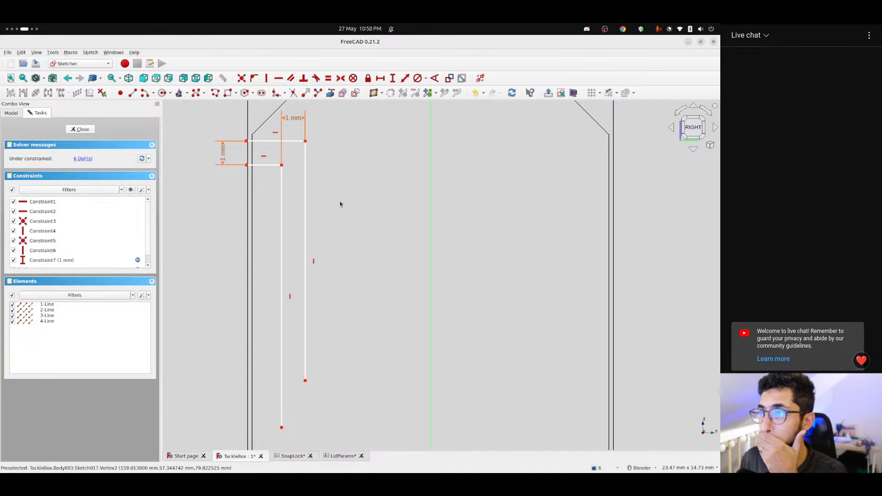
Extend the right vertical line down to match the left one and constrain their lower ends to be horizontally aligned
{"action": "left_click_drag", "start_coordinate": [305, 381], "coordinate": [306, 430]}
{"action": "left_click", "coordinate": [306, 427]}
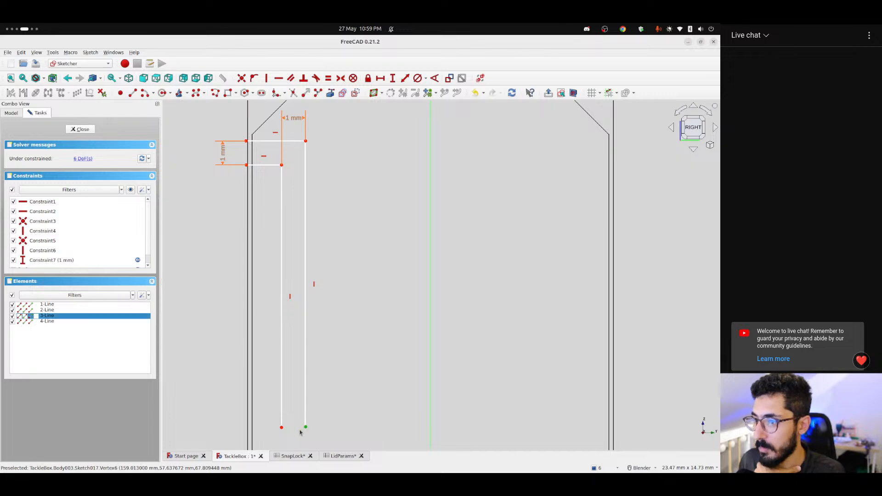
{"action": "left_click", "coordinate": [282, 427]}
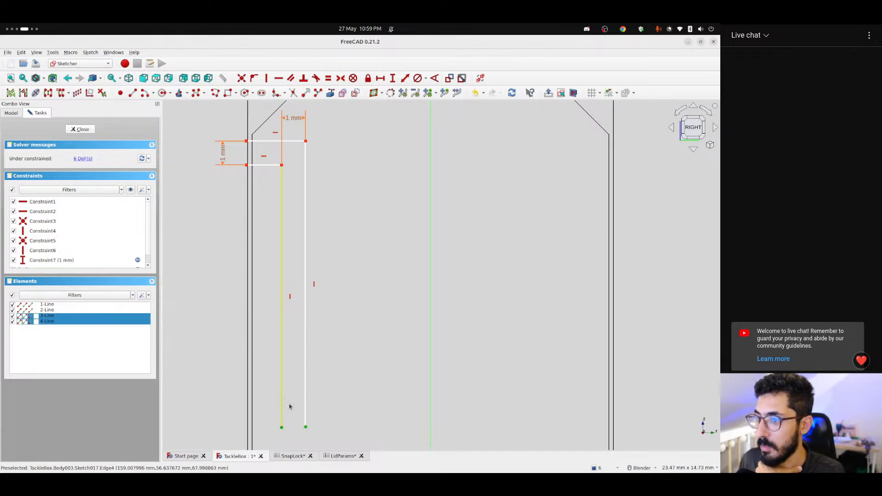
{"action": "left_click", "coordinate": [278, 78]}
{"action": "middle_click_drag", "start_coordinate": [331, 371], "coordinate": [346, 310]}
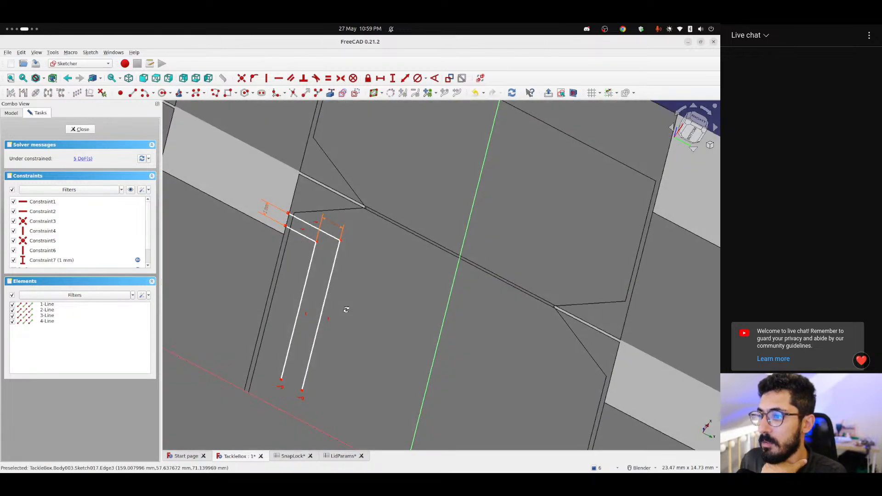
Join the lower ends of the two vertical lines with a short horizontal line, and shift the vertical leg closer to the vertical axis
{"action": "left_click", "coordinate": [696, 120]}
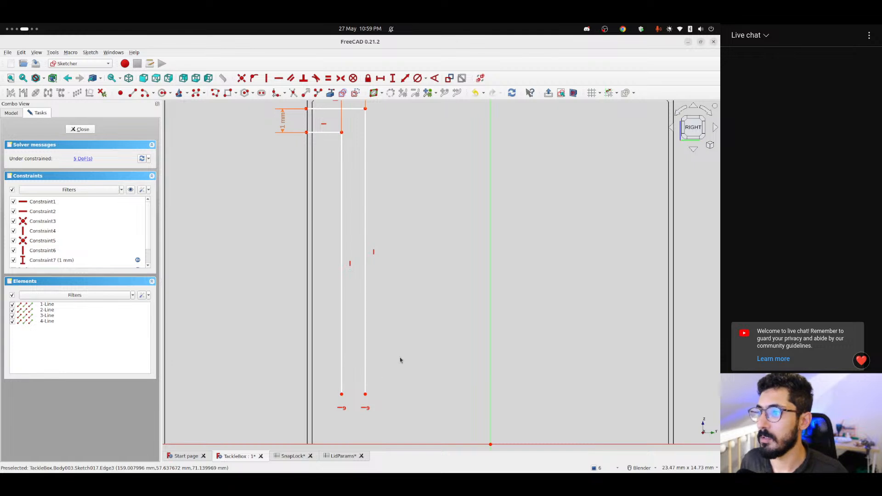
{"action": "middle_click_drag", "start_coordinate": [399, 360], "coordinate": [377, 309], "text": "shift"}
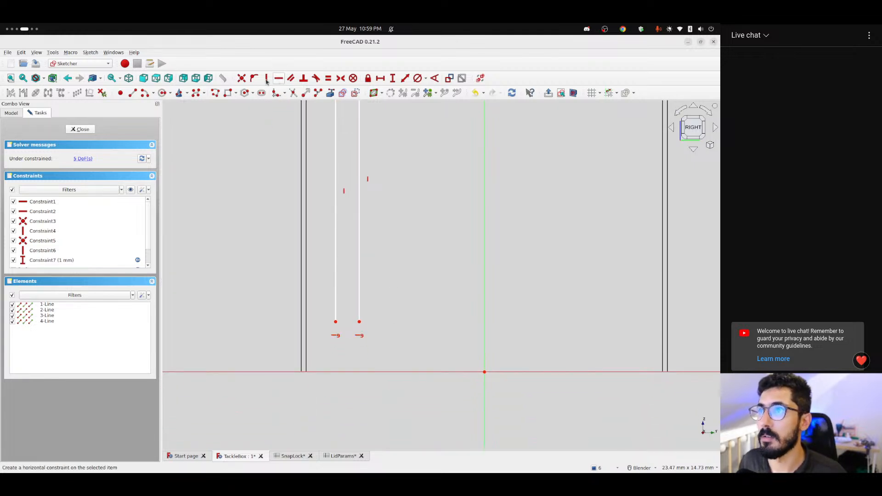
{"action": "left_click", "coordinate": [132, 94]}
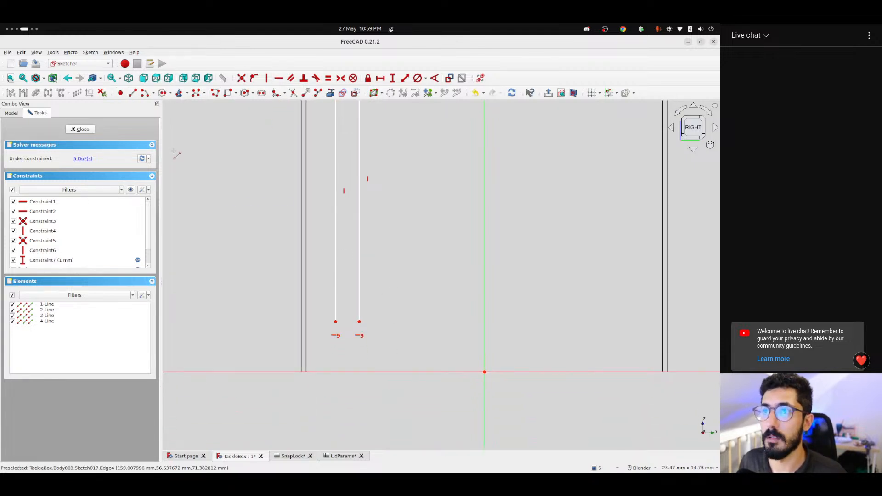
{"action": "left_click", "coordinate": [335, 322]}
{"action": "left_click", "coordinate": [360, 322]}
{"action": "right_click", "coordinate": [385, 288]}
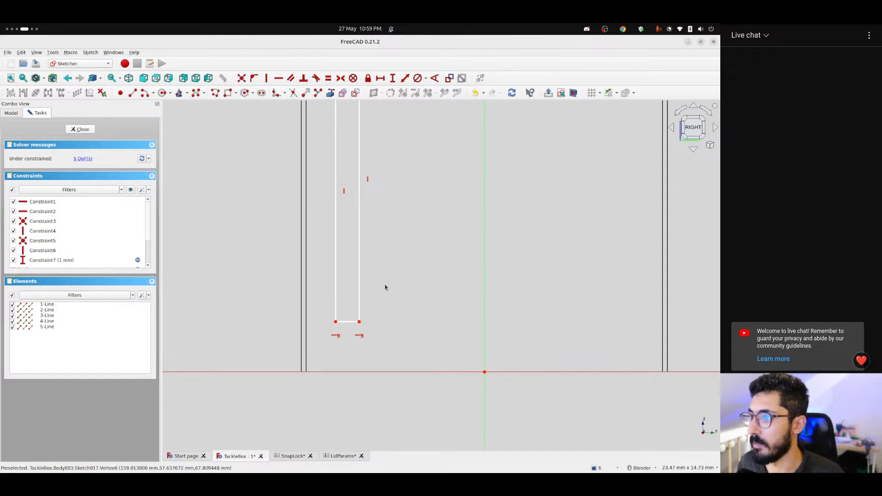
{"action": "scroll", "coordinate": [371, 269], "scroll_direction": "down", "scroll_amount": 5}
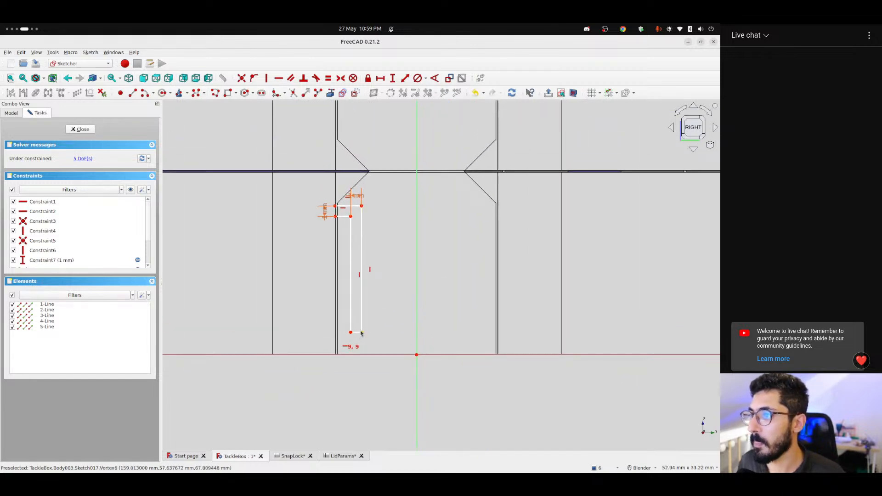
{"action": "mouse_move", "coordinate": [361, 333]}
{"action": "left_mouse_down"}
{"action": "mouse_move", "coordinate": [374, 353]}
{"action": "mouse_move", "coordinate": [351, 353]}
{"action": "mouse_move", "coordinate": [384, 343]}
{"action": "mouse_move", "coordinate": [367, 340]}
{"action": "mouse_move", "coordinate": [373, 354]}
{"action": "left_mouse_up"}
Move the upper horizontal line's outer end to the notch's inner edge and constrain the two horizontal lines' outer ends to be vertically aligned
{"action": "scroll", "coordinate": [340, 195], "scroll_direction": "up", "scroll_amount": 6}
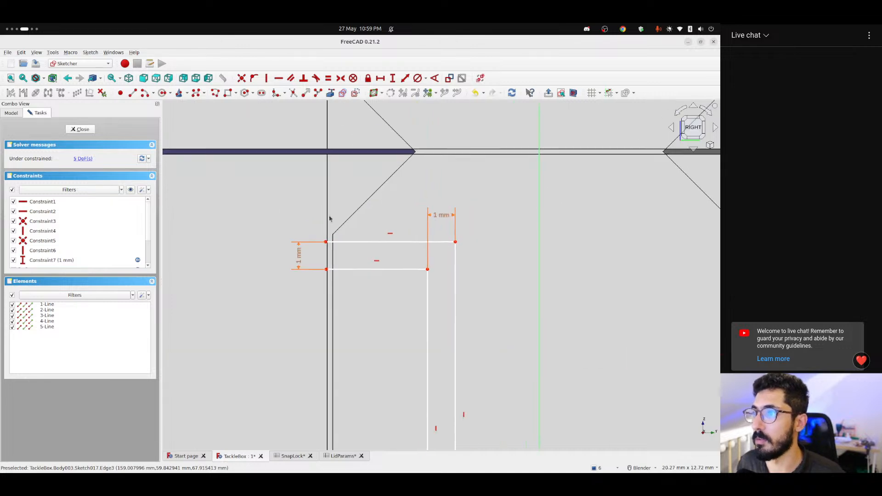
{"action": "left_click_drag", "start_coordinate": [326, 242], "coordinate": [335, 242]}
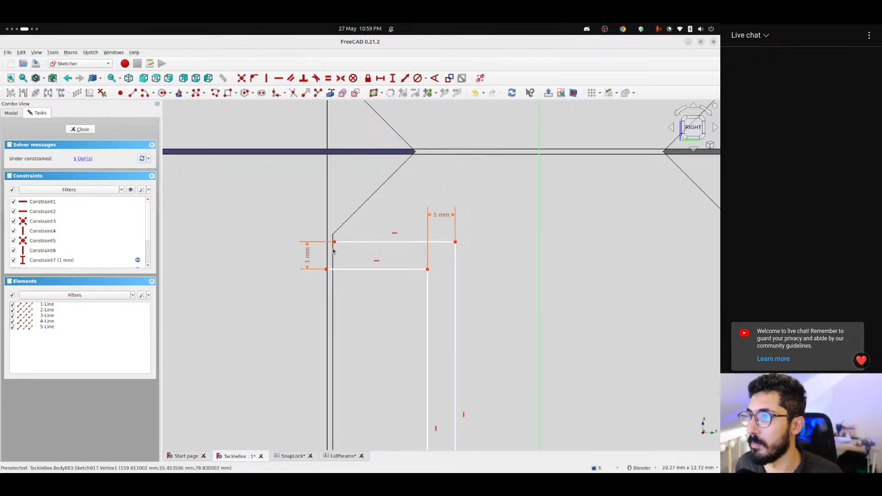
{"action": "left_click", "coordinate": [334, 242]}
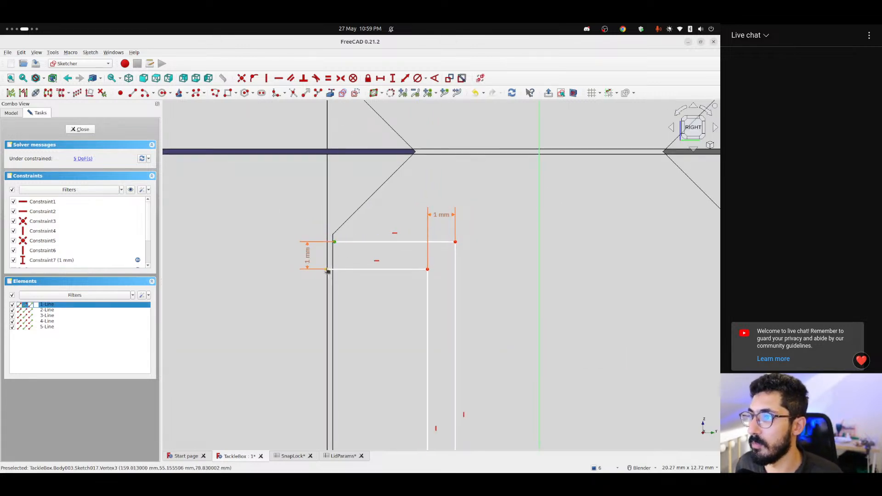
{"action": "left_click", "coordinate": [326, 270]}
{"action": "key", "text": "v"}
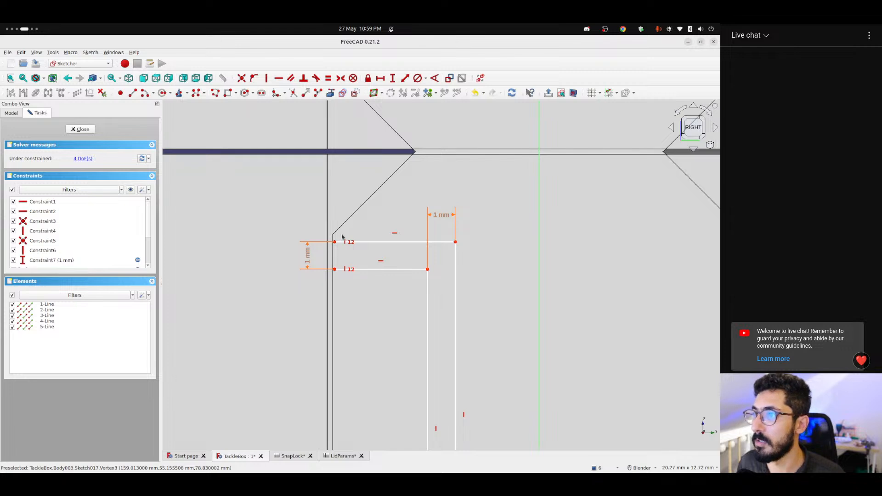
Shift the aligned outer ends out to the lock's outer edge, join them with a short line, and nudge the cutout slightly upward
{"action": "scroll", "coordinate": [338, 241], "scroll_direction": "up", "scroll_amount": 2}
{"action": "left_click_drag", "start_coordinate": [330, 247], "coordinate": [320, 247]}
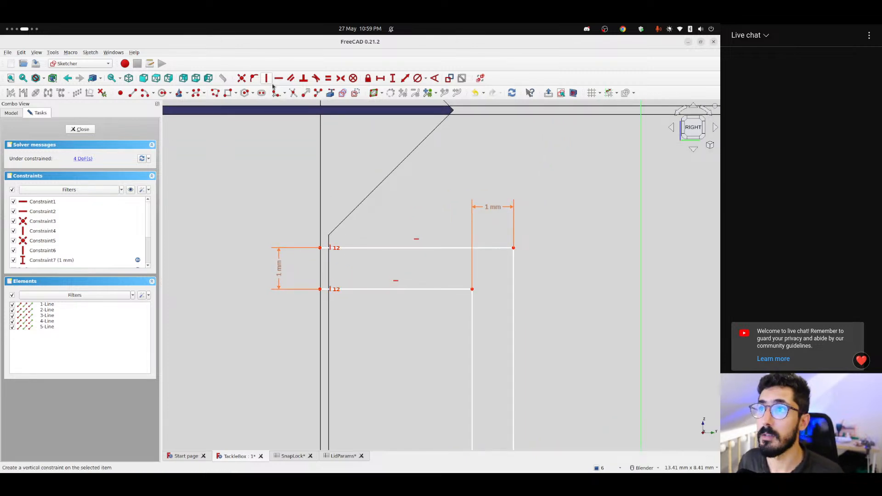
{"action": "left_click", "coordinate": [132, 93]}
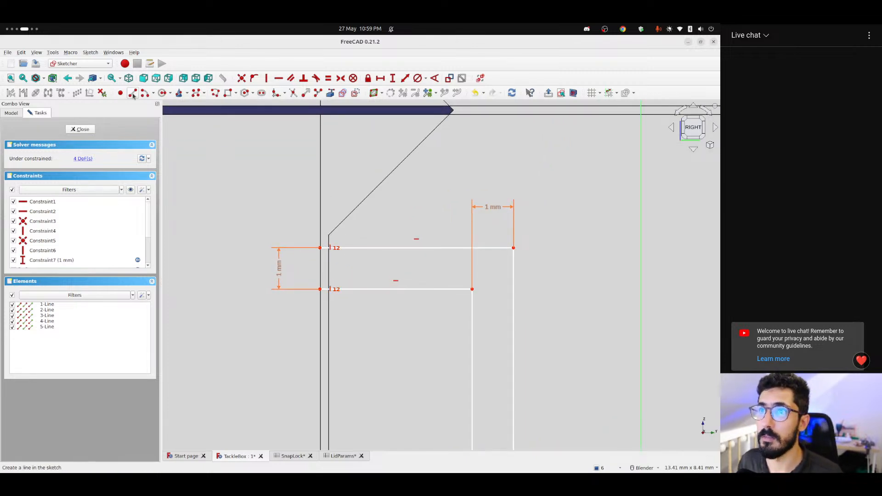
{"action": "left_click", "coordinate": [321, 248]}
{"action": "left_click", "coordinate": [320, 289]}
{"action": "scroll", "coordinate": [373, 261], "scroll_direction": "down", "scroll_amount": 4}
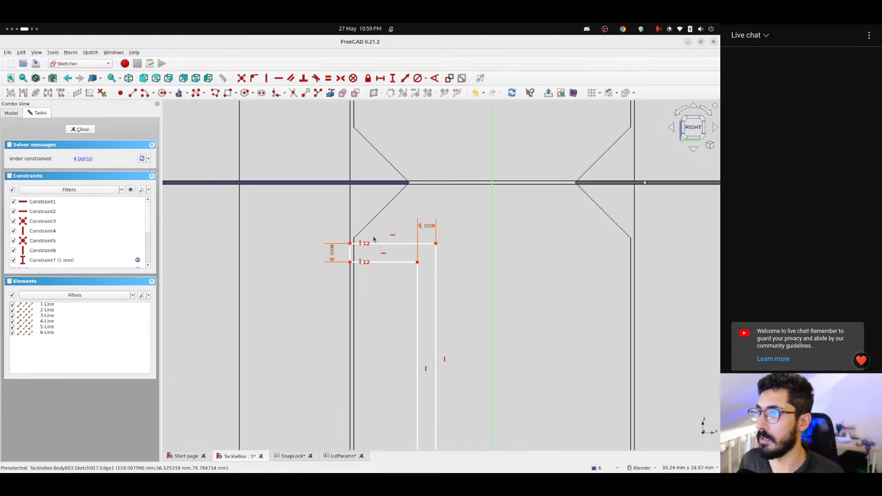
{"action": "left_click_drag", "start_coordinate": [356, 244], "coordinate": [376, 242]}
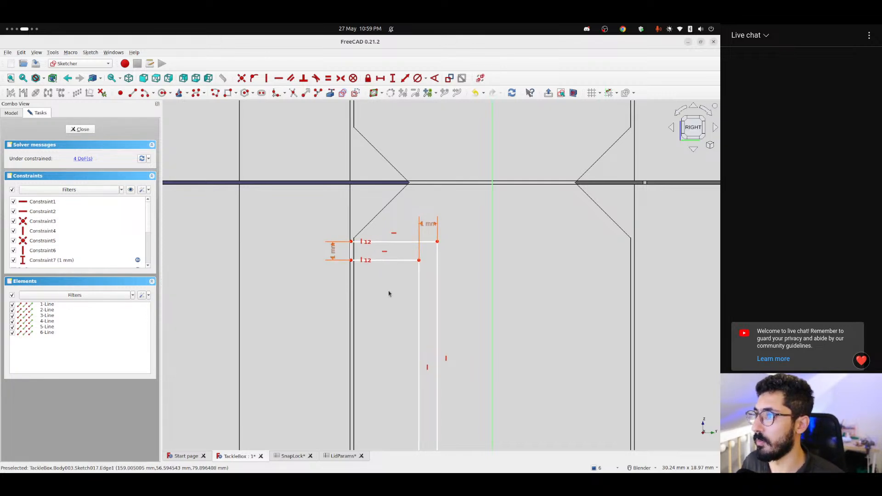
Constrain the horizontal distance from the lower horizontal line's outer end to the origin to <<SnapLock>>.width / 2
{"action": "scroll", "coordinate": [388, 293], "scroll_direction": "down", "scroll_amount": 2}
{"action": "middle_click_drag", "start_coordinate": [378, 311], "coordinate": [328, 247], "text": "shift"}
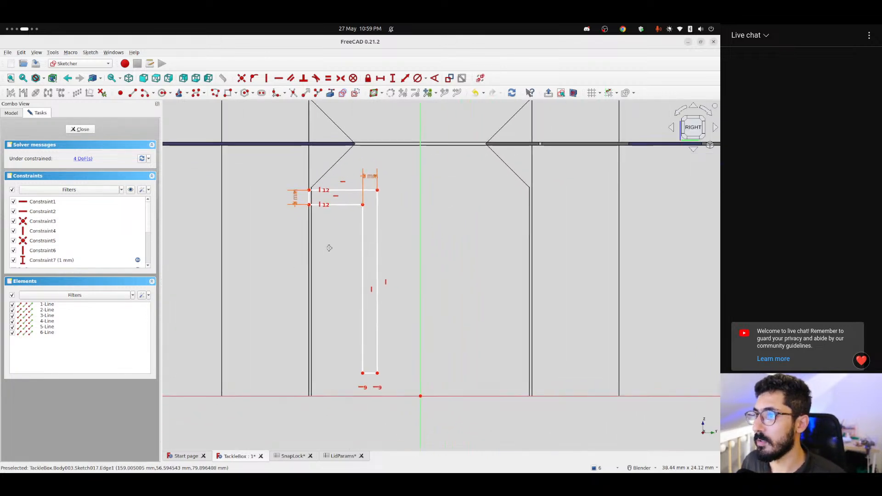
{"action": "left_click", "coordinate": [309, 205]}
{"action": "left_click", "coordinate": [419, 398]}
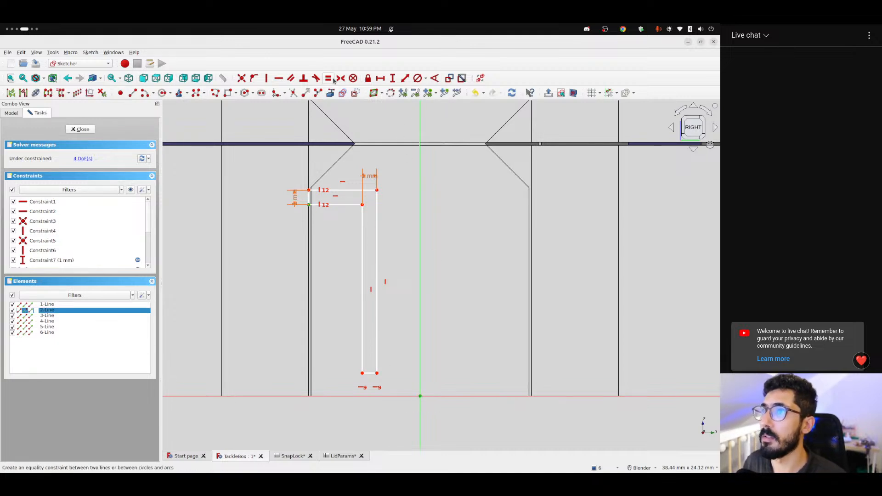
{"action": "left_click", "coordinate": [380, 79]}
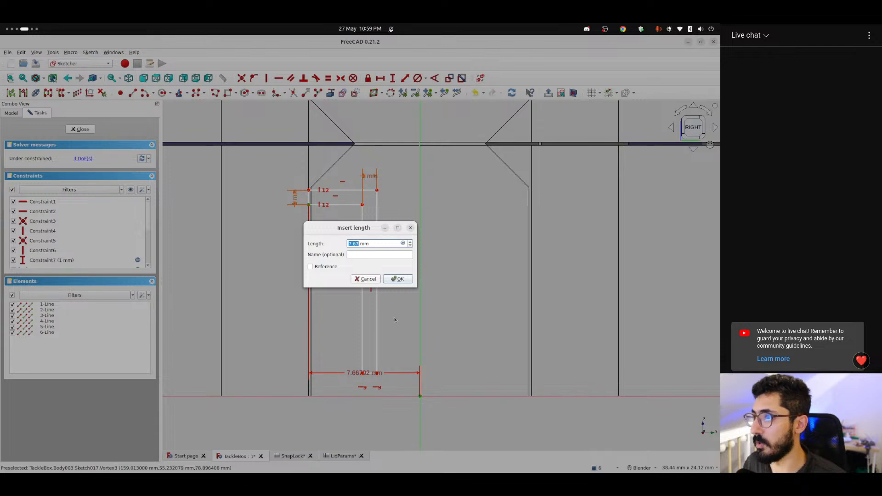
{"action": "left_click", "coordinate": [403, 243]}
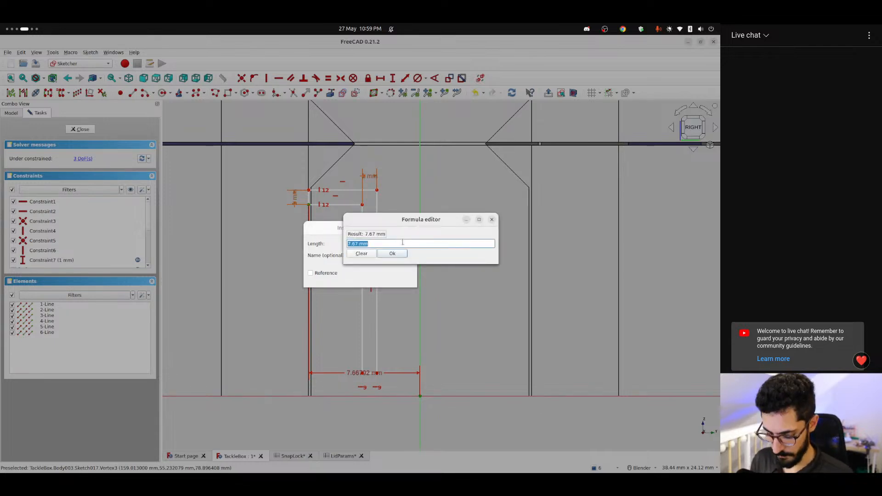
{"action": "type", "text": "<<"}
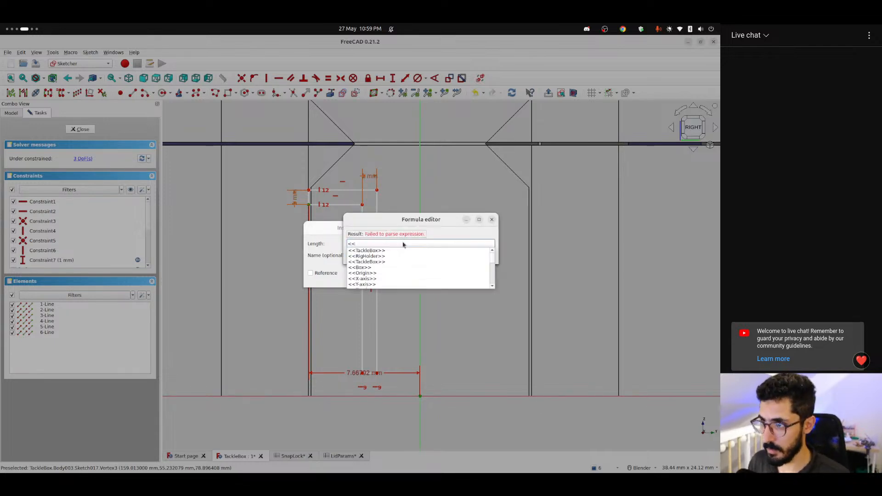
{"action": "type", "text": "SnapLock>>."}
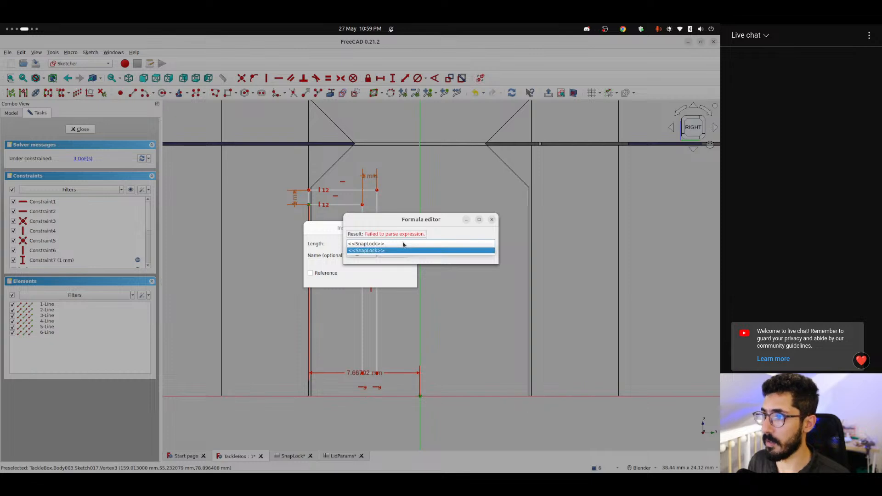
{"action": "type", "text": "wid"}
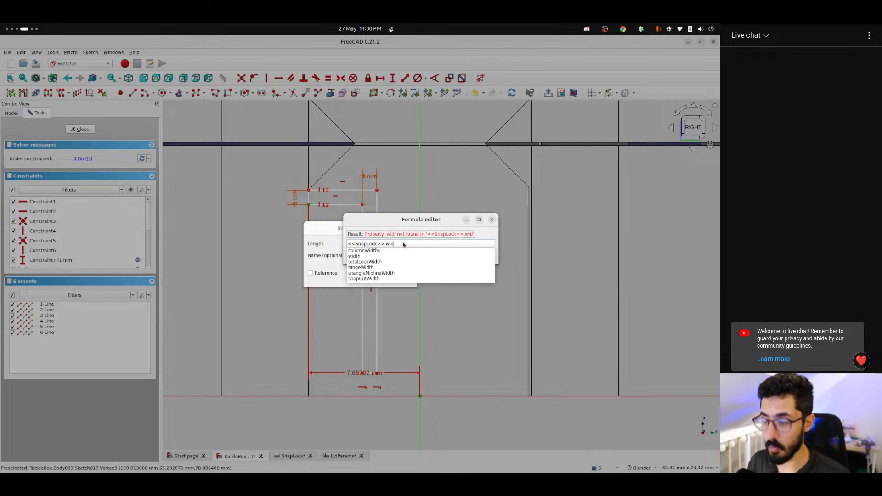
{"action": "type", "text": "th /2"}
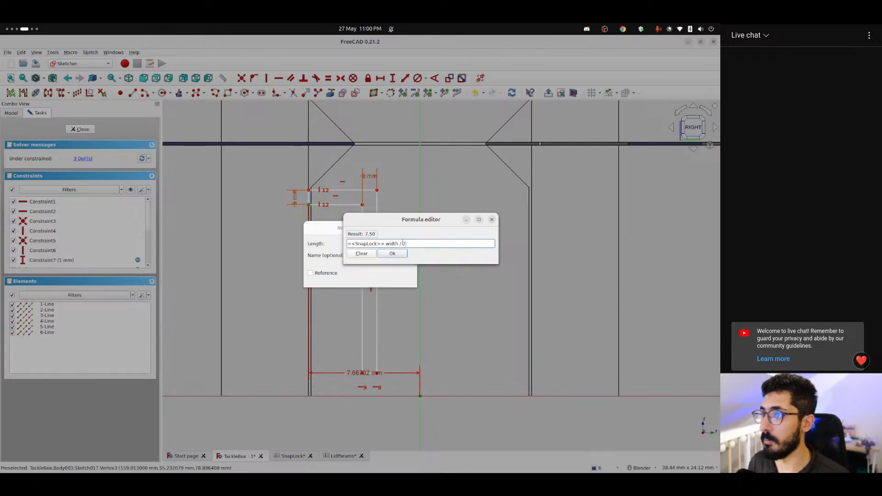
{"action": "key", "text": "Return"}
{"action": "left_click", "coordinate": [397, 281]}
{"action": "scroll", "coordinate": [317, 202], "scroll_direction": "up", "scroll_amount": 8}
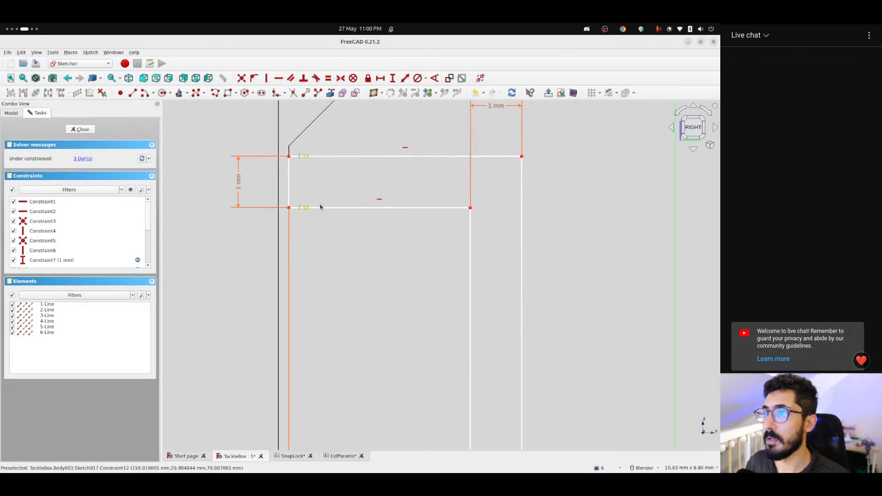
{"action": "scroll", "coordinate": [394, 327], "scroll_direction": "down", "scroll_amount": 6}
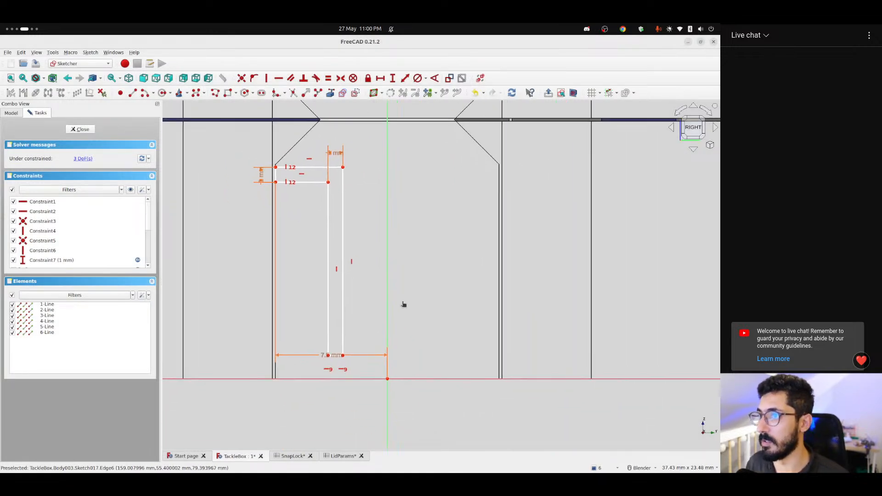
Place the half-width dimension below the horizontal axis and change its formula to <<SnapLock>>.width / 2 + <<SnapLock>>.tolerance
{"action": "left_click_drag", "start_coordinate": [331, 354], "coordinate": [240, 395]}
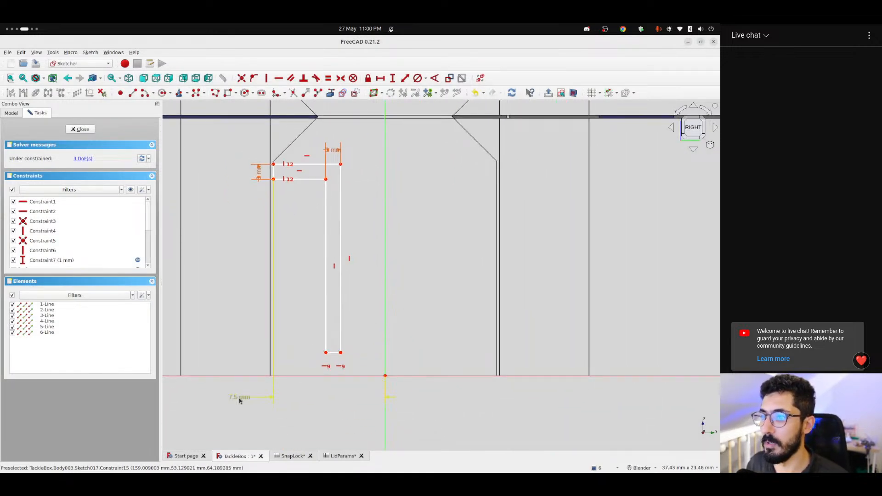
{"action": "double_click", "coordinate": [240, 396]}
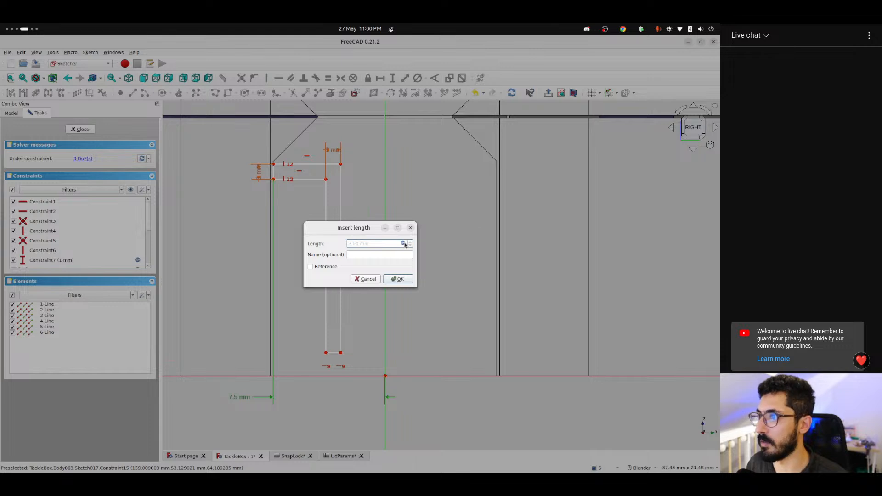
{"action": "left_click", "coordinate": [403, 243]}
{"action": "left_click", "coordinate": [404, 243]}
{"action": "type", "text": "+ "}
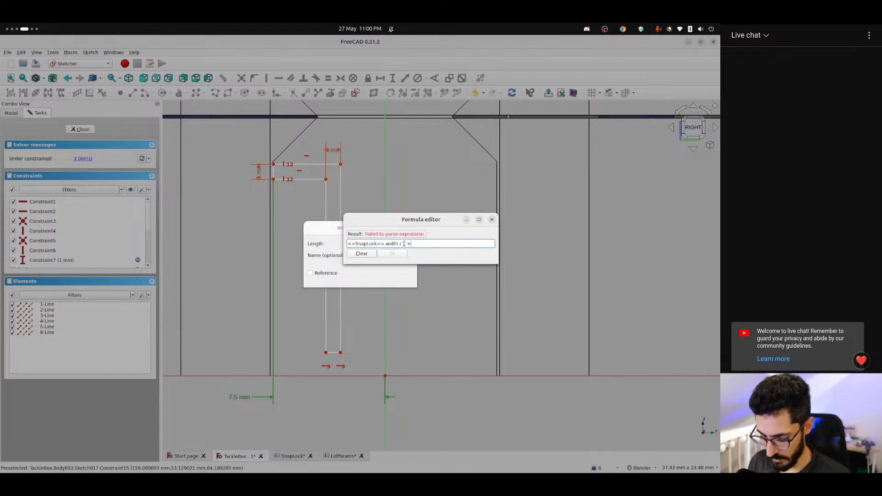
{"action": "type", "text": "<<SnapLock>>."}
{"action": "key", "text": "Down"}
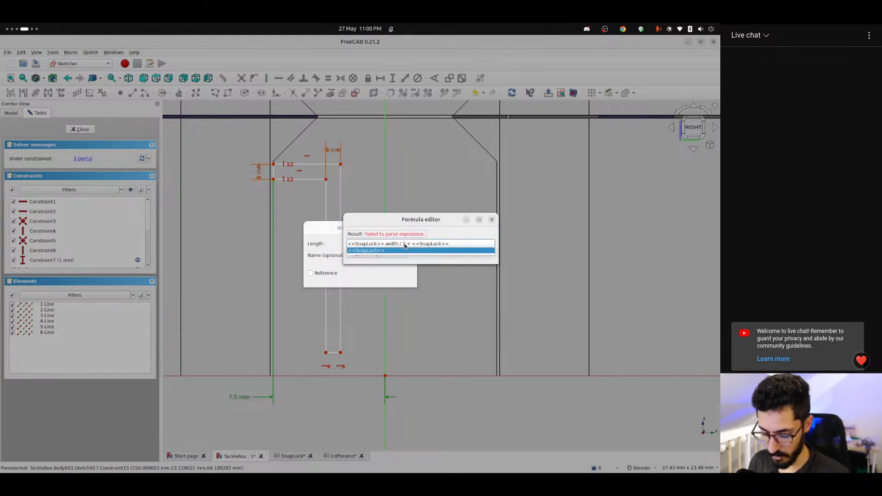
{"action": "type", "text": "tolerance"}
{"action": "key", "text": "Return"}
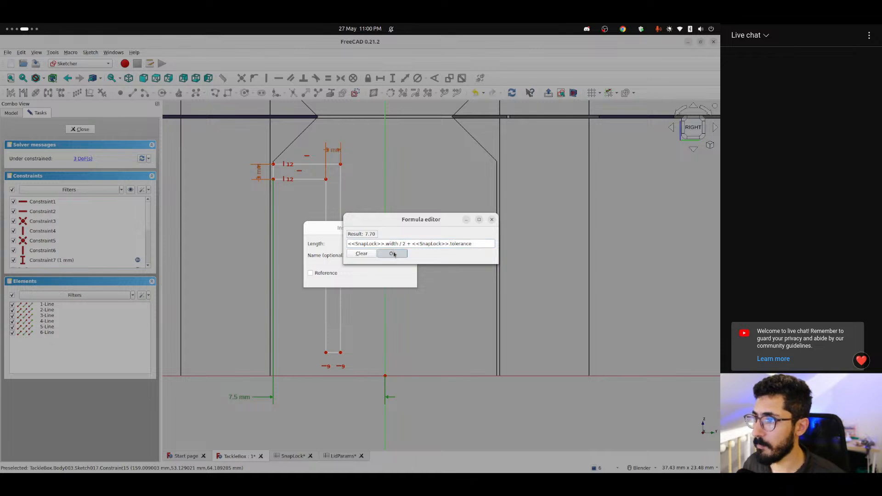
{"action": "left_click", "coordinate": [393, 254]}
{"action": "left_click", "coordinate": [400, 282]}
Move the cutout's upper horizontal line slightly down, away from the lower corner of the left notch
{"action": "scroll", "coordinate": [275, 181], "scroll_direction": "up", "scroll_amount": 5}
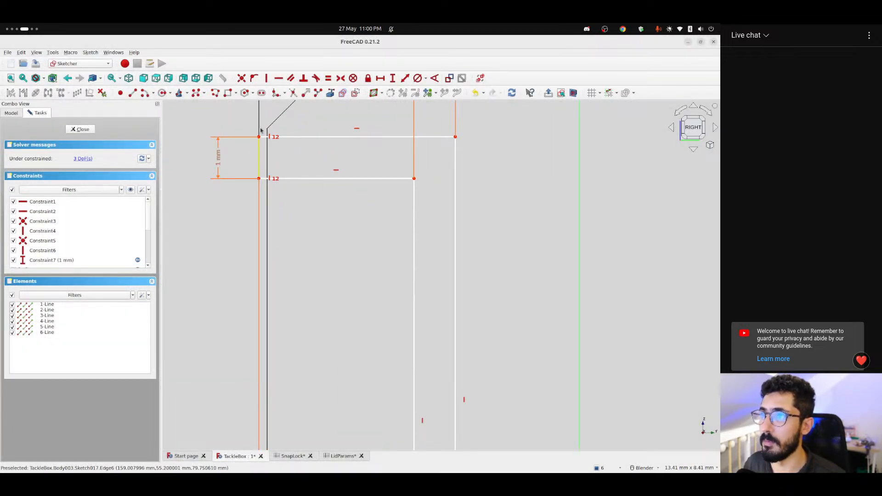
{"action": "scroll", "coordinate": [264, 160], "scroll_direction": "up", "scroll_amount": 2}
{"action": "scroll", "coordinate": [277, 174], "scroll_direction": "down", "scroll_amount": 3}
{"action": "middle_click_drag", "start_coordinate": [310, 189], "coordinate": [327, 310], "text": "shift"}
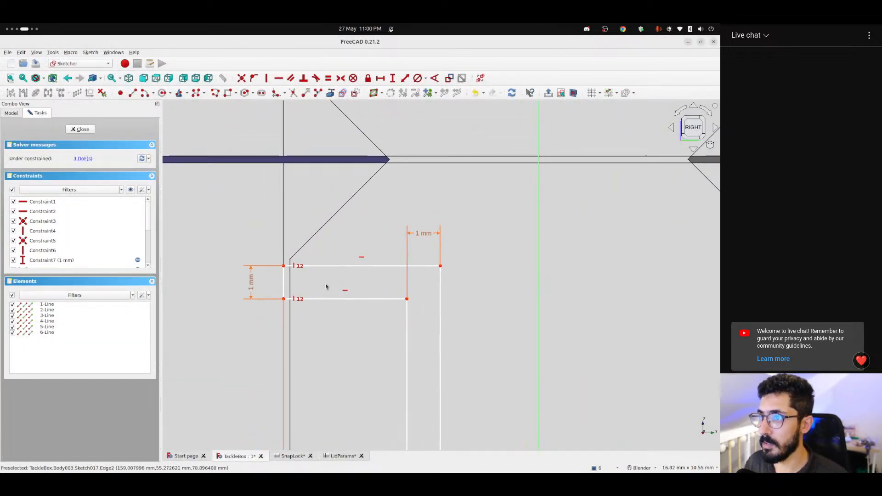
{"action": "mouse_move", "coordinate": [346, 265]}
{"action": "left_mouse_down"}
{"action": "mouse_move", "coordinate": [343, 337]}
{"action": "mouse_move", "coordinate": [339, 291]}
{"action": "mouse_move", "coordinate": [336, 325]}
{"action": "mouse_move", "coordinate": [313, 282]}
{"action": "mouse_move", "coordinate": [313, 295]}
{"action": "mouse_move", "coordinate": [346, 270]}
{"action": "mouse_move", "coordinate": [353, 284]}
{"action": "mouse_move", "coordinate": [355, 276]}
{"action": "left_mouse_up"}
{"action": "scroll", "coordinate": [357, 241], "scroll_direction": "down", "scroll_amount": 3}
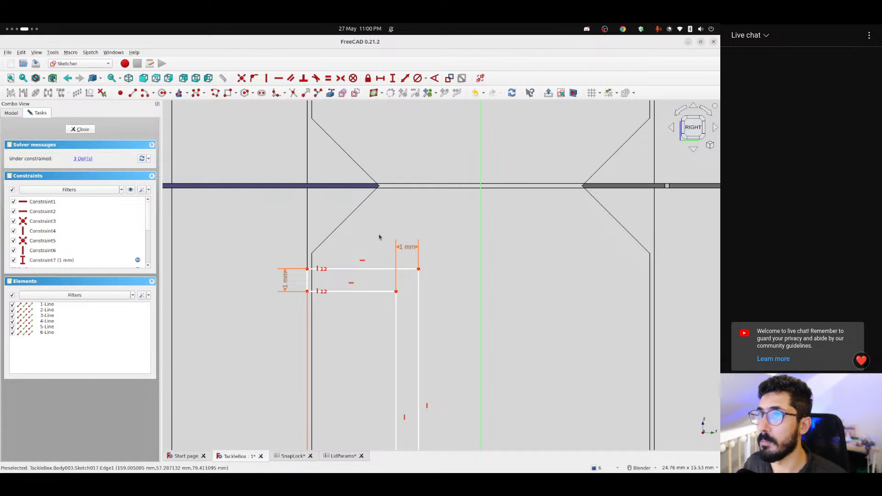
{"action": "scroll", "coordinate": [381, 196], "scroll_direction": "up", "scroll_amount": 2}
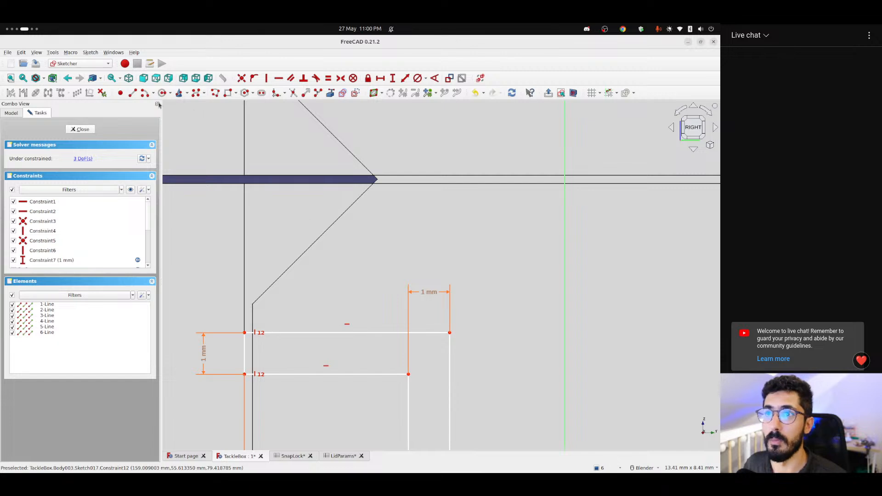
Place a sketch point at the inner tip of the left notch and adjust it onto the vertex
{"action": "left_click", "coordinate": [121, 94]}
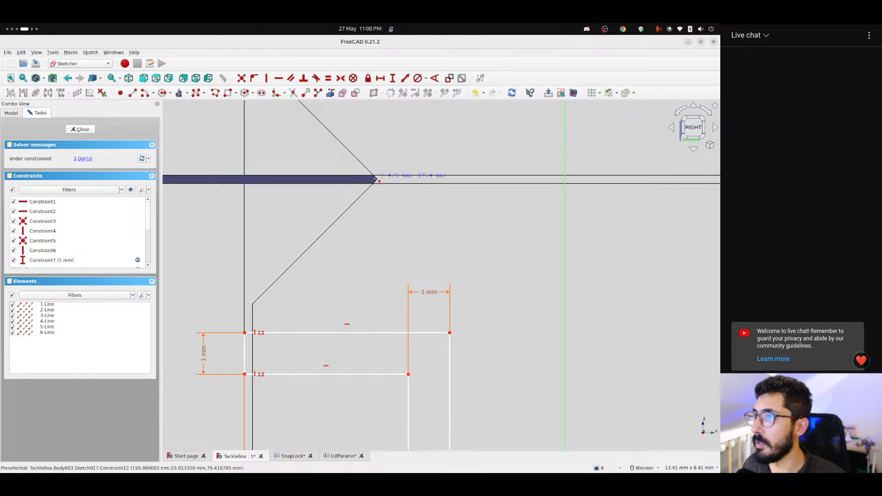
{"action": "left_click", "coordinate": [377, 181]}
{"action": "scroll", "coordinate": [374, 180], "scroll_direction": "up", "scroll_amount": 3}
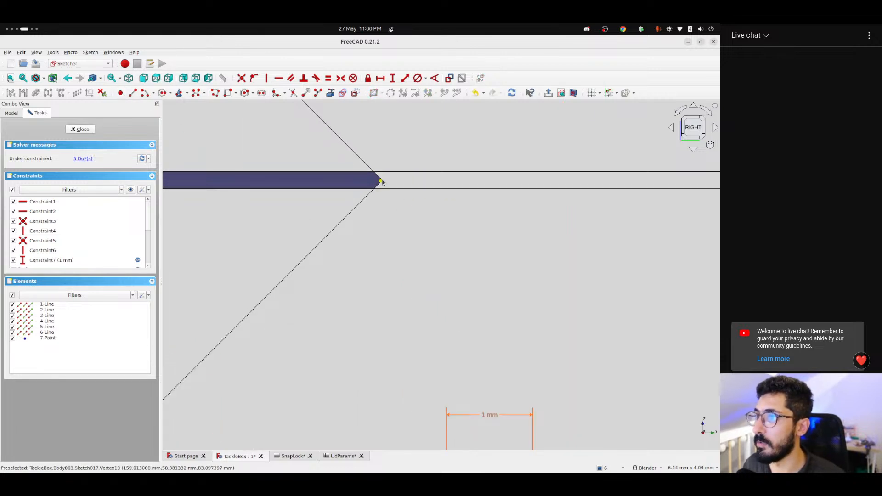
{"action": "left_click_drag", "start_coordinate": [381, 180], "coordinate": [383, 181]}
{"action": "scroll", "coordinate": [430, 206], "scroll_direction": "down", "scroll_amount": 8}
{"action": "middle_click_drag", "start_coordinate": [439, 247], "coordinate": [326, 209], "text": "shift"}
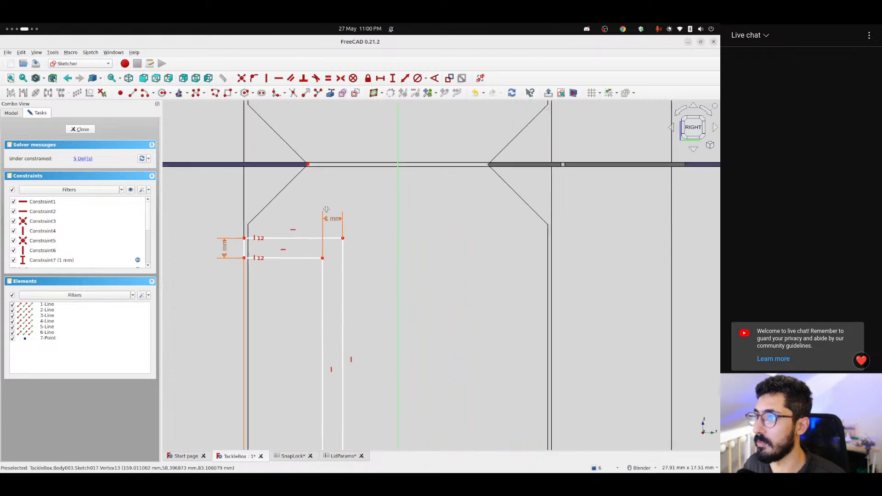
Constrain the vertical distance from the notch-tip point to the origin to <<SnapLock>>.height - <<SnapLock>>.heightInLid - <<TackleBox>>.tolerance / 2
{"action": "scroll", "coordinate": [327, 209], "scroll_direction": "down", "scroll_amount": 2}
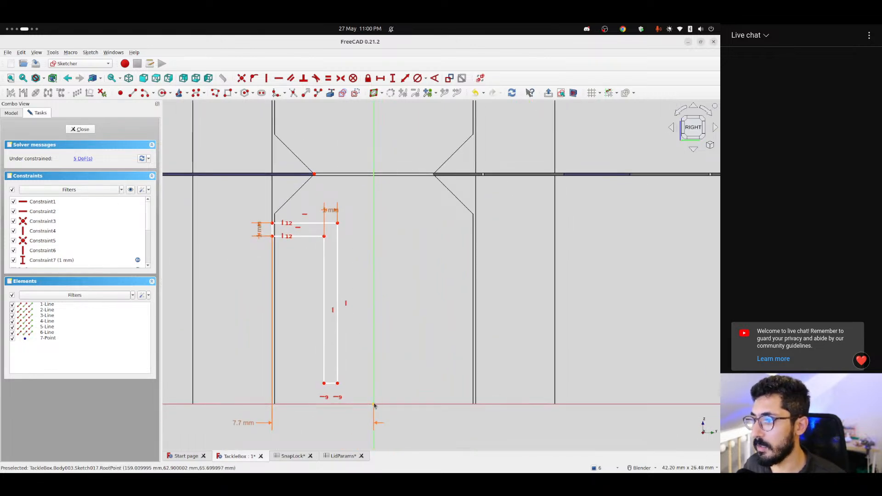
{"action": "left_click", "coordinate": [314, 174]}
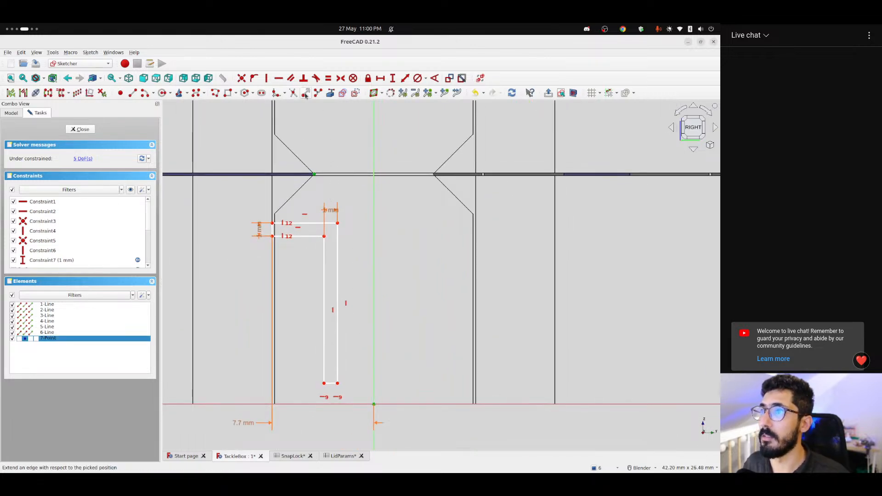
{"action": "left_click", "coordinate": [392, 78]}
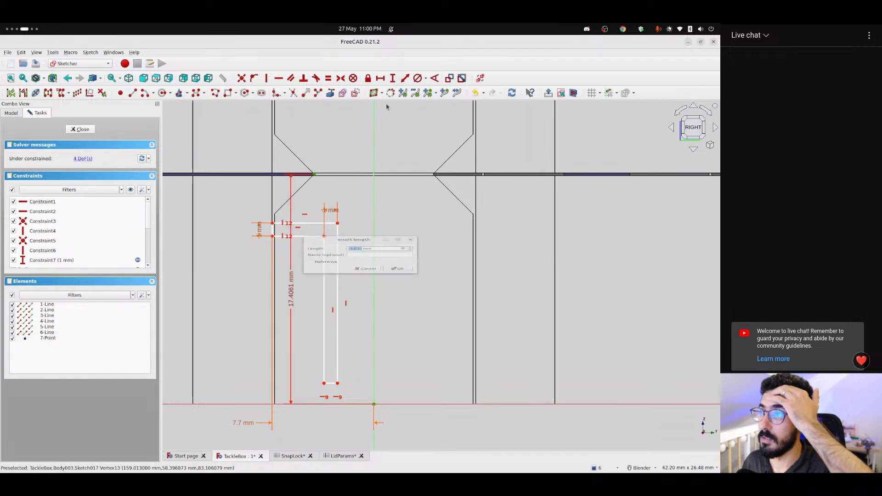
{"action": "left_click", "coordinate": [404, 243]}
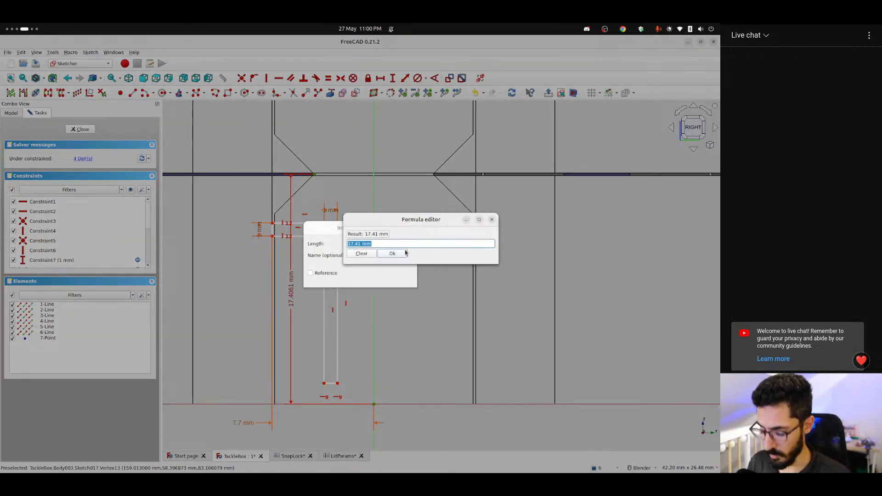
{"action": "type", "text": "<<"}
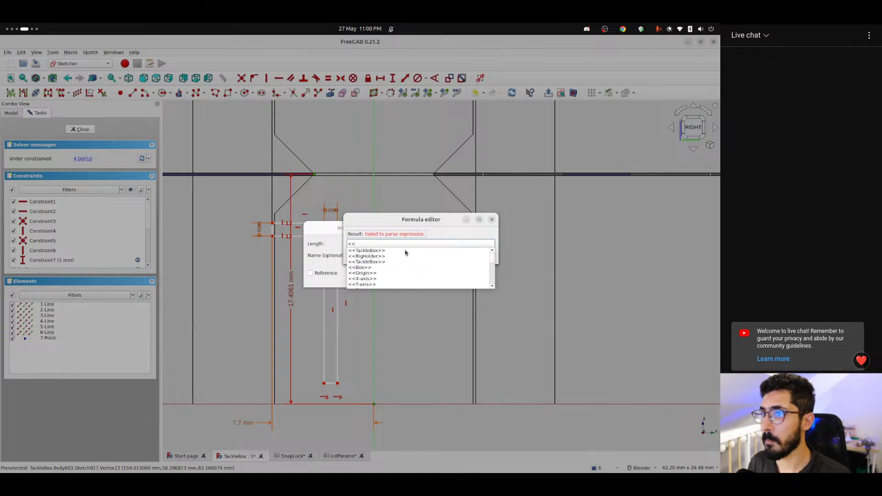
{"action": "type", "text": "S"}
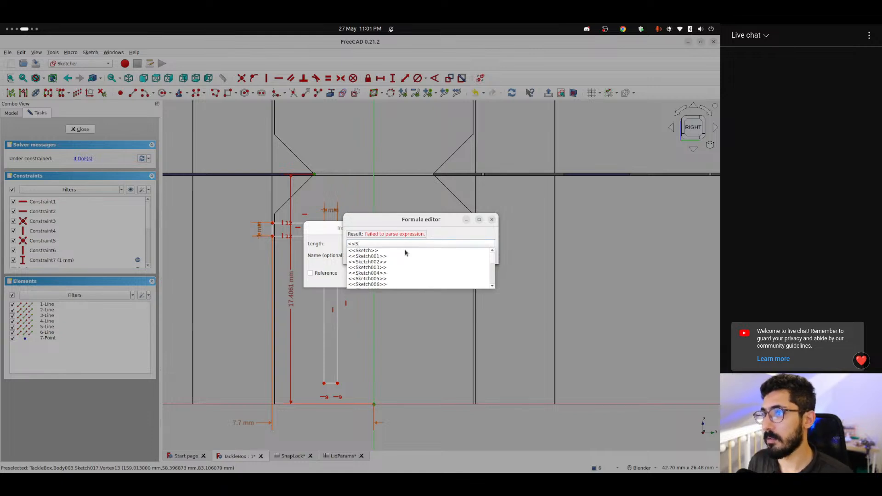
{"action": "type", "text": "napLock>>."}
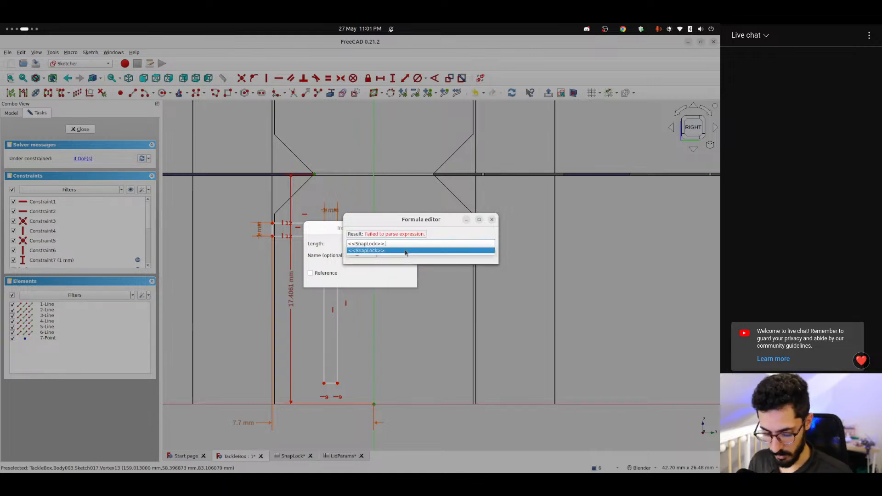
{"action": "type", "text": "height"}
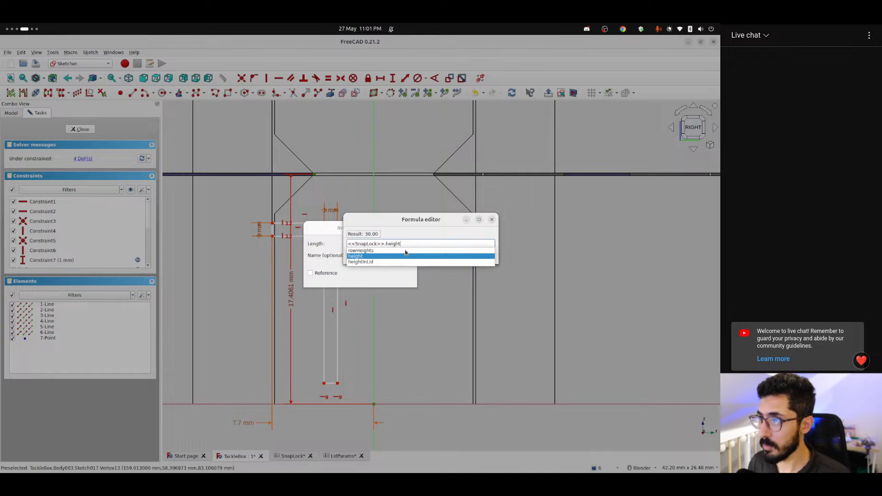
{"action": "type", "text": " - <<SnapLock>>."}
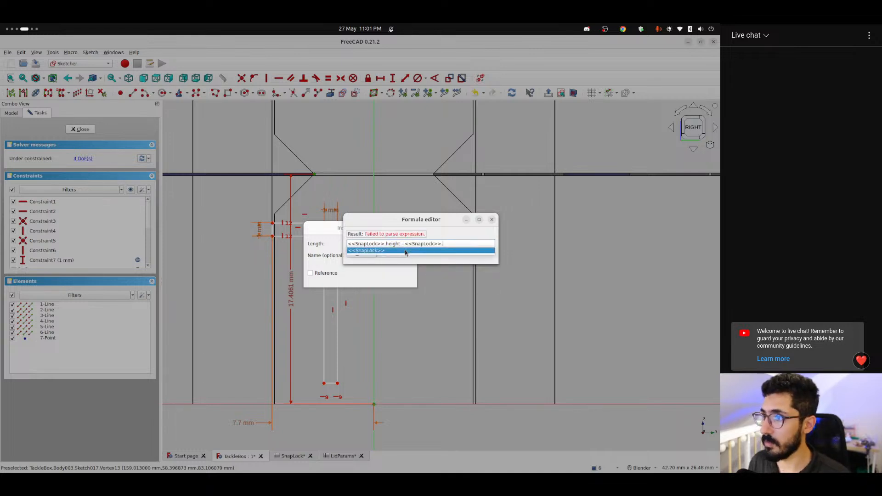
{"action": "type", "text": "heightInLid"}
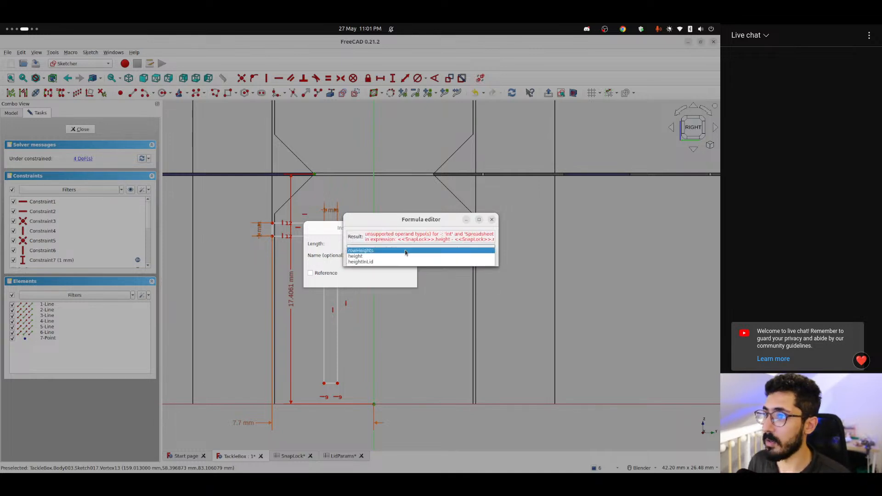
{"action": "type", "text": " - <<sna"}
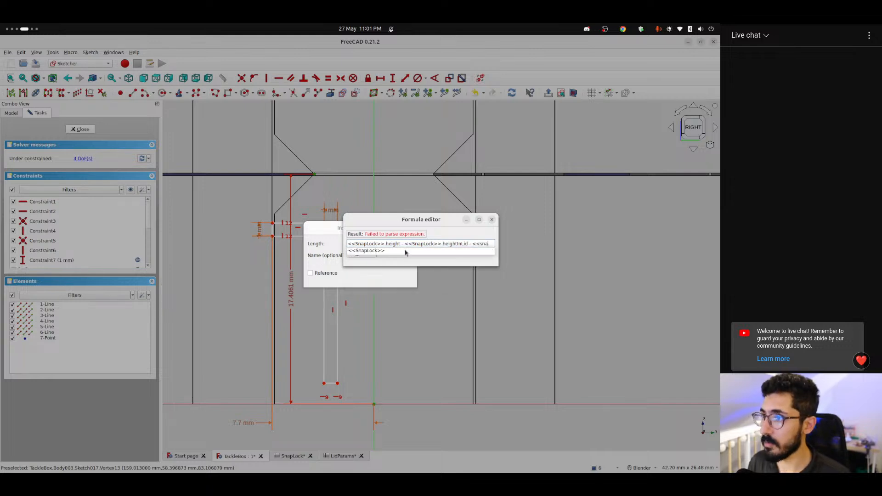
{"action": "left_click", "coordinate": [405, 251]}
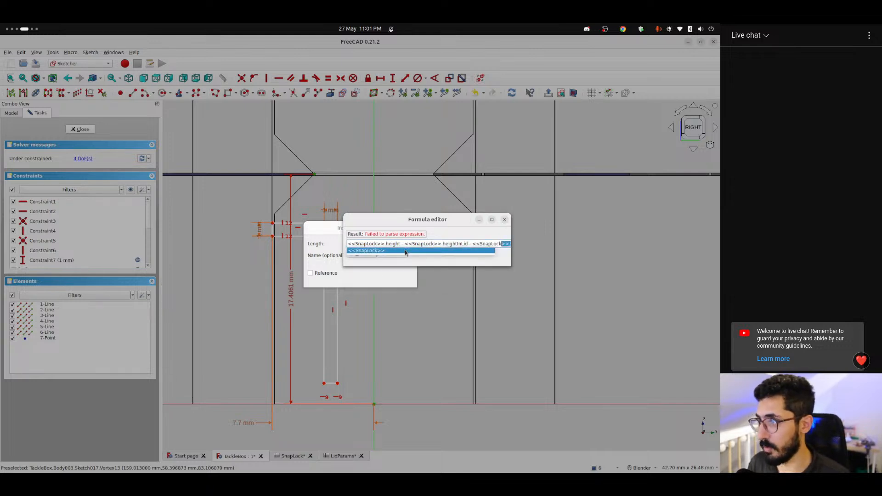
{"action": "key", "text": "BackSpace"}
{"action": "key", "text": "BackSpace"}
{"action": "key", "text": "BackSpace"}
{"action": "key", "text": "BackSpace"}
{"action": "key", "text": "BackSpace"}
{"action": "key", "text": "BackSpace"}
{"action": "key", "text": "BackSpace"}
{"action": "key", "text": "BackSpace"}
{"action": "key", "text": "BackSpace"}
{"action": "type", "text": "t"}
{"action": "left_click", "coordinate": [405, 253]}
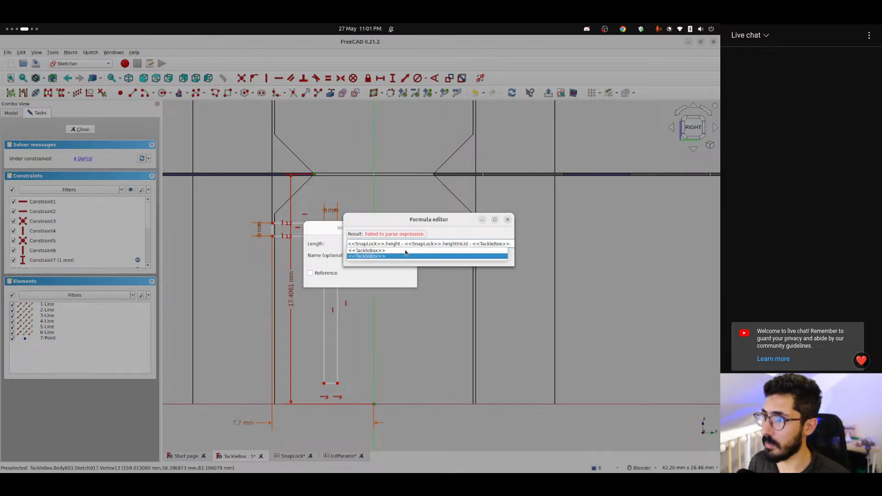
{"action": "type", "text": ".tolerance / 2"}
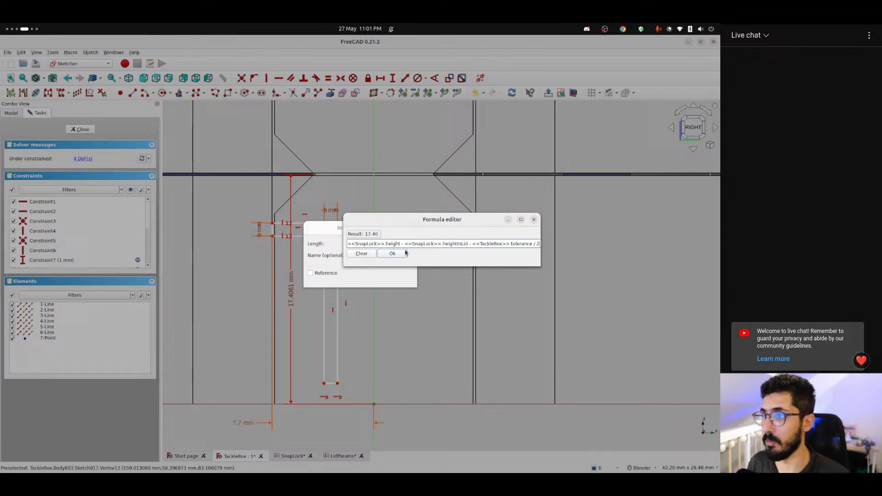
{"action": "left_click", "coordinate": [405, 252]}
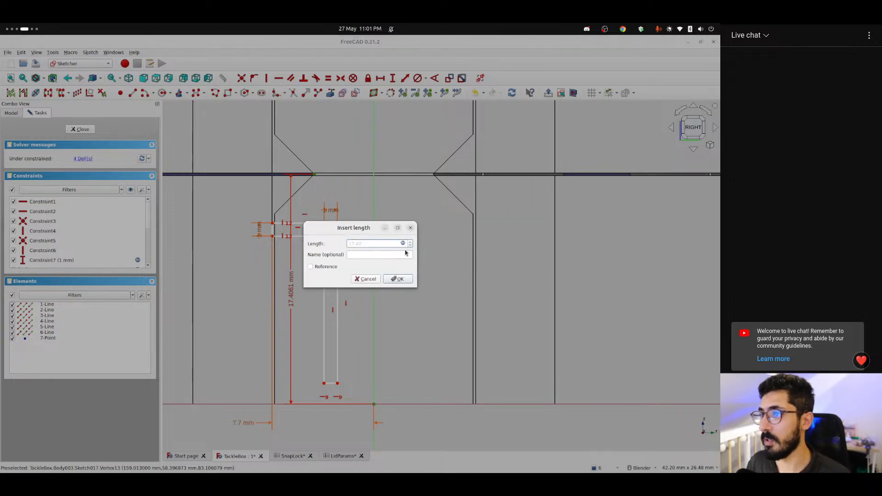
{"action": "left_click", "coordinate": [399, 279]}
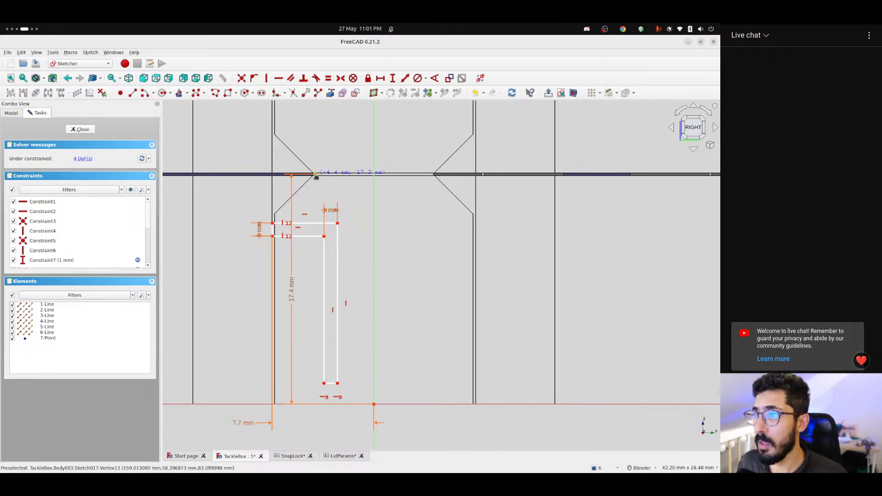
Move the point's vertical dimension label above the left notch, clear of the cutout profile
{"action": "mouse_move", "coordinate": [292, 290]}
{"action": "left_mouse_down"}
{"action": "mouse_move", "coordinate": [365, 133]}
{"action": "mouse_move", "coordinate": [348, 138]}
{"action": "left_mouse_up"}
{"action": "scroll", "coordinate": [316, 165], "scroll_direction": "up", "scroll_amount": 5}
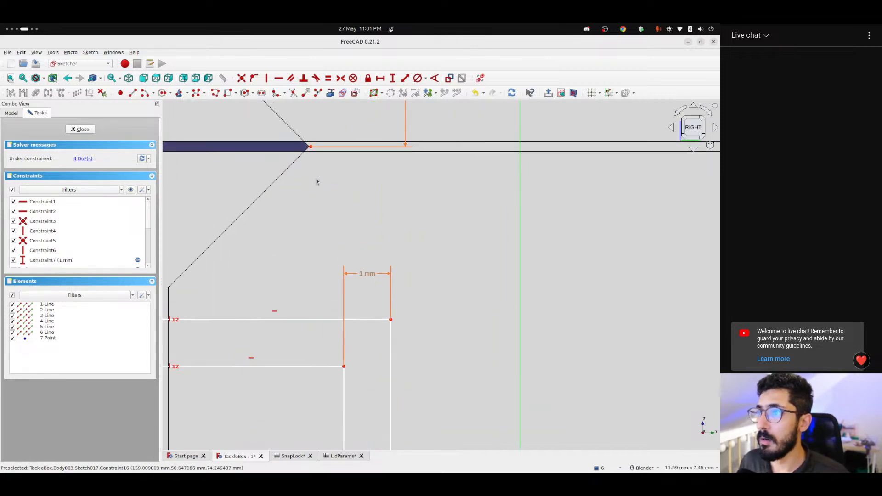
{"action": "middle_click_drag", "start_coordinate": [344, 244], "coordinate": [346, 247], "text": "shift"}
{"action": "left_click_drag", "start_coordinate": [344, 230], "coordinate": [341, 235]}
{"action": "scroll", "coordinate": [353, 233], "scroll_direction": "down", "scroll_amount": 5}
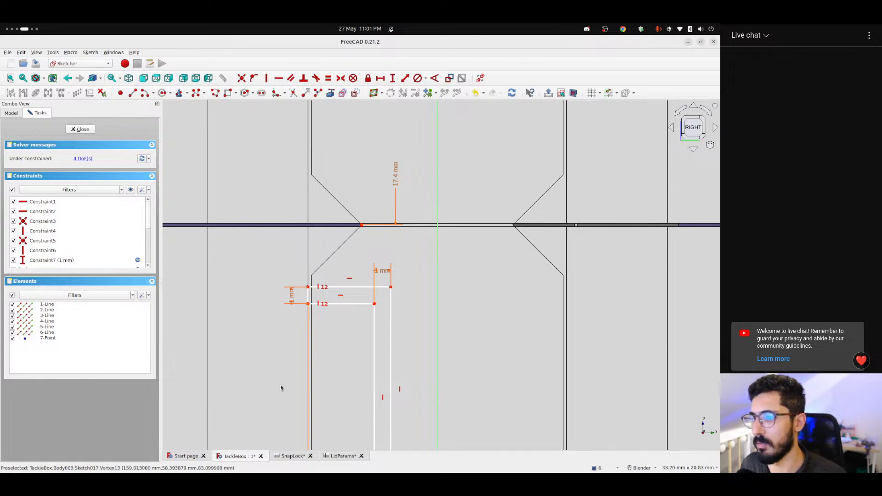
Look up the triangleMidlineWidth parameter in the SnapLock spreadsheet
{"action": "left_click", "coordinate": [290, 456]}
{"action": "left_click", "coordinate": [202, 179]}
{"action": "scroll", "coordinate": [212, 216], "scroll_direction": "up", "scroll_amount": 3}
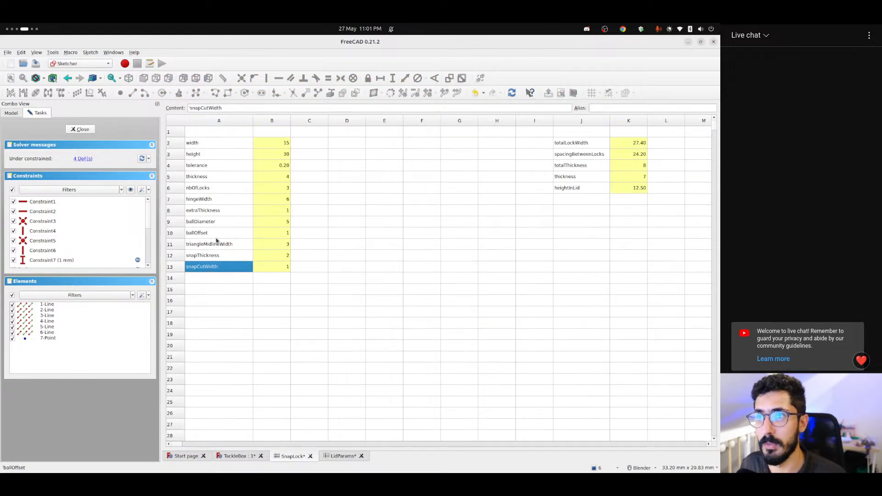
{"action": "left_click", "coordinate": [218, 246]}
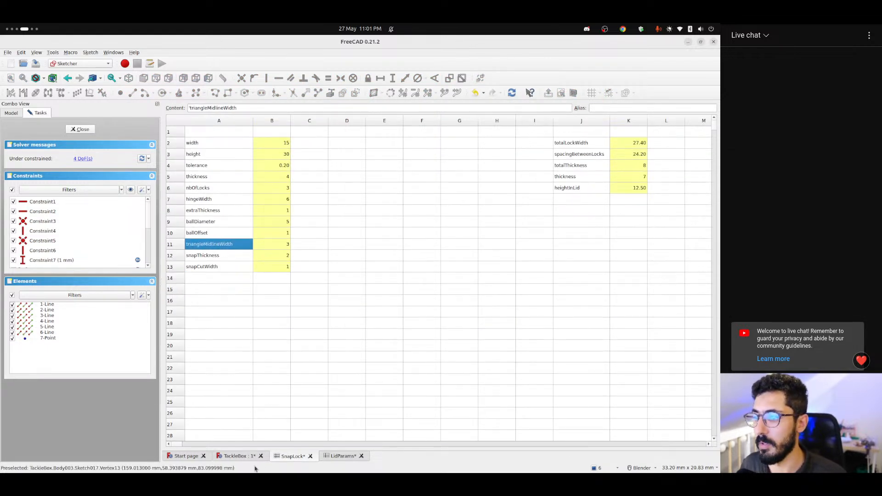
Constrain the horizontal distance between the notch-tip point and the cutout's upper outer corner to <<SnapLock>>.triangleMidlineWidth + <<SnapLock>>.tolerance
{"action": "left_click", "coordinate": [241, 456]}
{"action": "scroll", "coordinate": [342, 239], "scroll_direction": "up", "scroll_amount": 3}
{"action": "middle_click_drag", "start_coordinate": [366, 217], "coordinate": [373, 286], "text": "shift"}
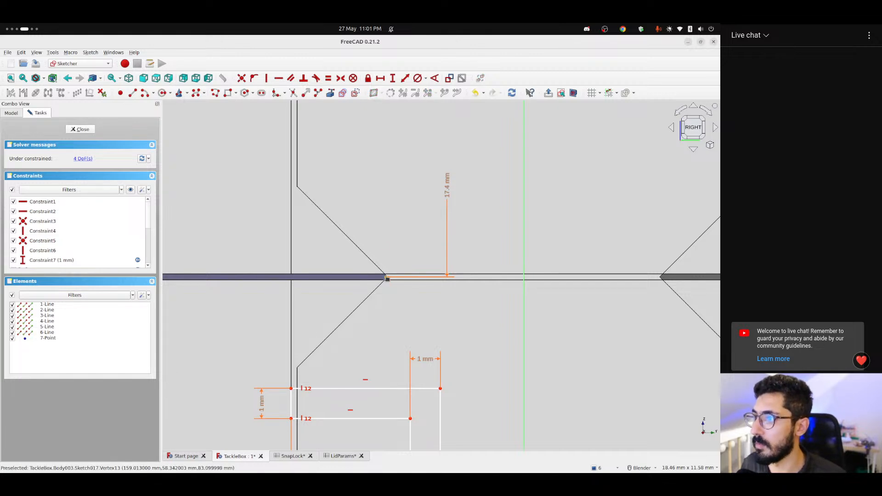
{"action": "left_click", "coordinate": [386, 277]}
{"action": "left_click", "coordinate": [292, 388]}
{"action": "key", "text": "i"}
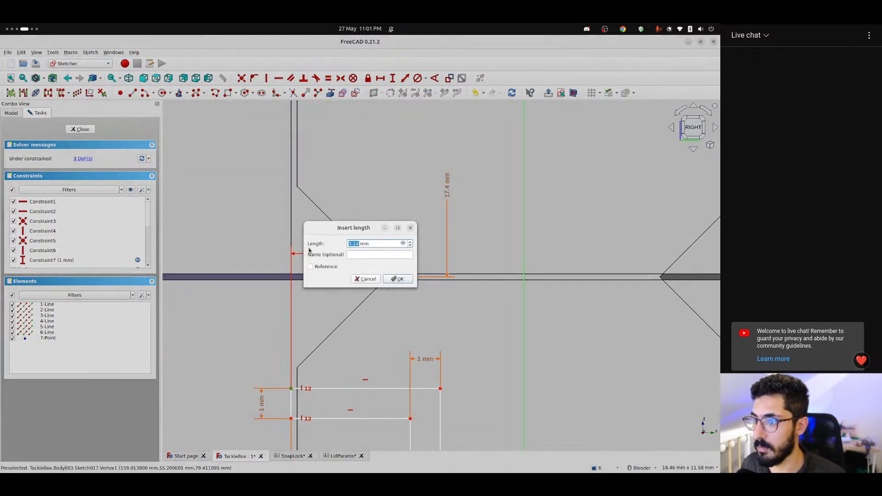
{"action": "left_click", "coordinate": [403, 244]}
{"action": "type", "text": "<"}
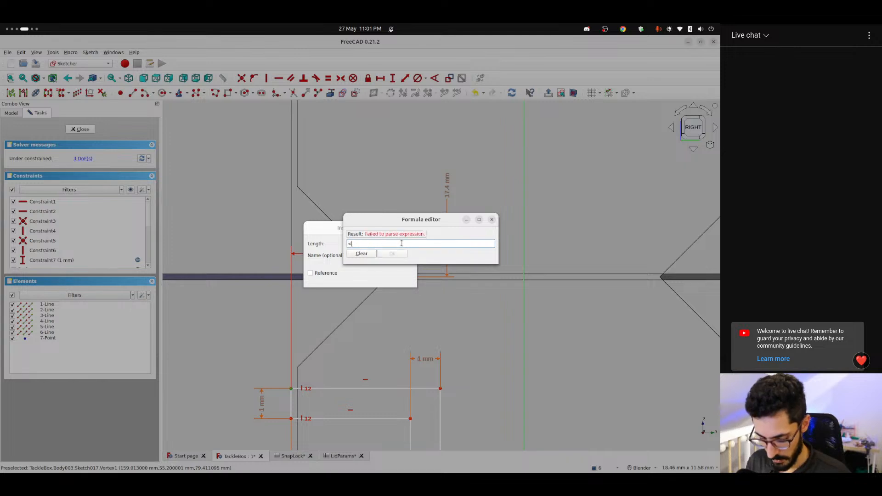
{"action": "type", "text": "<SnapLock>>."}
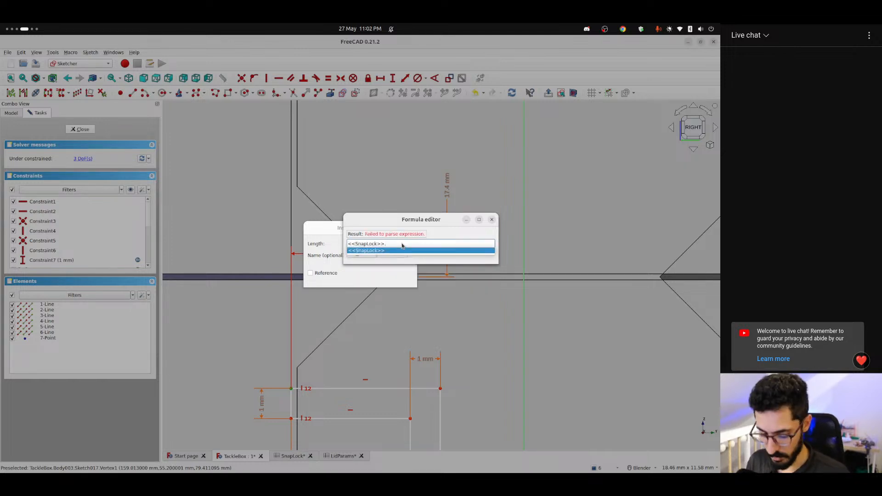
{"action": "type", "text": "mid"}
{"action": "key", "text": "Down"}
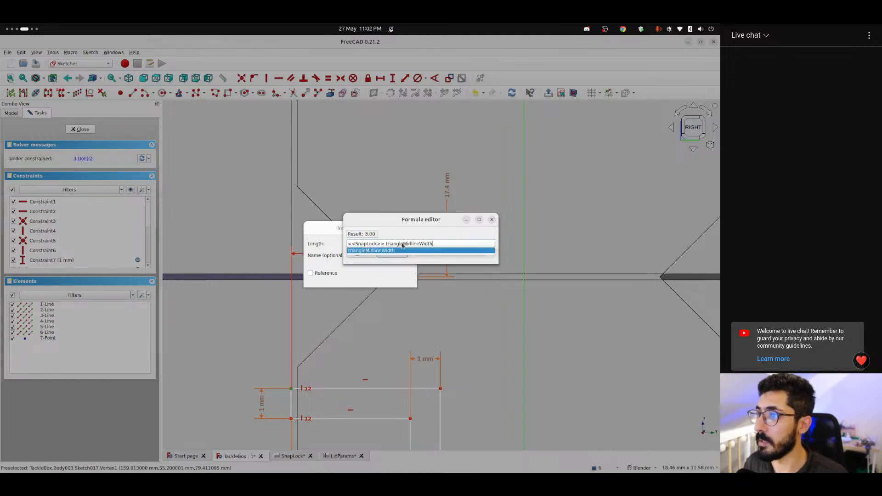
{"action": "key", "text": "Return"}
{"action": "type", "text": "+ <<S"}
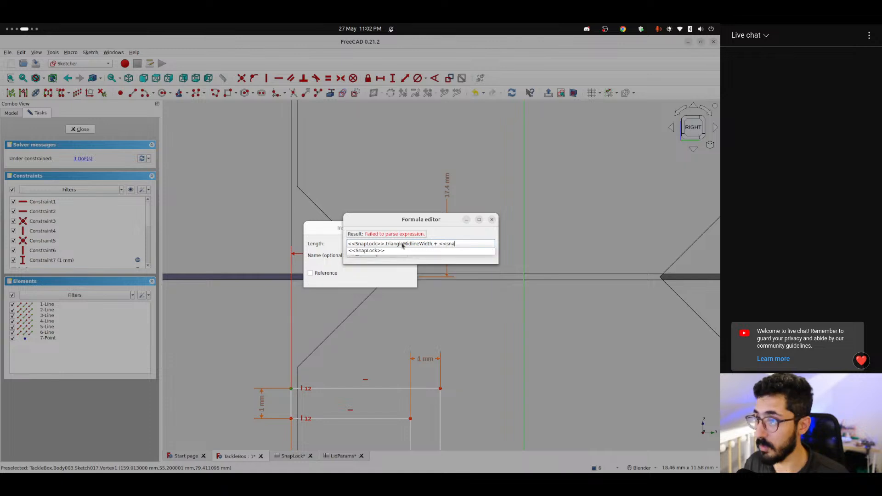
{"action": "key", "text": "Down"}
{"action": "key", "text": "Return"}
{"action": "type", "text": "tole"}
{"action": "key", "text": "Down"}
{"action": "key", "text": "Return"}
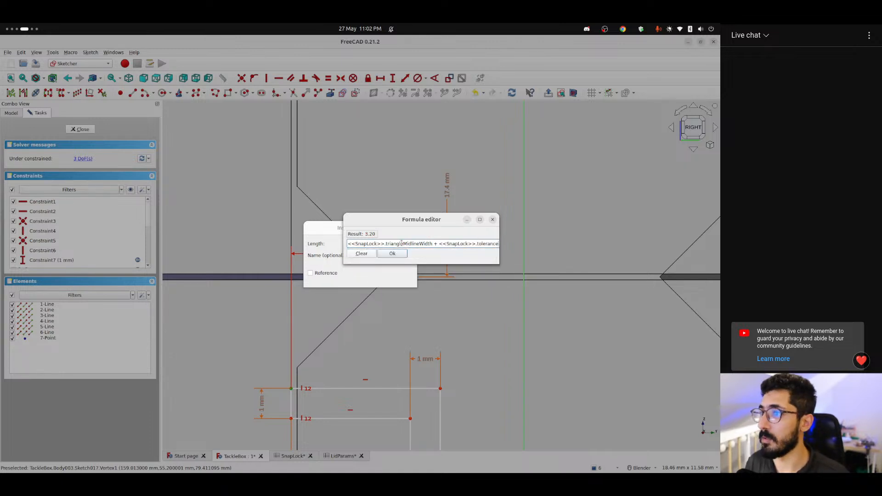
{"action": "key", "text": "Return"}
{"action": "key", "text": "Return"}
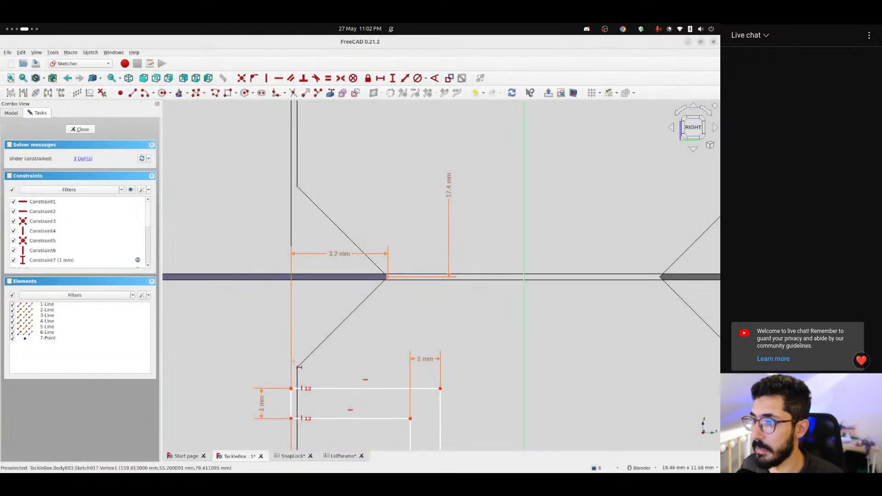
Draw a slanted line from the notch-tip point to the left notch's lower corner and adjust it along the notch edge
{"action": "scroll", "coordinate": [387, 277], "scroll_direction": "up", "scroll_amount": 5}
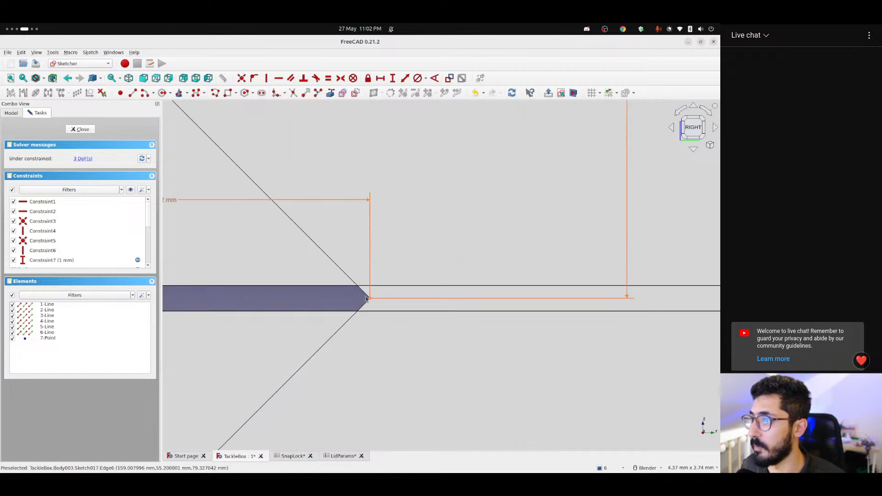
{"action": "scroll", "coordinate": [404, 275], "scroll_direction": "down", "scroll_amount": 6}
{"action": "middle_click_drag", "start_coordinate": [376, 325], "coordinate": [385, 260], "text": "shift"}
{"action": "scroll", "coordinate": [385, 254], "scroll_direction": "up", "scroll_amount": 3}
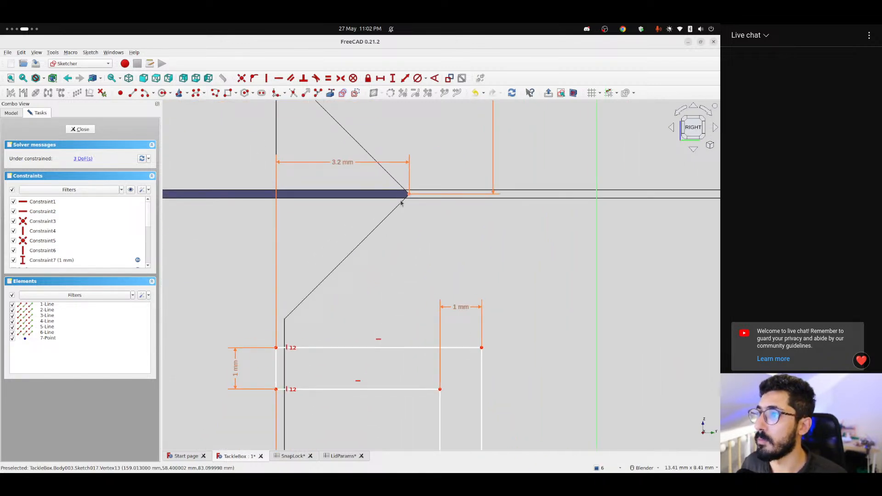
{"action": "left_click", "coordinate": [132, 93]}
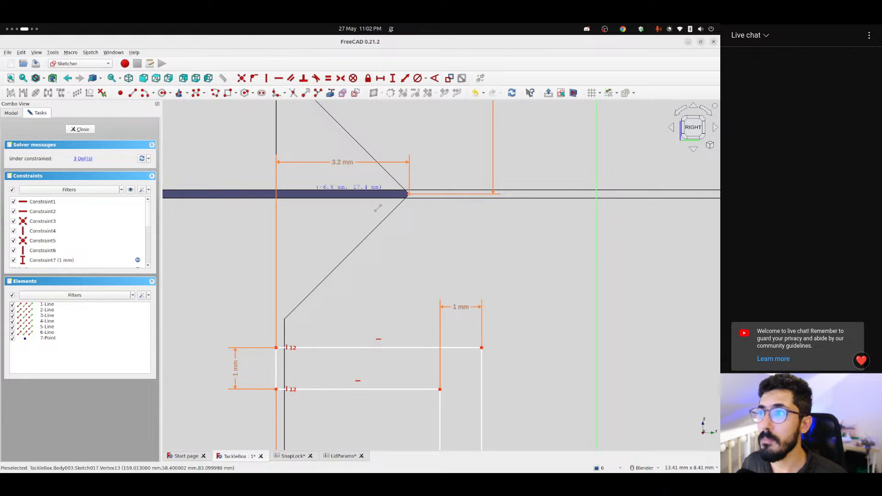
{"action": "left_click", "coordinate": [408, 194]}
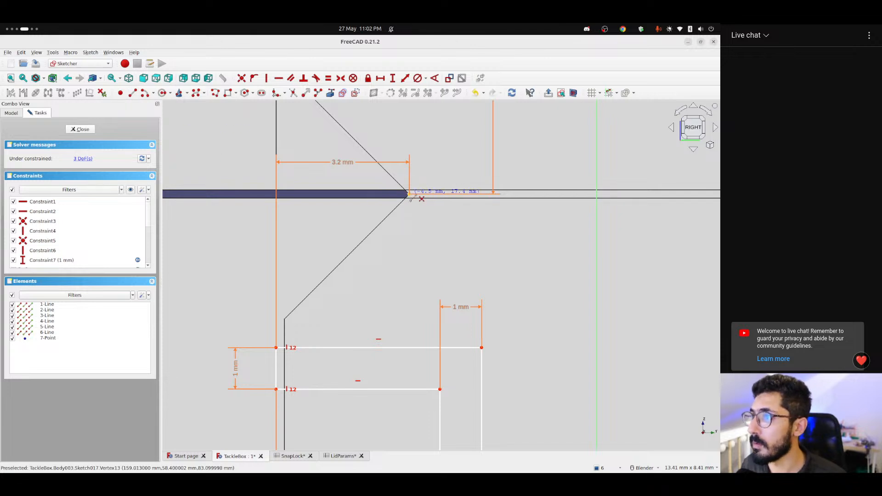
{"action": "left_click", "coordinate": [285, 320]}
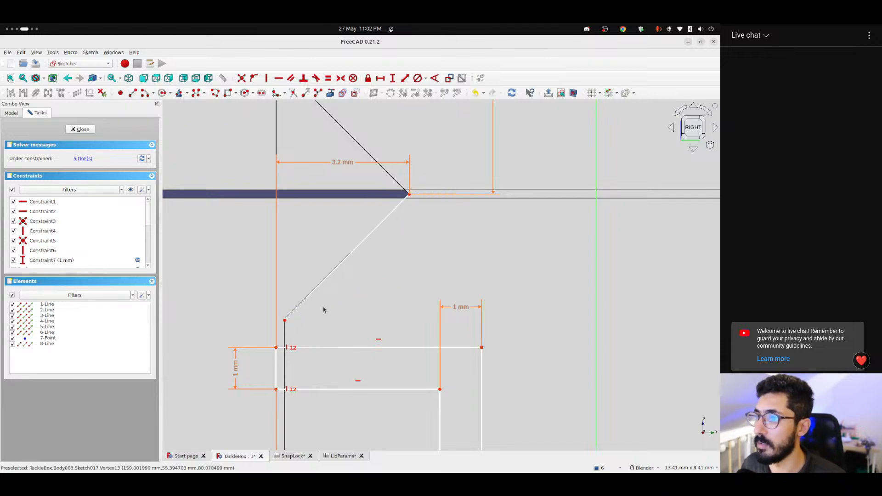
{"action": "left_click_drag", "start_coordinate": [306, 299], "coordinate": [307, 297]}
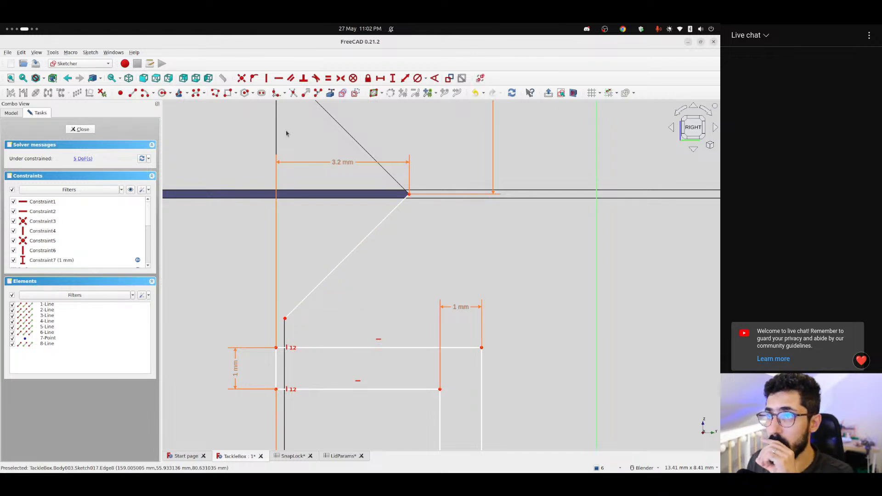
Constrain the angle between the slanted line and the cutout's upper horizontal edge to 45°
{"action": "left_click", "coordinate": [435, 78]}
{"action": "left_click", "coordinate": [352, 251]}
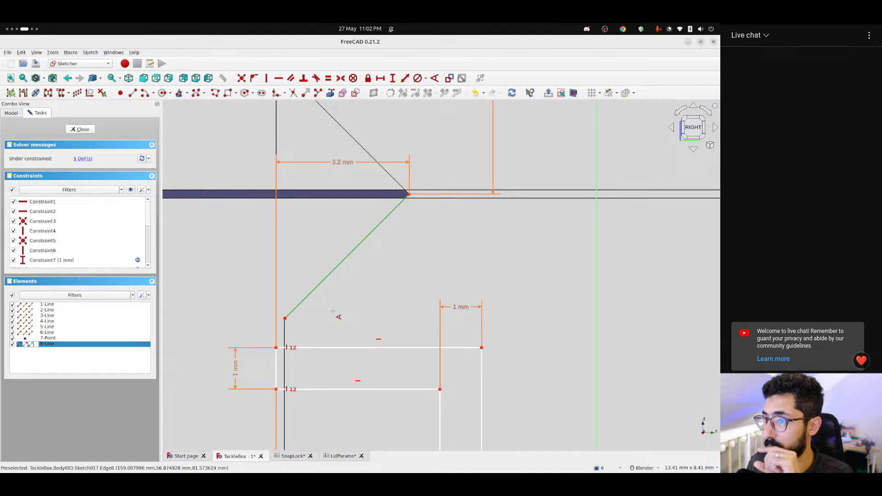
{"action": "left_click", "coordinate": [311, 348]}
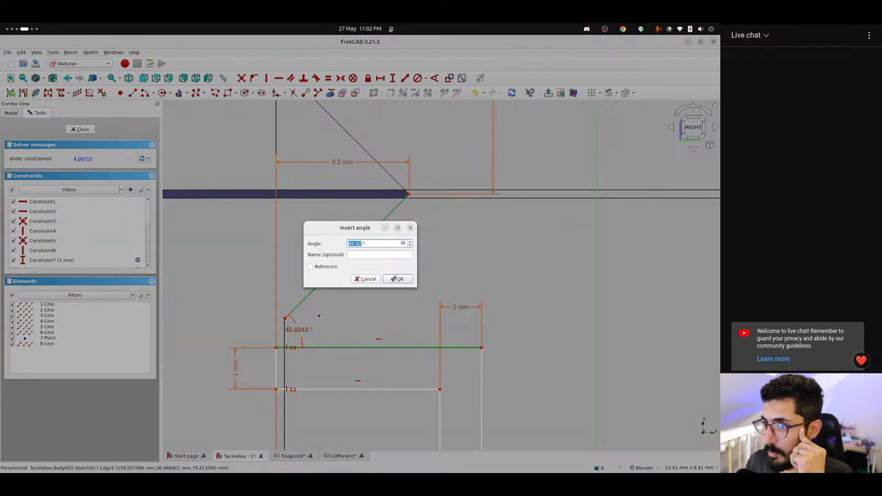
{"action": "type", "text": "45"}
{"action": "key", "text": "Return"}
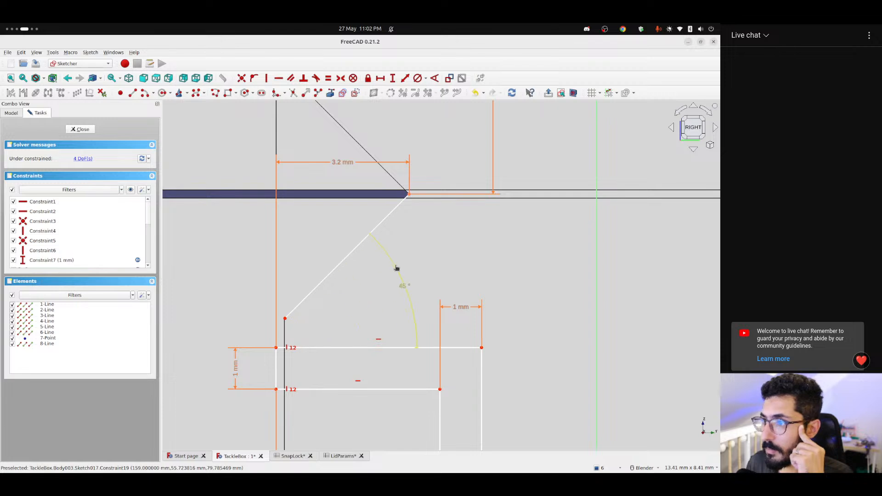
{"action": "mouse_move", "coordinate": [284, 318]}
{"action": "left_mouse_down"}
{"action": "mouse_move", "coordinate": [297, 320]}
{"action": "mouse_move", "coordinate": [289, 323]}
{"action": "left_mouse_up"}
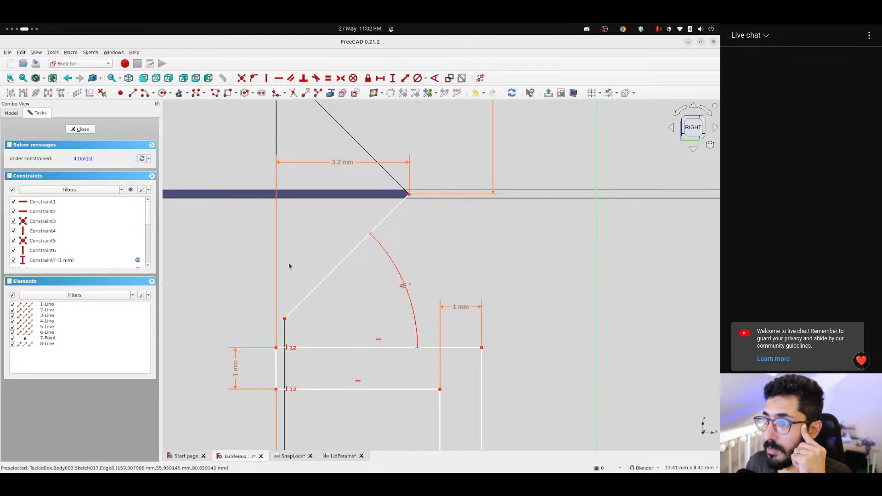
Constrain the horizontal distance between the slanted line's lower end and the cutout's upper outer corner to <<SnapLock>>.tolerance
{"action": "left_click", "coordinate": [297, 80]}
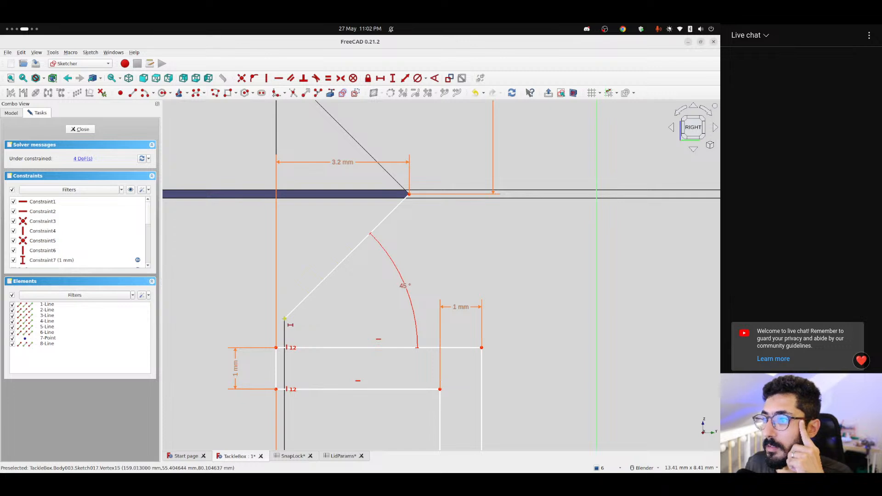
{"action": "left_click", "coordinate": [285, 318]}
{"action": "left_click", "coordinate": [276, 347]}
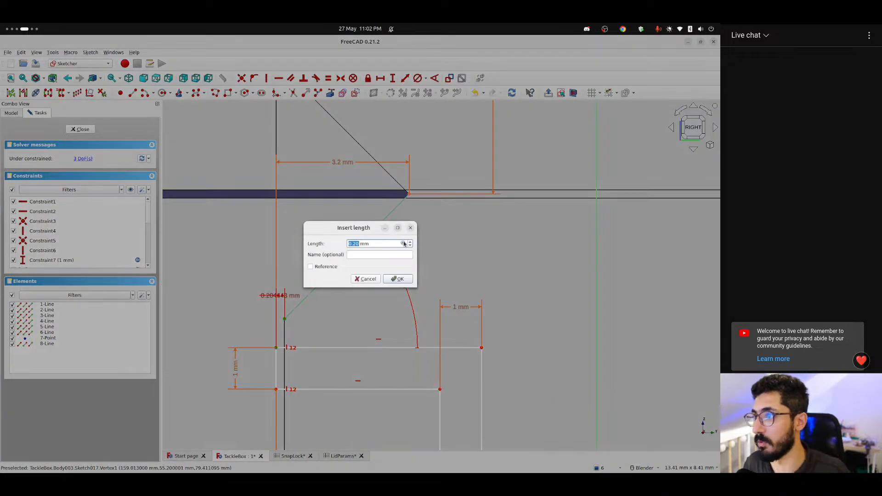
{"action": "left_click", "coordinate": [403, 244]}
{"action": "type", "text": "<<SnapLock>>."}
{"action": "key", "text": "Tab"}
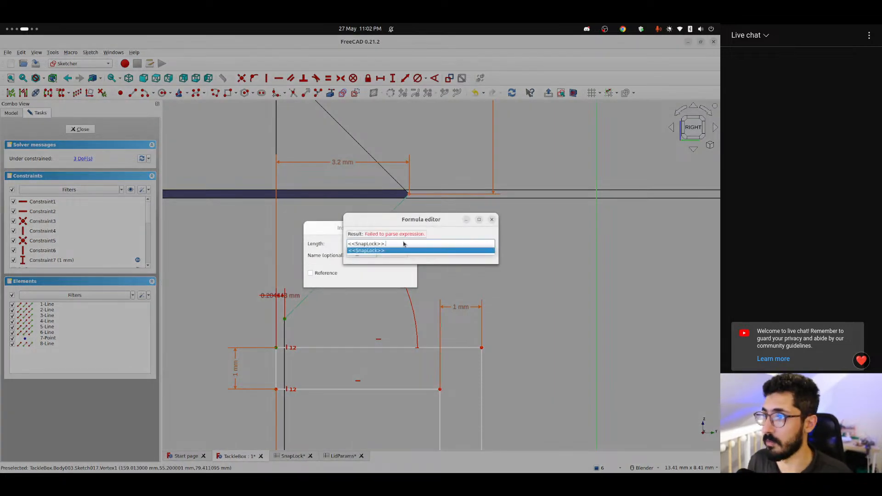
{"action": "key", "text": "Return"}
{"action": "type", "text": "Tolerance"}
{"action": "key", "text": "Tab"}
{"action": "key", "text": "Return"}
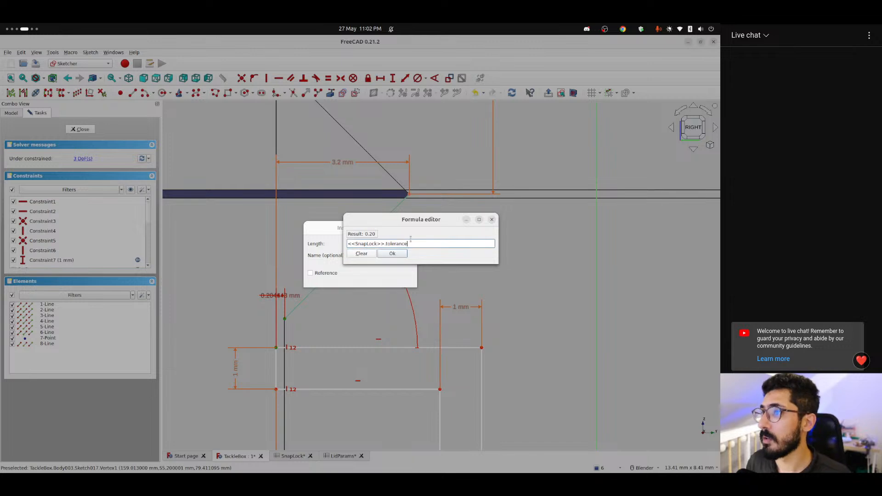
{"action": "left_click", "coordinate": [390, 253]}
{"action": "left_click", "coordinate": [391, 280]}
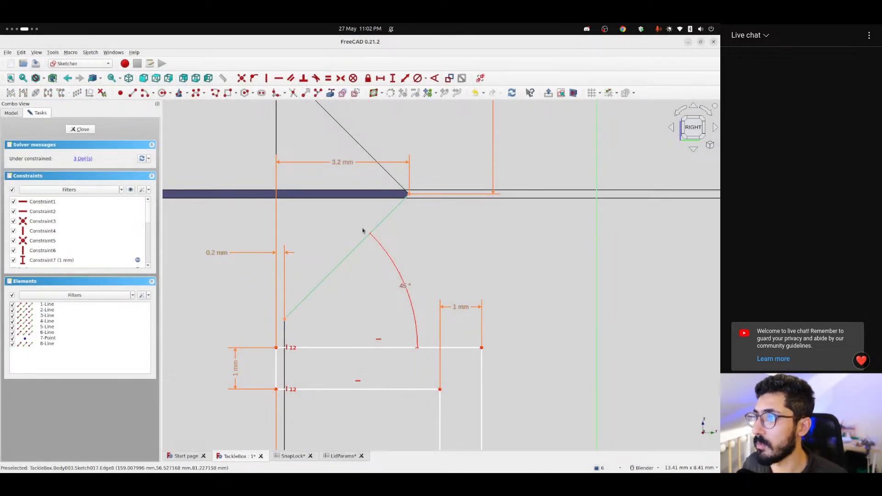
Convert the slanted line to construction geometry and pull the cutout's upper outer corner slightly farther down from it
{"action": "left_click", "coordinate": [360, 246]}
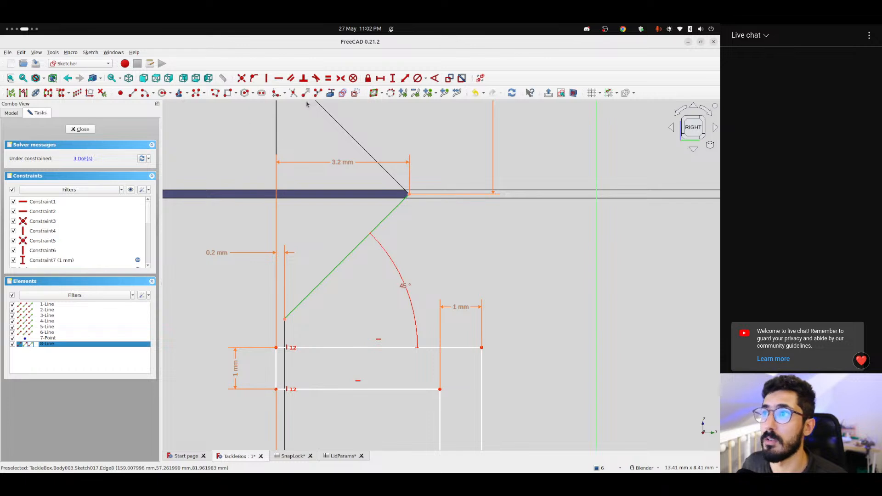
{"action": "left_click", "coordinate": [356, 93]}
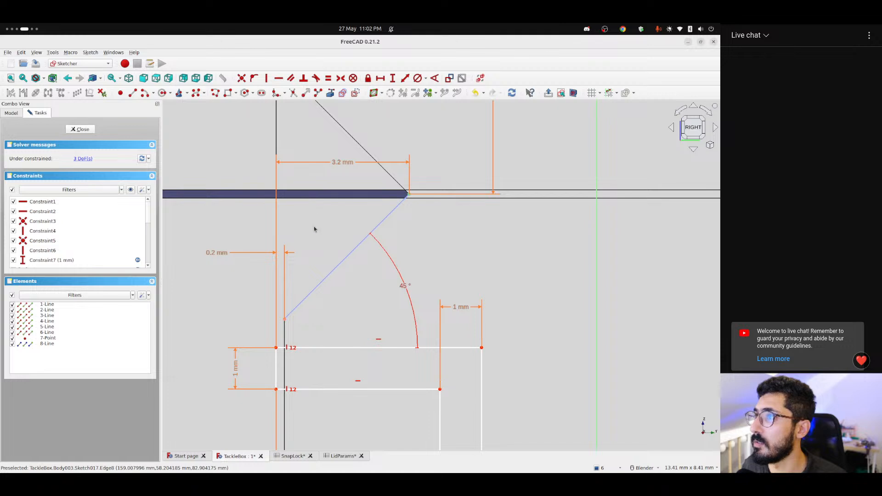
{"action": "scroll", "coordinate": [314, 229], "scroll_direction": "down", "scroll_amount": 3}
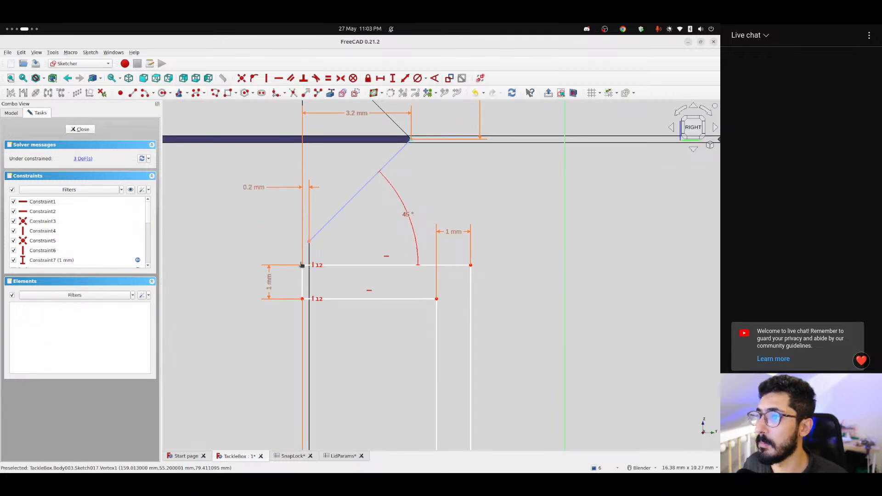
{"action": "mouse_move", "coordinate": [302, 265]}
{"action": "left_mouse_down"}
{"action": "mouse_move", "coordinate": [291, 255]}
{"action": "mouse_move", "coordinate": [296, 280]}
{"action": "left_mouse_up"}
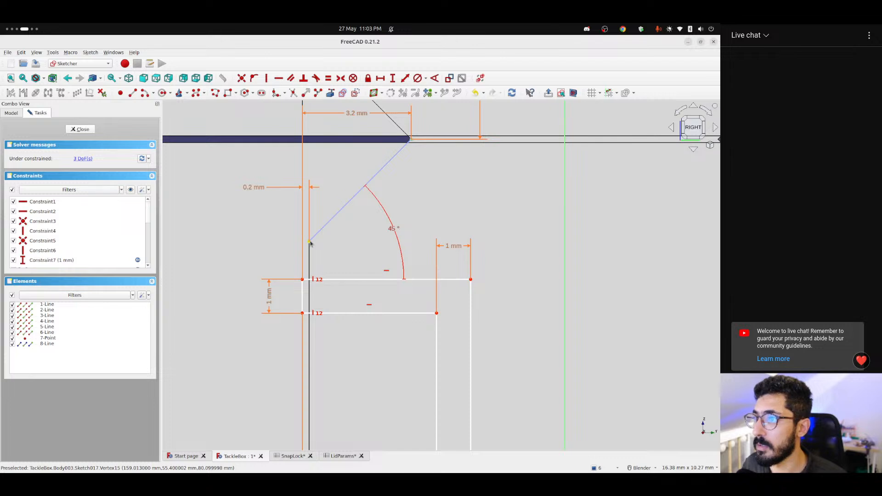
Constrain the vertical distance between the construction line's lower end and the cutout's upper outer corner to <<SnapLock>>.snapThickness
{"action": "left_click", "coordinate": [309, 241]}
{"action": "left_click", "coordinate": [302, 279]}
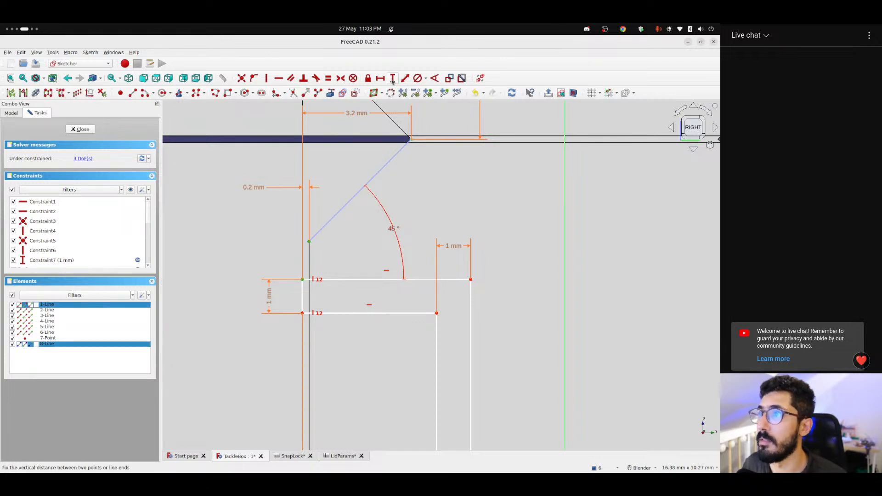
{"action": "key", "text": "i"}
{"action": "left_click", "coordinate": [403, 244]}
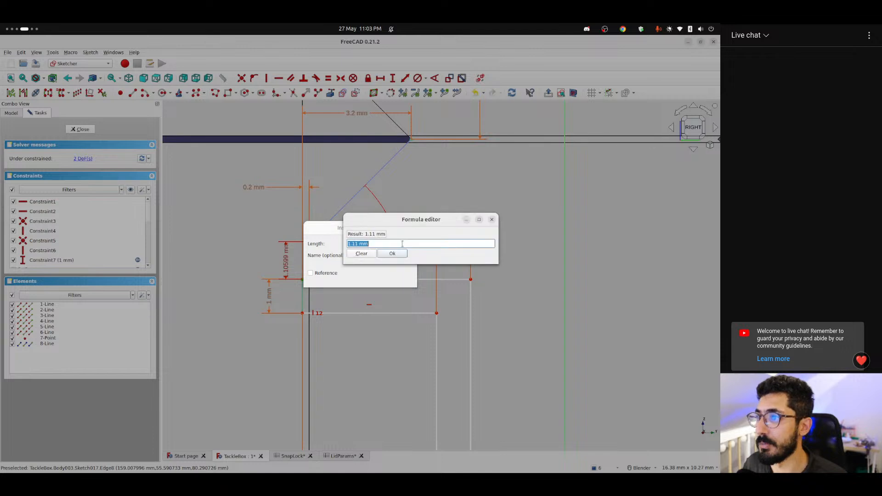
{"action": "type", "text": "<<SnapLock>>."}
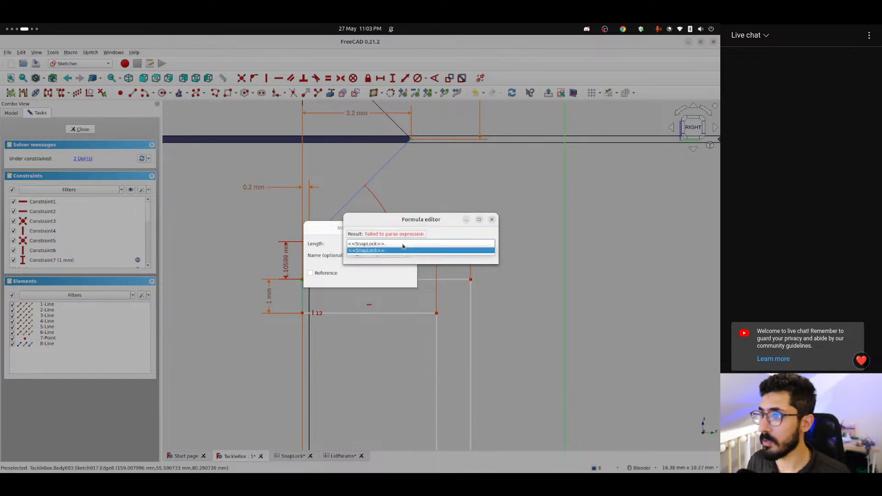
{"action": "type", "text": "thic"}
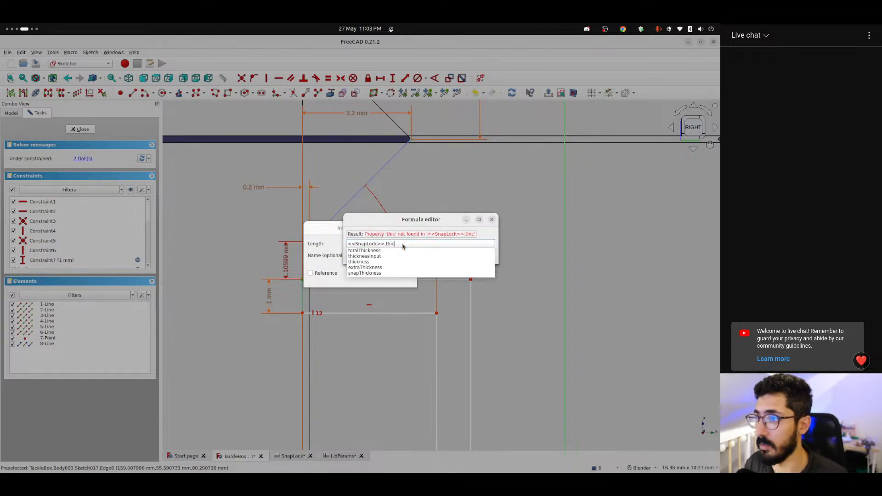
{"action": "key", "text": "Down"}
{"action": "key", "text": "Down"}
{"action": "key", "text": "Down"}
{"action": "key", "text": "Down"}
{"action": "key", "text": "Down"}
{"action": "key", "text": "Return"}
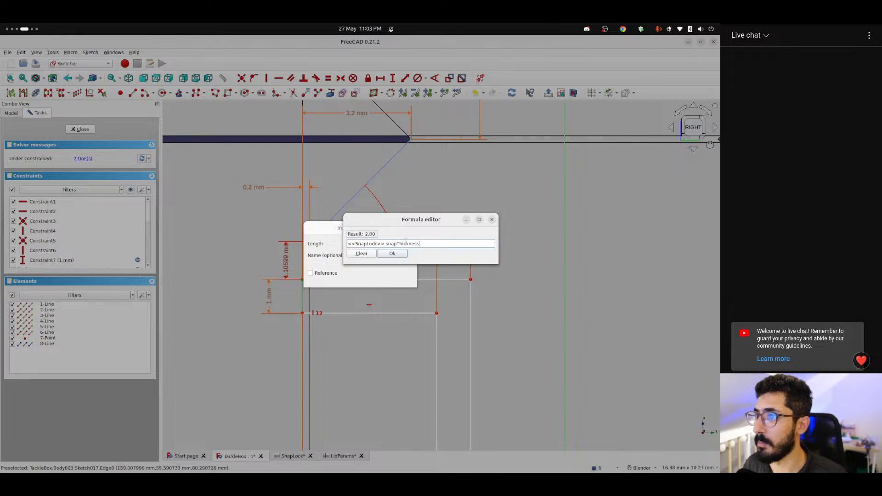
{"action": "left_click", "coordinate": [392, 254]}
{"action": "left_click", "coordinate": [395, 278]}
Constrain the horizontal distance from the construction line's lower end to the cutout's inner bend corner to <<SnapLock>>.snapThickness
{"action": "scroll", "coordinate": [345, 262], "scroll_direction": "down", "scroll_amount": 5}
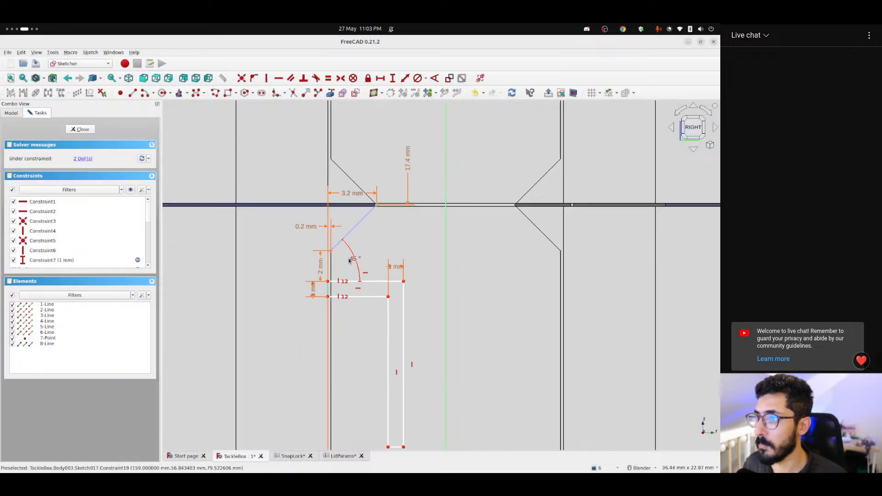
{"action": "scroll", "coordinate": [341, 264], "scroll_direction": "up", "scroll_amount": 3}
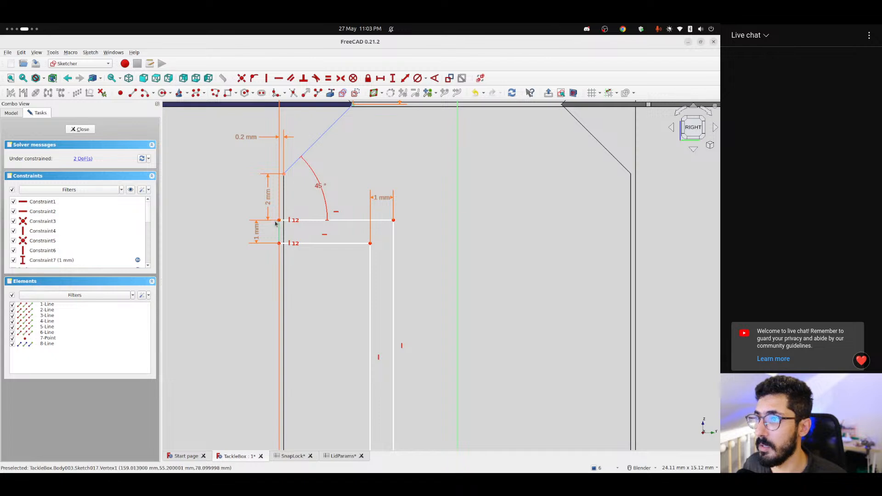
{"action": "left_click", "coordinate": [283, 175]}
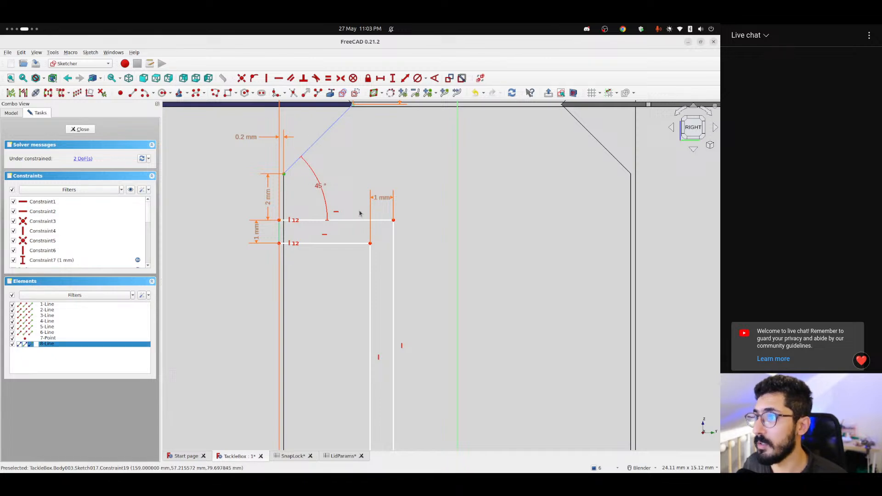
{"action": "left_click", "coordinate": [370, 243]}
{"action": "left_click", "coordinate": [380, 78]}
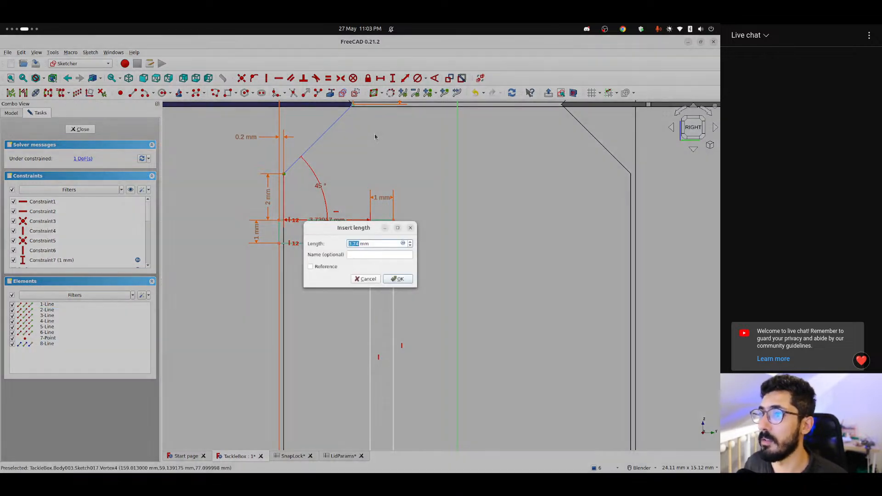
{"action": "type", "text": "<<sna"}
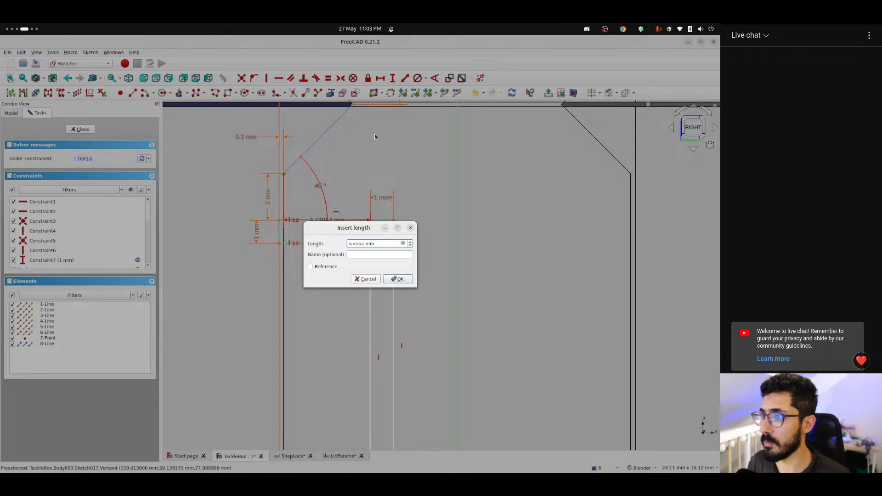
{"action": "left_click", "coordinate": [403, 243]}
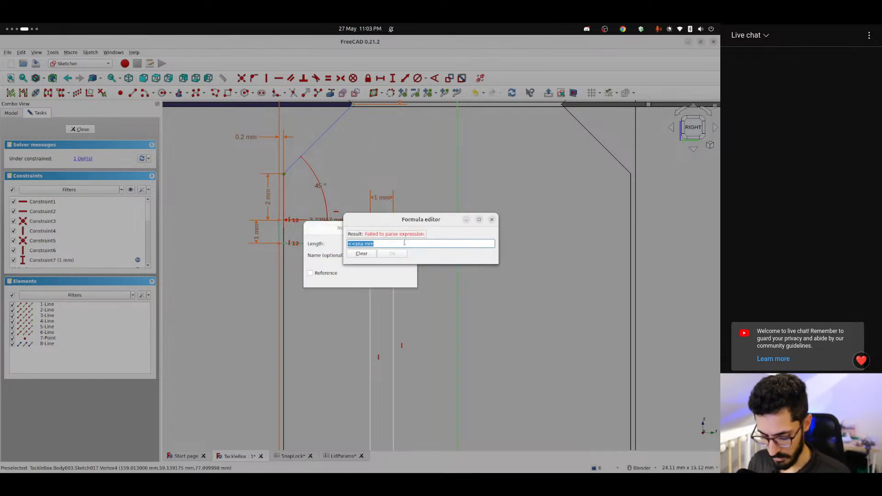
{"action": "type", "text": "<<sna"}
{"action": "key", "text": "Down"}
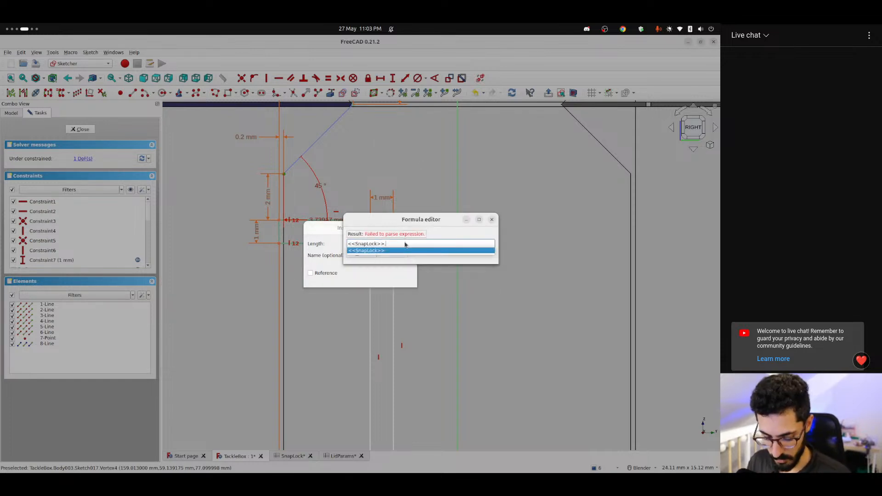
{"action": "type", "text": "snapThickness"}
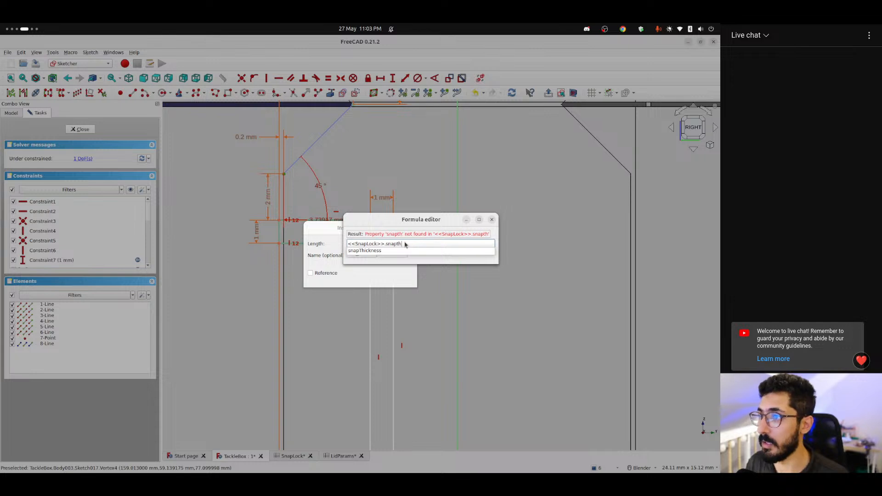
{"action": "left_click", "coordinate": [391, 254]}
{"action": "left_click", "coordinate": [395, 278]}
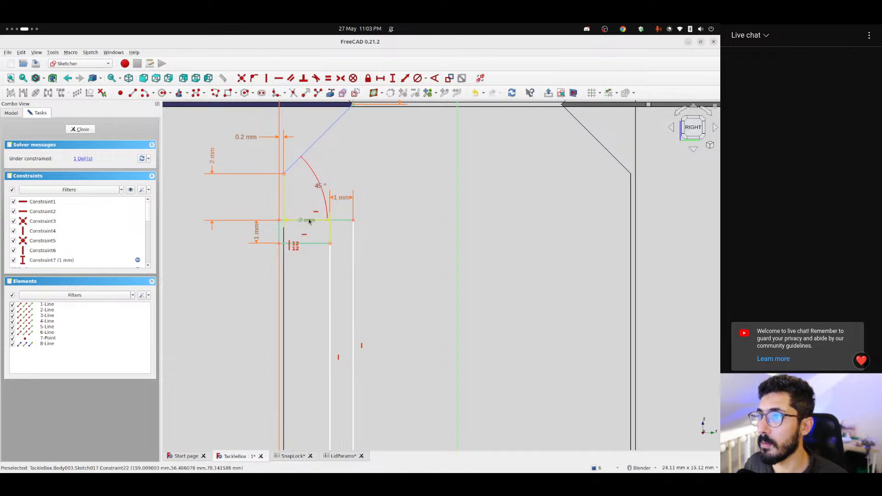
Move the cutout's horizontal offset label and its 1 mm height label outside the profile, below its short arm
{"action": "left_click_drag", "start_coordinate": [309, 221], "coordinate": [231, 290]}
{"action": "left_click_drag", "start_coordinate": [256, 233], "coordinate": [244, 274]}
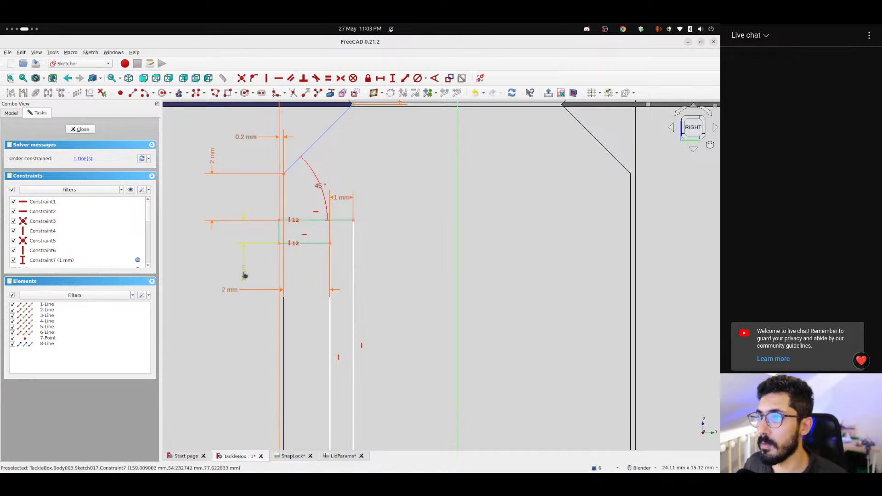
Shorten the cutout's vertical leg and constrain its lower end to a vertical distance of 3 mm from the origin
{"action": "scroll", "coordinate": [378, 246], "scroll_direction": "down", "scroll_amount": 1}
{"action": "middle_click_drag", "start_coordinate": [375, 258], "coordinate": [353, 200], "text": "shift"}
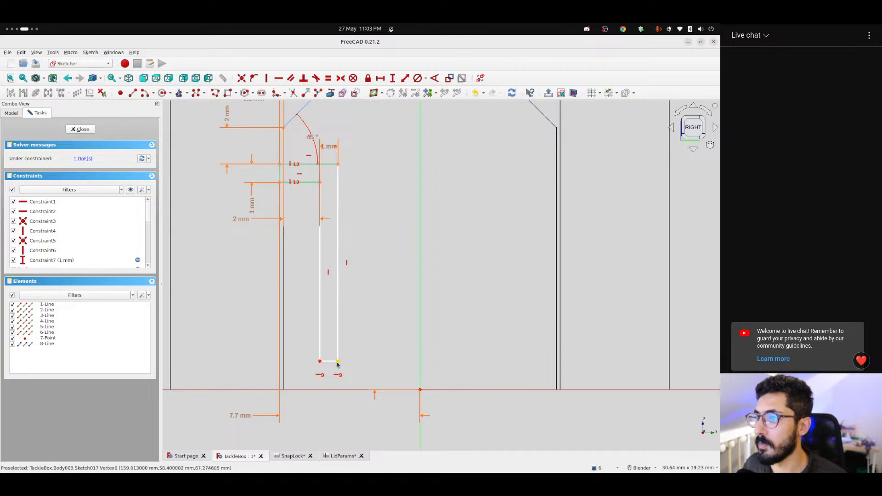
{"action": "left_click_drag", "start_coordinate": [346, 358], "coordinate": [354, 325]}
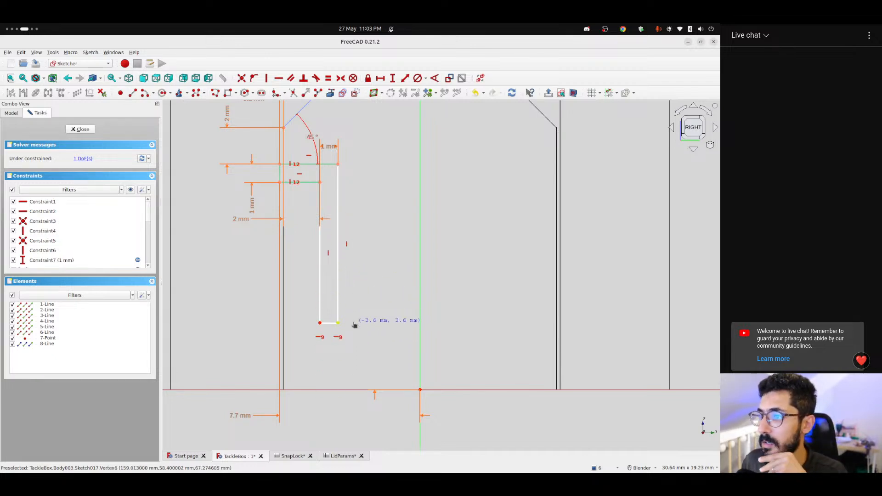
{"action": "left_click", "coordinate": [421, 390]}
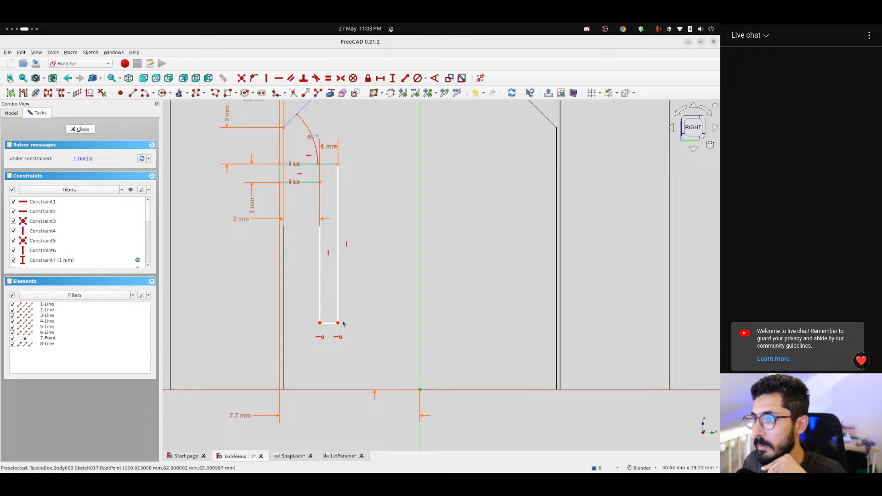
{"action": "left_click", "coordinate": [337, 323]}
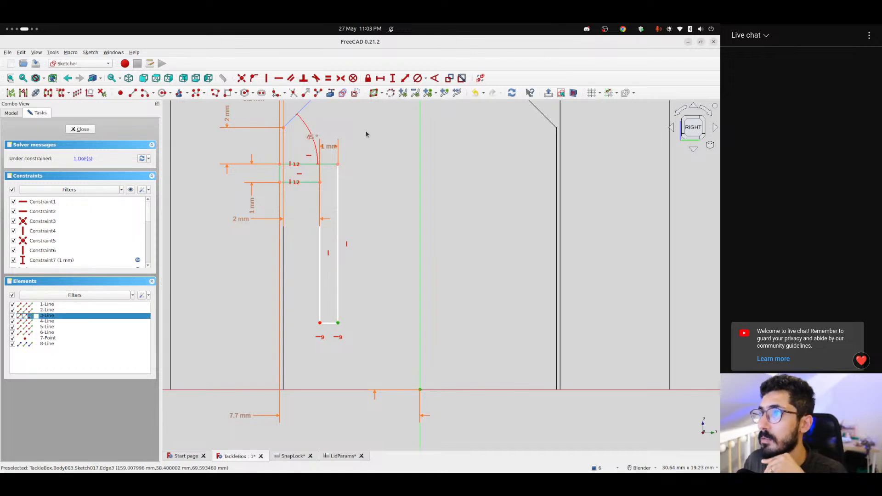
{"action": "left_click", "coordinate": [393, 79]}
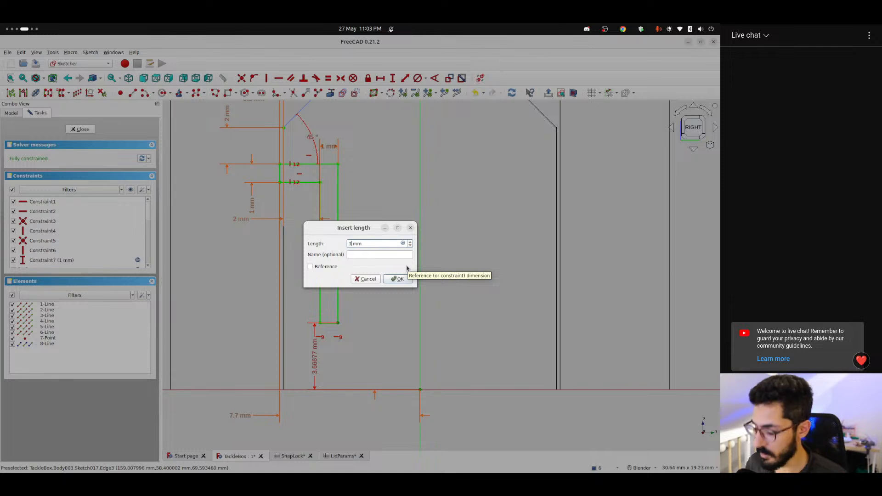
{"action": "type", "text": "3"}
{"action": "key", "text": "Return"}
{"action": "scroll", "coordinate": [383, 298], "scroll_direction": "down", "scroll_amount": 1}
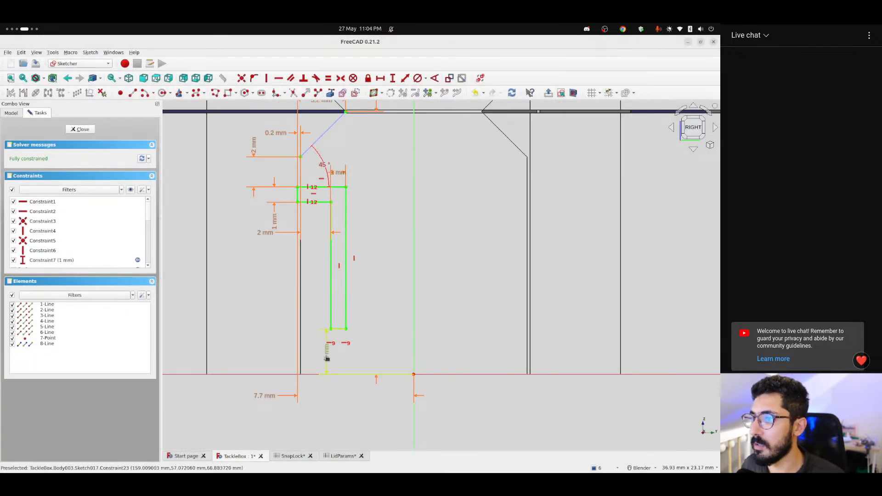
{"action": "scroll", "coordinate": [407, 319], "scroll_direction": "down", "scroll_amount": 2}
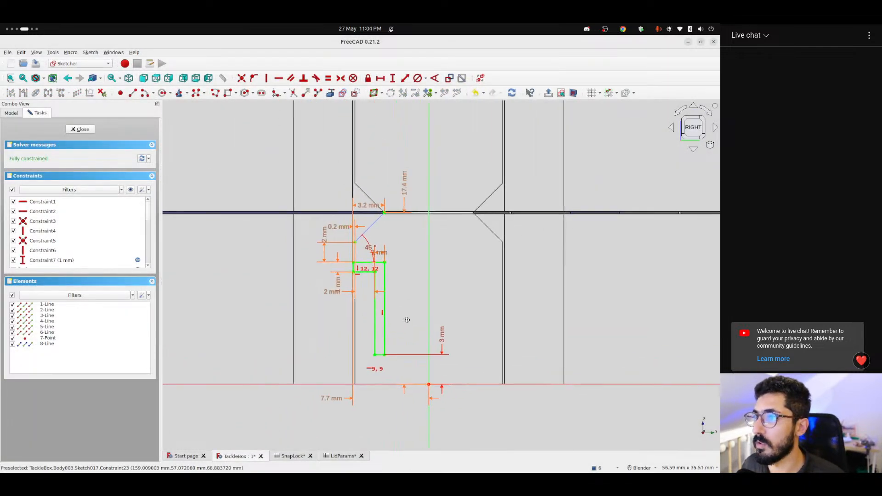
Look over the fully constrained L-shaped cutout sketch and close it
{"action": "scroll", "coordinate": [406, 319], "scroll_direction": "up", "scroll_amount": 2}
{"action": "scroll", "coordinate": [399, 315], "scroll_direction": "up", "scroll_amount": 1}
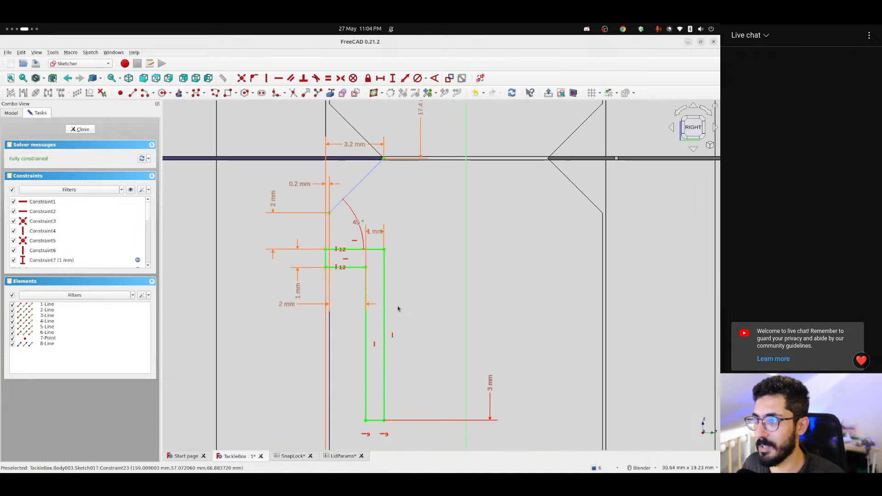
{"action": "middle_click_drag", "start_coordinate": [423, 303], "coordinate": [331, 248], "text": "shift"}
{"action": "scroll", "coordinate": [330, 250], "scroll_direction": "down", "scroll_amount": 1}
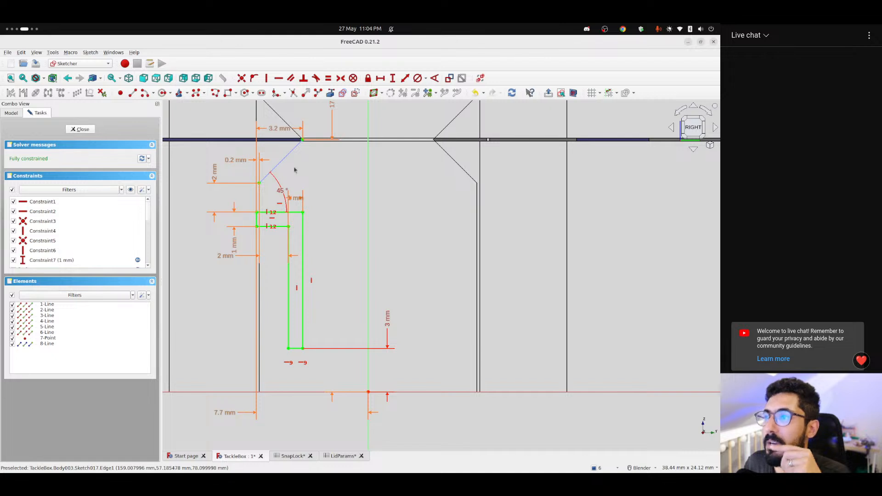
{"action": "left_click", "coordinate": [82, 130]}
Pocket the L-shaped cutout sketch through all of the snap lock in the reversed direction
{"action": "scroll", "coordinate": [271, 205], "scroll_direction": "up", "scroll_amount": 3}
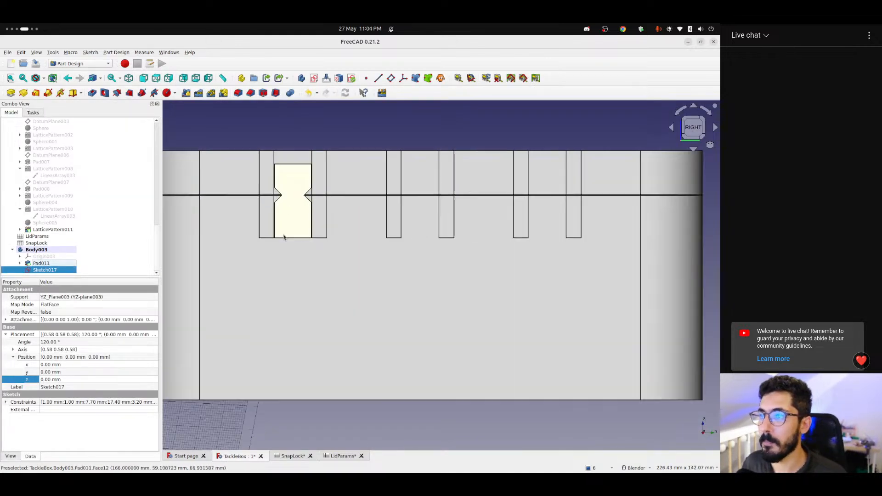
{"action": "scroll", "coordinate": [272, 205], "scroll_direction": "up", "scroll_amount": 2}
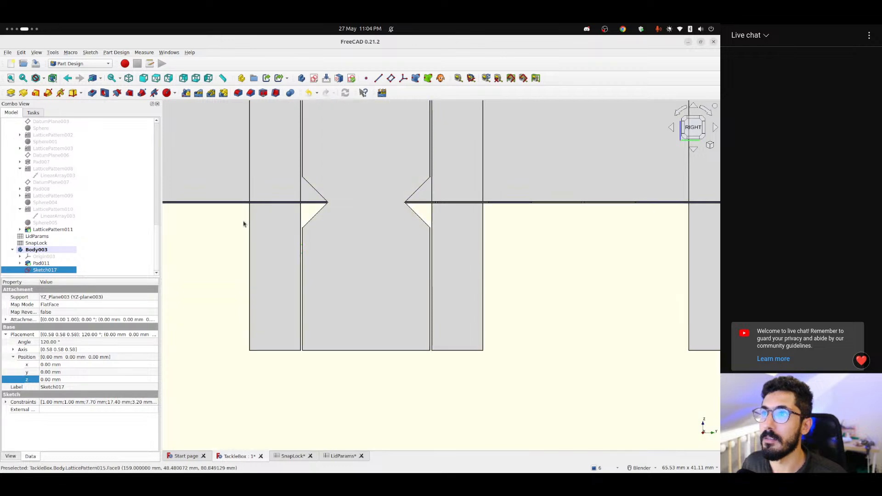
{"action": "left_click", "coordinate": [92, 93]}
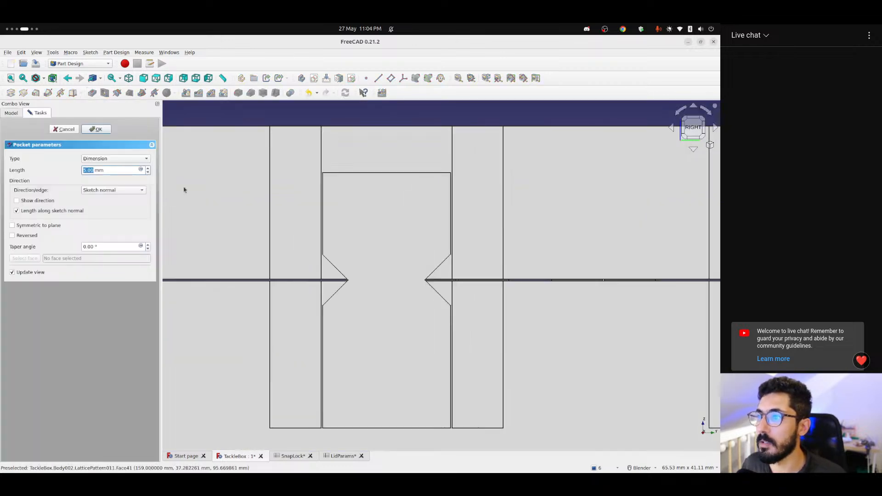
{"action": "middle_click_drag", "start_coordinate": [331, 277], "coordinate": [289, 220], "text": "shift"}
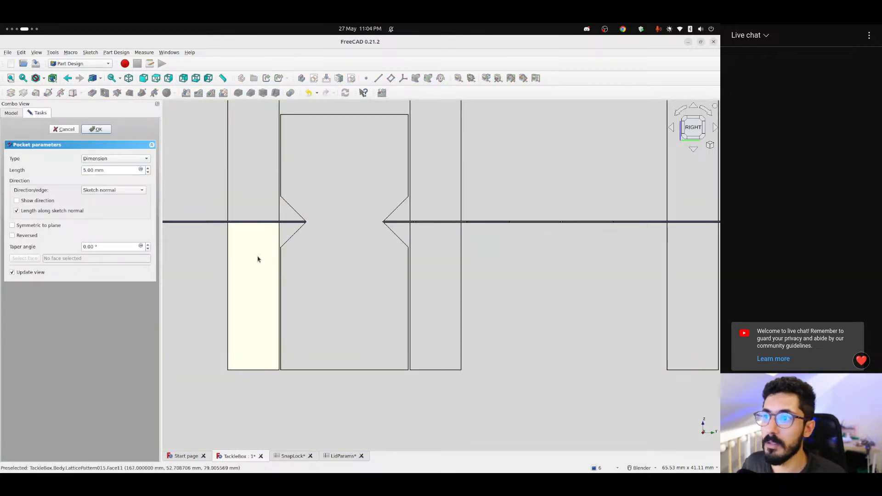
{"action": "left_click", "coordinate": [17, 236]}
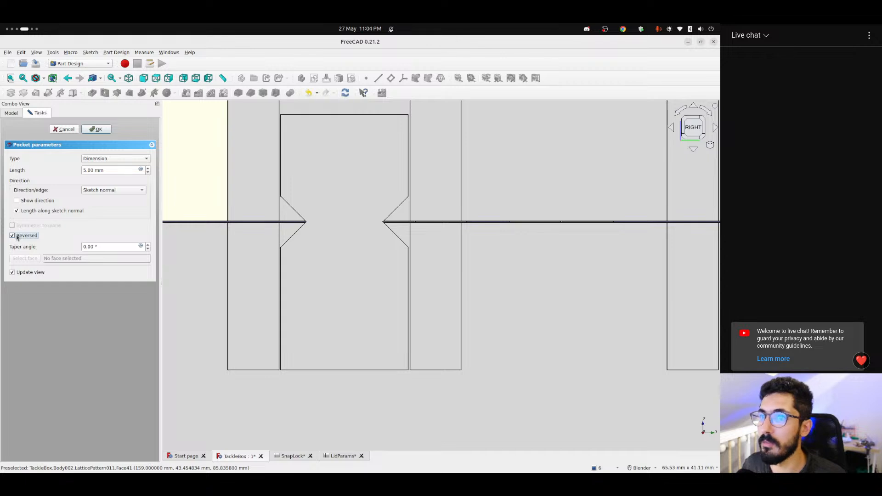
{"action": "left_click", "coordinate": [130, 169]}
{"action": "scroll", "coordinate": [129, 169], "scroll_direction": "up", "scroll_amount": 2}
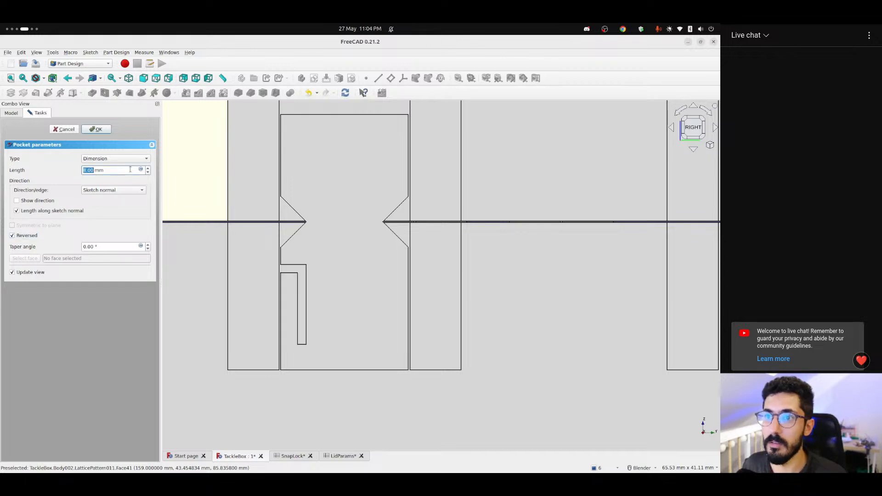
{"action": "middle_click_drag", "start_coordinate": [275, 268], "coordinate": [347, 264]}
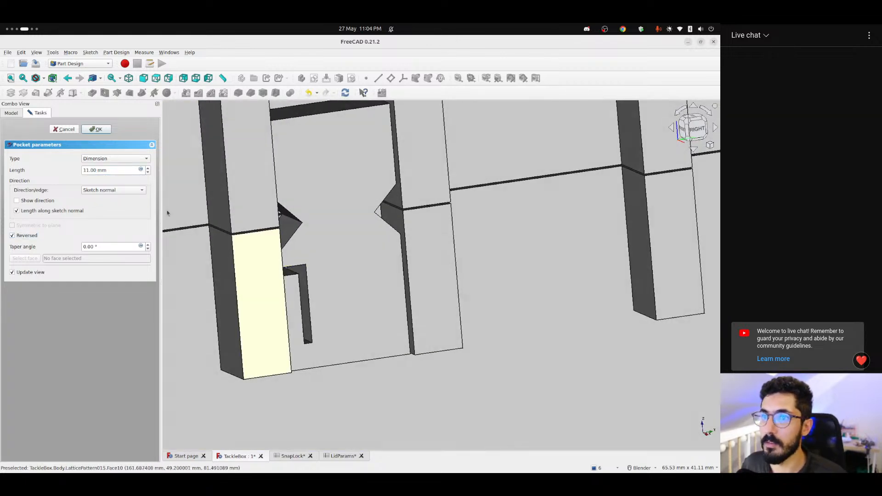
{"action": "middle_click_drag", "start_coordinate": [273, 209], "coordinate": [203, 221]}
{"action": "left_click", "coordinate": [98, 157]}
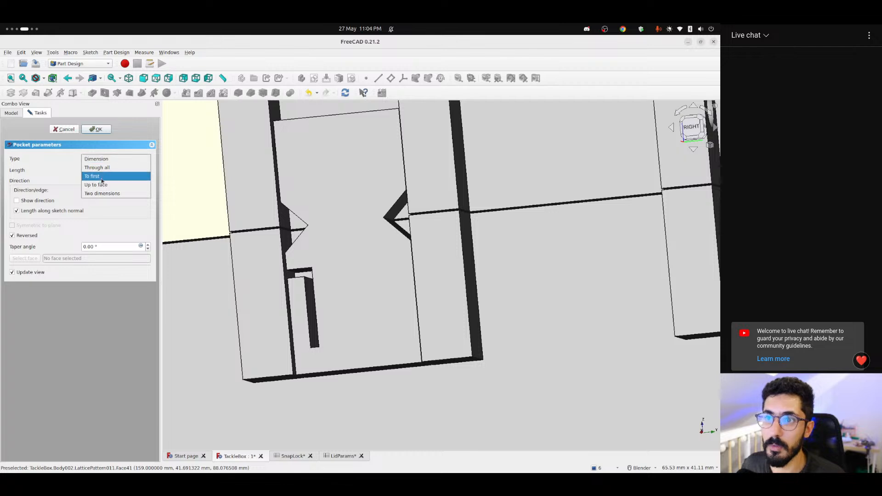
{"action": "left_click", "coordinate": [102, 169]}
{"action": "middle_click_drag", "start_coordinate": [276, 230], "coordinate": [244, 195]}
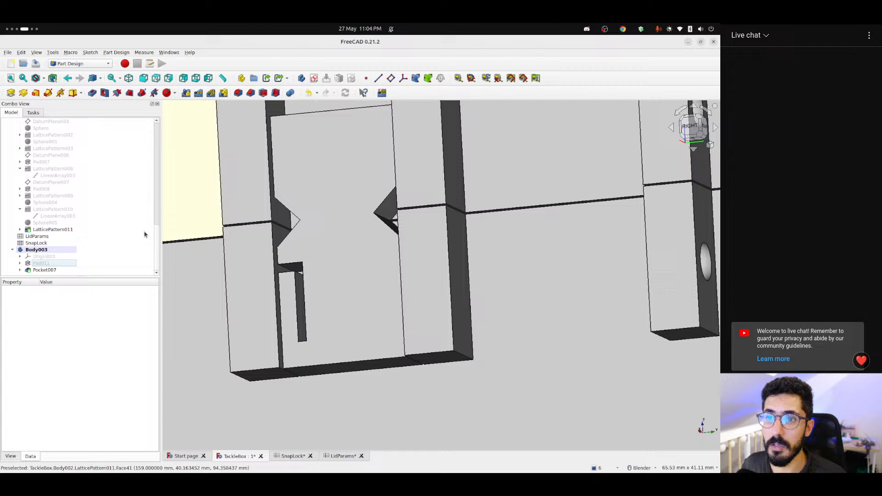
Mirror the L-shaped pocket about the vertical sketch axis onto the opposite side of the snap lock
{"action": "left_click", "coordinate": [45, 270]}
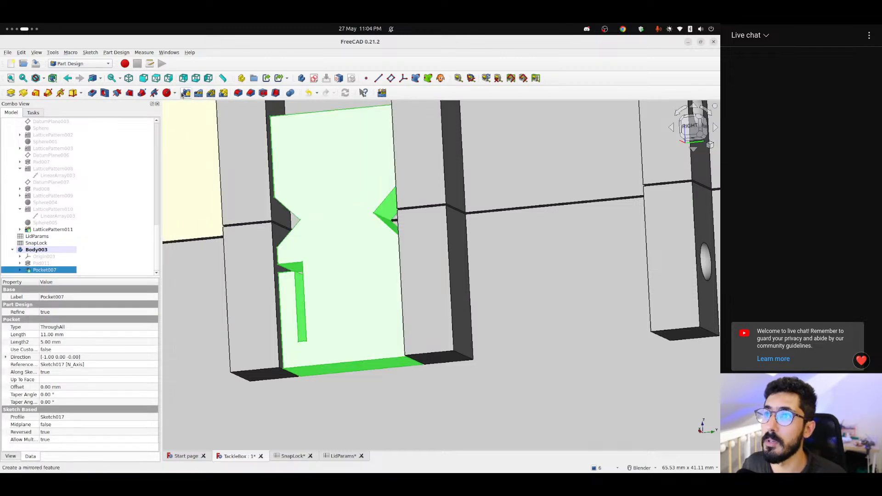
{"action": "left_click", "coordinate": [184, 93]}
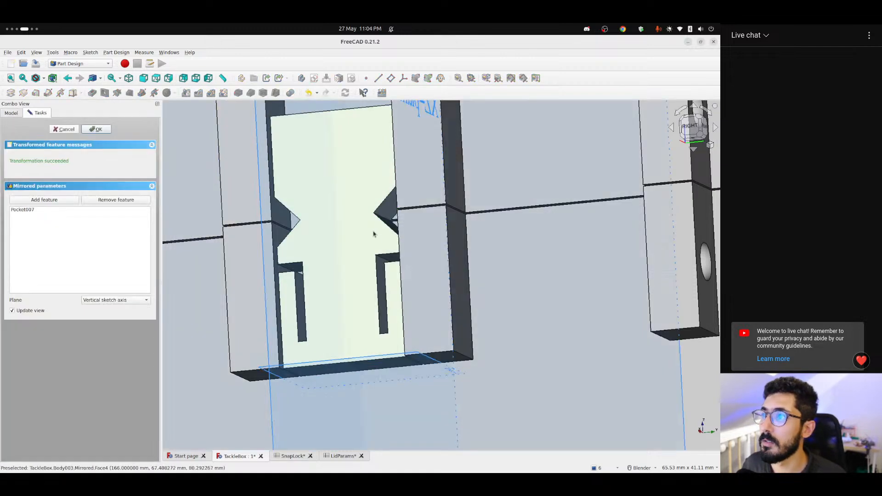
{"action": "scroll", "coordinate": [364, 213], "scroll_direction": "down", "scroll_amount": 5}
{"action": "middle_click_drag", "start_coordinate": [363, 213], "coordinate": [277, 159]}
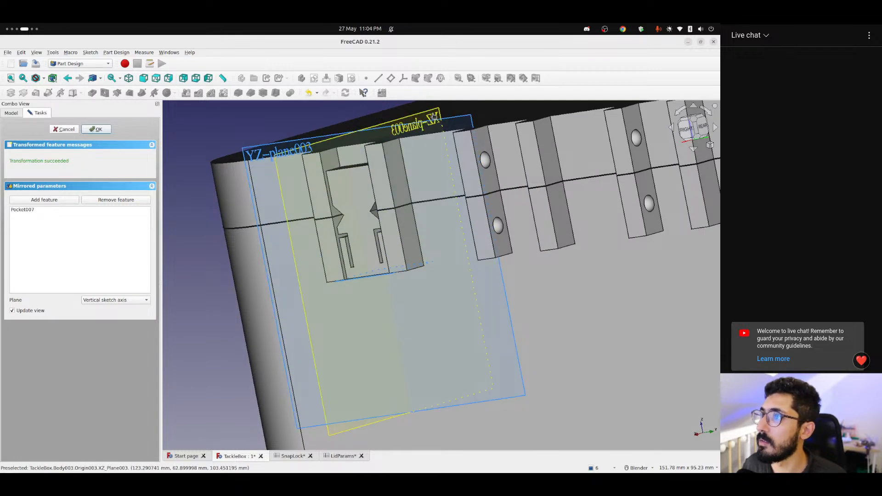
{"action": "key", "text": "3"}
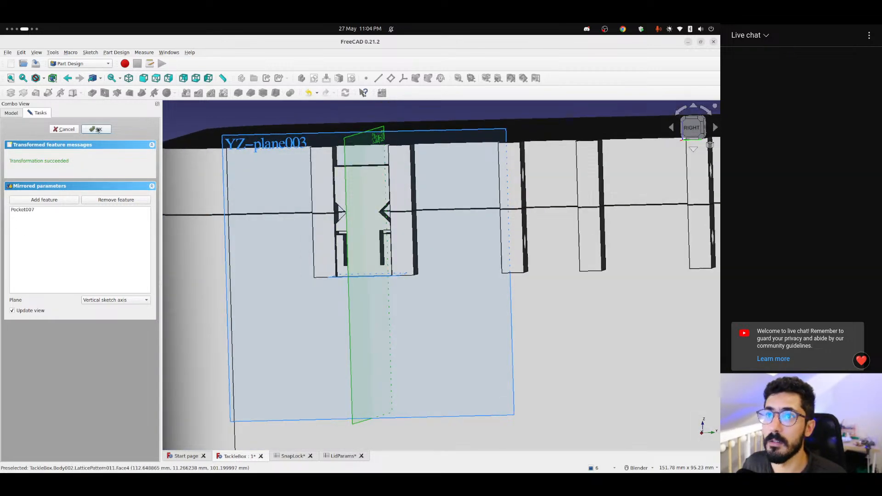
{"action": "left_click", "coordinate": [97, 130]}
Examine the two mirrored L-shaped cutouts in the snap lock from several angles and from the right view
{"action": "scroll", "coordinate": [400, 238], "scroll_direction": "up", "scroll_amount": 4}
{"action": "middle_click_drag", "start_coordinate": [337, 244], "coordinate": [408, 240]}
{"action": "scroll", "coordinate": [318, 245], "scroll_direction": "down", "scroll_amount": 2}
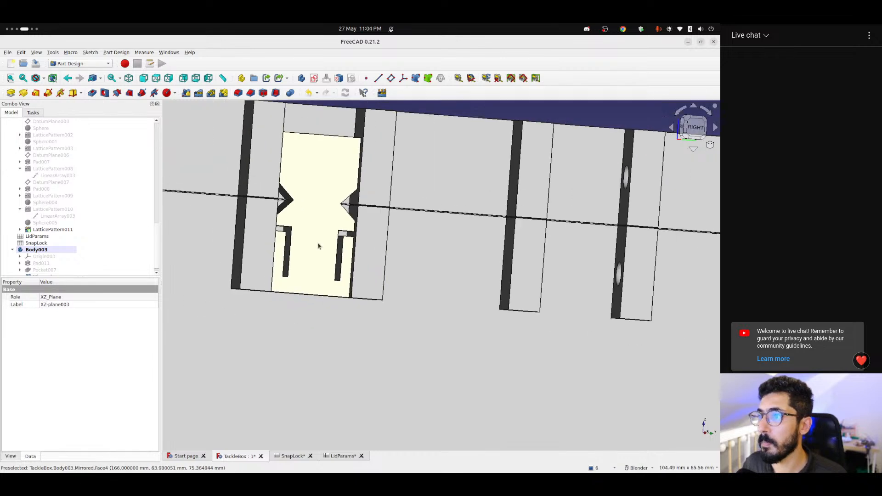
{"action": "scroll", "coordinate": [319, 245], "scroll_direction": "down", "scroll_amount": 2}
{"action": "middle_click_drag", "start_coordinate": [326, 256], "coordinate": [293, 258]}
{"action": "scroll", "coordinate": [293, 258], "scroll_direction": "down", "scroll_amount": 2}
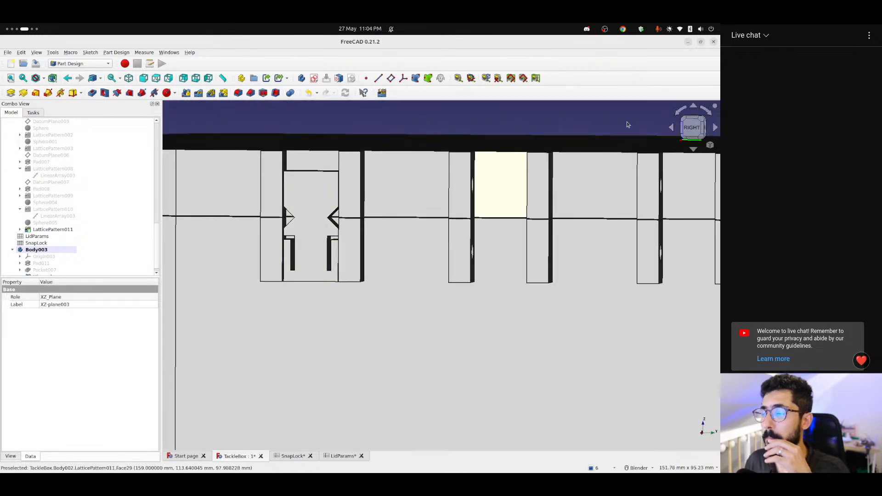
{"action": "left_click", "coordinate": [692, 128]}
{"action": "scroll", "coordinate": [330, 224], "scroll_direction": "up", "scroll_amount": 3}
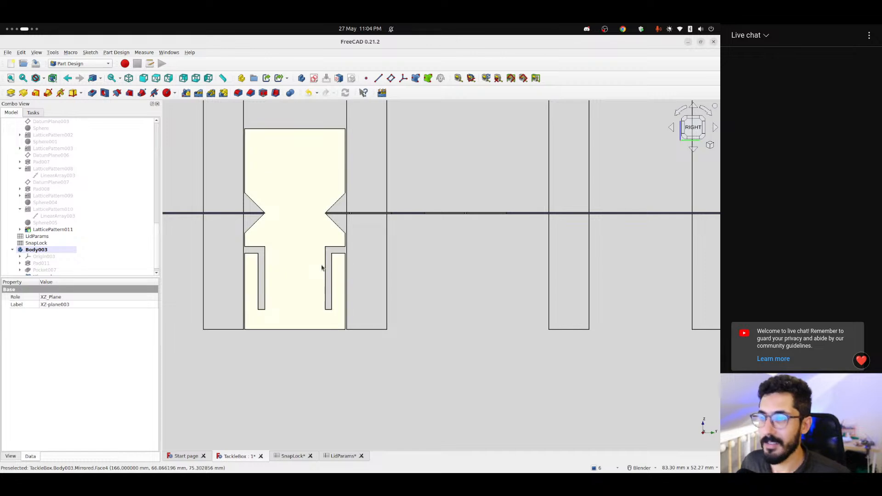
Set the width parameter in the SnapLock spreadsheet to 20
{"action": "left_click", "coordinate": [293, 455]}
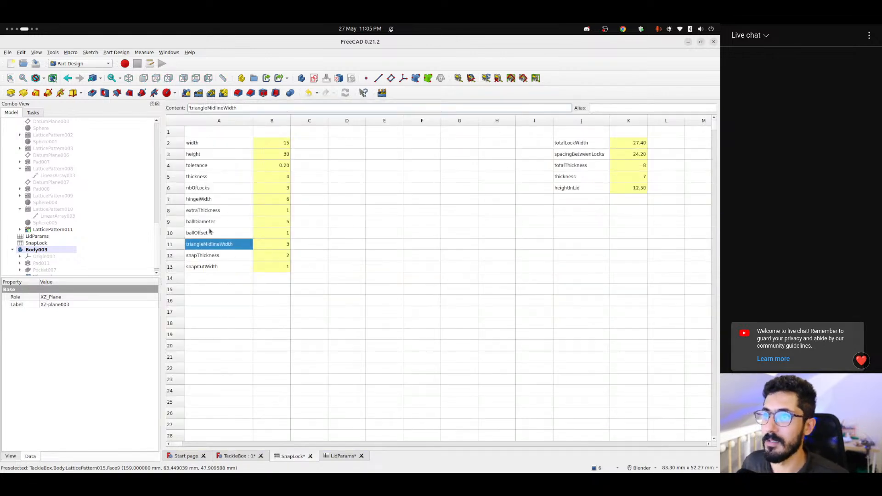
{"action": "left_click", "coordinate": [280, 143]}
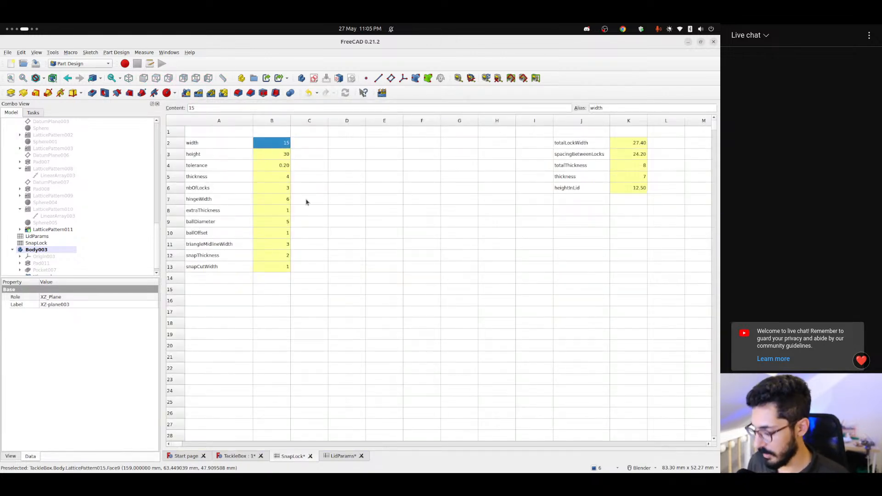
{"action": "type", "text": "20"}
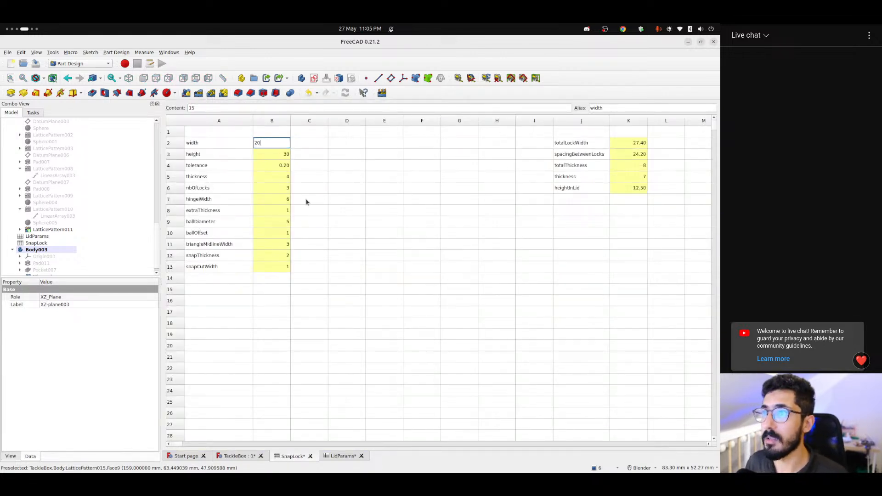
{"action": "key", "text": "Return"}
Return to the TackleBox model and check how the lock, notches and cutouts adapt to the new width
{"action": "left_click", "coordinate": [233, 456]}
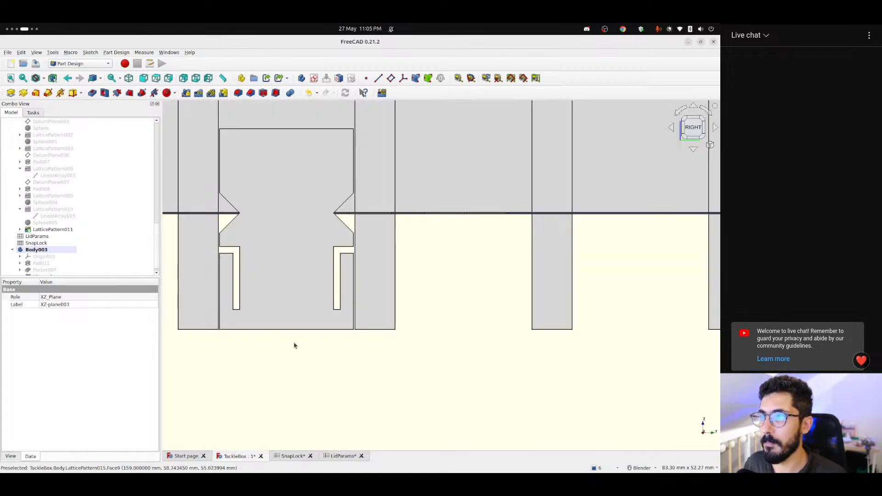
{"action": "scroll", "coordinate": [321, 262], "scroll_direction": "down", "scroll_amount": 3}
{"action": "middle_click_drag", "start_coordinate": [316, 263], "coordinate": [374, 303], "text": "shift"}
{"action": "scroll", "coordinate": [374, 304], "scroll_direction": "up", "scroll_amount": 2}
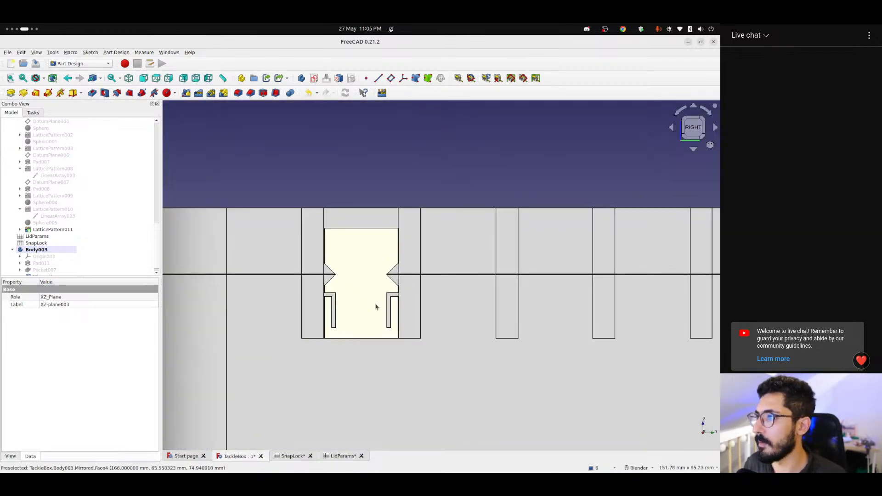
{"action": "middle_click_drag", "start_coordinate": [425, 315], "coordinate": [304, 329], "text": "shift"}
{"action": "scroll", "coordinate": [325, 329], "scroll_direction": "down", "scroll_amount": 3}
{"action": "scroll", "coordinate": [330, 330], "scroll_direction": "up", "scroll_amount": 4}
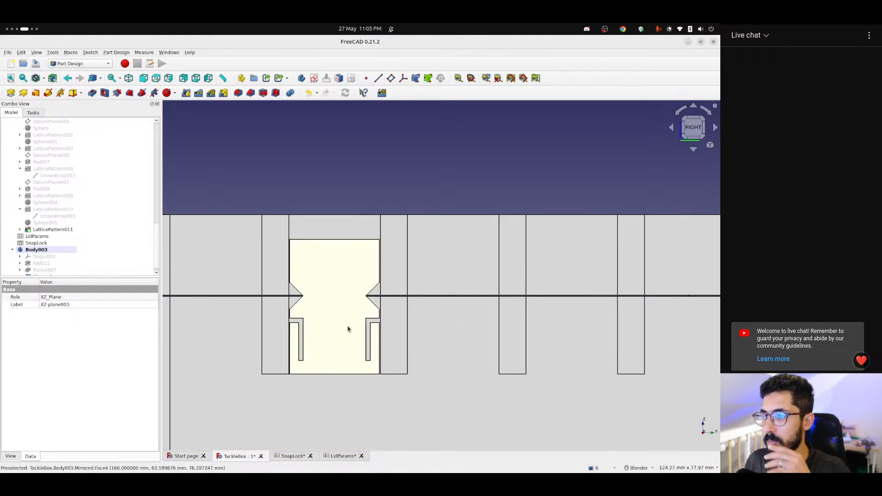
{"action": "scroll", "coordinate": [355, 326], "scroll_direction": "up", "scroll_amount": 2}
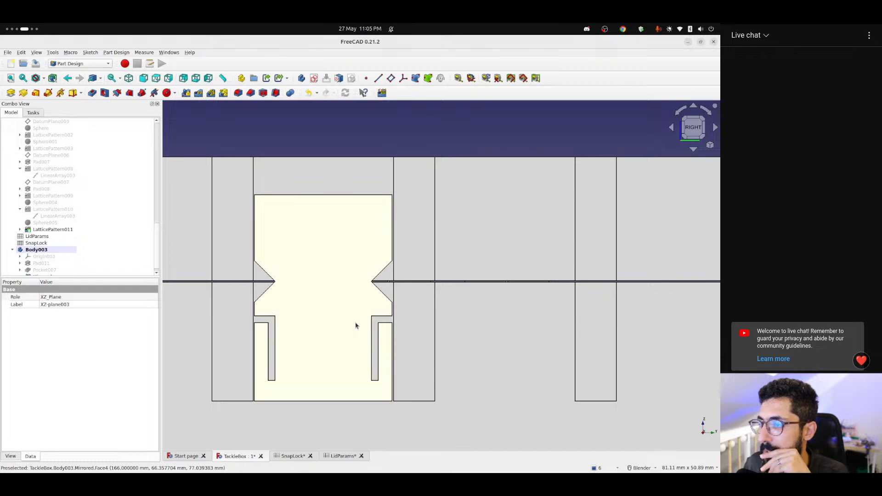
Inspect the gap between the snap lock and its neighbouring hinge blocks, including the notches and the snap arms
{"action": "middle_click_drag", "start_coordinate": [391, 222], "coordinate": [239, 260]}
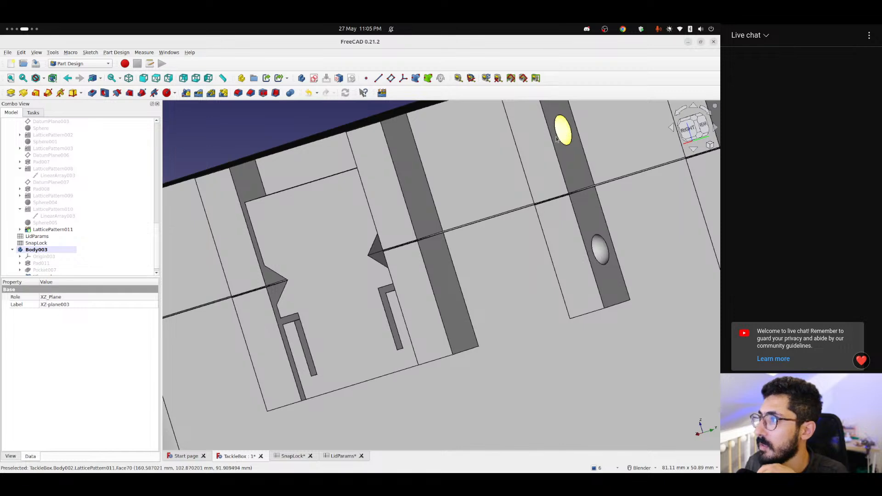
{"action": "middle_click_drag", "start_coordinate": [264, 297], "coordinate": [384, 251]}
{"action": "middle_click_drag", "start_coordinate": [377, 358], "coordinate": [323, 346]}
{"action": "scroll", "coordinate": [413, 340], "scroll_direction": "up", "scroll_amount": 6}
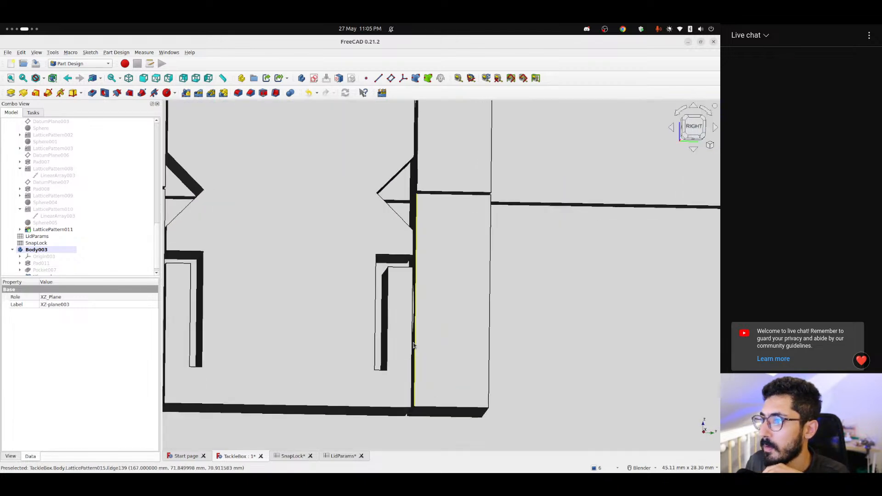
{"action": "middle_click_drag", "start_coordinate": [421, 312], "coordinate": [415, 306]}
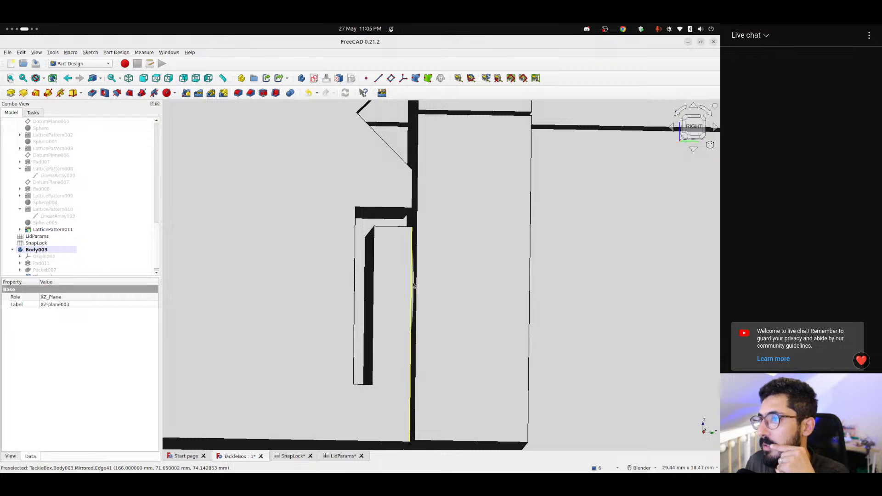
{"action": "scroll", "coordinate": [414, 285], "scroll_direction": "down", "scroll_amount": 6}
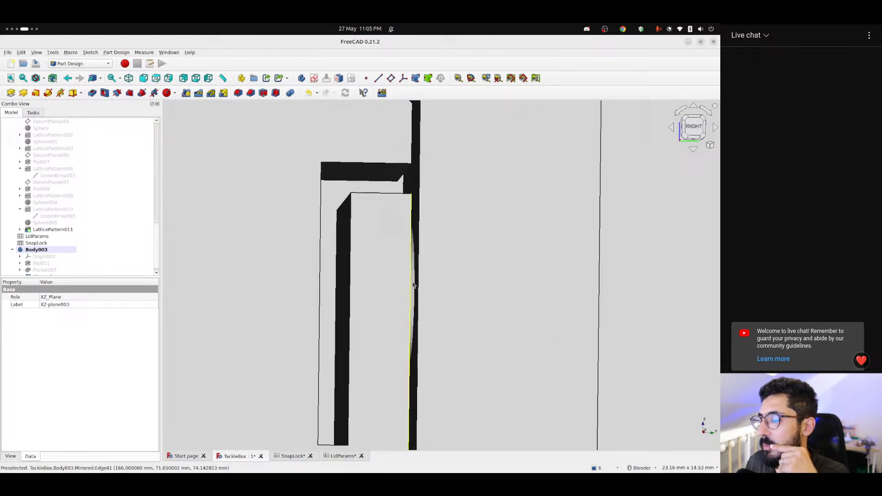
{"action": "left_click", "coordinate": [695, 130]}
{"action": "scroll", "coordinate": [393, 321], "scroll_direction": "up", "scroll_amount": 4}
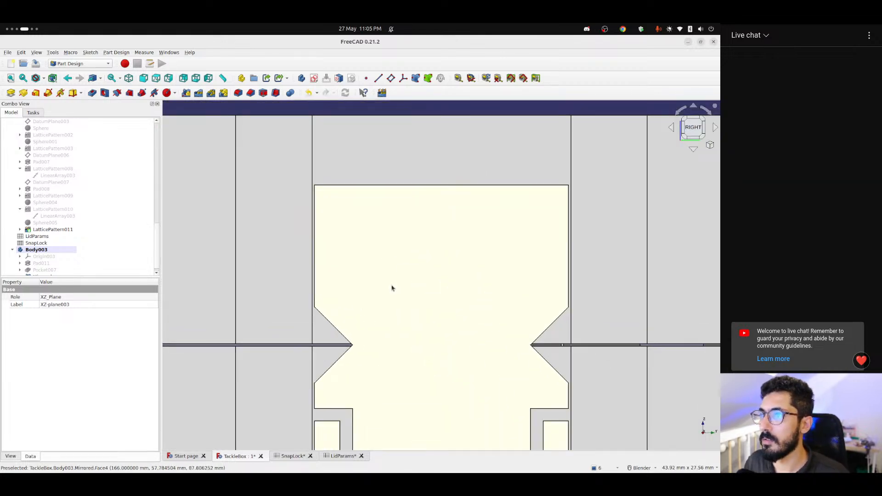
{"action": "middle_click_drag", "start_coordinate": [391, 288], "coordinate": [372, 299]}
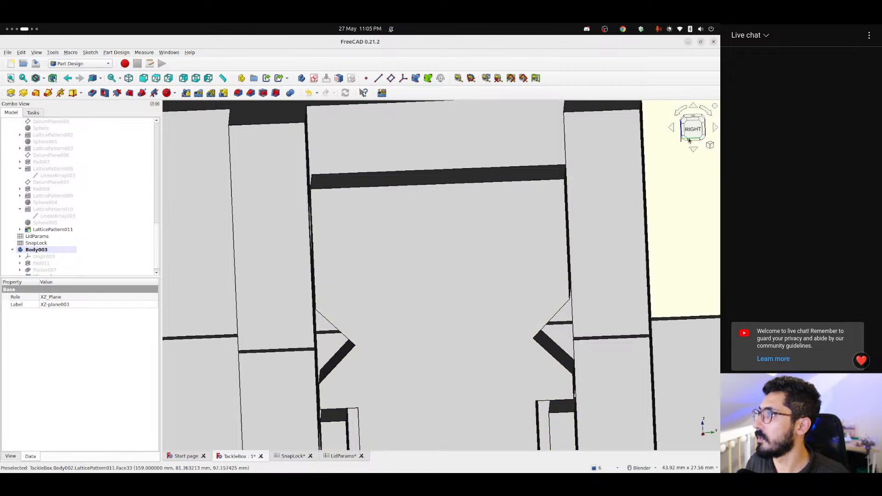
{"action": "left_click", "coordinate": [688, 140]}
{"action": "scroll", "coordinate": [332, 215], "scroll_direction": "down", "scroll_amount": 6}
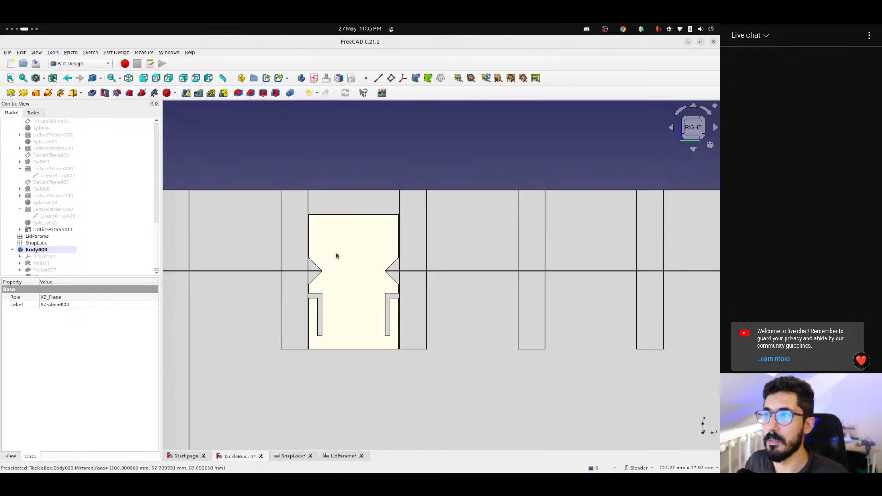
{"action": "scroll", "coordinate": [336, 256], "scroll_direction": "down", "scroll_amount": 2}
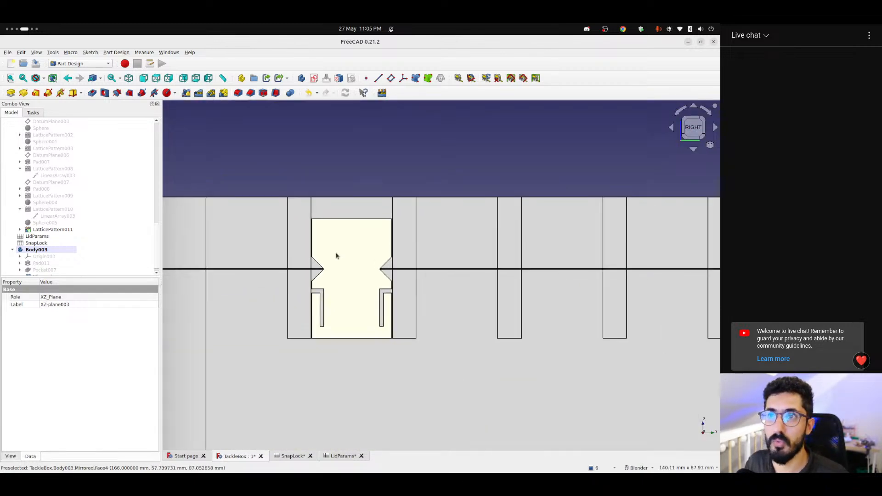
Add an additive sphere to the snap lock body with its radius driven by the formula <<SnapLock>>.ballDiameter / 2
{"action": "left_click", "coordinate": [81, 93]}
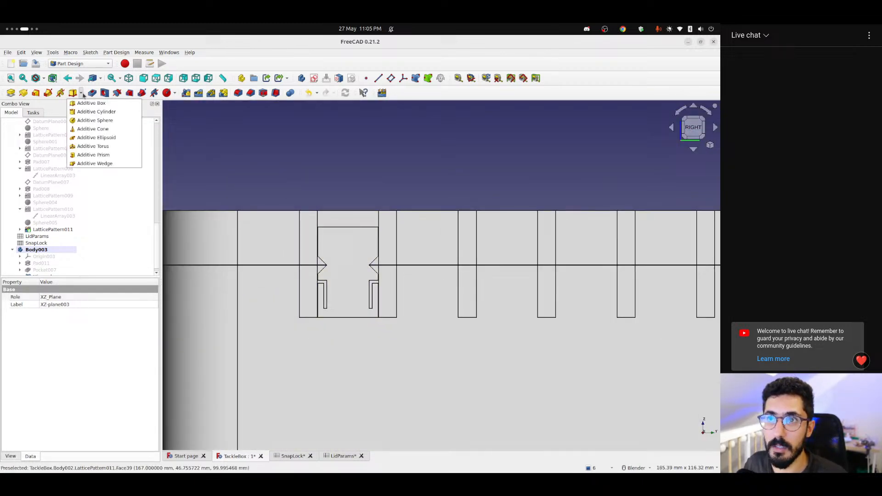
{"action": "left_click", "coordinate": [92, 120]}
{"action": "scroll", "coordinate": [352, 271], "scroll_direction": "up", "scroll_amount": 4}
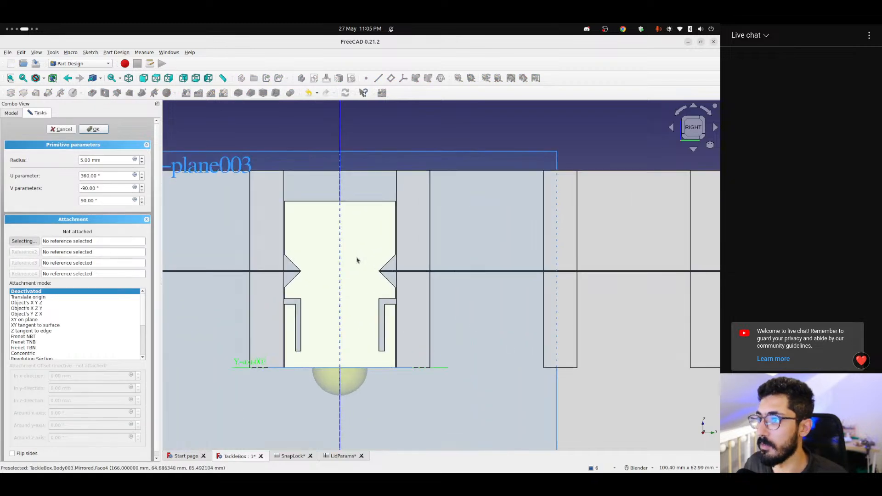
{"action": "middle_click_drag", "start_coordinate": [326, 280], "coordinate": [317, 219], "text": "shift"}
{"action": "left_click", "coordinate": [135, 160]}
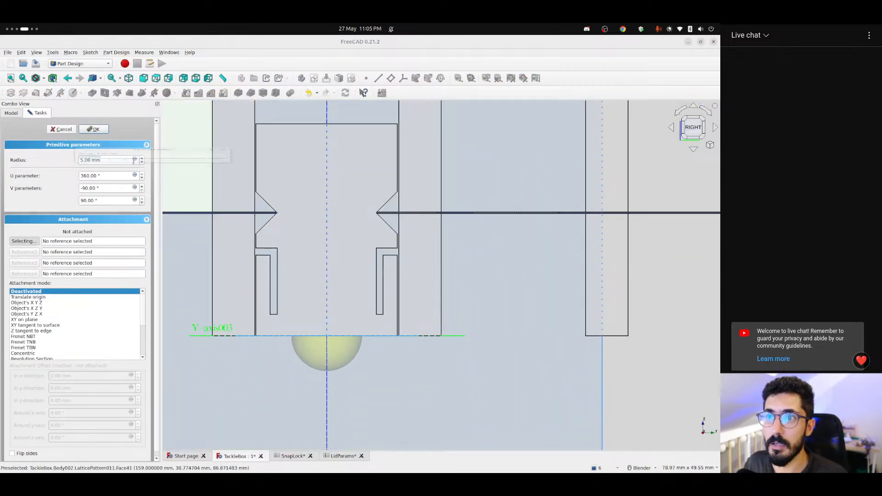
{"action": "type", "text": "<<"}
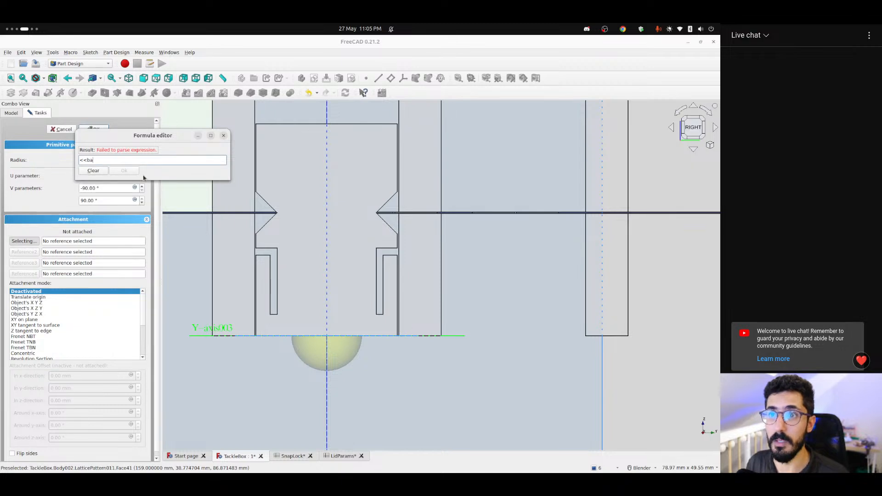
{"action": "type", "text": "SnapLock>>."}
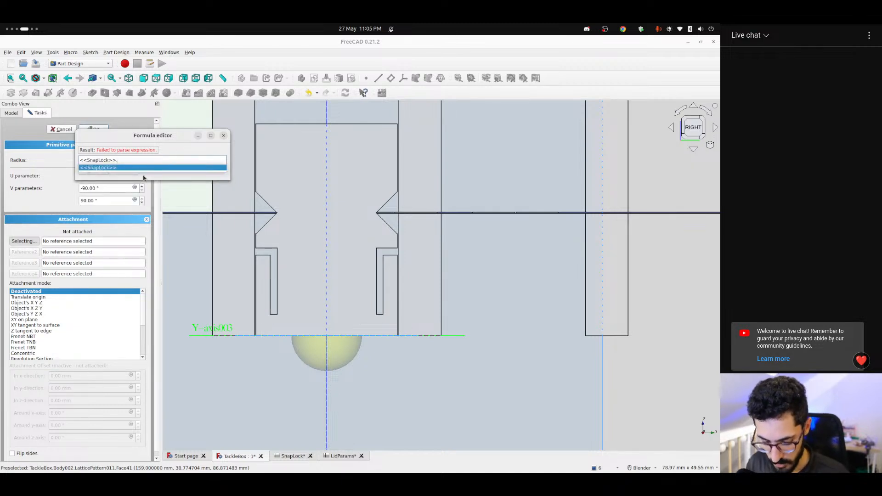
{"action": "type", "text": "ballDiameter"}
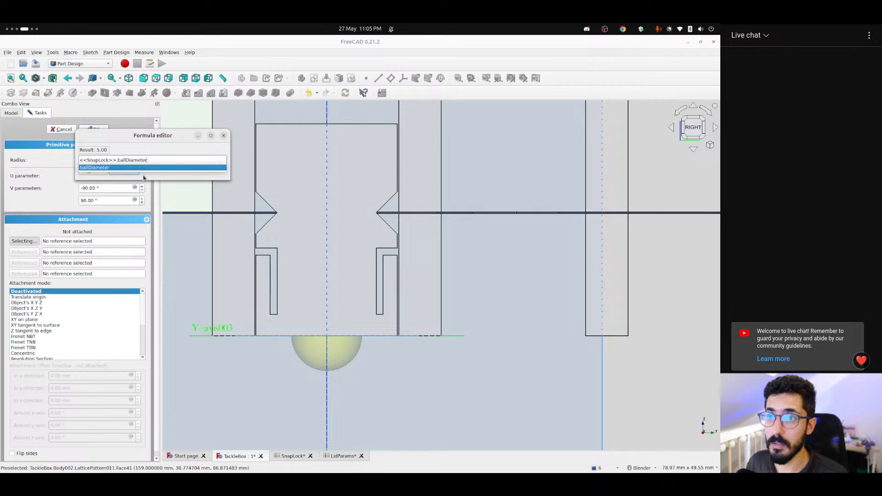
{"action": "key", "text": "Return"}
{"action": "key", "text": "Return"}
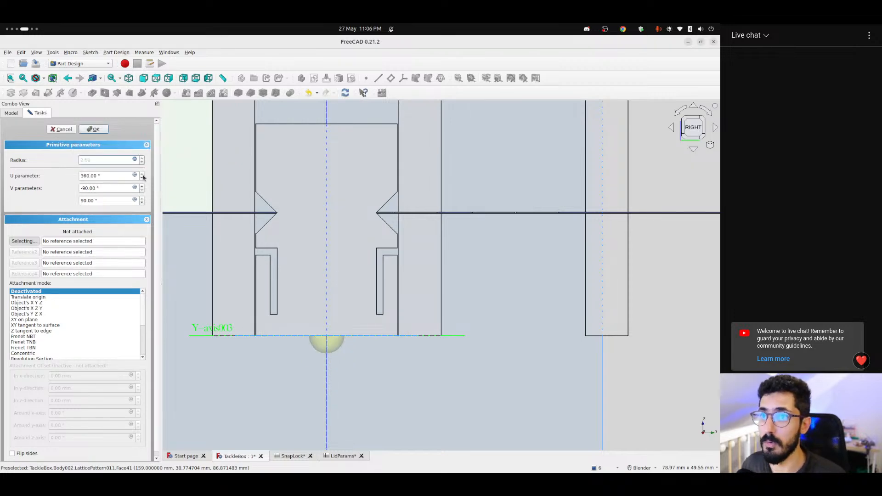
Attach the sphere to the snap lock body's YZ plane in XY on plane mode
{"action": "middle_click_drag", "start_coordinate": [271, 171], "coordinate": [247, 161]}
{"action": "scroll", "coordinate": [248, 161], "scroll_direction": "up", "scroll_amount": 5}
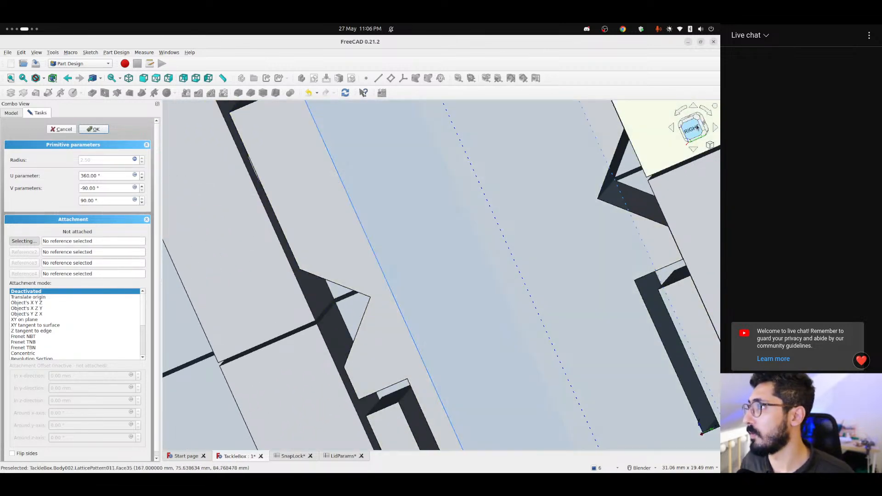
{"action": "left_click", "coordinate": [690, 128]}
{"action": "scroll", "coordinate": [428, 269], "scroll_direction": "down", "scroll_amount": 5}
{"action": "middle_click_drag", "start_coordinate": [421, 284], "coordinate": [368, 292], "text": "shift"}
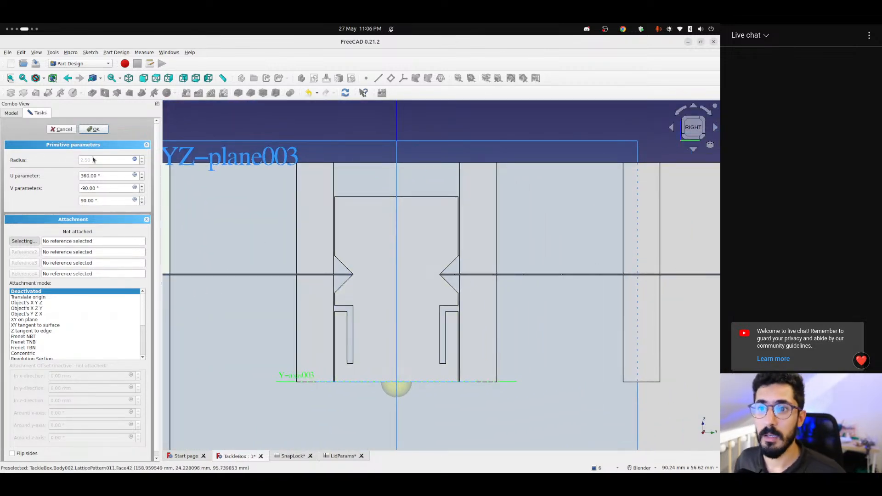
{"action": "scroll", "coordinate": [354, 262], "scroll_direction": "down", "scroll_amount": 3}
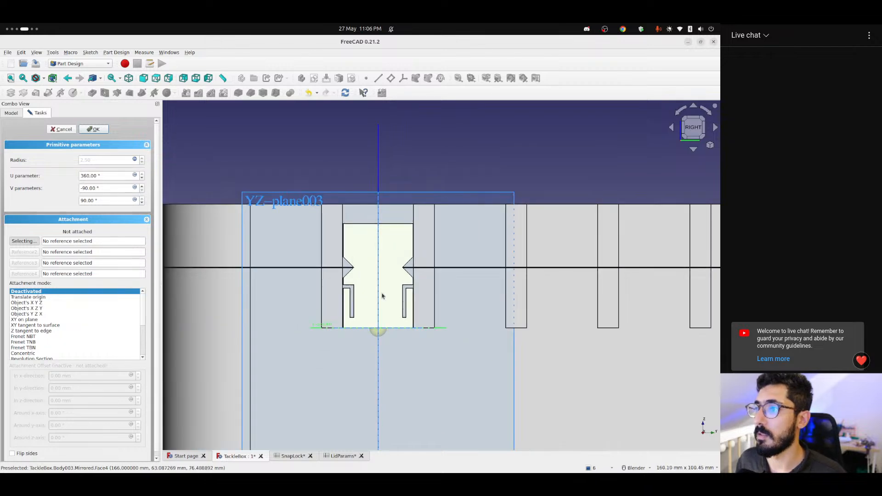
{"action": "middle_click_drag", "start_coordinate": [382, 295], "coordinate": [322, 314]}
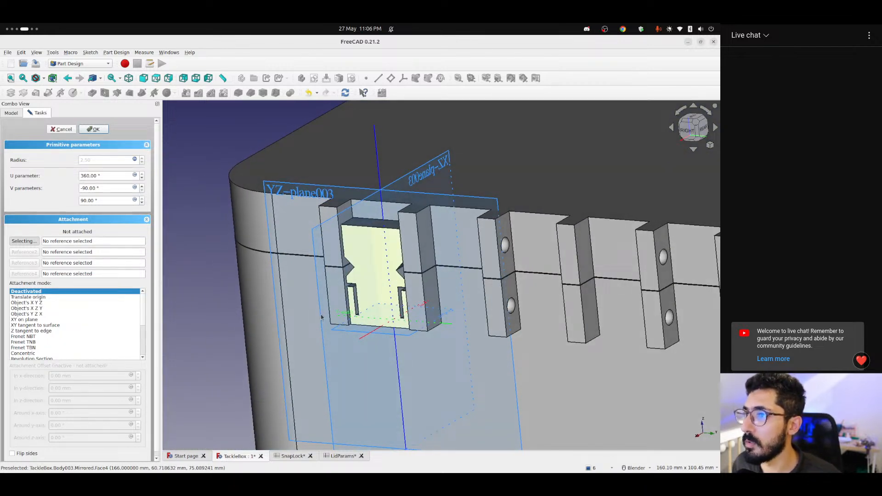
{"action": "left_click", "coordinate": [291, 192]}
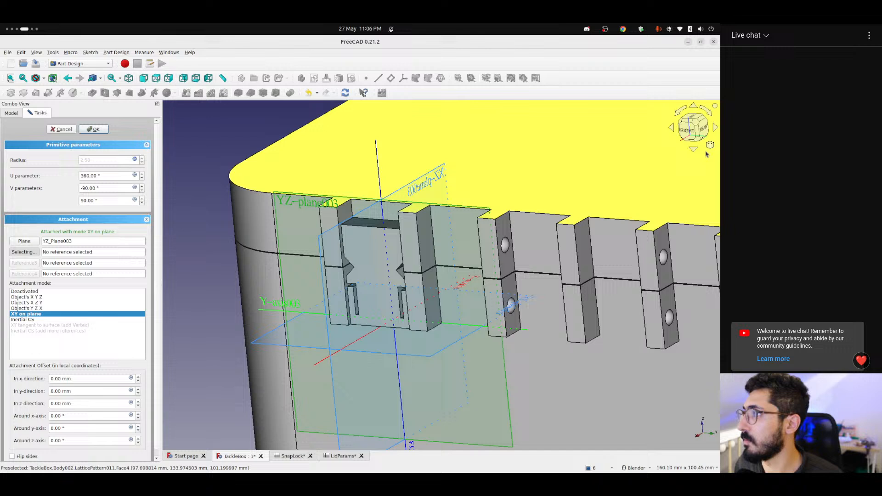
Try offsetting the sphere 36 mm in the y-direction, inspect its position near the lock's upper edge, and close the sphere settings
{"action": "left_click", "coordinate": [688, 129]}
{"action": "middle_click_drag", "start_coordinate": [405, 283], "coordinate": [368, 300], "text": "shift"}
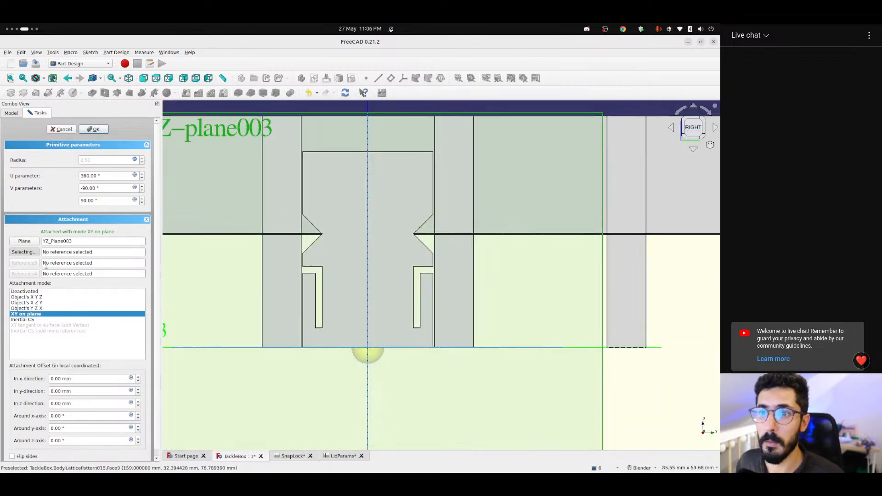
{"action": "scroll", "coordinate": [83, 401], "scroll_direction": "up", "scroll_amount": 12}
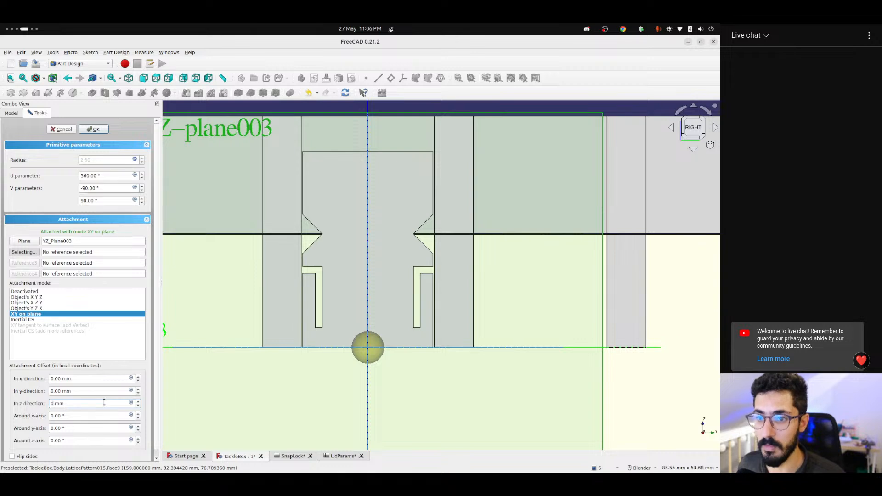
{"action": "left_click", "coordinate": [63, 392]}
{"action": "scroll", "coordinate": [63, 391], "scroll_direction": "up", "scroll_amount": 11}
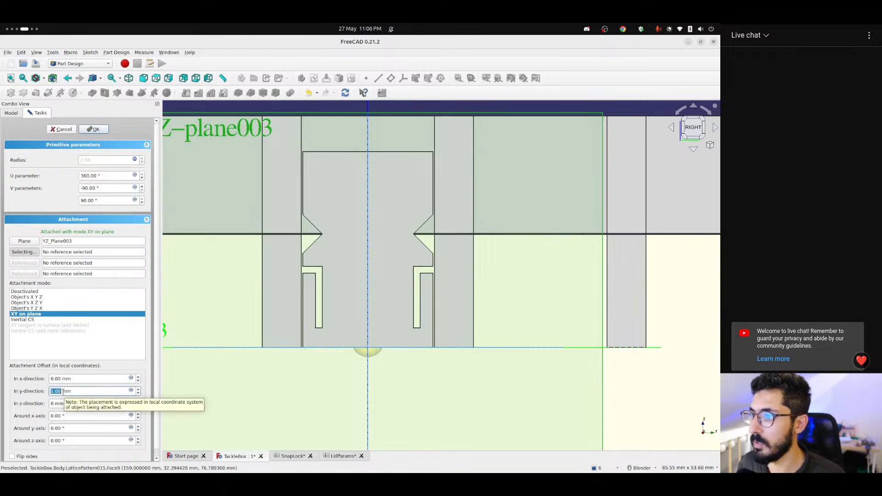
{"action": "scroll", "coordinate": [63, 391], "scroll_direction": "up", "scroll_amount": 9}
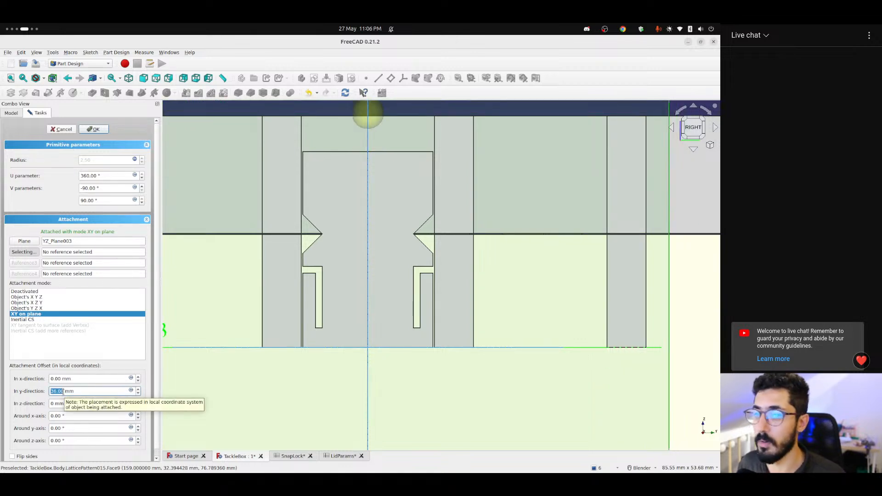
{"action": "middle_click_drag", "start_coordinate": [342, 226], "coordinate": [297, 415]}
{"action": "scroll", "coordinate": [256, 257], "scroll_direction": "up", "scroll_amount": 10}
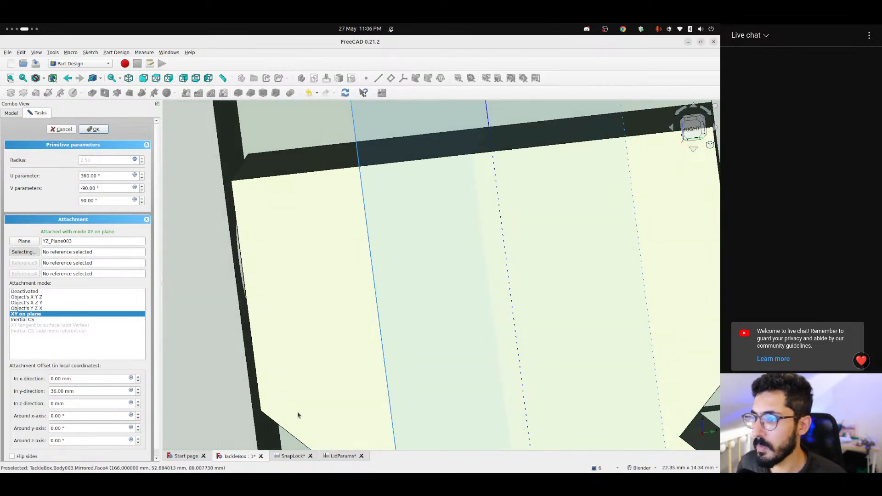
{"action": "left_click", "coordinate": [351, 401]}
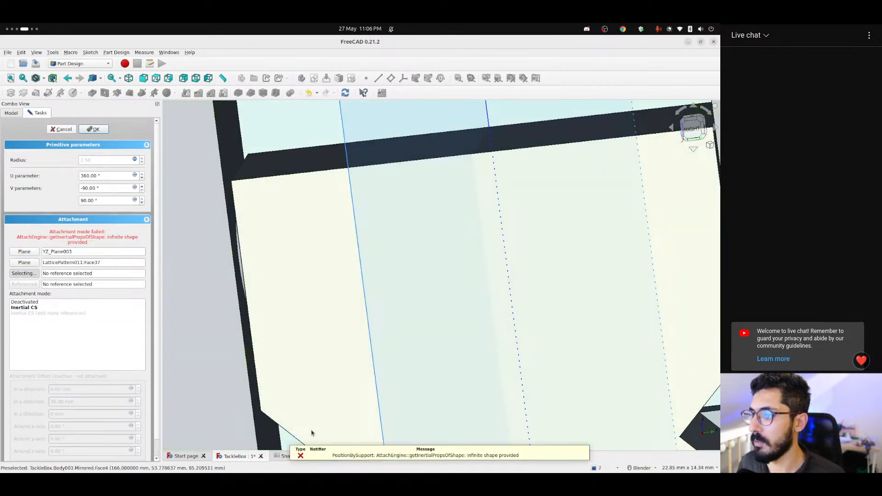
{"action": "key", "text": "Escape"}
Review the totalDepth, ballDiameter and extraThickness terms of the heightInLid formula in the SnapLock spreadsheet
{"action": "left_click", "coordinate": [289, 453]}
{"action": "left_click", "coordinate": [580, 190]}
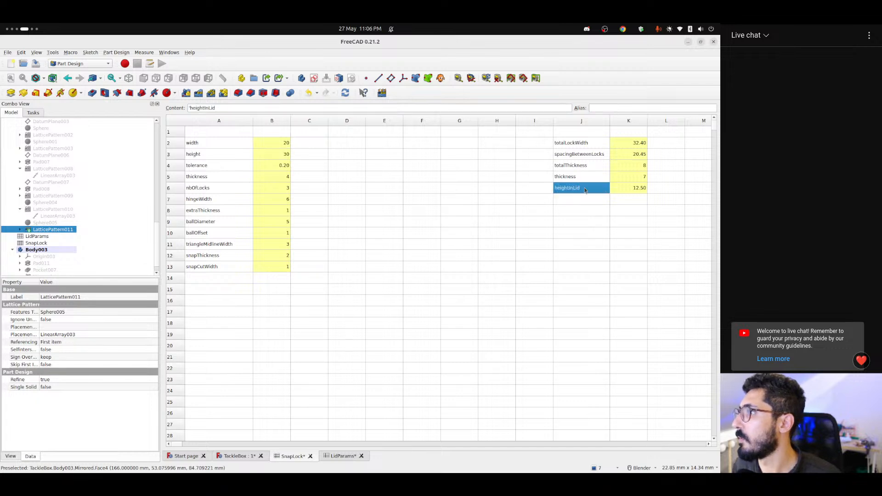
{"action": "left_click", "coordinate": [637, 190]}
{"action": "left_click", "coordinate": [237, 107]}
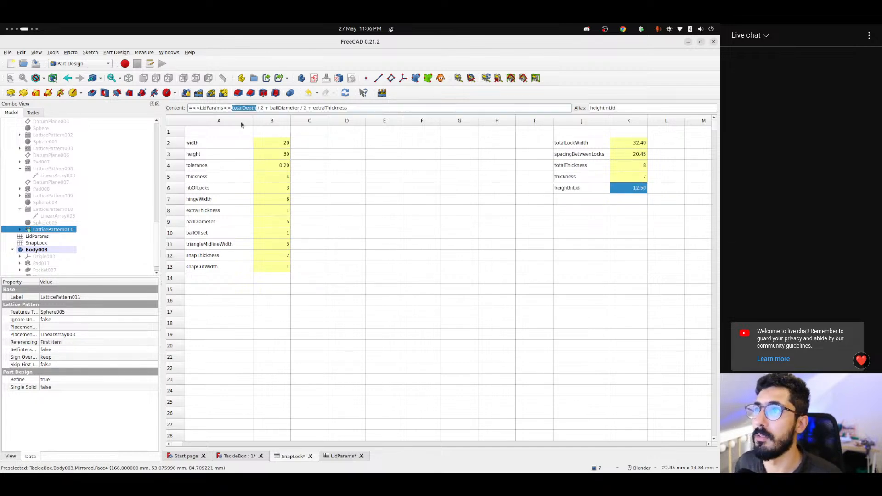
{"action": "double_click", "coordinate": [278, 108]}
{"action": "double_click", "coordinate": [329, 107]}
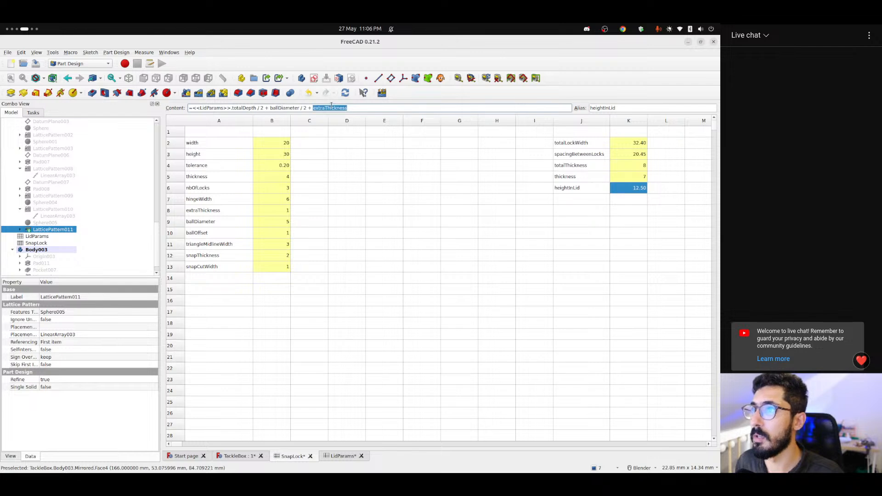
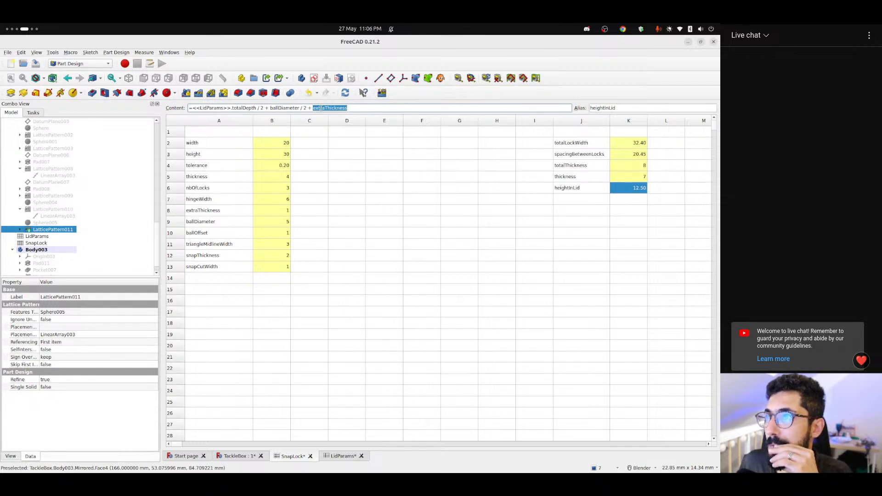
Return to the TackleBox model and delete the failed sphere from the snap lock body
{"action": "left_click", "coordinate": [243, 458]}
{"action": "scroll", "coordinate": [321, 265], "scroll_direction": "down", "scroll_amount": 7}
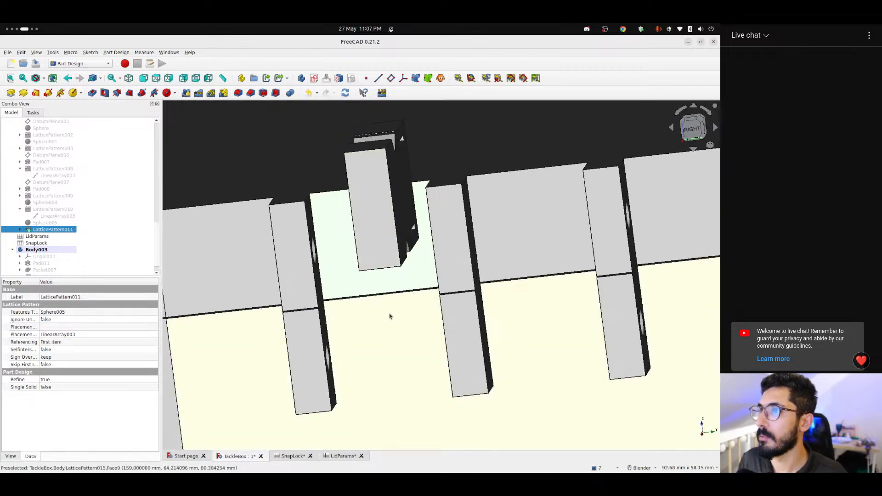
{"action": "middle_click_drag", "start_coordinate": [389, 315], "coordinate": [337, 319]}
{"action": "scroll", "coordinate": [53, 257], "scroll_direction": "down", "scroll_amount": 1}
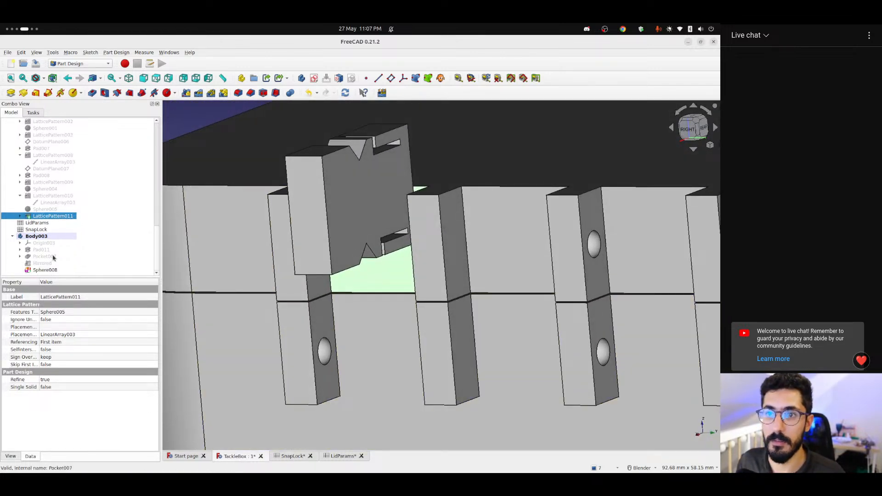
{"action": "left_click", "coordinate": [52, 270]}
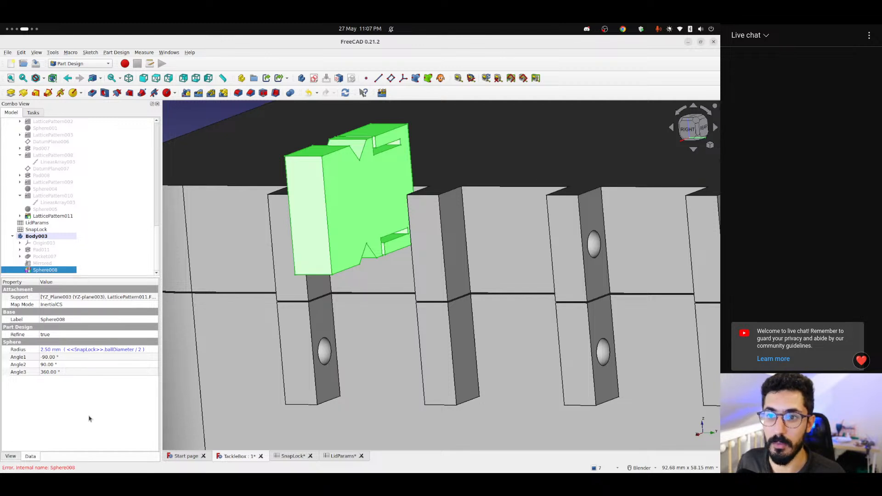
{"action": "key", "text": "Delete"}
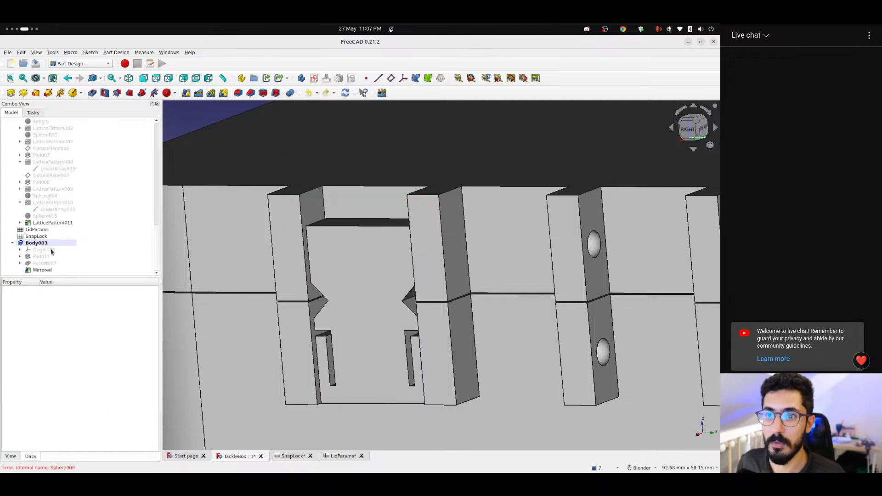
Examine how the snap lock's upper edge lines up with the ball feature on the neighbouring hinge block, close up and from the right
{"action": "key", "text": "3"}
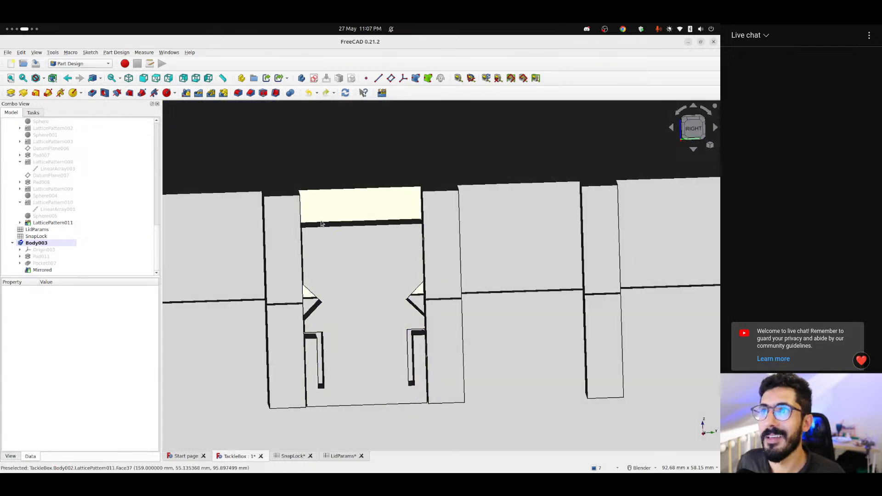
{"action": "scroll", "coordinate": [301, 256], "scroll_direction": "up", "scroll_amount": 1}
{"action": "middle_click_drag", "start_coordinate": [301, 256], "coordinate": [350, 248]}
{"action": "scroll", "coordinate": [298, 237], "scroll_direction": "up", "scroll_amount": 4}
{"action": "left_click", "coordinate": [693, 124]}
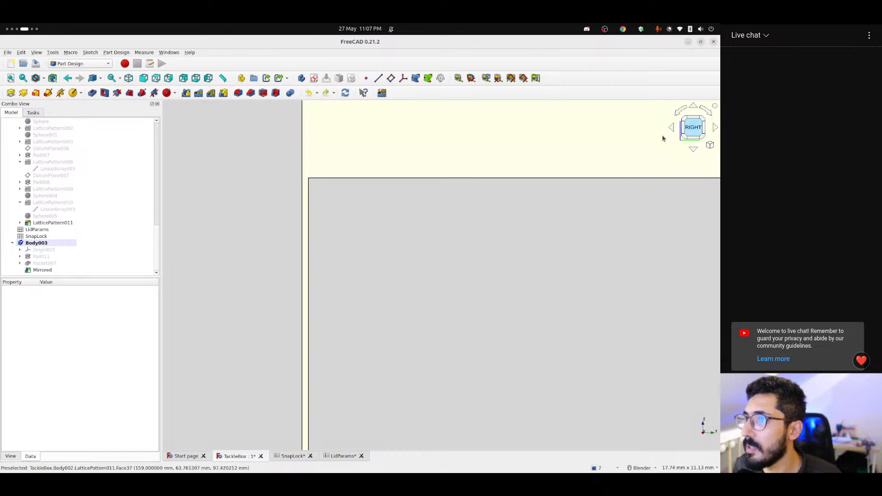
{"action": "left_click", "coordinate": [307, 215]}
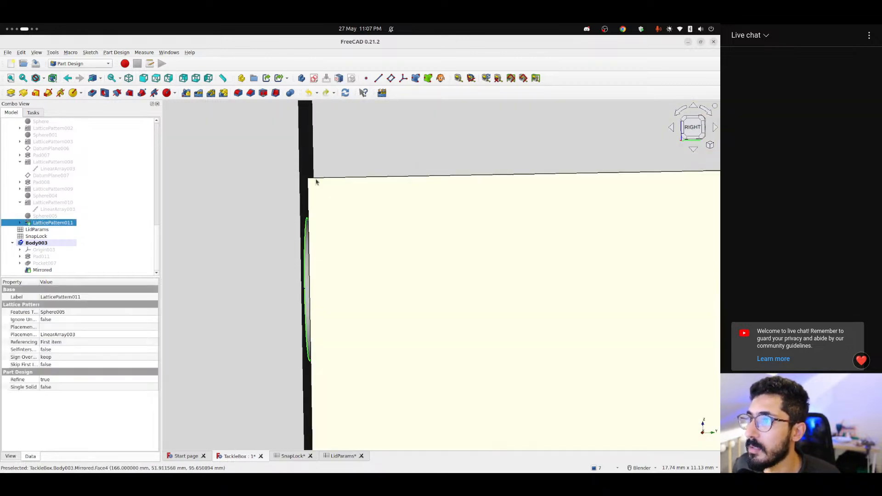
{"action": "left_click", "coordinate": [340, 176]}
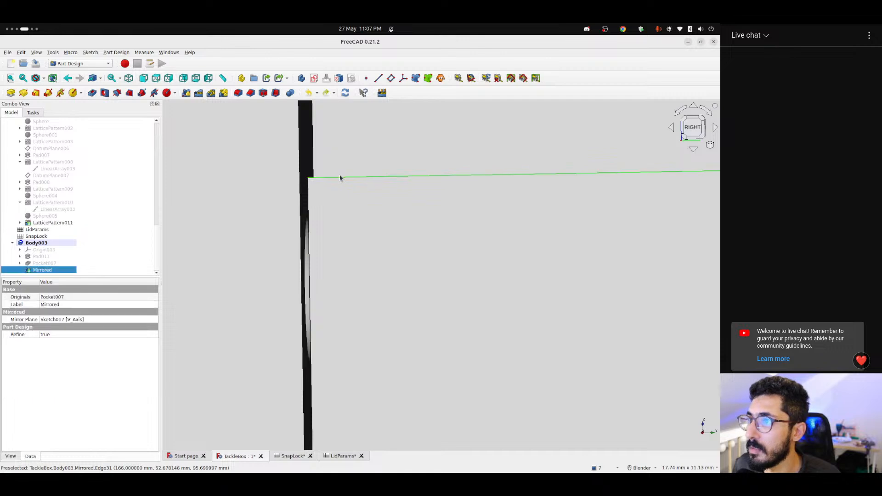
{"action": "left_click", "coordinate": [307, 224], "text": "ctrl"}
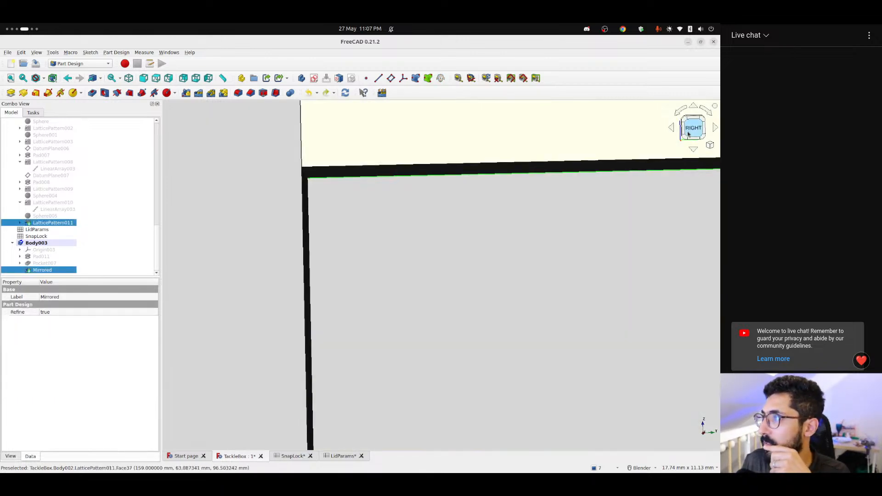
{"action": "left_click", "coordinate": [688, 133]}
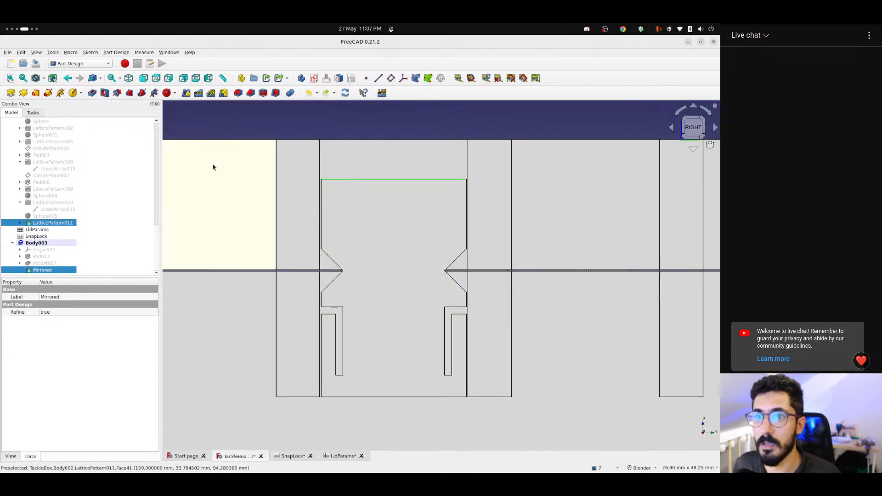
{"action": "left_click", "coordinate": [234, 125]}
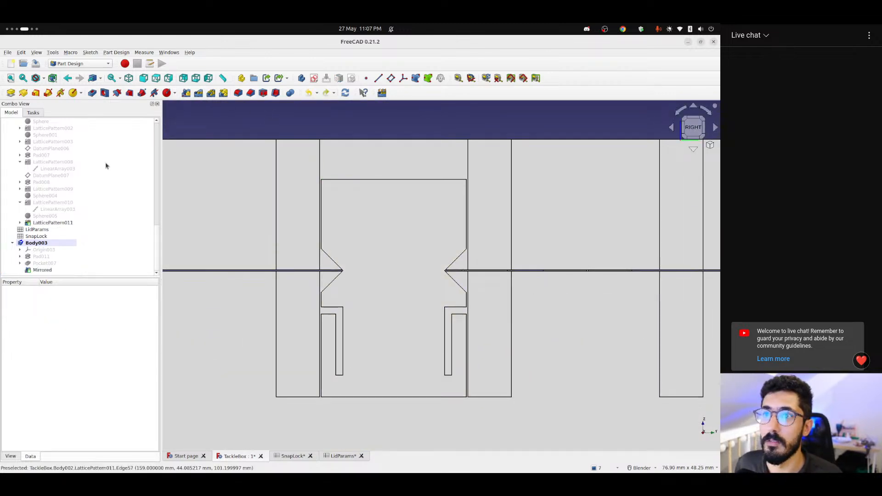
Add a sphere attached to the snap lock body's XY plane, with its radius set to <<SnapLock>>.ballDiameter / 2
{"action": "left_click", "coordinate": [72, 93]}
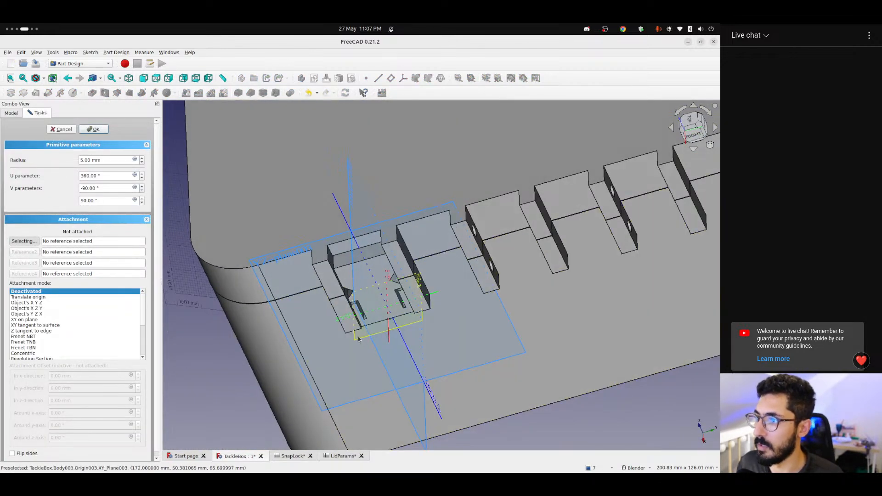
{"action": "left_click", "coordinate": [358, 339]}
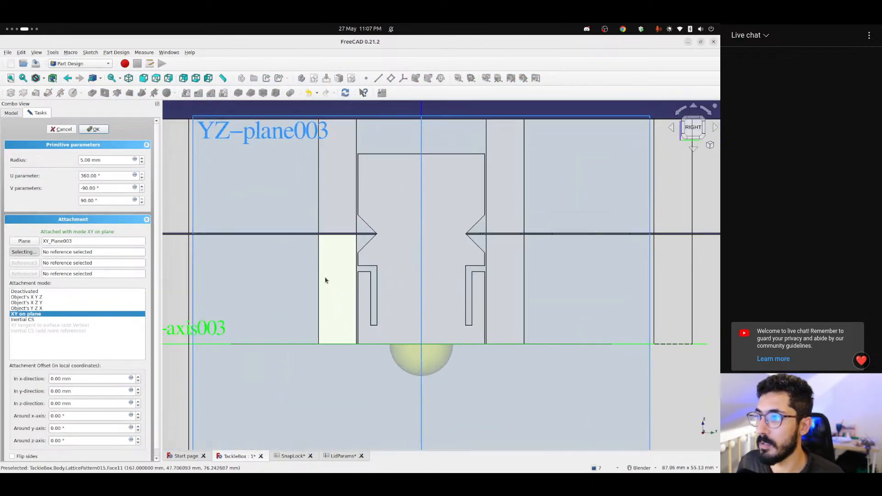
{"action": "left_click", "coordinate": [129, 159]}
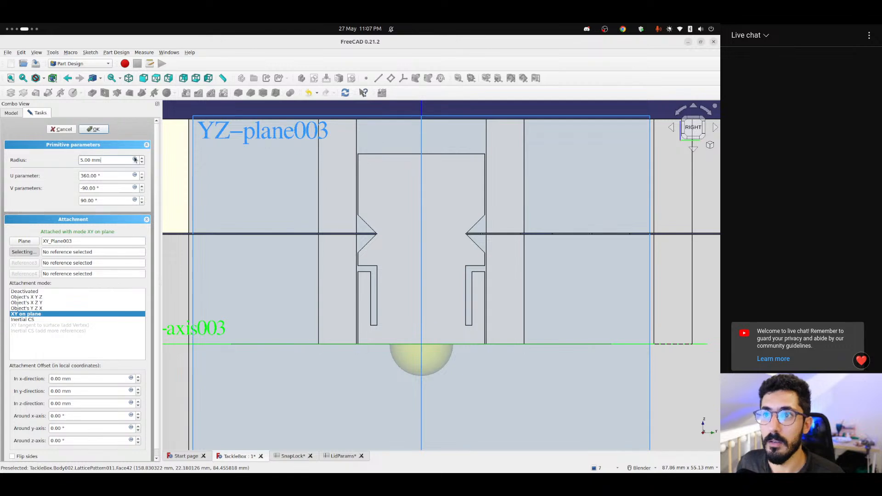
{"action": "key", "text": "equal"}
{"action": "type", "text": "<<SnapLock>>.diam"}
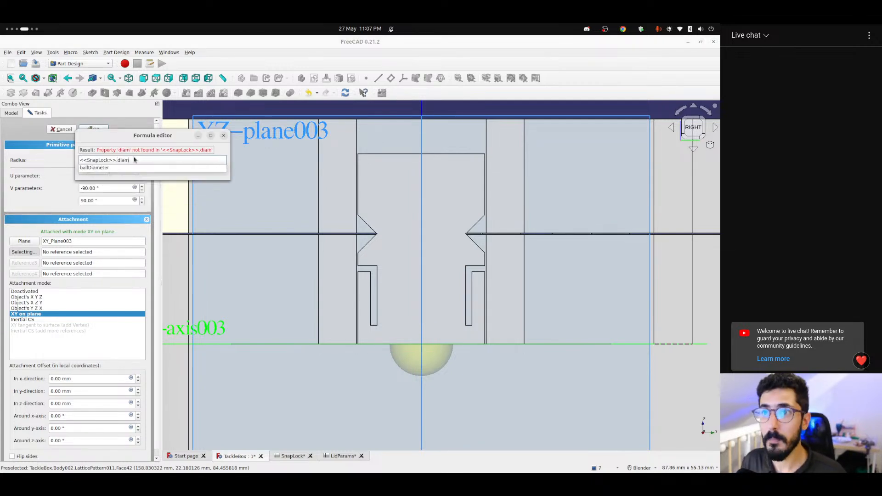
{"action": "key", "text": "Down"}
{"action": "key", "text": "Return"}
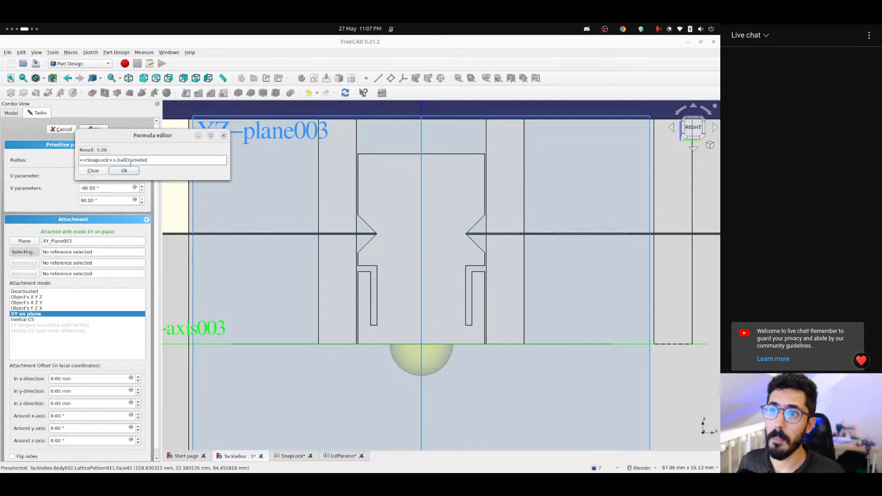
{"action": "left_click", "coordinate": [124, 171]}
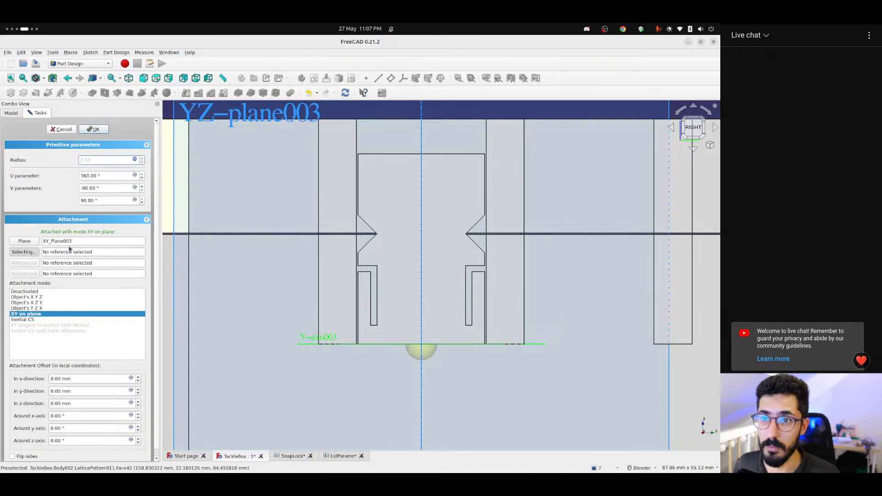
Set the sphere's z-direction attachment offset to the formula <<SnapLock>>.height
{"action": "left_click", "coordinate": [77, 404]}
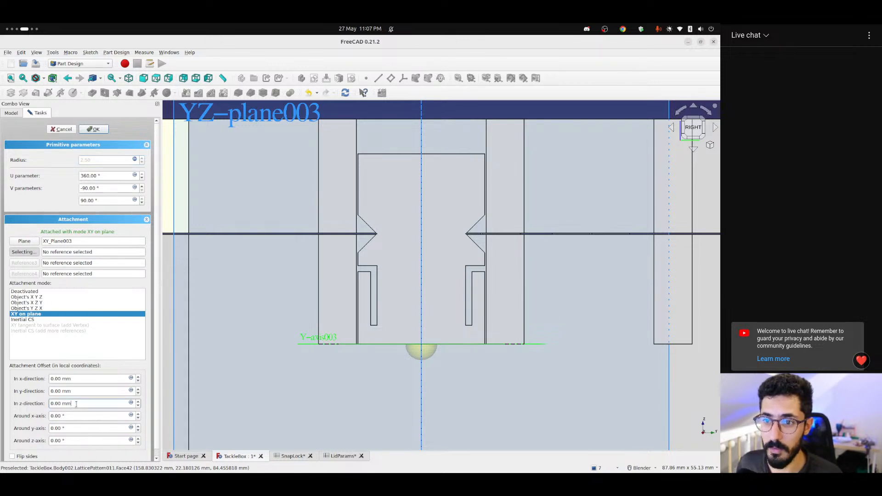
{"action": "scroll", "coordinate": [76, 404], "scroll_direction": "up", "scroll_amount": 3}
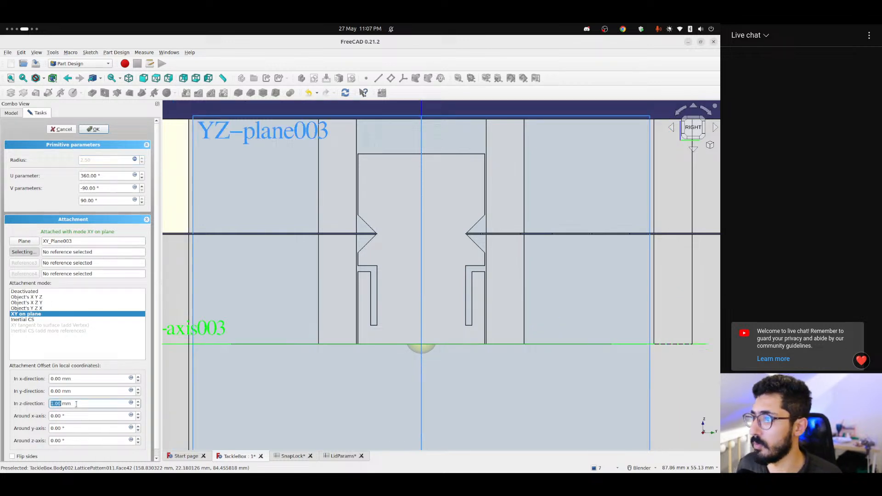
{"action": "left_click", "coordinate": [131, 403]}
{"action": "type", "text": "<<snapLock>>."}
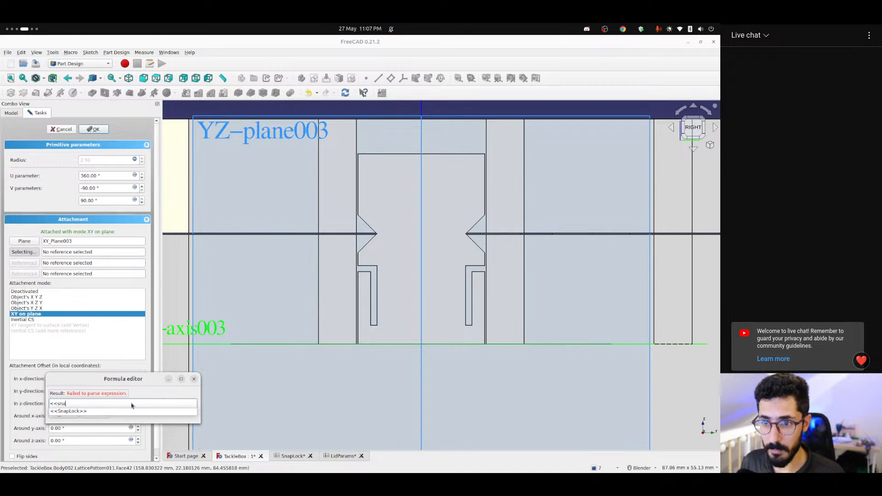
{"action": "type", "text": "eight"}
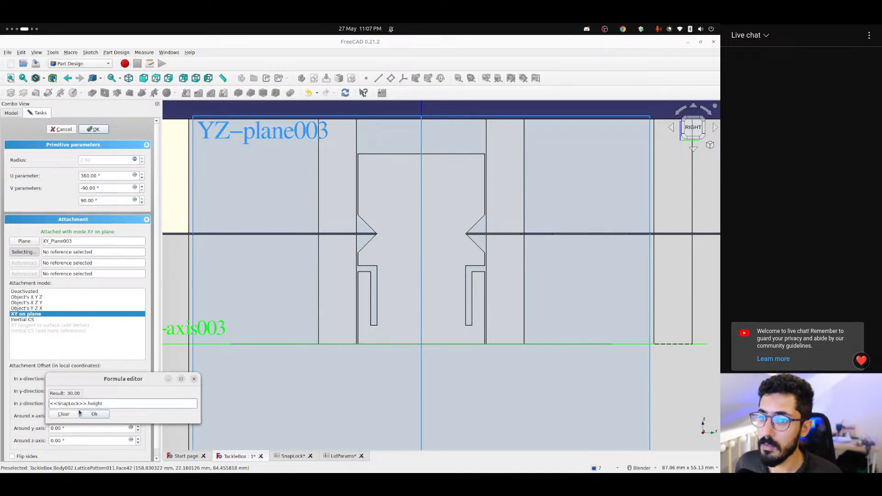
{"action": "left_click", "coordinate": [92, 414]}
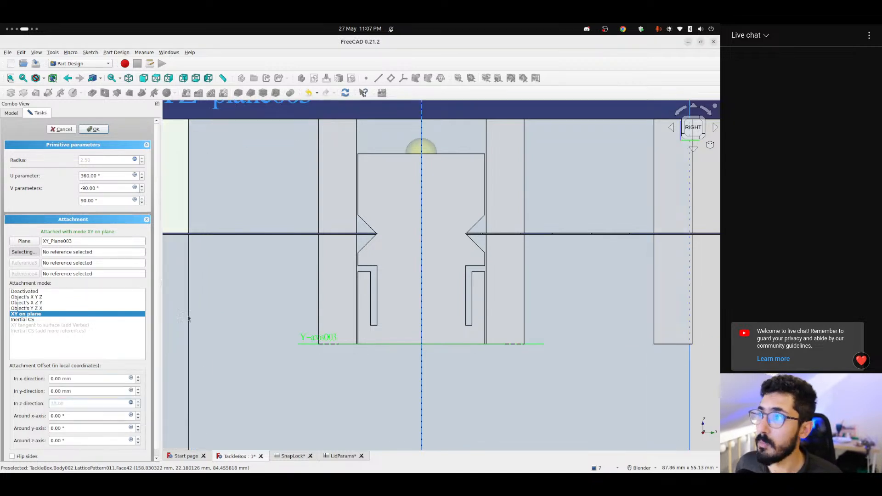
Extend the sphere's z-direction offset formula to <<SnapLock>>.height - <<SnapLock>>.extraThickness - <<SnapLock>>.ballDiameter / 2
{"action": "left_click", "coordinate": [131, 403]}
{"action": "type", "text": "- <<SnapLock>>."}
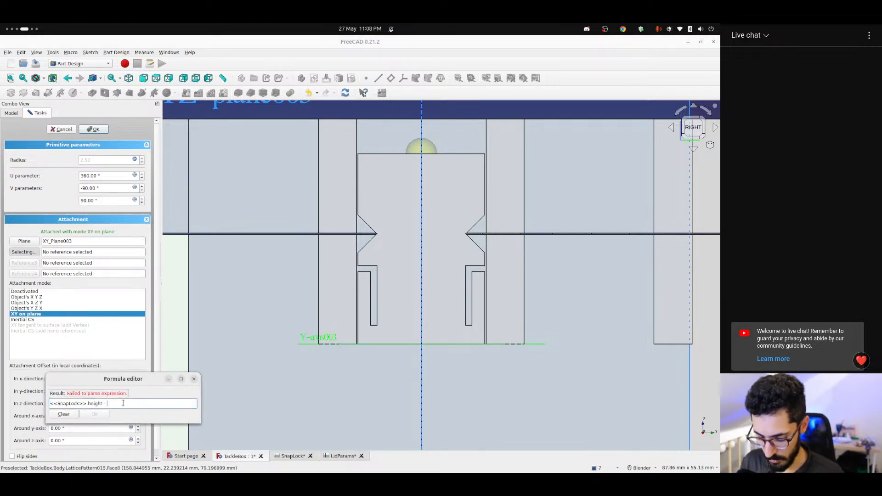
{"action": "type", "text": "ext"}
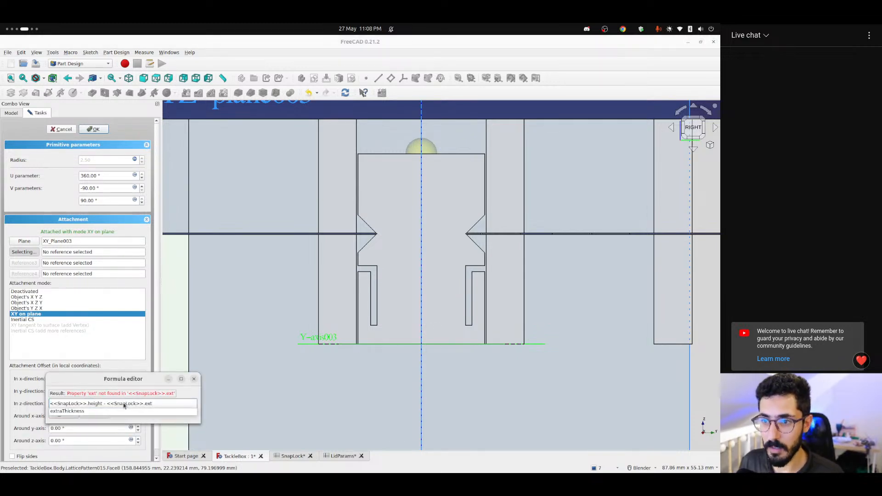
{"action": "key", "text": "Down"}
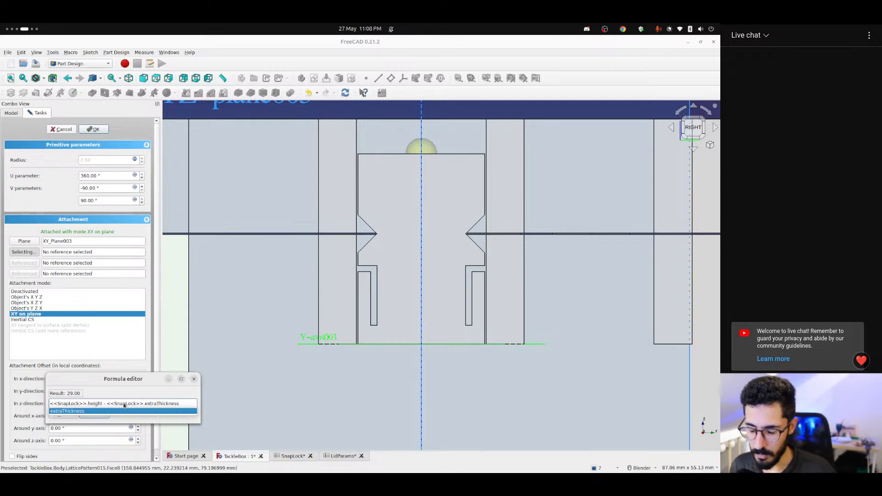
{"action": "type", "text": "- <<SnapLock>>."}
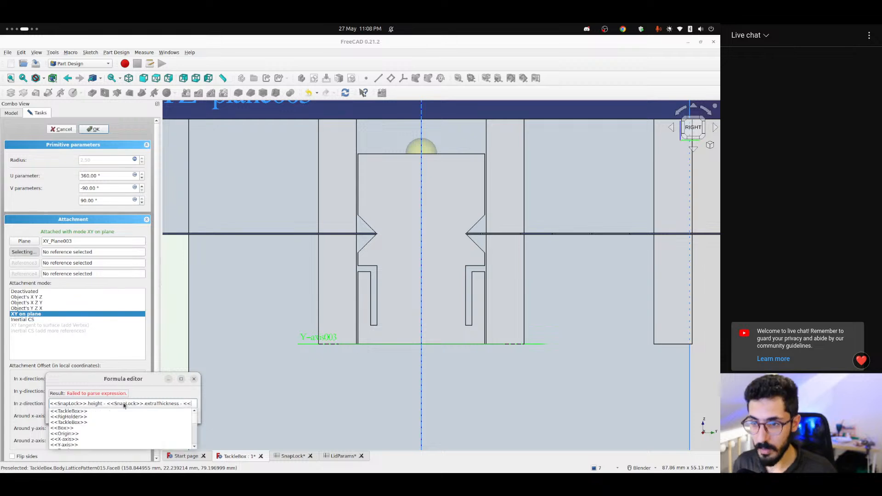
{"action": "type", "text": "ballD"}
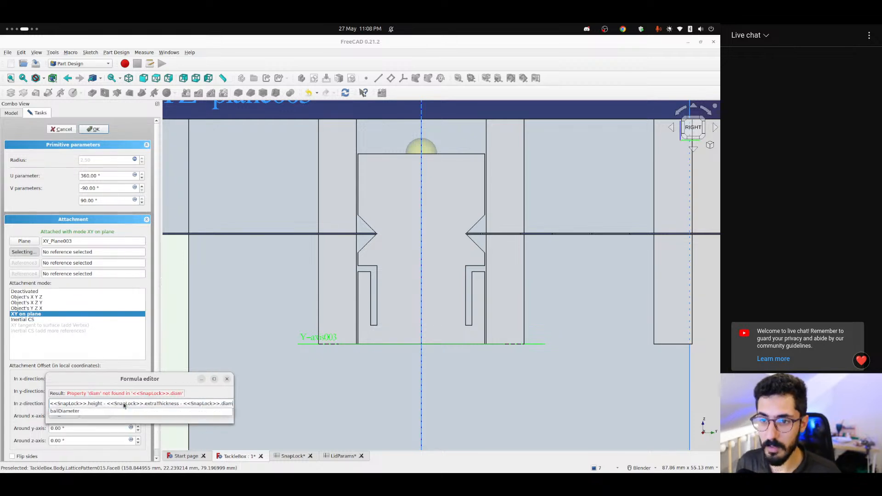
{"action": "key", "text": "Down"}
{"action": "type", "text": "/ 2"}
{"action": "key", "text": "Return"}
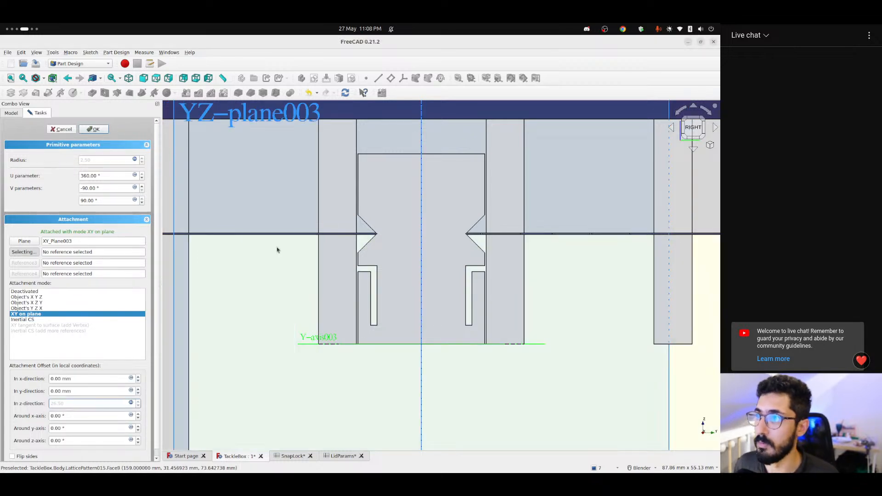
Try offsetting the sphere -17 mm in the y-direction and compare its position with the snap lock's side edge
{"action": "scroll", "coordinate": [404, 179], "scroll_direction": "up", "scroll_amount": 3}
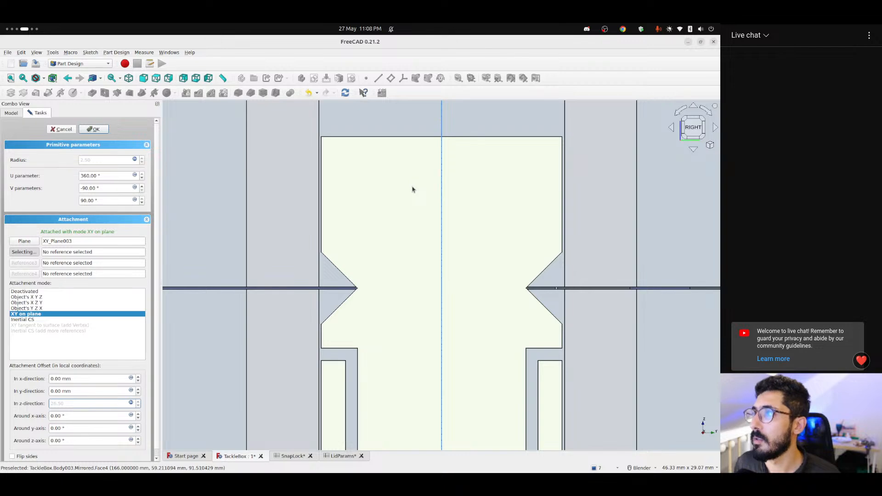
{"action": "middle_click_drag", "start_coordinate": [412, 190], "coordinate": [417, 224]}
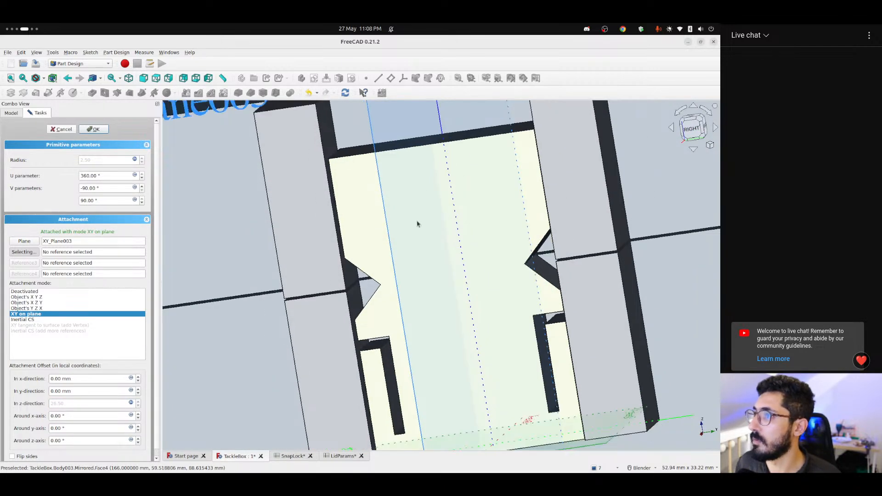
{"action": "scroll", "coordinate": [417, 223], "scroll_direction": "down", "scroll_amount": 4}
{"action": "left_click", "coordinate": [691, 128]}
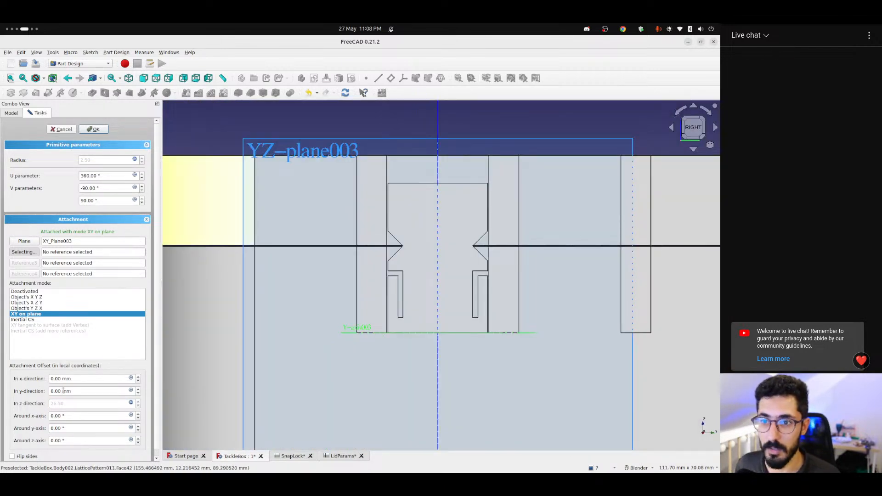
{"action": "scroll", "coordinate": [70, 390], "scroll_direction": "down", "scroll_amount": 1}
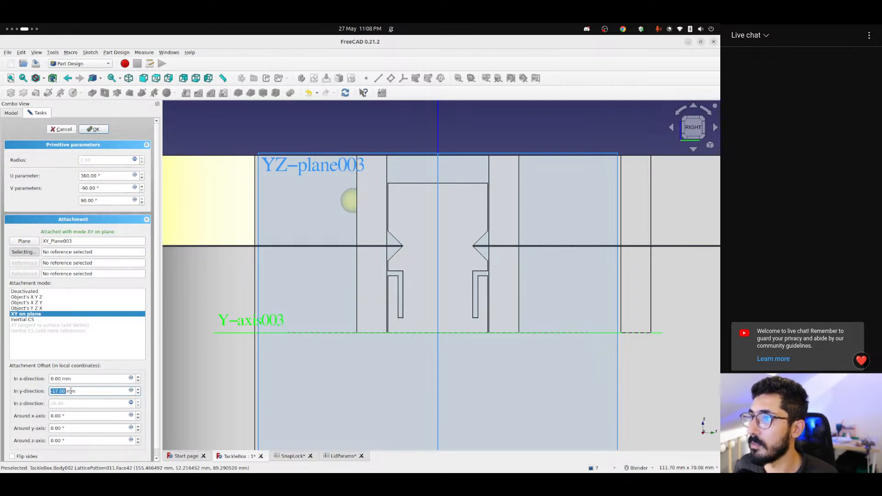
{"action": "scroll", "coordinate": [325, 191], "scroll_direction": "up", "scroll_amount": 8}
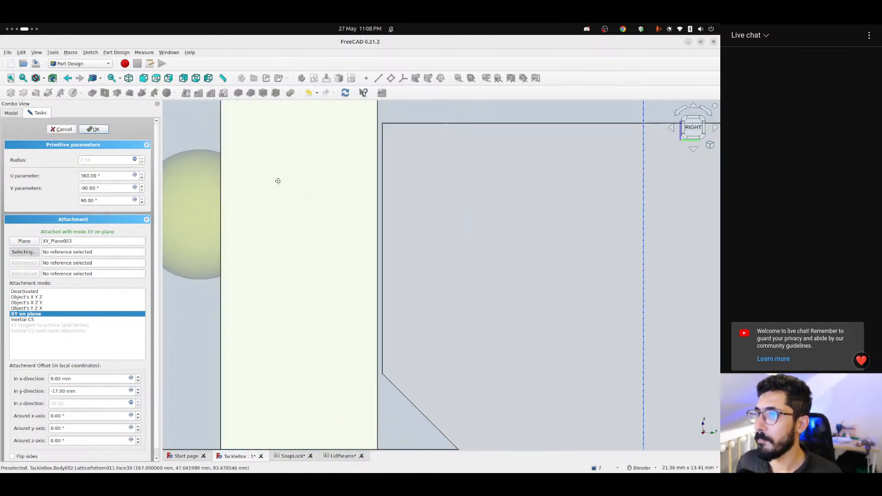
{"action": "scroll", "coordinate": [407, 248], "scroll_direction": "down", "scroll_amount": 3}
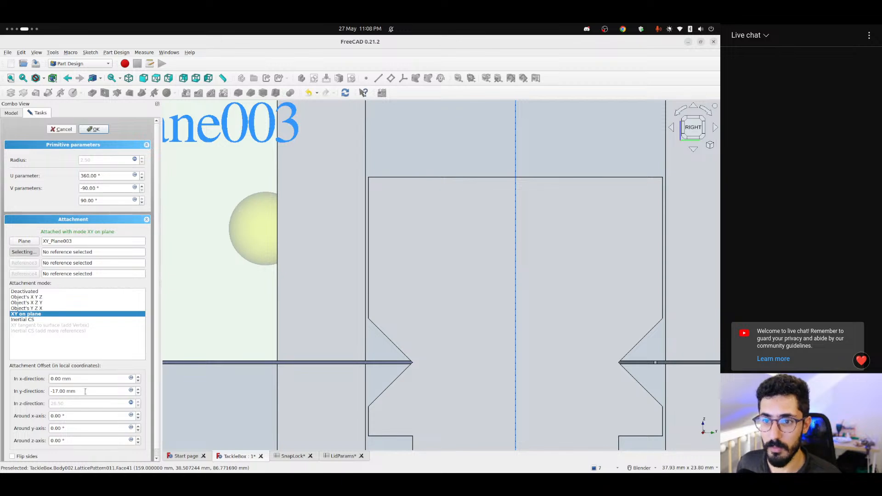
Set the sphere's y-direction attachment offset to the formula -<<SnapLock>>.width / 2
{"action": "left_click", "coordinate": [131, 391]}
{"action": "type", "text": "- <<SnapLock>>."}
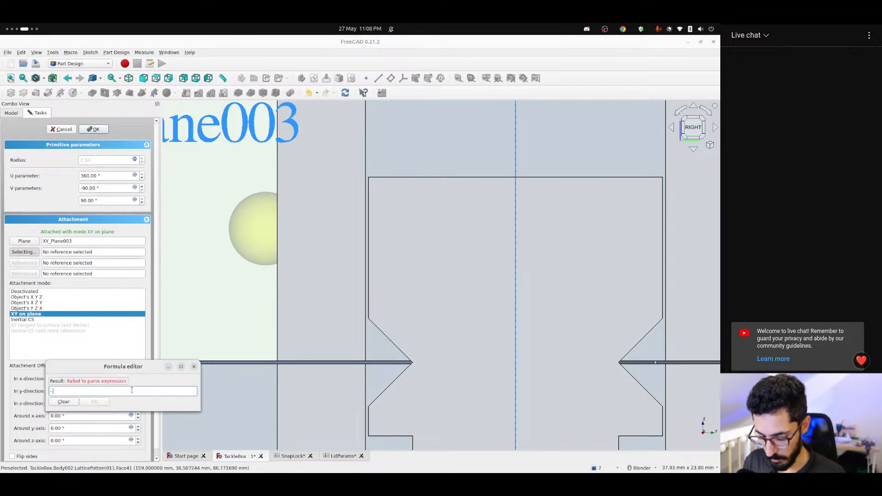
{"action": "key", "text": "Down"}
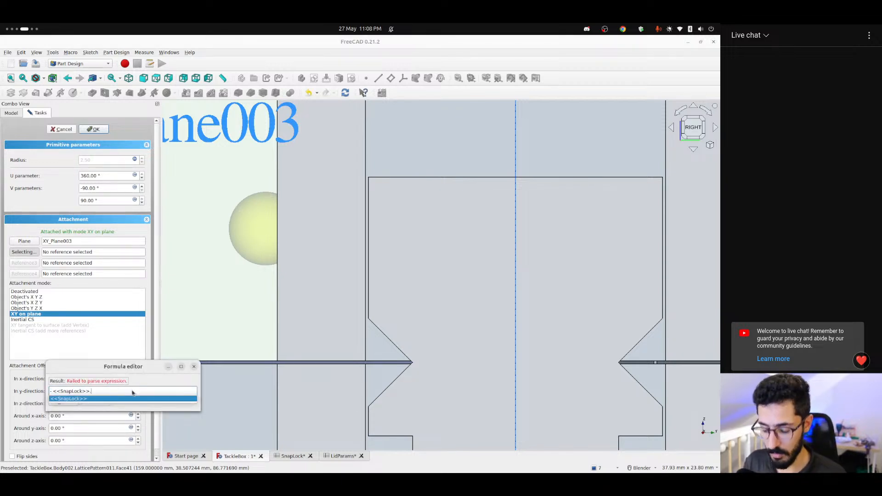
{"action": "type", "text": "wid"}
{"action": "key", "text": "Down"}
{"action": "key", "text": "Down"}
{"action": "type", "text": "/ 2"}
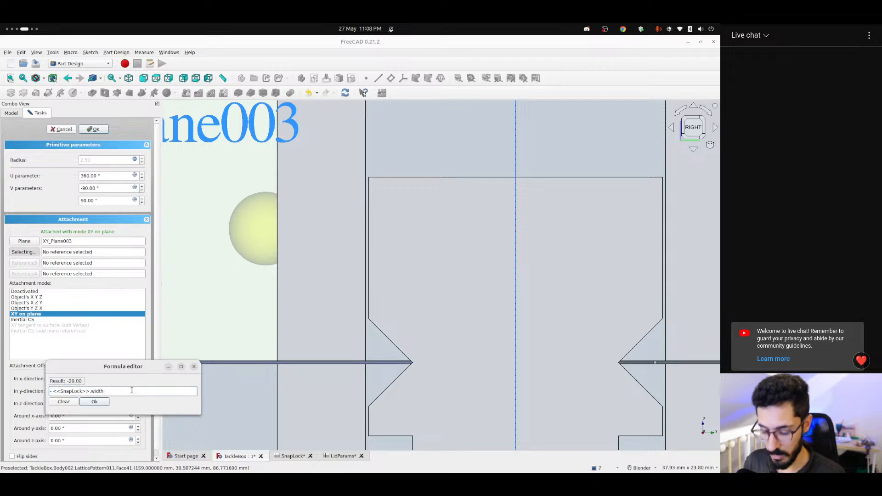
{"action": "key", "text": "Return"}
Extend the sphere's y-direction offset formula to -<<SnapLock>>.width / 2 + <<SnapLock>>.ballOffset and inspect how far it protrudes
{"action": "scroll", "coordinate": [344, 216], "scroll_direction": "up", "scroll_amount": 3}
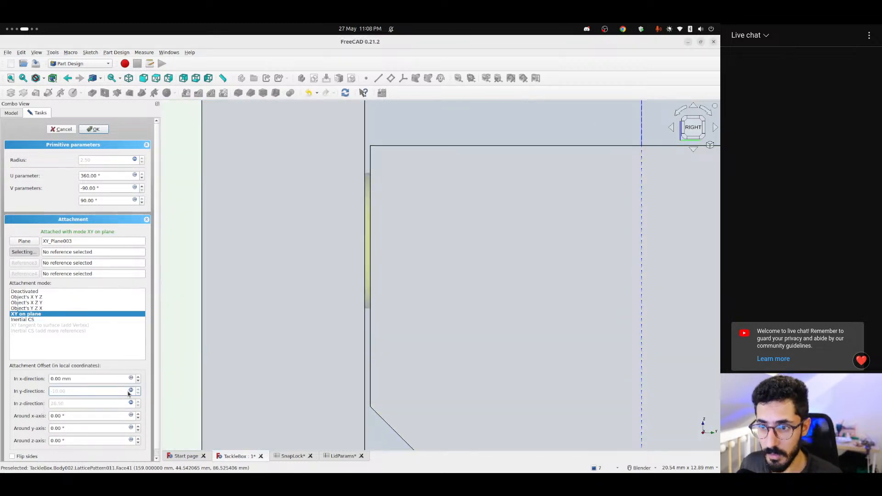
{"action": "left_click", "coordinate": [129, 391]}
{"action": "left_click", "coordinate": [129, 389]}
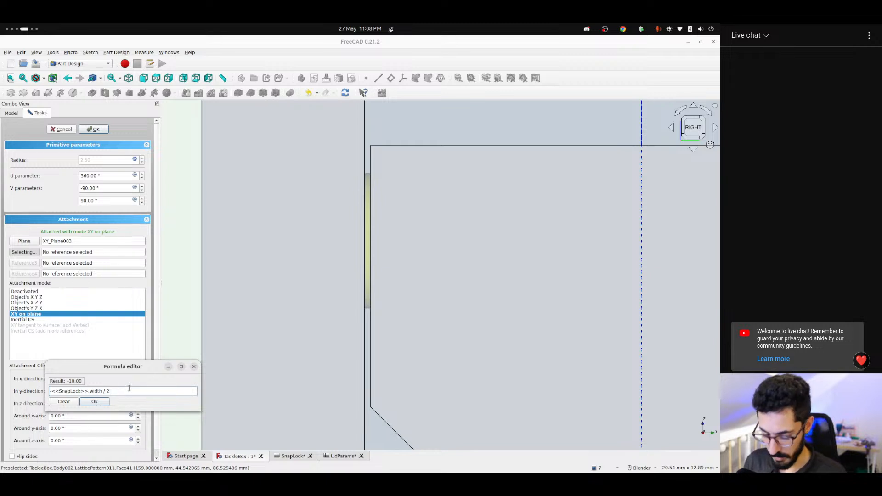
{"action": "type", "text": "+ MMs"}
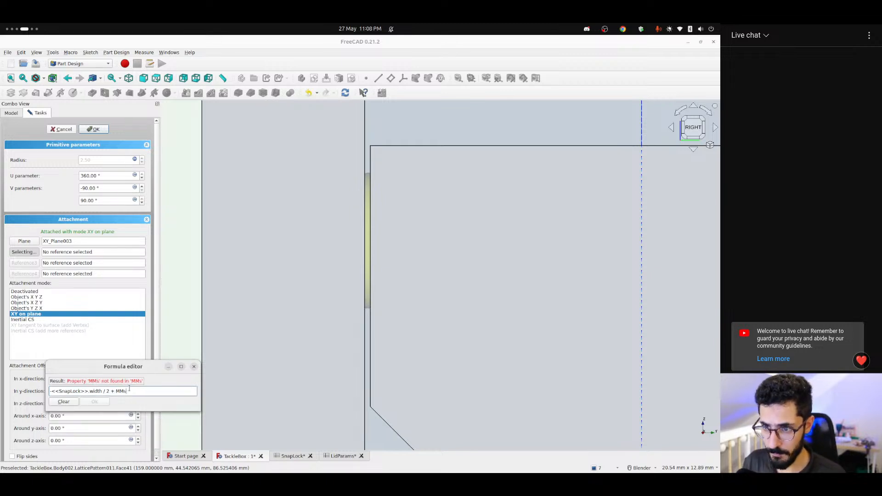
{"action": "key", "text": "BackSpace"}
{"action": "key", "text": "BackSpace"}
{"action": "key", "text": "BackSpace"}
{"action": "type", "text": "<<SnapLock>>."}
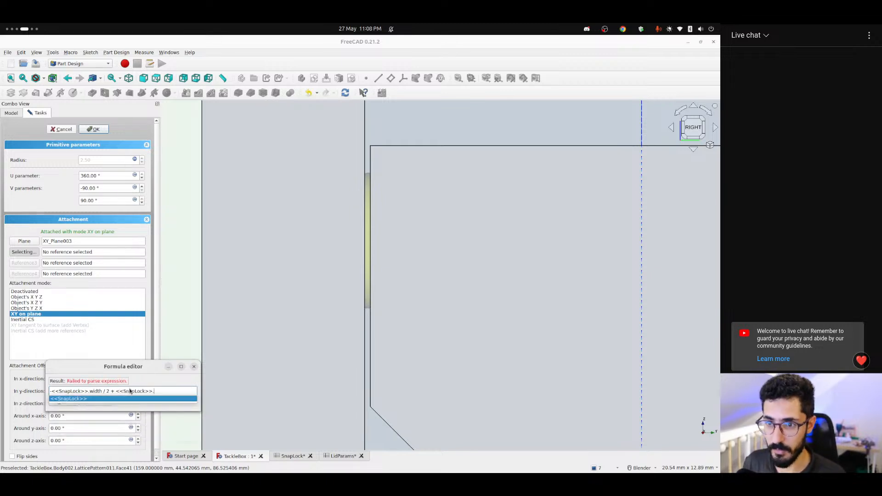
{"action": "type", "text": "ballOffset"}
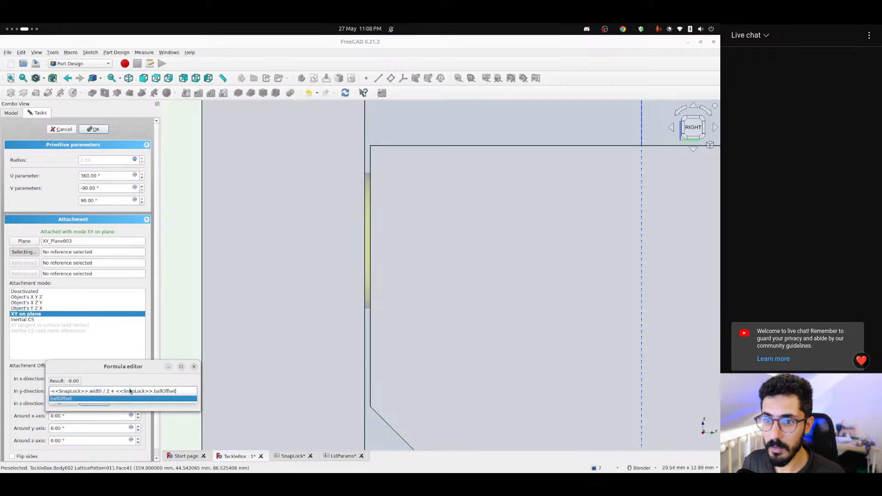
{"action": "left_click", "coordinate": [104, 404]}
{"action": "scroll", "coordinate": [371, 208], "scroll_direction": "up", "scroll_amount": 3}
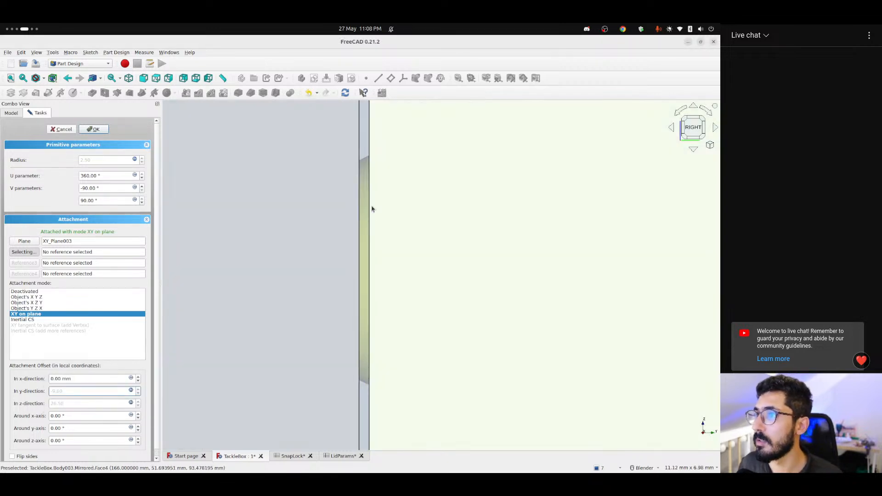
Set the sphere's x-direction attachment offset to the formula <<SnapLock>>.thickness / 2
{"action": "middle_click_drag", "start_coordinate": [372, 210], "coordinate": [399, 191]}
{"action": "scroll", "coordinate": [369, 234], "scroll_direction": "down", "scroll_amount": 5}
{"action": "key", "text": "2"}
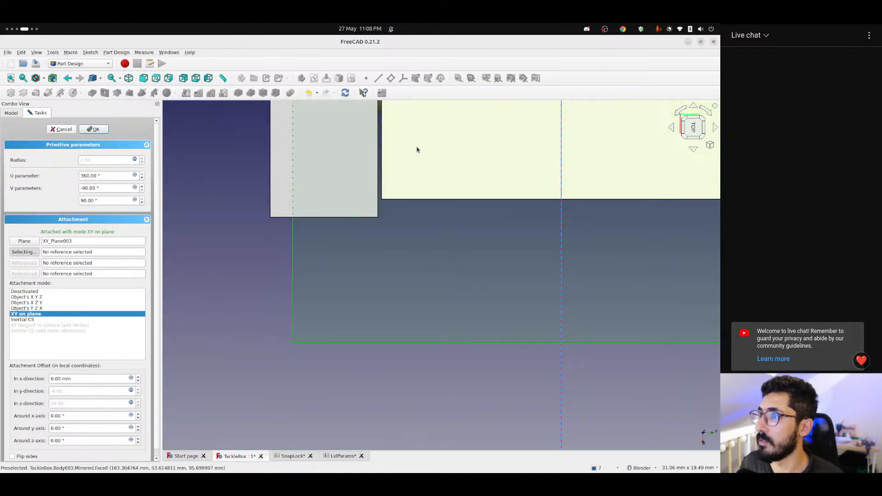
{"action": "middle_click_drag", "start_coordinate": [417, 150], "coordinate": [373, 253], "text": "shift"}
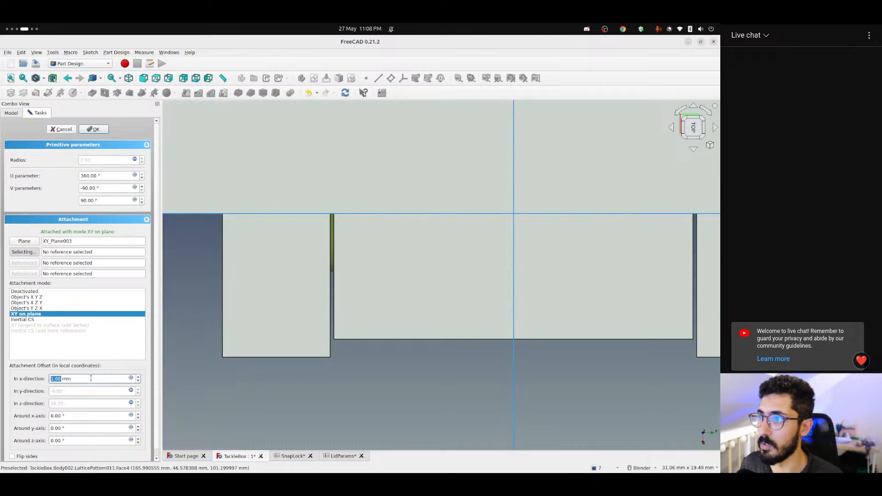
{"action": "left_click", "coordinate": [132, 378]}
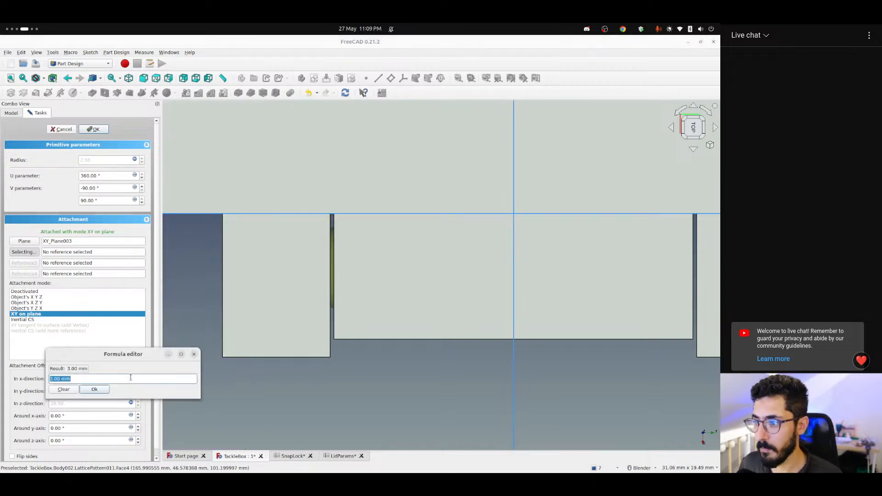
{"action": "type", "text": "<<S"}
{"action": "key", "text": "Down"}
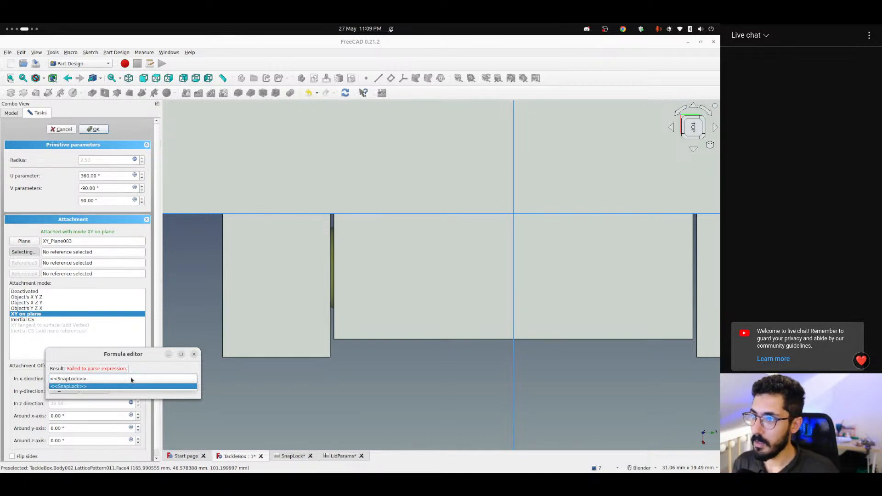
{"action": "type", "text": ".thic"}
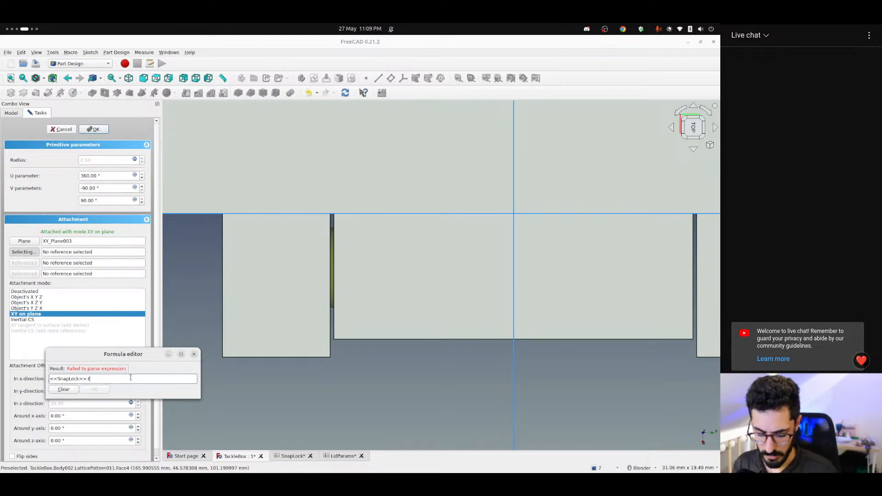
{"action": "key", "text": "Down"}
{"action": "key", "text": "Down"}
{"action": "key", "text": "Down"}
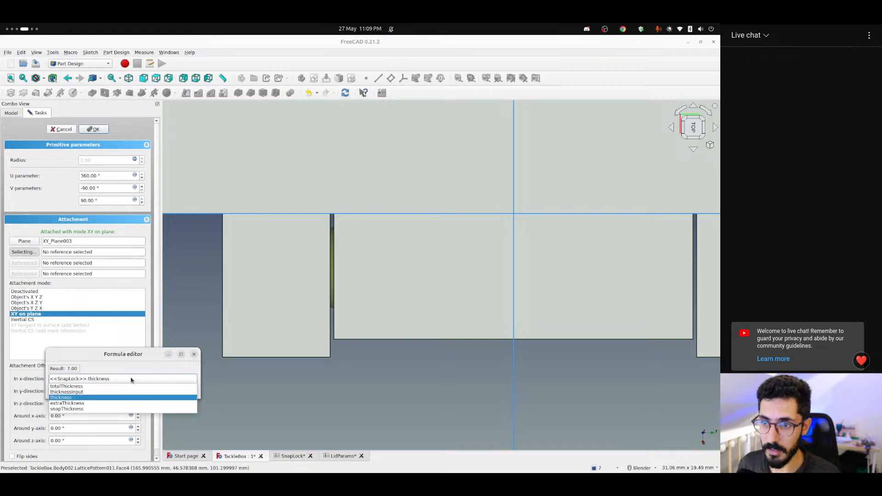
{"action": "type", "text": "/ 2"}
{"action": "key", "text": "Return"}
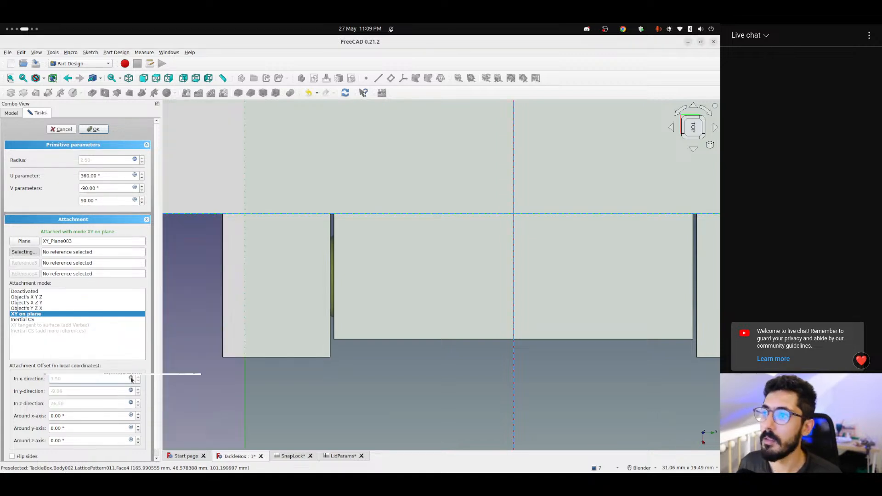
Accept the sphere's parameters and inspect its position along the snap lock's side edge
{"action": "scroll", "coordinate": [325, 281], "scroll_direction": "up", "scroll_amount": 5}
{"action": "middle_click_drag", "start_coordinate": [348, 271], "coordinate": [368, 250]}
{"action": "scroll", "coordinate": [368, 251], "scroll_direction": "down", "scroll_amount": 6}
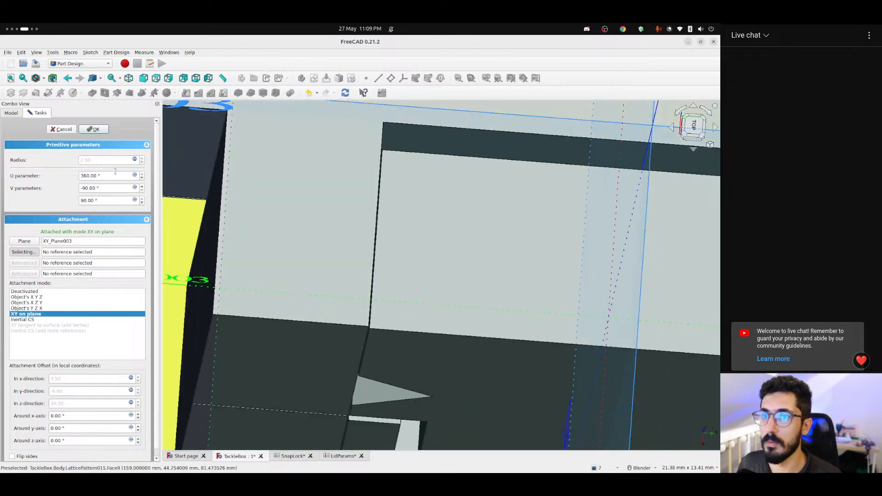
{"action": "left_click", "coordinate": [94, 130]}
{"action": "scroll", "coordinate": [459, 244], "scroll_direction": "down", "scroll_amount": 7}
{"action": "middle_click_drag", "start_coordinate": [463, 263], "coordinate": [465, 168]}
{"action": "left_click", "coordinate": [695, 128]}
{"action": "middle_click_drag", "start_coordinate": [458, 270], "coordinate": [382, 241], "text": "shift"}
{"action": "scroll", "coordinate": [363, 256], "scroll_direction": "up", "scroll_amount": 6}
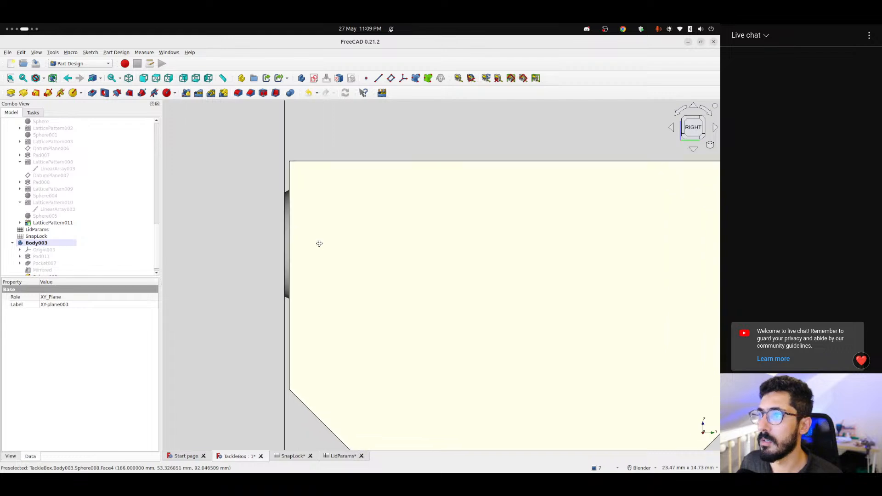
{"action": "scroll", "coordinate": [274, 241], "scroll_direction": "down", "scroll_amount": 3}
Start a Mirrored feature from the snap lock's sphere and inspect its preview against the body's base planes
{"action": "left_click", "coordinate": [273, 240]}
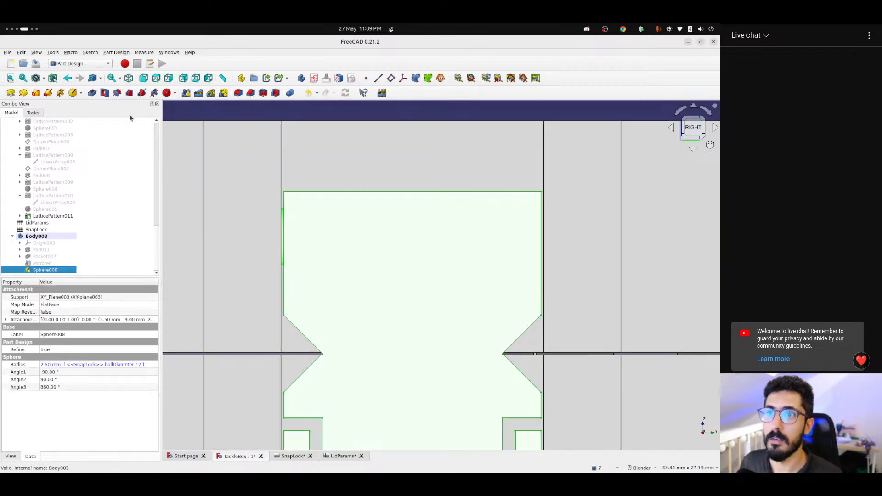
{"action": "left_click", "coordinate": [186, 96]}
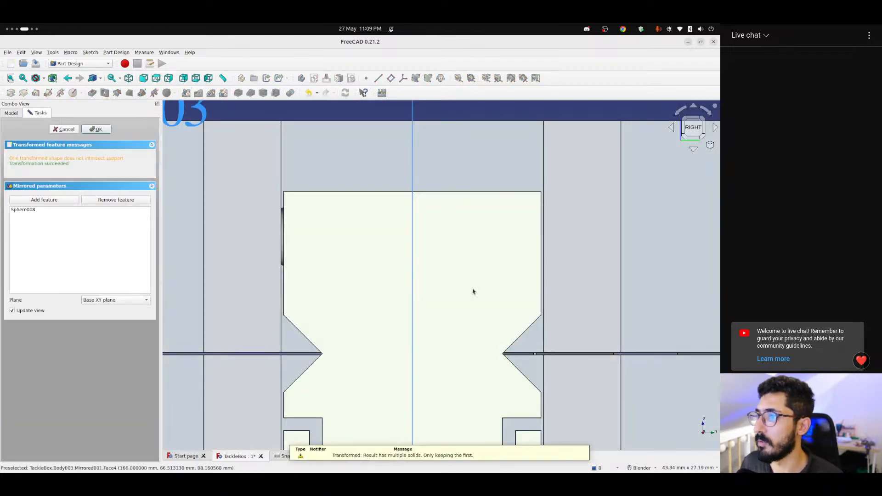
{"action": "scroll", "coordinate": [473, 294], "scroll_direction": "down", "scroll_amount": 4}
{"action": "middle_click_drag", "start_coordinate": [473, 299], "coordinate": [415, 314]}
{"action": "left_click", "coordinate": [536, 180]}
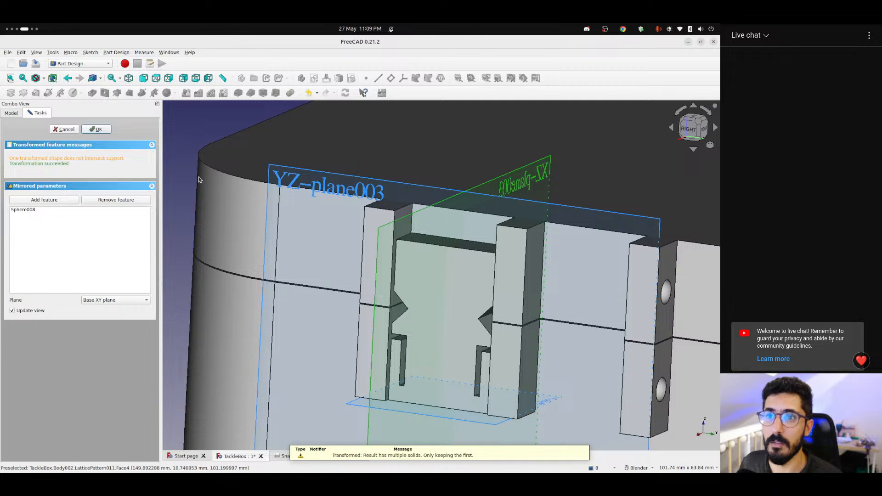
{"action": "left_click", "coordinate": [687, 131]}
{"action": "scroll", "coordinate": [510, 273], "scroll_direction": "up", "scroll_amount": 4}
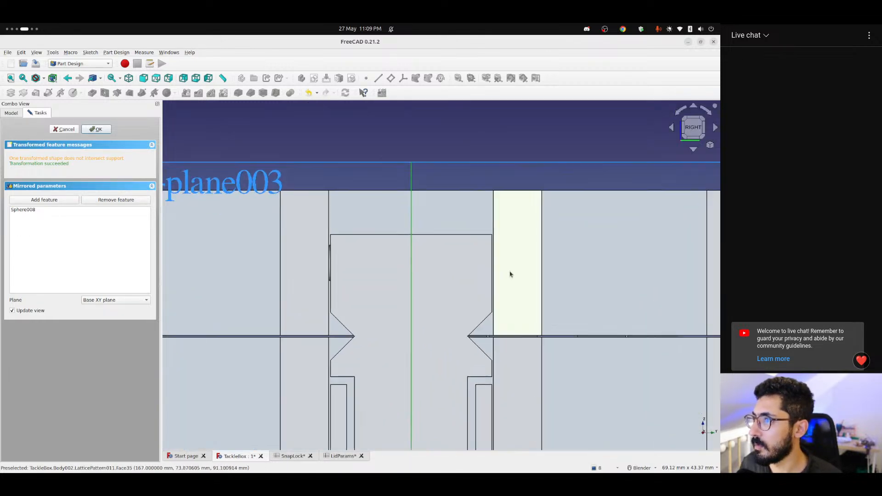
{"action": "scroll", "coordinate": [505, 271], "scroll_direction": "down", "scroll_amount": 5}
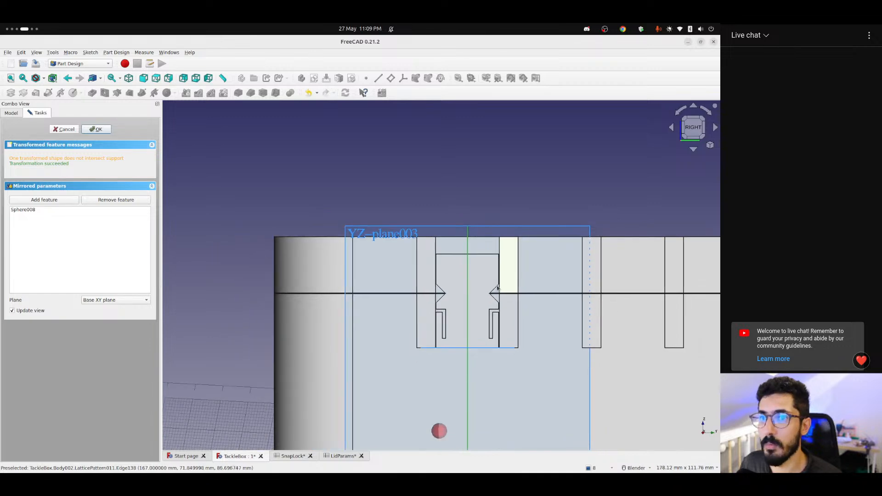
{"action": "middle_click_drag", "start_coordinate": [506, 271], "coordinate": [477, 317]}
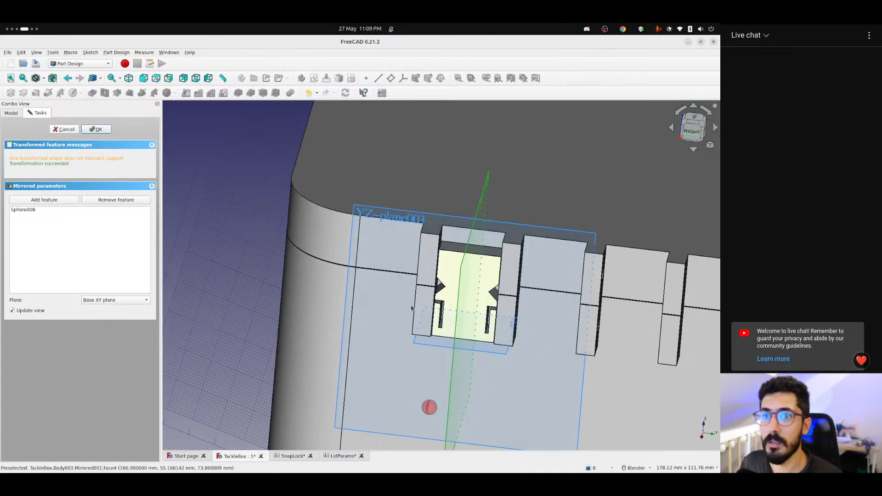
{"action": "middle_click_drag", "start_coordinate": [312, 285], "coordinate": [404, 293]}
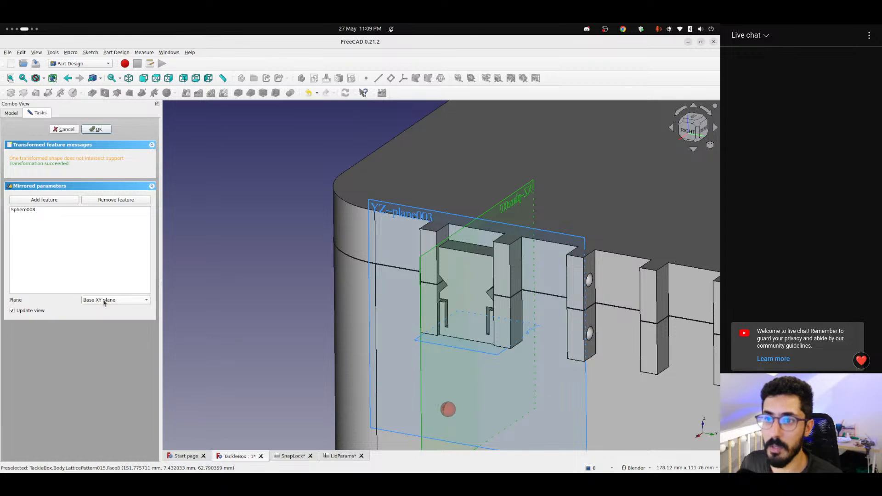
Set the mirror plane to Base XZ plane, check the spheres on both side edges, and accept the mirrored feature
{"action": "left_click", "coordinate": [104, 302]}
{"action": "left_click", "coordinate": [112, 317]}
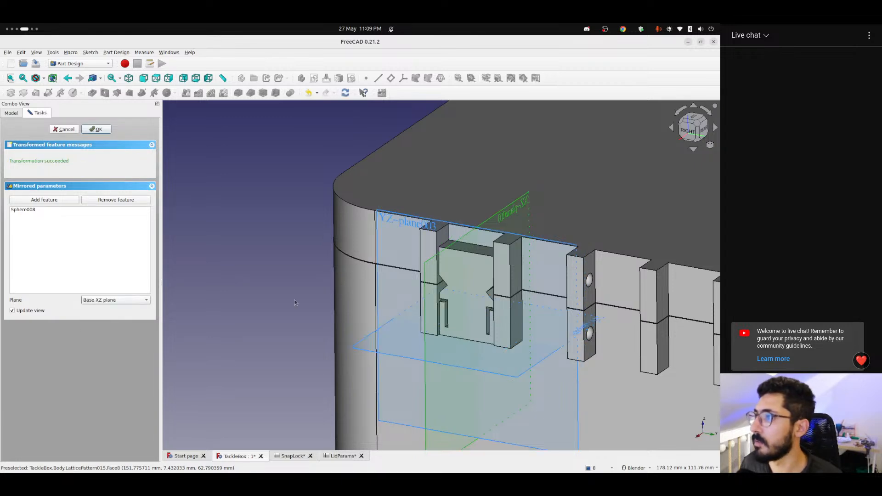
{"action": "middle_click_drag", "start_coordinate": [519, 317], "coordinate": [549, 290]}
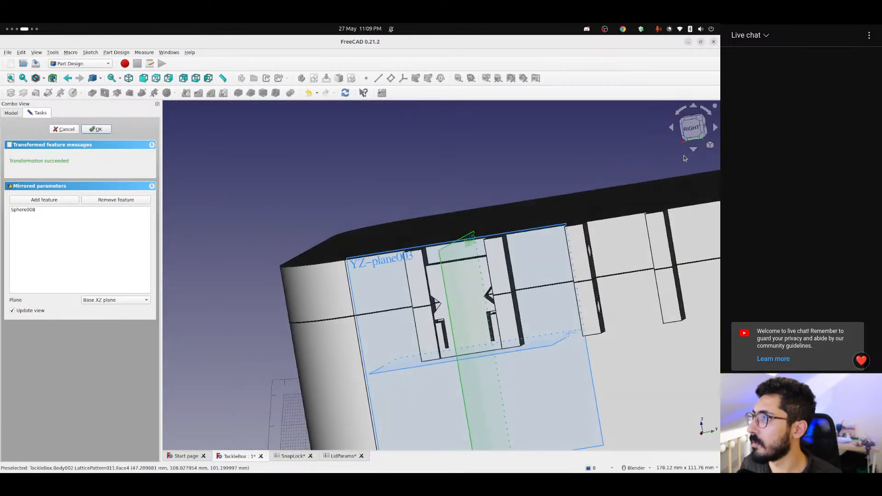
{"action": "left_click", "coordinate": [685, 138]}
{"action": "scroll", "coordinate": [459, 257], "scroll_direction": "up", "scroll_amount": 6}
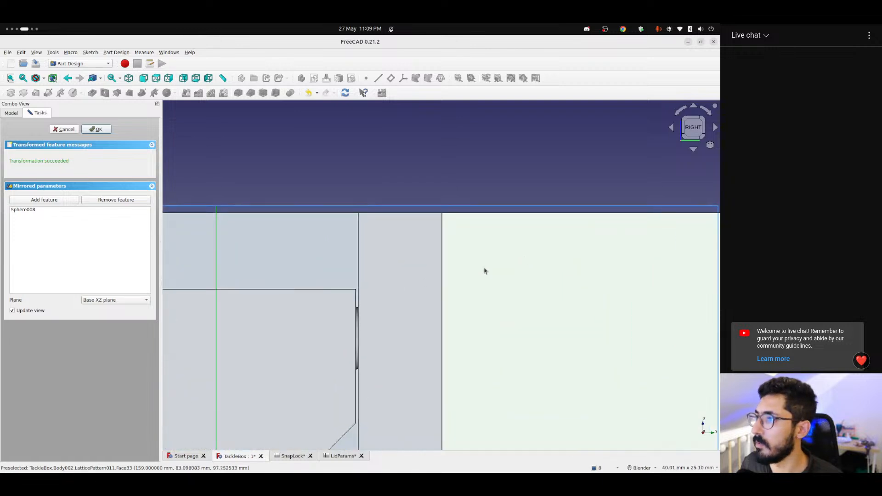
{"action": "middle_click_drag", "start_coordinate": [423, 244], "coordinate": [558, 156], "text": "shift"}
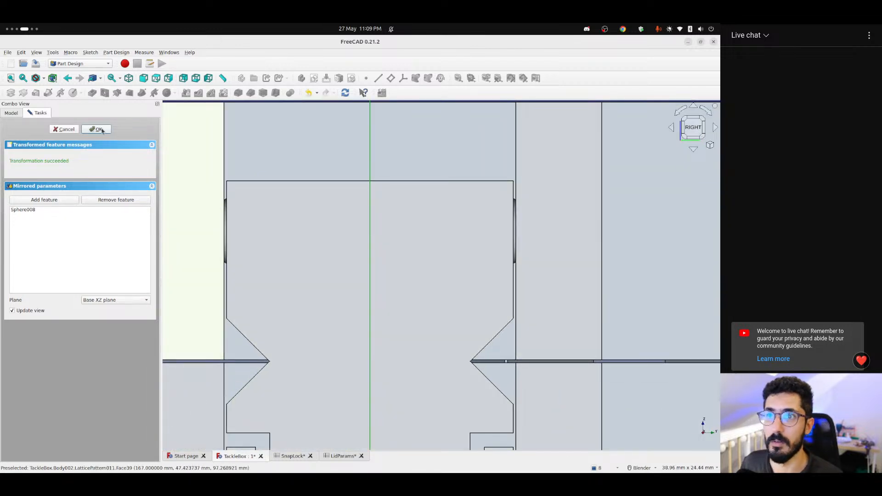
{"action": "left_click", "coordinate": [98, 129]}
Examine the mirrored spheres and the snap lock's fit between the surrounding hinge blocks
{"action": "scroll", "coordinate": [462, 253], "scroll_direction": "down", "scroll_amount": 3}
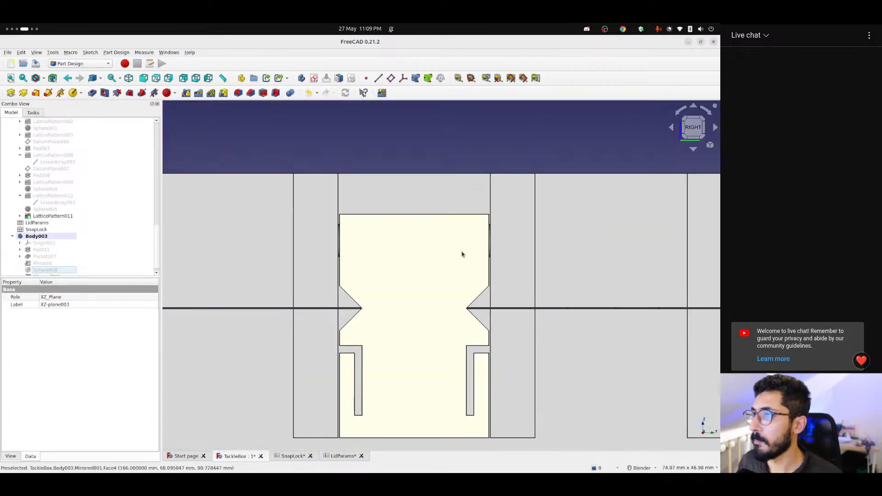
{"action": "middle_click_drag", "start_coordinate": [413, 264], "coordinate": [403, 236], "text": "shift"}
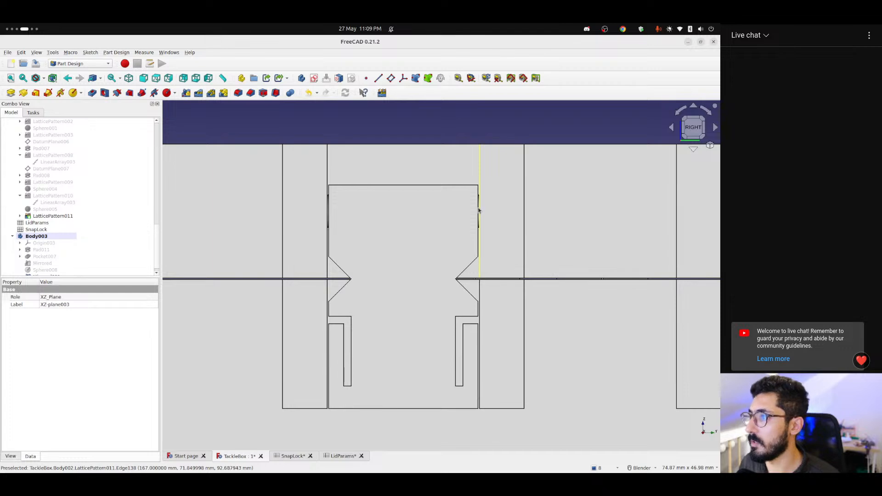
{"action": "middle_click_drag", "start_coordinate": [444, 323], "coordinate": [467, 297]}
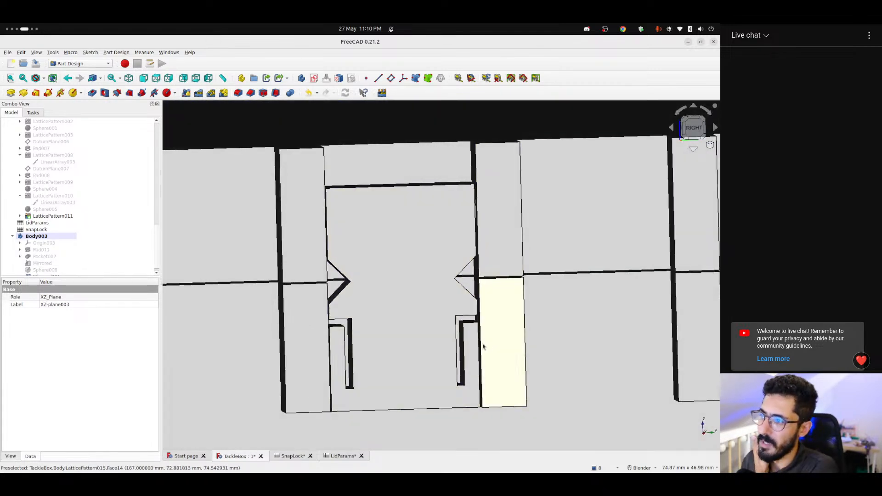
{"action": "middle_click_drag", "start_coordinate": [490, 350], "coordinate": [409, 344]}
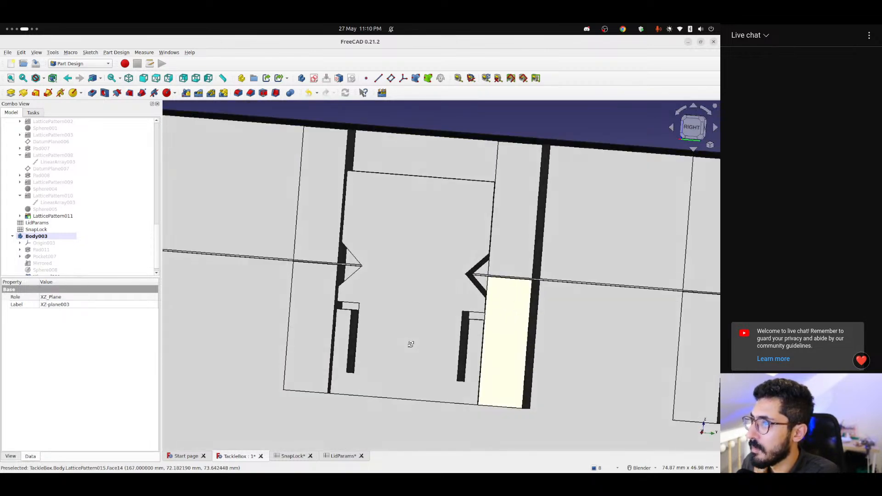
{"action": "left_click", "coordinate": [690, 127]}
{"action": "scroll", "coordinate": [447, 285], "scroll_direction": "down", "scroll_amount": 5}
{"action": "mouse_move", "coordinate": [448, 286]}
{"action": "middle_mouse_down"}
{"action": "mouse_move", "coordinate": [457, 323]}
{"action": "mouse_move", "coordinate": [459, 294]}
{"action": "middle_mouse_up"}
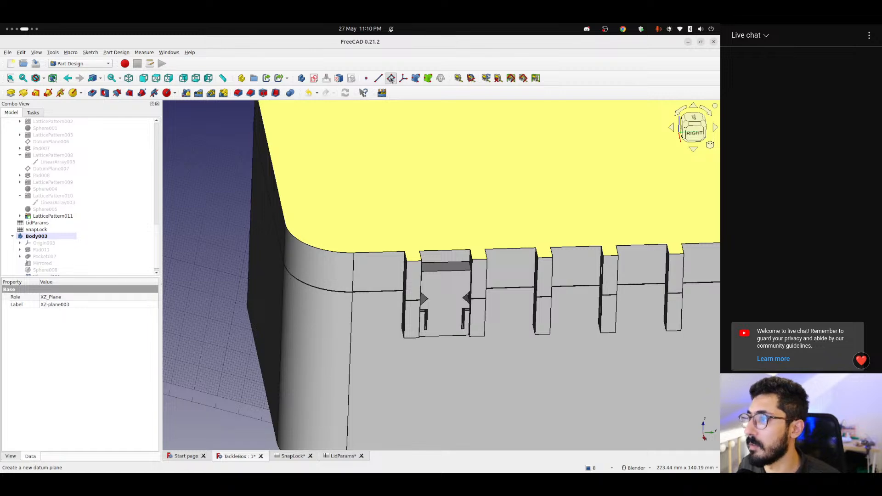
Create a datum plane in the snap lock body and attach it to the body's XY origin plane
{"action": "left_click", "coordinate": [390, 79]}
{"action": "left_click", "coordinate": [11, 113]}
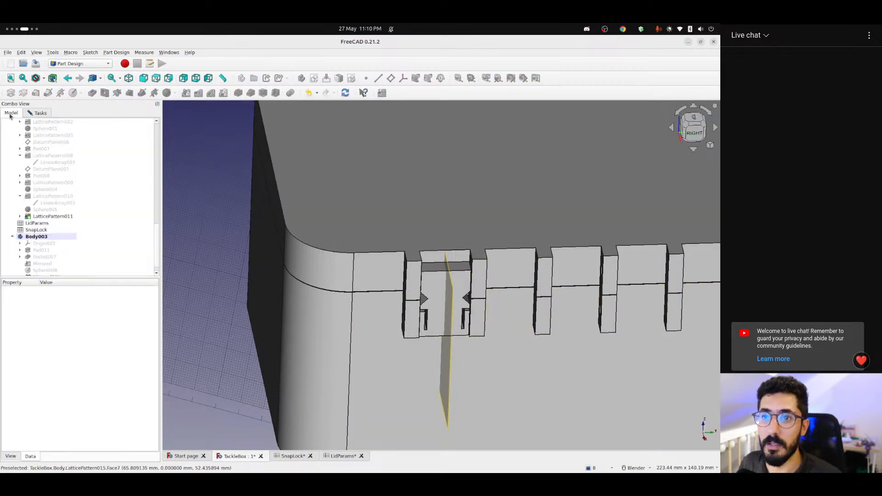
{"action": "left_click", "coordinate": [38, 246]}
{"action": "key", "text": "space"}
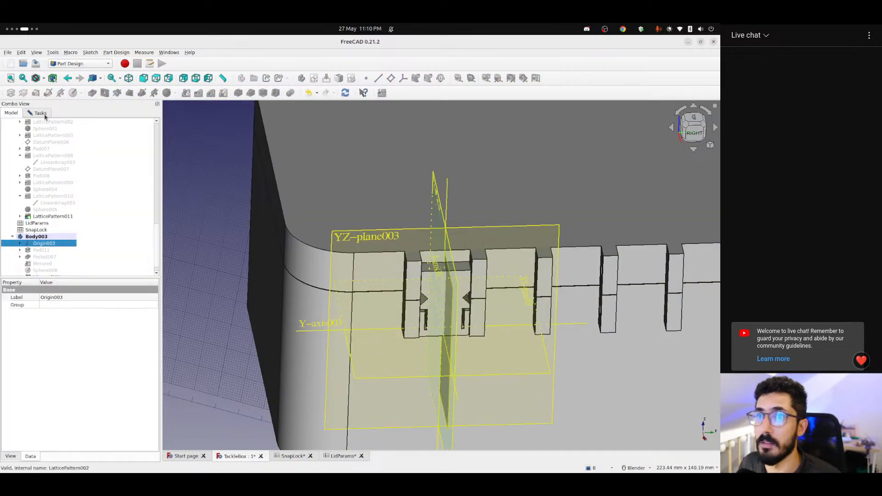
{"action": "left_click", "coordinate": [44, 115]}
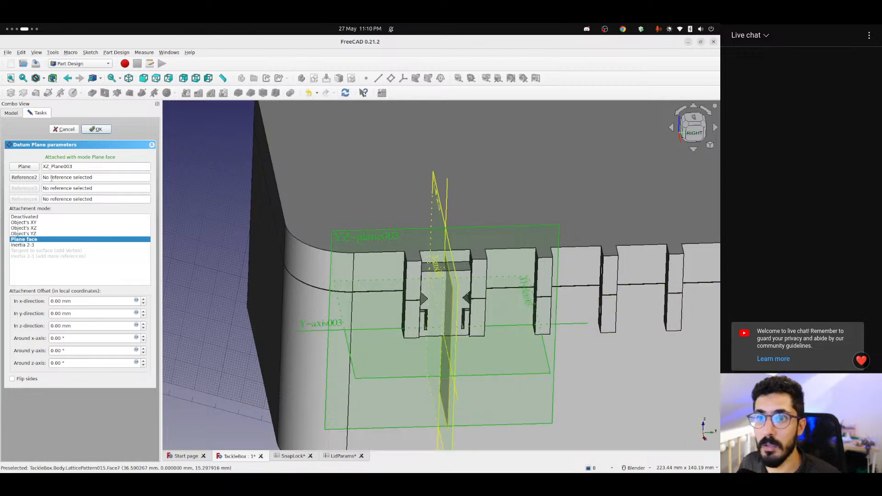
{"action": "left_click", "coordinate": [24, 166]}
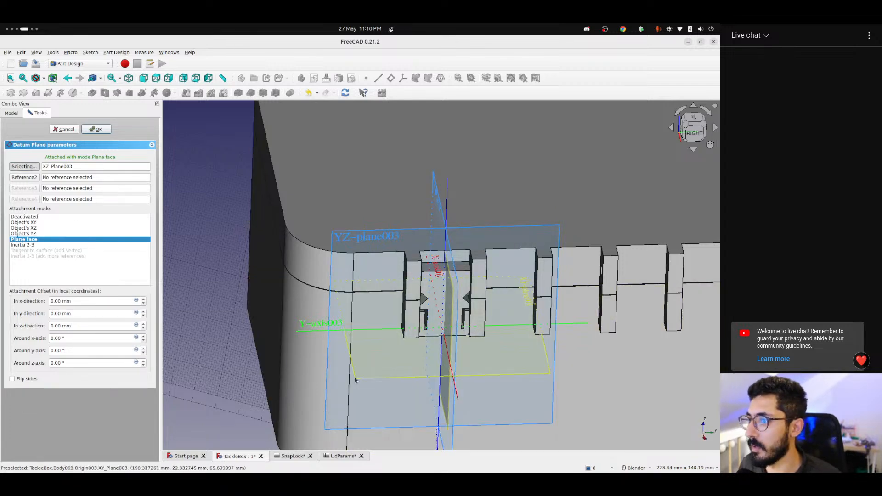
{"action": "left_click", "coordinate": [355, 378]}
Set the datum plane's z-direction offset to 17 mm and compare its height with the lid seam
{"action": "left_click", "coordinate": [695, 139]}
{"action": "scroll", "coordinate": [429, 303], "scroll_direction": "up", "scroll_amount": 6}
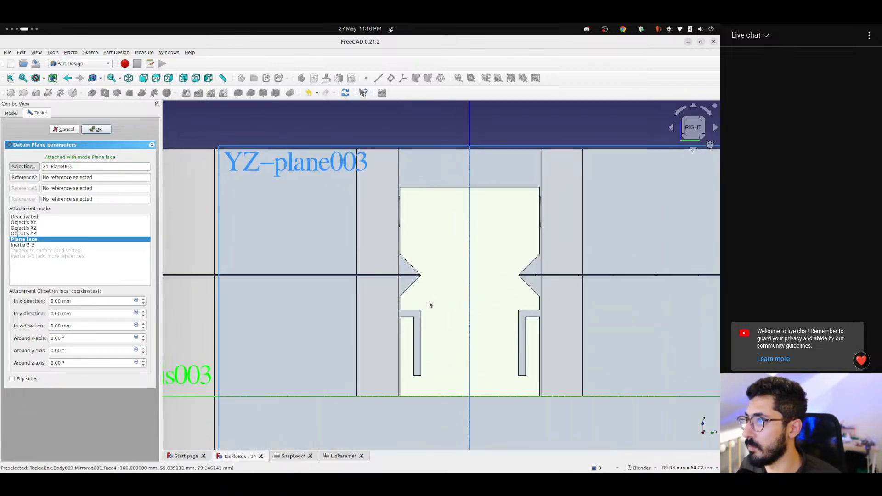
{"action": "scroll", "coordinate": [326, 278], "scroll_direction": "up", "scroll_amount": 3}
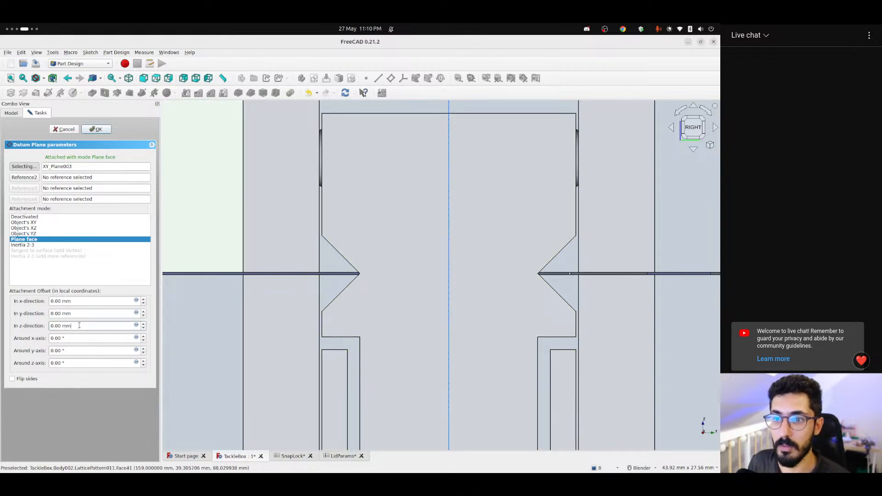
{"action": "scroll", "coordinate": [326, 303], "scroll_direction": "down", "scroll_amount": 5}
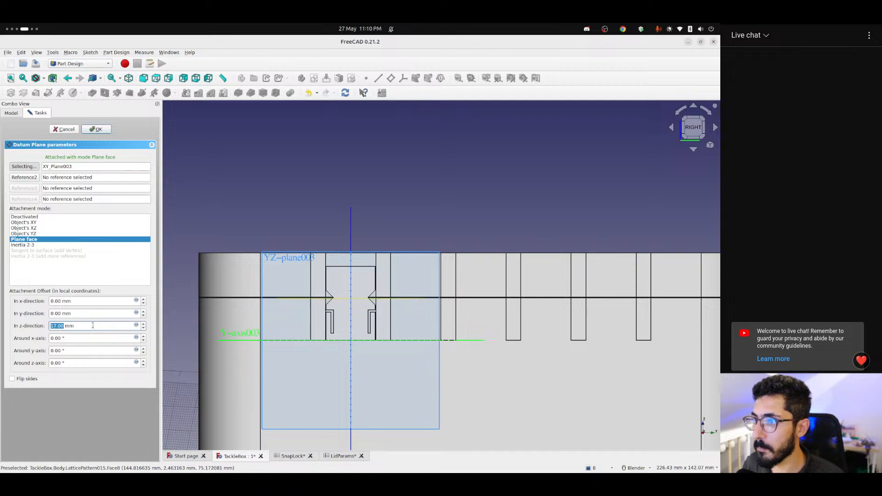
Set the datum plane's z-direction offset to the formula <<SnapLock>>.height - <<SnapLock>>.heightInLid - <<TackleBox>>.tolerance / 2
{"action": "left_click", "coordinate": [136, 325]}
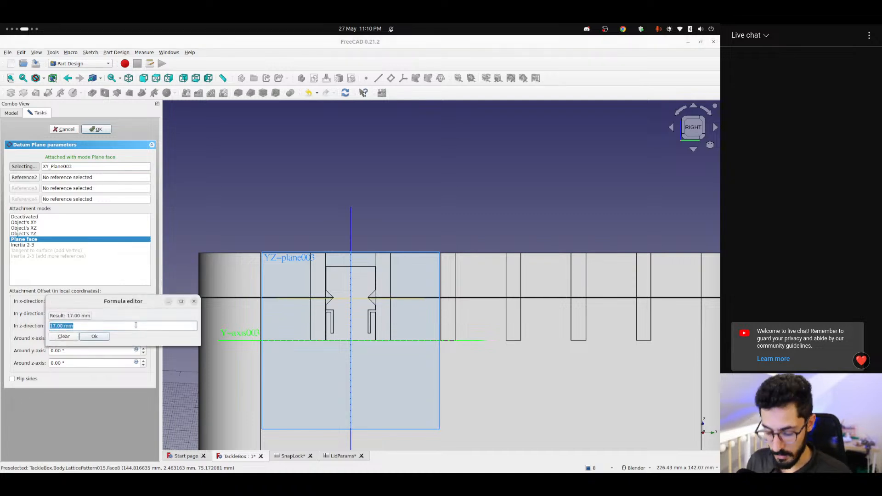
{"action": "type", "text": "<<Sna"}
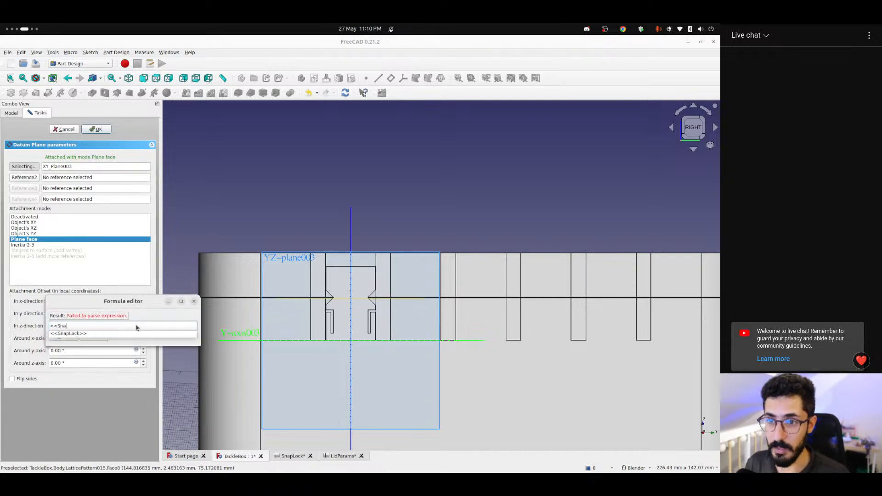
{"action": "key", "text": "Down"}
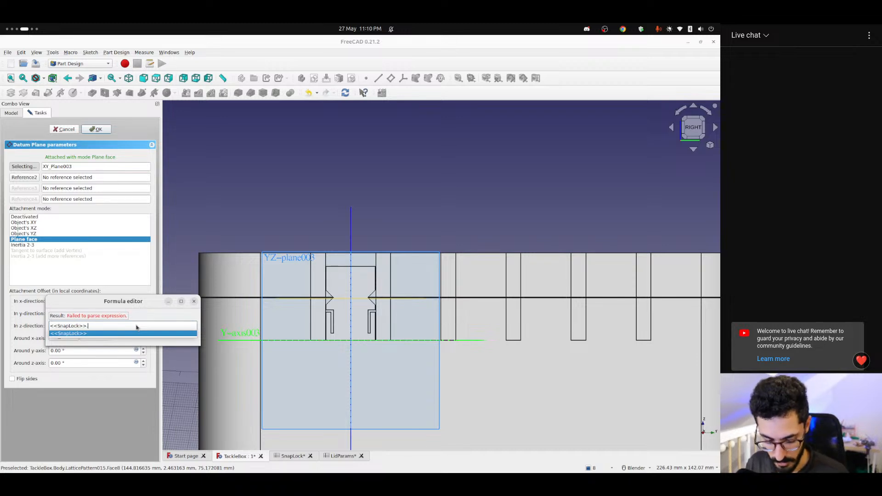
{"action": "type", "text": "height"}
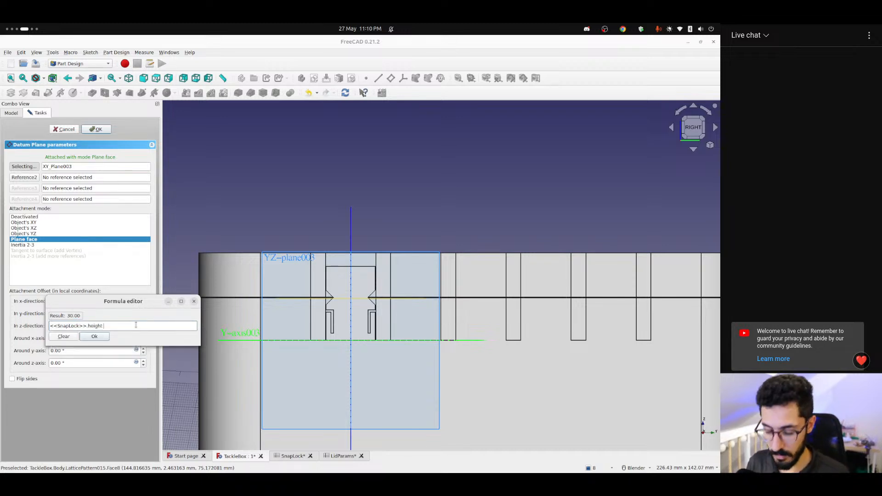
{"action": "type", "text": " - <<Sna"}
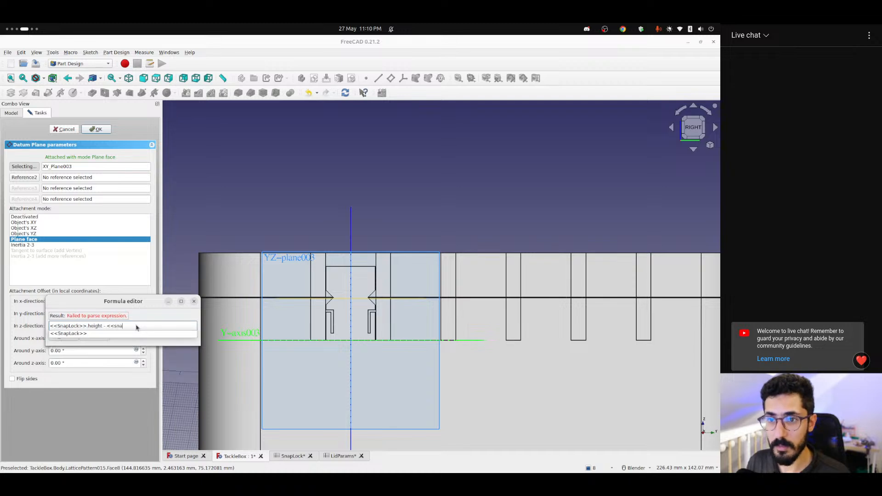
{"action": "key", "text": "Down"}
{"action": "type", "text": "heightInLid"}
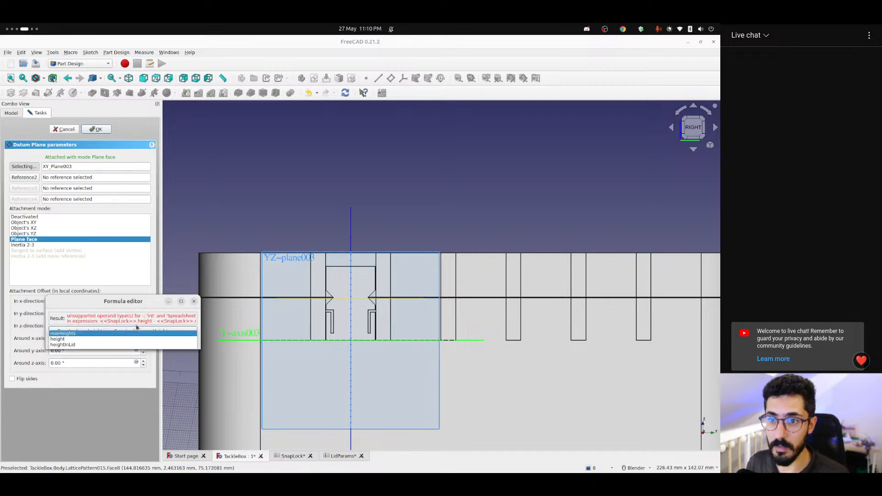
{"action": "type", "text": " - <<ta"}
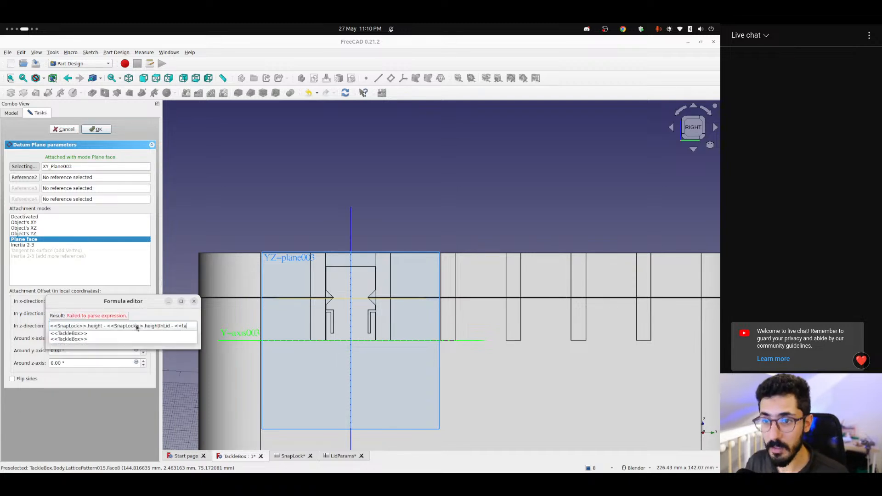
{"action": "type", "text": "ck"}
{"action": "key", "text": "Down"}
{"action": "key", "text": "Return"}
{"action": "type", "text": ".tole"}
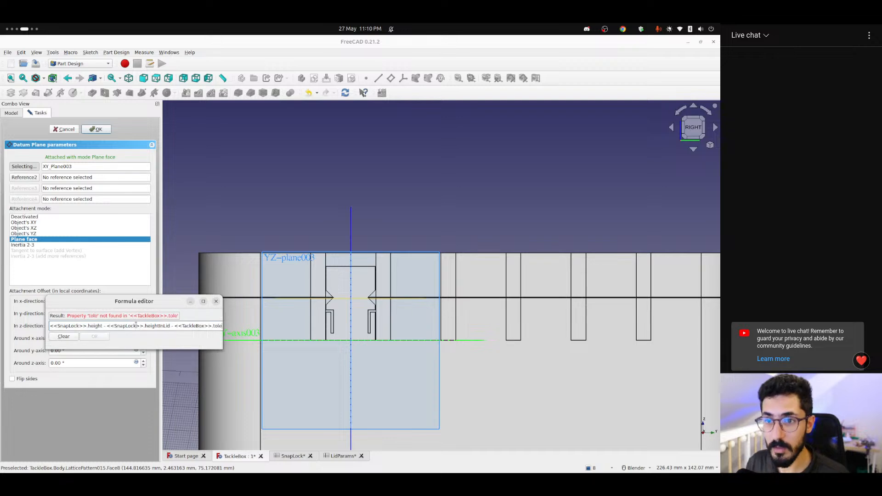
{"action": "type", "text": "ra"}
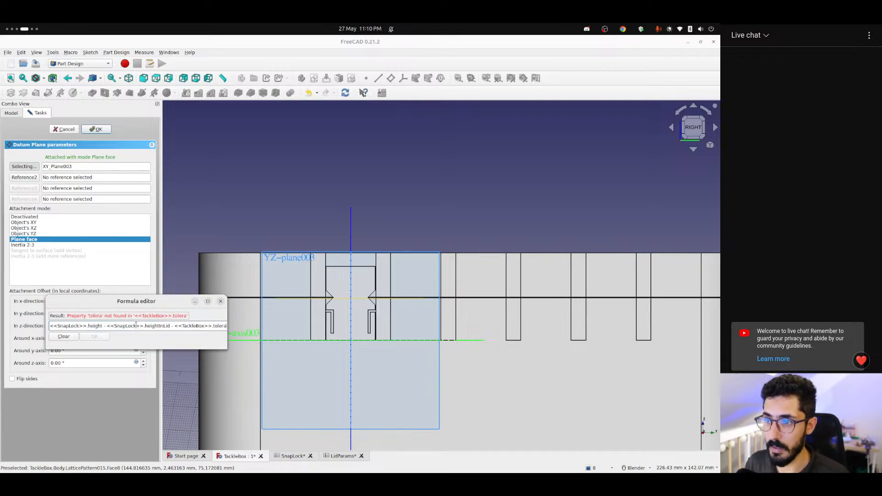
{"action": "type", "text": "nce / 2"}
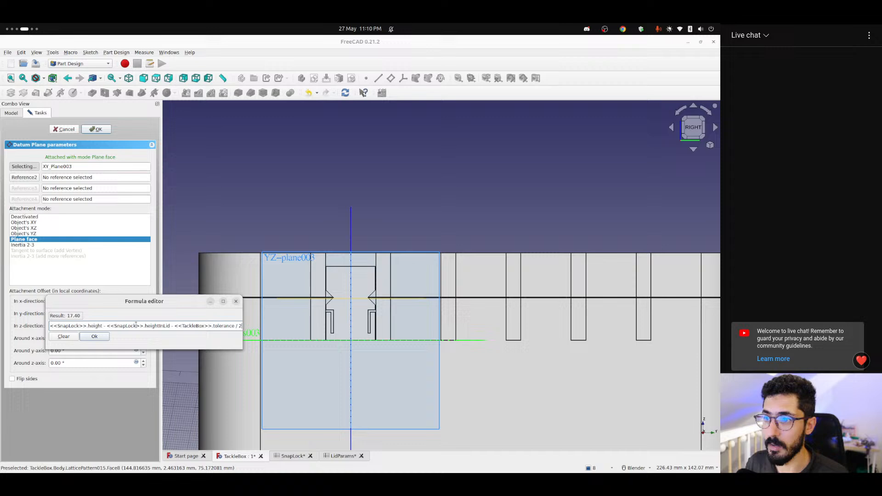
{"action": "key", "text": "Return"}
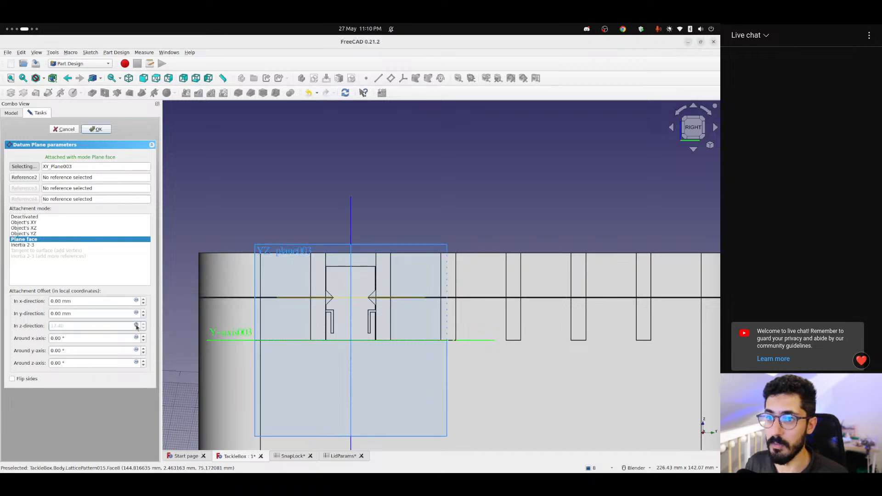
Check the datum plane against the tips of the snap lock's side notches and accept it
{"action": "scroll", "coordinate": [366, 289], "scroll_direction": "up", "scroll_amount": 8}
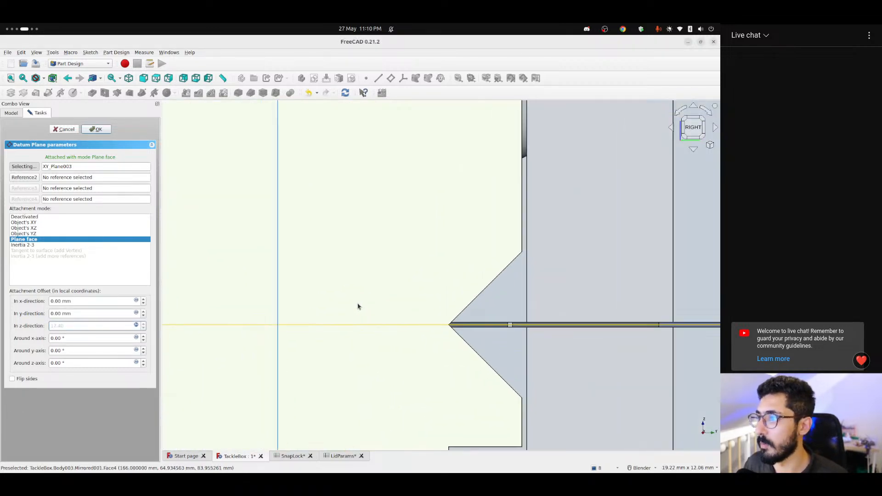
{"action": "scroll", "coordinate": [295, 287], "scroll_direction": "down", "scroll_amount": 1}
{"action": "left_click", "coordinate": [96, 129]}
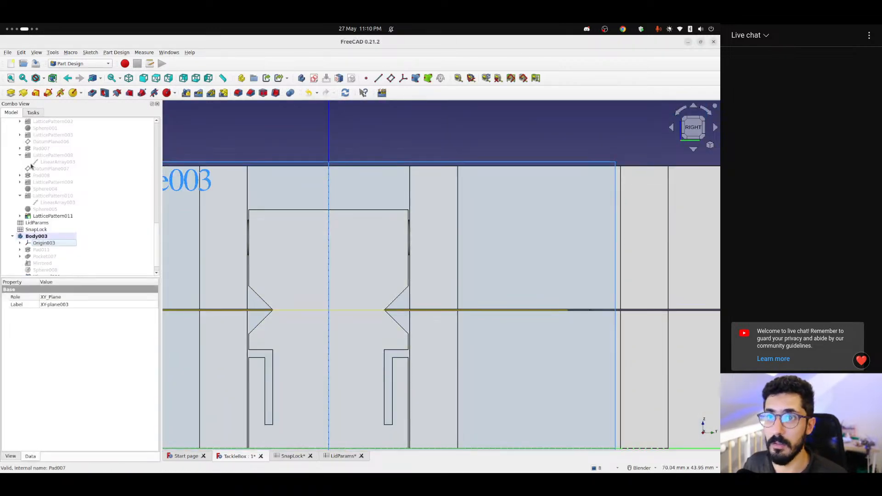
Hide the origin planes and axes of the snap lock body
{"action": "left_click", "coordinate": [38, 243]}
{"action": "mouse_move", "coordinate": [228, 265]}
{"action": "middle_mouse_down"}
{"action": "mouse_move", "coordinate": [308, 281]}
{"action": "mouse_move", "coordinate": [235, 266]}
{"action": "middle_mouse_up"}
{"action": "scroll", "coordinate": [46, 248], "scroll_direction": "down", "scroll_amount": 1}
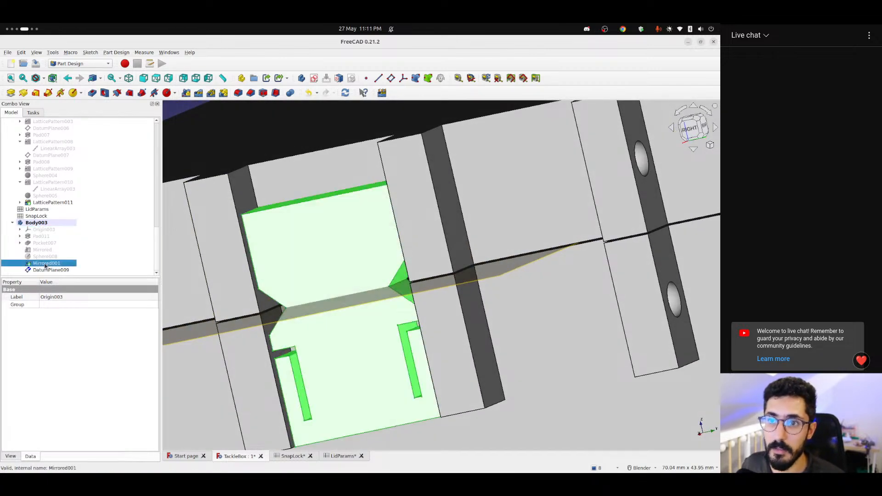
Try to mirror the snap lock's already mirrored spheres about the new datum plane
{"action": "left_click", "coordinate": [46, 263]}
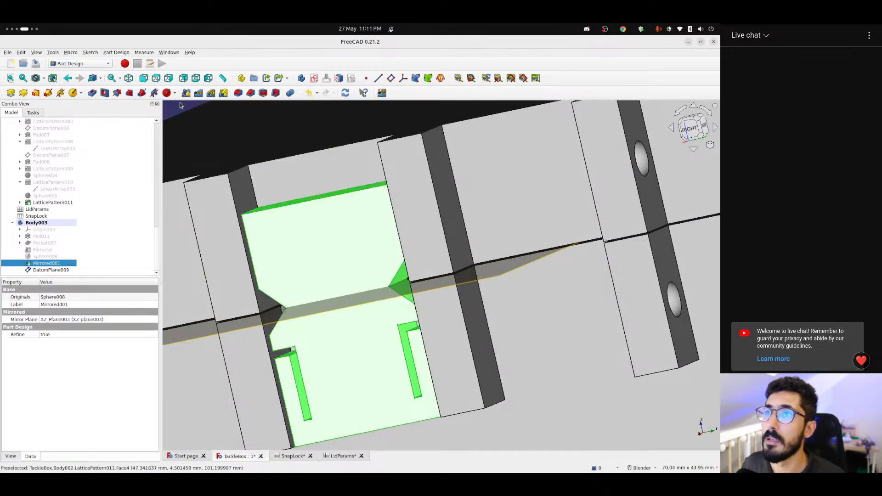
{"action": "double_click", "coordinate": [50, 263]}
{"action": "left_click", "coordinate": [122, 300]}
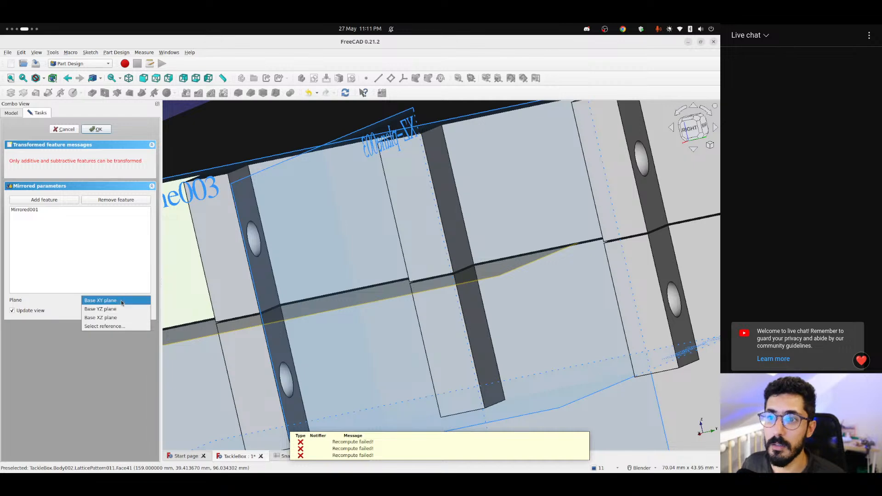
{"action": "left_click", "coordinate": [112, 329]}
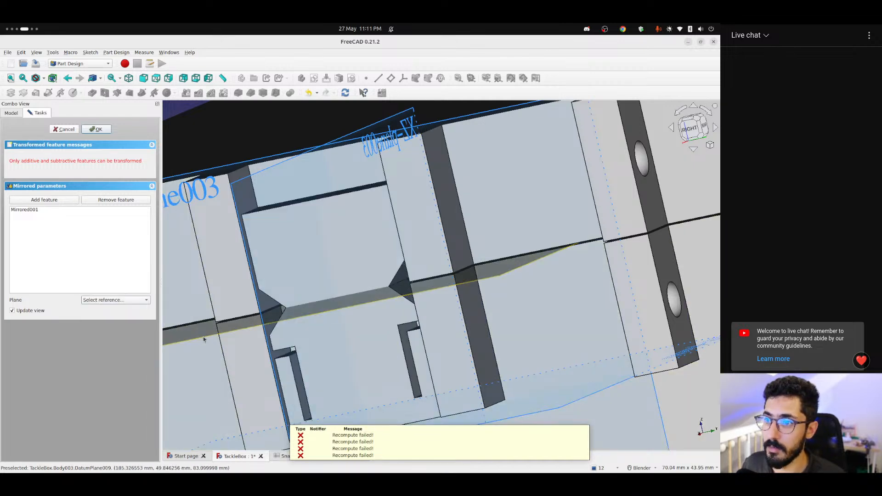
{"action": "left_click", "coordinate": [201, 339]}
{"action": "scroll", "coordinate": [302, 351], "scroll_direction": "down", "scroll_amount": 3}
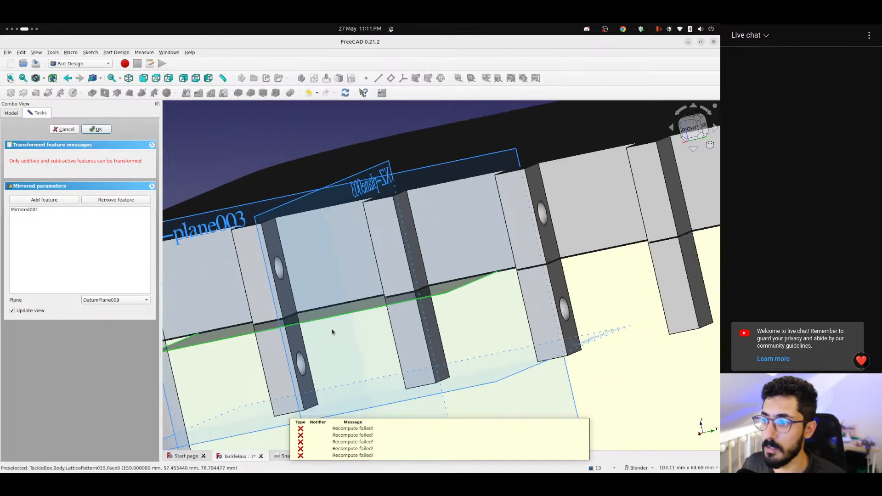
{"action": "middle_click_drag", "start_coordinate": [331, 331], "coordinate": [419, 324]}
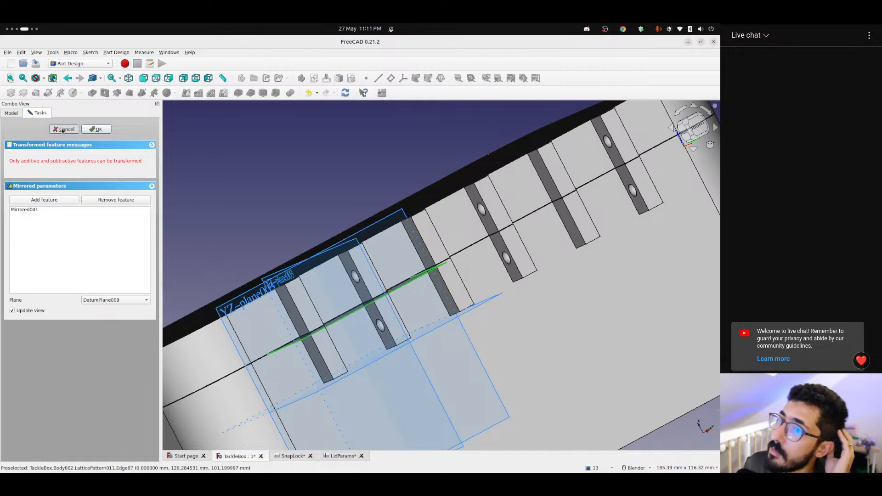
{"action": "left_click", "coordinate": [63, 129]}
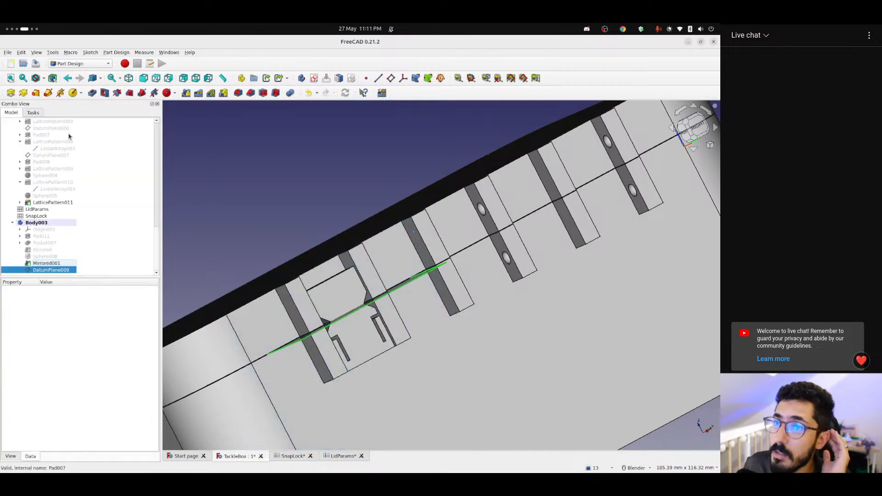
Examine the datum plane's position relative to the snap lock's notches and the lid seam from several angles
{"action": "left_click", "coordinate": [276, 222]}
{"action": "scroll", "coordinate": [351, 316], "scroll_direction": "up", "scroll_amount": 3}
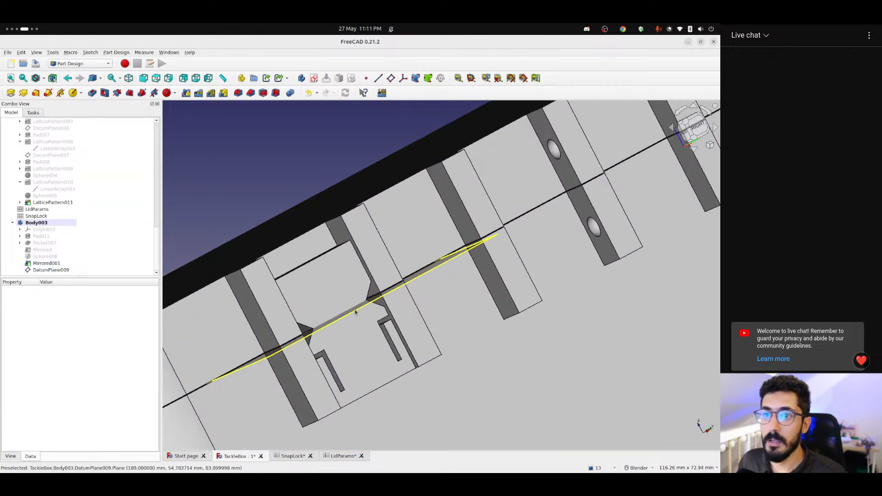
{"action": "left_click", "coordinate": [52, 271]}
{"action": "middle_click_drag", "start_coordinate": [338, 260], "coordinate": [315, 295]}
{"action": "middle_click_drag", "start_coordinate": [258, 246], "coordinate": [335, 275]}
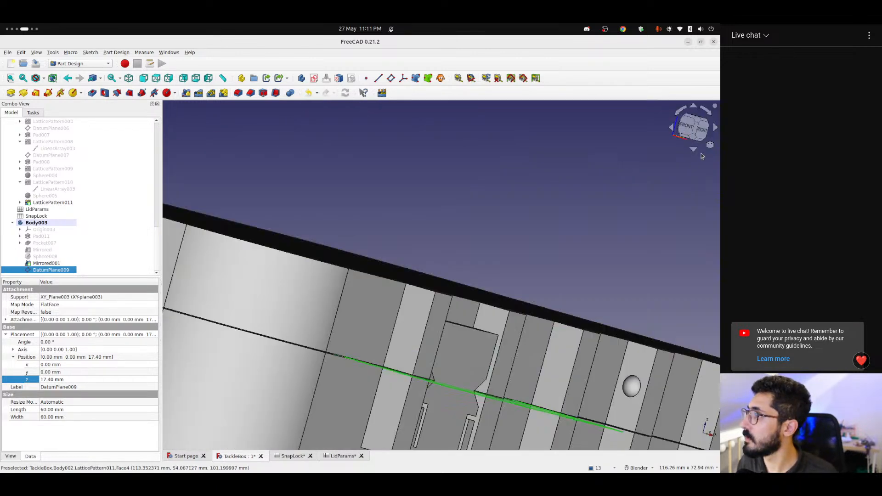
{"action": "left_click", "coordinate": [699, 131]}
{"action": "middle_click_drag", "start_coordinate": [399, 328], "coordinate": [375, 257], "text": "shift"}
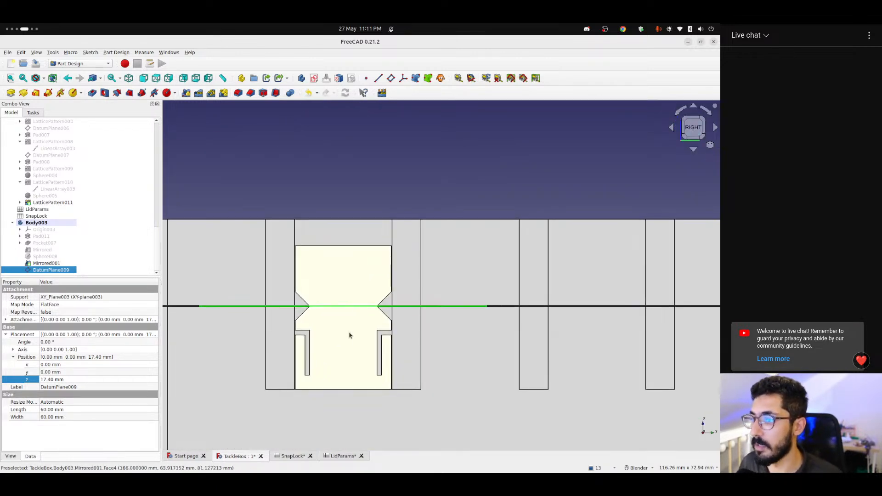
{"action": "middle_click_drag", "start_coordinate": [350, 335], "coordinate": [332, 350]}
Delete the offset datum plane from the snap lock body
{"action": "left_click", "coordinate": [96, 266]}
{"action": "left_click", "coordinate": [54, 270]}
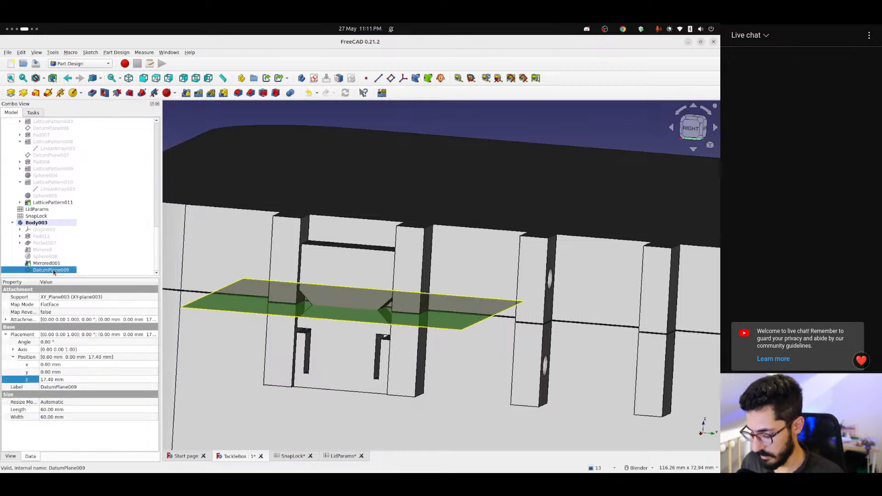
{"action": "key", "text": "Delete"}
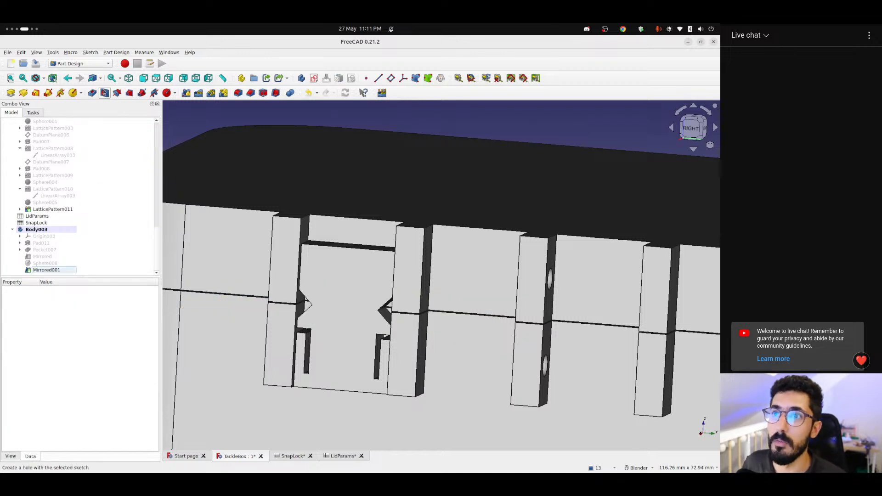
Create an additive sphere attached to the snap lock body's XY plane, with the x-direction offset set to <<SnapLock>>.thickness / 2
{"action": "left_click", "coordinate": [74, 93]}
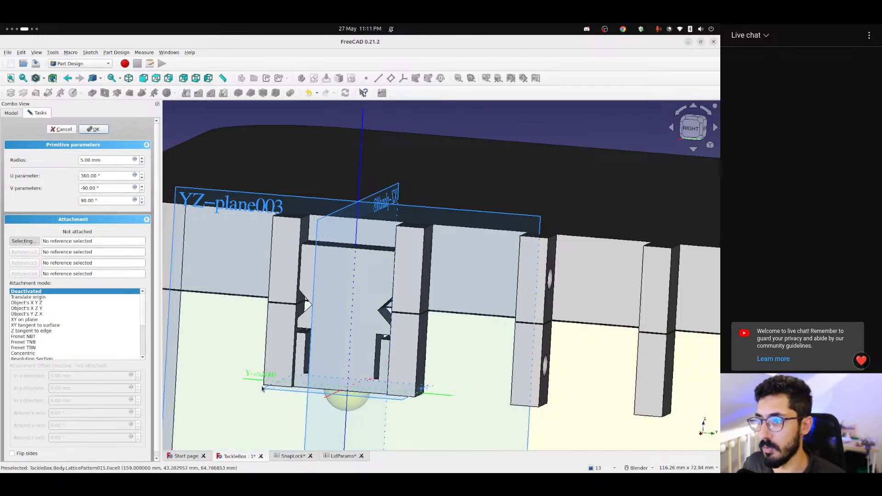
{"action": "left_click", "coordinate": [271, 392]}
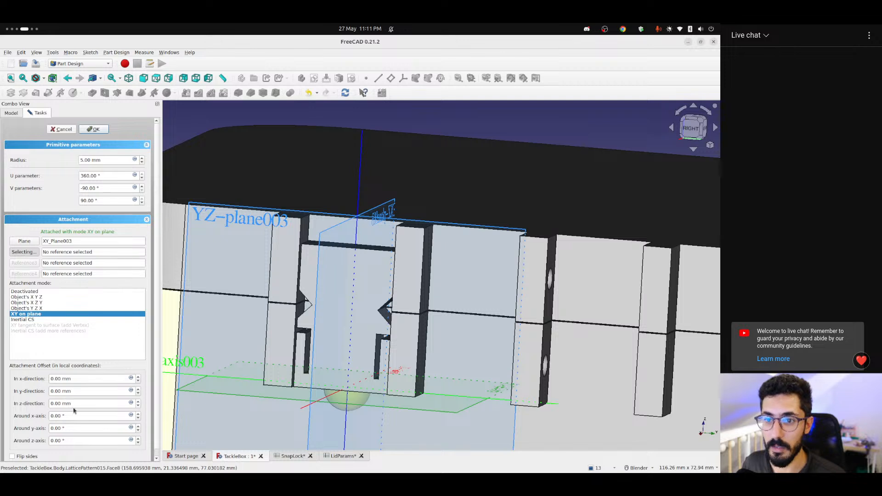
{"action": "left_click", "coordinate": [78, 378]}
{"action": "scroll", "coordinate": [78, 378], "scroll_direction": "up", "scroll_amount": 5}
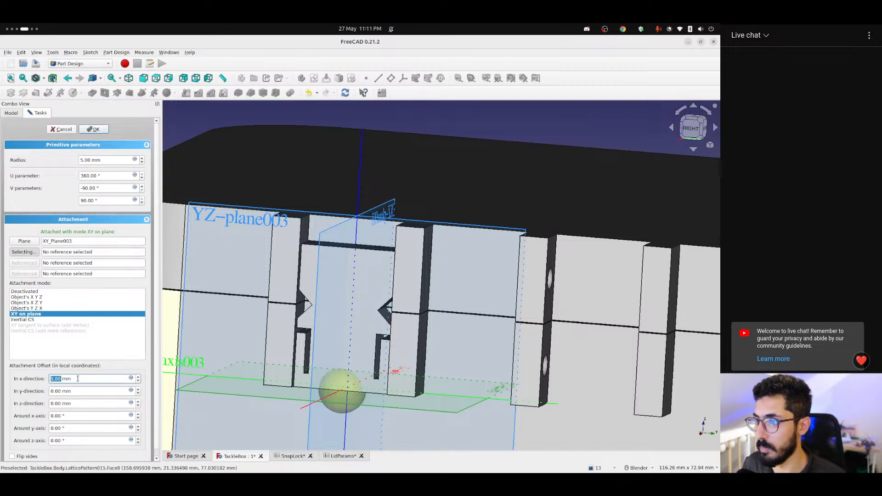
{"action": "left_click", "coordinate": [131, 378]}
{"action": "type", "text": "<<SnapLock>>."}
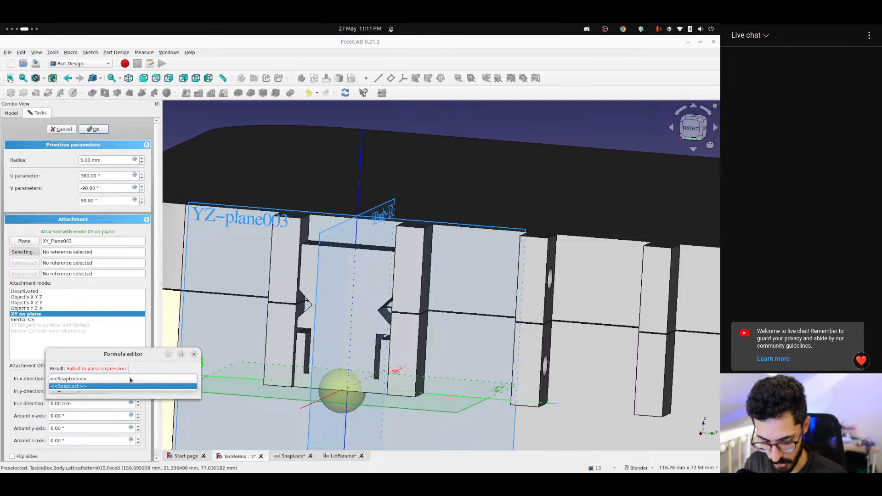
{"action": "type", "text": "thickness"}
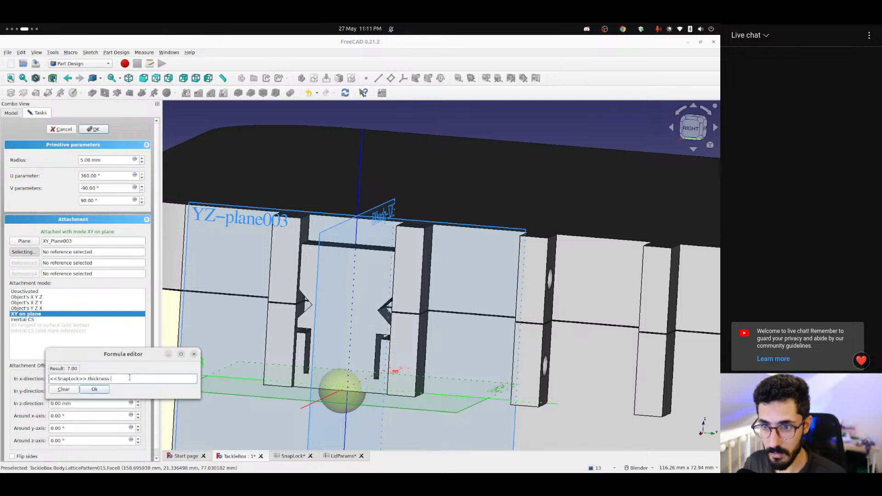
{"action": "type", "text": " / 2"}
{"action": "key", "text": "Return"}
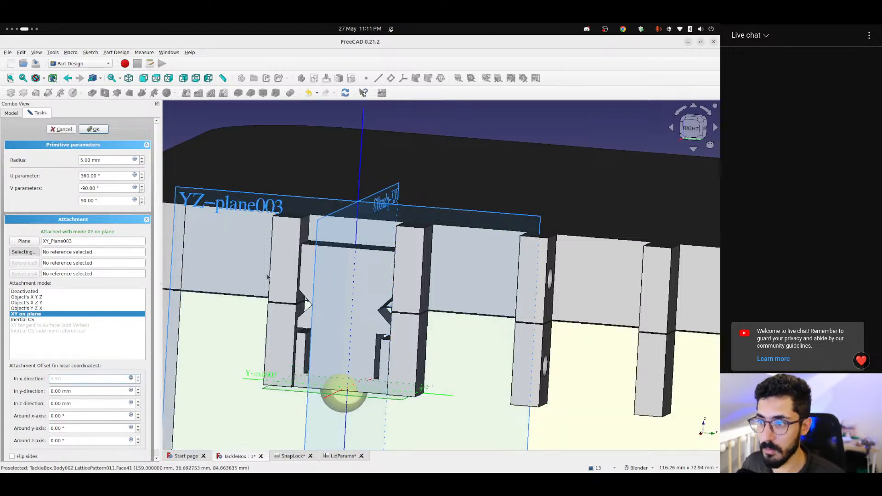
Set the additive sphere's radius to the formula <<SnapLock>>.ballDiameter / 2
{"action": "left_click", "coordinate": [135, 160]}
{"action": "type", "text": "<<sn"}
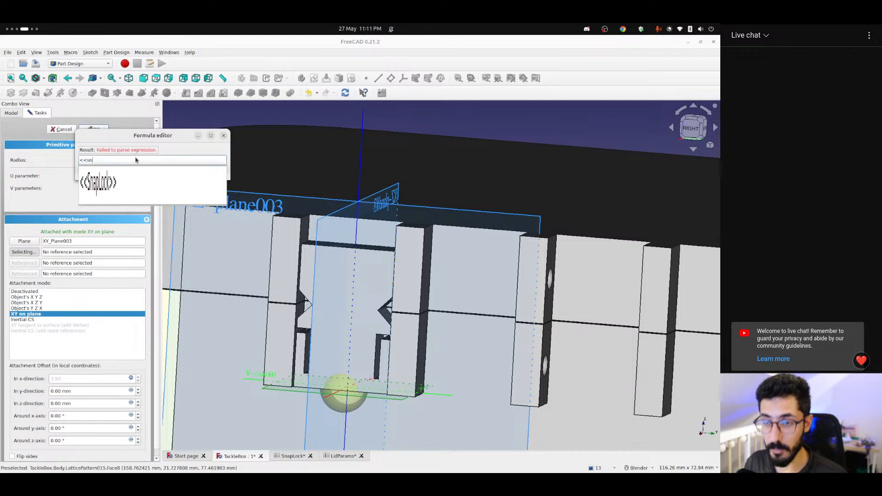
{"action": "key", "text": "Return"}
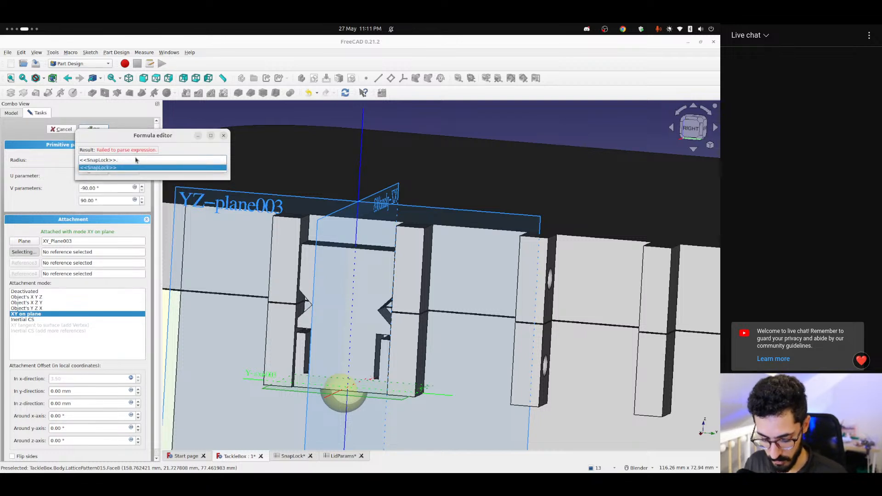
{"action": "type", "text": "ball"}
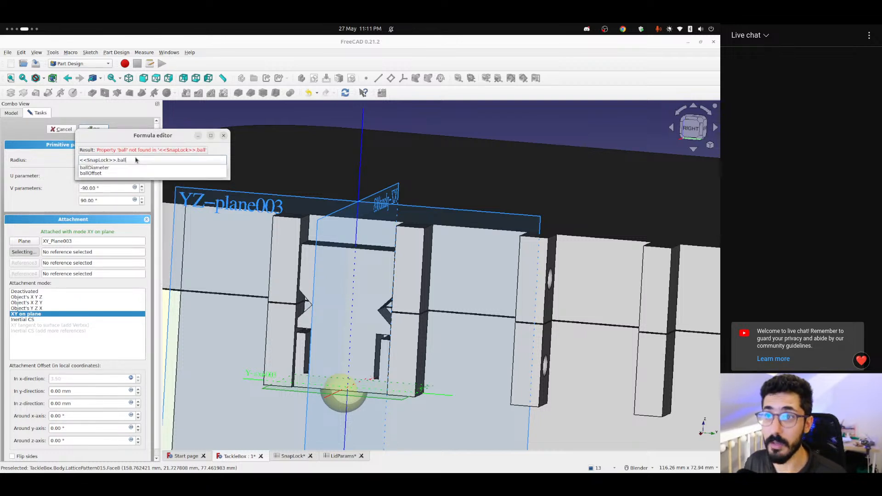
{"action": "key", "text": "Down"}
{"action": "key", "text": "Down"}
{"action": "key", "text": "Up"}
{"action": "type", "text": "/2"}
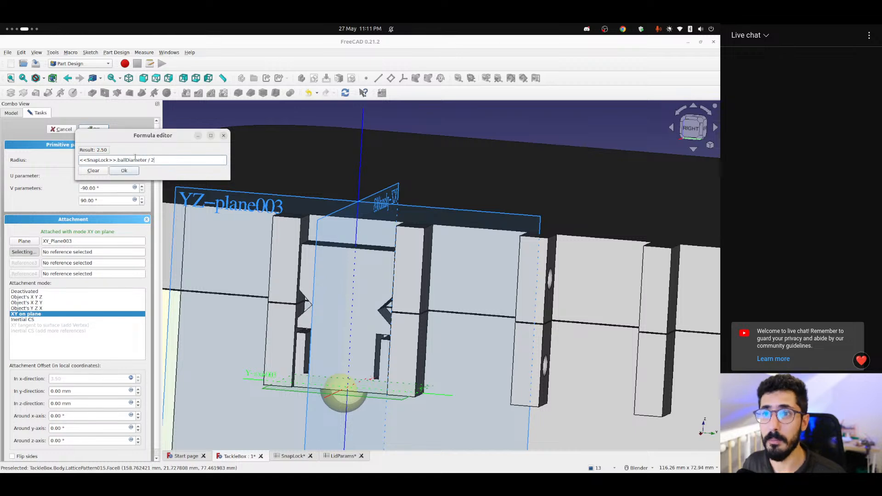
{"action": "key", "text": "Return"}
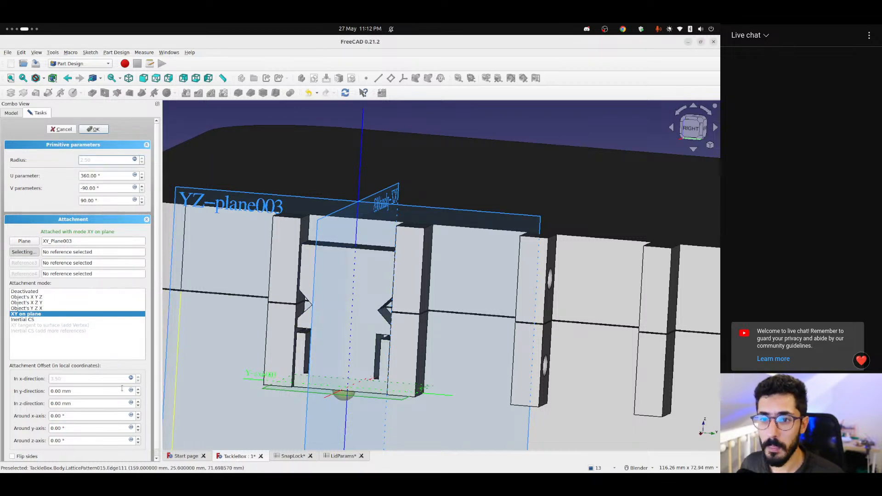
Try a y-direction offset of -9 mm for the sphere and check its position against the lock's side edge in the right view
{"action": "left_click", "coordinate": [106, 390]}
{"action": "scroll", "coordinate": [105, 390], "scroll_direction": "up", "scroll_amount": 3}
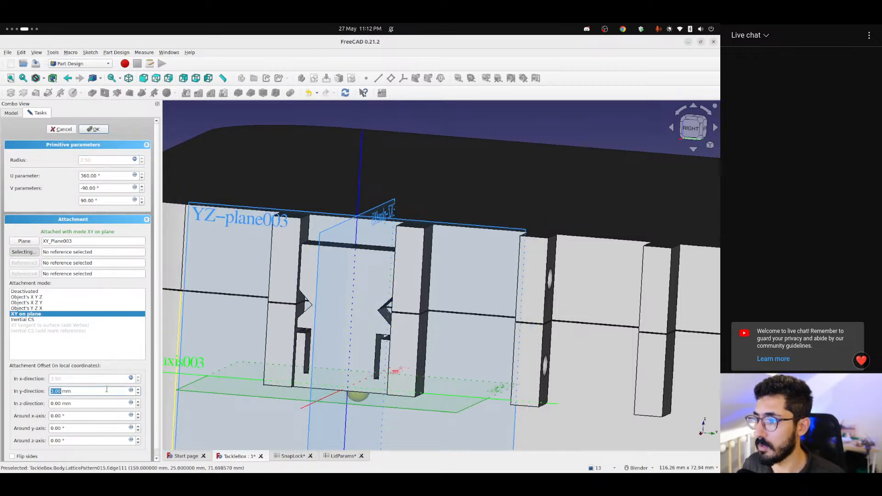
{"action": "scroll", "coordinate": [107, 389], "scroll_direction": "down", "scroll_amount": 11}
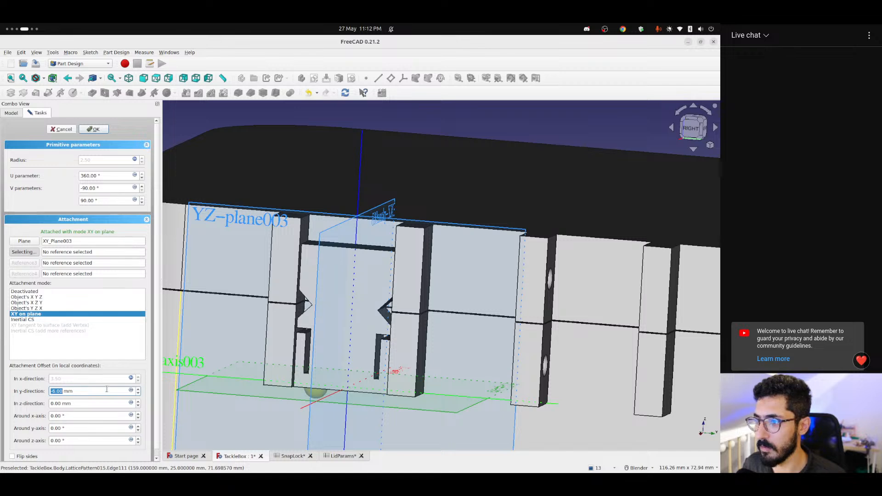
{"action": "scroll", "coordinate": [107, 389], "scroll_direction": "down", "scroll_amount": 1}
{"action": "key", "text": "3"}
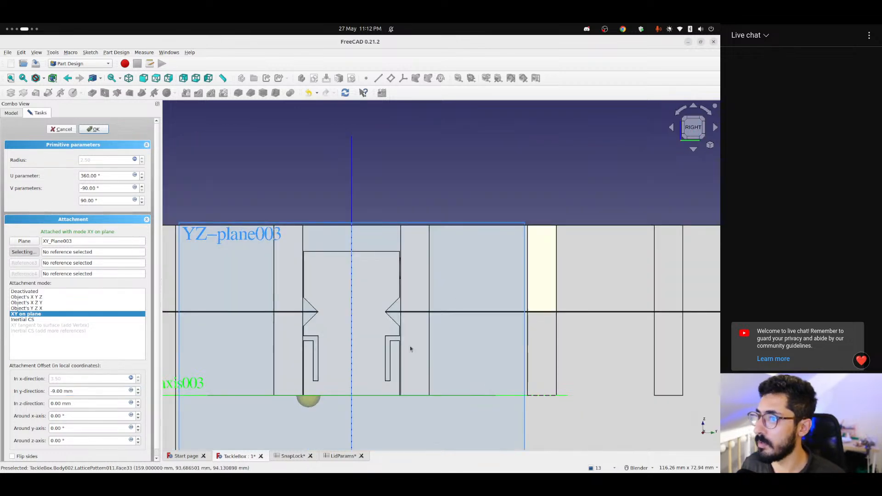
{"action": "scroll", "coordinate": [328, 352], "scroll_direction": "up", "scroll_amount": 4}
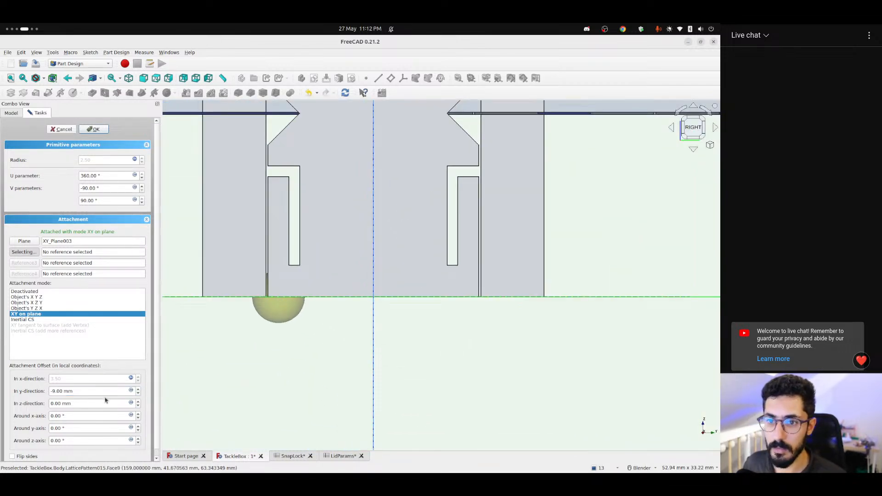
Set the sphere's y-direction offset to the formula <<SnapLock>>.width / 2 - <<SnapLock>>.ballOffset
{"action": "left_click", "coordinate": [131, 391]}
{"action": "type", "text": "<<SnapLock>>.w"}
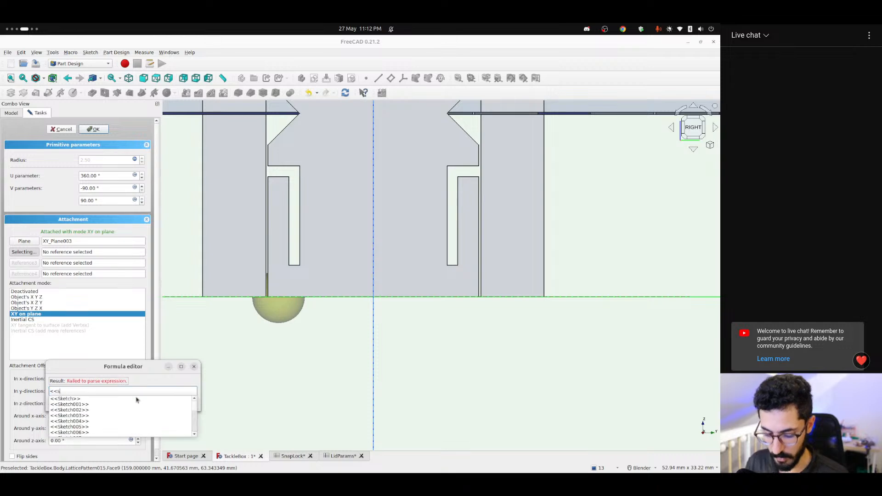
{"action": "type", "text": "id"}
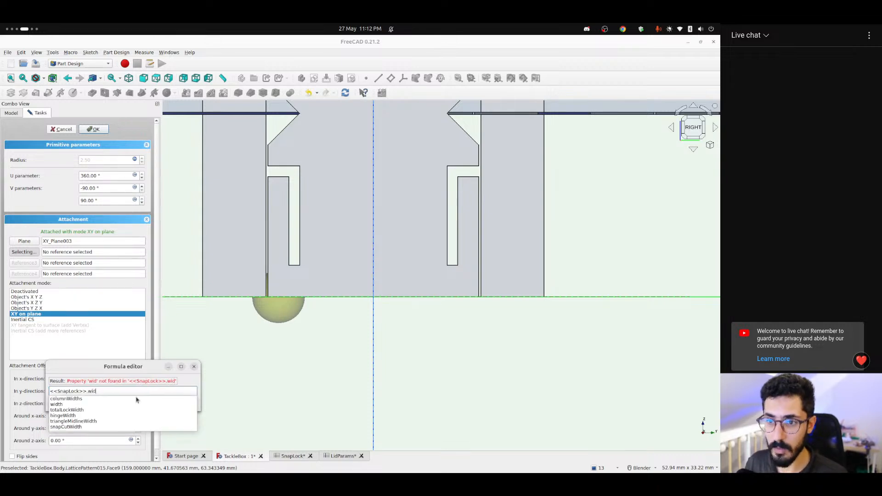
{"action": "type", "text": "th / 2"}
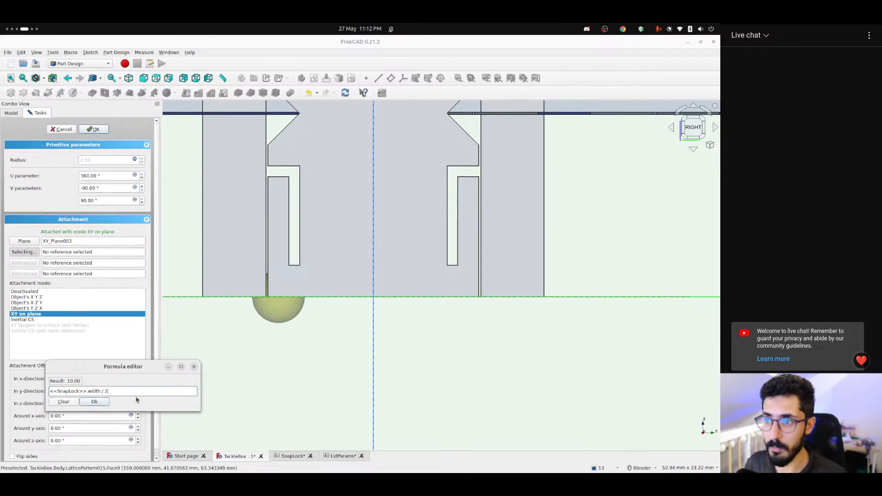
{"action": "type", "text": " -"}
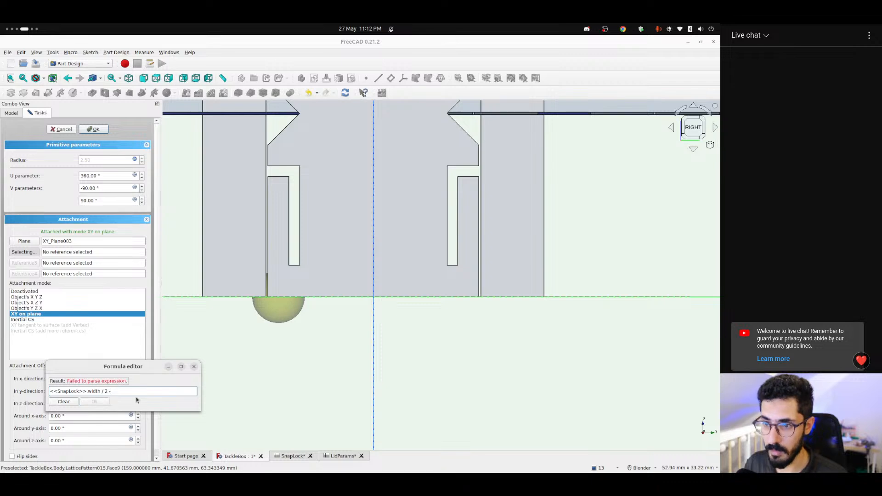
{"action": "type", "text": " <<SnapLock>>.n"}
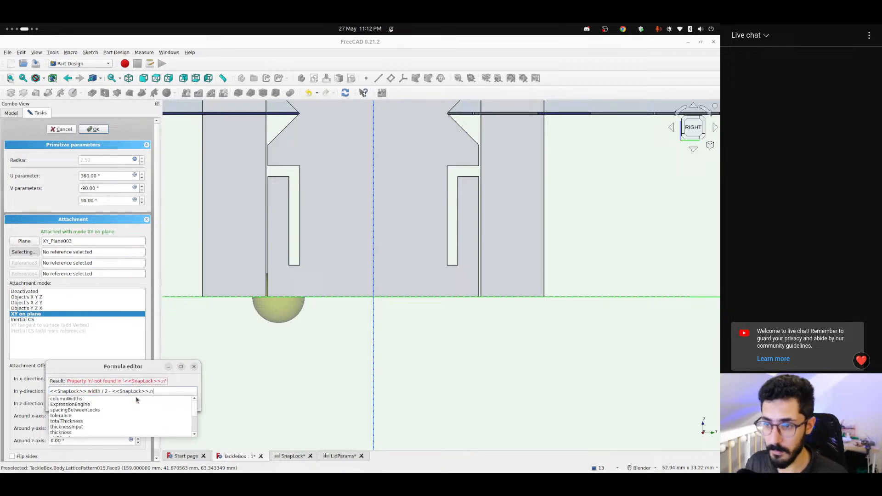
{"action": "key", "text": "BackSpace"}
{"action": "type", "text": "ball"}
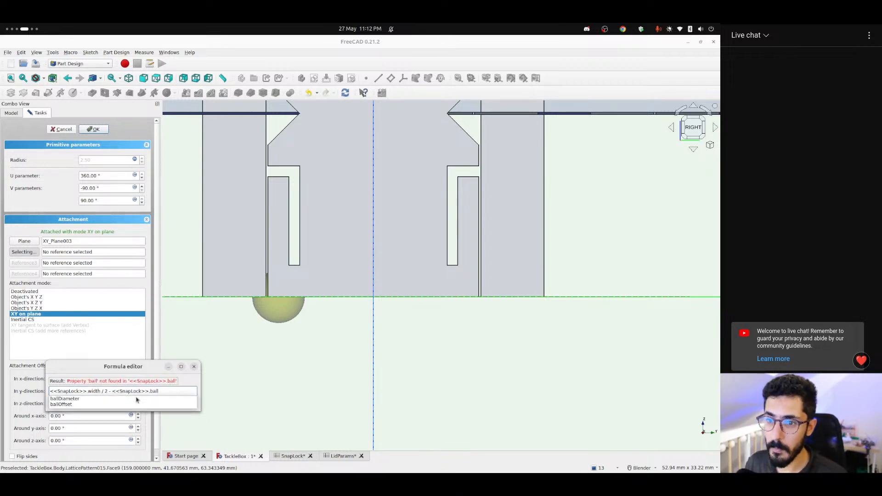
{"action": "left_click", "coordinate": [136, 399]}
{"action": "key", "text": "Return"}
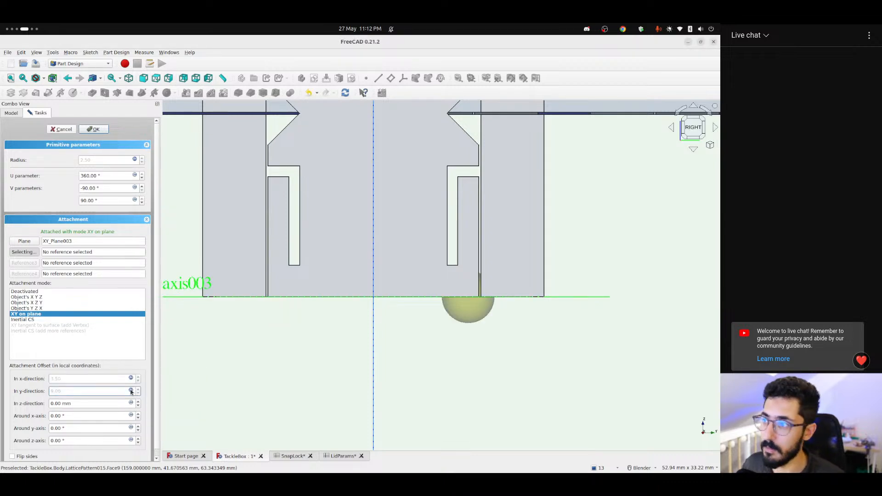
Reopen the formula of the sphere's y-direction offset for editing
{"action": "left_click", "coordinate": [131, 391]}
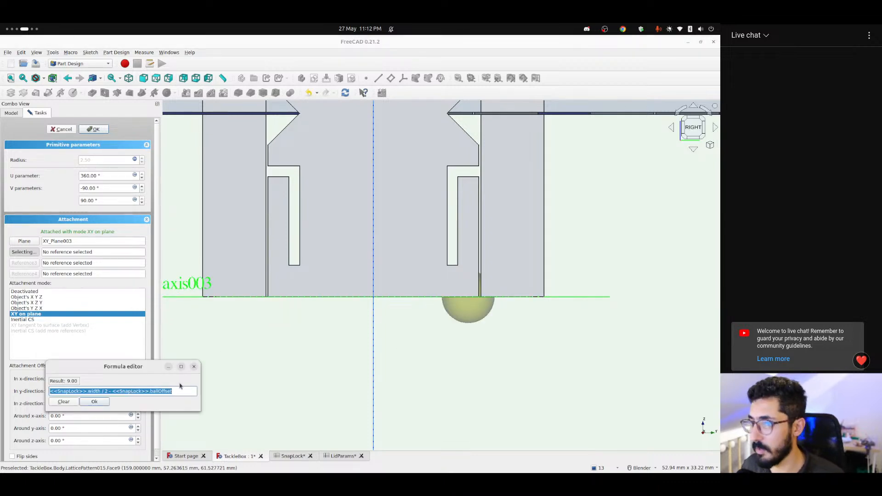
Set the sphere's z-direction attachment offset to the formula <<LidParams>>.totalDepth / 2
{"action": "left_click", "coordinate": [93, 402]}
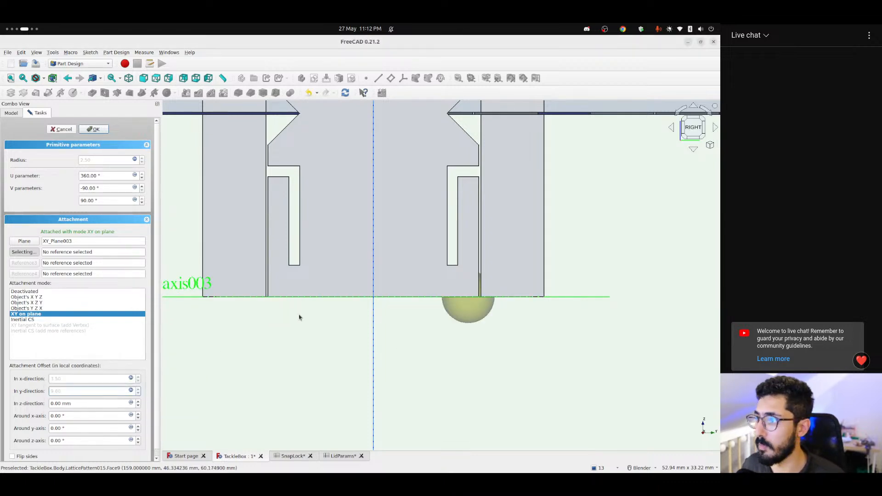
{"action": "left_click", "coordinate": [131, 403]}
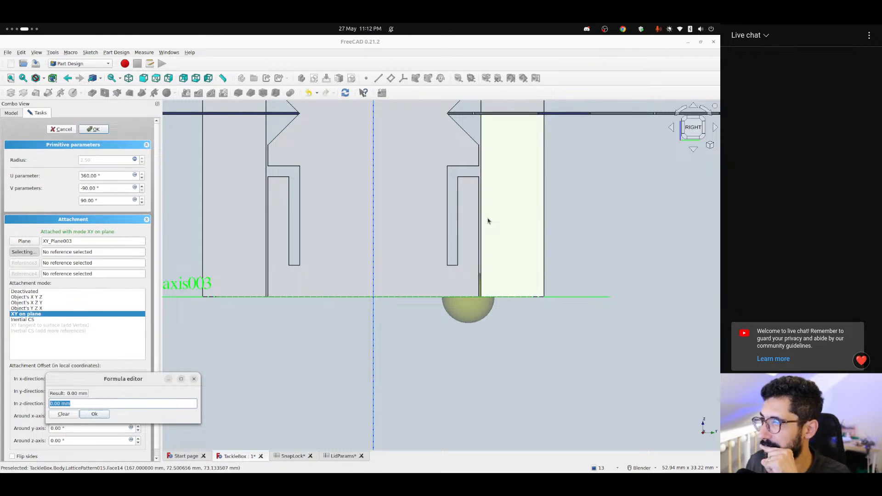
{"action": "middle_click_drag", "start_coordinate": [466, 218], "coordinate": [478, 221]}
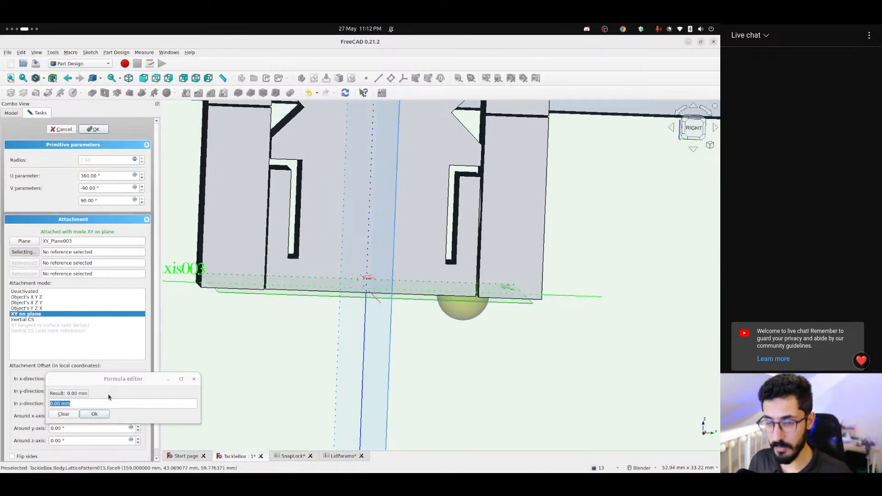
{"action": "left_click", "coordinate": [109, 400]}
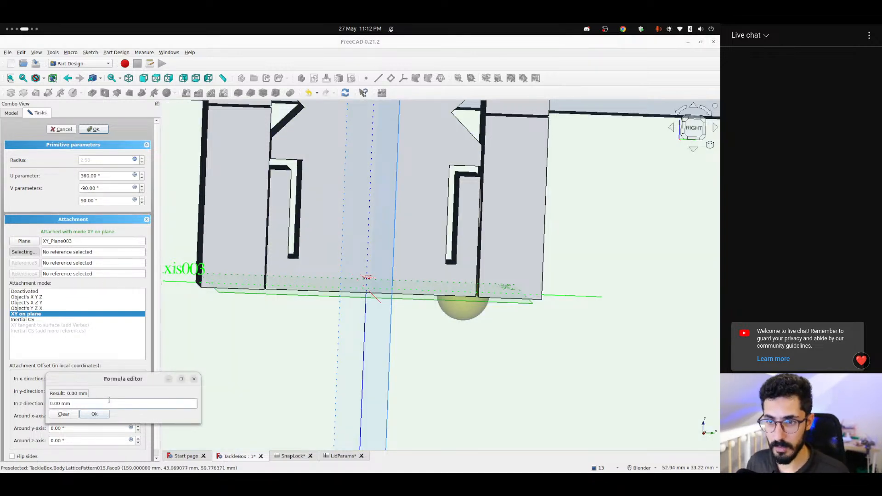
{"action": "key", "text": "shift+Left"}
{"action": "type", "text": "<<s"}
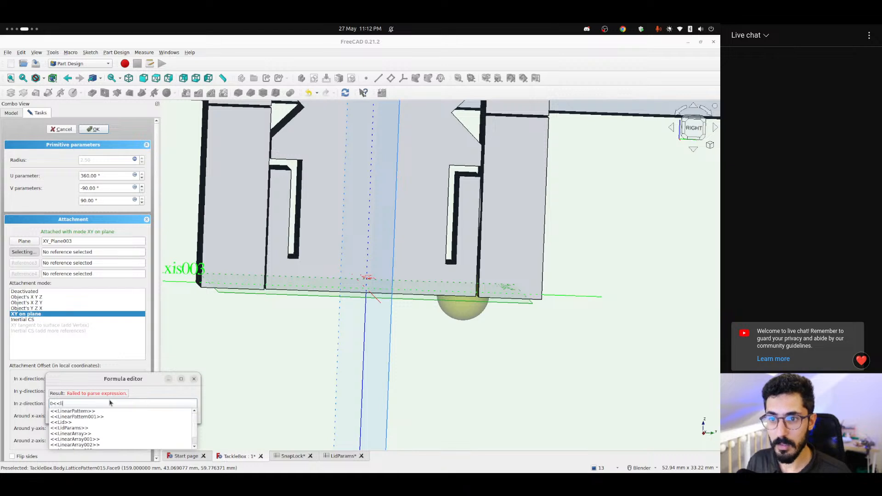
{"action": "key", "text": "BackSpace"}
{"action": "key", "text": "BackSpace"}
{"action": "key", "text": "BackSpace"}
{"action": "type", "text": "<<lid"}
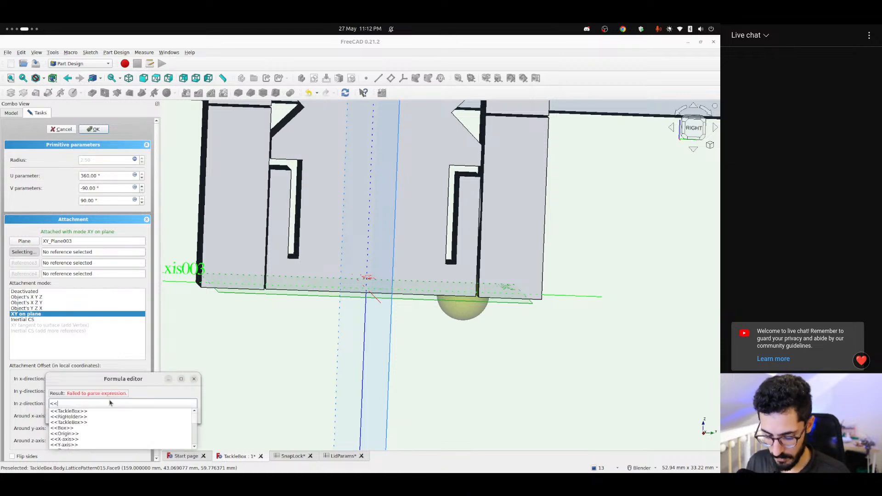
{"action": "key", "text": "Down"}
{"action": "key", "text": "Down"}
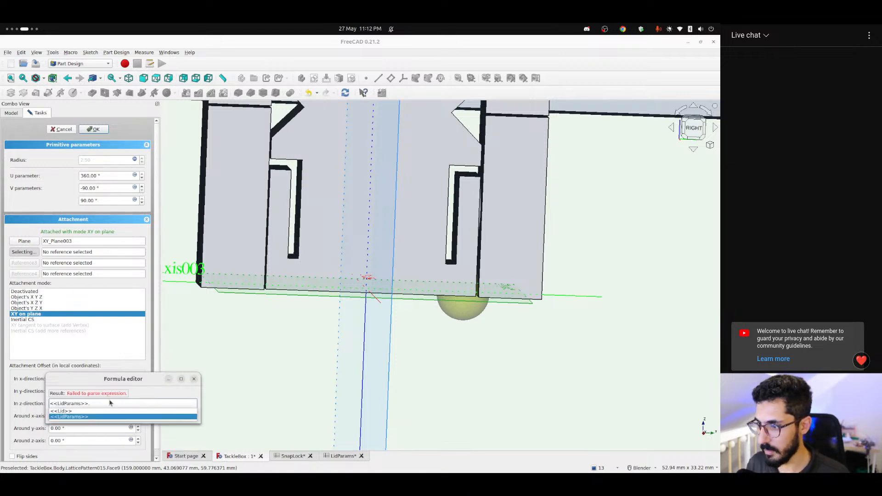
{"action": "type", "text": "totalDepth / 2"}
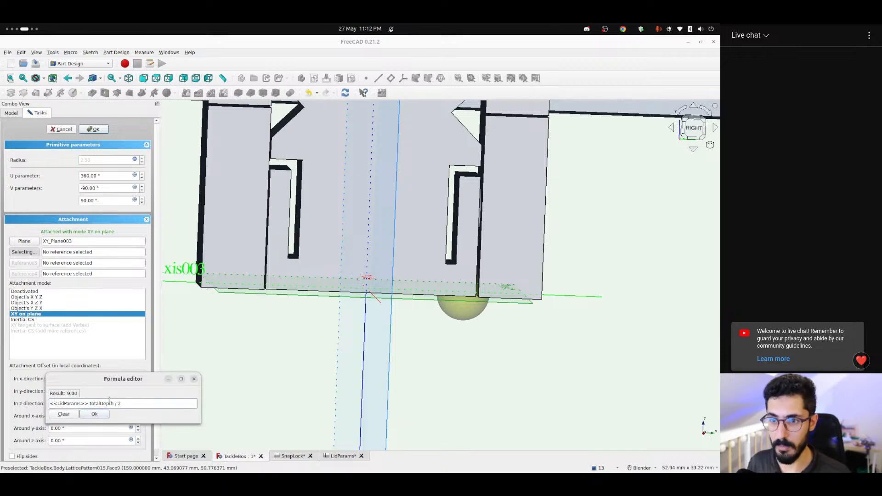
{"action": "key", "text": "Return"}
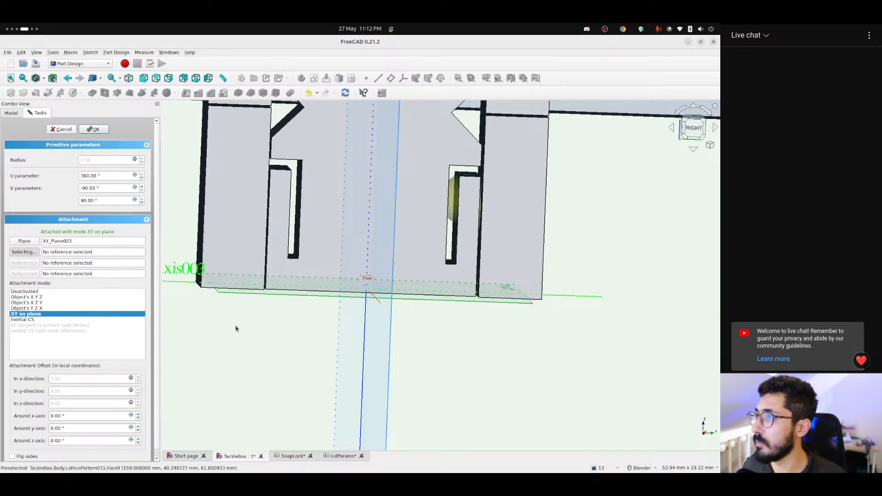
Replace the sphere's z-direction offset formula with <<SnapLock>>.height - <<SnapLock>>.heightInLid
{"action": "scroll", "coordinate": [363, 384], "scroll_direction": "up", "scroll_amount": 10}
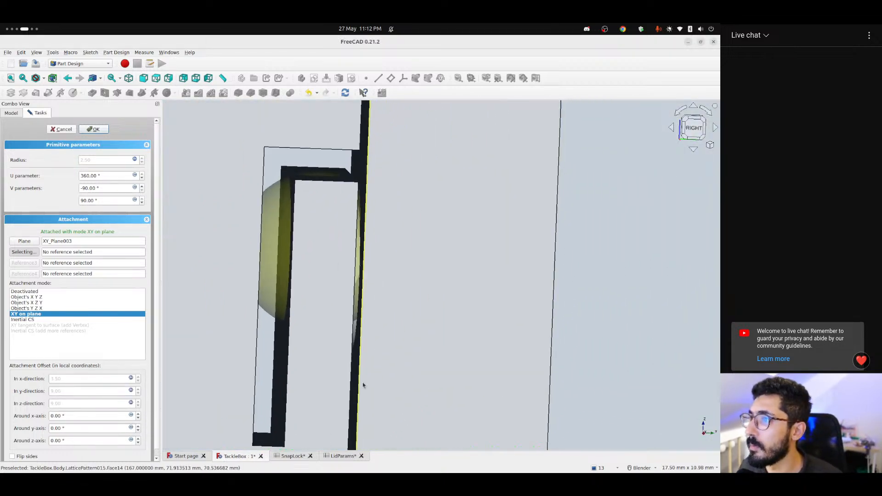
{"action": "scroll", "coordinate": [363, 385], "scroll_direction": "up", "scroll_amount": 5}
{"action": "scroll", "coordinate": [357, 312], "scroll_direction": "down", "scroll_amount": 8}
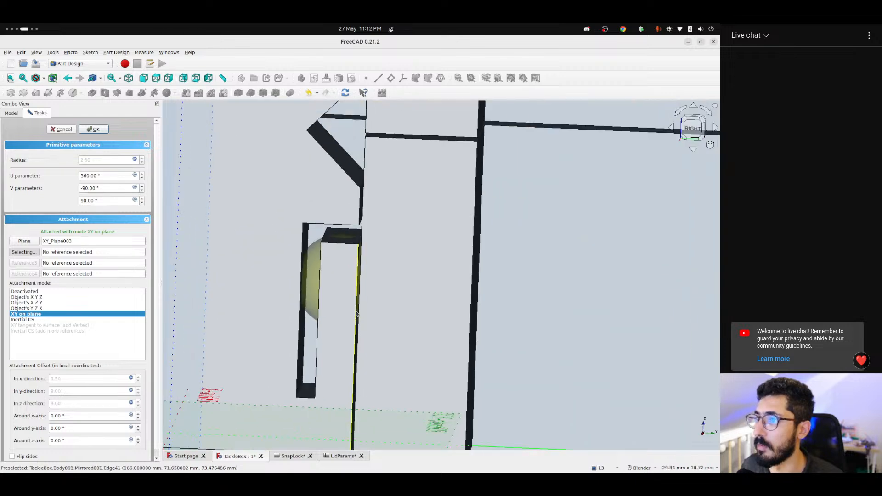
{"action": "scroll", "coordinate": [357, 314], "scroll_direction": "down", "scroll_amount": 5}
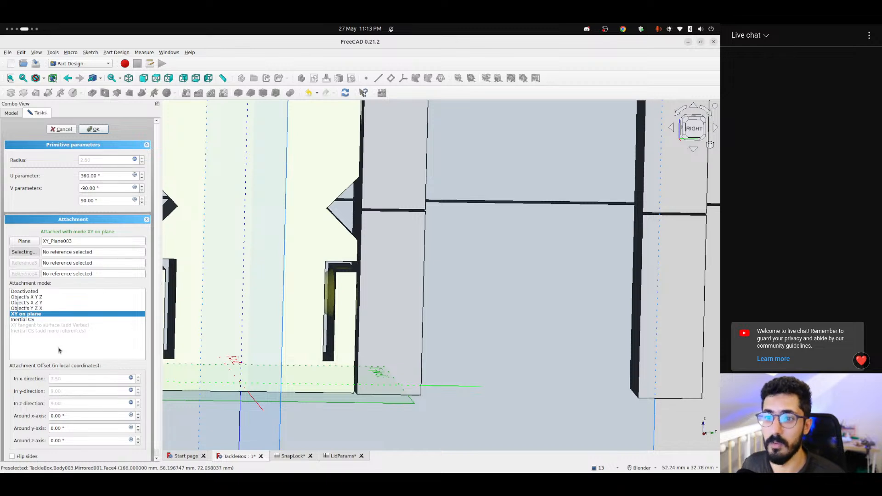
{"action": "left_click", "coordinate": [131, 402]}
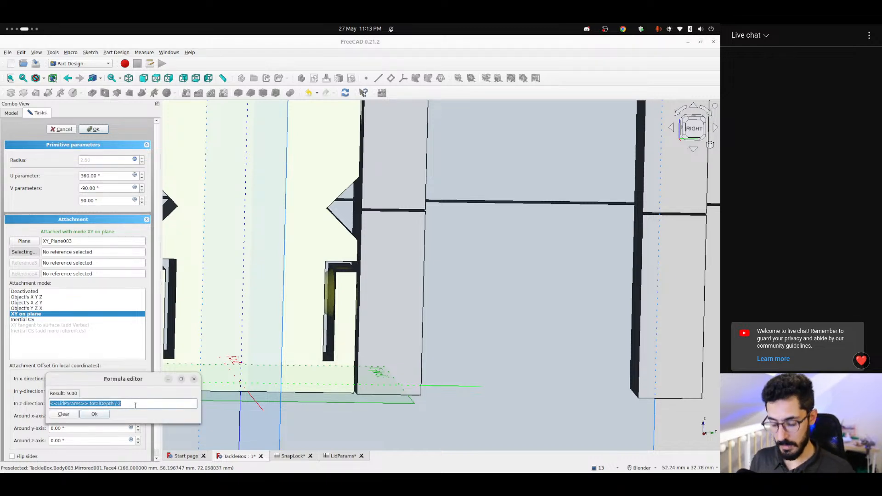
{"action": "type", "text": "<<"}
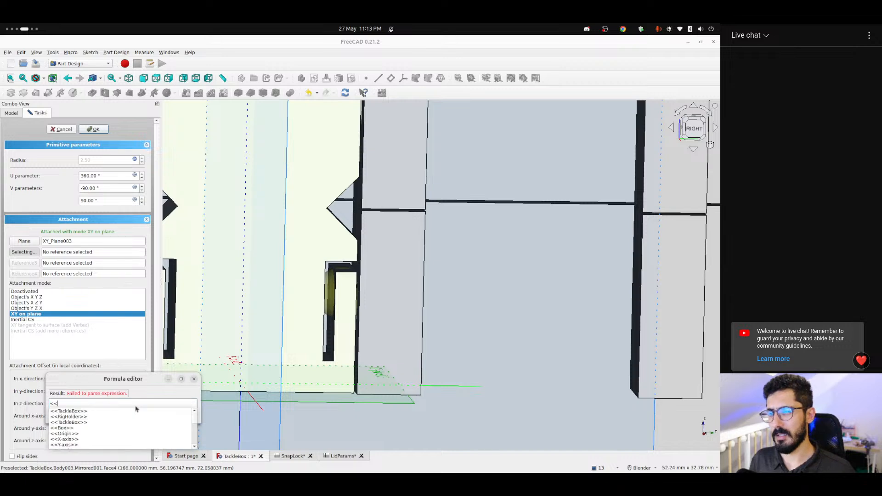
{"action": "type", "text": "sna"}
{"action": "key", "text": "Down"}
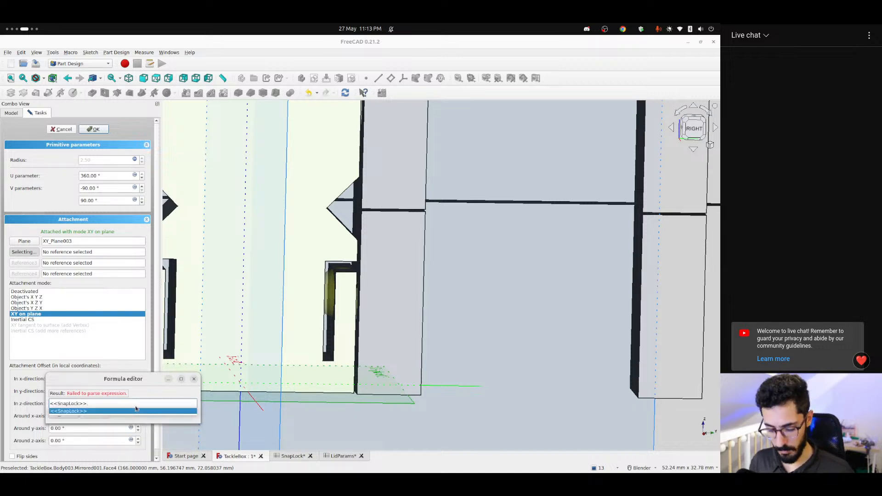
{"action": "key", "text": "Return"}
{"action": "type", "text": ".height"}
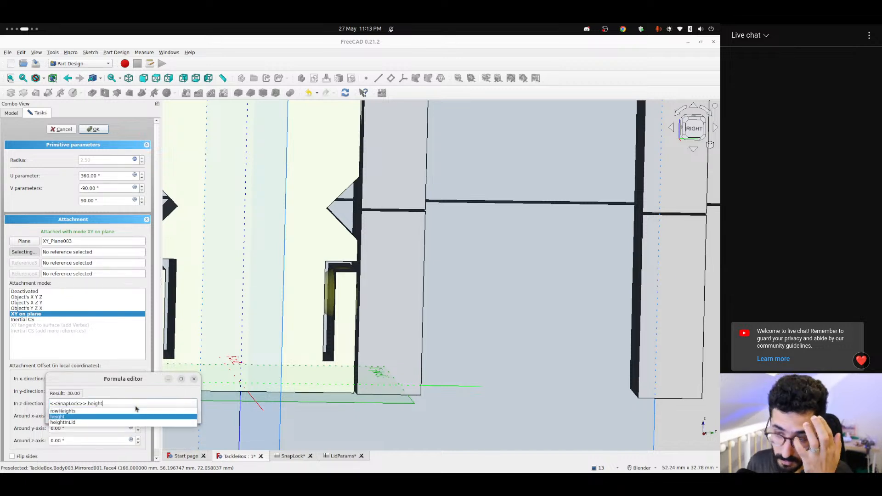
{"action": "type", "text": " - <<"}
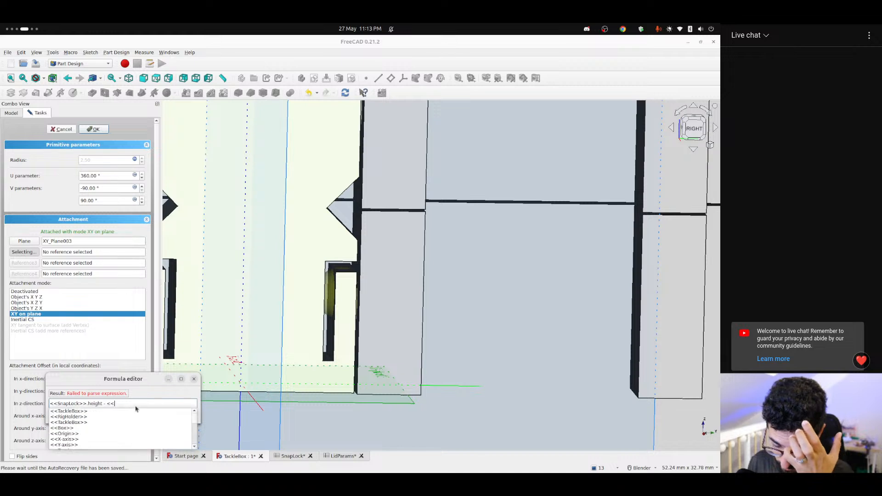
{"action": "type", "text": "sna"}
{"action": "key", "text": "Down"}
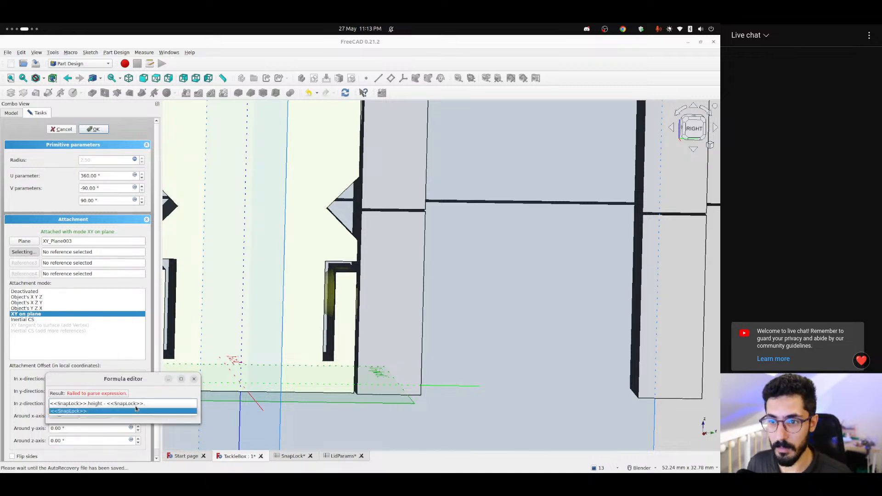
{"action": "key", "text": "Return"}
{"action": "type", "text": ".heightInLid"}
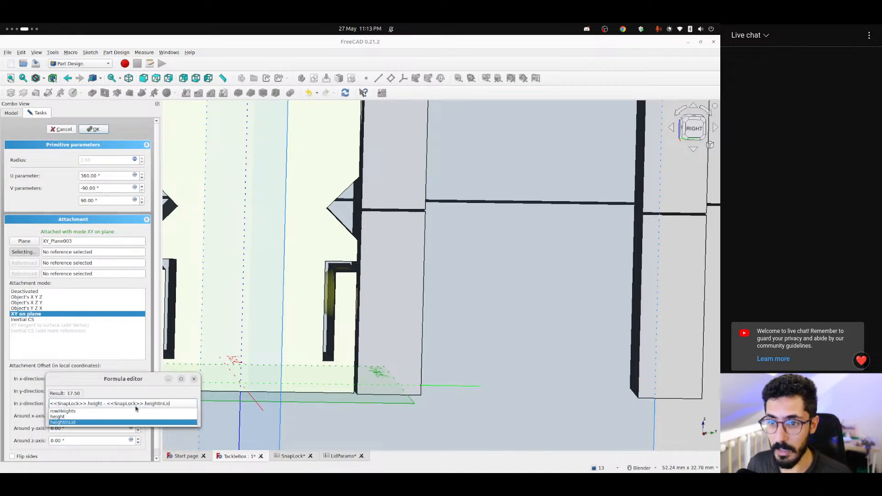
Extend the z-direction offset formula by subtracting <<TackleBox>>.tolerance / 2
{"action": "type", "text": " - <<tak"}
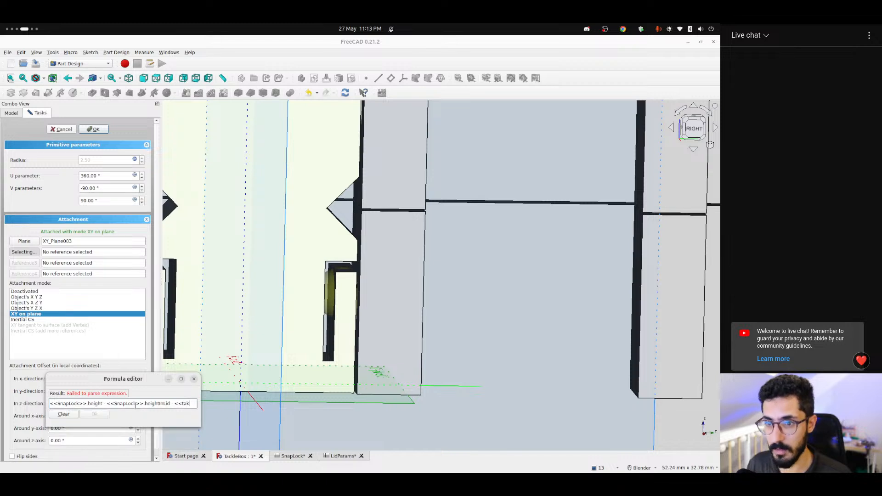
{"action": "key", "text": "Down"}
{"action": "key", "text": "Down"}
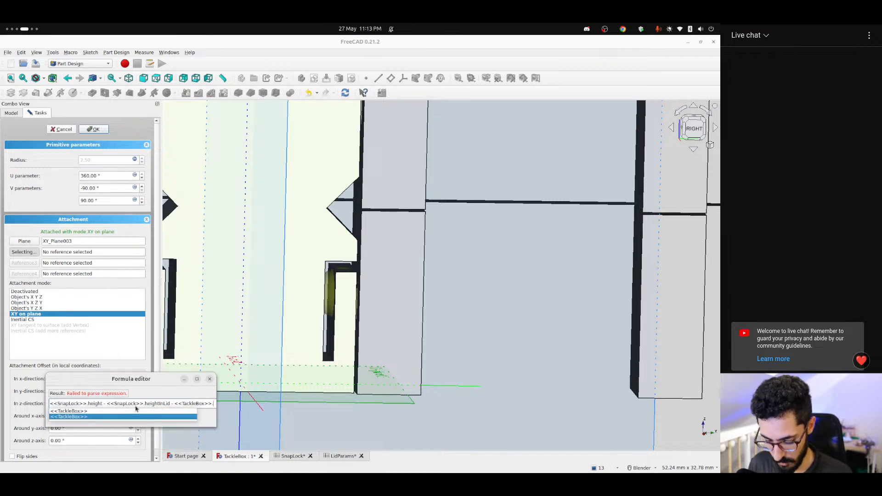
{"action": "key", "text": "Return"}
{"action": "type", "text": "tole"}
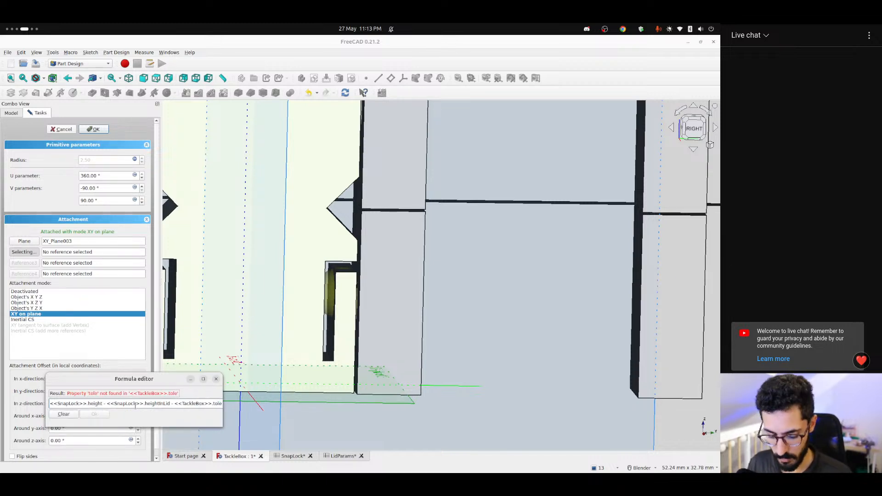
{"action": "type", "text": "rance /"}
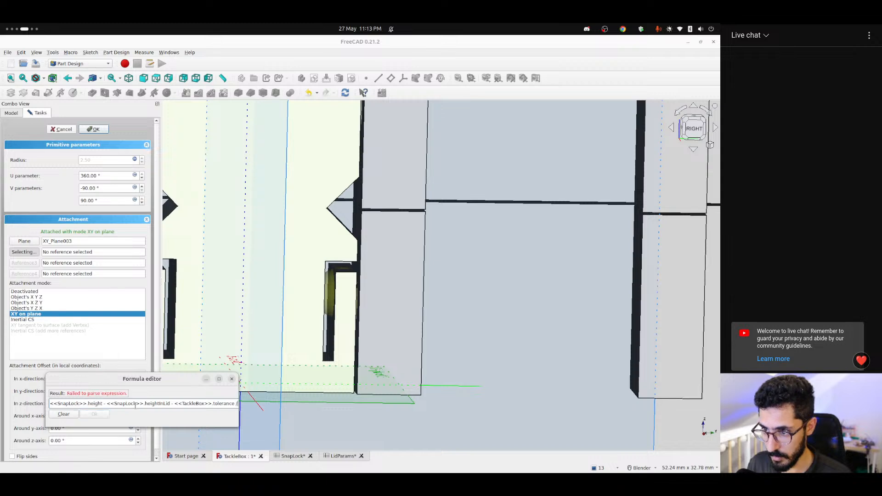
{"action": "type", "text": " 2"}
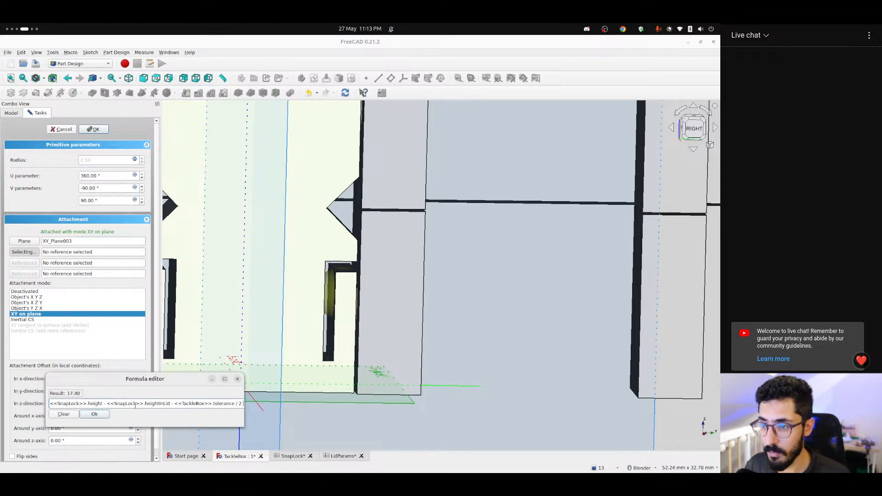
Subtract <<LidParams>>.totalDepth / 2 at the end of the z-direction offset formula and apply it
{"action": "type", "text": " - <<Lid"}
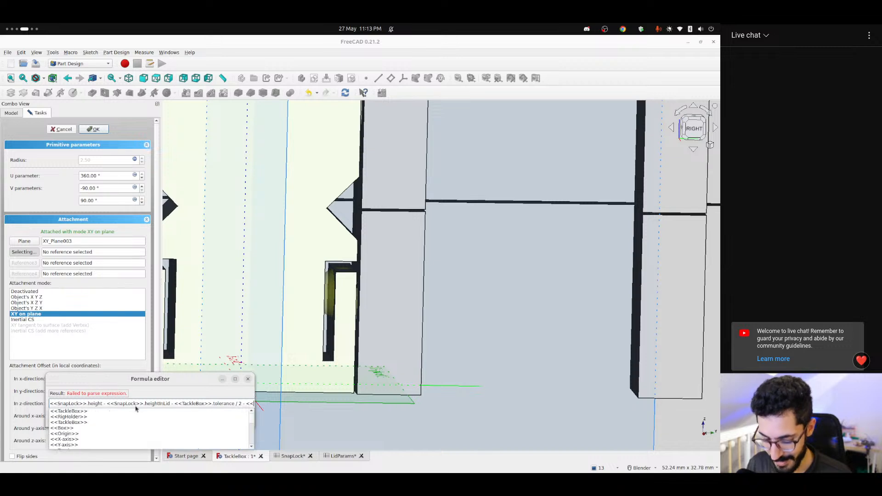
{"action": "key", "text": "Down"}
{"action": "key", "text": "Down"}
{"action": "type", "text": "totalDepth"}
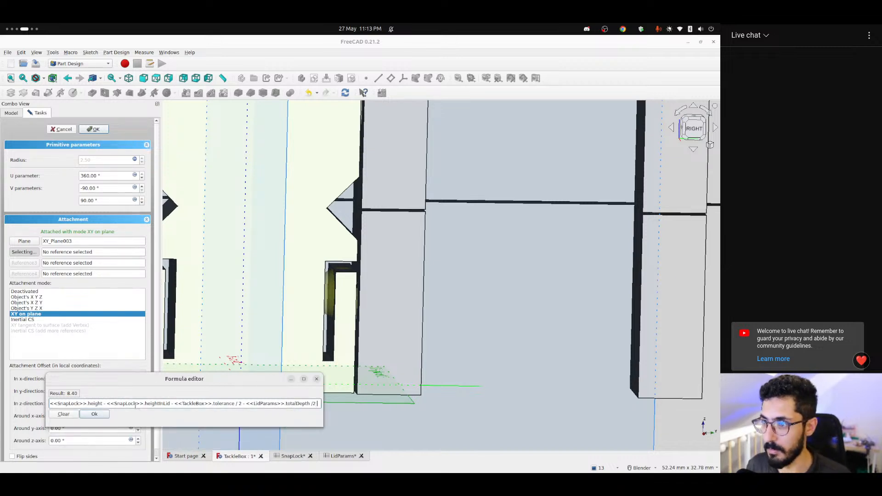
{"action": "key", "text": "Return"}
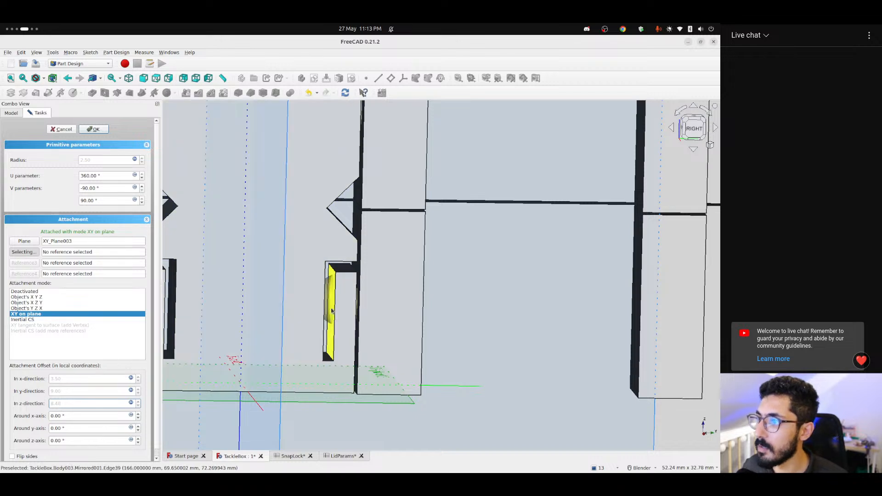
Remove the division by 2 from the <<TackleBox>>.tolerance term in the sphere's z-direction offset formula and apply it
{"action": "scroll", "coordinate": [333, 305], "scroll_direction": "up", "scroll_amount": 7}
{"action": "mouse_move", "coordinate": [453, 305]}
{"action": "middle_mouse_down"}
{"action": "mouse_move", "coordinate": [437, 301]}
{"action": "mouse_move", "coordinate": [474, 248]}
{"action": "mouse_move", "coordinate": [472, 279]}
{"action": "mouse_move", "coordinate": [467, 242]}
{"action": "mouse_move", "coordinate": [457, 294]}
{"action": "middle_mouse_up"}
{"action": "left_click", "coordinate": [694, 130]}
{"action": "scroll", "coordinate": [461, 279], "scroll_direction": "up", "scroll_amount": 3}
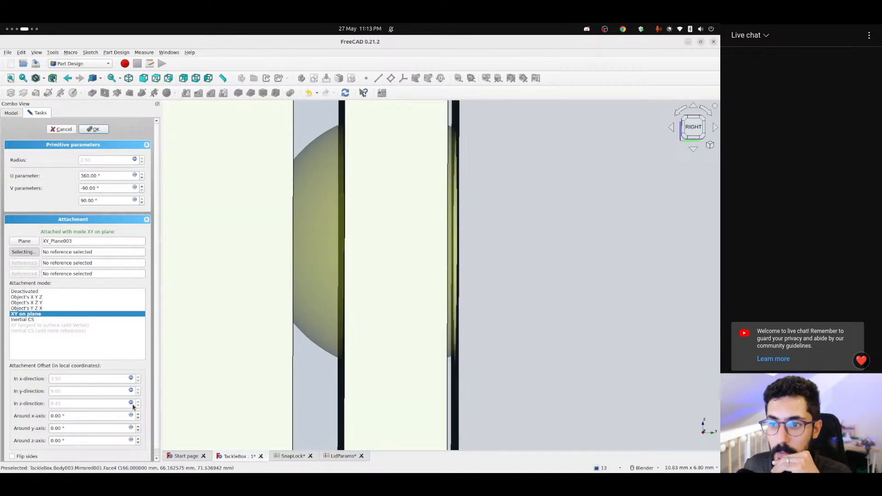
{"action": "left_click", "coordinate": [131, 403]}
{"action": "left_click", "coordinate": [234, 406]}
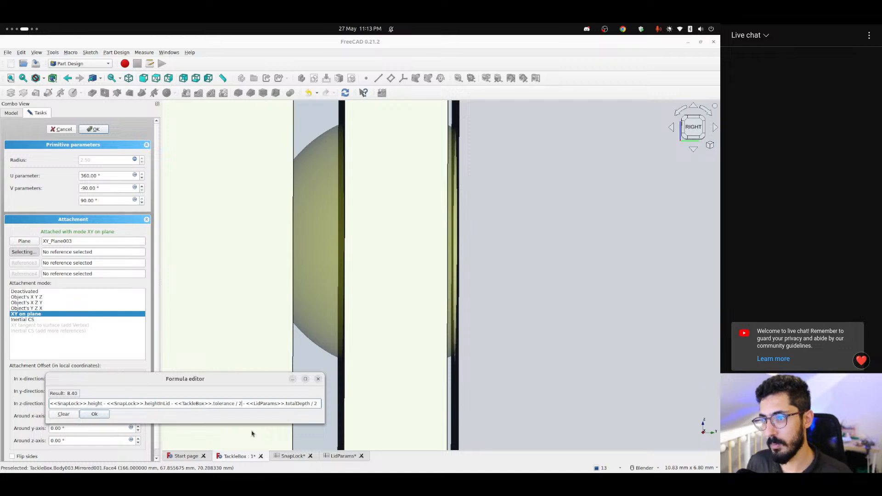
{"action": "key", "text": "BackSpace"}
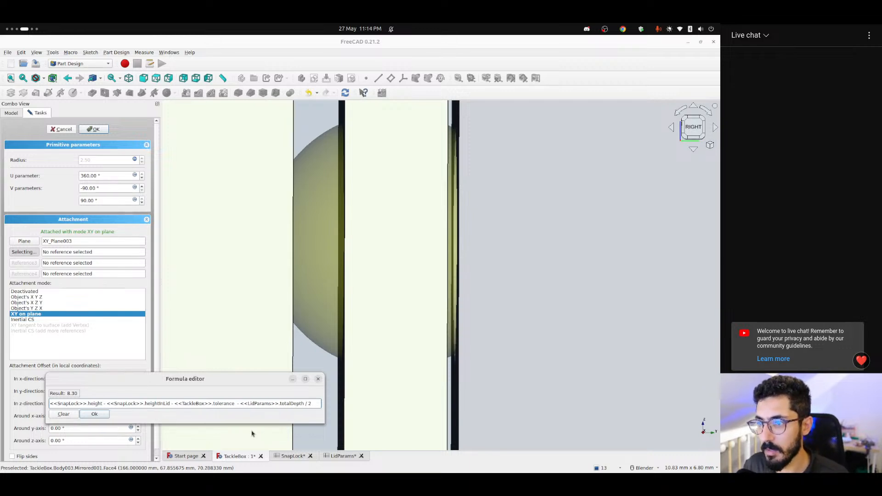
{"action": "key", "text": "BackSpace"}
{"action": "key", "text": "Return"}
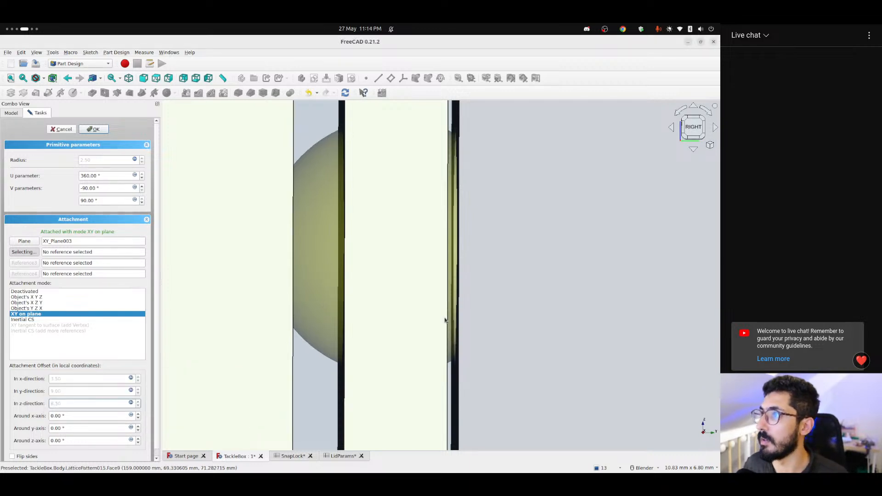
Examine the sphere's position in the snap-lock slot and the gap at the pointed notch above it
{"action": "scroll", "coordinate": [464, 248], "scroll_direction": "down", "scroll_amount": 8}
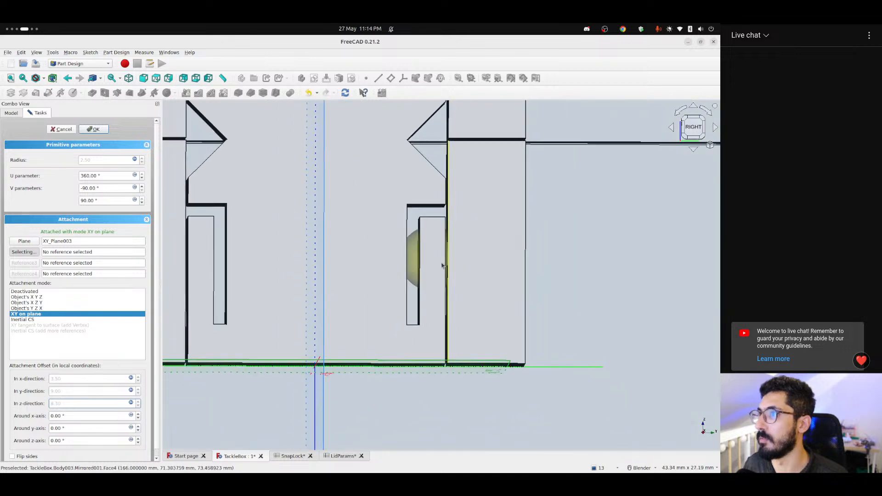
{"action": "middle_click_drag", "start_coordinate": [419, 187], "coordinate": [414, 301], "text": "shift"}
{"action": "scroll", "coordinate": [429, 262], "scroll_direction": "up", "scroll_amount": 6}
{"action": "scroll", "coordinate": [428, 263], "scroll_direction": "up", "scroll_amount": 5}
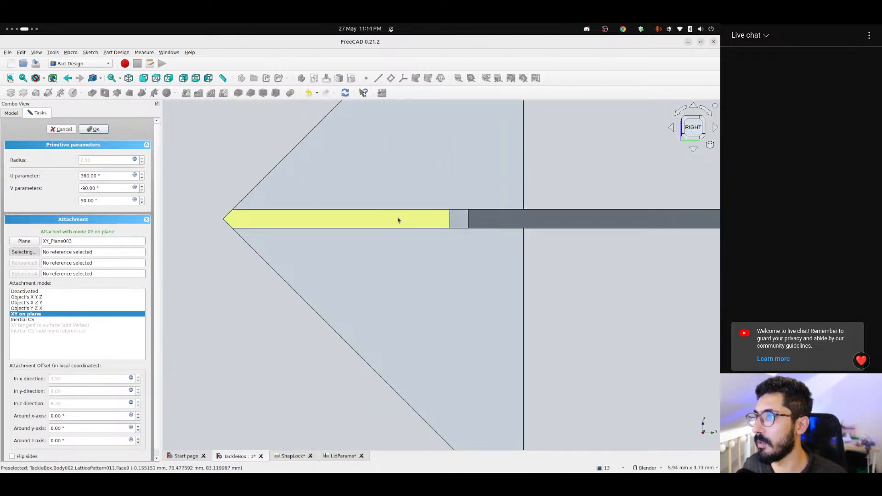
{"action": "scroll", "coordinate": [397, 220], "scroll_direction": "down", "scroll_amount": 3}
{"action": "left_click", "coordinate": [408, 222]}
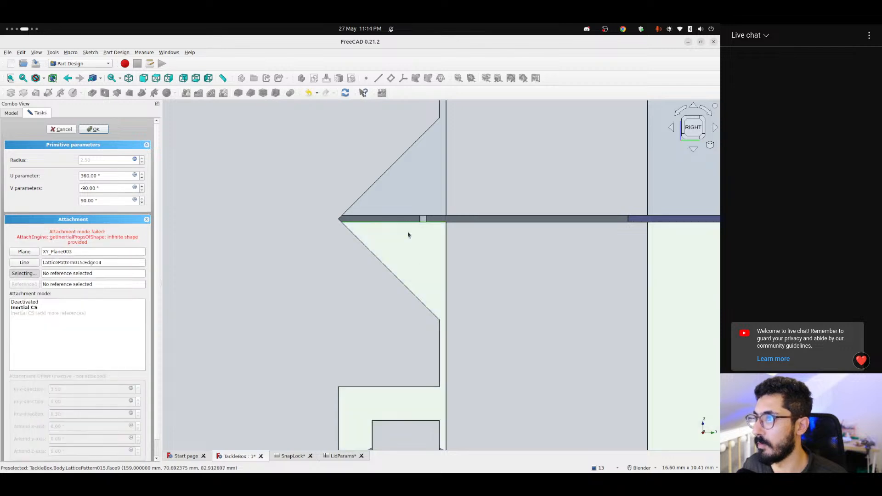
{"action": "scroll", "coordinate": [407, 235], "scroll_direction": "down", "scroll_amount": 5}
{"action": "middle_click_drag", "start_coordinate": [404, 296], "coordinate": [422, 320]}
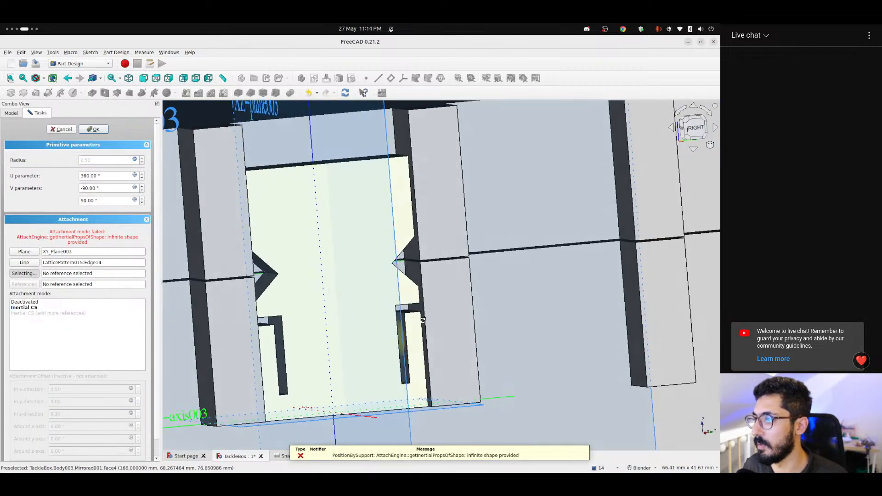
Remove the LatticePattern015:Edge14 reference from the sphere's attachment so only XY_Plane003 supports it
{"action": "scroll", "coordinate": [422, 320], "scroll_direction": "up", "scroll_amount": 5}
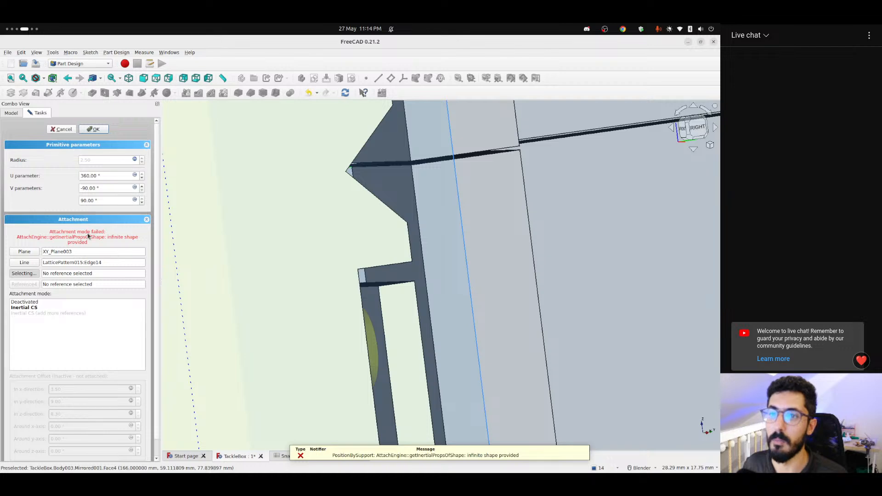
{"action": "scroll", "coordinate": [87, 235], "scroll_direction": "down", "scroll_amount": 2}
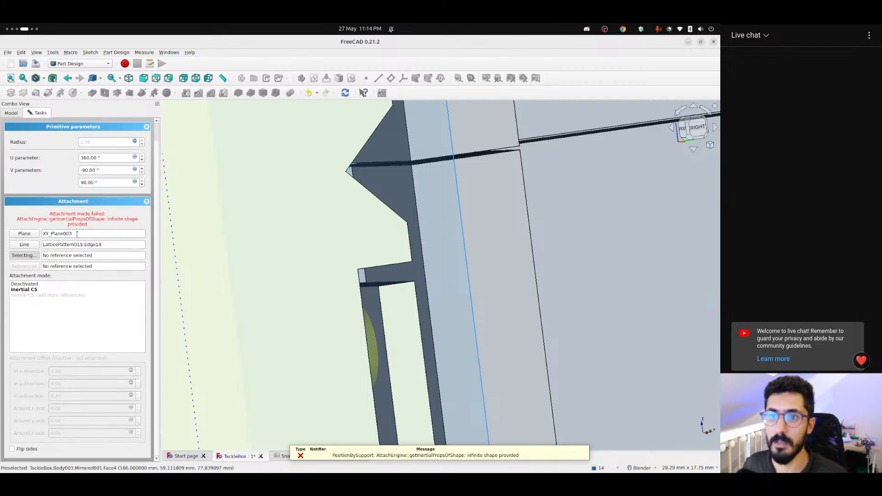
{"action": "left_click", "coordinate": [105, 244]}
{"action": "key", "text": "ctrl+a"}
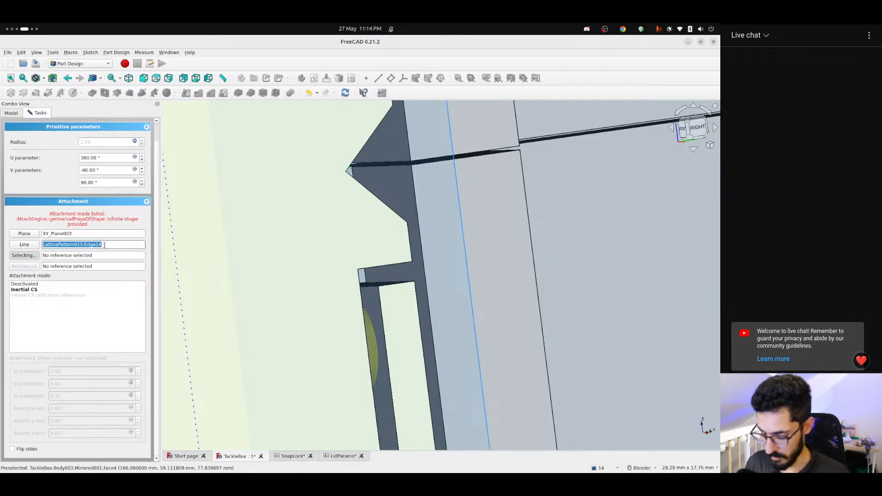
{"action": "key", "text": "Delete"}
Check the sphere's fit in the snap-lock slot from the right side and accept the sphere's parameters
{"action": "scroll", "coordinate": [221, 275], "scroll_direction": "down", "scroll_amount": 5}
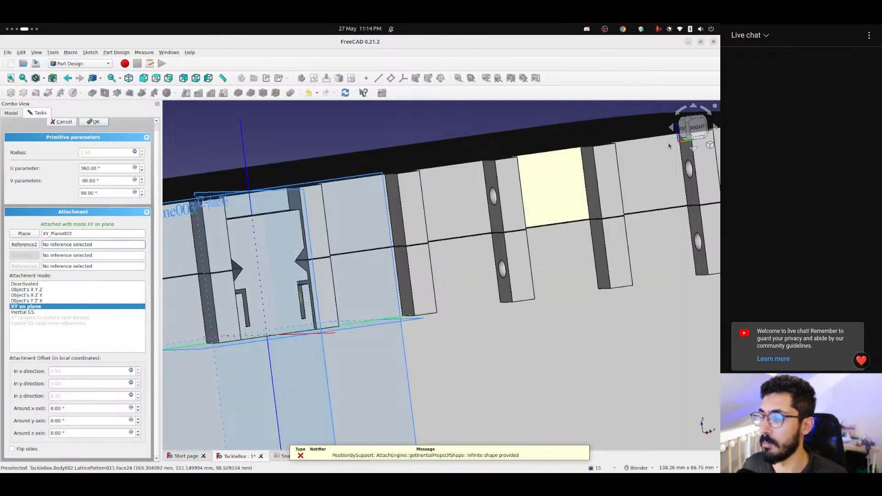
{"action": "left_click", "coordinate": [694, 128]}
{"action": "scroll", "coordinate": [277, 293], "scroll_direction": "up", "scroll_amount": 10}
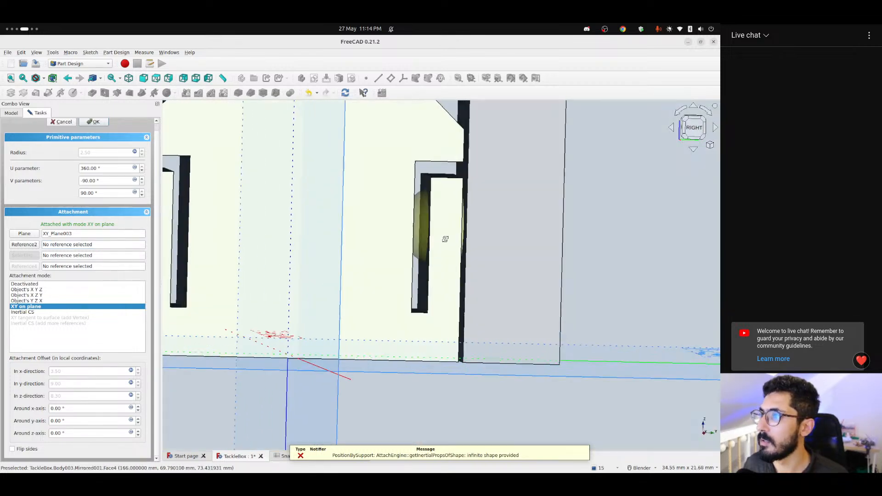
{"action": "mouse_move", "coordinate": [445, 238]}
{"action": "middle_mouse_down"}
{"action": "mouse_move", "coordinate": [415, 244]}
{"action": "mouse_move", "coordinate": [429, 244]}
{"action": "middle_mouse_up"}
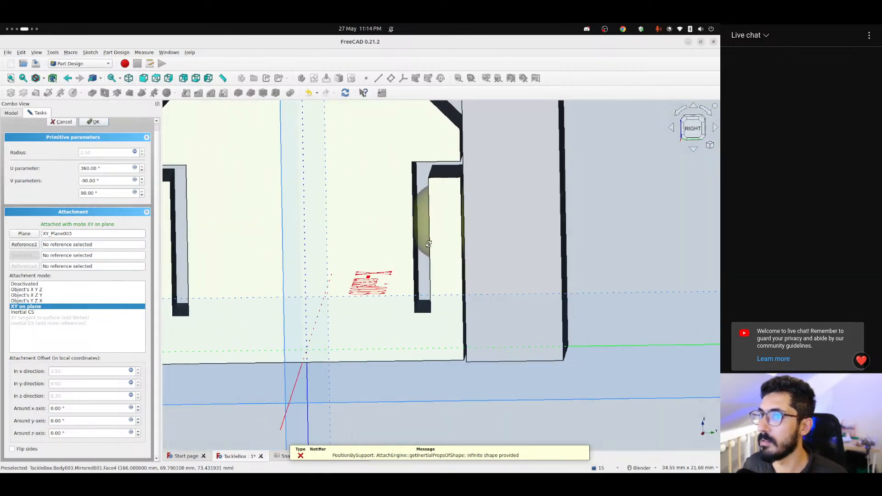
{"action": "scroll", "coordinate": [429, 244], "scroll_direction": "down", "scroll_amount": 3}
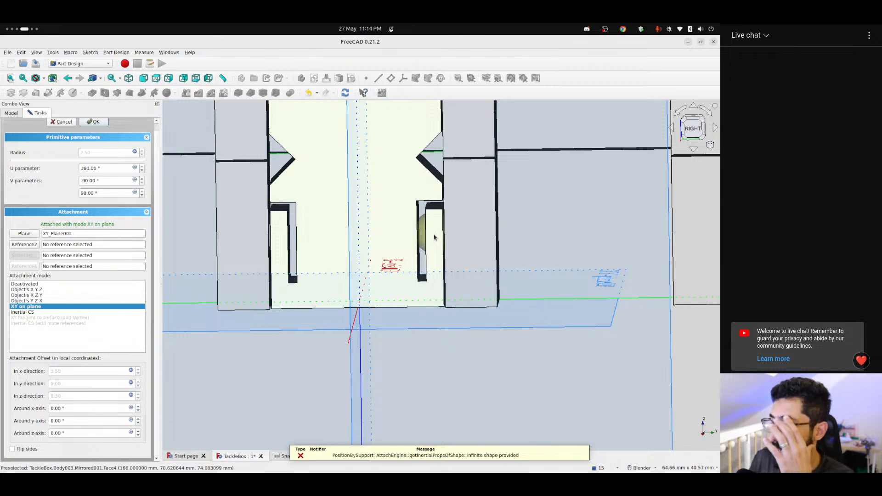
{"action": "scroll", "coordinate": [427, 221], "scroll_direction": "down", "scroll_amount": 3}
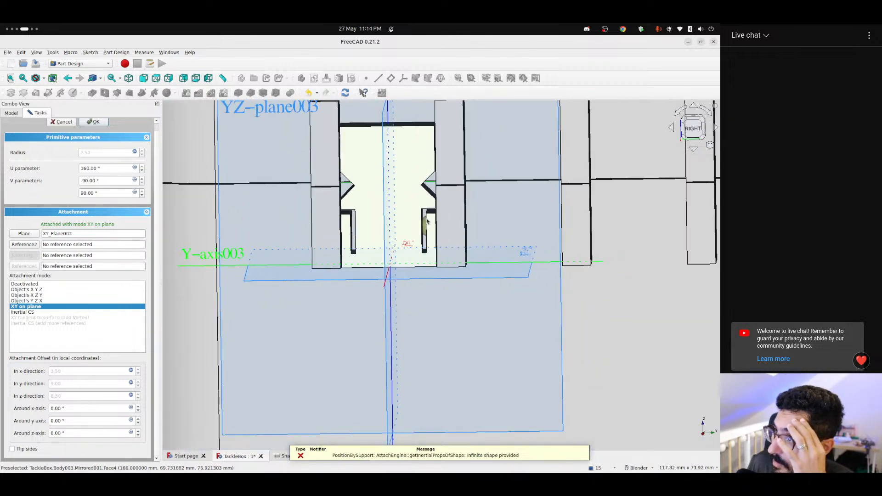
{"action": "scroll", "coordinate": [430, 225], "scroll_direction": "up", "scroll_amount": 5}
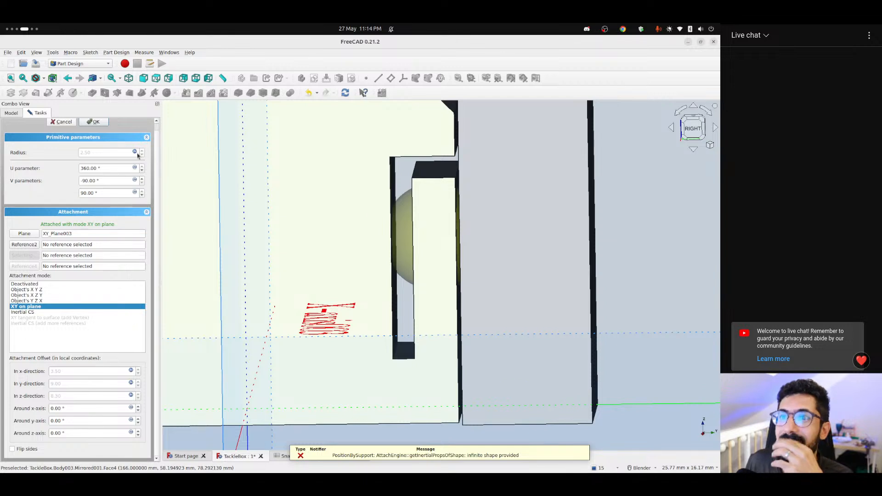
{"action": "left_click", "coordinate": [98, 122]}
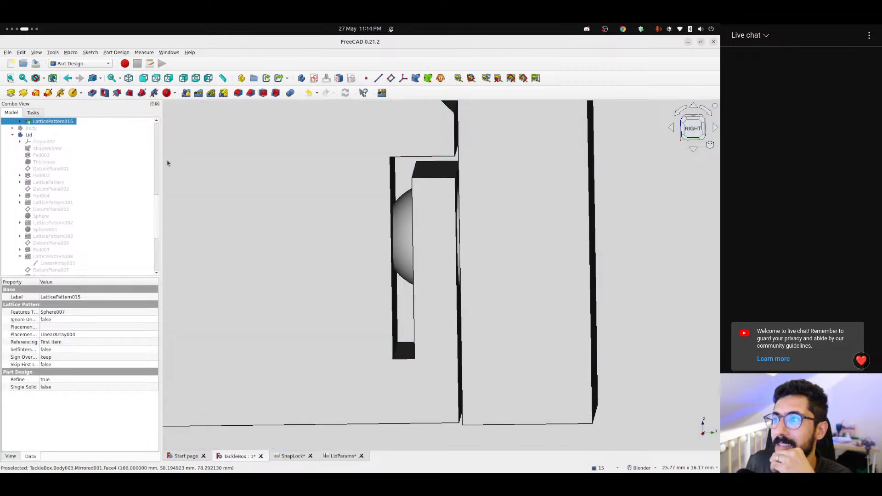
Inspect the lid's lattice pattern and Pad008 features, displaying Pad008 briefly before showing LatticePattern011 again
{"action": "scroll", "coordinate": [375, 245], "scroll_direction": "down", "scroll_amount": 2}
{"action": "scroll", "coordinate": [85, 235], "scroll_direction": "down", "scroll_amount": 3}
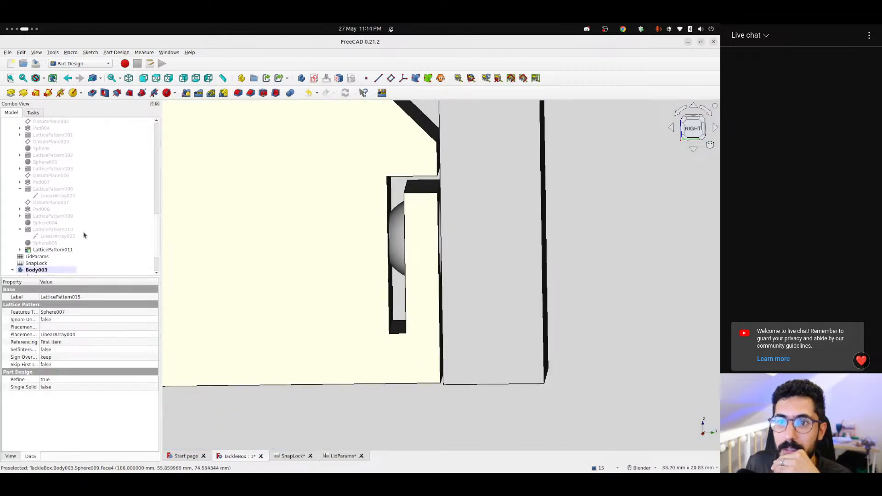
{"action": "scroll", "coordinate": [83, 235], "scroll_direction": "down", "scroll_amount": 1}
{"action": "left_click", "coordinate": [38, 224]}
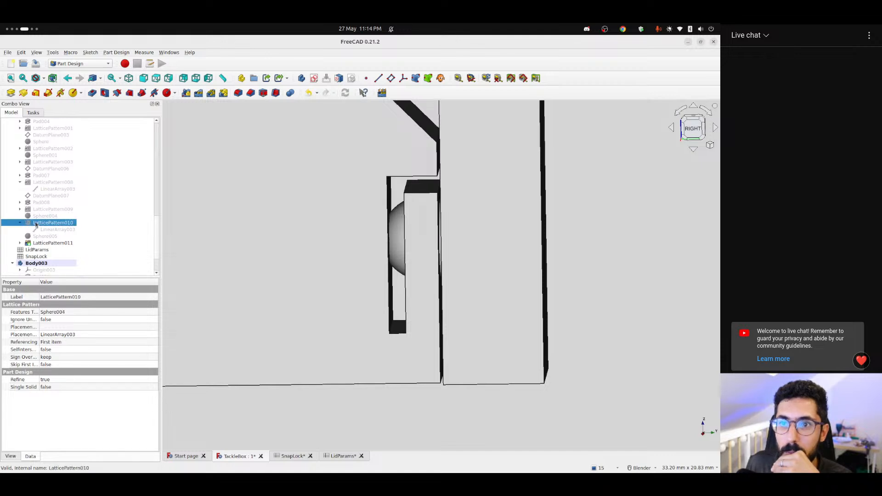
{"action": "left_click", "coordinate": [40, 202]}
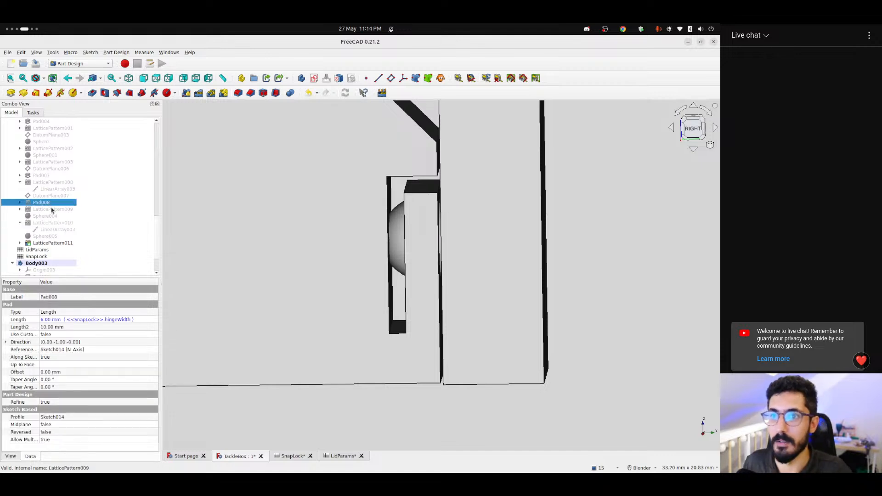
{"action": "key", "text": "space"}
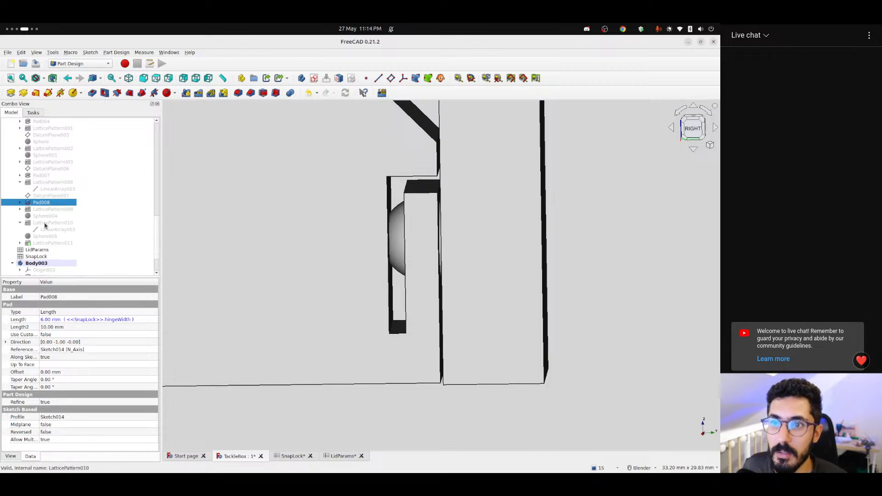
{"action": "left_click", "coordinate": [50, 243]}
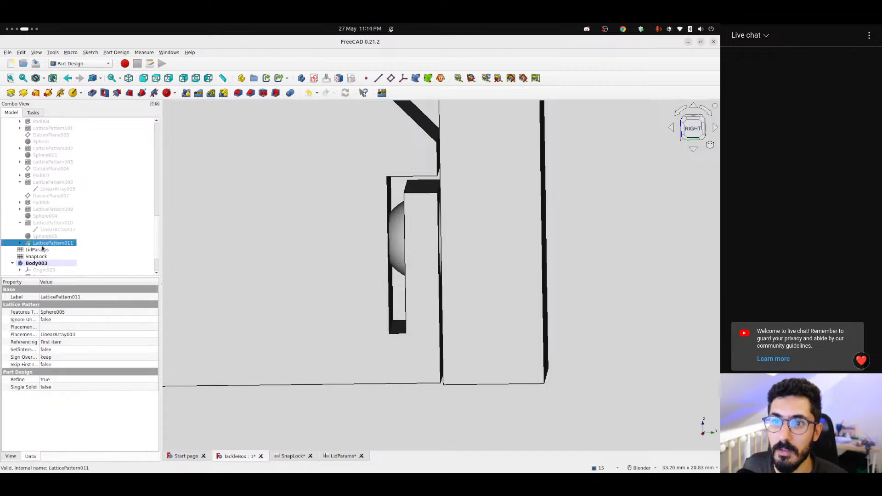
Delete the Pocket007 feature from Body003, keeping its Sketch017
{"action": "scroll", "coordinate": [49, 231], "scroll_direction": "down", "scroll_amount": 2}
{"action": "left_click", "coordinate": [45, 244]}
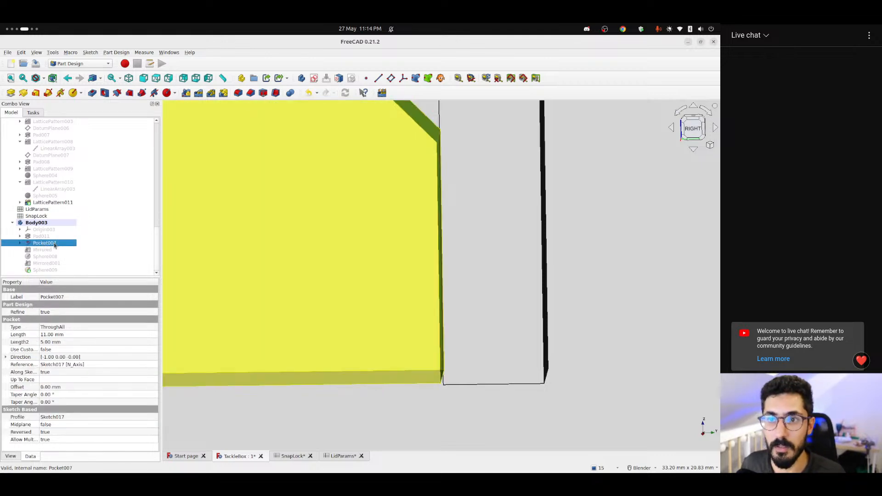
{"action": "key", "text": "Delete"}
{"action": "left_click", "coordinate": [411, 278]}
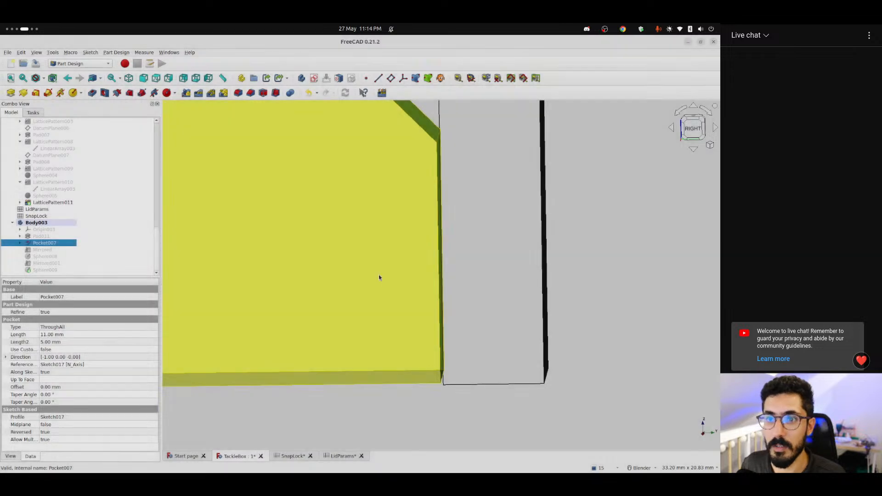
Display Sphere009 and examine the snap lock's slots and ball from the right side
{"action": "left_click", "coordinate": [46, 269]}
{"action": "key", "text": "space"}
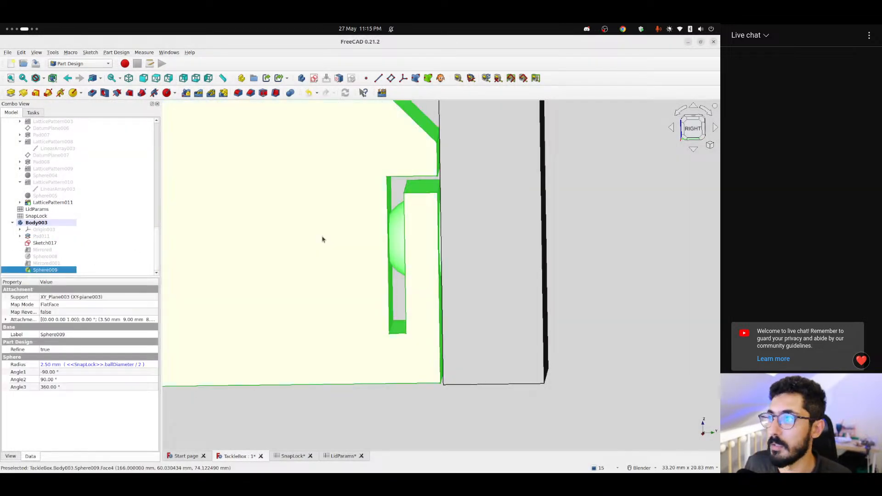
{"action": "scroll", "coordinate": [362, 233], "scroll_direction": "down", "scroll_amount": 5}
{"action": "left_click", "coordinate": [682, 129]}
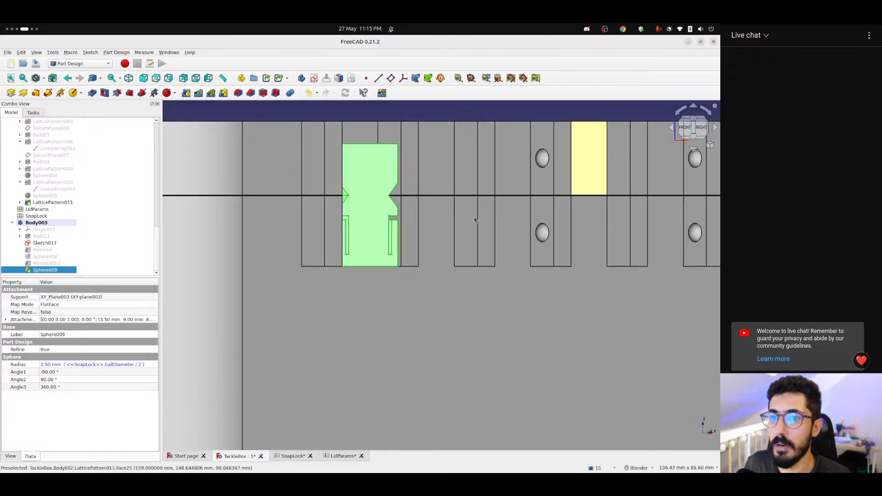
{"action": "scroll", "coordinate": [350, 249], "scroll_direction": "up", "scroll_amount": 5}
{"action": "scroll", "coordinate": [421, 238], "scroll_direction": "down", "scroll_amount": 3}
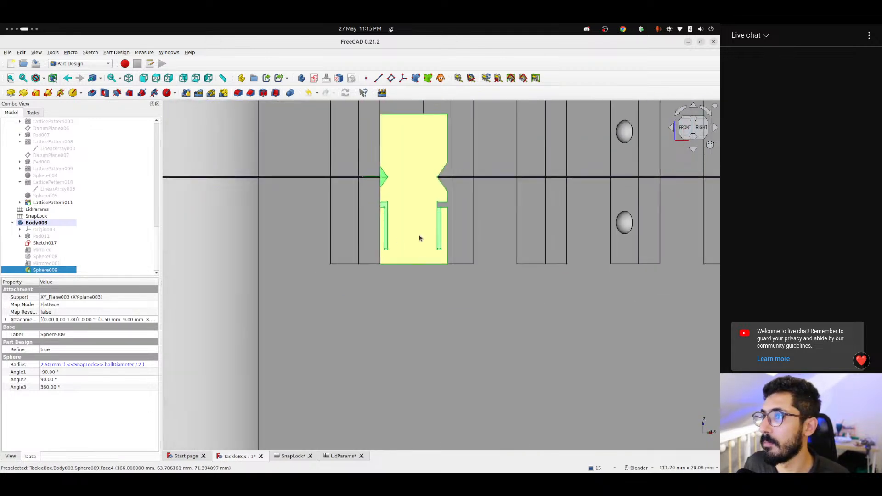
{"action": "key", "text": "3"}
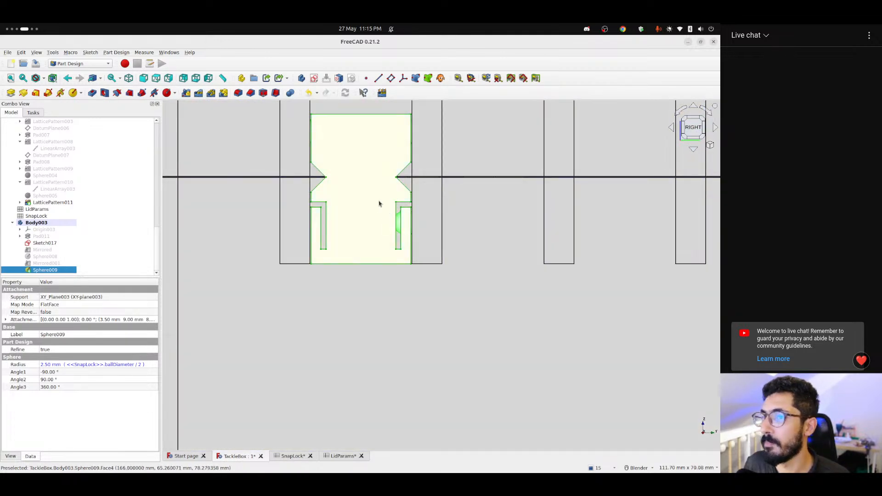
{"action": "middle_click_drag", "start_coordinate": [380, 203], "coordinate": [404, 261], "text": "shift"}
{"action": "left_click", "coordinate": [366, 129]}
{"action": "scroll", "coordinate": [417, 294], "scroll_direction": "up", "scroll_amount": 3}
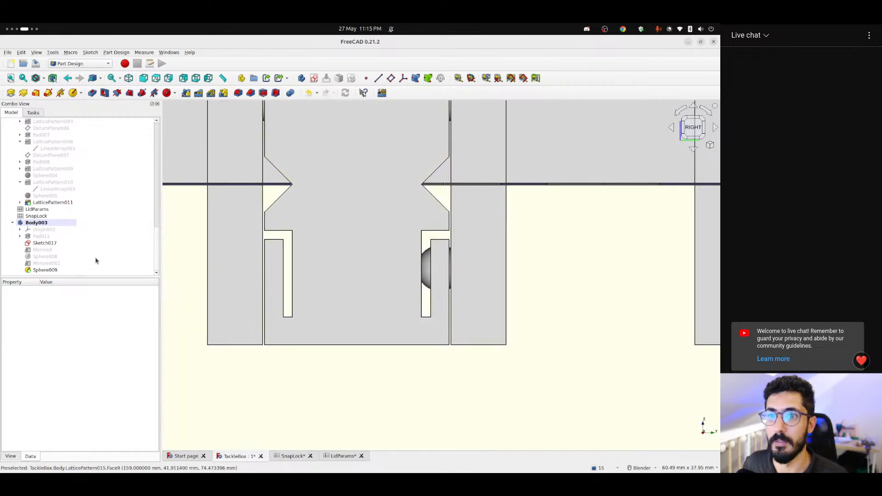
Compare the snap lock's shape at Pad011 and at Mirrored by displaying each feature in turn
{"action": "left_click", "coordinate": [42, 249]}
{"action": "key", "text": "space"}
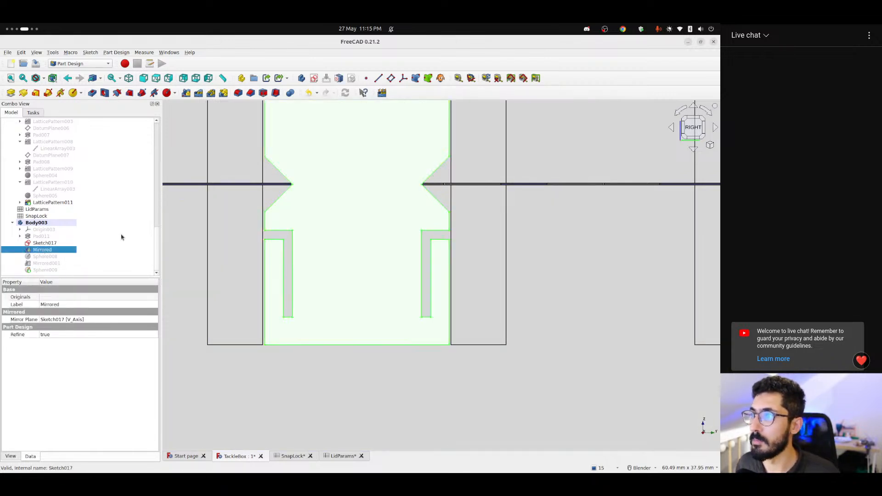
{"action": "scroll", "coordinate": [352, 186], "scroll_direction": "down", "scroll_amount": 3}
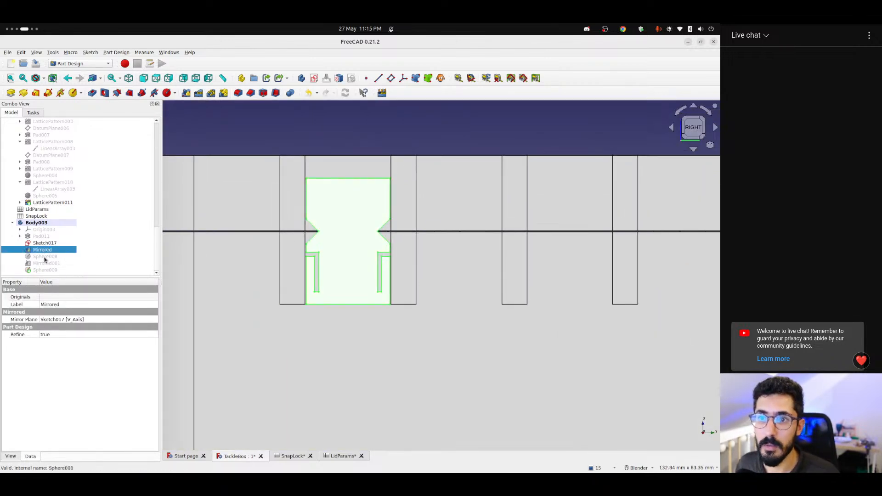
{"action": "left_click", "coordinate": [44, 257]}
{"action": "left_click", "coordinate": [48, 236]}
{"action": "key", "text": "space"}
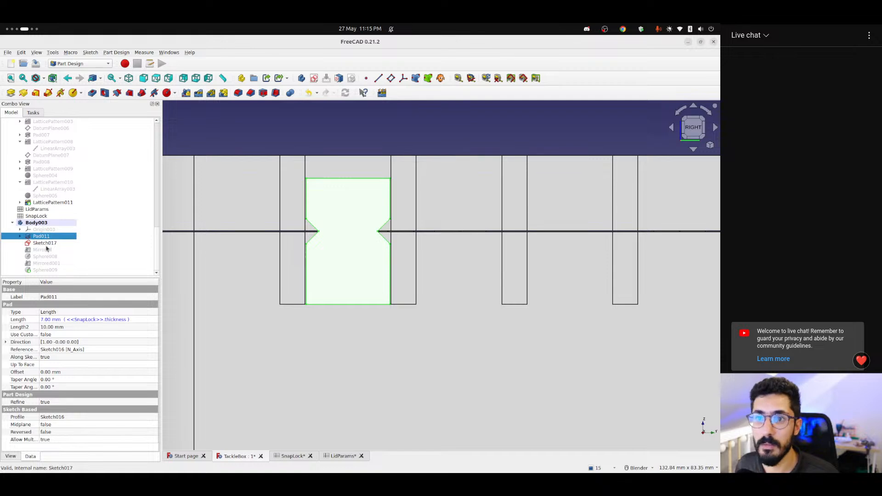
{"action": "left_click", "coordinate": [42, 249]}
{"action": "key", "text": "space"}
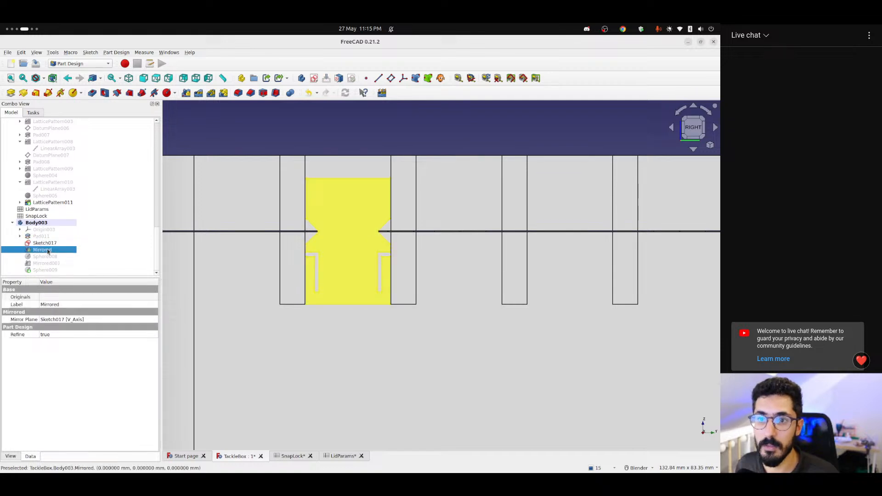
Set Pad011 as the original feature of Mirrored in Body003
{"action": "left_click", "coordinate": [54, 298]}
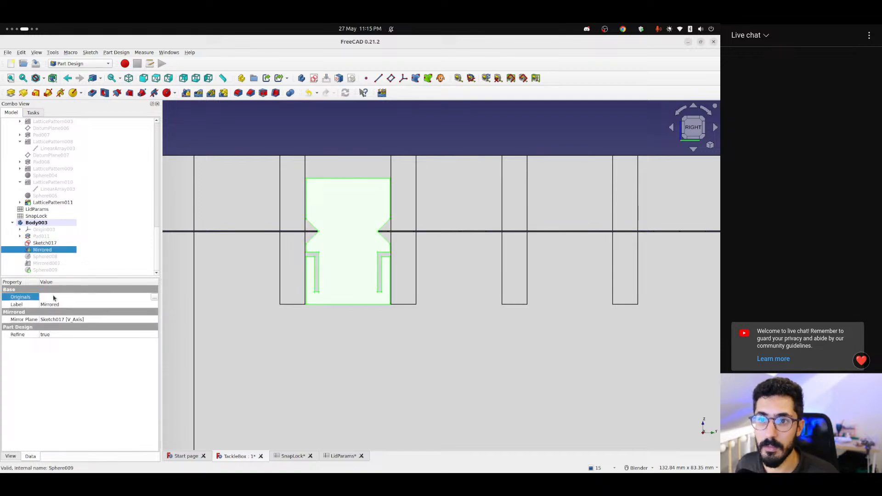
{"action": "left_click", "coordinate": [154, 297]}
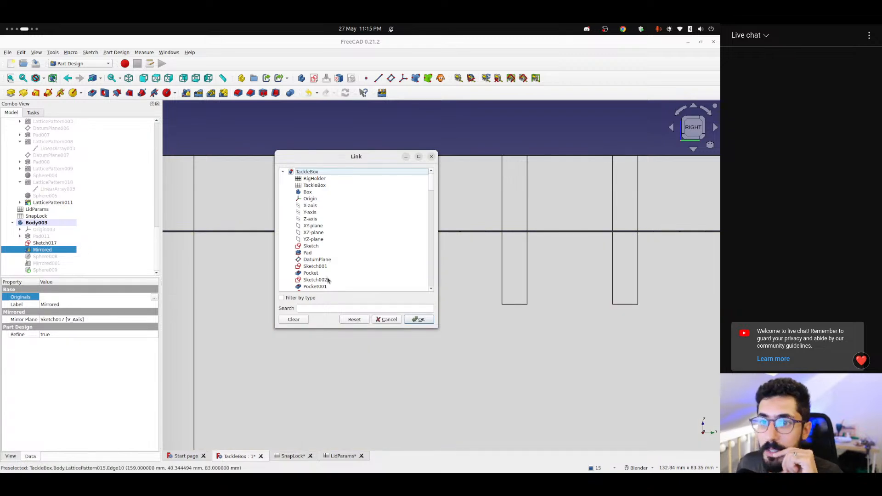
{"action": "scroll", "coordinate": [340, 258], "scroll_direction": "down", "scroll_amount": 3}
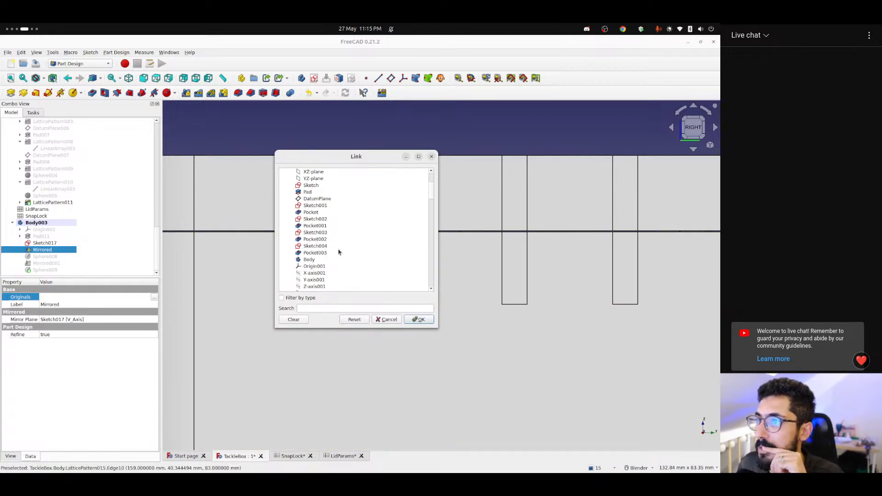
{"action": "scroll", "coordinate": [340, 254], "scroll_direction": "down", "scroll_amount": 15}
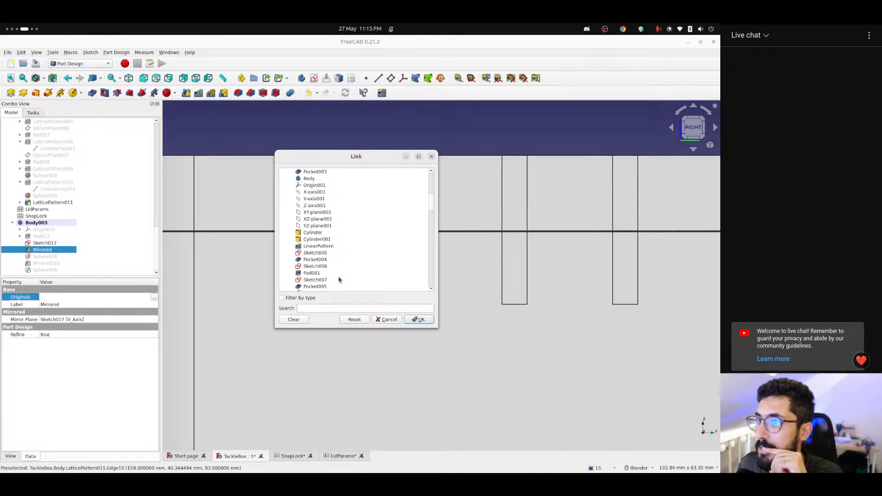
{"action": "scroll", "coordinate": [339, 280], "scroll_direction": "down", "scroll_amount": 3}
{"action": "left_click", "coordinate": [315, 280]}
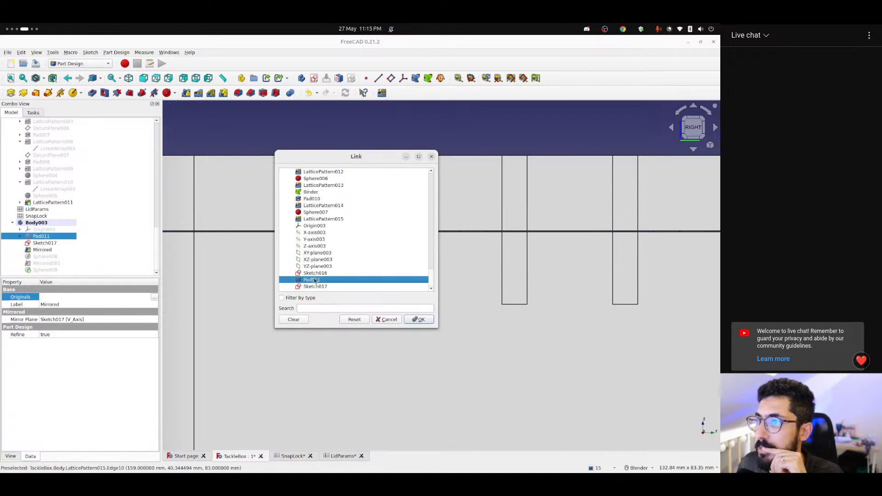
{"action": "left_click", "coordinate": [421, 319]}
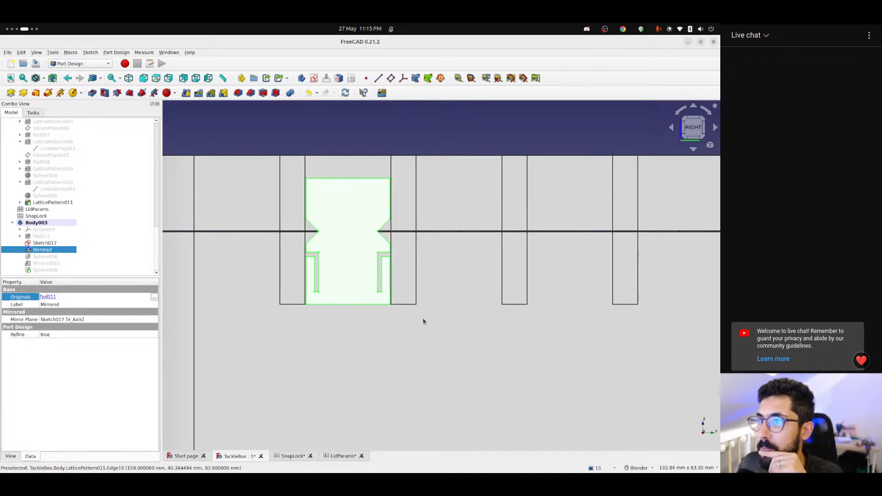
Check the snap lock's shape at Sphere008, Mirrored001 and Sphere009 by displaying each feature in turn
{"action": "left_click", "coordinate": [45, 256]}
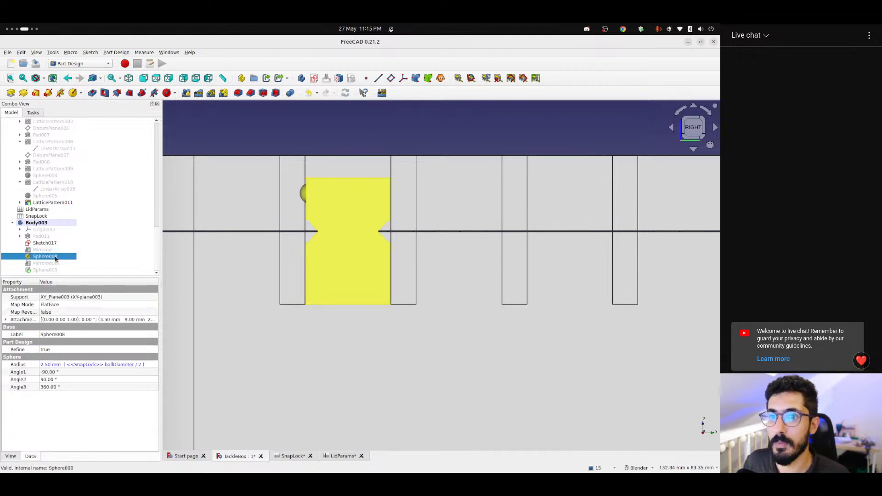
{"action": "left_click", "coordinate": [51, 264]}
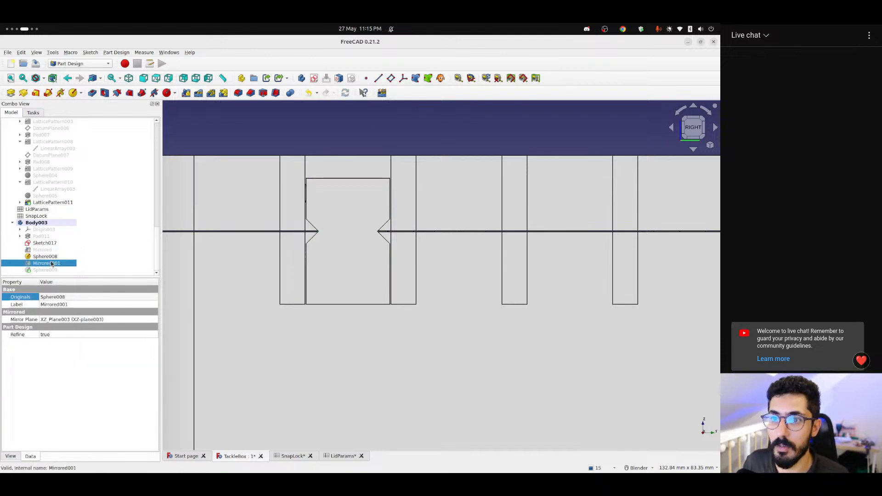
{"action": "left_click", "coordinate": [46, 271]}
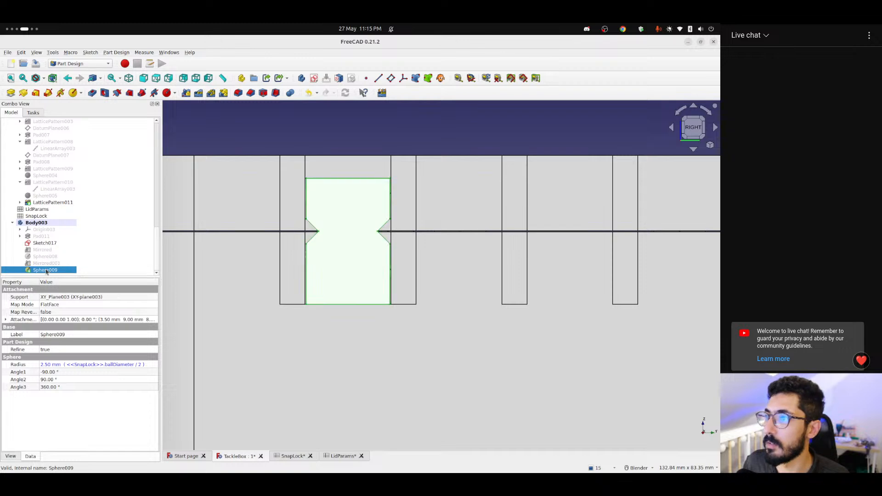
Delete the Mirrored feature from Body003, accepting the effect on the dependent Sphere008
{"action": "left_click", "coordinate": [321, 132]}
{"action": "scroll", "coordinate": [393, 261], "scroll_direction": "up", "scroll_amount": 5}
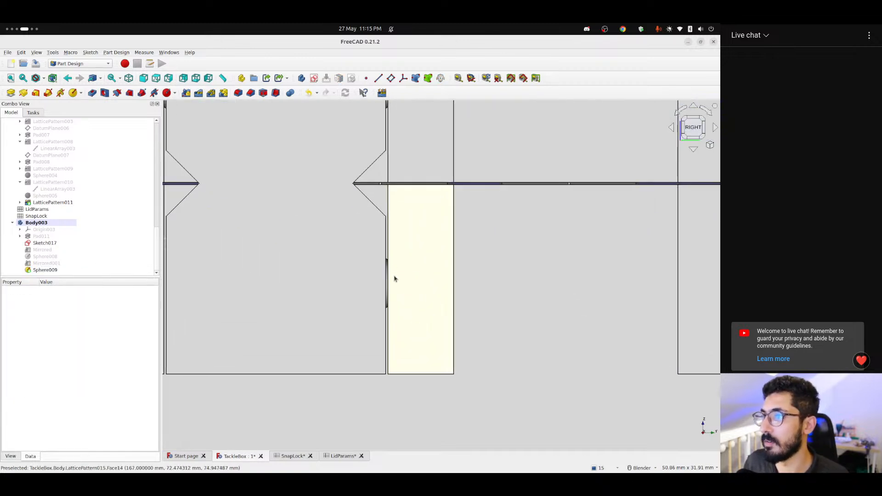
{"action": "left_click", "coordinate": [43, 243]}
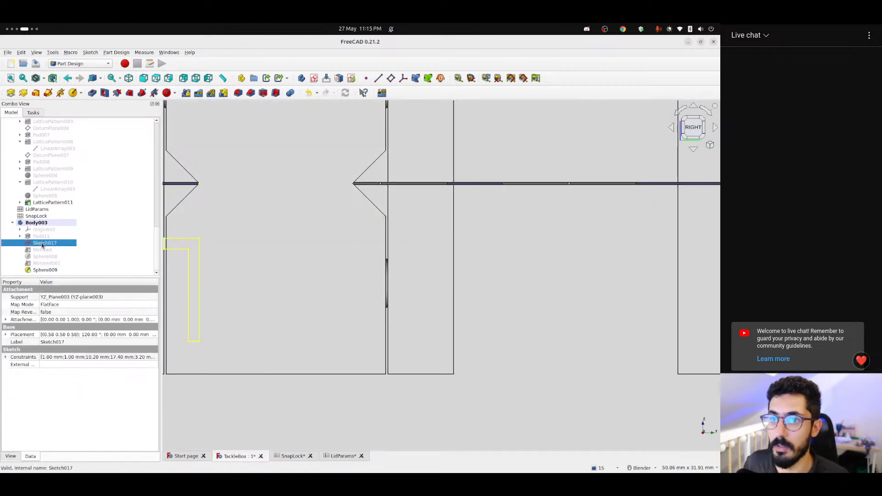
{"action": "left_click", "coordinate": [44, 249]}
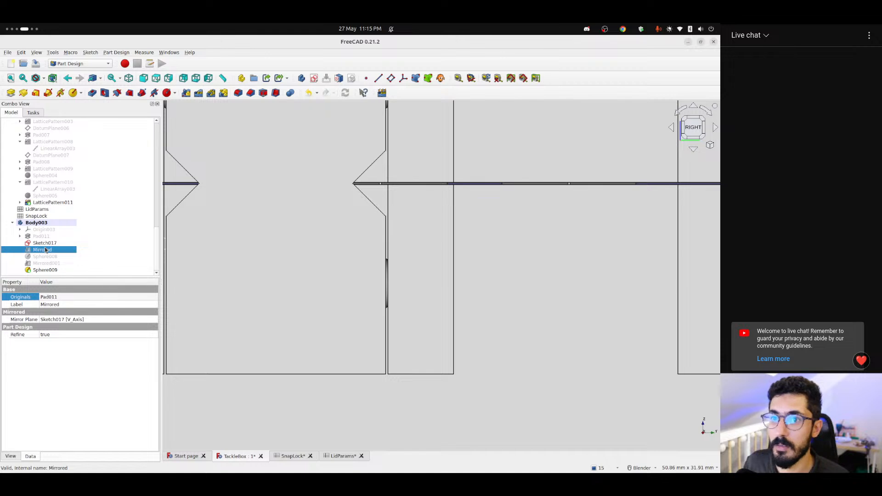
{"action": "scroll", "coordinate": [257, 207], "scroll_direction": "down", "scroll_amount": 4}
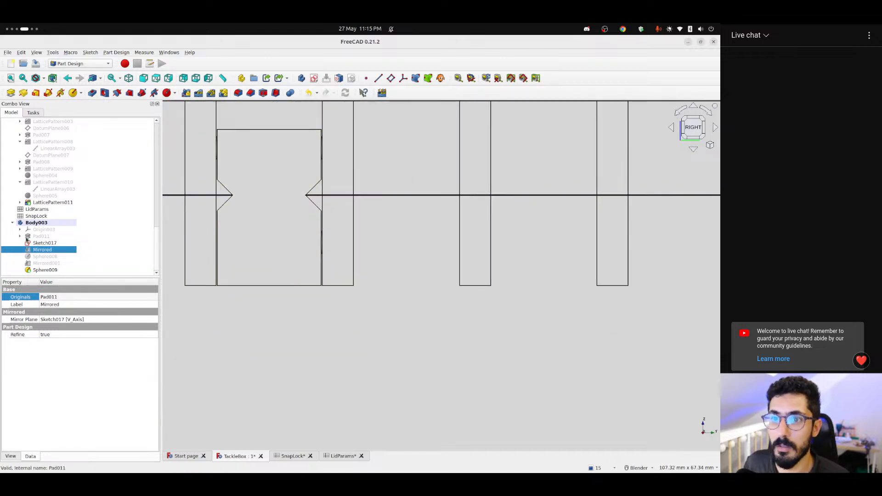
{"action": "left_click", "coordinate": [33, 236]}
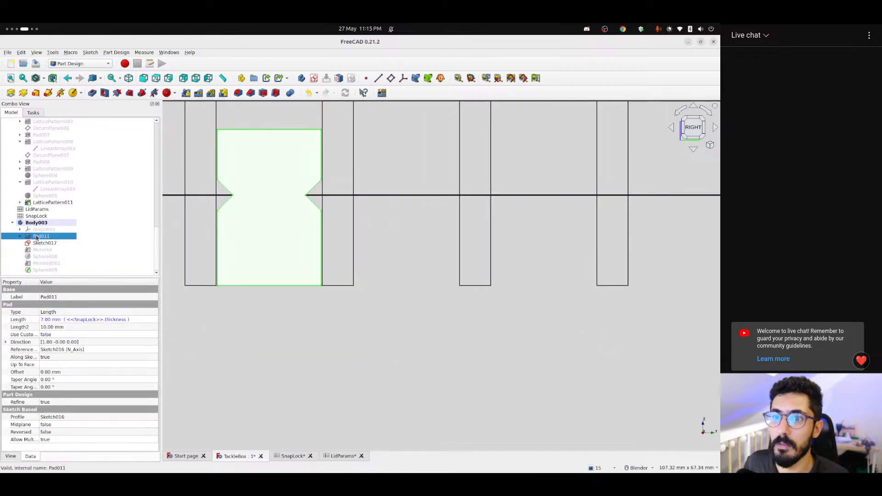
{"action": "left_click", "coordinate": [38, 251]}
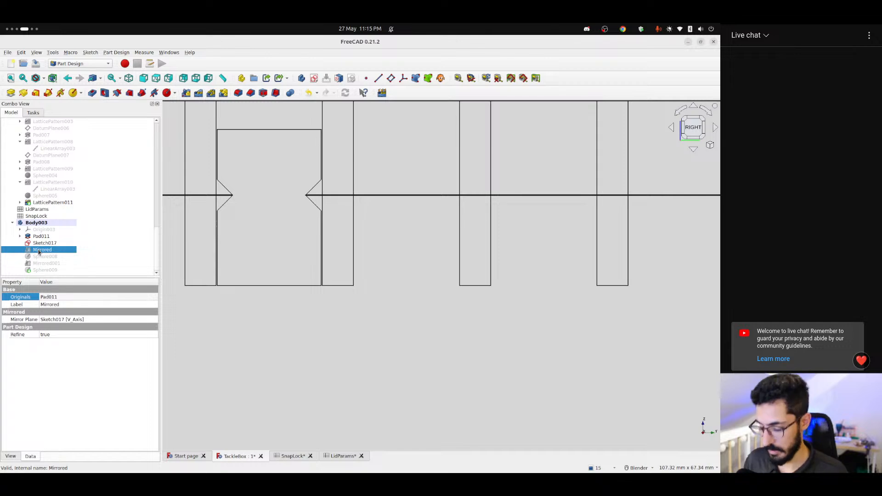
{"action": "key", "text": "Delete"}
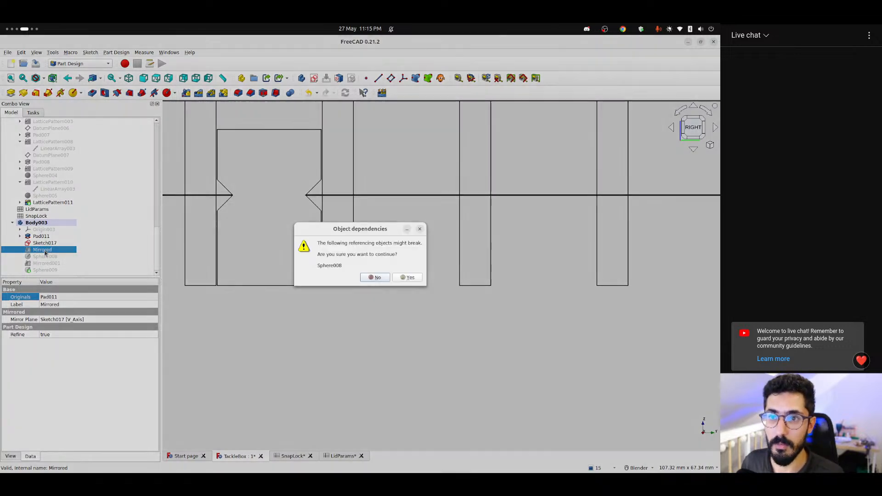
{"action": "left_click", "coordinate": [407, 278]}
Examine the snap lock's side edges for balls at Sphere008, Mirrored001 and Sphere009 in turn
{"action": "left_click", "coordinate": [44, 257]}
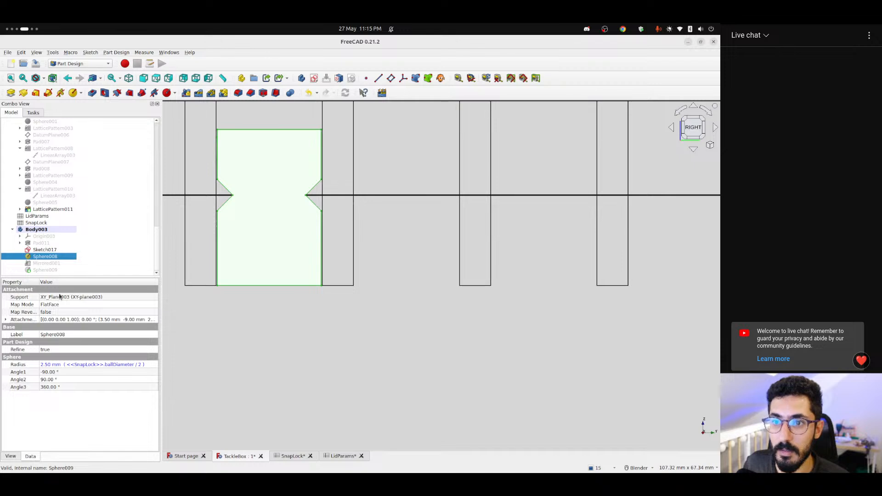
{"action": "scroll", "coordinate": [248, 170], "scroll_direction": "up", "scroll_amount": 3}
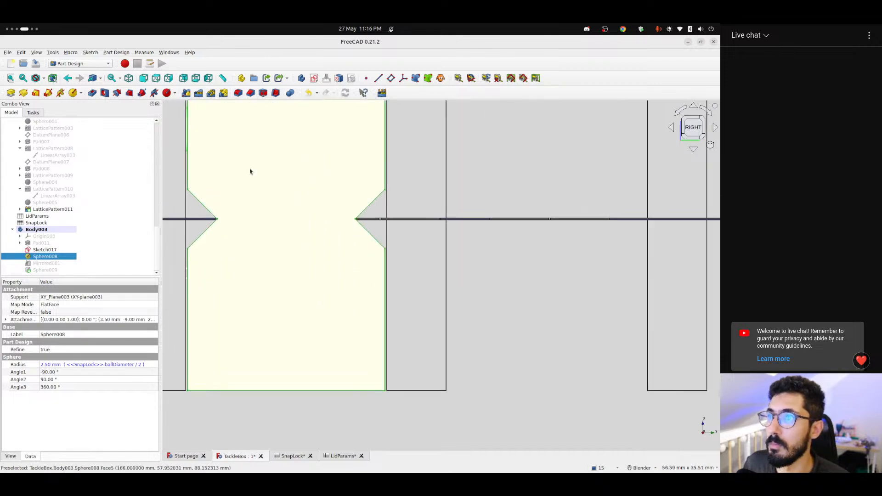
{"action": "left_click", "coordinate": [46, 263]}
{"action": "scroll", "coordinate": [329, 157], "scroll_direction": "down", "scroll_amount": 3}
{"action": "left_click", "coordinate": [45, 270]}
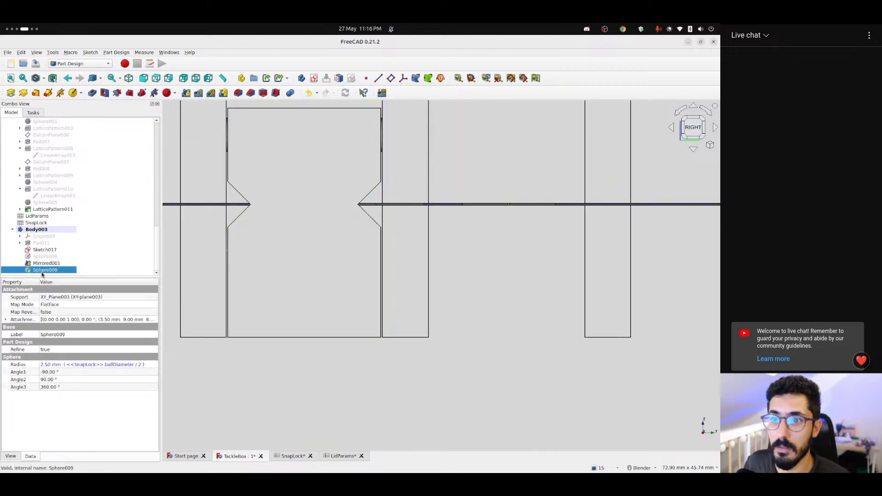
{"action": "scroll", "coordinate": [288, 266], "scroll_direction": "down", "scroll_amount": 6}
{"action": "left_click", "coordinate": [272, 199]}
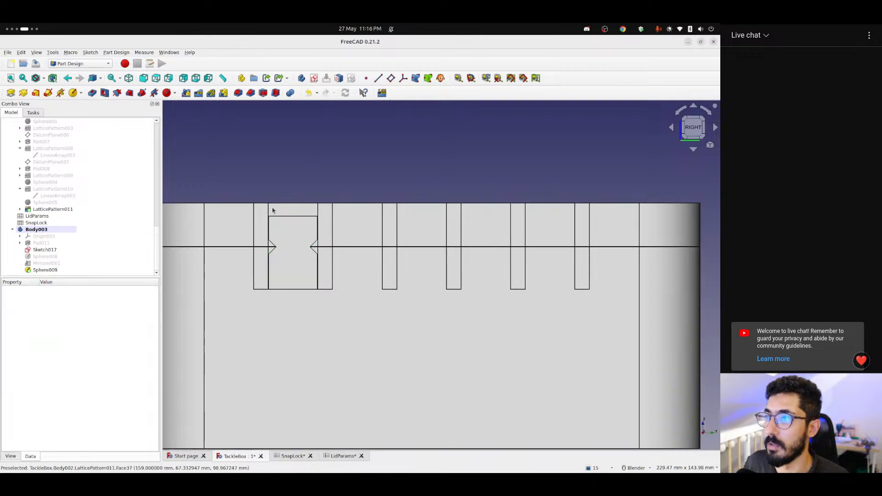
{"action": "scroll", "coordinate": [292, 262], "scroll_direction": "up", "scroll_amount": 3}
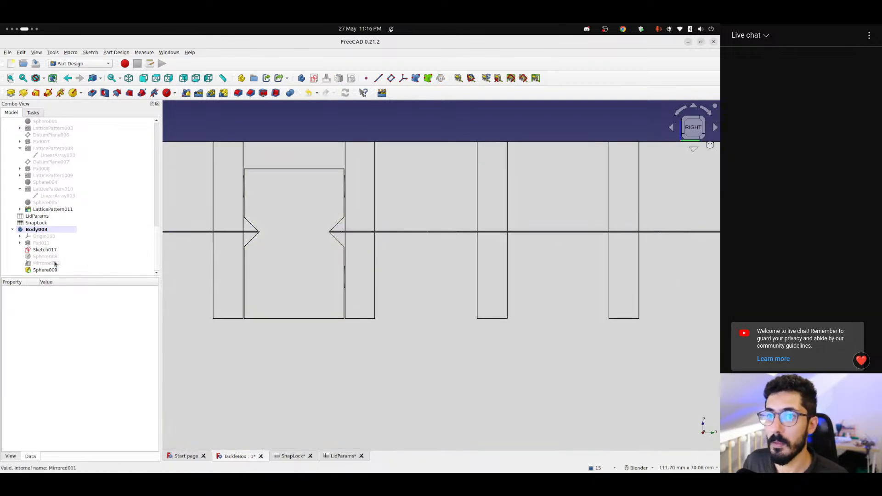
Mirror Sphere009 across the Base XZ plane to put a matching ball on the snap lock's opposite side
{"action": "left_click", "coordinate": [44, 269]}
{"action": "scroll", "coordinate": [313, 308], "scroll_direction": "up", "scroll_amount": 3}
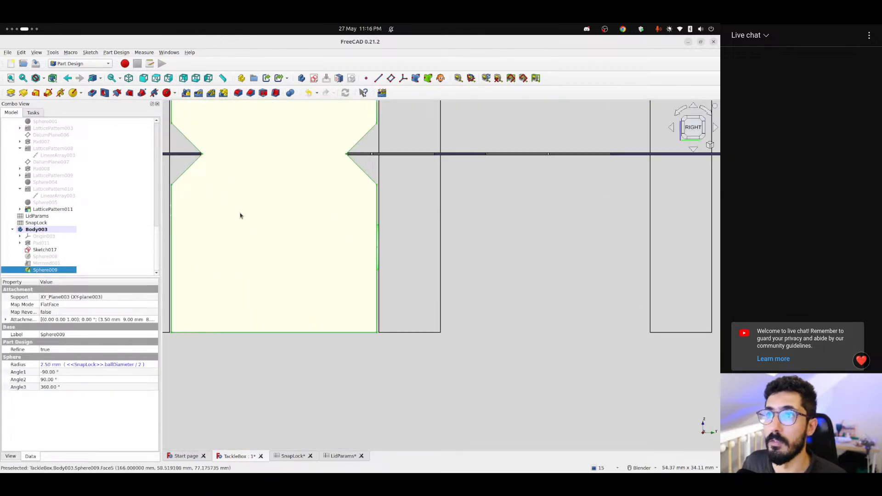
{"action": "middle_click_drag", "start_coordinate": [251, 244], "coordinate": [322, 230], "text": "shift"}
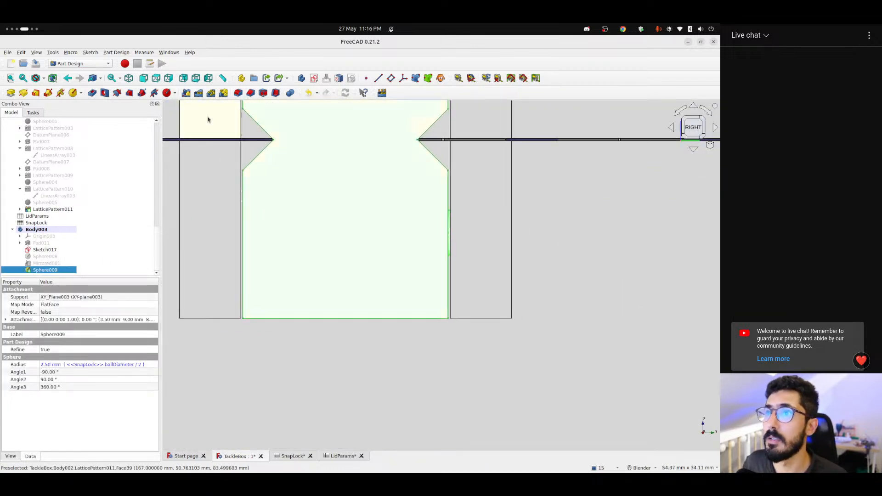
{"action": "left_click", "coordinate": [186, 93]}
{"action": "scroll", "coordinate": [319, 260], "scroll_direction": "down", "scroll_amount": 5}
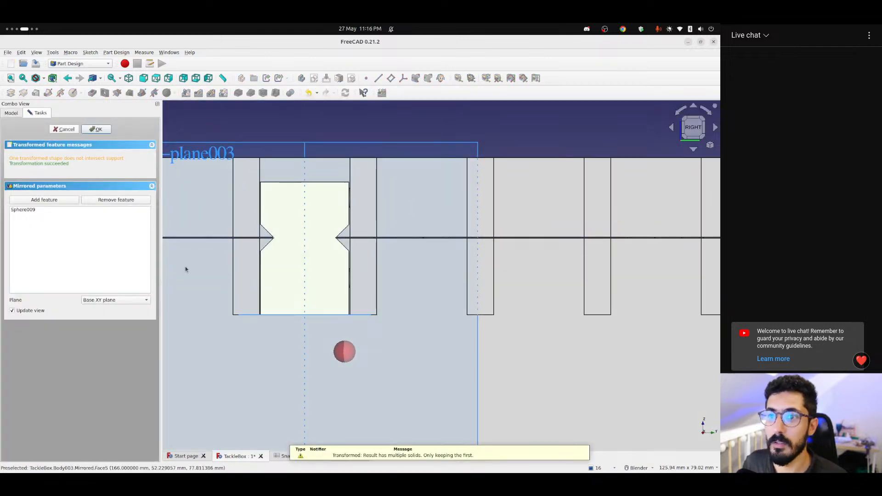
{"action": "left_click", "coordinate": [116, 299]}
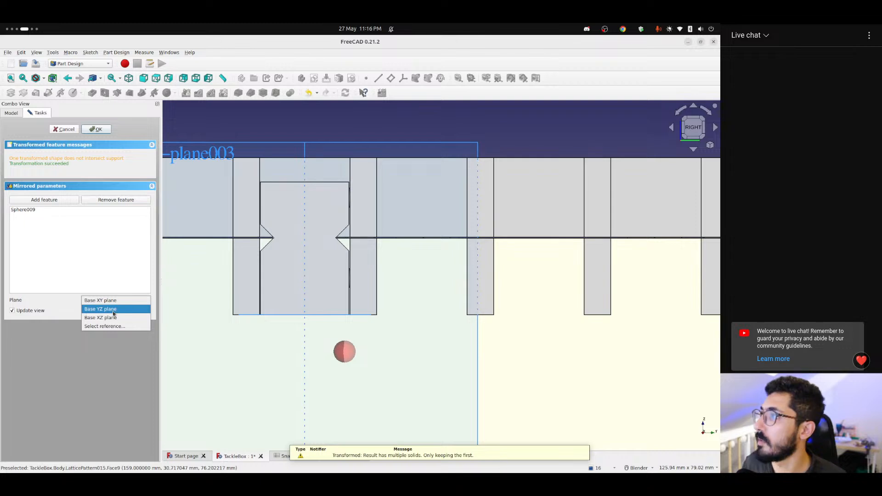
{"action": "left_click", "coordinate": [113, 311]}
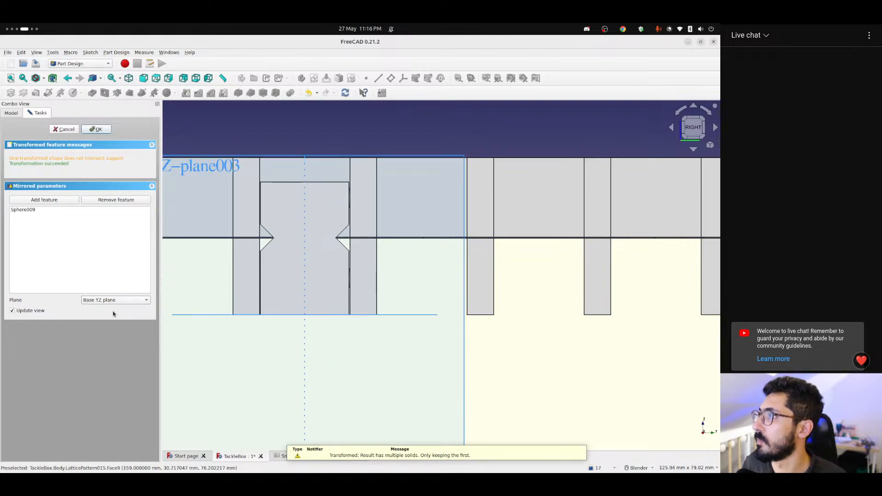
{"action": "left_click", "coordinate": [114, 300]}
{"action": "left_click", "coordinate": [115, 309]}
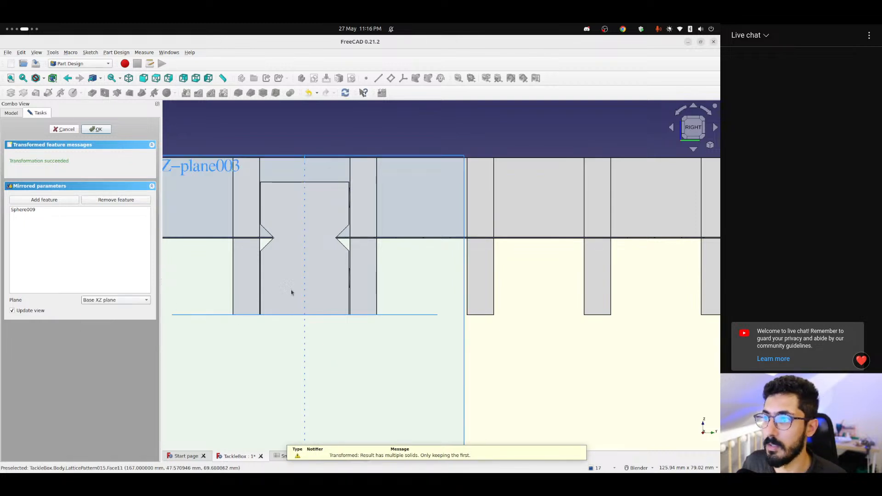
{"action": "scroll", "coordinate": [297, 283], "scroll_direction": "up", "scroll_amount": 5}
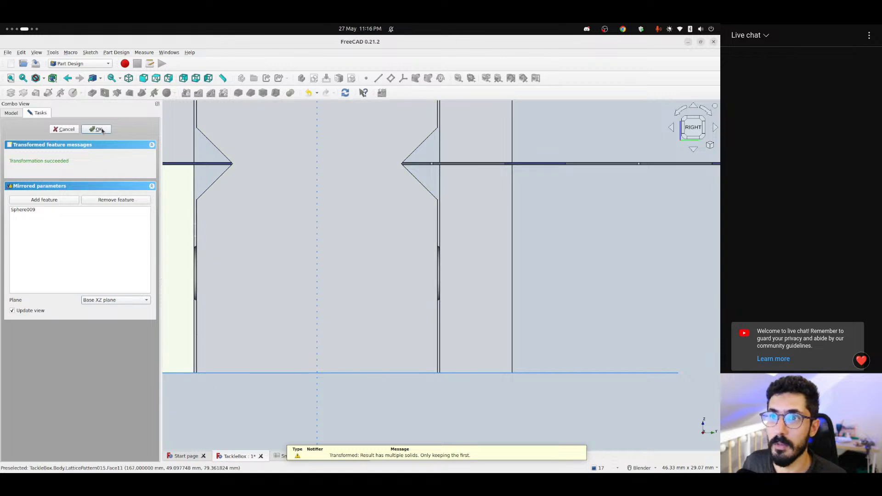
{"action": "left_click", "coordinate": [96, 130]}
{"action": "scroll", "coordinate": [317, 282], "scroll_direction": "down", "scroll_amount": 3}
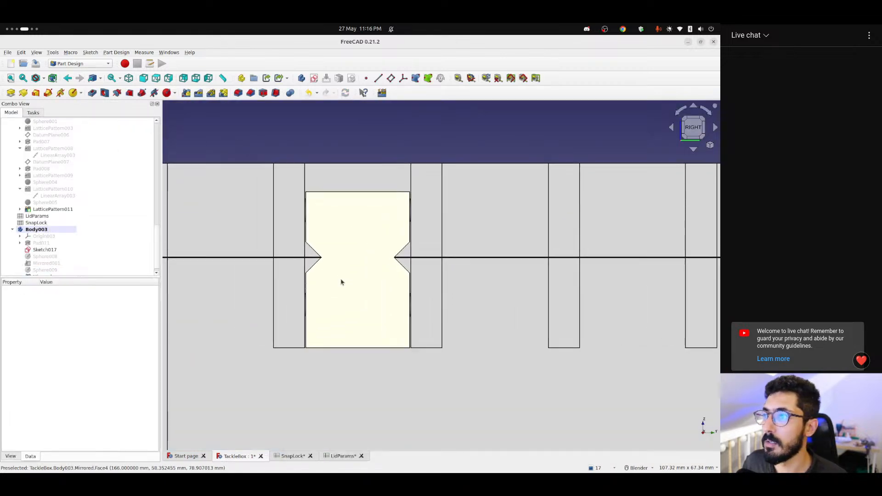
Pocket Sketch017 through all in the reversed direction to cut the L-shaped slot in the snap lock
{"action": "scroll", "coordinate": [292, 255], "scroll_direction": "up", "scroll_amount": 1}
{"action": "left_click", "coordinate": [43, 246]}
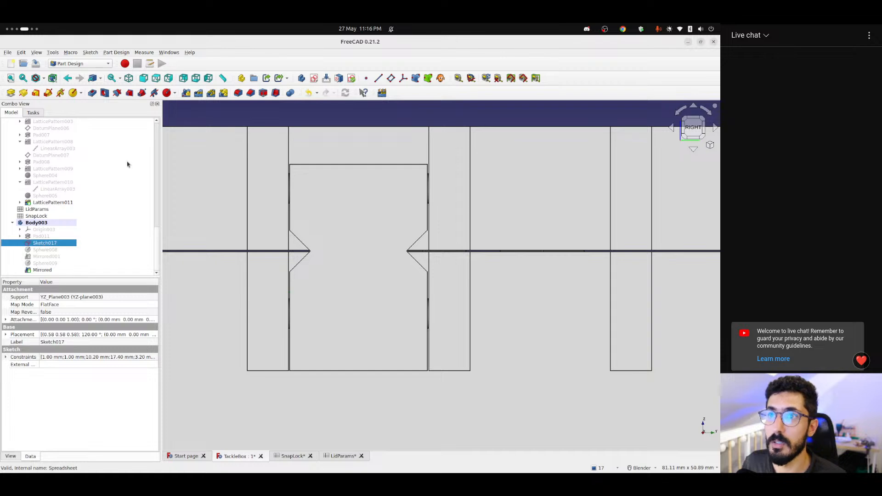
{"action": "left_click", "coordinate": [90, 91]}
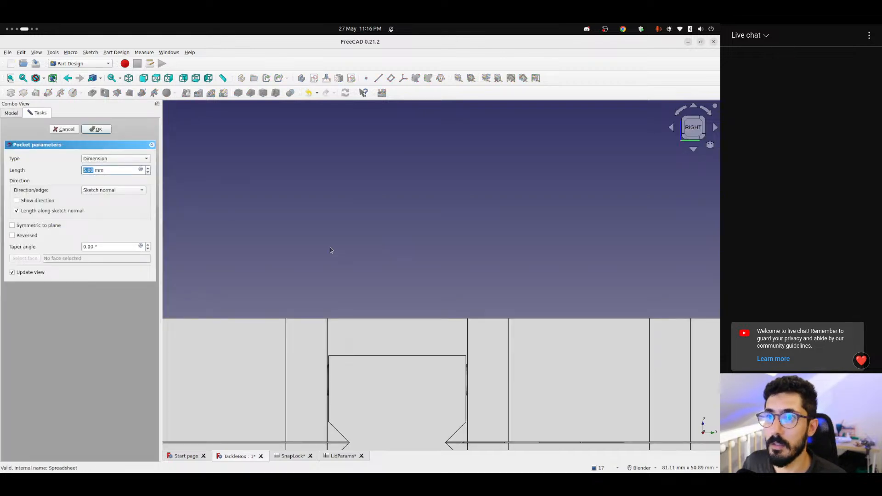
{"action": "middle_click_drag", "start_coordinate": [330, 250], "coordinate": [231, 141], "text": "shift"}
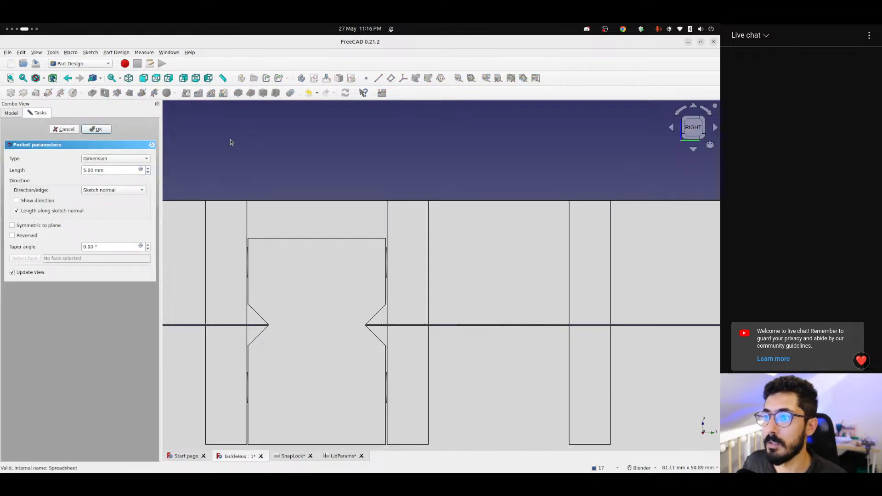
{"action": "left_click", "coordinate": [12, 235]}
{"action": "left_click", "coordinate": [115, 158]}
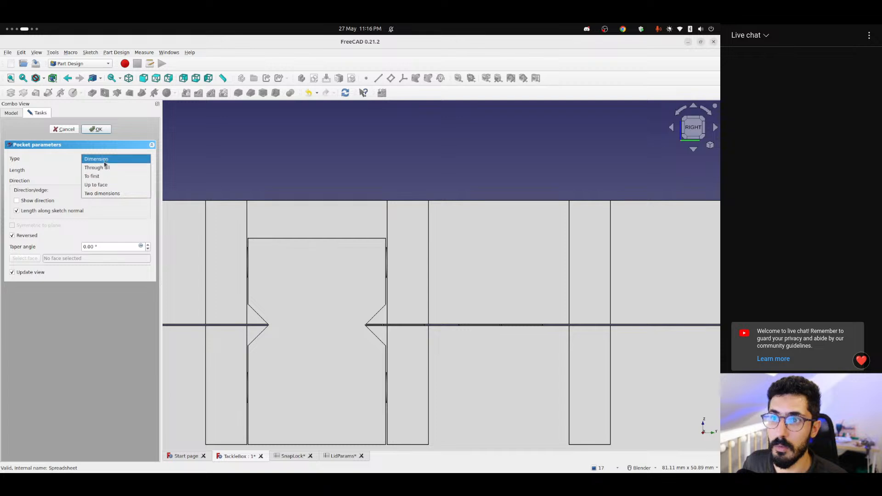
{"action": "left_click", "coordinate": [99, 167]}
{"action": "middle_click_drag", "start_coordinate": [280, 203], "coordinate": [257, 127], "text": "shift"}
{"action": "left_click", "coordinate": [97, 129]}
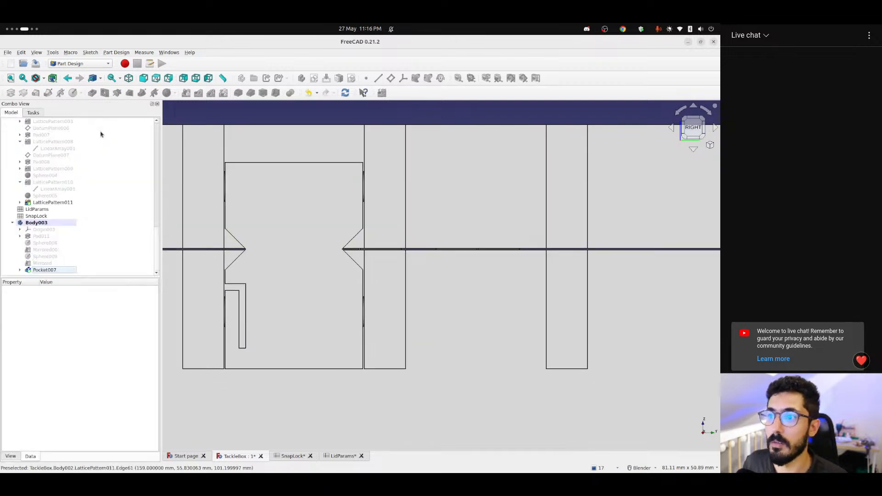
Mirror the L-shaped slot pocket about the vertical sketch axis to cut the snap lock's opposite side
{"action": "middle_click_drag", "start_coordinate": [287, 254], "coordinate": [255, 223], "text": "shift"}
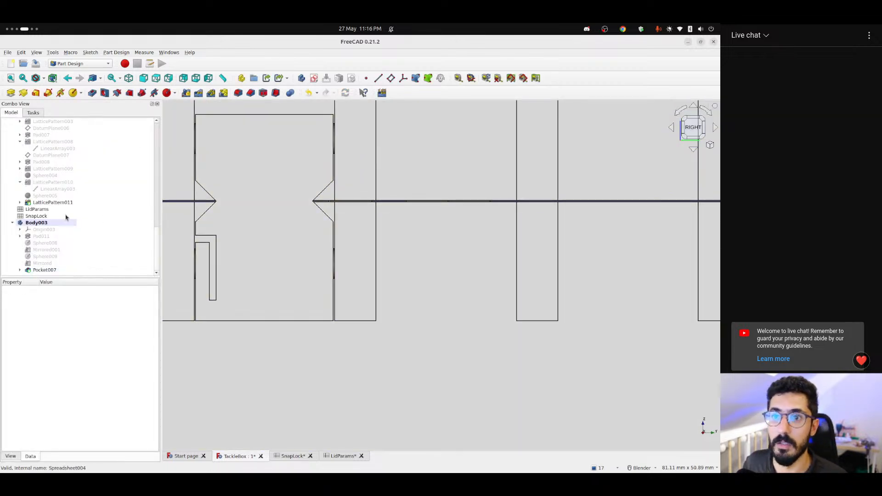
{"action": "left_click", "coordinate": [42, 270]}
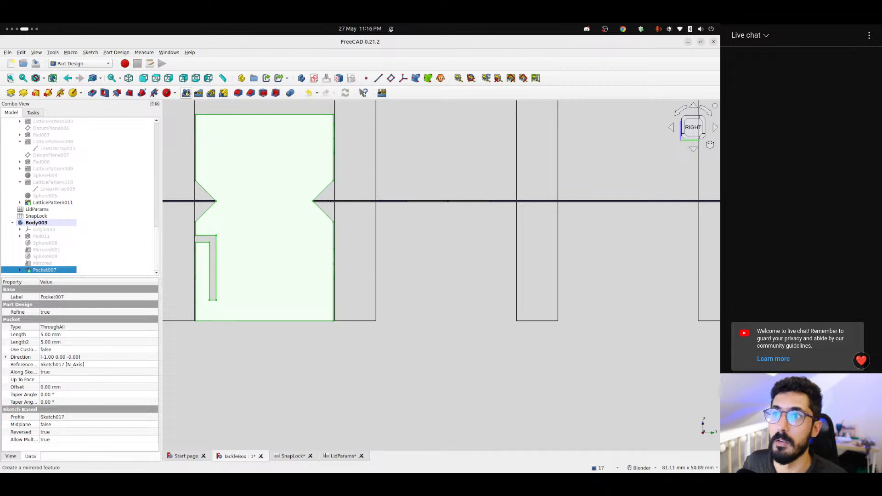
{"action": "left_click", "coordinate": [186, 94]}
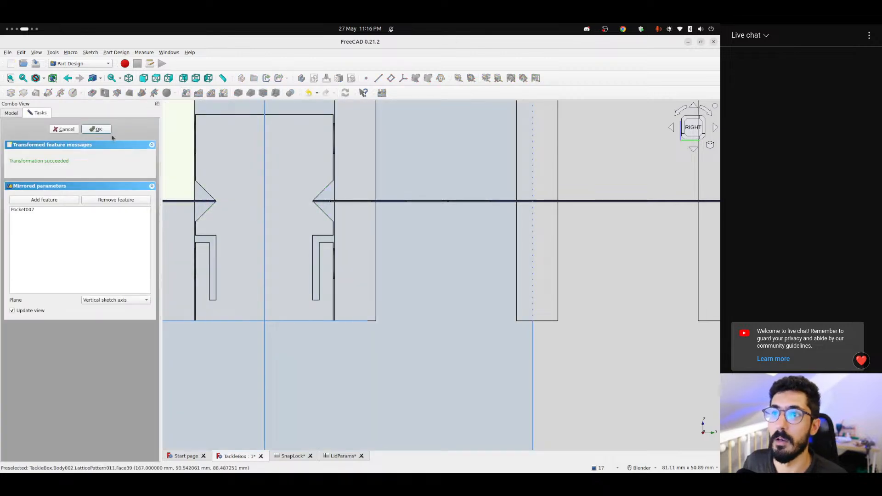
{"action": "left_click", "coordinate": [96, 129]}
{"action": "scroll", "coordinate": [312, 229], "scroll_direction": "down", "scroll_amount": 3}
{"action": "scroll", "coordinate": [368, 262], "scroll_direction": "up", "scroll_amount": 5}
{"action": "scroll", "coordinate": [367, 262], "scroll_direction": "up", "scroll_amount": 5}
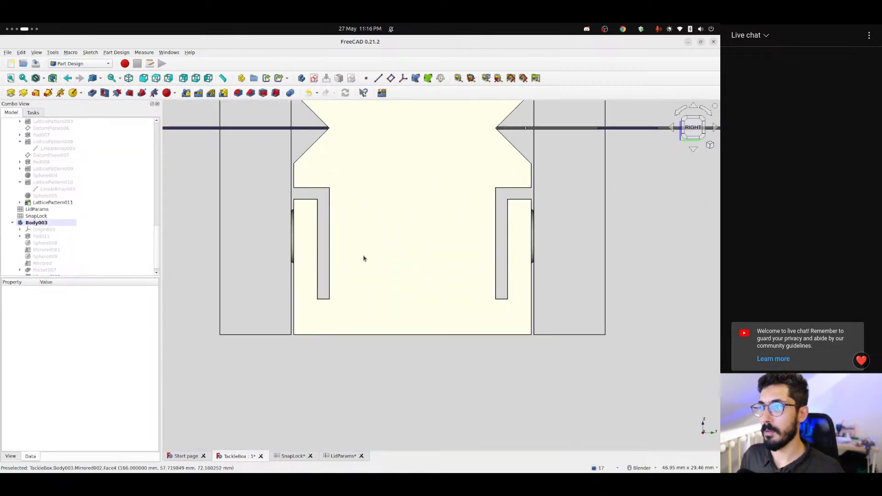
{"action": "scroll", "coordinate": [315, 236], "scroll_direction": "down", "scroll_amount": 8}
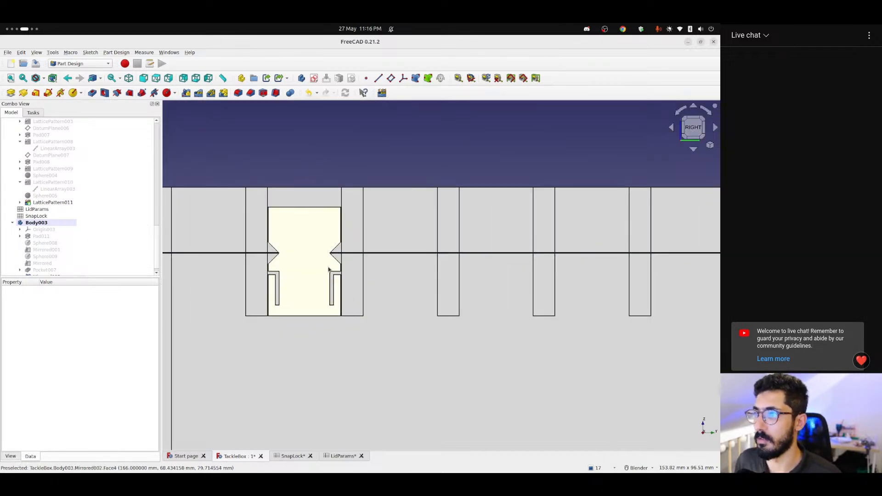
Collapse Body003 in the model tree and rename it Snap
{"action": "middle_click_drag", "start_coordinate": [309, 253], "coordinate": [335, 257]}
{"action": "left_click", "coordinate": [680, 129]}
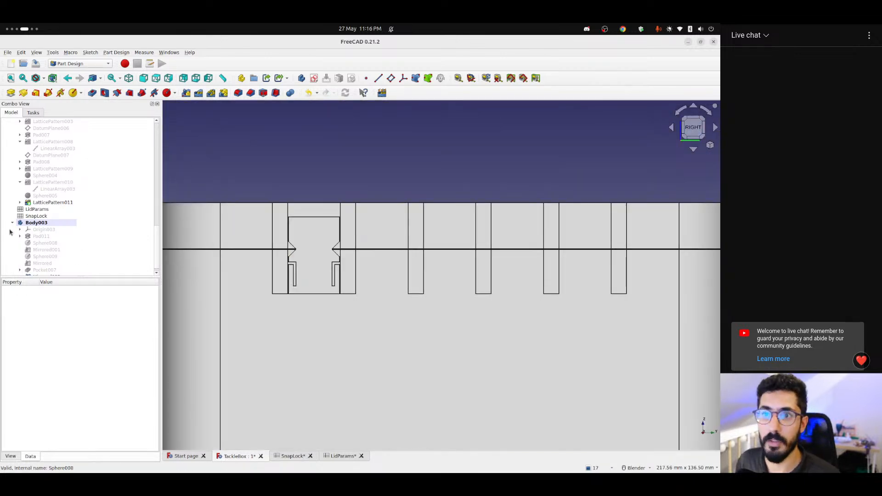
{"action": "left_click", "coordinate": [13, 223]}
{"action": "right_click", "coordinate": [47, 273]}
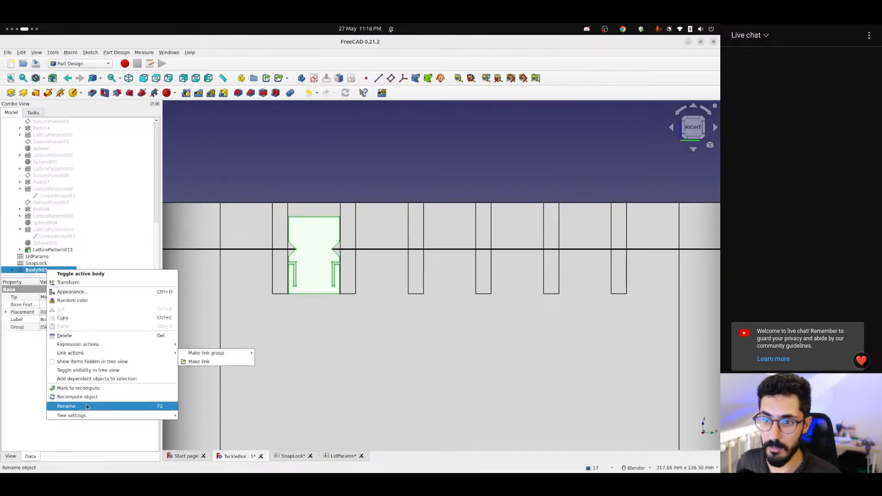
{"action": "key", "text": "Escape"}
{"action": "key", "text": "Return"}
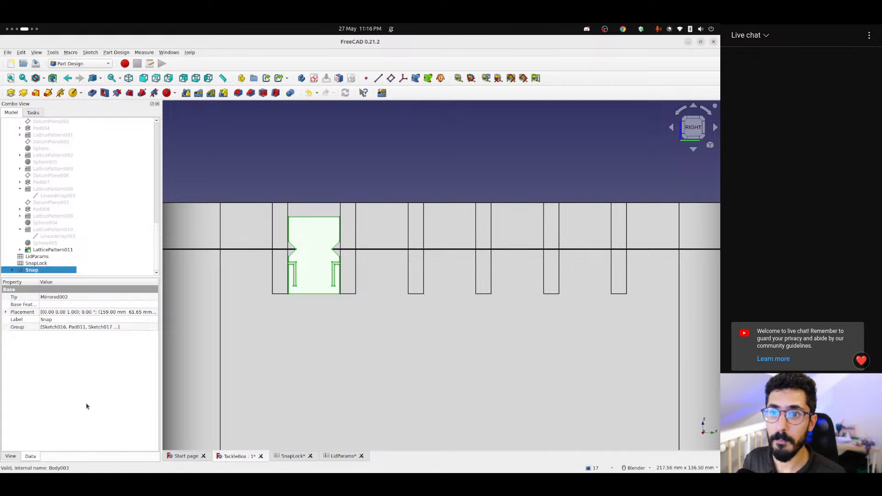
Collapse the Lid and Box bodies in the model tree and clear the selection
{"action": "scroll", "coordinate": [46, 192], "scroll_direction": "up", "scroll_amount": 5}
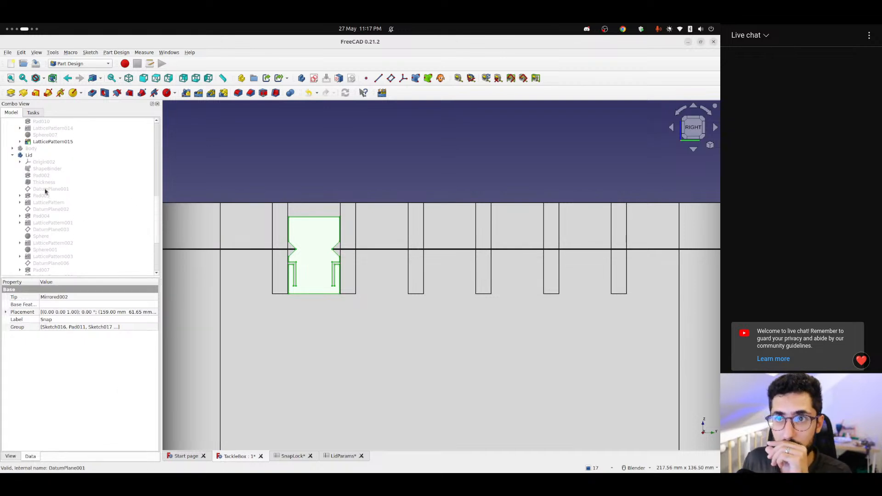
{"action": "left_click", "coordinate": [12, 177]}
{"action": "scroll", "coordinate": [23, 235], "scroll_direction": "up", "scroll_amount": 10}
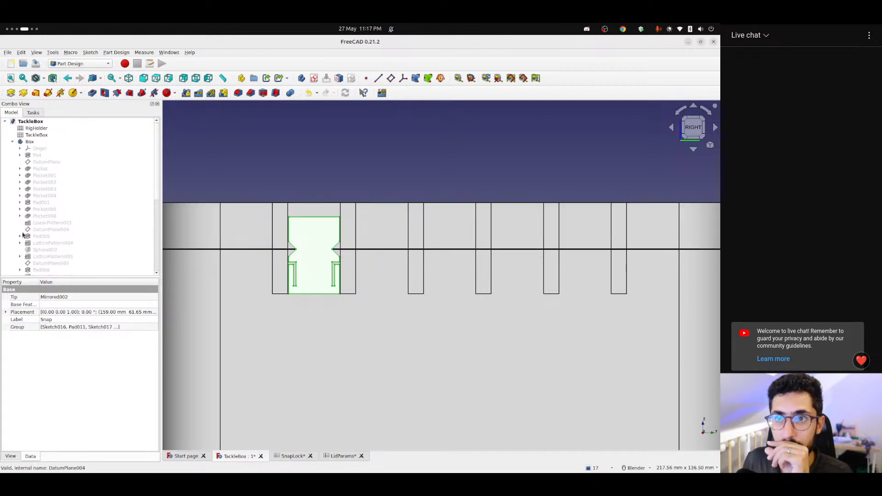
{"action": "left_click", "coordinate": [12, 142]}
{"action": "left_click", "coordinate": [40, 239]}
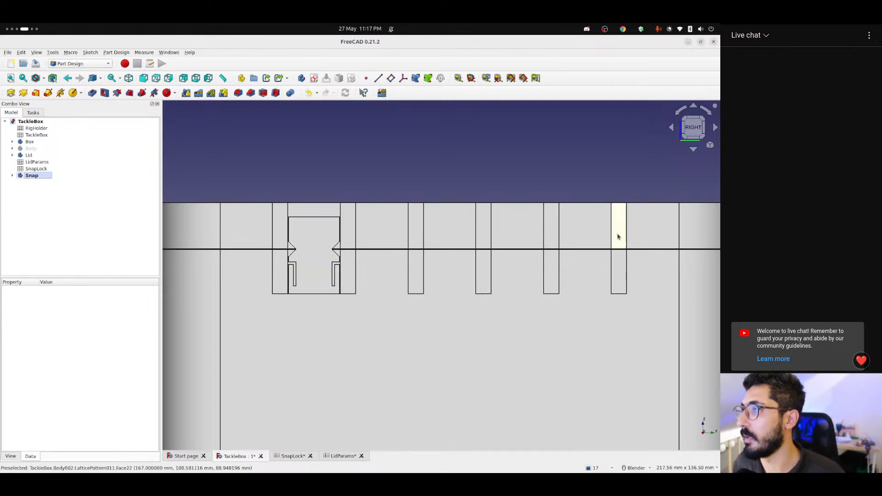
Inspect the Snap body on the box's side and switch to the Lattice2 workbench
{"action": "scroll", "coordinate": [395, 277], "scroll_direction": "down", "scroll_amount": 5}
{"action": "scroll", "coordinate": [357, 263], "scroll_direction": "up", "scroll_amount": 4}
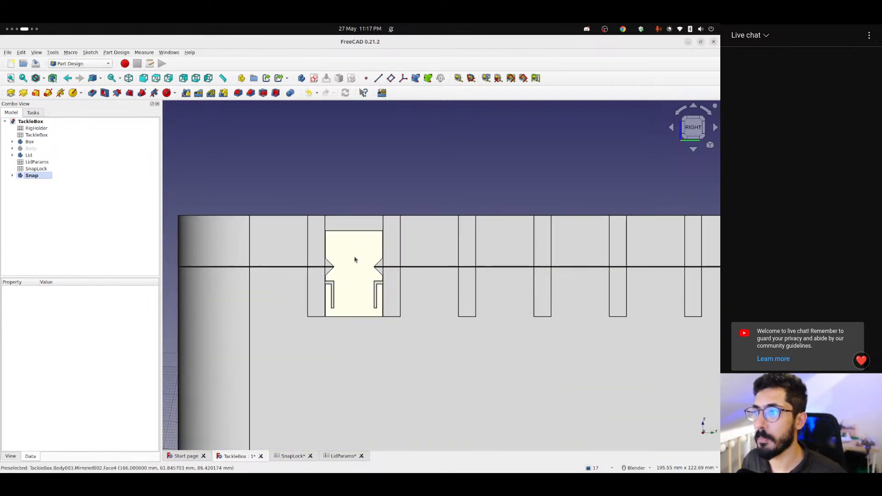
{"action": "mouse_move", "coordinate": [354, 257]}
{"action": "middle_mouse_down"}
{"action": "mouse_move", "coordinate": [374, 256]}
{"action": "mouse_move", "coordinate": [366, 256]}
{"action": "middle_mouse_up"}
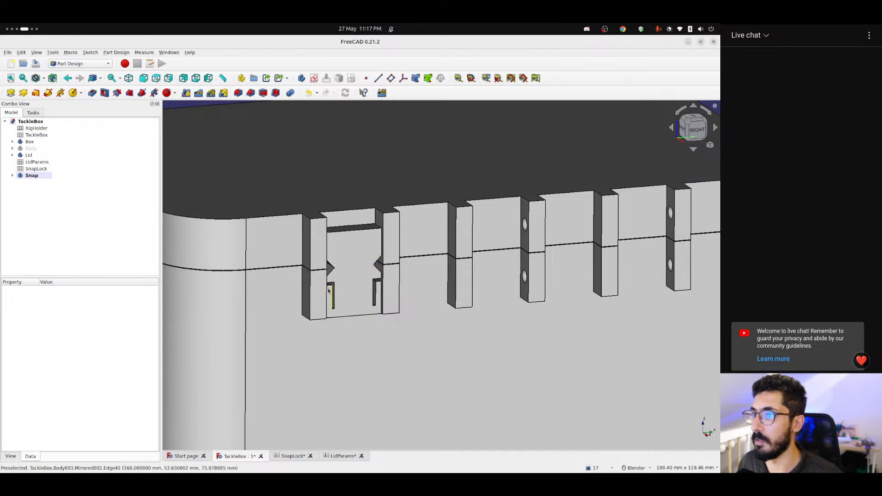
{"action": "left_click", "coordinate": [31, 176]}
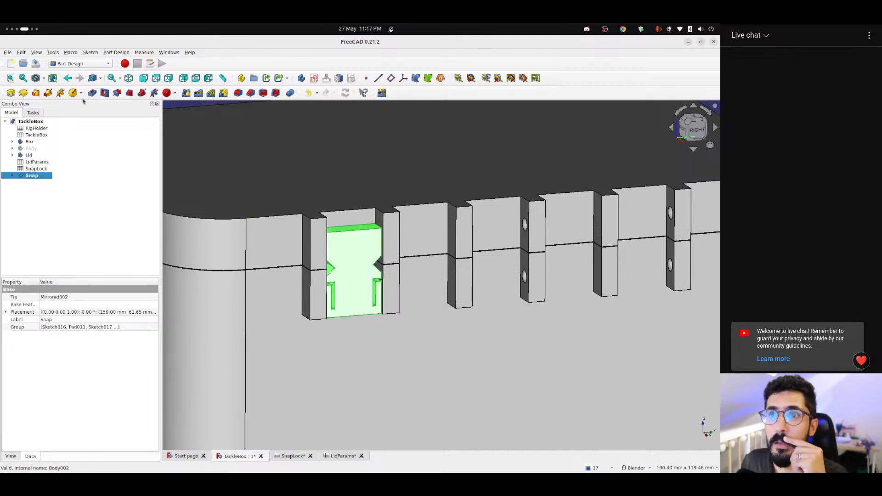
{"action": "left_click", "coordinate": [80, 63]}
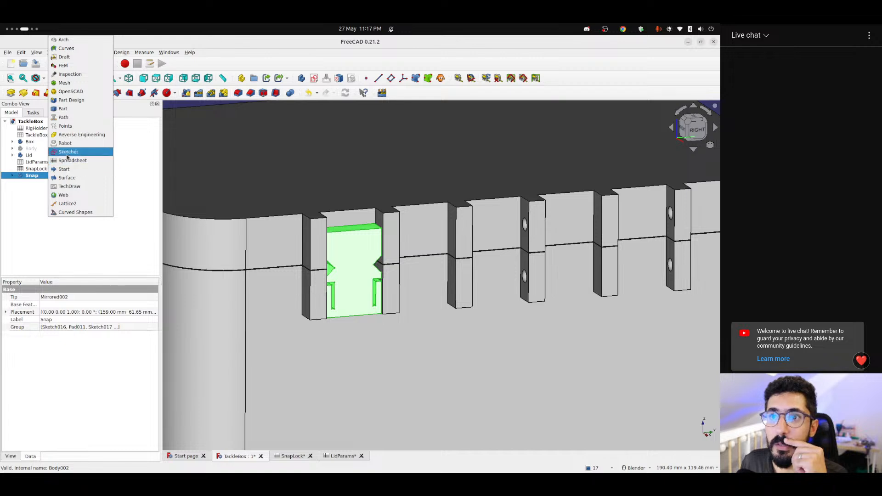
{"action": "left_click", "coordinate": [68, 204]}
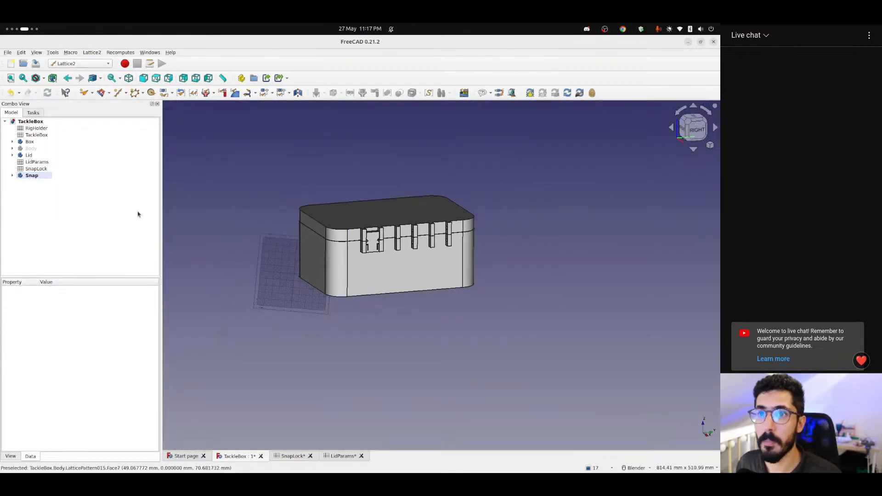
Deactivate the Snap body so that no body is active, and clear the selection
{"action": "scroll", "coordinate": [309, 244], "scroll_direction": "up", "scroll_amount": 5}
{"action": "middle_click_drag", "start_coordinate": [309, 228], "coordinate": [317, 239]}
{"action": "right_click", "coordinate": [33, 176]}
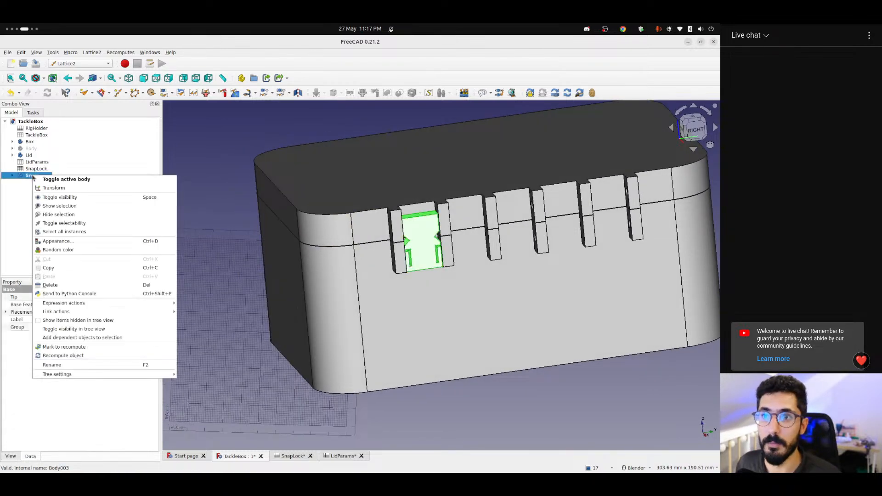
{"action": "left_click", "coordinate": [44, 179]}
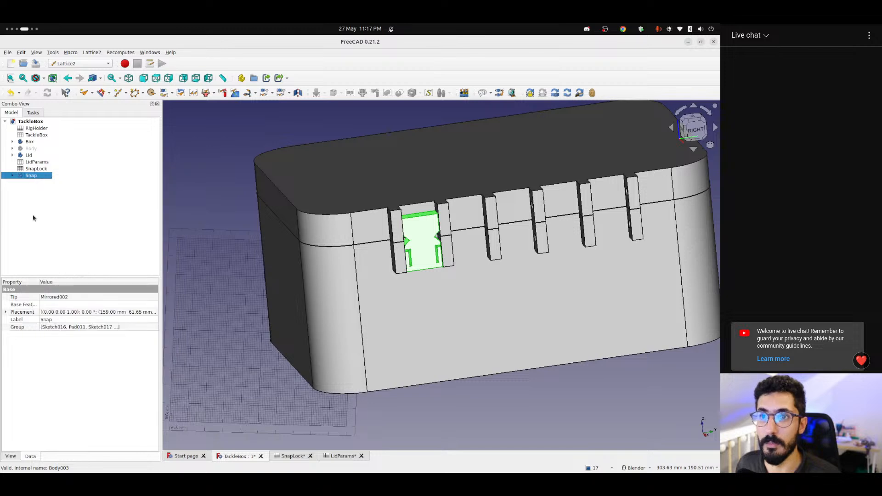
{"action": "left_click", "coordinate": [27, 196]}
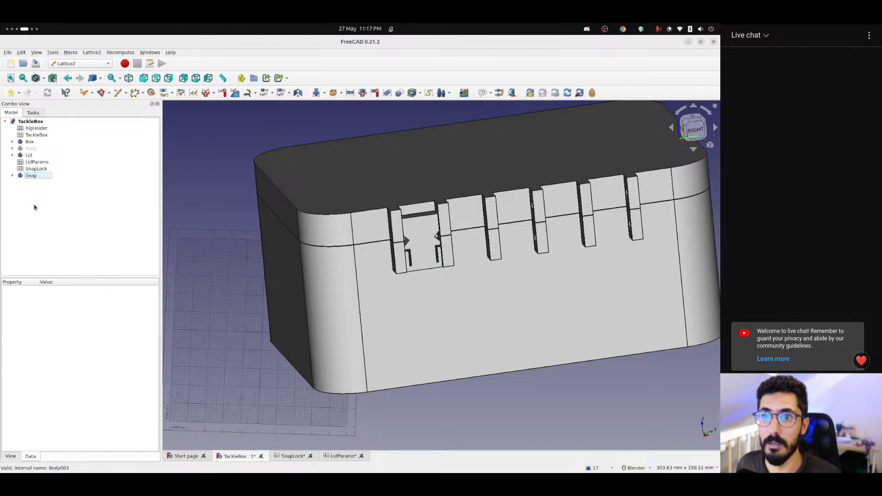
Check the parameters in the TackleBox spreadsheet and the features inside the Snap body
{"action": "double_click", "coordinate": [35, 134]}
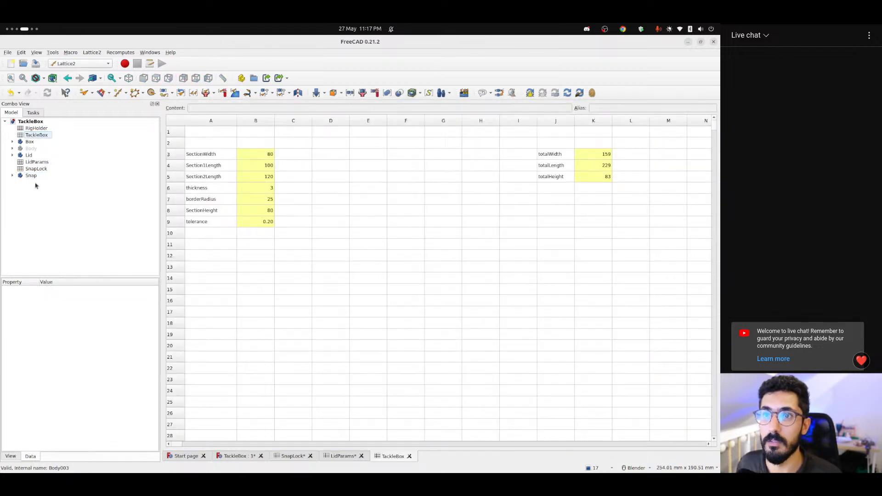
{"action": "left_click", "coordinate": [30, 176]}
{"action": "left_click", "coordinate": [57, 210]}
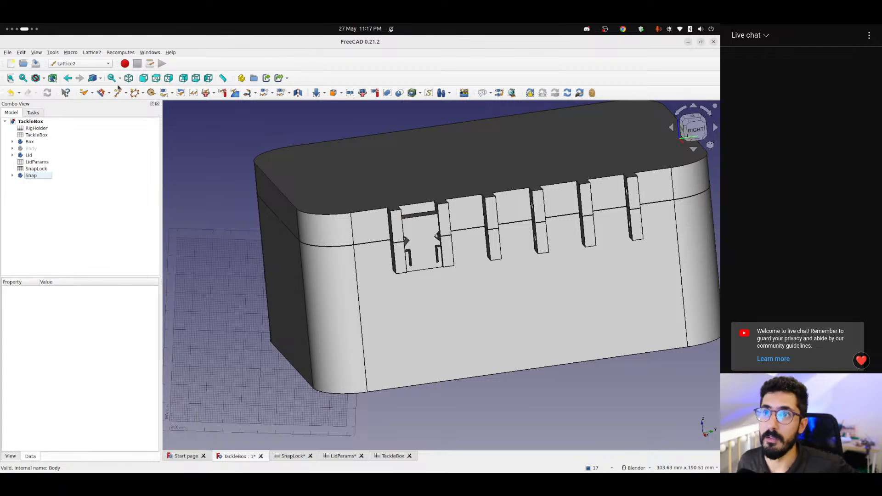
{"action": "left_click", "coordinate": [13, 175]}
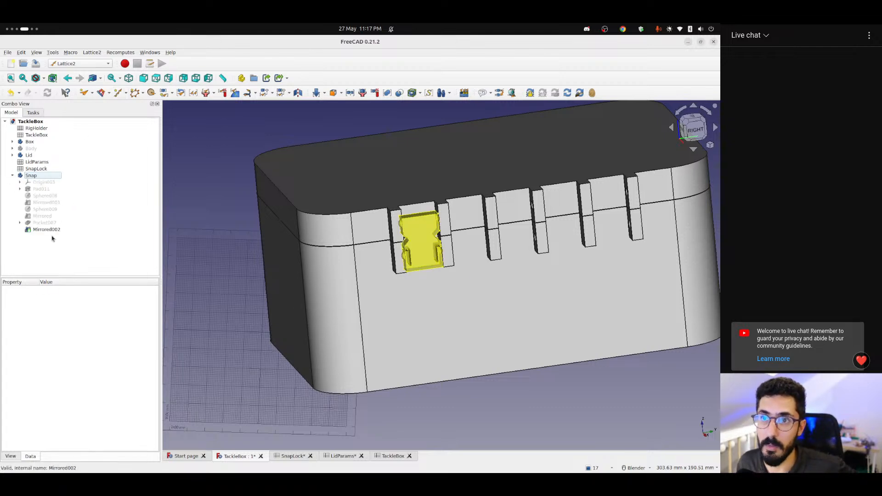
{"action": "left_click", "coordinate": [12, 175]}
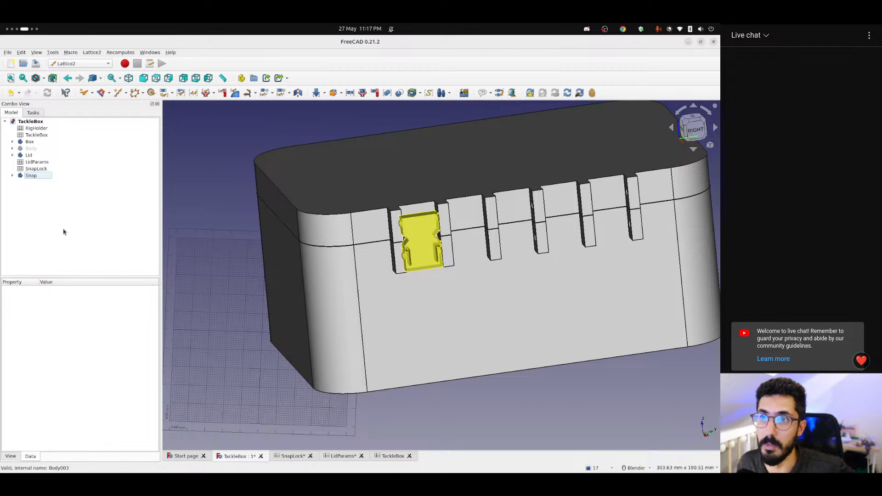
Create a Lattice2 linear array and set its direction to the Y axis, with X 0.00 and Y 1.00
{"action": "left_click", "coordinate": [116, 94]}
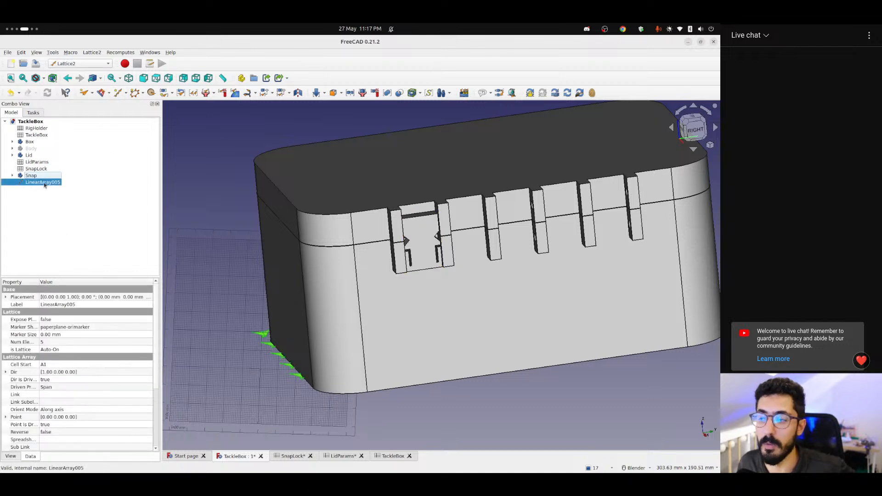
{"action": "middle_click_drag", "start_coordinate": [330, 272], "coordinate": [409, 288]}
{"action": "scroll", "coordinate": [354, 288], "scroll_direction": "down", "scroll_amount": 5}
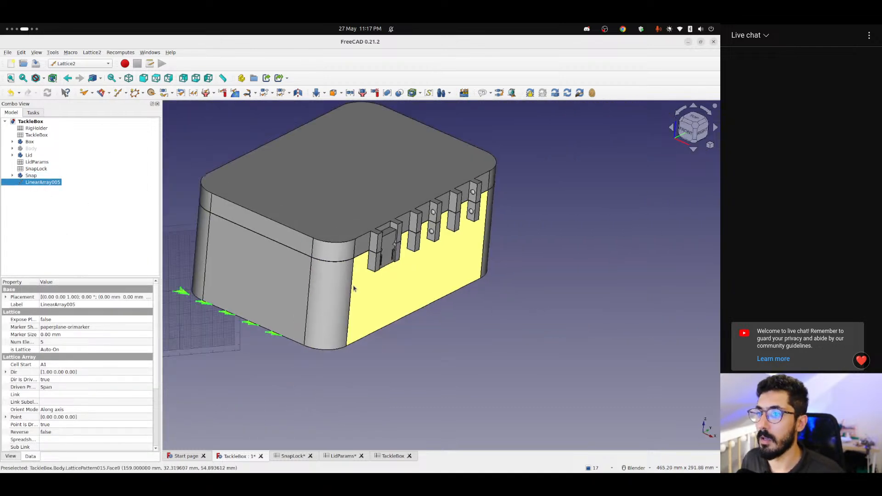
{"action": "middle_click_drag", "start_coordinate": [270, 261], "coordinate": [288, 279]}
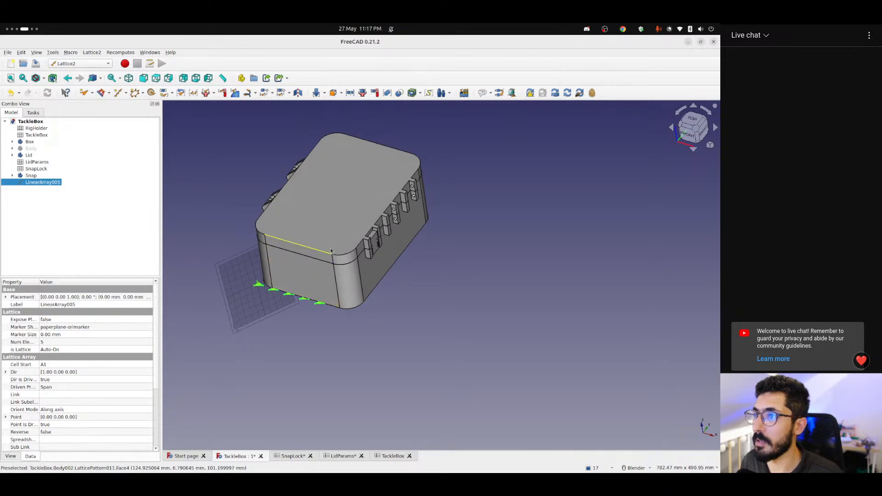
{"action": "scroll", "coordinate": [331, 250], "scroll_direction": "up", "scroll_amount": 4}
{"action": "middle_click_drag", "start_coordinate": [330, 250], "coordinate": [285, 303]}
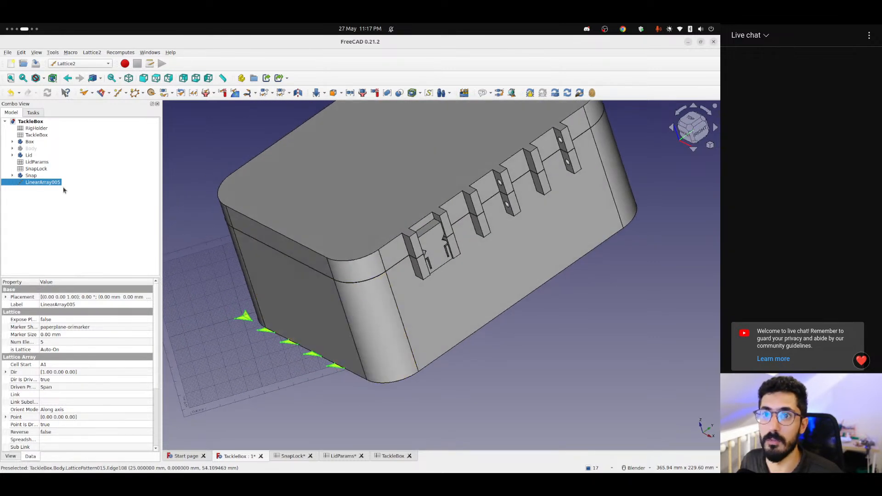
{"action": "left_click", "coordinate": [6, 372]}
{"action": "left_click", "coordinate": [53, 388]}
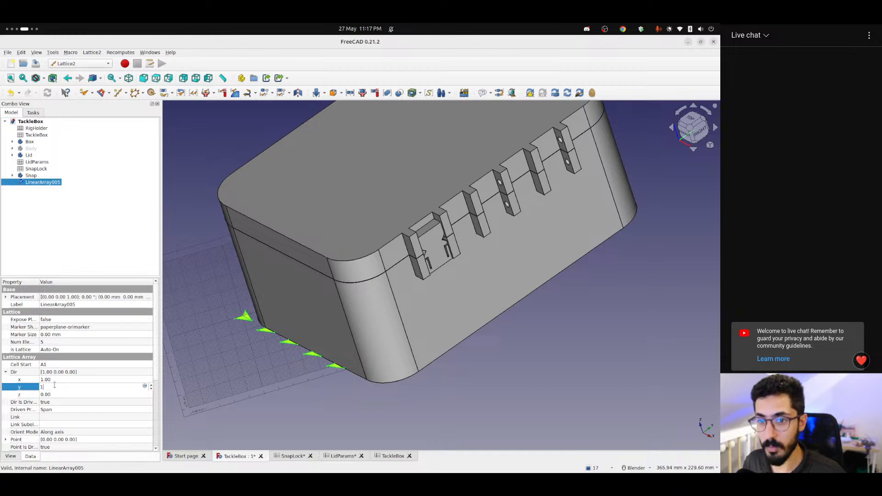
{"action": "key", "text": "Return"}
{"action": "left_click", "coordinate": [55, 387]}
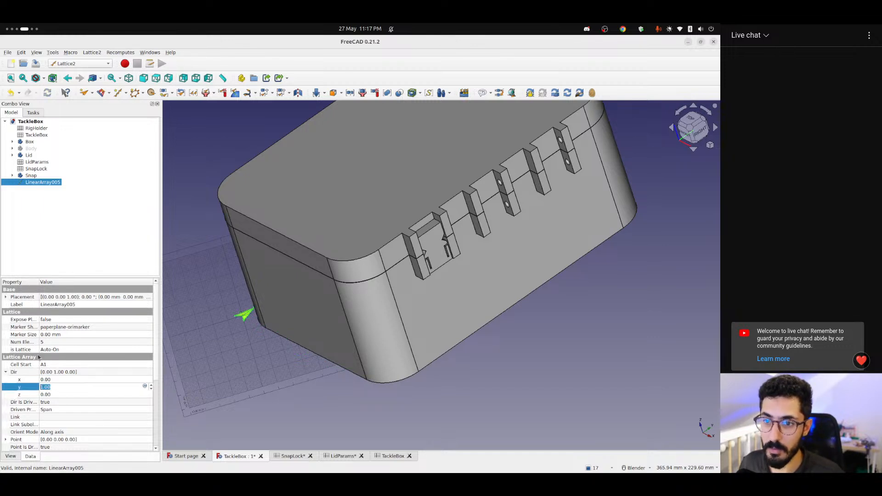
{"action": "left_click", "coordinate": [5, 372]}
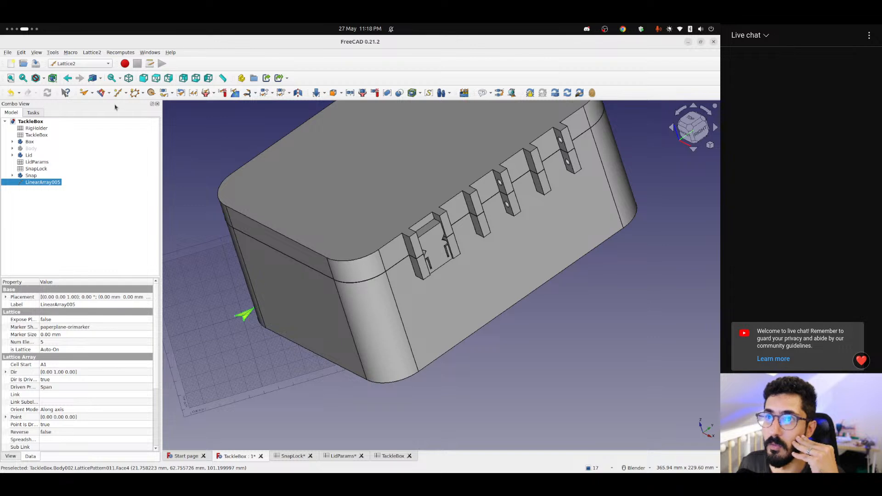
{"action": "left_click", "coordinate": [80, 63]}
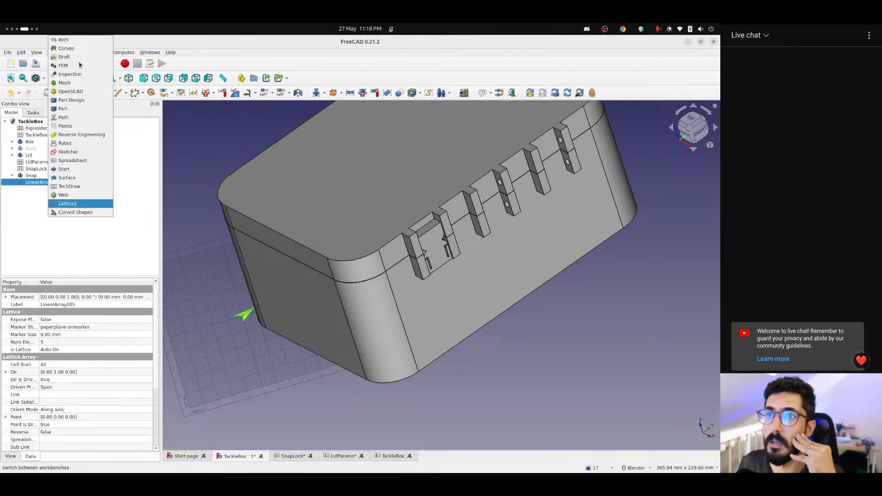
{"action": "left_click", "coordinate": [64, 102]}
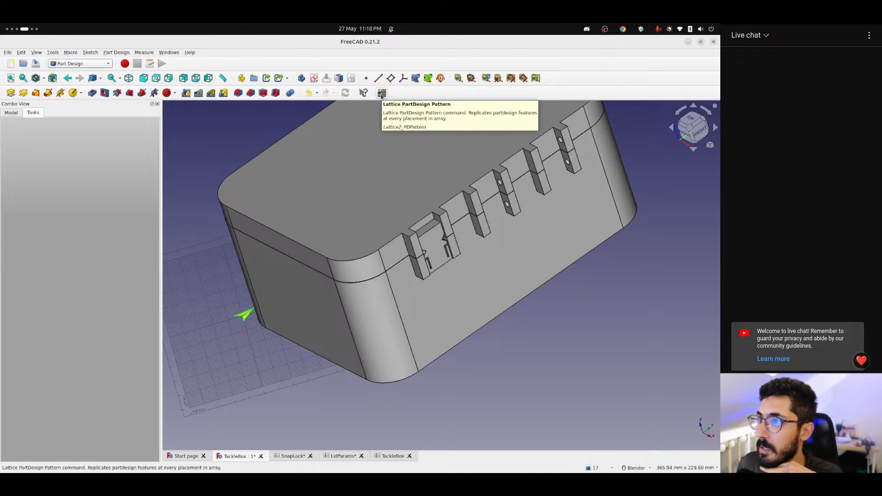
{"action": "left_click", "coordinate": [81, 64]}
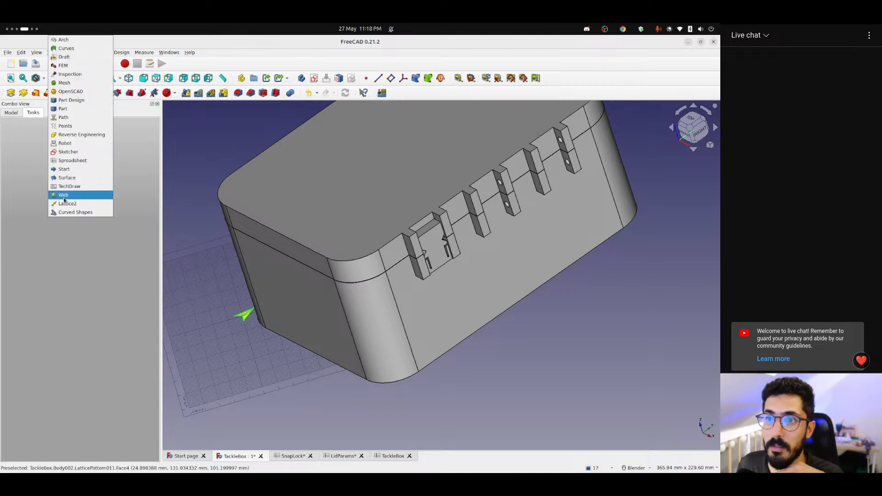
{"action": "left_click", "coordinate": [92, 201]}
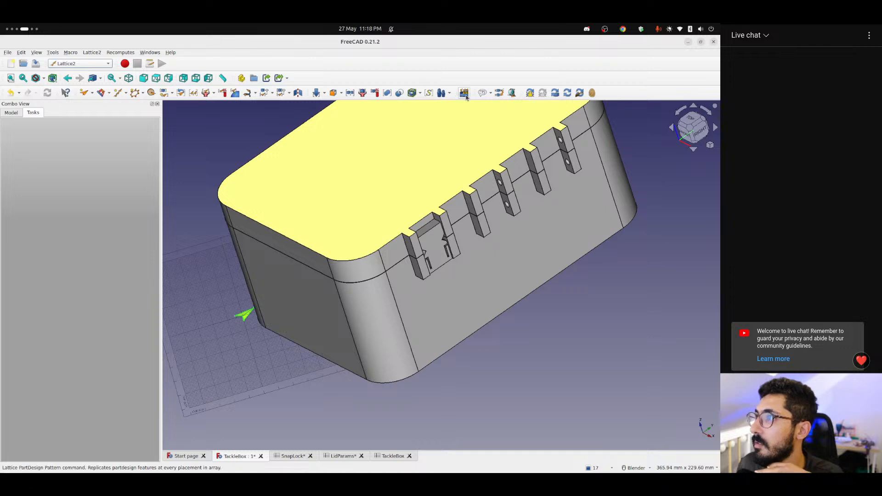
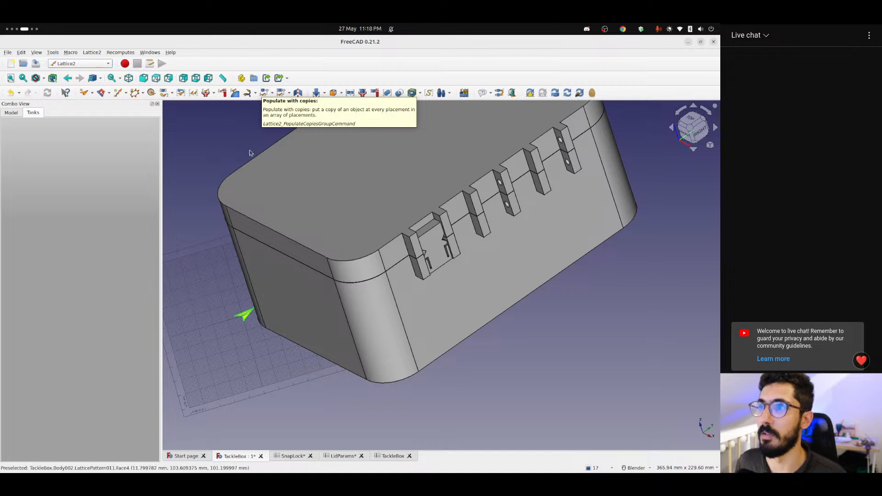
Open the formula editor for the X position in the linear array's placement
{"action": "middle_click_drag", "start_coordinate": [327, 295], "coordinate": [345, 277]}
{"action": "scroll", "coordinate": [308, 294], "scroll_direction": "down", "scroll_amount": 1}
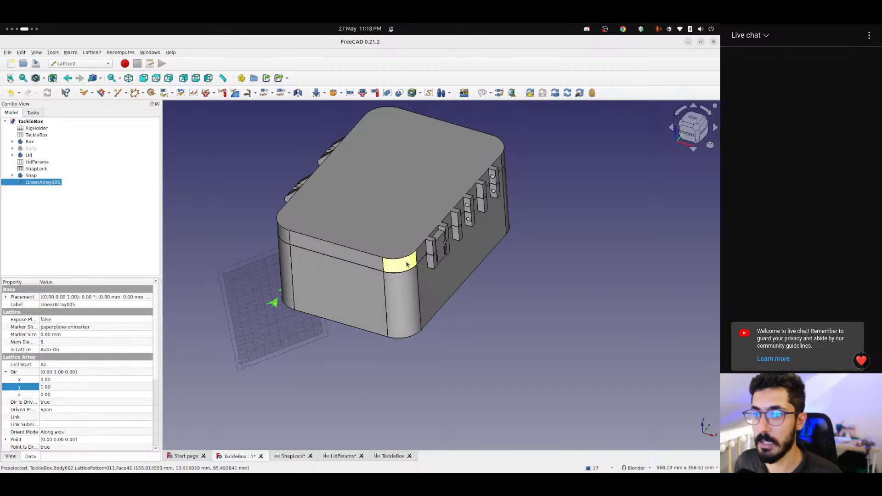
{"action": "left_click", "coordinate": [6, 372]}
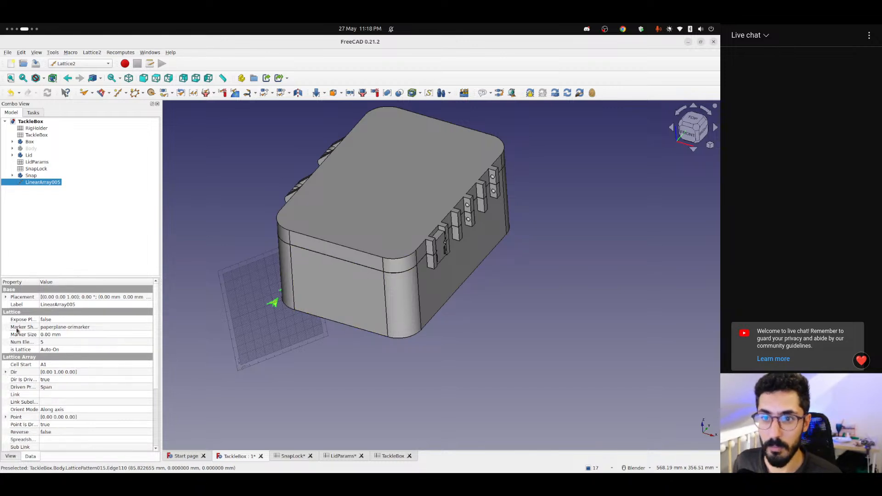
{"action": "left_click", "coordinate": [6, 297]}
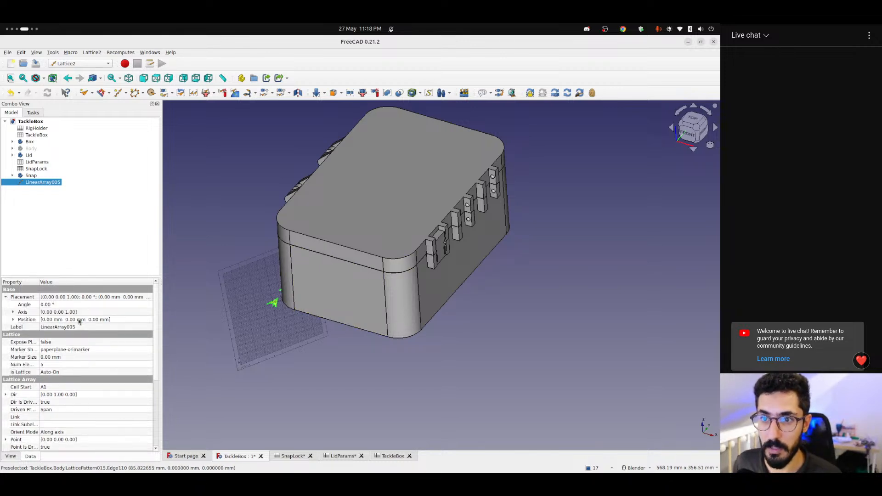
{"action": "left_click", "coordinate": [13, 320]}
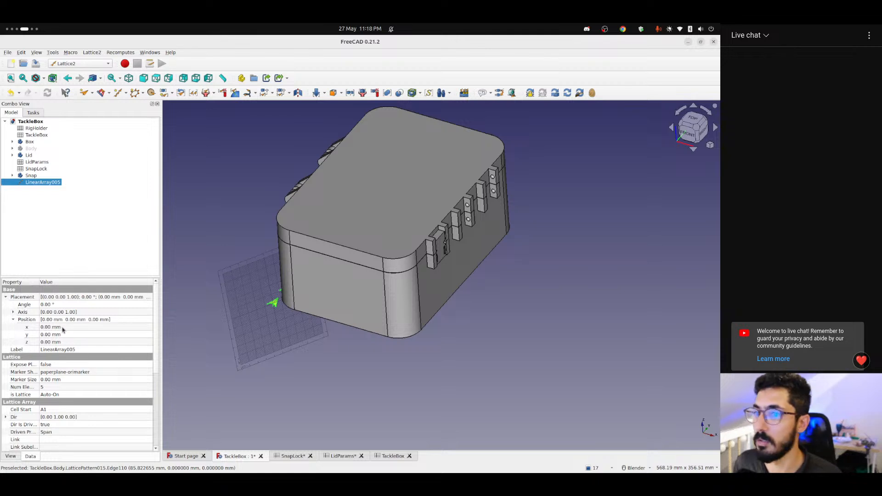
{"action": "left_click", "coordinate": [63, 330]}
{"action": "left_click", "coordinate": [145, 326]}
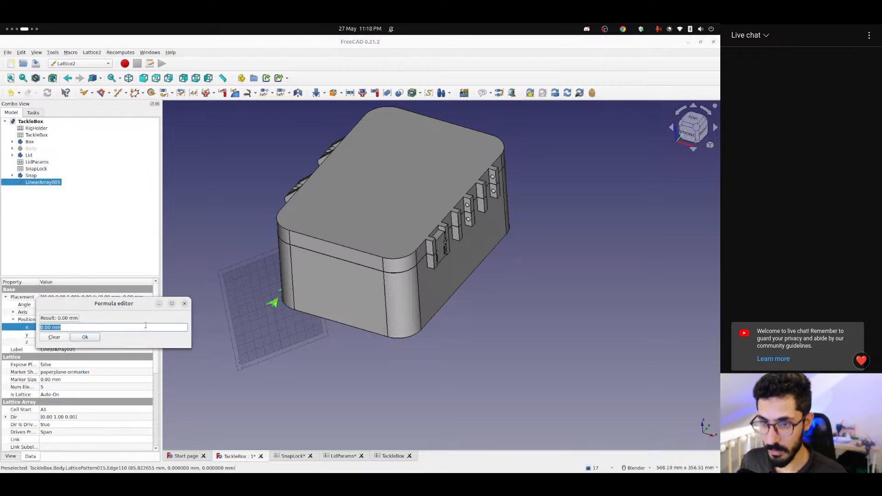
{"action": "type", "text": "<<SnapLock>>."}
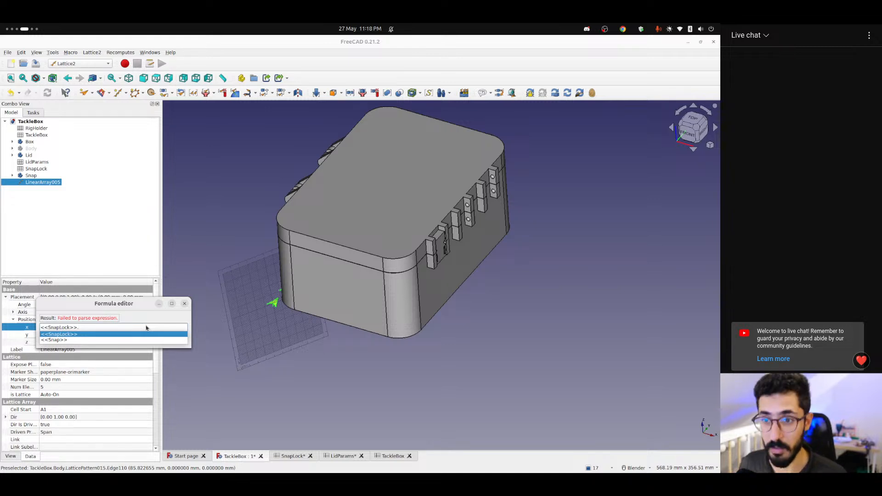
{"action": "key", "text": "BackSpace"}
{"action": "key", "text": "BackSpace"}
{"action": "key", "text": "BackSpace"}
{"action": "key", "text": "BackSpace"}
{"action": "key", "text": "BackSpace"}
{"action": "key", "text": "BackSpace"}
{"action": "key", "text": "BackSpace"}
{"action": "key", "text": "BackSpace"}
{"action": "key", "text": "BackSpace"}
{"action": "key", "text": "BackSpace"}
{"action": "key", "text": "BackSpace"}
Set the linear array's X position to the formula <<TackleBox>>.totalWidth and clear the selection
{"action": "type", "text": "Ta"}
{"action": "key", "text": "Down"}
{"action": "key", "text": "Down"}
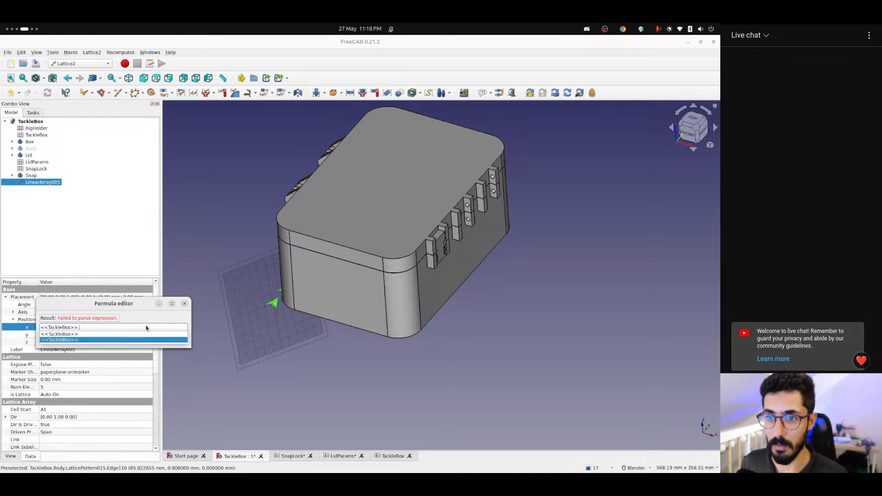
{"action": "key", "text": "Return"}
{"action": "type", "text": "totalWidth"}
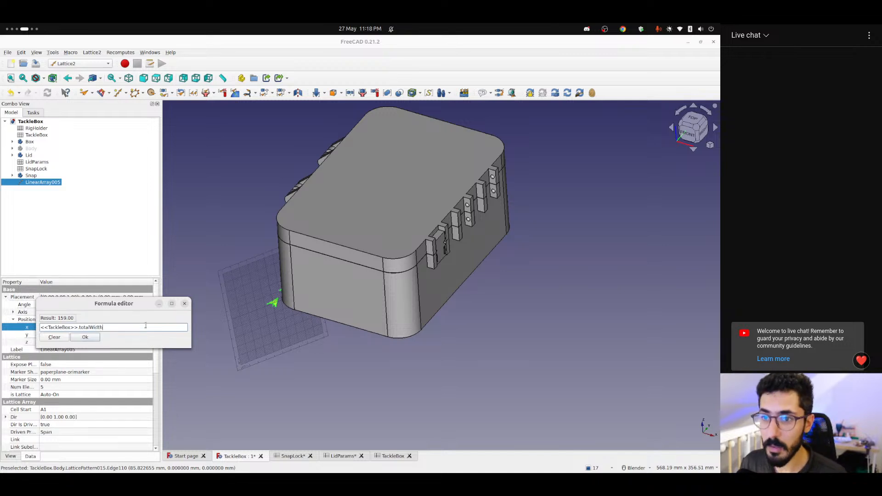
{"action": "key", "text": "Return"}
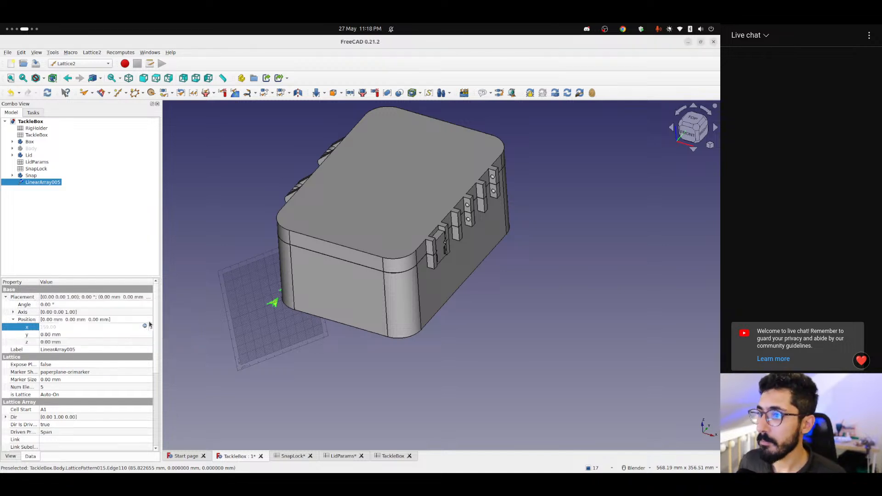
{"action": "left_click", "coordinate": [359, 356]}
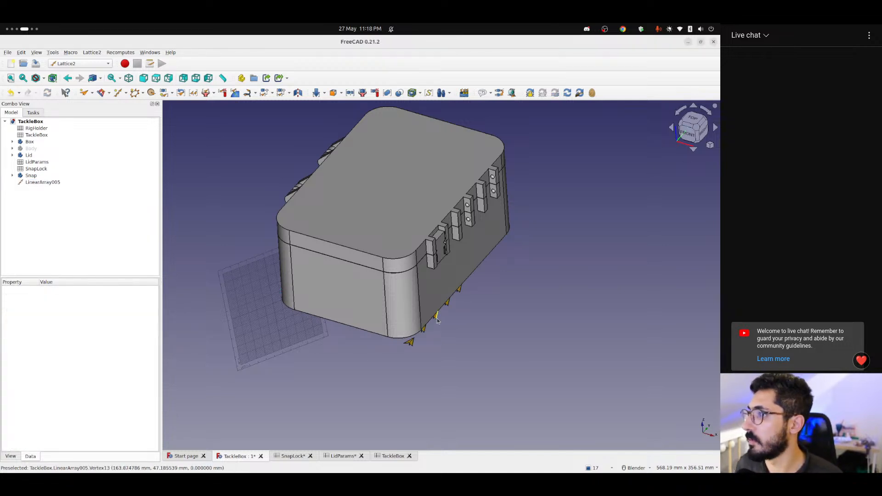
{"action": "scroll", "coordinate": [445, 322], "scroll_direction": "up", "scroll_amount": 5}
{"action": "middle_click_drag", "start_coordinate": [489, 248], "coordinate": [441, 345], "text": "shift"}
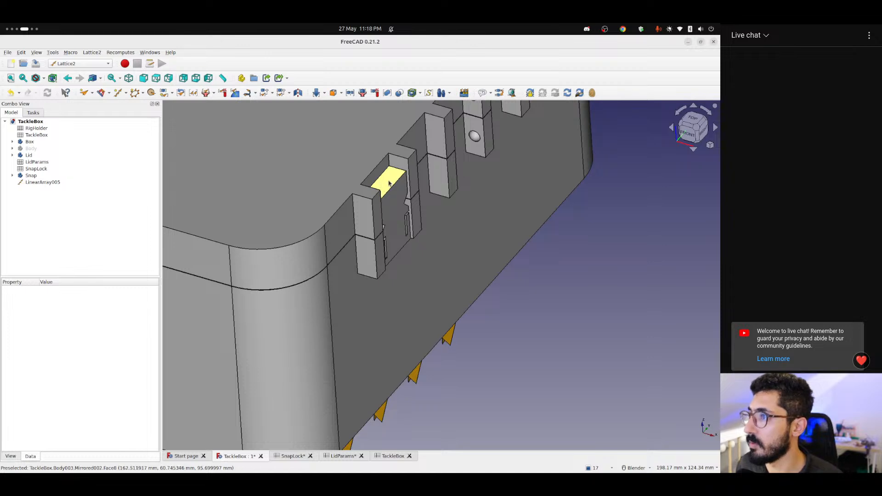
Reopen the linear array's X position formula and append + <<SnapLock>> after <<TackleBox>>.totalWidth
{"action": "left_click", "coordinate": [43, 181]}
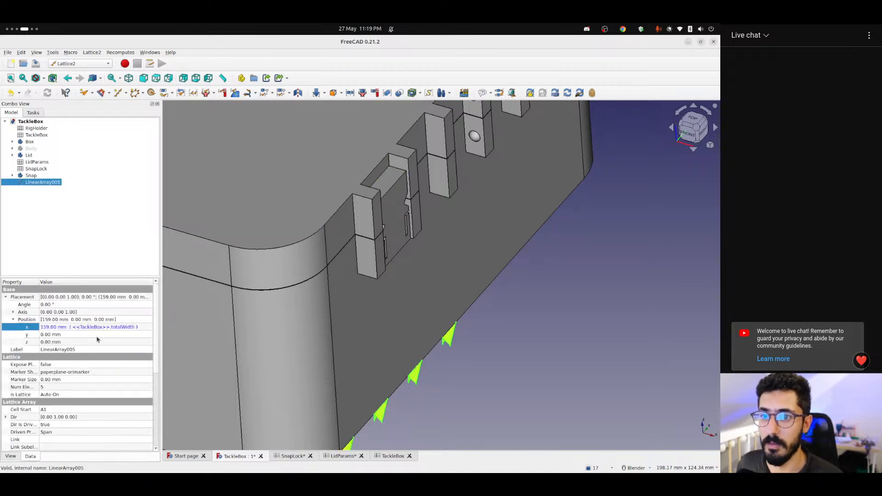
{"action": "left_click", "coordinate": [132, 329]}
{"action": "left_click", "coordinate": [145, 325]}
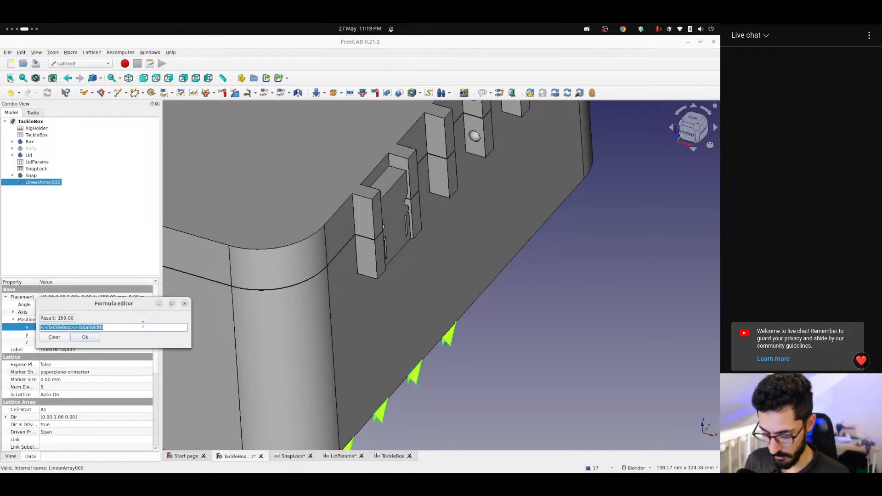
{"action": "key", "text": "End"}
{"action": "type", "text": "+ M"}
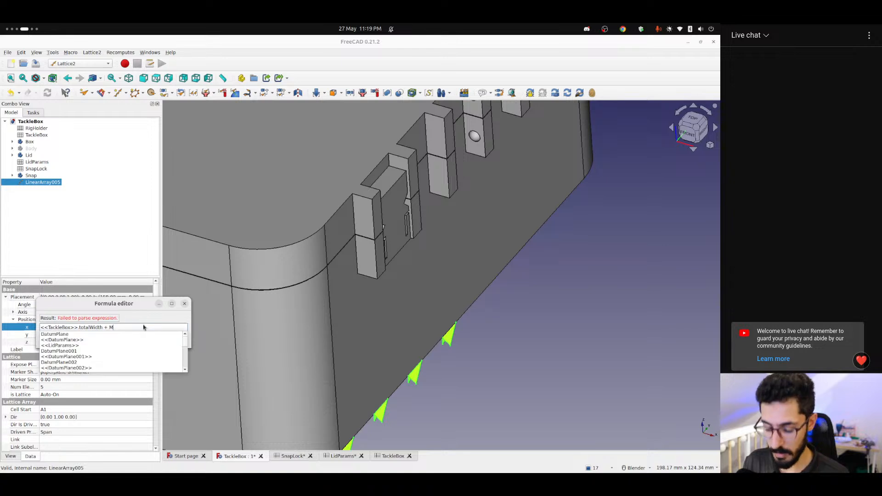
{"action": "key", "text": "BackSpace"}
{"action": "type", "text": "<<sna"}
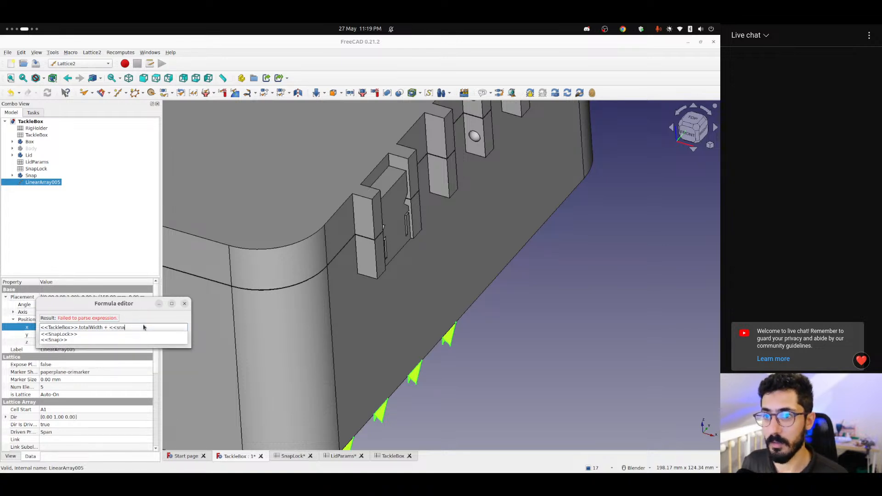
{"action": "key", "text": "Down"}
{"action": "key", "text": "Down"}
{"action": "key", "text": "Up"}
{"action": "key", "text": "Return"}
Complete and accept the X position formula as <<TackleBox>>.totalWidth + <<SnapLock>>.thickness
{"action": "type", "text": ".tic"}
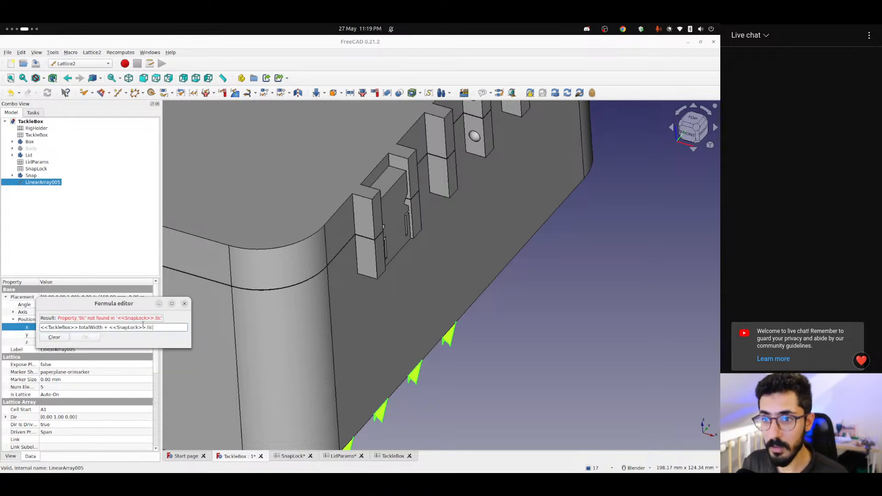
{"action": "type", "text": "k"}
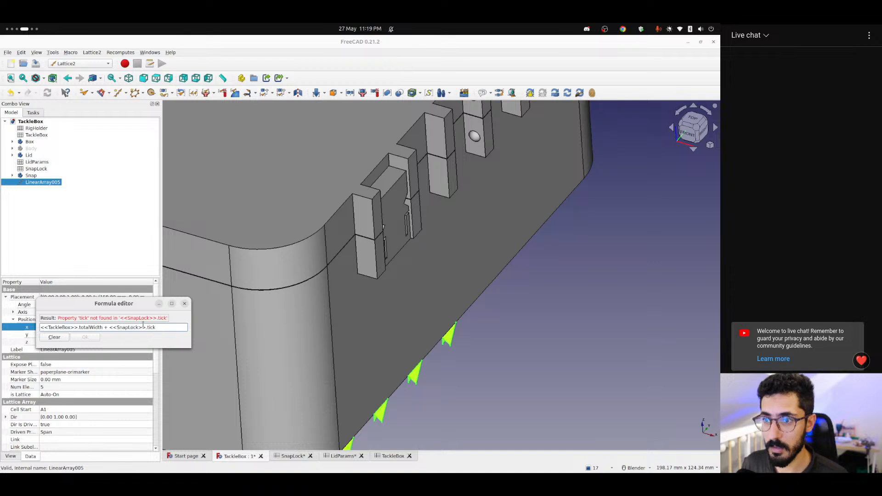
{"action": "key", "text": "ctrl+shift+Left"}
{"action": "key", "text": "BackSpace"}
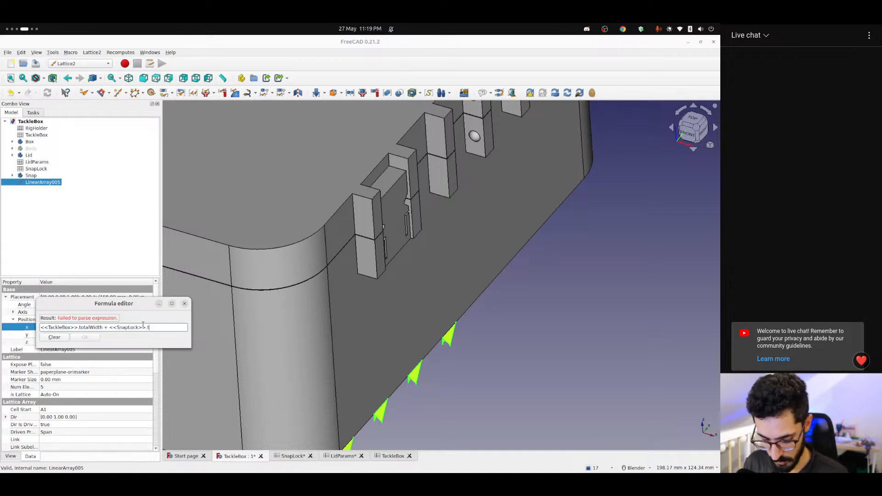
{"action": "type", "text": "thic"}
{"action": "key", "text": "Down"}
{"action": "key", "text": "Down"}
{"action": "key", "text": "Down"}
{"action": "key", "text": "Return"}
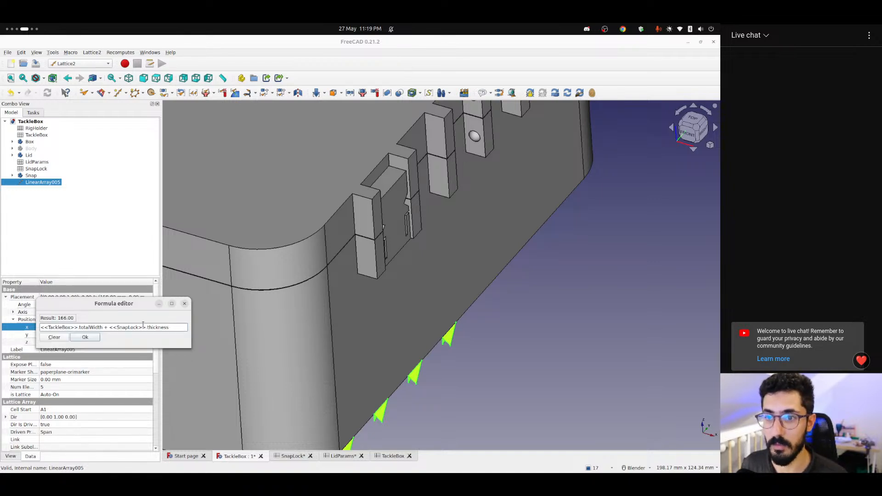
{"action": "left_click", "coordinate": [85, 337]}
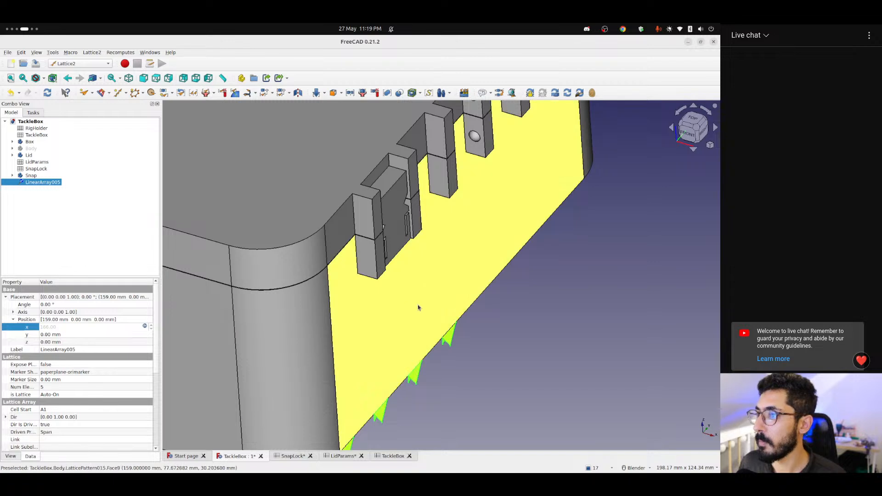
Start a formula for the linear array's Z position with <<TackleBox>>.totalHeight + <<TackleBox>>.tolerance
{"action": "left_click", "coordinate": [63, 334]}
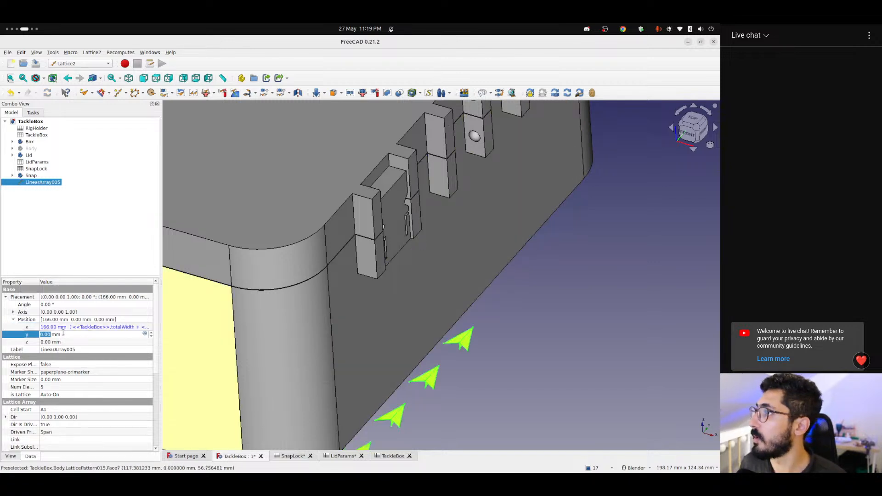
{"action": "left_click", "coordinate": [67, 342]}
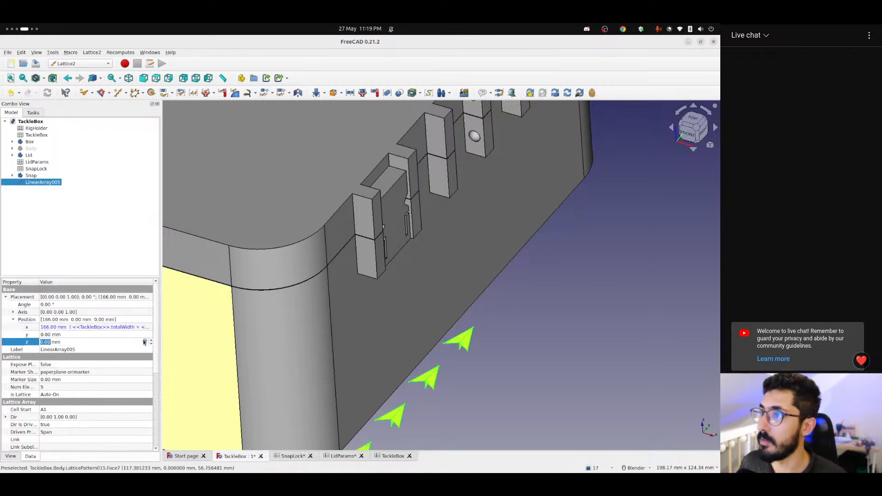
{"action": "left_click", "coordinate": [145, 342]}
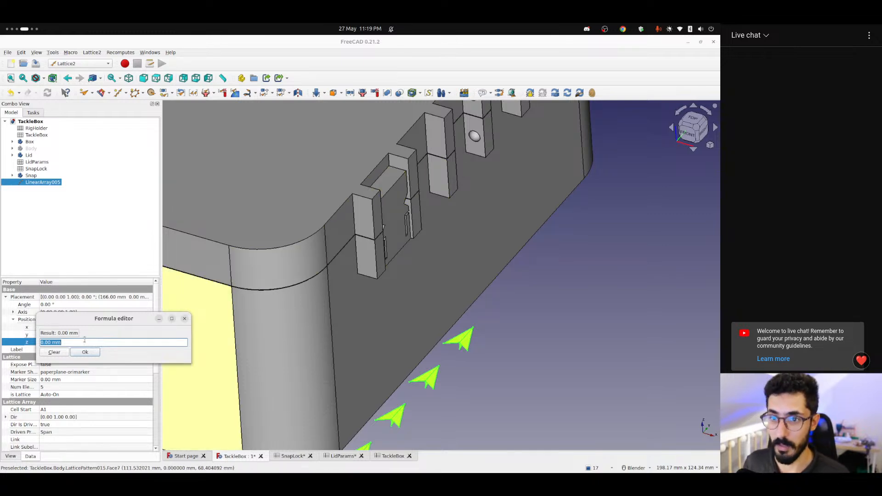
{"action": "type", "text": "<<TackleBox>>.to"}
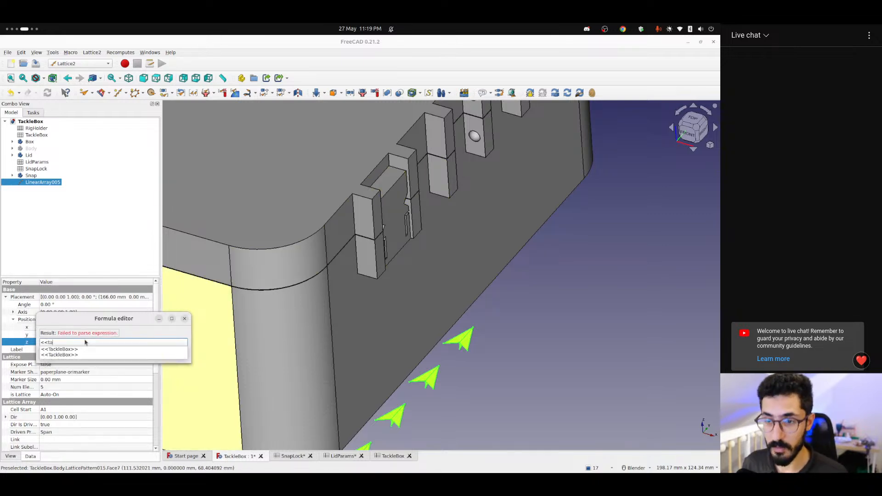
{"action": "type", "text": "tal"}
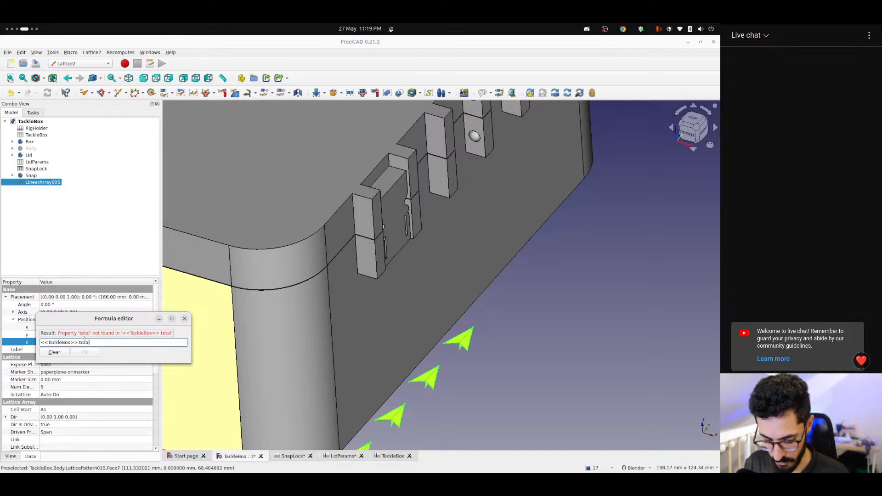
{"action": "type", "text": "Height + "}
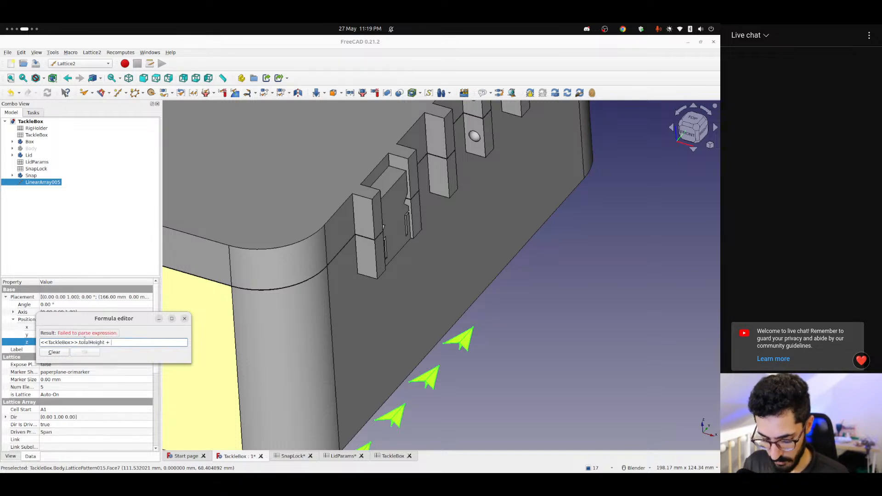
{"action": "type", "text": "<<TackleBox>>."}
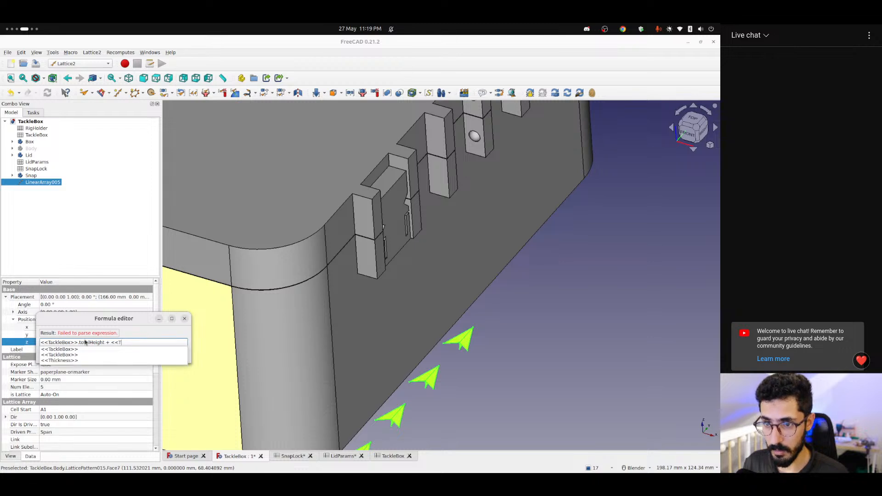
{"action": "key", "text": "Down"}
{"action": "key", "text": "Down"}
{"action": "type", "text": "t"}
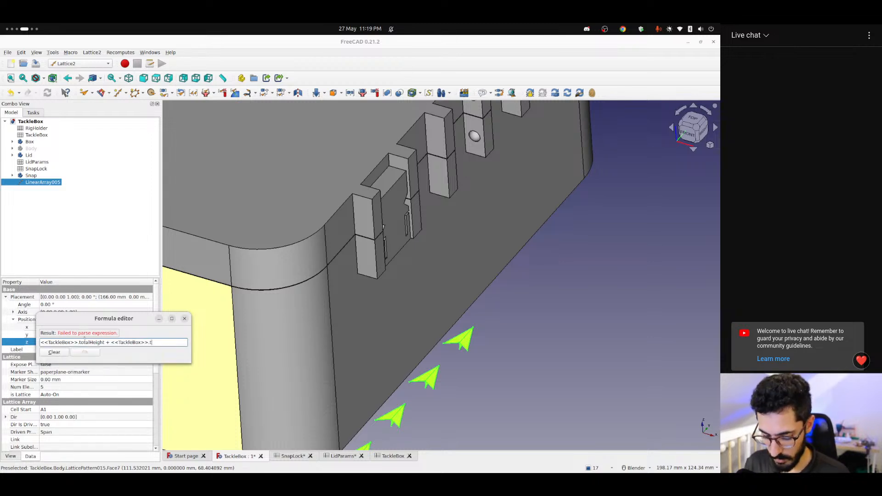
{"action": "type", "text": "olerance "}
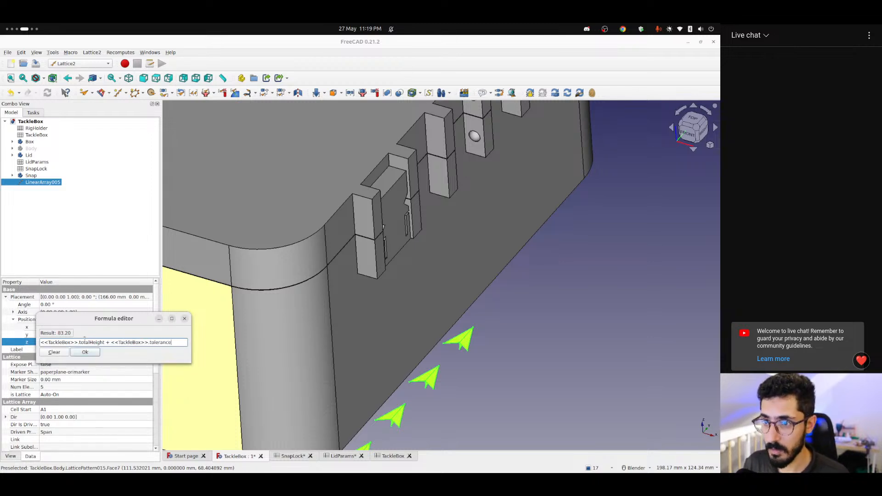
Append + <<SnapLock>>.heightInLid to the Z position formula and accept it
{"action": "type", "text": "+"}
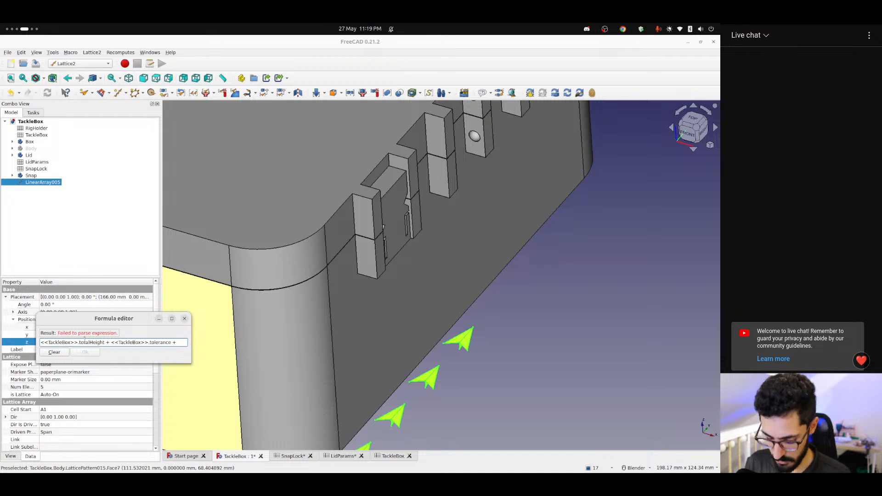
{"action": "type", "text": " <<SnapLock>>."}
{"action": "key", "text": "Down"}
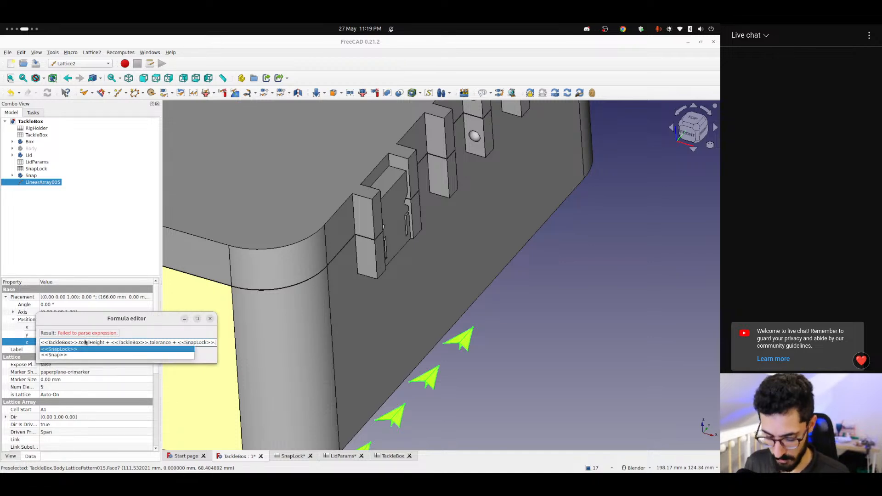
{"action": "type", "text": "hei"}
{"action": "key", "text": "Down"}
{"action": "key", "text": "Down"}
{"action": "key", "text": "Down"}
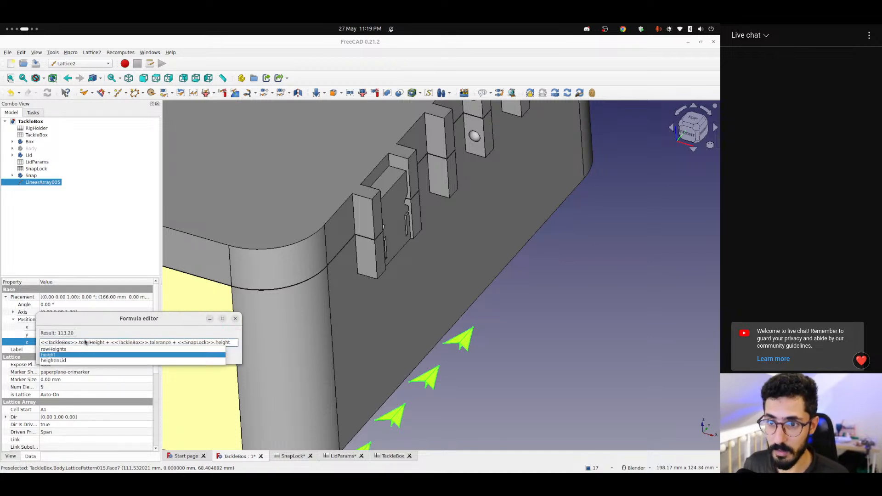
{"action": "key", "text": "Return"}
{"action": "left_click", "coordinate": [80, 352]}
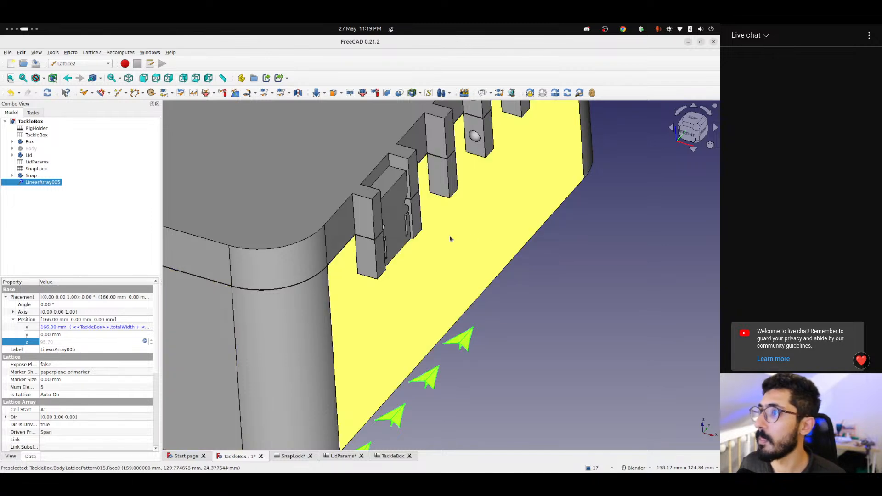
Start a formula for the linear array's Y position with <<TackleBox>>.borderRadius
{"action": "left_click", "coordinate": [58, 334]}
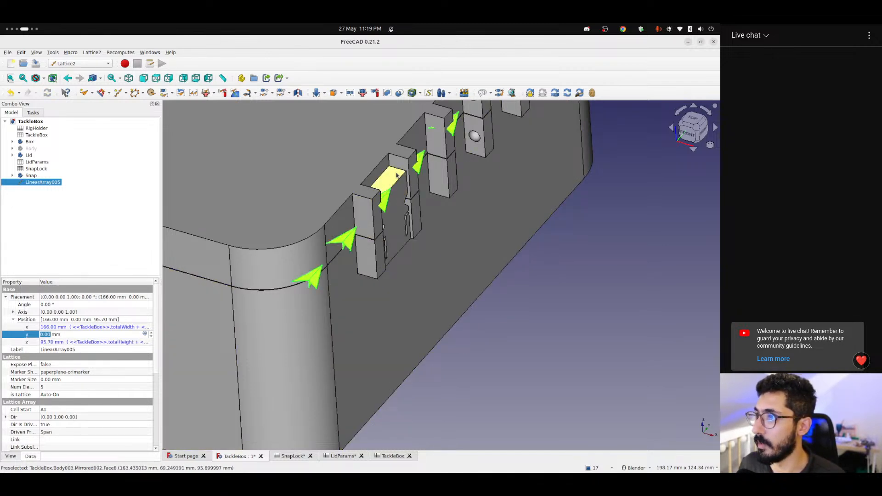
{"action": "middle_click_drag", "start_coordinate": [390, 181], "coordinate": [312, 297]}
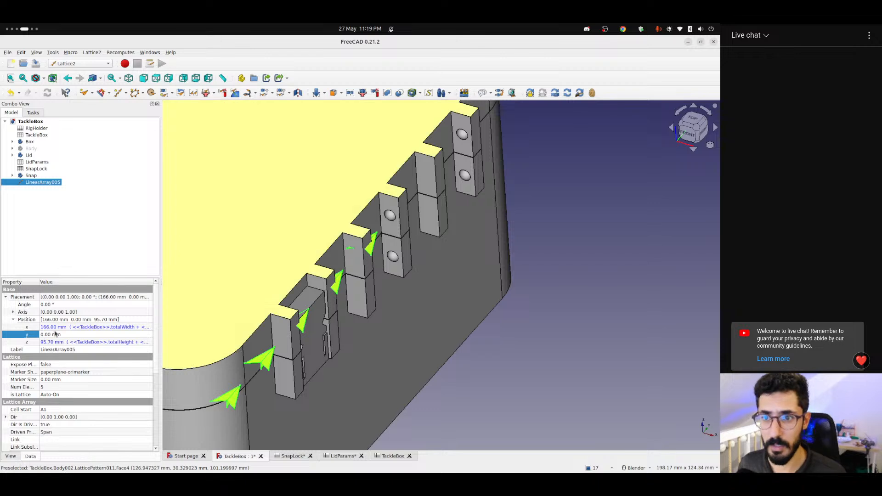
{"action": "left_click", "coordinate": [54, 334]}
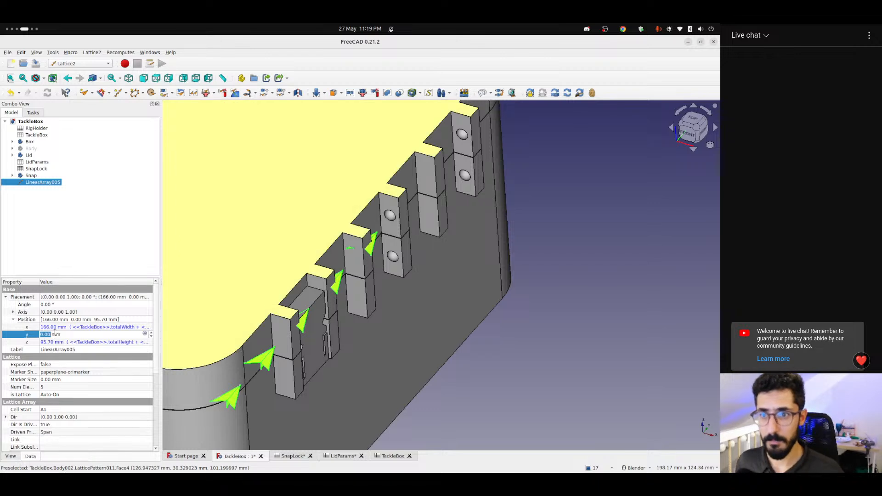
{"action": "left_click", "coordinate": [145, 334]}
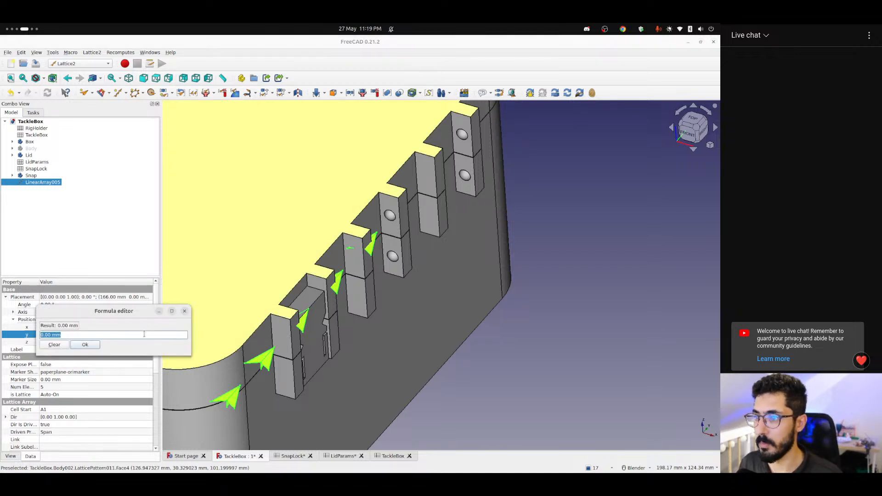
{"action": "type", "text": "<<"}
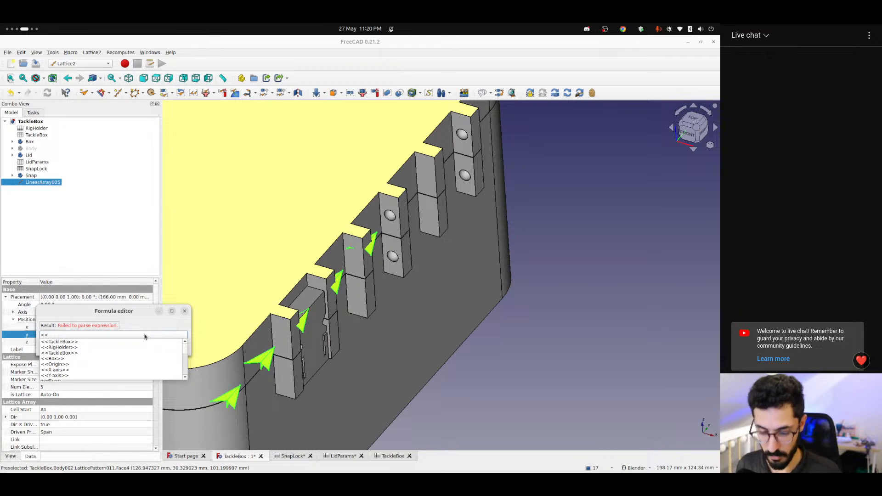
{"action": "key", "text": "Down"}
{"action": "key", "text": "Down"}
{"action": "type", "text": "borde"}
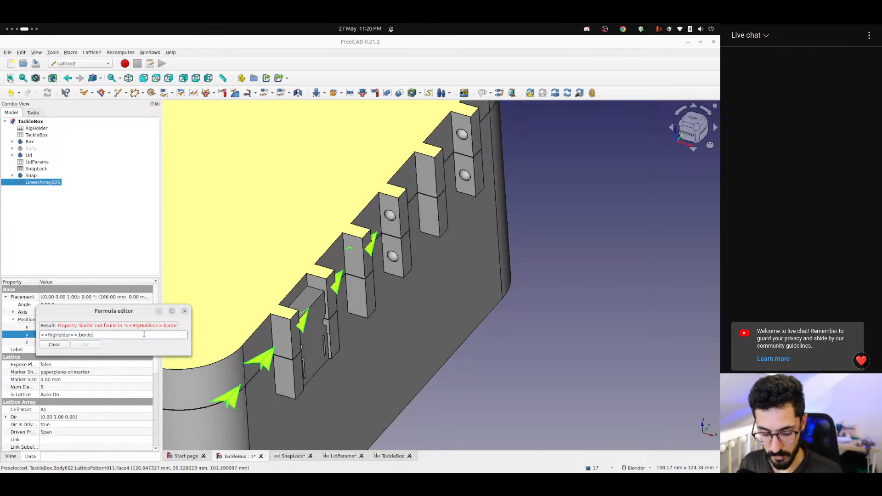
{"action": "type", "text": "rRadius"}
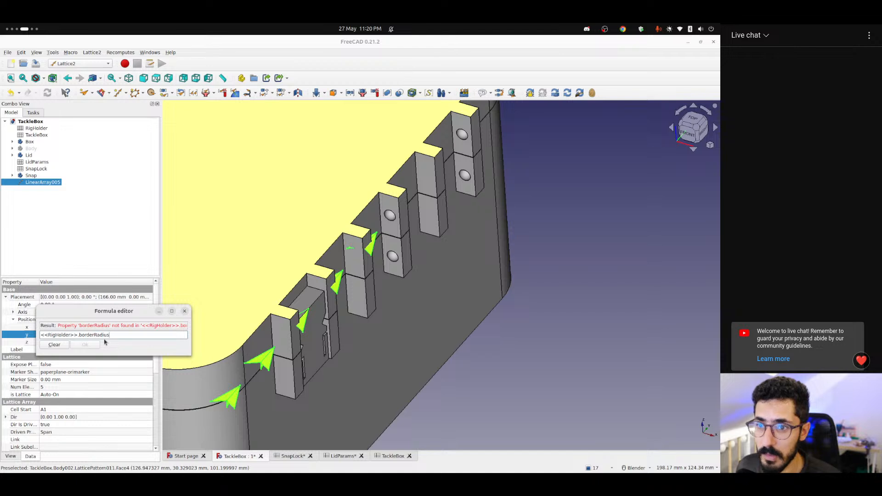
{"action": "double_click", "coordinate": [62, 334]}
{"action": "type", "text": "Tack"}
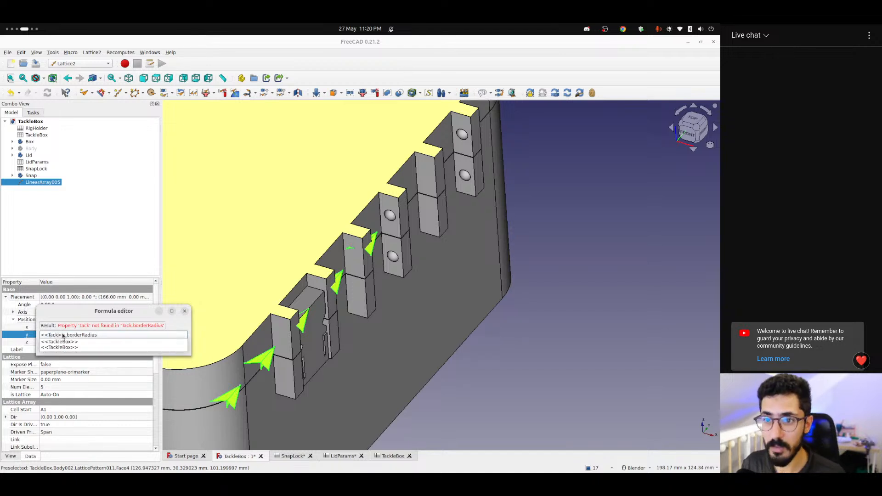
{"action": "key", "text": "Down"}
{"action": "key", "text": "Down"}
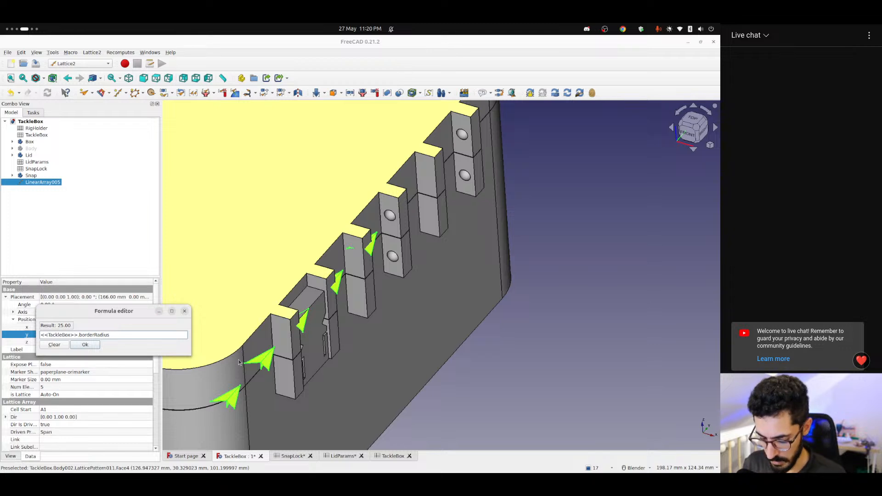
Append + <<SnapLock>>.spacingBetweenLocks to the linear array's Y position formula
{"action": "type", "text": "+"}
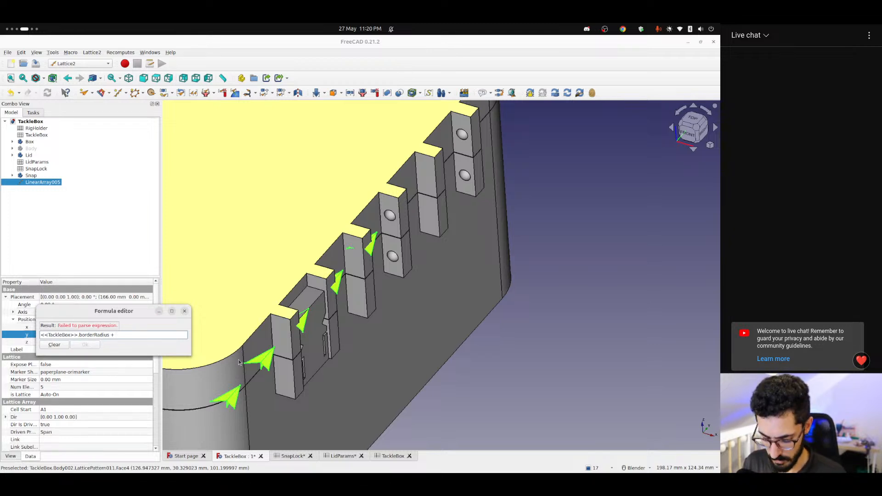
{"action": "type", "text": " <<Snap"}
{"action": "key", "text": "Down"}
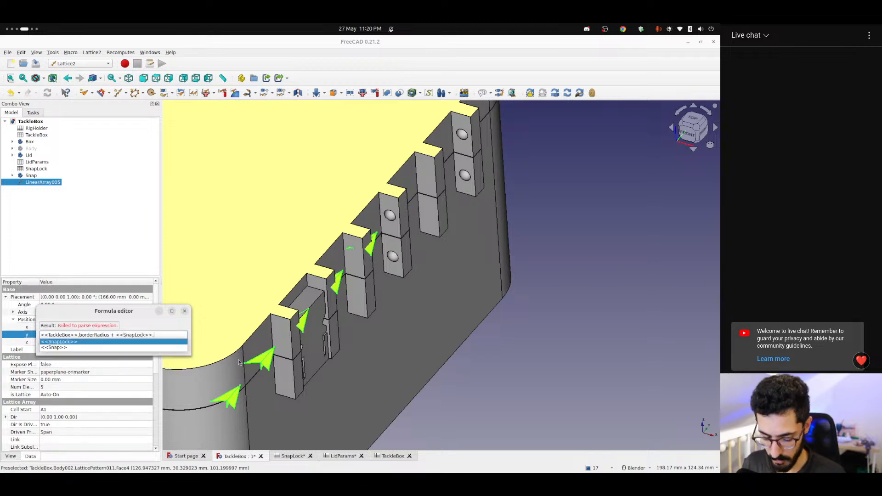
{"action": "type", "text": "spacingBetweenLocks"}
{"action": "key", "text": "Down"}
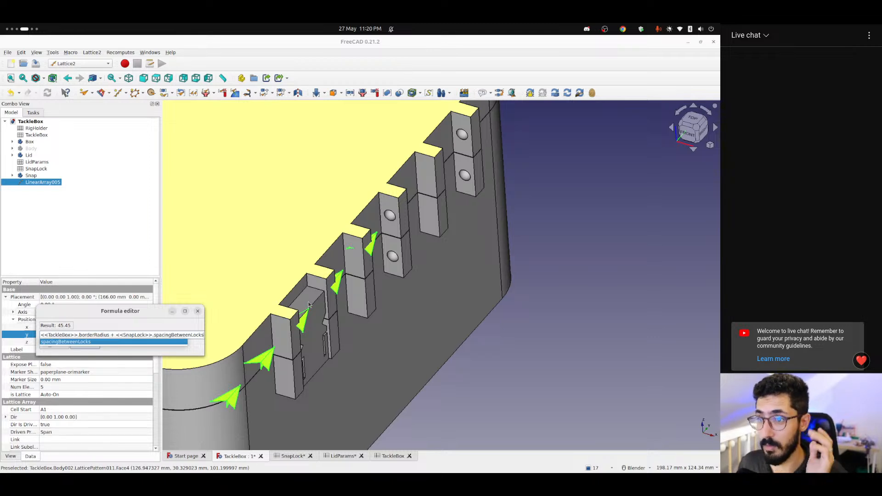
Append + <<SnapLock>>.totalLockWidth / 2 to the Y position formula and apply it to the linear array
{"action": "type", "text": "= Snap"}
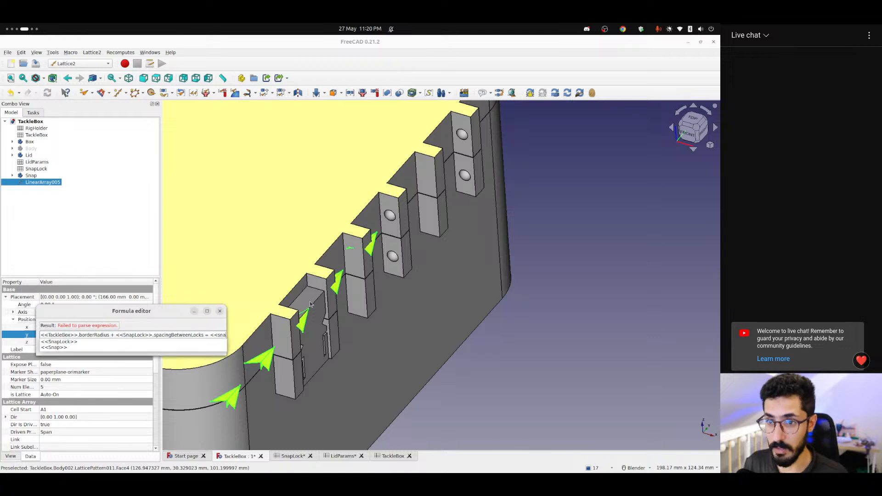
{"action": "key", "text": "Down"}
{"action": "type", "text": "totalLockWidth"}
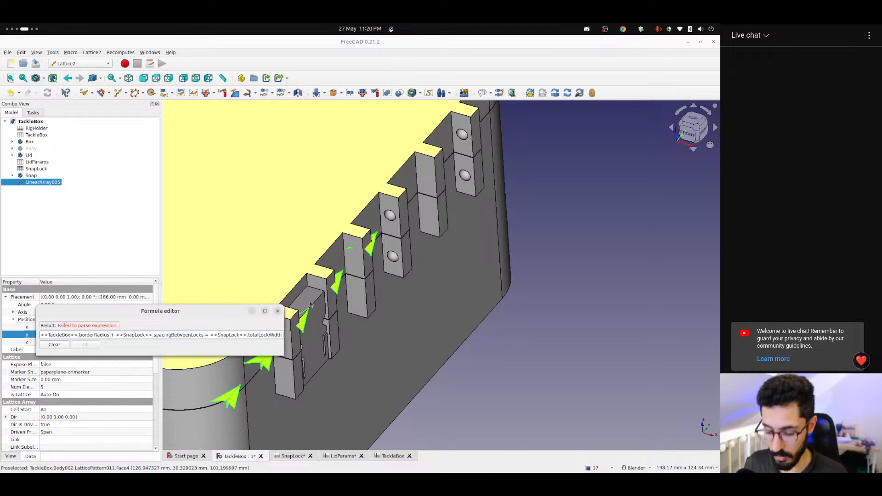
{"action": "type", "text": " / 2"}
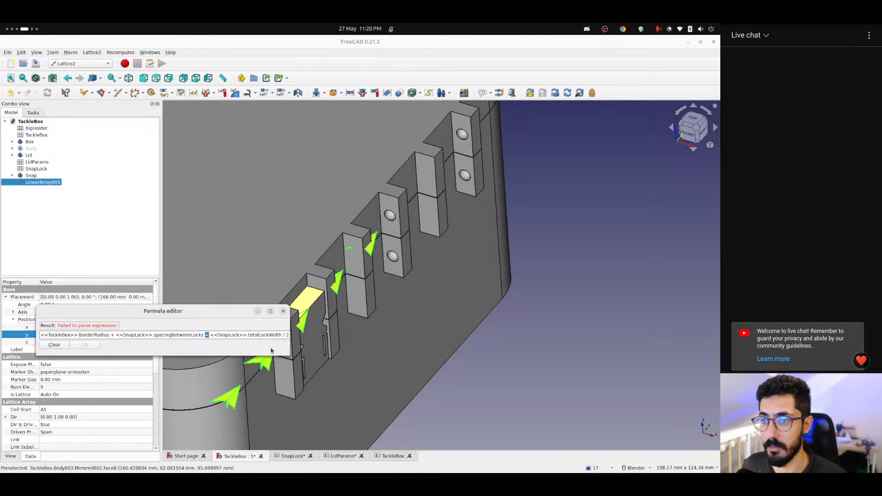
{"action": "type", "text": "+"}
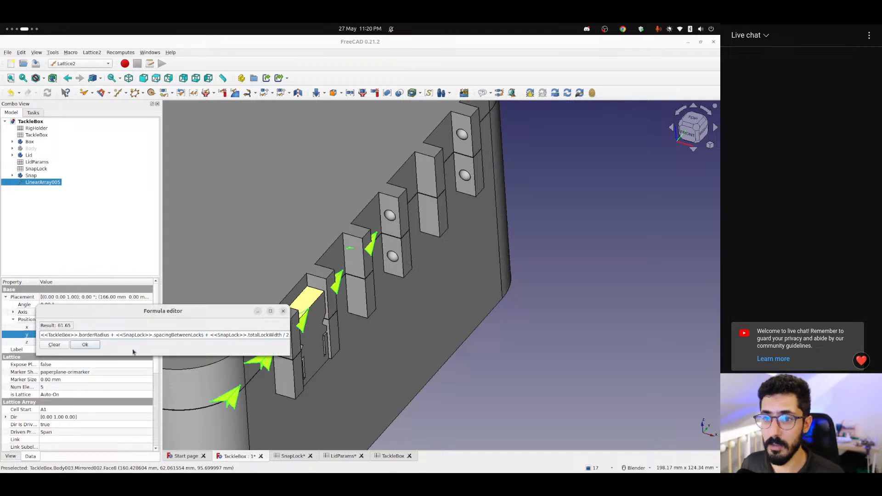
{"action": "left_click", "coordinate": [86, 345]}
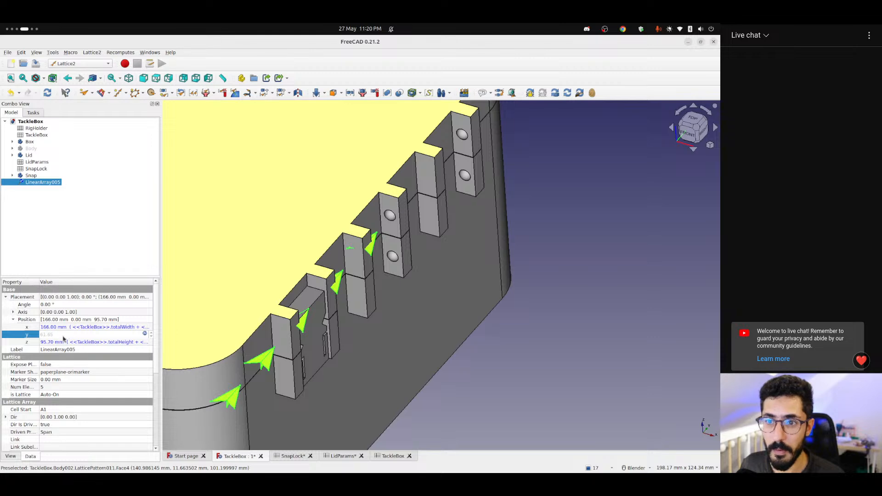
{"action": "left_click", "coordinate": [54, 351]}
Switch the linear array's series generator to StepN
{"action": "middle_click_drag", "start_coordinate": [459, 315], "coordinate": [344, 307]}
{"action": "left_click", "coordinate": [694, 134]}
{"action": "scroll", "coordinate": [286, 182], "scroll_direction": "down", "scroll_amount": 3}
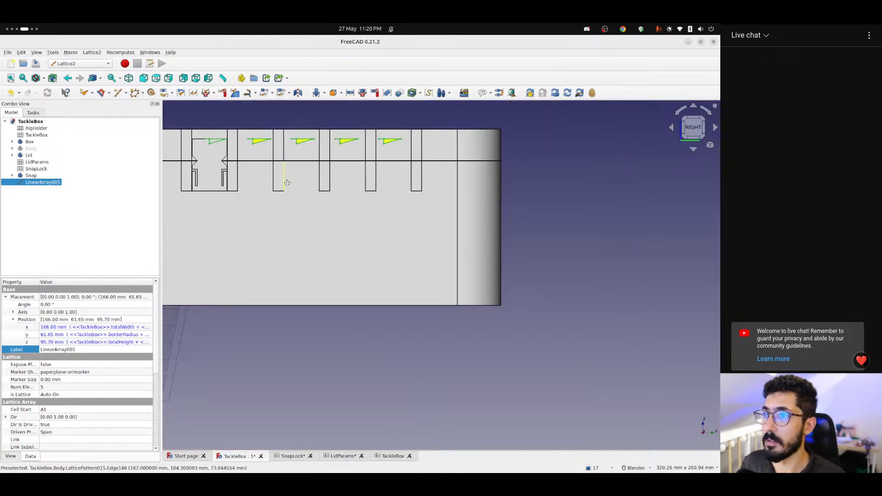
{"action": "middle_click_drag", "start_coordinate": [286, 182], "coordinate": [406, 317], "text": "shift"}
{"action": "middle_click_drag", "start_coordinate": [402, 224], "coordinate": [383, 209]}
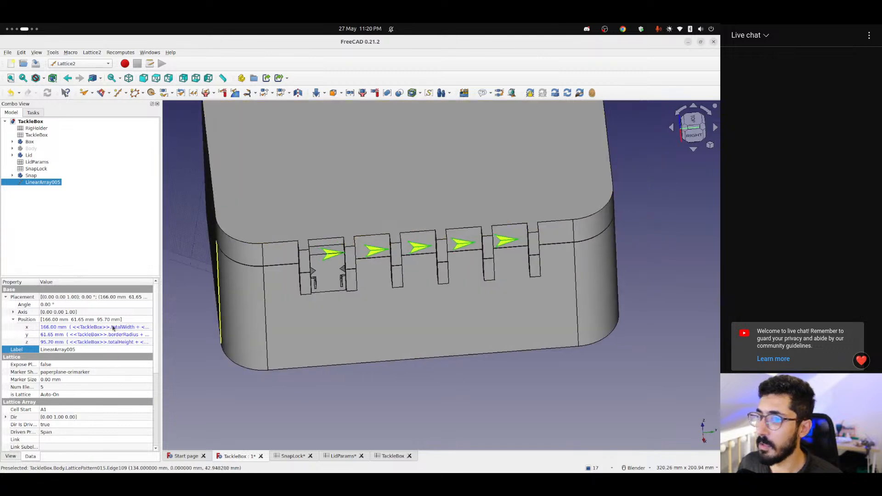
{"action": "scroll", "coordinate": [33, 368], "scroll_direction": "down", "scroll_amount": 6}
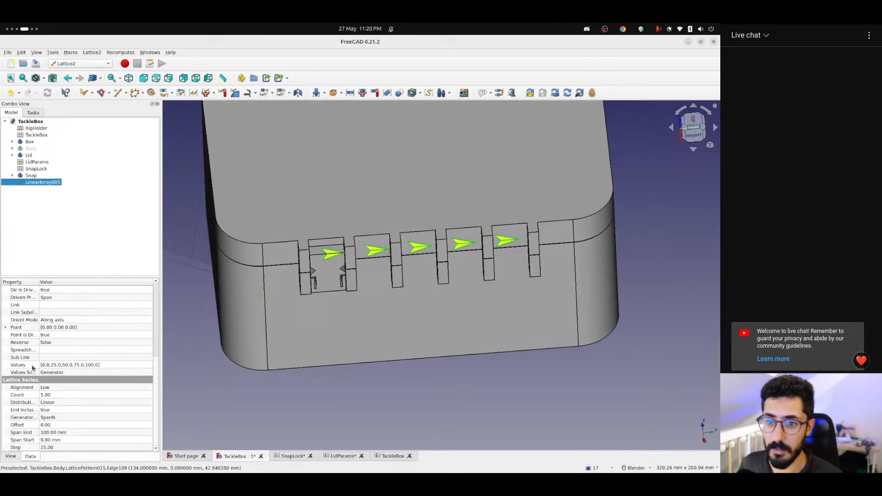
{"action": "double_click", "coordinate": [55, 419]}
{"action": "left_click", "coordinate": [61, 424]}
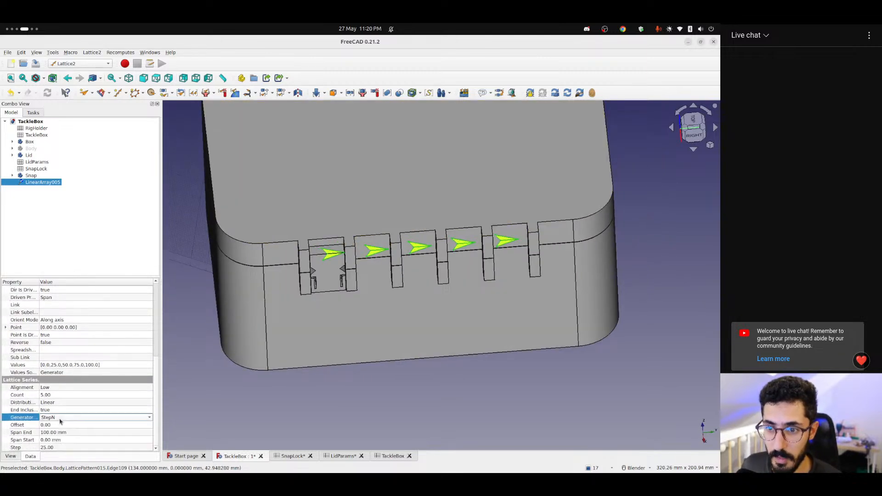
Set the linear array's step with the formula <<SnapLock>>.totalLockWidth + <<SnapLock>>.spacingBetweenLocks
{"action": "left_click", "coordinate": [65, 447]}
{"action": "left_click", "coordinate": [147, 448]}
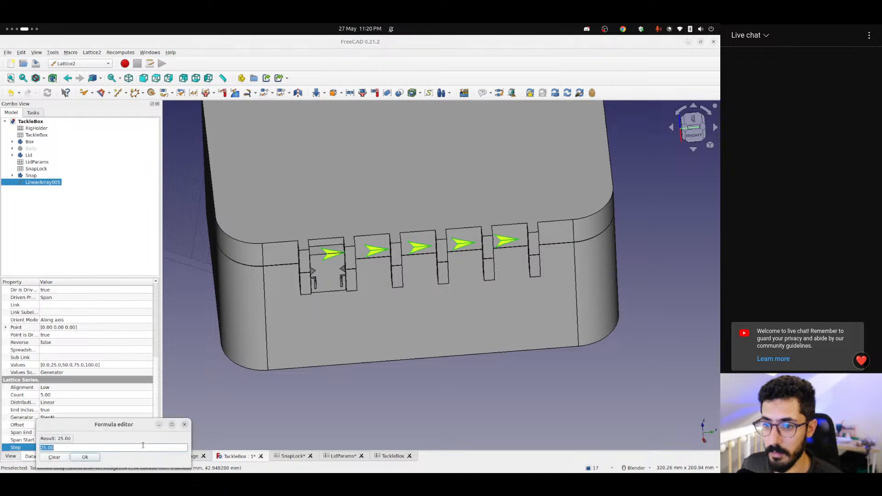
{"action": "type", "text": "<<SnapLock>>."}
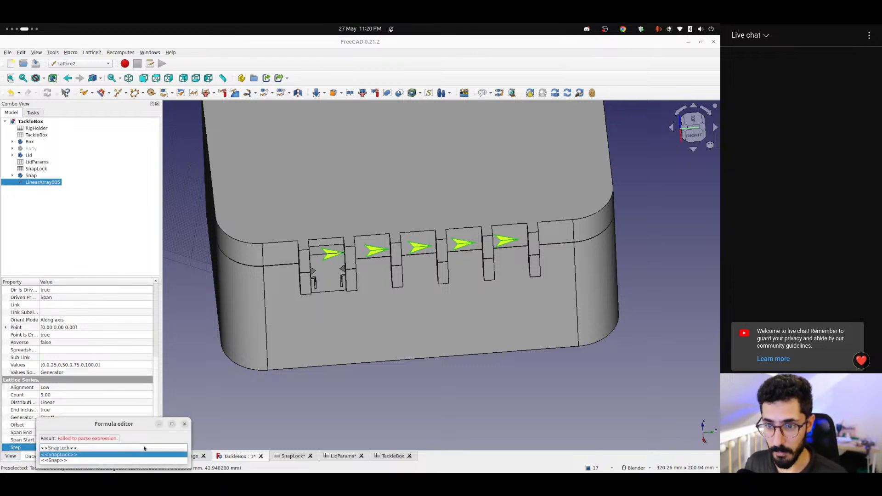
{"action": "type", "text": "totalLockWidth "}
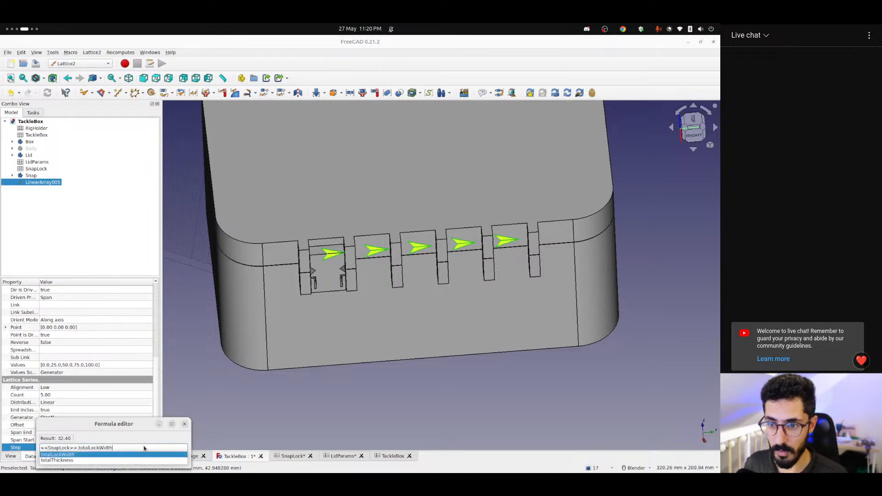
{"action": "type", "text": "+ <<SnapLock>>."}
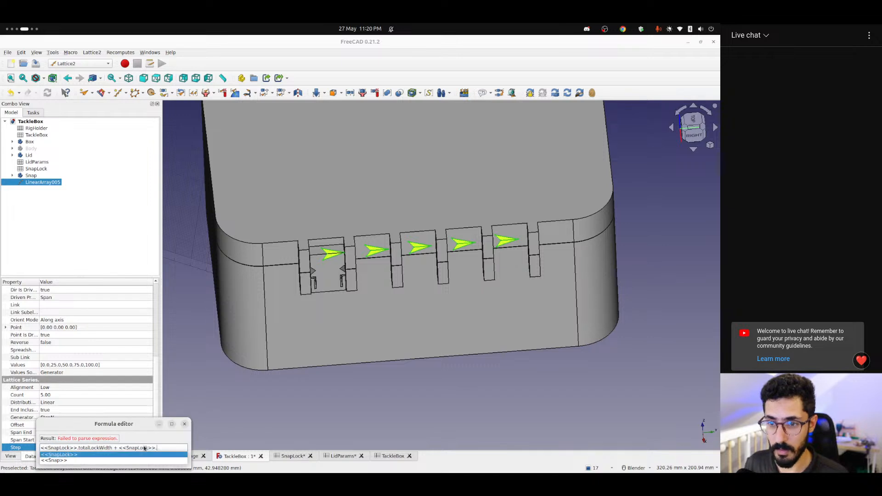
{"action": "type", "text": "spacingBetweenLocks"}
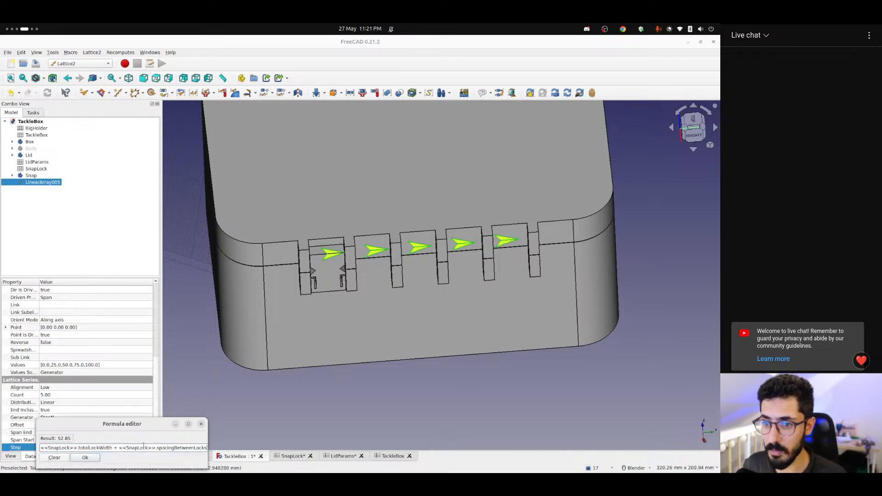
{"action": "left_click", "coordinate": [87, 457]}
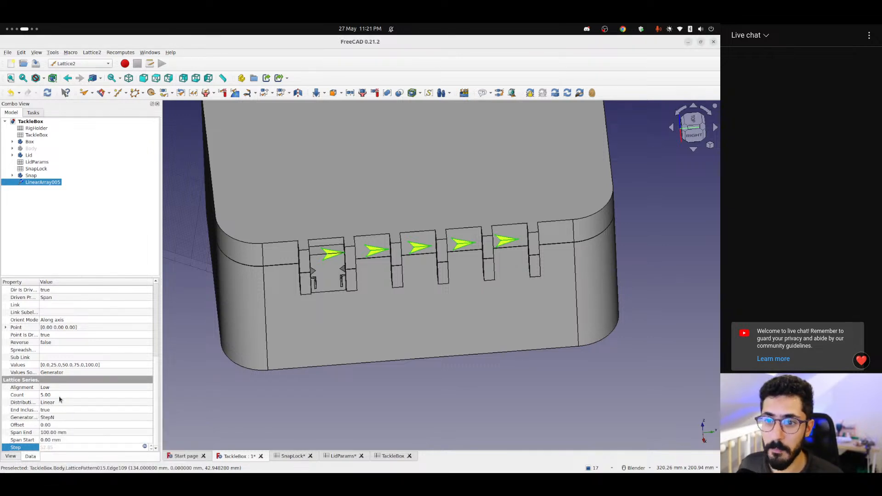
Set the linear array's count with the formula <<SnapLock>>.nbOfLocks and apply it
{"action": "left_click", "coordinate": [142, 393]}
{"action": "left_click", "coordinate": [146, 395]}
{"action": "type", "text": "<"}
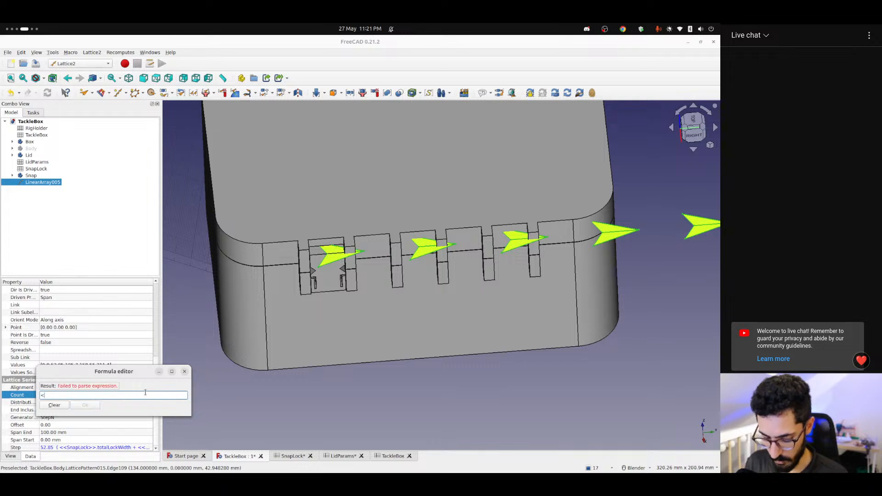
{"action": "type", "text": "<SnapLock>>.nbOfLocks"}
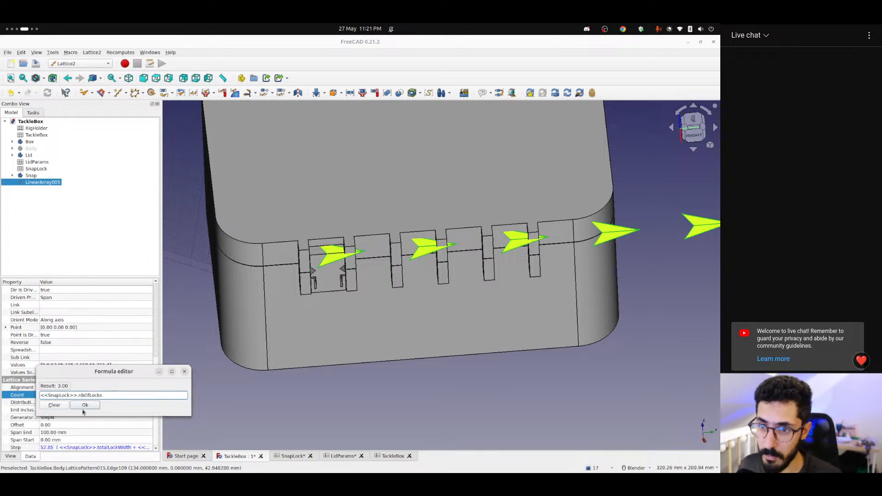
{"action": "left_click", "coordinate": [84, 406]}
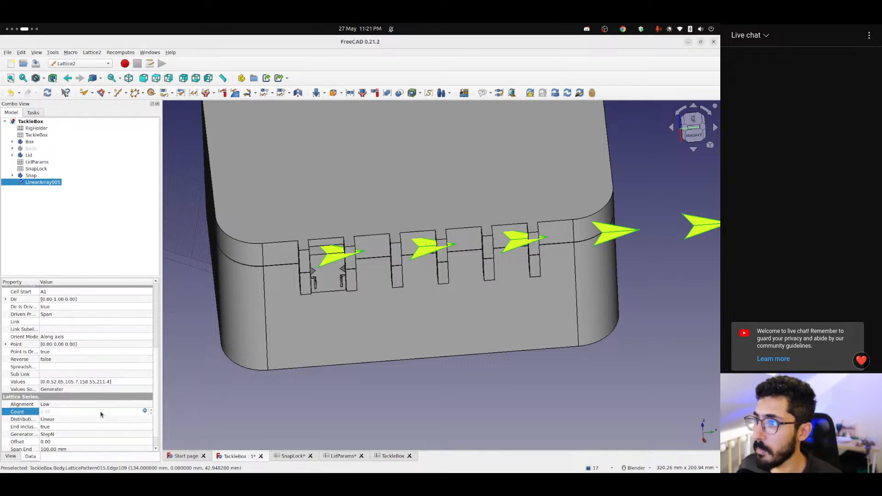
{"action": "left_click", "coordinate": [60, 367]}
Examine how the linear array's markers line up with the lock slots along the box's side
{"action": "scroll", "coordinate": [60, 368], "scroll_direction": "up", "scroll_amount": 5}
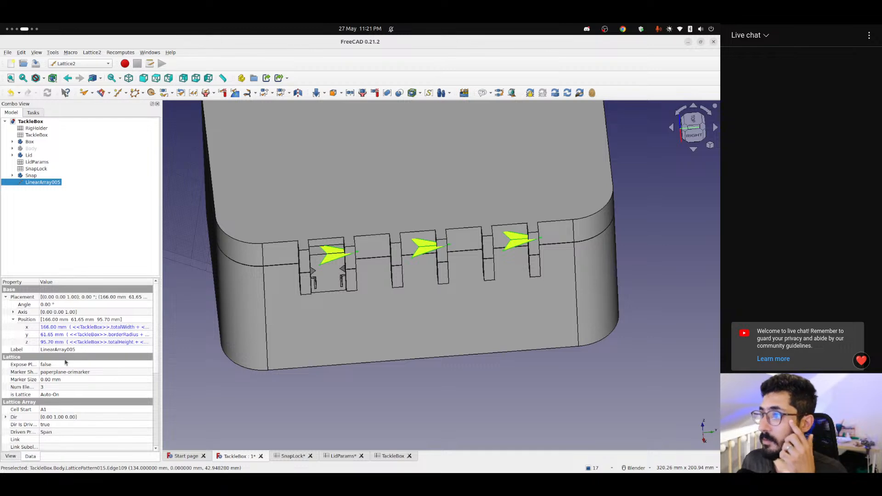
{"action": "middle_click_drag", "start_coordinate": [376, 263], "coordinate": [412, 244]}
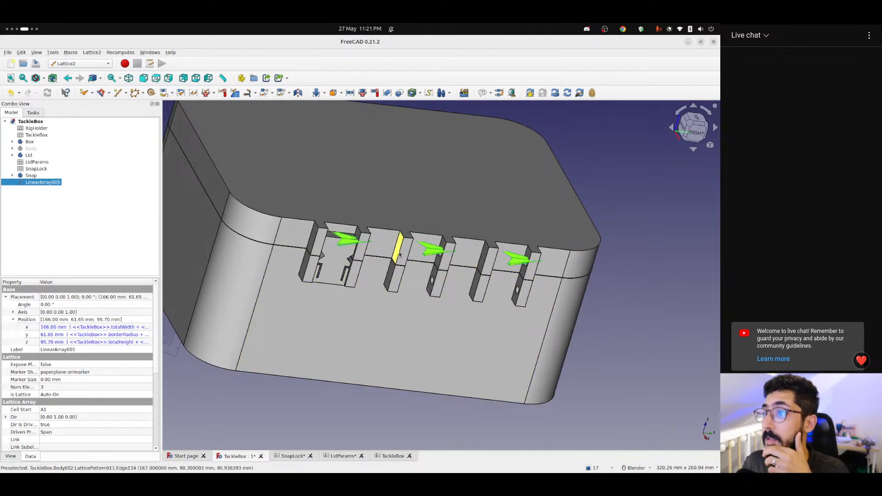
{"action": "scroll", "coordinate": [399, 250], "scroll_direction": "up", "scroll_amount": 1}
{"action": "left_click", "coordinate": [696, 133]}
{"action": "scroll", "coordinate": [384, 273], "scroll_direction": "down", "scroll_amount": 1}
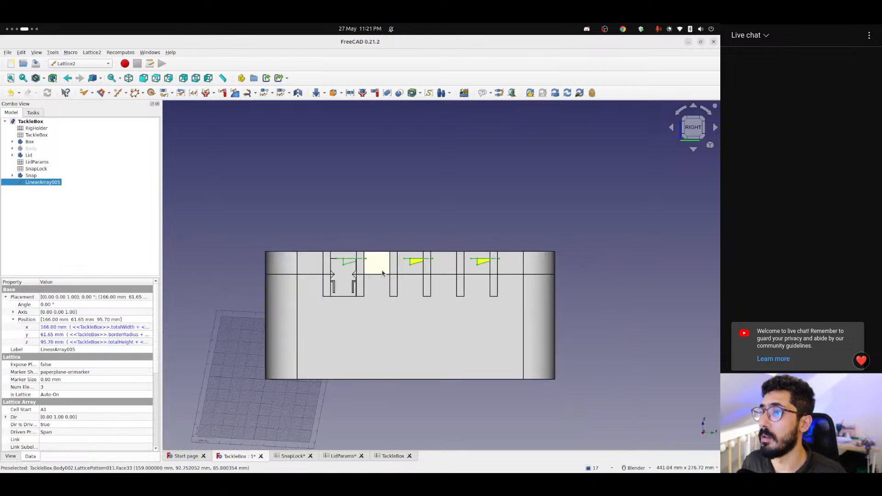
{"action": "scroll", "coordinate": [384, 274], "scroll_direction": "up", "scroll_amount": 3}
{"action": "middle_click_drag", "start_coordinate": [382, 276], "coordinate": [406, 305]}
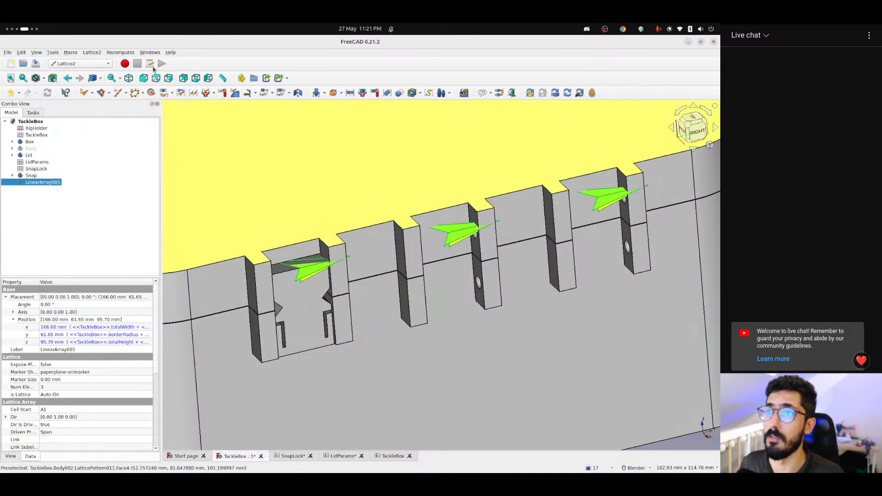
Try to populate the linear array with copies of the Snap body
{"action": "left_click", "coordinate": [40, 201]}
{"action": "left_click", "coordinate": [37, 176]}
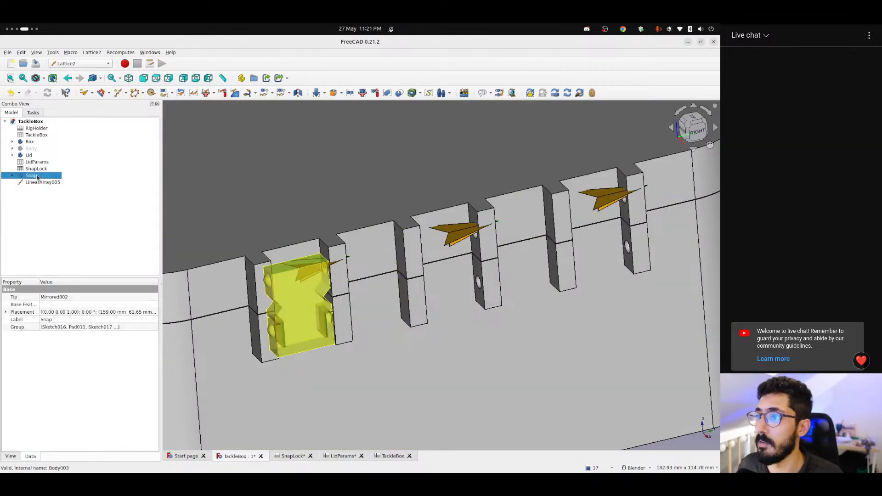
{"action": "left_click", "coordinate": [41, 182], "text": "ctrl"}
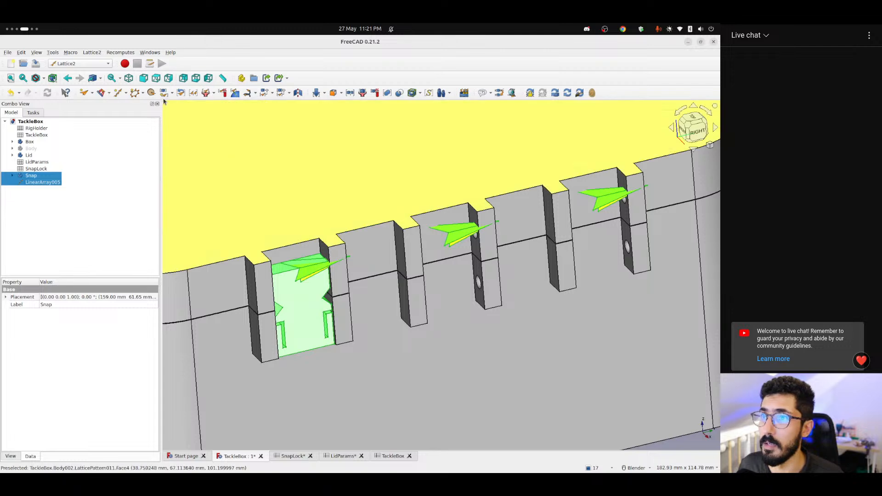
{"action": "left_click", "coordinate": [263, 93]}
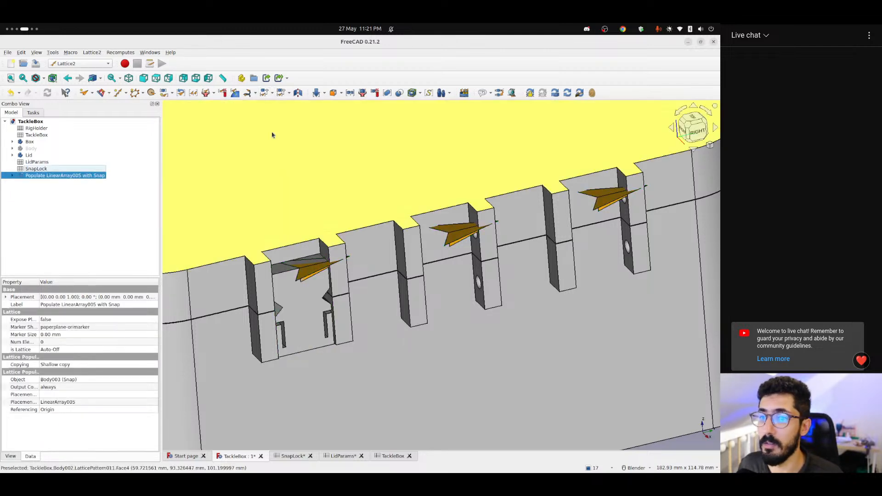
{"action": "scroll", "coordinate": [443, 207], "scroll_direction": "down", "scroll_amount": 10}
{"action": "scroll", "coordinate": [444, 207], "scroll_direction": "down", "scroll_amount": 2}
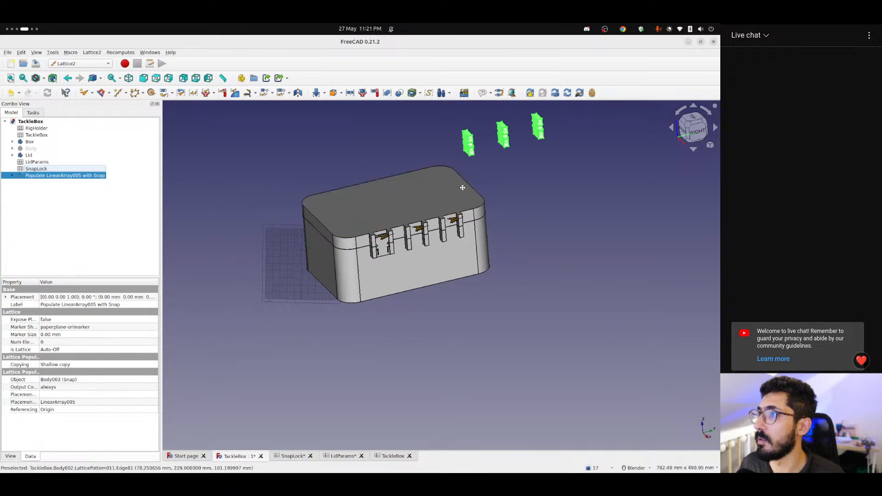
Examine the populated snap copies' position relative to the box, the array markers and the Lid's origin planes
{"action": "middle_click_drag", "start_coordinate": [462, 188], "coordinate": [401, 232], "text": "shift"}
{"action": "left_click", "coordinate": [462, 207]}
{"action": "middle_click_drag", "start_coordinate": [463, 207], "coordinate": [470, 179]}
{"action": "scroll", "coordinate": [414, 199], "scroll_direction": "up", "scroll_amount": 3}
{"action": "scroll", "coordinate": [415, 198], "scroll_direction": "up", "scroll_amount": 2}
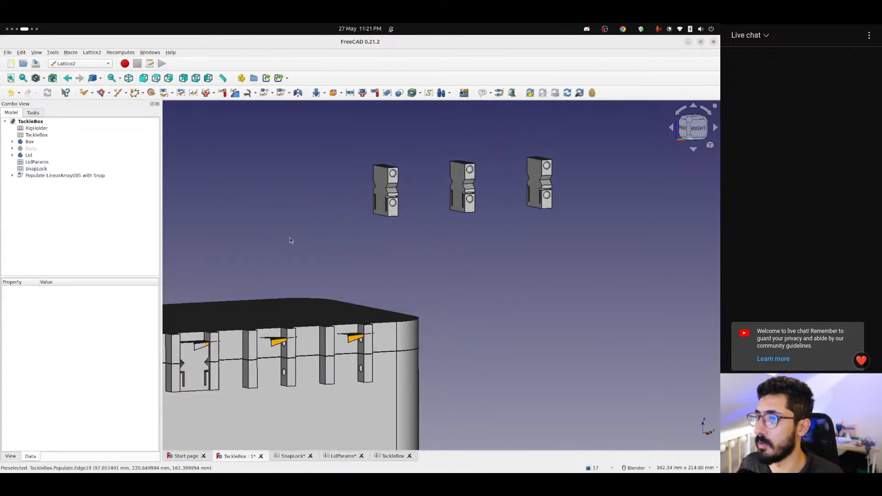
{"action": "middle_click_drag", "start_coordinate": [290, 238], "coordinate": [387, 200], "text": "shift"}
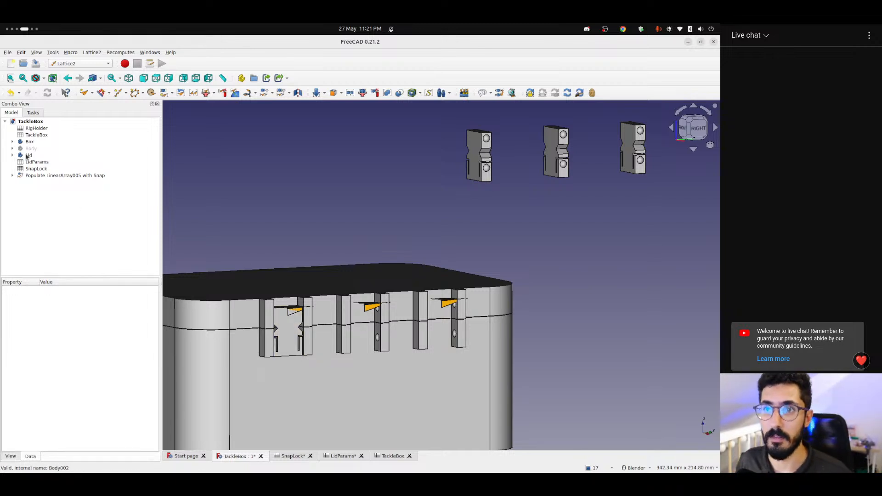
{"action": "left_click", "coordinate": [13, 155]}
{"action": "left_click", "coordinate": [43, 161]}
{"action": "scroll", "coordinate": [289, 347], "scroll_direction": "down", "scroll_amount": 5}
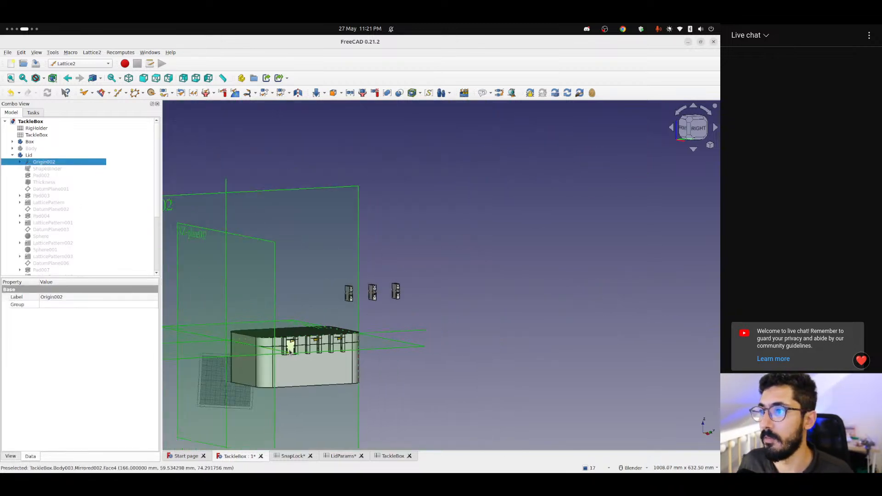
{"action": "middle_click_drag", "start_coordinate": [289, 346], "coordinate": [198, 353]}
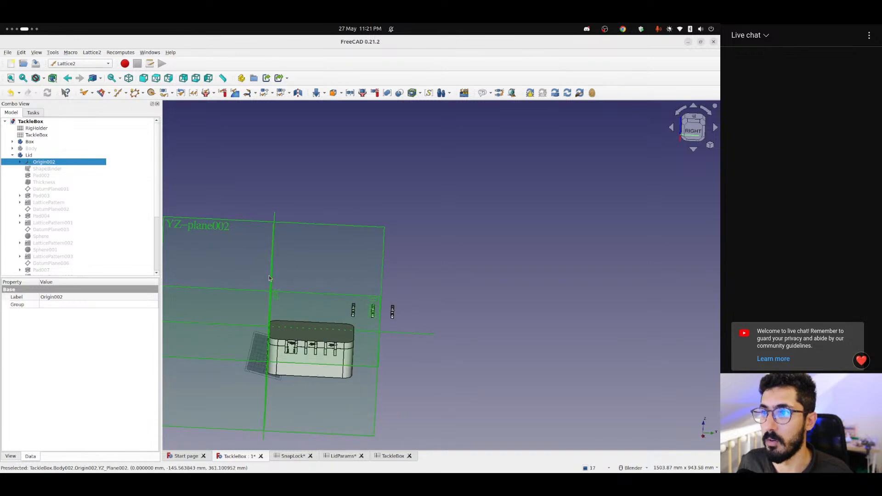
{"action": "left_click", "coordinate": [12, 155]}
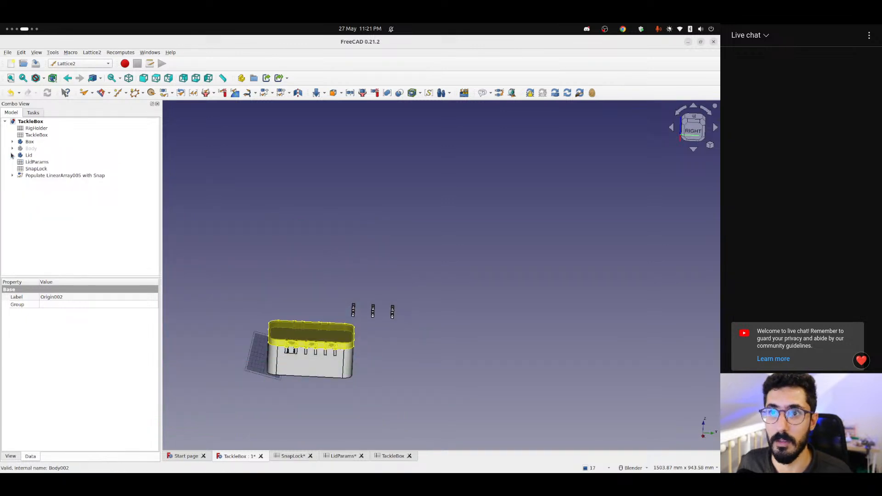
{"action": "left_click", "coordinate": [288, 401]}
{"action": "scroll", "coordinate": [307, 333], "scroll_direction": "up", "scroll_amount": 5}
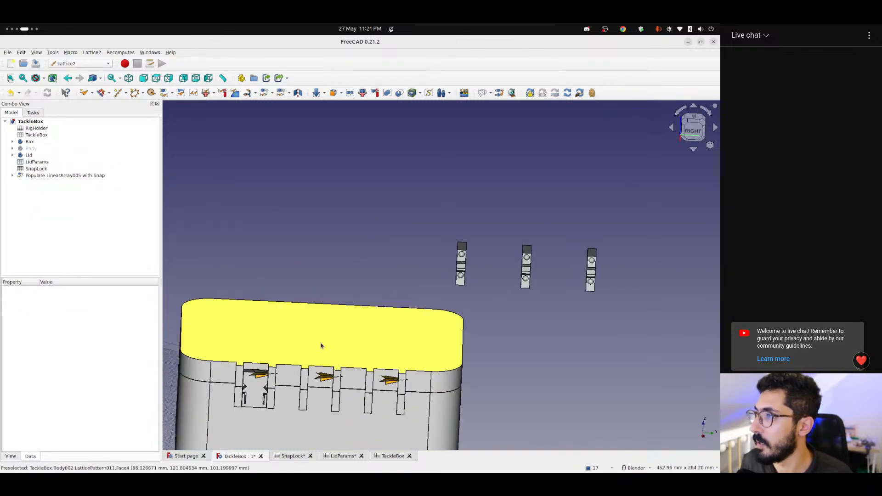
{"action": "middle_click_drag", "start_coordinate": [320, 347], "coordinate": [379, 298], "text": "shift"}
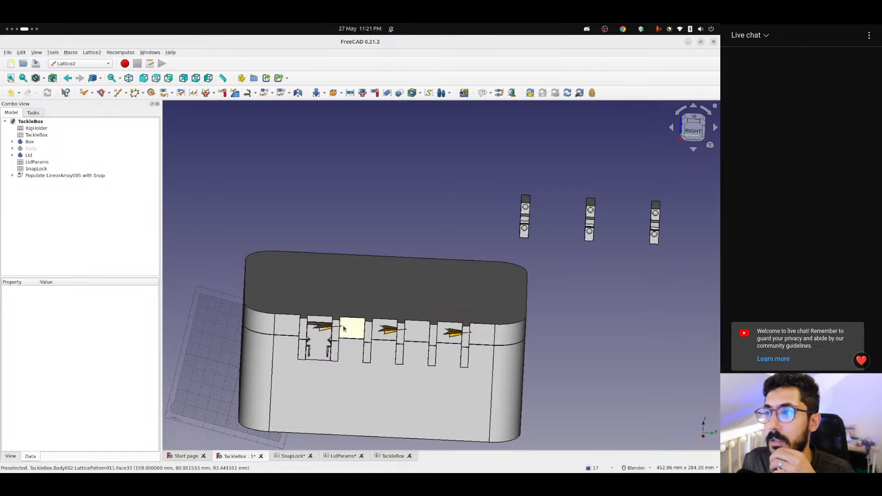
{"action": "middle_click_drag", "start_coordinate": [347, 330], "coordinate": [331, 347]}
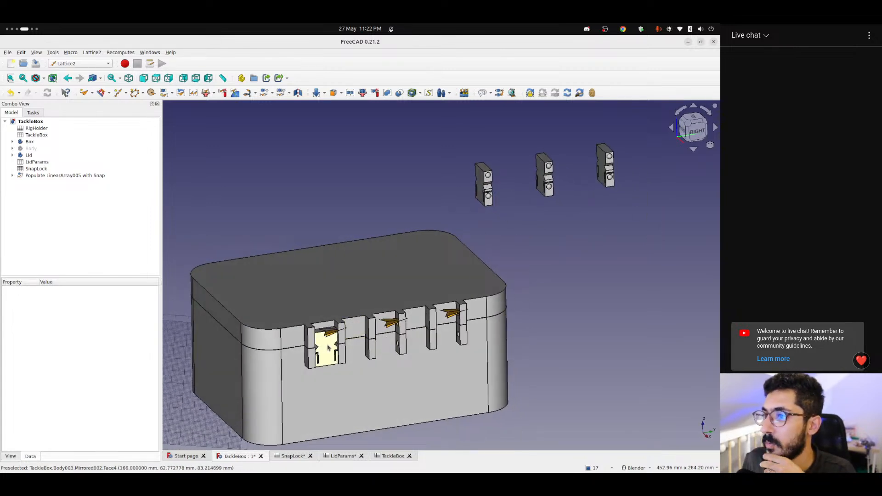
{"action": "scroll", "coordinate": [327, 347], "scroll_direction": "up", "scroll_amount": 2}
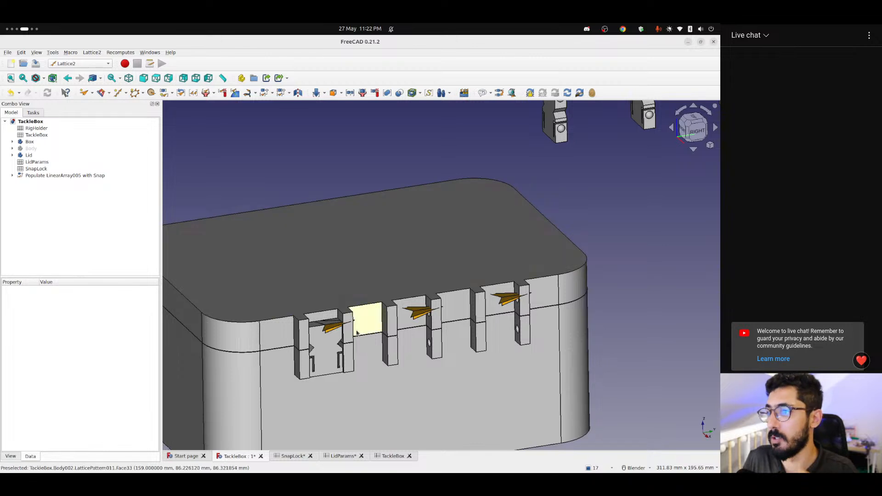
Delete the populate object that combines the linear array with the Snap body
{"action": "left_click", "coordinate": [65, 177]}
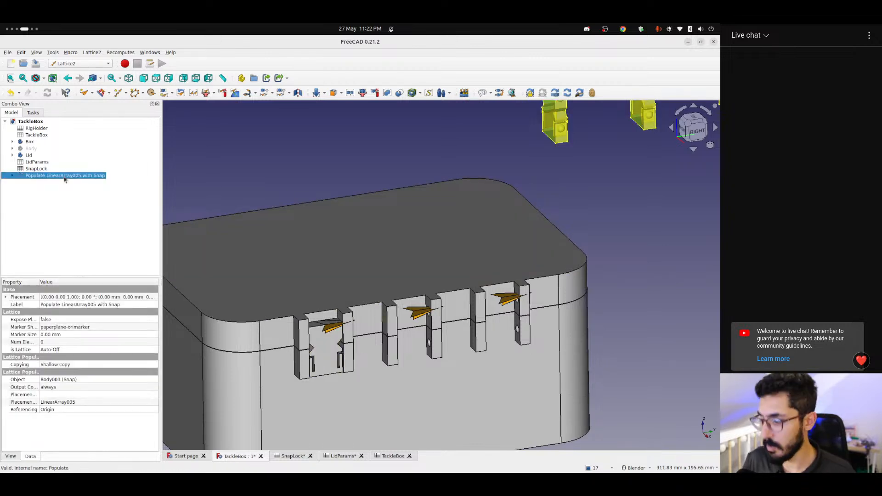
{"action": "key", "text": "Delete"}
{"action": "left_click", "coordinate": [30, 175]}
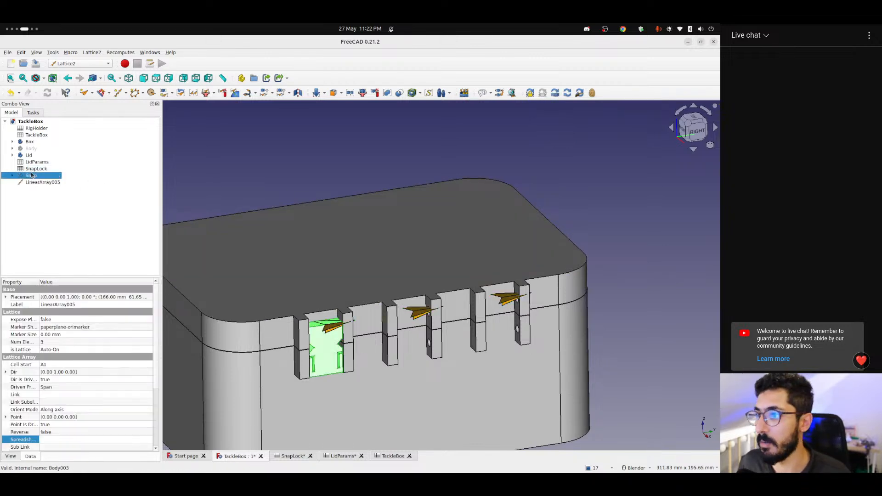
{"action": "left_click", "coordinate": [327, 179]}
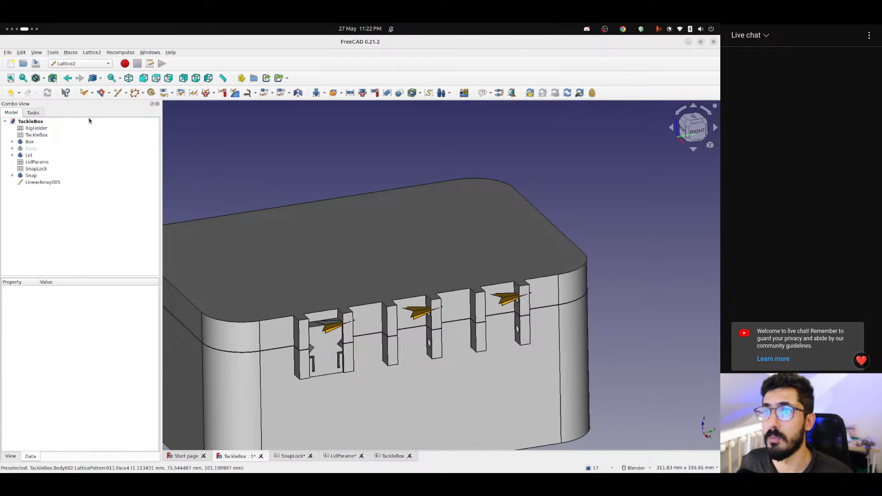
Start a Lattice2 attached placement on the Snap body's top face (Mirrored002:Face8) with the XY on plane mode
{"action": "left_click", "coordinate": [101, 93]}
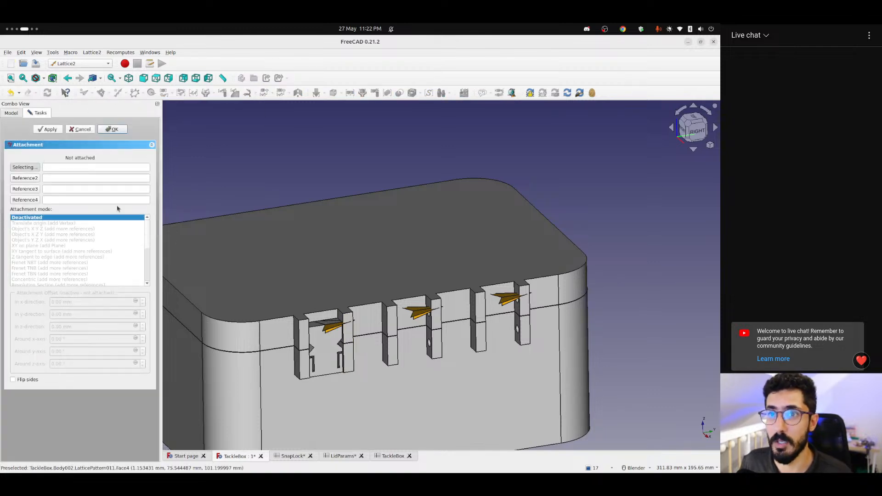
{"action": "scroll", "coordinate": [317, 327], "scroll_direction": "up", "scroll_amount": 5}
{"action": "left_click", "coordinate": [316, 327]}
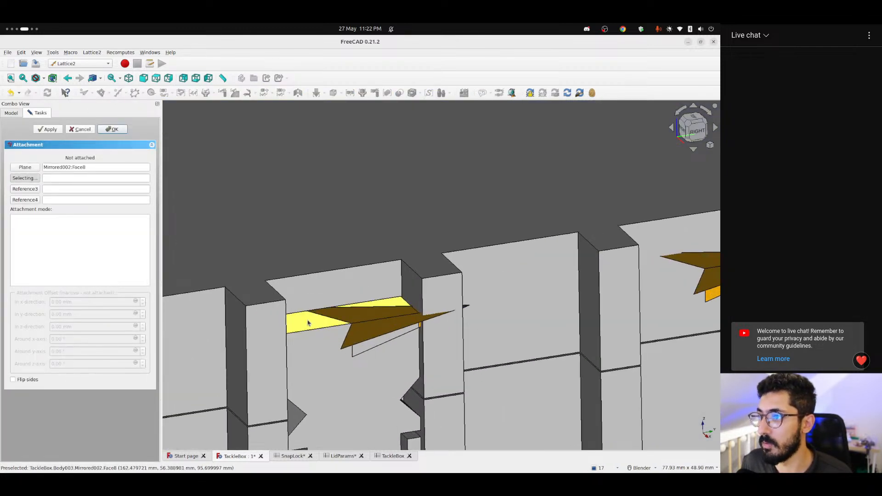
{"action": "middle_click_drag", "start_coordinate": [317, 327], "coordinate": [362, 369]}
{"action": "scroll", "coordinate": [325, 321], "scroll_direction": "down", "scroll_amount": 3}
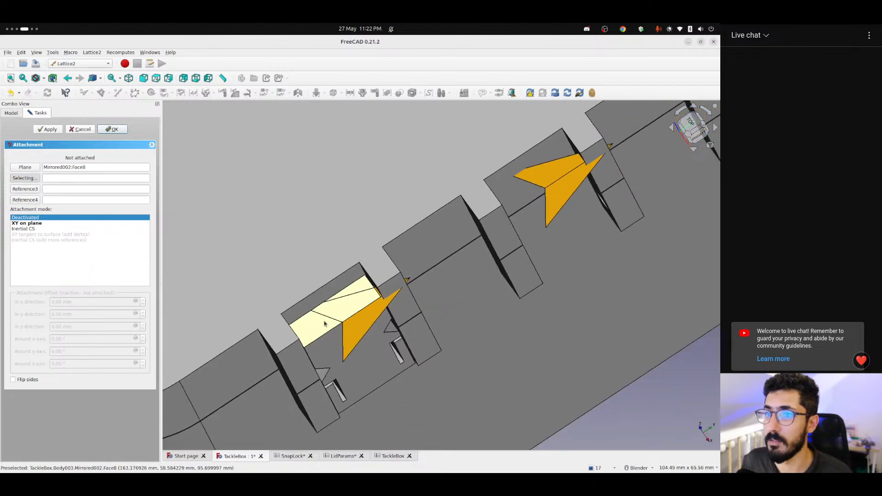
{"action": "left_click", "coordinate": [27, 224]}
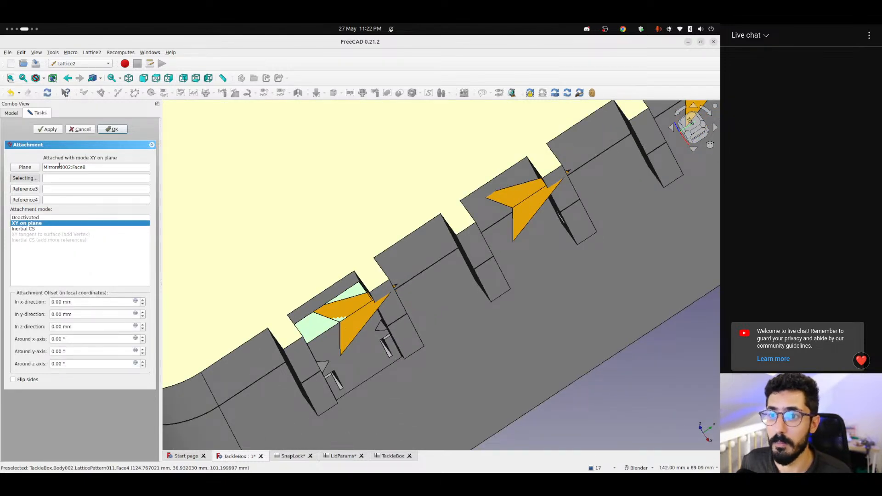
Hide the linear array while the placement's attachment stays open
{"action": "scroll", "coordinate": [317, 321], "scroll_direction": "down", "scroll_amount": 5}
{"action": "middle_click_drag", "start_coordinate": [335, 339], "coordinate": [358, 327]}
{"action": "left_click", "coordinate": [6, 113]}
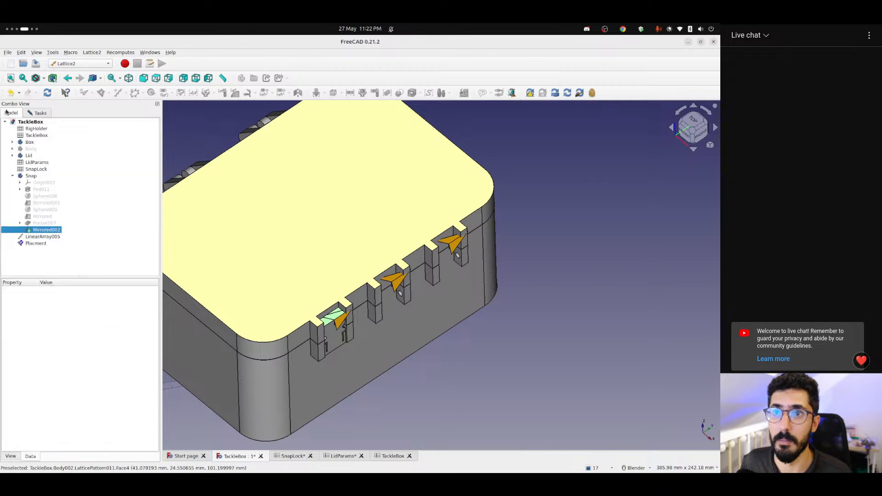
{"action": "left_click", "coordinate": [40, 237]}
{"action": "key", "text": "space"}
{"action": "scroll", "coordinate": [316, 322], "scroll_direction": "down", "scroll_amount": 2}
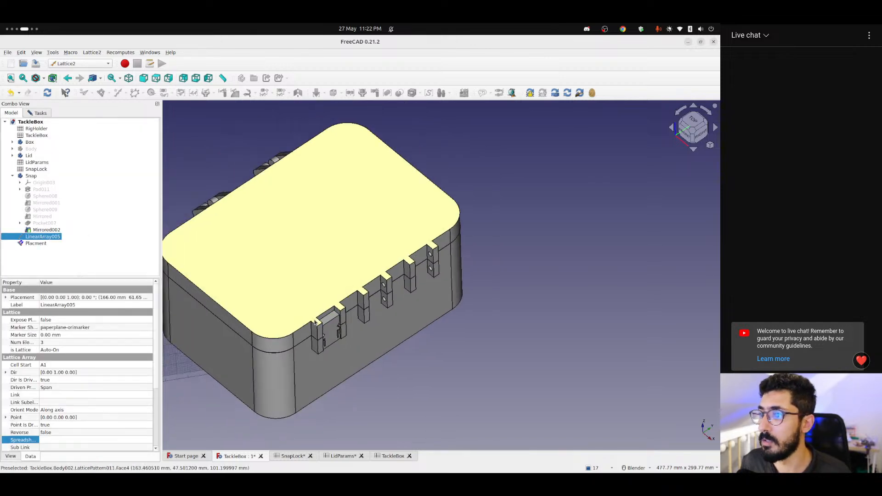
Hide the Lid body to expose the placement marker inside the box
{"action": "left_click", "coordinate": [35, 243]}
{"action": "left_click", "coordinate": [37, 114]}
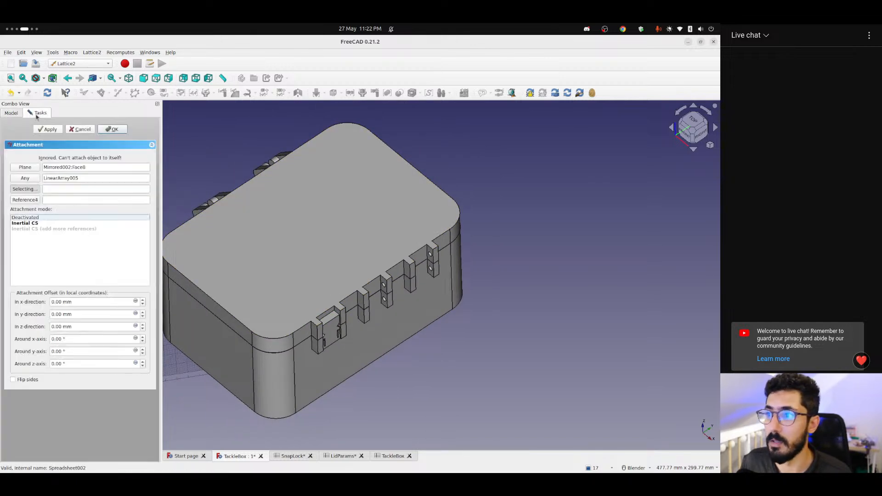
{"action": "middle_click_drag", "start_coordinate": [242, 291], "coordinate": [405, 311]}
{"action": "left_click", "coordinate": [12, 114]}
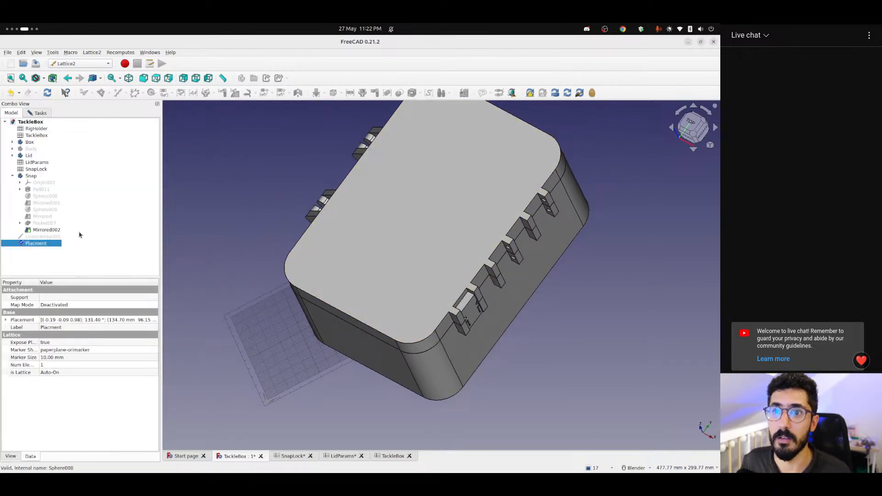
{"action": "left_click", "coordinate": [28, 155]}
{"action": "key", "text": "space"}
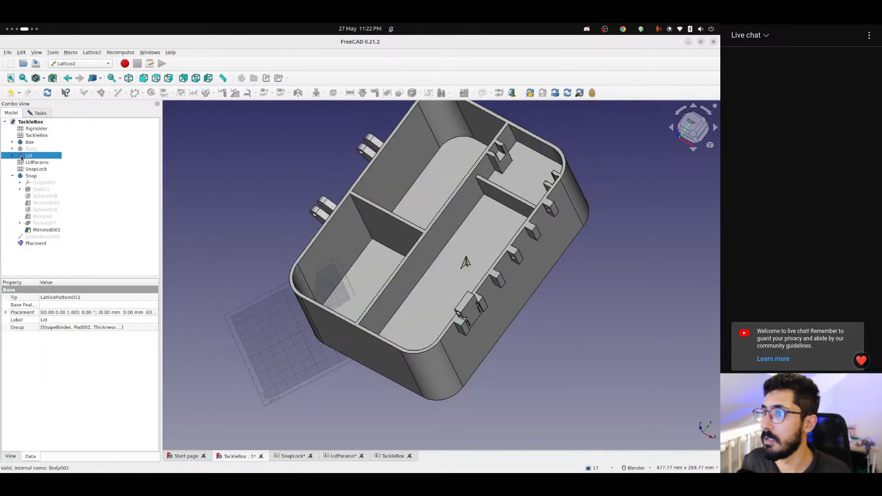
{"action": "left_click", "coordinate": [511, 277]}
{"action": "mouse_move", "coordinate": [489, 268]}
{"action": "middle_mouse_down"}
{"action": "mouse_move", "coordinate": [482, 285]}
{"action": "mouse_move", "coordinate": [492, 267]}
{"action": "middle_mouse_up"}
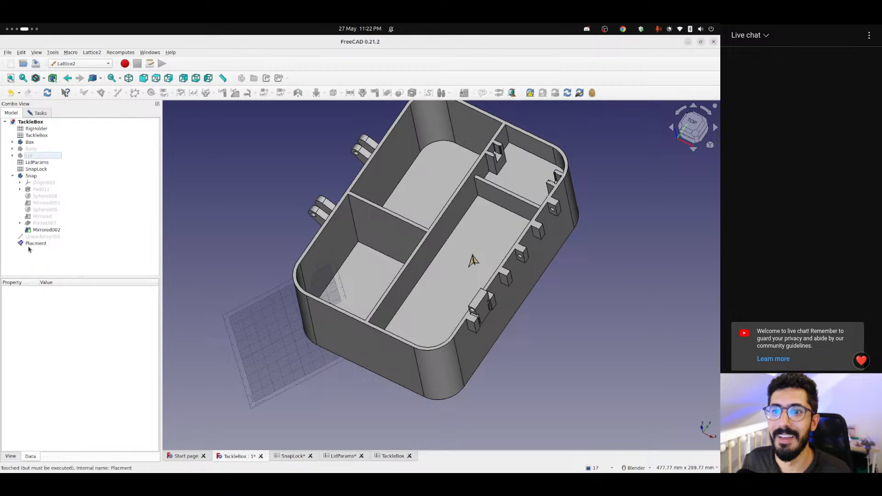
Clear the LinearArray005 and Body002 references from the placement's attachment, keeping only Mirrored002:Face8
{"action": "left_click", "coordinate": [39, 113]}
{"action": "middle_click_drag", "start_coordinate": [409, 272], "coordinate": [330, 278]}
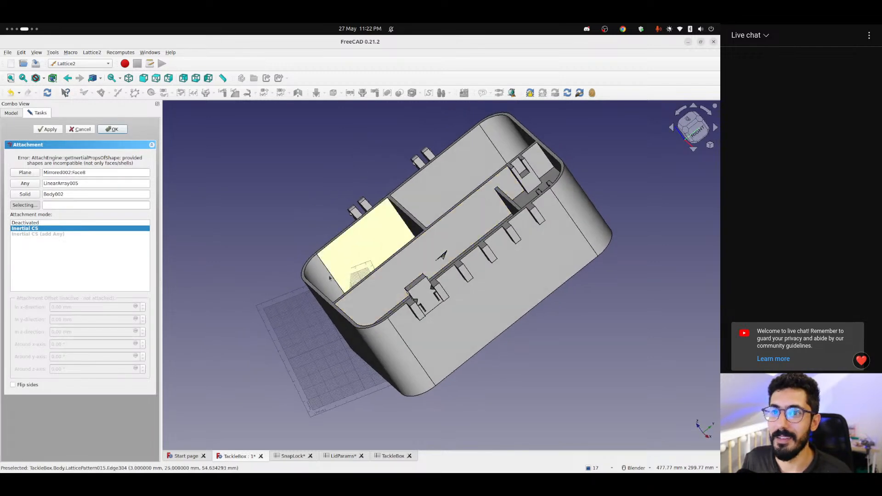
{"action": "scroll", "coordinate": [373, 267], "scroll_direction": "up", "scroll_amount": 5}
{"action": "middle_click_drag", "start_coordinate": [429, 309], "coordinate": [395, 262], "text": "shift"}
{"action": "left_click", "coordinate": [81, 183]}
{"action": "left_click_drag", "start_coordinate": [81, 183], "coordinate": [43, 194]}
{"action": "key", "text": "BackSpace"}
{"action": "key", "text": "BackSpace"}
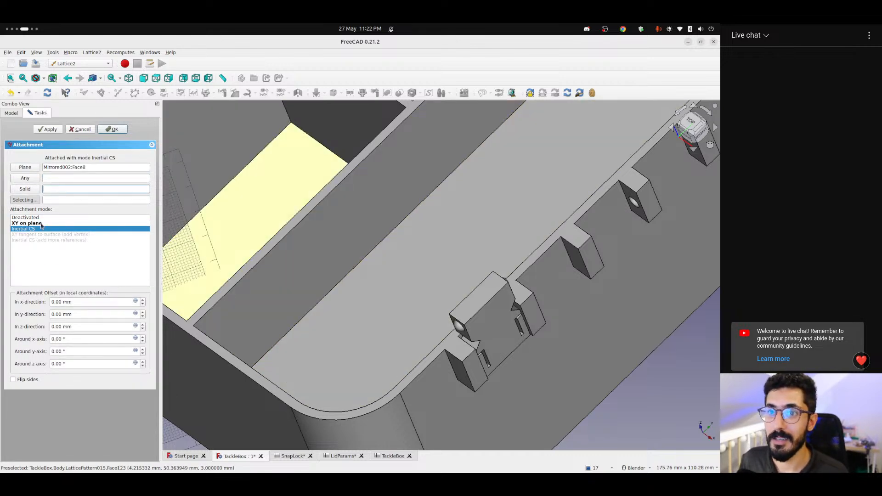
Try the XY on plane and Inertial CS modes for the Mirrored002:Face8 placement and cancel the attachment
{"action": "left_click", "coordinate": [51, 273]}
{"action": "left_click", "coordinate": [72, 167]}
{"action": "scroll", "coordinate": [534, 313], "scroll_direction": "down", "scroll_amount": 4}
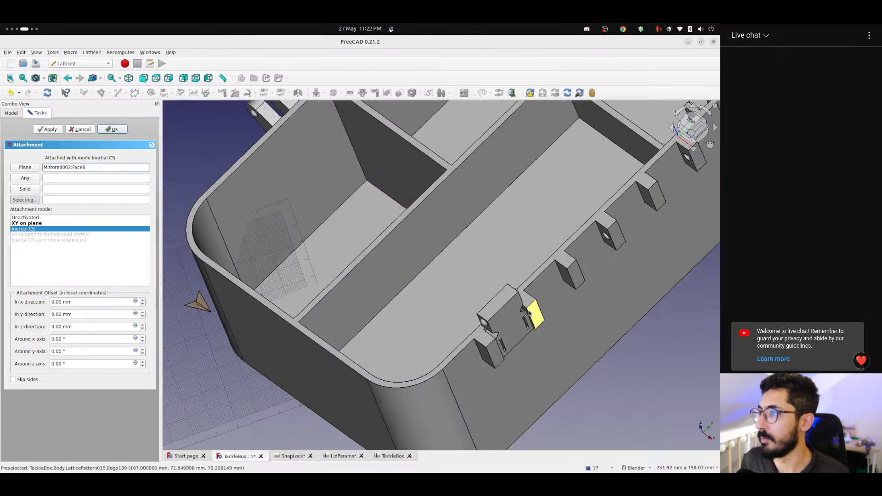
{"action": "middle_click_drag", "start_coordinate": [500, 308], "coordinate": [239, 325]}
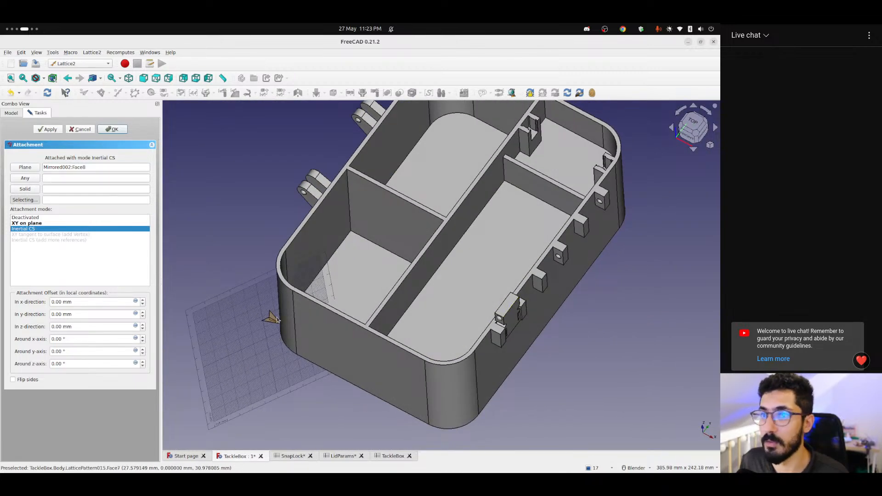
{"action": "left_click", "coordinate": [35, 224]}
{"action": "left_click", "coordinate": [37, 228]}
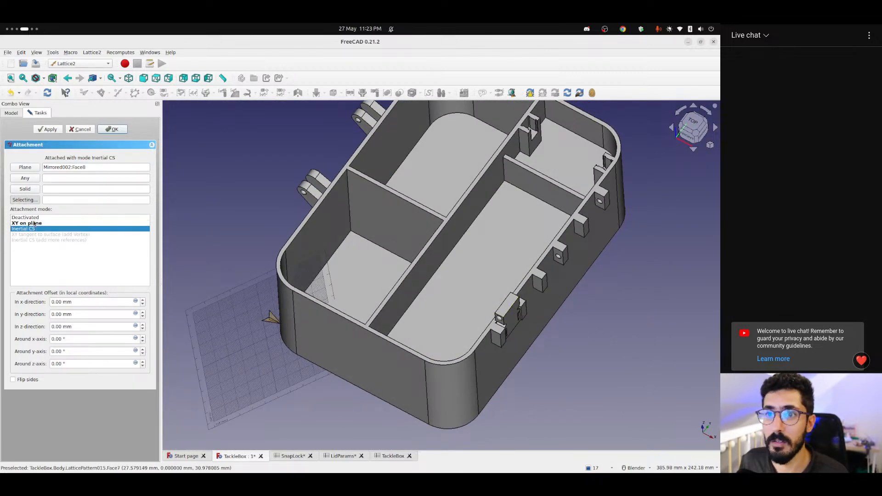
{"action": "left_click", "coordinate": [33, 219]}
{"action": "left_click", "coordinate": [35, 229]}
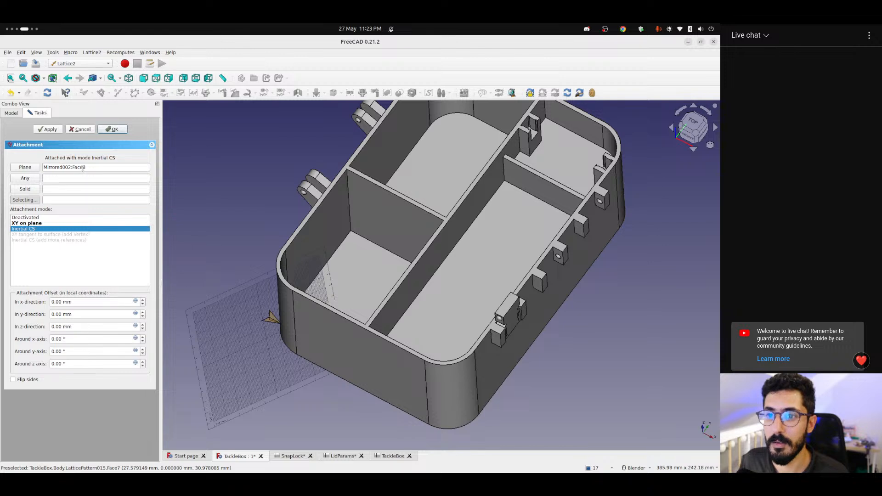
{"action": "left_click", "coordinate": [25, 167]}
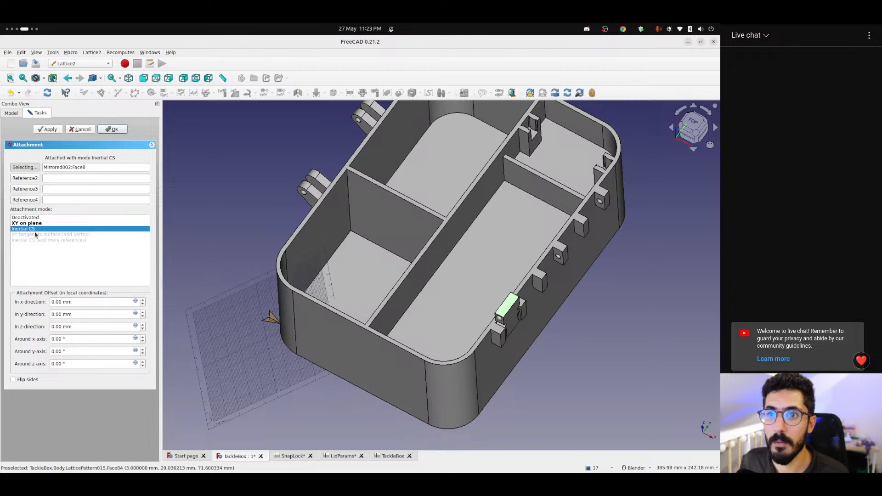
{"action": "left_click", "coordinate": [78, 129]}
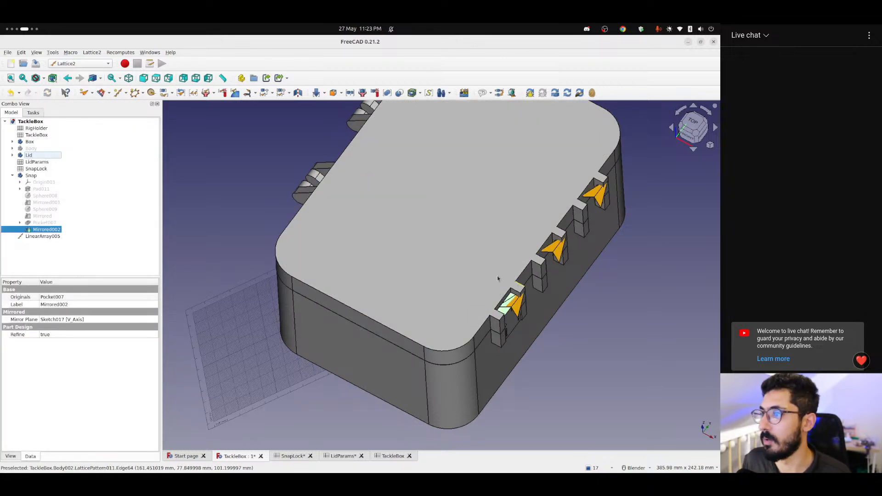
Create a custom Lattice2 single placement and widen the side panel enough to show all its placement settings
{"action": "left_click", "coordinate": [614, 358]}
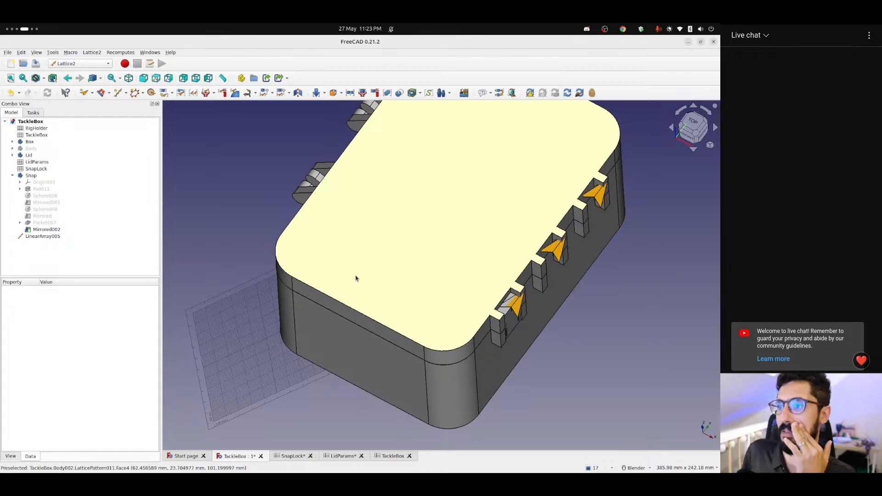
{"action": "middle_click_drag", "start_coordinate": [449, 307], "coordinate": [437, 285]}
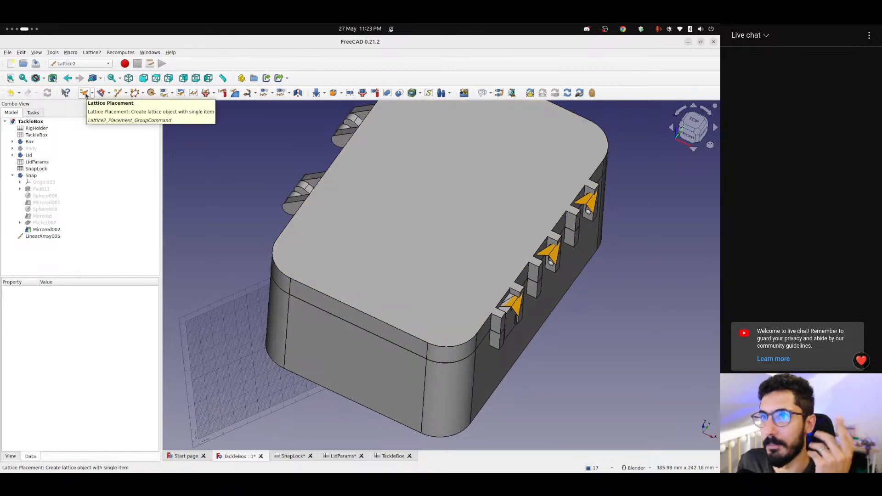
{"action": "left_click", "coordinate": [93, 94]}
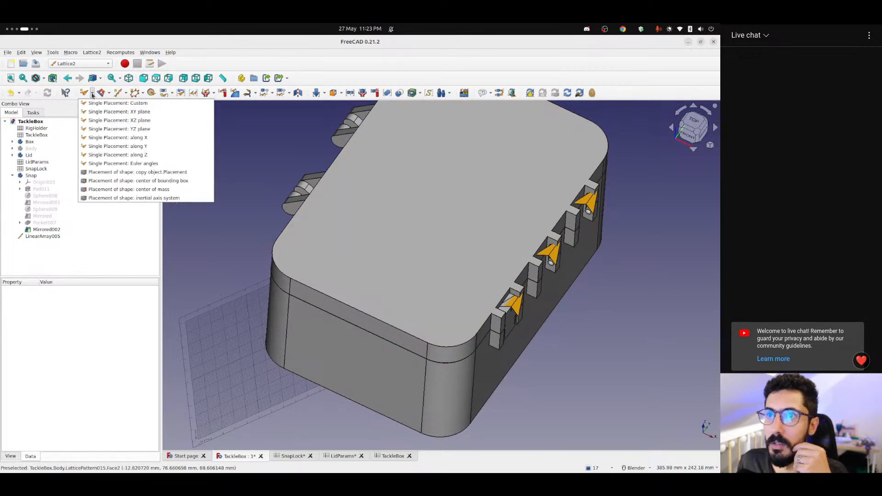
{"action": "left_click", "coordinate": [92, 94]}
{"action": "left_click", "coordinate": [85, 93]}
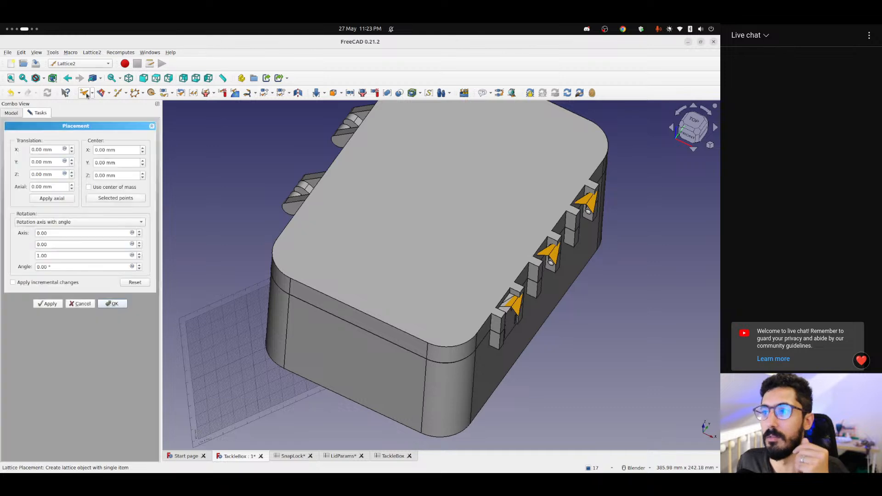
{"action": "scroll", "coordinate": [321, 278], "scroll_direction": "down", "scroll_amount": 3}
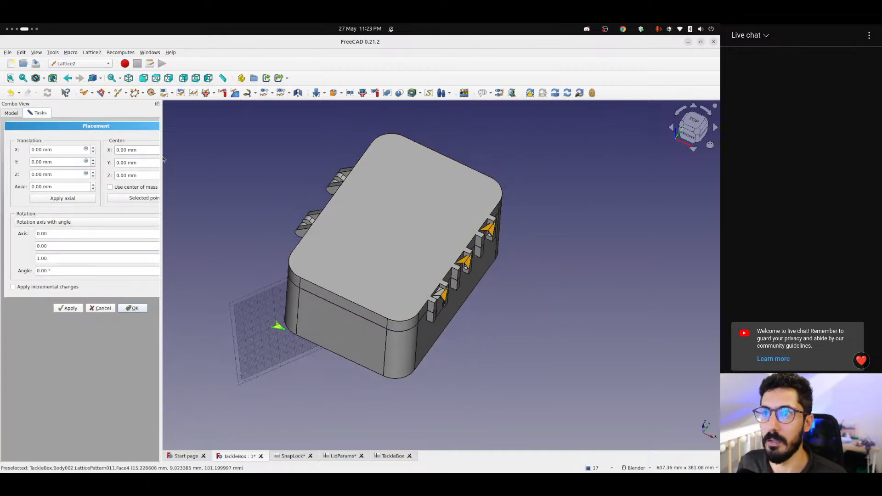
{"action": "left_click_drag", "start_coordinate": [161, 156], "coordinate": [209, 160]}
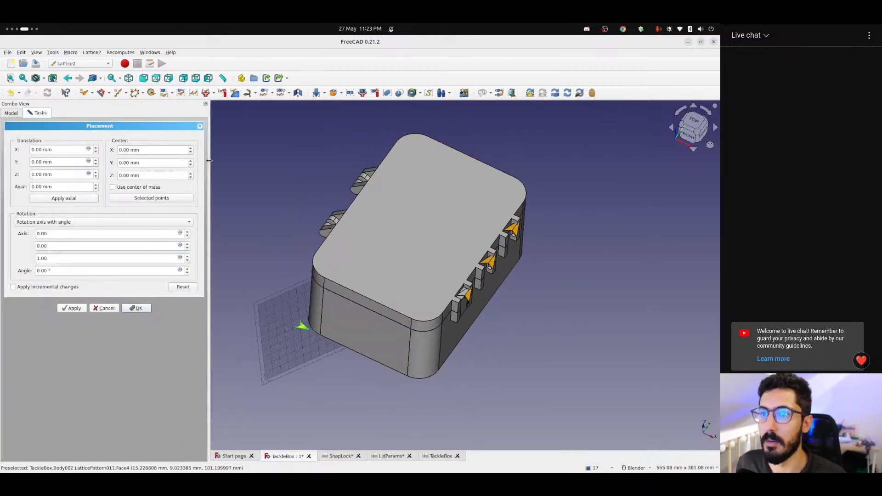
Set the custom placement's rotation to 90° about the Z axis (0, 0, 1)
{"action": "left_click", "coordinate": [60, 152]}
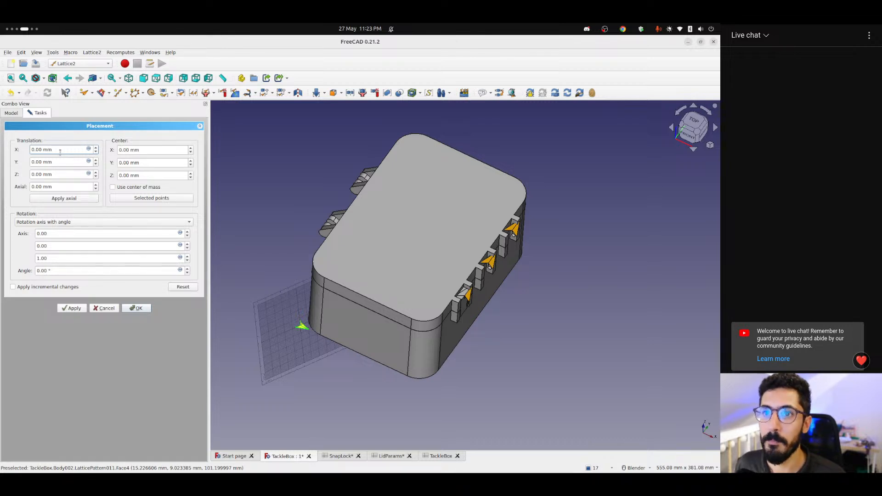
{"action": "double_click", "coordinate": [39, 246]}
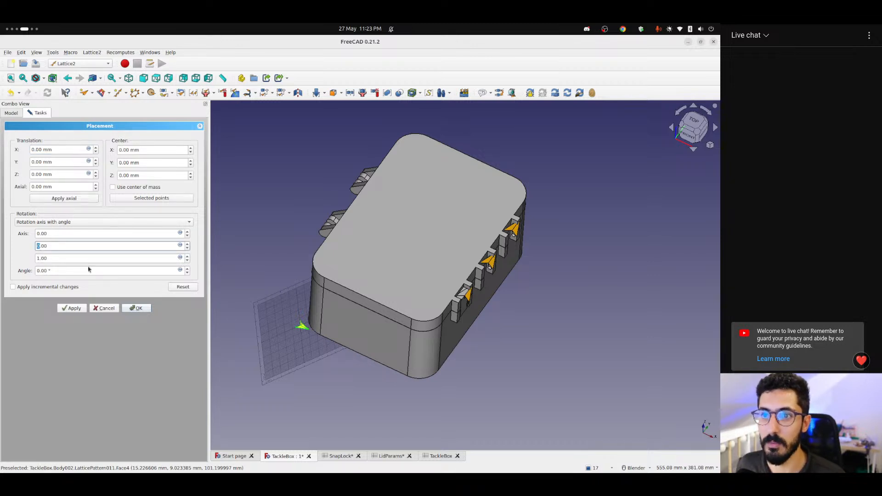
{"action": "type", "text": "1"}
{"action": "key", "text": "Tab"}
{"action": "type", "text": "0"}
{"action": "key", "text": "shift+Tab"}
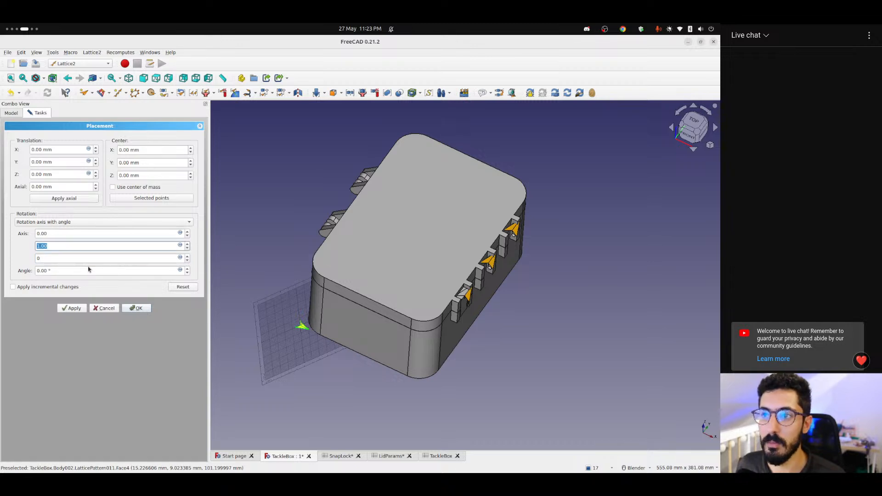
{"action": "type", "text": "0"}
{"action": "key", "text": "Tab"}
{"action": "type", "text": "1"}
{"action": "key", "text": "Tab"}
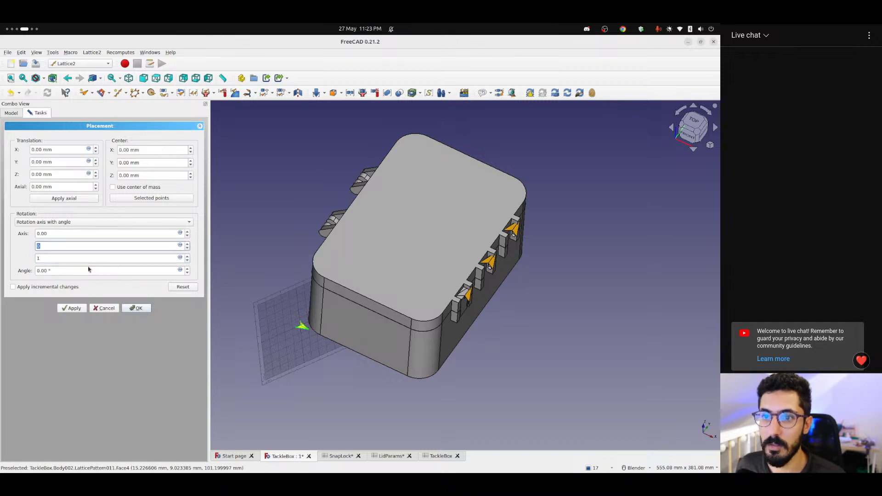
{"action": "key", "text": "Tab"}
{"action": "scroll", "coordinate": [89, 270], "scroll_direction": "up", "scroll_amount": 20}
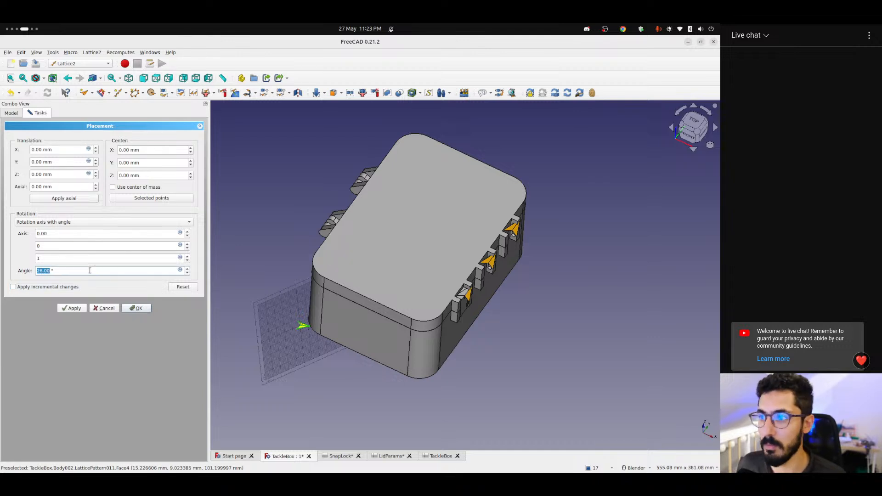
{"action": "type", "text": "90"}
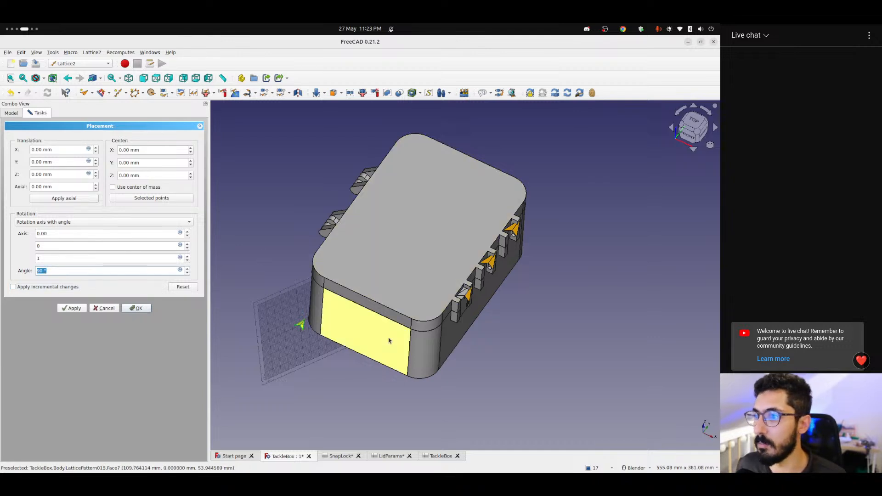
Raise the custom placement's X translation to 14 mm to test which way its marker moves
{"action": "scroll", "coordinate": [300, 359], "scroll_direction": "up", "scroll_amount": 5}
{"action": "scroll", "coordinate": [481, 288], "scroll_direction": "down", "scroll_amount": 3}
{"action": "key", "text": "2"}
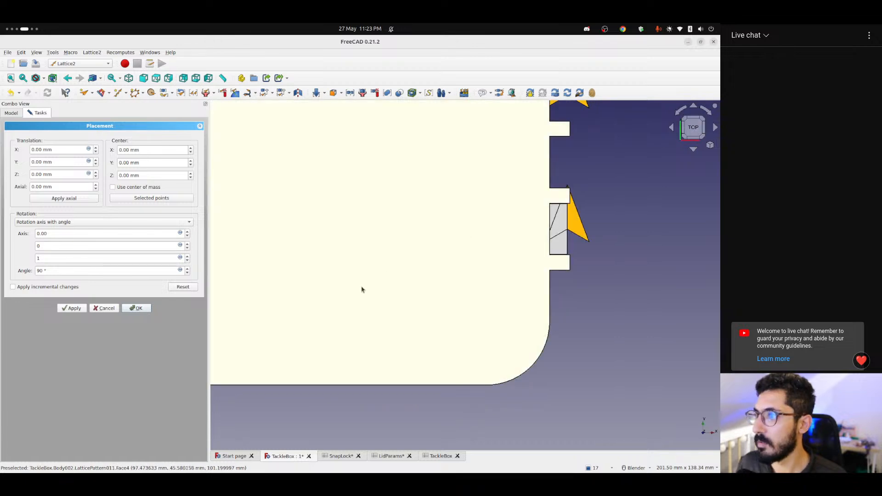
{"action": "scroll", "coordinate": [354, 292], "scroll_direction": "down", "scroll_amount": 3}
{"action": "middle_click_drag", "start_coordinate": [354, 292], "coordinate": [305, 299], "text": "shift"}
{"action": "scroll", "coordinate": [274, 318], "scroll_direction": "up", "scroll_amount": 4}
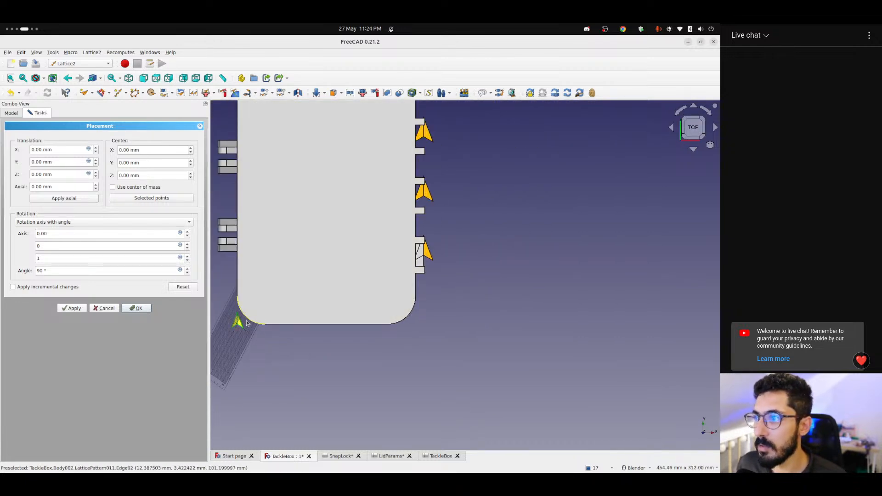
{"action": "left_click", "coordinate": [59, 159]}
{"action": "key", "text": "shift+Tab"}
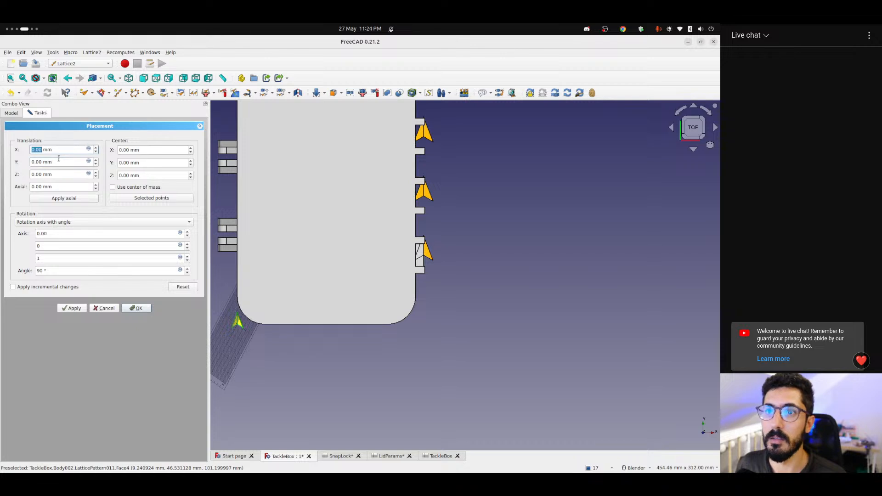
{"action": "key", "text": "Up"}
{"action": "key", "text": "Up"}
{"action": "key", "text": "Up"}
{"action": "key", "text": "Up"}
{"action": "key", "text": "Up"}
{"action": "key", "text": "Up"}
{"action": "key", "text": "Up"}
{"action": "key", "text": "Up"}
{"action": "key", "text": "Up"}
{"action": "key", "text": "Up"}
{"action": "key", "text": "Up"}
{"action": "key", "text": "Up"}
{"action": "key", "text": "Up"}
{"action": "key", "text": "Up"}
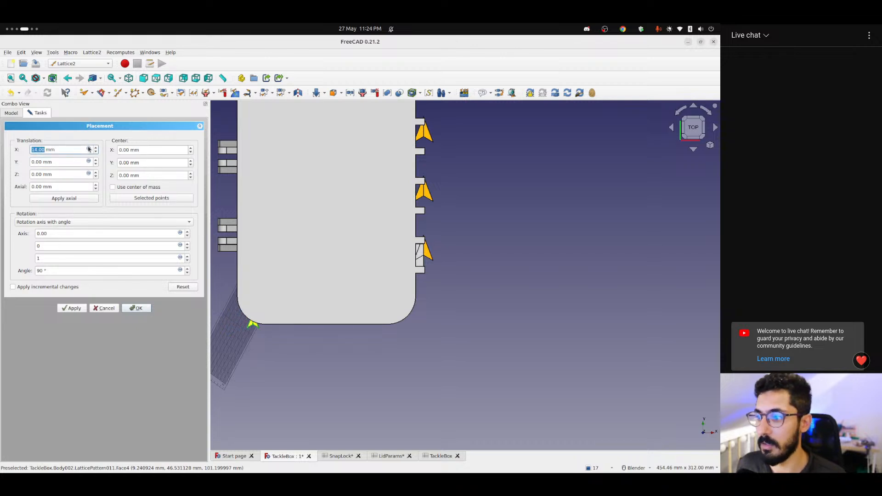
Drive the custom placement's X translation with a formula adding <<TackleBox>>.totalWidth and the <<SnapLock>> thickness
{"action": "left_click", "coordinate": [88, 149]}
{"action": "type", "text": "<<sna"}
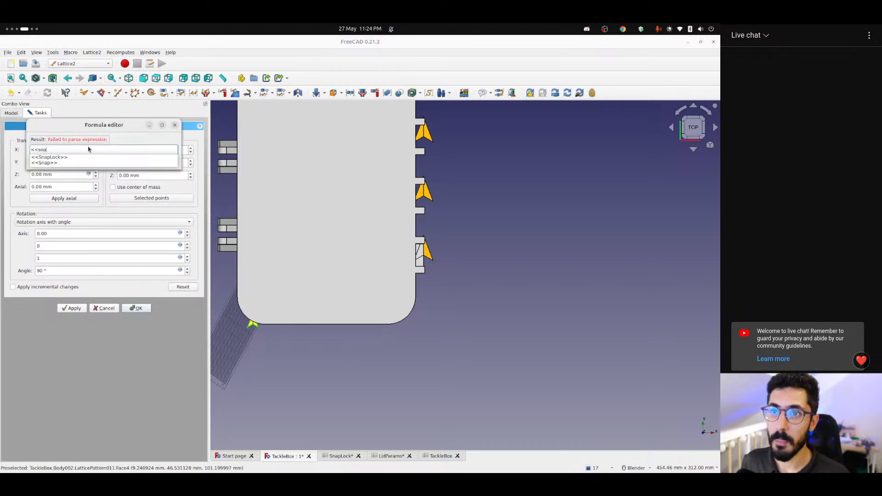
{"action": "key", "text": "Down"}
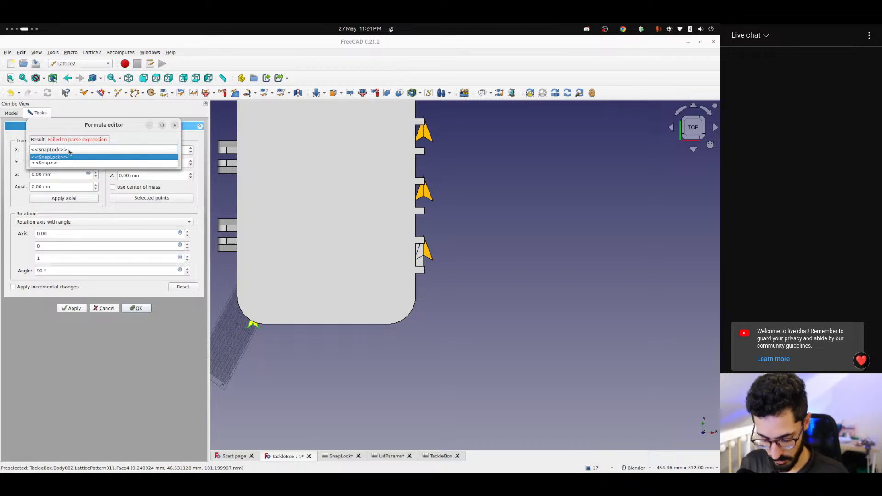
{"action": "key", "text": "ctrl+shift+Left"}
{"action": "key", "text": "ctrl+shift+Left"}
{"action": "type", "text": "Tack"}
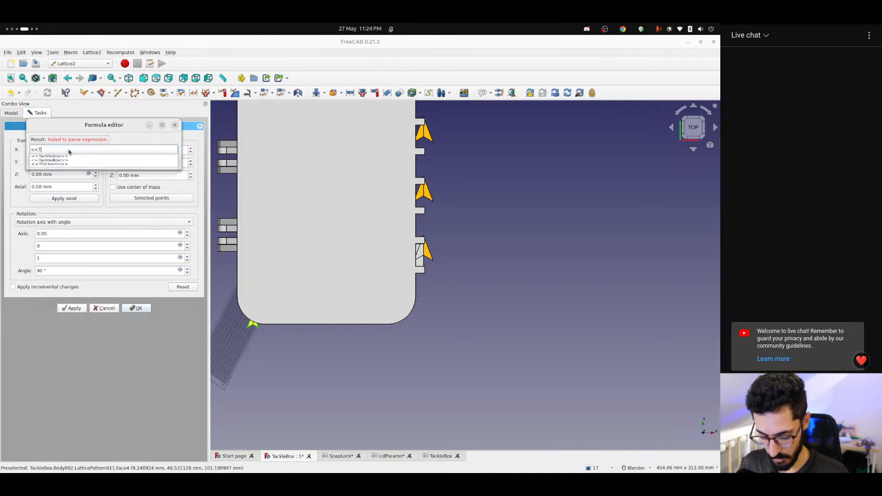
{"action": "key", "text": "Down"}
{"action": "type", "text": "t"}
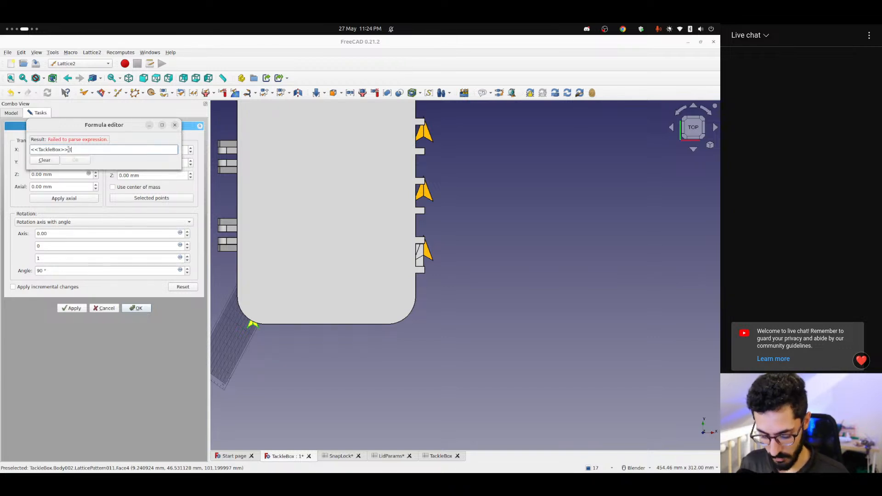
{"action": "type", "text": "otalWidth"}
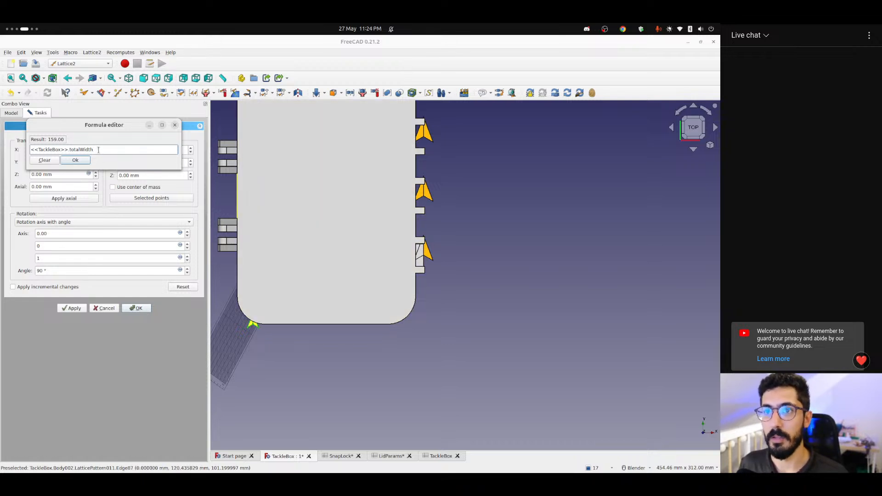
{"action": "type", "text": "+ <<SnapLock>>."}
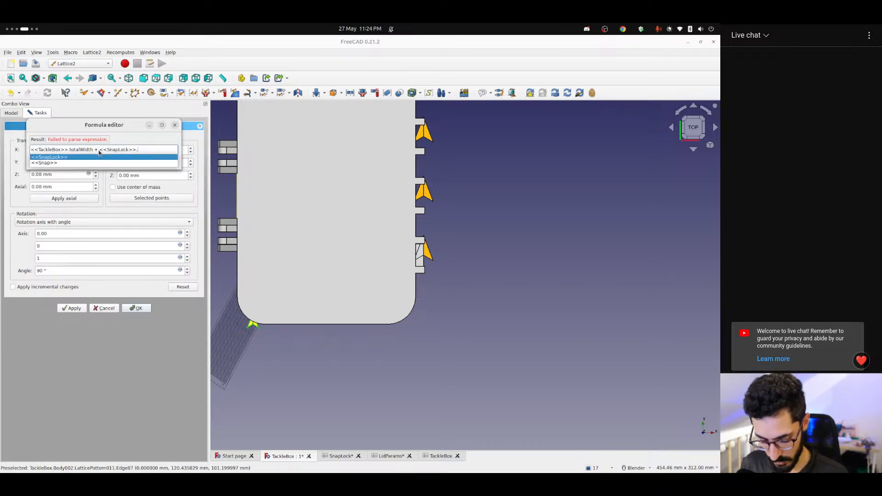
{"action": "type", "text": "thickness"}
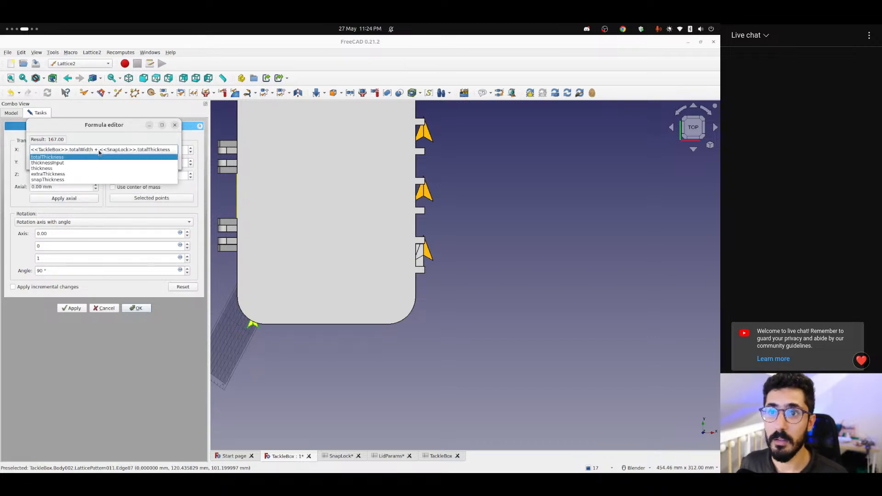
{"action": "key", "text": "Return"}
{"action": "key", "text": "Return"}
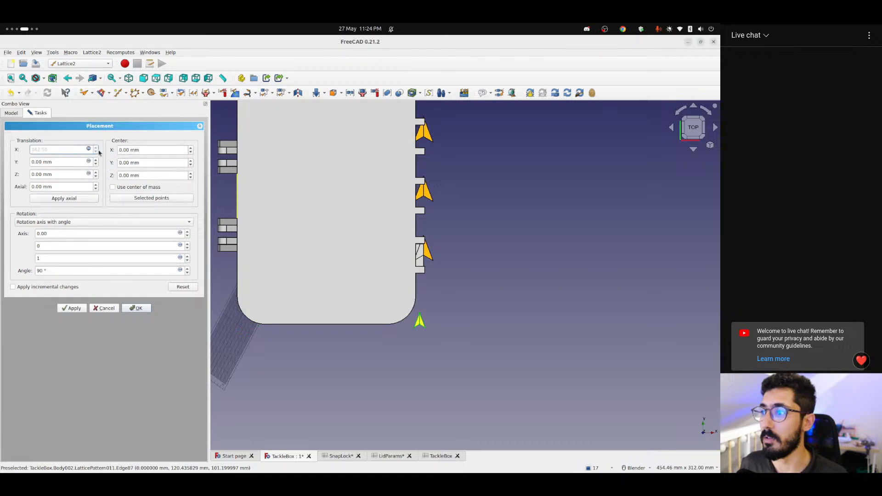
{"action": "left_click", "coordinate": [53, 161]}
{"action": "left_click", "coordinate": [89, 163]}
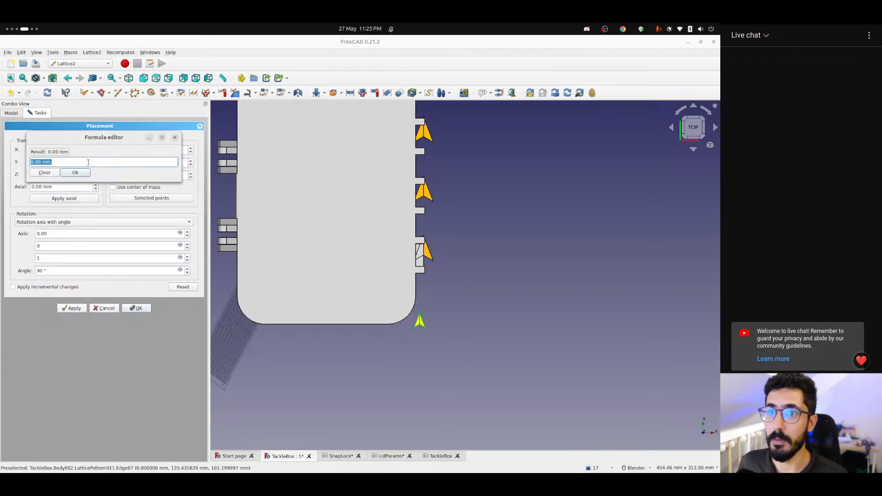
{"action": "type", "text": "<<"}
{"action": "key", "text": "Escape"}
{"action": "key", "text": "Escape"}
{"action": "key", "text": "Escape"}
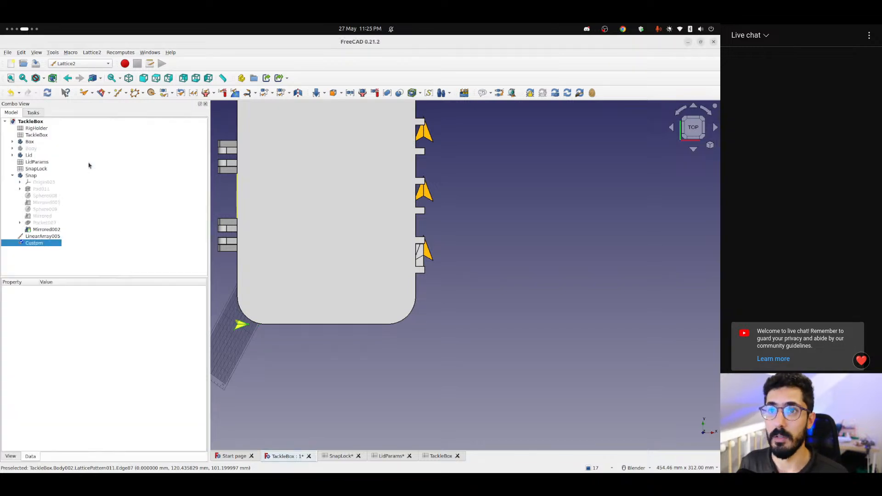
{"action": "double_click", "coordinate": [35, 243]}
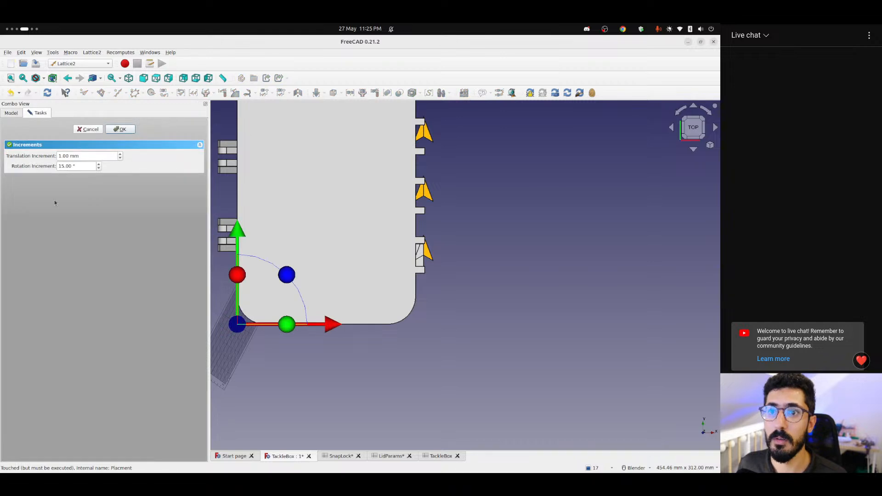
{"action": "left_click", "coordinate": [89, 129]}
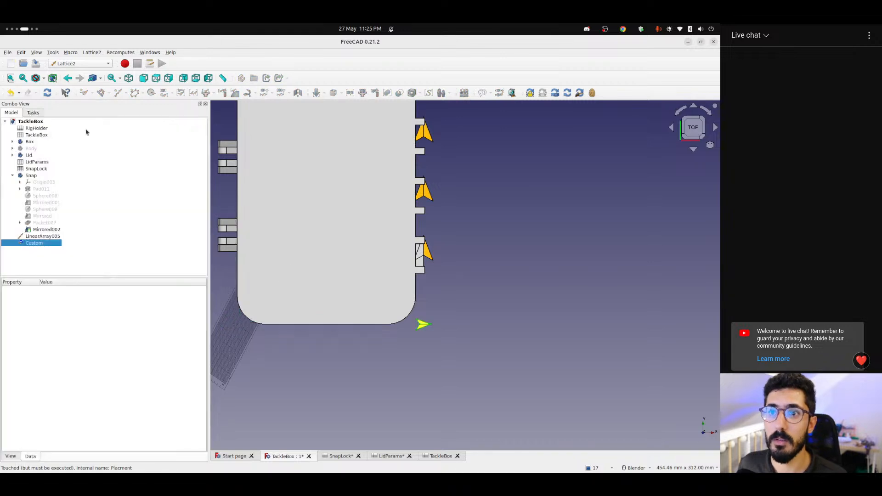
{"action": "right_click", "coordinate": [46, 244]}
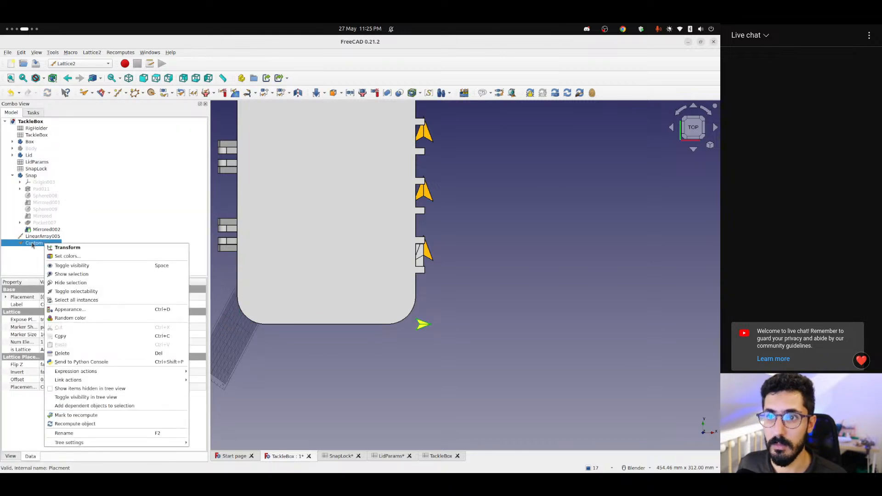
{"action": "double_click", "coordinate": [32, 244]}
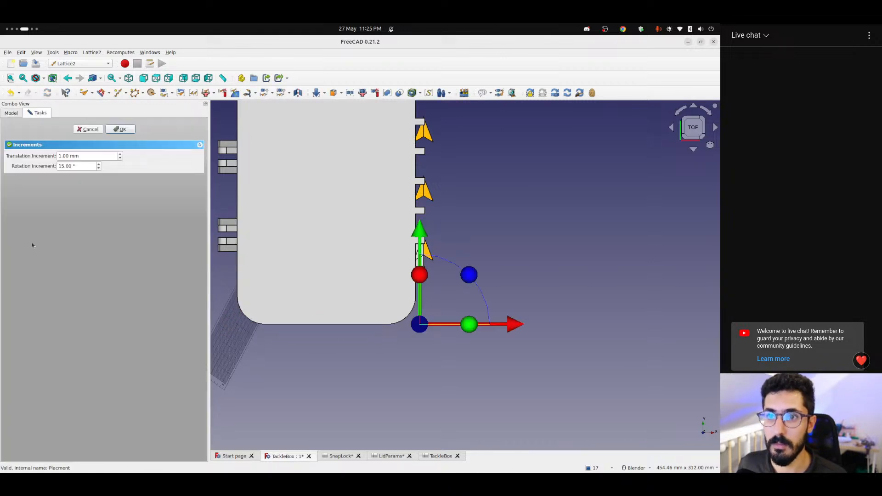
{"action": "left_click", "coordinate": [88, 130]}
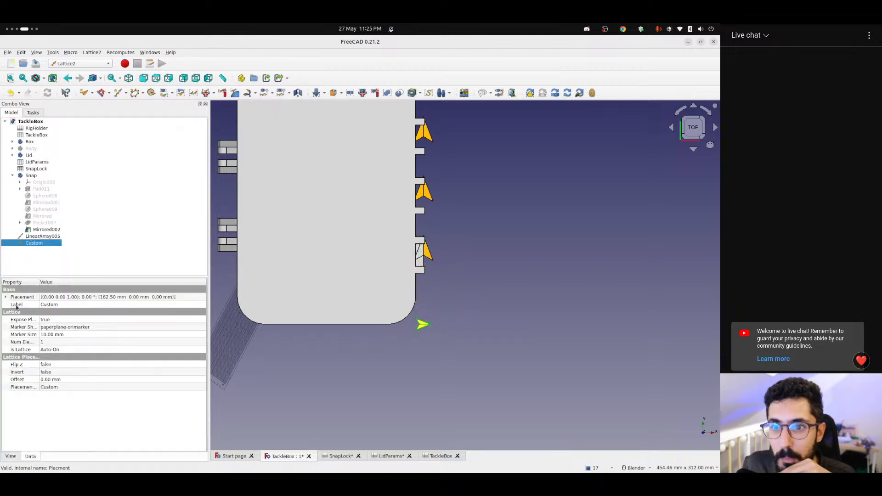
Set the custom placement's rotation angle to 90° in its properties and save the document
{"action": "left_click", "coordinate": [5, 297]}
{"action": "left_click", "coordinate": [12, 319]}
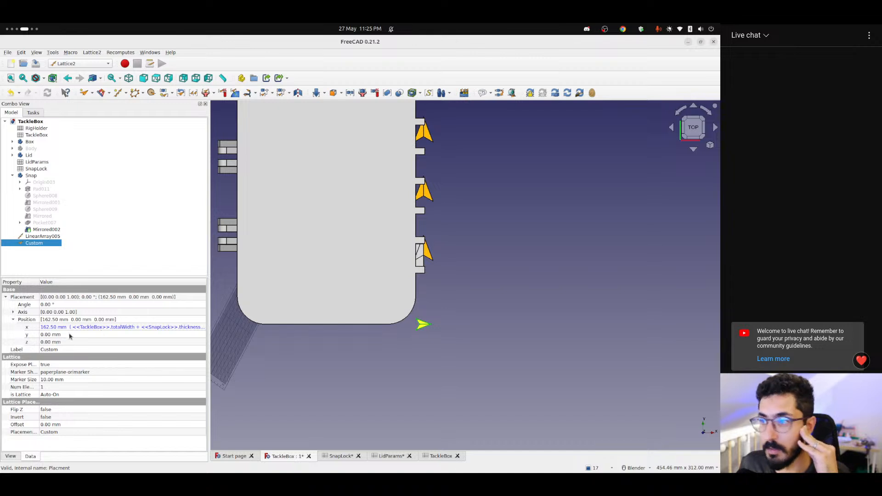
{"action": "left_click", "coordinate": [84, 335]}
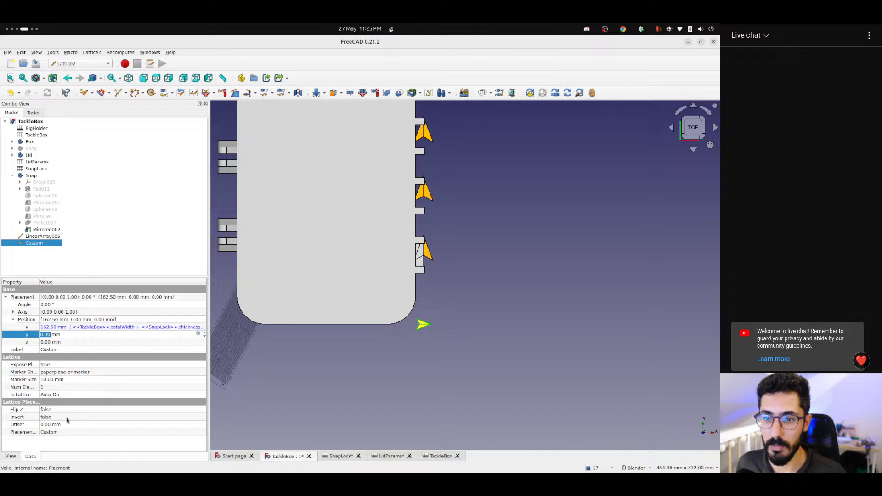
{"action": "left_click", "coordinate": [53, 305]}
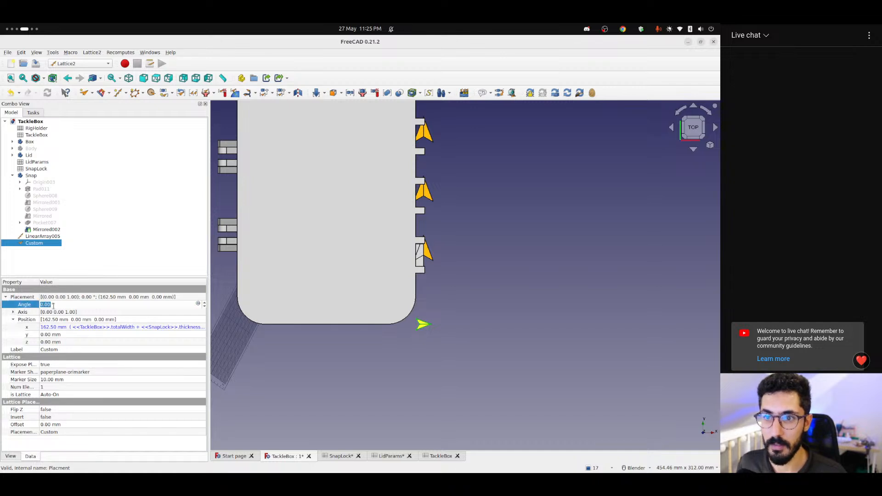
{"action": "type", "text": "90"}
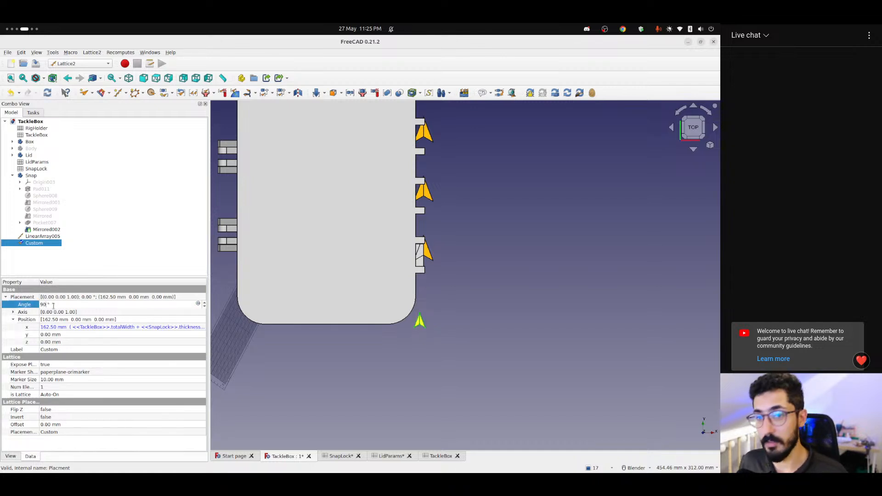
{"action": "key", "text": "Tab"}
{"action": "key", "text": "Tab"}
{"action": "key", "text": "Tab"}
{"action": "key", "text": "Tab"}
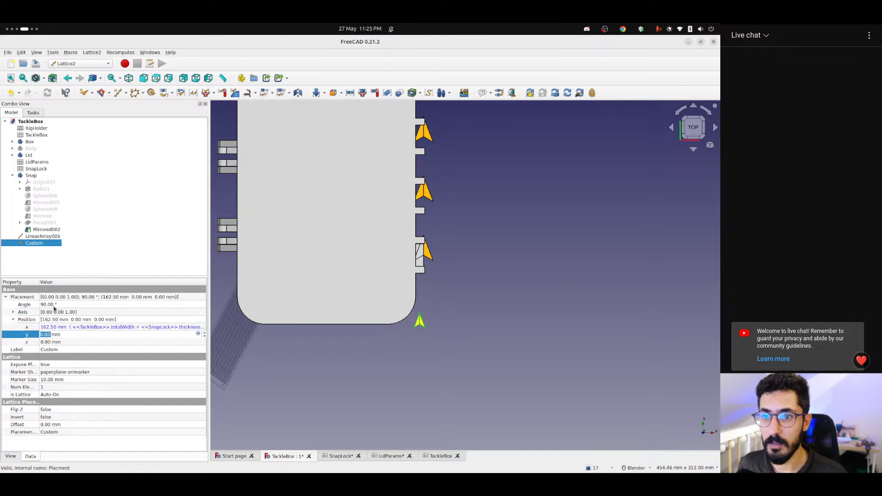
{"action": "key", "text": "ctrl+s"}
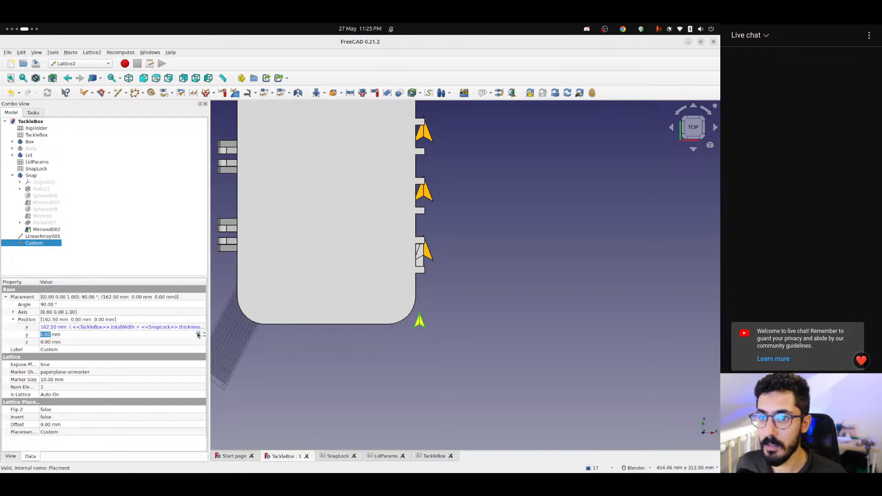
Test the custom placement at Y 10 mm and begin its Y position formula with <<TackleBox>>.borderRadius + <<SnapLock>>.spacingBetweenLocks
{"action": "type", "text": "10"}
{"action": "key", "text": "Return"}
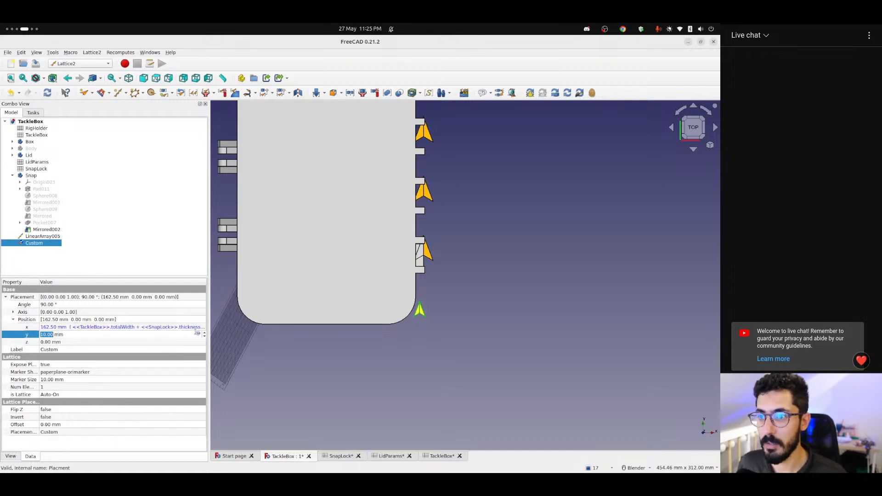
{"action": "left_click", "coordinate": [197, 332]}
{"action": "type", "text": "<<Ta"}
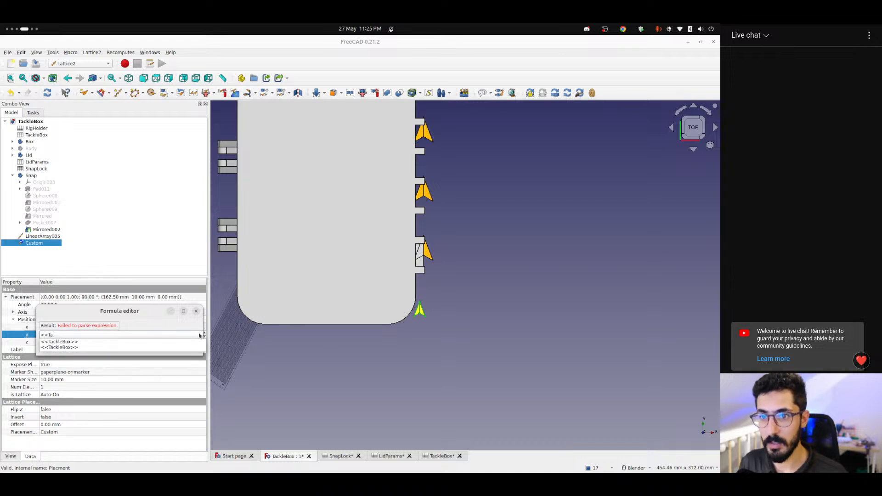
{"action": "type", "text": "c"}
{"action": "key", "text": "Down"}
{"action": "key", "text": "Down"}
{"action": "type", "text": "bo"}
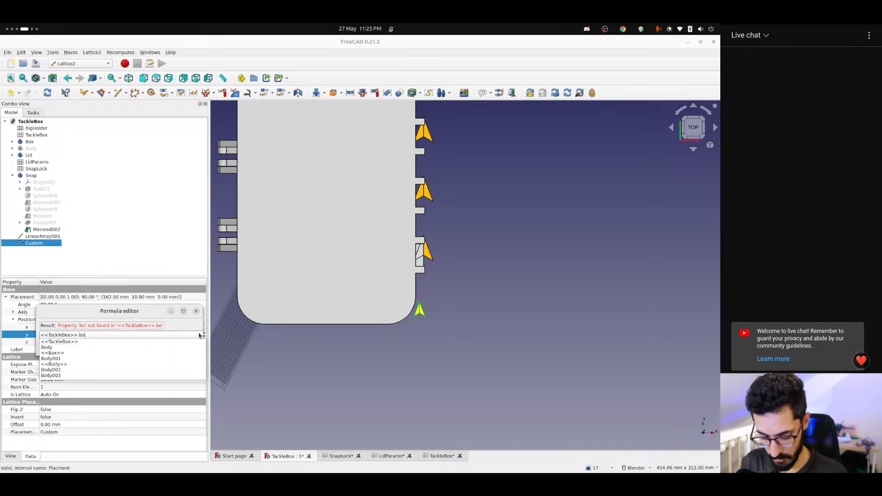
{"action": "type", "text": "rderRad"}
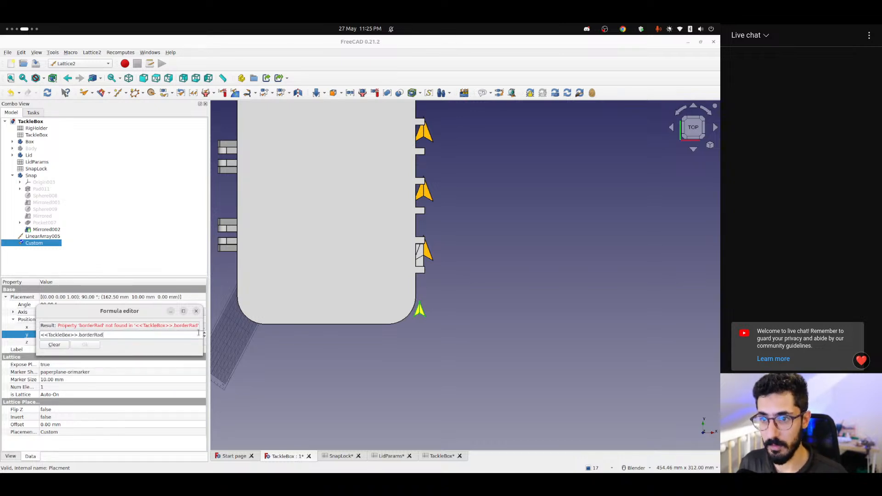
{"action": "type", "text": "ius + "}
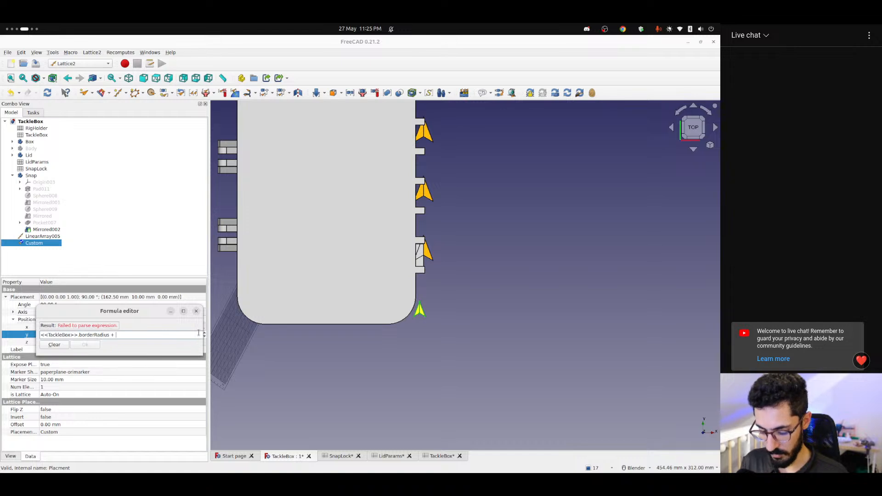
{"action": "type", "text": "<<sna"}
{"action": "key", "text": "Down"}
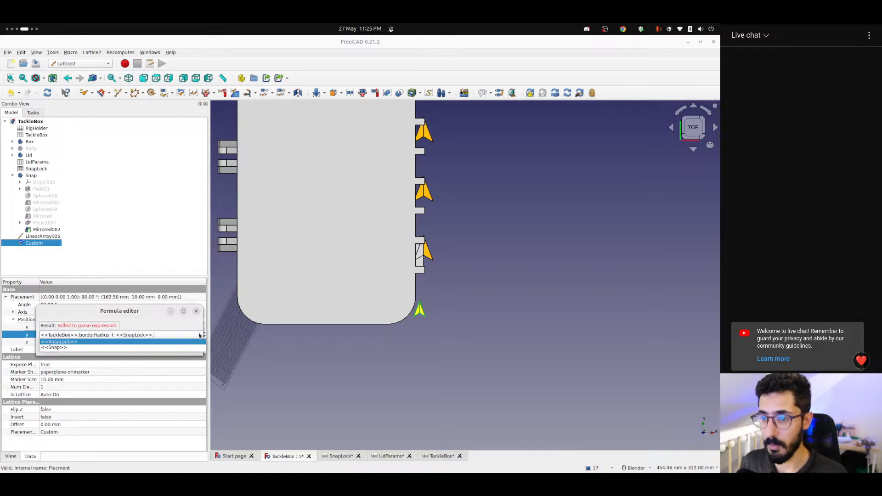
{"action": "type", "text": ".spac"}
{"action": "key", "text": "Down"}
{"action": "key", "text": "Return"}
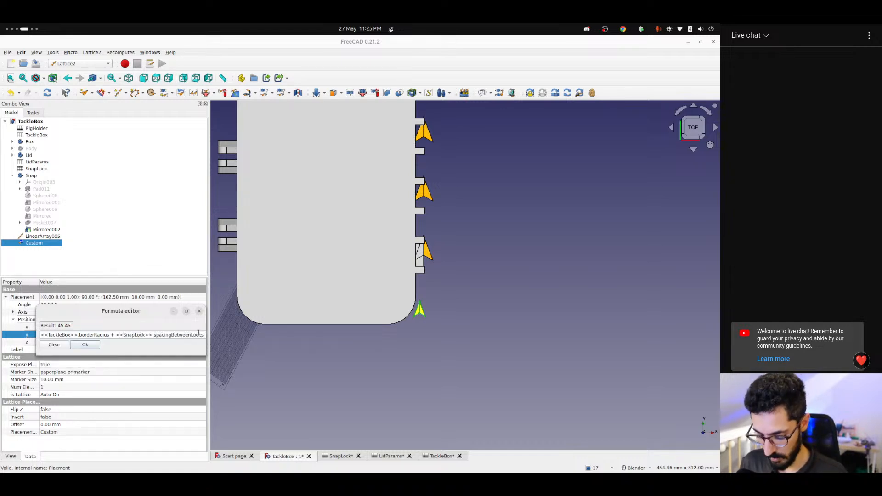
Complete the custom placement's Y position formula by adding <<SnapLock>>.totalLockWidth / 2
{"action": "type", "text": "+ <<spa"}
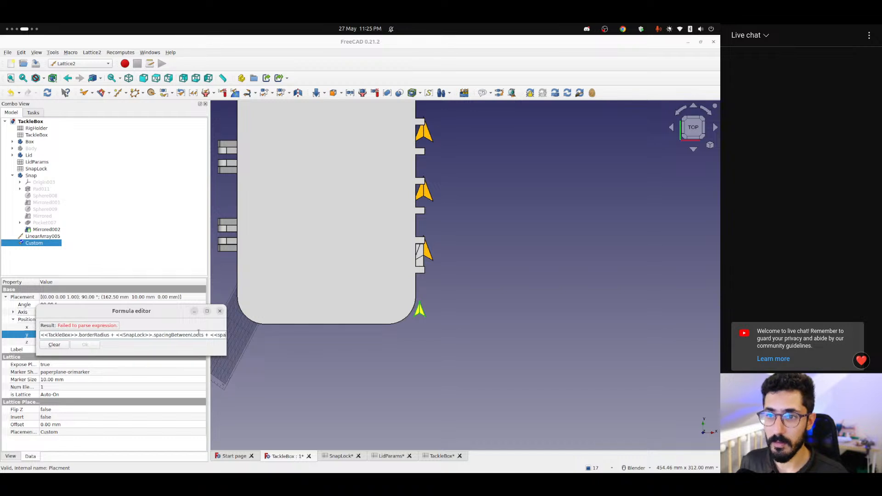
{"action": "key", "text": "BackSpace"}
{"action": "key", "text": "BackSpace"}
{"action": "type", "text": "map"}
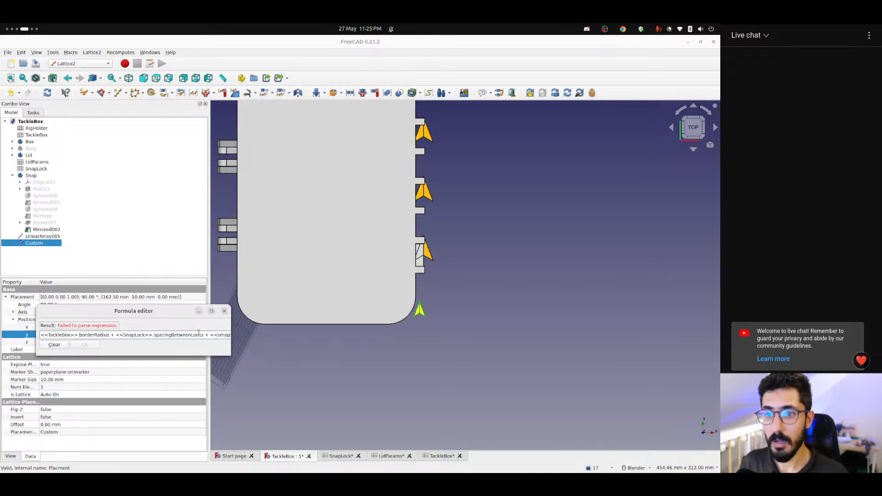
{"action": "key", "text": "BackSpace"}
{"action": "key", "text": "BackSpace"}
{"action": "key", "text": "BackSpace"}
{"action": "type", "text": "nap"}
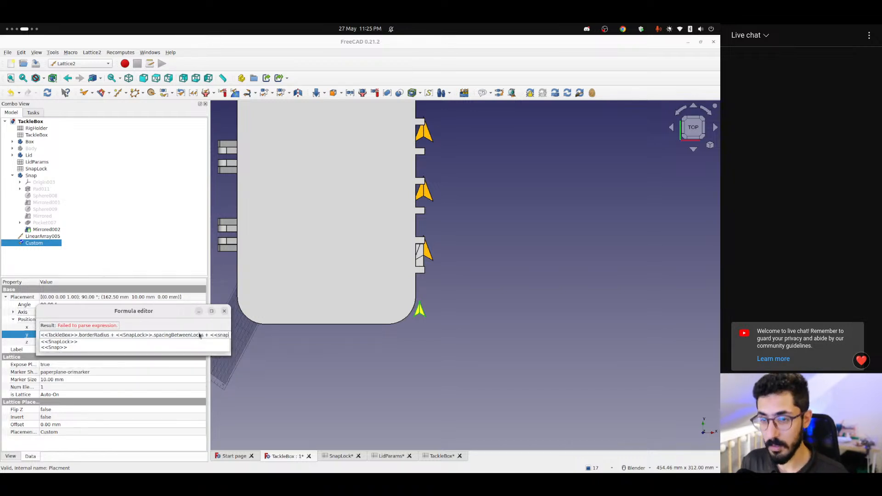
{"action": "key", "text": "Down"}
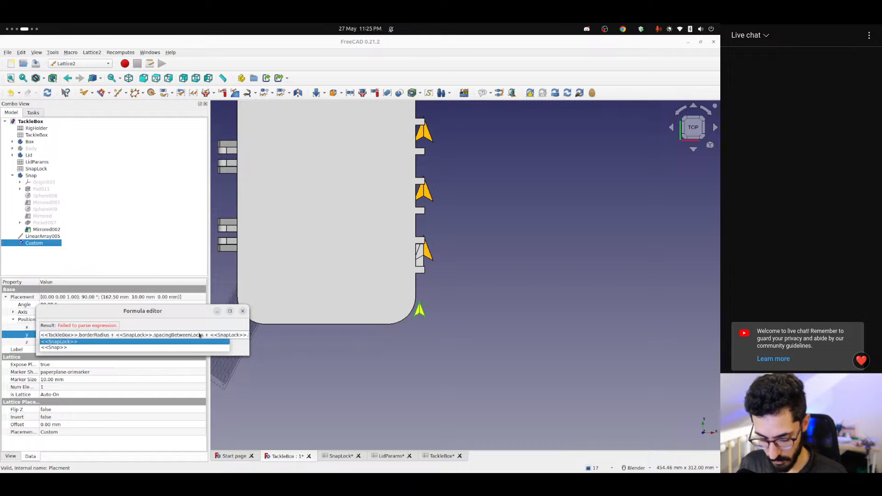
{"action": "type", "text": "totalLockWidth / "}
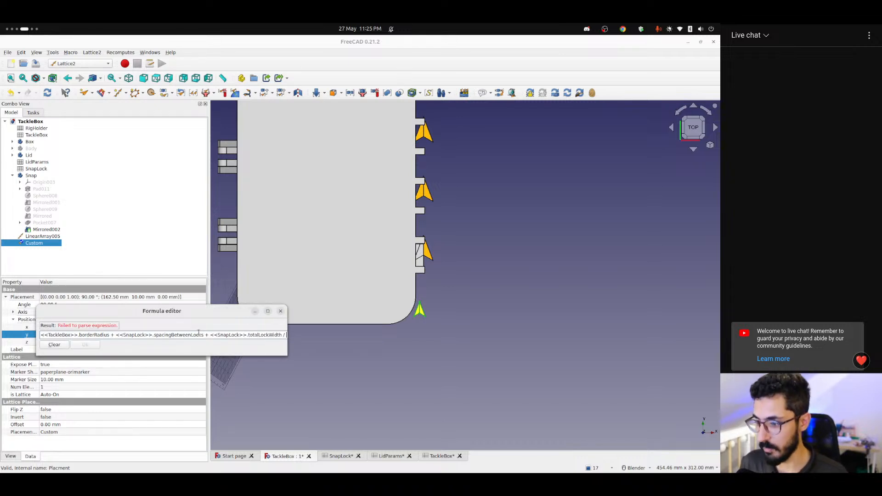
{"action": "type", "text": "2"}
{"action": "key", "text": "Return"}
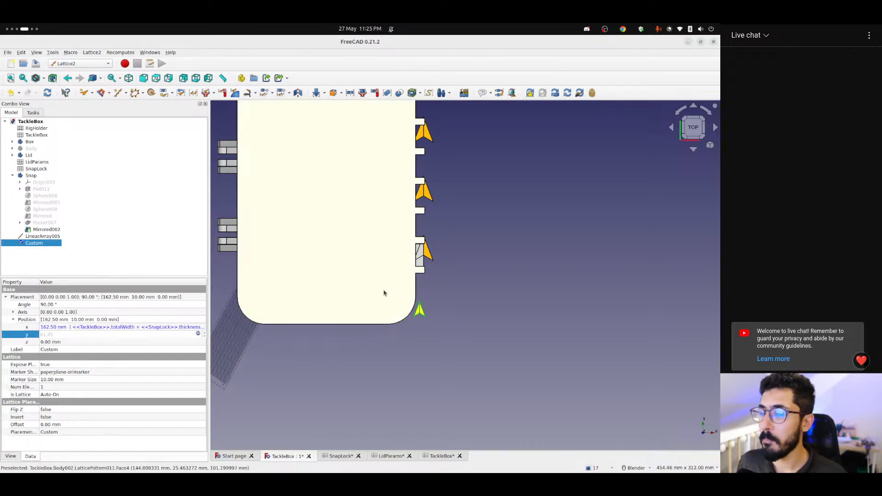
Begin the custom placement's Z position formula with <<TackleBox>>.totalHeight
{"action": "scroll", "coordinate": [358, 303], "scroll_direction": "up", "scroll_amount": 5}
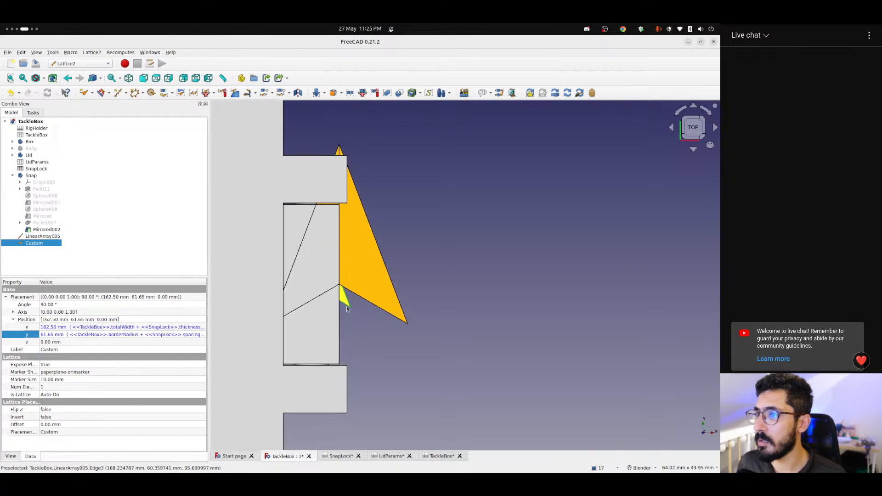
{"action": "middle_click_drag", "start_coordinate": [346, 305], "coordinate": [239, 321]}
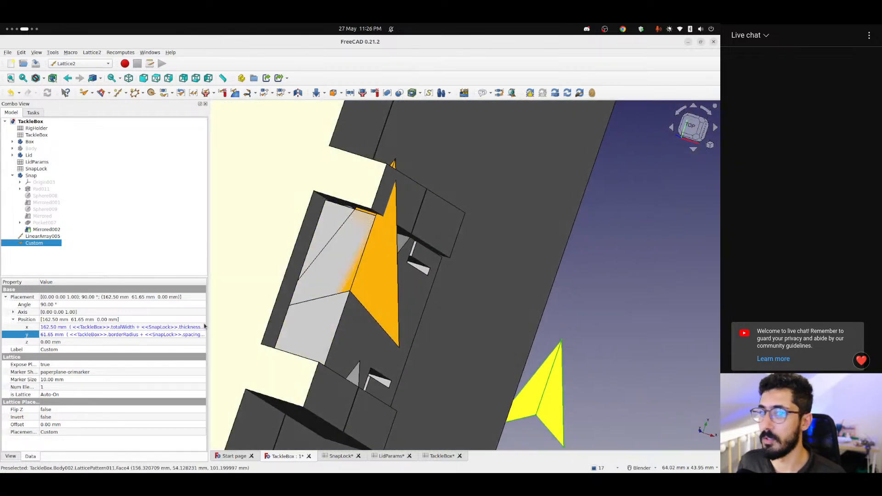
{"action": "left_click", "coordinate": [137, 342]}
{"action": "left_click", "coordinate": [199, 342]}
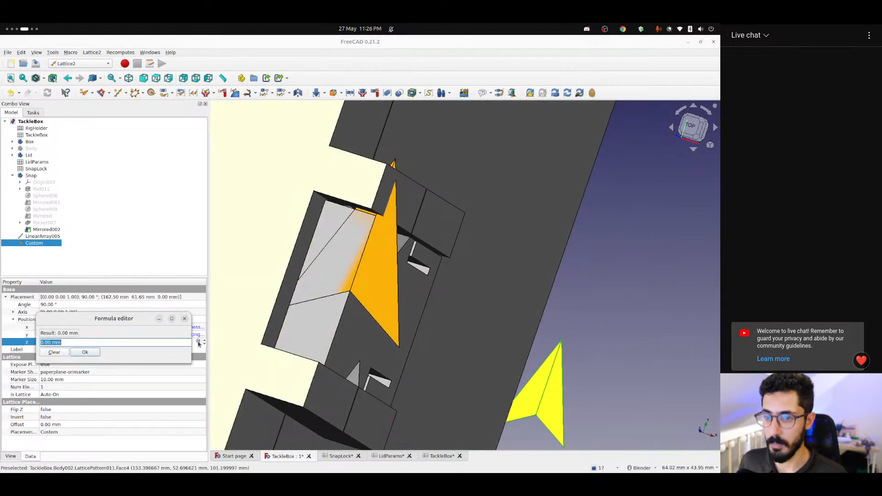
{"action": "type", "text": "<<ta"}
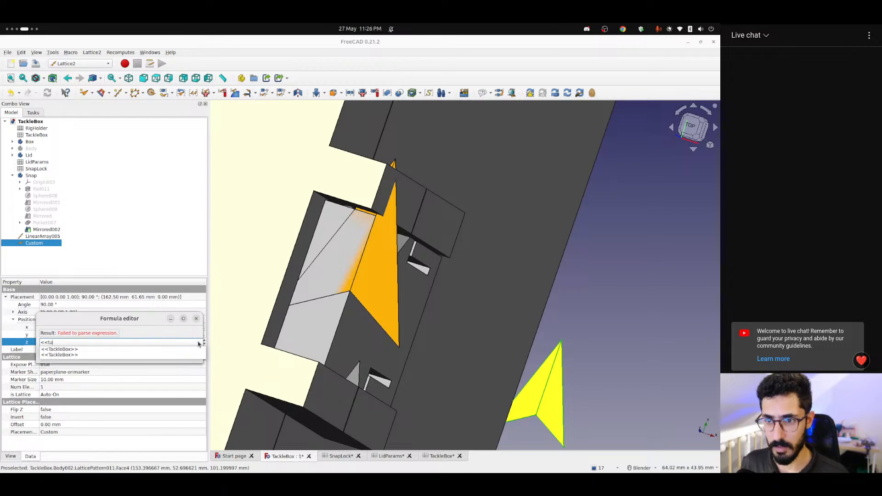
{"action": "key", "text": "Return"}
{"action": "type", "text": ".total"}
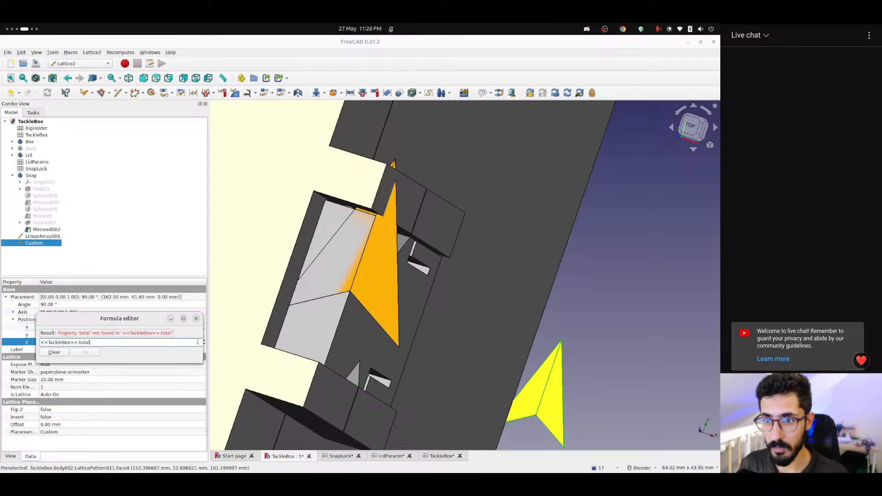
{"action": "type", "text": "Height"}
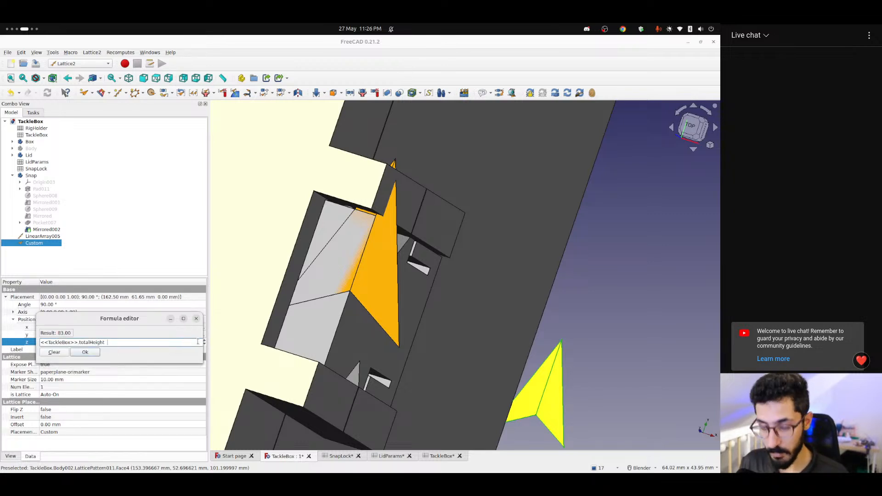
Complete the custom placement's Z position formula by adding <<TackleBox>>.tolerance and <<SnapLock>>.heightInLid
{"action": "type", "text": " + <"}
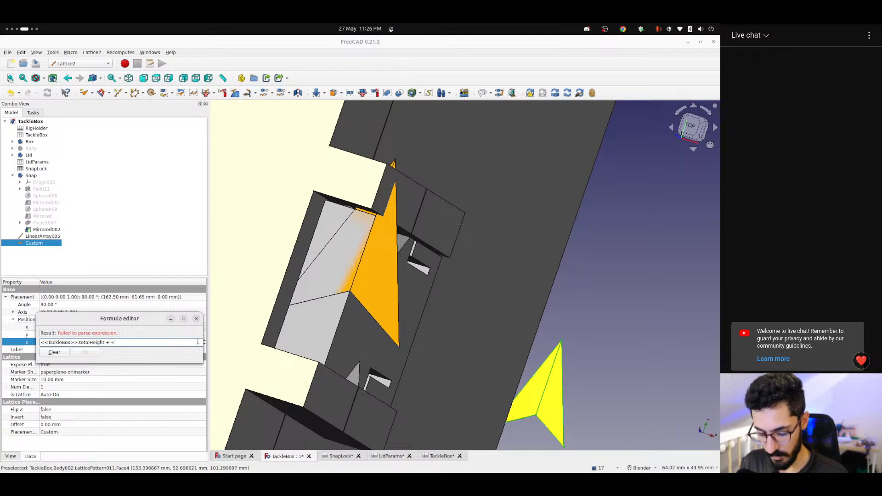
{"action": "type", "text": "<ta"}
{"action": "key", "text": "Down"}
{"action": "key", "text": "Down"}
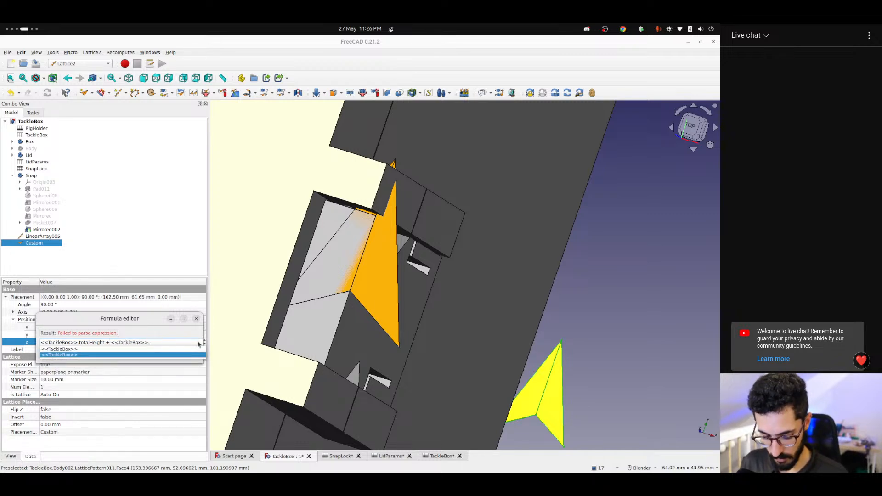
{"action": "type", "text": "tolerance"}
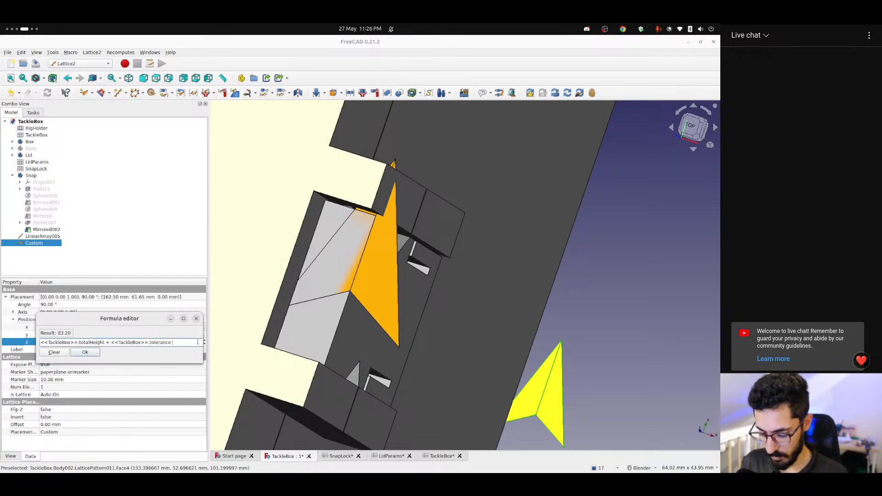
{"action": "type", "text": " + <<sna"}
{"action": "key", "text": "Down"}
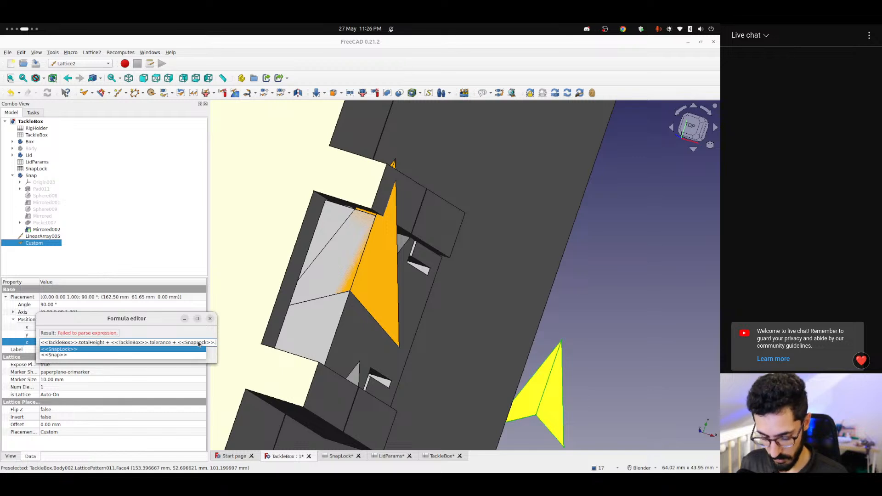
{"action": "type", "text": "heightInLid"}
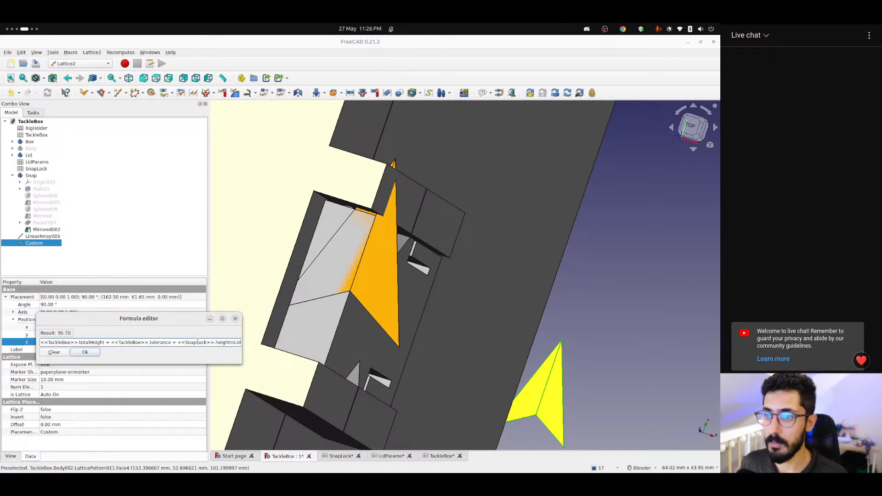
{"action": "left_click", "coordinate": [85, 351]}
Try the custom placement's Y position formula without dividing <<SnapLock>>.totalLockWidth by 2
{"action": "scroll", "coordinate": [354, 294], "scroll_direction": "down", "scroll_amount": 3}
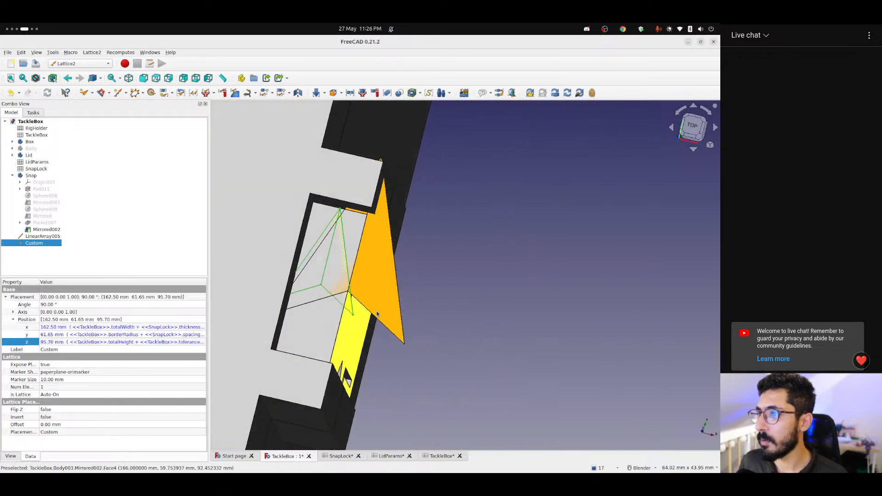
{"action": "middle_click_drag", "start_coordinate": [355, 290], "coordinate": [386, 338]}
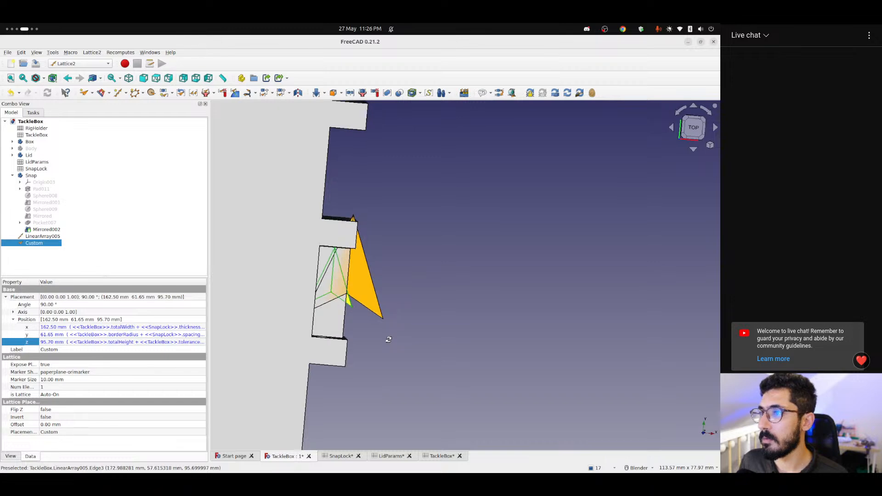
{"action": "scroll", "coordinate": [352, 301], "scroll_direction": "up", "scroll_amount": 6}
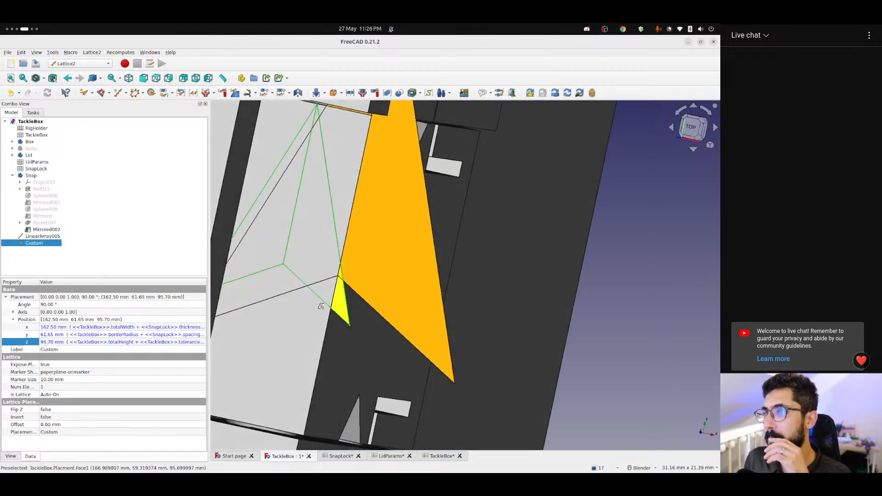
{"action": "middle_click_drag", "start_coordinate": [319, 305], "coordinate": [311, 290]}
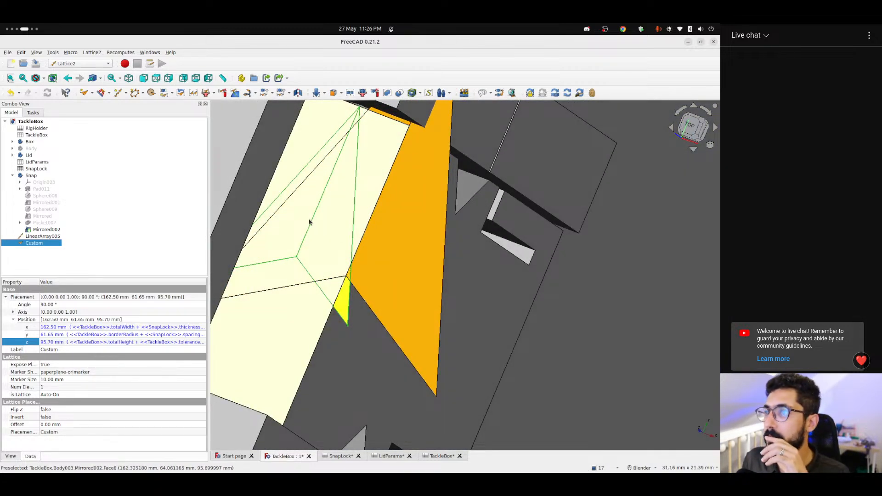
{"action": "left_click", "coordinate": [56, 336]}
{"action": "left_click", "coordinate": [202, 335]}
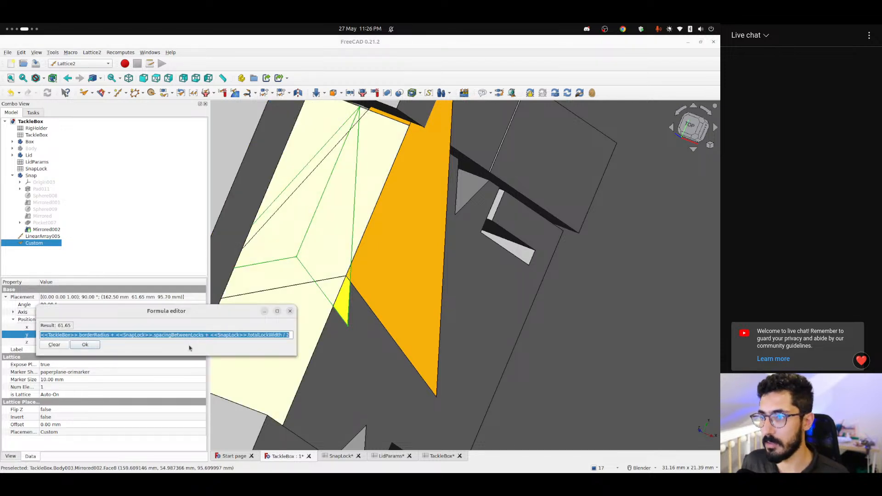
{"action": "key", "text": "End"}
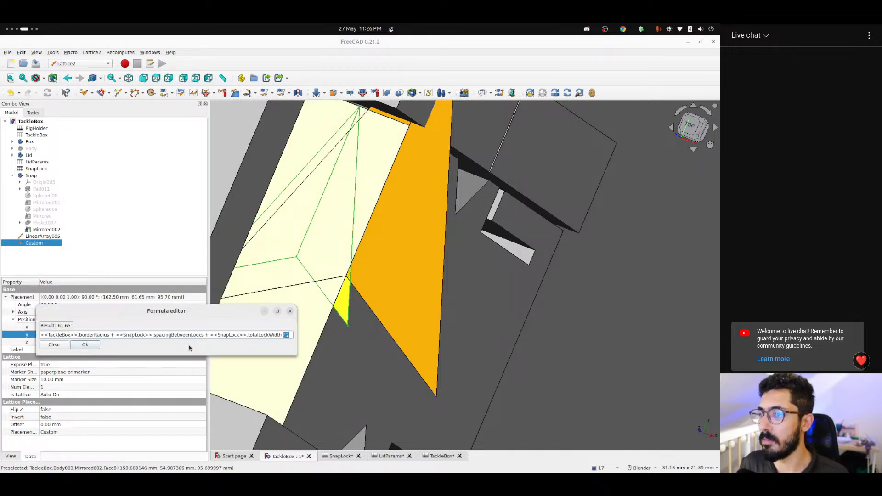
{"action": "key", "text": "BackSpace"}
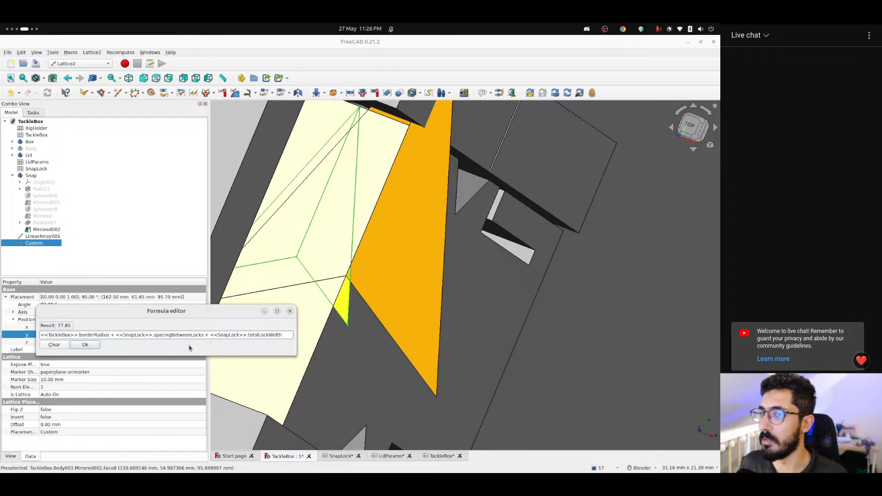
{"action": "key", "text": "Return"}
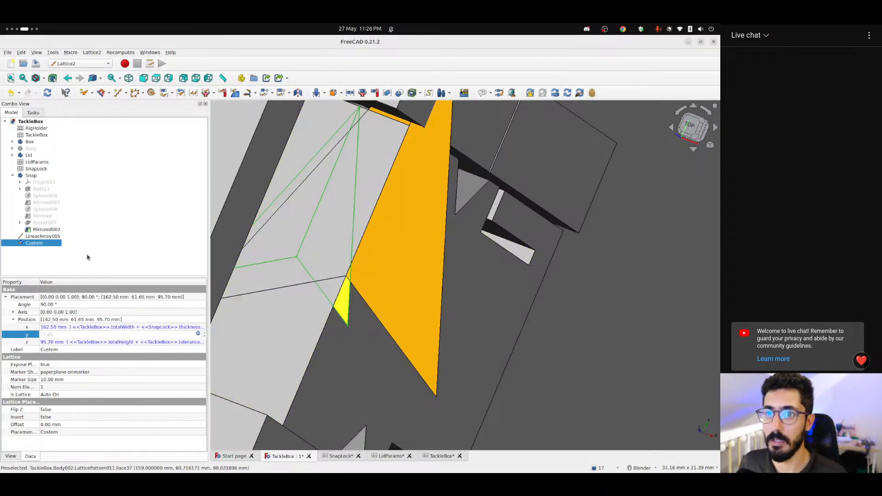
{"action": "scroll", "coordinate": [370, 236], "scroll_direction": "down", "scroll_amount": 5}
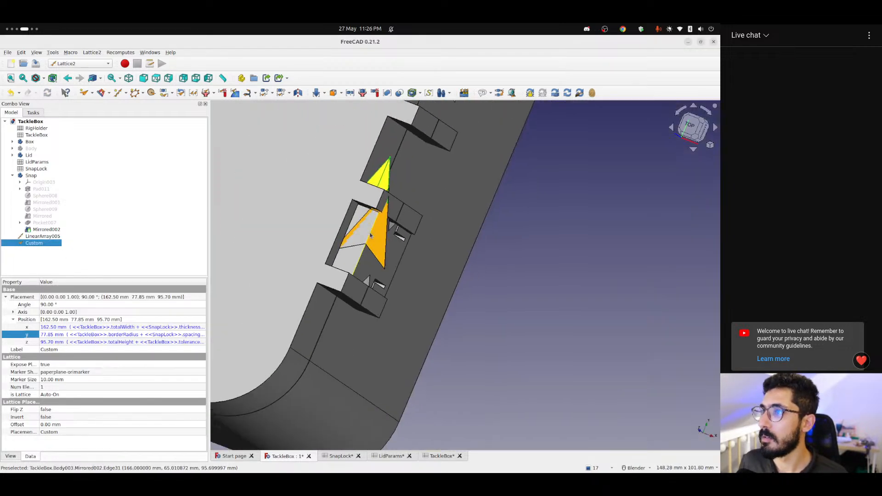
Restore the division of <<SnapLock>>.totalLockWidth by 2 in the custom placement's Y position formula
{"action": "left_click", "coordinate": [103, 336]}
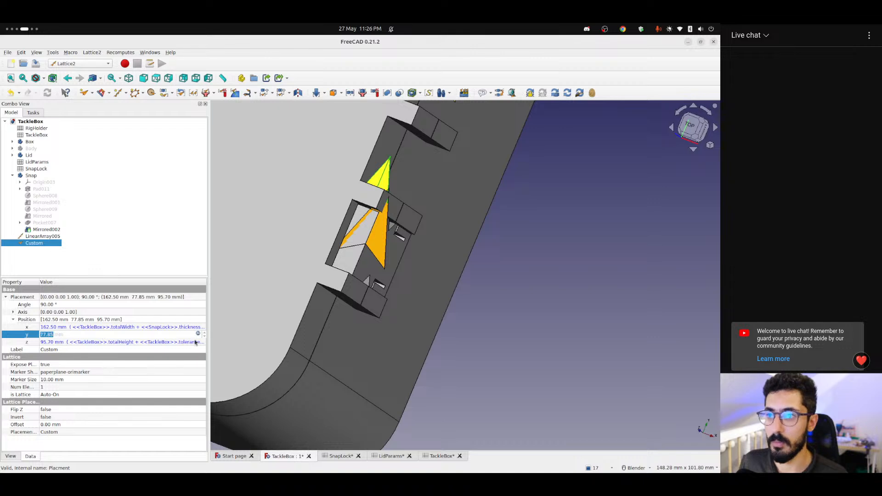
{"action": "left_click", "coordinate": [198, 334]}
{"action": "key", "text": "End"}
{"action": "type", "text": "/2"}
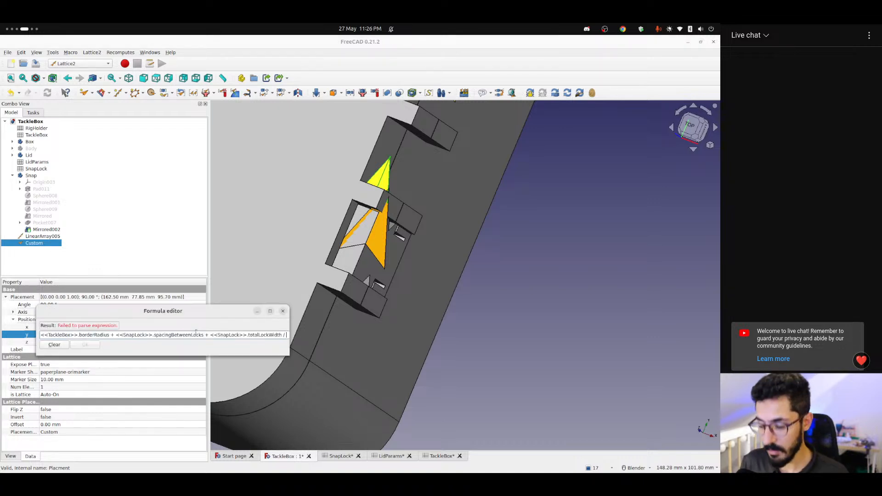
{"action": "key", "text": "Return"}
Remove the division by 2 from the custom placement's X formula, leaving <<TackleBox>>.totalWidth + <<SnapLock>>.thickness
{"action": "left_click", "coordinate": [198, 328]}
{"action": "left_click", "coordinate": [198, 327]}
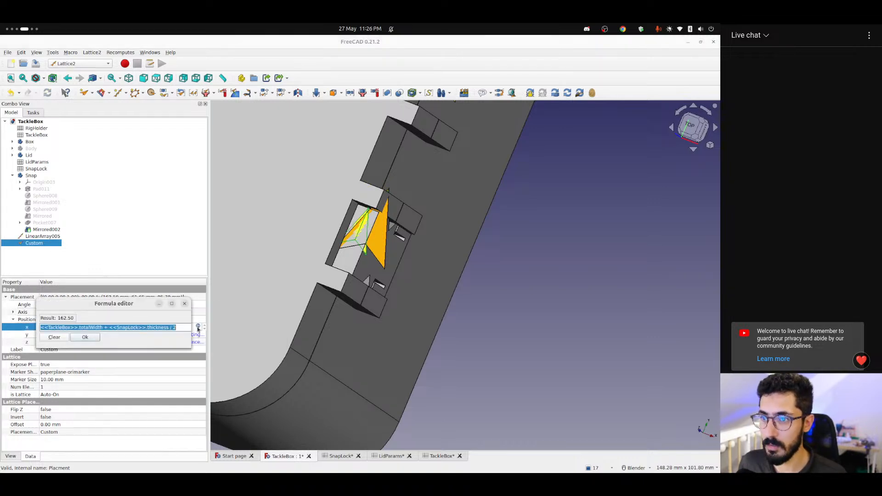
{"action": "key", "text": "End"}
{"action": "key", "text": "BackSpace"}
{"action": "key", "text": "BackSpace"}
{"action": "key", "text": "BackSpace"}
{"action": "key", "text": "BackSpace"}
{"action": "key", "text": "Return"}
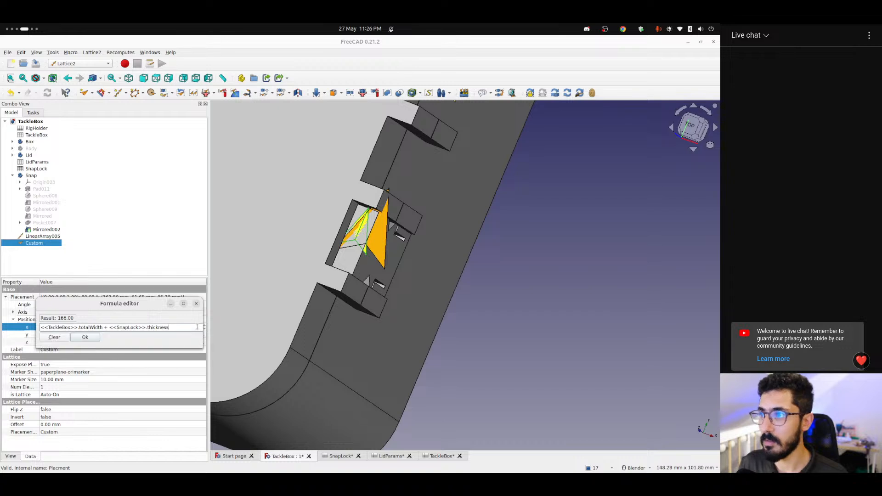
{"action": "key", "text": "Return"}
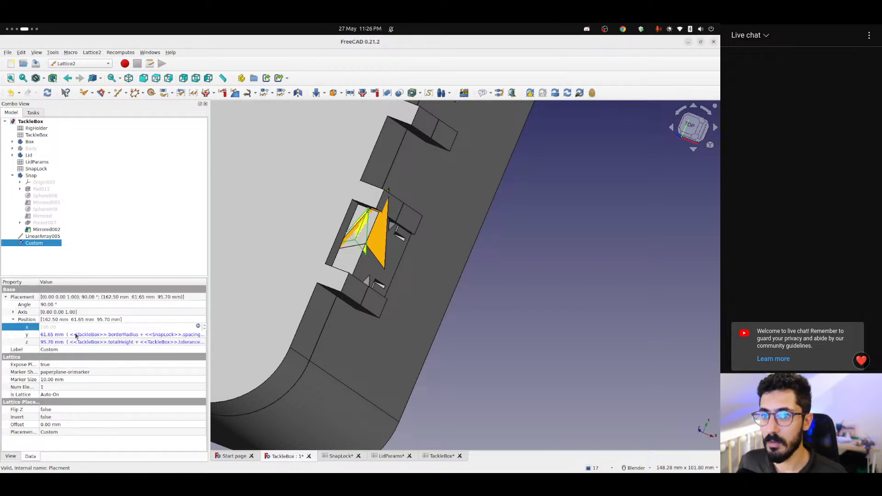
{"action": "left_click", "coordinate": [10, 344]}
{"action": "middle_click_drag", "start_coordinate": [413, 258], "coordinate": [427, 244]}
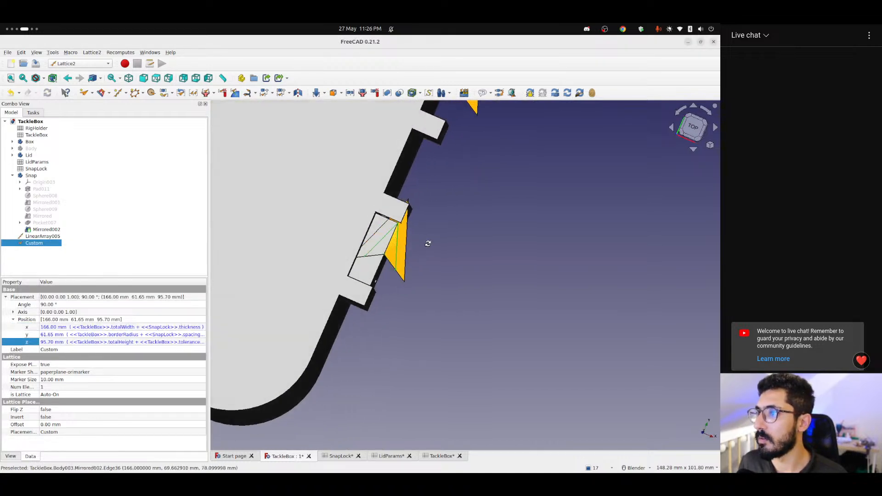
{"action": "left_click", "coordinate": [436, 275]}
{"action": "middle_click_drag", "start_coordinate": [428, 281], "coordinate": [410, 232]}
{"action": "scroll", "coordinate": [411, 232], "scroll_direction": "down", "scroll_amount": 5}
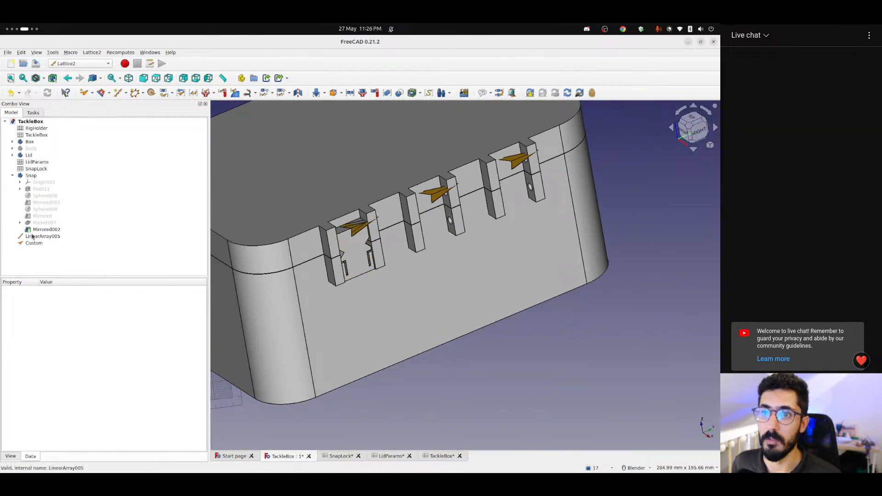
Try populating the custom placement and LinearArray005 with copies of the Snap body, and undo the operation
{"action": "left_click", "coordinate": [12, 175]}
{"action": "left_click", "coordinate": [30, 177]}
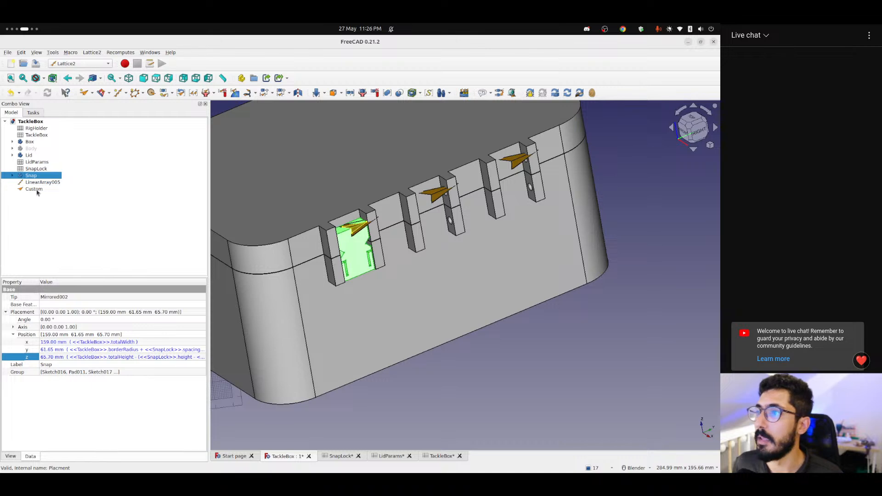
{"action": "left_click", "coordinate": [37, 190], "text": "ctrl"}
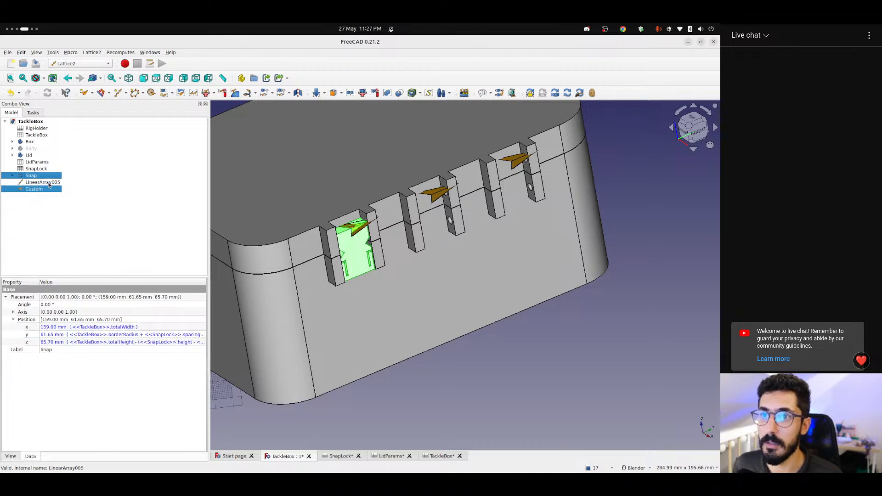
{"action": "left_click", "coordinate": [44, 183], "text": "ctrl"}
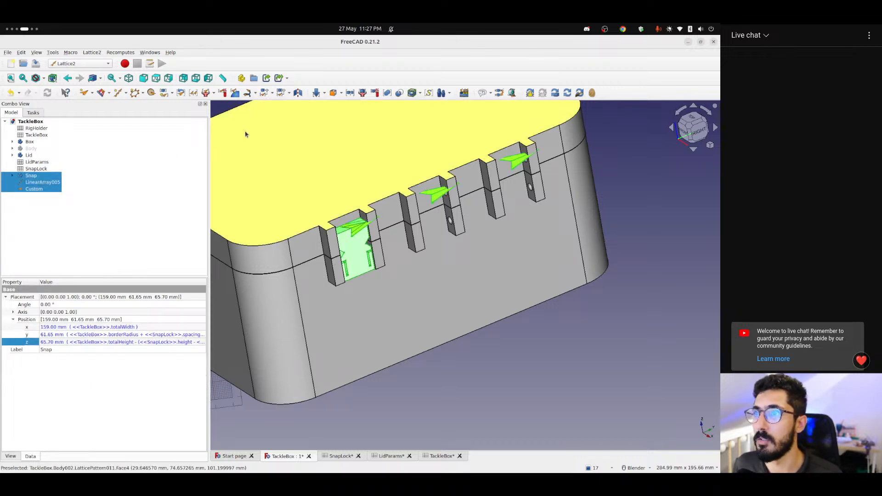
{"action": "left_click", "coordinate": [264, 93]}
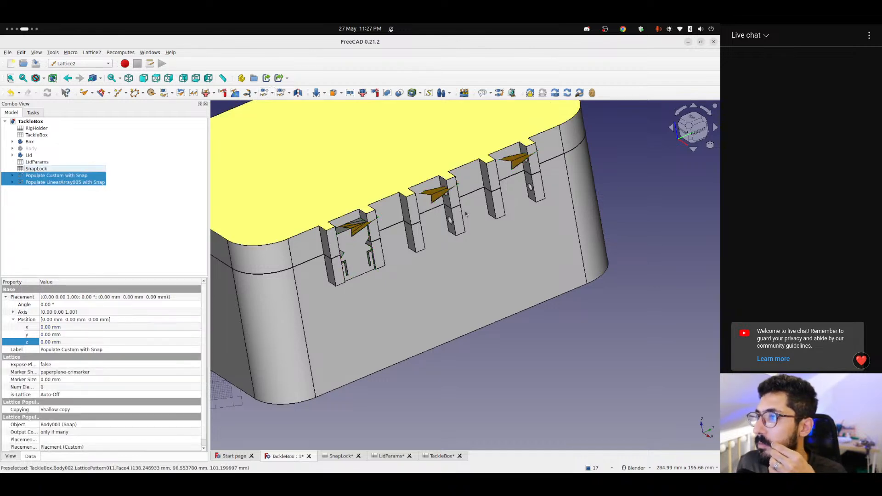
{"action": "scroll", "coordinate": [507, 224], "scroll_direction": "down", "scroll_amount": 7}
{"action": "scroll", "coordinate": [492, 219], "scroll_direction": "up", "scroll_amount": 7}
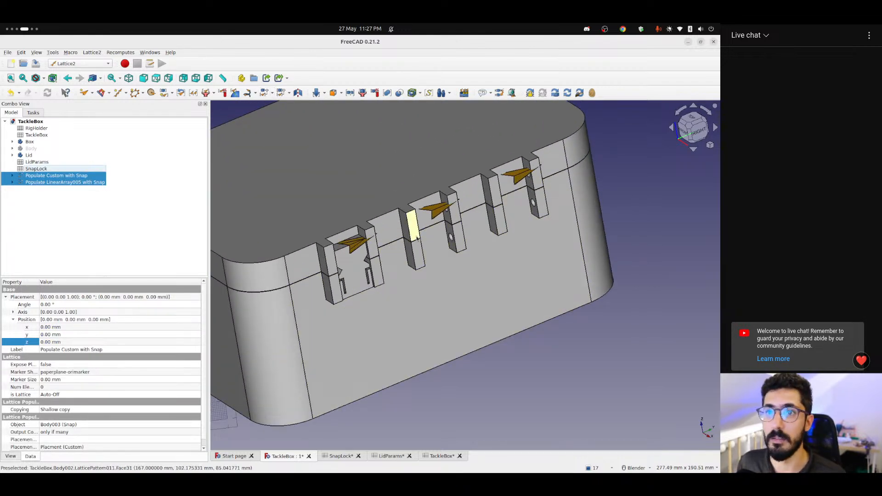
{"action": "left_click", "coordinate": [84, 204]}
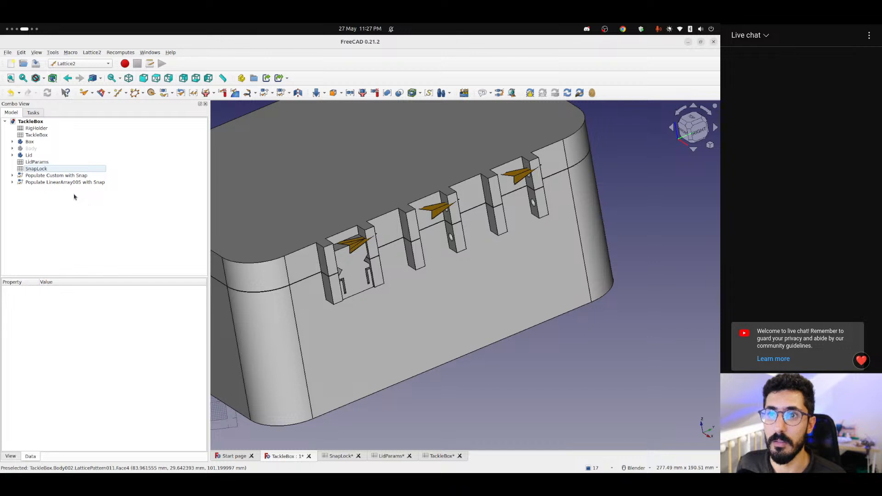
{"action": "key", "text": "ctrl+z"}
Create a Lattice2 Moved object from the Snap body, using the Custom placement and LinearArray005
{"action": "left_click", "coordinate": [37, 177]}
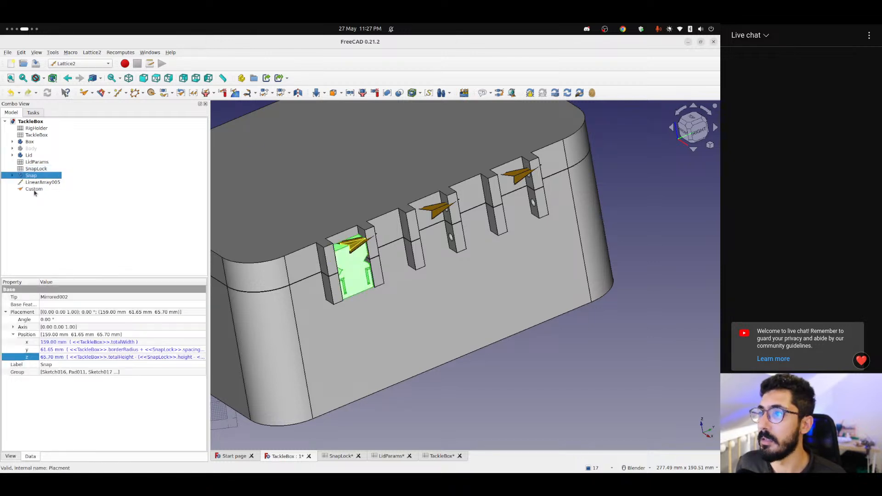
{"action": "left_click", "coordinate": [34, 189], "text": "ctrl"}
{"action": "left_click", "coordinate": [42, 182], "text": "ctrl"}
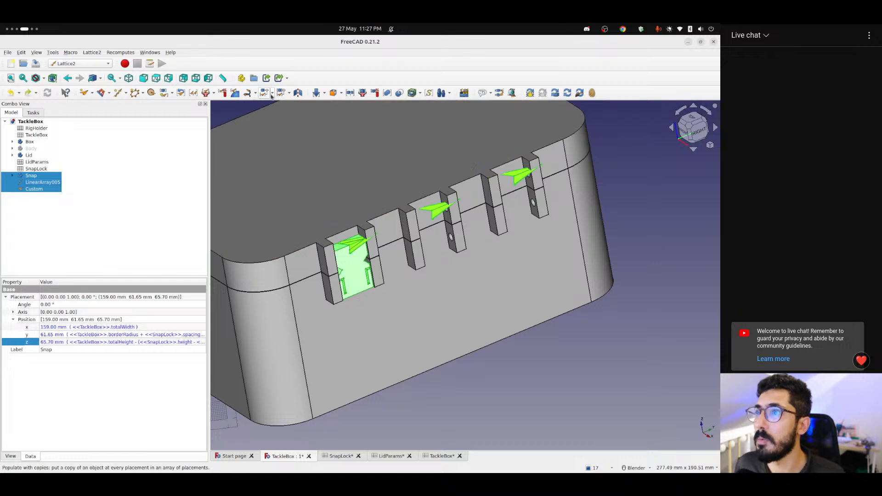
{"action": "left_click", "coordinate": [271, 94]}
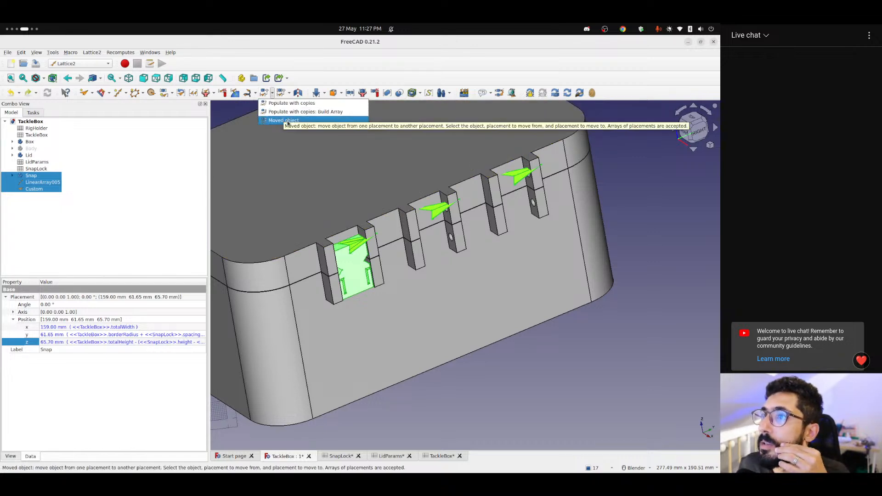
{"action": "left_click", "coordinate": [297, 121]}
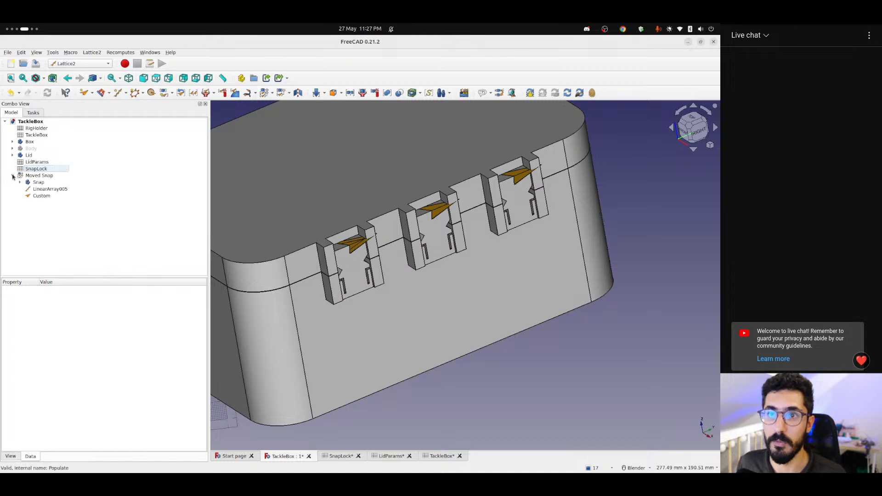
Hide the original Snap body, LinearArray005 and the Custom placement under Moved Snap, and view the box from its snap side
{"action": "left_click", "coordinate": [41, 182]}
{"action": "left_click", "coordinate": [57, 214]}
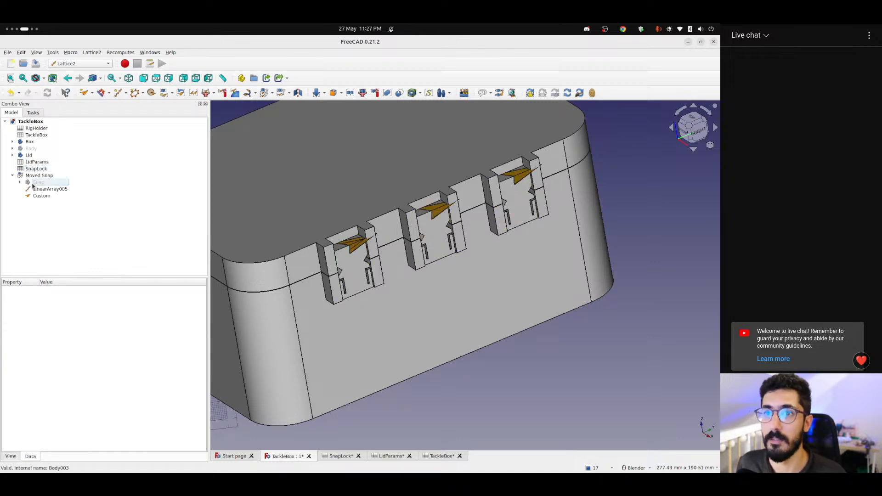
{"action": "scroll", "coordinate": [387, 223], "scroll_direction": "down", "scroll_amount": 1}
{"action": "middle_click_drag", "start_coordinate": [404, 287], "coordinate": [360, 266]}
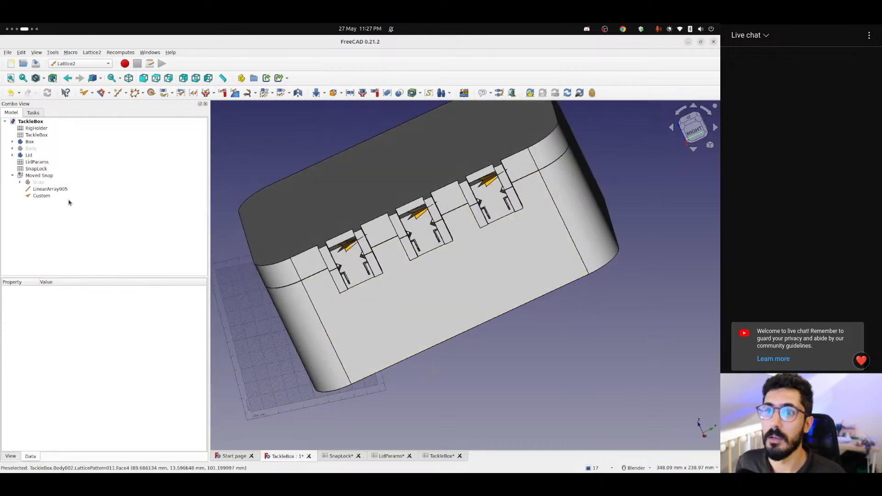
{"action": "left_click", "coordinate": [43, 190]}
{"action": "left_click", "coordinate": [27, 228]}
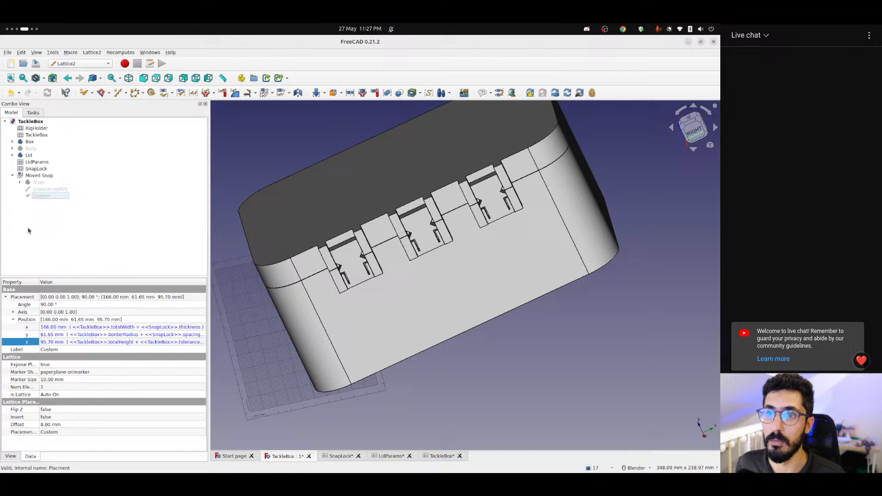
{"action": "left_click", "coordinate": [13, 175]}
{"action": "key", "text": "3"}
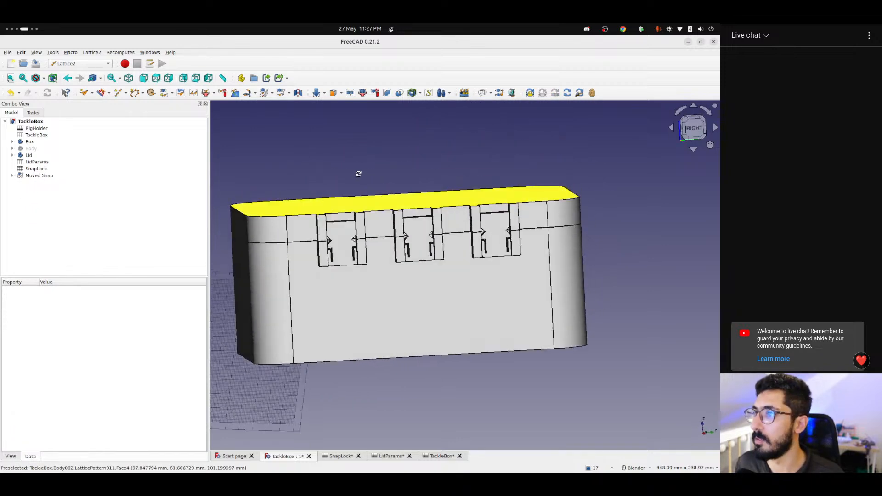
Set nbOfLocks to 2 in the SnapLock spreadsheet and check the snaps on the 3D model
{"action": "left_click", "coordinate": [341, 456]}
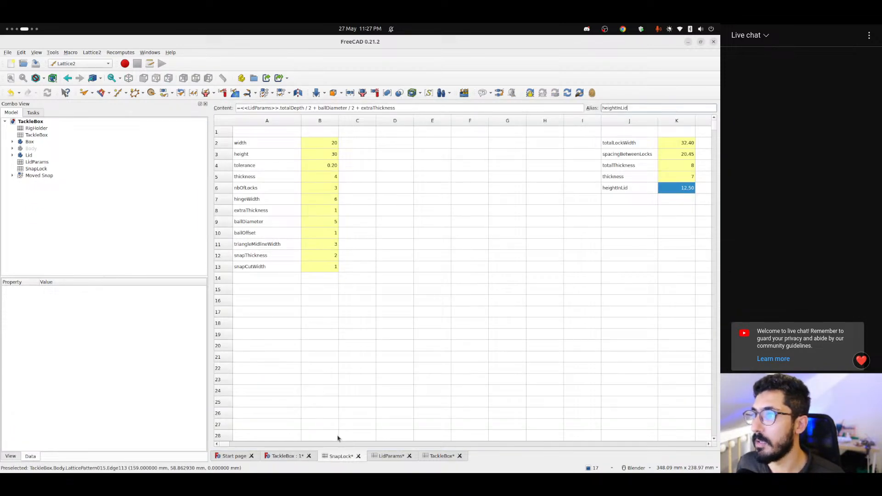
{"action": "left_click", "coordinate": [256, 223]}
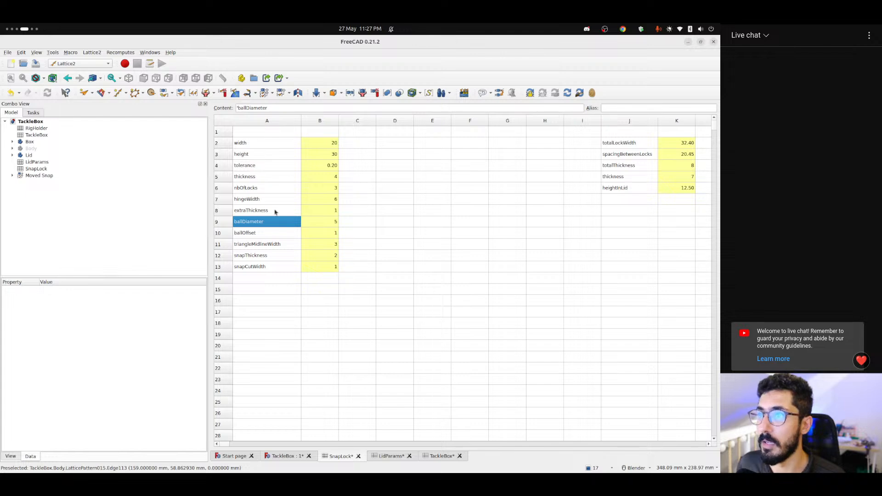
{"action": "left_click", "coordinate": [258, 234]}
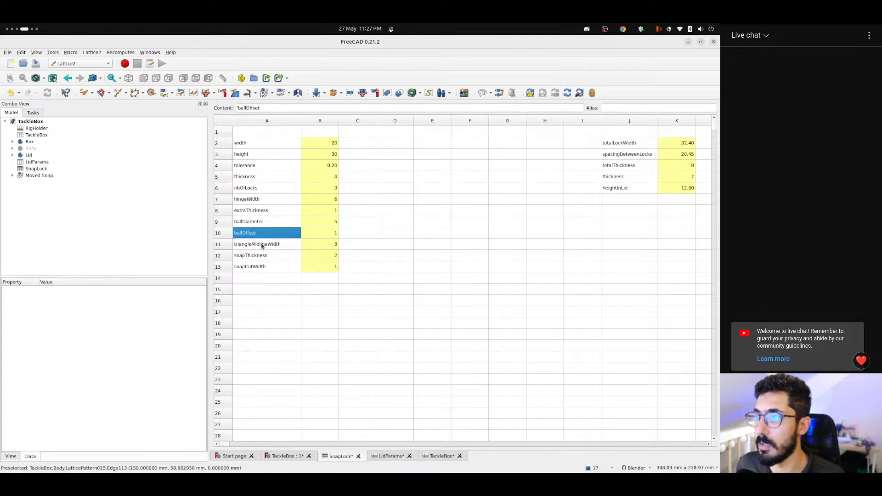
{"action": "left_click", "coordinate": [321, 189]}
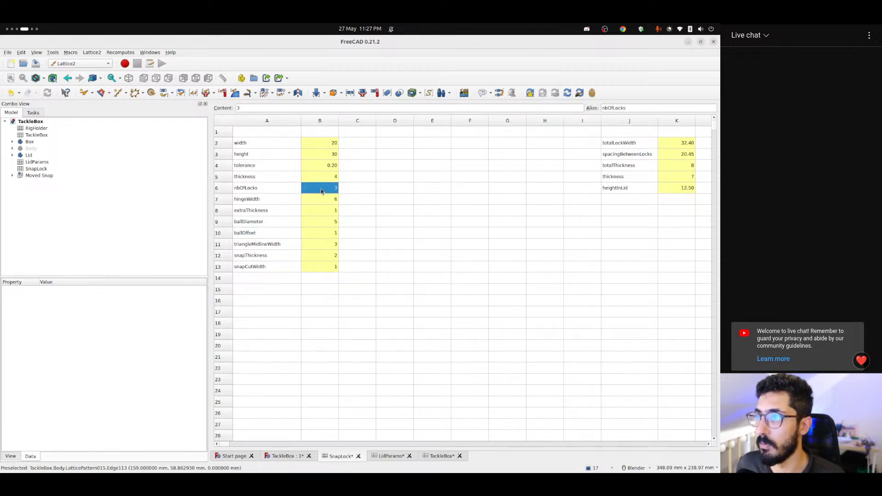
{"action": "type", "text": "2"}
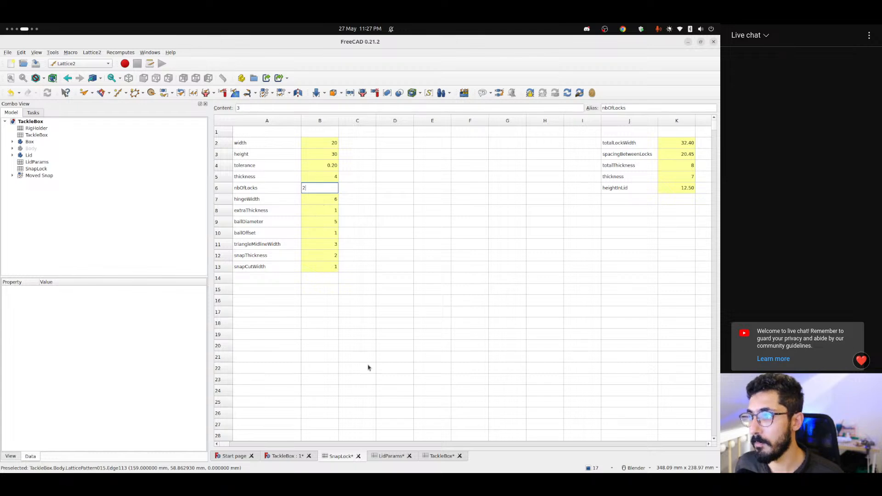
{"action": "left_click", "coordinate": [289, 454]}
{"action": "middle_click_drag", "start_coordinate": [417, 273], "coordinate": [46, 226]}
Show the Custom placement and try a rotation angle of 0°, inspecting how the snaps are oriented on the box
{"action": "left_click", "coordinate": [13, 176]}
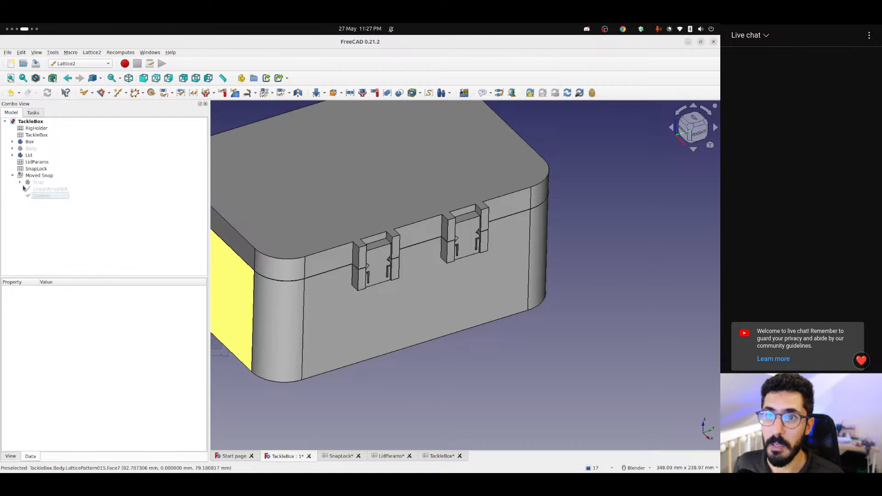
{"action": "left_click", "coordinate": [44, 196]}
{"action": "middle_click_drag", "start_coordinate": [335, 223], "coordinate": [305, 265]}
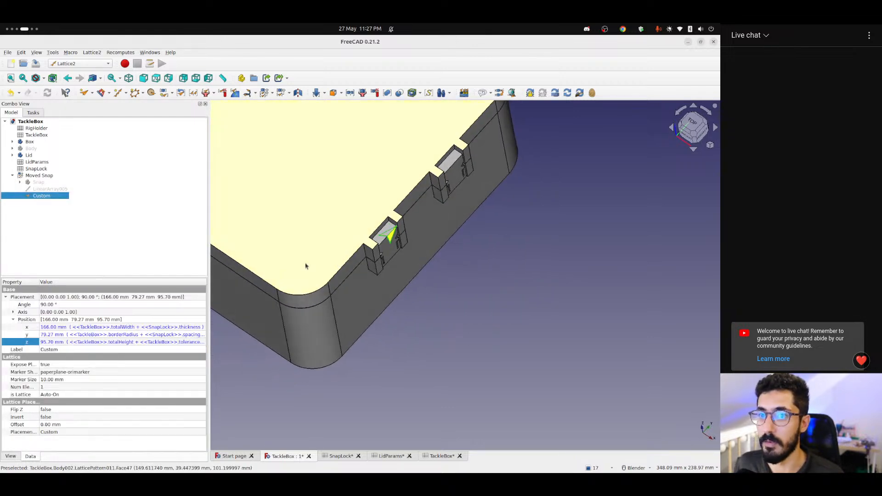
{"action": "left_click", "coordinate": [47, 305]}
{"action": "type", "text": "0"}
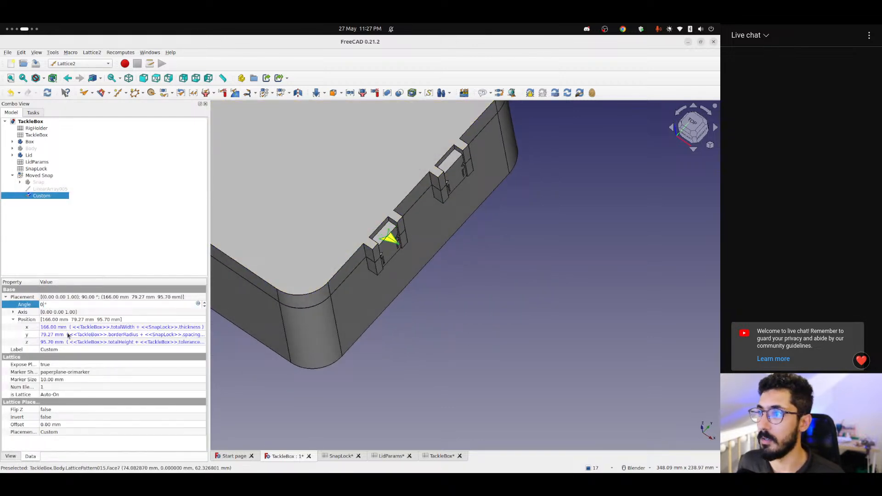
{"action": "middle_click_drag", "start_coordinate": [219, 299], "coordinate": [417, 264]}
{"action": "middle_click_drag", "start_coordinate": [435, 298], "coordinate": [469, 228]}
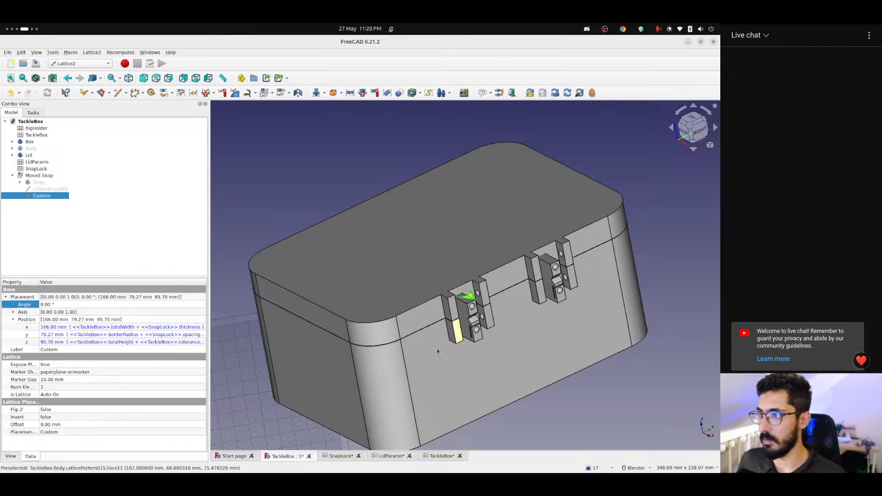
{"action": "middle_click_drag", "start_coordinate": [437, 349], "coordinate": [472, 142], "text": "shift"}
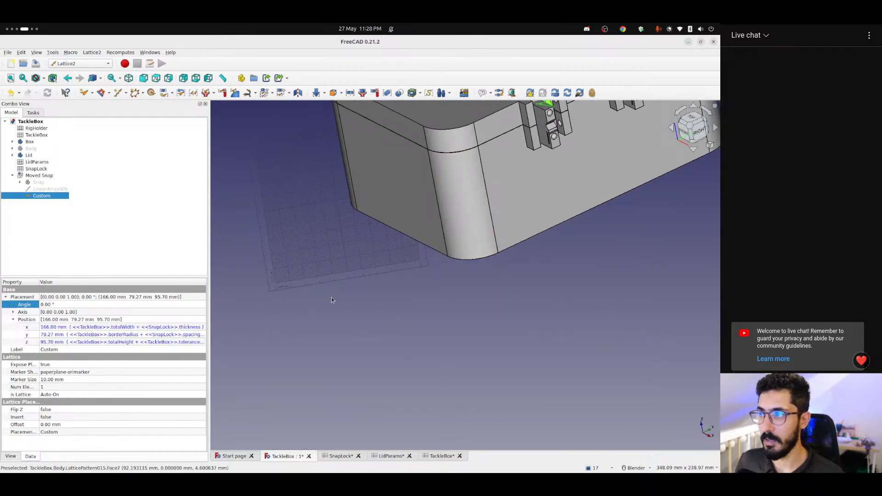
{"action": "middle_click_drag", "start_coordinate": [332, 299], "coordinate": [262, 392], "text": "shift"}
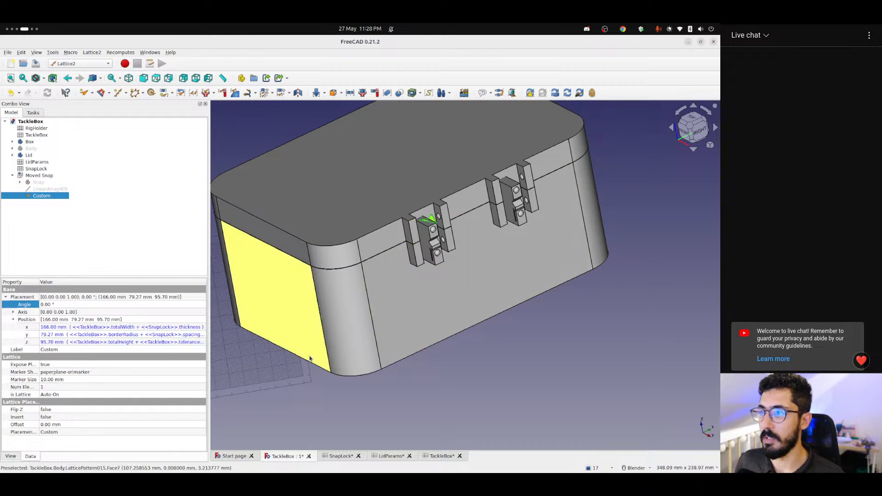
{"action": "middle_click_drag", "start_coordinate": [310, 357], "coordinate": [428, 238], "text": "shift"}
{"action": "scroll", "coordinate": [334, 374], "scroll_direction": "down", "scroll_amount": 1}
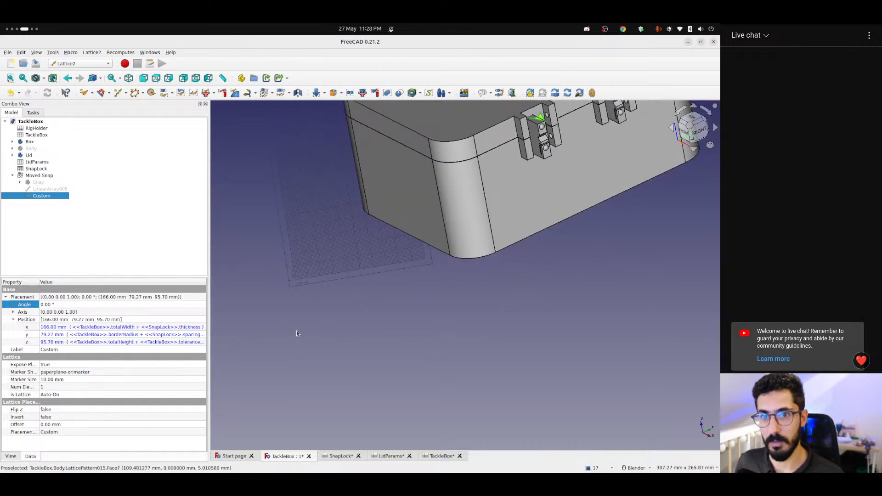
{"action": "middle_click_drag", "start_coordinate": [339, 302], "coordinate": [243, 410], "text": "shift"}
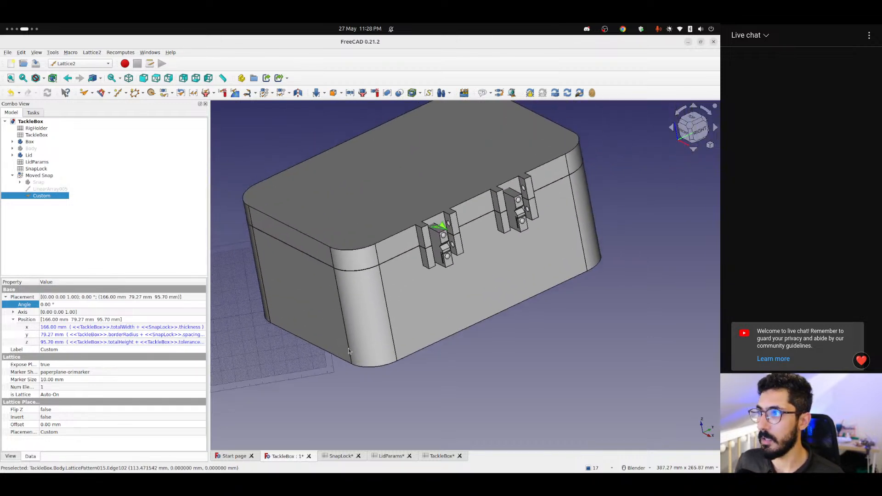
Show LinearArray005 and set the Custom placement's angle back to 90°
{"action": "left_click", "coordinate": [42, 189]}
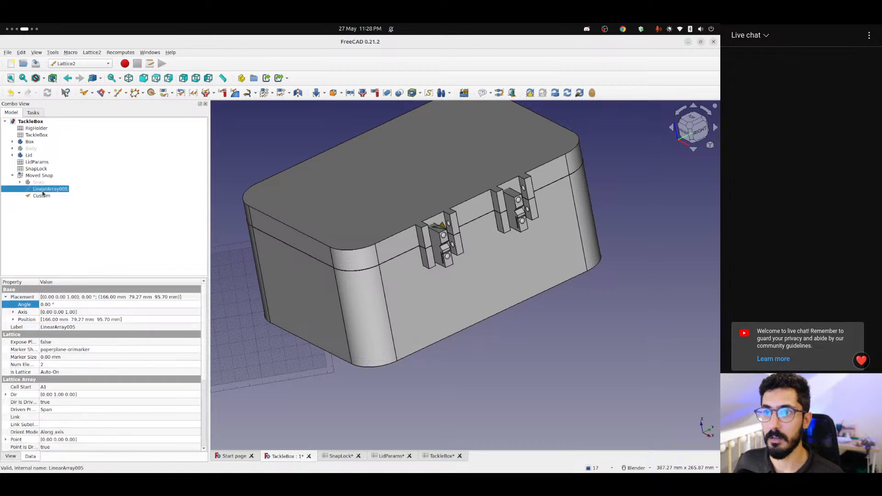
{"action": "key", "text": "space"}
{"action": "left_click", "coordinate": [48, 195]}
{"action": "left_click", "coordinate": [52, 305]}
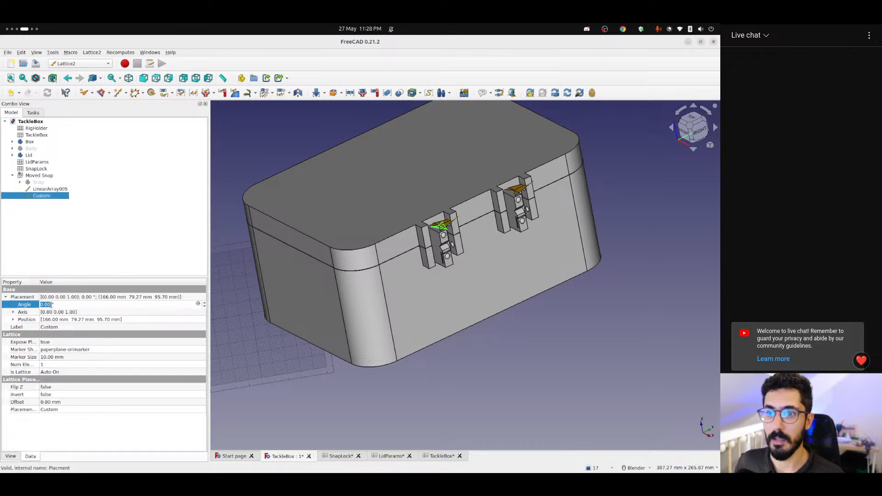
{"action": "type", "text": "90"}
{"action": "key", "text": "Return"}
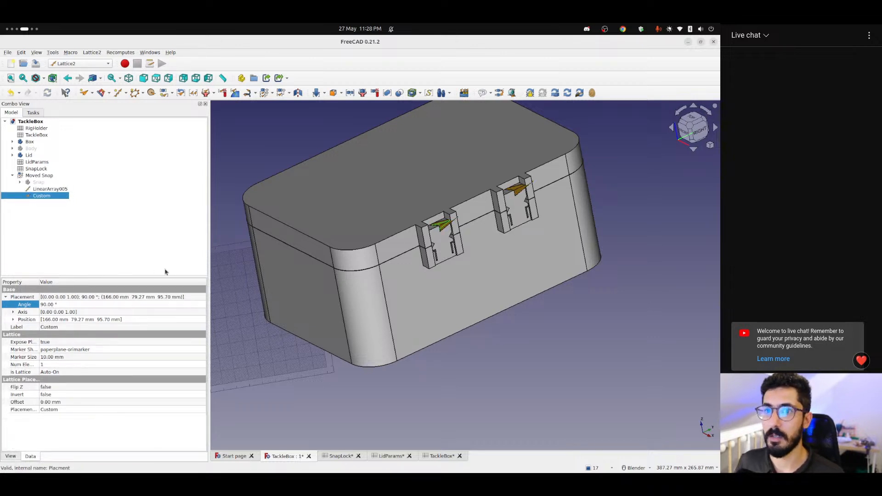
Hide the LinearArray005 and Custom placement markers under Moved Snap
{"action": "left_click", "coordinate": [59, 231]}
{"action": "left_click", "coordinate": [42, 183]}
{"action": "left_click", "coordinate": [43, 189]}
{"action": "key", "text": "space"}
{"action": "left_click", "coordinate": [42, 196]}
{"action": "key", "text": "space"}
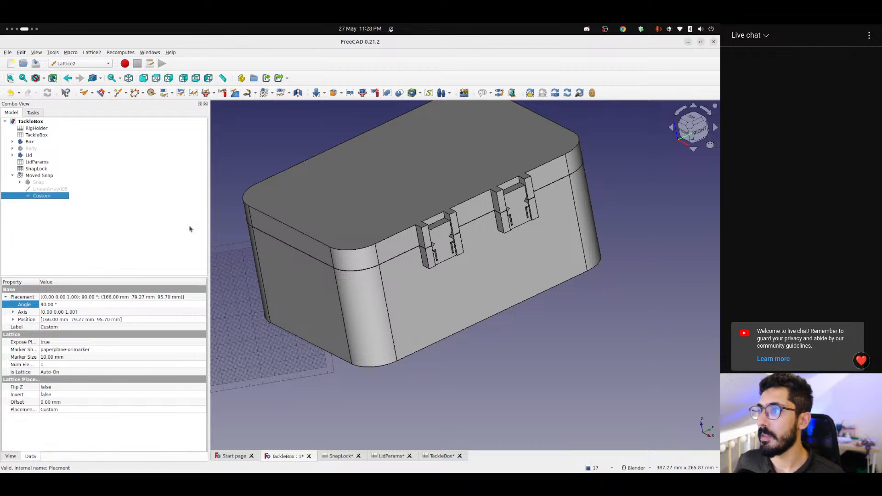
Set nbOfLocks back to 3 in the SnapLock spreadsheet and inspect the snaps along the box's side
{"action": "scroll", "coordinate": [412, 276], "scroll_direction": "down", "scroll_amount": 3}
{"action": "middle_click_drag", "start_coordinate": [413, 275], "coordinate": [281, 275], "text": "shift"}
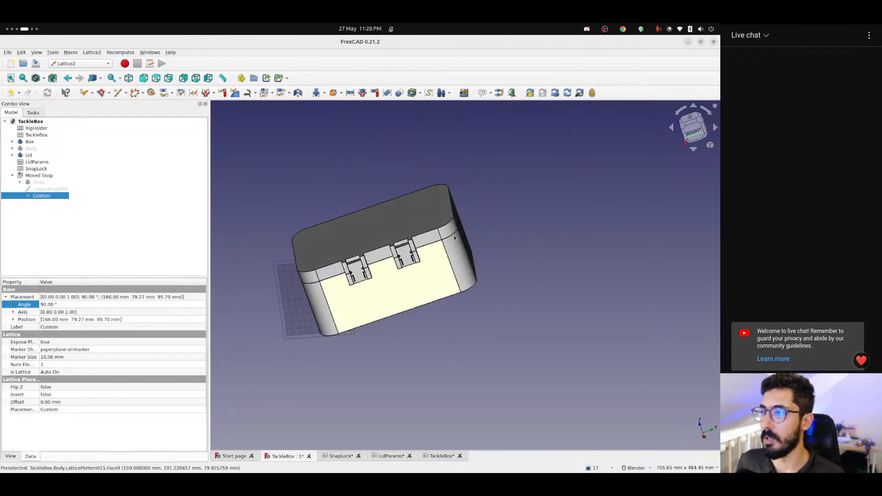
{"action": "scroll", "coordinate": [338, 289], "scroll_direction": "up", "scroll_amount": 6}
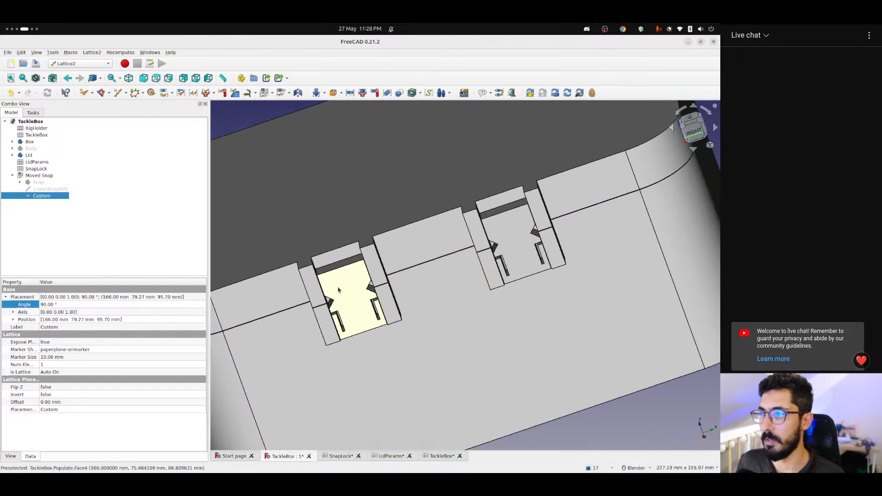
{"action": "scroll", "coordinate": [351, 294], "scroll_direction": "down", "scroll_amount": 5}
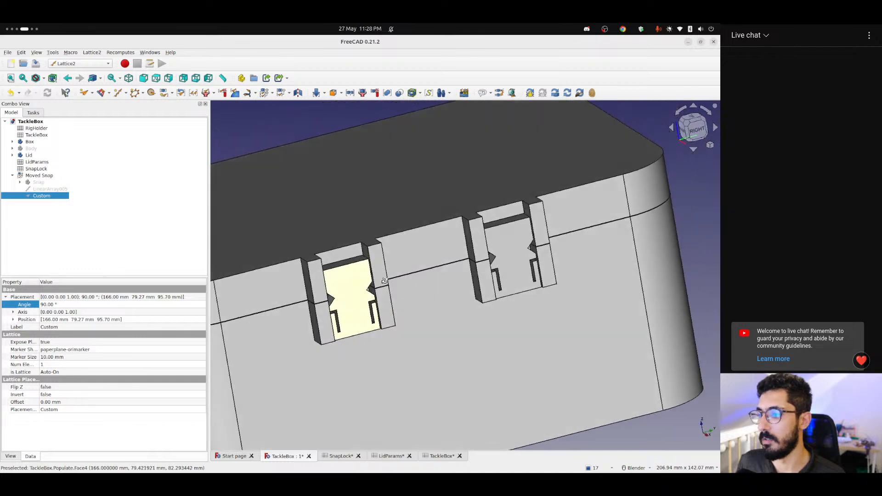
{"action": "scroll", "coordinate": [366, 295], "scroll_direction": "down", "scroll_amount": 2}
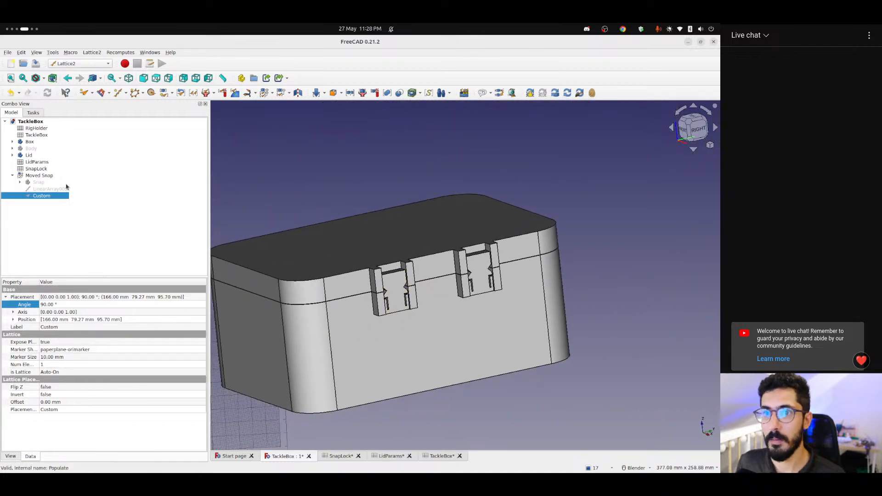
{"action": "left_click", "coordinate": [340, 459]}
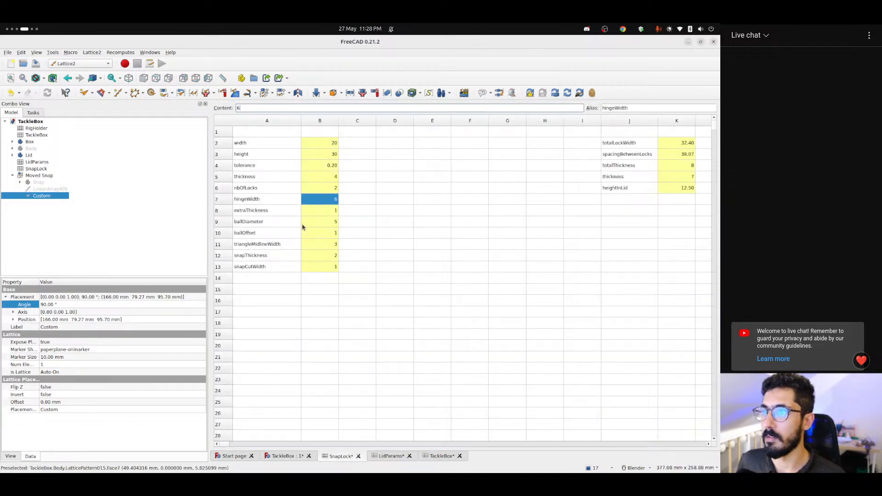
{"action": "left_click", "coordinate": [325, 192]}
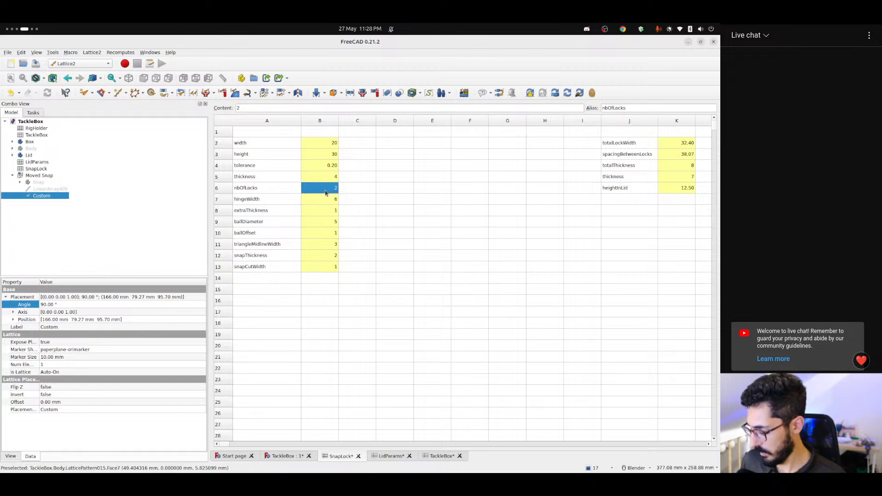
{"action": "type", "text": "3"}
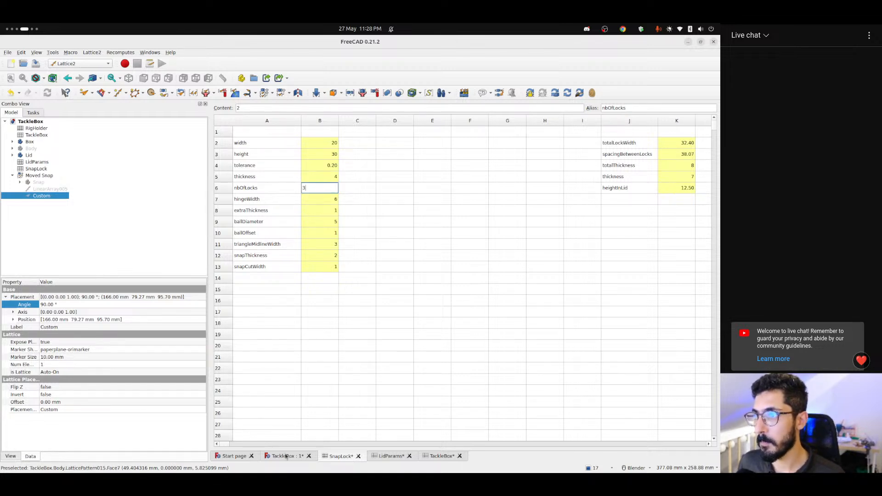
{"action": "key", "text": "Return"}
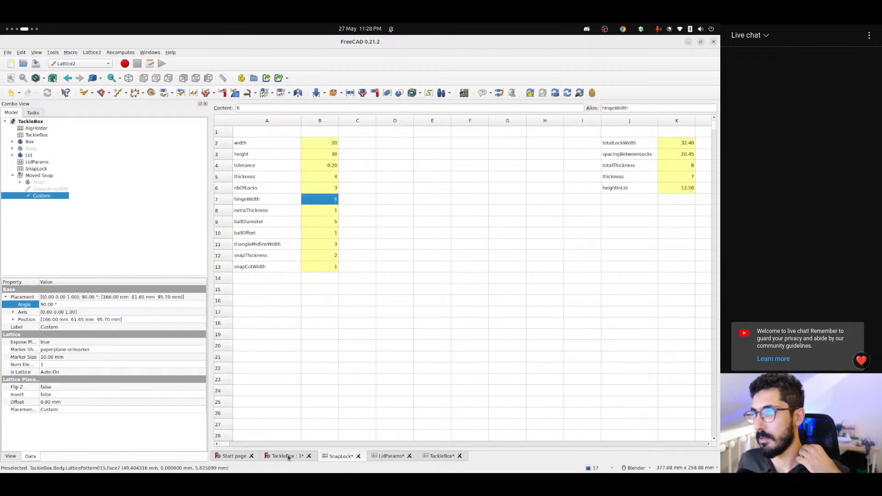
{"action": "left_click", "coordinate": [289, 456]}
{"action": "scroll", "coordinate": [403, 303], "scroll_direction": "down", "scroll_amount": 3}
{"action": "middle_click_drag", "start_coordinate": [402, 302], "coordinate": [367, 299]}
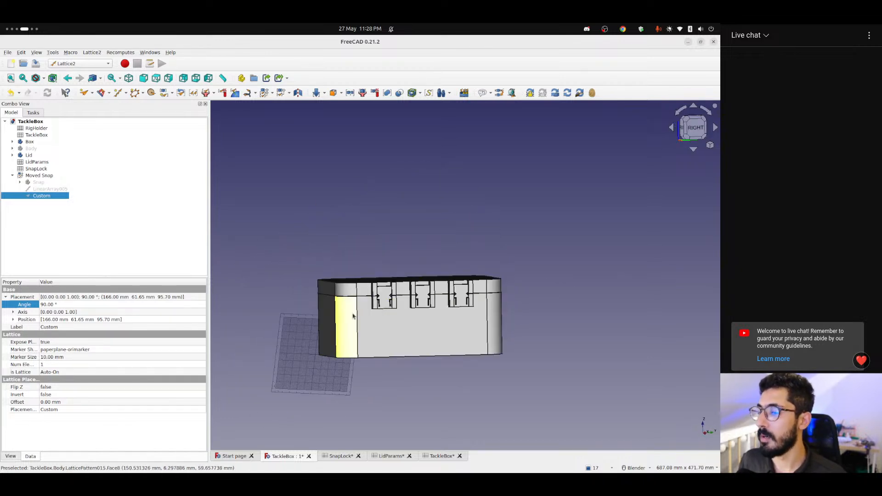
{"action": "scroll", "coordinate": [403, 301], "scroll_direction": "up", "scroll_amount": 5}
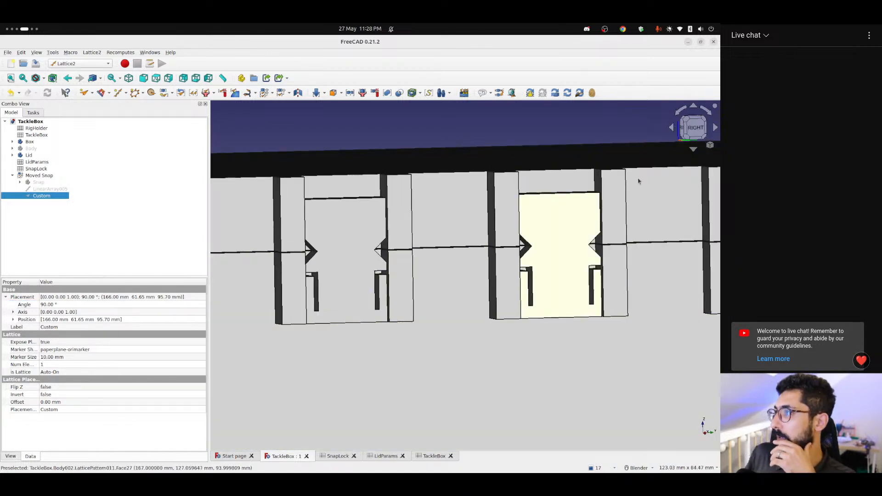
Examine how the repeated snaps fit into the lock cutouts along the box's side and around the box's corners
{"action": "left_click", "coordinate": [693, 127]}
{"action": "scroll", "coordinate": [456, 263], "scroll_direction": "down", "scroll_amount": 3}
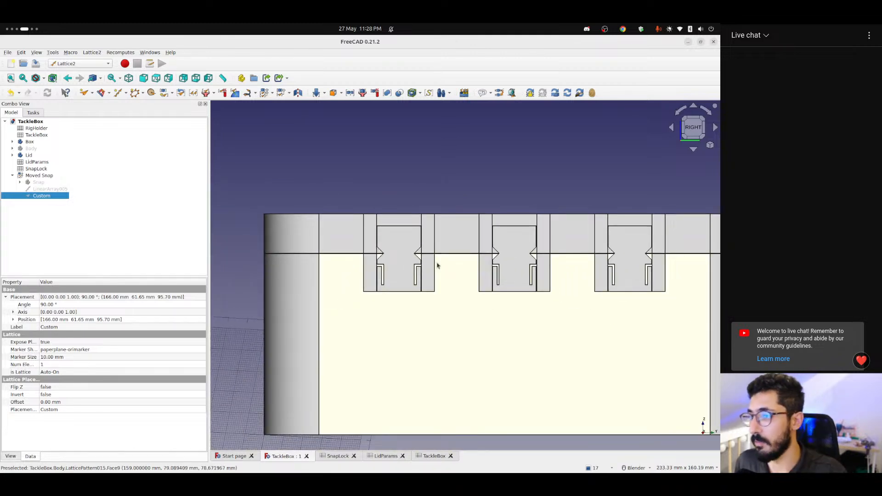
{"action": "middle_click_drag", "start_coordinate": [455, 273], "coordinate": [350, 293], "text": "shift"}
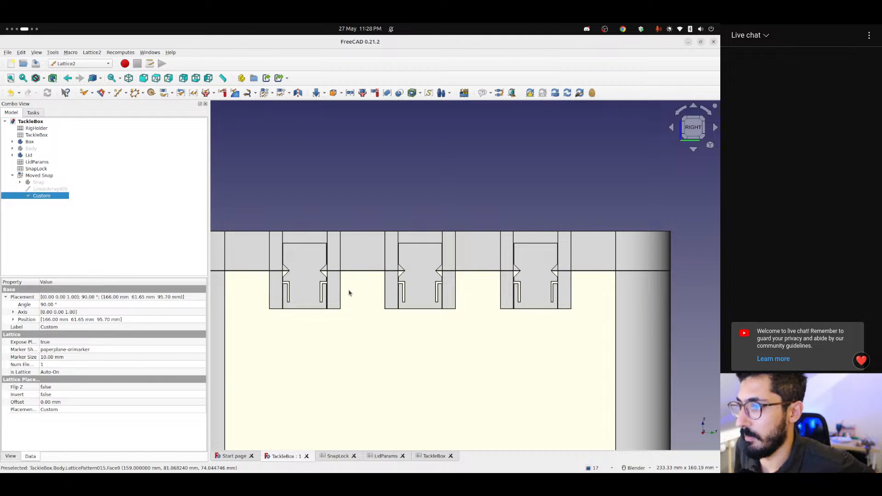
{"action": "scroll", "coordinate": [349, 292], "scroll_direction": "up", "scroll_amount": 5}
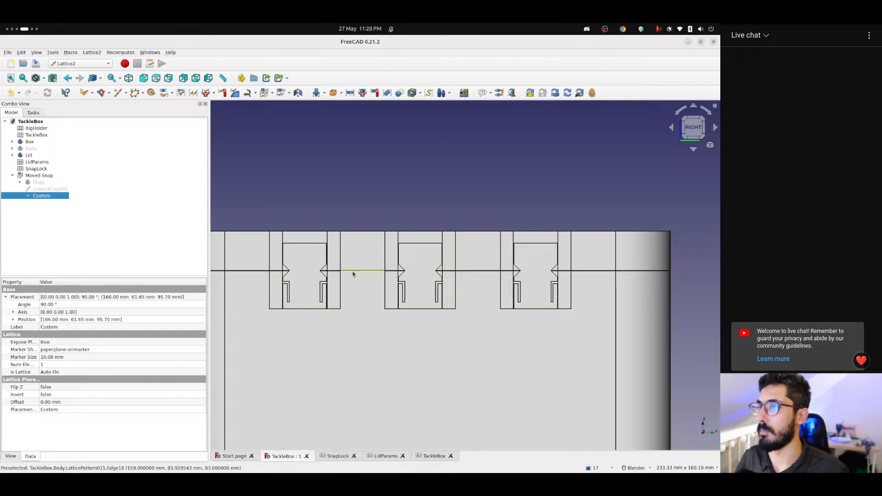
{"action": "middle_click_drag", "start_coordinate": [317, 270], "coordinate": [308, 299]}
{"action": "scroll", "coordinate": [289, 277], "scroll_direction": "up", "scroll_amount": 4}
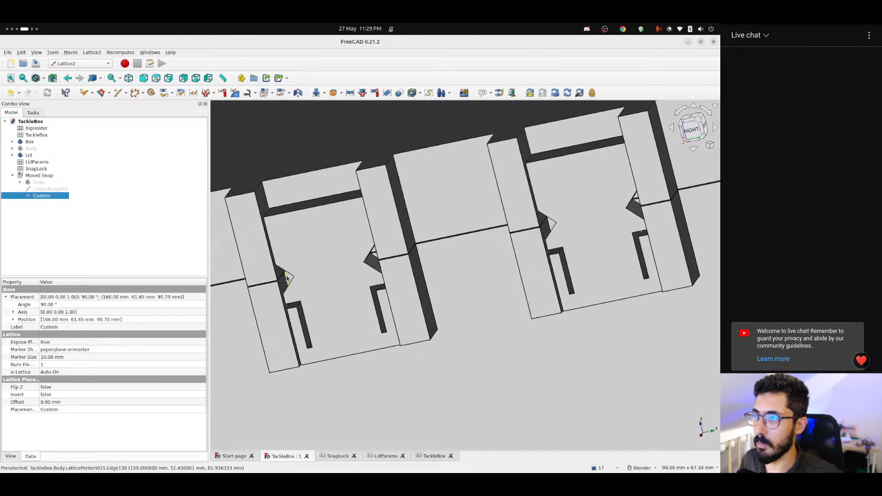
{"action": "middle_click_drag", "start_coordinate": [309, 259], "coordinate": [322, 252]}
{"action": "left_click", "coordinate": [691, 129]}
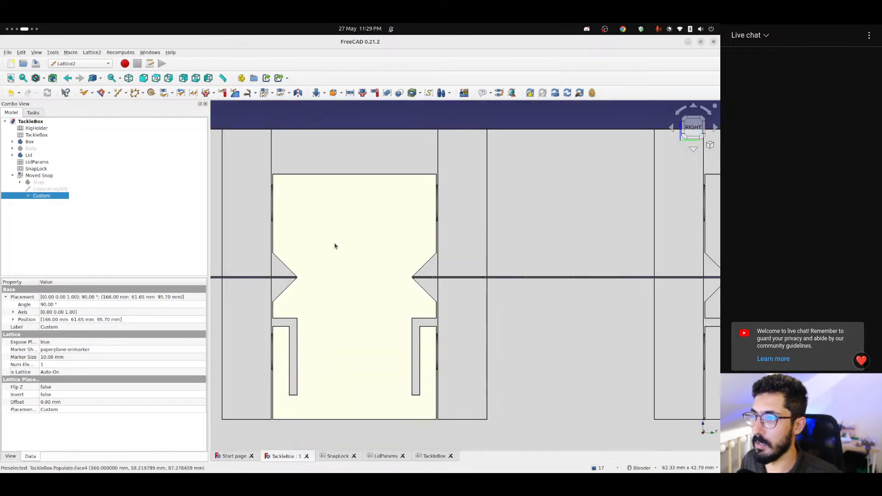
{"action": "scroll", "coordinate": [275, 202], "scroll_direction": "up", "scroll_amount": 4}
{"action": "middle_click_drag", "start_coordinate": [274, 200], "coordinate": [257, 202]}
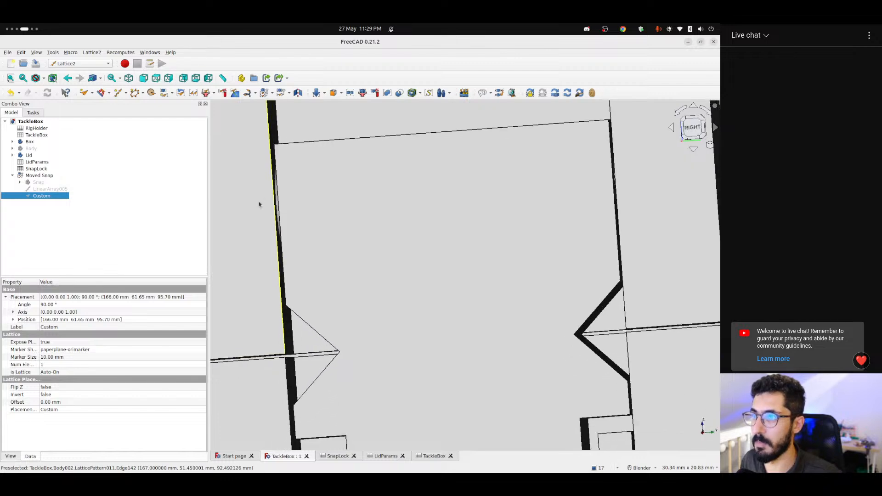
{"action": "scroll", "coordinate": [276, 195], "scroll_direction": "up", "scroll_amount": 4}
{"action": "scroll", "coordinate": [276, 191], "scroll_direction": "down", "scroll_amount": 6}
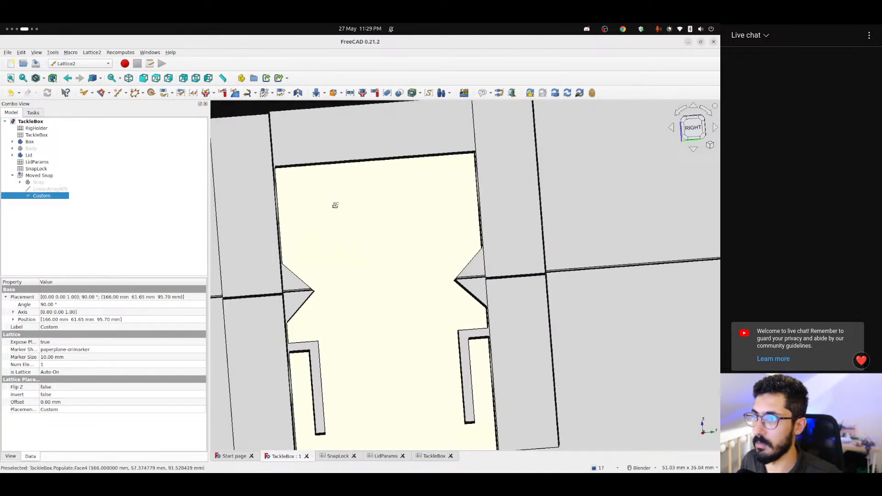
{"action": "middle_click_drag", "start_coordinate": [335, 205], "coordinate": [334, 207]}
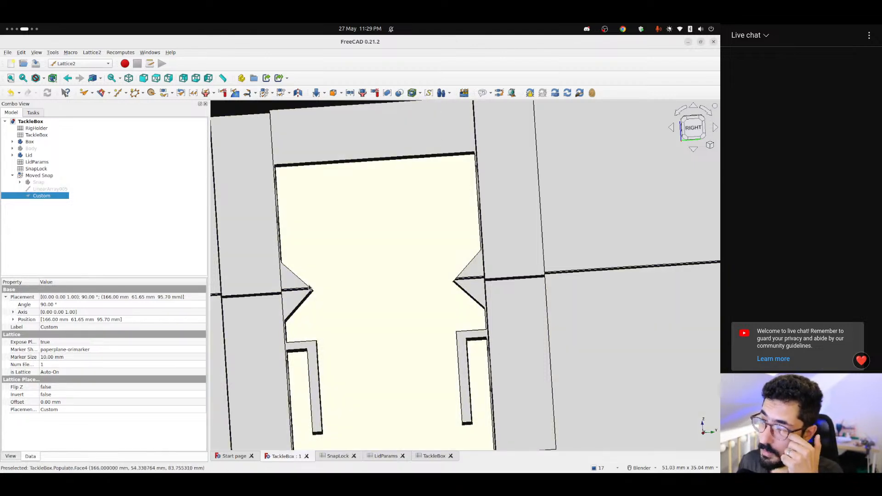
{"action": "left_click", "coordinate": [265, 325]}
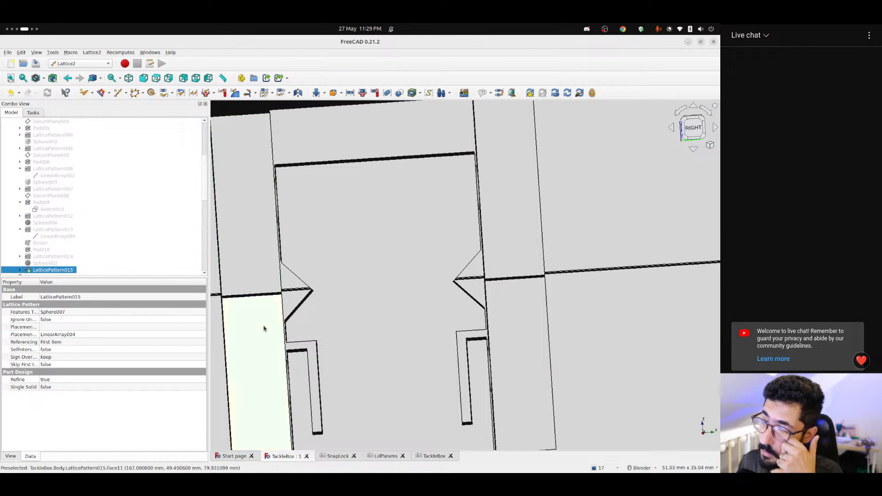
{"action": "scroll", "coordinate": [461, 290], "scroll_direction": "down", "scroll_amount": 9}
{"action": "middle_click_drag", "start_coordinate": [367, 303], "coordinate": [468, 324]}
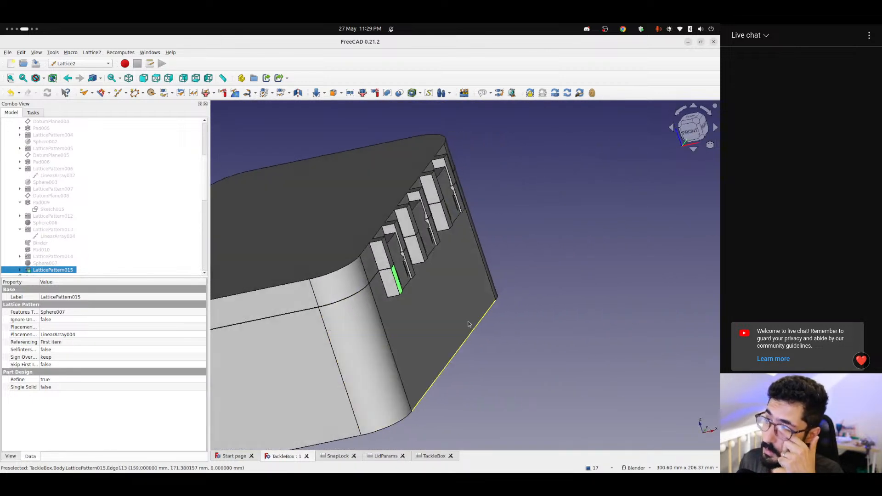
{"action": "scroll", "coordinate": [324, 324], "scroll_direction": "down", "scroll_amount": 2}
{"action": "middle_click_drag", "start_coordinate": [256, 317], "coordinate": [480, 268], "text": "shift"}
Clear the selection, collapse the Box body in the model tree and hide the Lid
{"action": "left_click", "coordinate": [173, 230]}
{"action": "scroll", "coordinate": [56, 226], "scroll_direction": "up", "scroll_amount": 5}
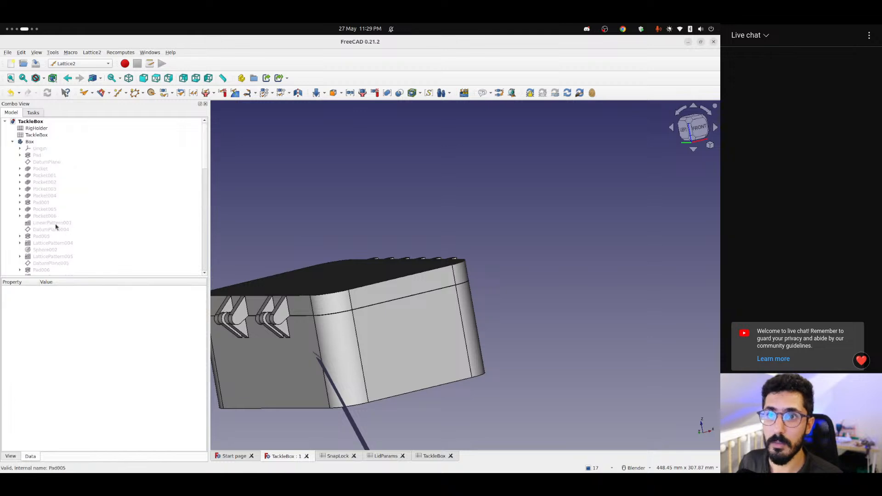
{"action": "left_click", "coordinate": [12, 142]}
{"action": "left_click", "coordinate": [29, 156]}
{"action": "key", "text": "space"}
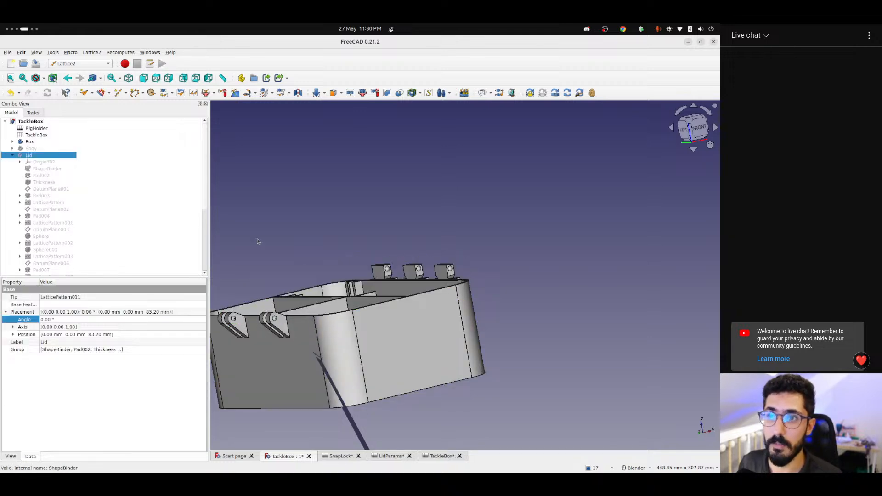
Hide Moved Snap and inspect the open box's compartments, hinges and lock mounts from above
{"action": "middle_click_drag", "start_coordinate": [257, 242], "coordinate": [514, 257]}
{"action": "scroll", "coordinate": [59, 226], "scroll_direction": "down", "scroll_amount": 5}
{"action": "left_click", "coordinate": [40, 248]}
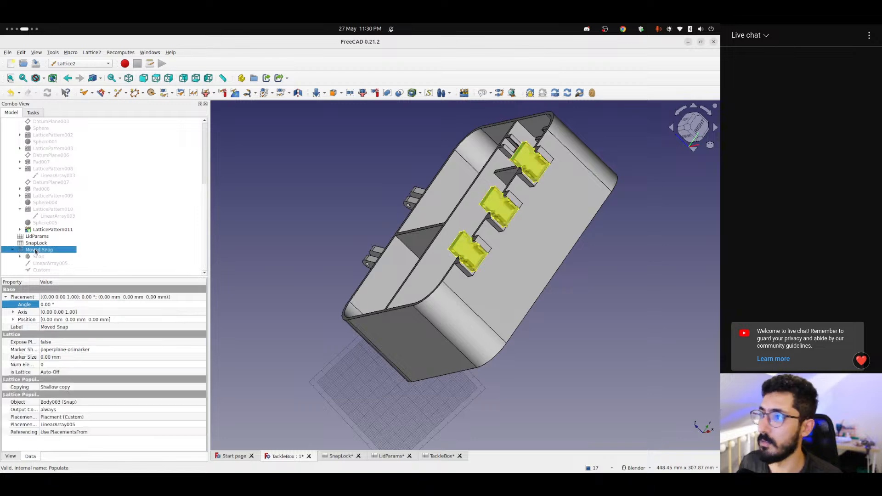
{"action": "middle_click_drag", "start_coordinate": [391, 276], "coordinate": [503, 257]}
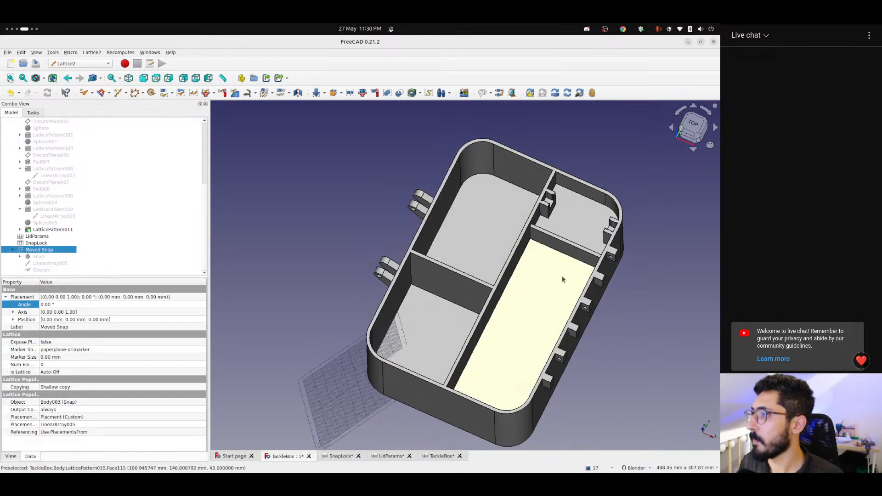
{"action": "scroll", "coordinate": [565, 279], "scroll_direction": "down", "scroll_amount": 1}
{"action": "middle_click_drag", "start_coordinate": [567, 278], "coordinate": [406, 214], "text": "shift"}
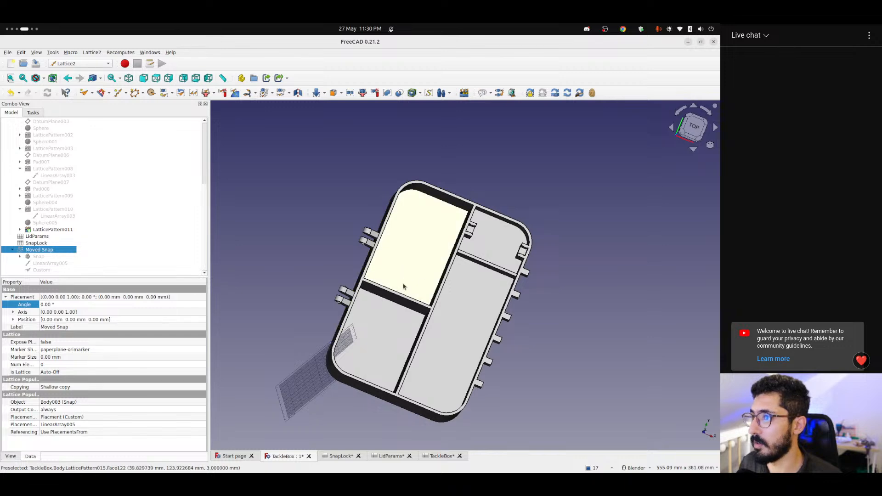
{"action": "middle_click_drag", "start_coordinate": [406, 264], "coordinate": [406, 224]}
{"action": "middle_click_drag", "start_coordinate": [396, 266], "coordinate": [385, 262]}
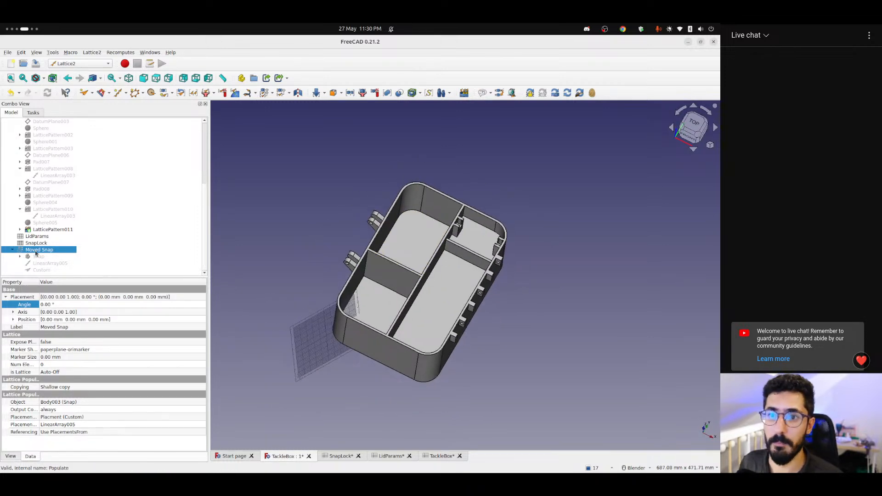
Show Moved Snap, the Lid and Body, and collapse the Lid and Moved Snap in the model tree
{"action": "key", "text": "space"}
{"action": "left_click", "coordinate": [115, 265]}
{"action": "scroll", "coordinate": [44, 222], "scroll_direction": "up", "scroll_amount": 5}
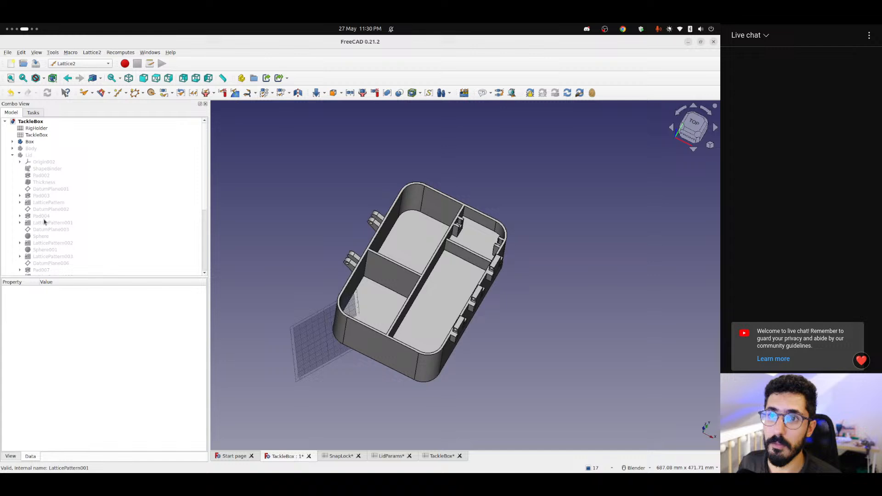
{"action": "left_click", "coordinate": [12, 155]}
{"action": "left_click", "coordinate": [29, 155]}
{"action": "key", "text": "space"}
{"action": "left_click", "coordinate": [31, 148]}
{"action": "key", "text": "space"}
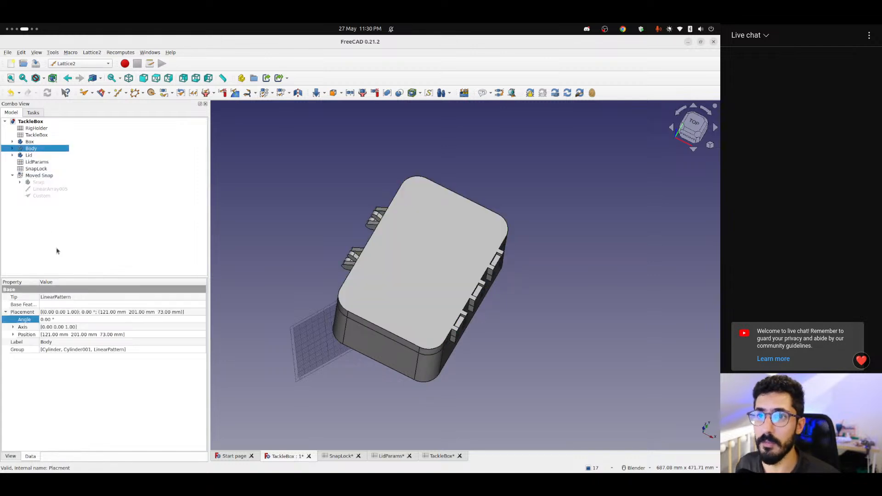
{"action": "left_click", "coordinate": [57, 250]}
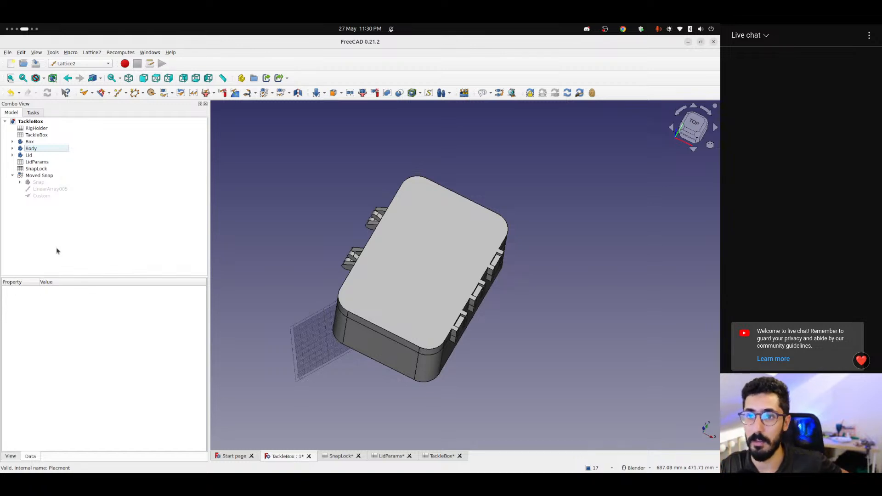
{"action": "left_click", "coordinate": [12, 176]}
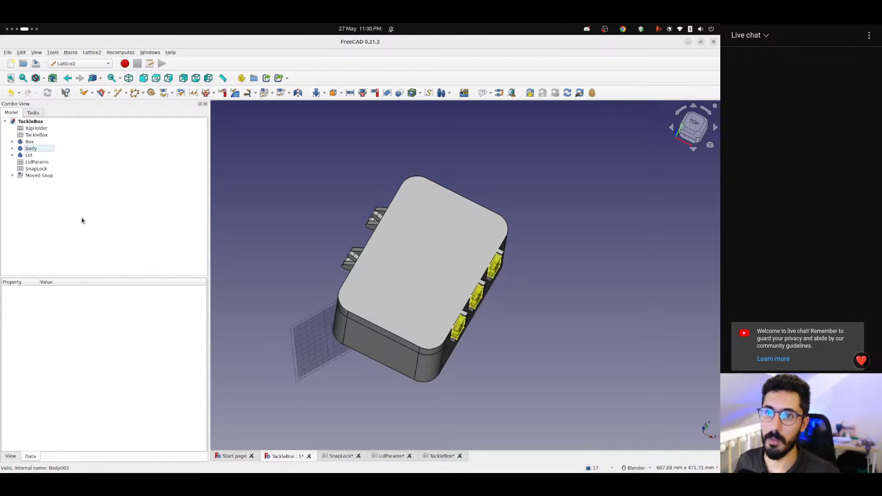
Inspect the closed tackle box and its row of snaps from several angles and close up
{"action": "middle_click_drag", "start_coordinate": [386, 284], "coordinate": [492, 222]}
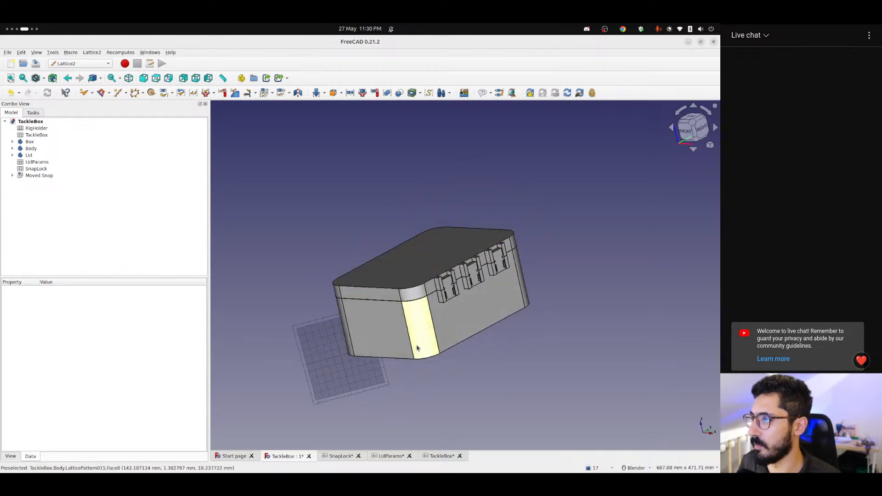
{"action": "middle_click_drag", "start_coordinate": [409, 341], "coordinate": [378, 360]}
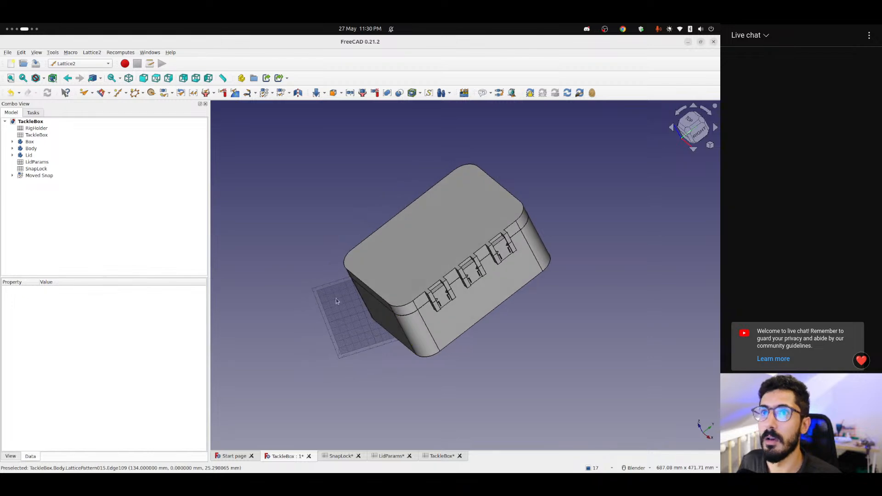
{"action": "middle_click_drag", "start_coordinate": [433, 253], "coordinate": [484, 202]}
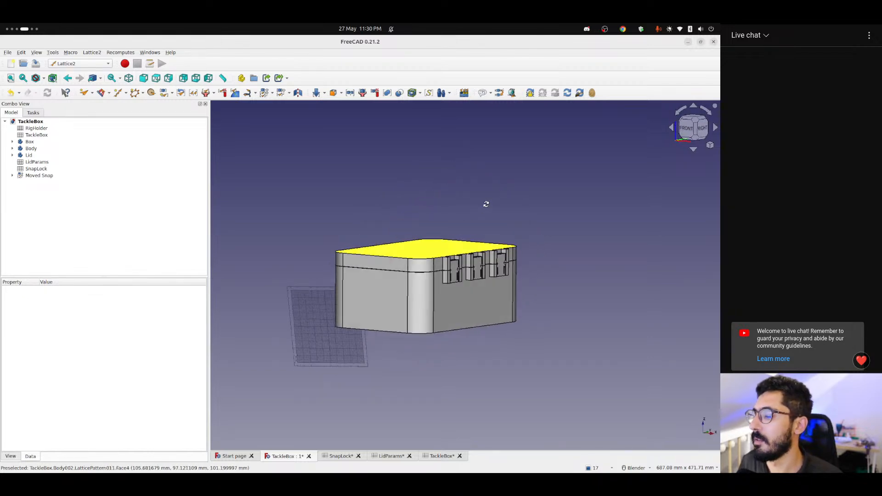
{"action": "key", "text": "3"}
{"action": "scroll", "coordinate": [452, 276], "scroll_direction": "up", "scroll_amount": 8}
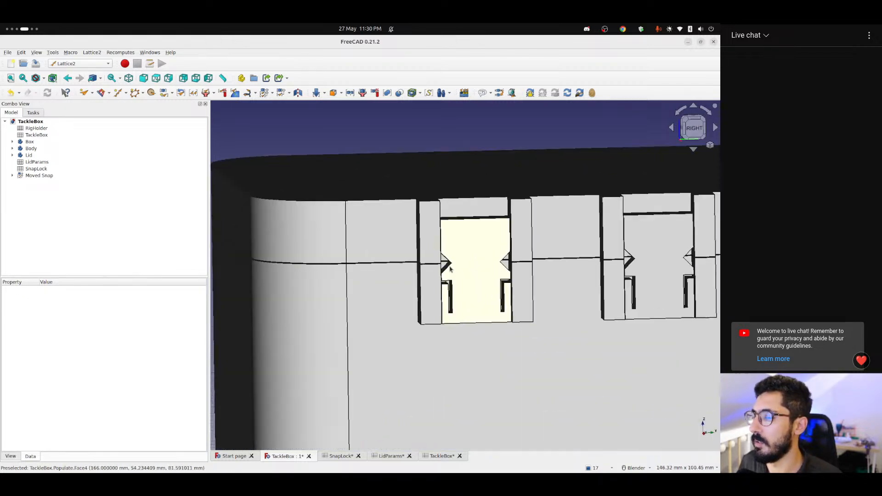
{"action": "scroll", "coordinate": [452, 266], "scroll_direction": "down", "scroll_amount": 10}
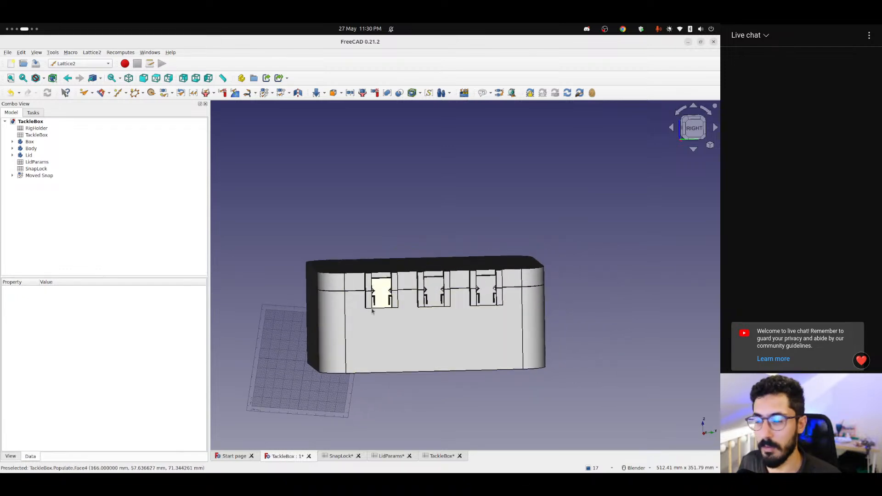
{"action": "middle_click_drag", "start_coordinate": [379, 295], "coordinate": [380, 323]}
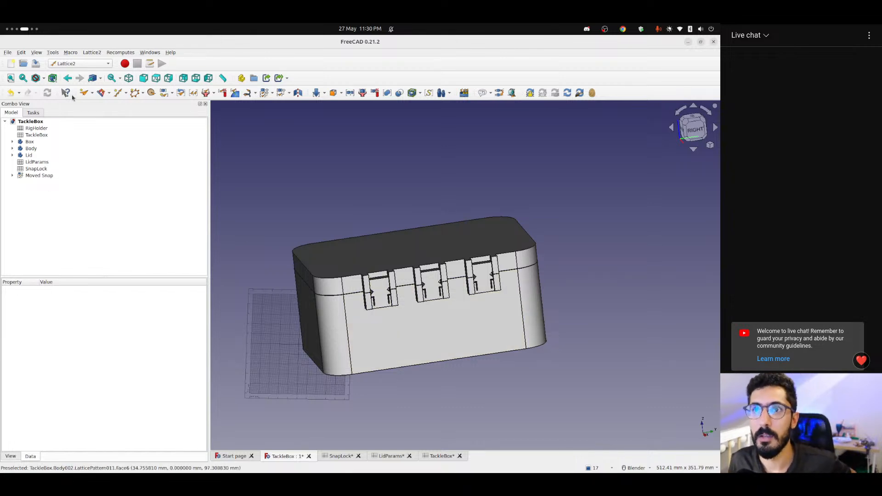
Review the parameters in the LidParams and SnapLock spreadsheets and return to the 3D model
{"action": "left_click", "coordinate": [75, 63]}
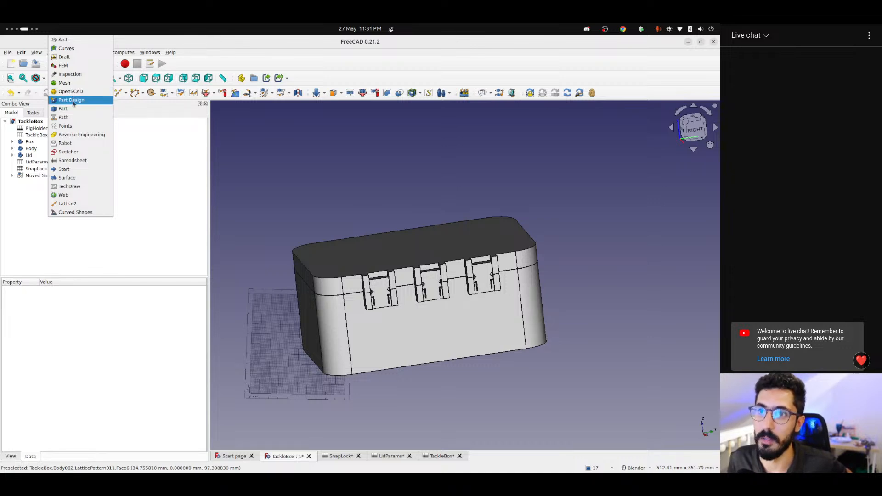
{"action": "left_click", "coordinate": [37, 162]}
{"action": "double_click", "coordinate": [37, 162]}
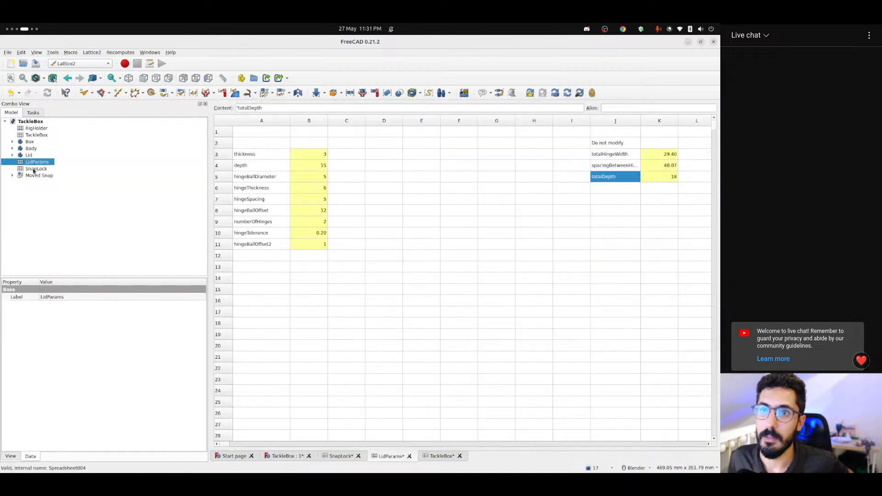
{"action": "double_click", "coordinate": [34, 169]}
{"action": "left_click", "coordinate": [40, 182]}
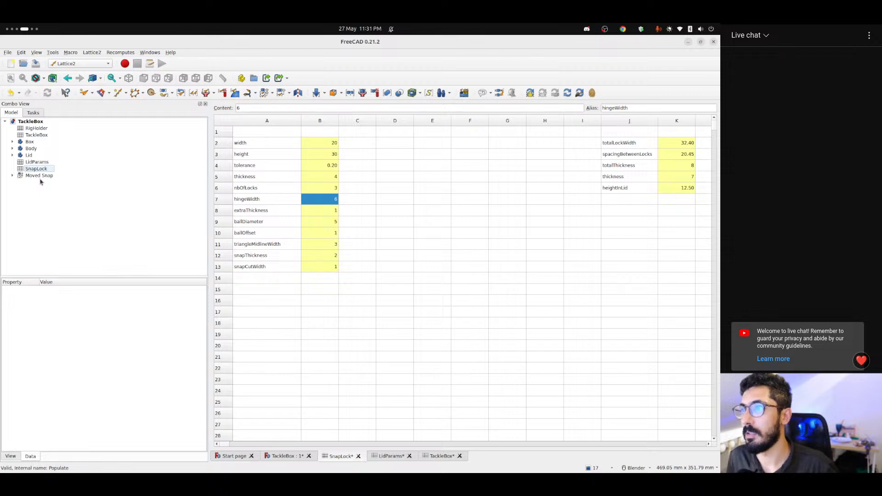
{"action": "left_click", "coordinate": [35, 142]}
{"action": "left_click", "coordinate": [366, 189]}
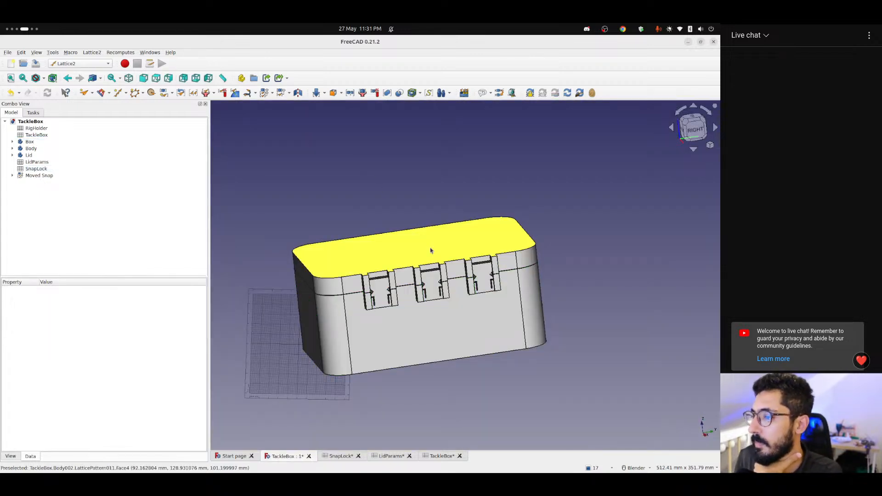
Look over the finished tackle box assembly from its corners, underside and snap side
{"action": "middle_click_drag", "start_coordinate": [430, 251], "coordinate": [345, 284]}
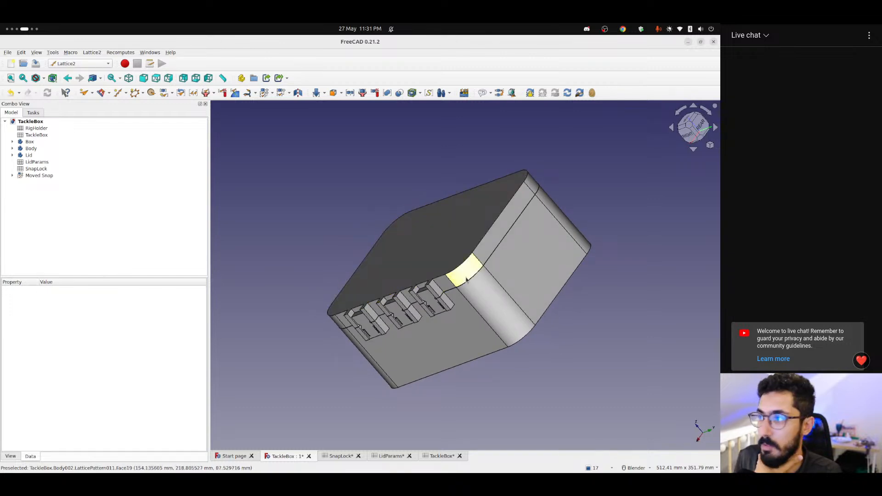
{"action": "middle_click_drag", "start_coordinate": [466, 279], "coordinate": [421, 271]}
{"action": "middle_click_drag", "start_coordinate": [360, 295], "coordinate": [413, 257]}
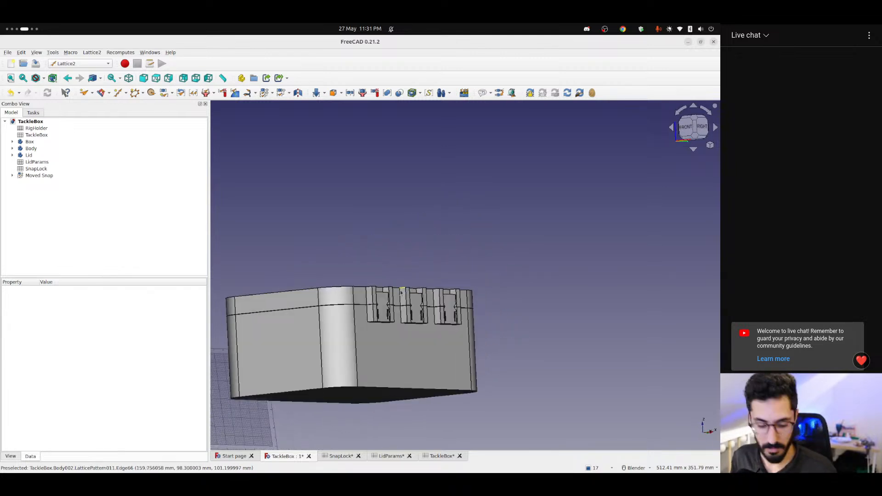
{"action": "scroll", "coordinate": [390, 307], "scroll_direction": "down", "scroll_amount": 3}
{"action": "middle_click_drag", "start_coordinate": [390, 307], "coordinate": [364, 339]}
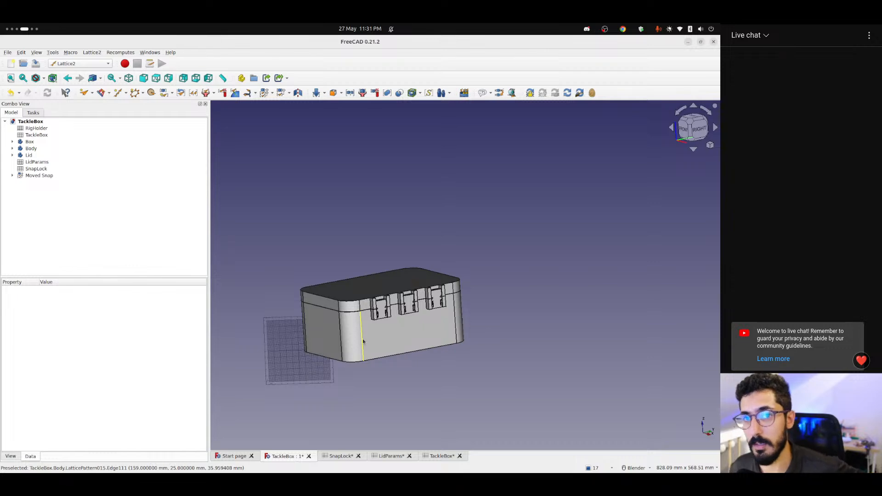
Switch to the workspace holding the OBS window
{"action": "key", "text": "ctrl+alt+Right"}
{"action": "key", "text": "ctrl+alt+Right"}
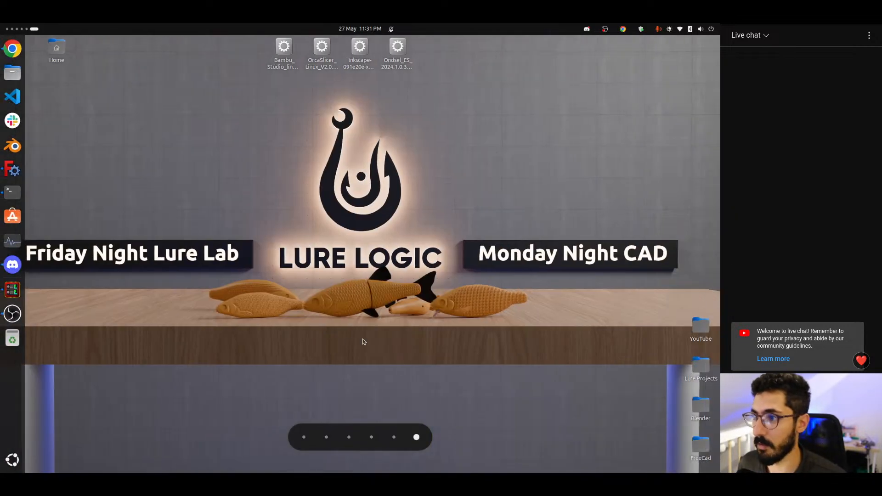
{"action": "key", "text": "ctrl+alt+Left"}
{"action": "key", "text": "ctrl+alt+Left"}
{"action": "key", "text": "ctrl+alt+Left"}
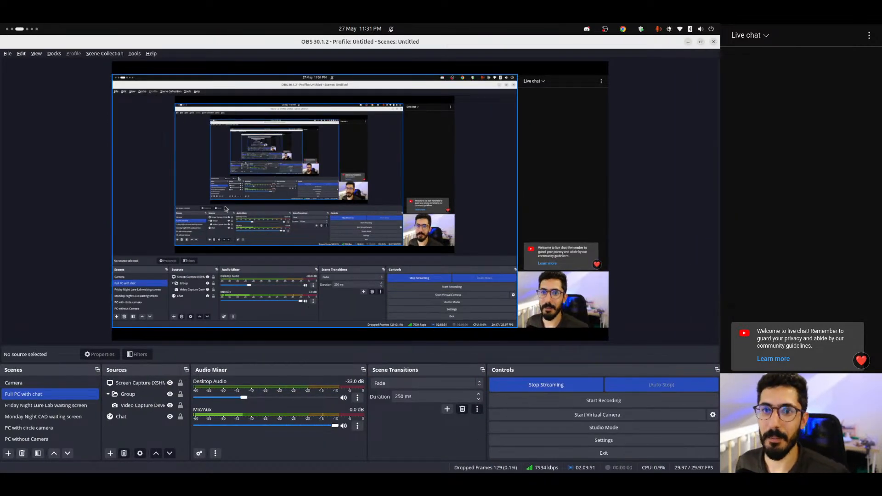